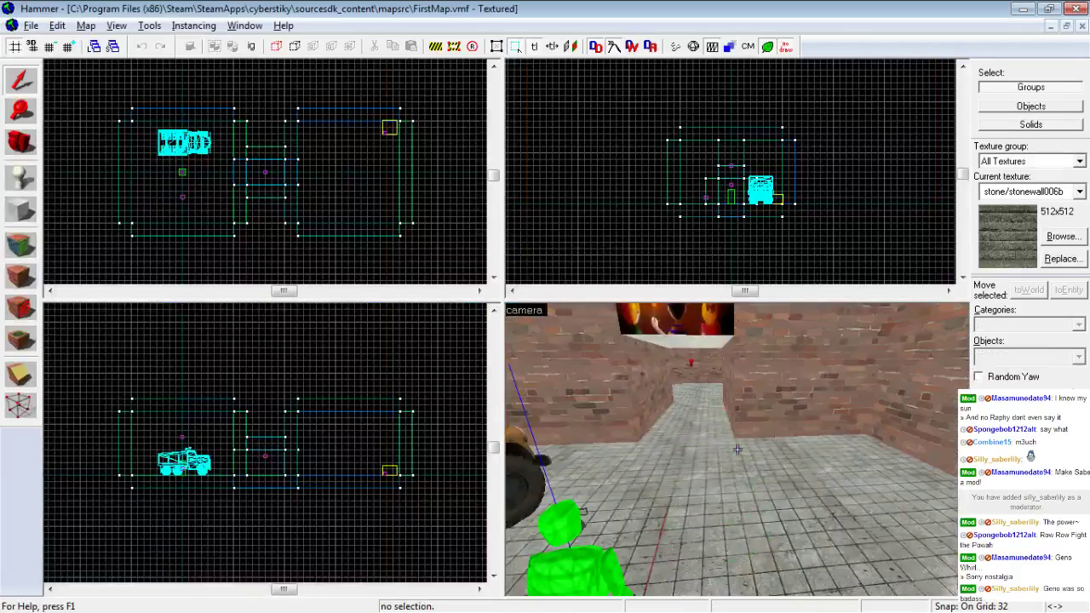
pyautogui.press('s')
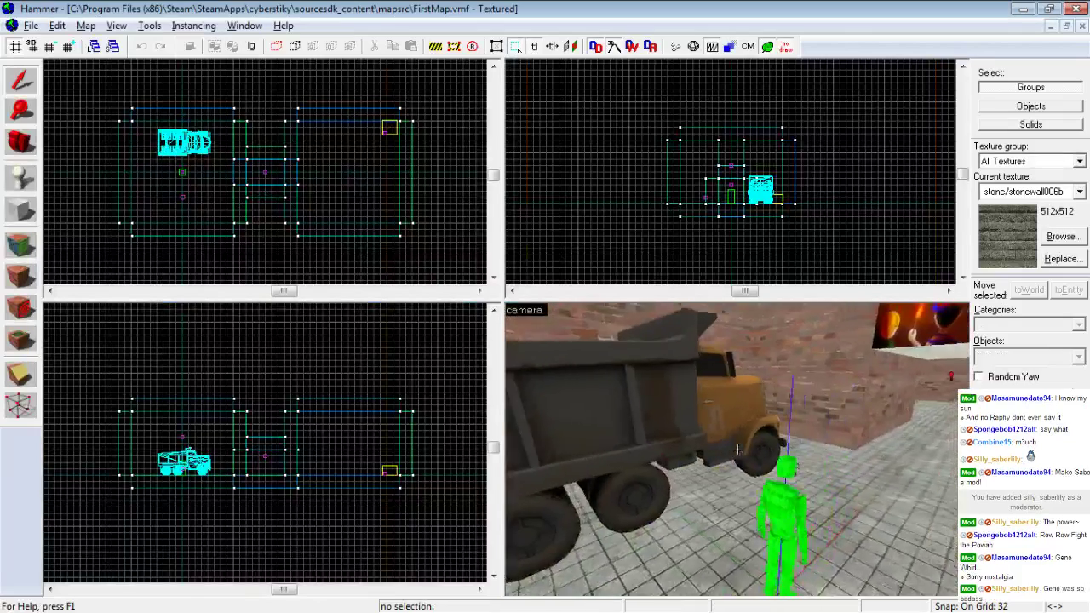
pyautogui.press('w')
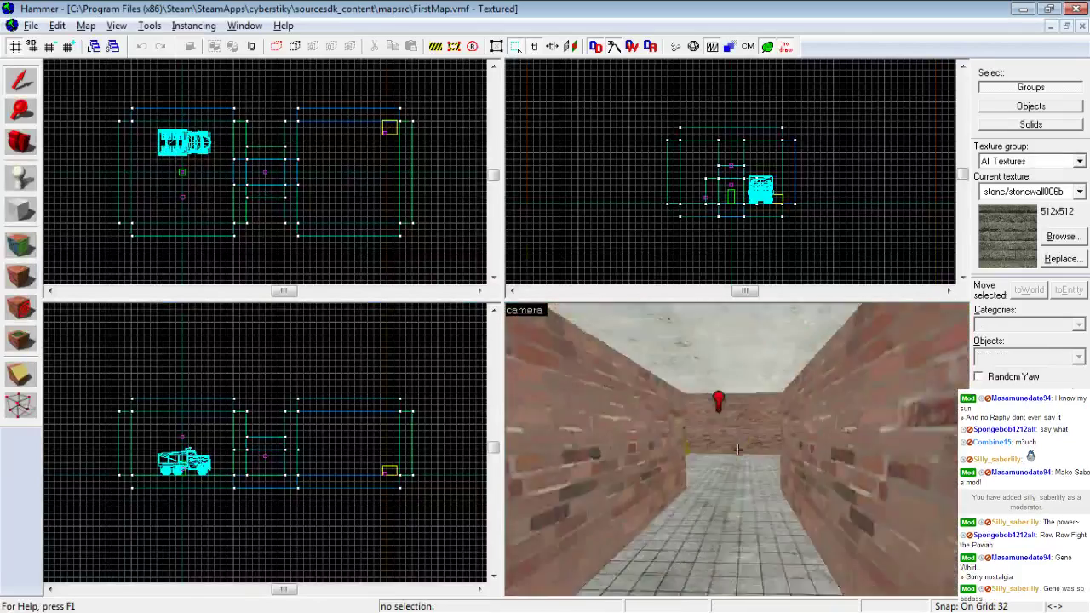
pyautogui.press('w')
pyautogui.press('s')
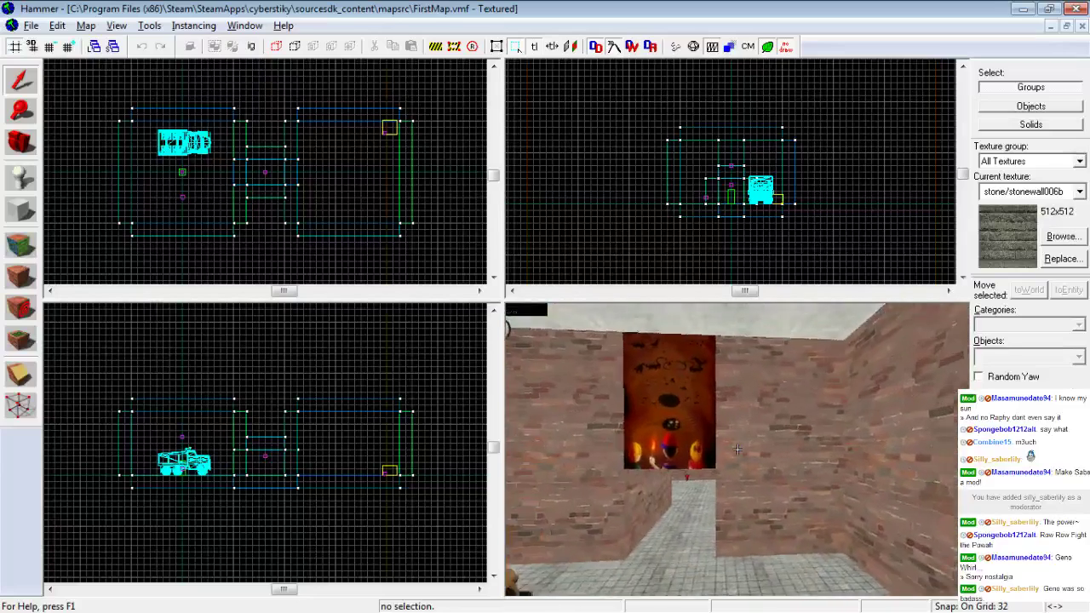
pyautogui.press('z')
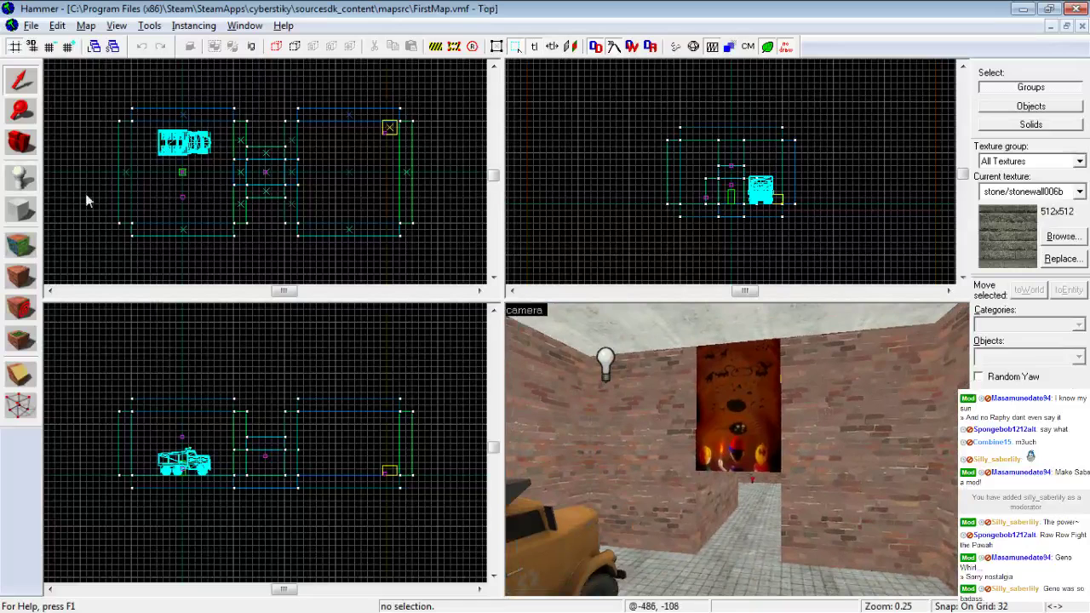
# Select the picture face above the corridor opening for face editing and choose brick/brickwall001 as its texture
pyautogui.click(20, 247)
pyautogui.click(682, 361)
pyautogui.click(732, 394)
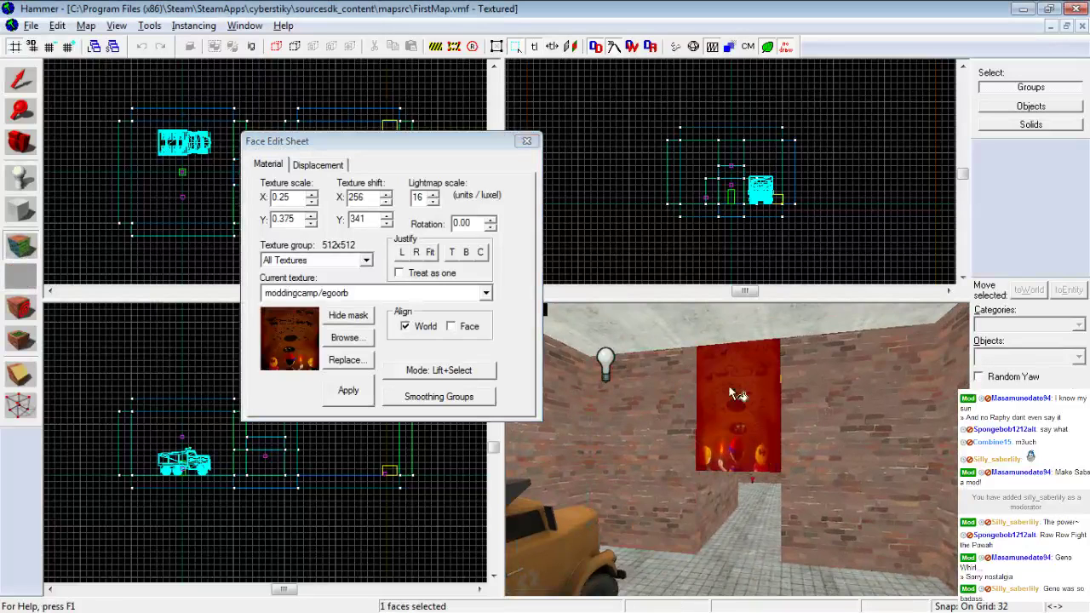
pyautogui.click(486, 293)
pyautogui.scroll(2, 362, 127)
pyautogui.click(357, 81)
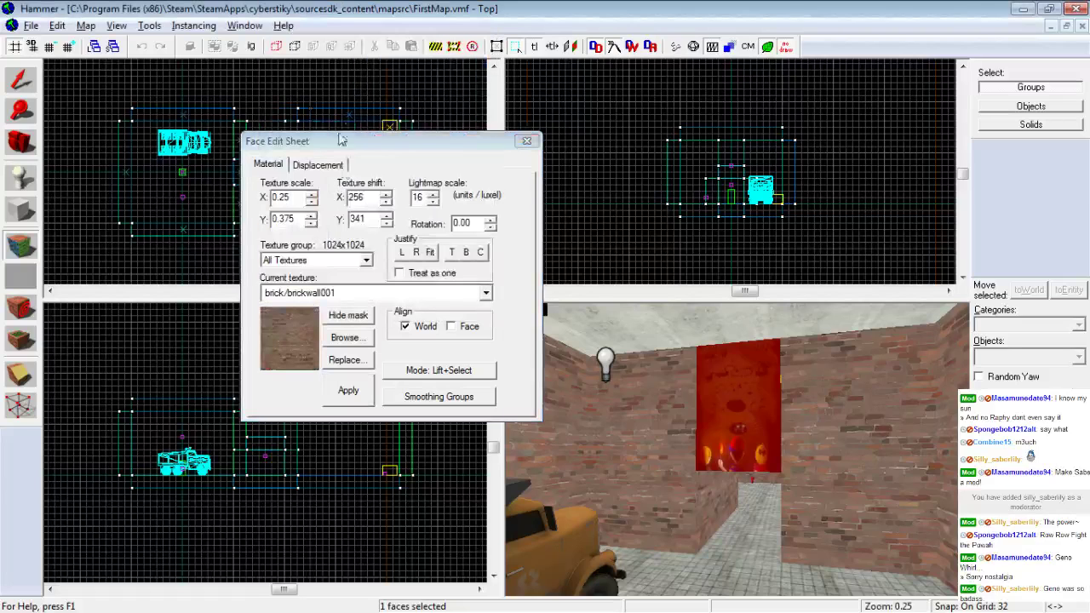
# Set the face's Y texture scale to 0.25 and both texture shifts to 0, apply the brick texture and finish face editing
pyautogui.write('0')
pyautogui.press('Tab')
pyautogui.write('0')
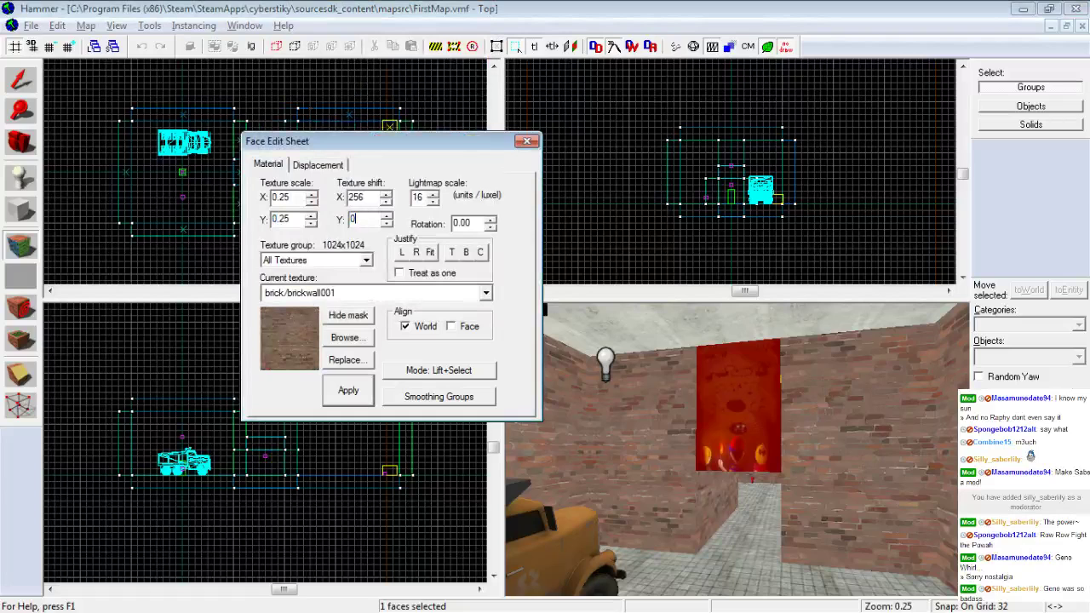
pyautogui.write('0')
pyautogui.click(351, 394)
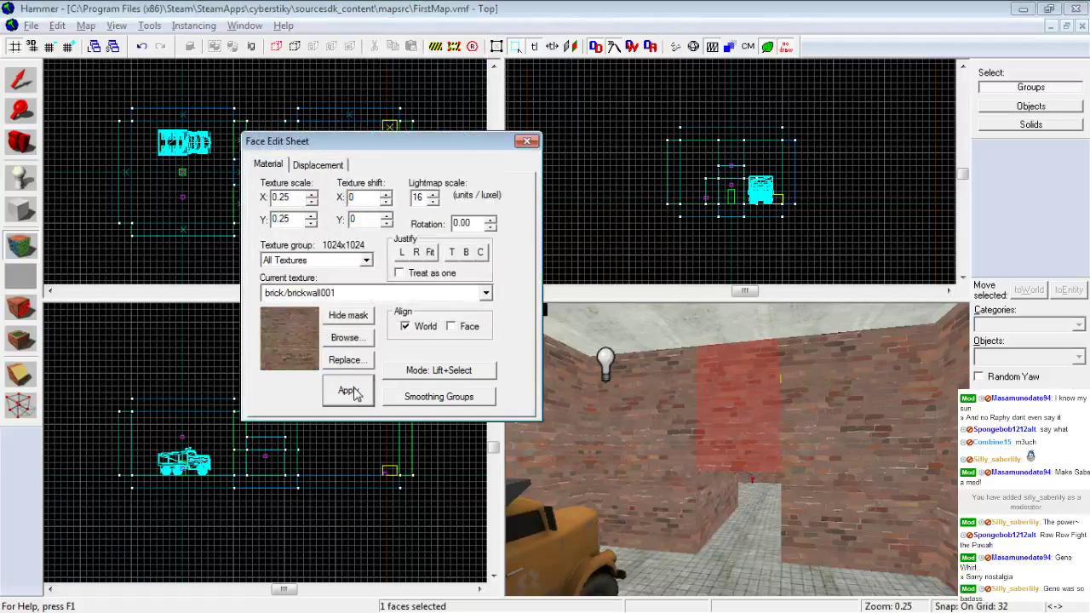
pyautogui.click(527, 141)
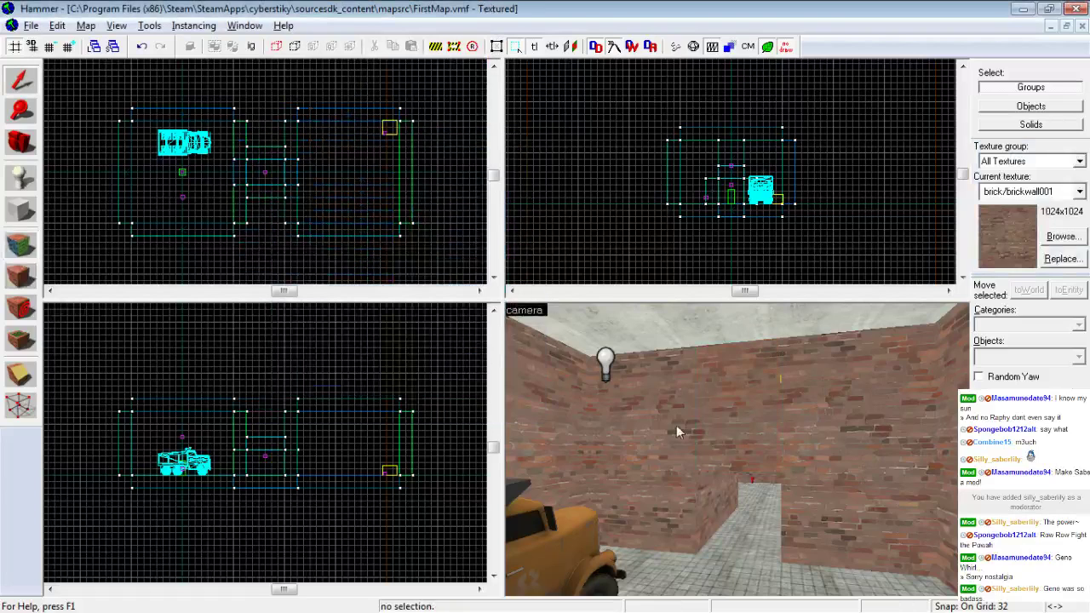
# Select the brick side wall opposite the truck for clipping and enlarge the grid to 64 units
pyautogui.press('z')
pyautogui.press('s')
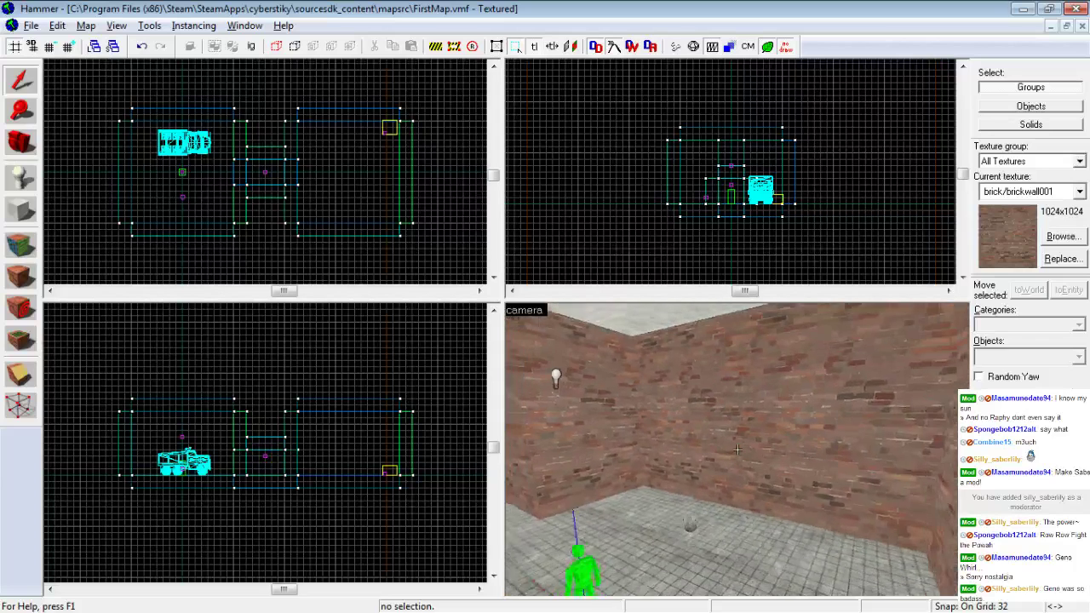
pyautogui.press('w')
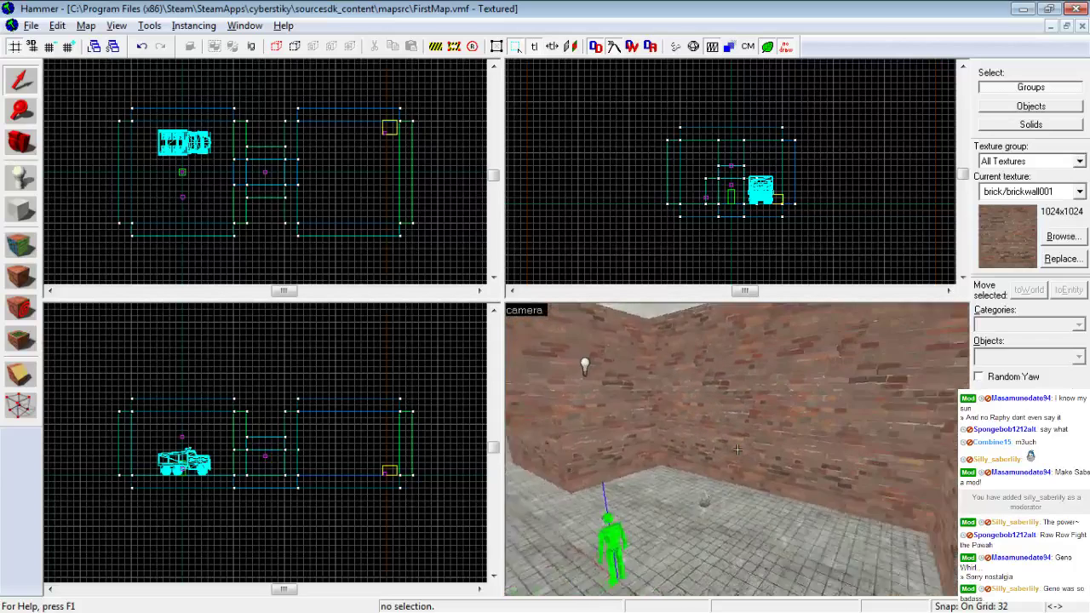
pyautogui.press('s')
pyautogui.press('z')
pyautogui.click(687, 381)
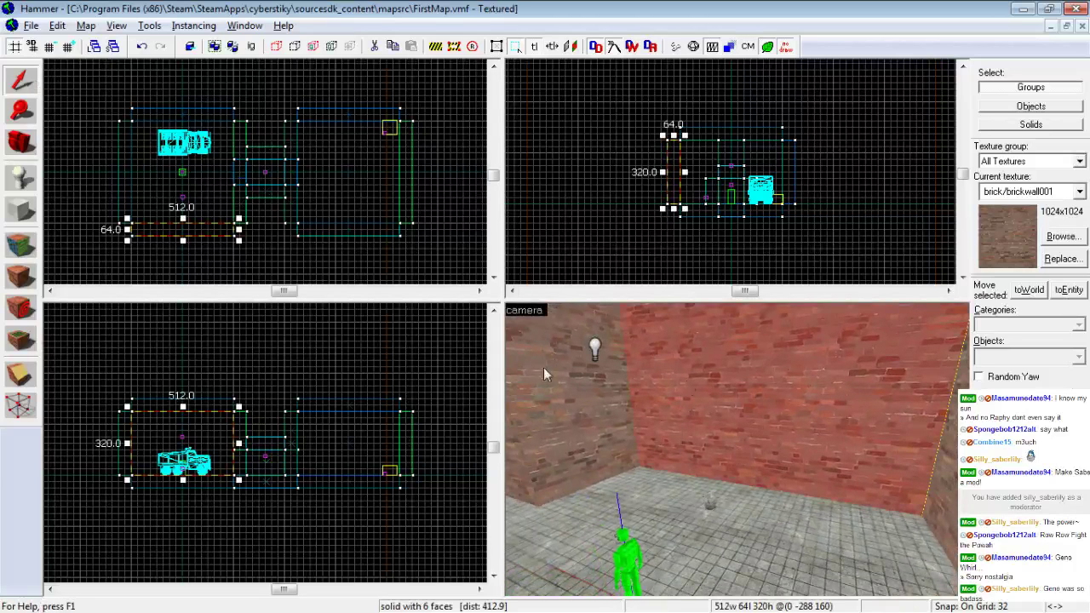
pyautogui.click(19, 373)
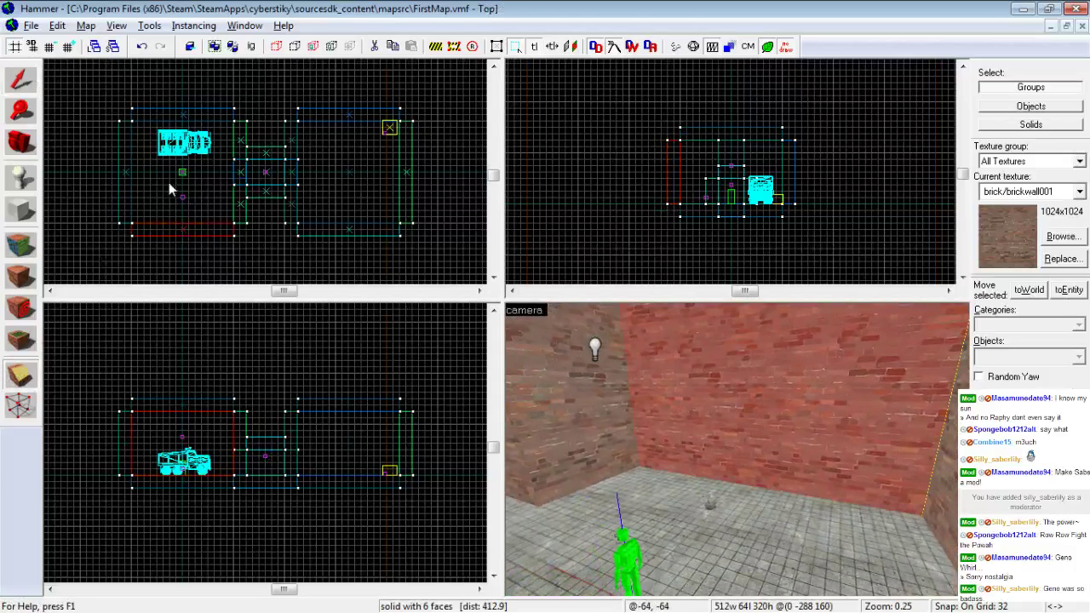
pyautogui.scroll(3, 169, 182)
pyautogui.click(68, 46)
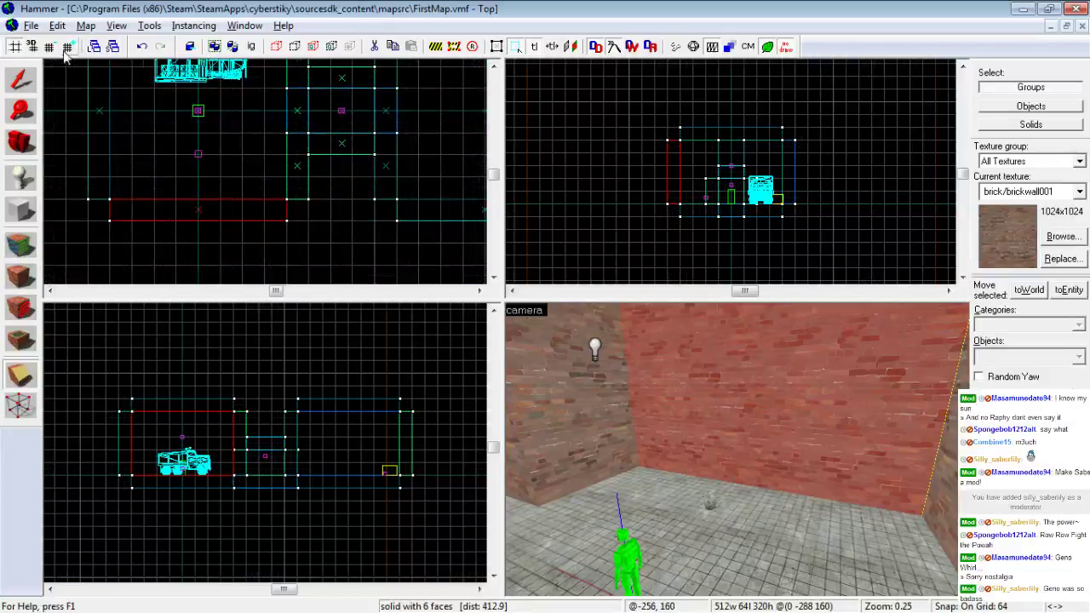
# Clip the wall at two places, keeping both sides of each cut, to separate a 128-unit-wide middle section
pyautogui.moveTo(176, 220); pyautogui.dragTo(176, 199)
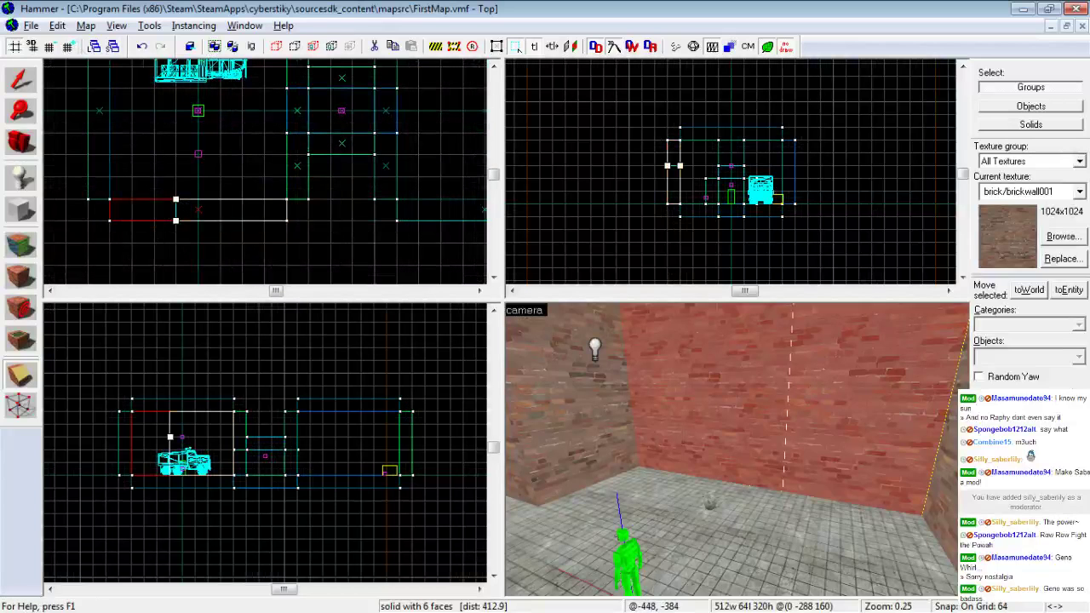
pyautogui.click(19, 373)
pyautogui.click(19, 373)
pyautogui.press('Return')
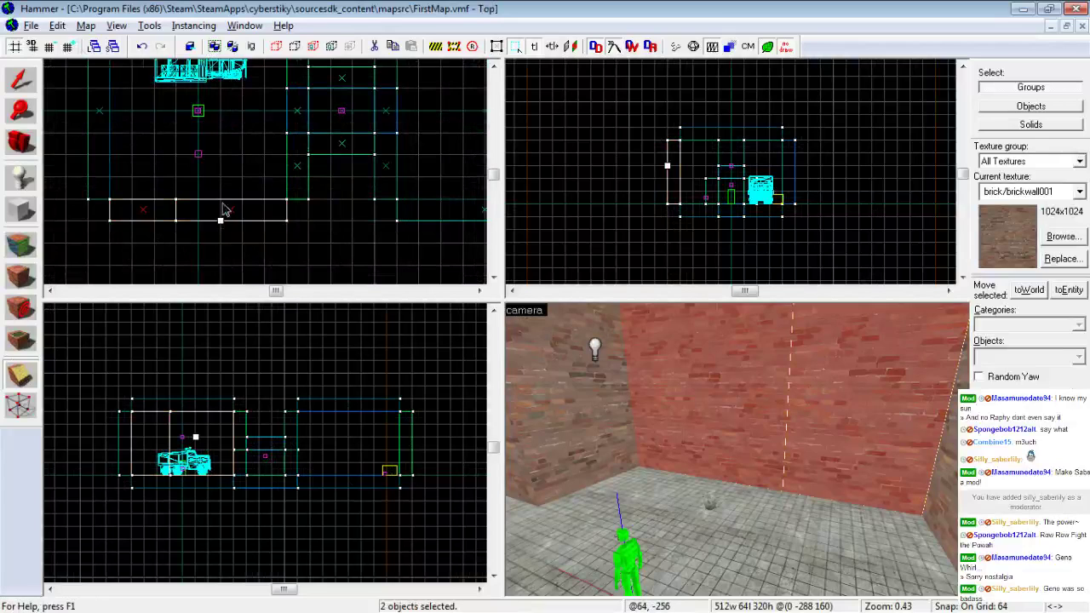
pyautogui.moveTo(221, 221); pyautogui.dragTo(227, 202)
pyautogui.press('Return')
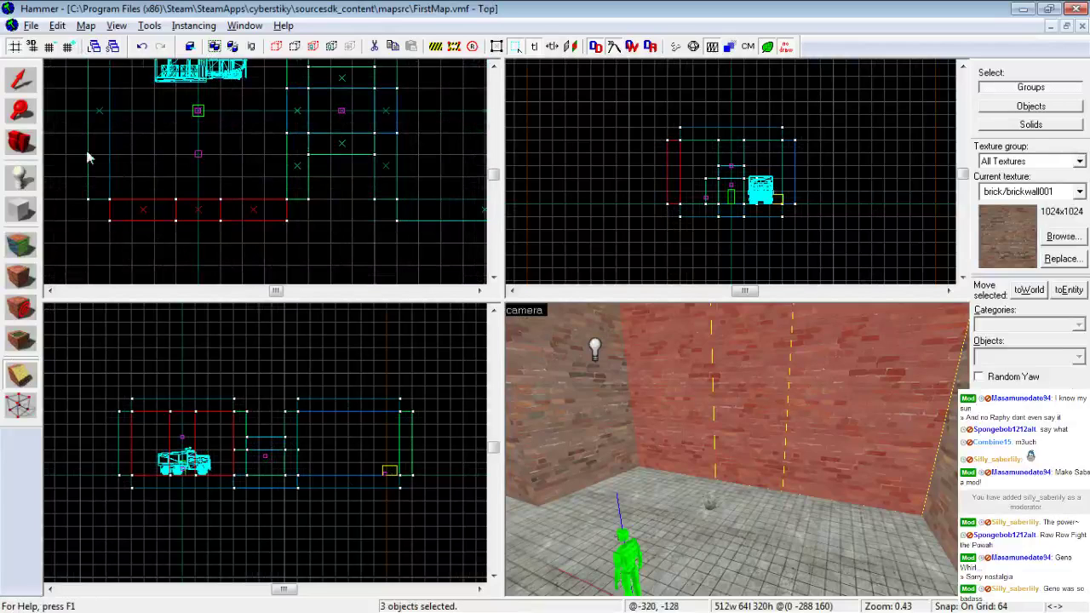
# Shorten the wall's middle section from below to 192 units high, opening a doorway at floor level
pyautogui.hotkey('shift', 's')
pyautogui.click(768, 386)
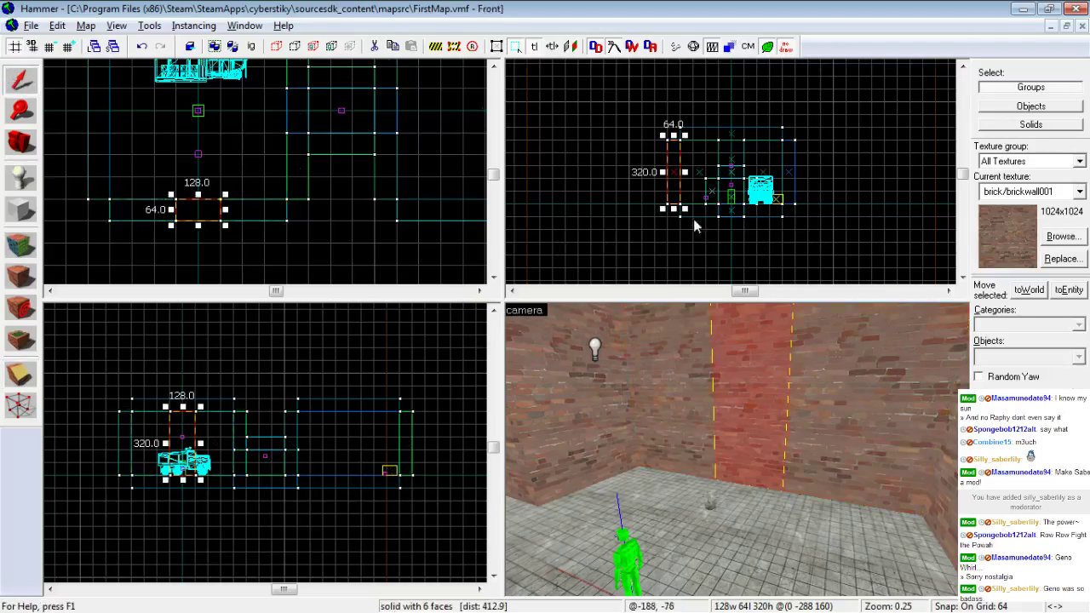
pyautogui.moveTo(674, 209); pyautogui.dragTo(673, 183)
pyautogui.press('z')
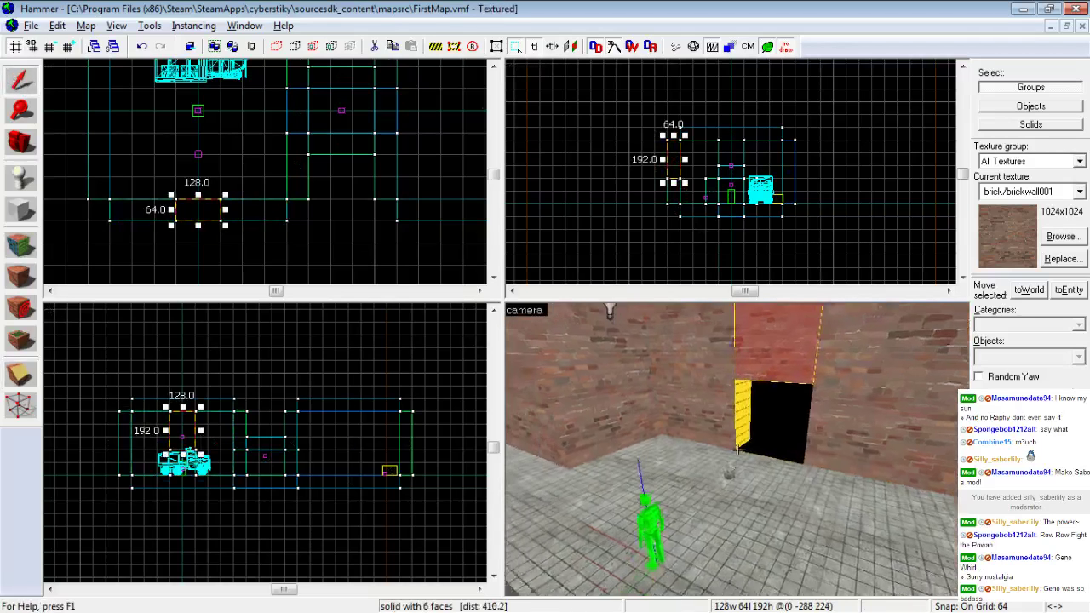
pyautogui.press('w')
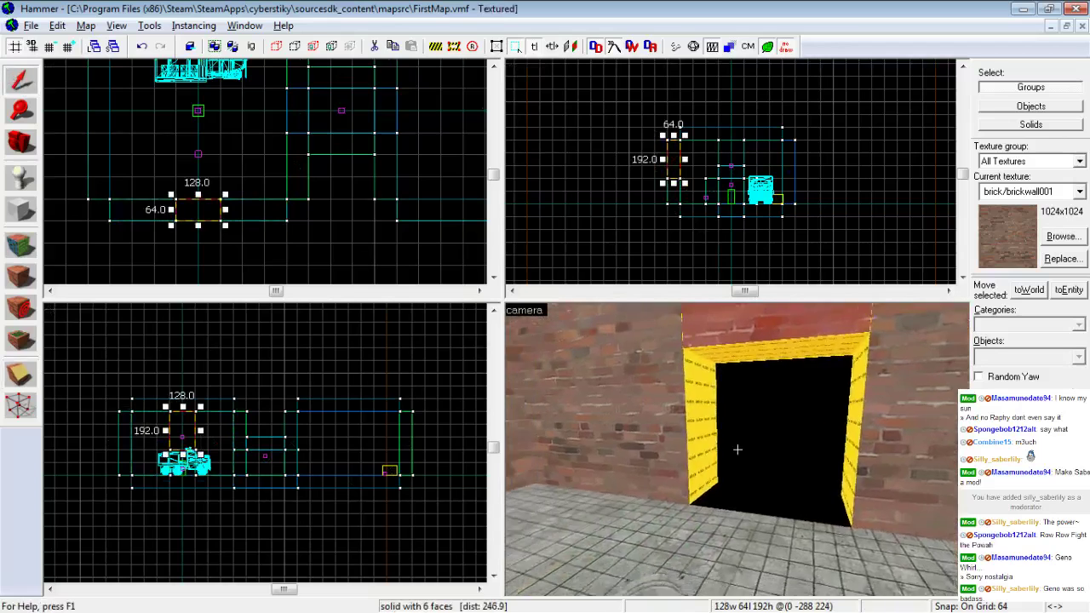
pyautogui.press('s')
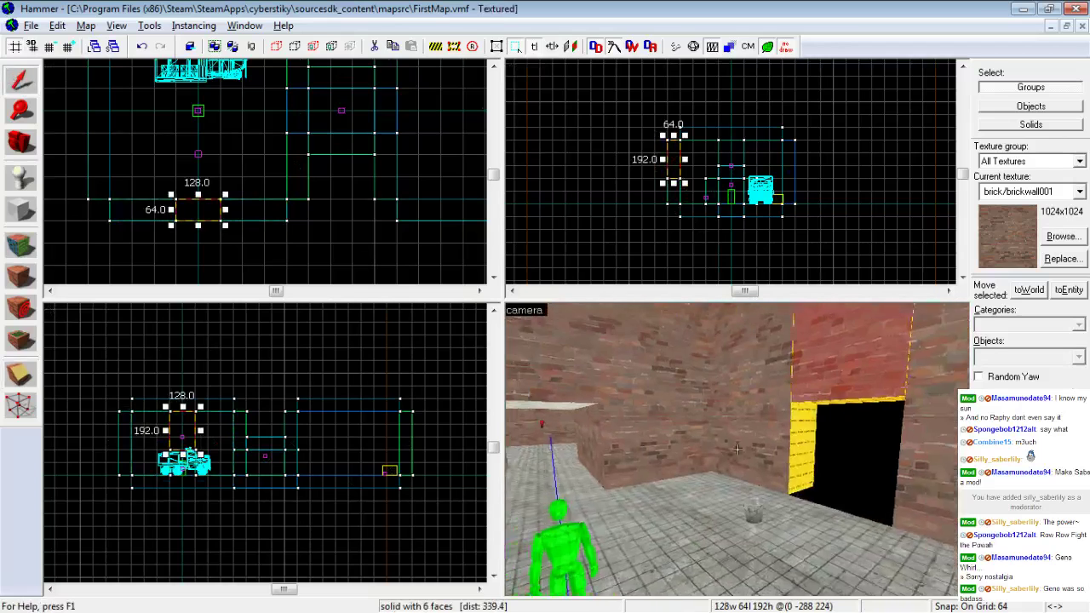
pyautogui.press('w')
pyautogui.press('w')
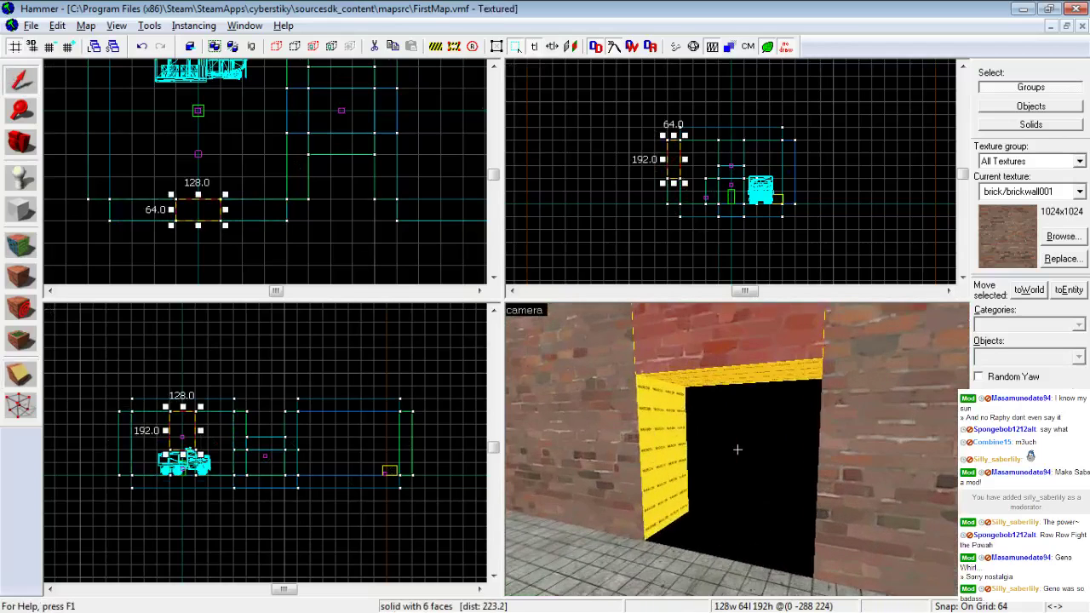
# Create a tools/toolsnodraw block 128 × 64 units and 64 units high beneath the doorway as its floor
pyautogui.click(31, 209)
pyautogui.scroll(-4, 331, 97)
pyautogui.scroll(4, 301, 136)
pyautogui.scroll(2, 223, 167)
pyautogui.click(214, 182)
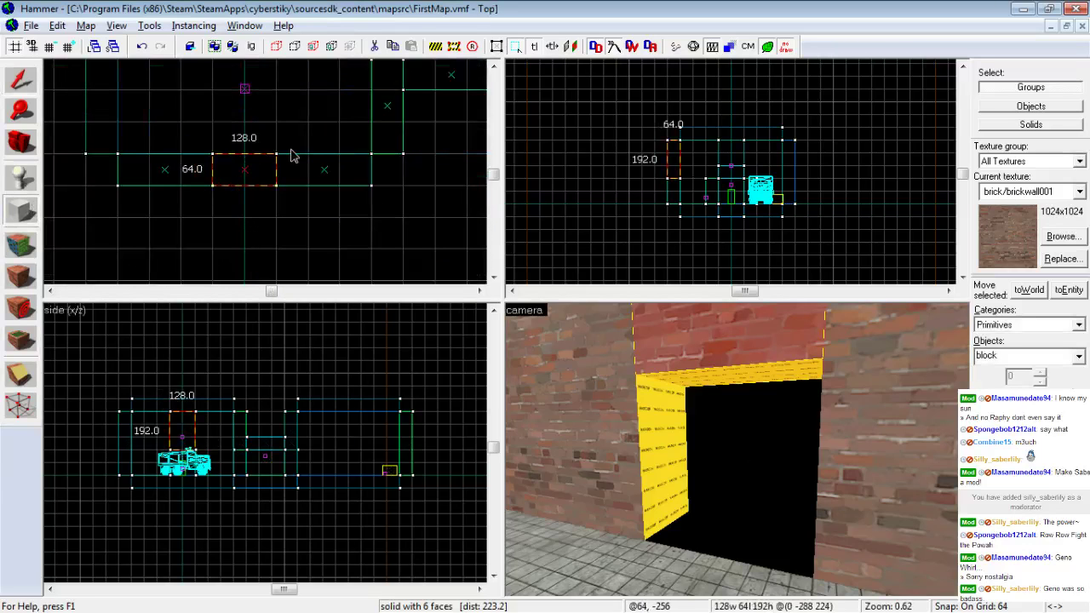
pyautogui.click(1080, 193)
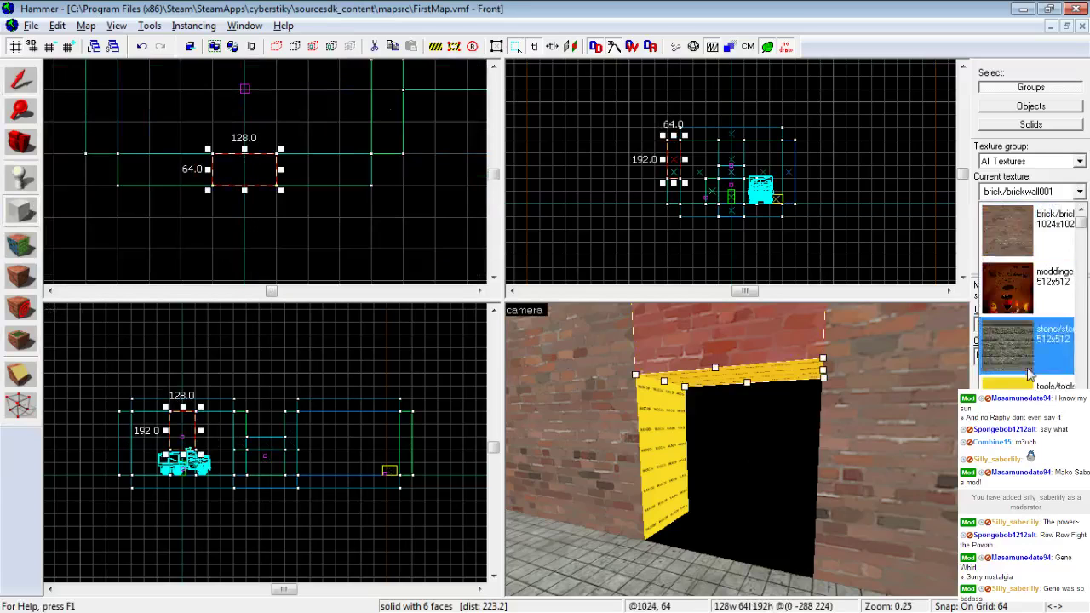
pyautogui.click(1021, 243)
pyautogui.scroll(4, 684, 200)
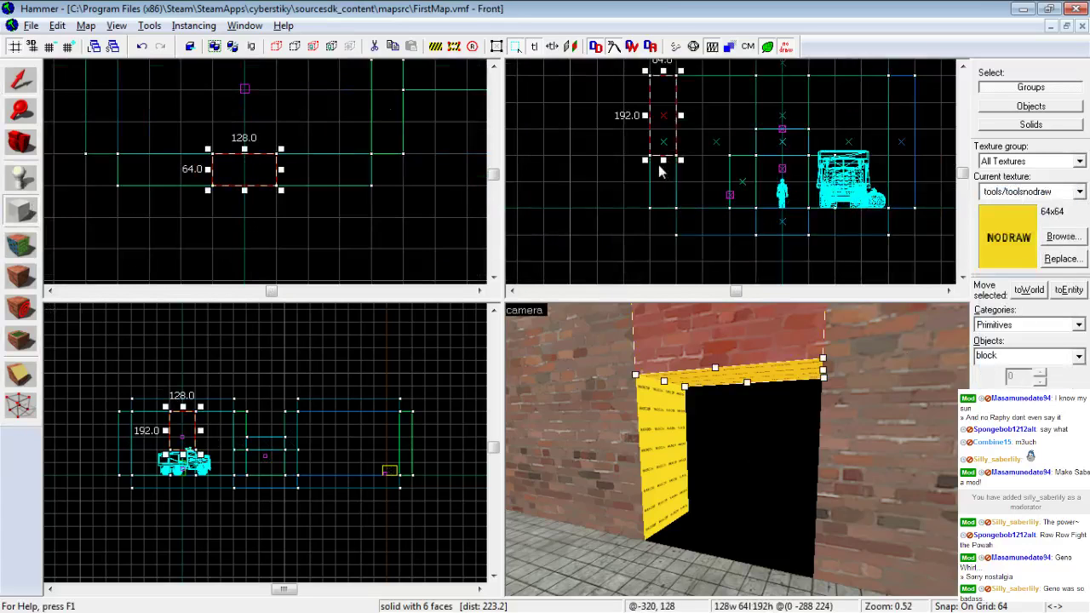
pyautogui.moveTo(664, 157); pyautogui.dragTo(663, 239)
pyautogui.moveTo(666, 80); pyautogui.dragTo(679, 215)
# Create a 512 × 512 unit nodraw block, 192 units high, directly outside the doorway wall
pyautogui.scroll(-2, 289, 170)
pyautogui.moveTo(165, 176); pyautogui.dragTo(348, 241)
pyautogui.scroll(-2, 339, 183)
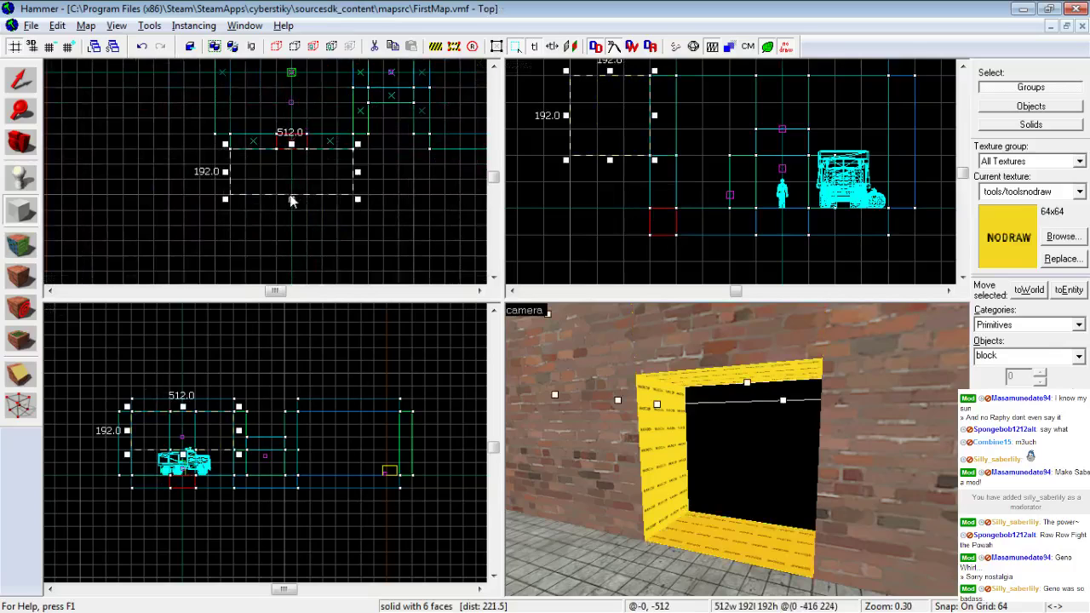
pyautogui.moveTo(292, 200); pyautogui.dragTo(305, 278)
pyautogui.press('Return')
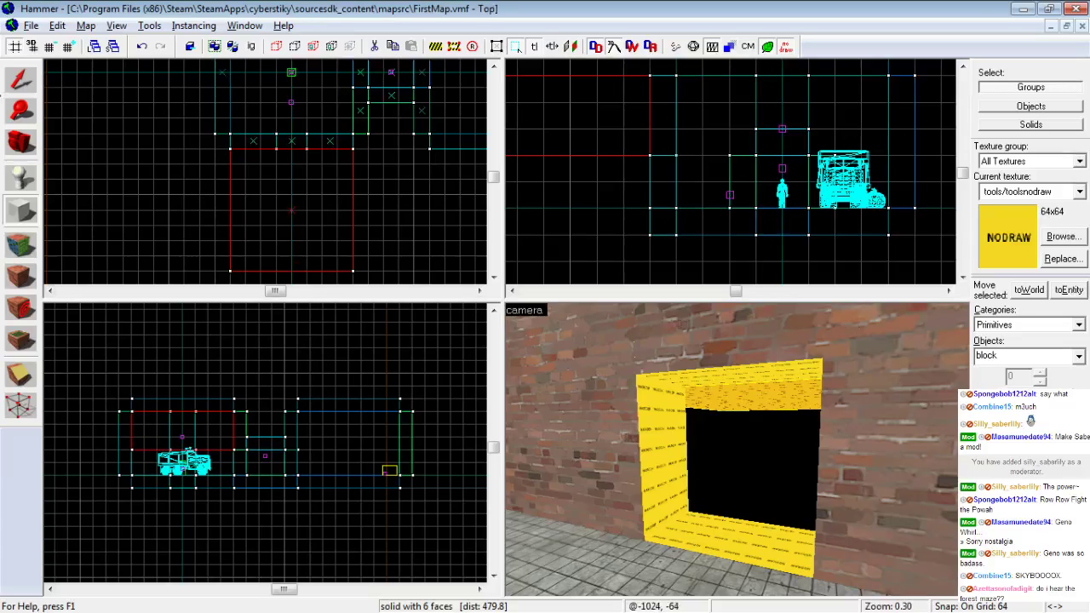
# Resize the new block to 64 units high and align it with the doorway floor as the next room's floor
pyautogui.click(34, 78)
pyautogui.press('w')
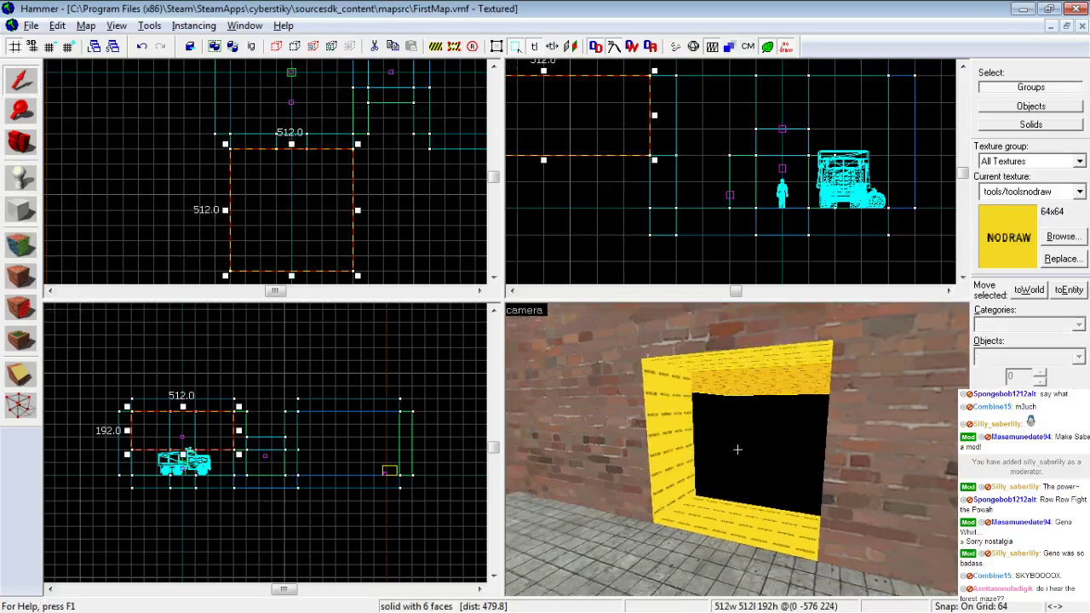
pyautogui.press('s')
pyautogui.scroll(-3, 737, 201)
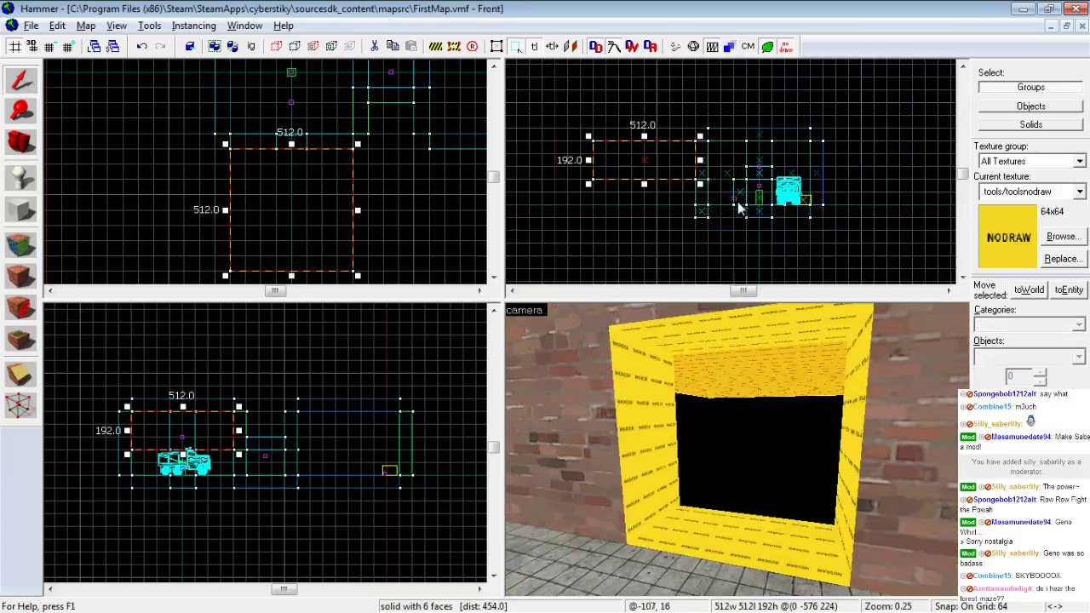
pyautogui.moveTo(645, 183); pyautogui.dragTo(647, 234)
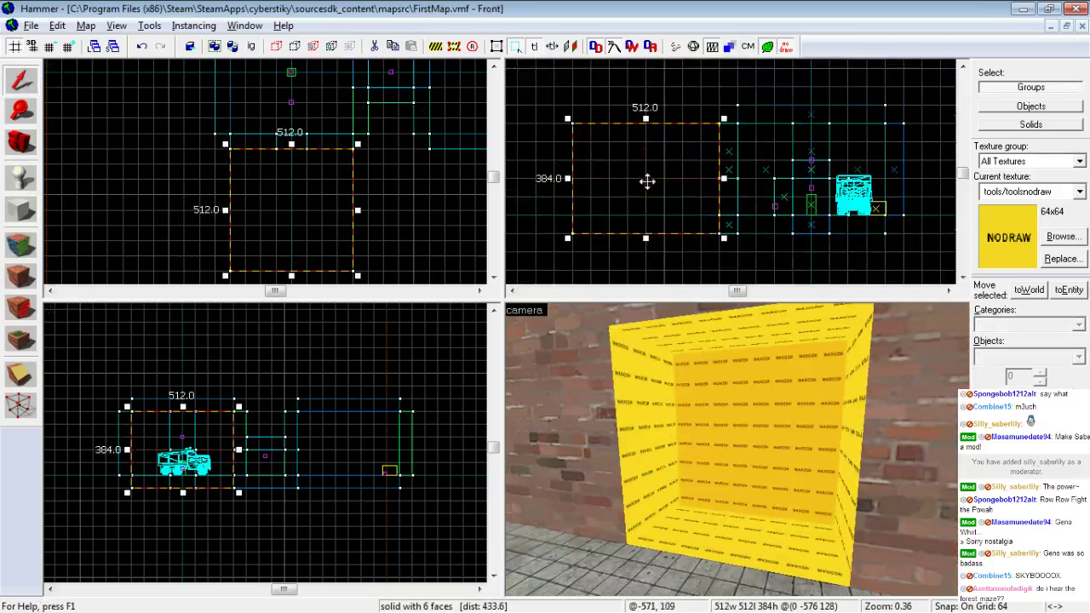
pyautogui.moveTo(645, 118); pyautogui.dragTo(645, 218)
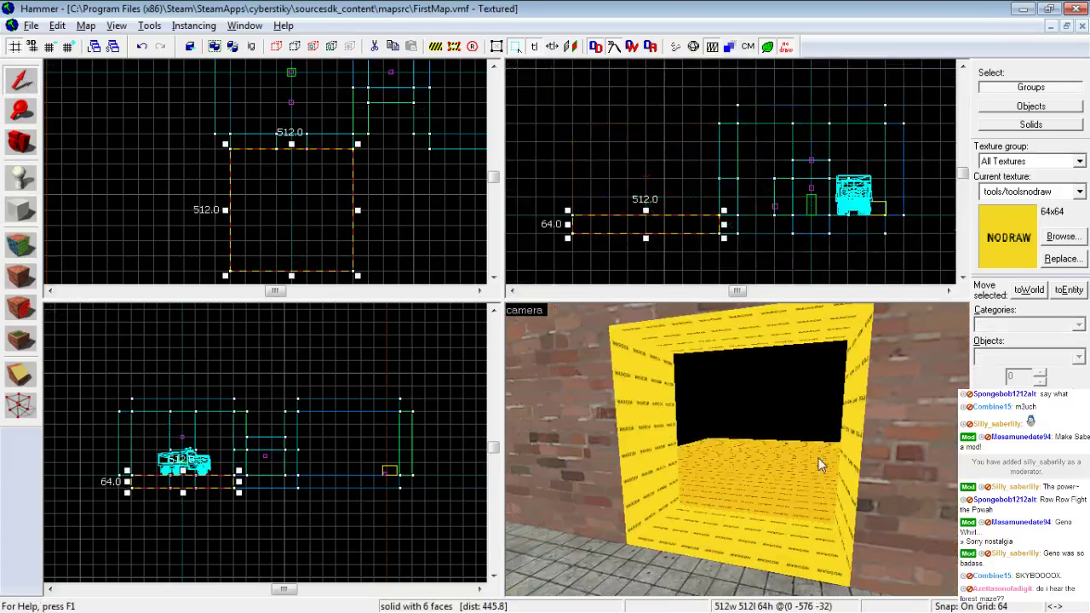
# Create a nodraw wall block 64 × 512 units and 320 units high along one side of the new room's floor
pyautogui.press('w')
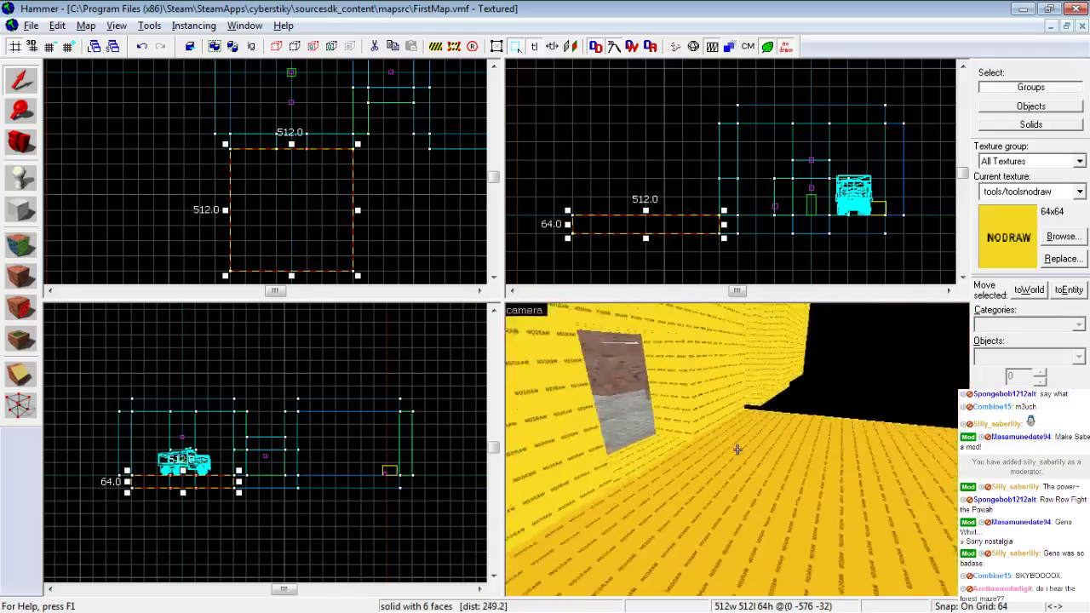
pyautogui.press('s')
pyautogui.press('w')
pyautogui.press('z')
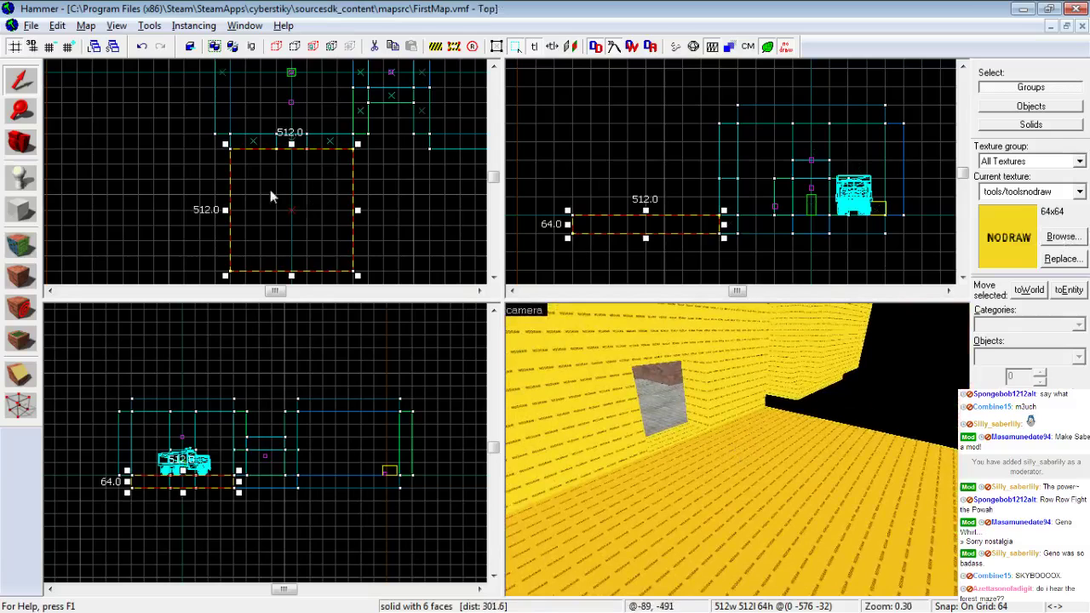
pyautogui.click(23, 209)
pyautogui.scroll(2, 195, 114)
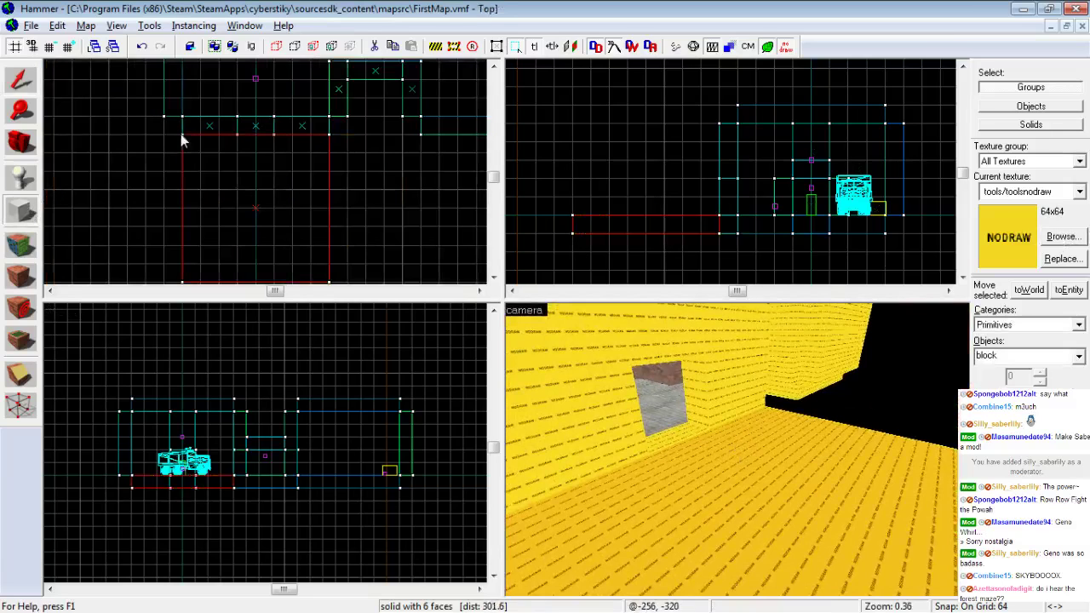
pyautogui.moveTo(184, 137); pyautogui.dragTo(168, 247)
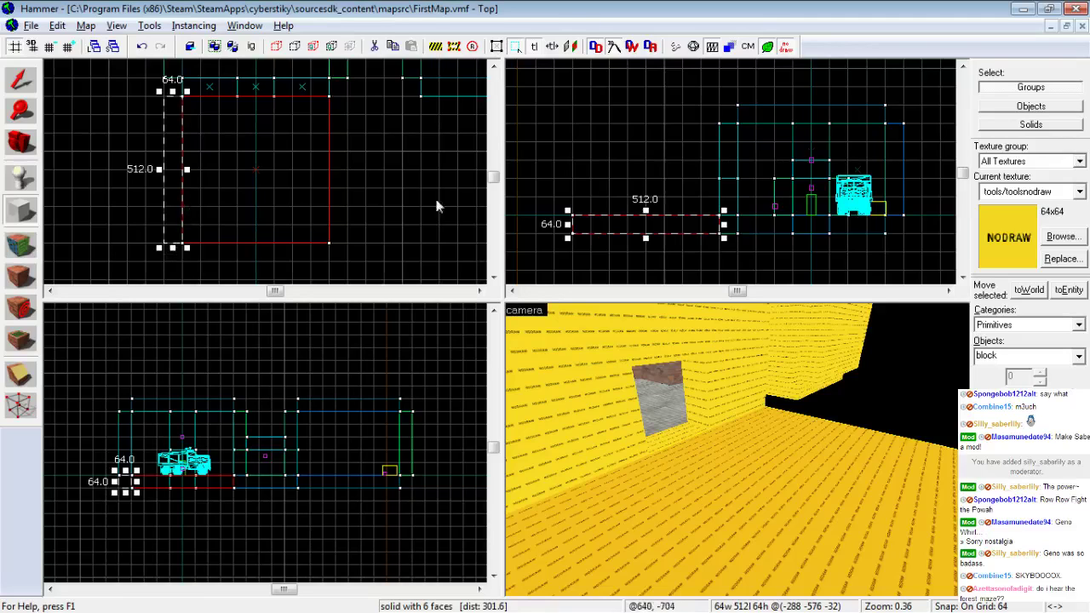
pyautogui.moveTo(645, 209); pyautogui.dragTo(655, 125)
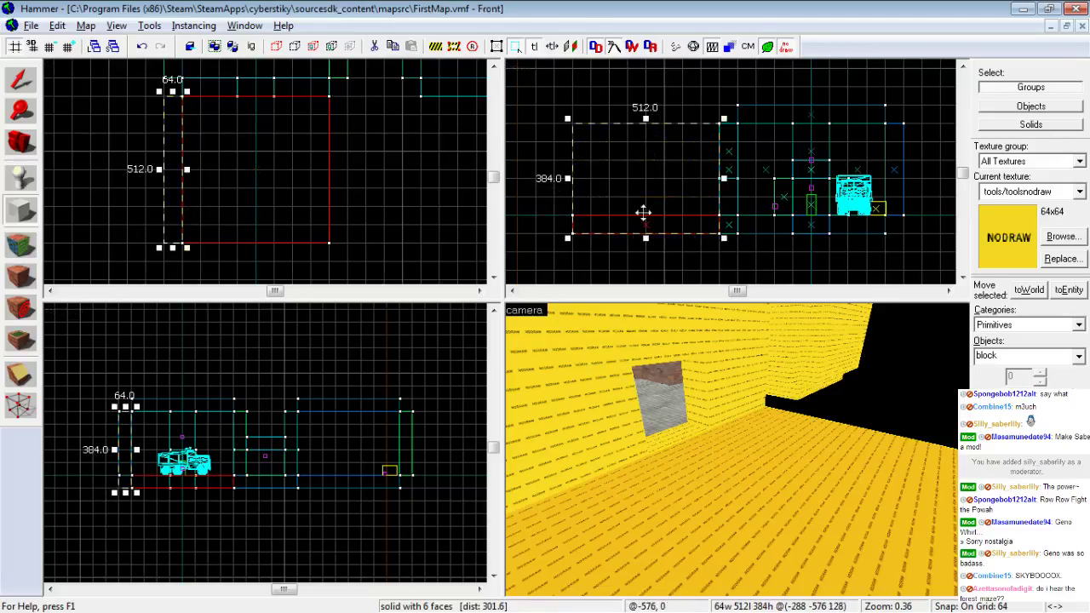
pyautogui.press('Return')
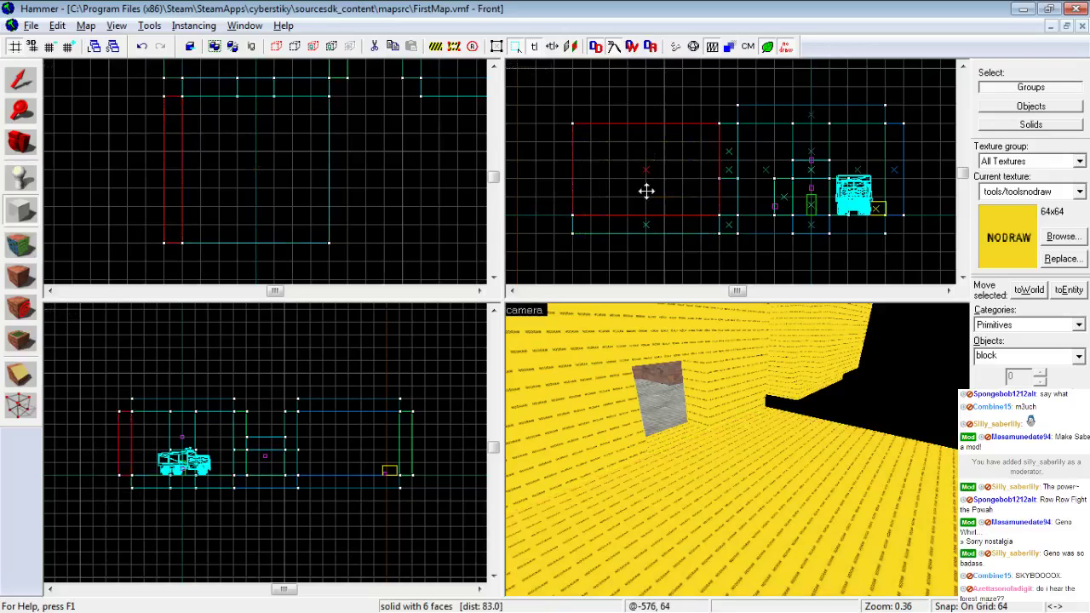
# Copy the side wall to the room's opposite side and reshape another copy into a 512 × 64 unit end wall, 320 units high
pyautogui.press('s')
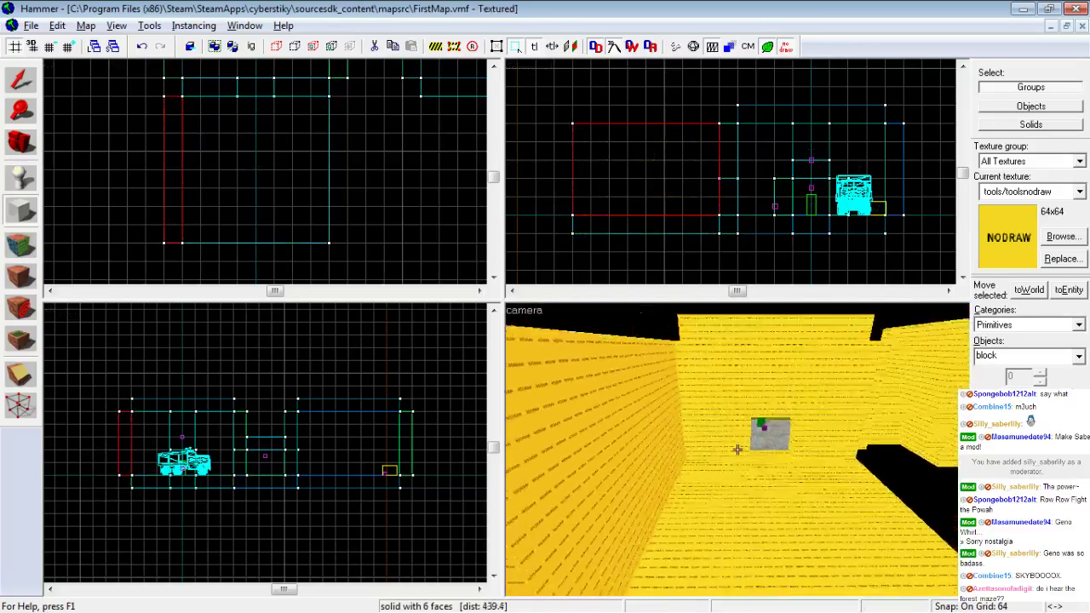
pyautogui.press('z')
pyautogui.hotkey('shift', 's')
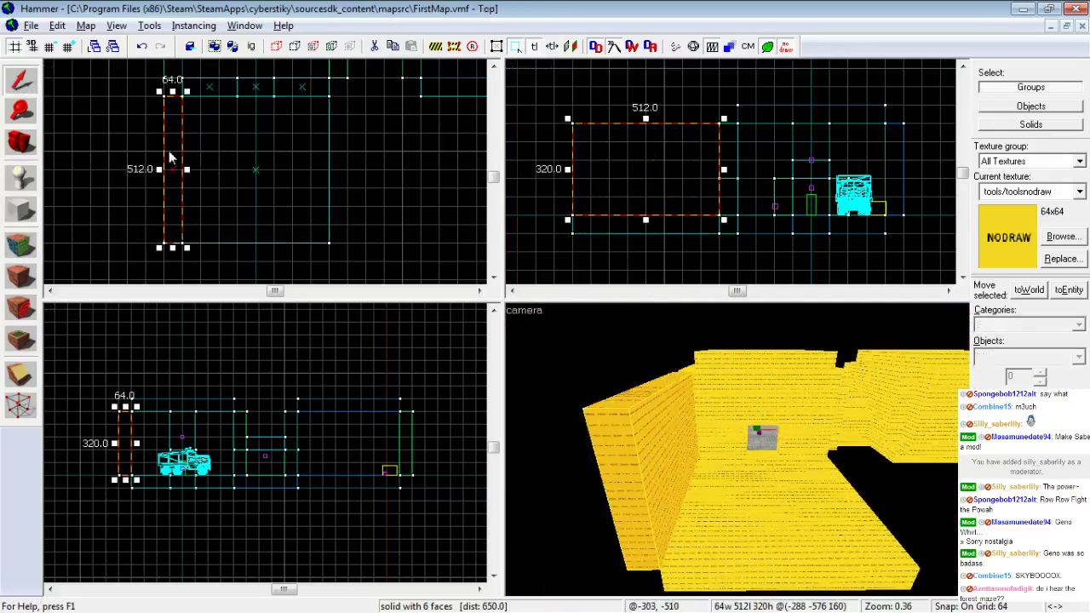
pyautogui.moveTo(168, 155)
pyautogui.mouseDown()
pyautogui.moveTo(335, 153)
pyautogui.moveTo(340, 139)
pyautogui.moveTo(192, 152)
pyautogui.mouseUp()
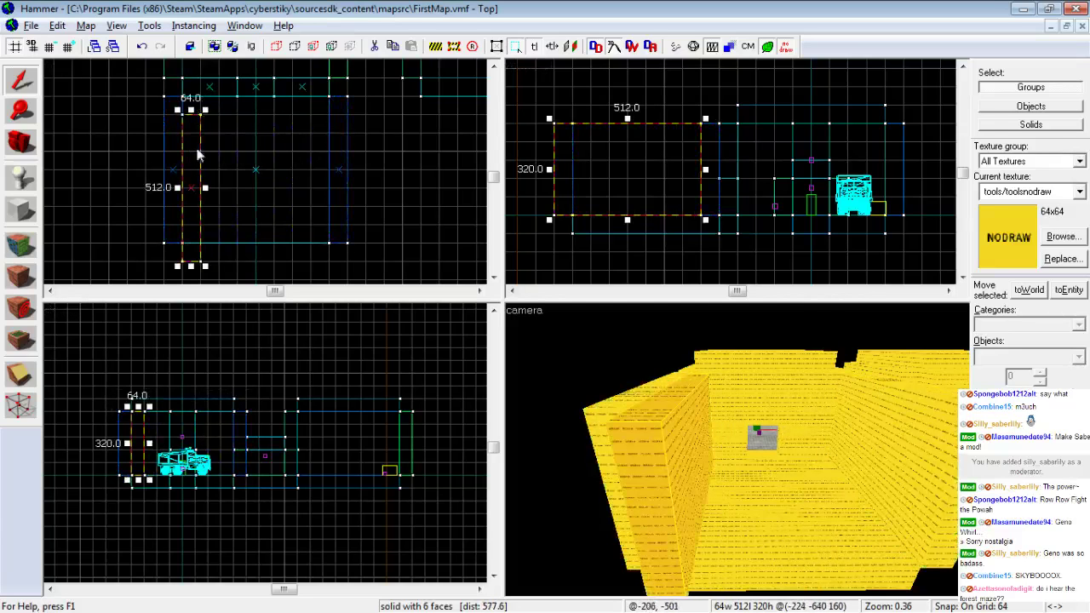
pyautogui.moveTo(205, 111); pyautogui.dragTo(334, 241)
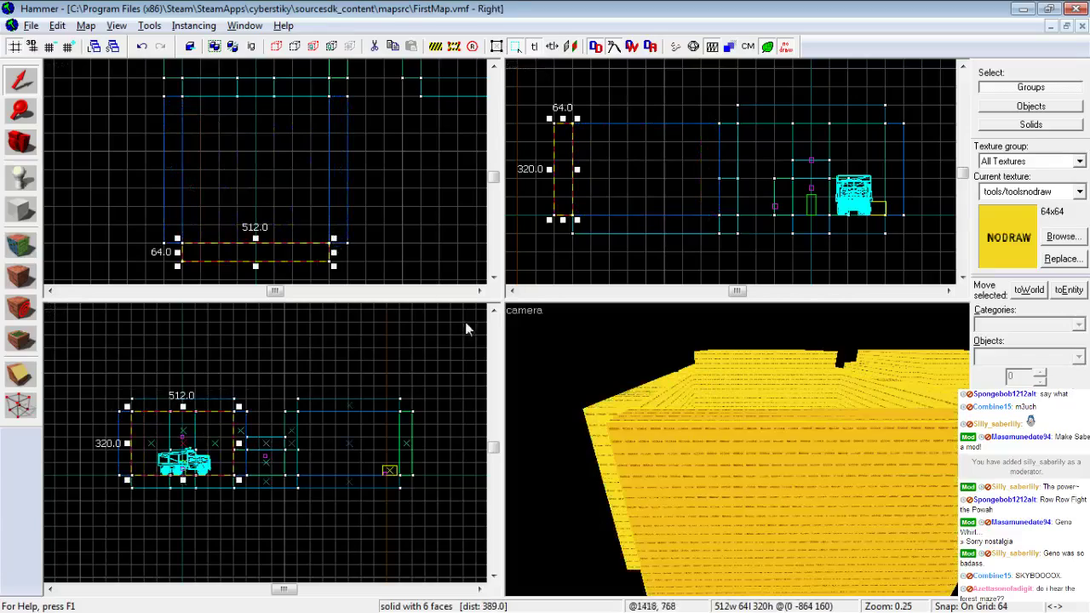
# Copy the new room's 512 × 512 unit floor block onto the top of the walls as its ceiling
pyautogui.press('w')
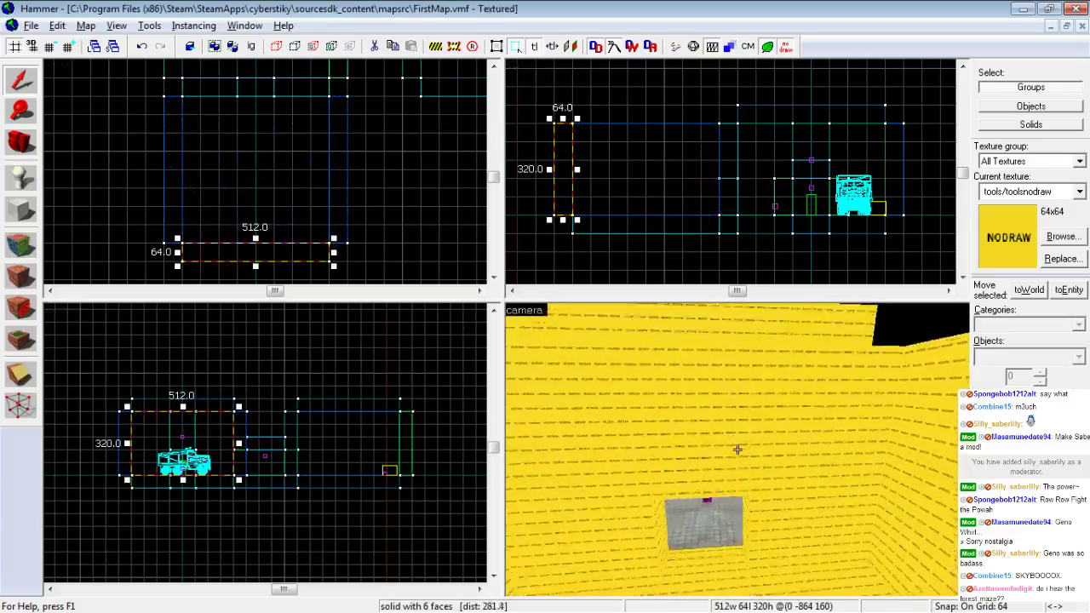
pyautogui.press('s')
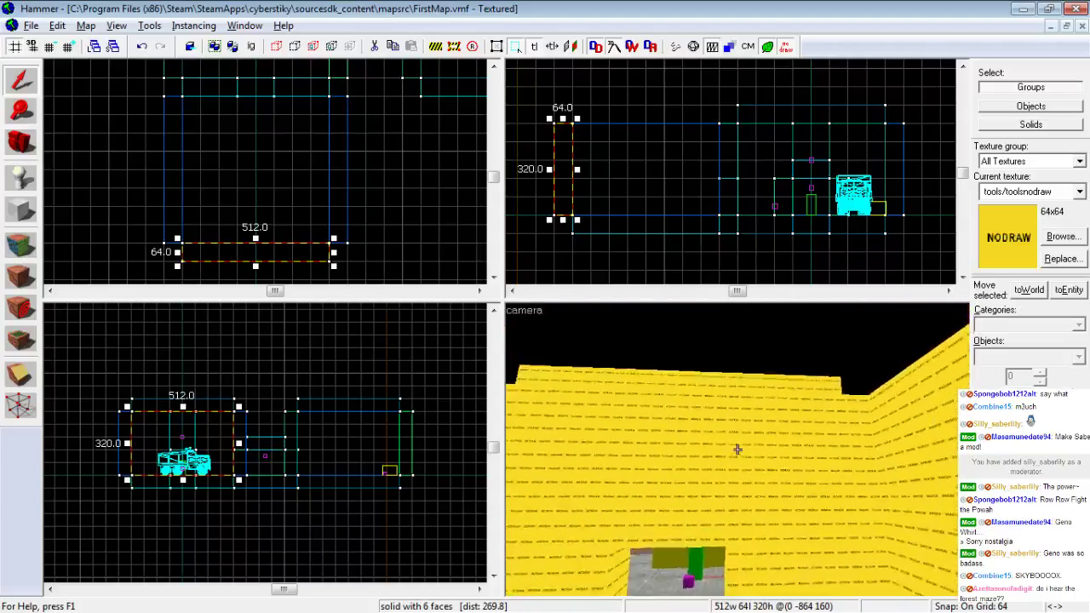
pyautogui.press('s')
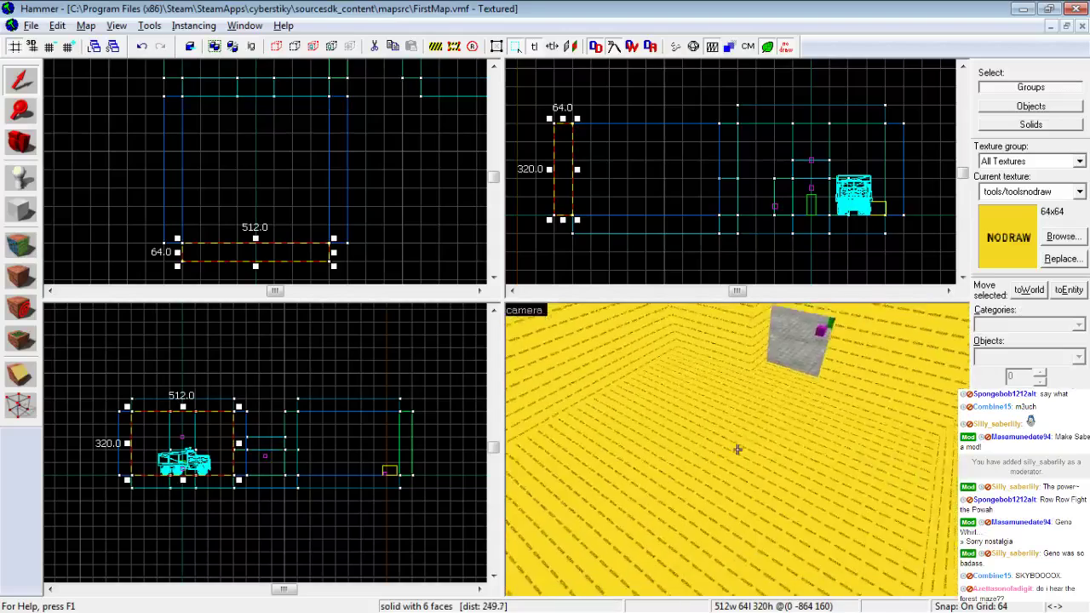
pyautogui.press('z')
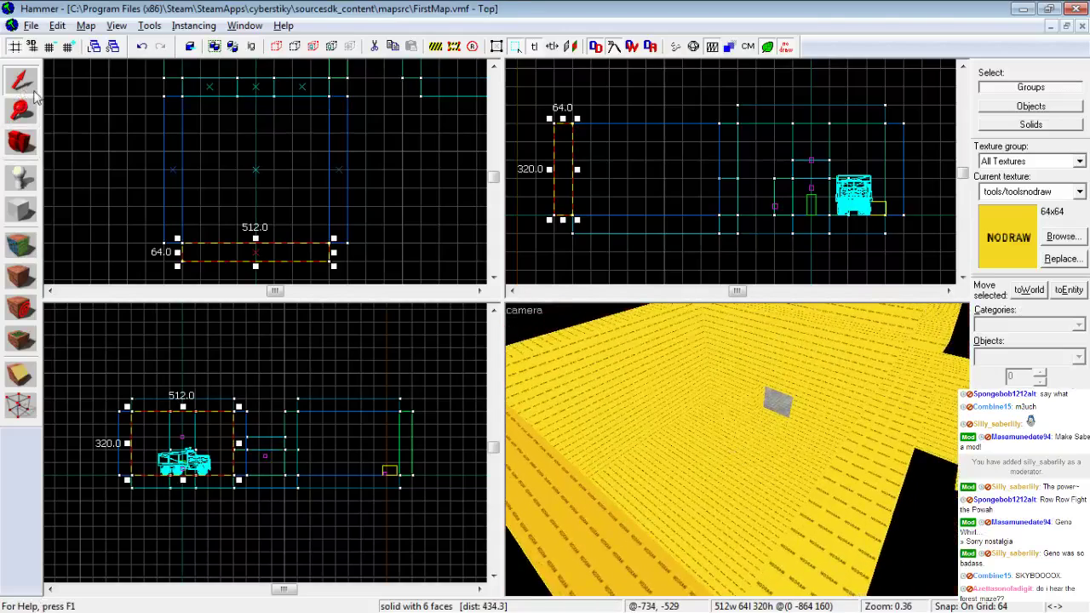
pyautogui.click(675, 455)
pyautogui.keyDown('shift'); pyautogui.moveTo(663, 223); pyautogui.dragTo(664, 116); pyautogui.keyUp('shift')
pyautogui.press('z')
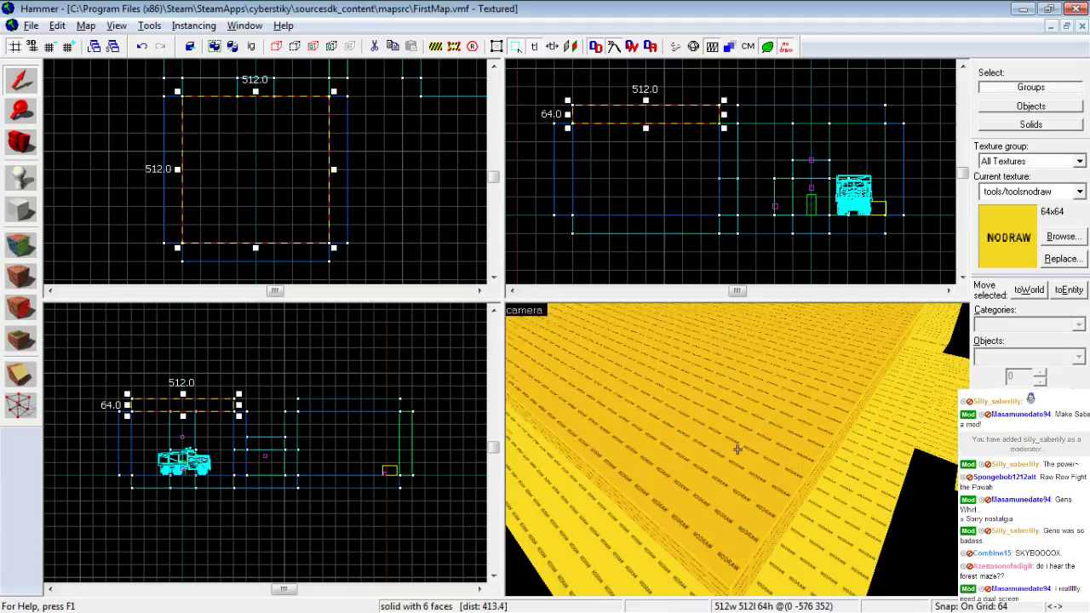
pyautogui.press('w')
pyautogui.press('w')
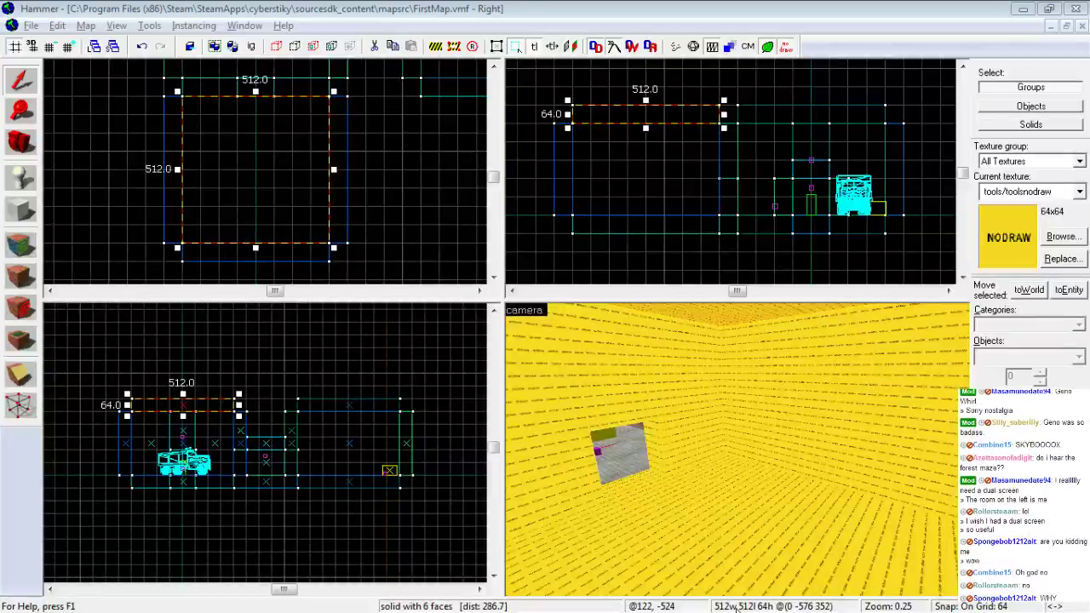
# Filter the texture browser by "sky" and choose tools/toolsskybox as the current face texture
pyautogui.click(583, 11)
pyautogui.press('z')
pyautogui.press('w')
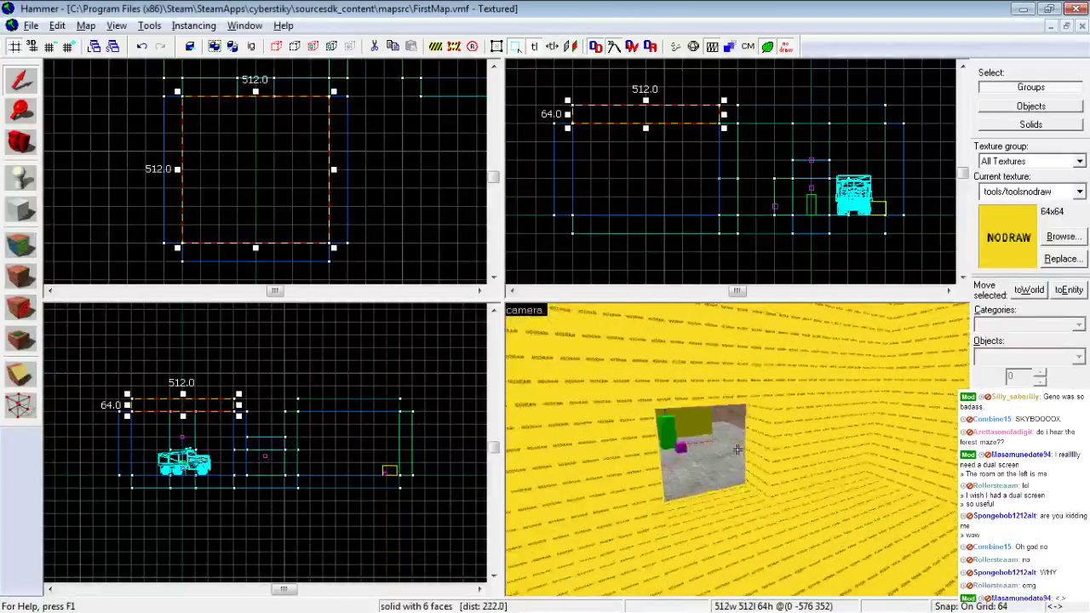
pyautogui.press('s')
pyautogui.press('z')
pyautogui.click(23, 245)
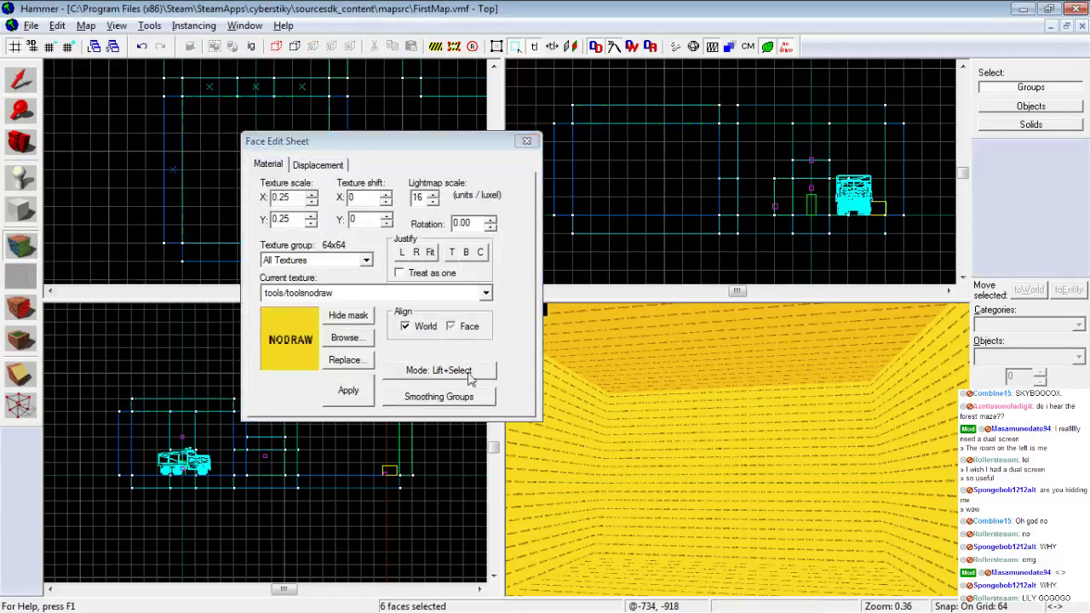
pyautogui.click(345, 337)
pyautogui.write('sky')
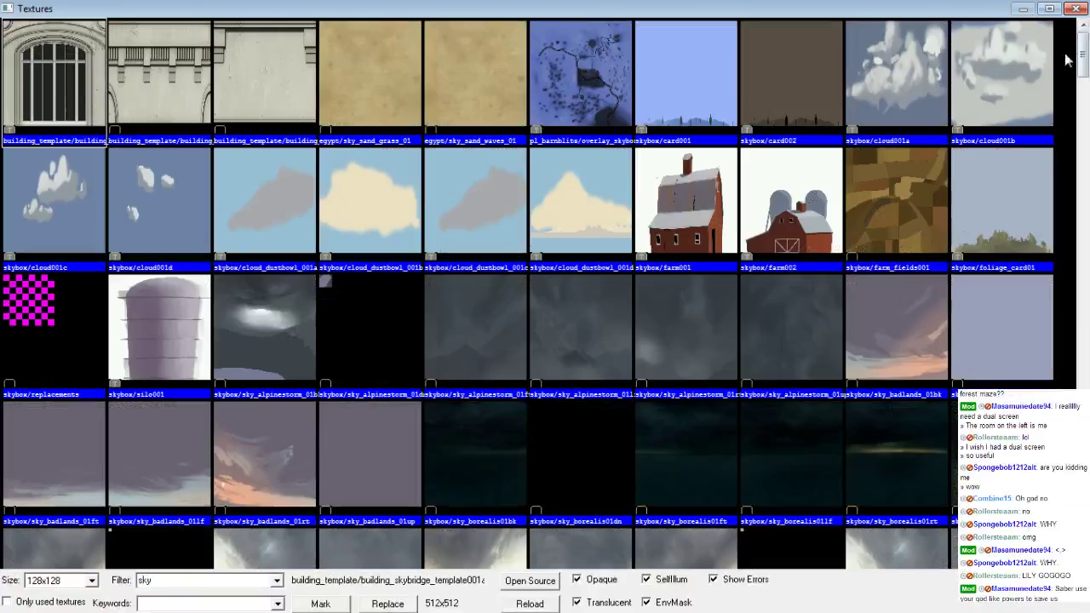
pyautogui.moveTo(1083, 62); pyautogui.dragTo(1083, 545)
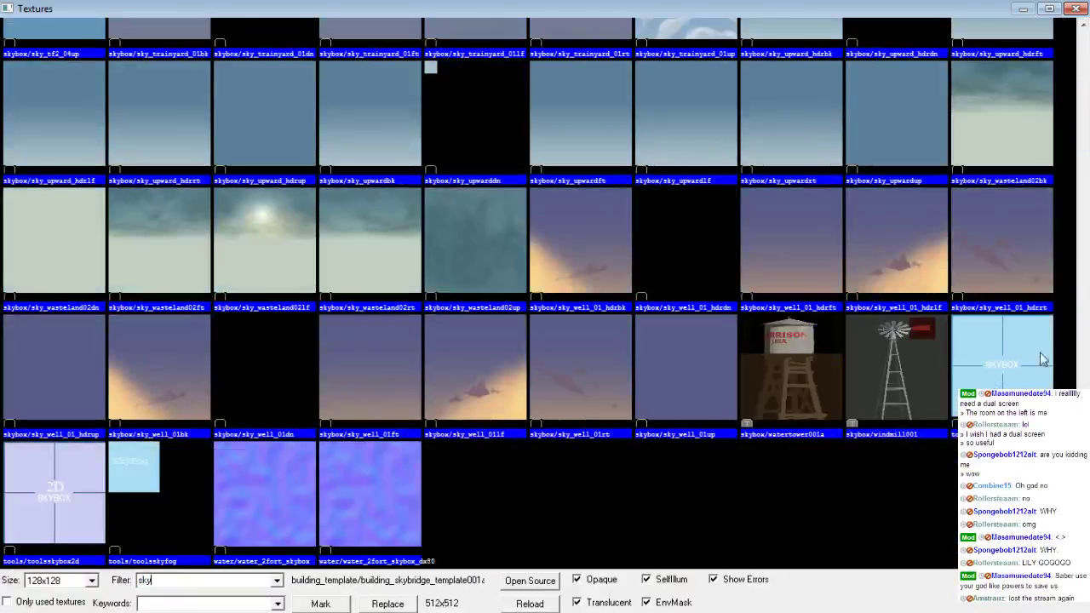
pyautogui.click(1005, 358)
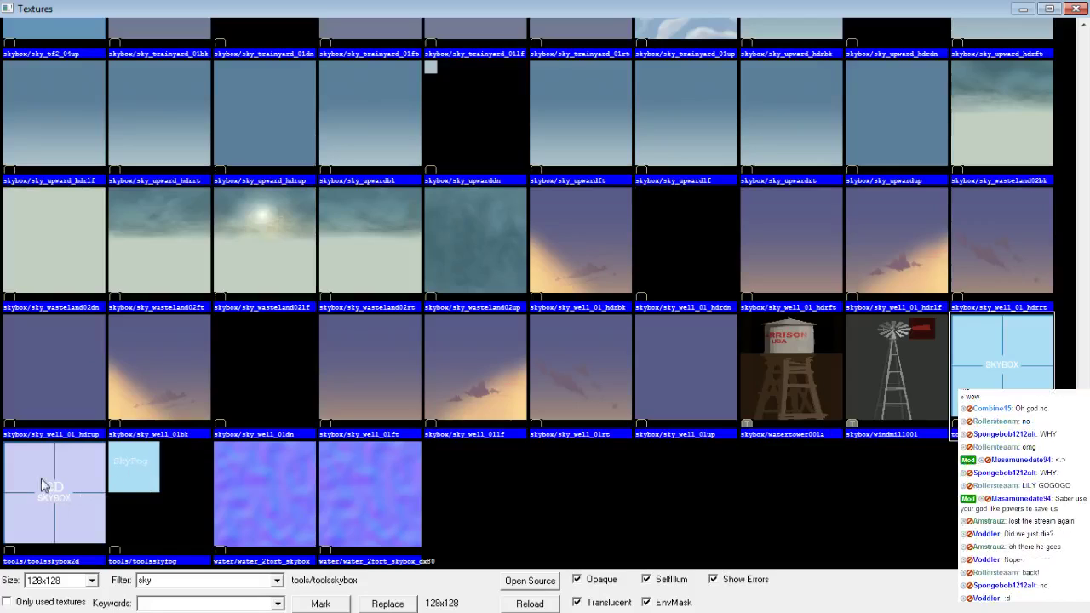
pyautogui.doubleClick(1002, 358)
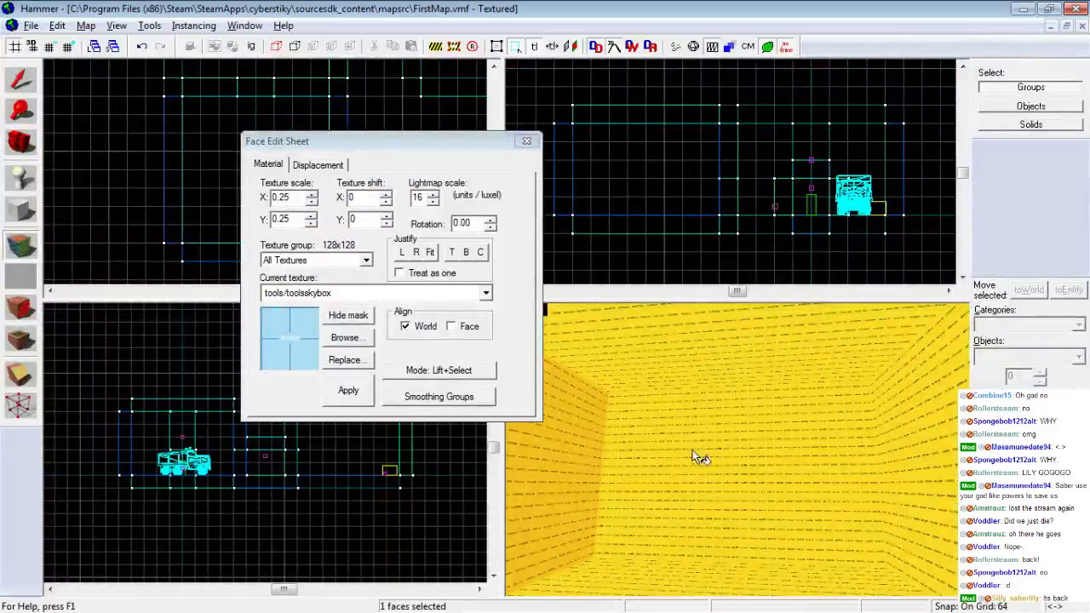
# Apply tools/toolsskybox to the inner faces of the new room's end wall, two side walls and ceiling
pyautogui.click(672, 460)
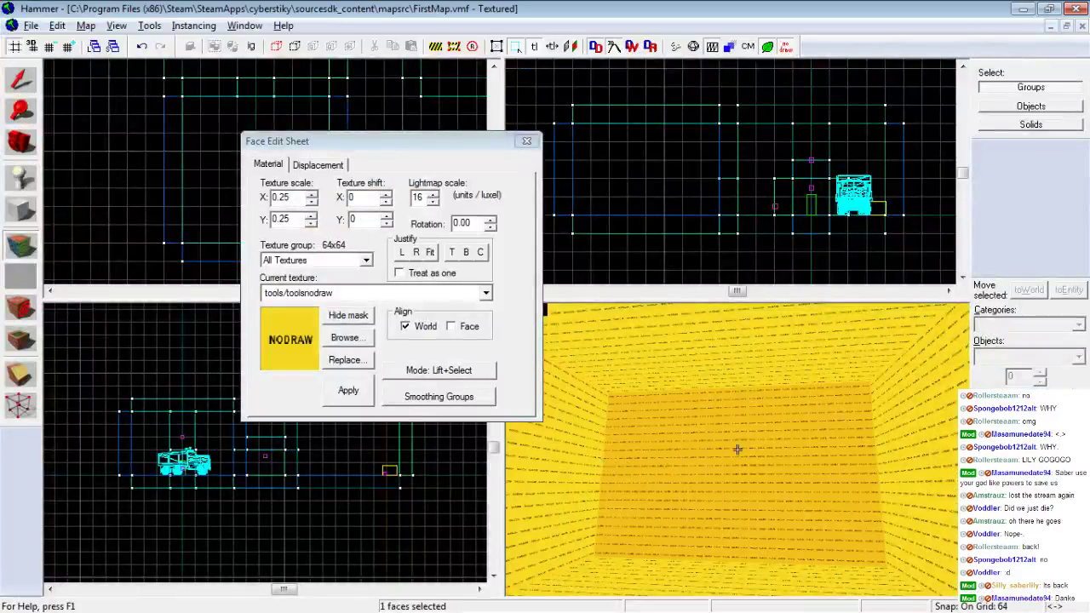
pyautogui.press('z')
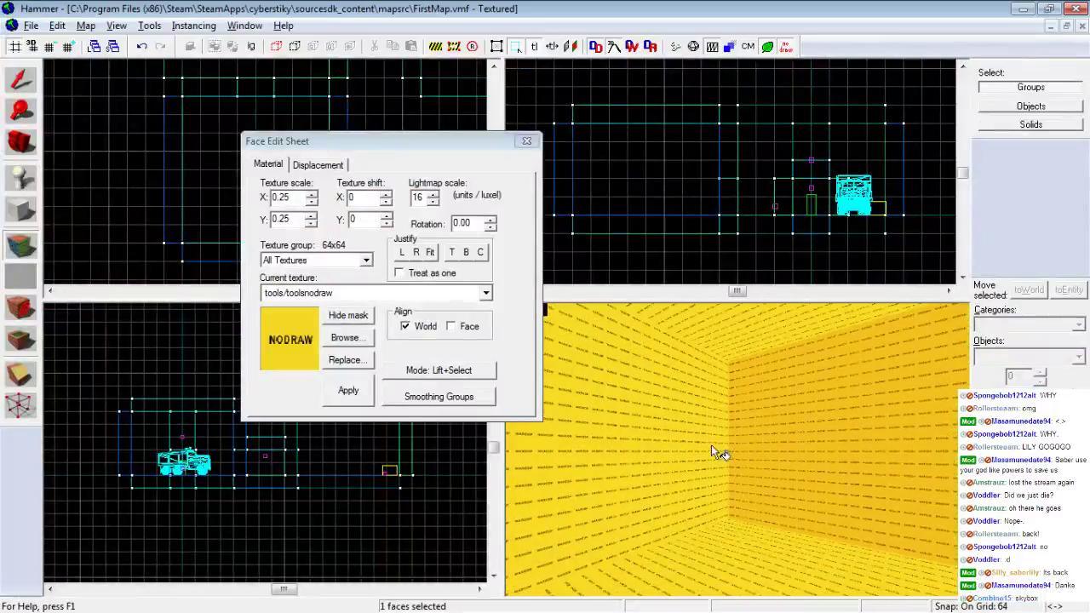
pyautogui.keyDown('ctrl'); pyautogui.click(712, 446); pyautogui.keyUp('ctrl')
pyautogui.press('z')
pyautogui.keyDown('ctrl'); pyautogui.click(766, 445); pyautogui.keyUp('ctrl')
pyautogui.press('z')
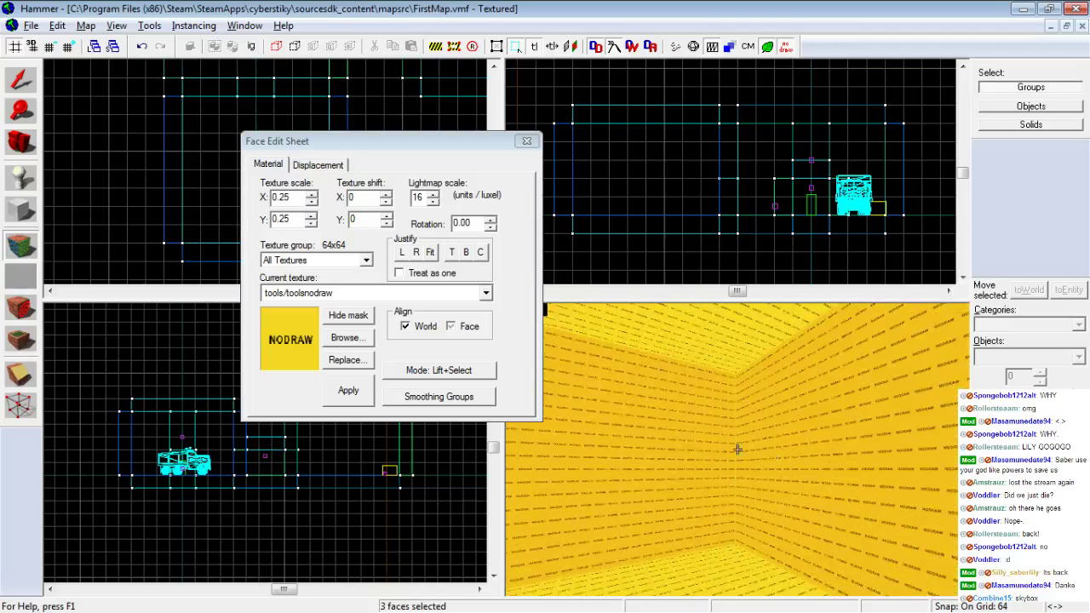
pyautogui.press('z')
pyautogui.keyDown('ctrl'); pyautogui.click(738, 448); pyautogui.keyUp('ctrl')
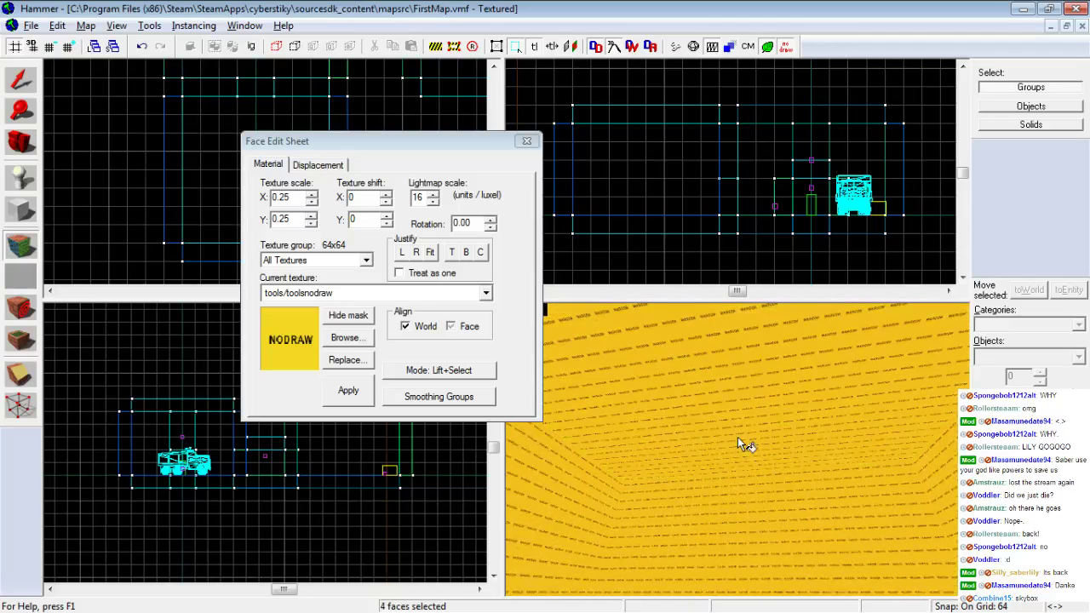
pyautogui.click(491, 294)
pyautogui.click(372, 42)
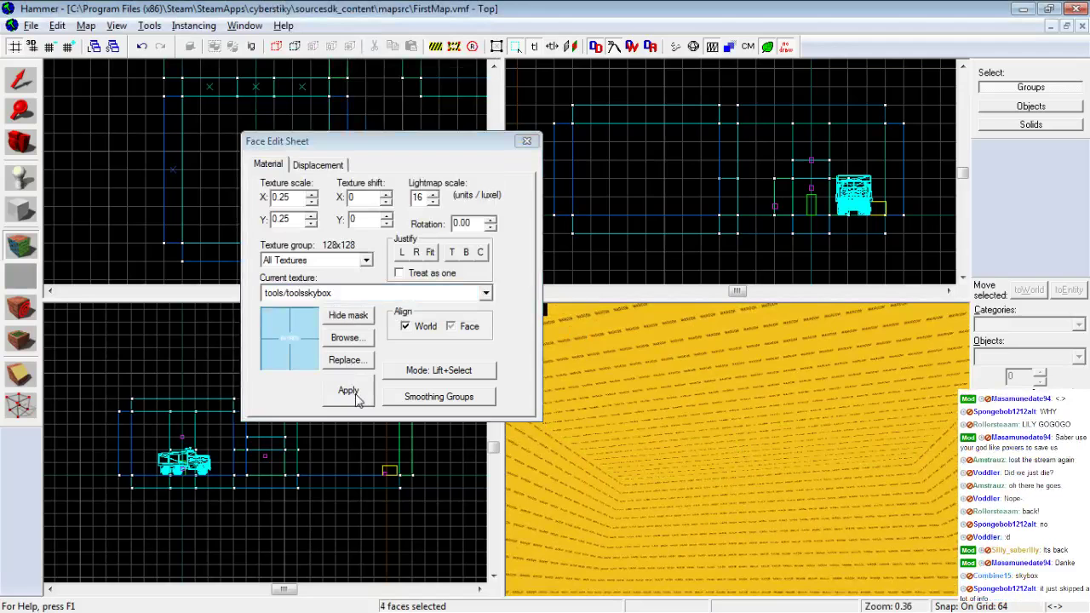
pyautogui.click(351, 393)
# Inspect the new room's skybox walls and ceiling, its nodraw floor and the wall around the doorway
pyautogui.press('w')
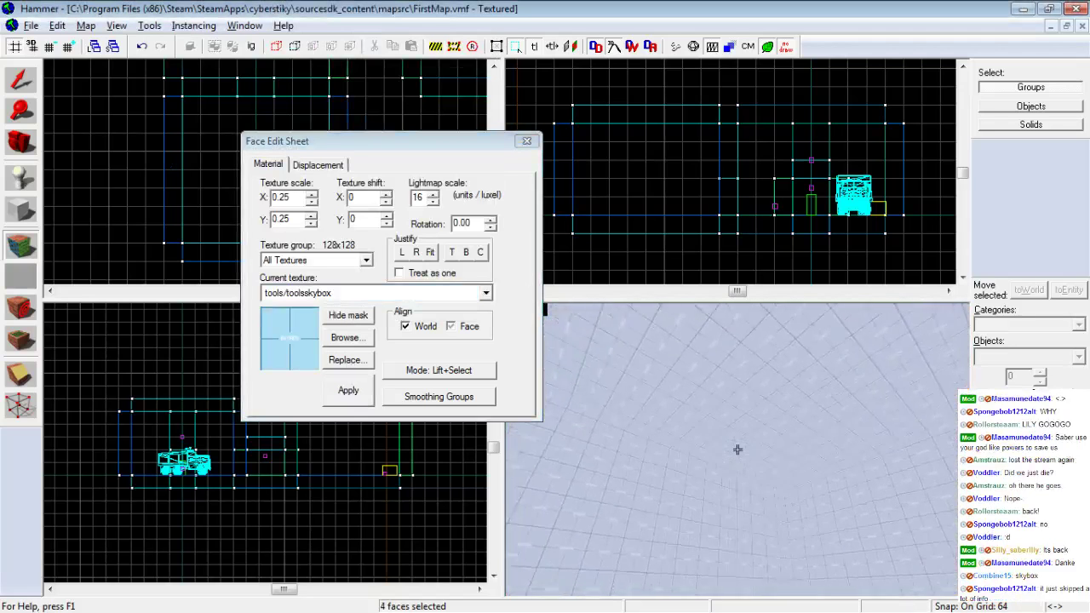
pyautogui.press('Down')
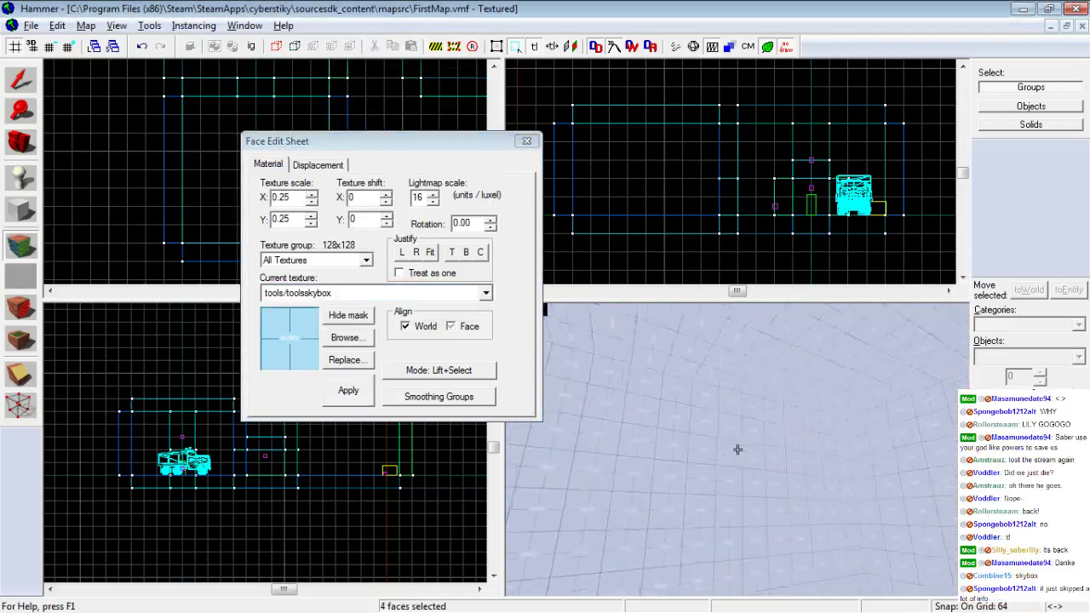
pyautogui.press('Down')
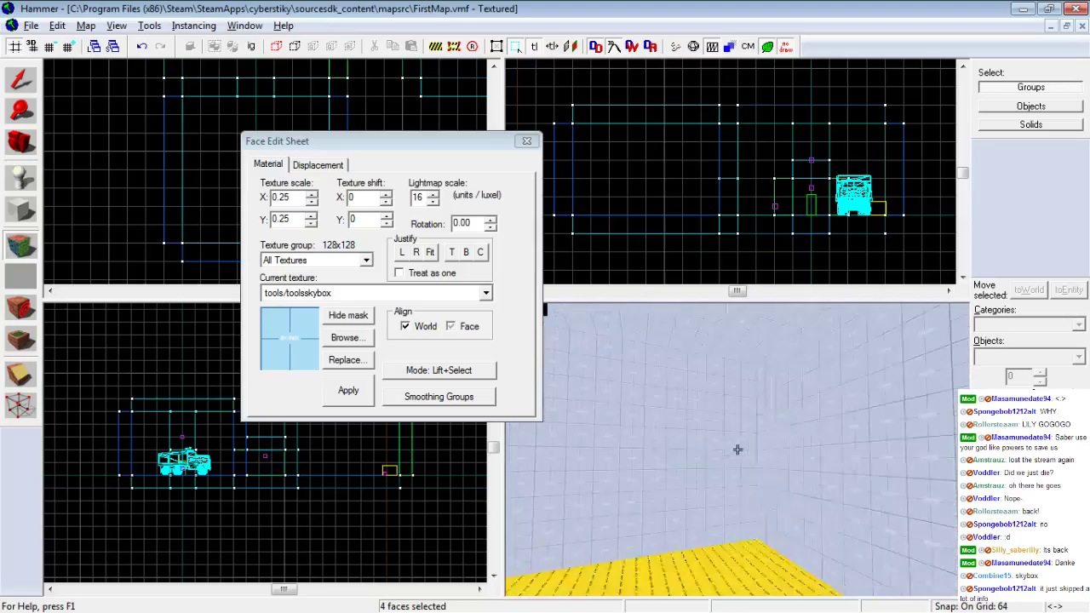
pyautogui.press('Up')
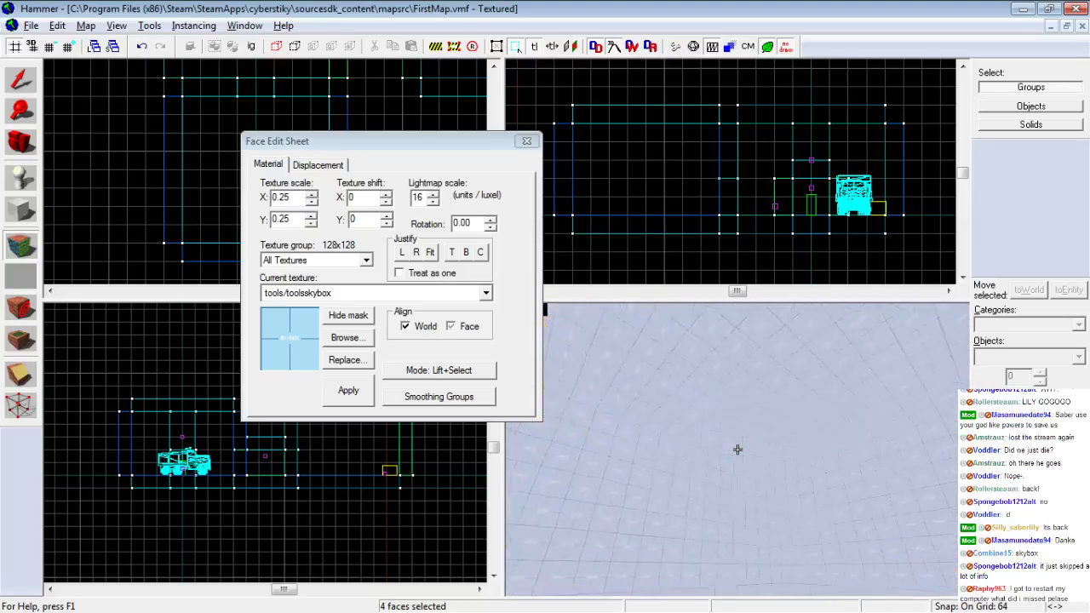
pyautogui.press('Up')
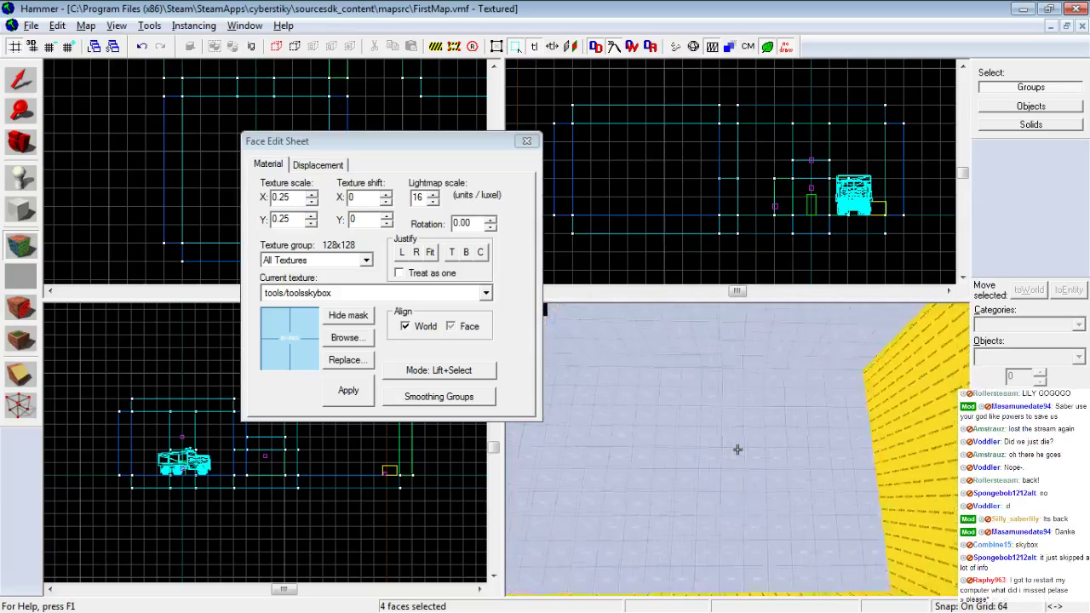
pyautogui.press('Down')
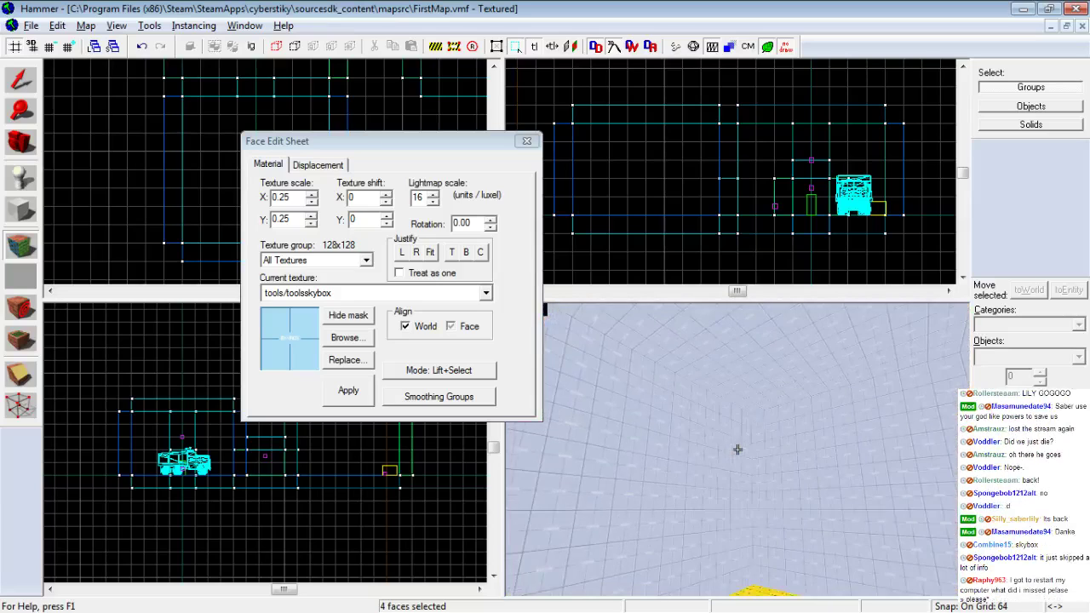
pyautogui.press('Down')
pyautogui.press('Left')
pyautogui.press('Left')
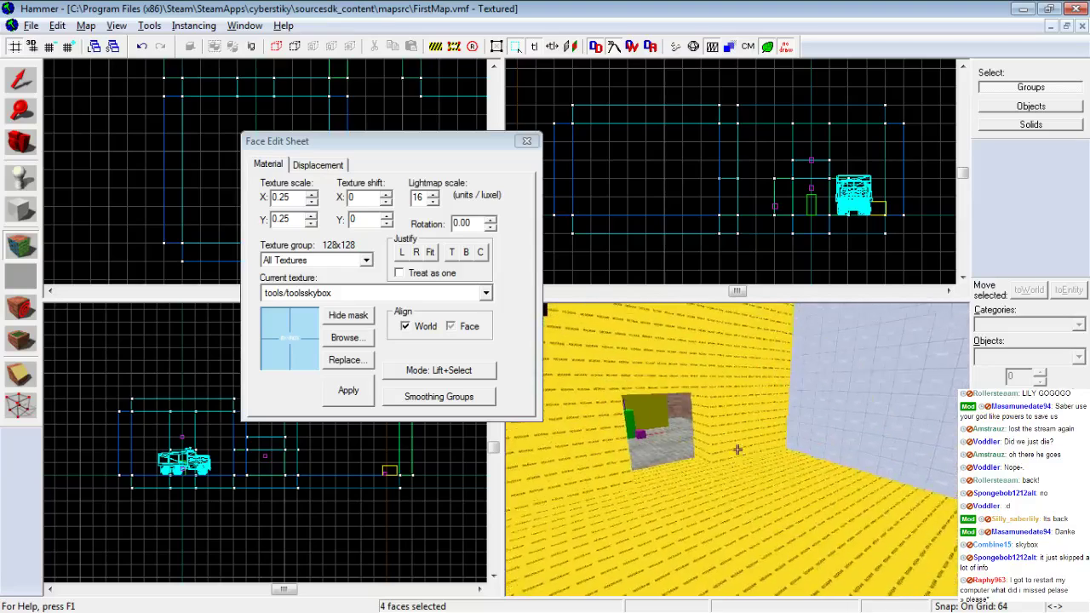
pyautogui.press('Right')
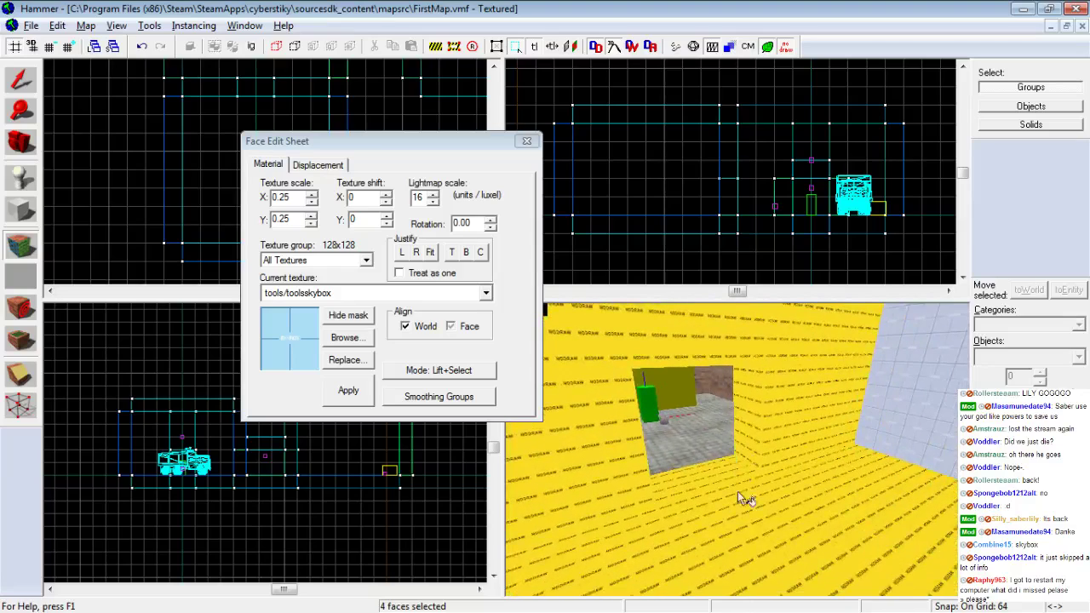
# Apply concrete/concretefloor001a to the nodraw floor face inside the doorway
pyautogui.click(712, 474)
pyautogui.click(485, 292)
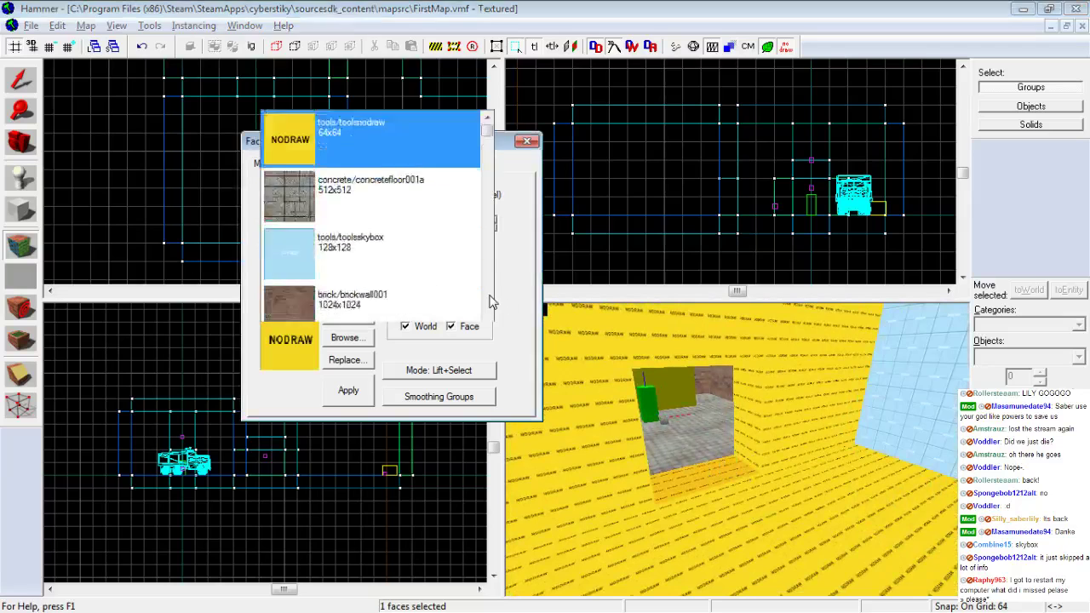
pyautogui.click(438, 111)
pyautogui.click(354, 390)
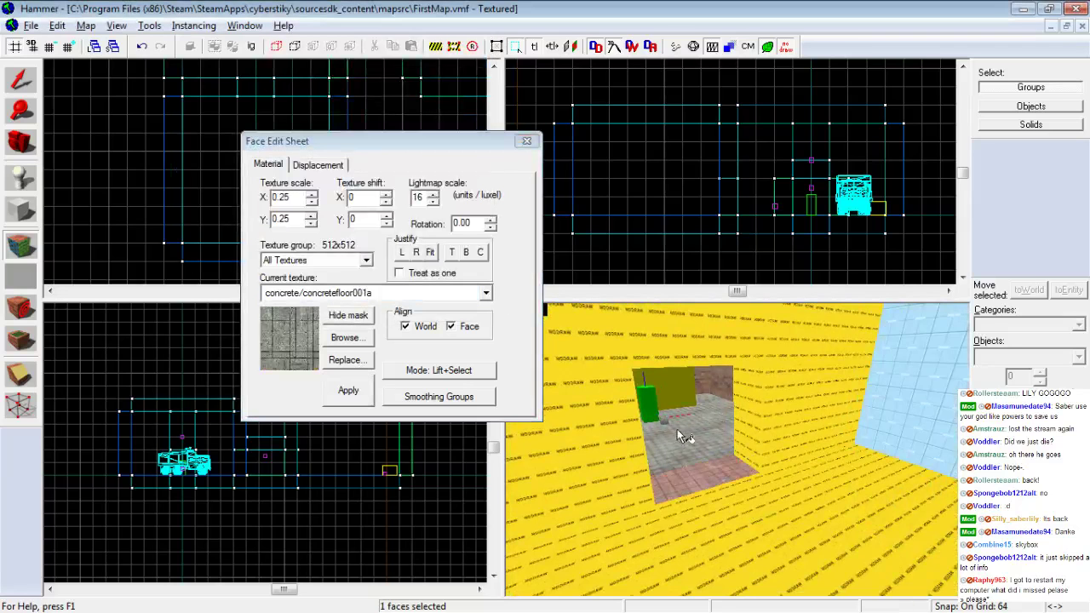
# Filter the texture browser by "grass" and apply nature/blendgroundtograss001 to the outdoor area's floor
pyautogui.press('z')
pyautogui.press('w')
pyautogui.press('z')
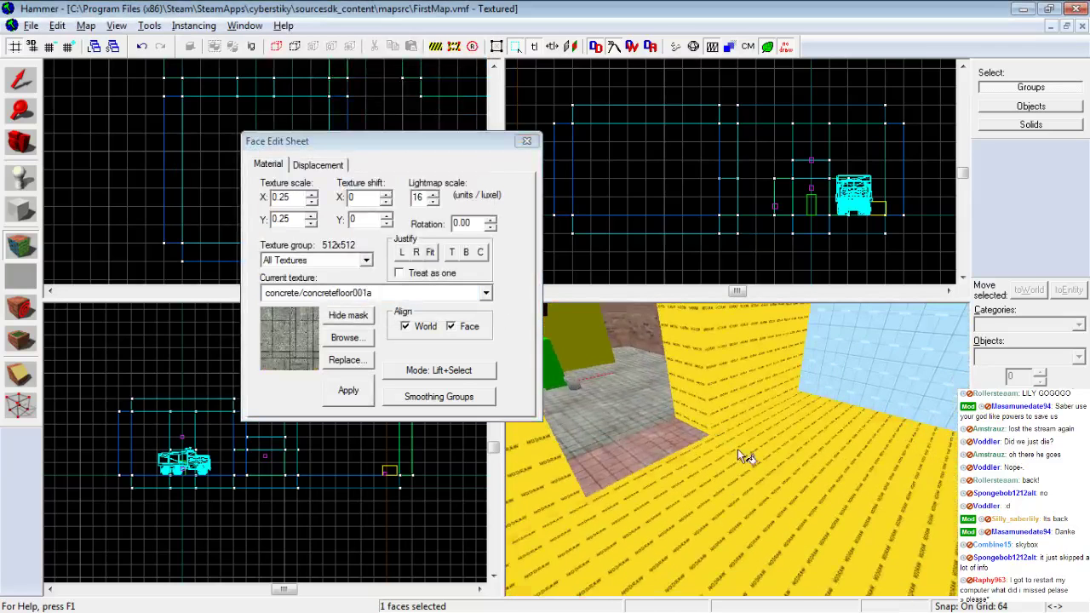
pyautogui.click(738, 450)
pyautogui.click(345, 338)
pyautogui.write('grass')
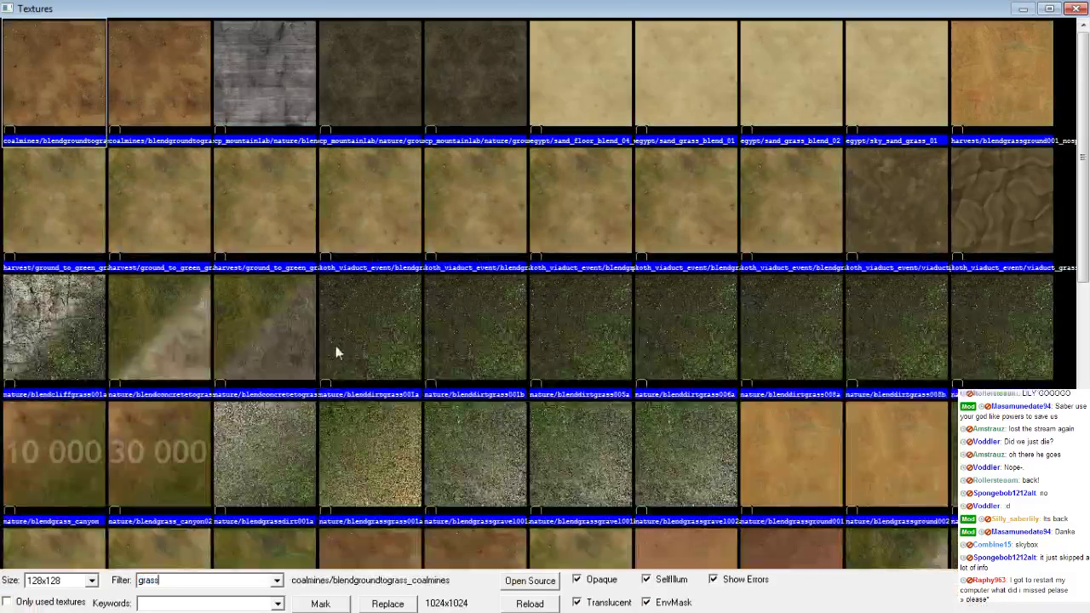
pyautogui.click(256, 295)
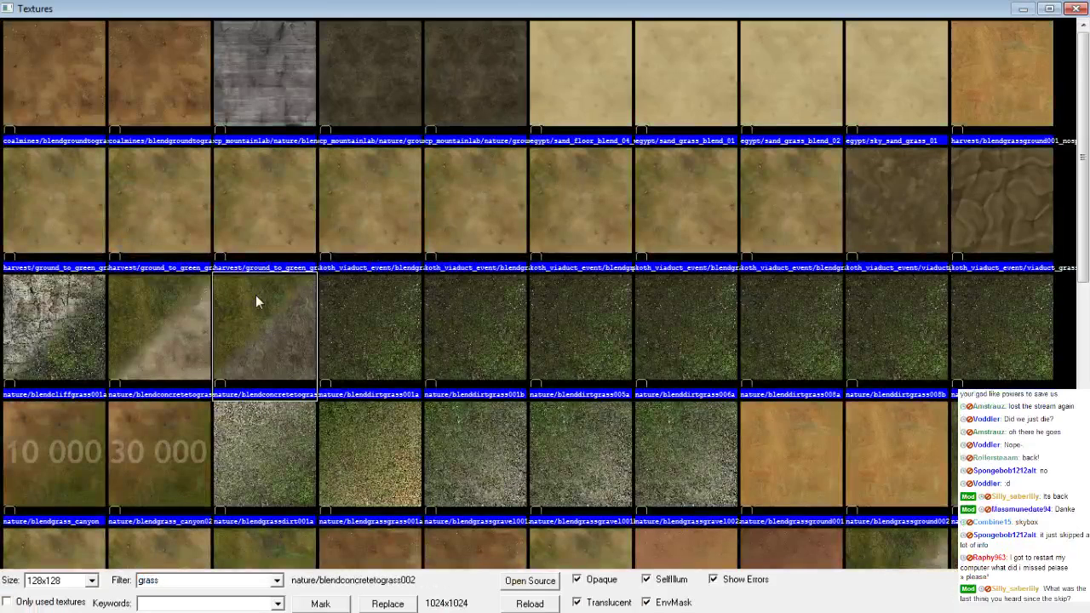
pyautogui.scroll(-1, 255, 298)
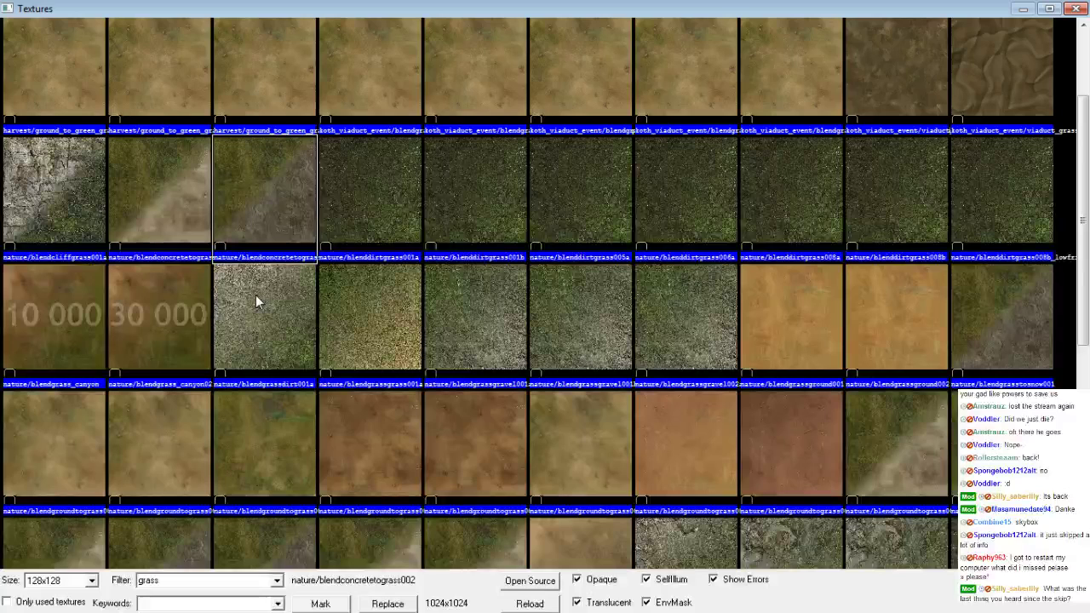
pyautogui.click(70, 441)
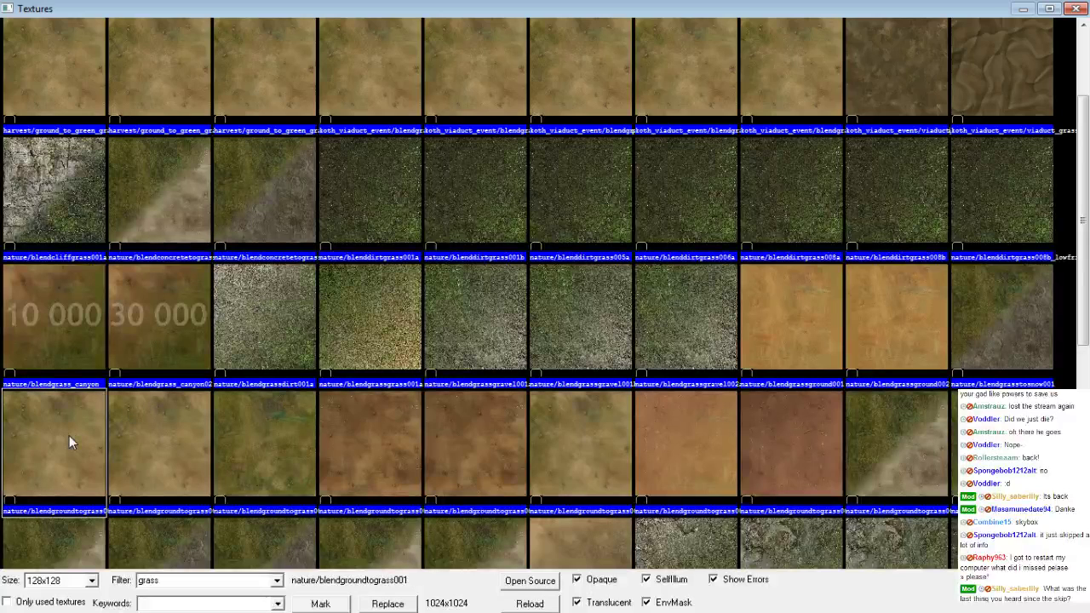
pyautogui.doubleClick(69, 441)
pyautogui.click(362, 398)
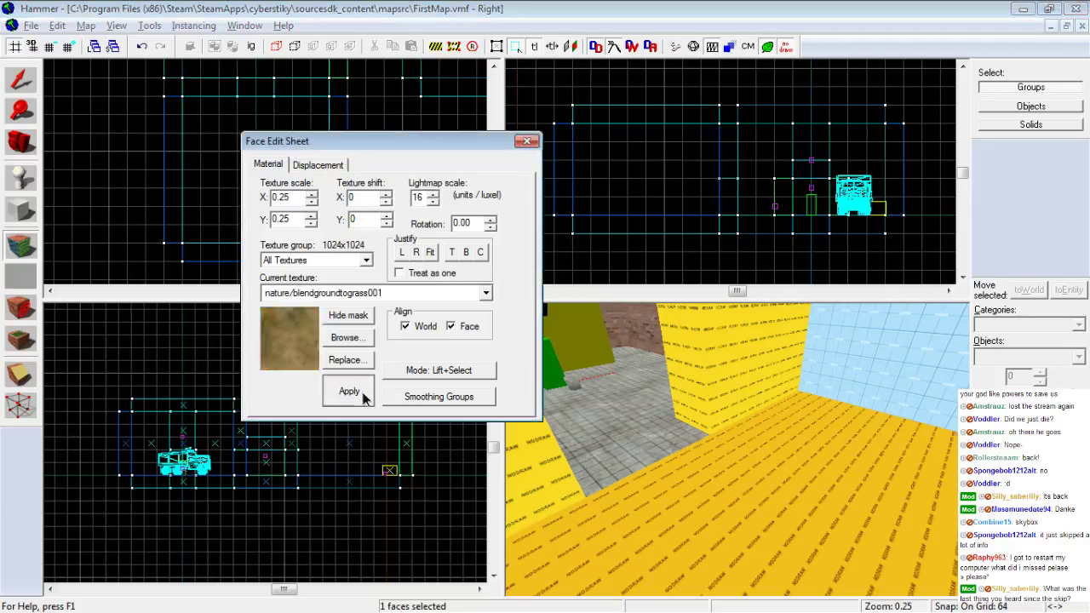
# Apply brick/brickwall001 to the three nodraw wall faces around the doorway on the outdoor side
pyautogui.press('z')
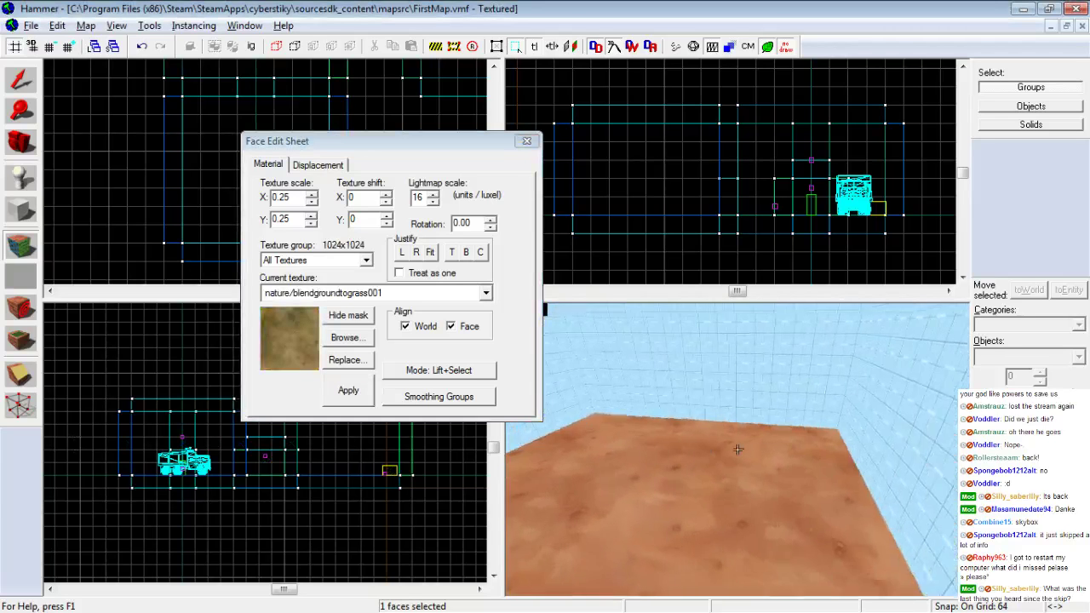
pyautogui.press('d')
pyautogui.press('Left')
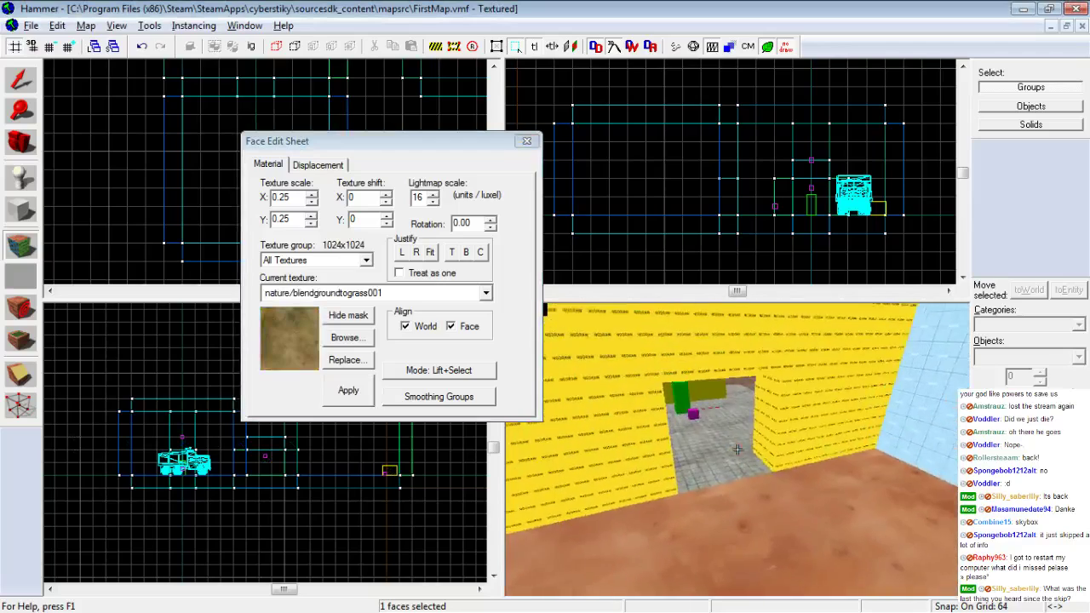
pyautogui.press('Left')
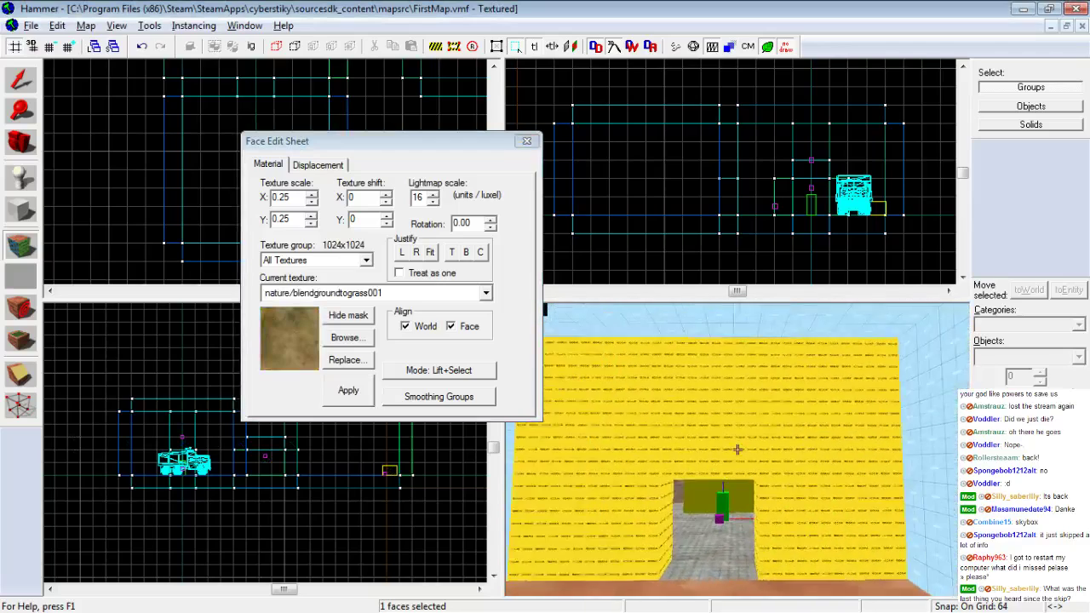
pyautogui.press('d')
pyautogui.press('z')
pyautogui.click(609, 472)
pyautogui.keyDown('ctrl'); pyautogui.click(711, 435); pyautogui.keyUp('ctrl')
pyautogui.keyDown('ctrl'); pyautogui.click(781, 416); pyautogui.keyUp('ctrl')
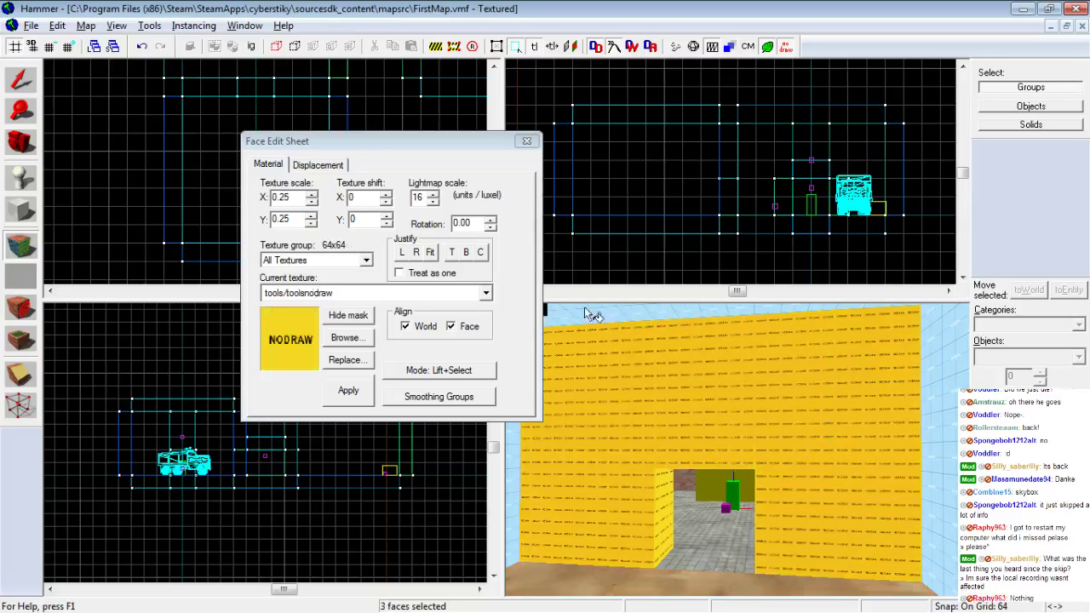
pyautogui.click(488, 294)
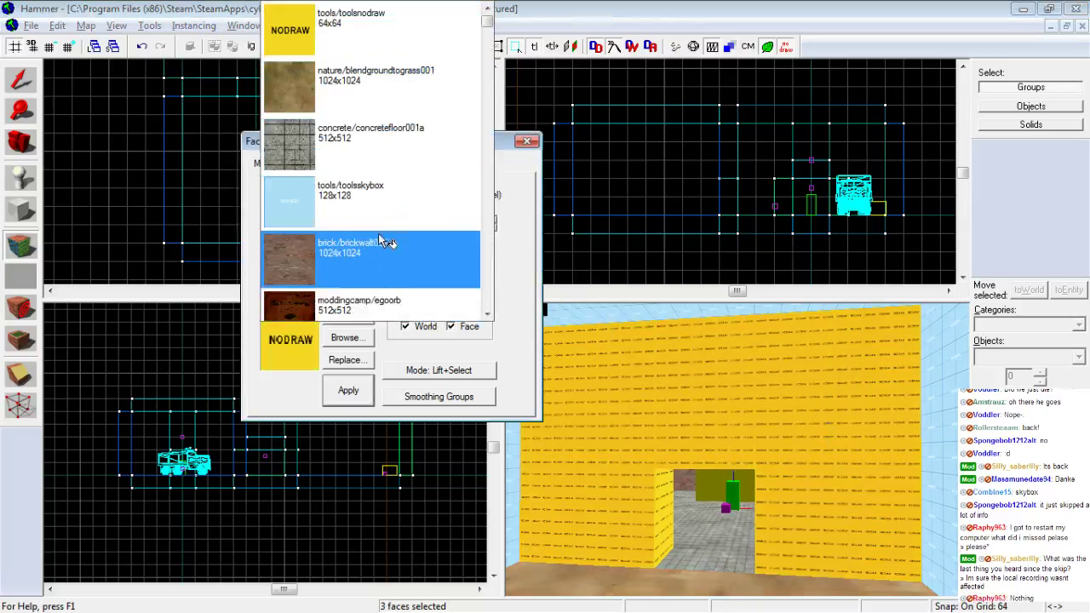
pyautogui.click(387, 246)
pyautogui.click(348, 391)
# Apply brick/brickwall001 to the two inner side faces of the doorway
pyautogui.press('z')
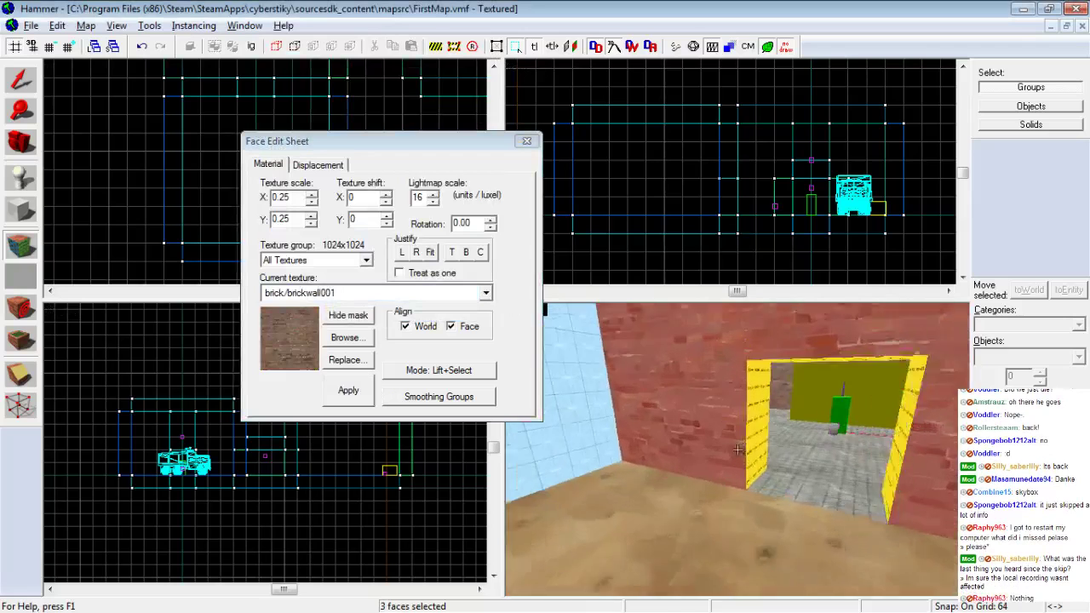
pyautogui.press('z')
pyautogui.click(660, 445)
pyautogui.keyDown('ctrl'); pyautogui.click(827, 445); pyautogui.keyUp('ctrl')
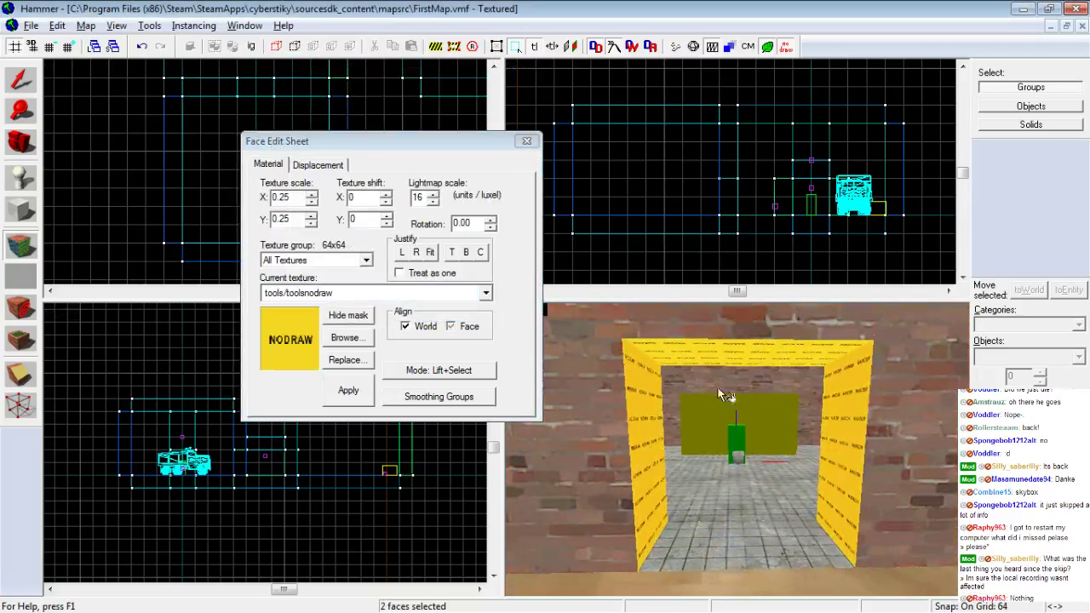
pyautogui.click(485, 292)
pyautogui.scroll(-2, 357, 94)
pyautogui.scroll(2, 357, 84)
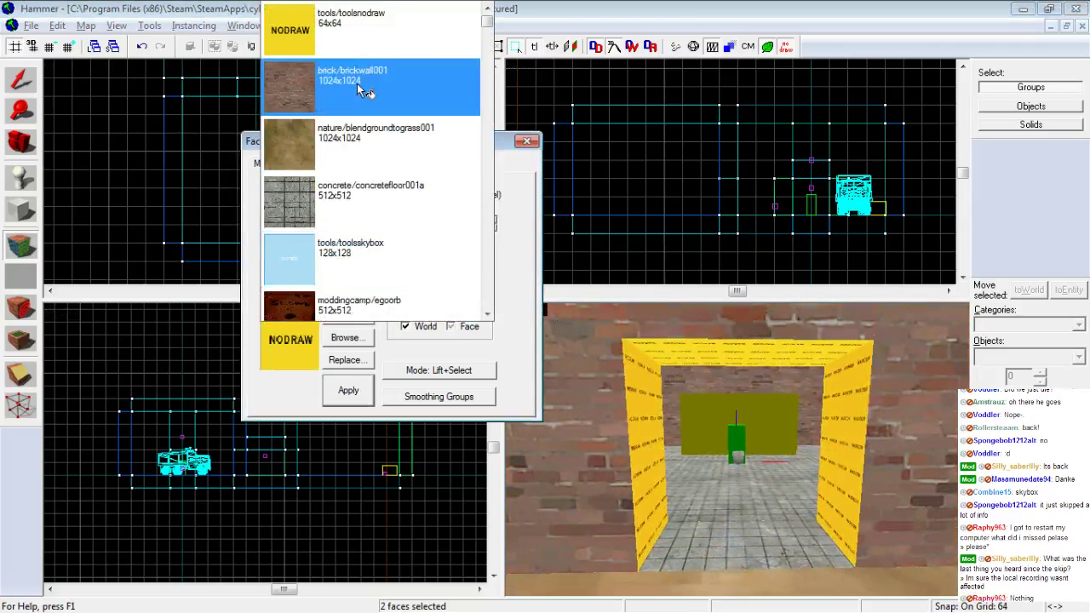
pyautogui.click(356, 84)
pyautogui.click(350, 390)
# Pick up concrete/concreteceiling003a from the first room's ceiling, apply it to the underside of the doorway and finish face editing
pyautogui.press('z')
pyautogui.press('w')
pyautogui.press('z')
pyautogui.click(738, 440)
pyautogui.click(741, 386)
pyautogui.click(486, 293)
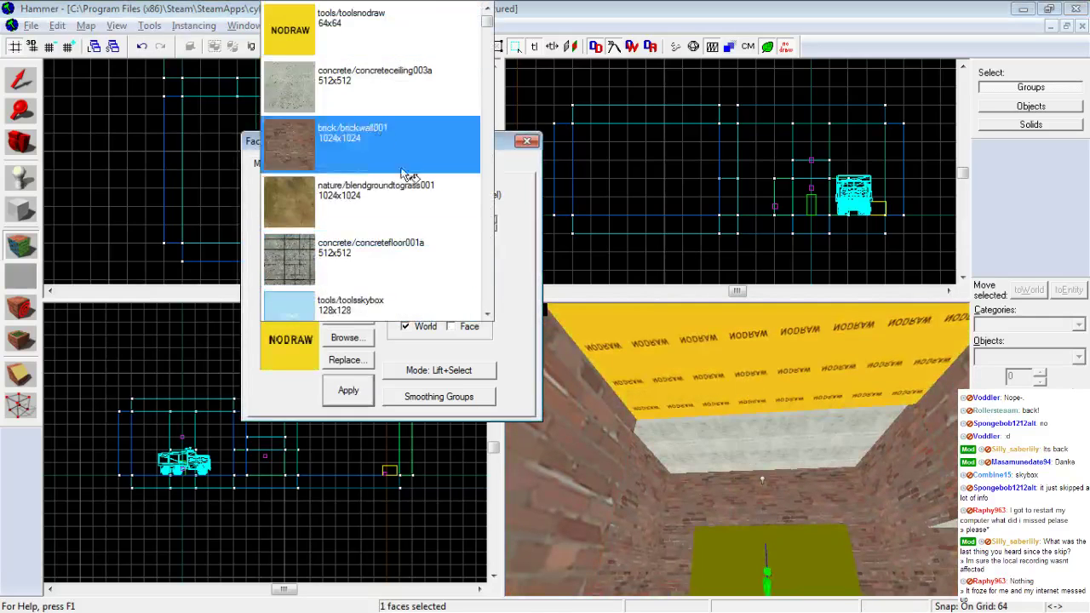
pyautogui.click(374, 92)
pyautogui.click(349, 392)
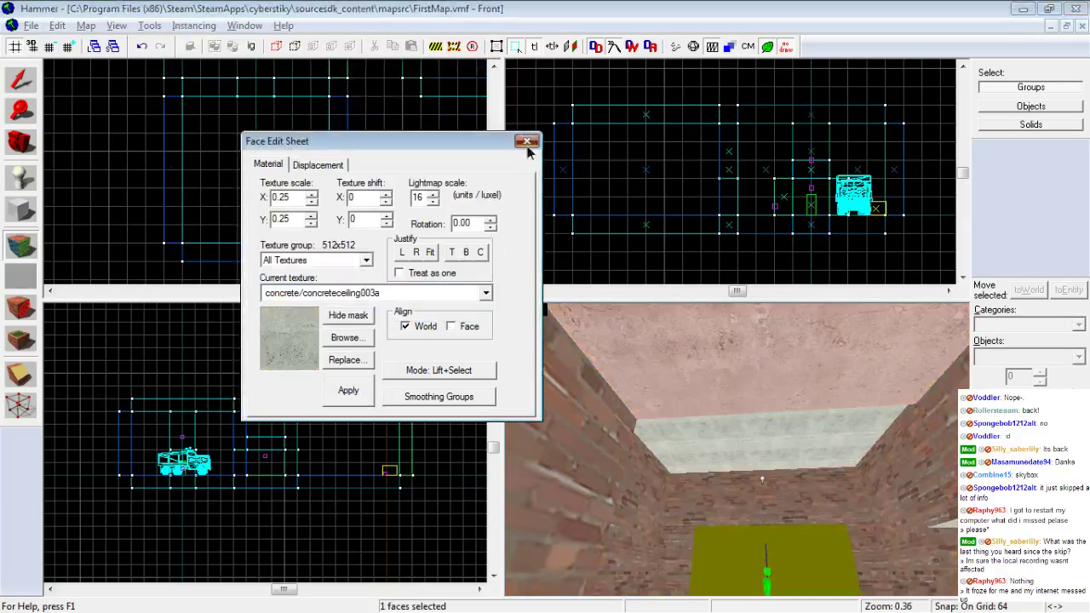
pyautogui.click(526, 140)
# Inspect the outdoor area's skybox walls, ceiling and ground, the brick wall around the doorway and the first room's ceiling light
pyautogui.press('w')
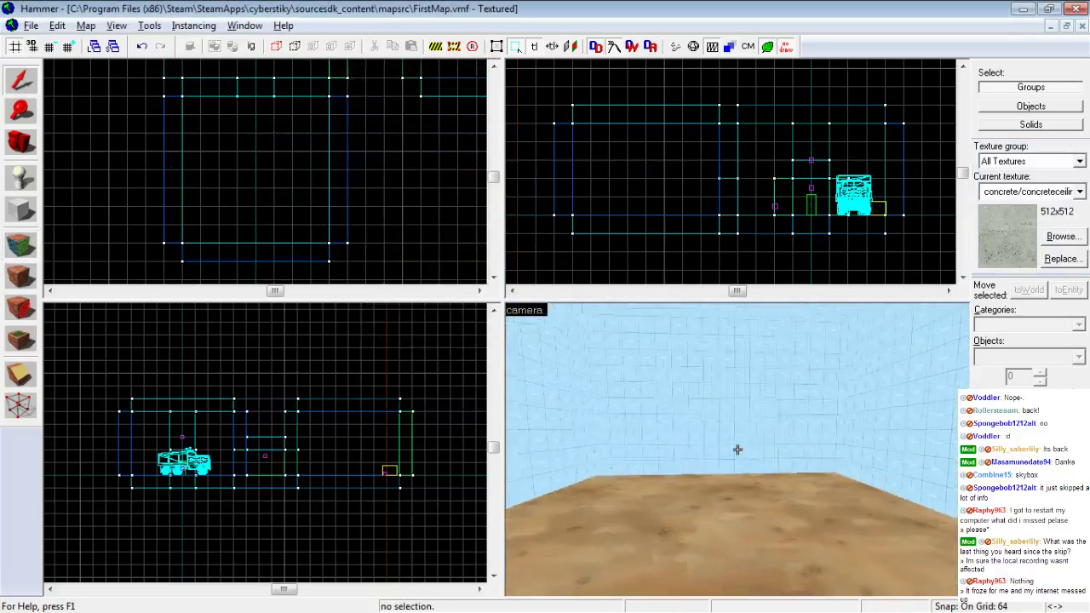
pyautogui.press('Left')
pyautogui.press('Up')
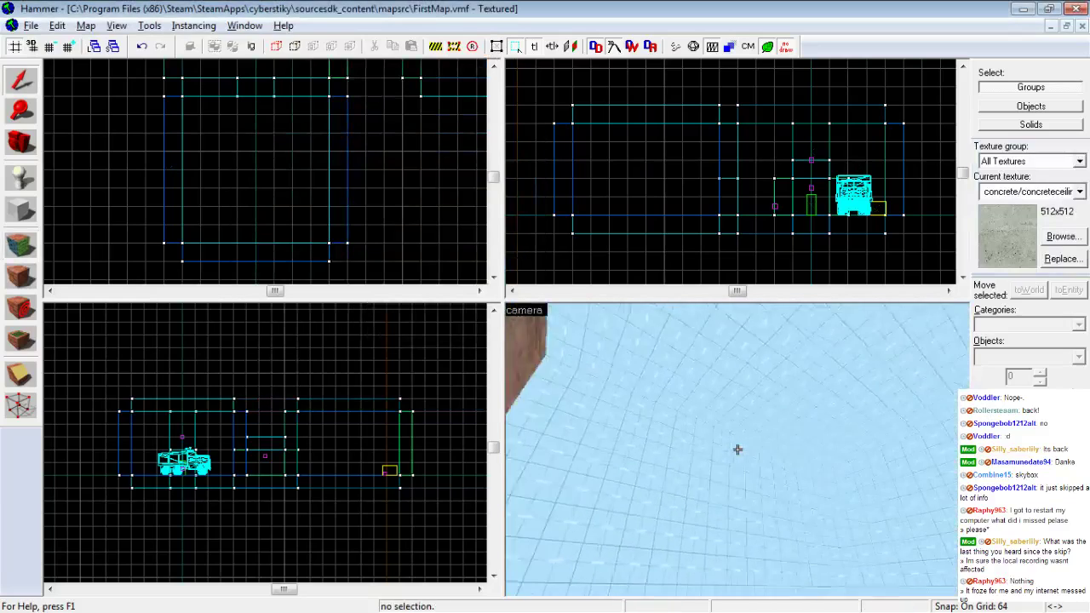
pyautogui.press('Down')
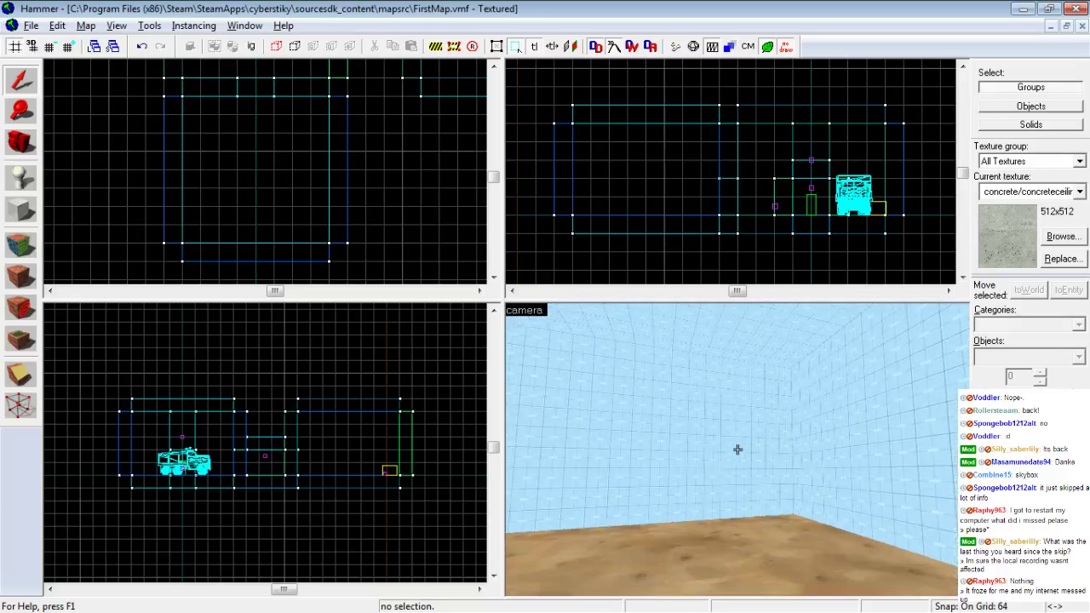
pyautogui.press('w')
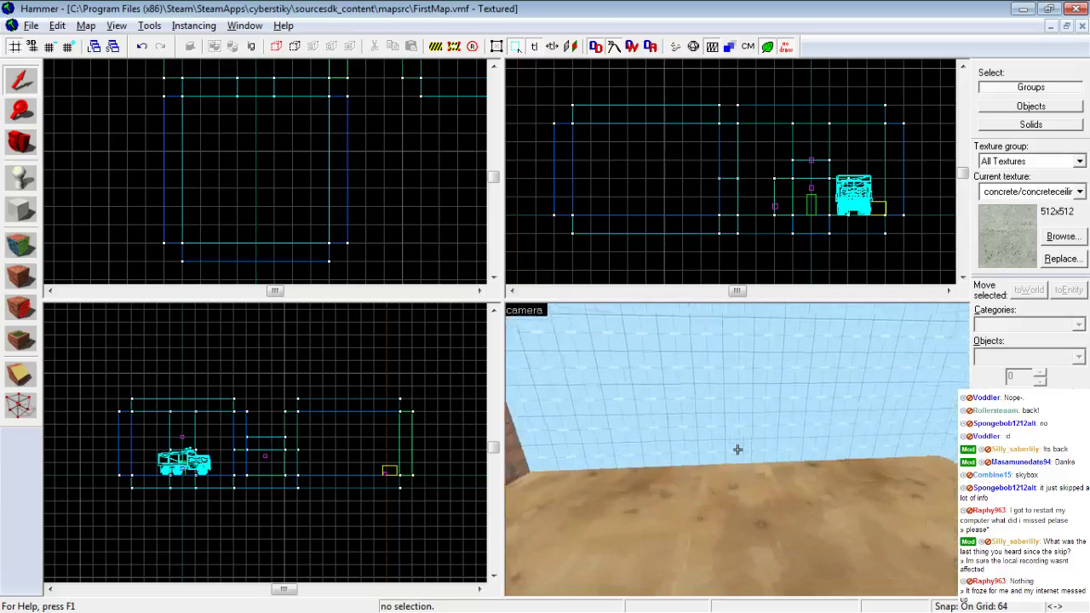
pyautogui.press('Left')
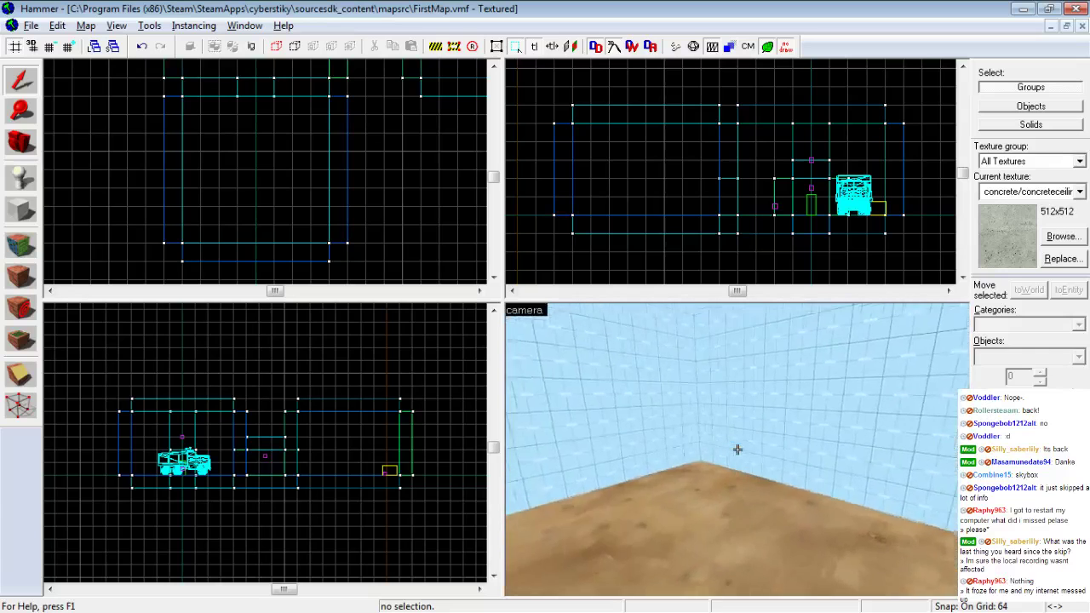
pyautogui.press('Right')
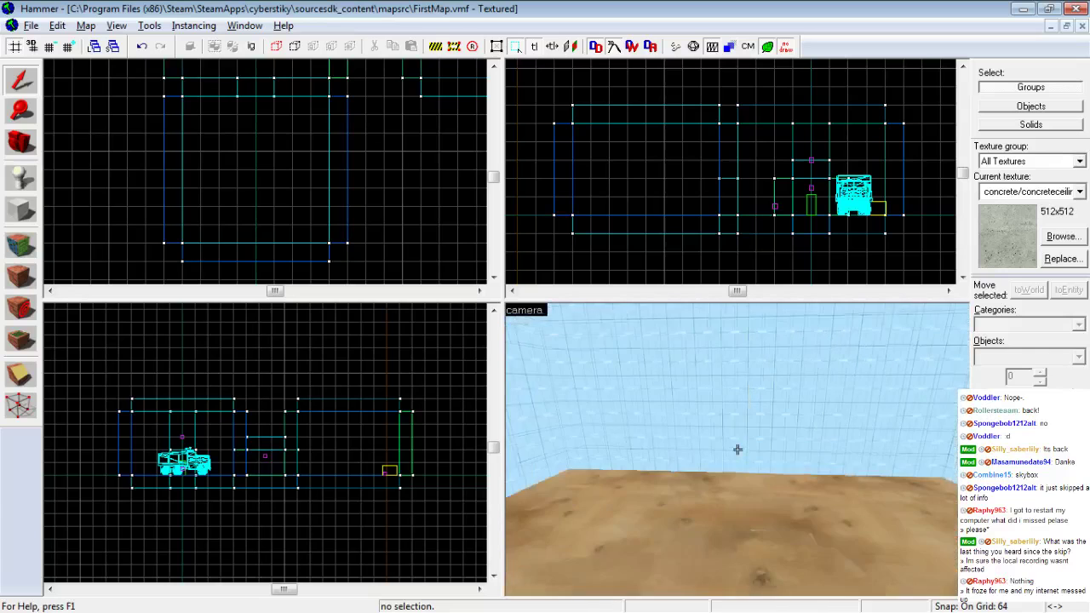
pyautogui.press('Up')
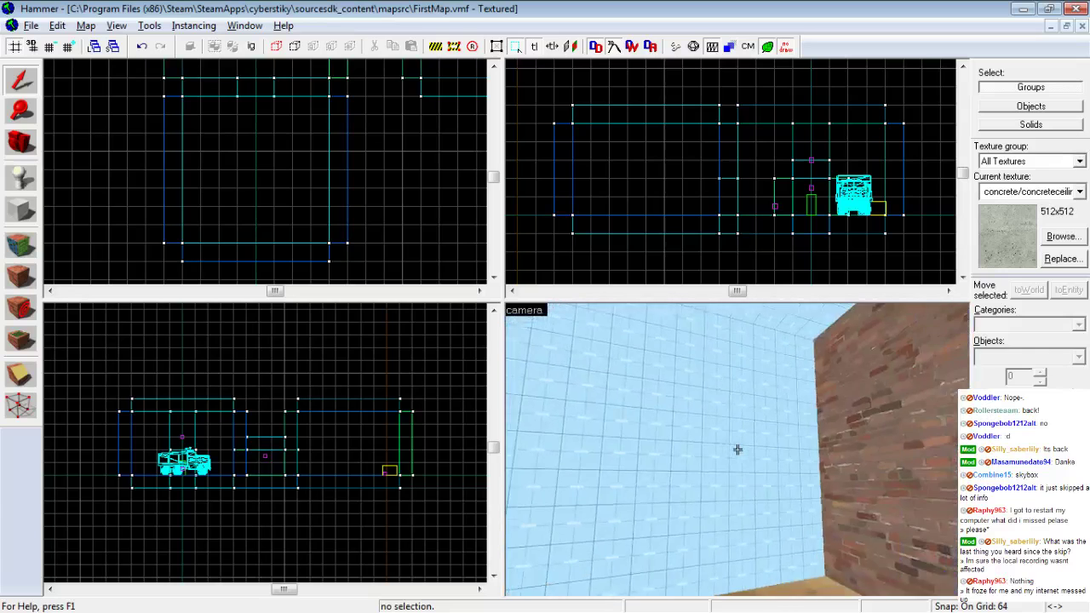
pyautogui.press('Down')
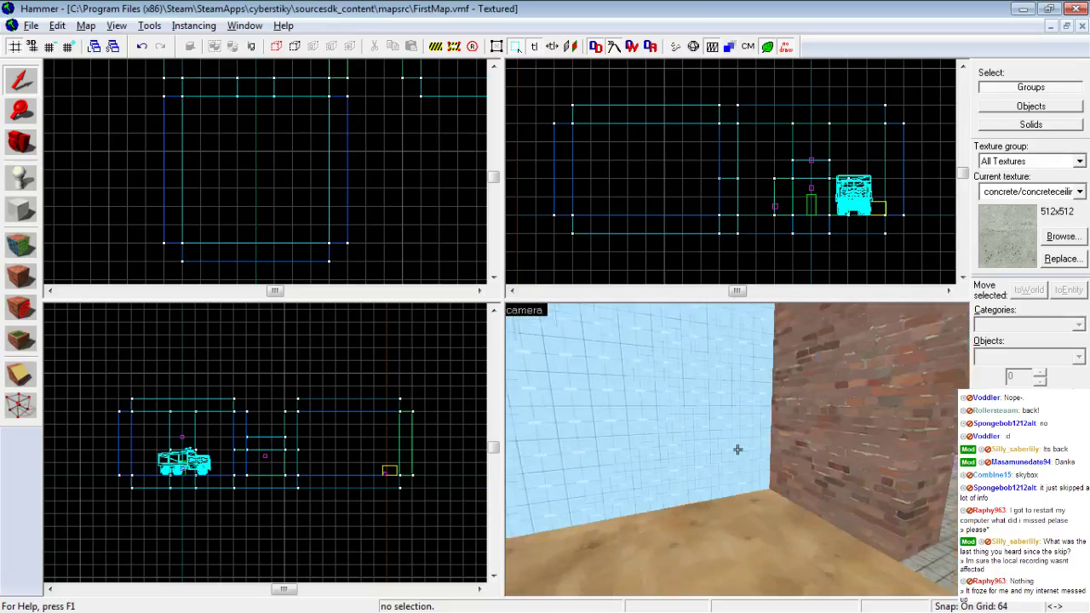
pyautogui.press('Left')
pyautogui.press('Down')
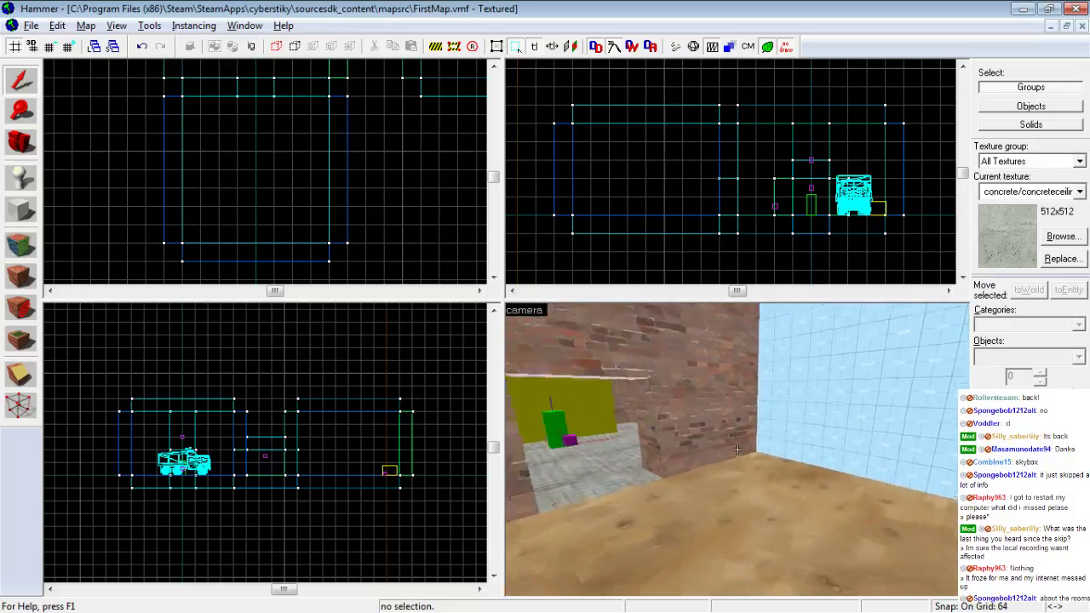
pyautogui.press('a')
pyautogui.press('Right')
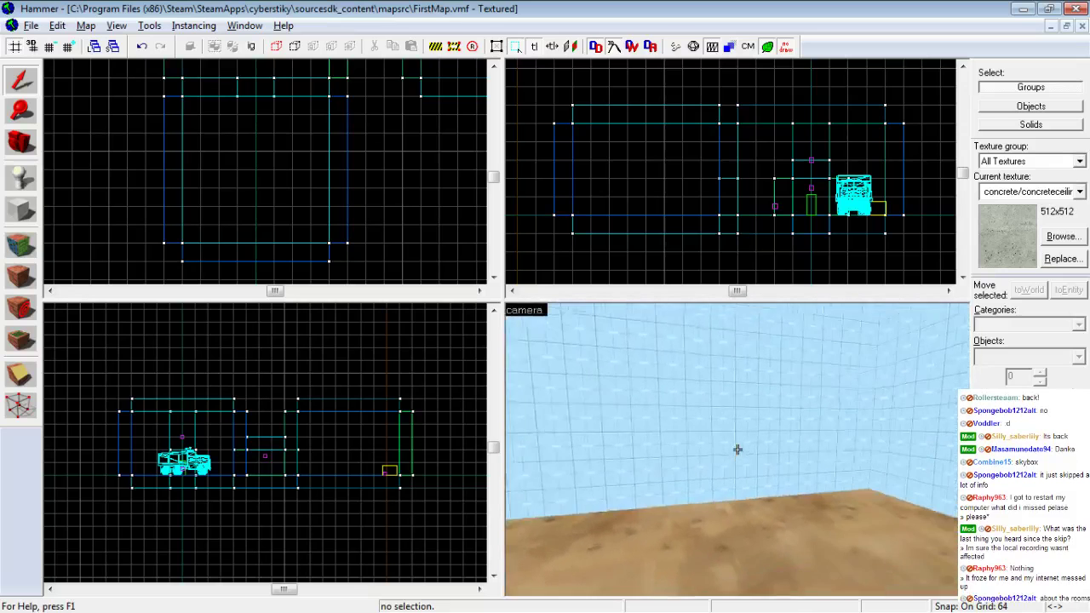
pyautogui.press('Right')
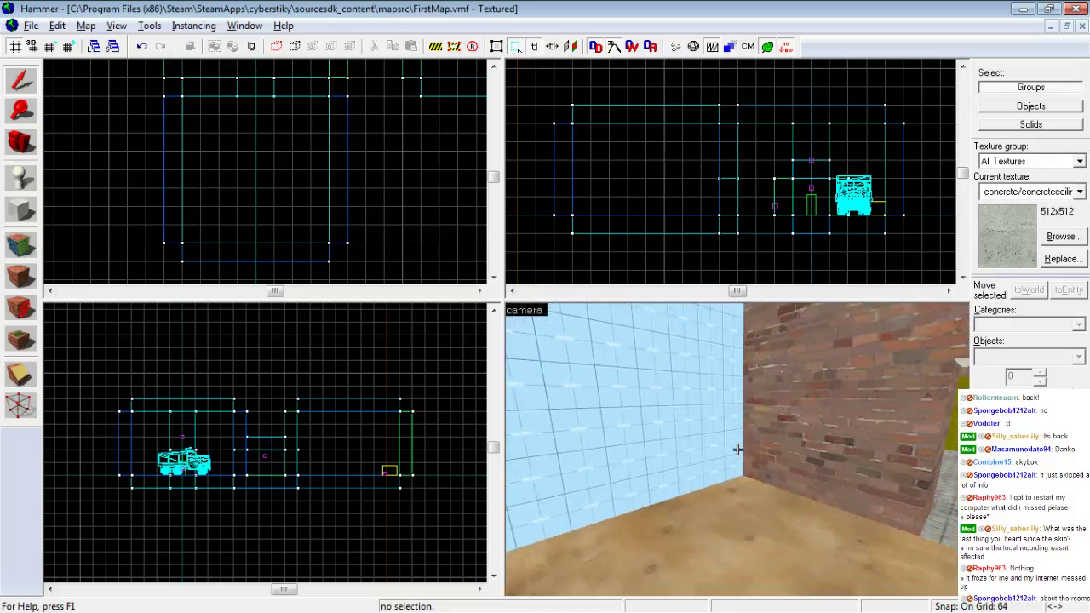
pyautogui.press('Left')
pyautogui.press('Left')
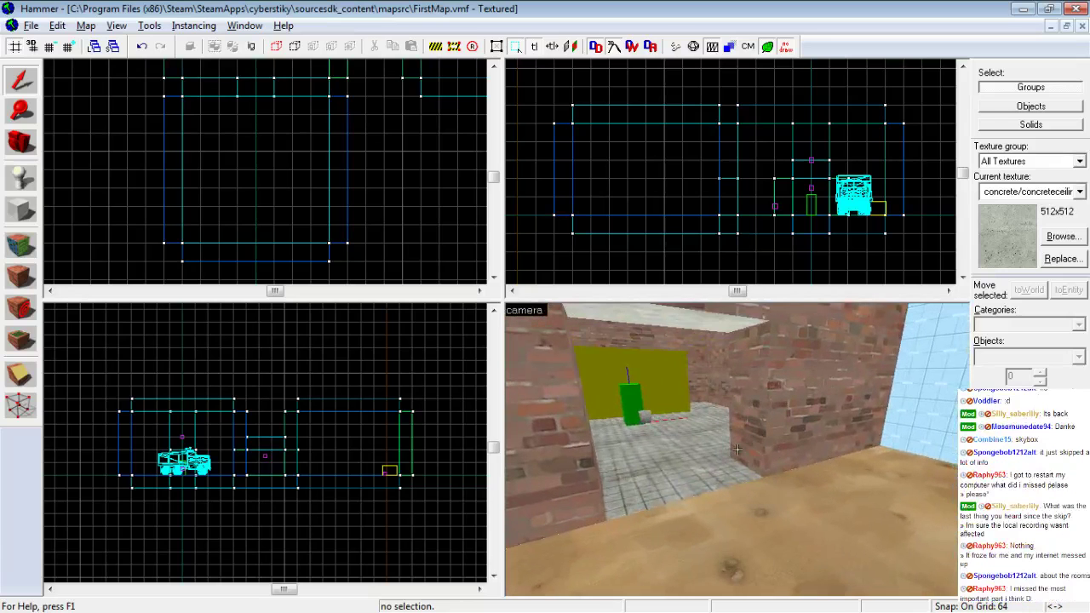
pyautogui.press('Right')
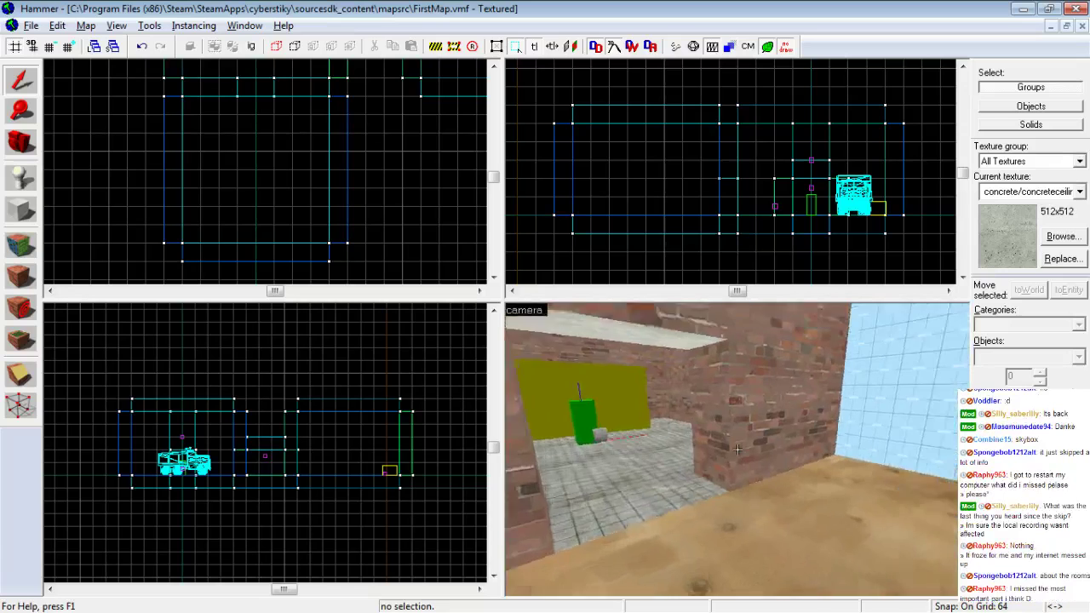
pyautogui.press('Left')
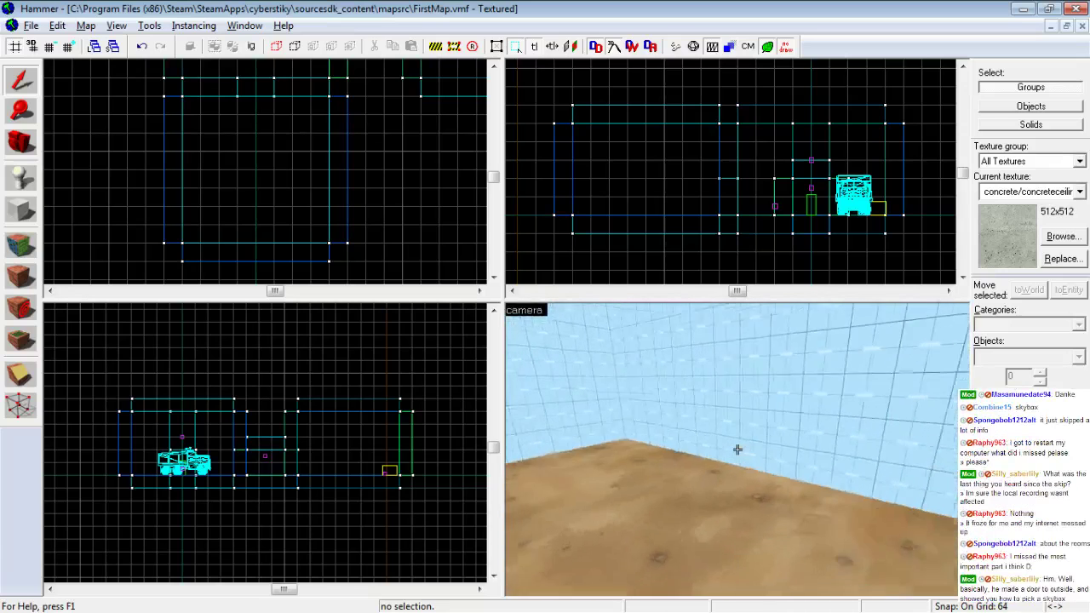
pyautogui.press('s')
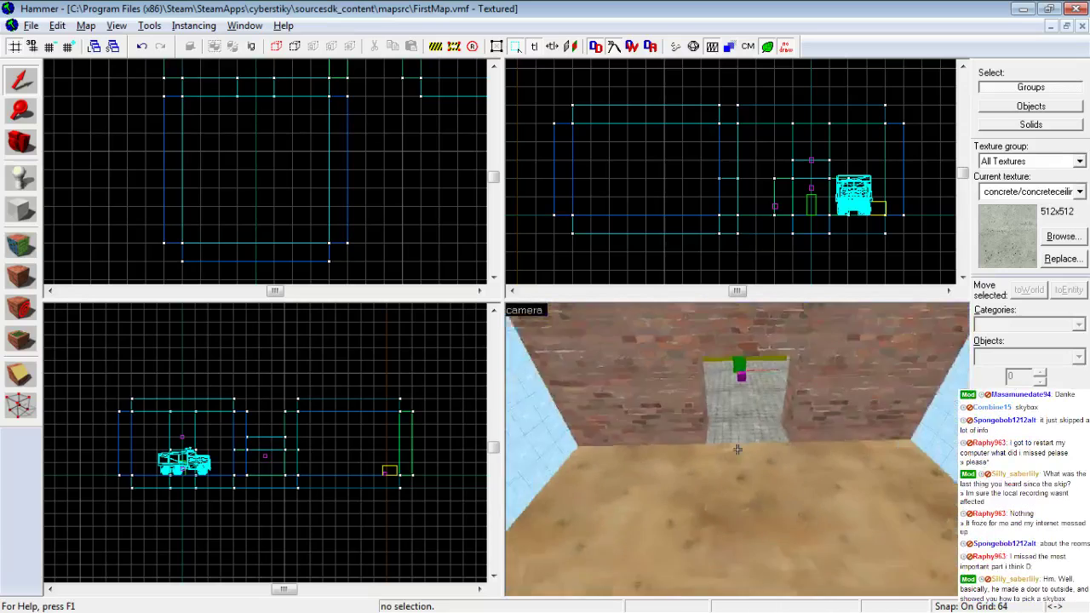
pyautogui.press('w')
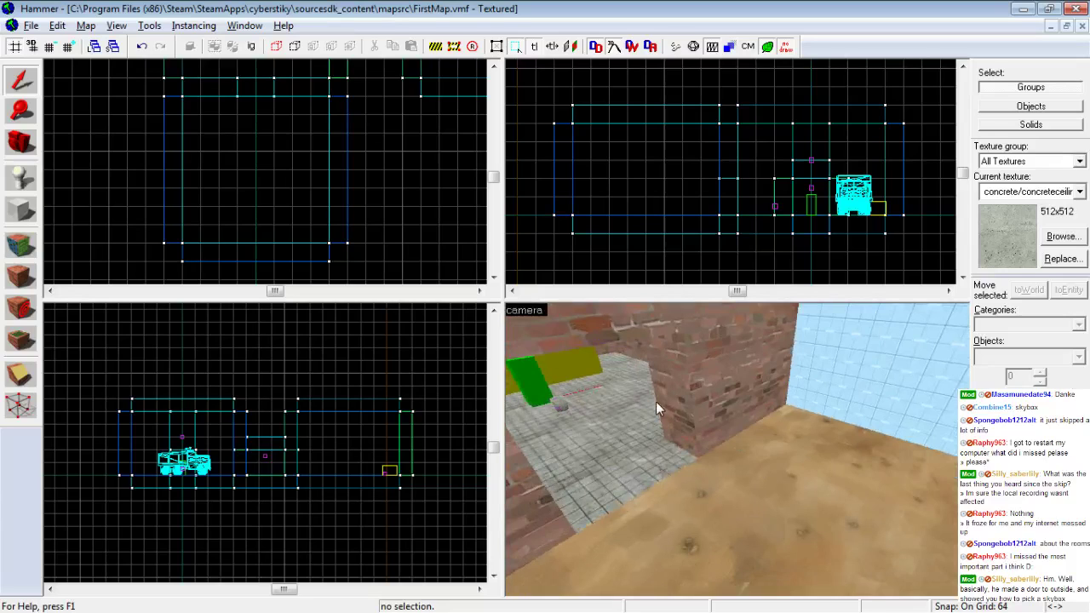
pyautogui.press('z')
pyautogui.moveTo(737, 449)
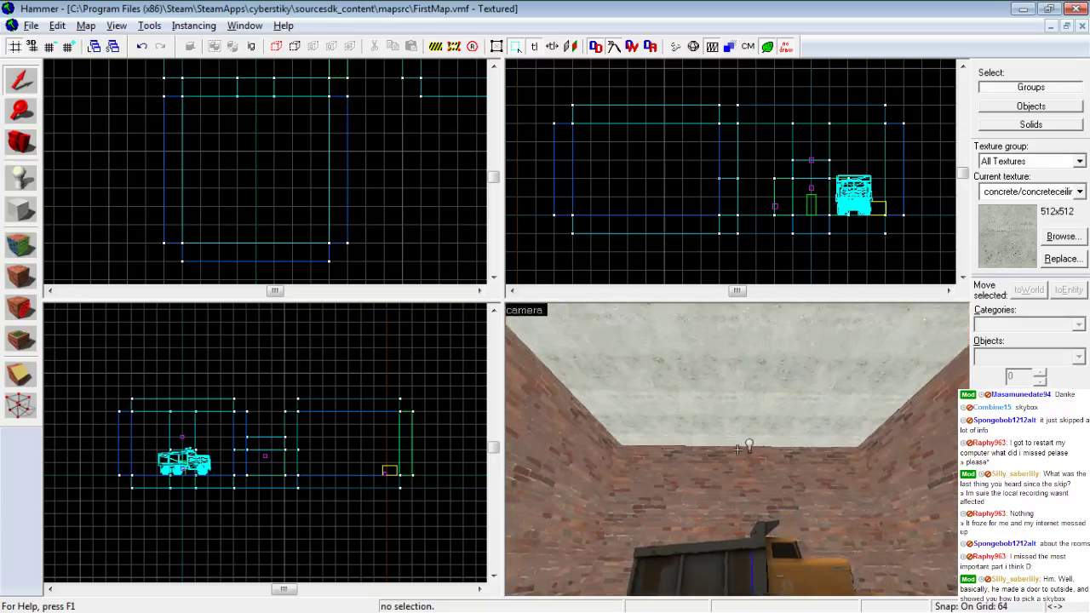
# Apply tools/toolsskybox to the first room's ceiling face, picking it from the textures filtered by sky
pyautogui.press('z')
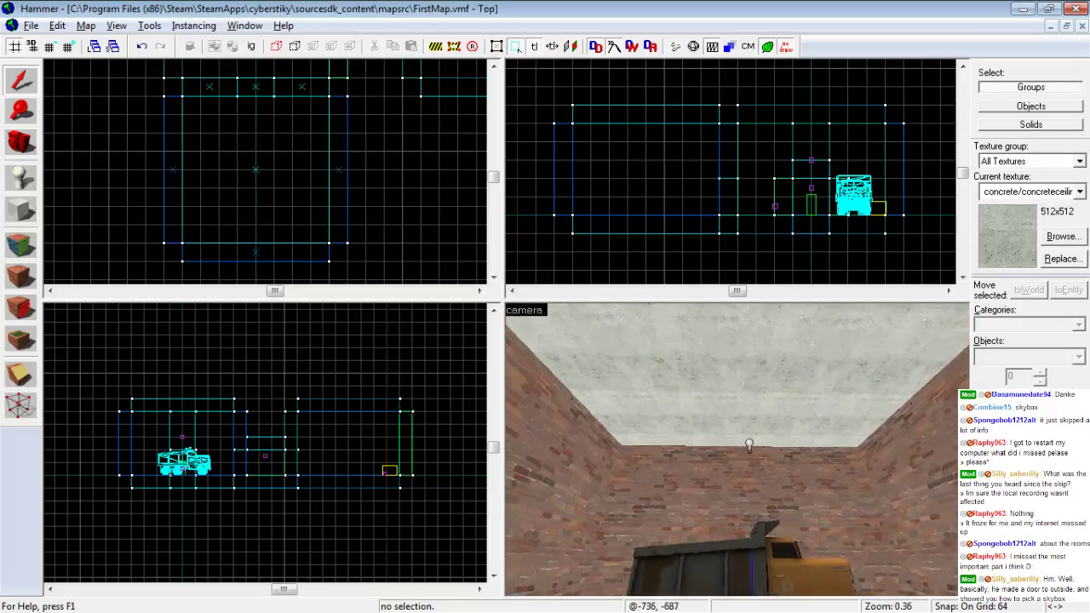
pyautogui.click(21, 245)
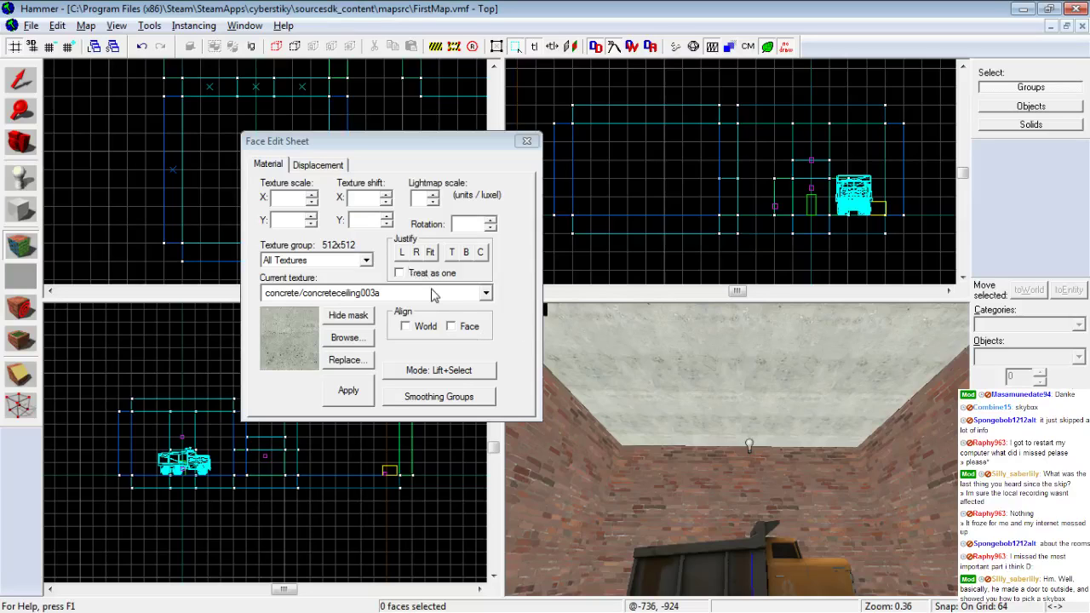
pyautogui.click(669, 350)
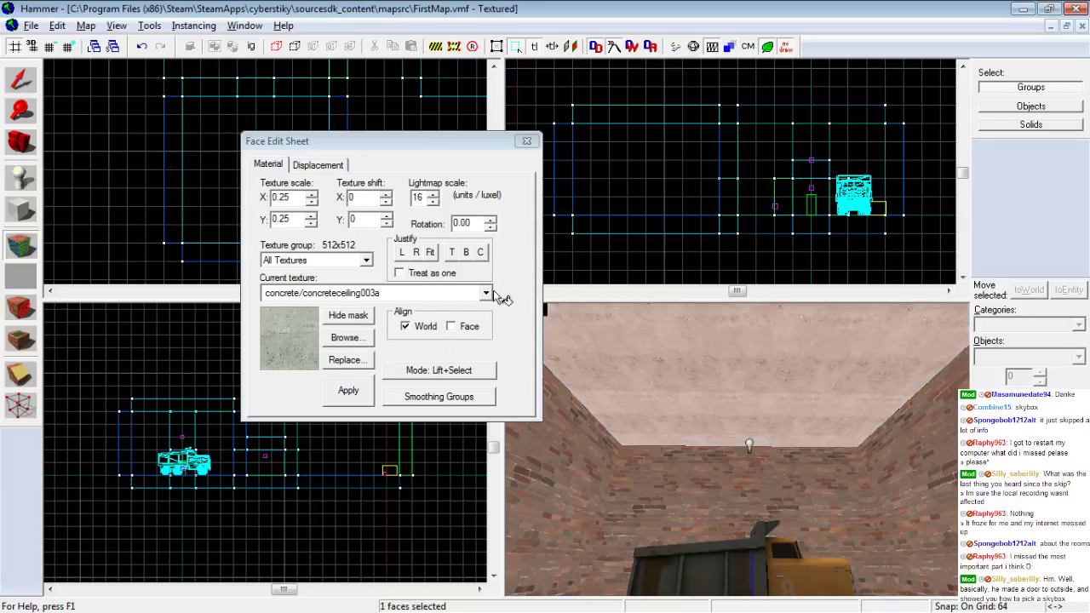
pyautogui.click(347, 340)
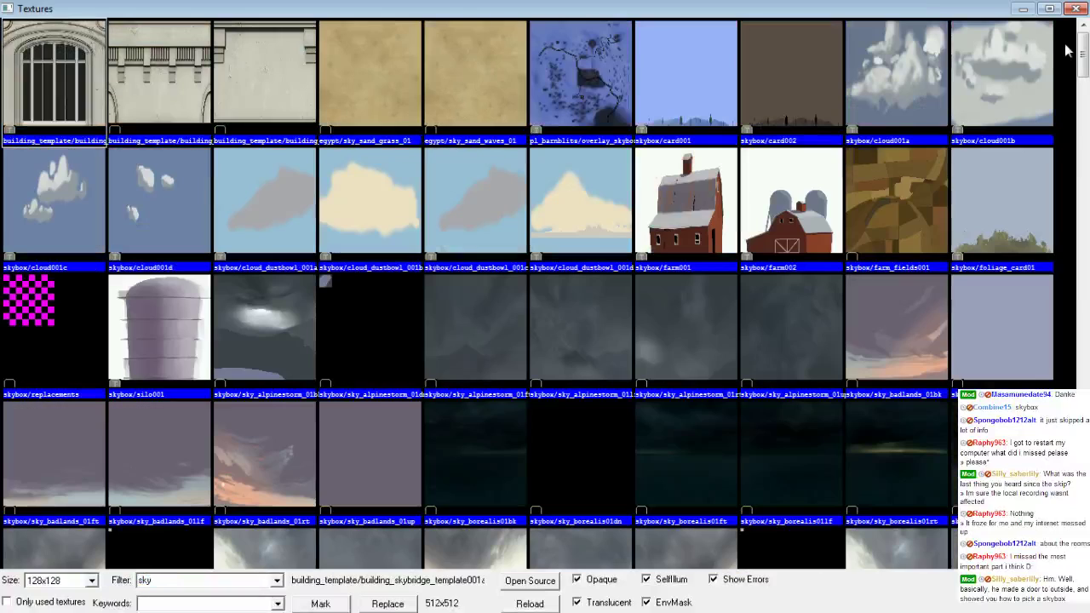
pyautogui.moveTo(1083, 49); pyautogui.dragTo(1083, 532)
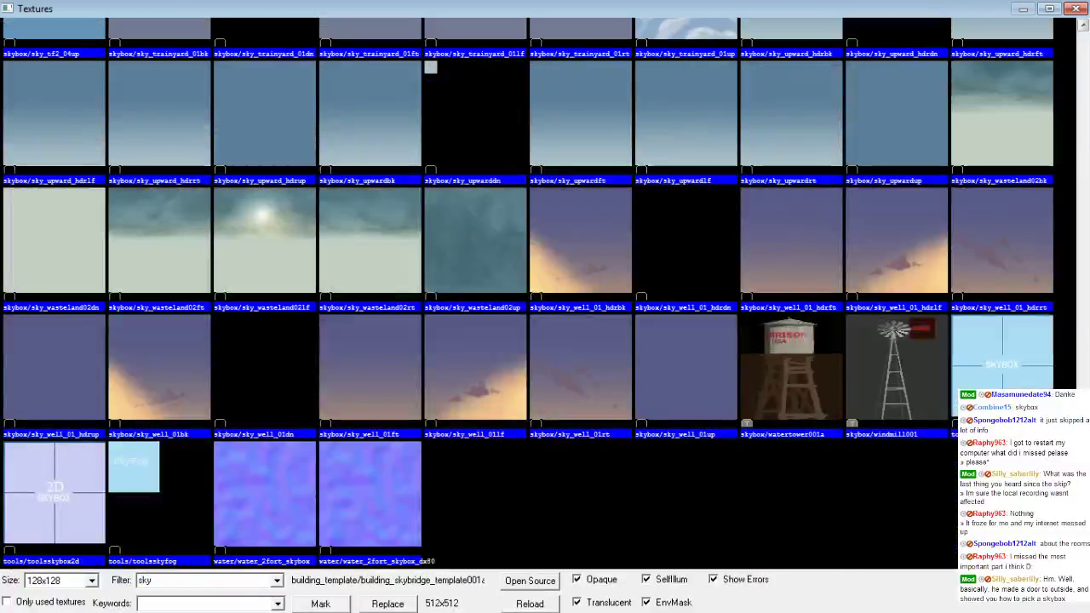
pyautogui.click(1013, 384)
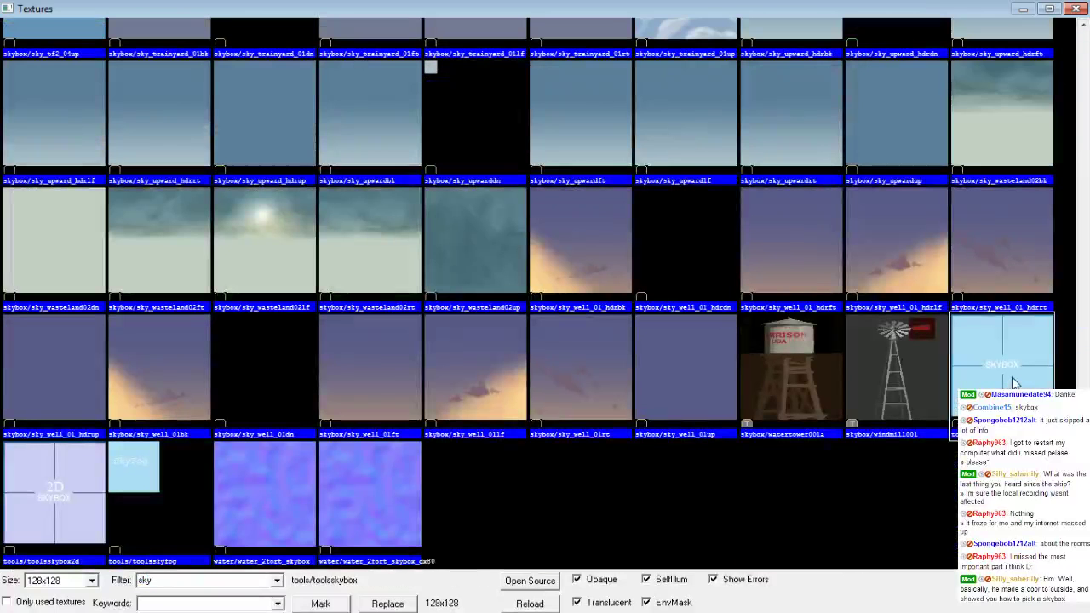
pyautogui.doubleClick(1012, 362)
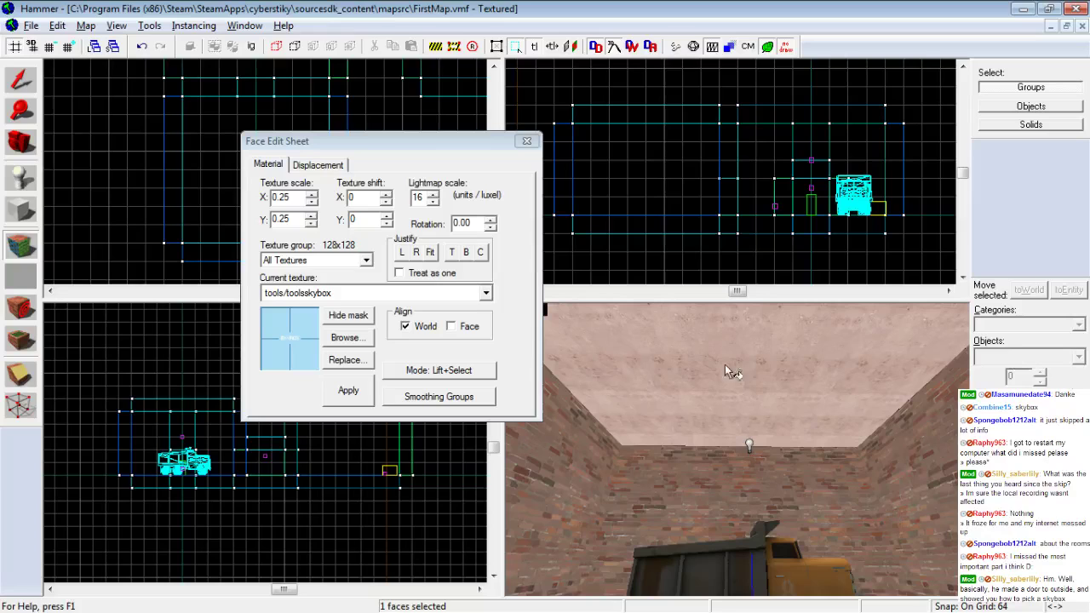
pyautogui.click(352, 396)
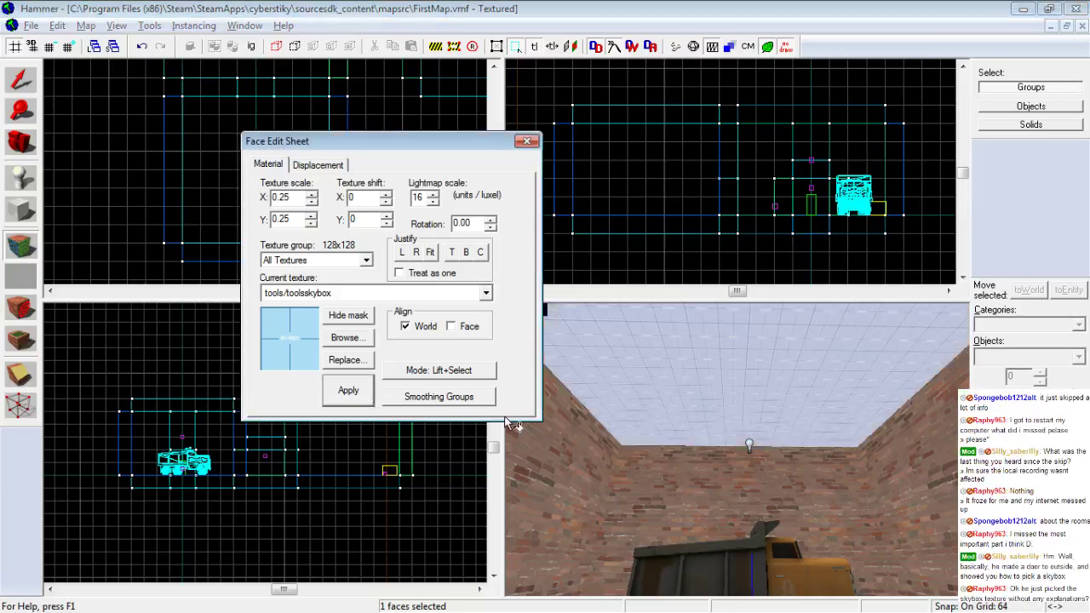
pyautogui.click(726, 449)
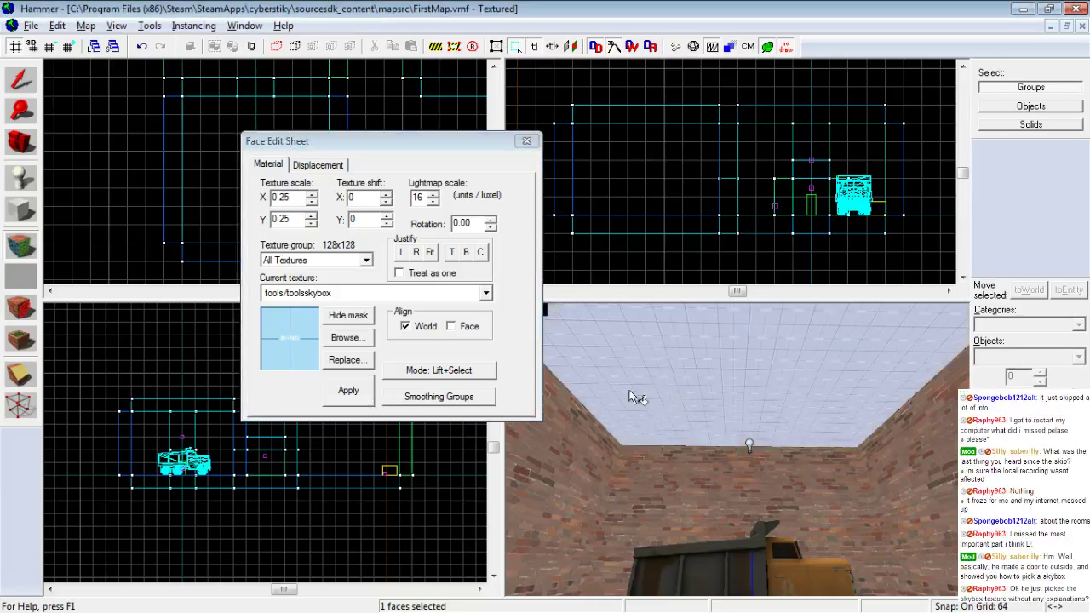
# Apply concrete/concretefloor001a to the first room's ceiling face from the recently used textures
pyautogui.click(486, 294)
pyautogui.scroll(-1, 490, 298)
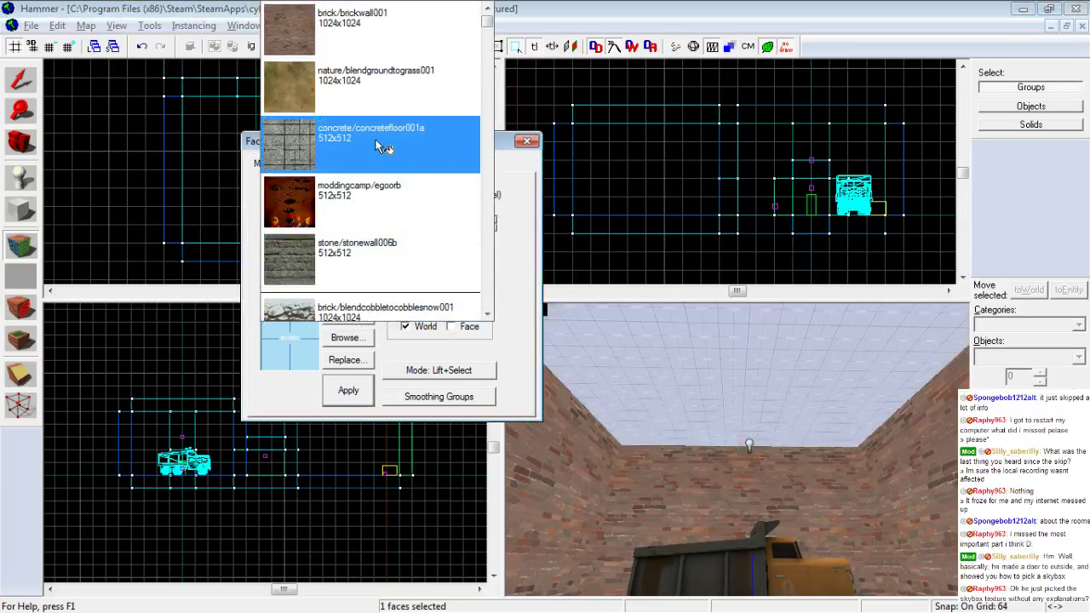
pyautogui.click(377, 145)
pyautogui.click(342, 398)
pyautogui.press('z')
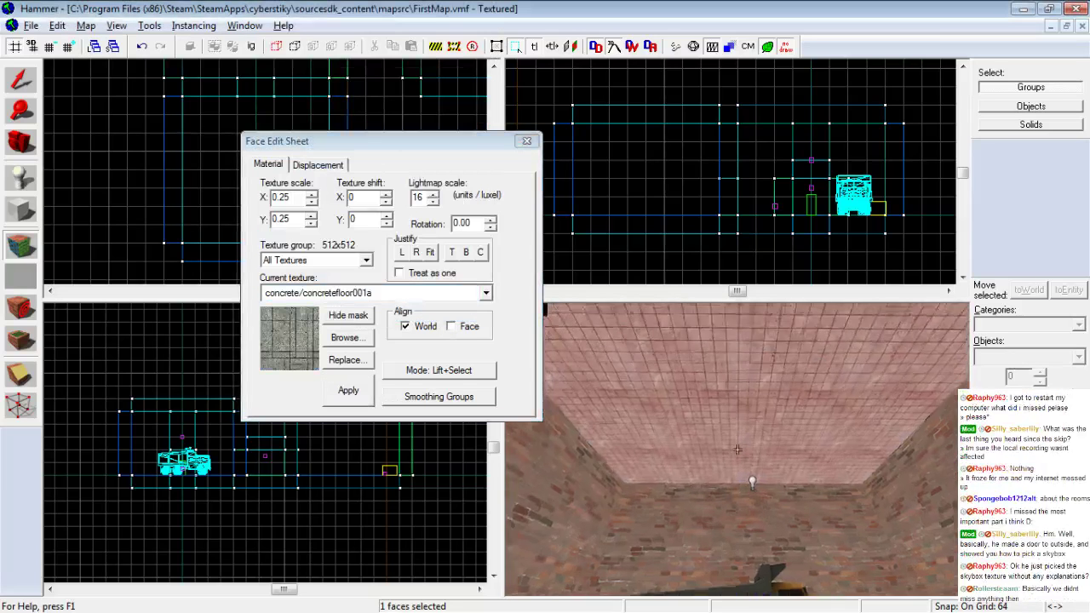
# Apply brick/brickwall001 to the first room's ceiling face from the recently used textures
pyautogui.click(486, 293)
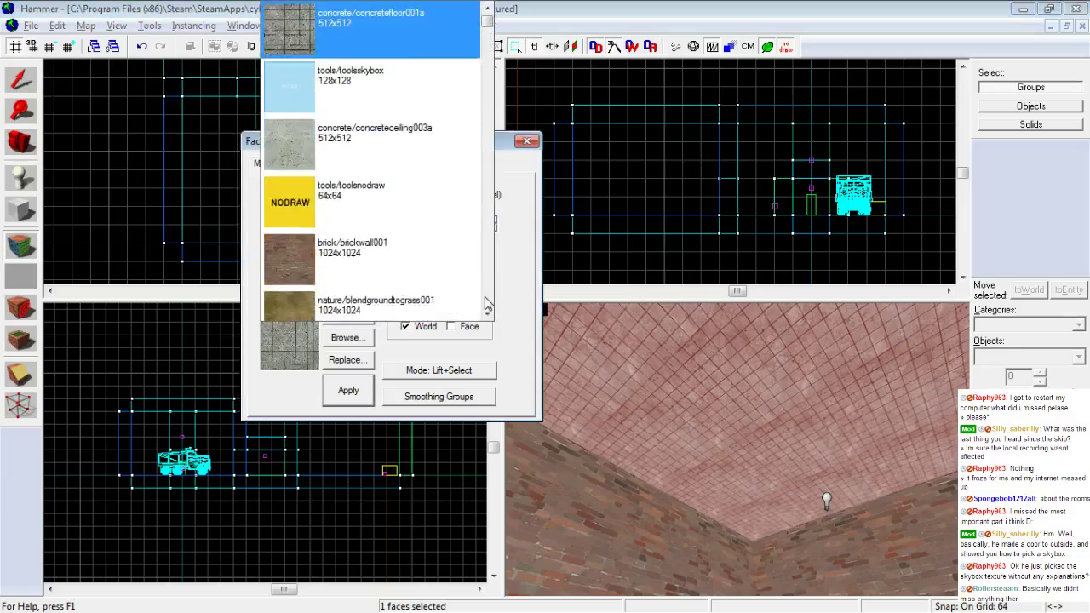
pyautogui.scroll(-1, 494, 223)
pyautogui.scroll(1, 413, 182)
pyautogui.click(366, 269)
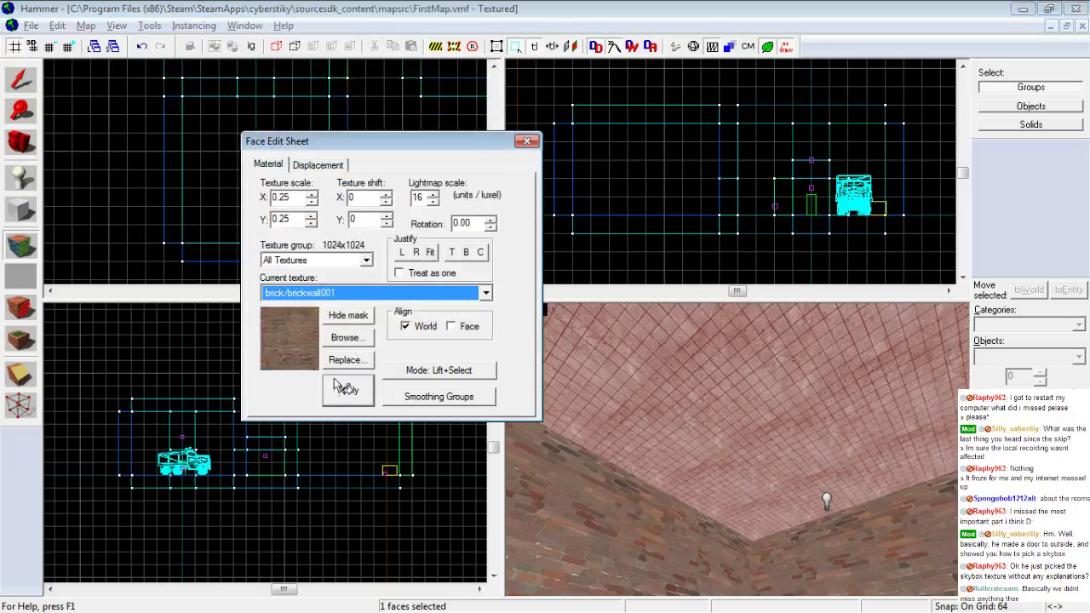
pyautogui.click(344, 390)
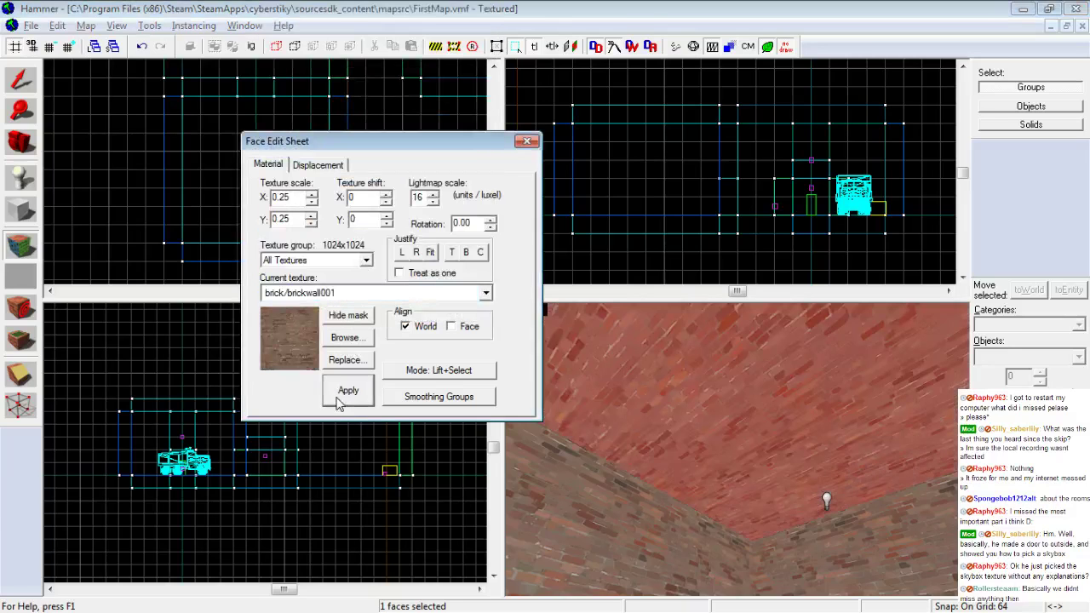
# Apply the recently used tools/toolsskybox to the first room's ceiling again and look around the room
pyautogui.click(485, 292)
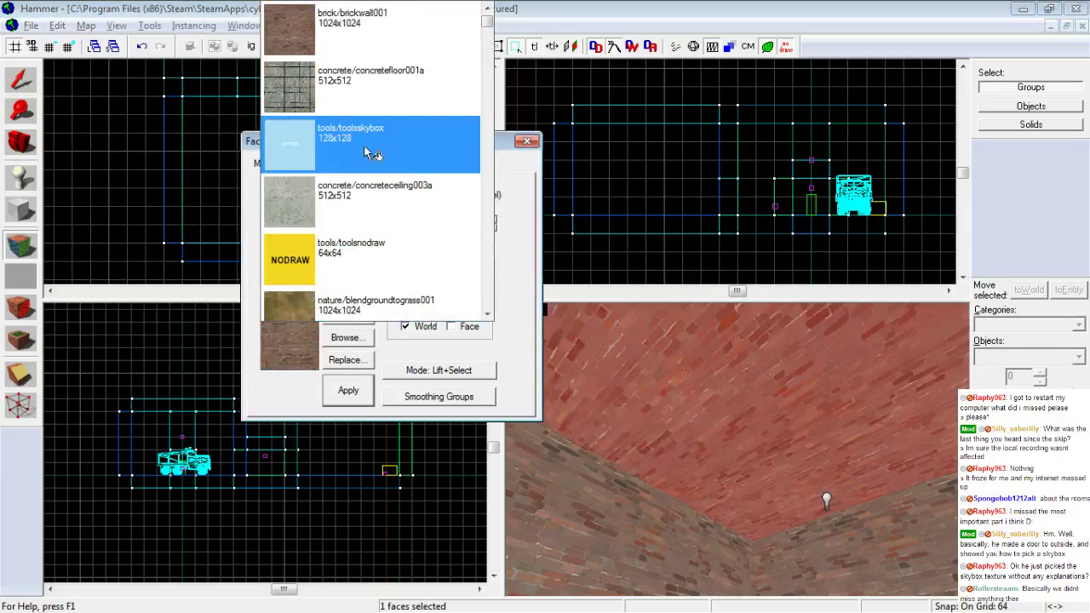
pyautogui.click(351, 143)
pyautogui.click(348, 390)
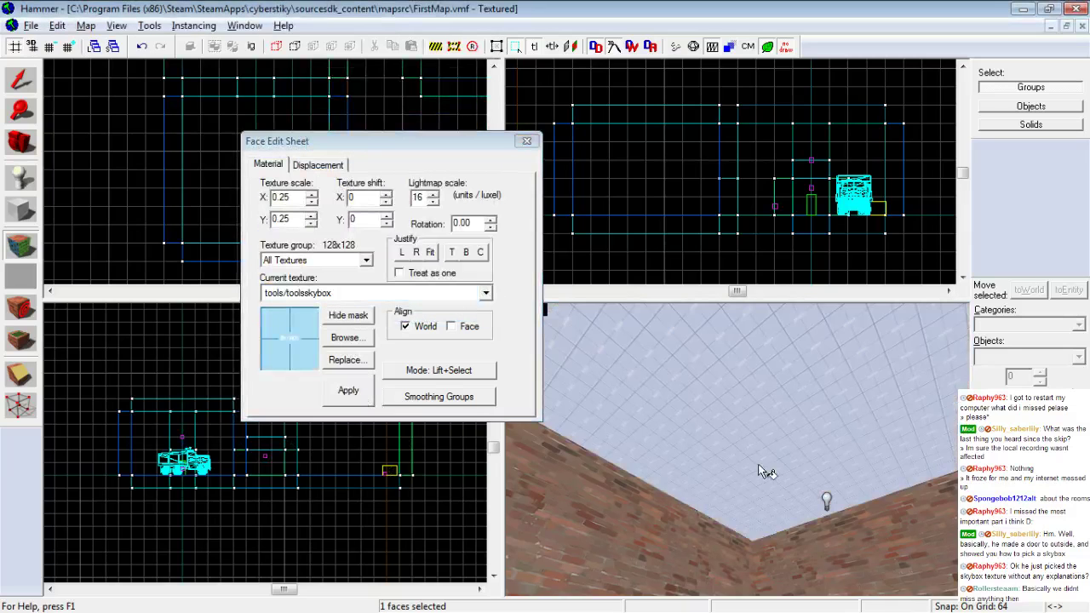
pyautogui.press('Up')
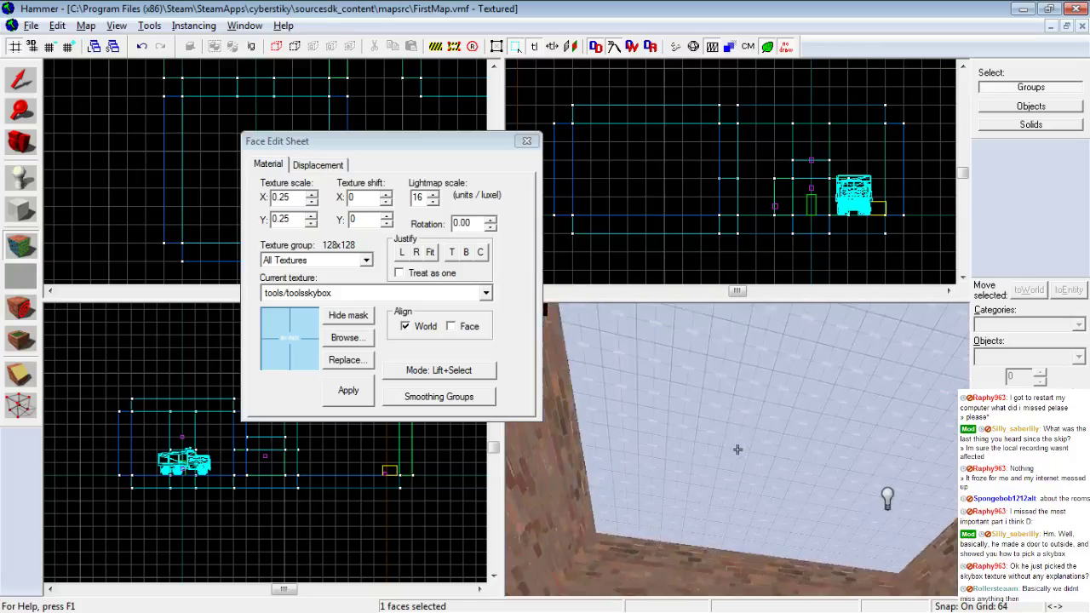
pyautogui.press('z')
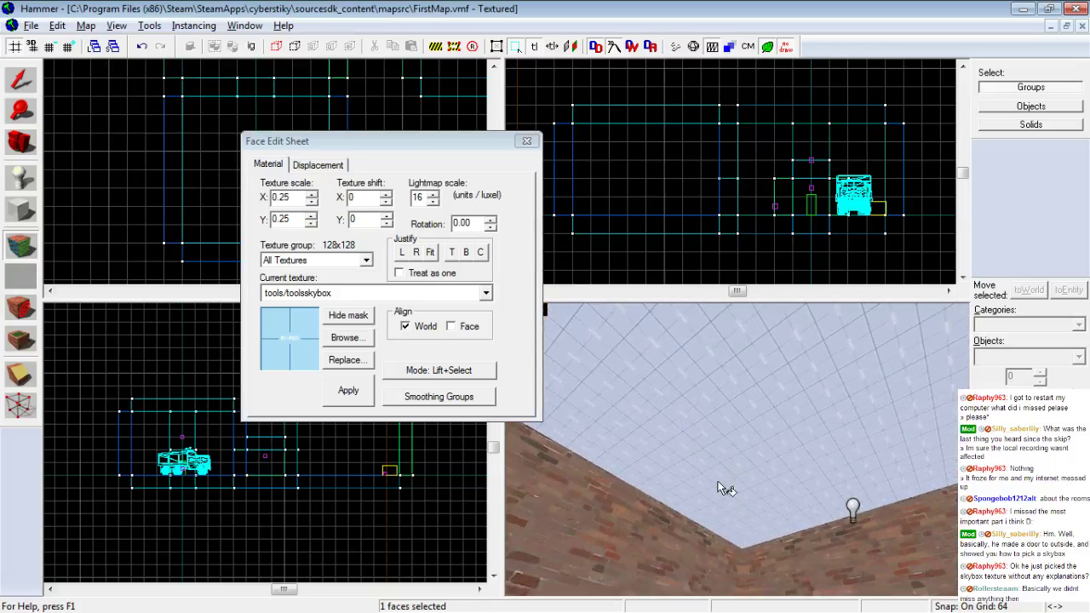
pyautogui.press('z')
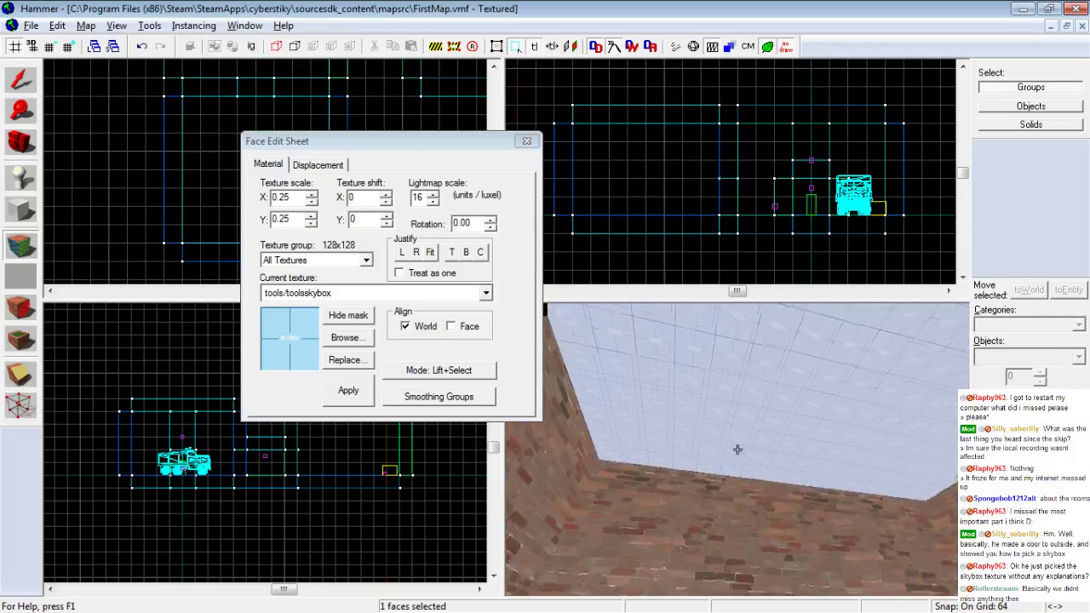
pyautogui.press('Down')
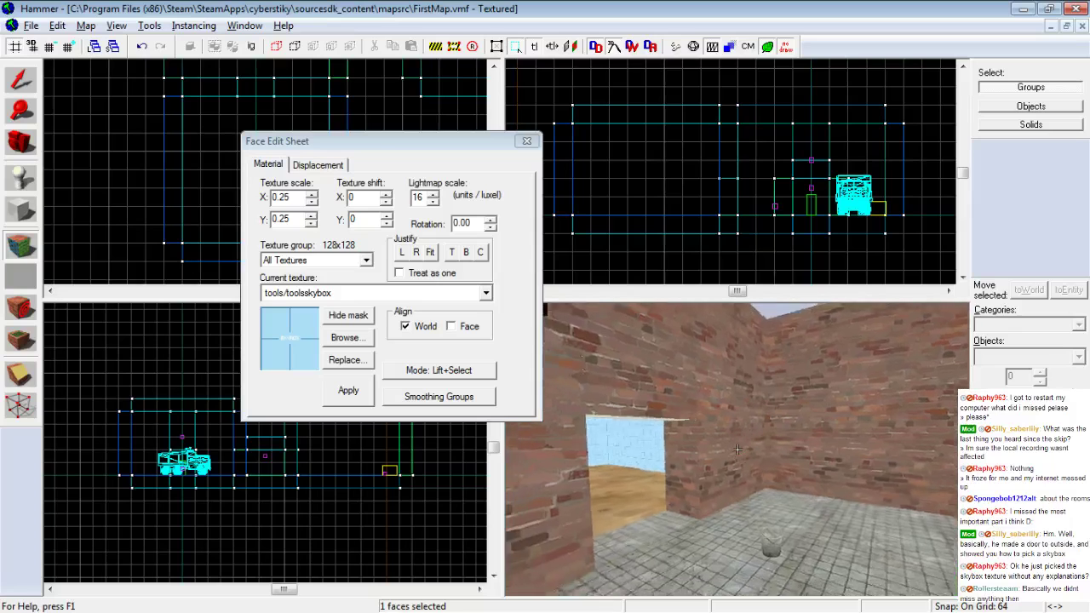
pyautogui.press('Up')
# Reapply concrete/concreteceiling003a to the first room's ceiling and finish face editing
pyautogui.click(486, 293)
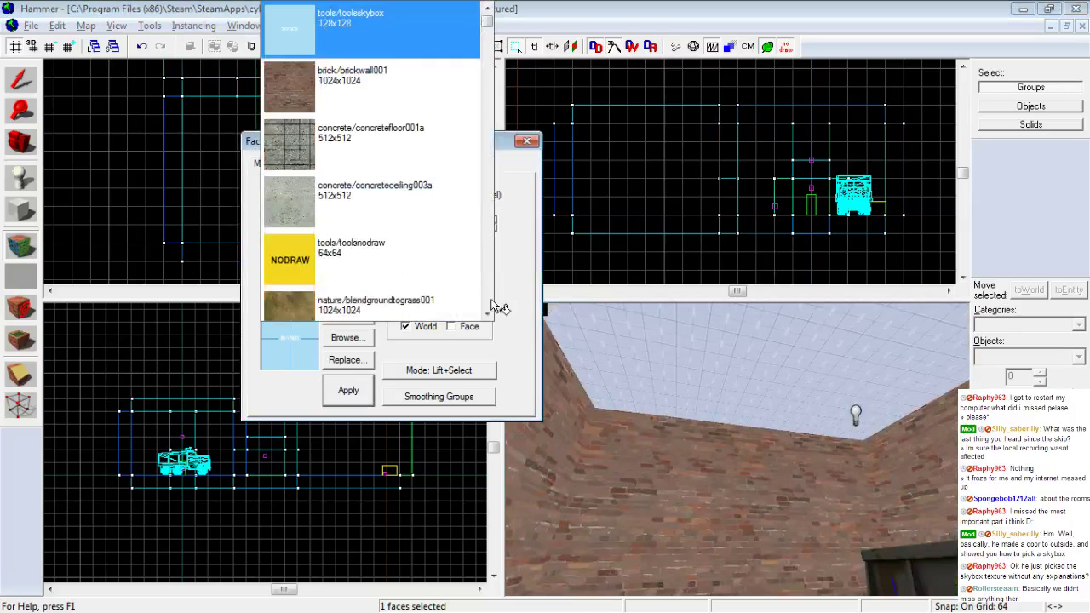
pyautogui.click(399, 149)
pyautogui.click(352, 390)
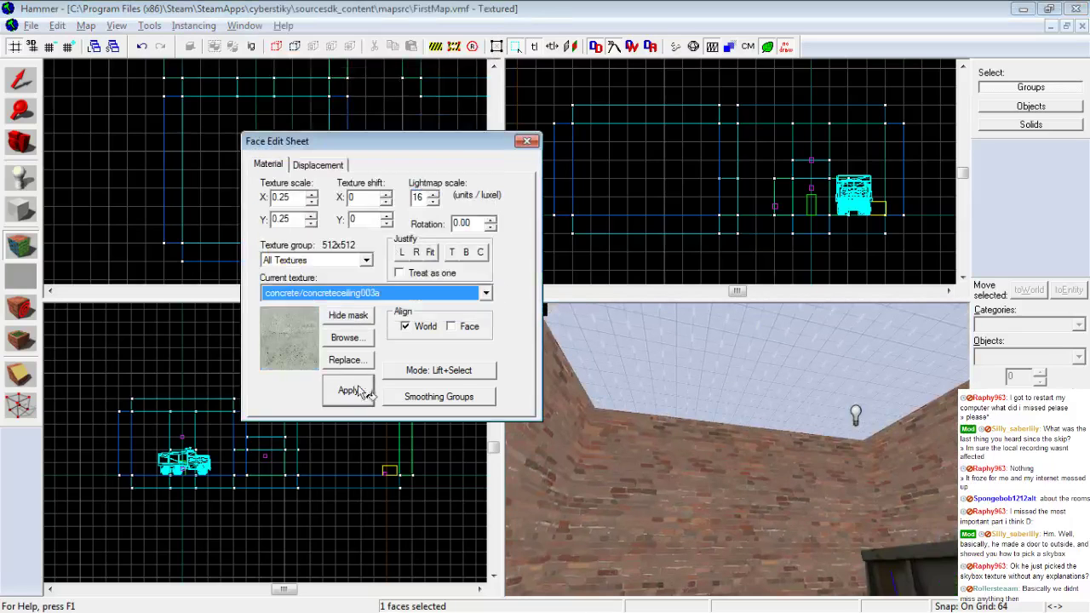
pyautogui.click(652, 367)
pyautogui.click(526, 141)
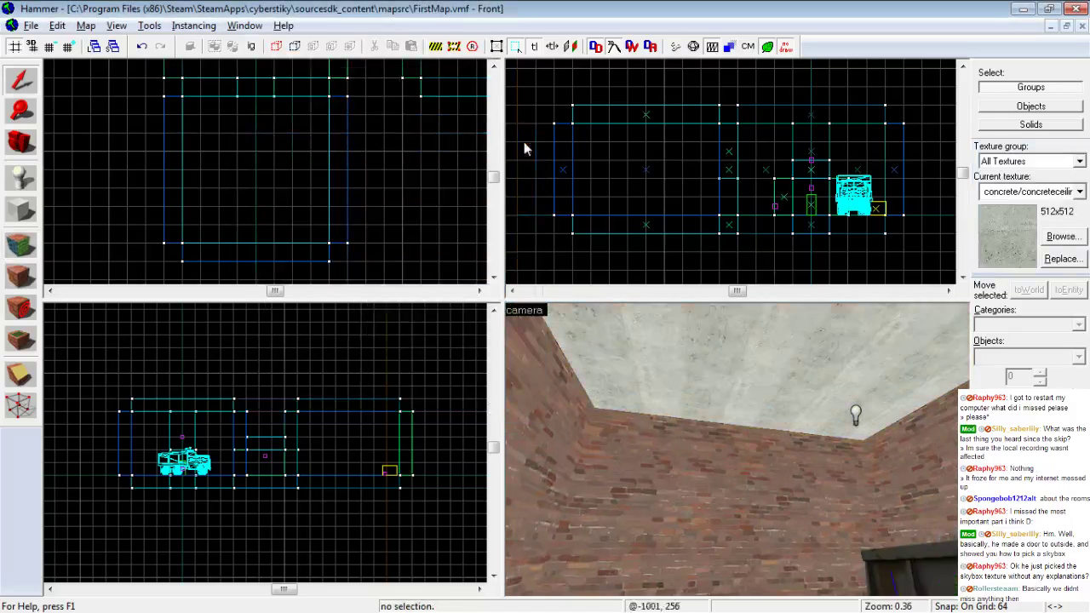
# Examine the outdoor area's skybox walls and ceiling and its ground from inside the enclosure
pyautogui.press('z')
pyautogui.press('w')
pyautogui.press('Left')
pyautogui.press('Left')
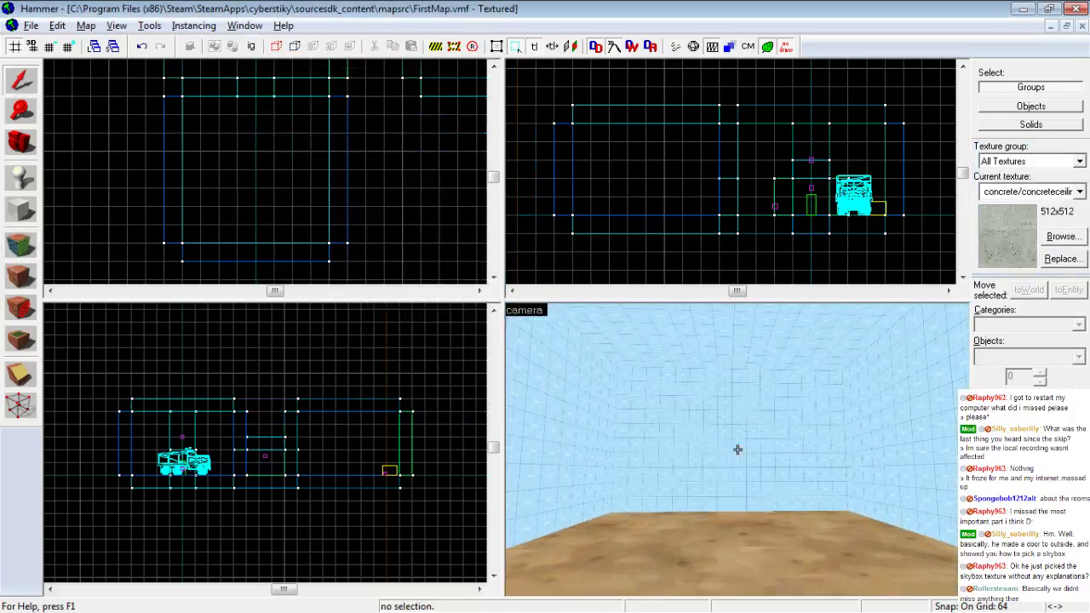
pyautogui.press('Up')
pyautogui.press('Up')
pyautogui.press('Up')
pyautogui.press('Down')
pyautogui.press('Left')
pyautogui.press('Left')
pyautogui.press('Left')
pyautogui.press('Up')
pyautogui.press('Up')
pyautogui.press('Down')
pyautogui.press('Down')
pyautogui.press('Down')
pyautogui.press('Up')
pyautogui.press('Up')
pyautogui.press('Up')
pyautogui.press('Left')
pyautogui.press('Left')
pyautogui.press('Down')
# Examine the doorway between the room and the outdoor area, the surrounding brick wall and its corners with the skybox walls
pyautogui.press('w')
pyautogui.press('s')
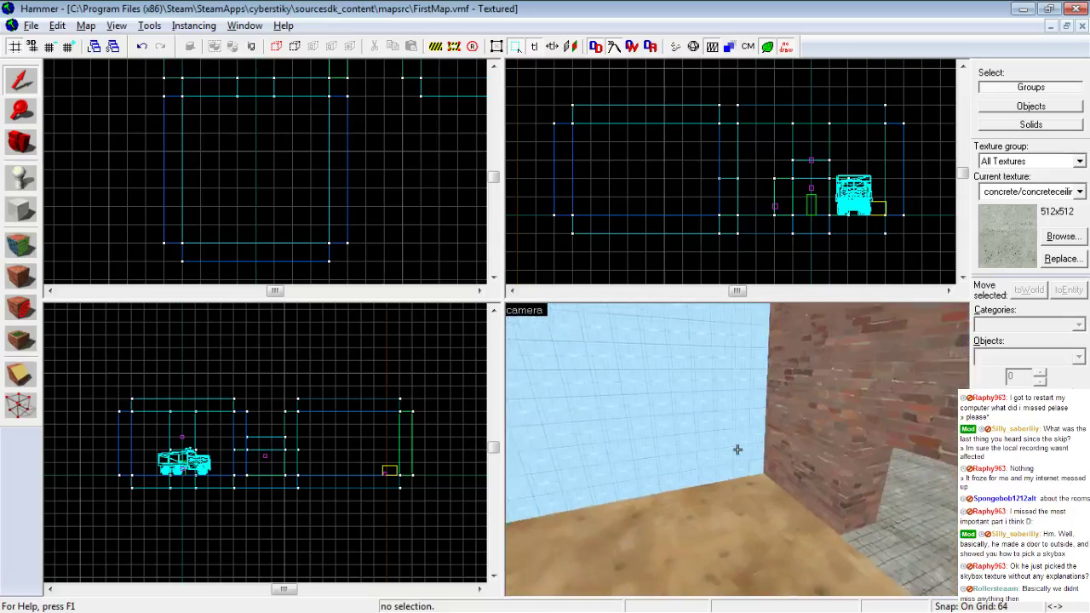
pyautogui.press('w')
pyautogui.press('w')
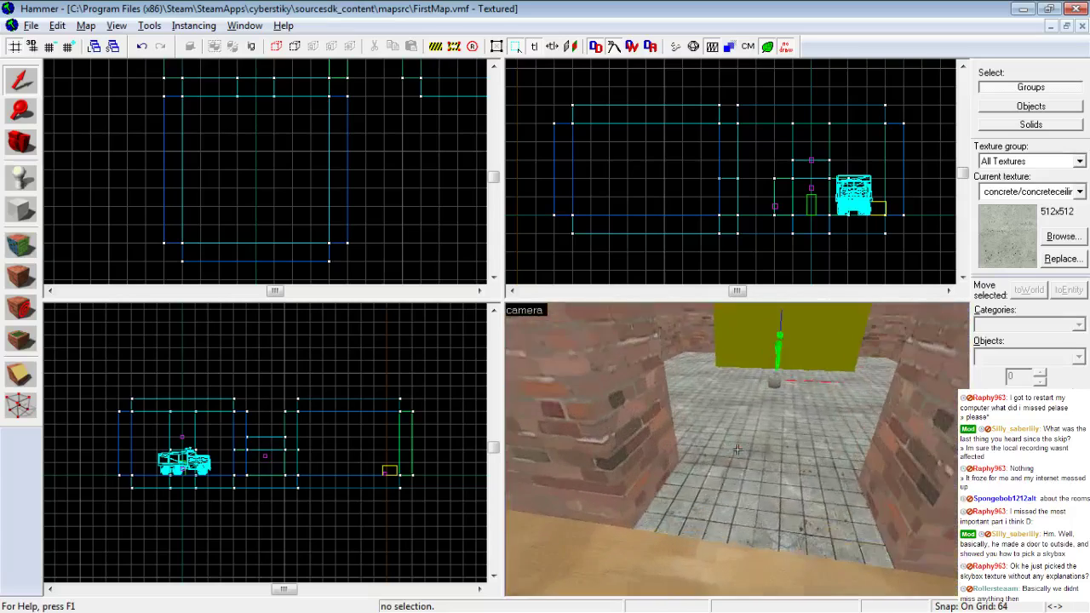
pyautogui.press('w')
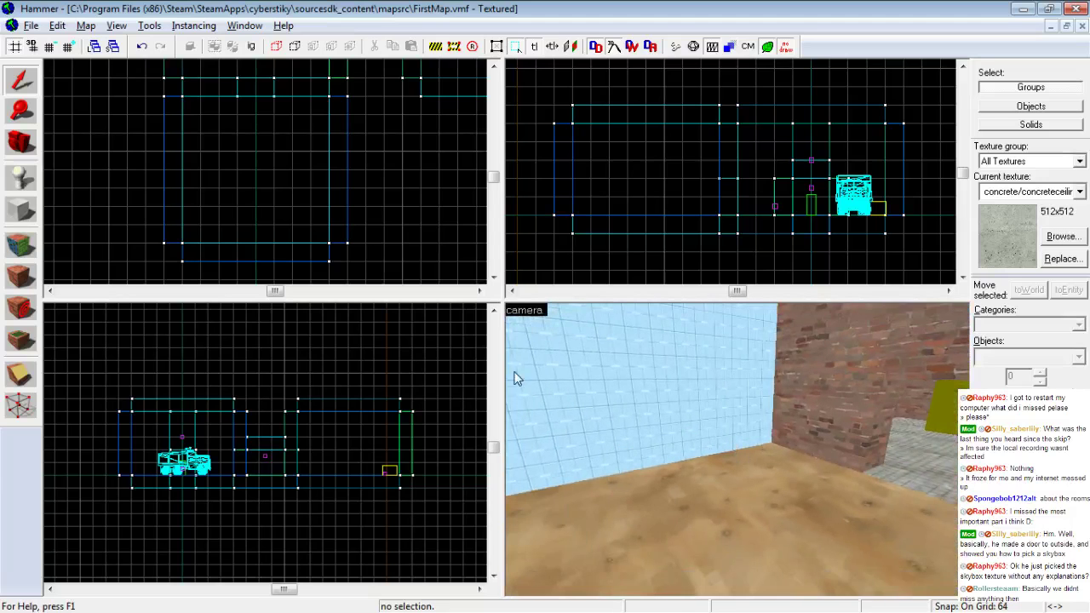
pyautogui.press('w')
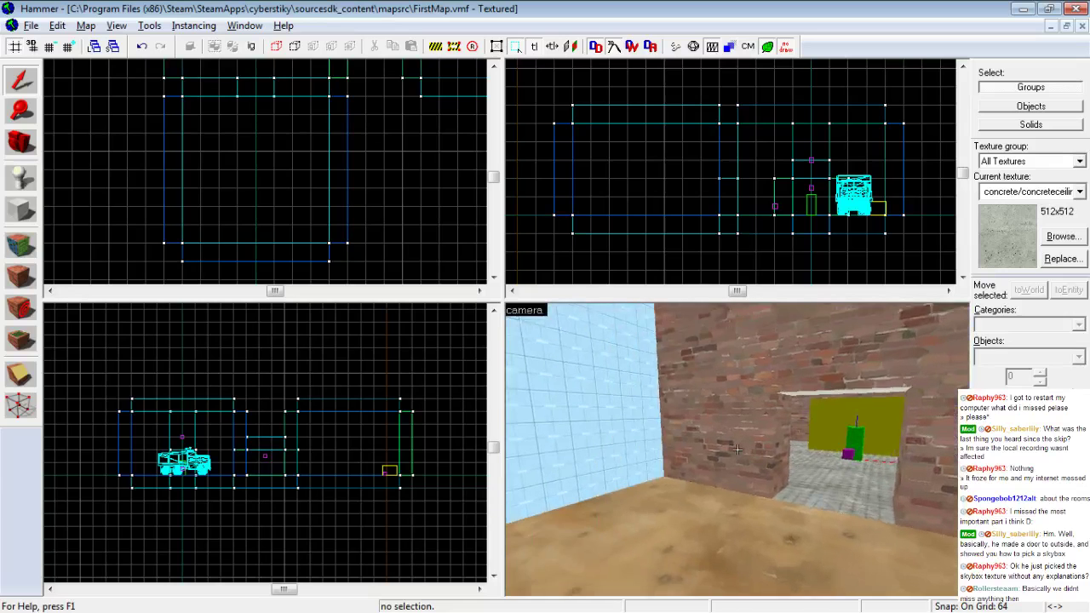
pyautogui.press('Left')
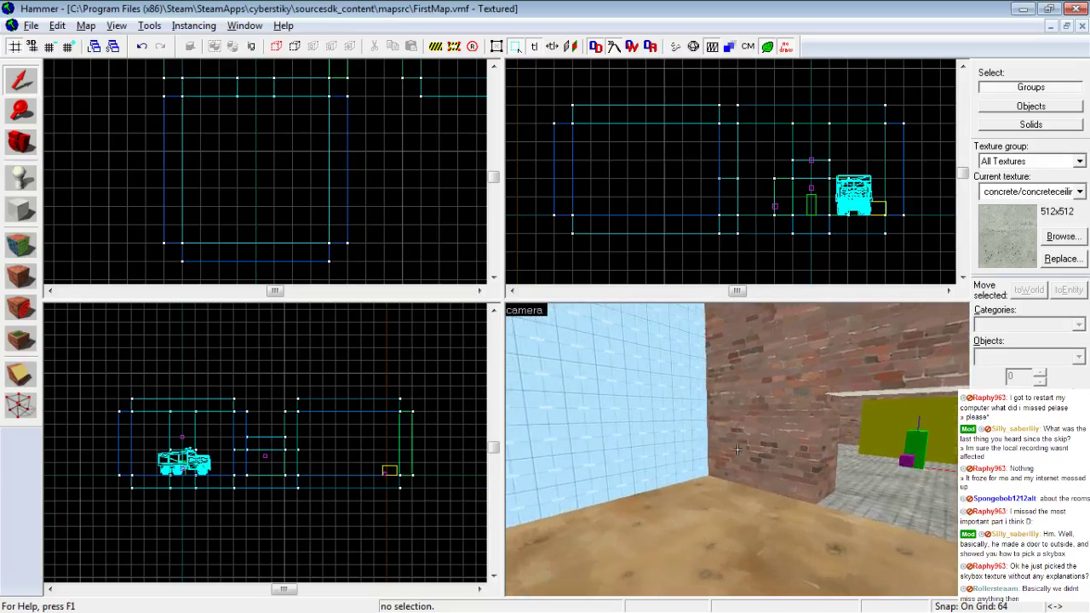
pyautogui.press('s')
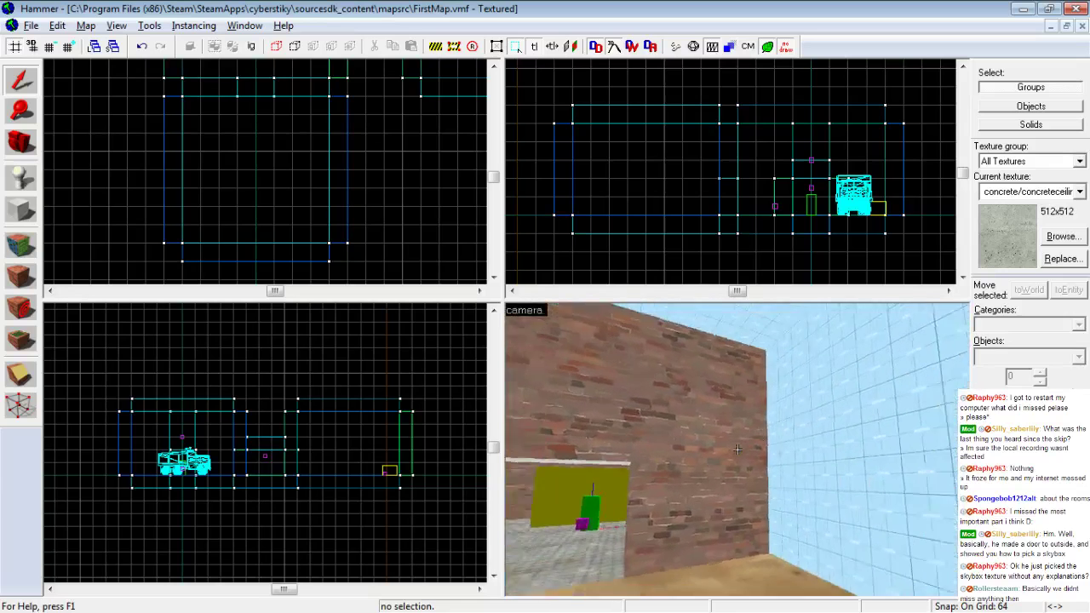
pyautogui.press('Left')
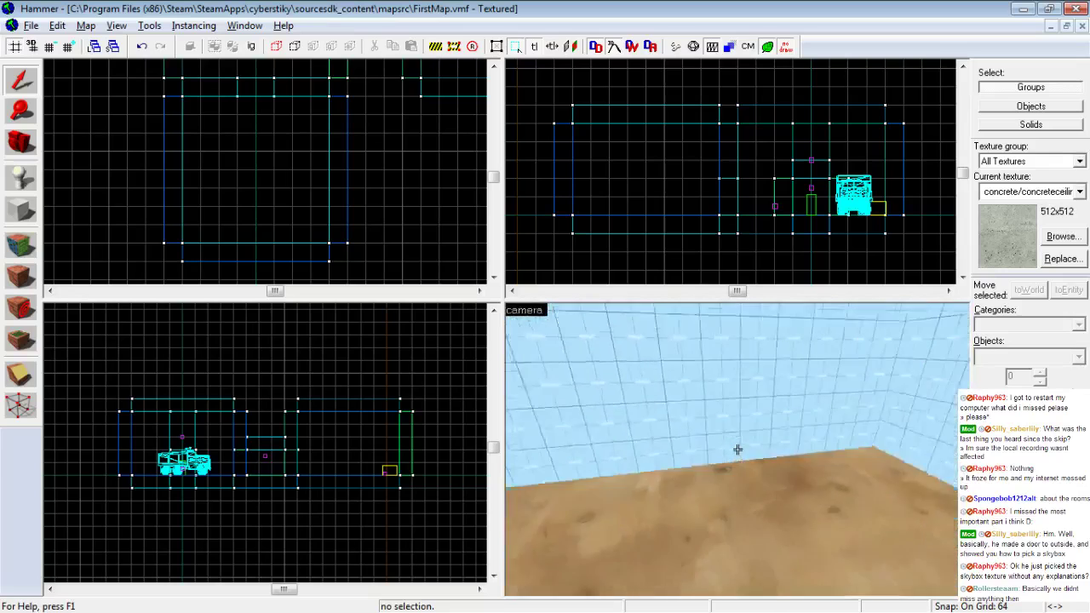
pyautogui.press('s')
pyautogui.press('w')
pyautogui.press('Right')
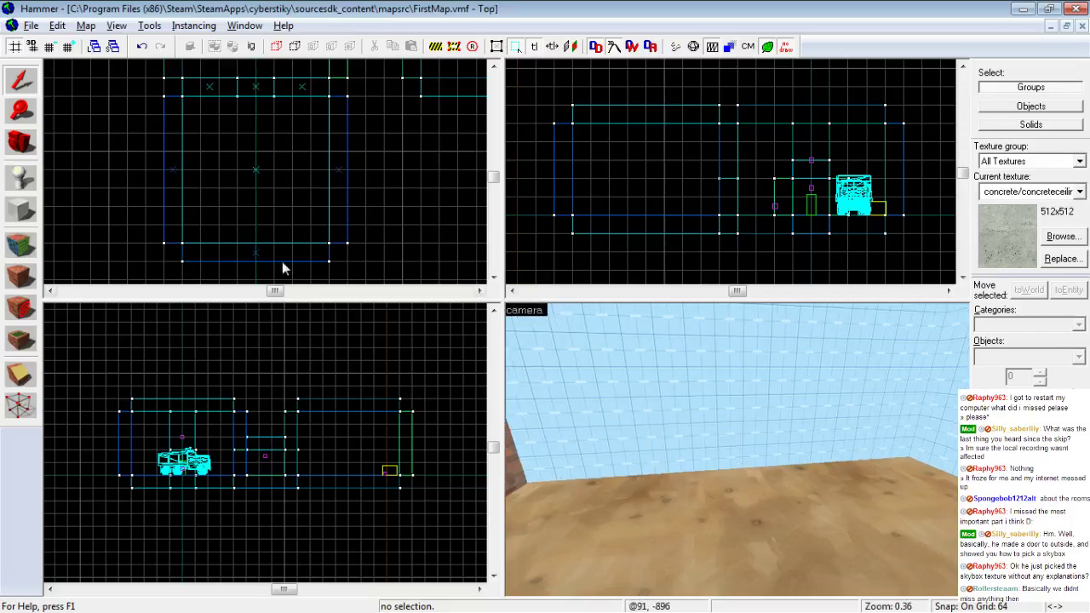
pyautogui.press('Left')
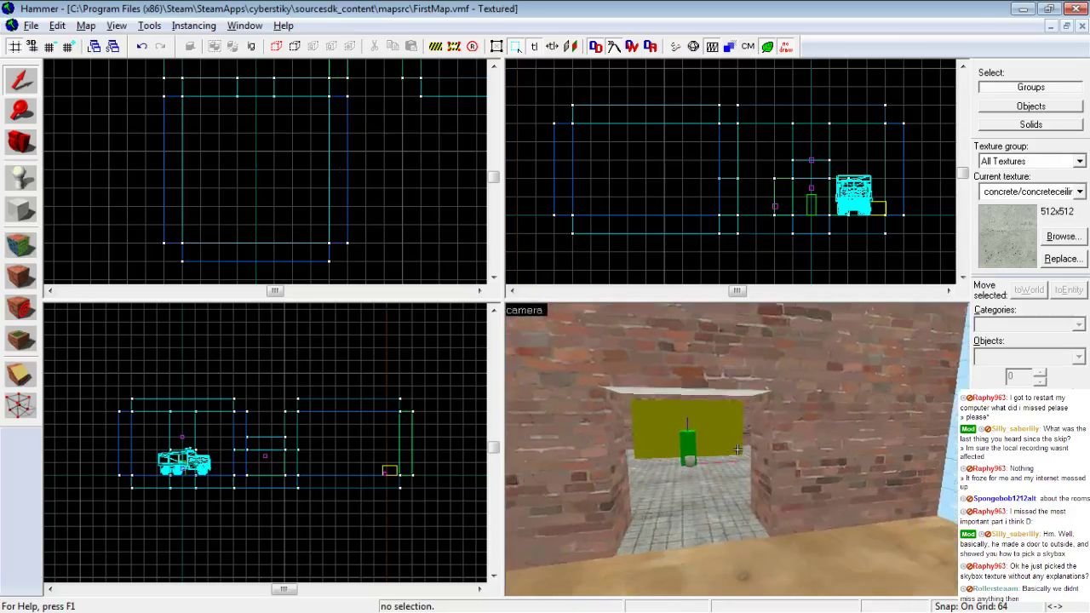
pyautogui.press('Up')
pyautogui.press('Right')
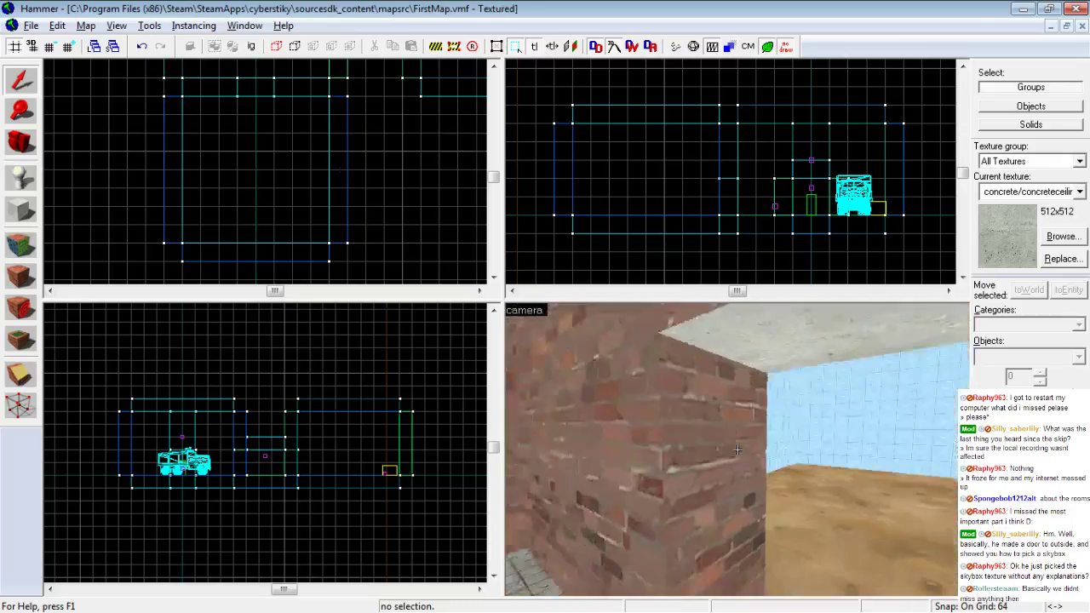
pyautogui.press('Left')
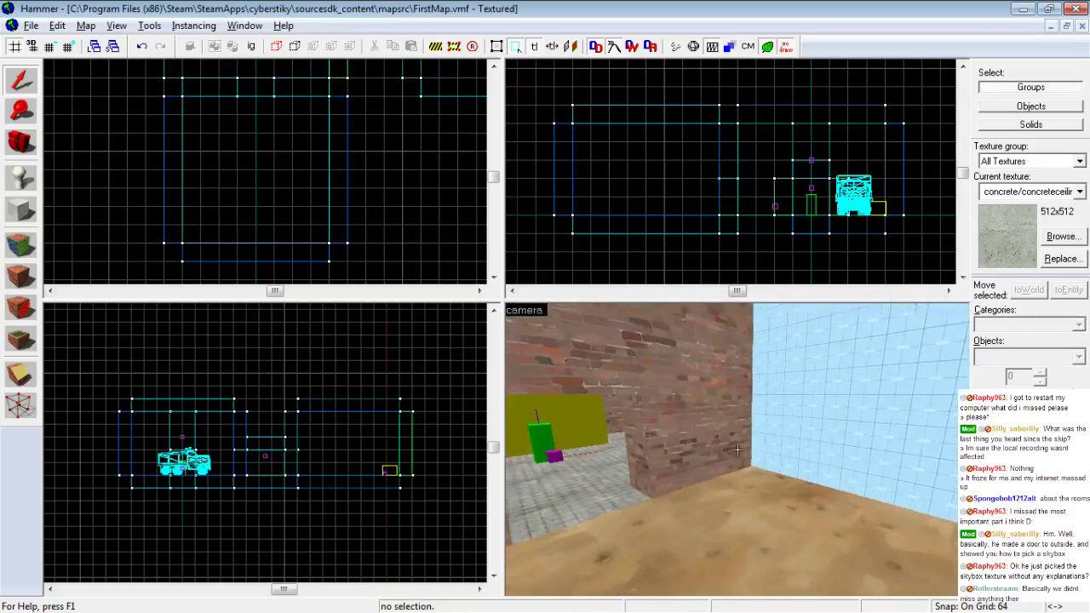
pyautogui.press('Right')
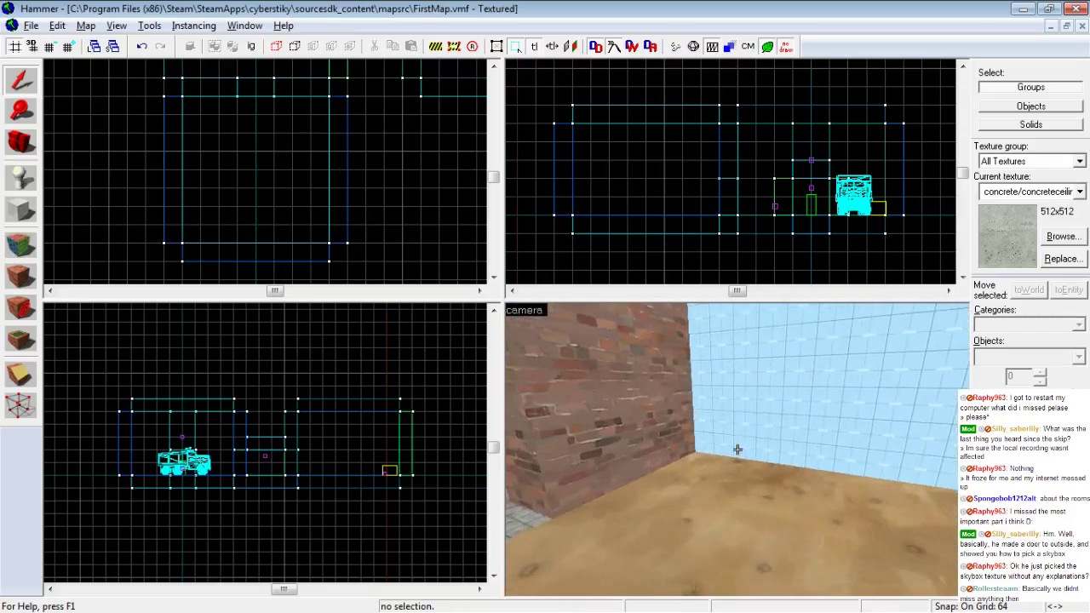
pyautogui.press('Right')
pyautogui.press('Left')
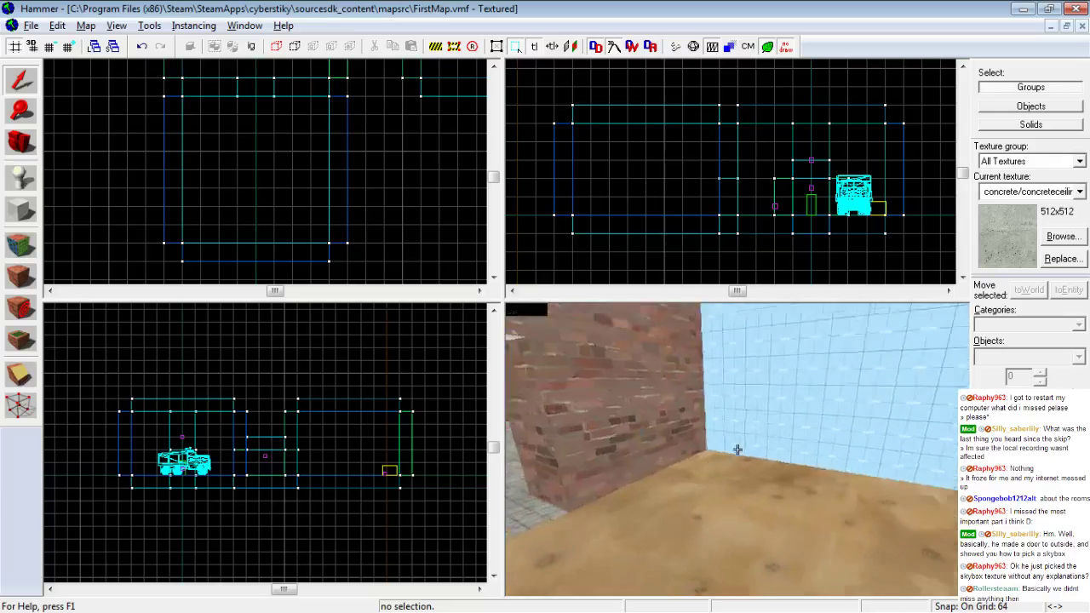
pyautogui.press('Right')
pyautogui.press('Left')
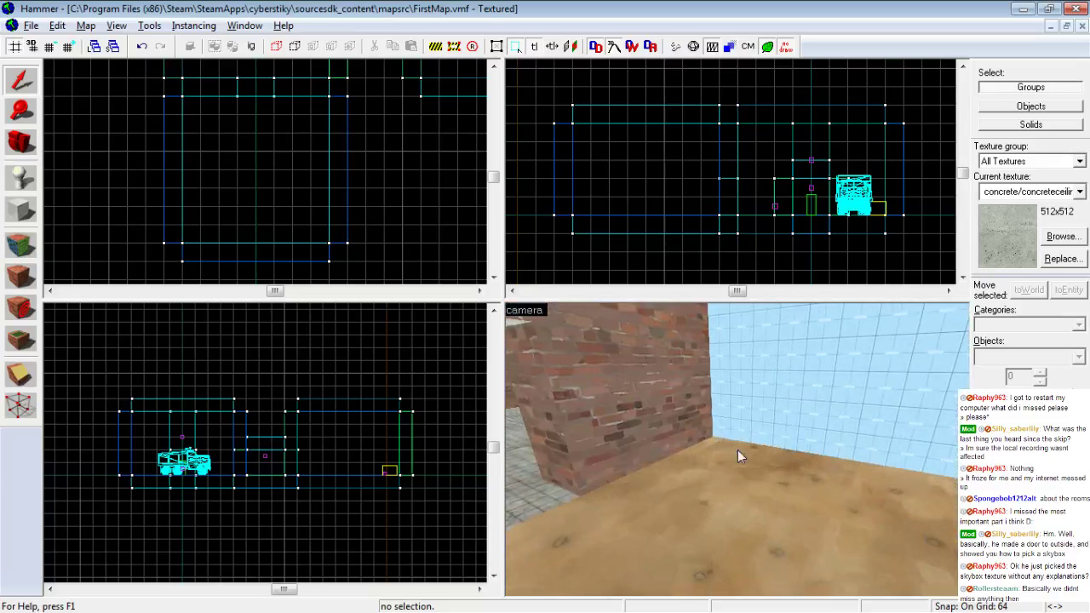
# Choose tools/toolsnodraw as the texture for new blocks and refine the grid to 16 units
pyautogui.click(22, 215)
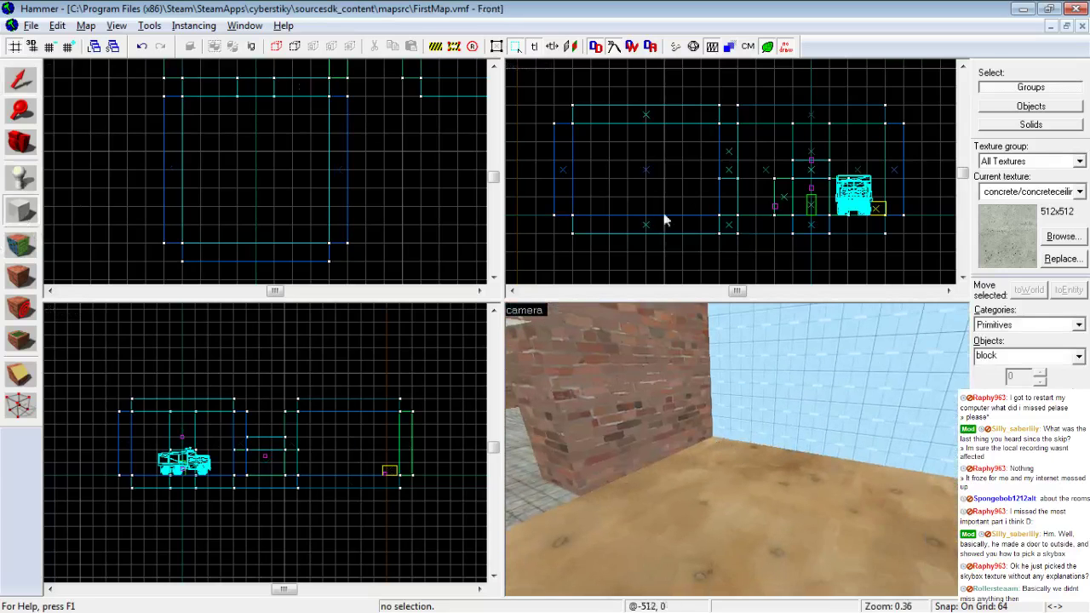
pyautogui.click(1079, 194)
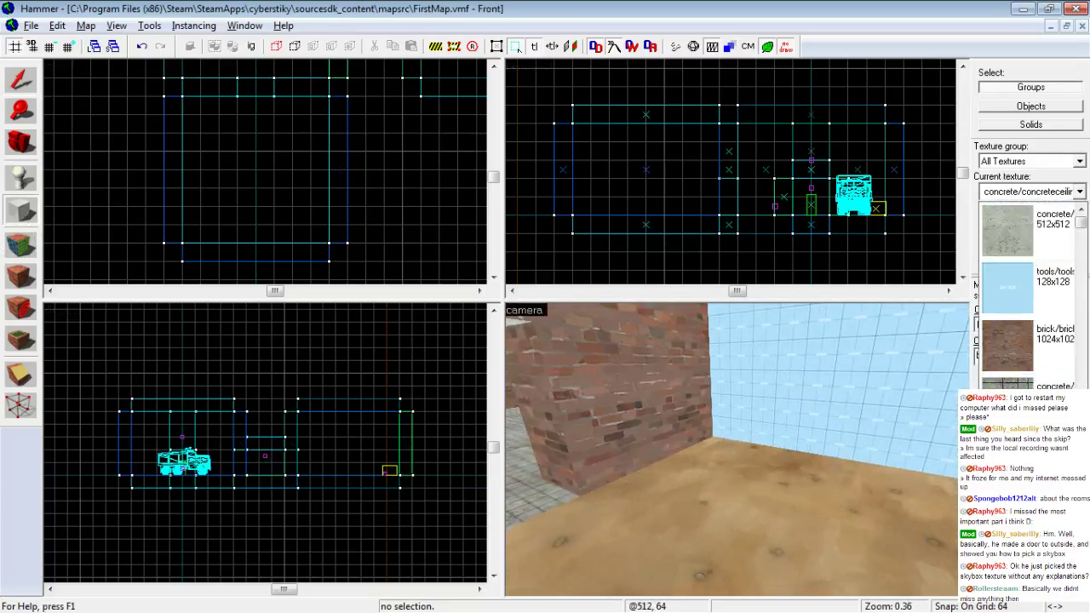
pyautogui.click(1026, 451)
pyautogui.scroll(-3, 188, 168)
pyautogui.scroll(3, 188, 168)
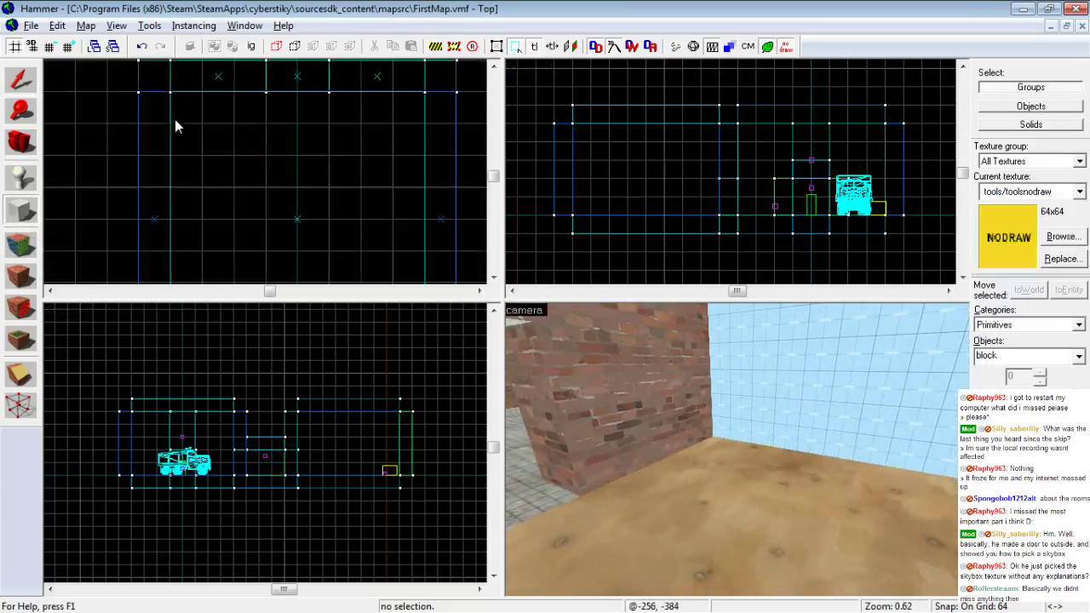
pyautogui.click(51, 47)
pyautogui.click(52, 47)
pyautogui.scroll(2, 176, 99)
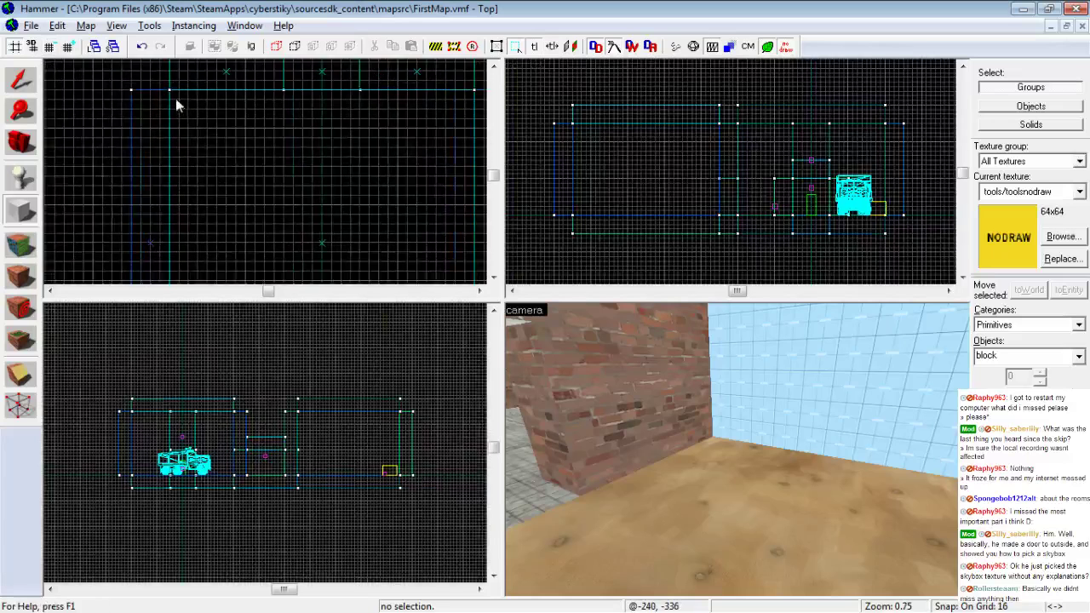
# Create a nodraw block 16 wide, 512 long and 128 high on the ground along one side skybox wall of the outdoor area
pyautogui.moveTo(170, 91); pyautogui.dragTo(179, 186)
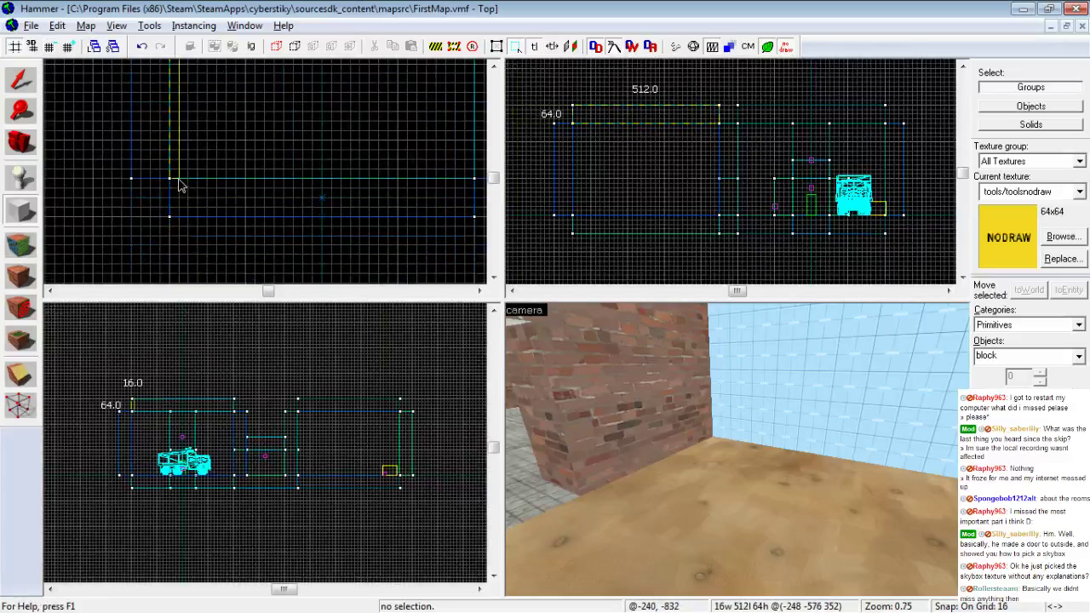
pyautogui.scroll(2, 633, 128)
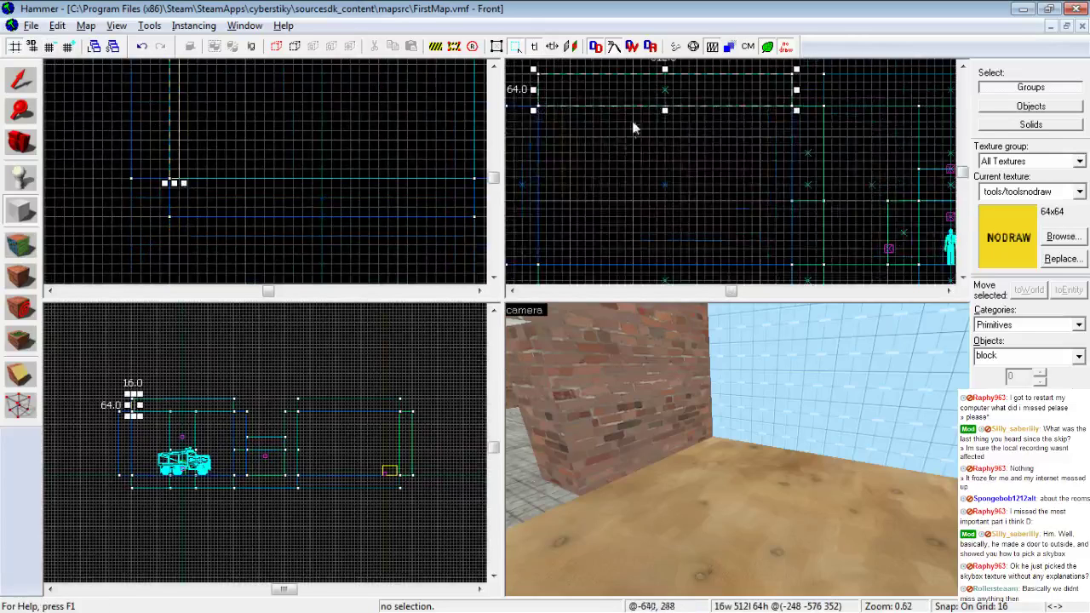
pyautogui.moveTo(664, 112); pyautogui.dragTo(673, 246)
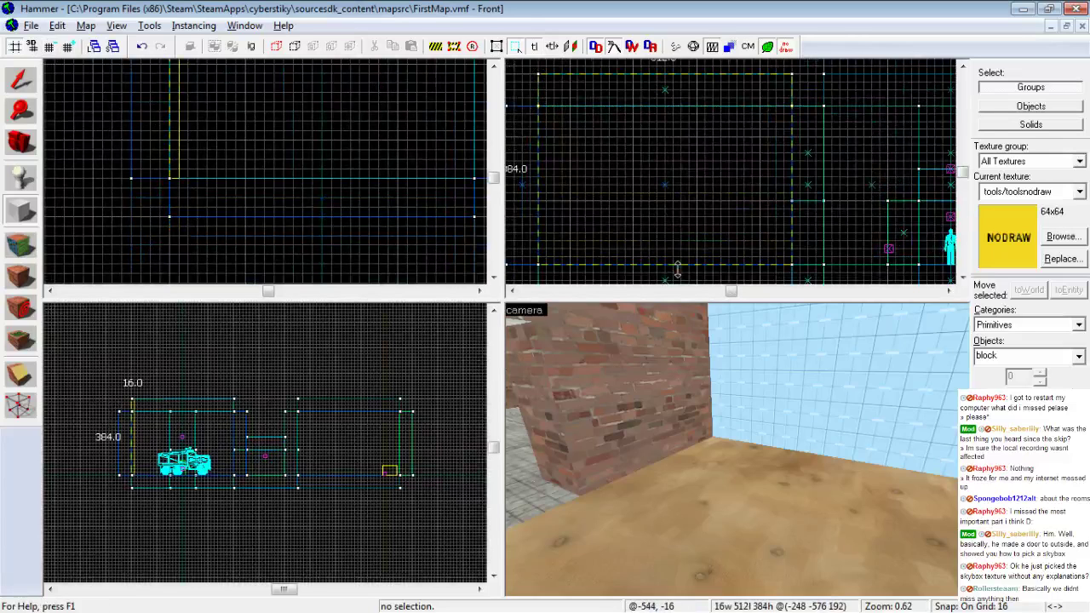
pyautogui.moveTo(670, 141); pyautogui.dragTo(694, 201)
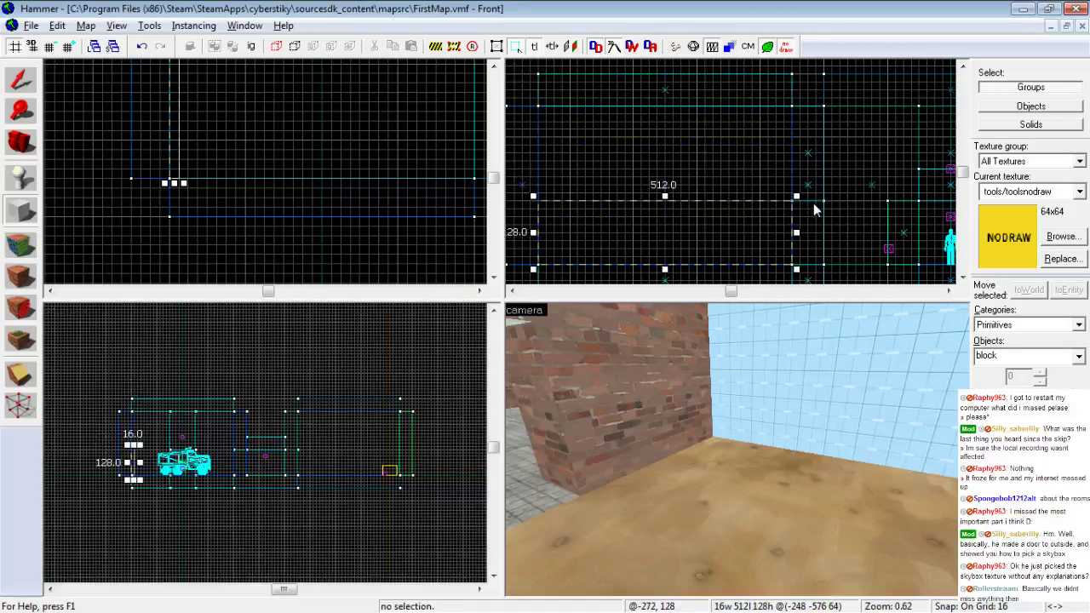
pyautogui.press('w')
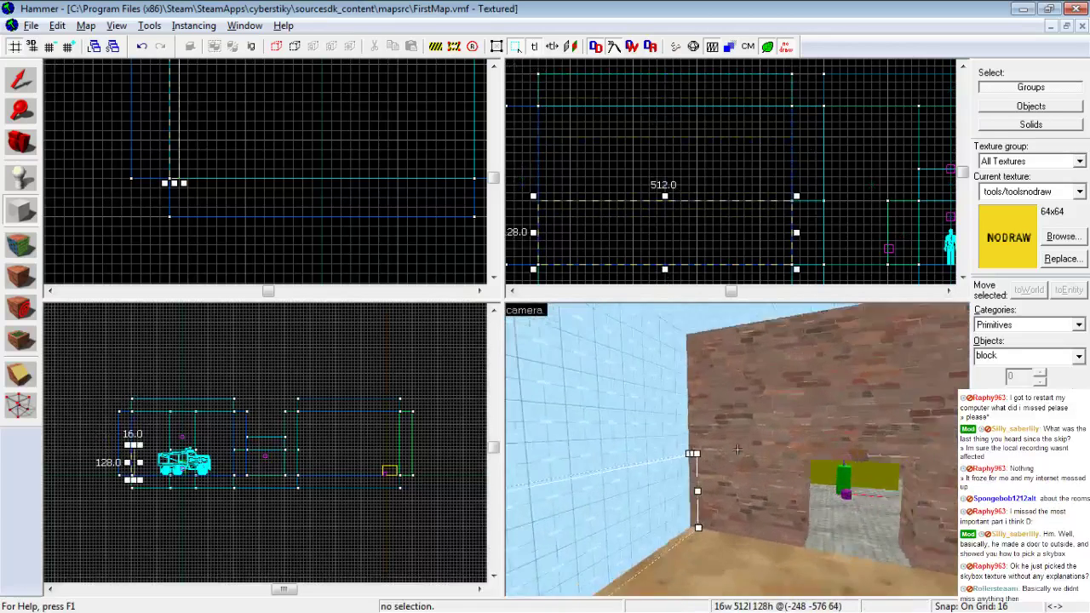
pyautogui.press('s')
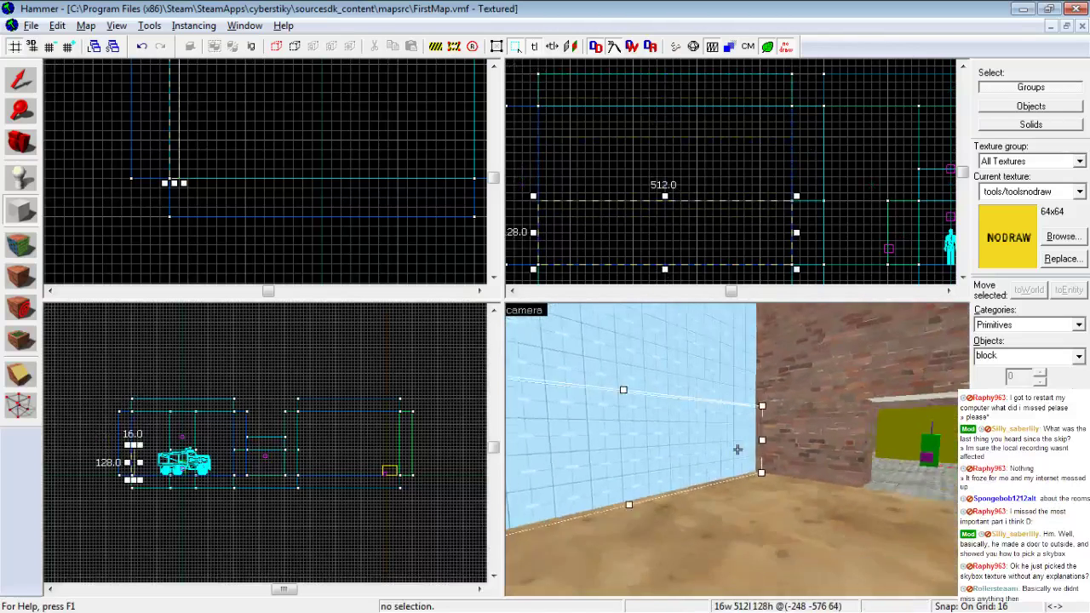
pyautogui.press('z')
pyautogui.press('Return')
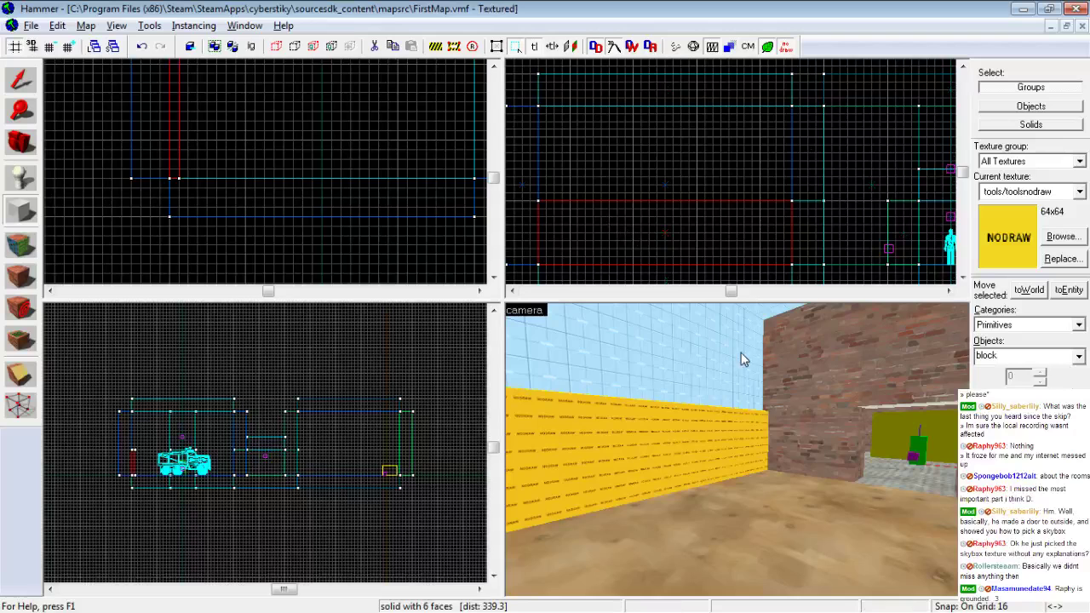
pyautogui.press('z')
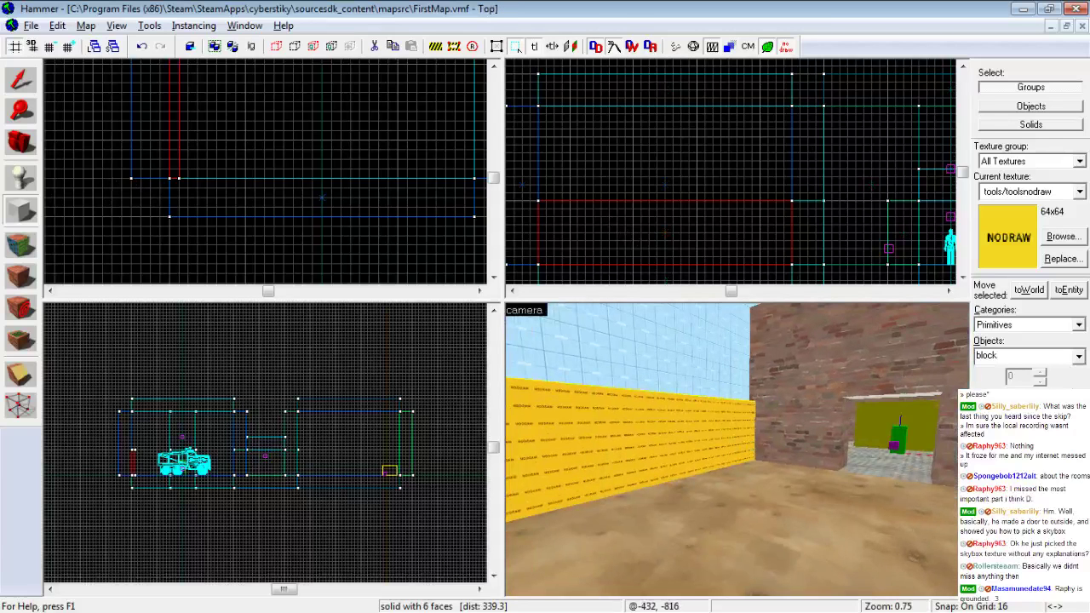
# Copy the low nodraw wall to the opposite side of the outdoor area, flush against the skybox wall
pyautogui.click(22, 81)
pyautogui.scroll(-1, 153, 158)
pyautogui.moveTo(160, 156); pyautogui.dragTo(403, 160)
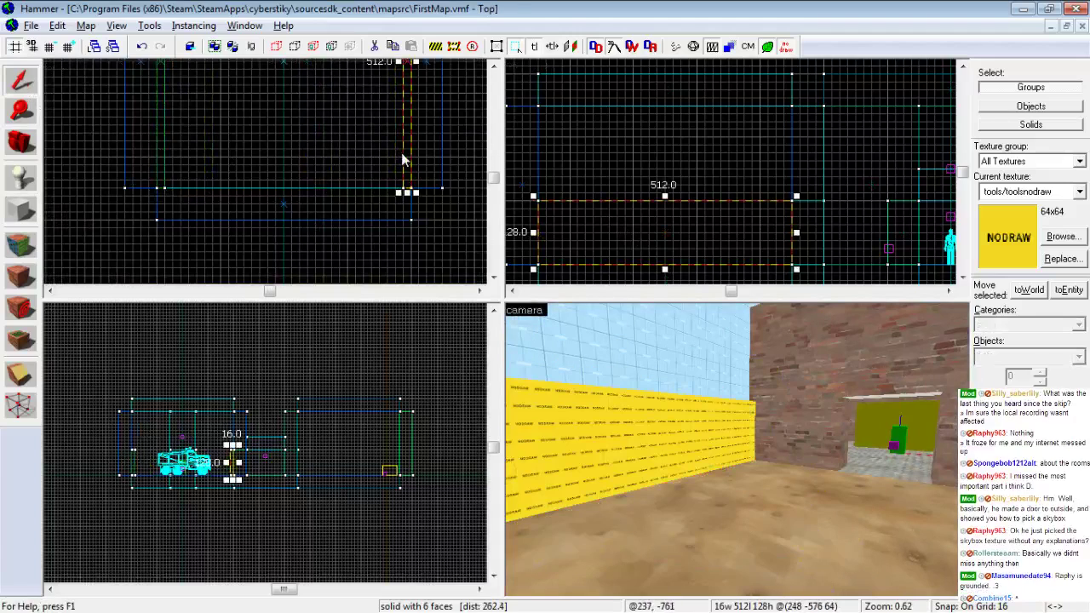
pyautogui.press('z')
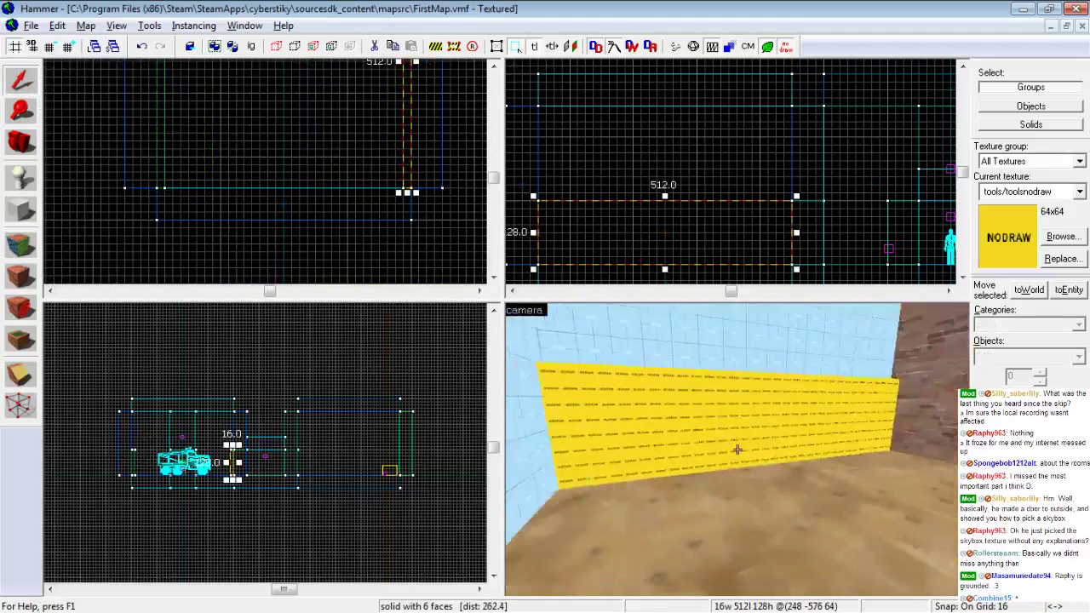
pyautogui.press('s')
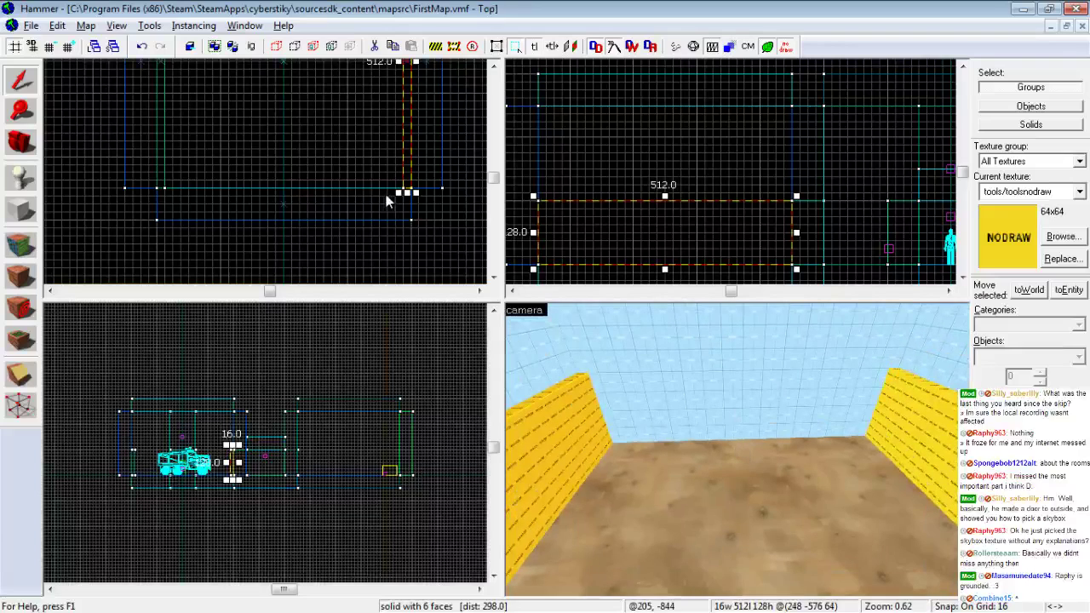
# Make another copy of the low wall and resize it to 480 wide and 16 deep along the far skybox wall, between the side walls
pyautogui.moveTo(404, 160); pyautogui.dragTo(173, 164)
pyautogui.scroll(-5, 181, 172)
pyautogui.scroll(2, 180, 93)
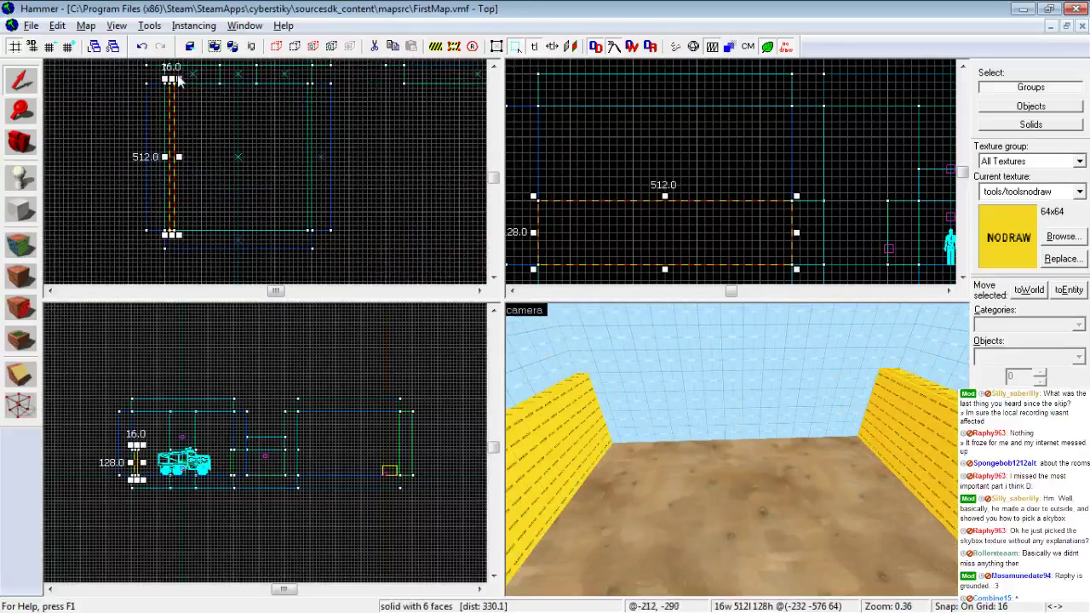
pyautogui.moveTo(180, 80); pyautogui.dragTo(312, 222)
pyautogui.press('Return')
pyautogui.scroll(4, 312, 230)
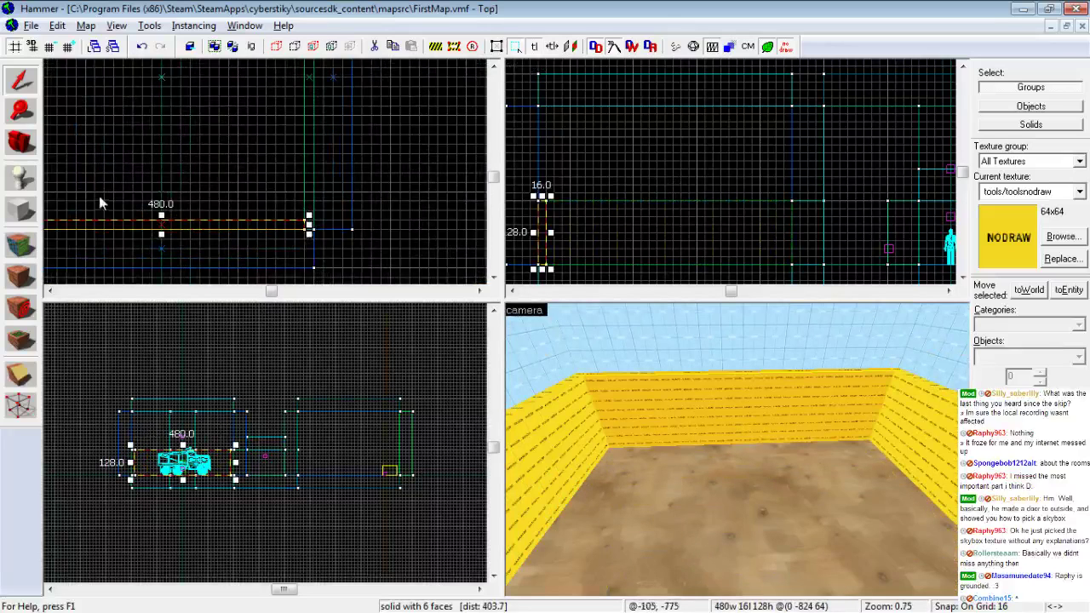
pyautogui.press('z')
pyautogui.press('w')
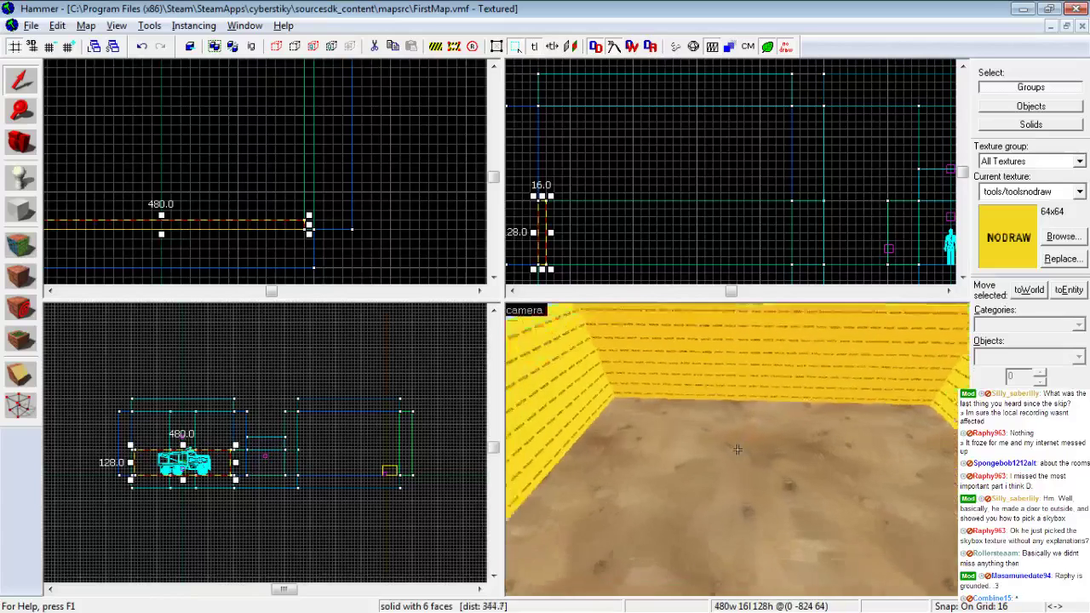
pyautogui.press('z')
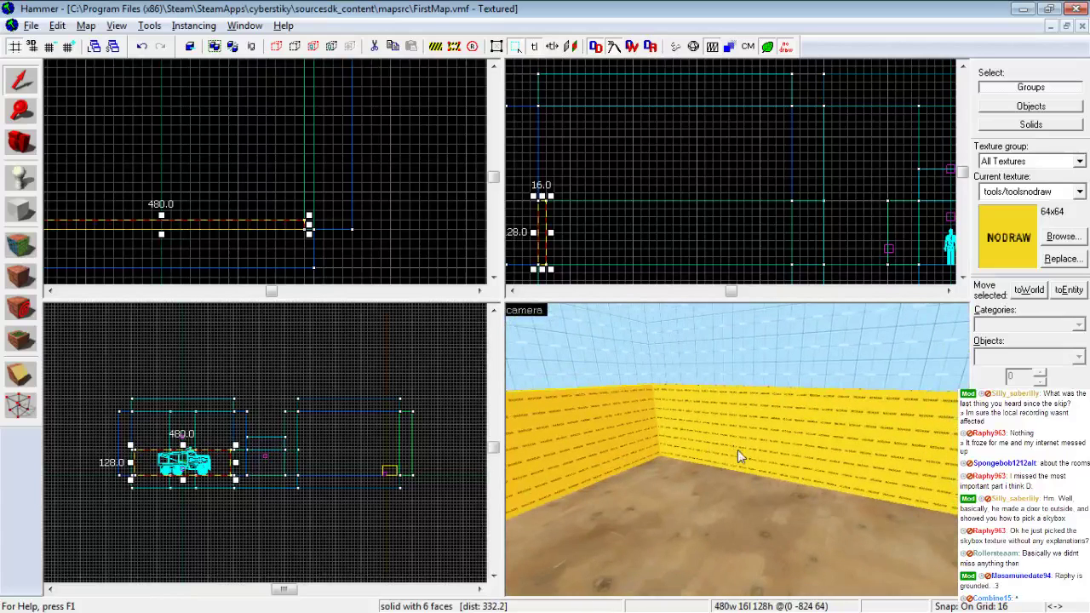
# Apply the stone/stonewall006b texture, found with the filter "stone", to the inner faces of the three low walls
pyautogui.click(21, 245)
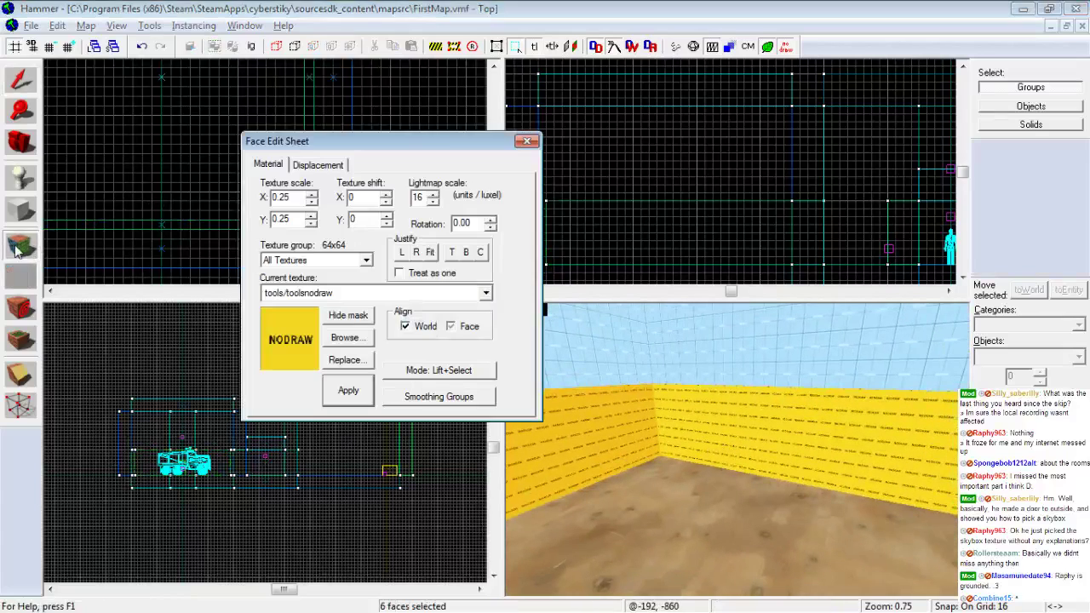
pyautogui.click(788, 433)
pyautogui.keyDown('ctrl'); pyautogui.click(653, 436); pyautogui.keyUp('ctrl')
pyautogui.press('z')
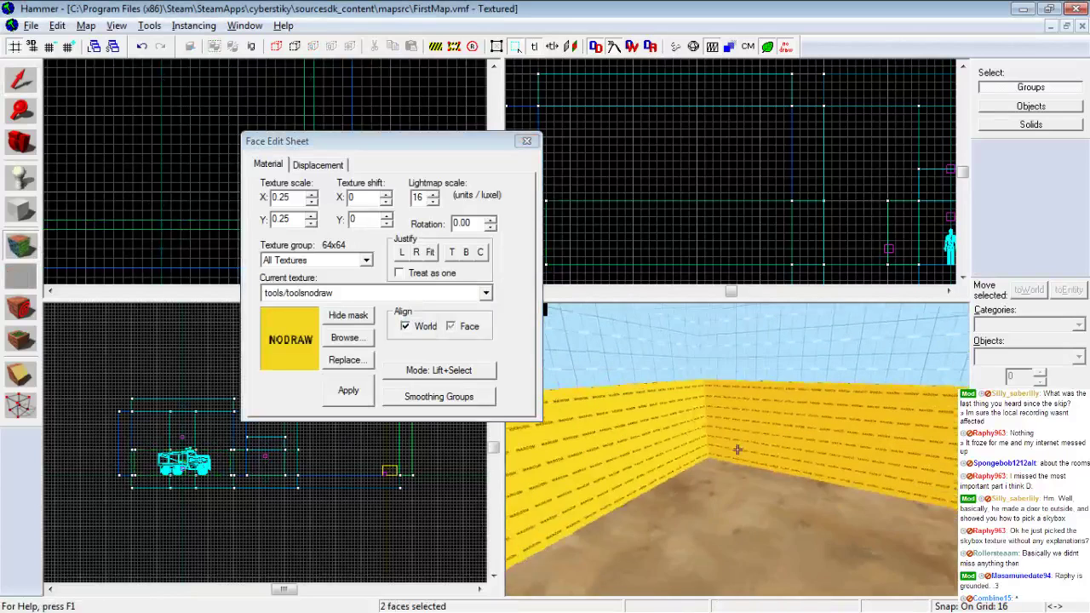
pyautogui.press('z')
pyautogui.keyDown('ctrl'); pyautogui.click(739, 447); pyautogui.keyUp('ctrl')
pyautogui.click(344, 338)
pyautogui.write('stone')
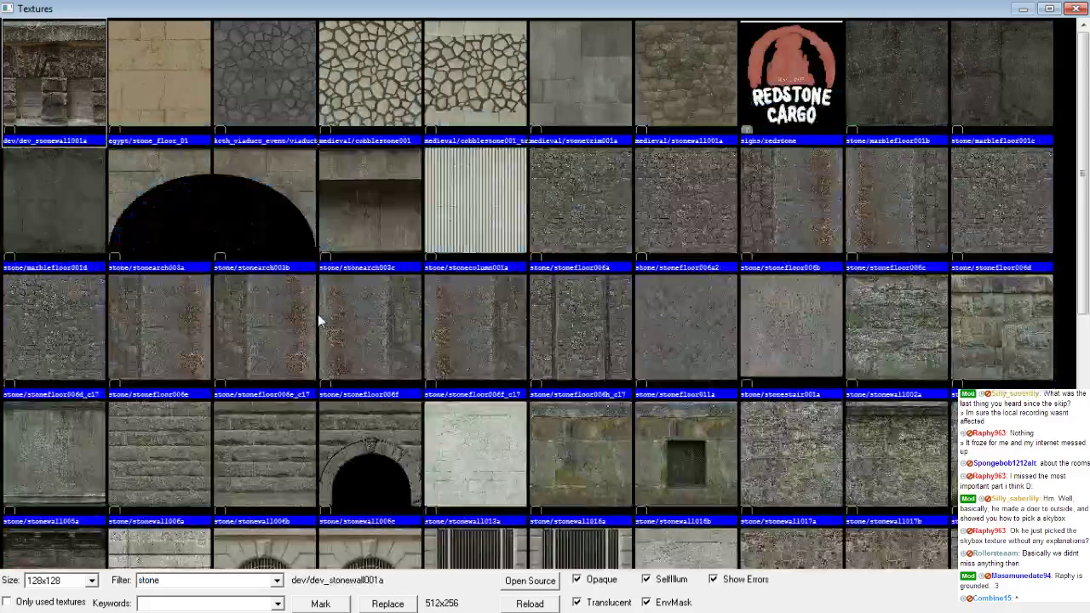
pyautogui.click(244, 453)
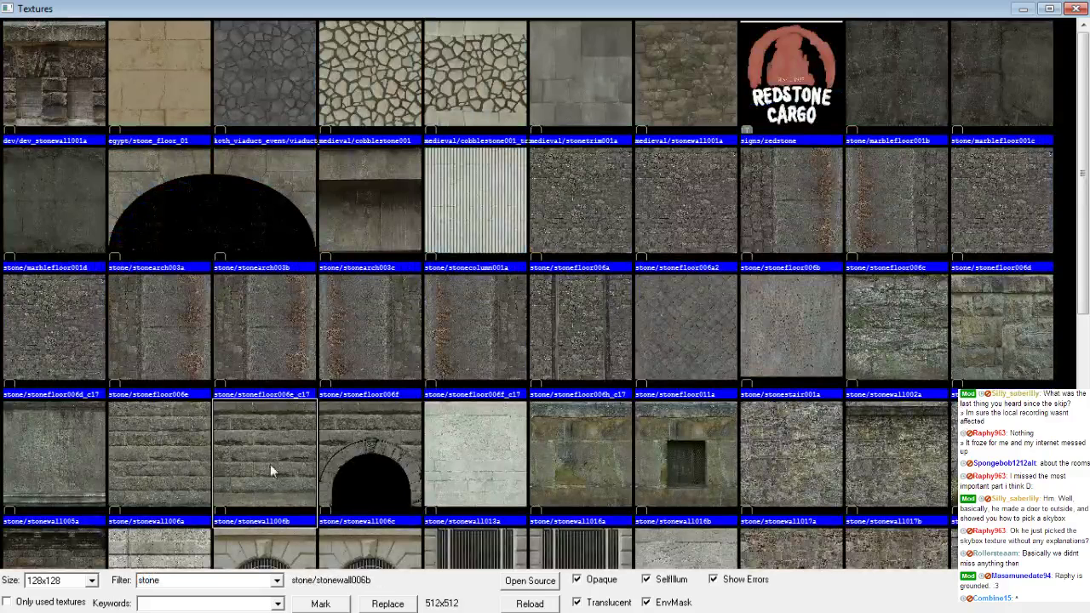
pyautogui.doubleClick(266, 443)
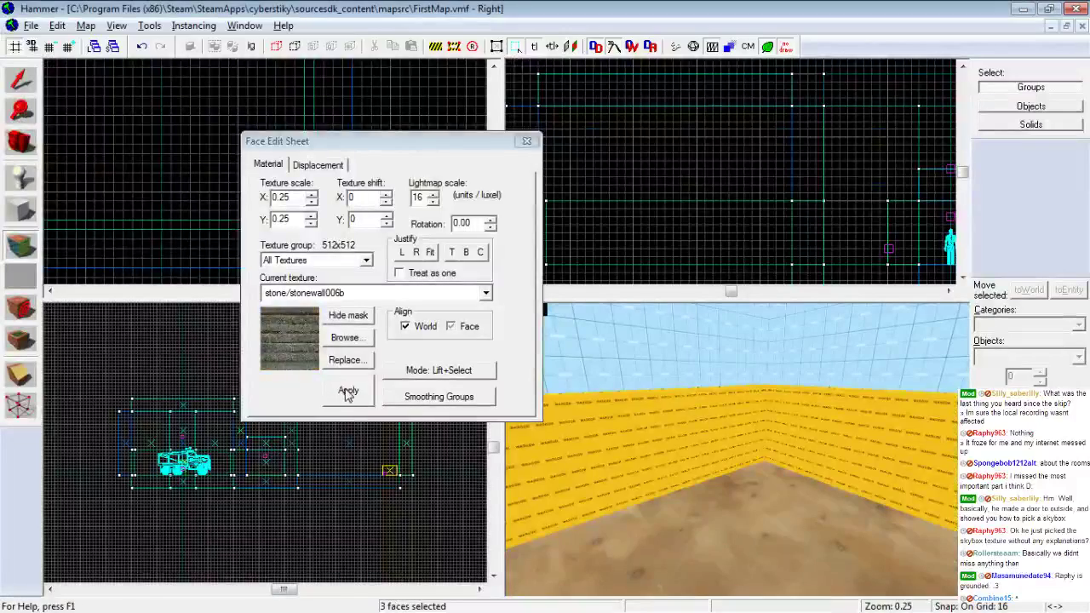
pyautogui.click(346, 392)
# Apply the recently used stone/stonewall006b texture to the top faces of the three low walls
pyautogui.press('z')
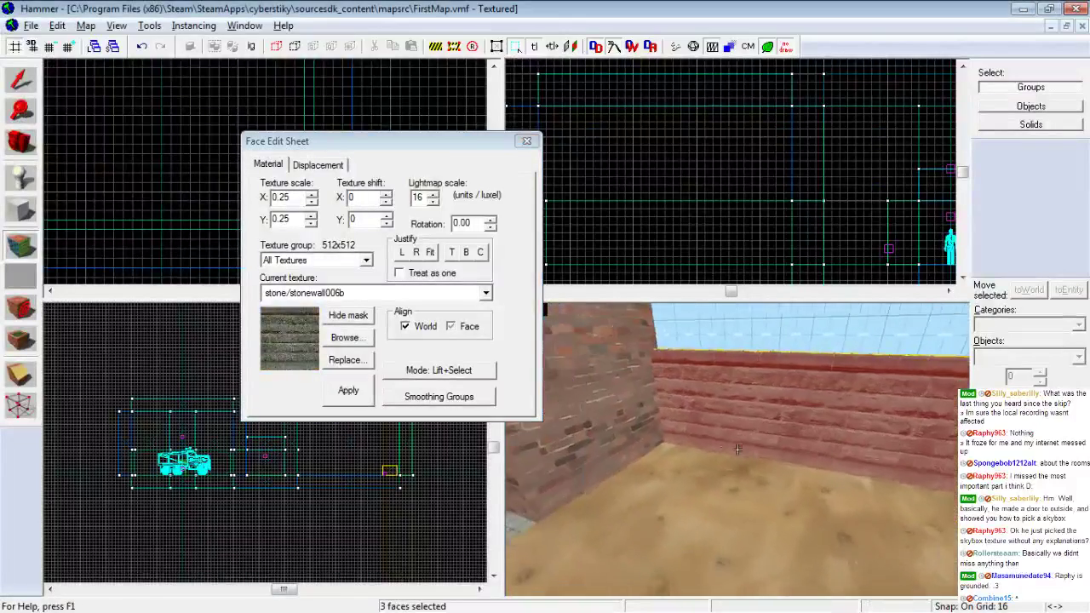
pyautogui.press('w')
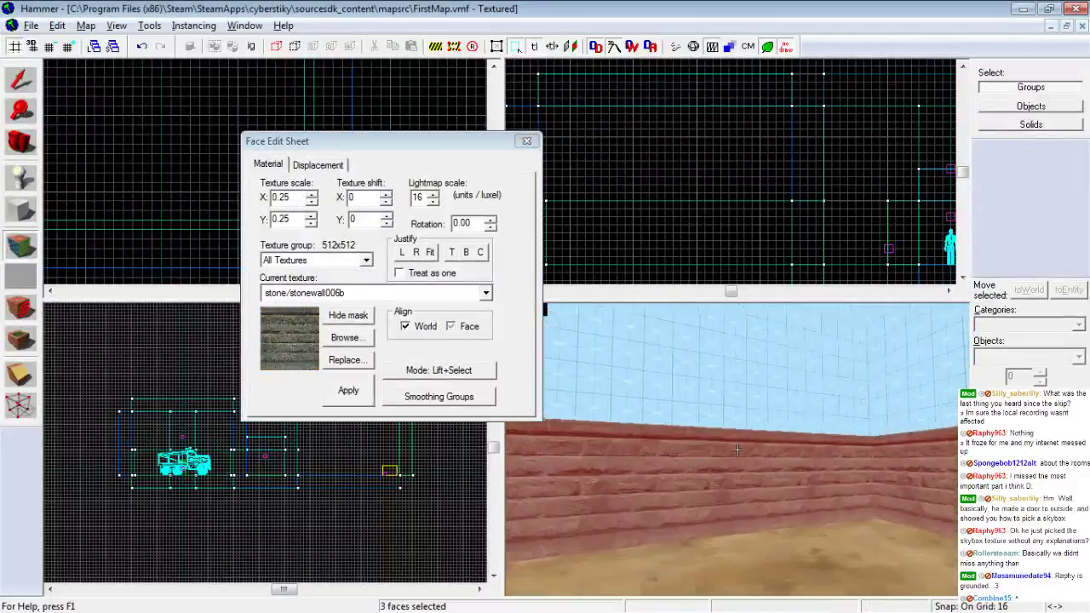
pyautogui.press('s')
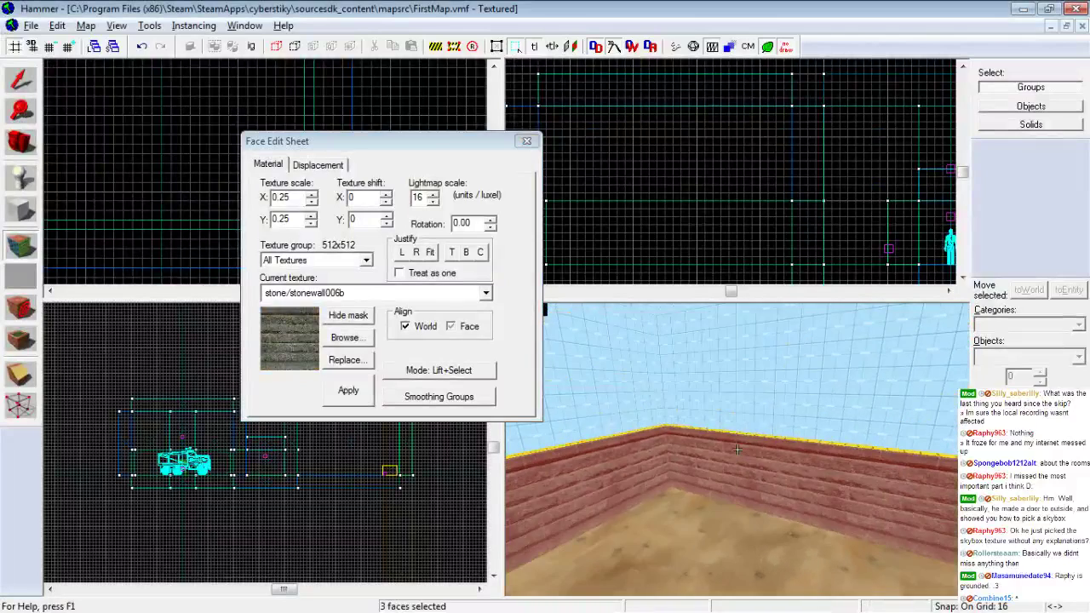
pyautogui.press('w')
pyautogui.moveTo(738, 449); pyautogui.dragTo(738, 449)
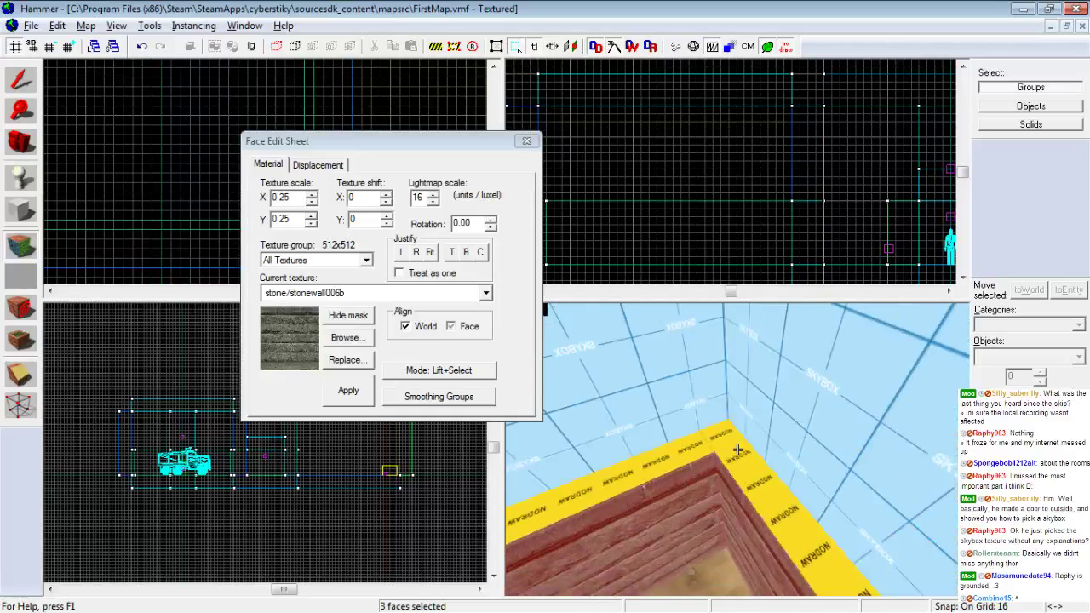
pyautogui.press('z')
pyautogui.click(737, 451)
pyautogui.keyDown('ctrl'); pyautogui.click(697, 450); pyautogui.keyUp('ctrl')
pyautogui.press('z')
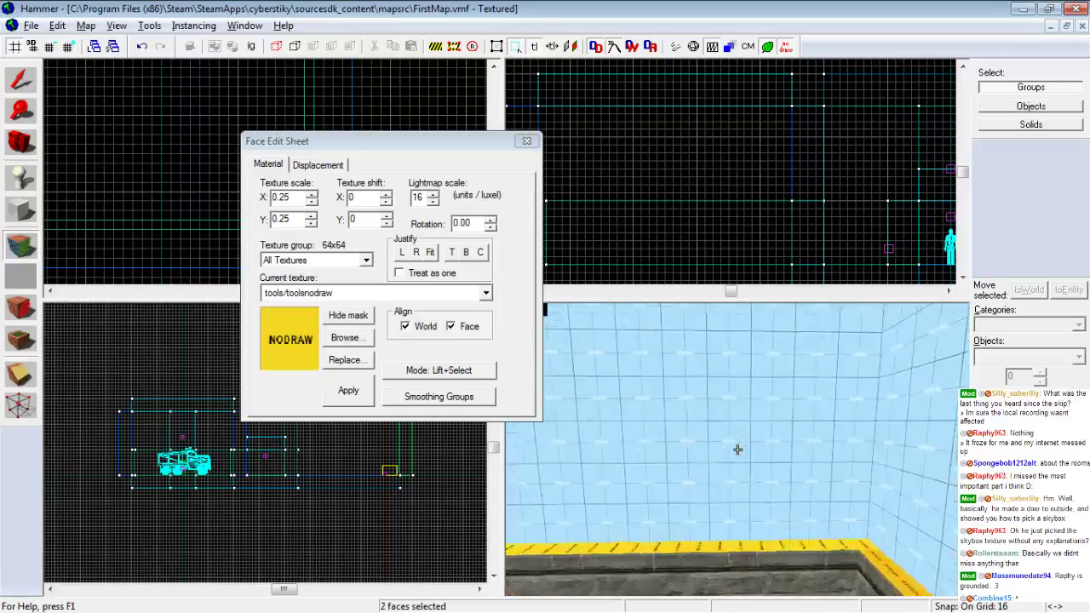
pyautogui.press('w')
pyautogui.press('z')
pyautogui.keyDown('ctrl'); pyautogui.click(751, 462); pyautogui.keyUp('ctrl')
pyautogui.click(489, 293)
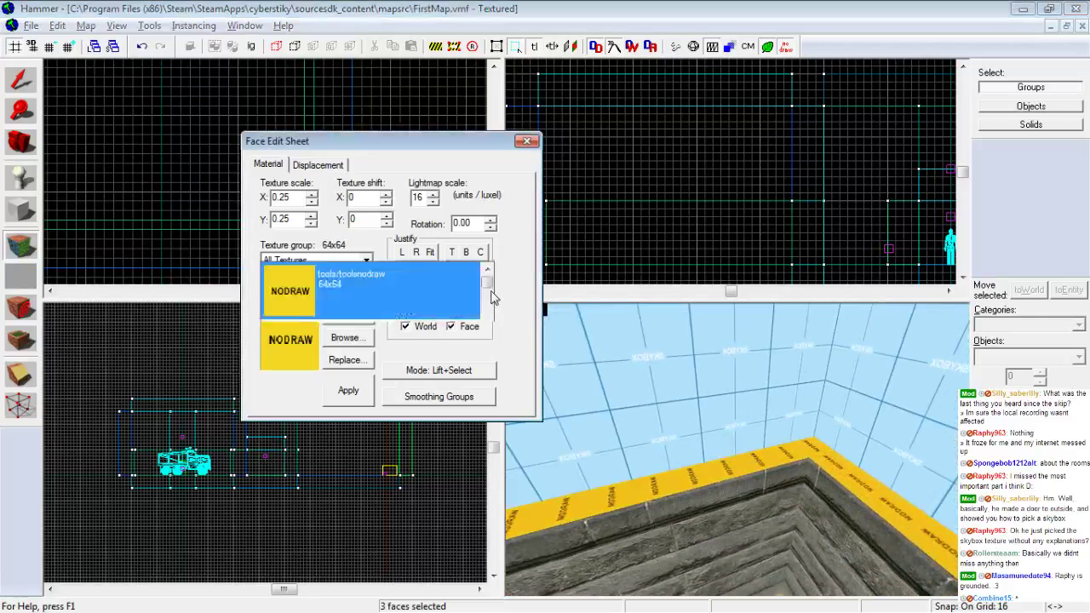
pyautogui.click(443, 132)
pyautogui.click(362, 392)
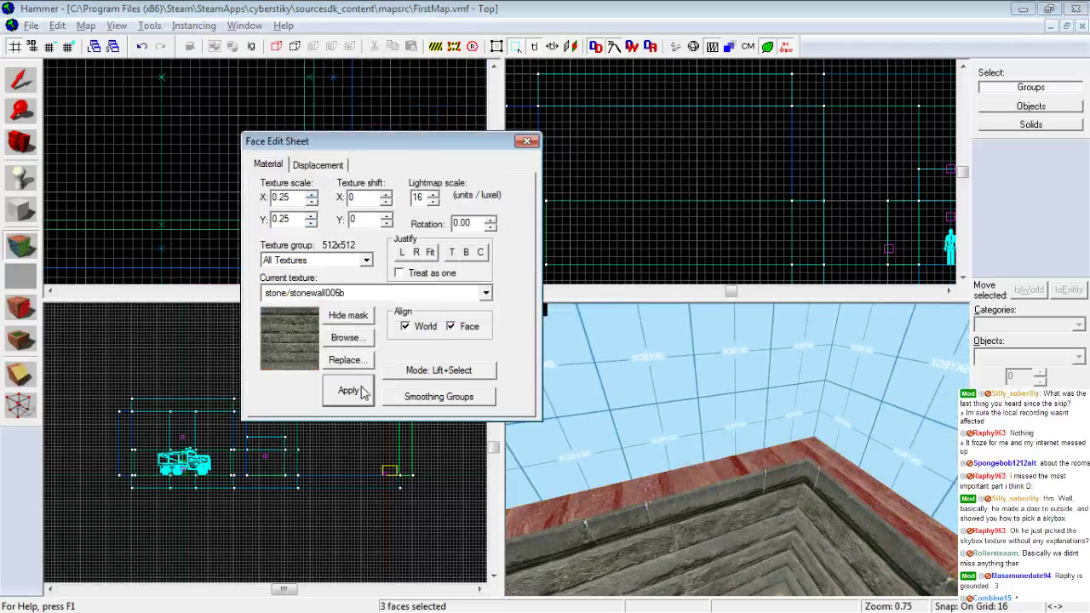
pyautogui.press('z')
pyautogui.moveTo(737, 449); pyautogui.dragTo(737, 449)
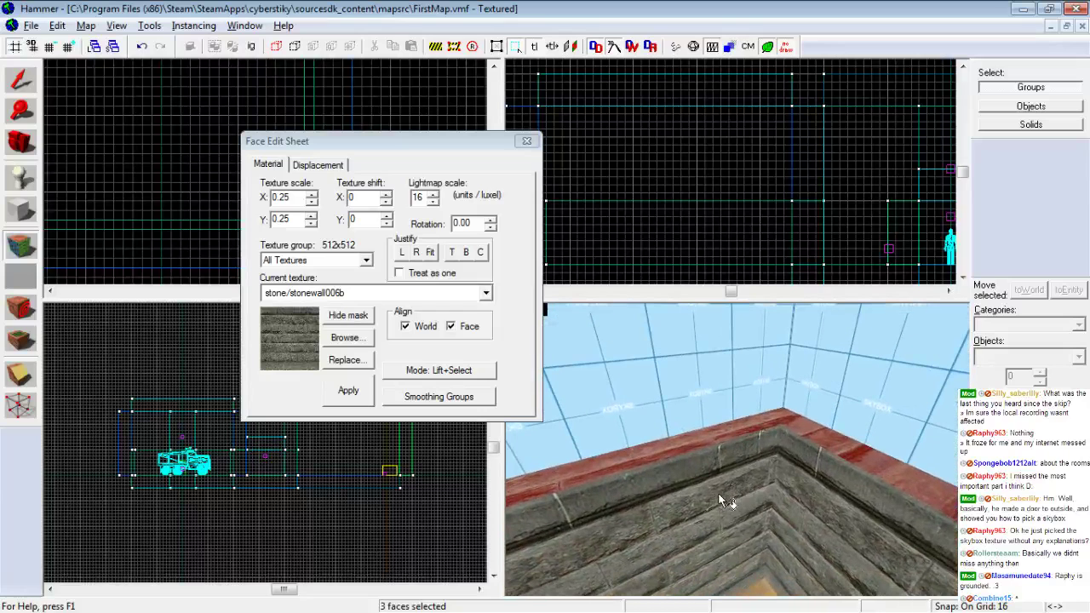
# Examine the stonewall006b texture on the top and inner faces of the low walls where they meet at the corners
pyautogui.click(792, 489)
pyautogui.press('z')
pyautogui.press('w')
pyautogui.press('z')
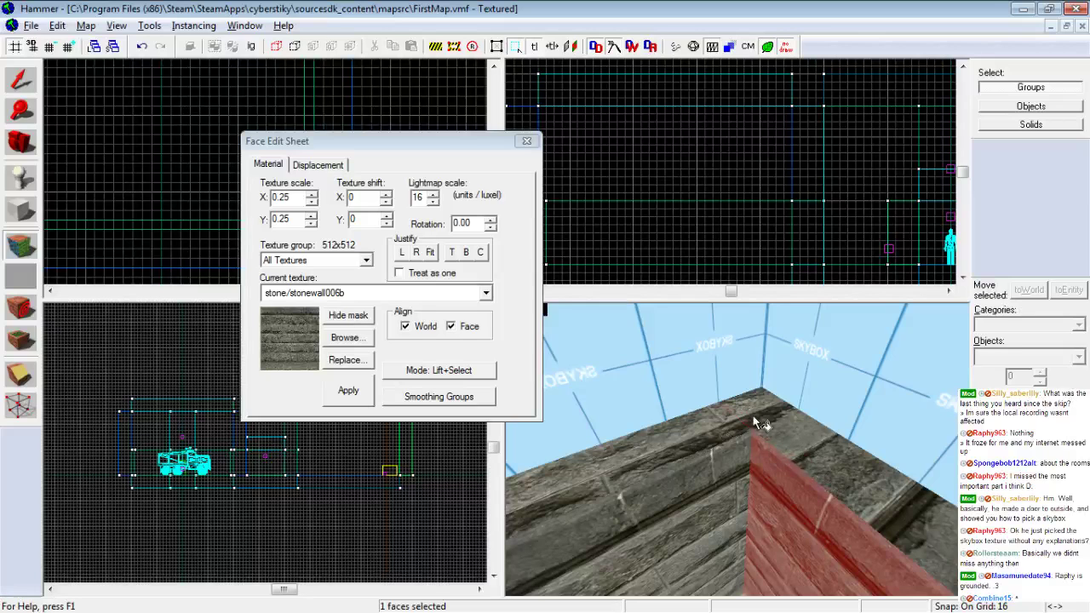
pyautogui.press('z')
pyautogui.press('z')
pyautogui.press('s')
pyautogui.press('z')
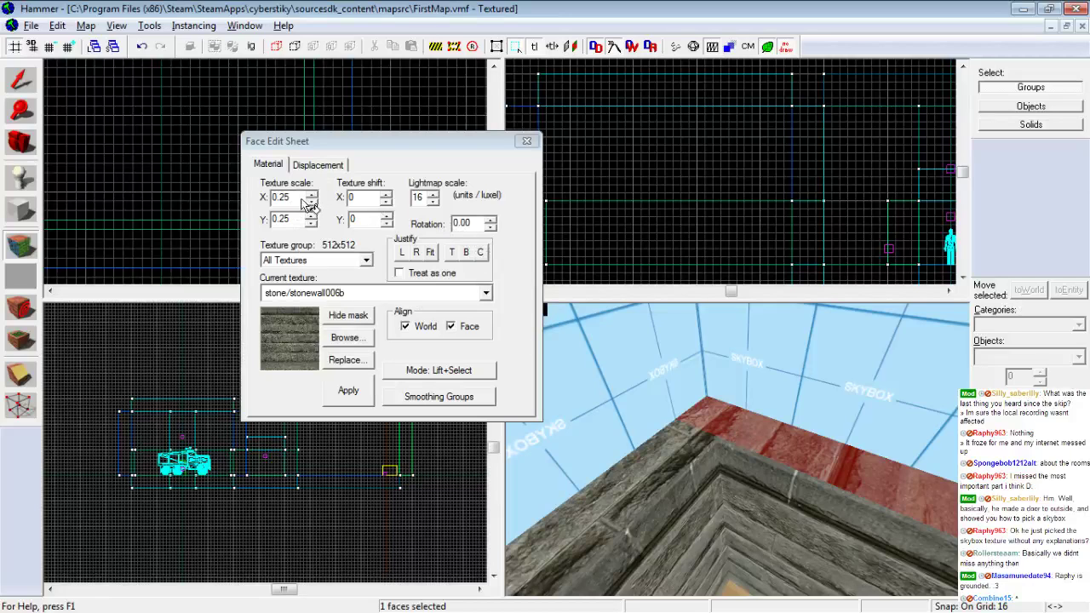
# Try larger X and Y texture scales on the inner face of the low stone wall, and restore both to 0.25
pyautogui.press('z')
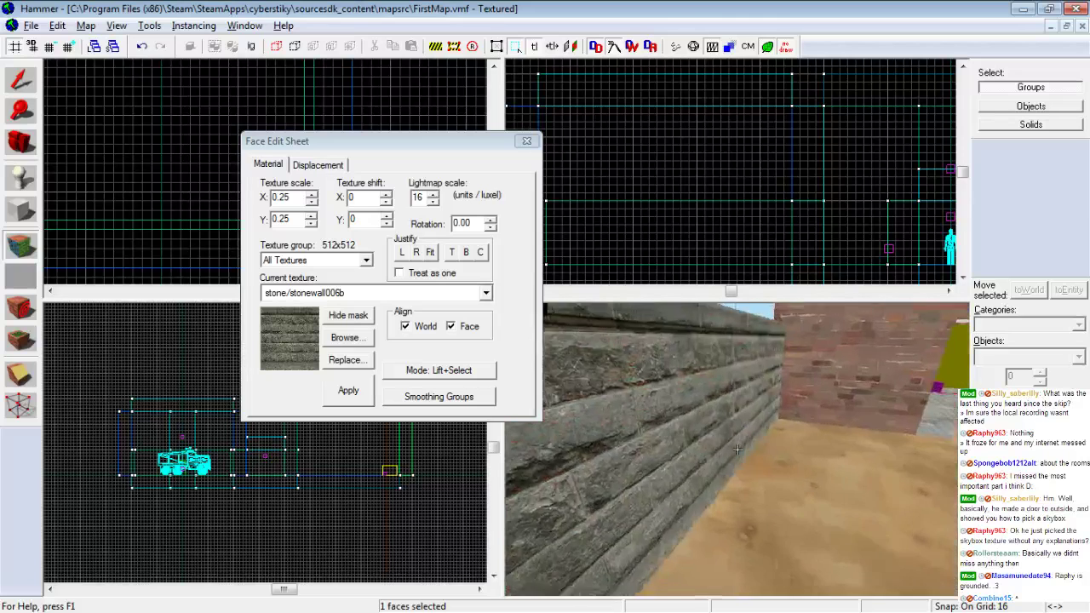
pyautogui.press('z')
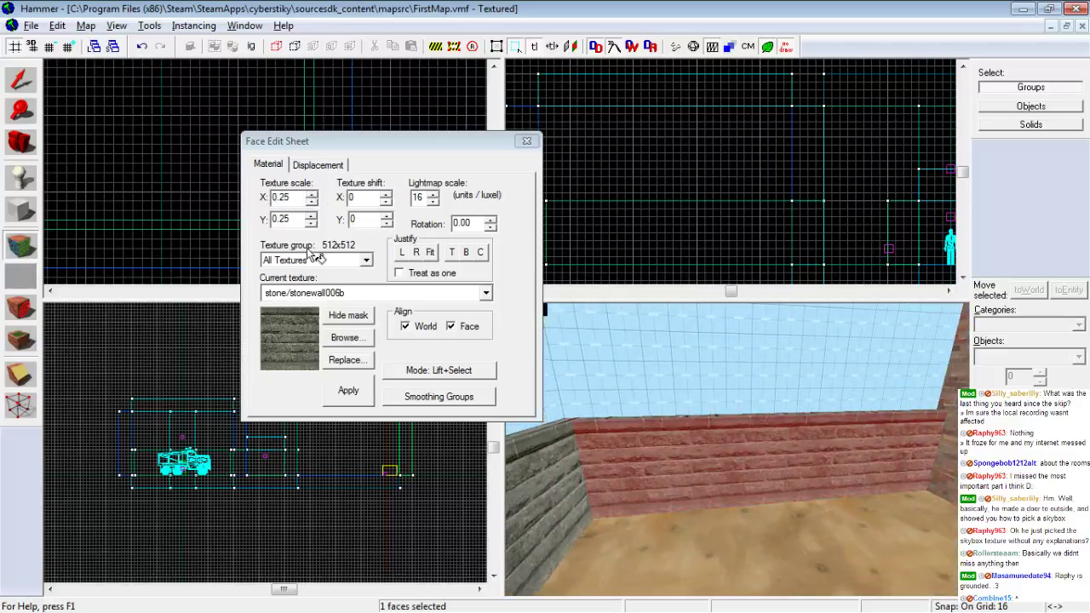
pyautogui.click(312, 195)
pyautogui.click(311, 195)
pyautogui.write('0.25')
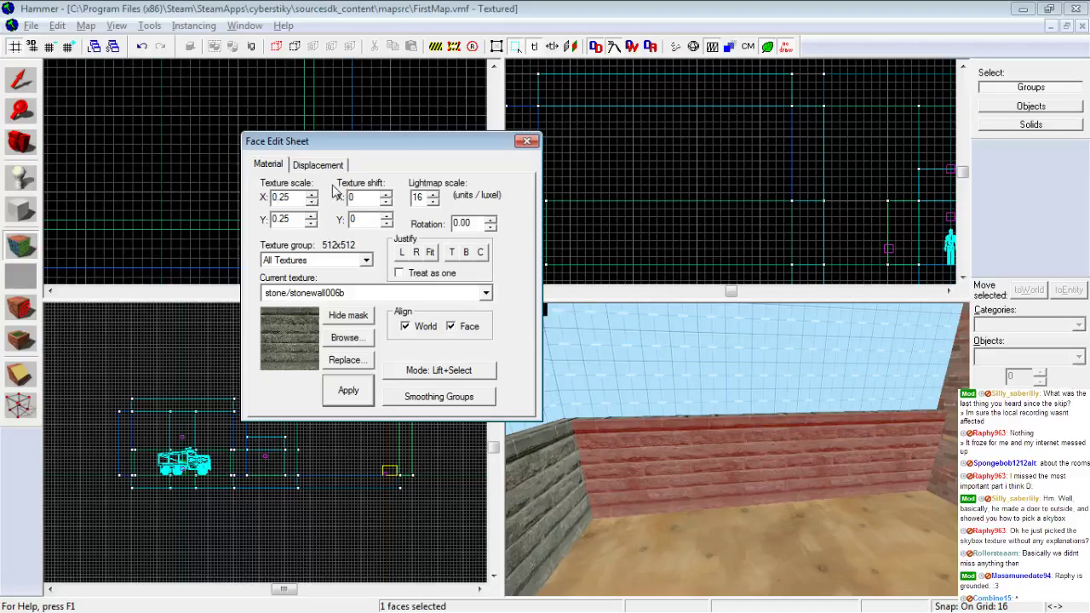
pyautogui.click(311, 216)
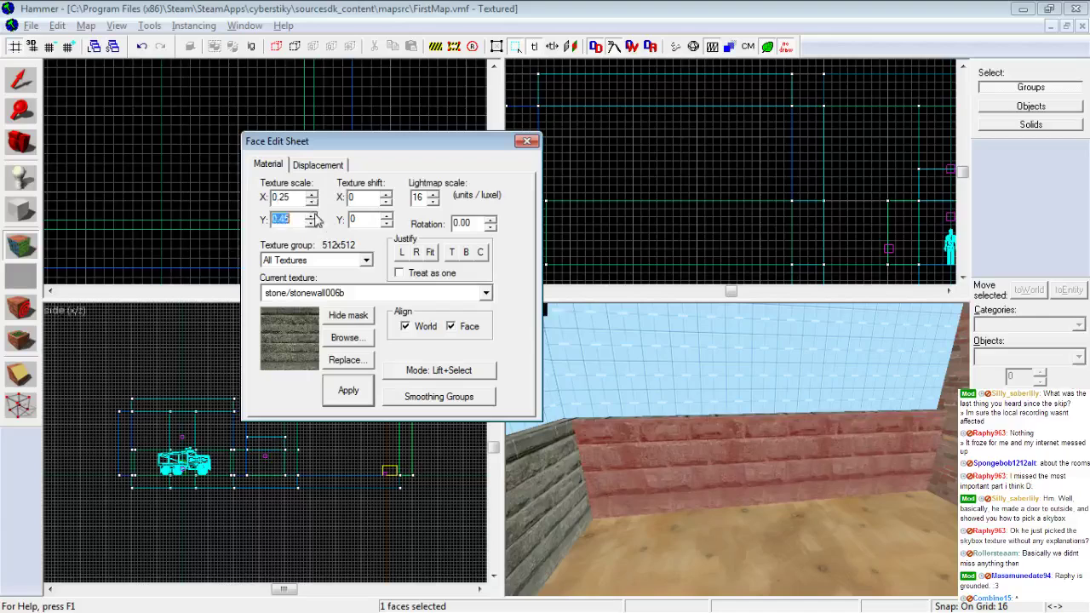
pyautogui.click(314, 215)
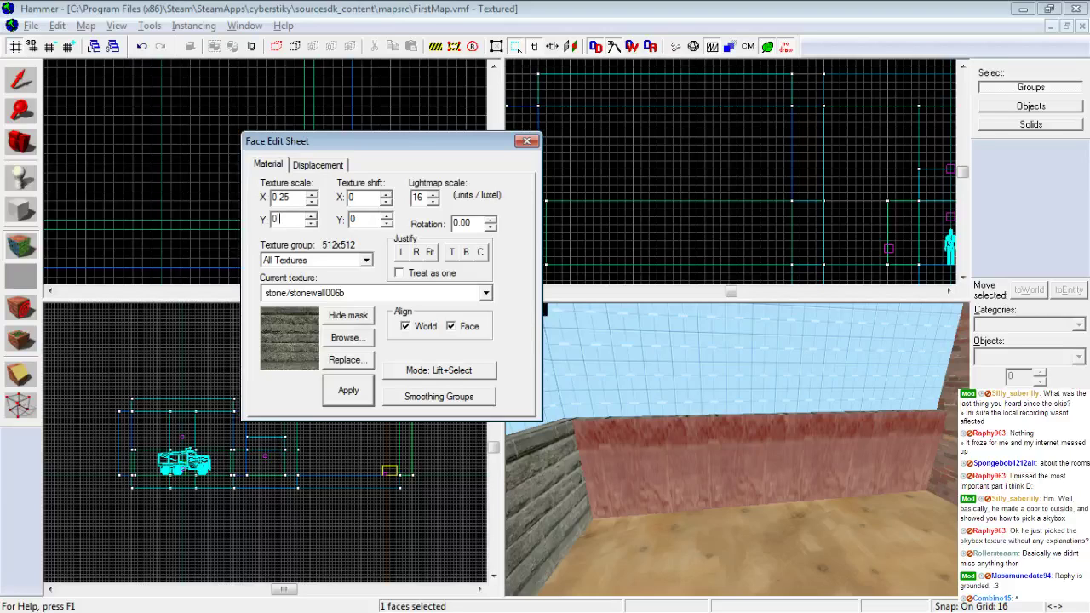
pyautogui.press('Return')
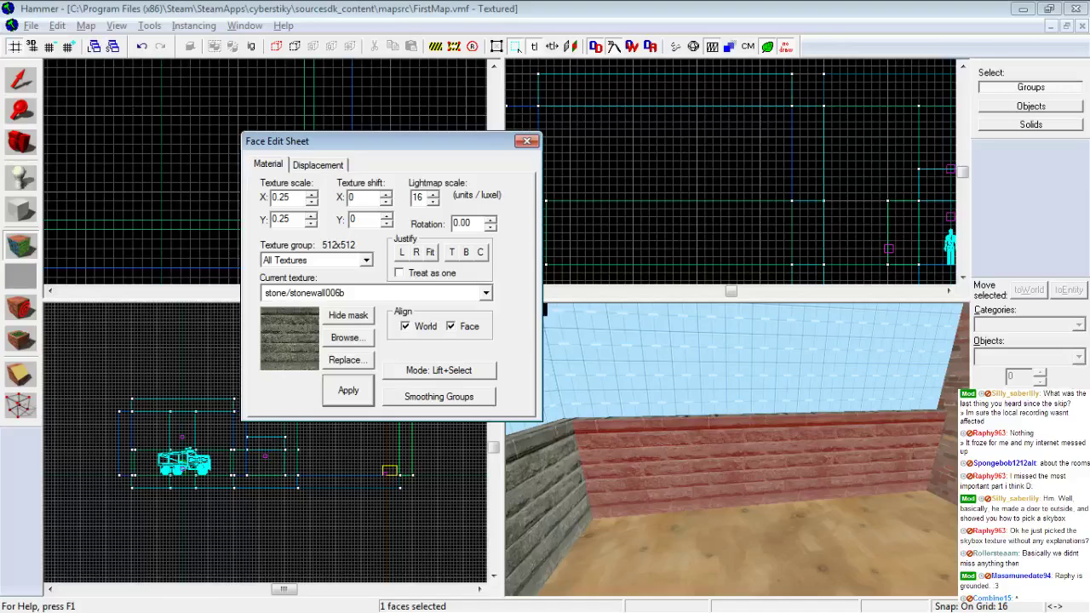
# Try shifting the wall face's texture to X 320 and Y 340, and reset both shifts to 0
pyautogui.click(385, 194)
pyautogui.click(385, 195)
pyautogui.click(385, 195)
pyautogui.moveTo(385, 196); pyautogui.dragTo(385, 218)
pyautogui.click(385, 217)
pyautogui.click(358, 197)
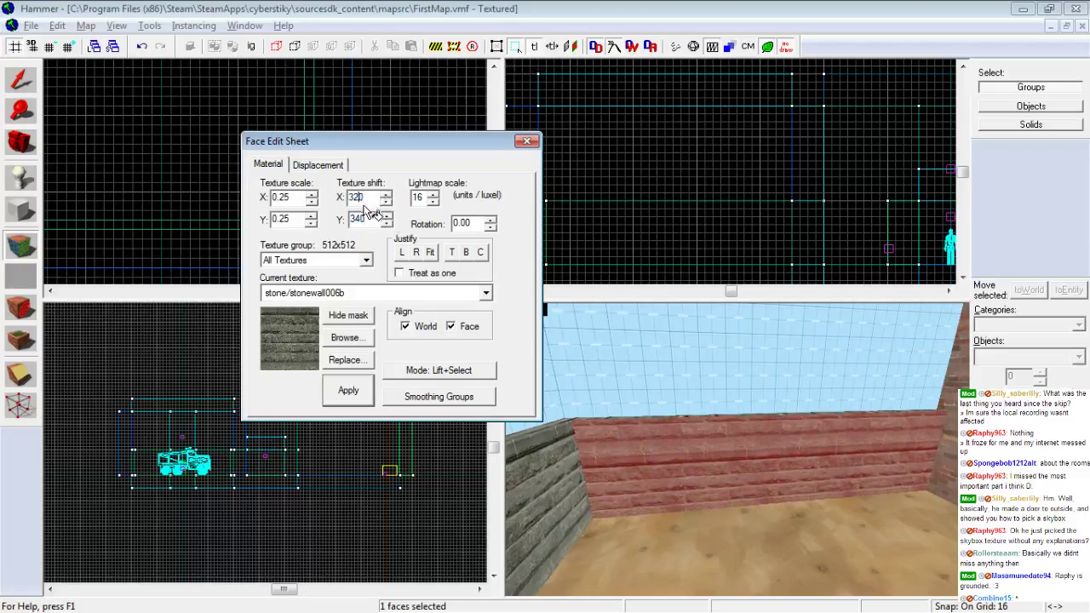
pyautogui.write('0')
pyautogui.moveTo(369, 197); pyautogui.dragTo(344, 220)
pyautogui.write('0')
pyautogui.click(357, 391)
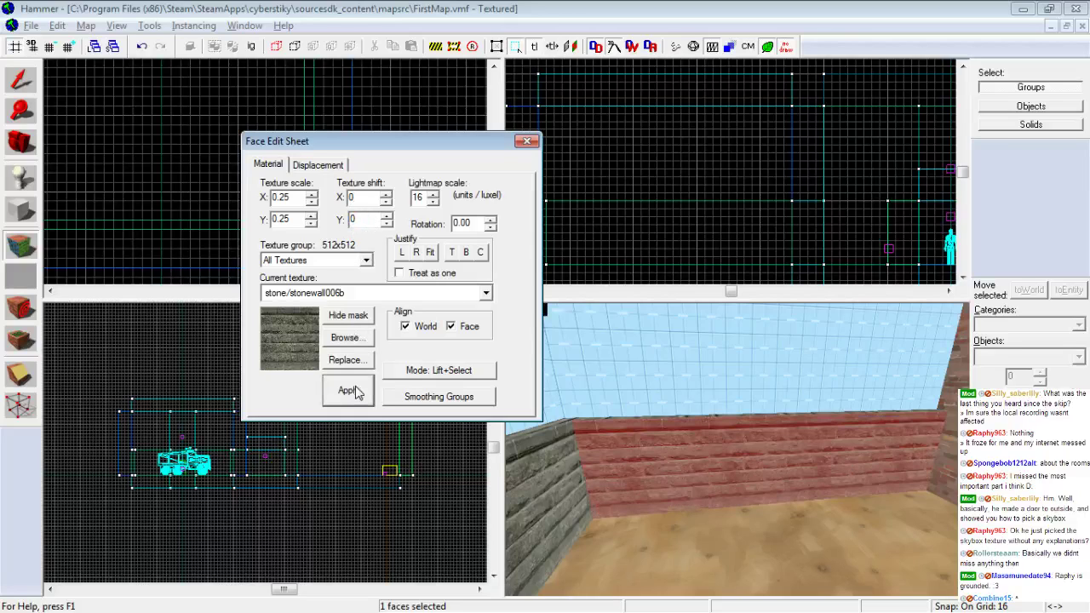
# Select the brick face above the doorway and look through the textures matching the filter "sign"
pyautogui.press('z')
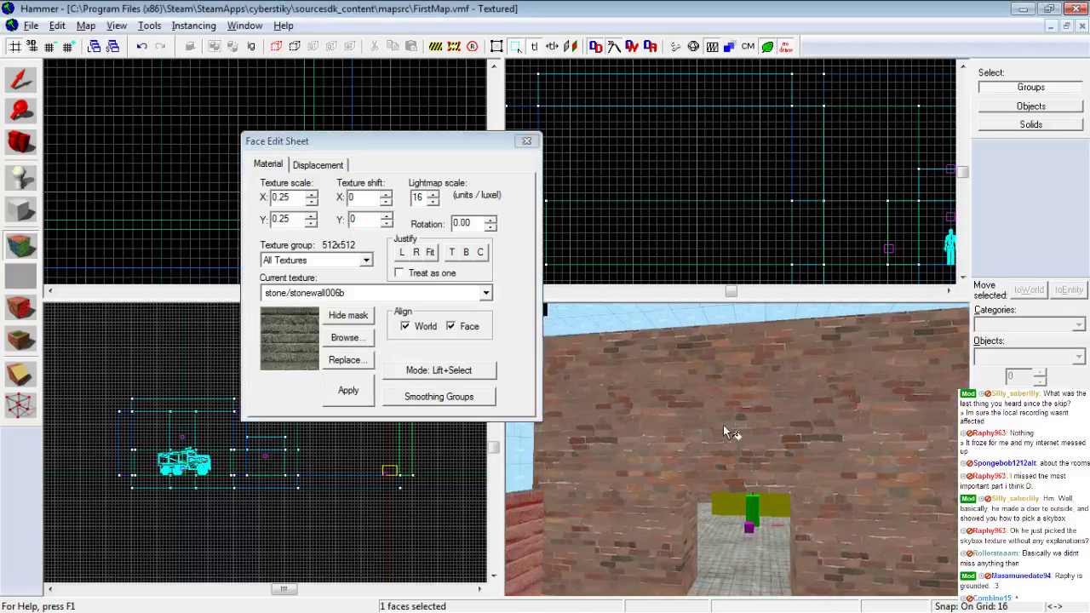
pyautogui.click(729, 425)
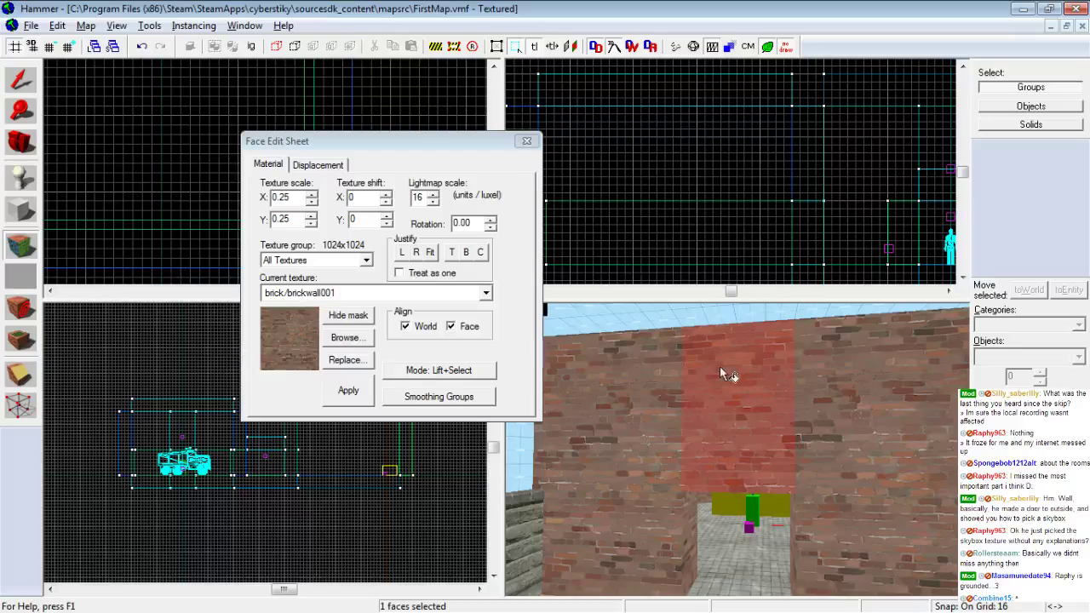
pyautogui.click(363, 340)
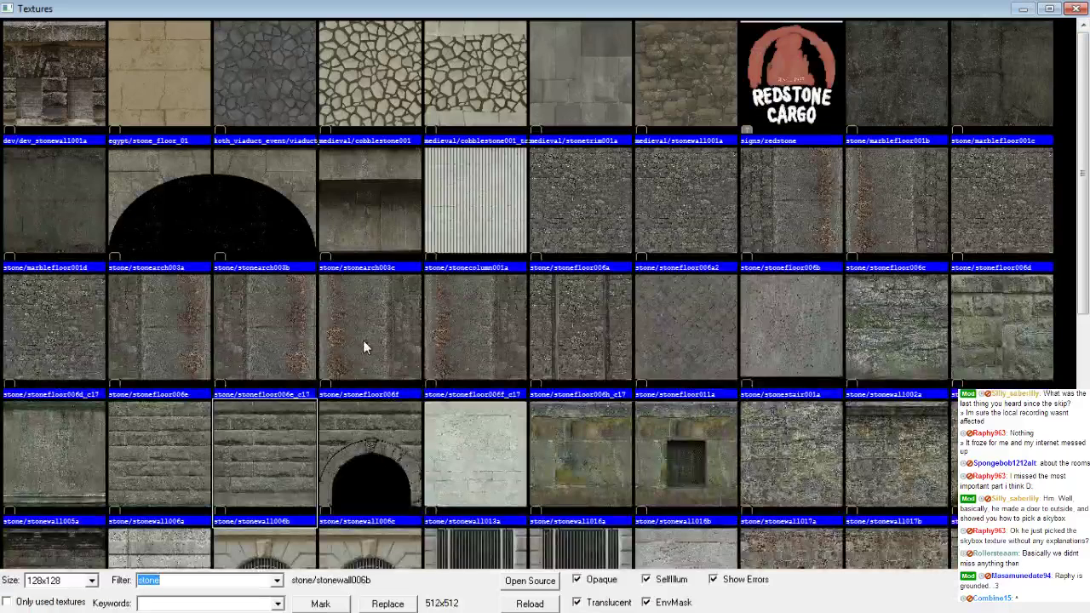
pyautogui.write('sign')
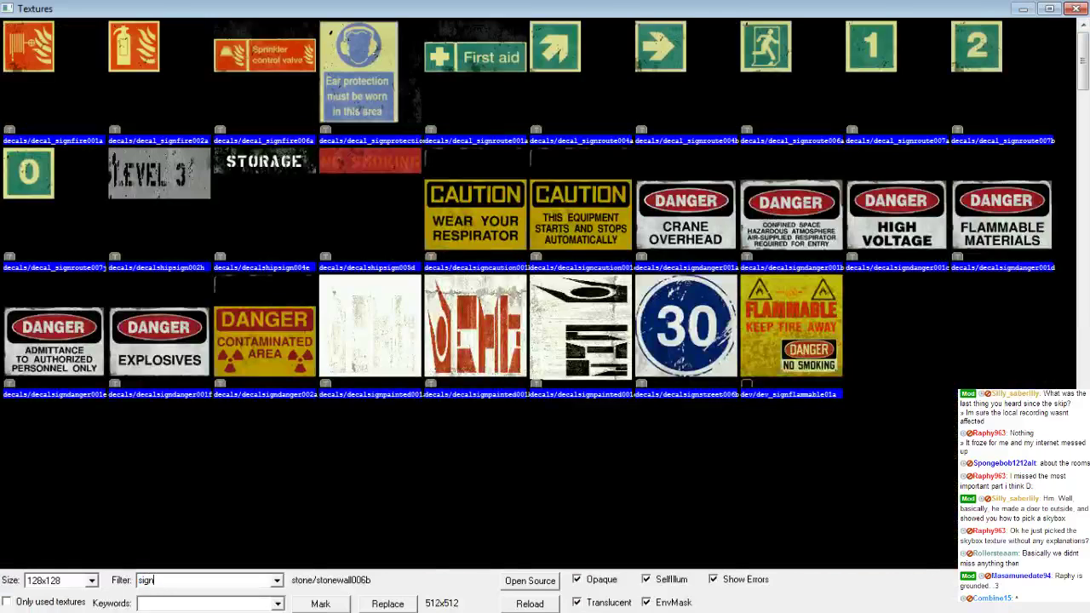
pyautogui.click(544, 414)
pyautogui.scroll(-5, 544, 414)
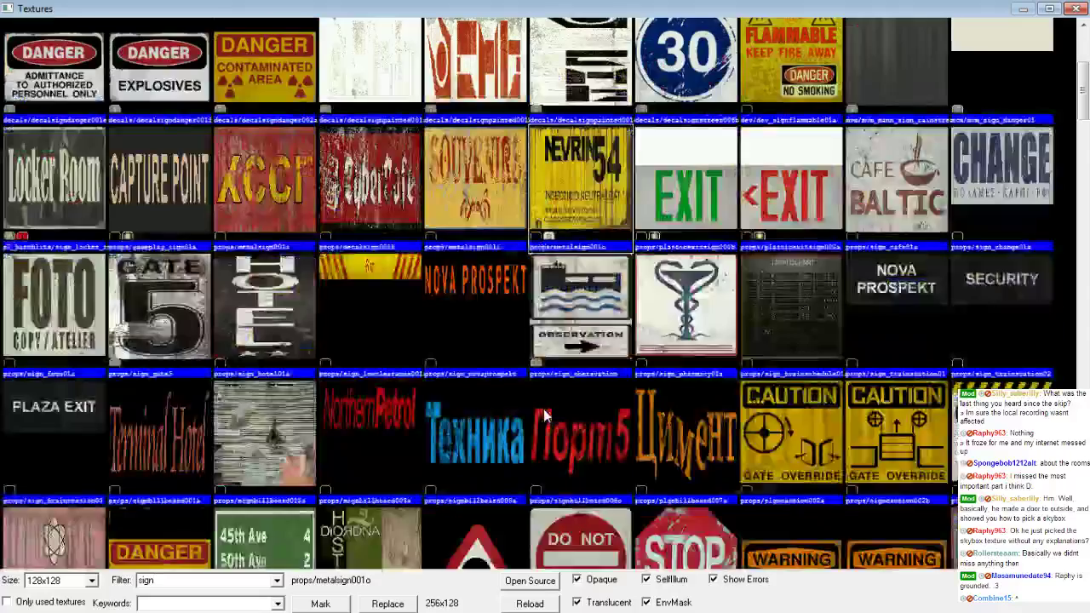
pyautogui.scroll(-2, 543, 408)
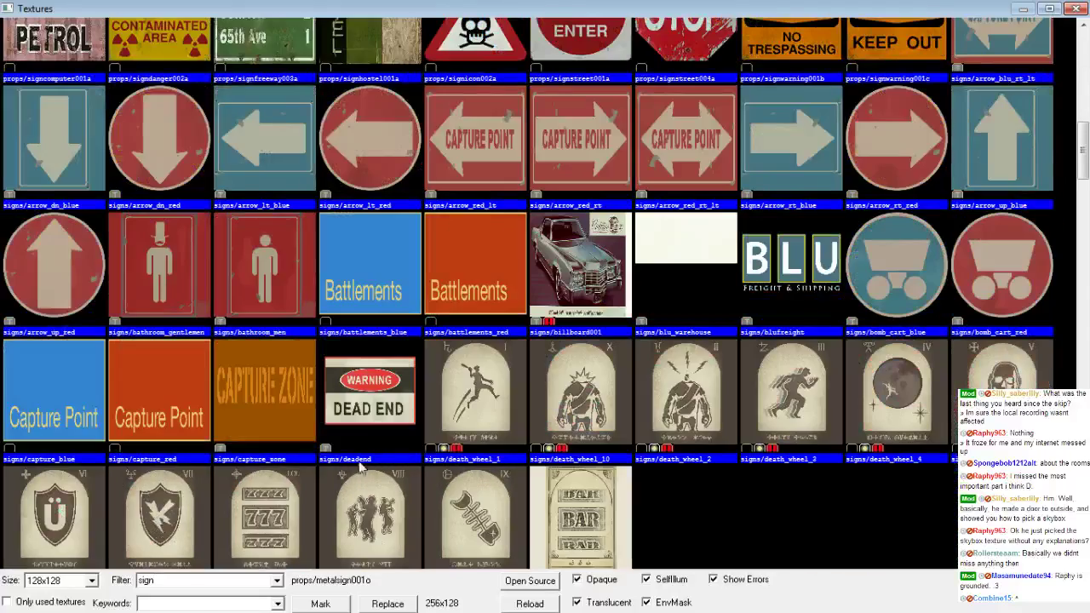
# Apply the metal/metalvent001a texture, found with the filter "vent", to the face above the doorway
pyautogui.moveTo(158, 580); pyautogui.dragTo(105, 581)
pyautogui.write('vent')
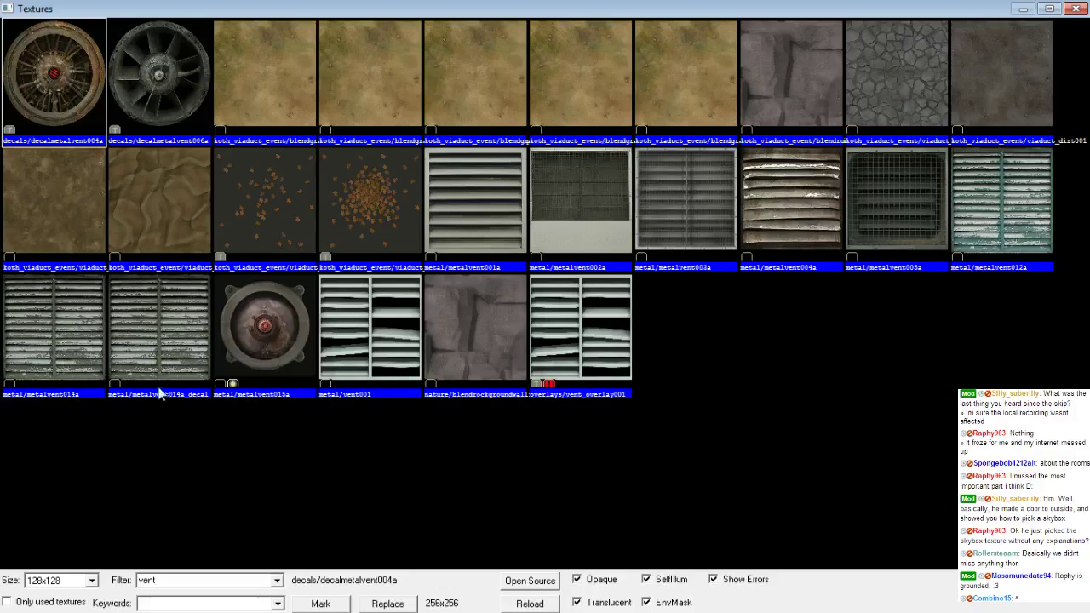
pyautogui.doubleClick(498, 210)
pyautogui.click(358, 395)
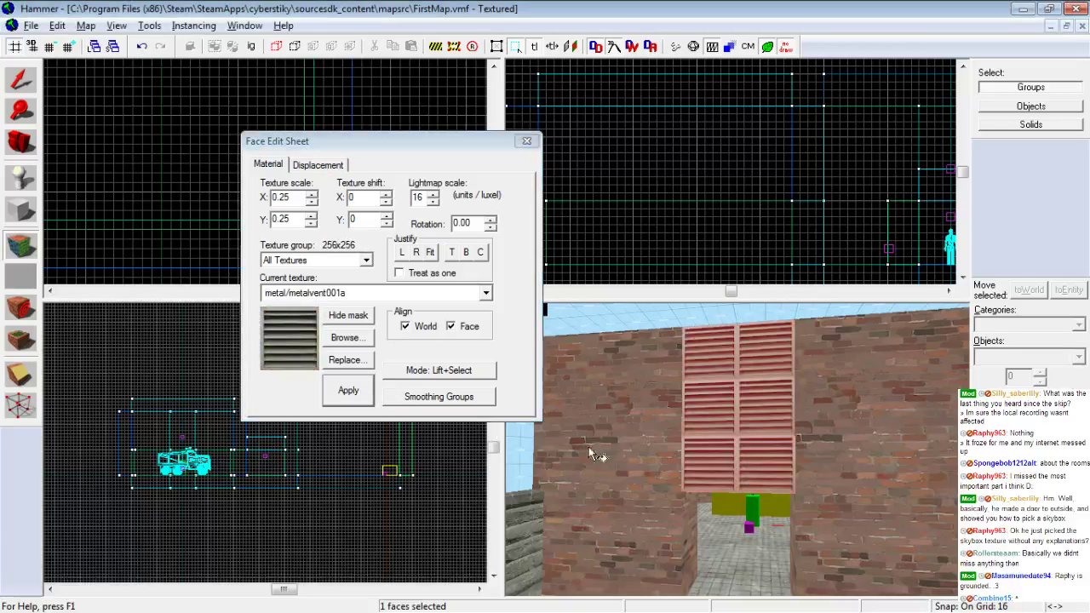
# Try scaling the vent texture to X 1.05 and Y 0.55 and shifting it to X 45
pyautogui.press('z')
pyautogui.press('w')
pyautogui.scroll(-6, 737, 450)
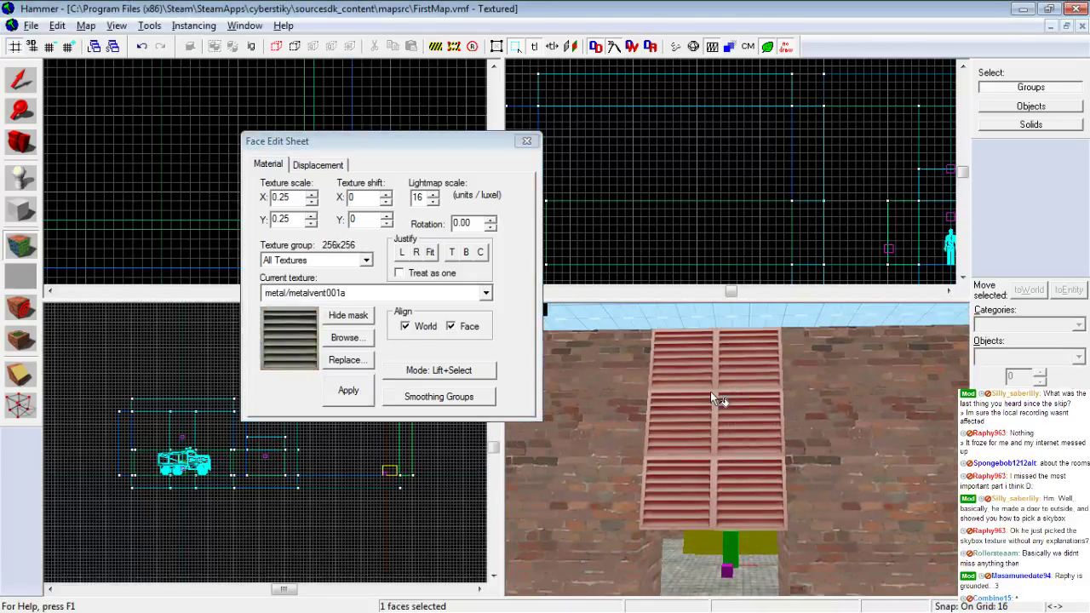
pyautogui.click(312, 215)
pyautogui.click(311, 215)
pyautogui.click(312, 216)
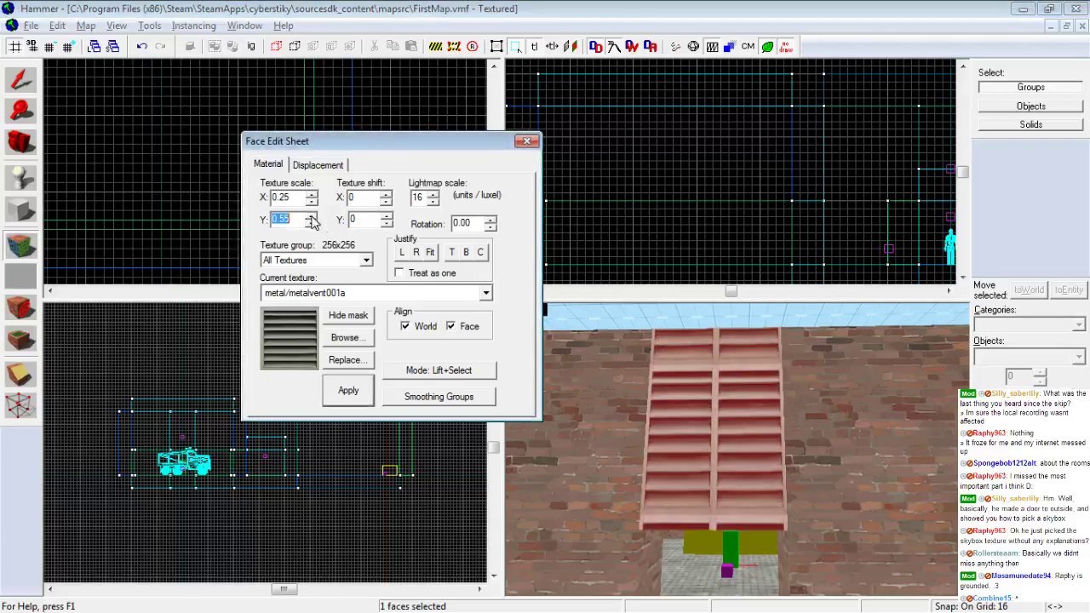
pyautogui.click(313, 195)
pyautogui.click(312, 195)
pyautogui.click(312, 195)
pyautogui.click(312, 195)
pyautogui.click(312, 195)
pyautogui.click(312, 194)
pyautogui.click(312, 195)
pyautogui.click(312, 194)
pyautogui.click(387, 194)
pyautogui.moveTo(387, 196); pyautogui.dragTo(388, 197)
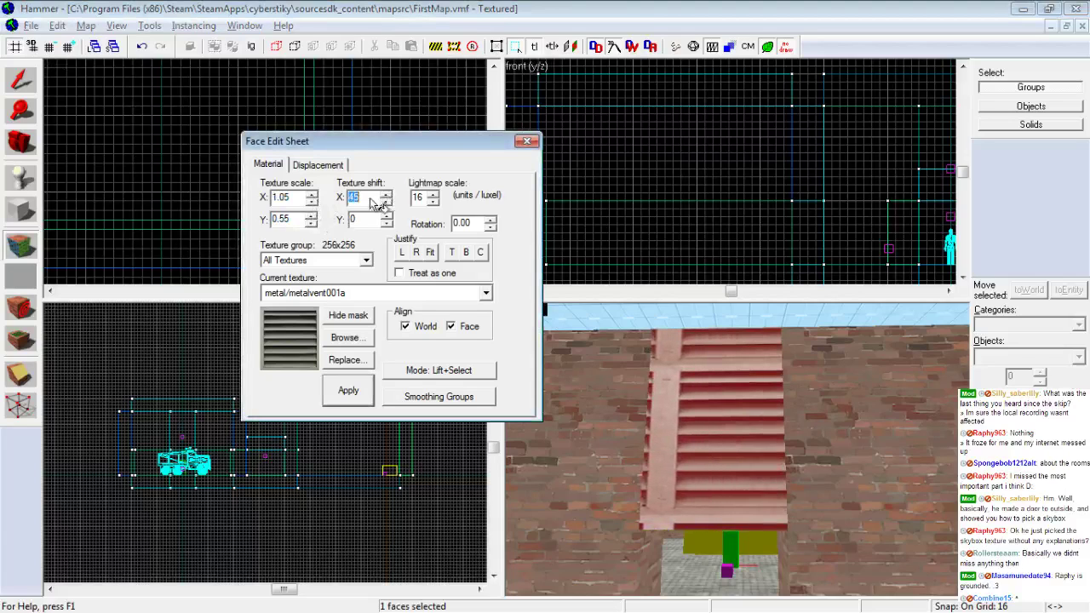
# Reset the vent texture's X and Y scale to 0.25 and its X shift to 0
pyautogui.moveTo(299, 197); pyautogui.dragTo(242, 204)
pyautogui.write('0.25')
pyautogui.moveTo(295, 220); pyautogui.dragTo(270, 224)
pyautogui.write('0.25')
pyautogui.doubleClick(368, 201)
pyautogui.write('0')
pyautogui.click(356, 396)
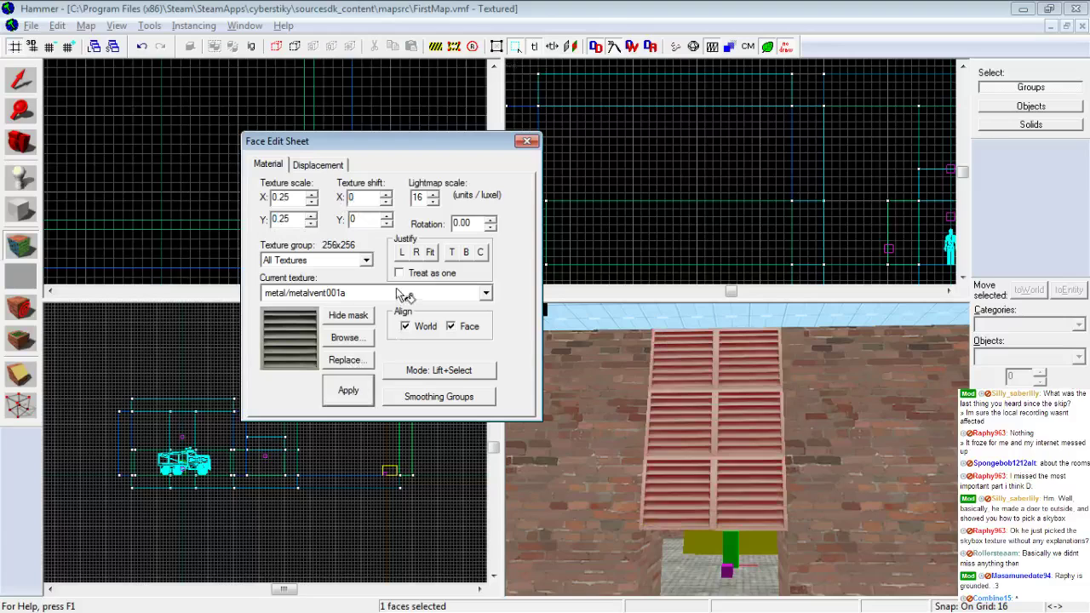
# Fit the vent texture to the face above the doorway and inspect it from several angles
pyautogui.click(430, 253)
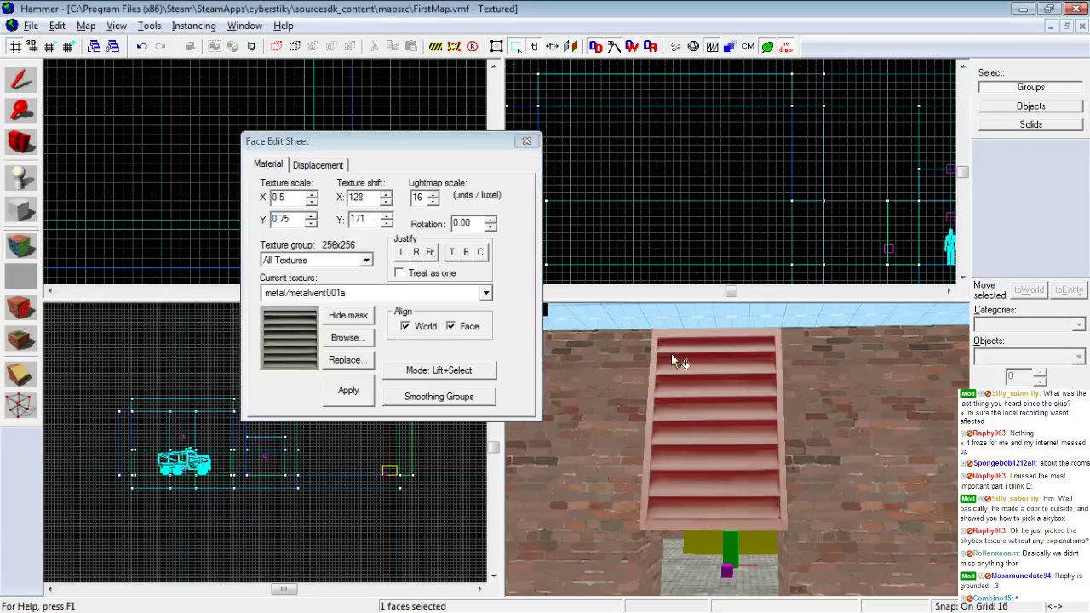
pyautogui.press('z')
pyautogui.press('a')
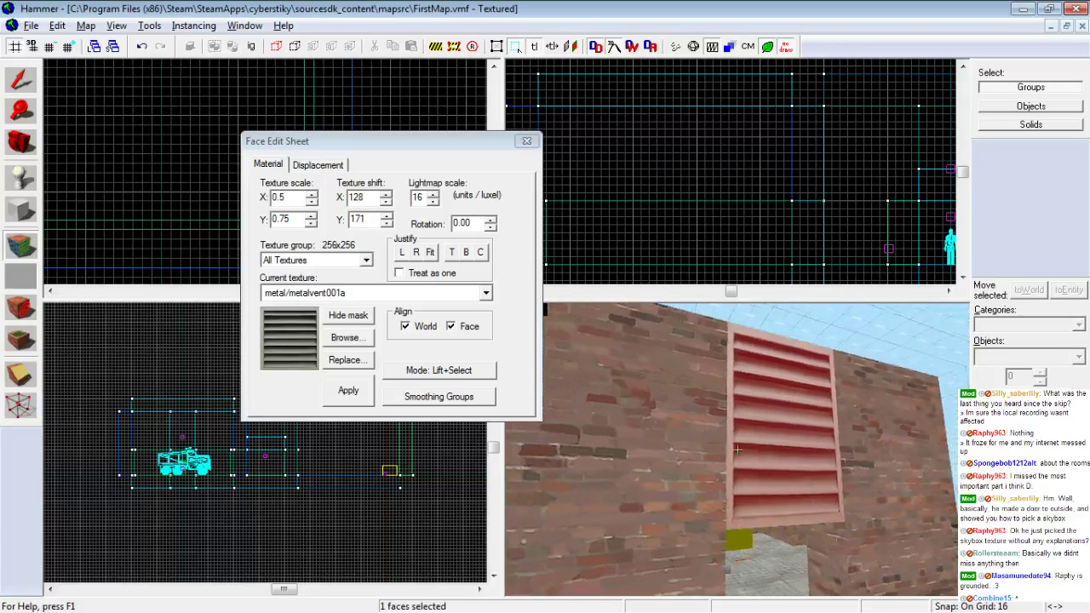
pyautogui.press('d')
pyautogui.press('z')
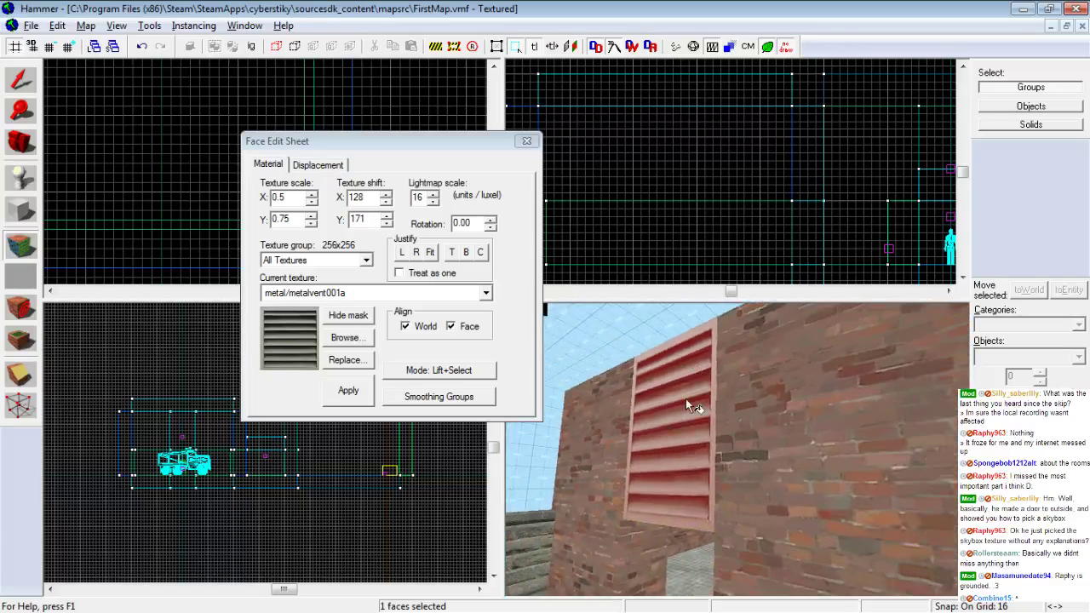
pyautogui.press('z')
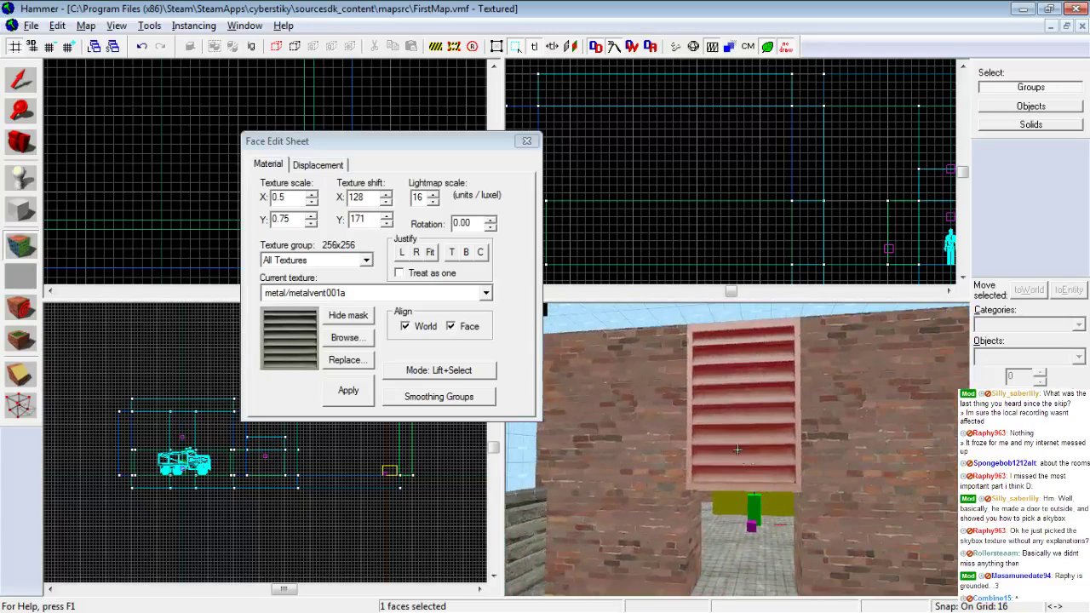
# Reapply brick/brickwall001 to the face above the doorway with X and Y scale 0.25 and both shifts 0
pyautogui.click(673, 431)
pyautogui.click(732, 407)
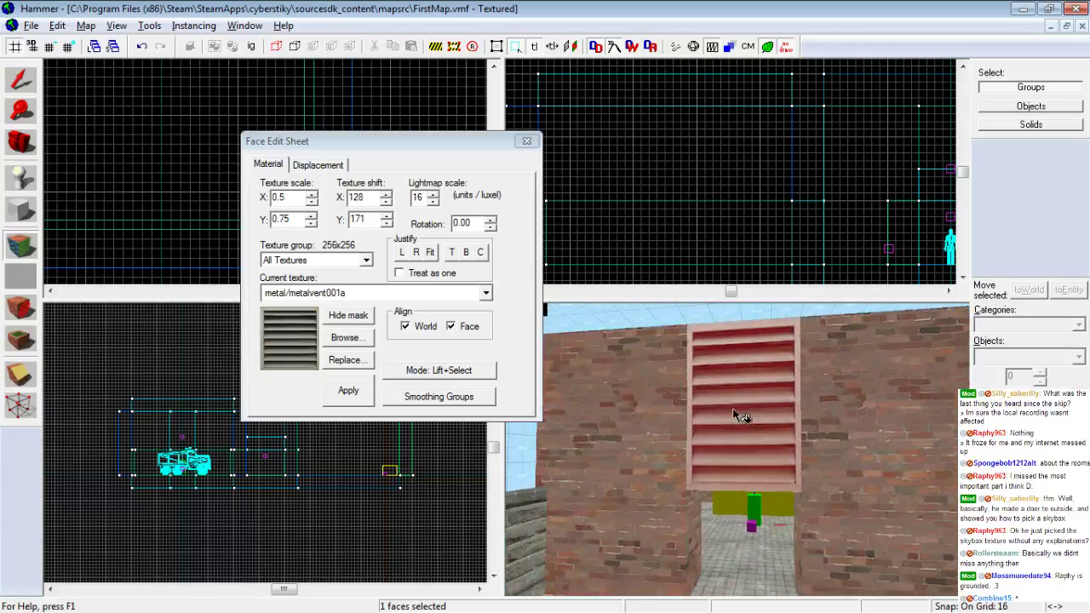
pyautogui.click(486, 292)
pyautogui.scroll(2, 399, 142)
pyautogui.click(365, 100)
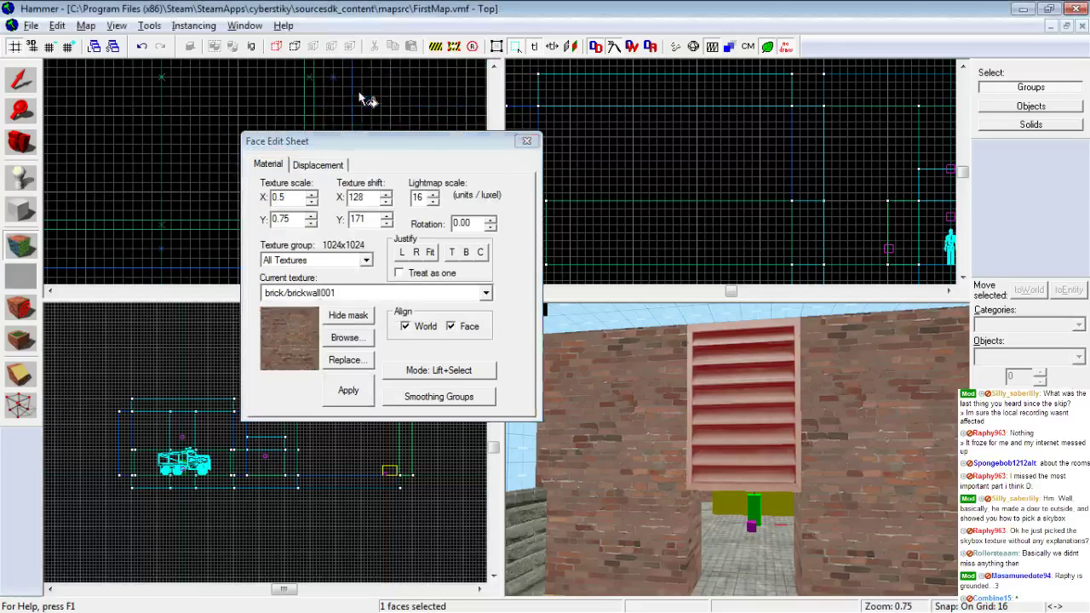
pyautogui.click(347, 390)
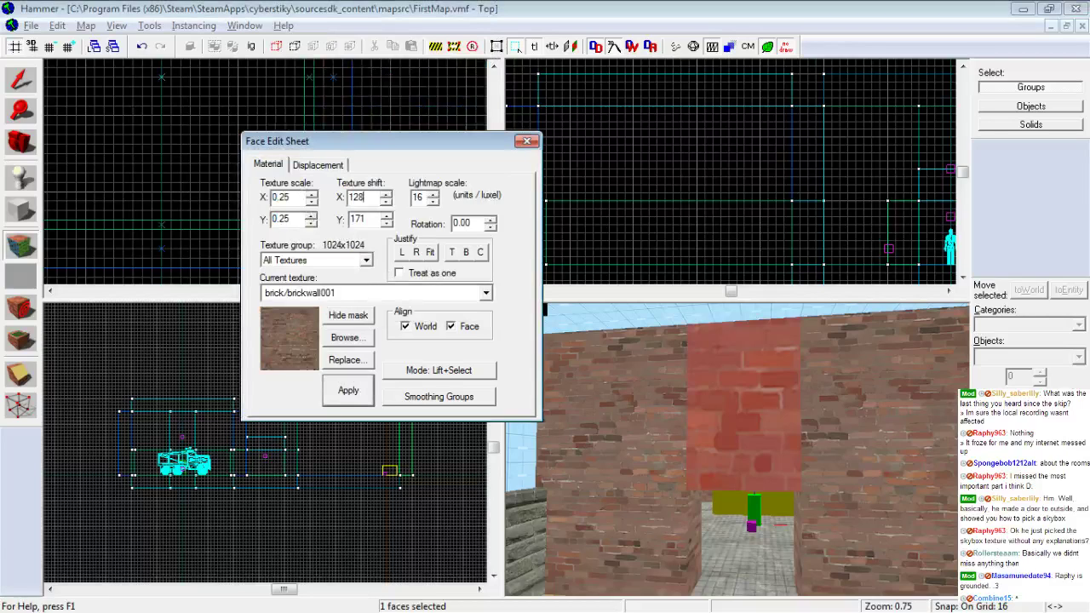
pyautogui.press('Tab')
pyautogui.write('0')
pyautogui.click(347, 390)
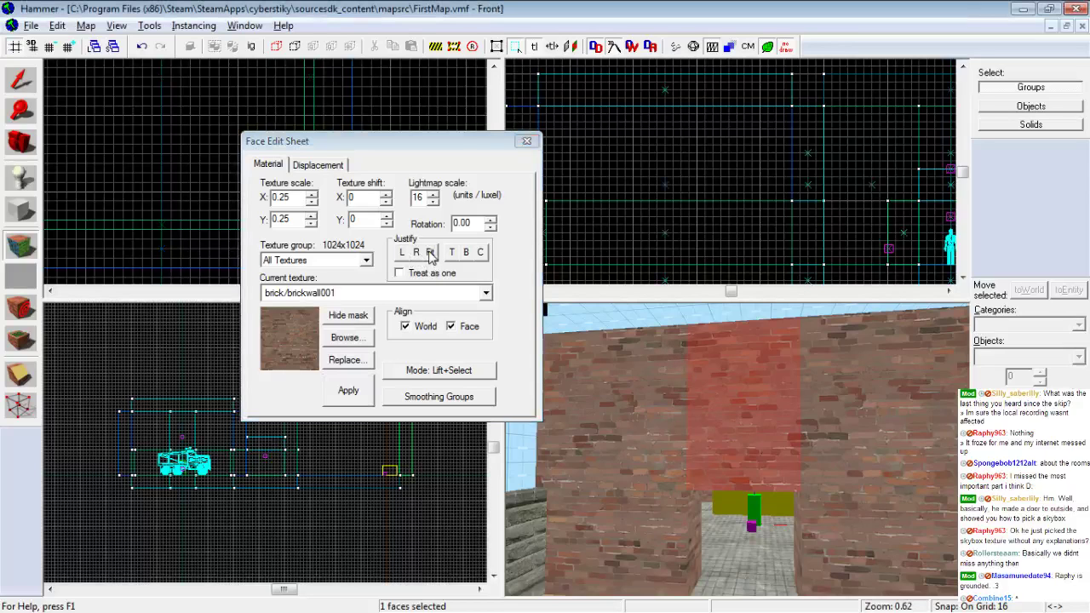
# Try rotating the stone texture on the low wall's inner face to 65 degrees, and reset the rotation to 0
pyautogui.click(527, 143)
pyautogui.press('z')
pyautogui.press('w')
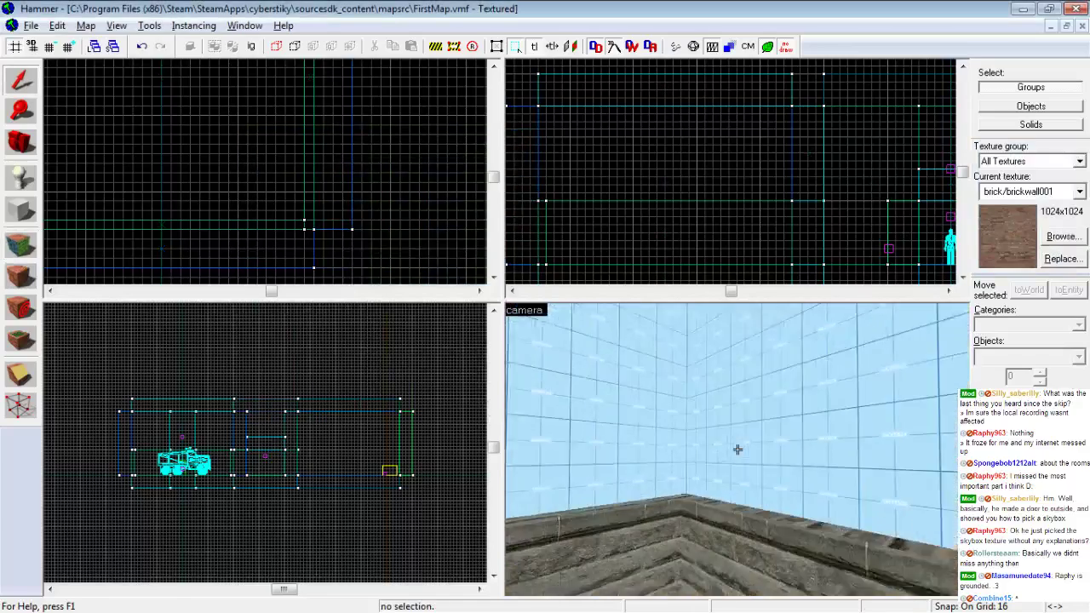
pyautogui.moveTo(737, 450); pyautogui.dragTo(737, 450)
pyautogui.hotkey('shift', 'a')
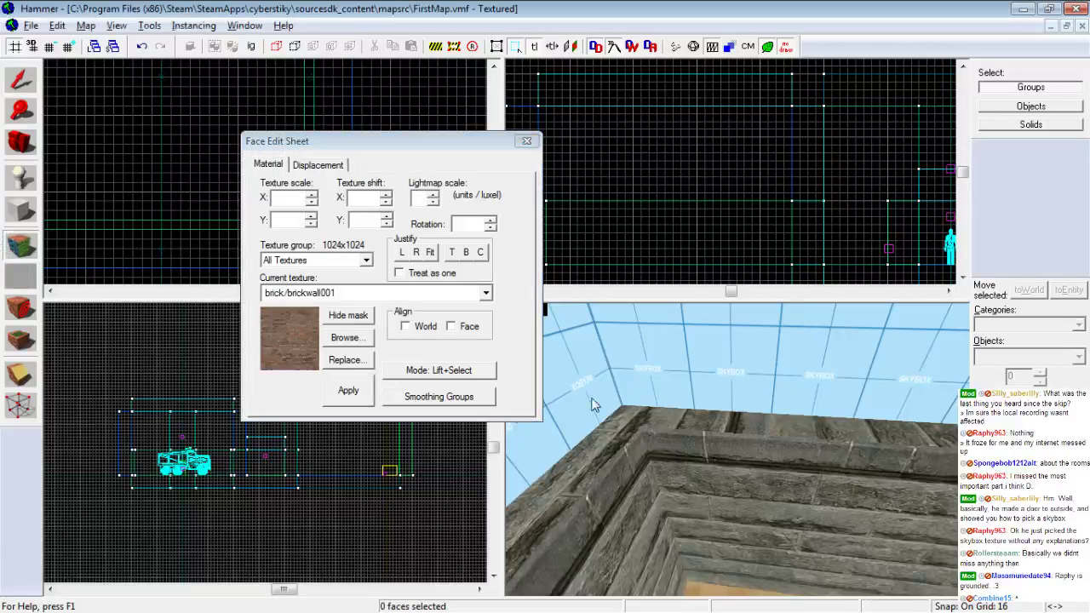
pyautogui.click(738, 450)
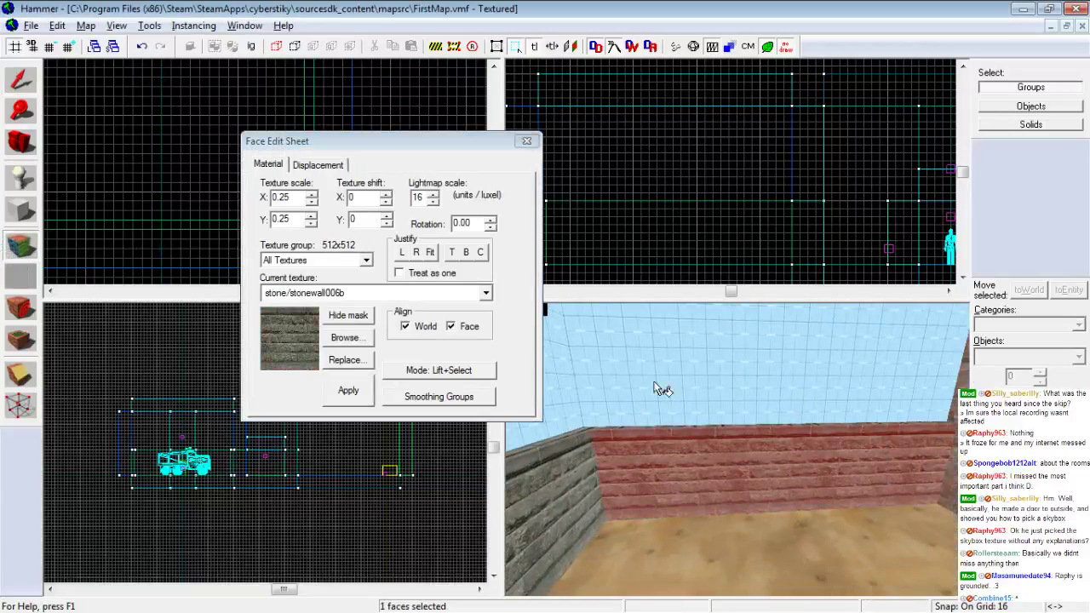
pyautogui.click(492, 221)
pyautogui.moveTo(491, 220); pyautogui.dragTo(491, 222)
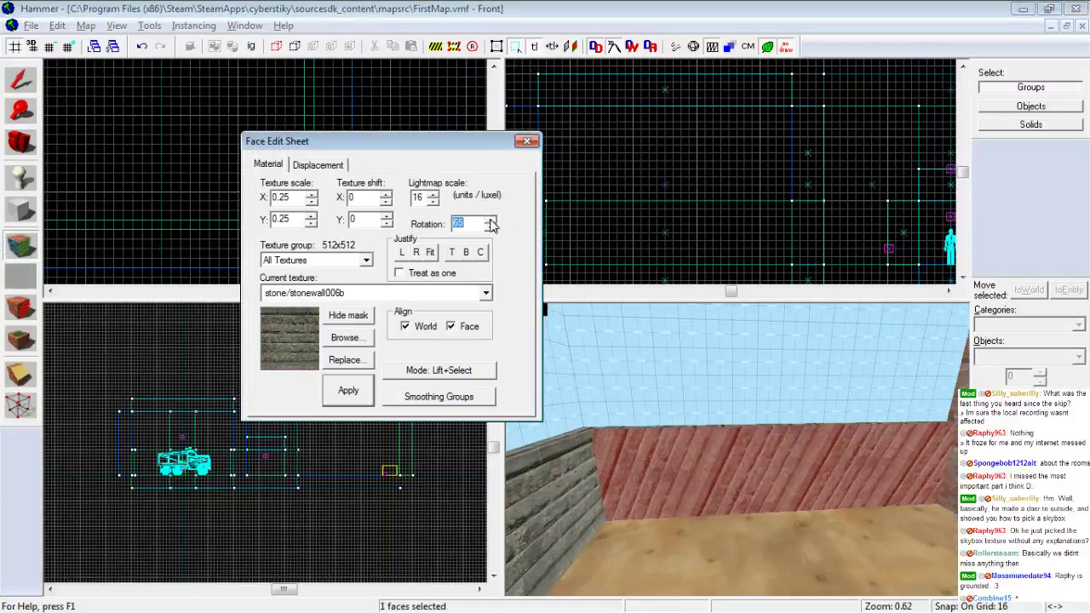
pyautogui.click(362, 386)
pyautogui.press('z')
pyautogui.press('w')
pyautogui.press('z')
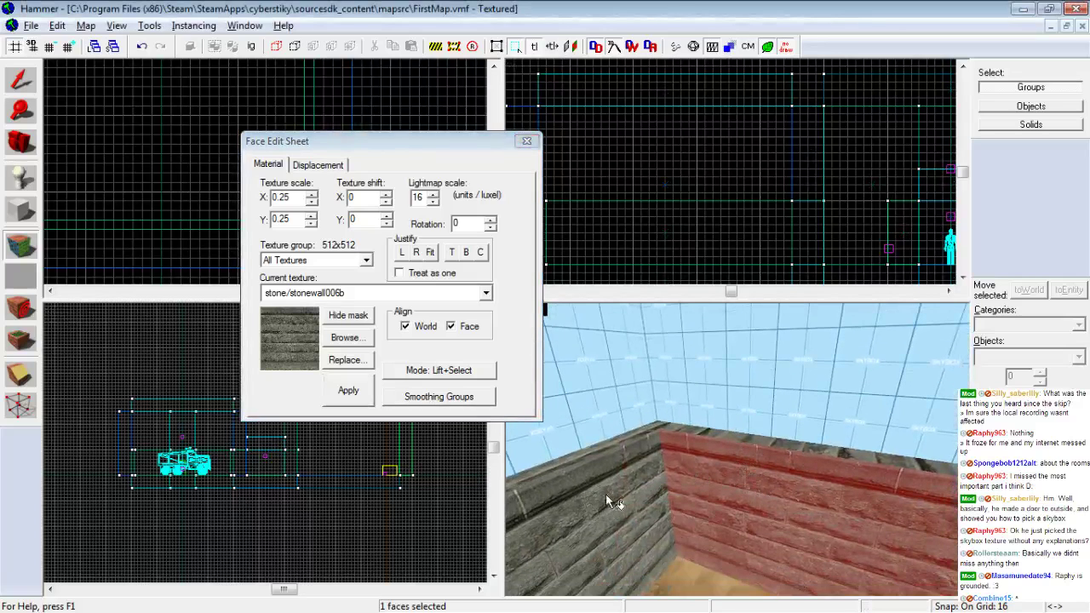
# Set the rotation of the stone texture on the low side wall's top face to 90 degrees and inspect the wall
pyautogui.press('z')
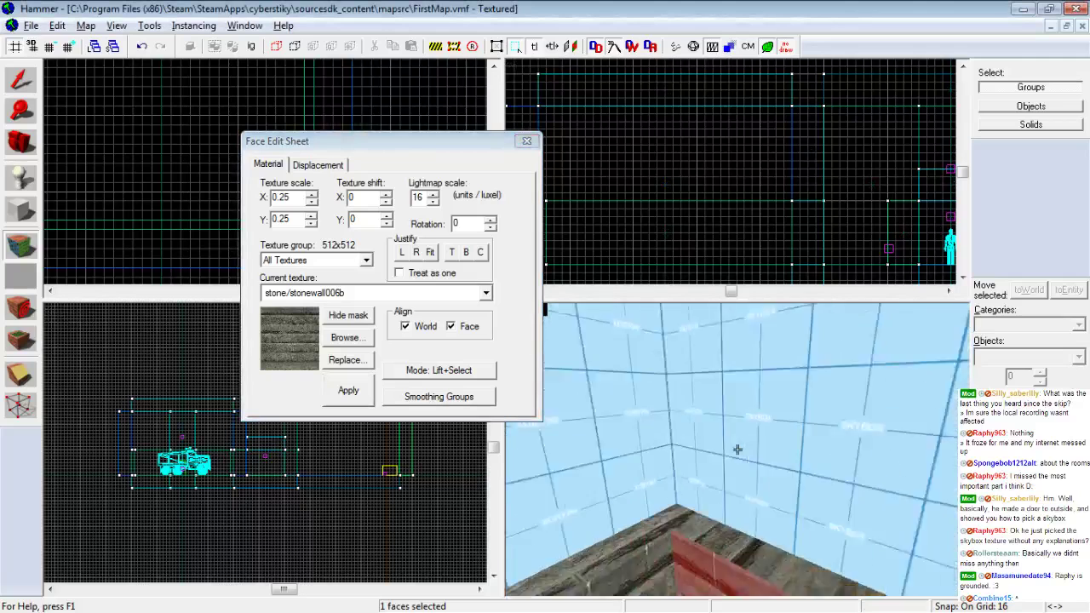
pyautogui.press('z')
pyautogui.moveTo(483, 223); pyautogui.dragTo(432, 223)
pyautogui.write('90')
pyautogui.click(356, 394)
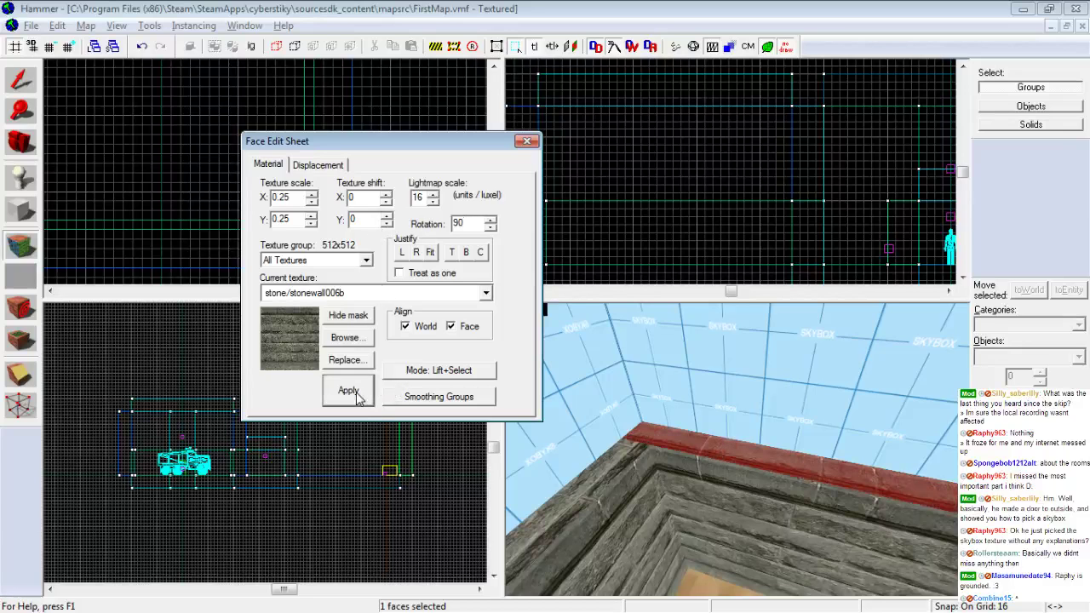
pyautogui.click(527, 142)
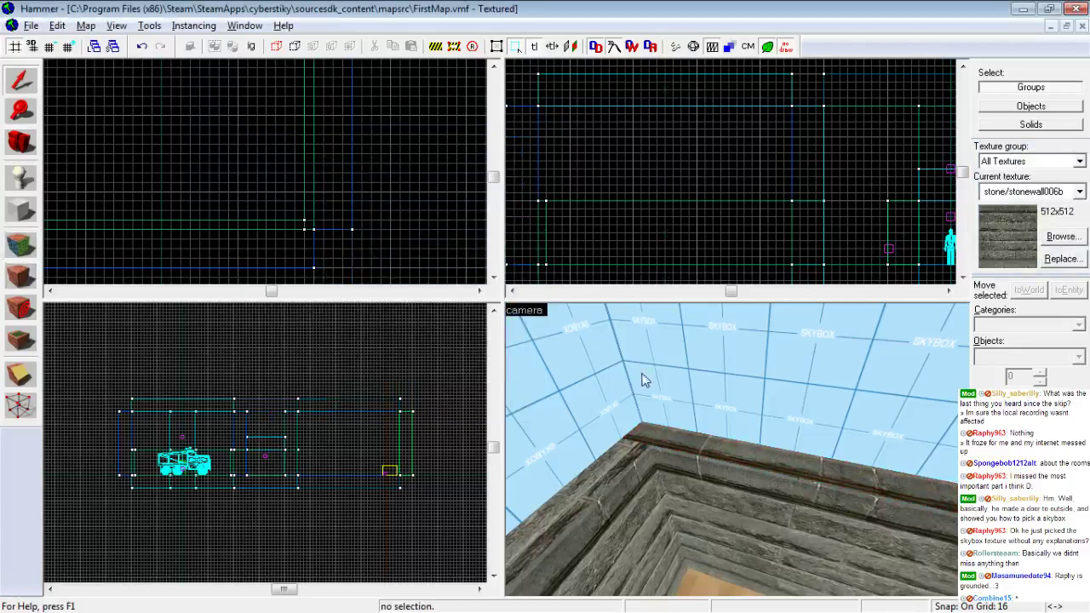
pyautogui.press('w')
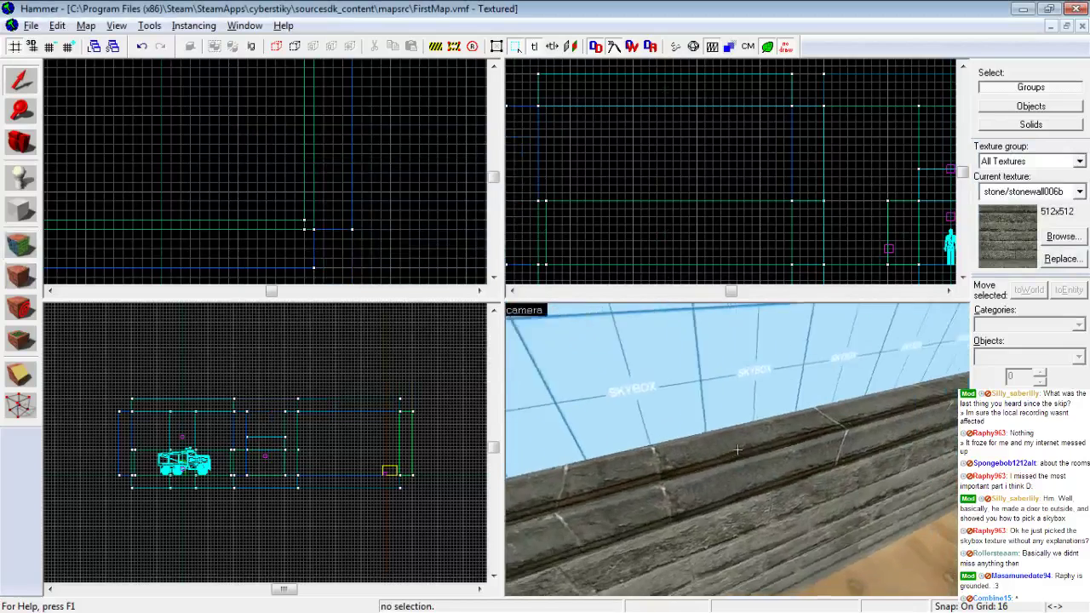
pyautogui.press('z')
# Reset the texture rotation on the low side wall's top face to 0 and look at it from another angle
pyautogui.hotkey('shift', 'a')
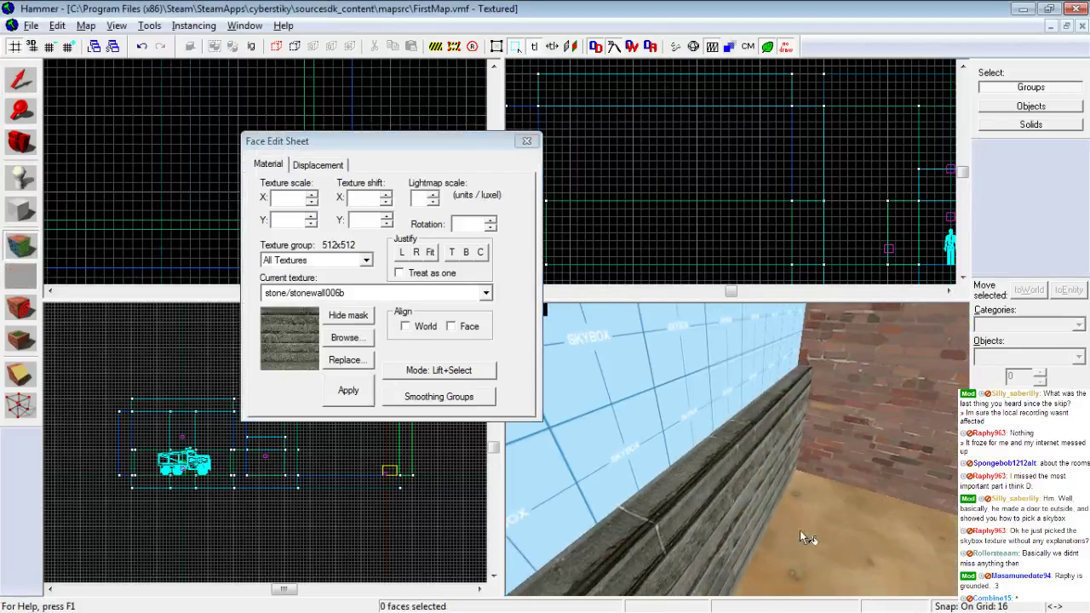
pyautogui.click(709, 464)
pyautogui.doubleClick(464, 223)
pyautogui.write('0')
pyautogui.click(366, 393)
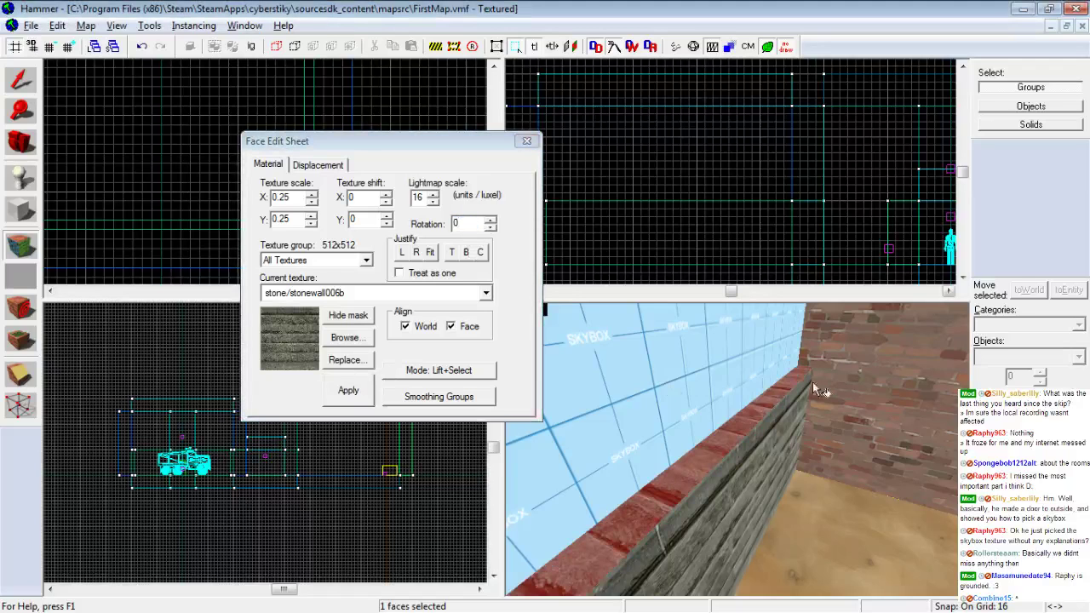
pyautogui.click(843, 383)
pyautogui.press('z')
pyautogui.press('Right')
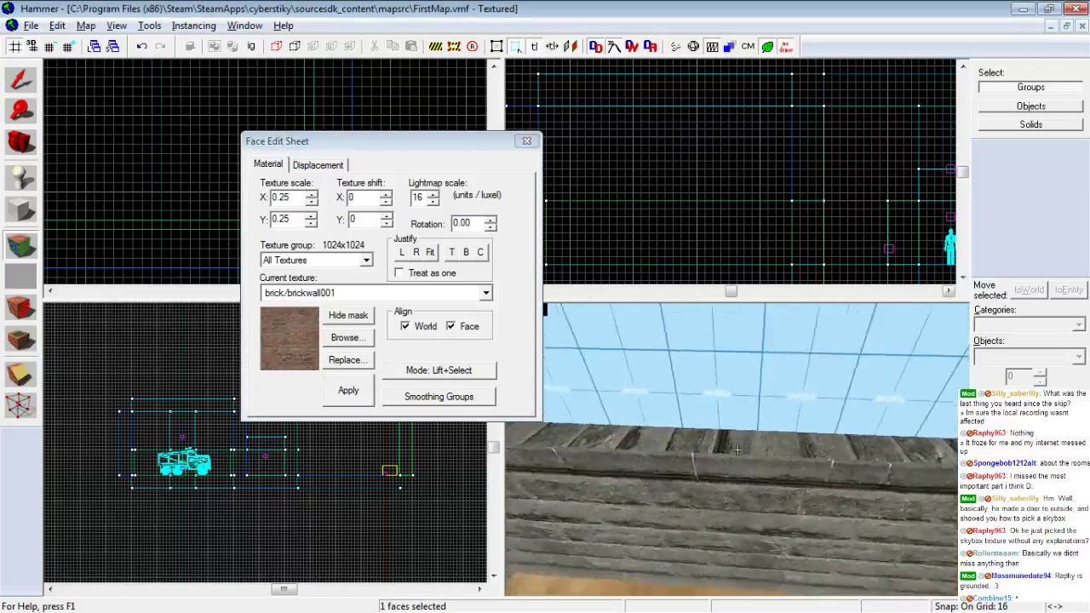
# Rotate the stone texture on the low side wall's top face back to 90 degrees and compare it with the adjoining walls
pyautogui.click(701, 431)
pyautogui.moveTo(473, 226); pyautogui.dragTo(444, 227)
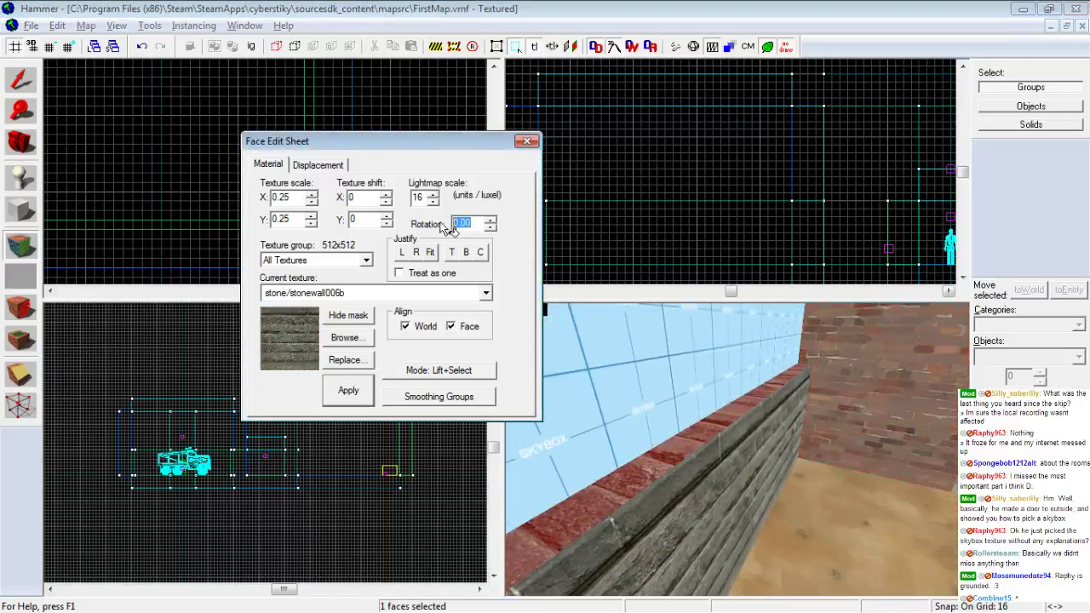
pyautogui.write('90')
pyautogui.click(362, 392)
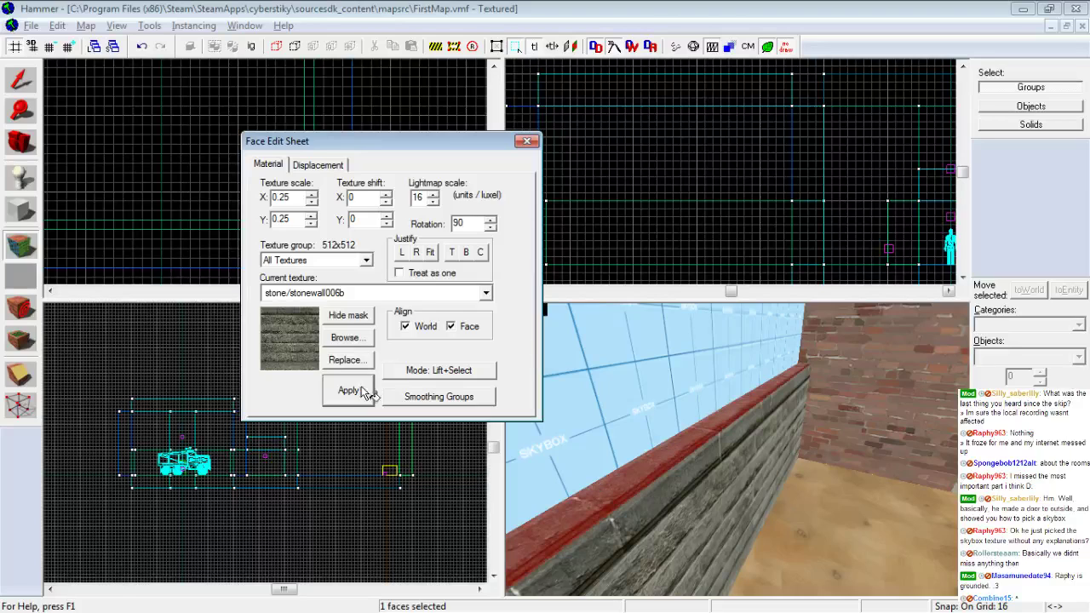
pyautogui.click(527, 141)
pyautogui.press('z')
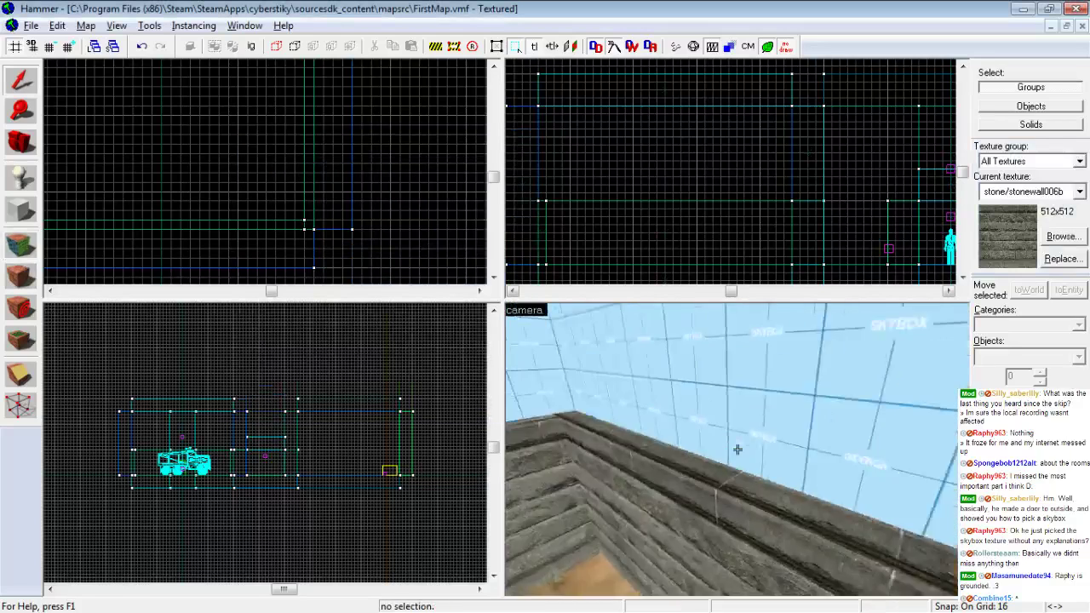
pyautogui.press('w')
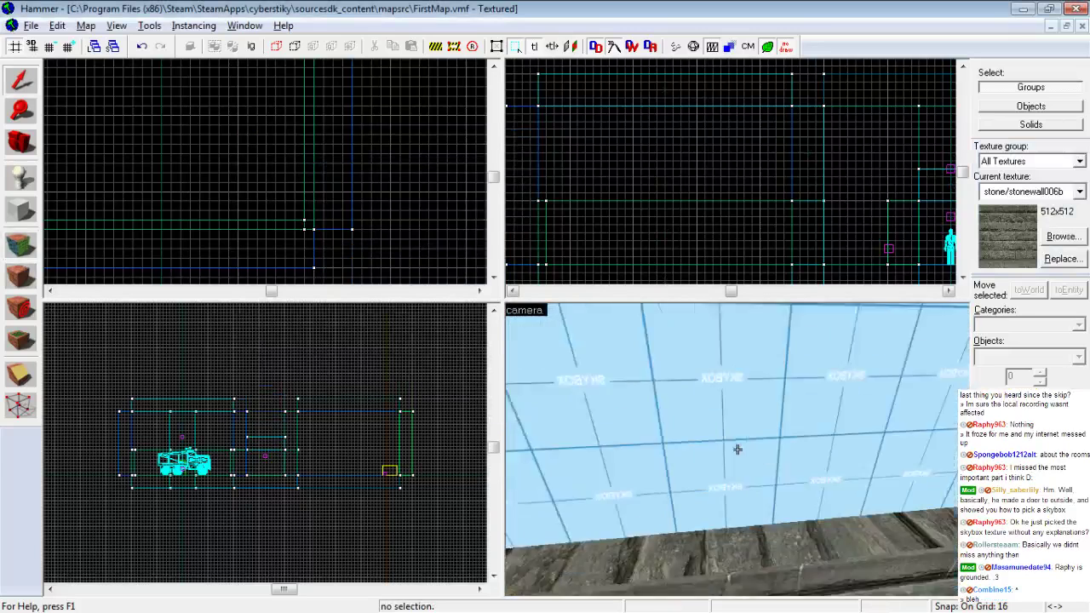
pyautogui.press('z')
# Apply a -90 degree texture rotation to the top face of the opposite low side wall and close the face editor
pyautogui.click(21, 246)
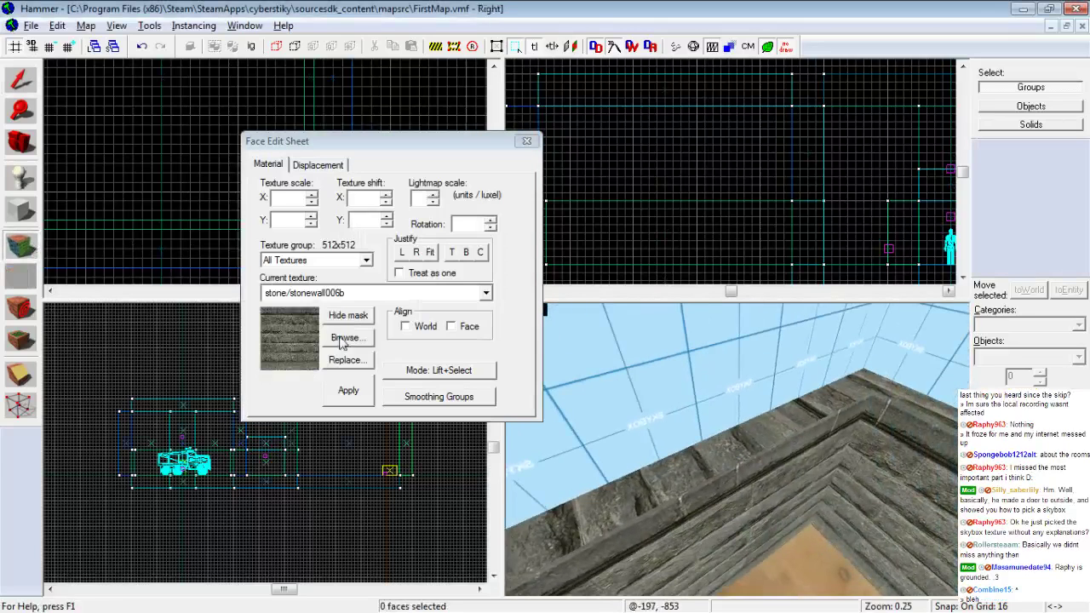
pyautogui.click(673, 462)
pyautogui.moveTo(475, 223); pyautogui.dragTo(417, 225)
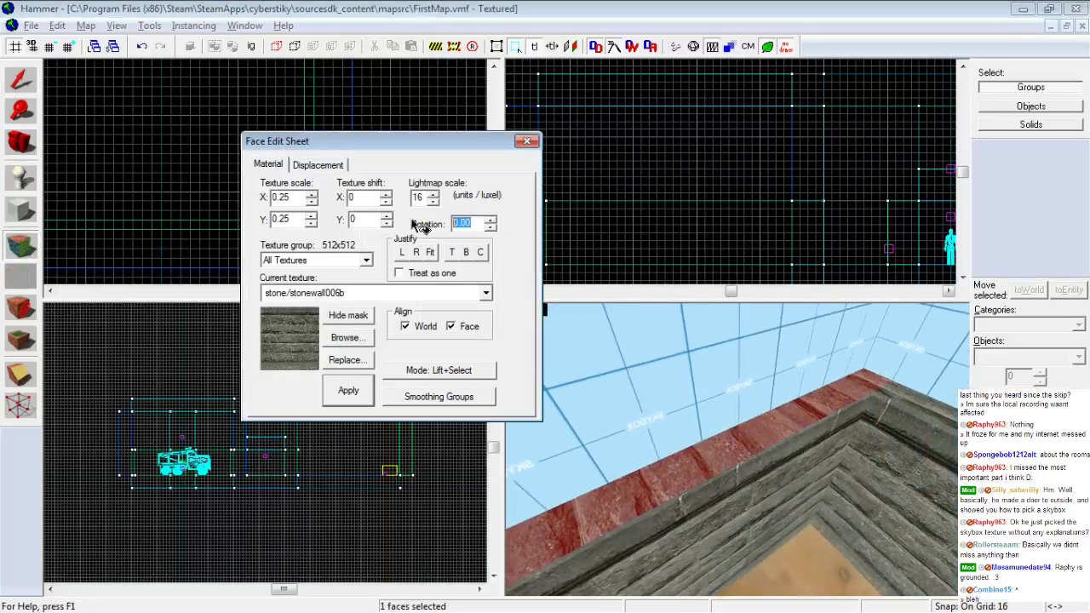
pyautogui.write('-90')
pyautogui.click(358, 393)
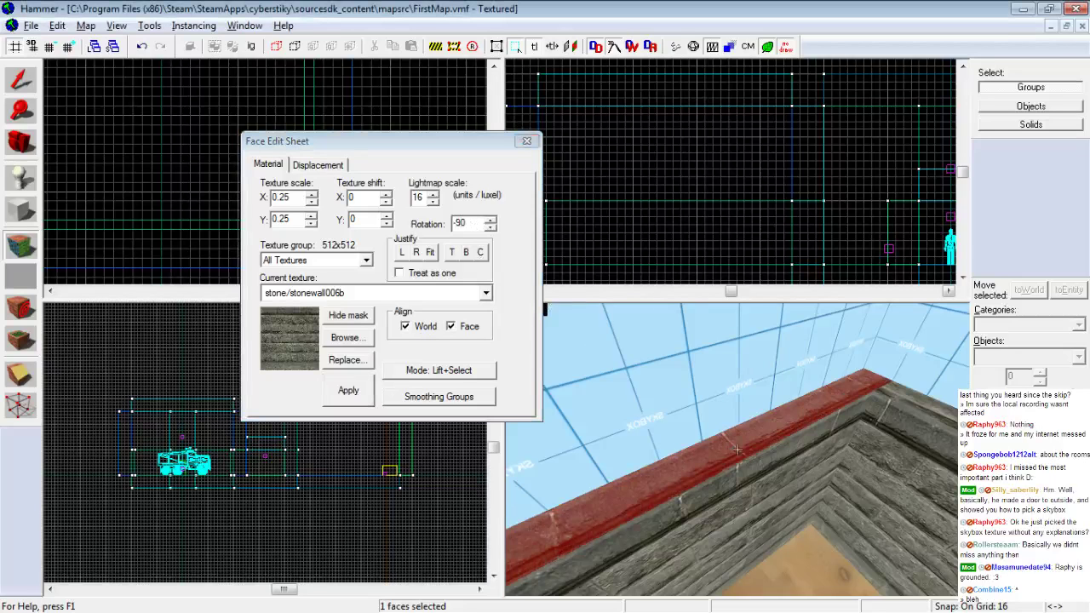
pyautogui.press('z')
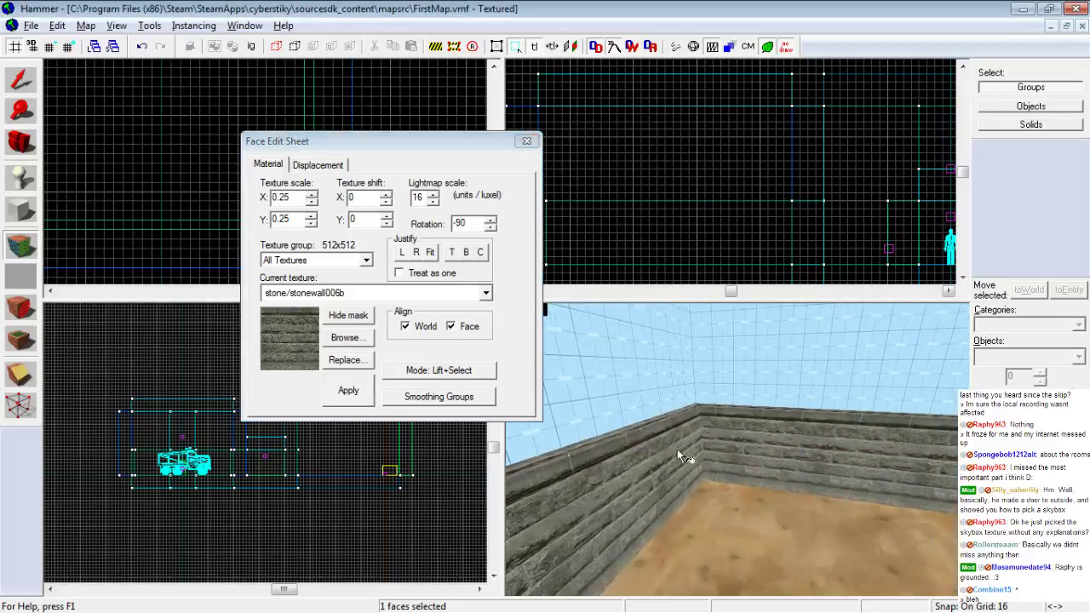
pyautogui.press('z')
pyautogui.press('z')
pyautogui.click(361, 396)
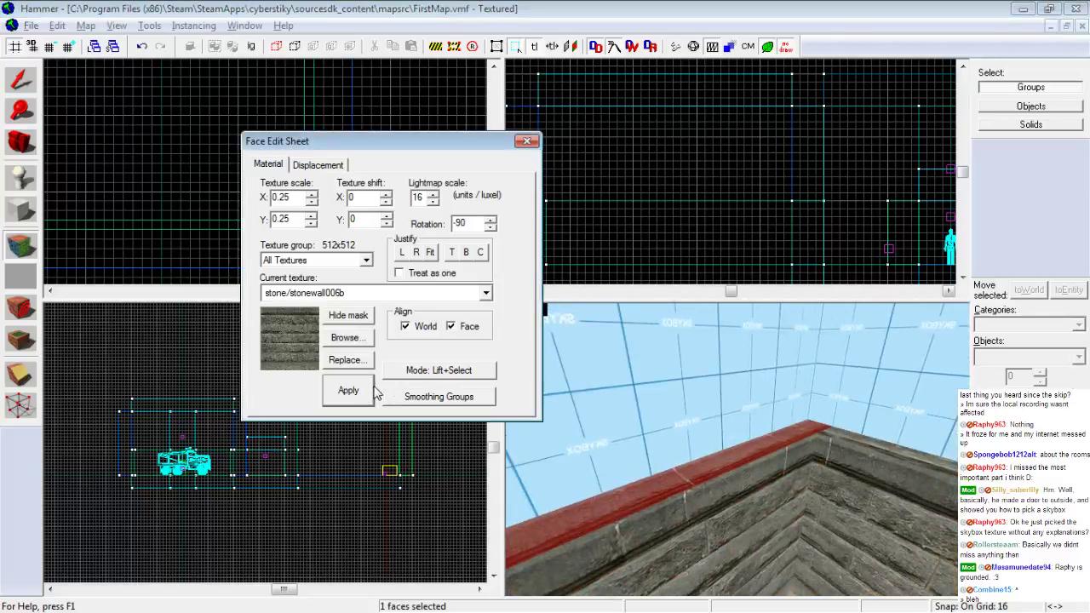
pyautogui.click(373, 392)
pyautogui.click(527, 140)
# Look over the outdoor walls, inspect the light entity's properties in the brick room, and close them without changes
pyautogui.press('z')
pyautogui.press('w')
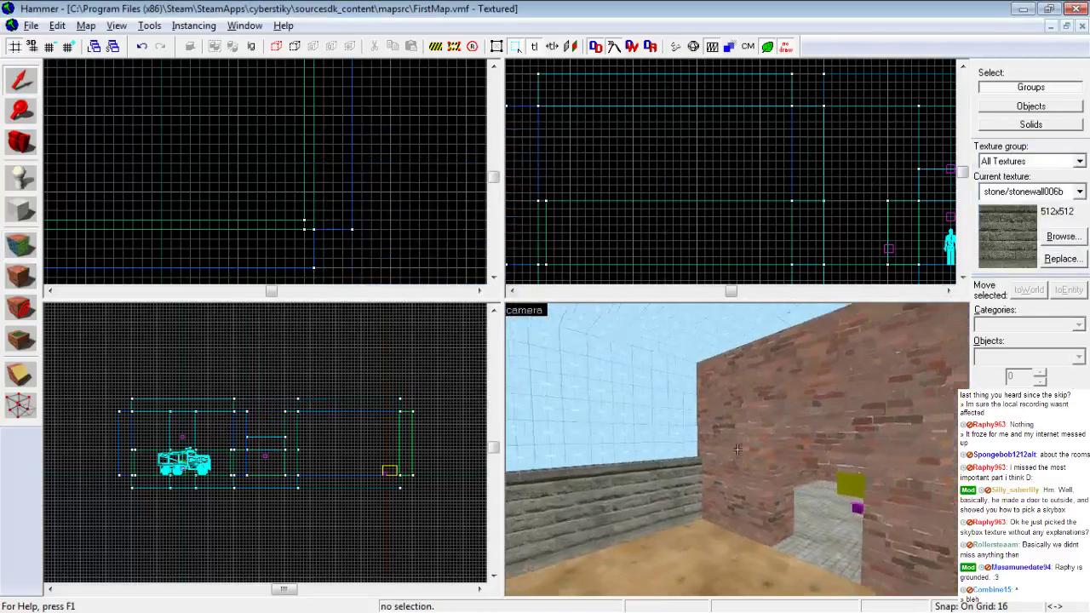
pyautogui.press('w')
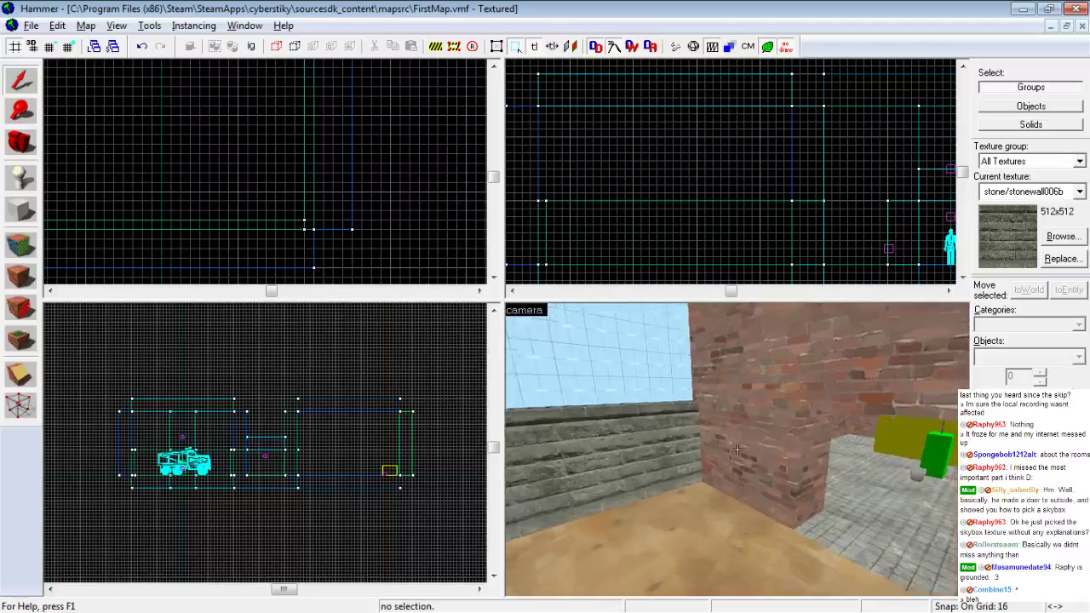
pyautogui.press('s')
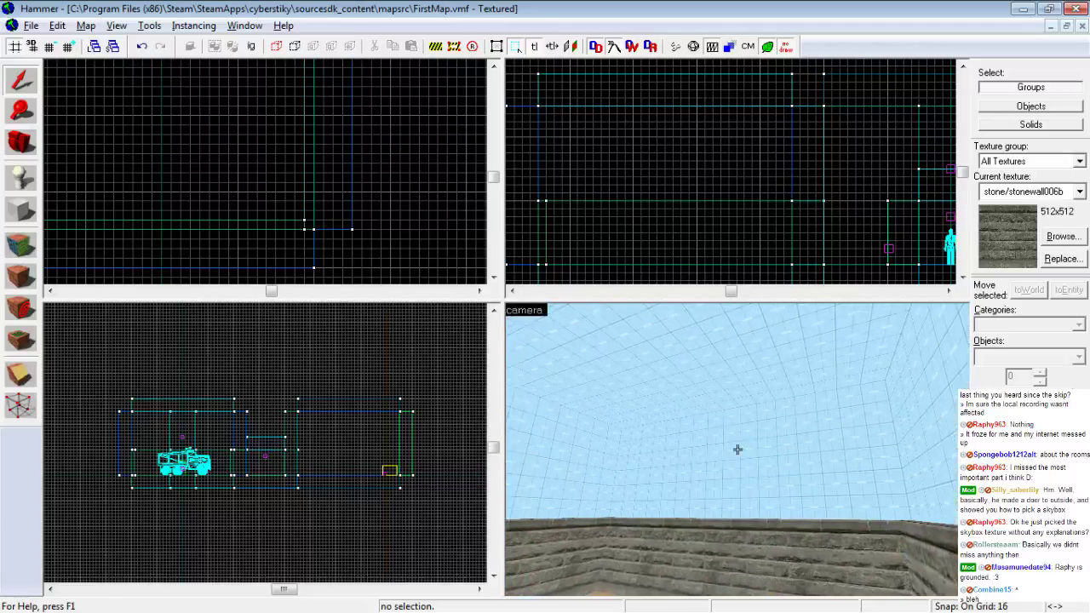
pyautogui.press('a')
pyautogui.press('w')
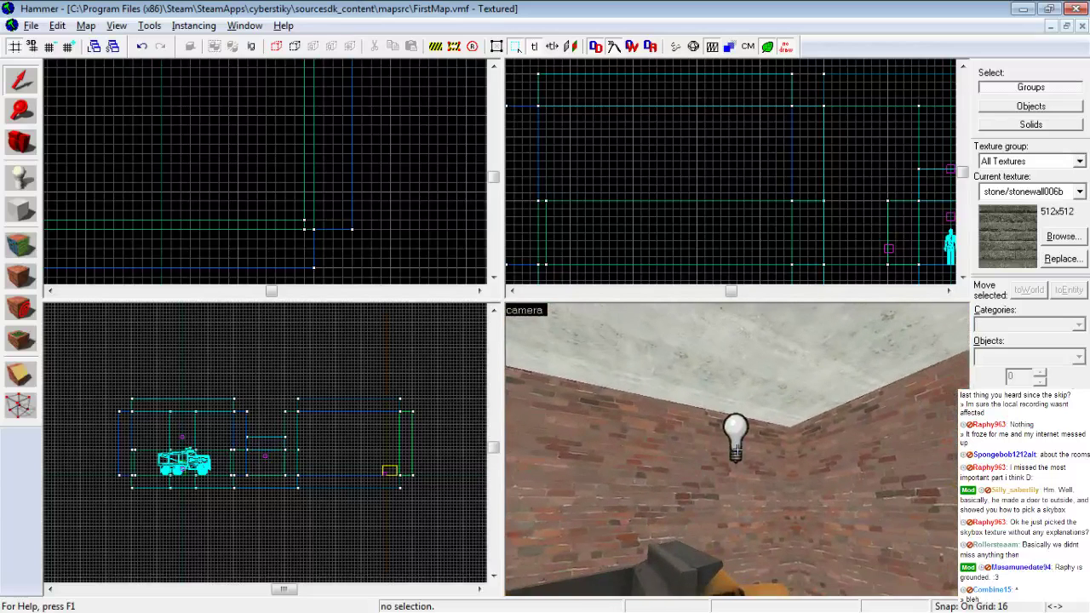
pyautogui.press('z')
pyautogui.click(745, 432)
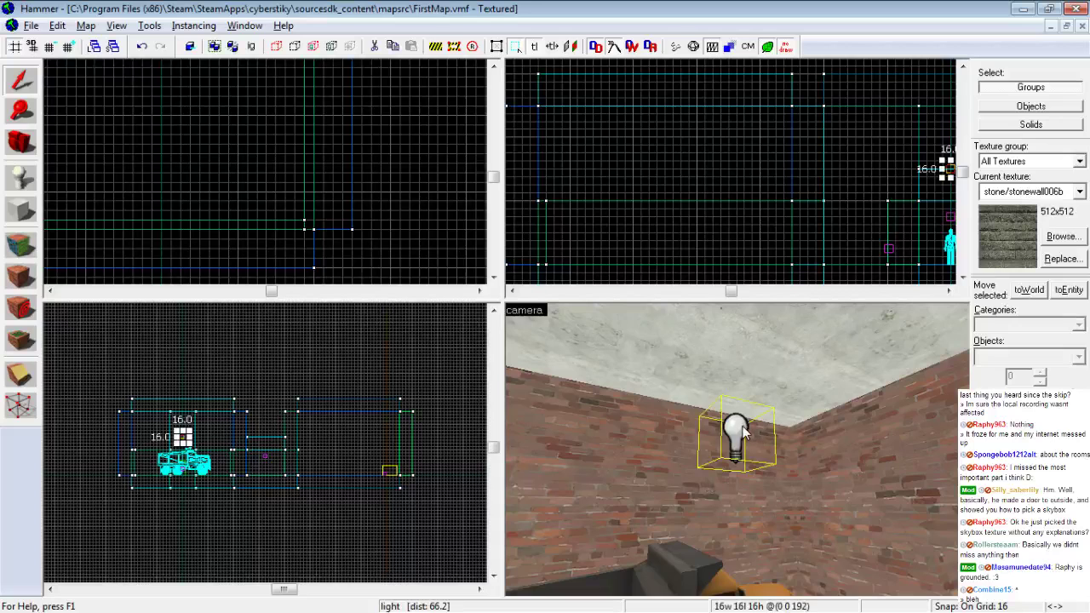
pyautogui.doubleClick(745, 433)
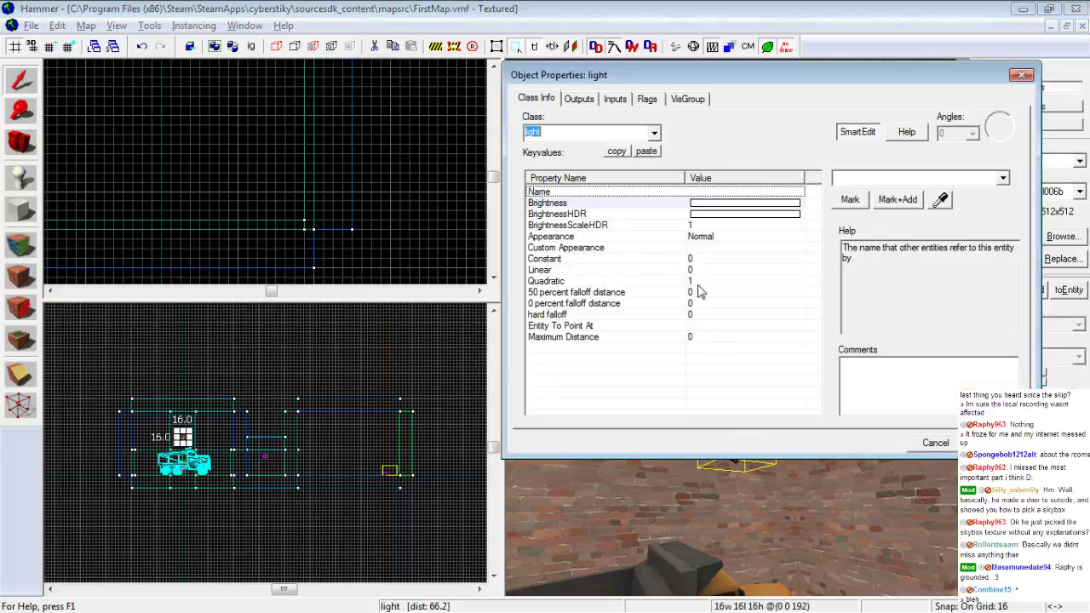
pyautogui.click(922, 444)
# Examine the light entity up close, the brick hallway, and the outdoor area from several viewpoints
pyautogui.press('z')
pyautogui.scroll(5, 736, 450)
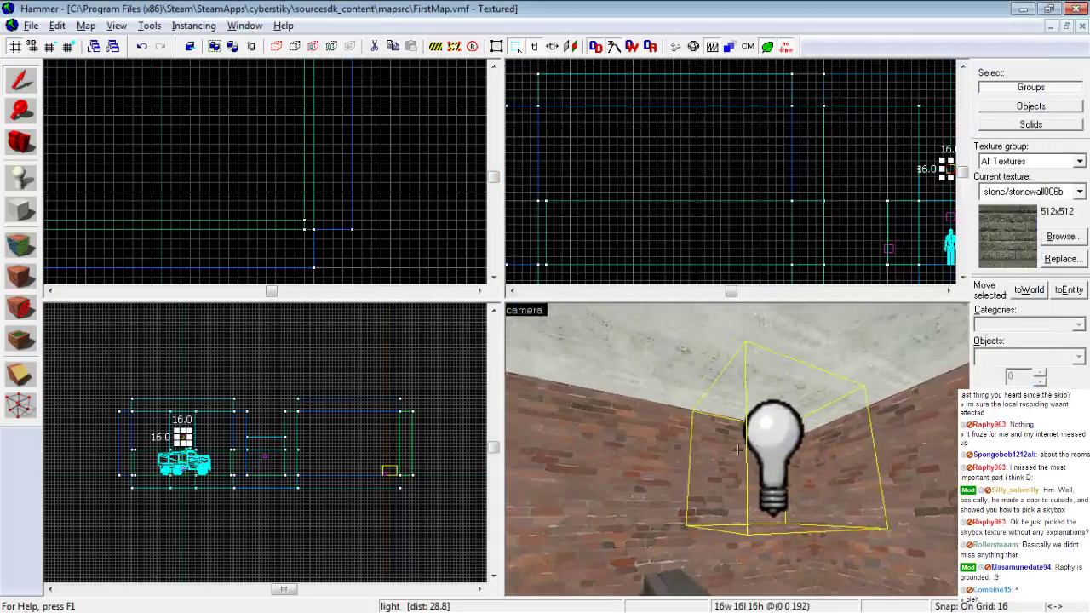
pyautogui.press('d')
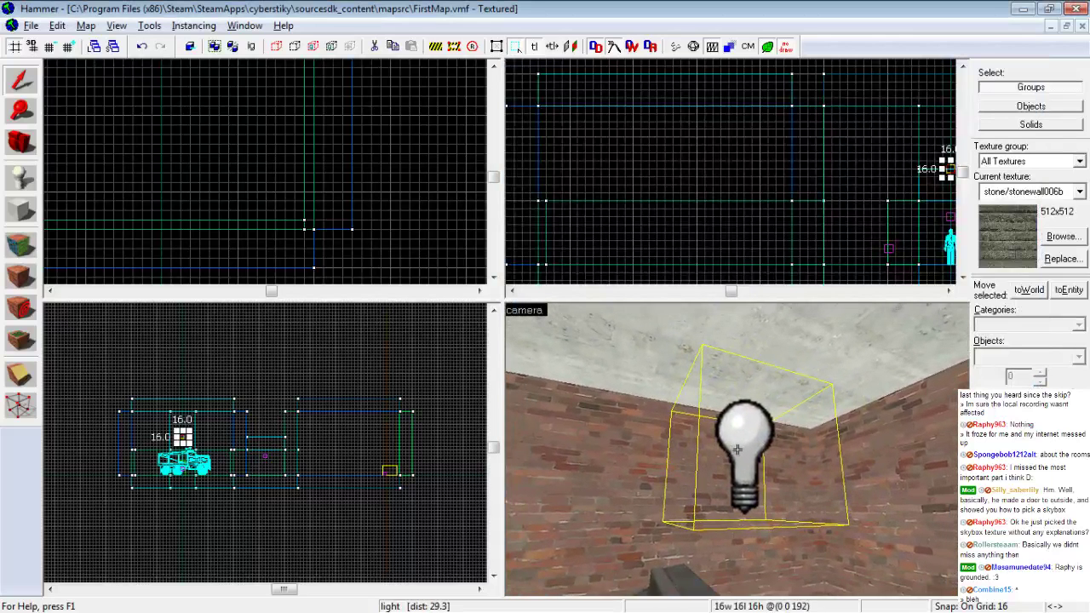
pyautogui.press('d')
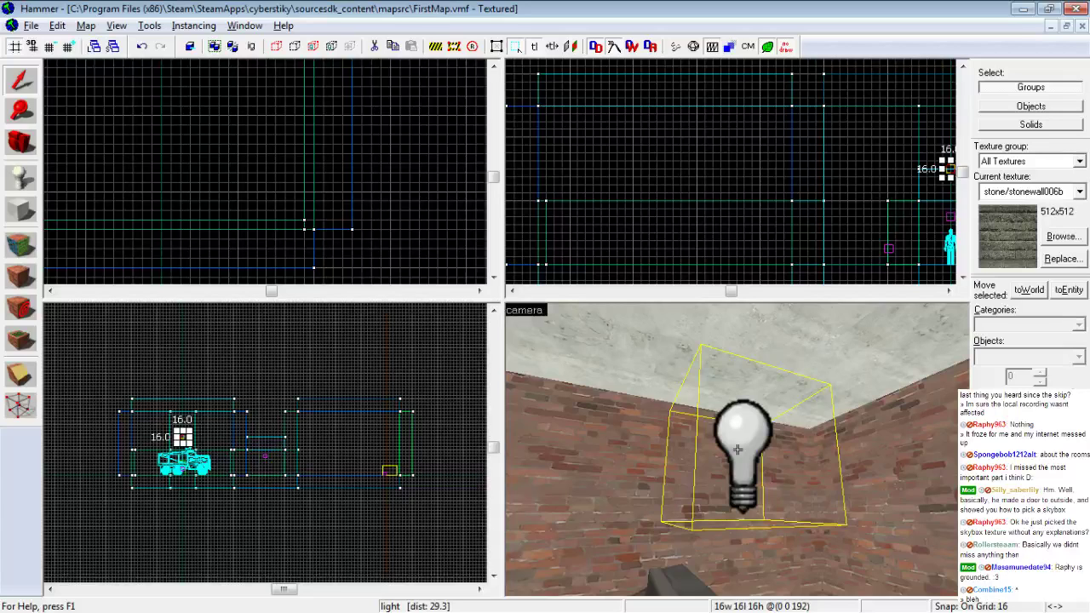
pyautogui.press('s')
pyautogui.press('s')
pyautogui.press('w')
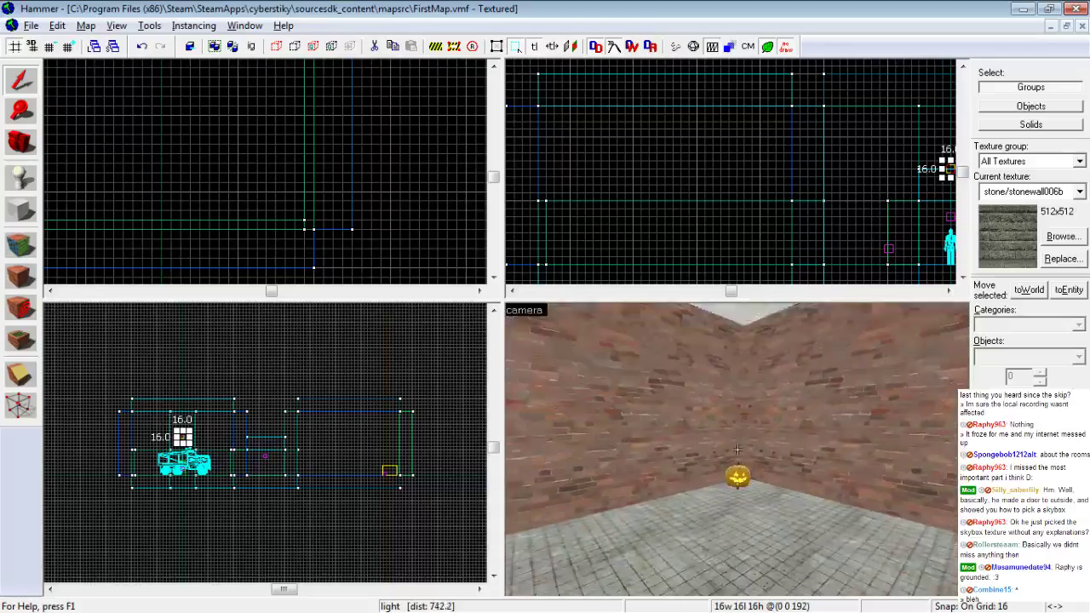
pyautogui.press('w')
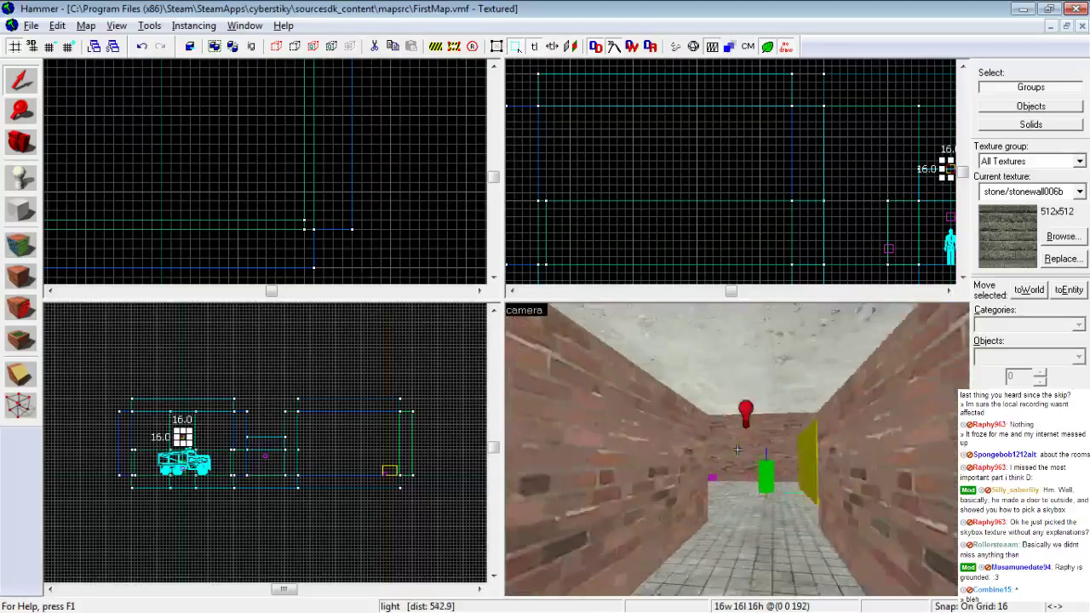
pyautogui.press('w')
pyautogui.press('w')
pyautogui.press('s')
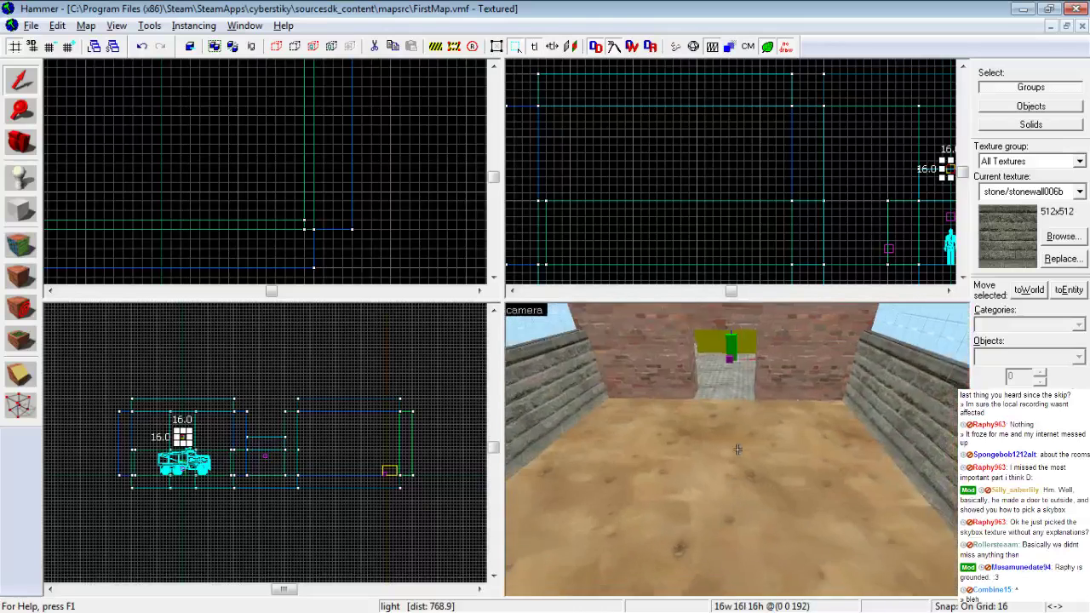
pyautogui.press('a')
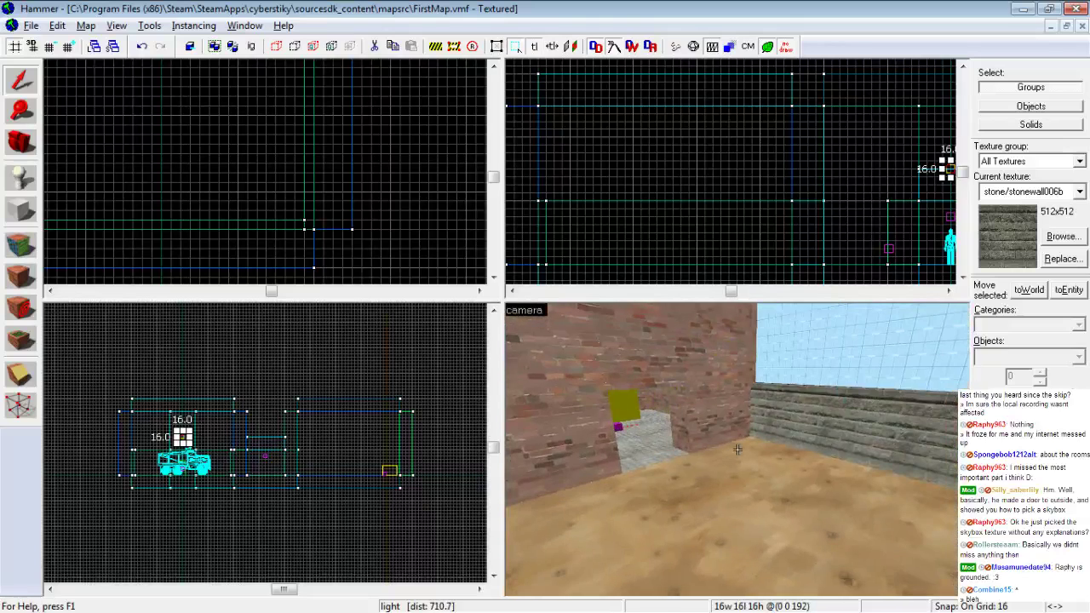
pyautogui.press('w')
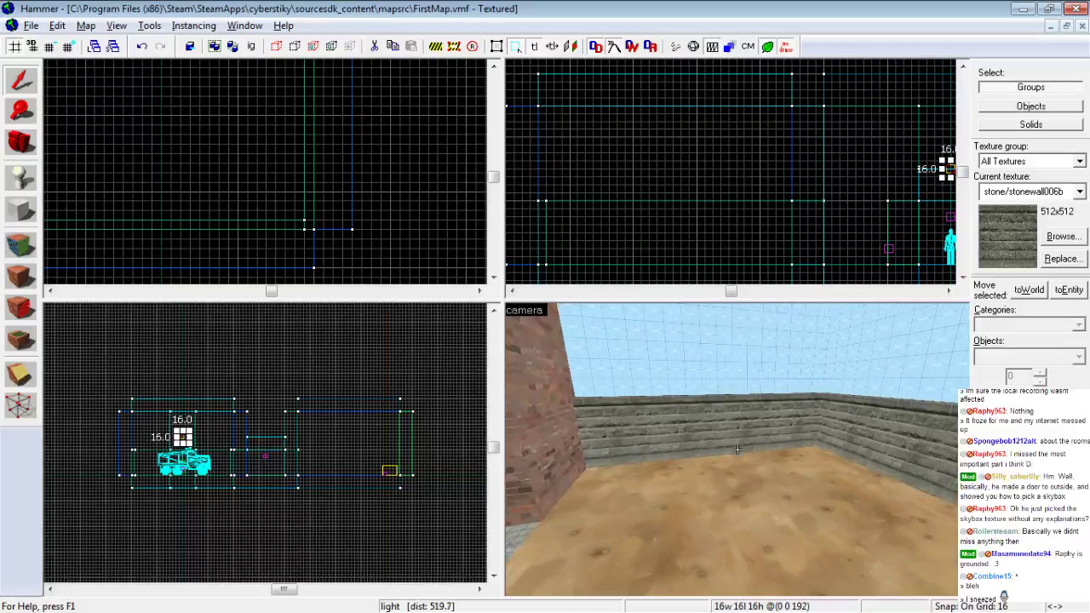
# Place the entity marker at the centre of the outdoor area, at 0, -576, about 144 units high, just above the stone wall tops
pyautogui.click(31, 187)
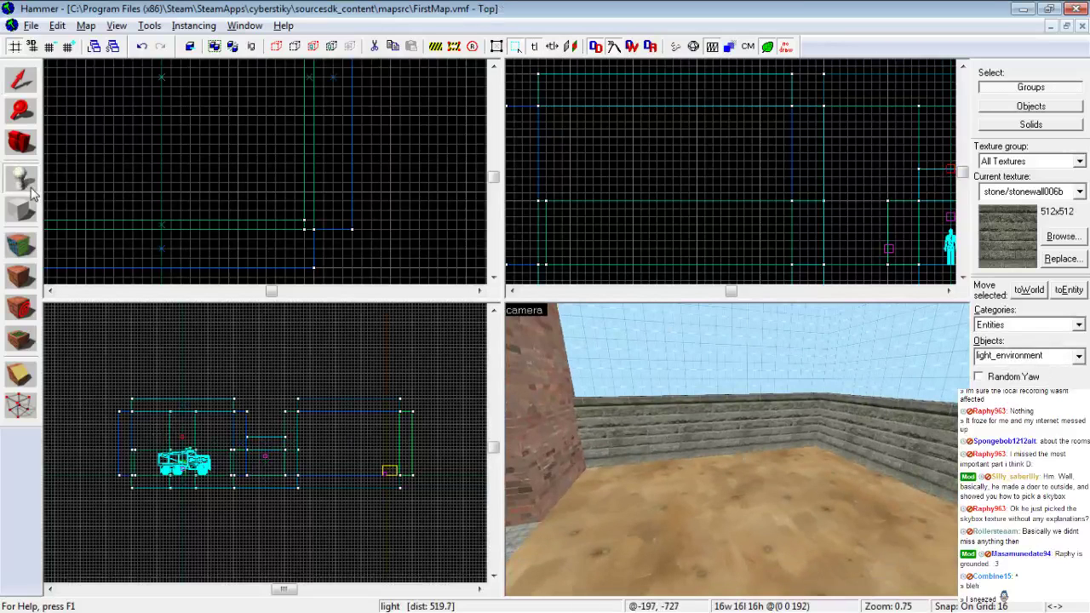
pyautogui.scroll(-5, 263, 170)
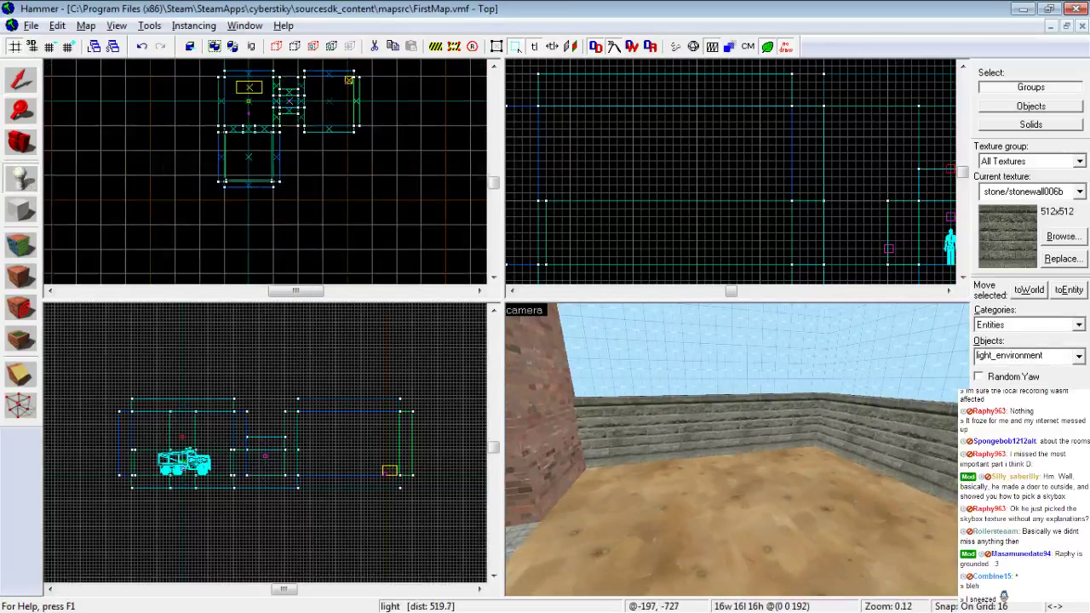
pyautogui.scroll(5, 264, 168)
pyautogui.scroll(-4, 264, 169)
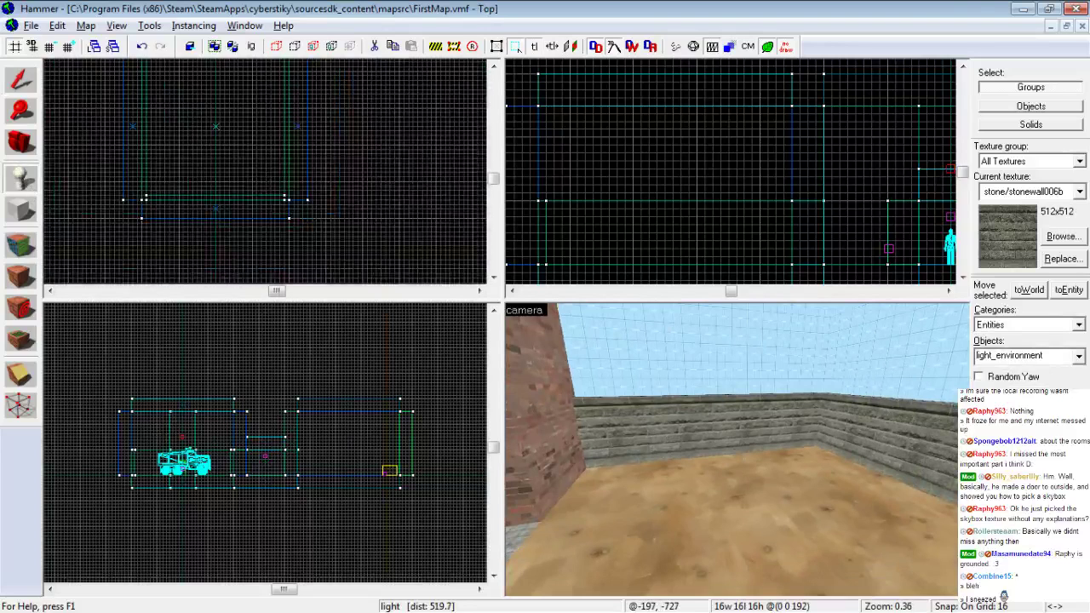
pyautogui.scroll(4, 186, 86)
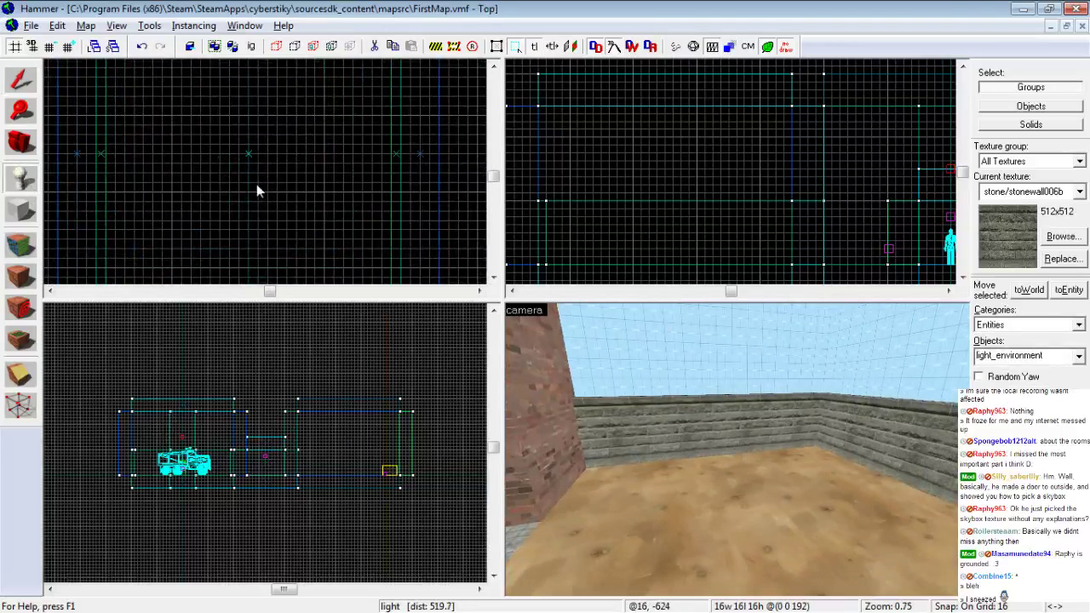
pyautogui.scroll(-10, 242, 157)
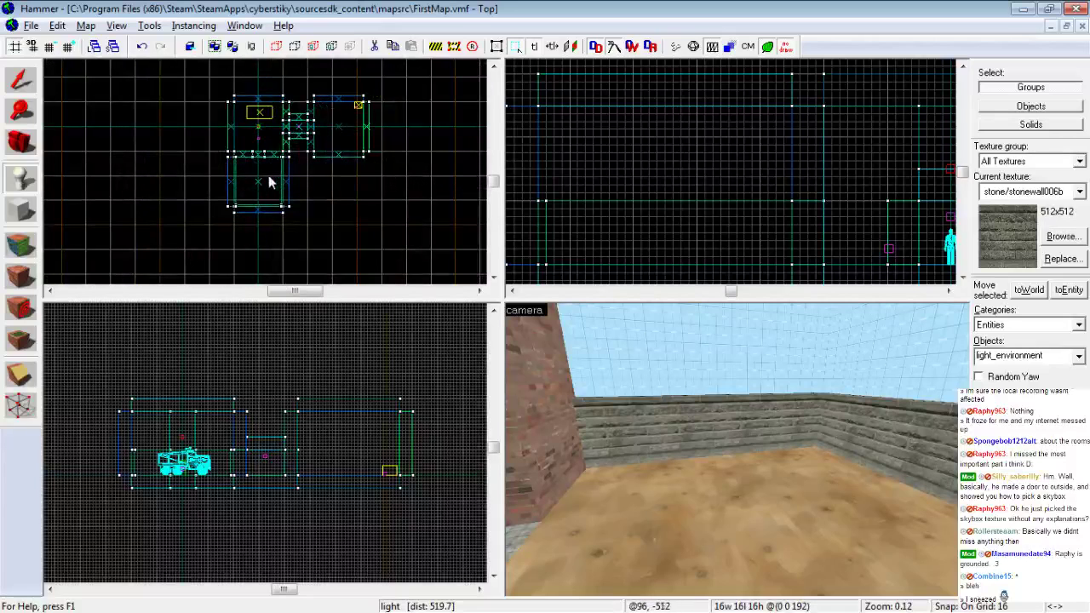
pyautogui.scroll(8, 262, 190)
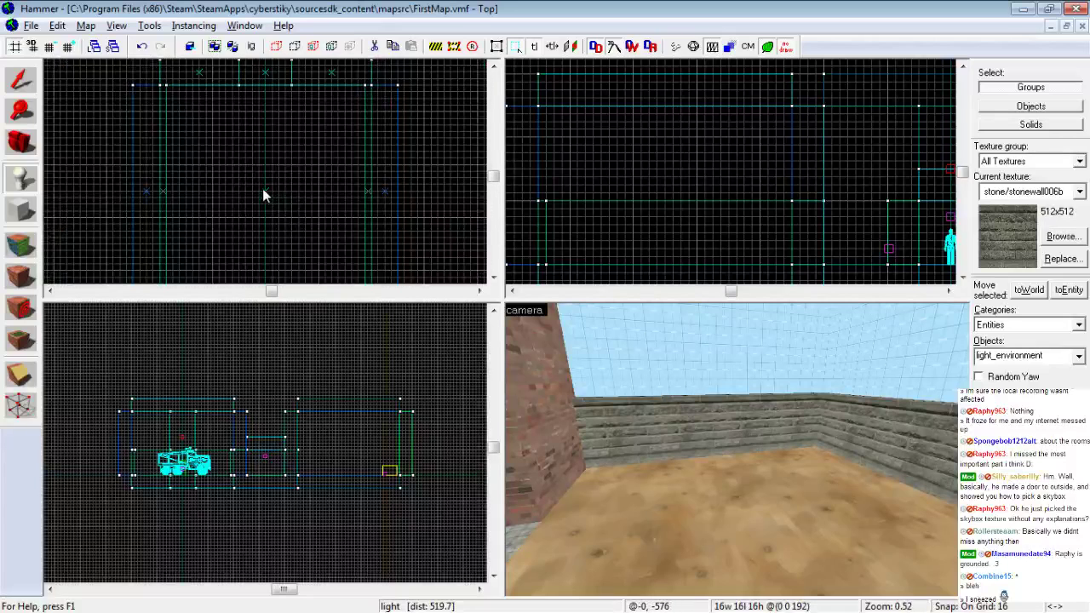
pyautogui.click(263, 191)
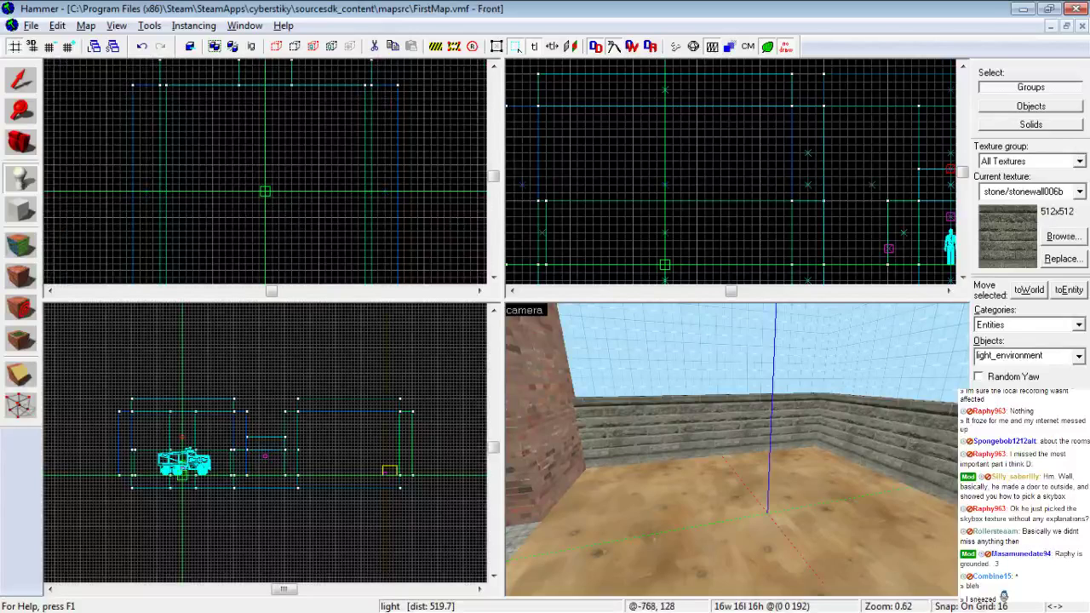
pyautogui.click(664, 193)
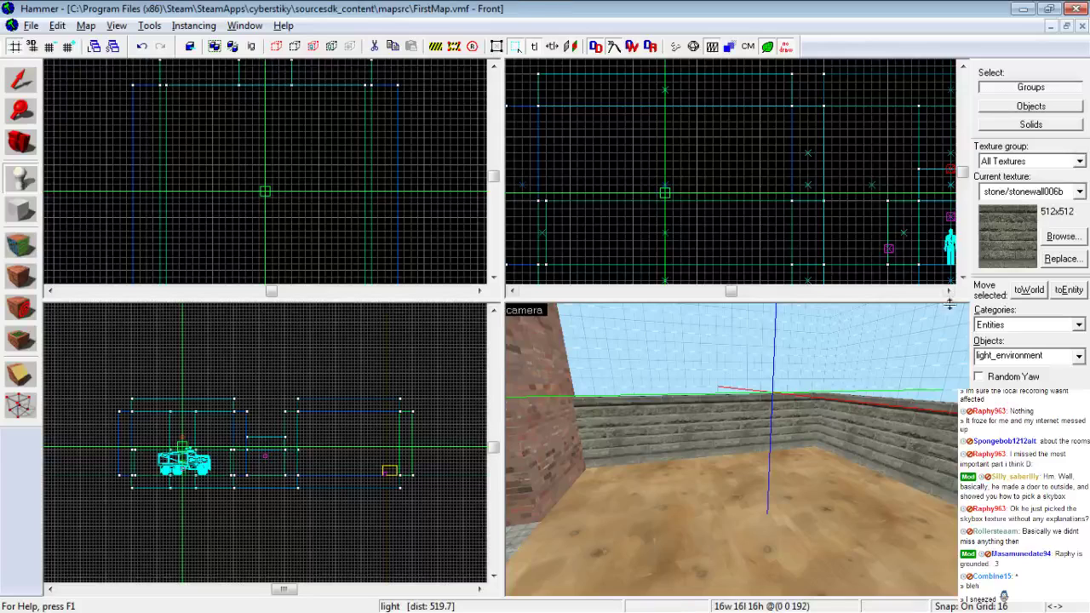
# Choose light_environment as the entity type and create the entity at the marker
pyautogui.click(1079, 356)
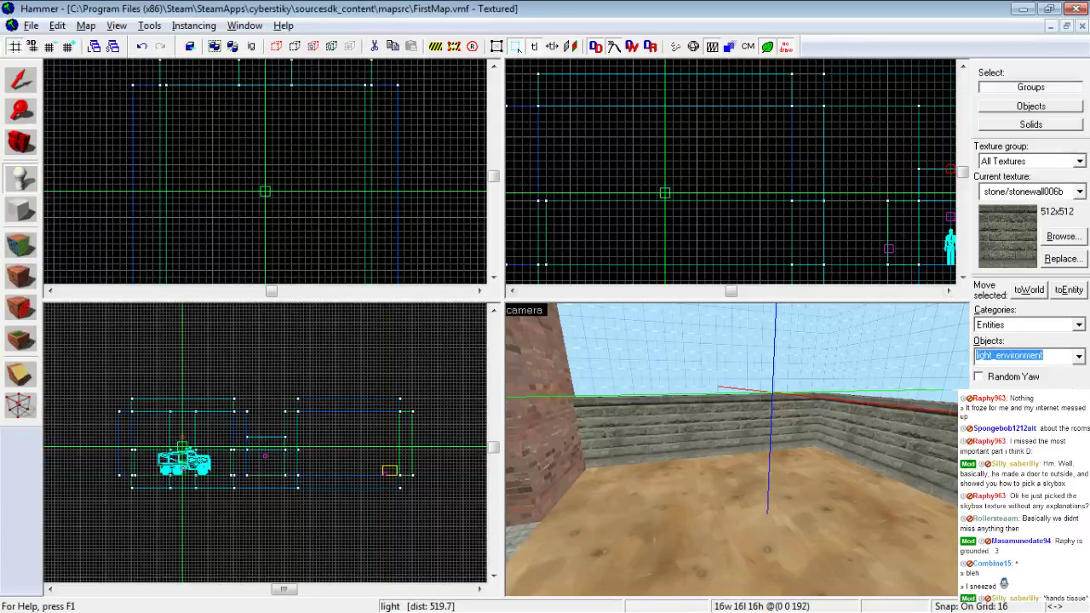
pyautogui.write('light')
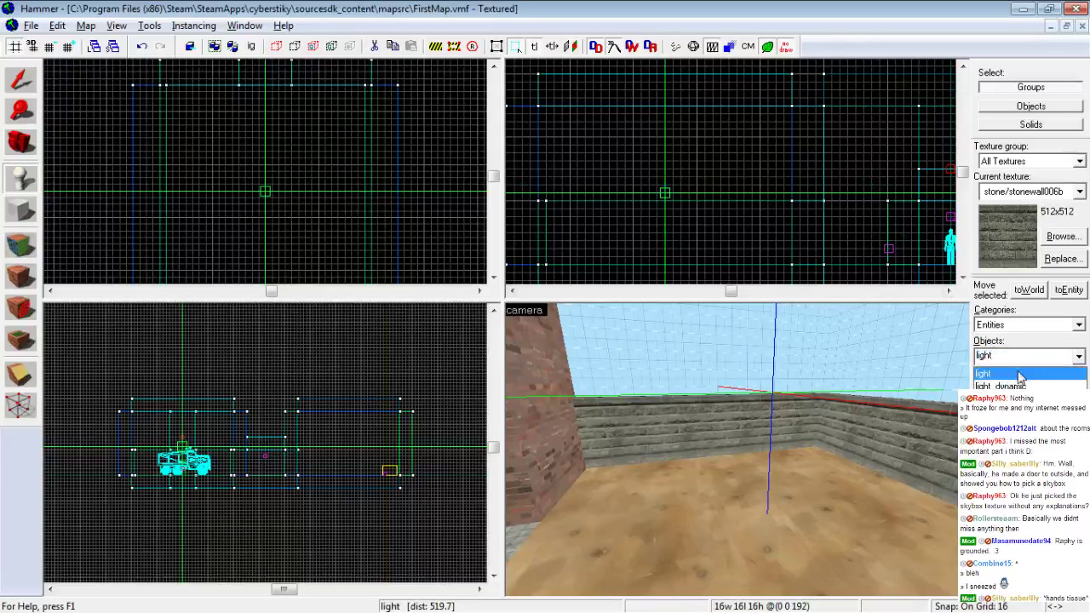
pyautogui.click(1008, 399)
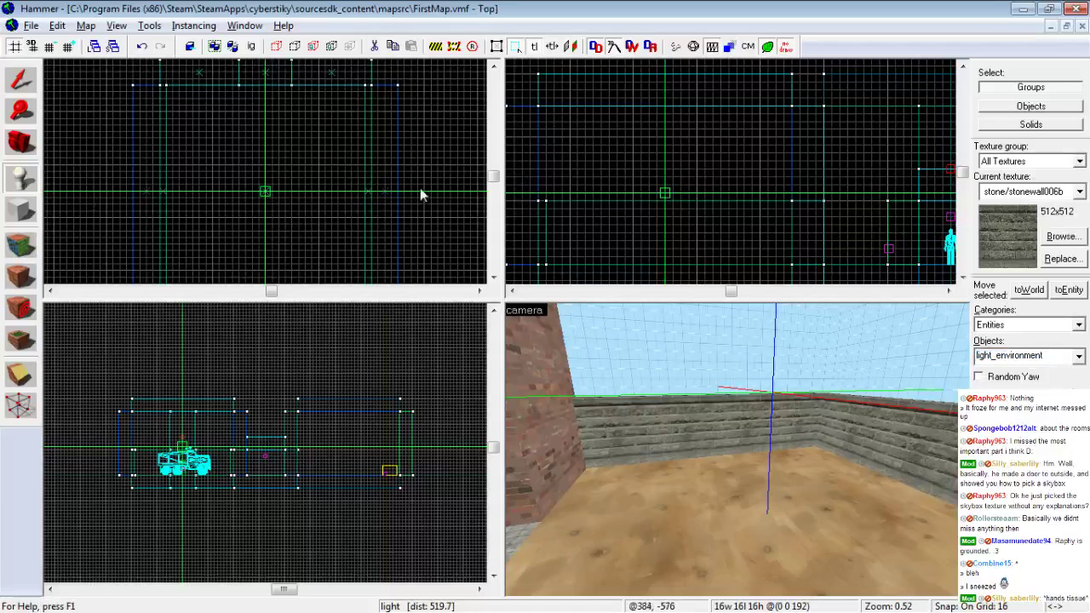
pyautogui.press('Return')
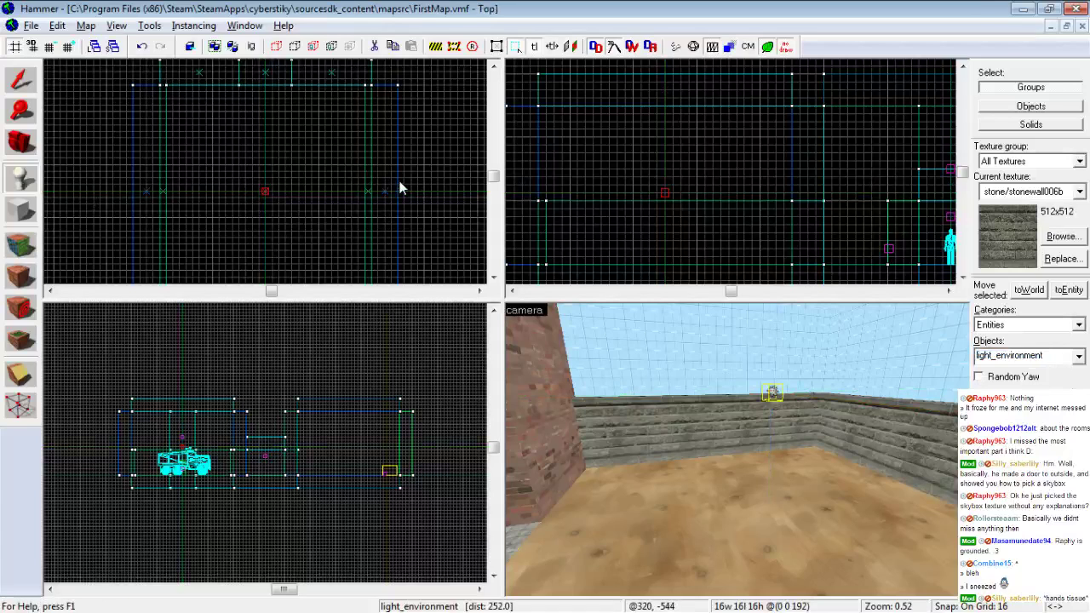
# Examine the light_environment entity in the 3D view from near and far and from several angles
pyautogui.press('z')
pyautogui.press('w')
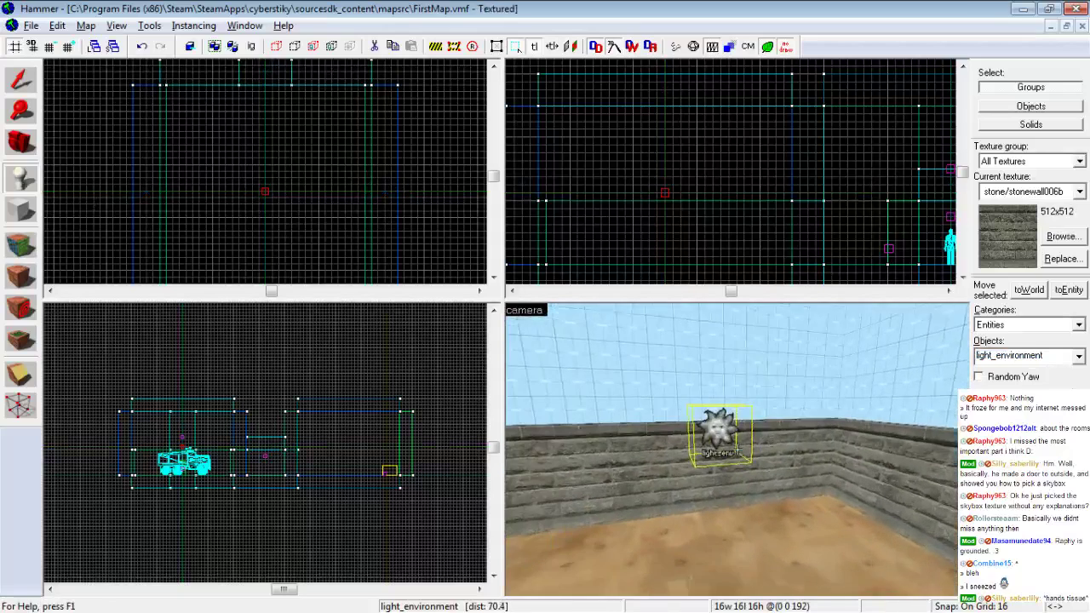
pyautogui.press('d')
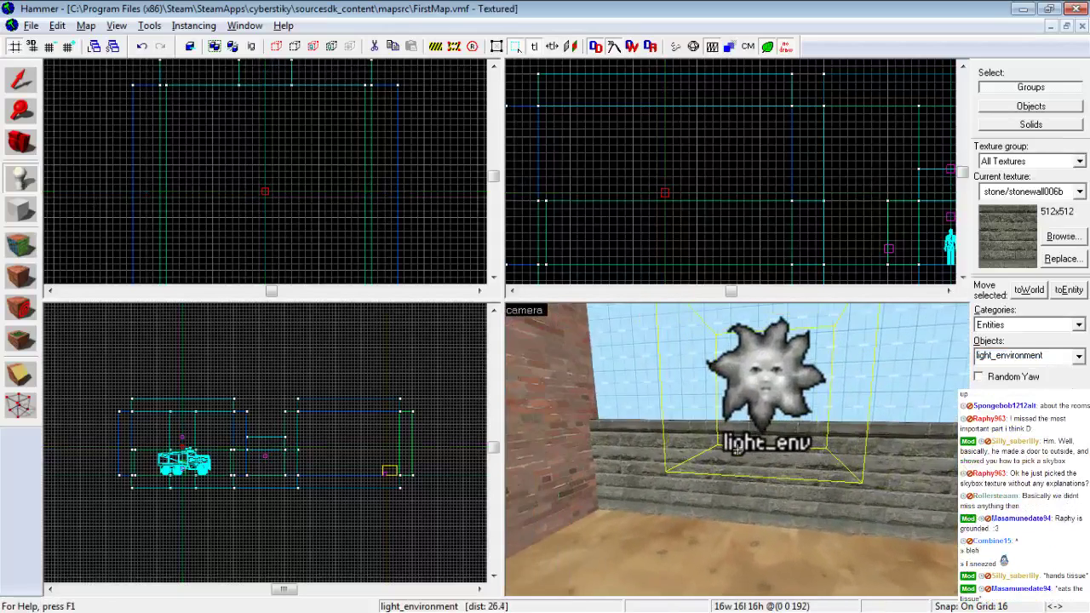
pyautogui.press('Right')
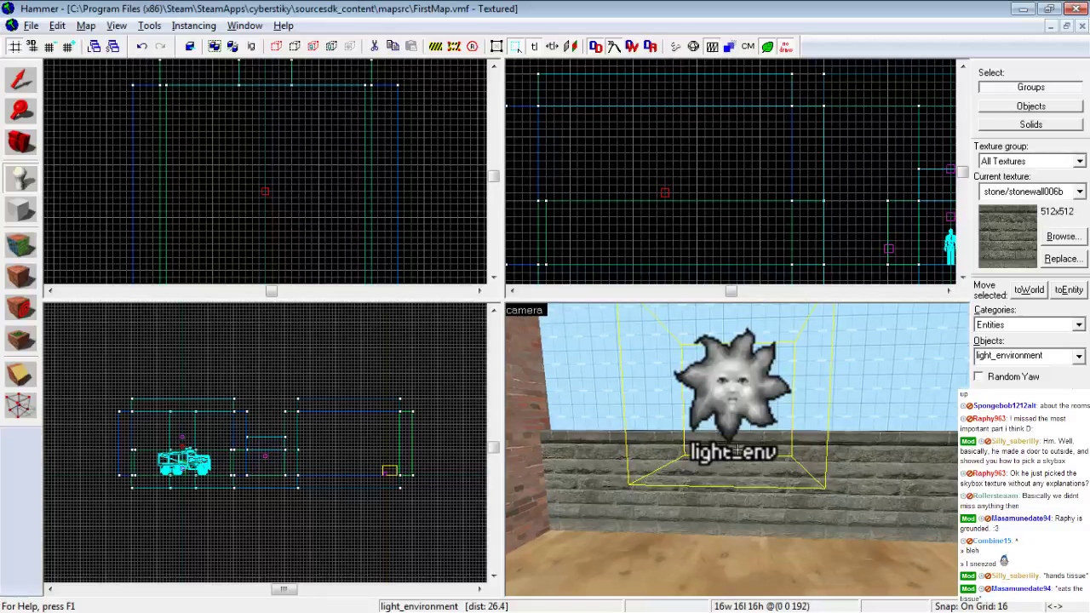
pyautogui.scroll(-4, 738, 449)
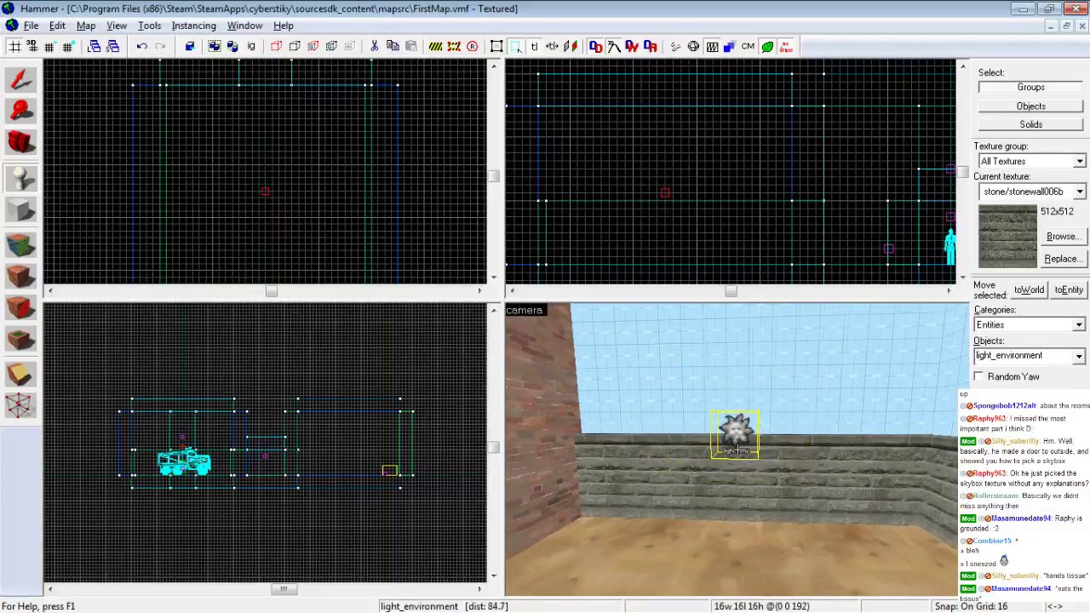
pyautogui.press('Left')
pyautogui.press('Right')
pyautogui.scroll(4, 737, 449)
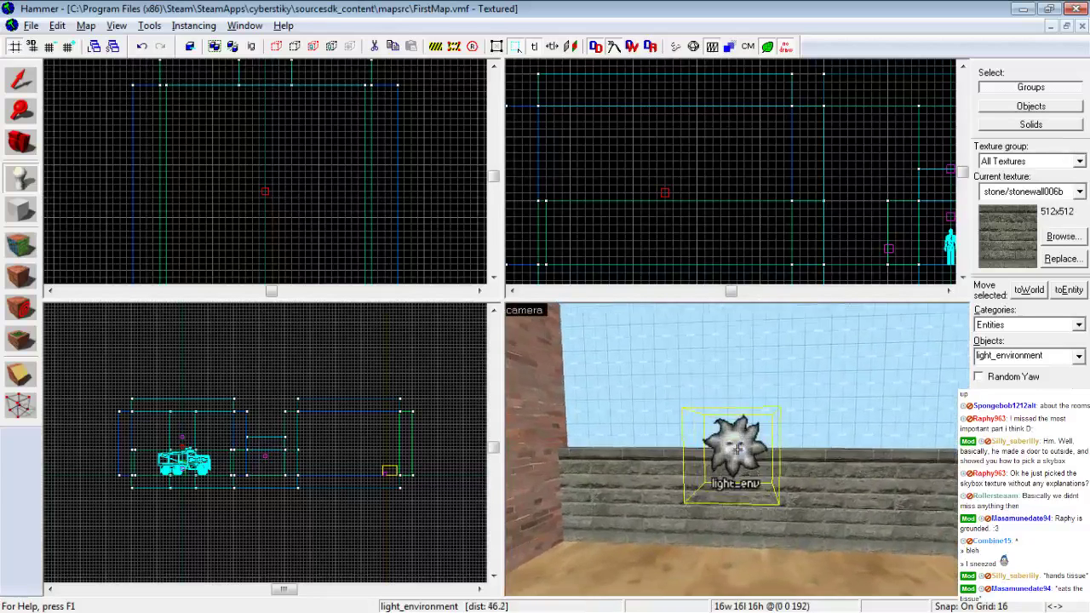
pyautogui.scroll(-6, 737, 450)
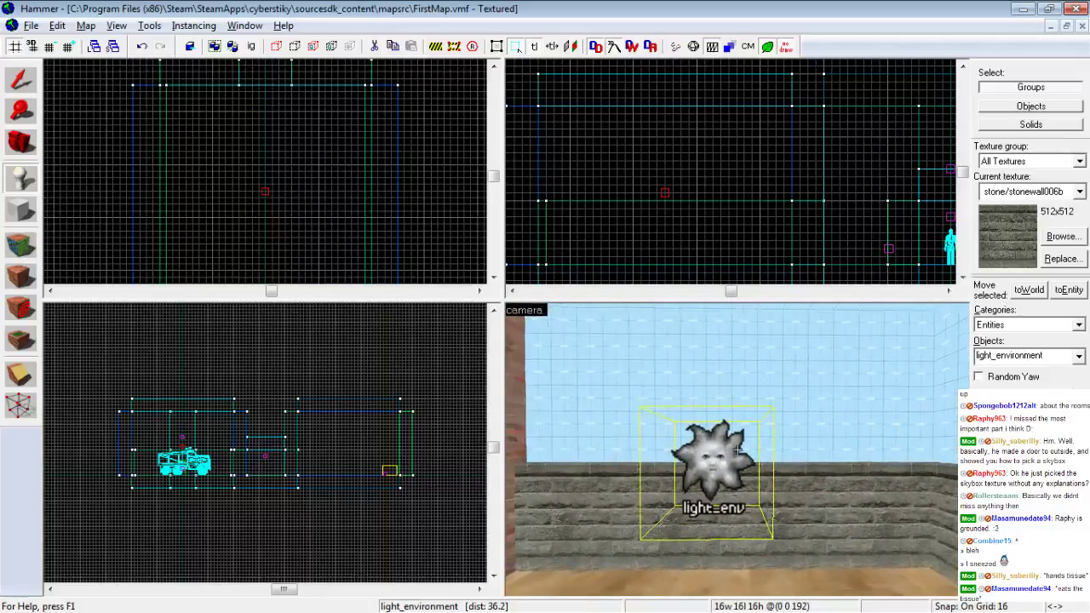
pyautogui.scroll(7, 738, 449)
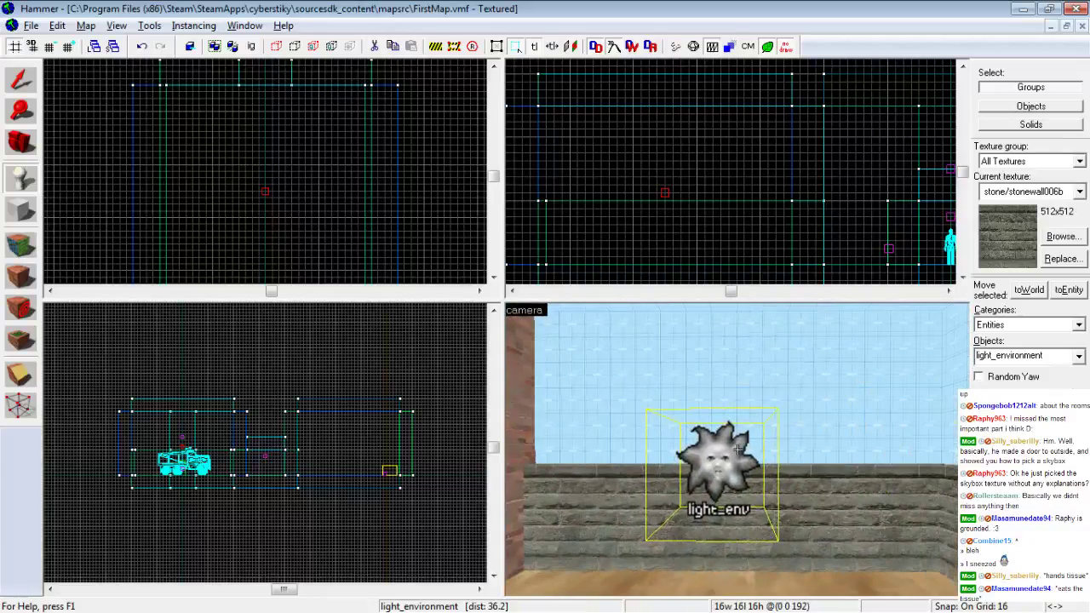
pyautogui.press('s')
pyautogui.press('d')
pyautogui.press('w')
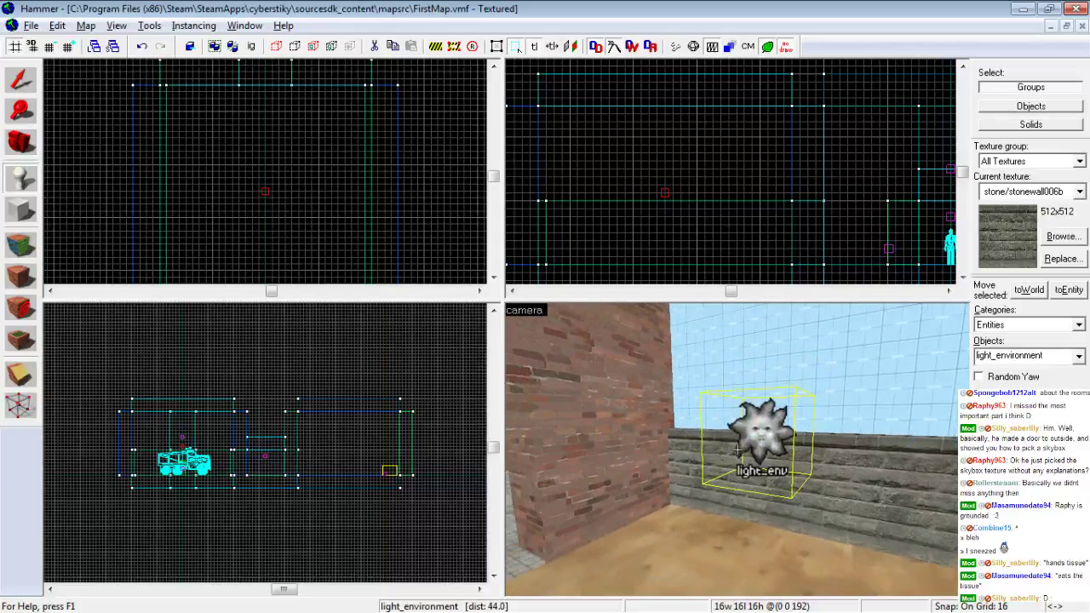
pyautogui.press('z')
# Select the light_environment entity, review its properties, and close them without changes
pyautogui.click(21, 80)
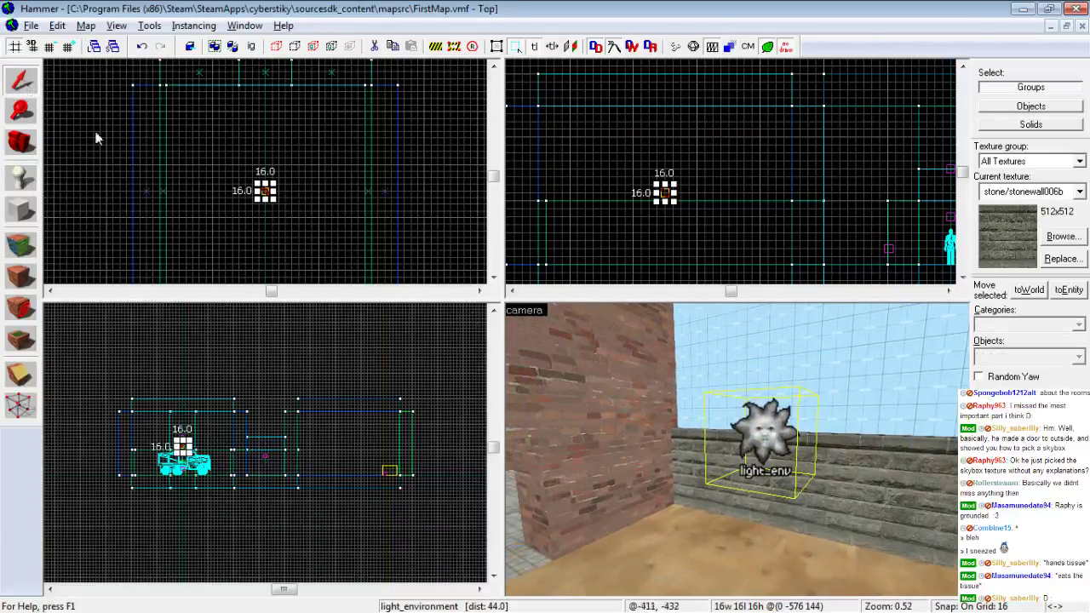
pyautogui.doubleClick(745, 439)
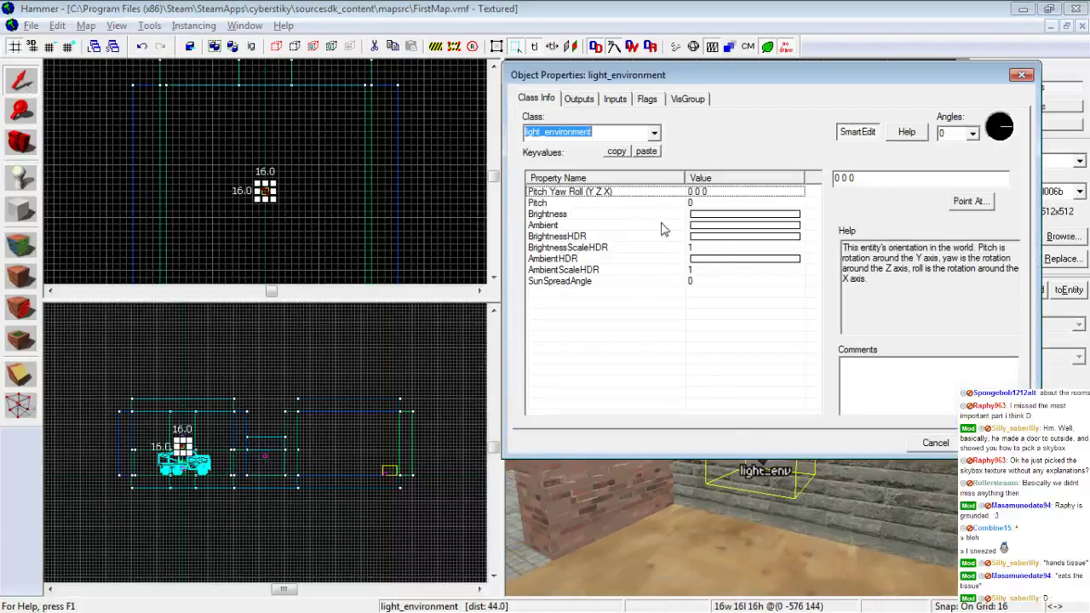
pyautogui.click(935, 443)
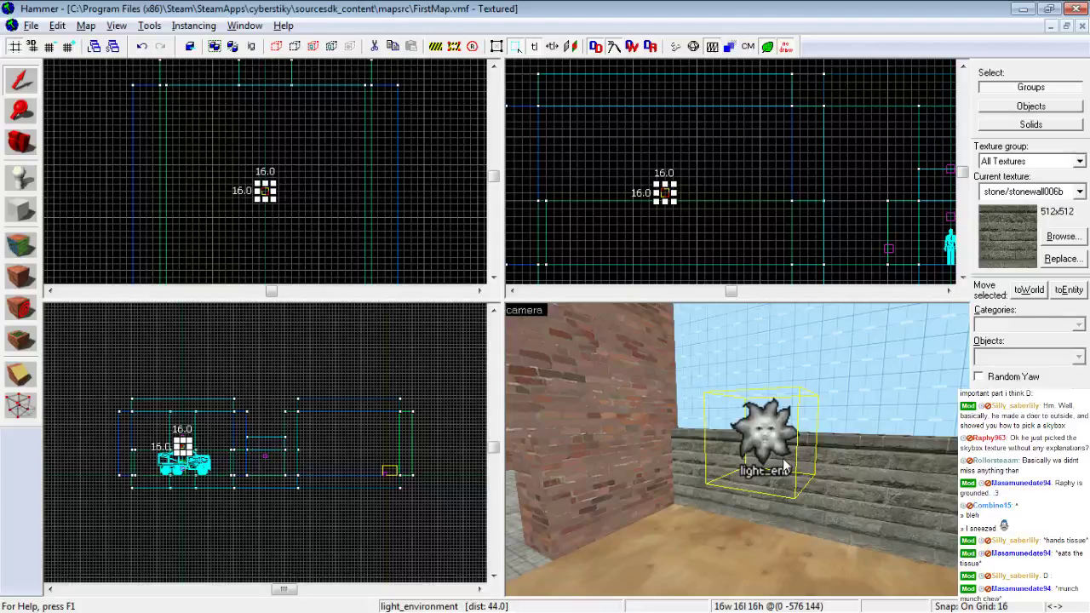
# Inspect the light entity in the brick room, the light_environment outdoors, and the skybox surfaces above the outdoor area
pyautogui.press('w')
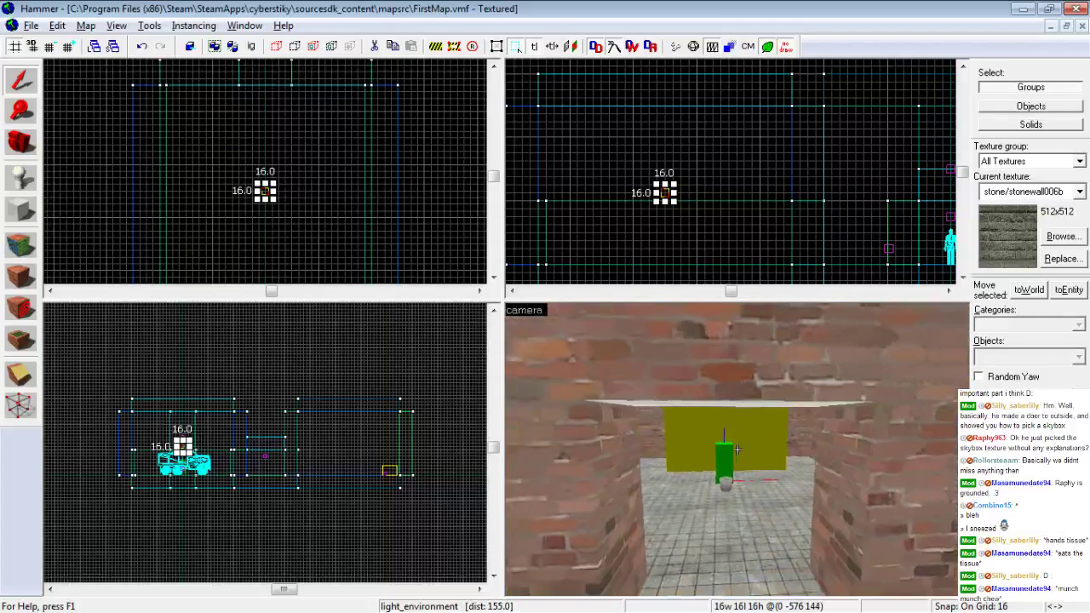
pyautogui.press('w')
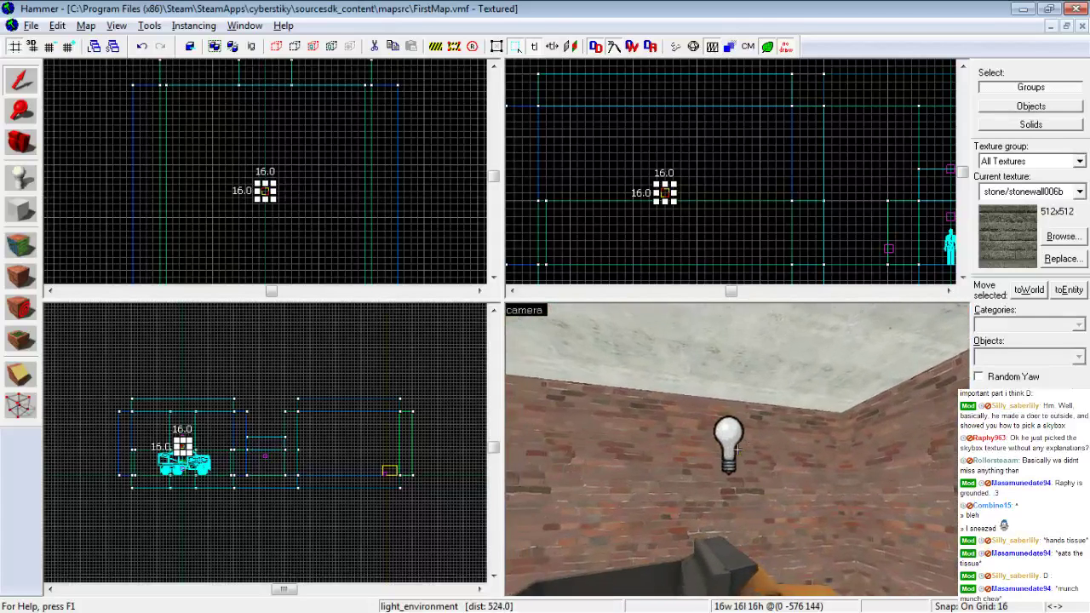
pyautogui.press('s')
pyautogui.press('s')
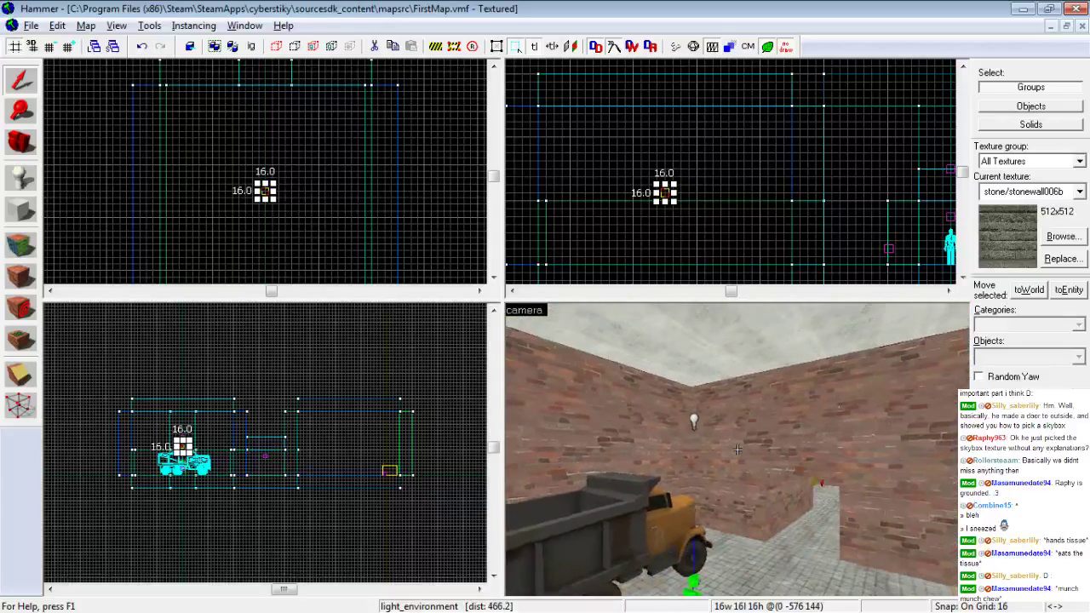
pyautogui.press('w')
pyautogui.press('w')
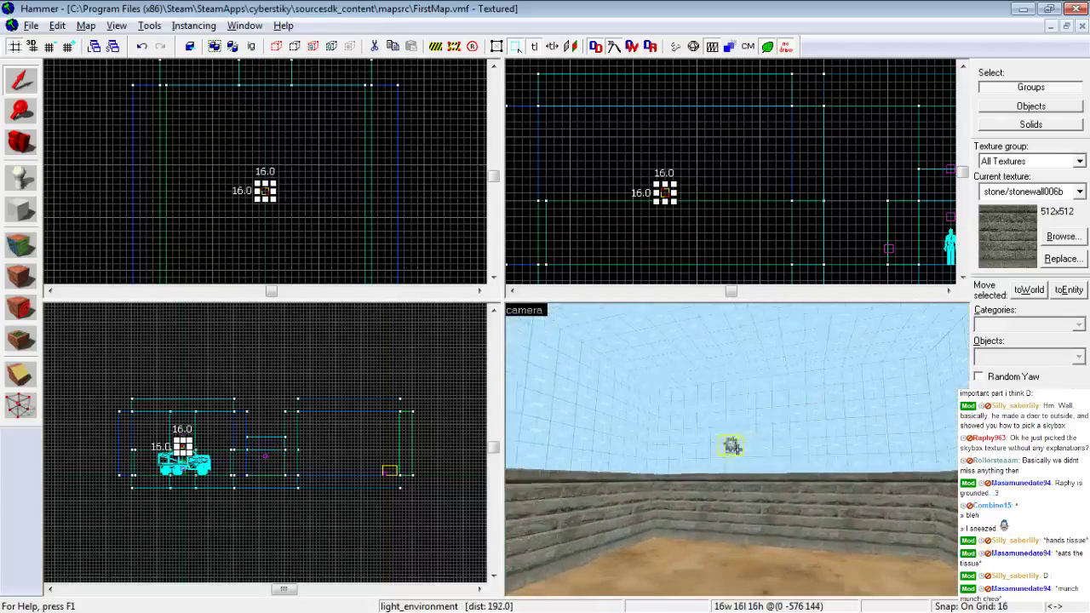
pyautogui.press('s')
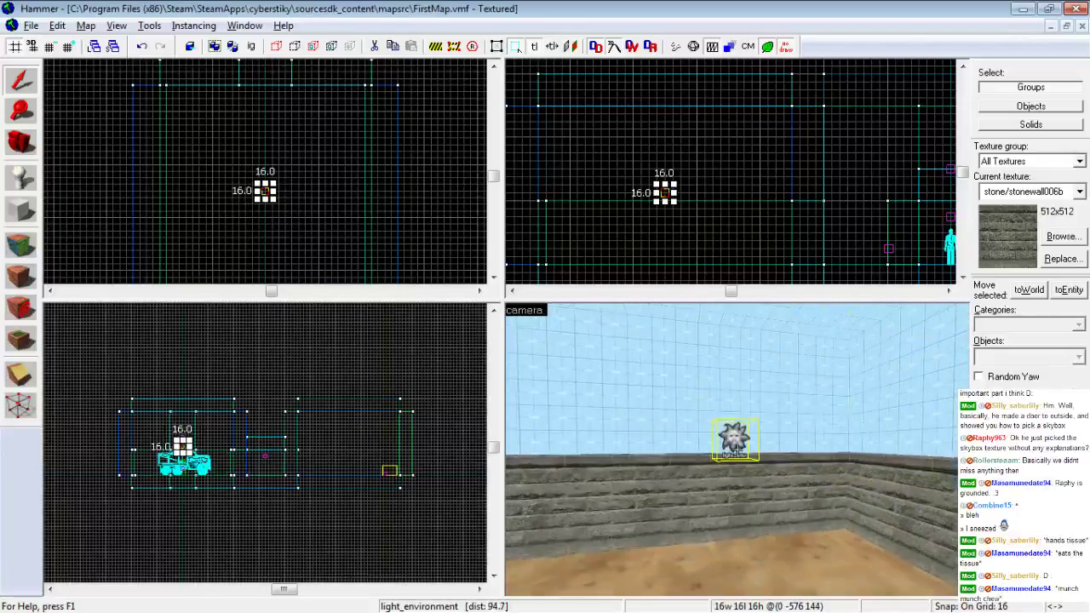
pyautogui.press('Left')
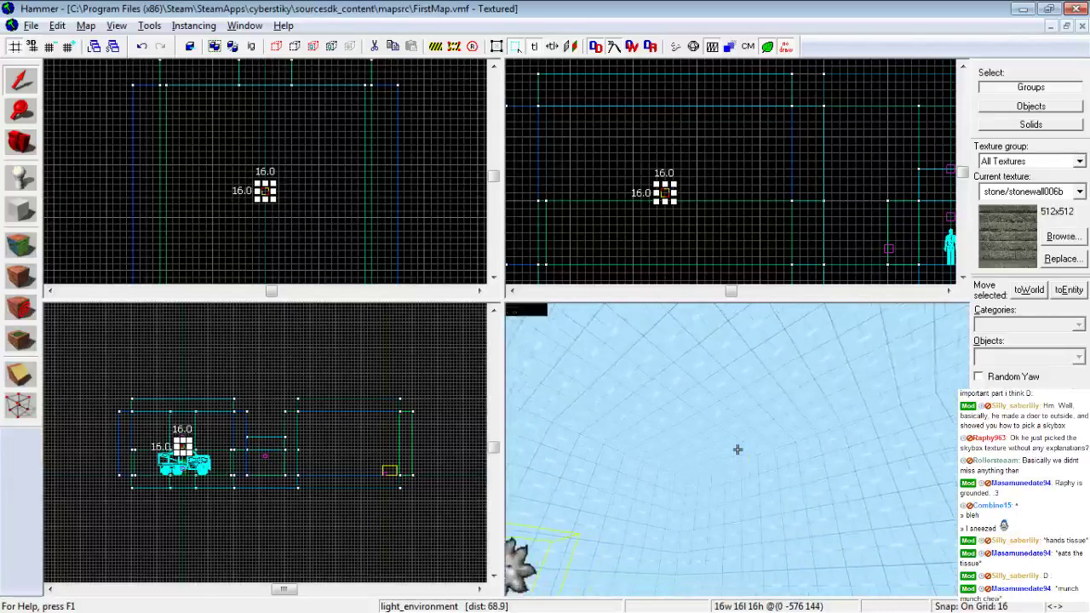
pyautogui.press('w')
pyautogui.press('w')
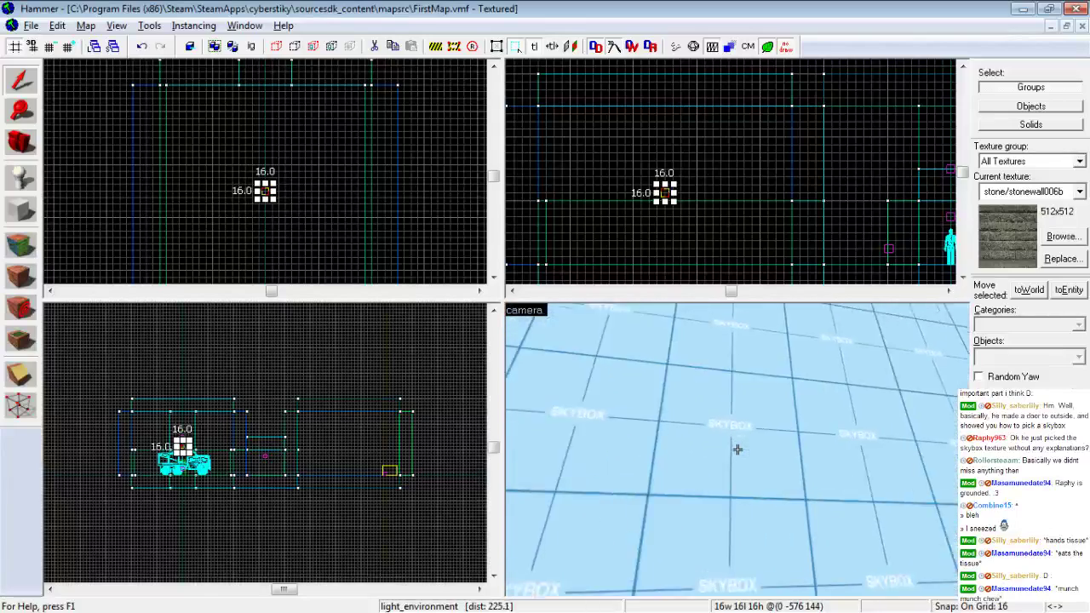
pyautogui.press('w')
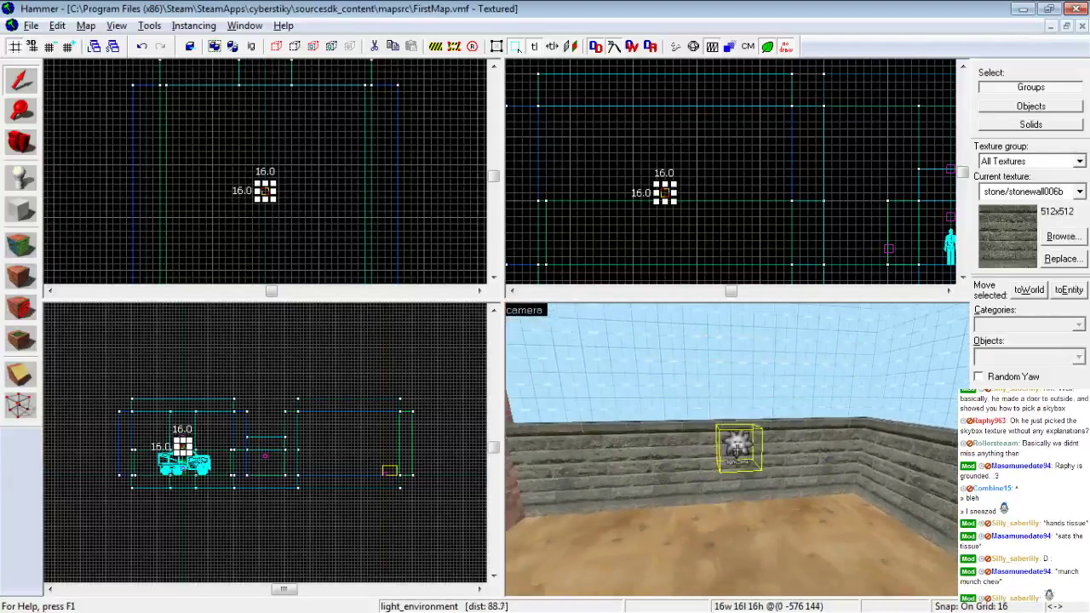
# Check the doorway from the brick room to the outdoor area and view the light_environment entity up close again
pyautogui.press('Left')
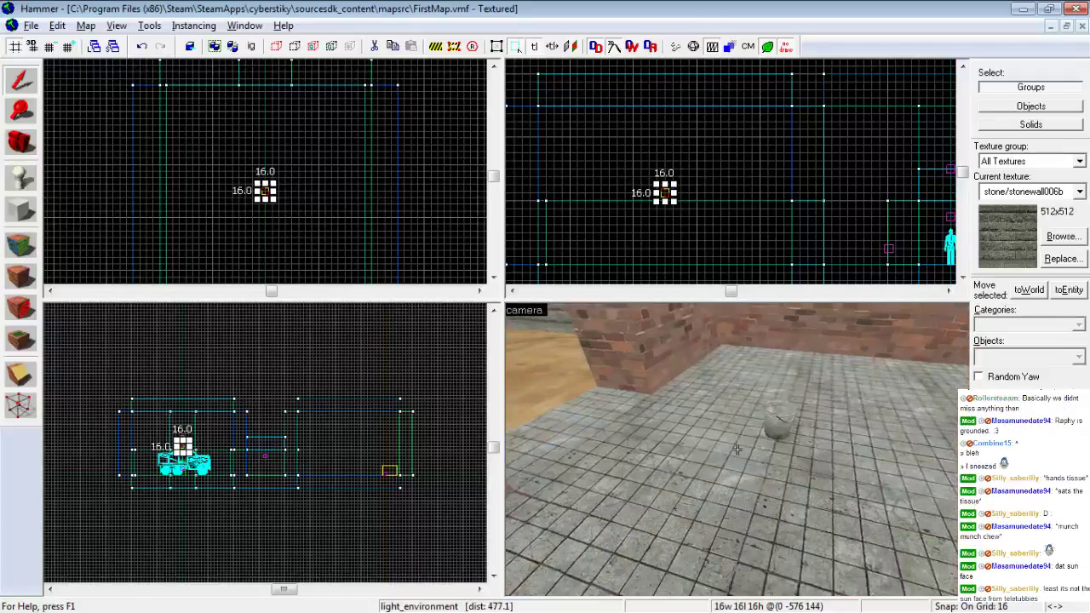
pyautogui.press('w')
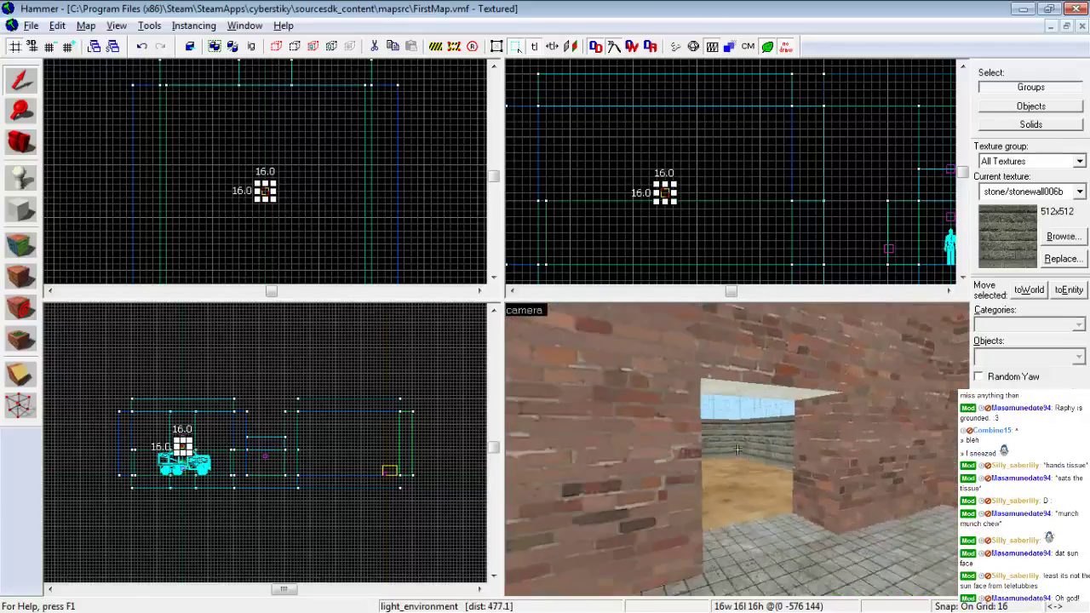
pyautogui.press('w')
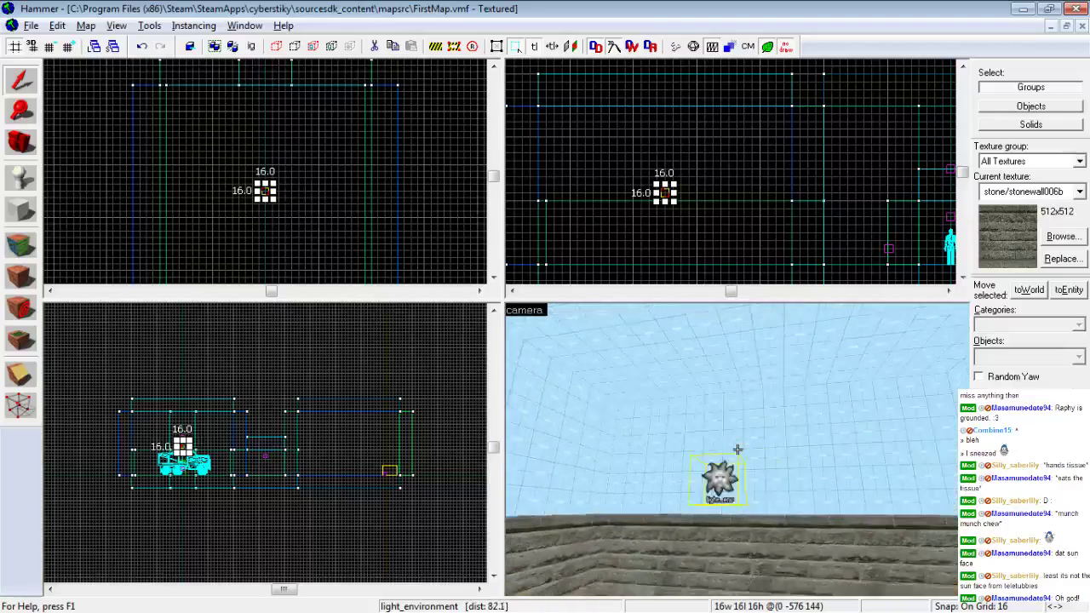
pyautogui.press('w')
pyautogui.press('s')
pyautogui.press('w')
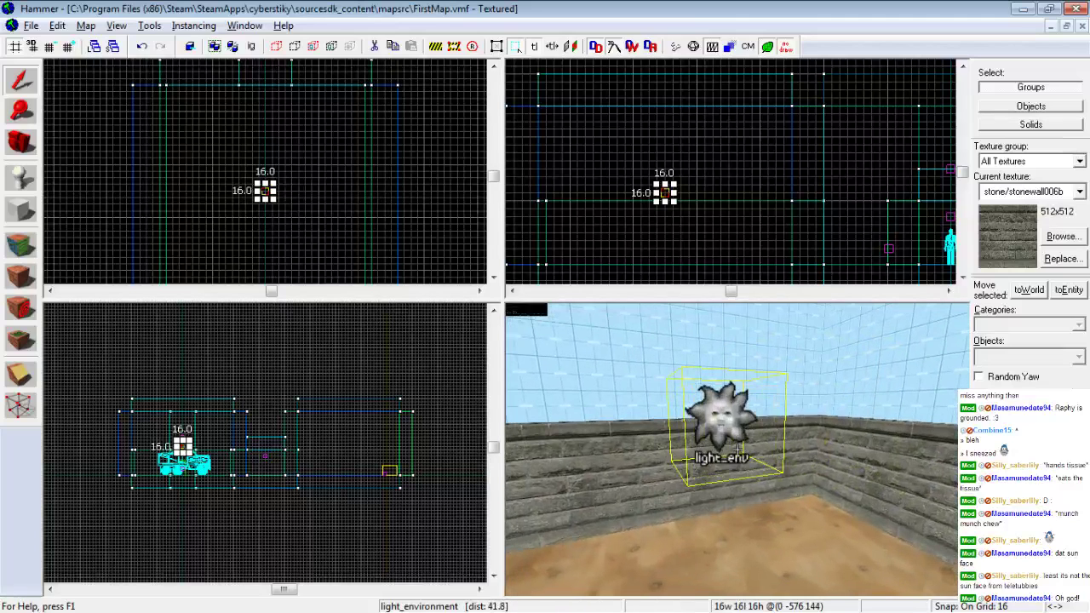
# Open the light_environment entity's properties, review its Brightness setting, and close them without changes
pyautogui.press('z')
pyautogui.hotkey('alt', 'Return')
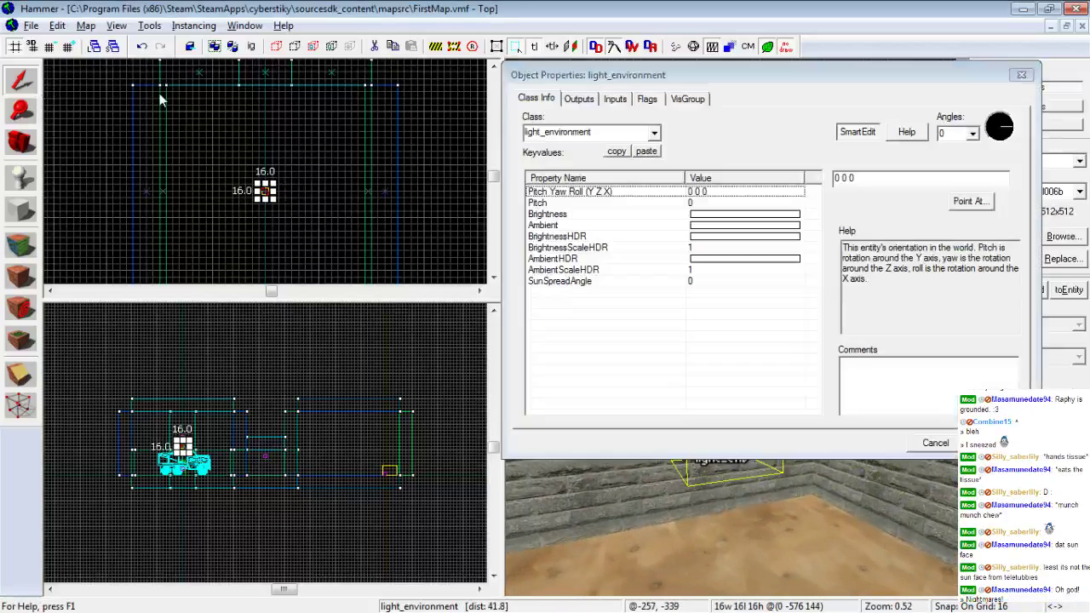
pyautogui.moveTo(647, 75); pyautogui.dragTo(243, 119)
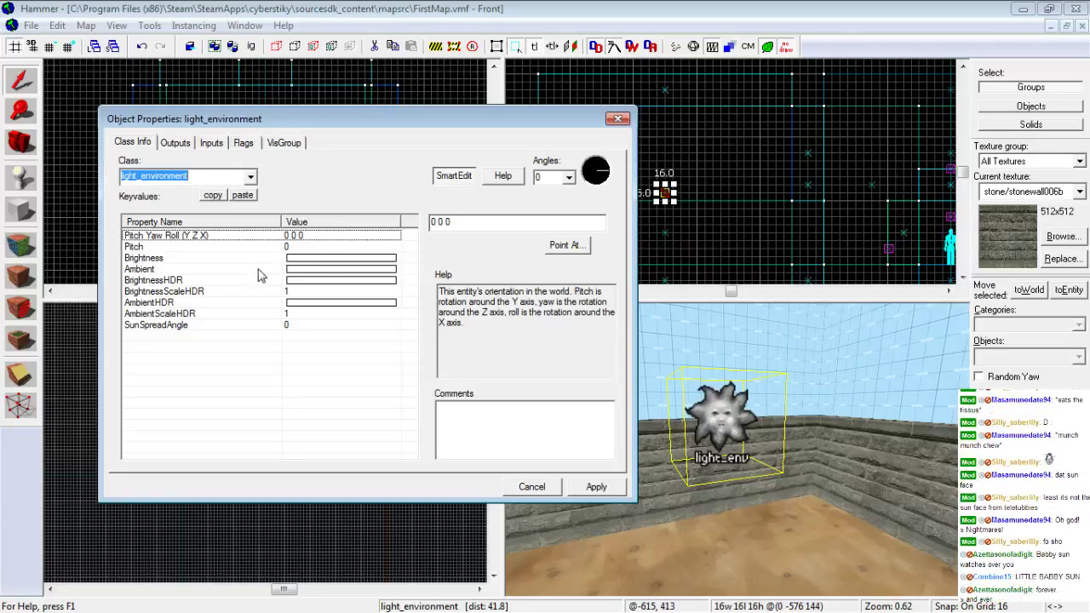
pyautogui.click(309, 258)
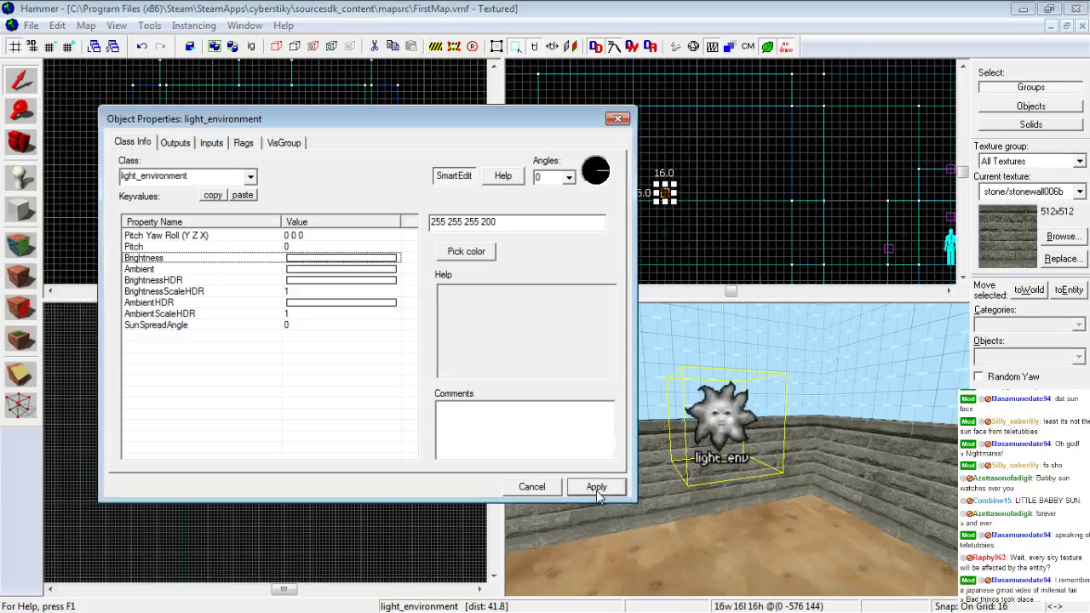
pyautogui.click(550, 492)
# Inspect the light_environment entity, the skybox walls, and the brick room with its doorway in the 3D view
pyautogui.press('z')
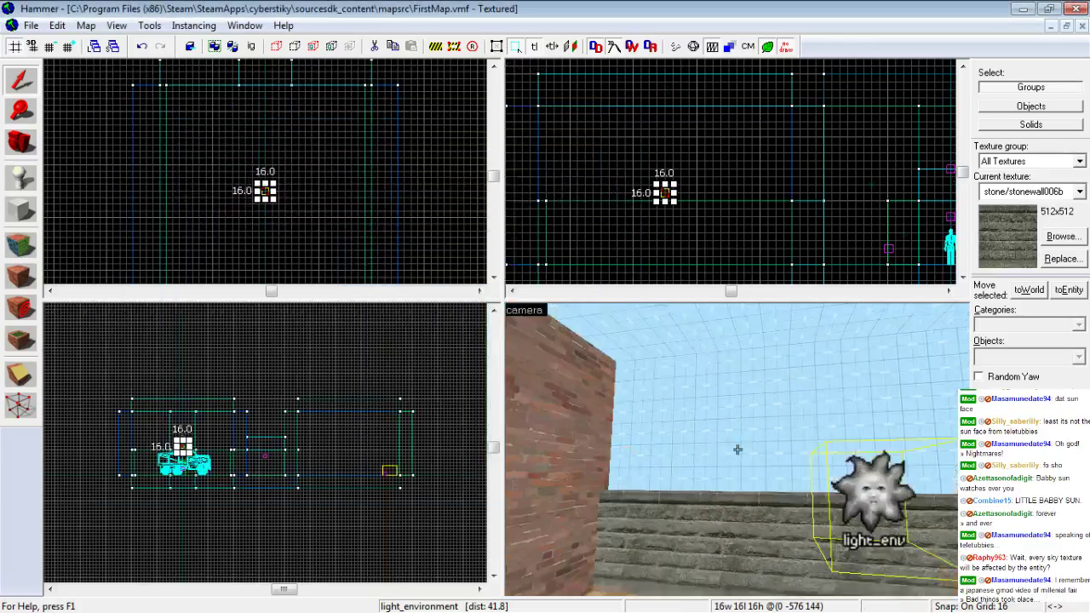
pyautogui.press('w')
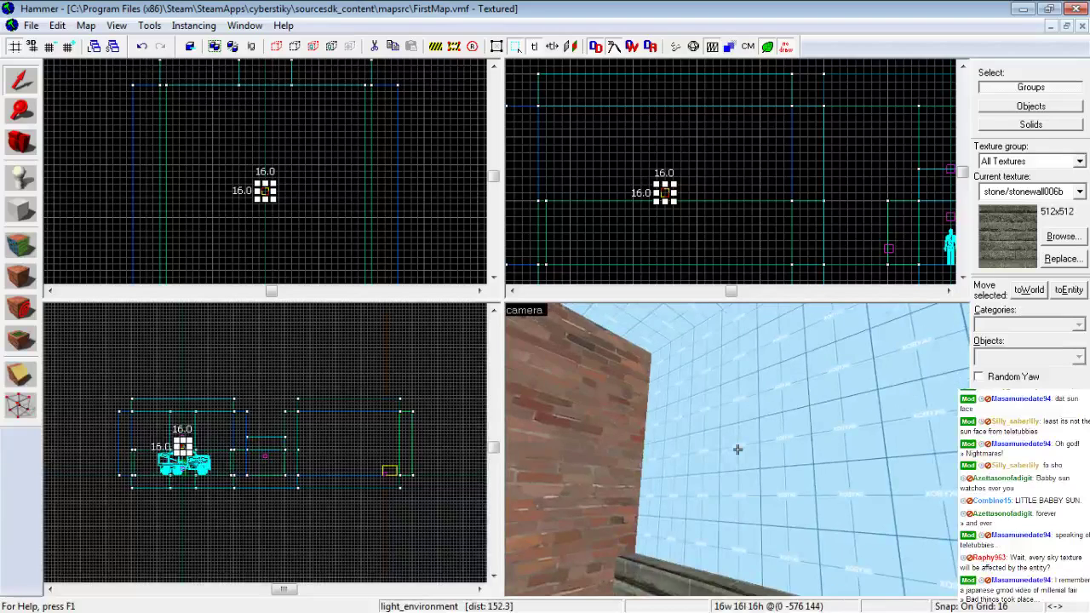
pyautogui.press('s')
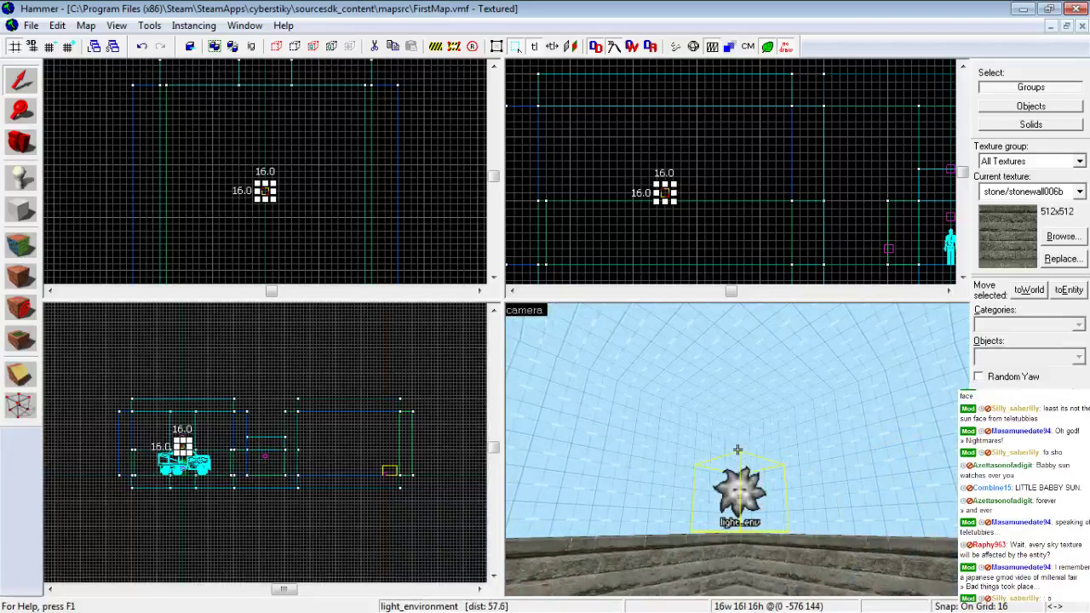
pyautogui.press('w')
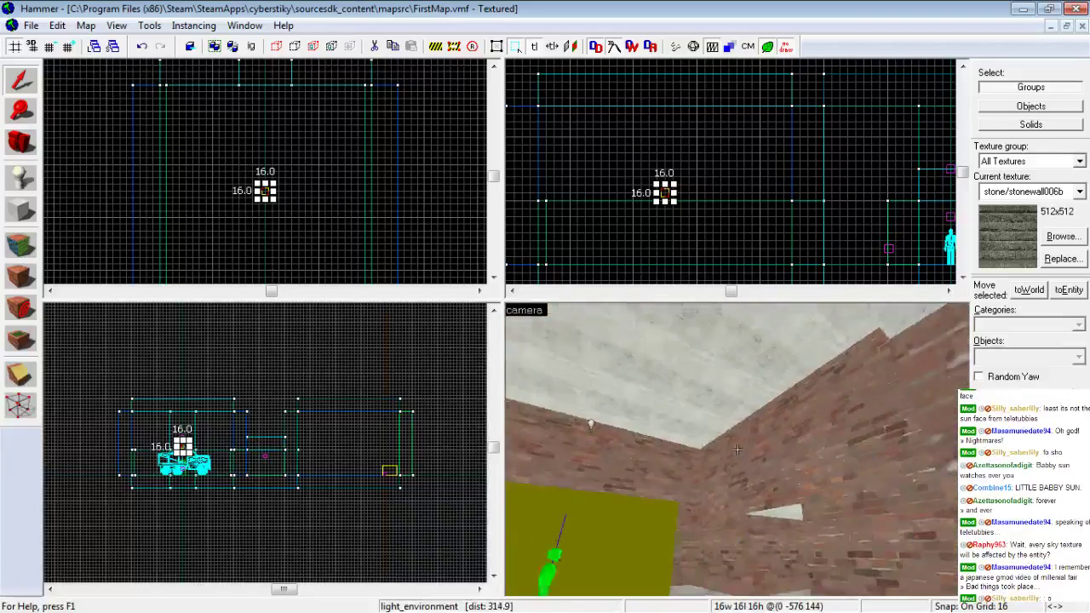
pyautogui.press('w')
pyautogui.press('w')
pyautogui.press('Up')
pyautogui.press('w')
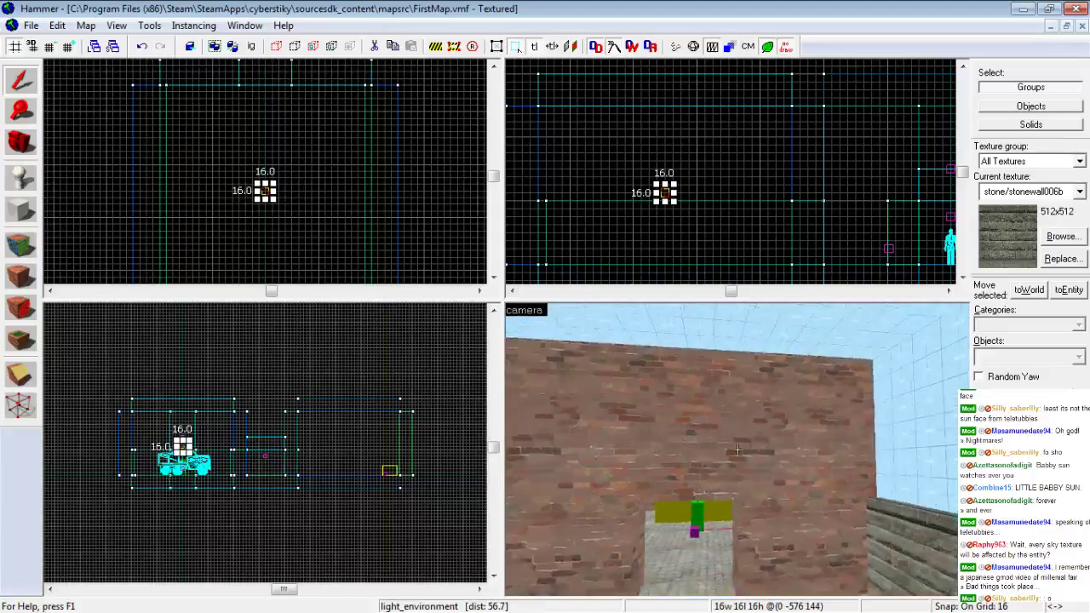
pyautogui.press('s')
pyautogui.press('w')
pyautogui.press('z')
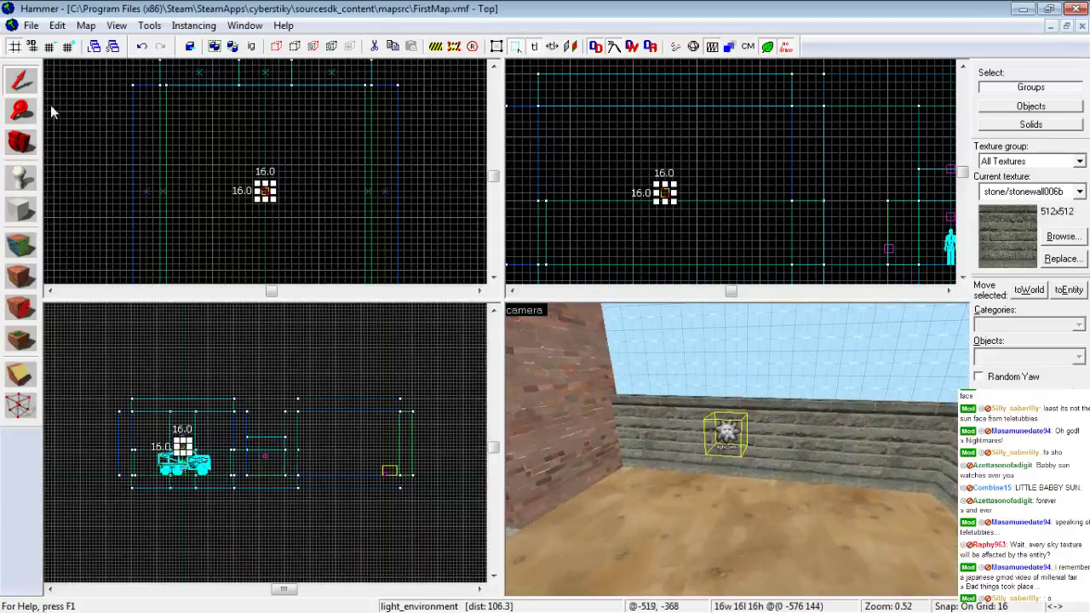
# Open the light_environment entity's properties, select the Pitch property, and move the dialog clear of the top view
pyautogui.hotkey('alt', 'Return')
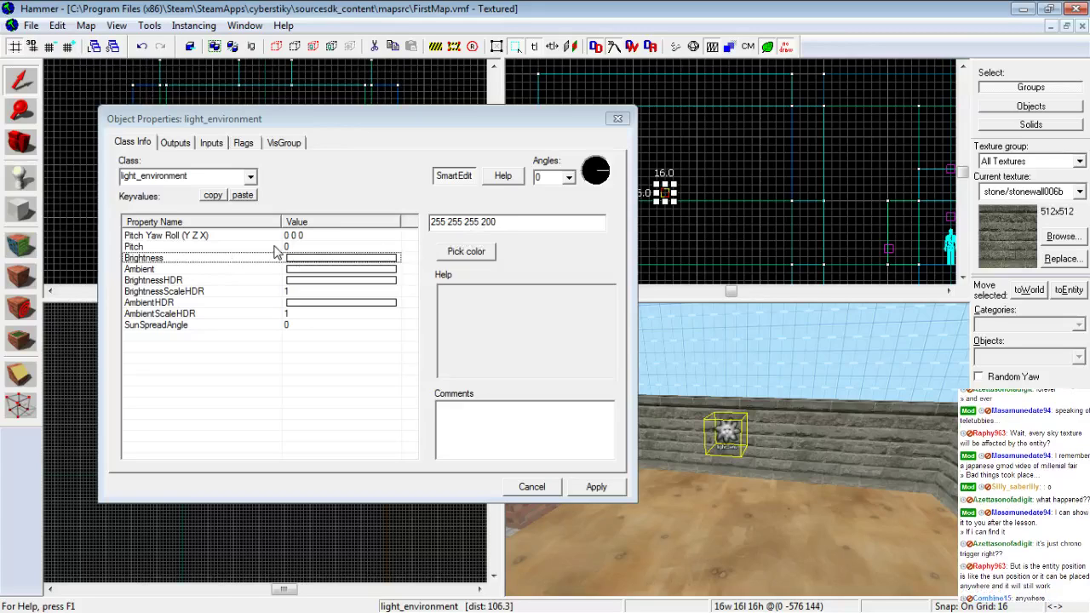
pyautogui.click(272, 249)
pyautogui.click(613, 509)
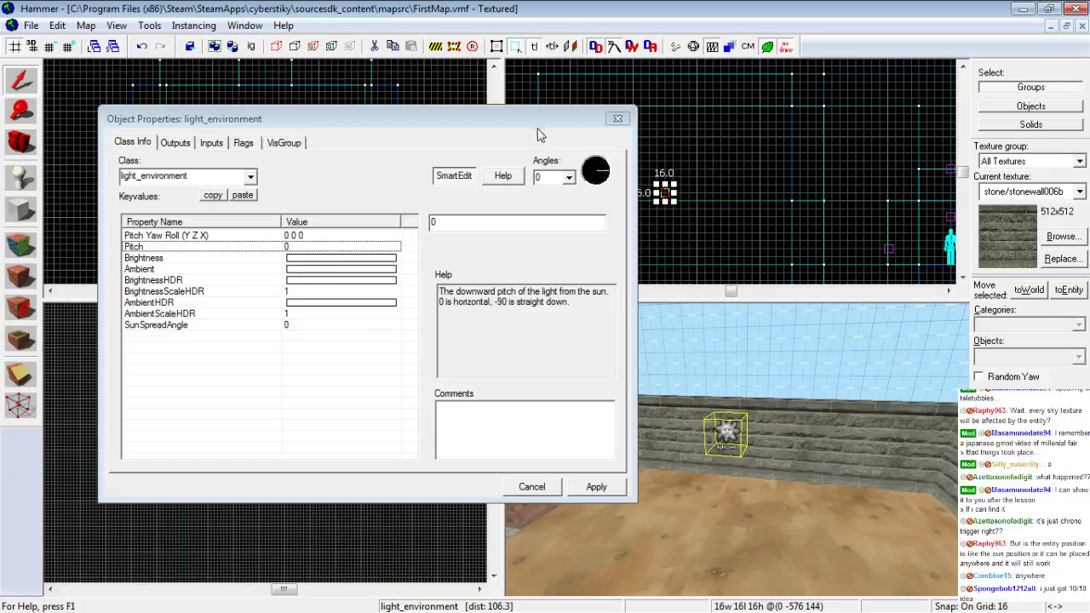
pyautogui.moveTo(523, 114); pyautogui.dragTo(880, 121)
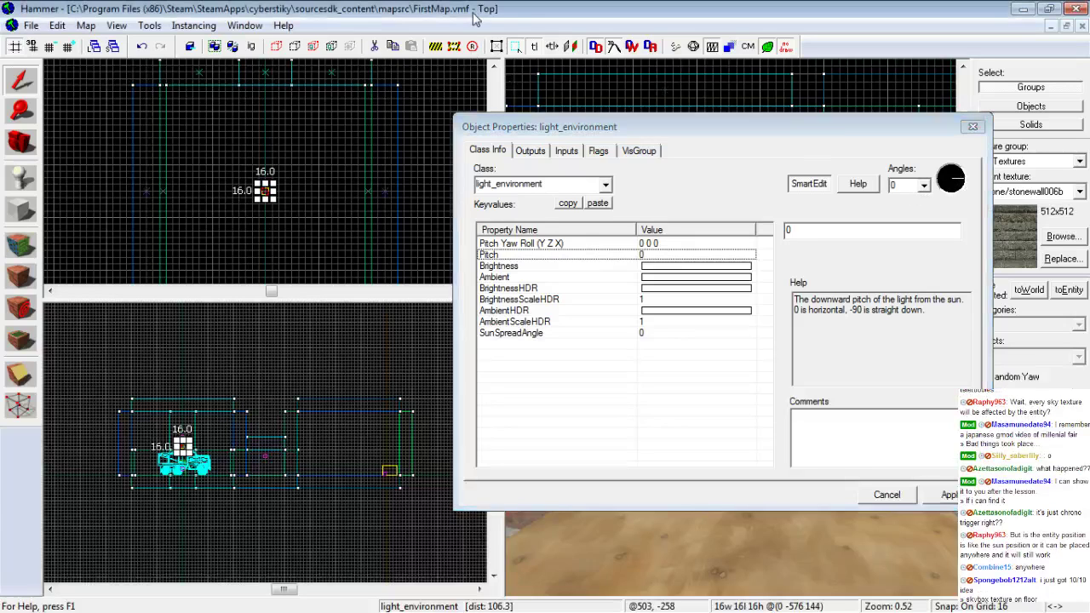
# Set the light_environment's yaw angle to 138 degrees, checking the direction against the outdoor area's top view, and apply it
pyautogui.scroll(-2, 401, 100)
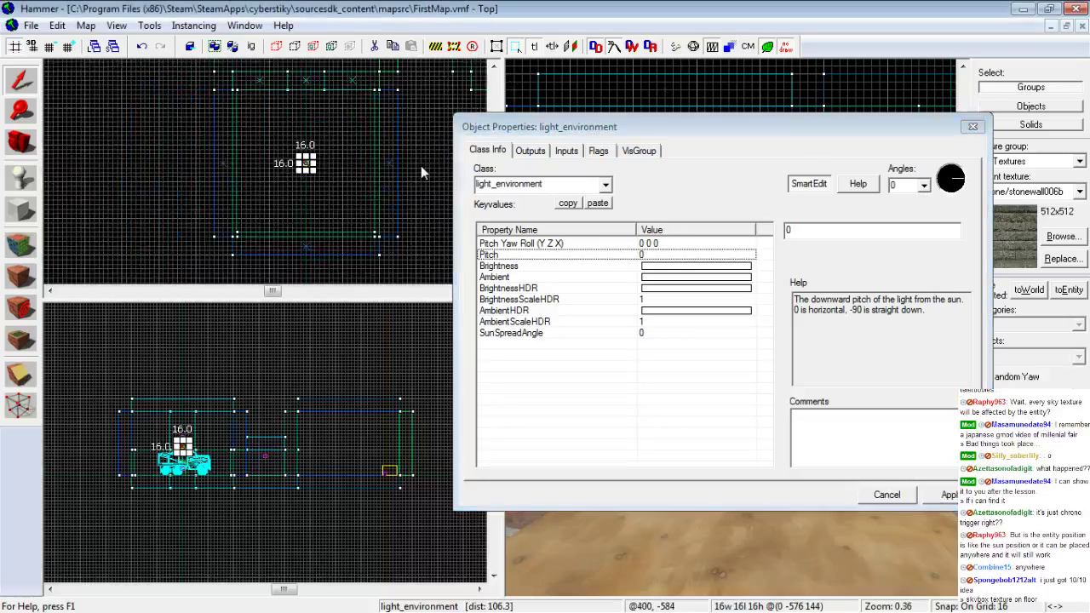
pyautogui.scroll(2, 375, 159)
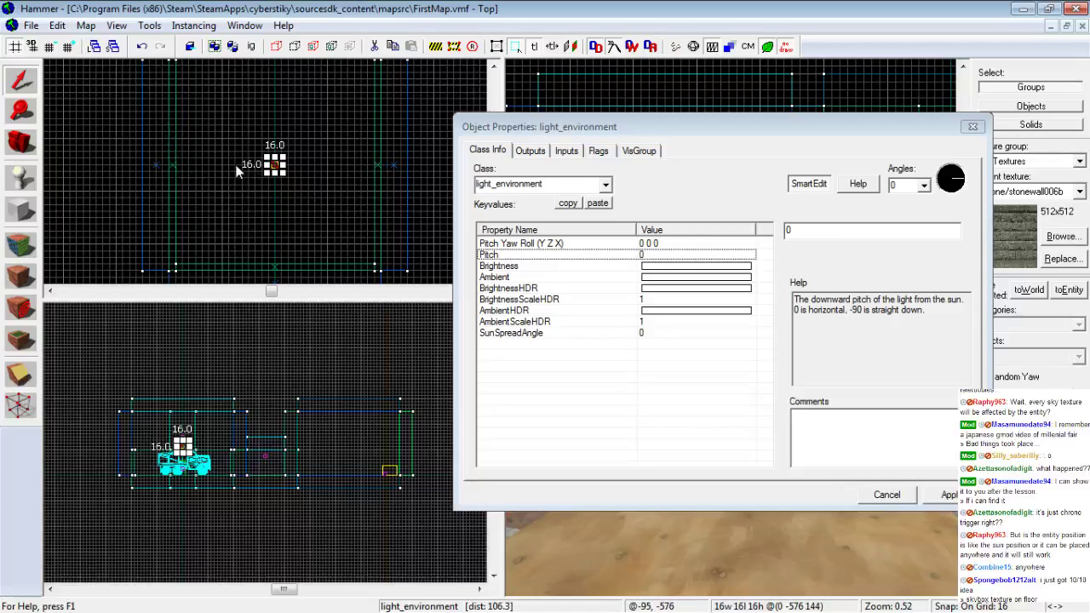
pyautogui.scroll(-2, 245, 165)
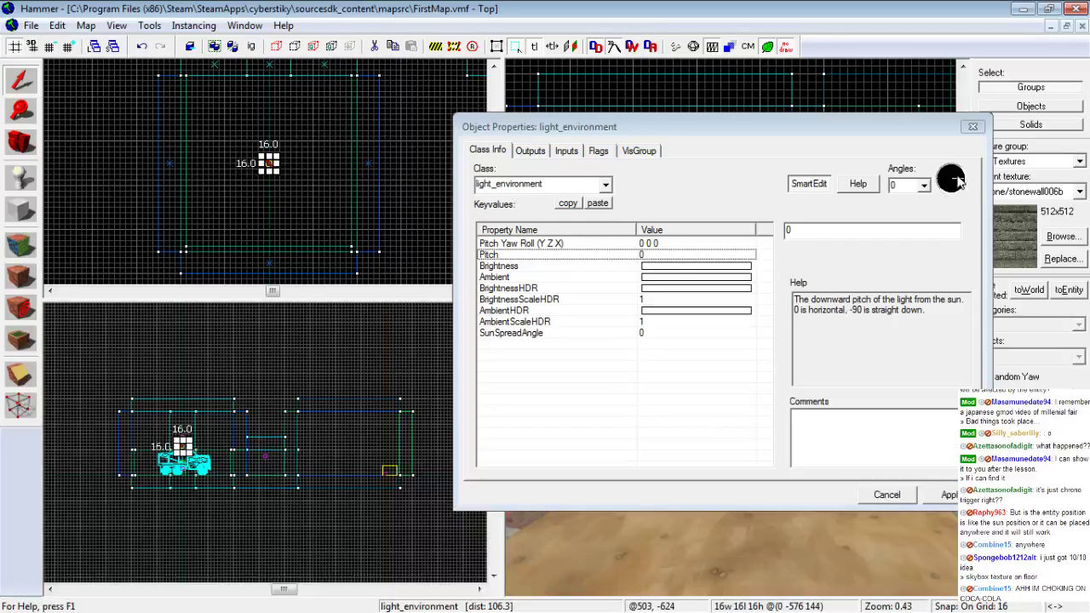
pyautogui.moveTo(954, 178); pyautogui.dragTo(930, 145)
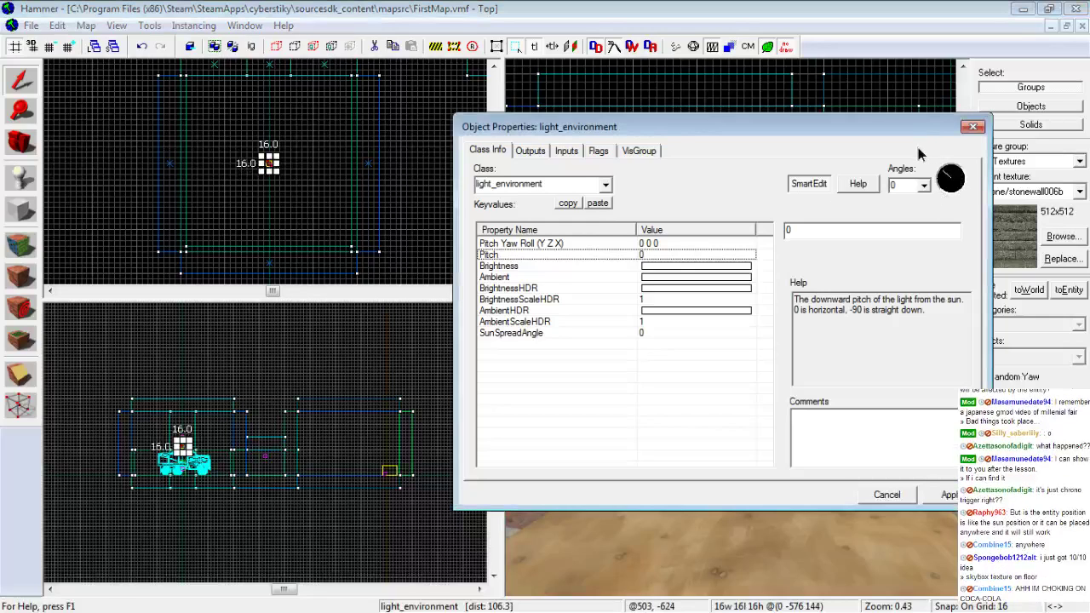
pyautogui.click(919, 153)
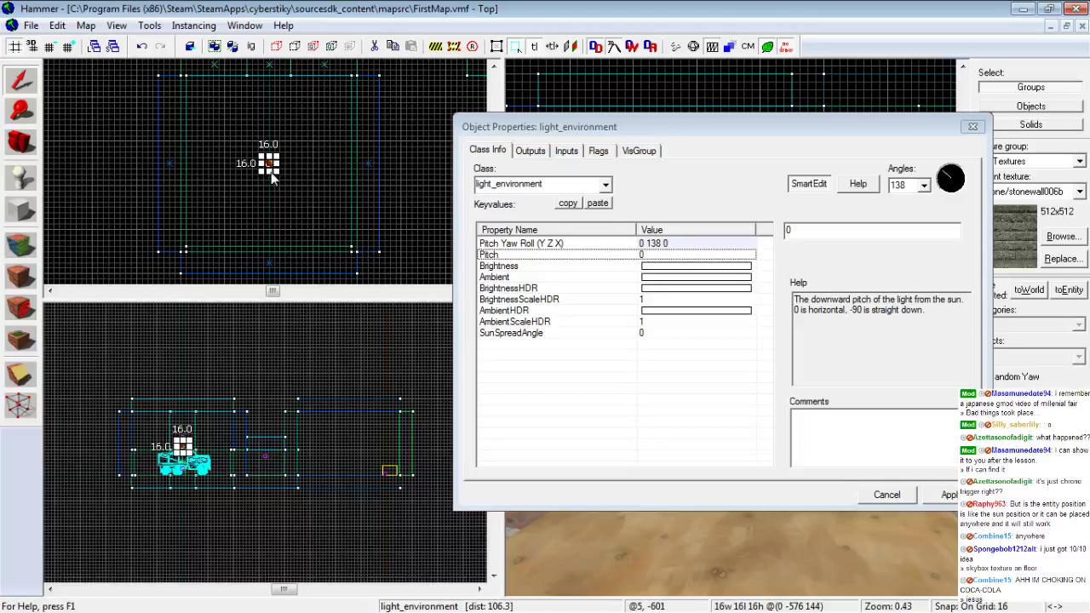
pyautogui.scroll(-3, 272, 187)
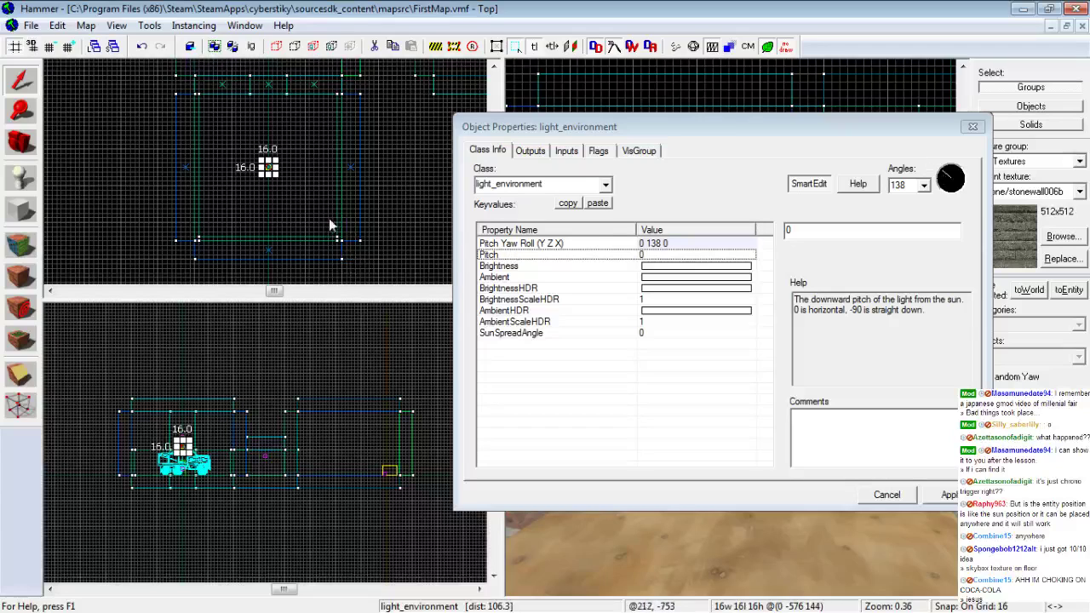
pyautogui.scroll(-3, 213, 183)
pyautogui.scroll(3, 273, 211)
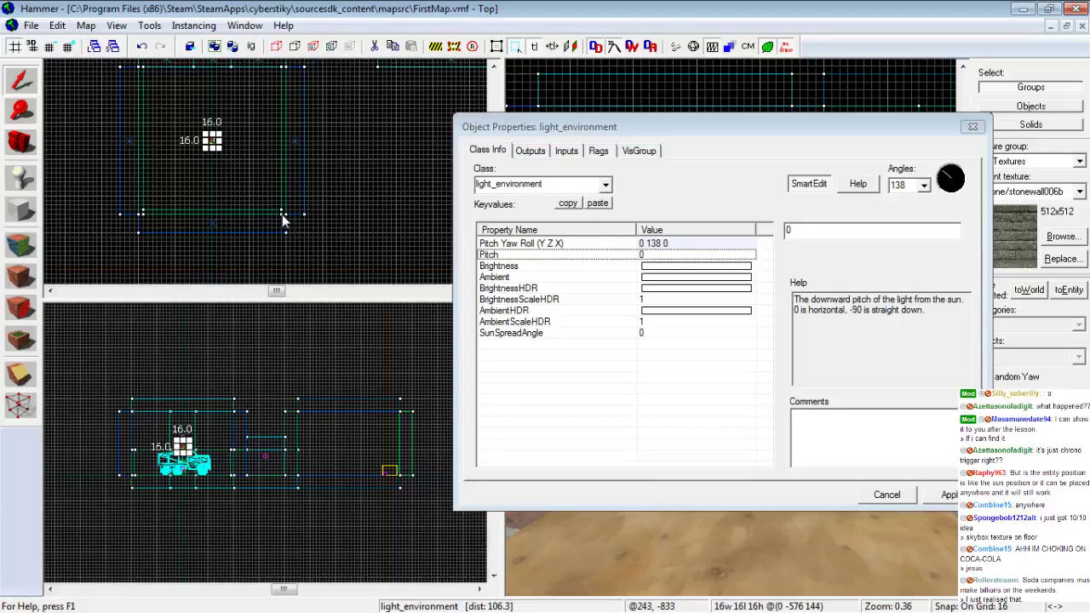
pyautogui.scroll(-1, 282, 214)
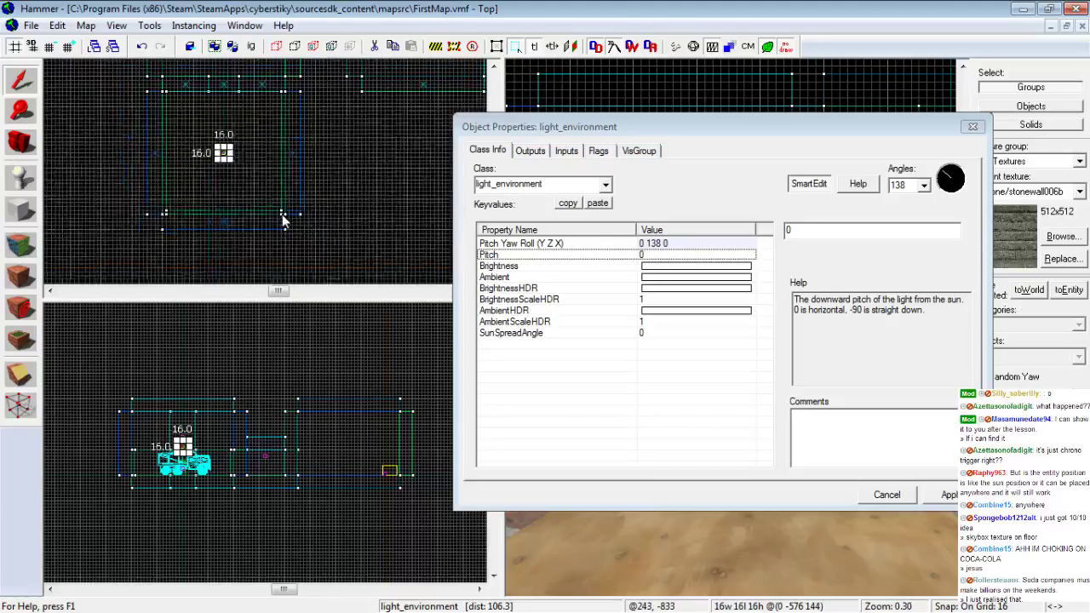
pyautogui.scroll(1, 282, 215)
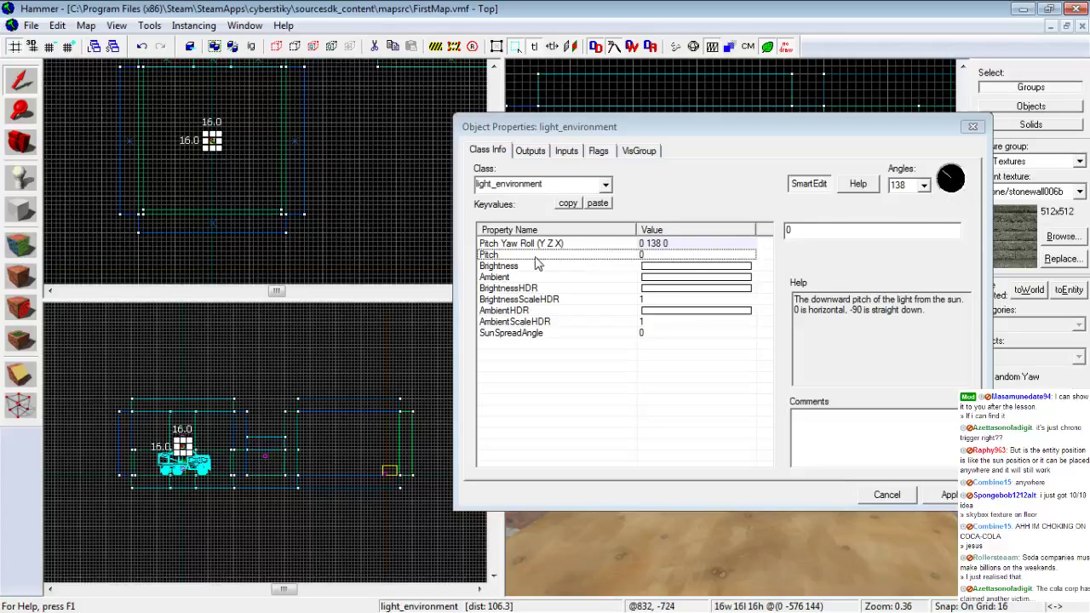
pyautogui.click(939, 497)
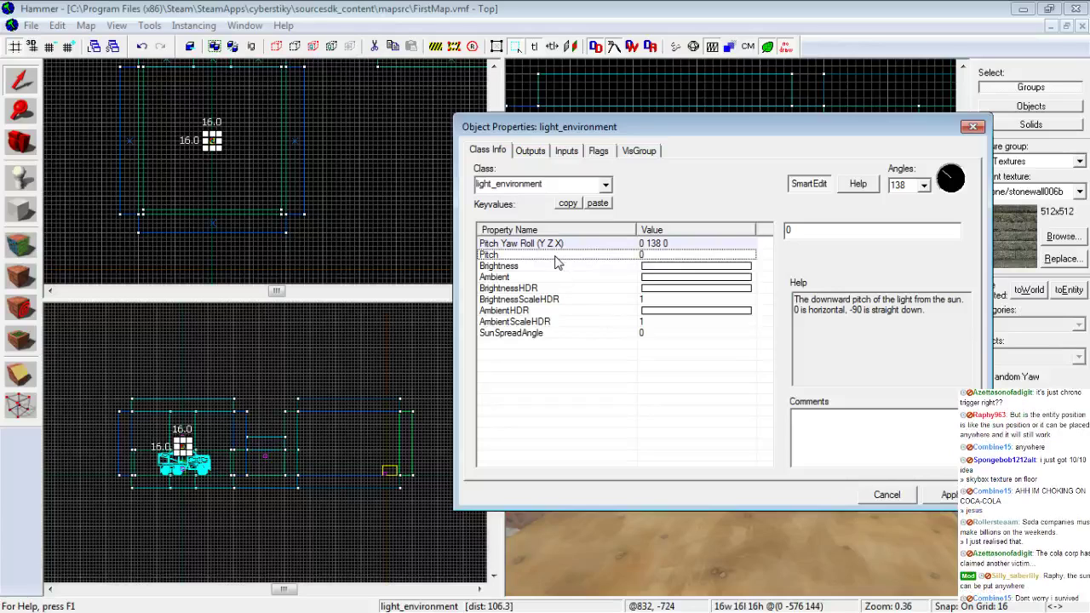
# Set the light_environment's Pitch to -65, apply the change, and close the properties dialog
pyautogui.click(448, 254)
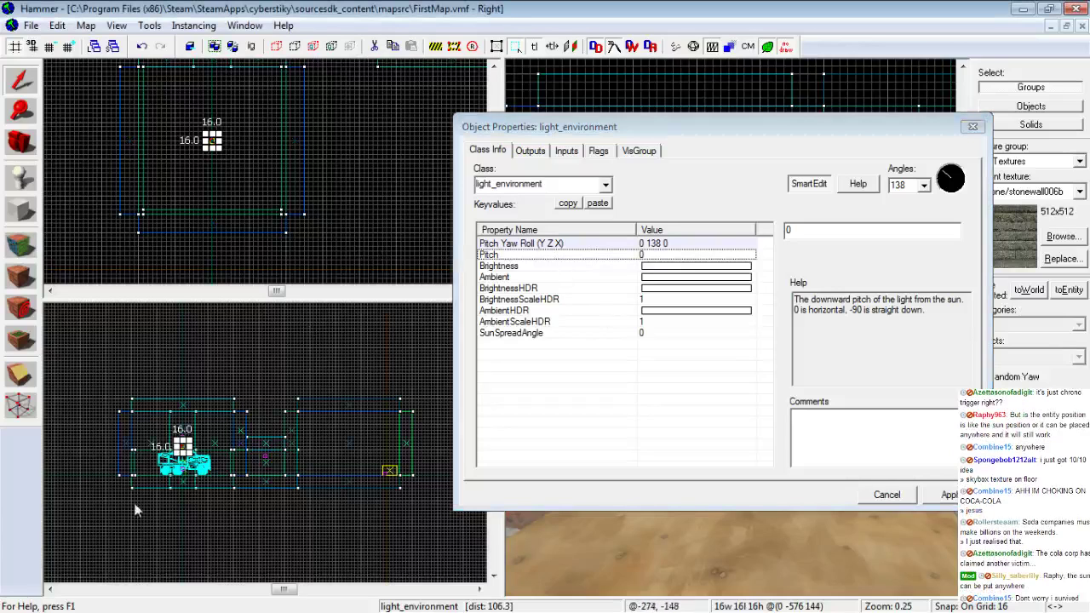
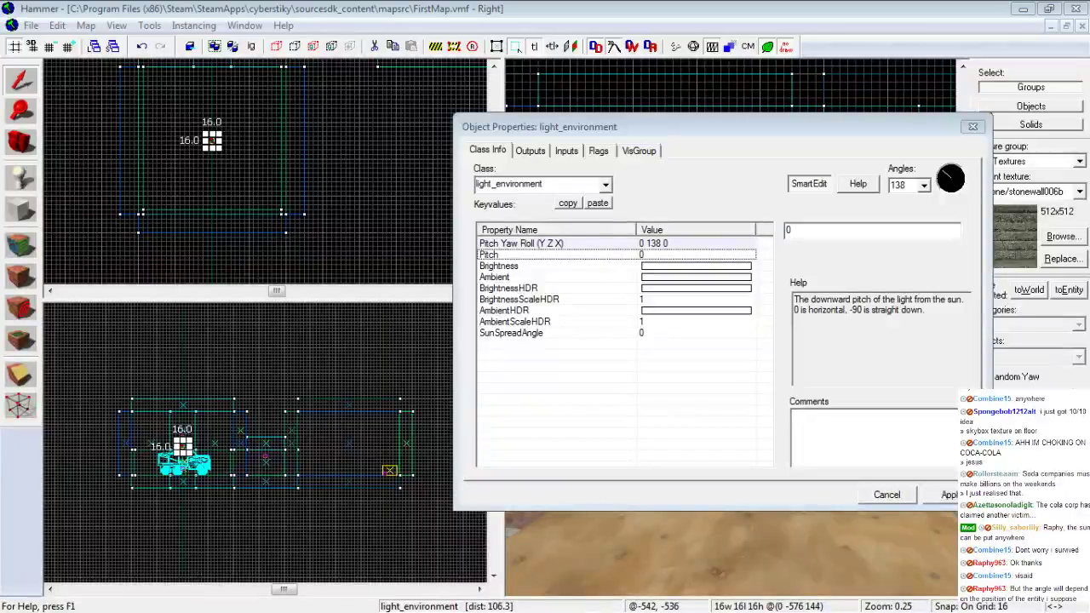
pyautogui.click(737, 233)
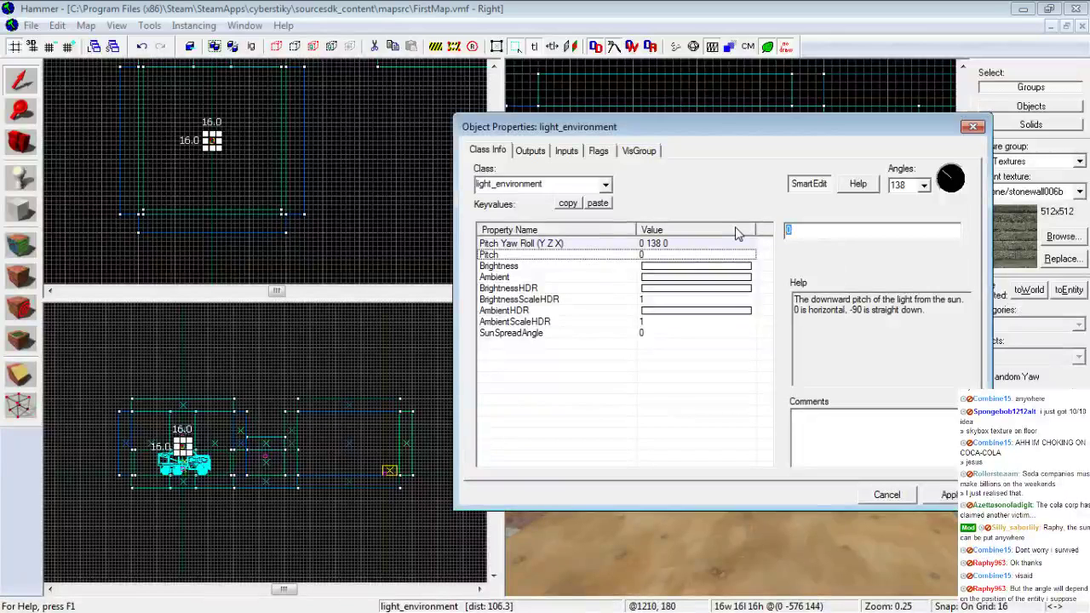
pyautogui.write('-65')
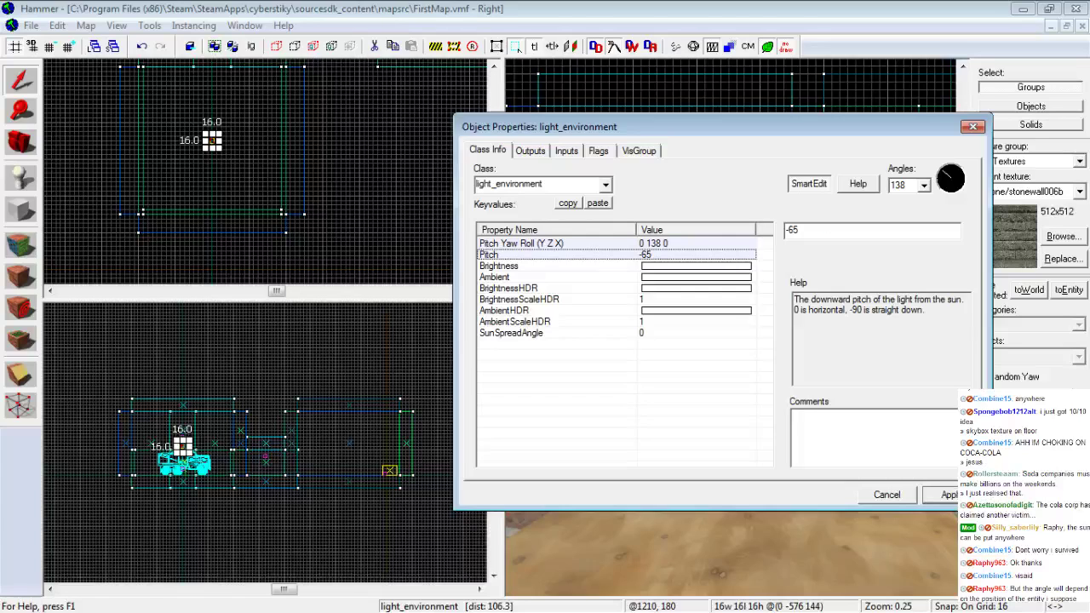
pyautogui.click(946, 492)
pyautogui.click(997, 307)
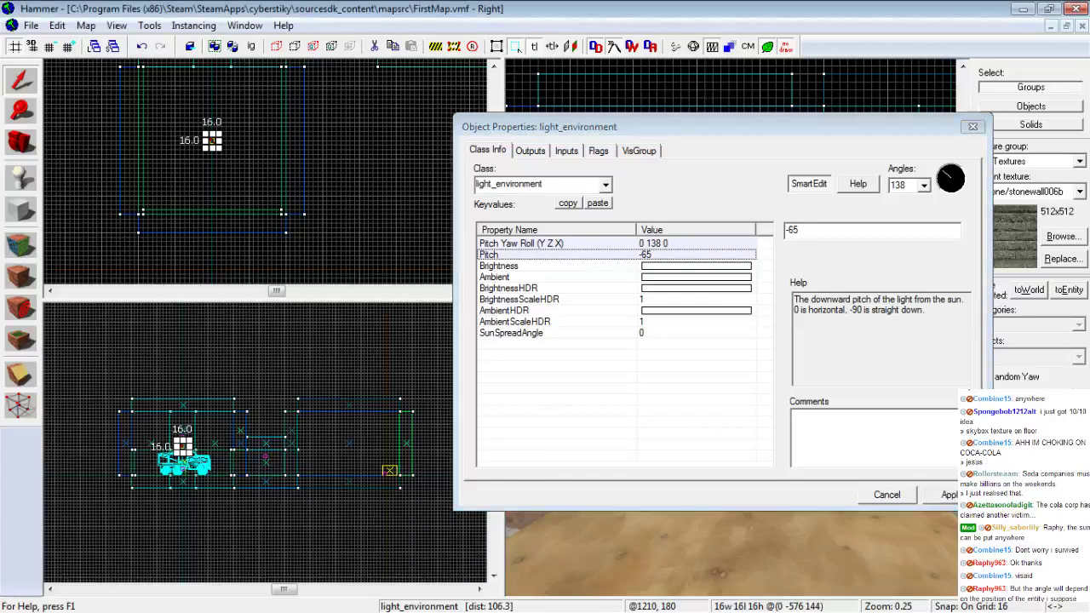
pyautogui.click(946, 492)
pyautogui.click(885, 500)
pyautogui.click(886, 498)
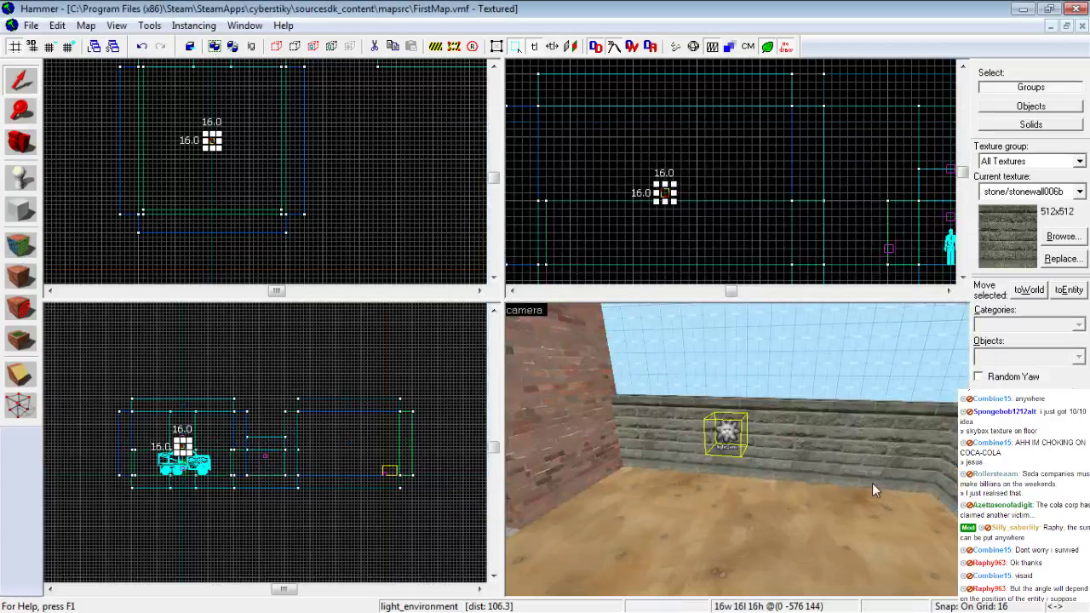
# Look over the outdoor area's stone walls, the light_environment entity, and the doorway to the brick room in 3D
pyautogui.press('z')
pyautogui.press('w')
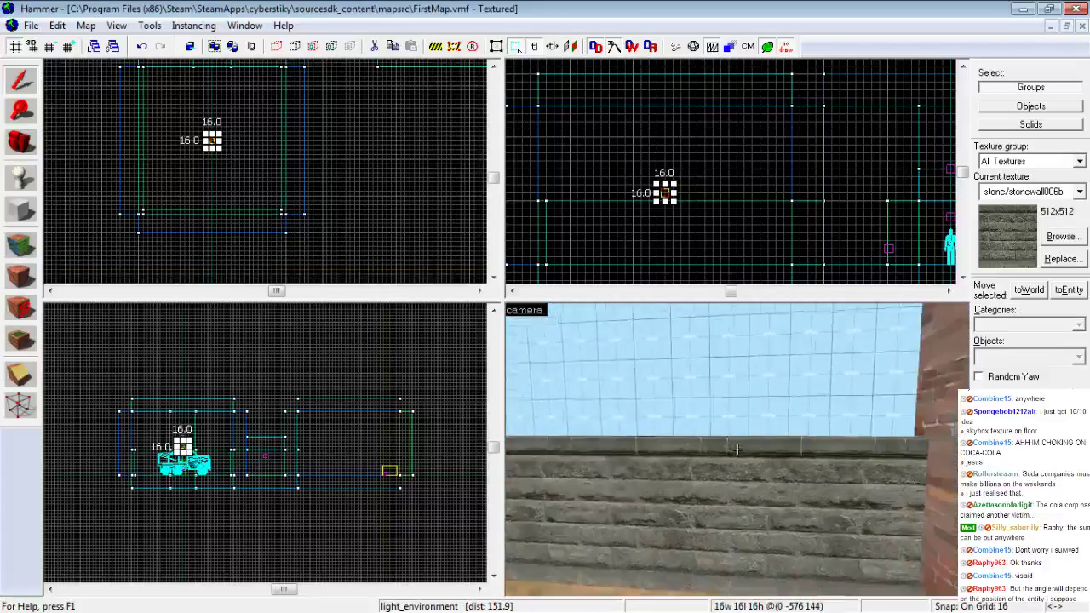
pyautogui.press('w')
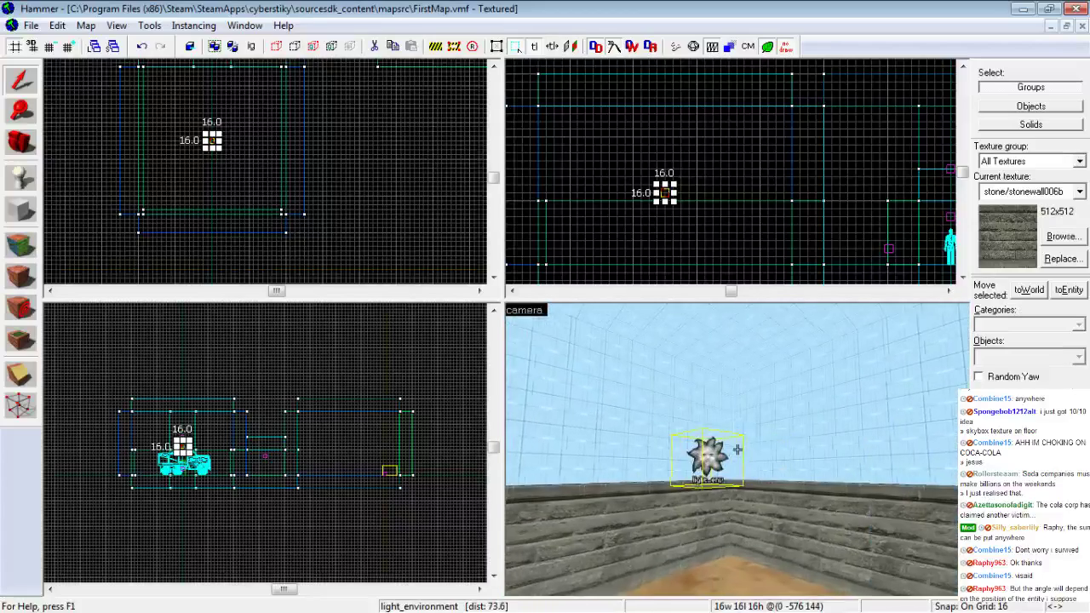
pyautogui.press('w')
pyautogui.press('s')
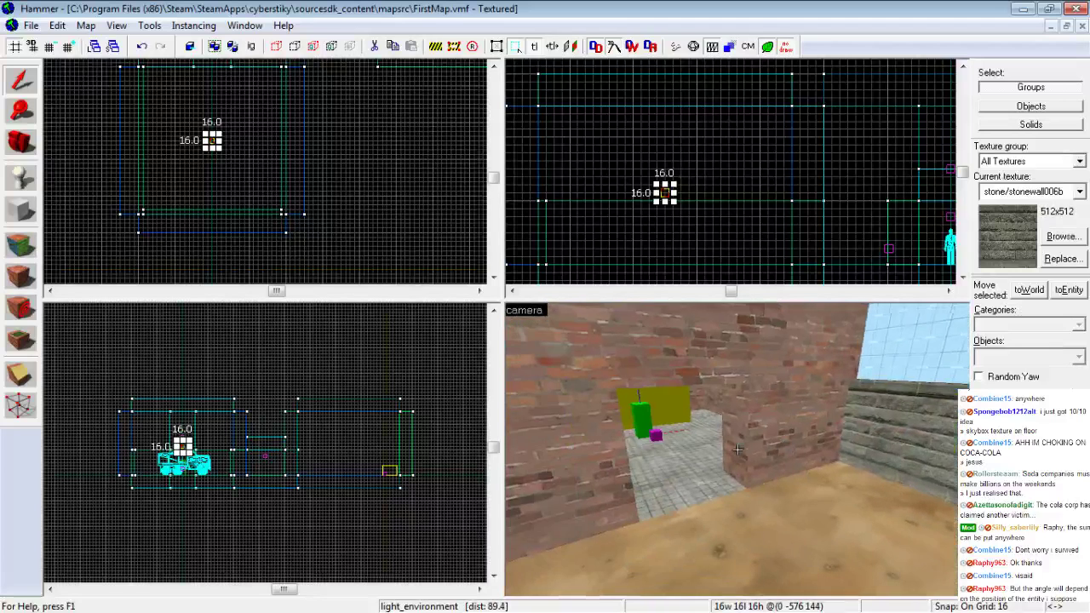
pyautogui.press('z')
# Compile the map with Normal BSP, Fast VIS and Fast RAD, and bring the compile log fully into view
pyautogui.click(676, 46)
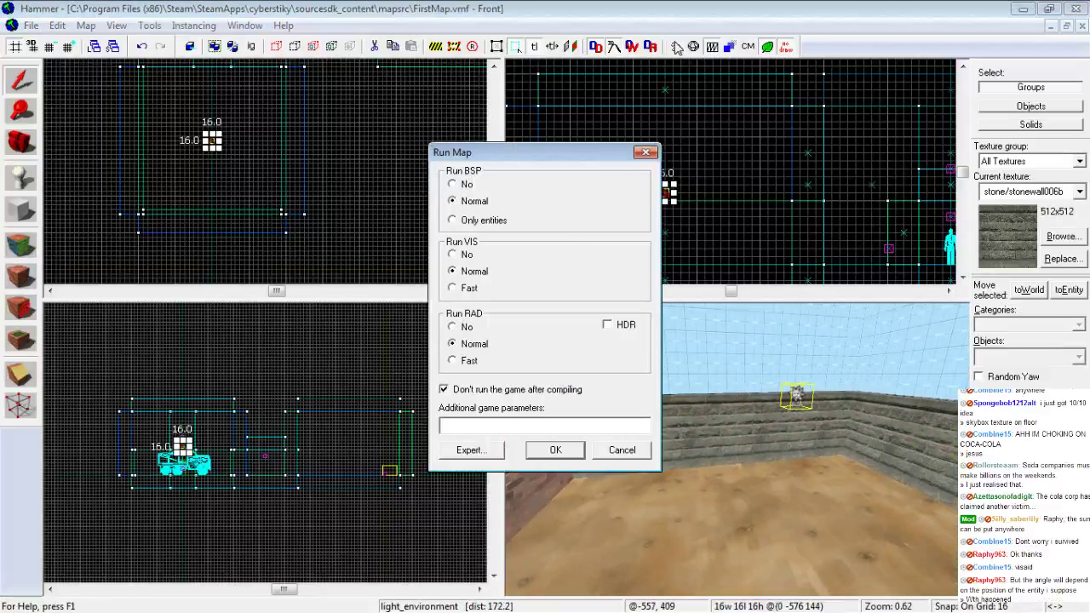
pyautogui.click(469, 360)
pyautogui.click(469, 288)
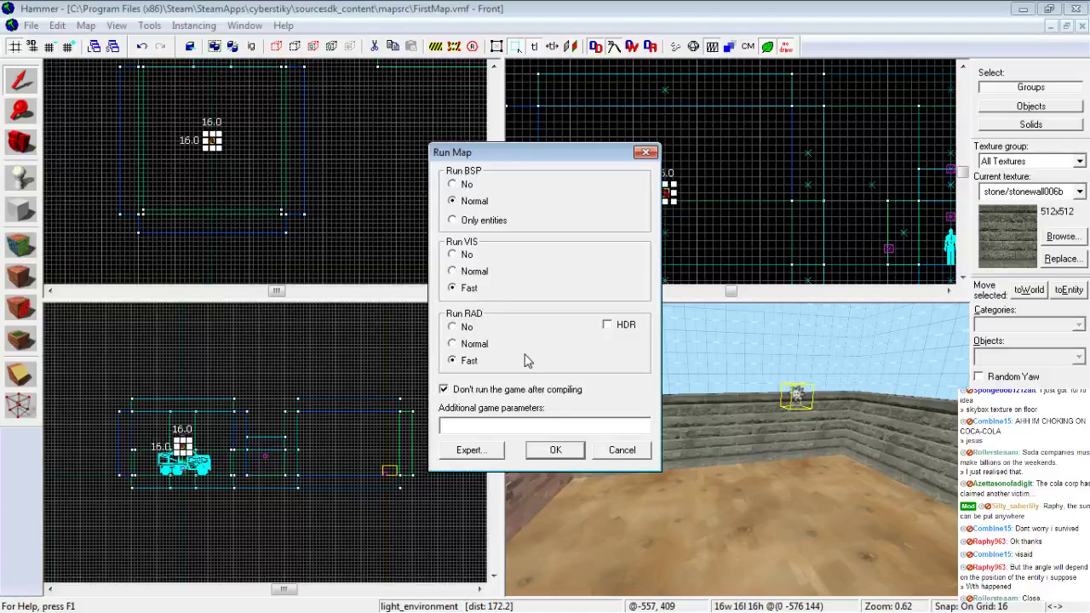
pyautogui.click(550, 450)
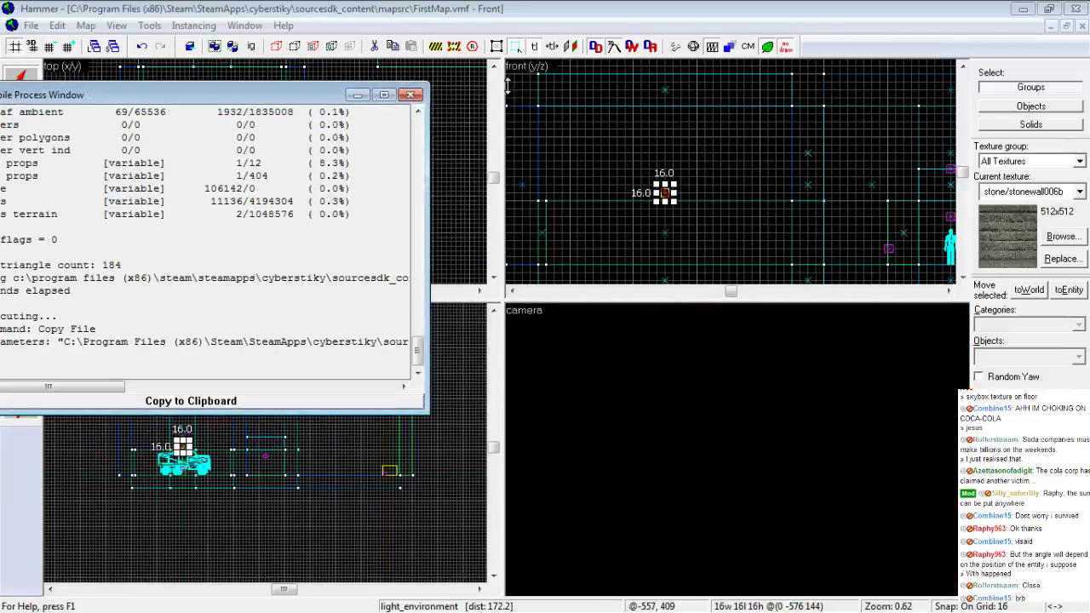
pyautogui.moveTo(219, 121); pyautogui.dragTo(352, 91)
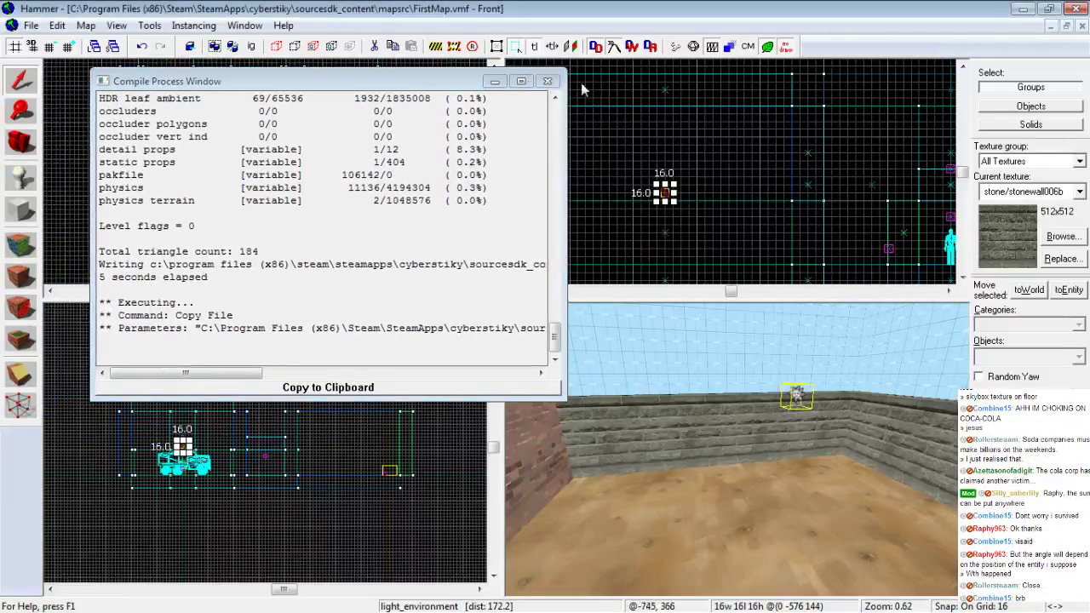
# Close the compile log and look over the outdoor area and the doorway to the brick room in 3D
pyautogui.click(548, 81)
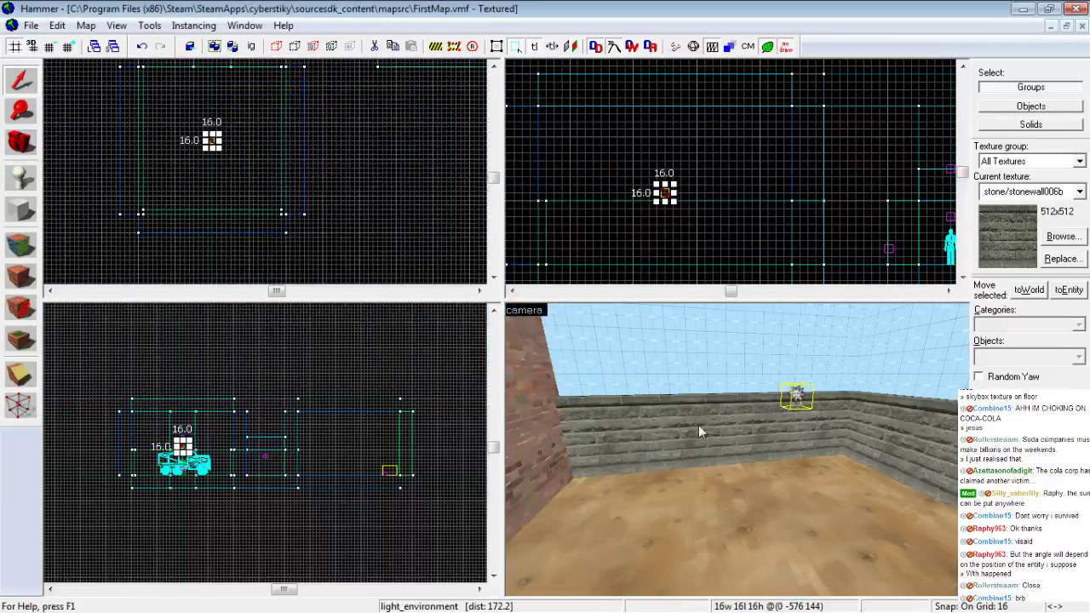
pyautogui.press('z')
pyautogui.press('w')
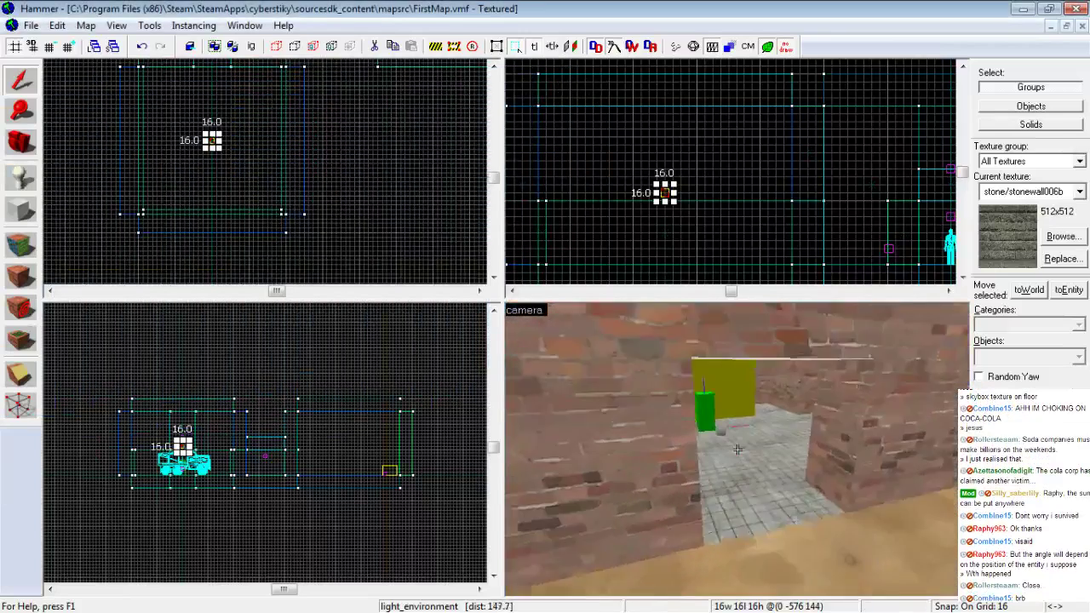
pyautogui.press('s')
pyautogui.press('z')
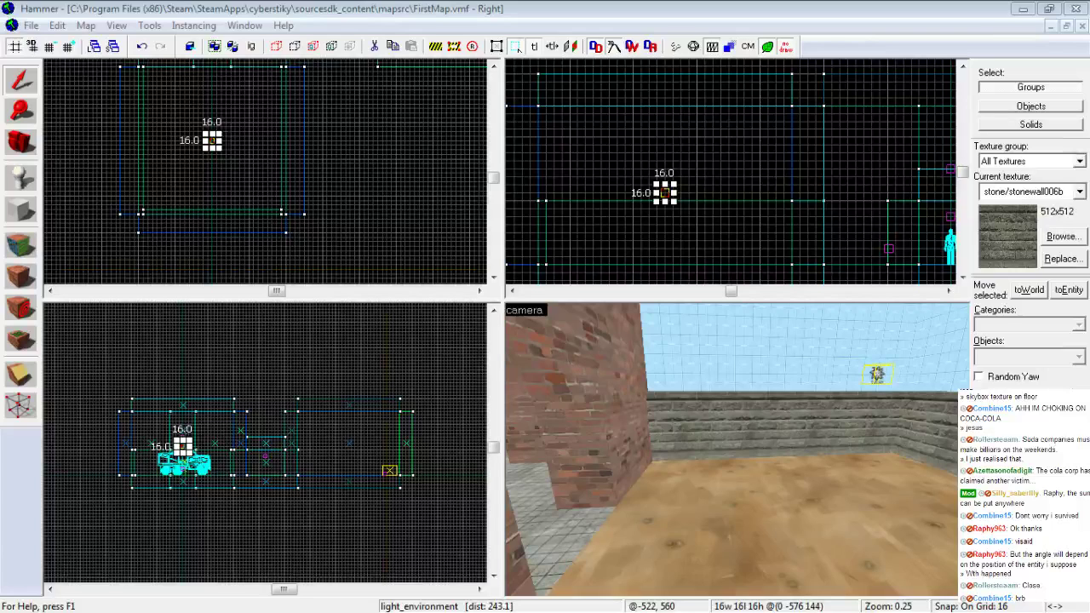
# Switch to Garry's Mod and start a new single-player game on FirstMap from the Other map category
pyautogui.moveTo(0, 140)
pyautogui.mouseDown()
pyautogui.moveTo(306, 88)
pyautogui.moveTo(407, 106)
pyautogui.moveTo(251, 13)
pyautogui.mouseUp()
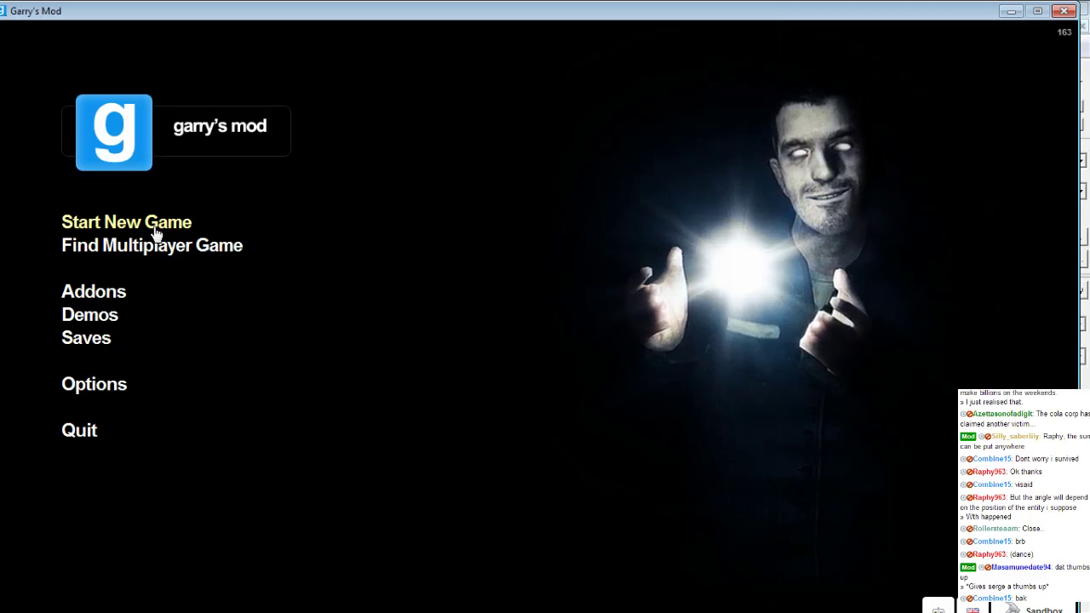
pyautogui.click(156, 226)
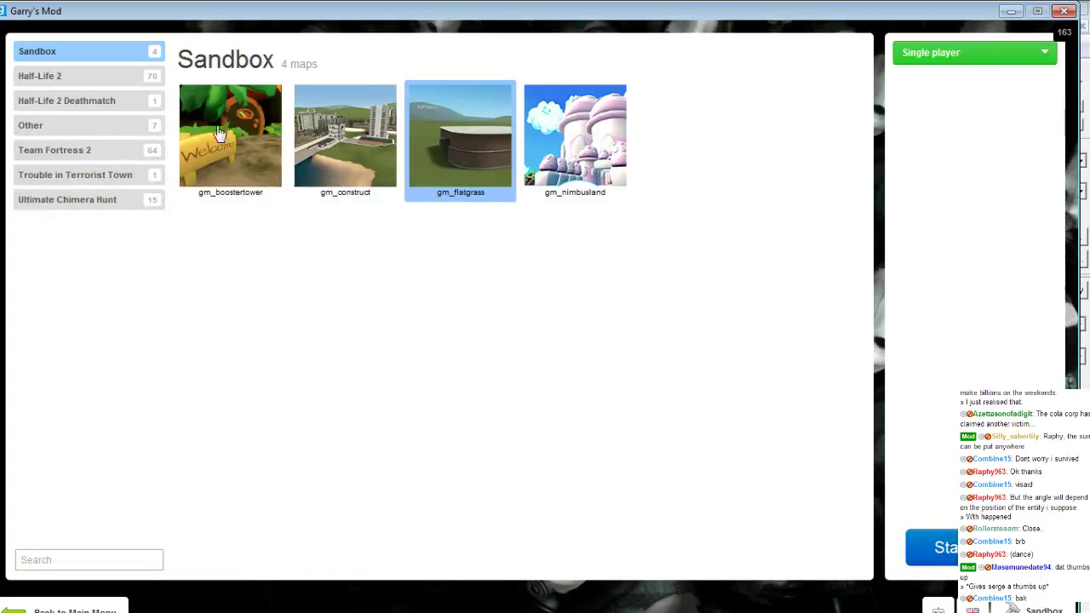
pyautogui.click(75, 130)
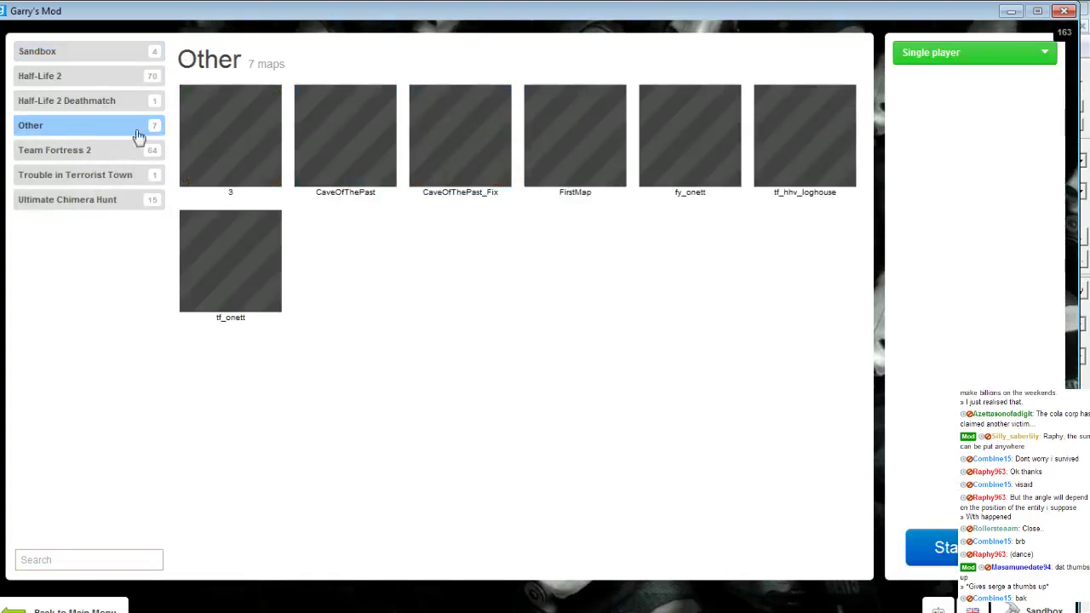
pyautogui.press('Escape')
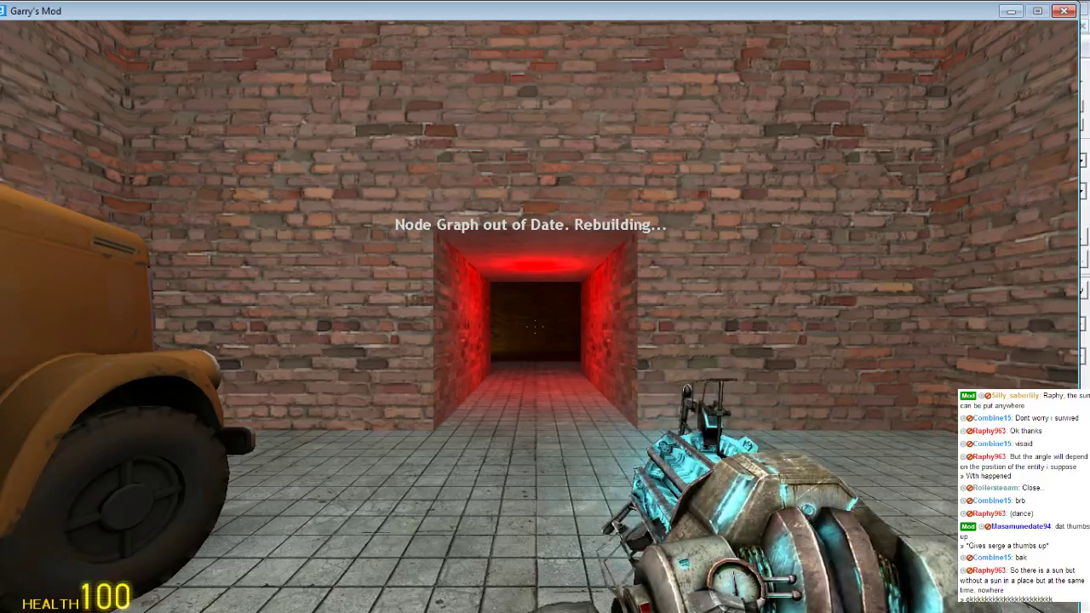
# Equip the crowbar and inspect the brick room's ceiling light and the red-lit corridor in the game
pyautogui.press('1')
pyautogui.click(535, 327)
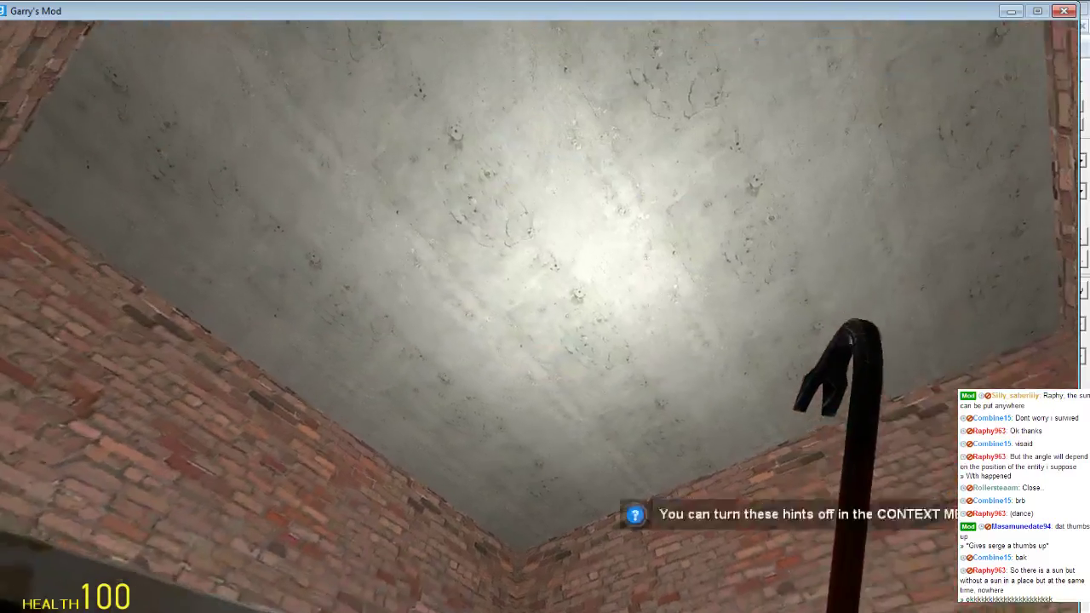
pyautogui.press('w')
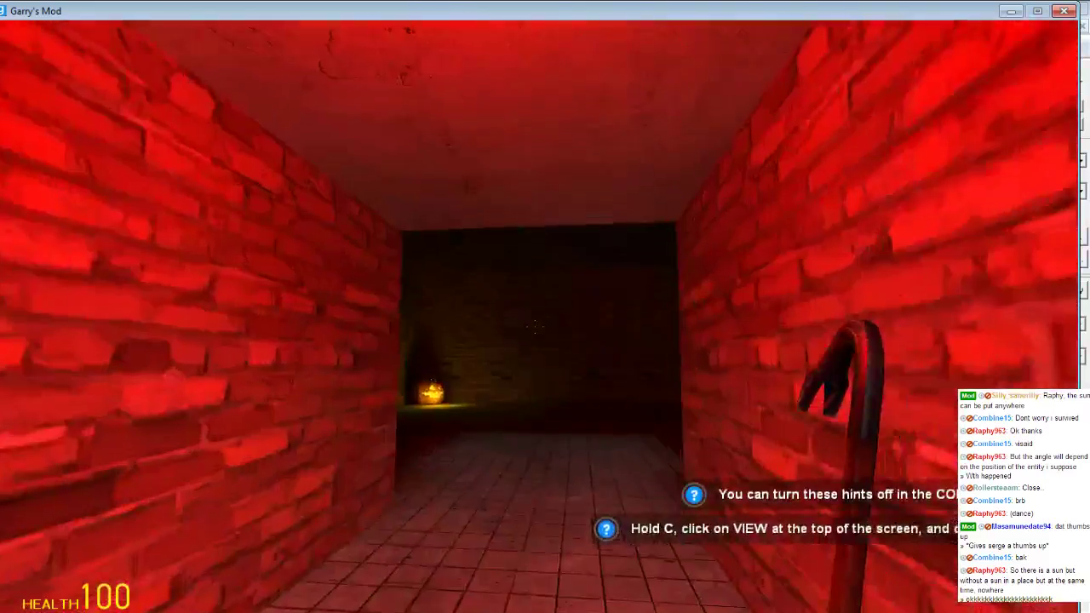
pyautogui.press('s')
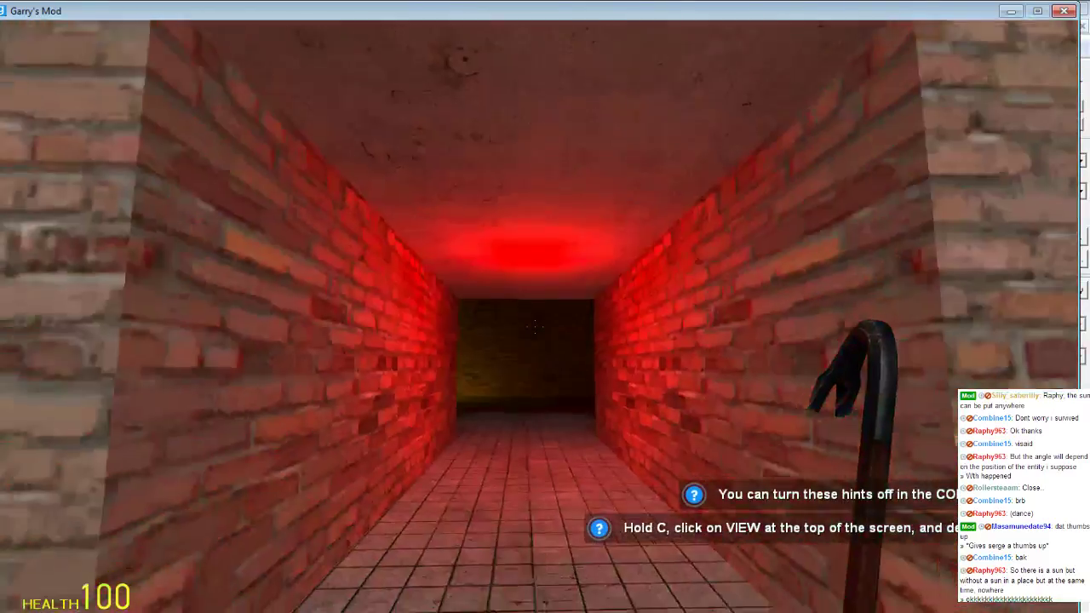
pyautogui.press('s')
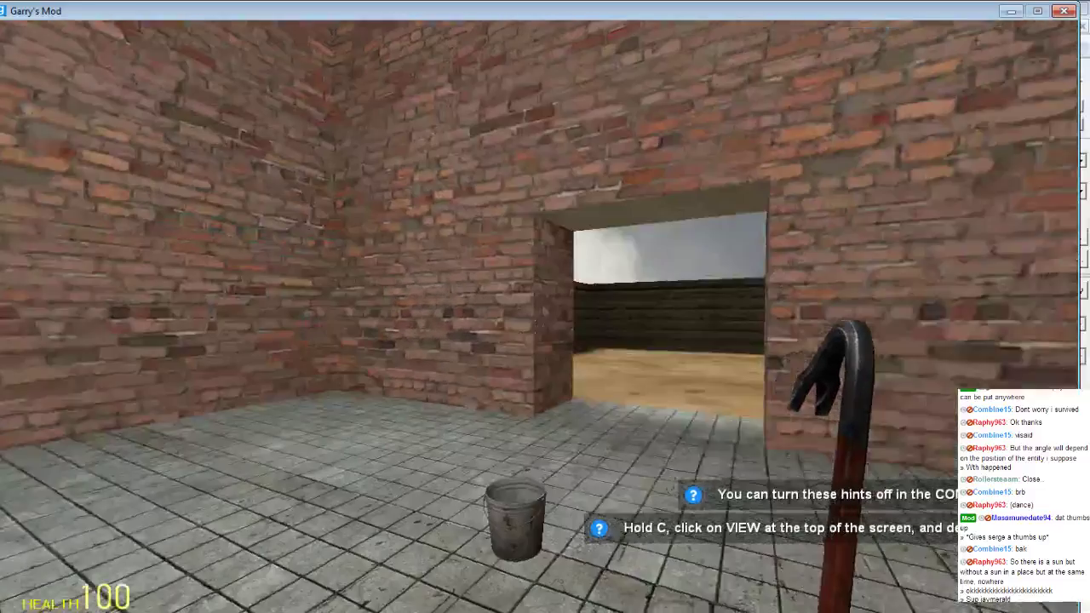
# Walk through the doorway into the outdoor area and examine its sky, stone walls and the shadows cast on the floor
pyautogui.press('w')
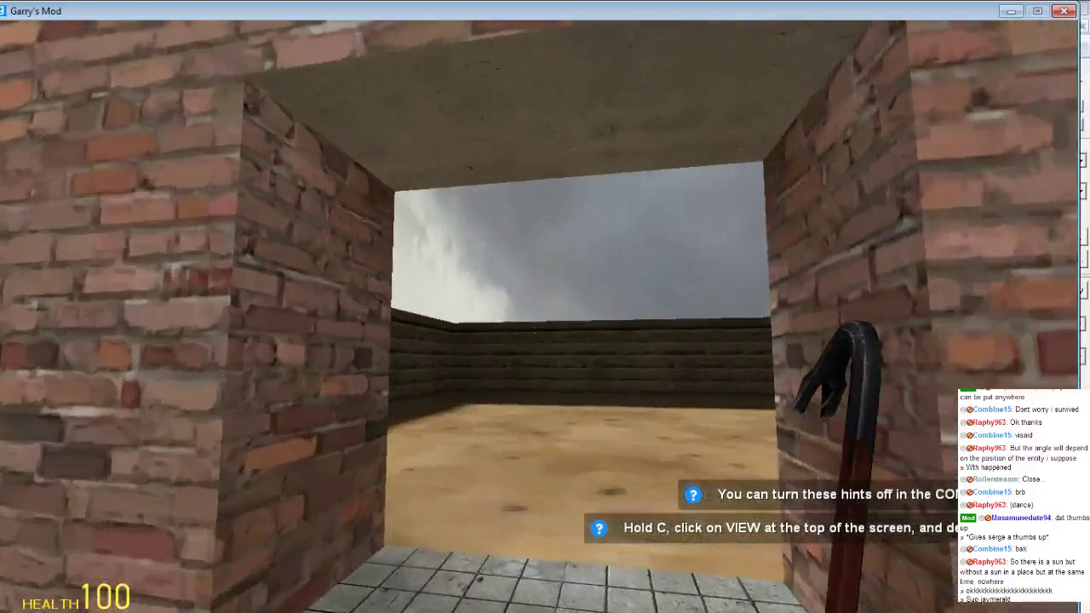
pyautogui.press('w')
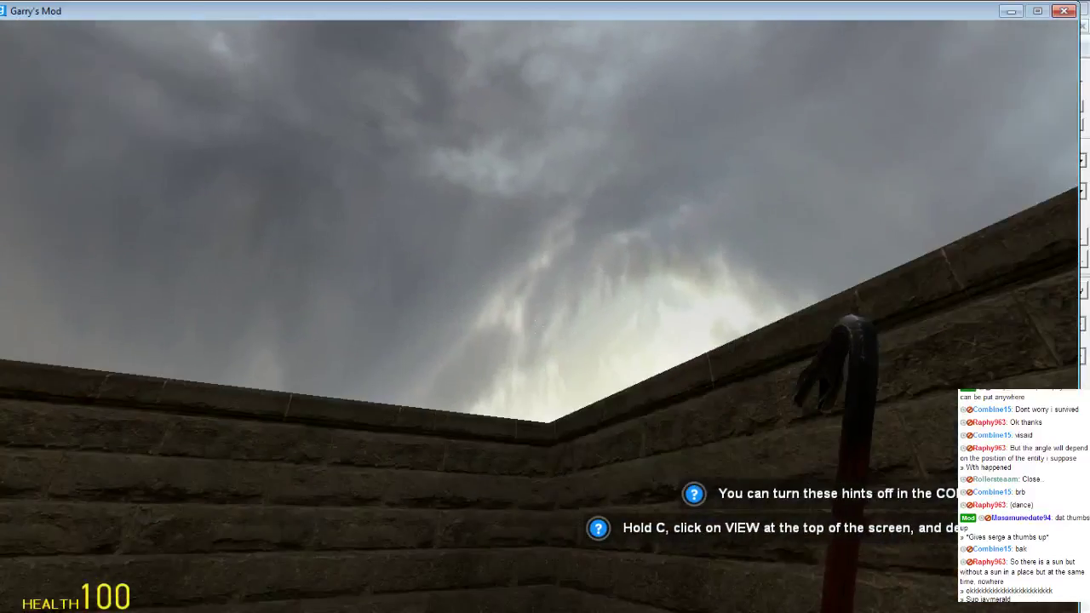
pyautogui.press('a')
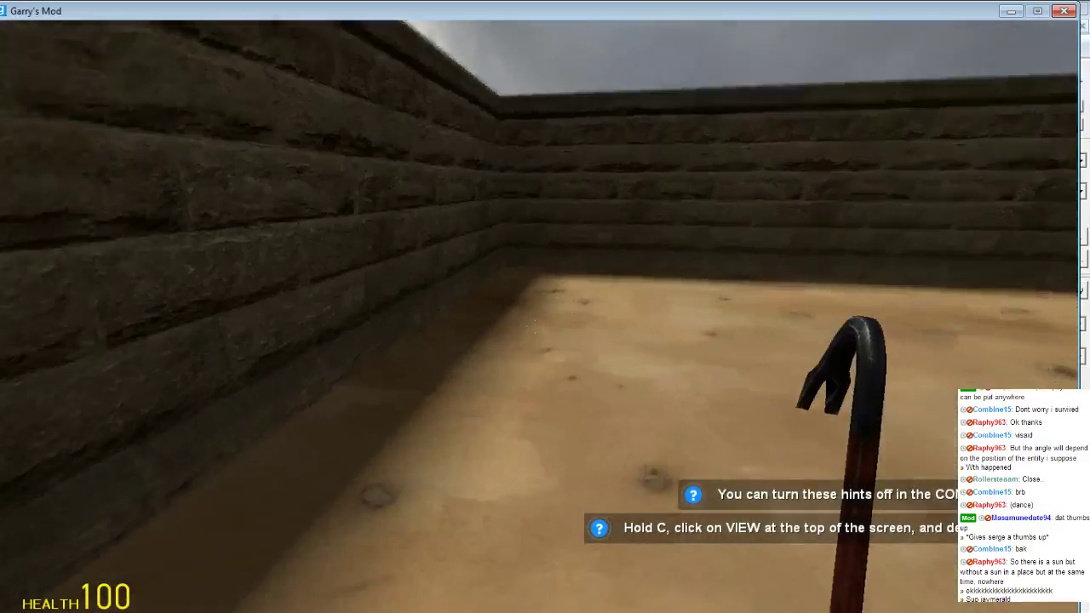
pyautogui.press('w')
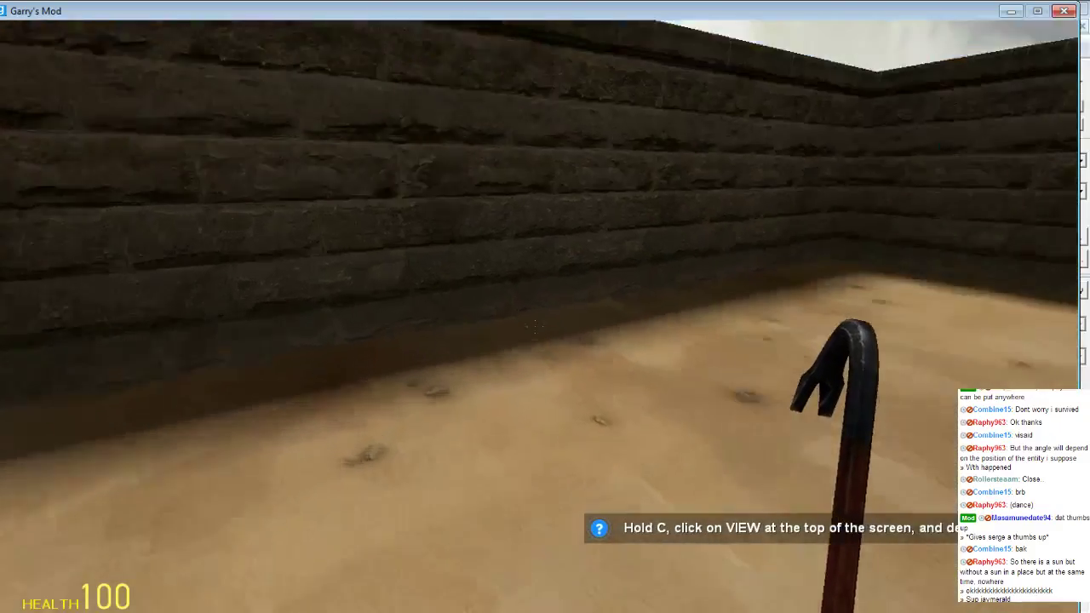
pyautogui.press('w')
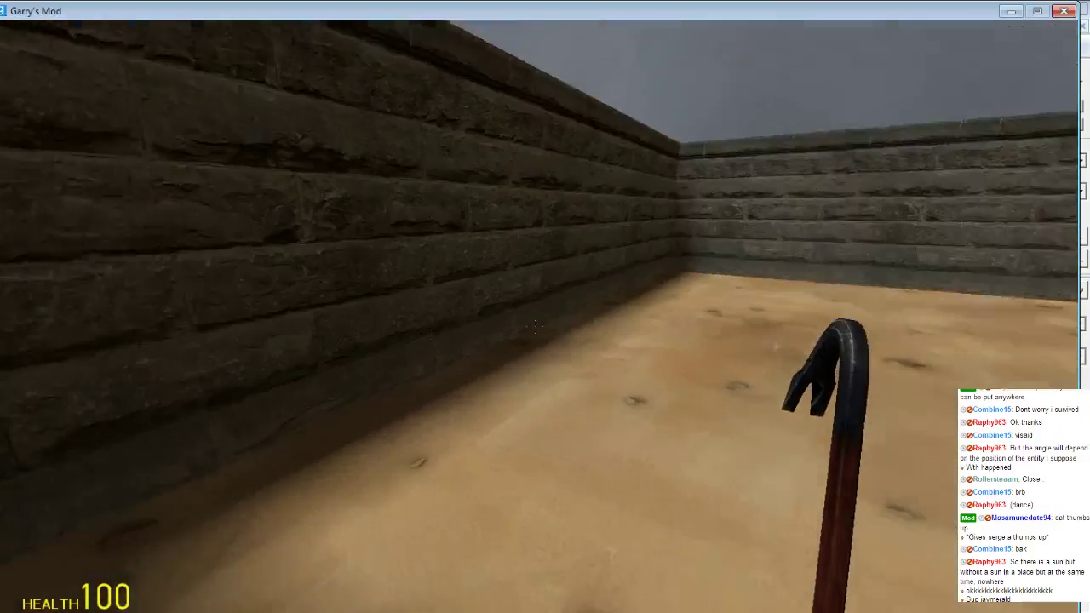
pyautogui.press('w')
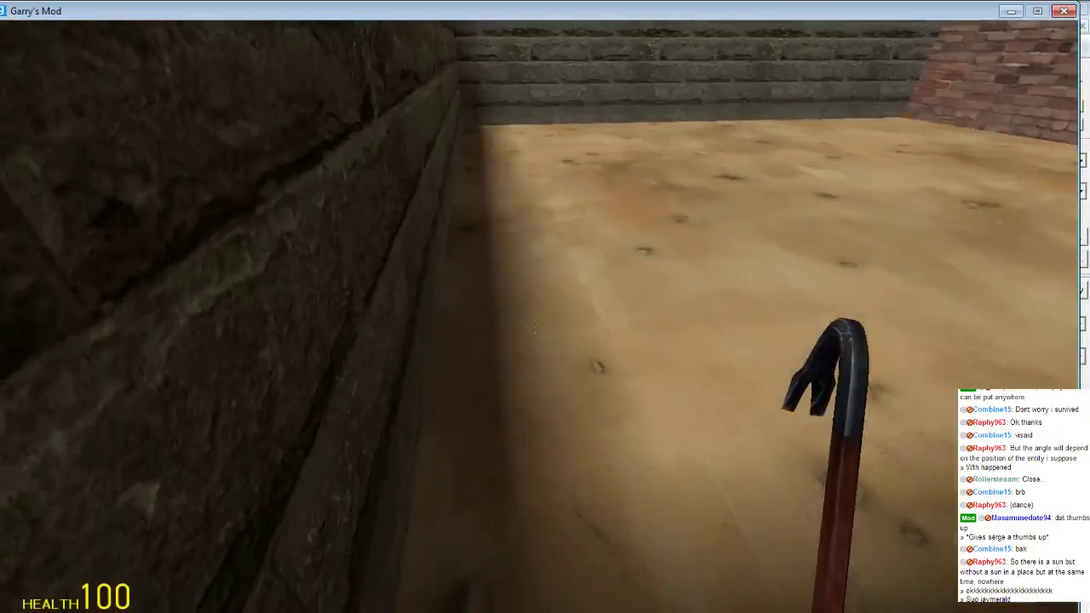
pyautogui.press('w')
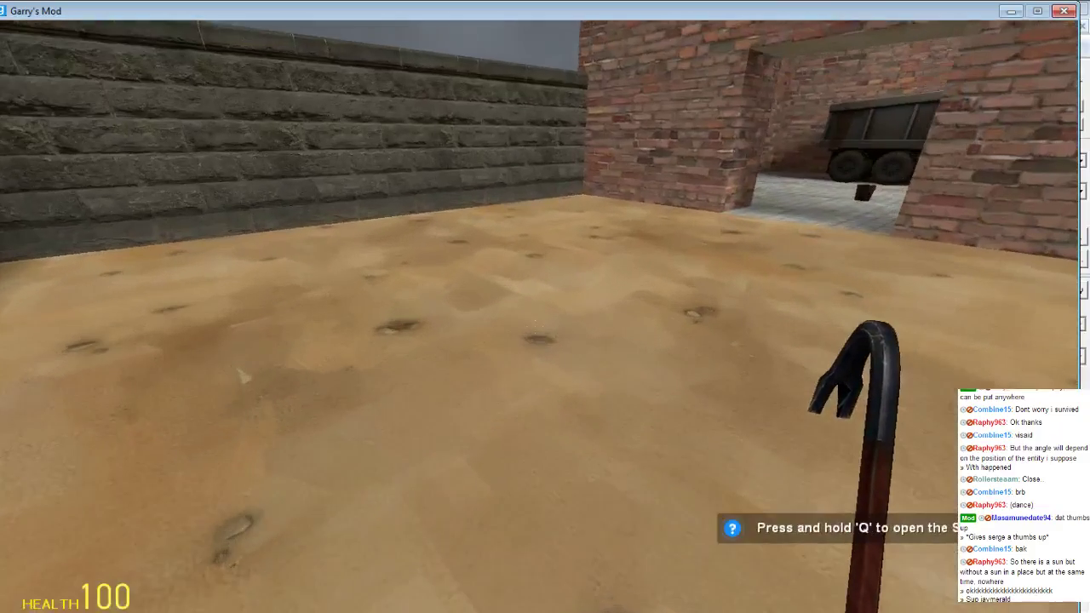
# Walk around the outdoor courtyard of the running map and examine its sky, walls and sunlight
pyautogui.press('a')
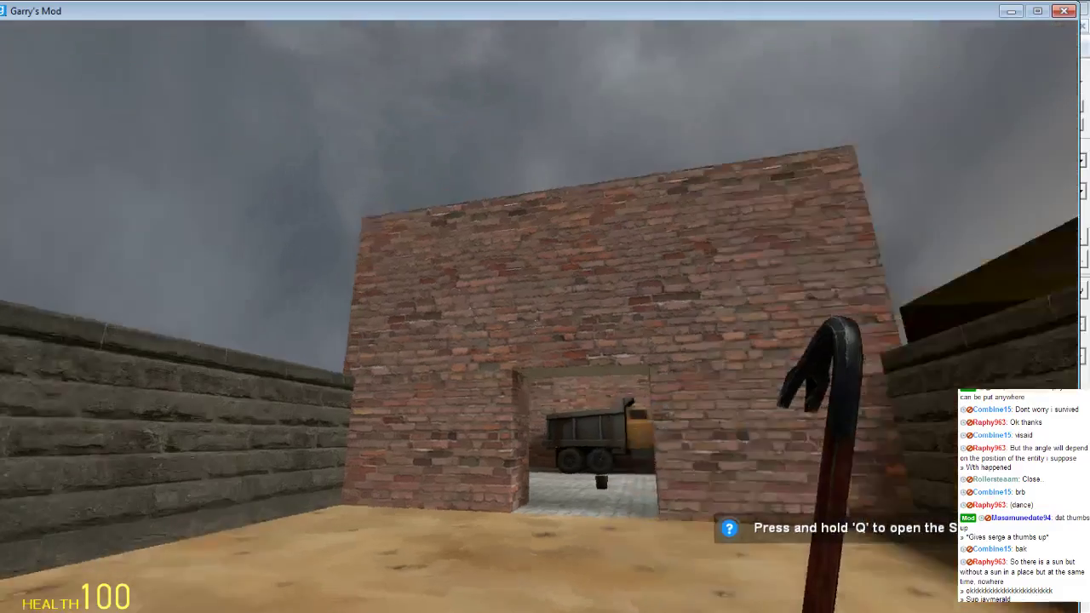
pyautogui.press('a')
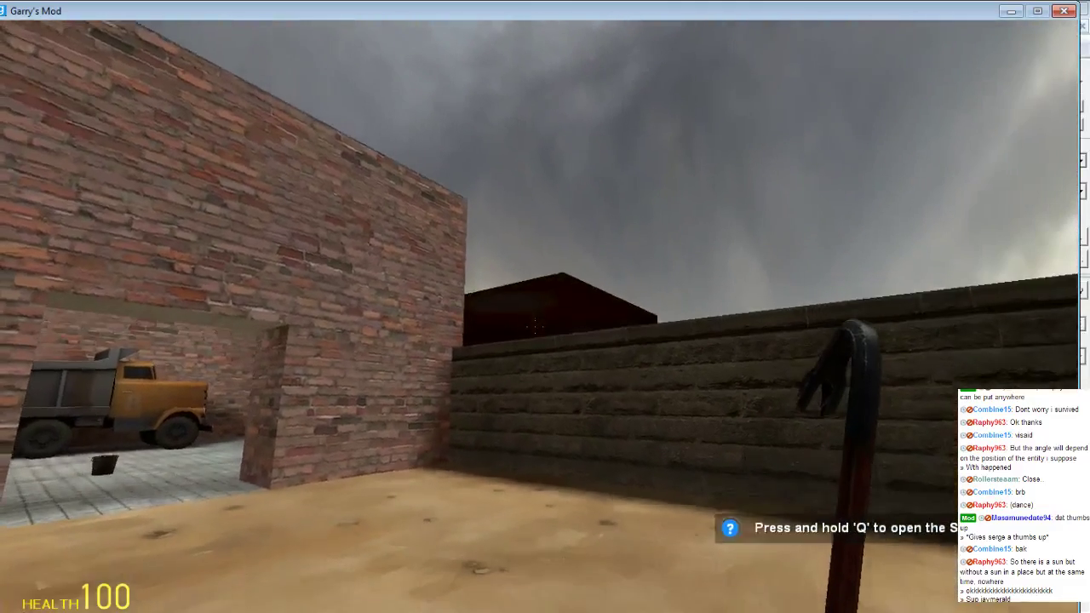
pyautogui.press('w')
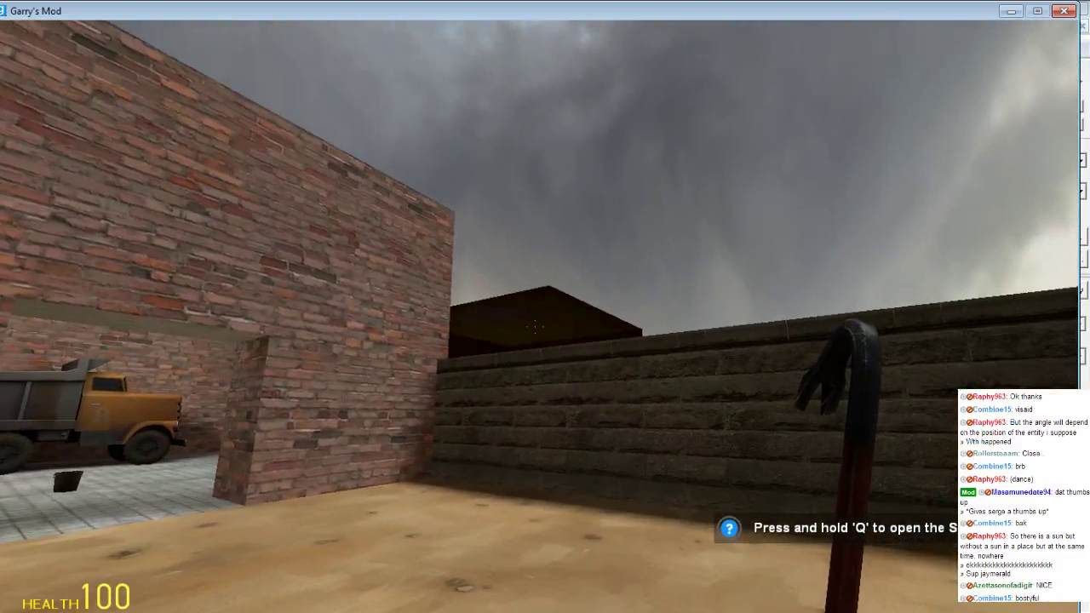
pyautogui.press('d')
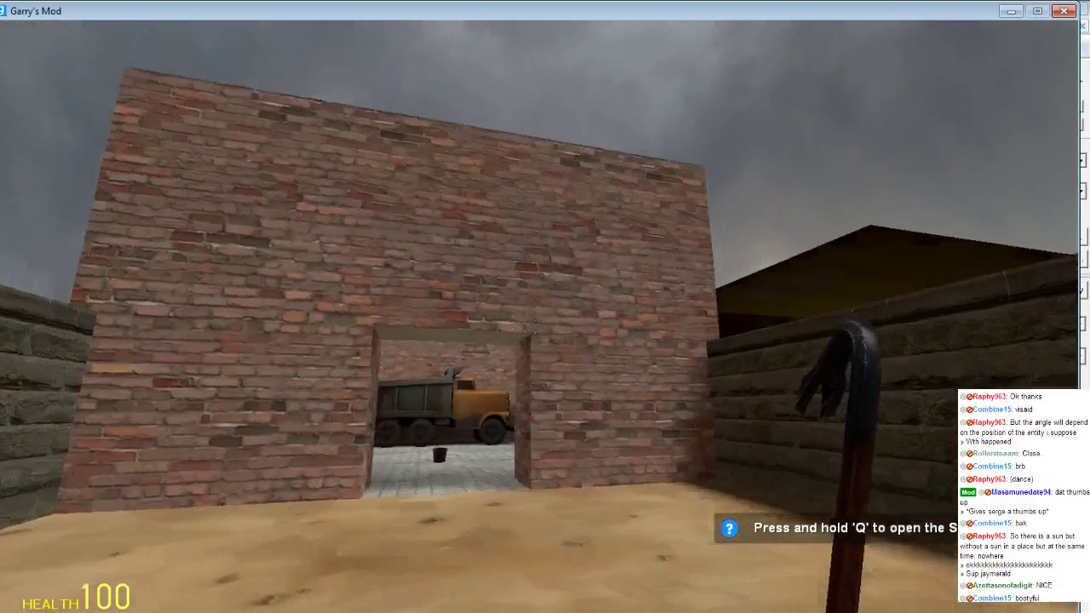
pyautogui.press('w')
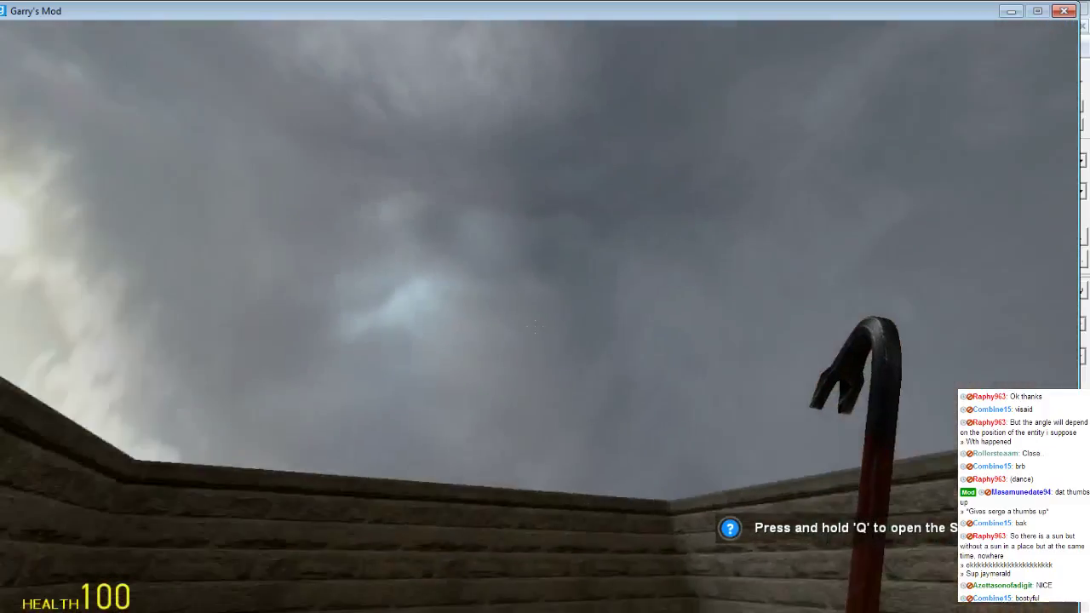
pyautogui.press('w')
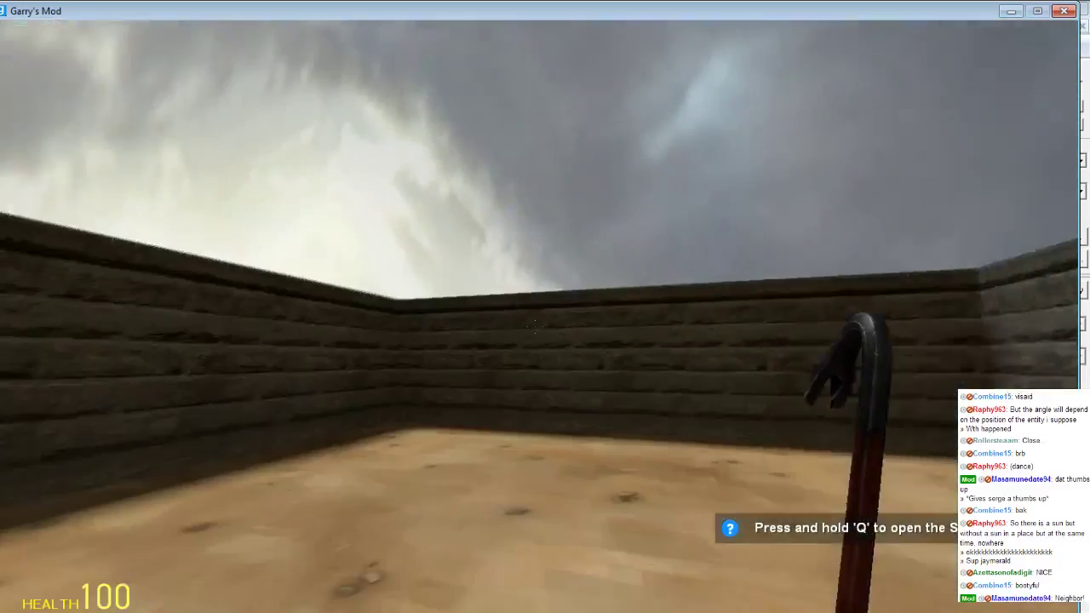
pyautogui.press('a')
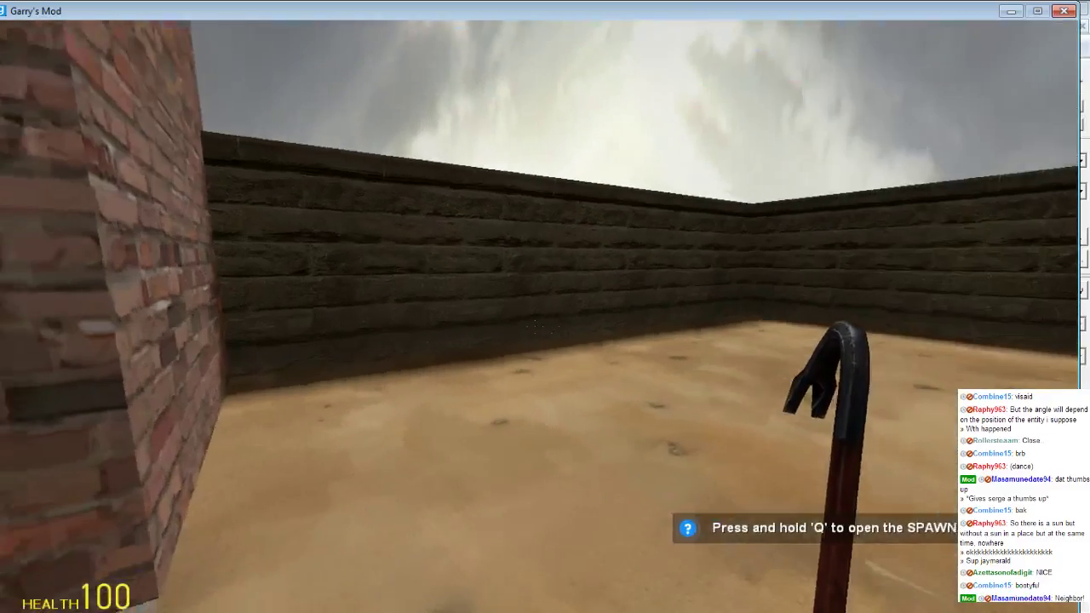
pyautogui.press('s')
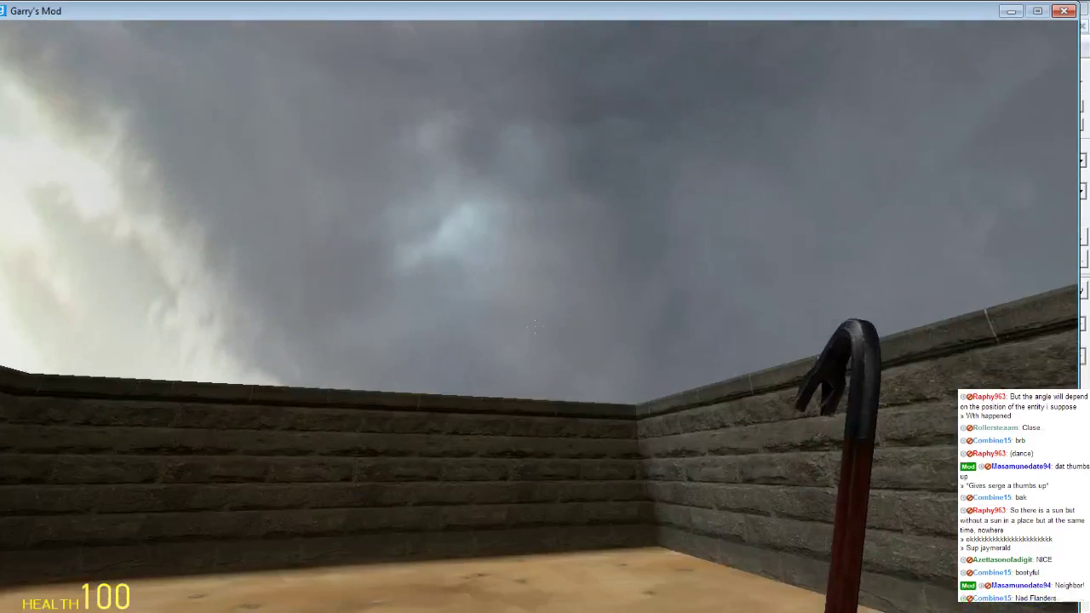
pyautogui.press('w')
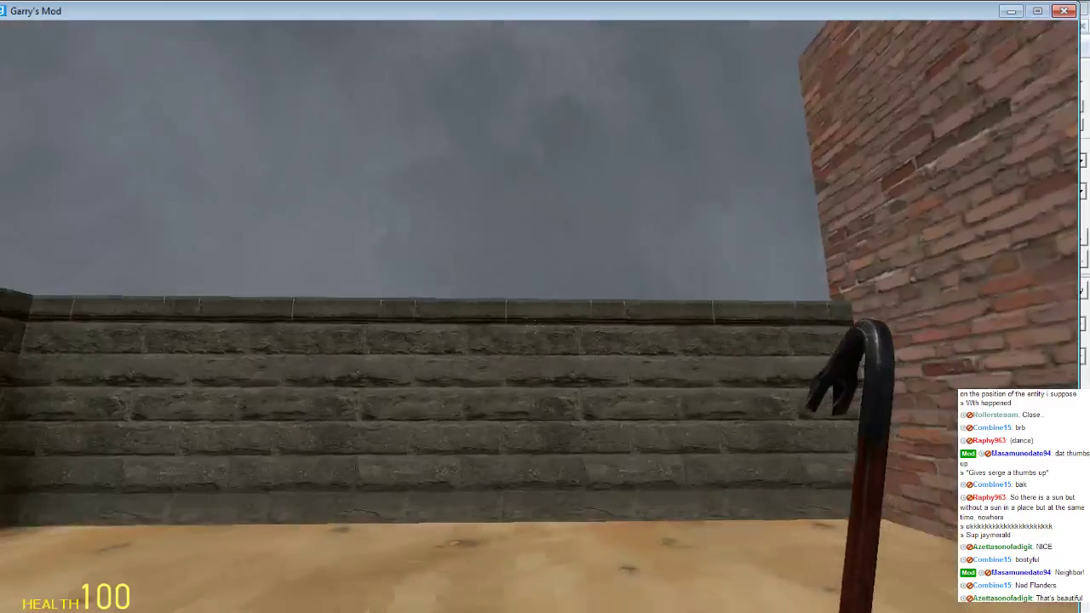
# Disconnect from the running map and close Garry's Mod to return to Hammer
pyautogui.press('Escape')
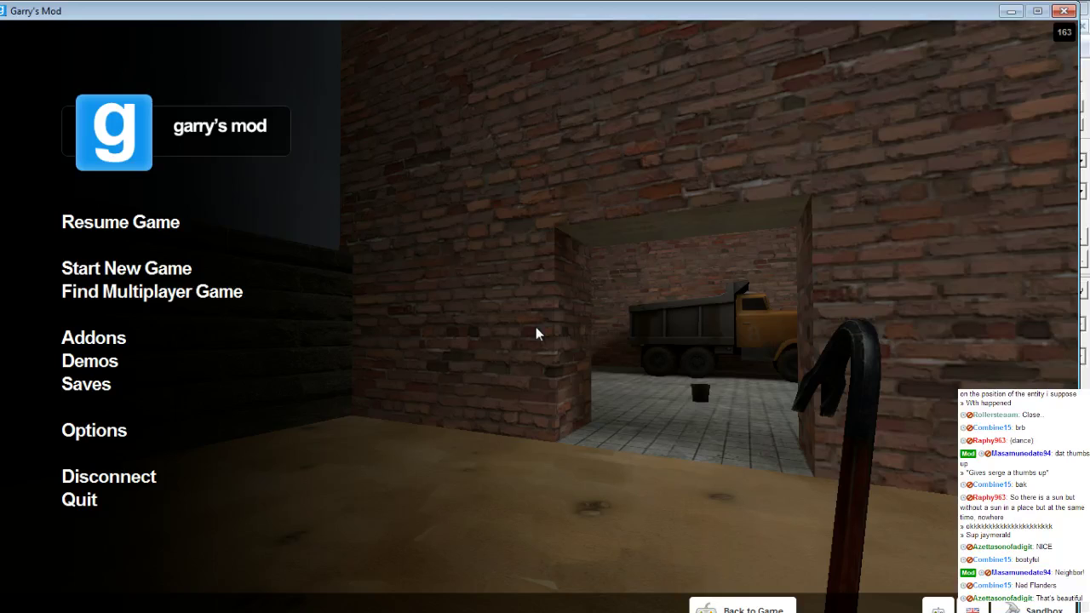
pyautogui.click(122, 478)
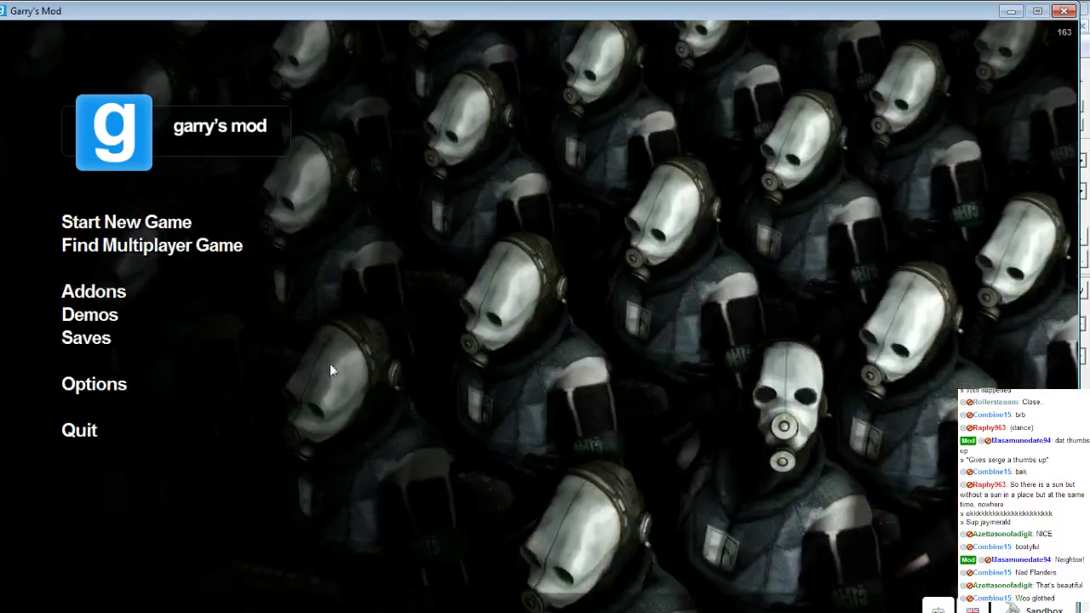
pyautogui.click(1063, 11)
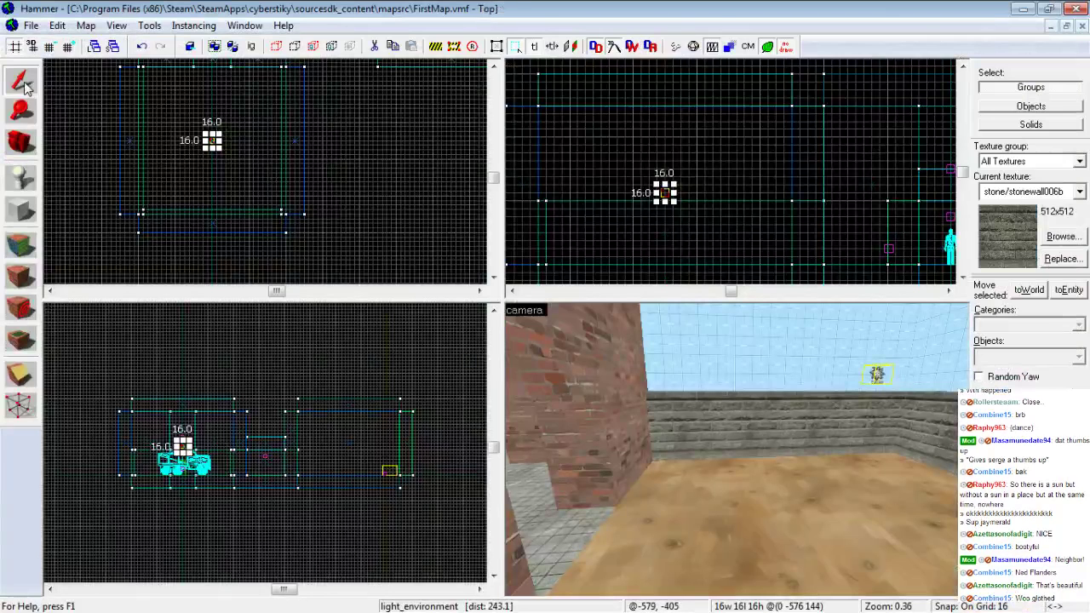
# Examine the light_environment entity and its position in the courtyard in the 3D camera view
pyautogui.press('z')
pyautogui.press('w')
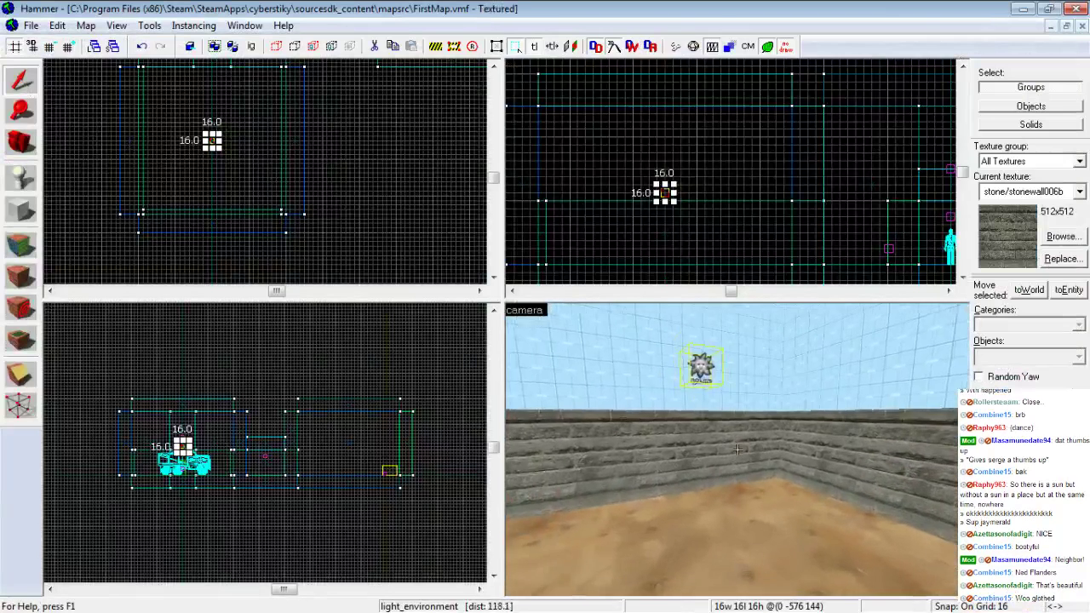
pyautogui.press('w')
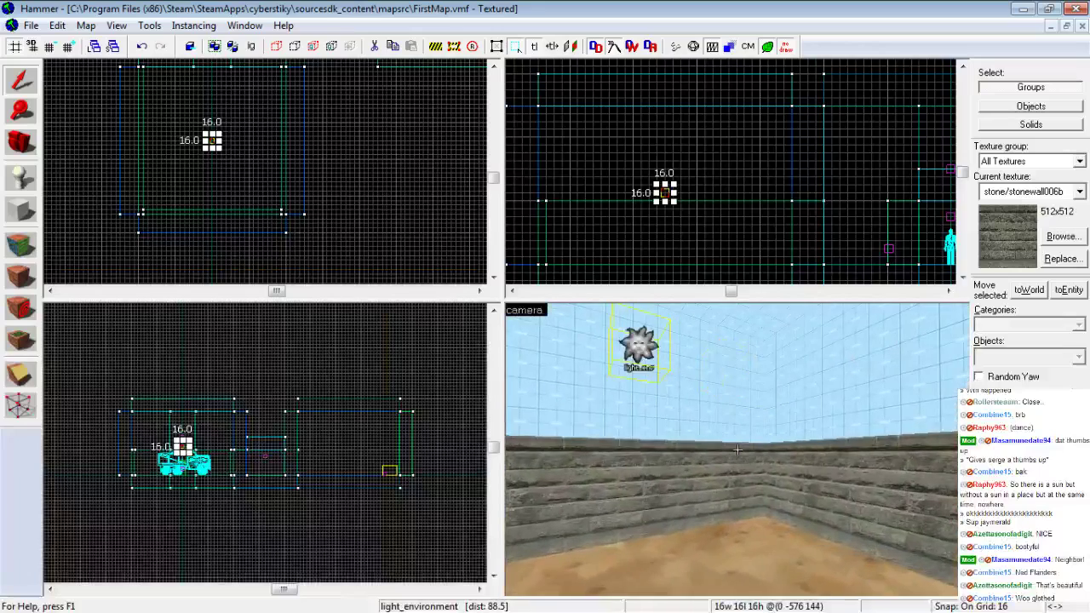
pyautogui.press('w')
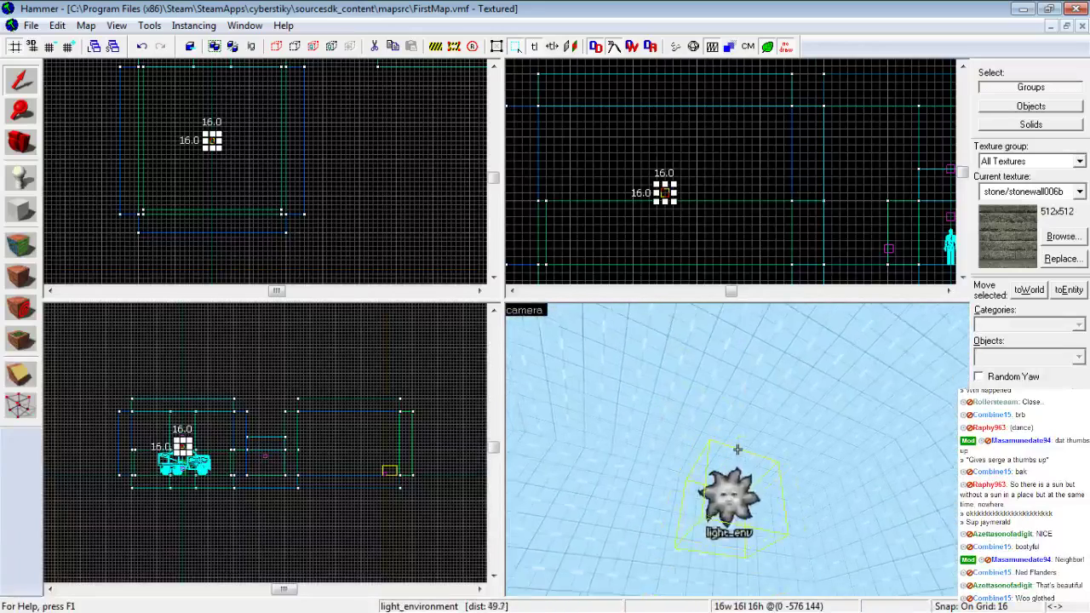
pyautogui.press('s')
pyautogui.press('z')
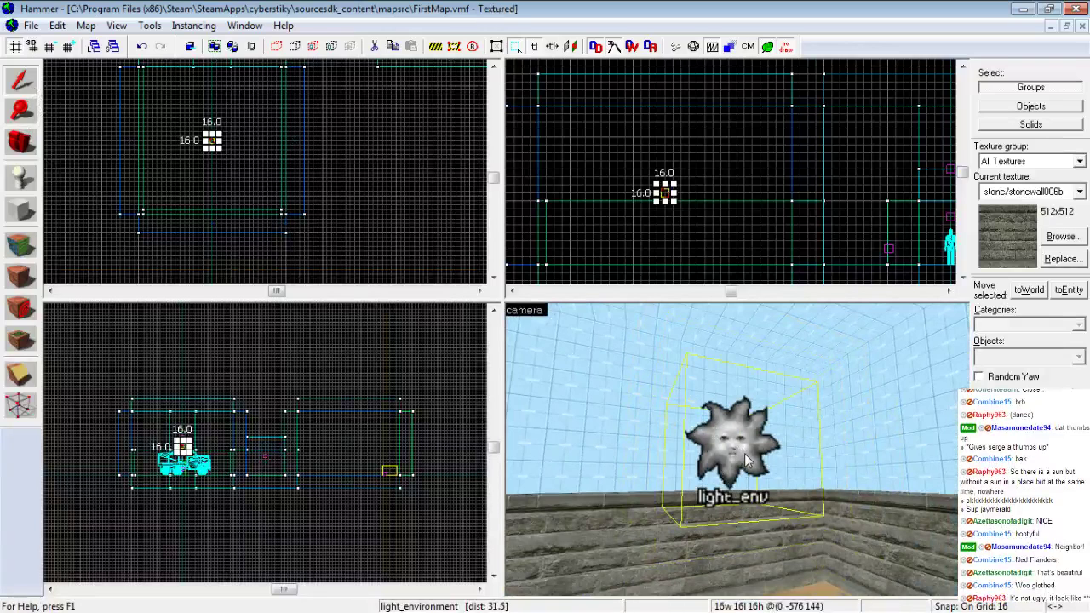
pyautogui.press('z')
pyautogui.press('s')
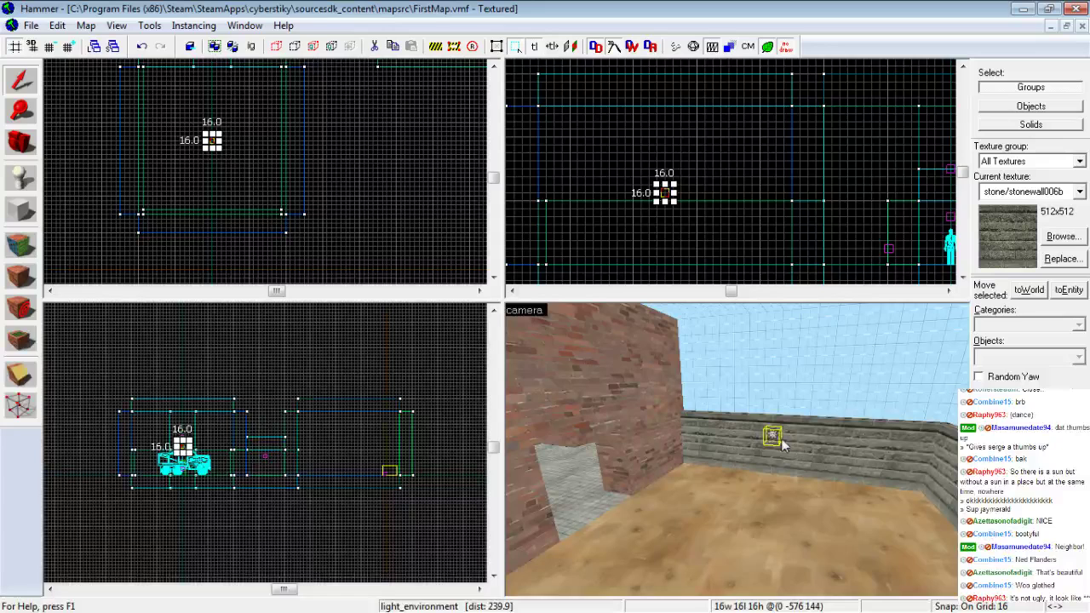
pyautogui.press('z')
pyautogui.press('w')
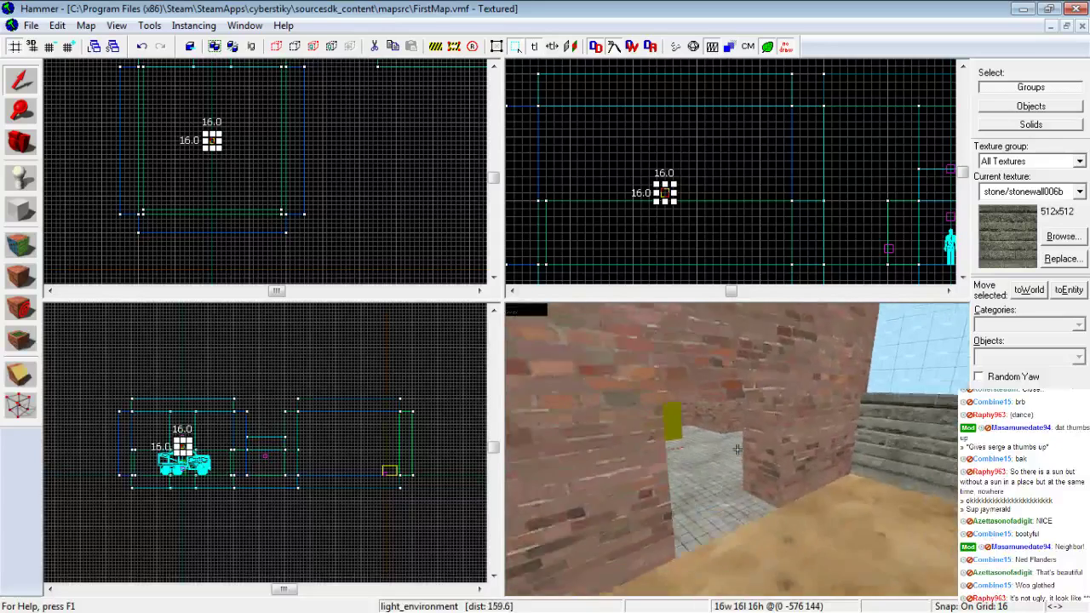
pyautogui.press('Right')
pyautogui.press('w')
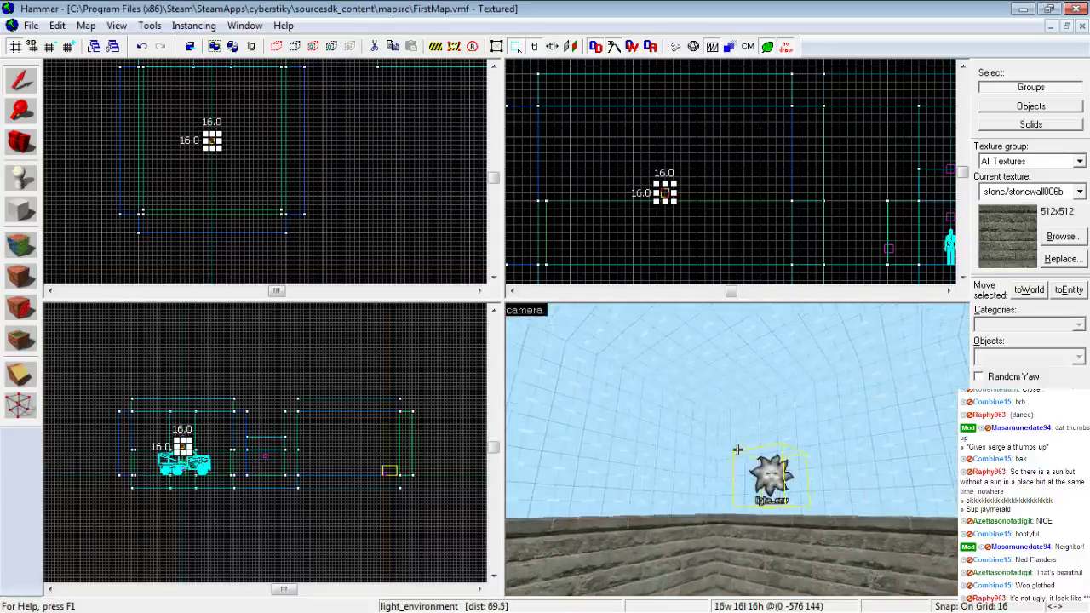
pyautogui.press('w')
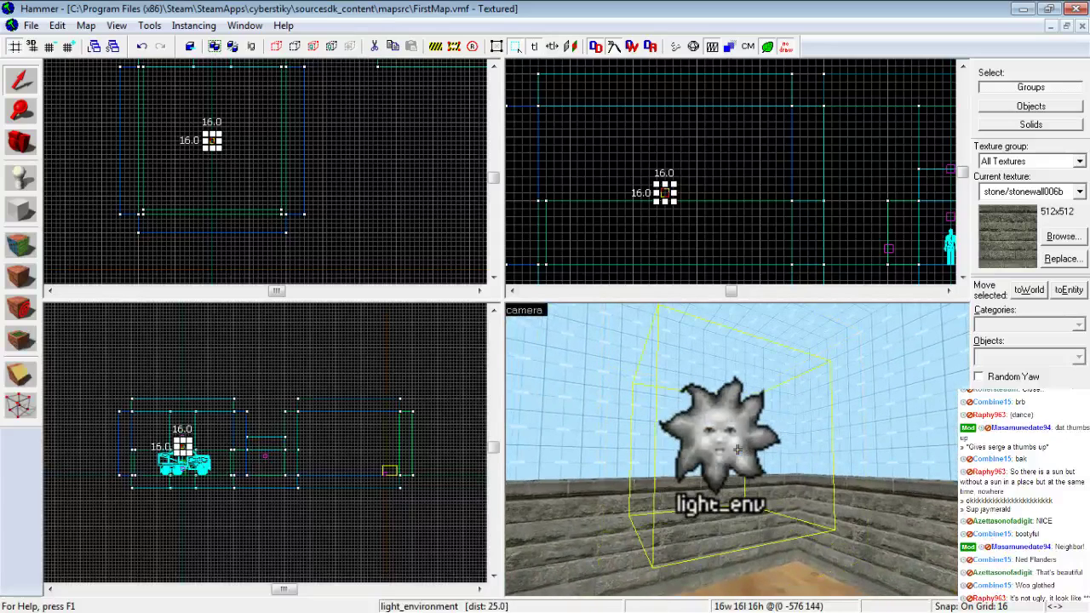
pyautogui.press('Left')
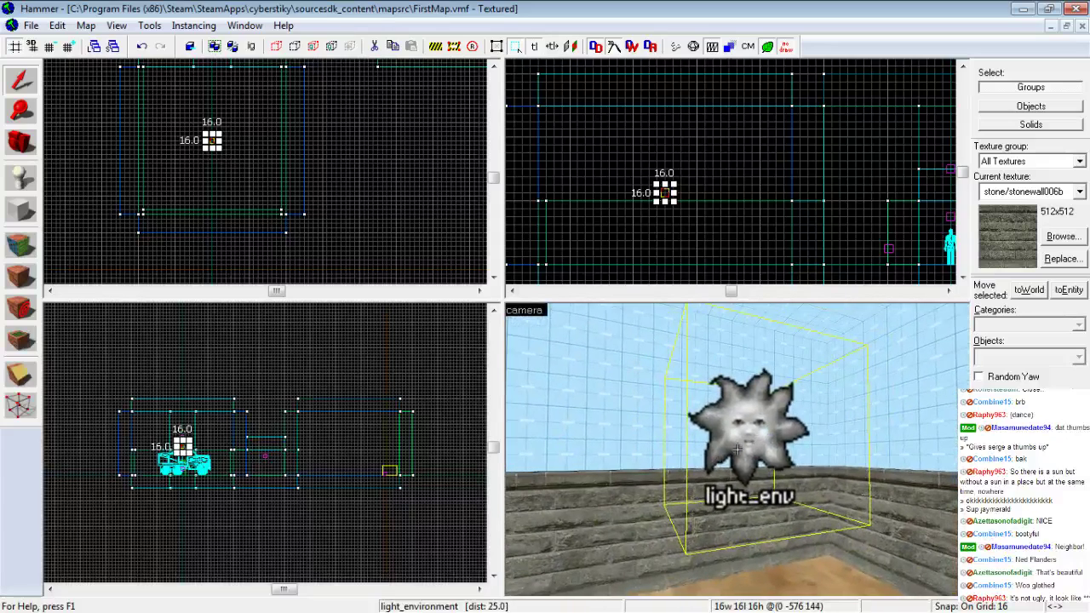
pyautogui.press('Right')
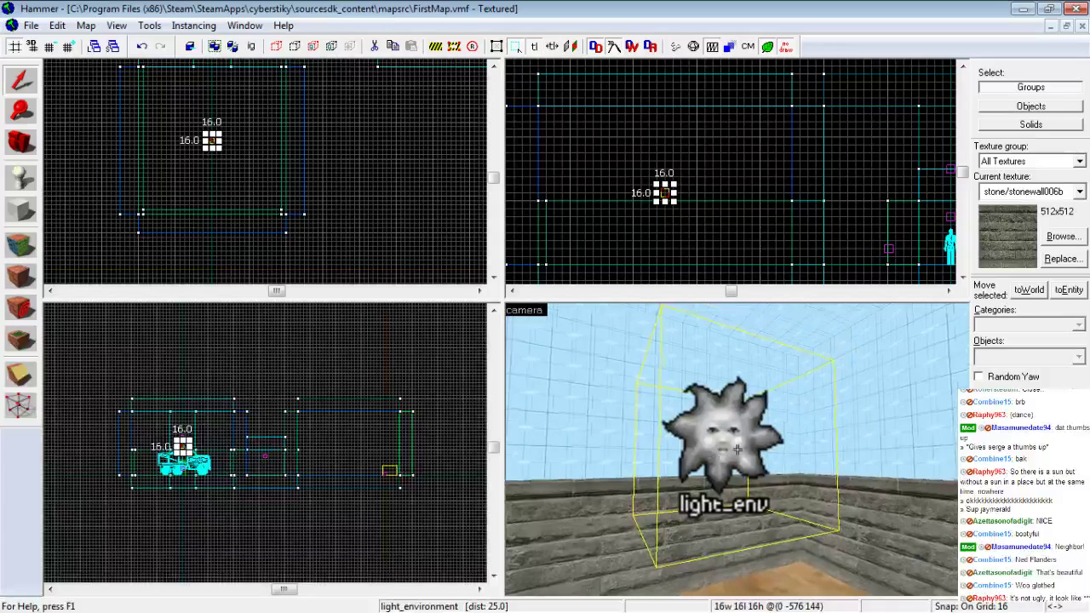
# Move the light_environment entity straight down into the courtyard floor, to about 0 -576 -48
pyautogui.click(28, 85)
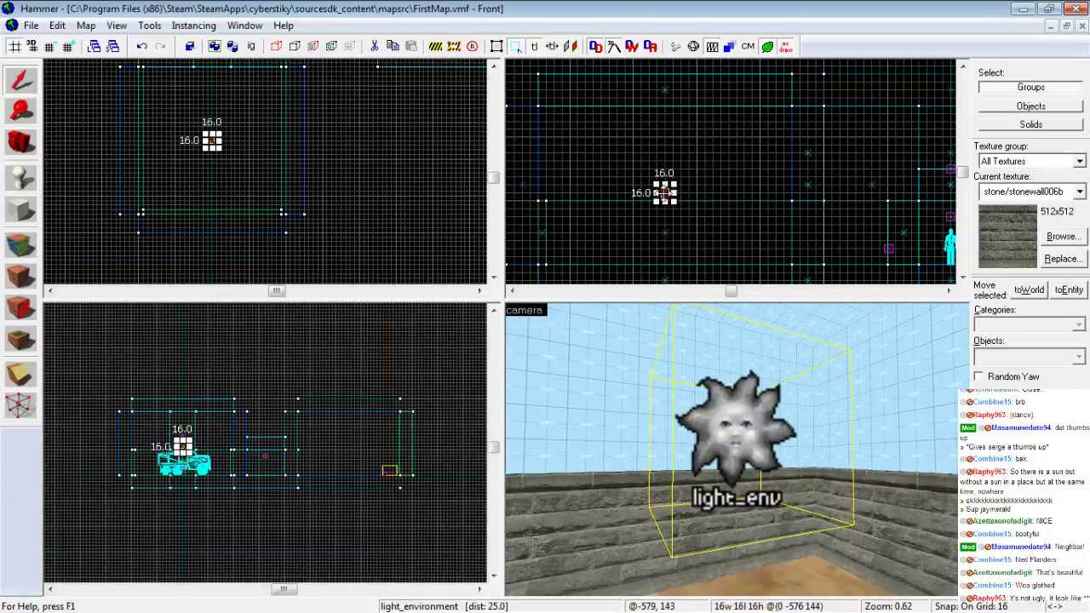
pyautogui.scroll(-4, 665, 193)
pyautogui.moveTo(665, 192); pyautogui.dragTo(663, 228)
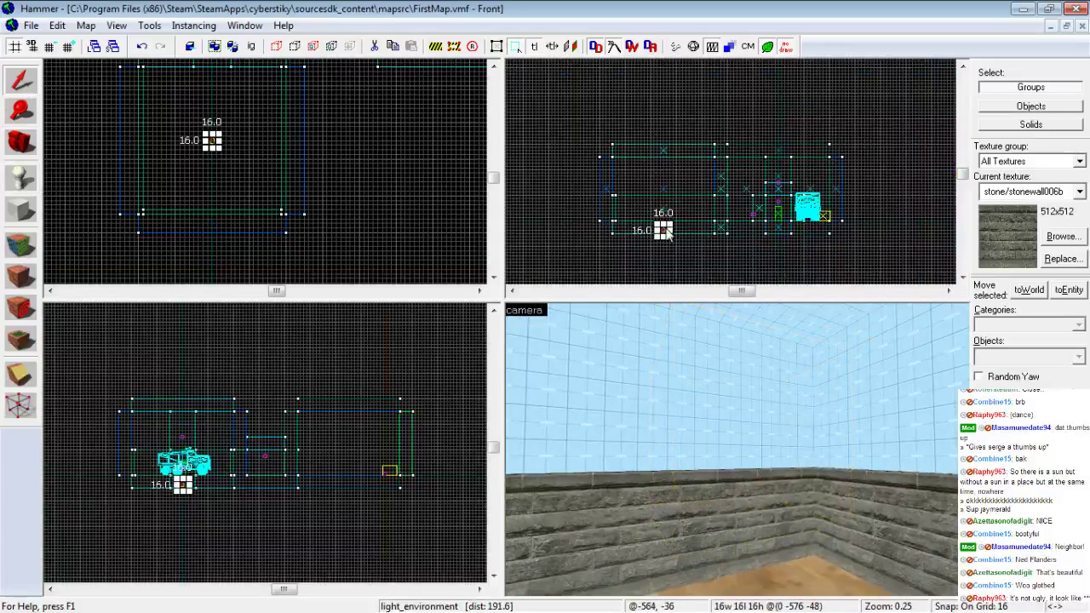
pyautogui.press('z')
pyautogui.press('w')
pyautogui.press('z')
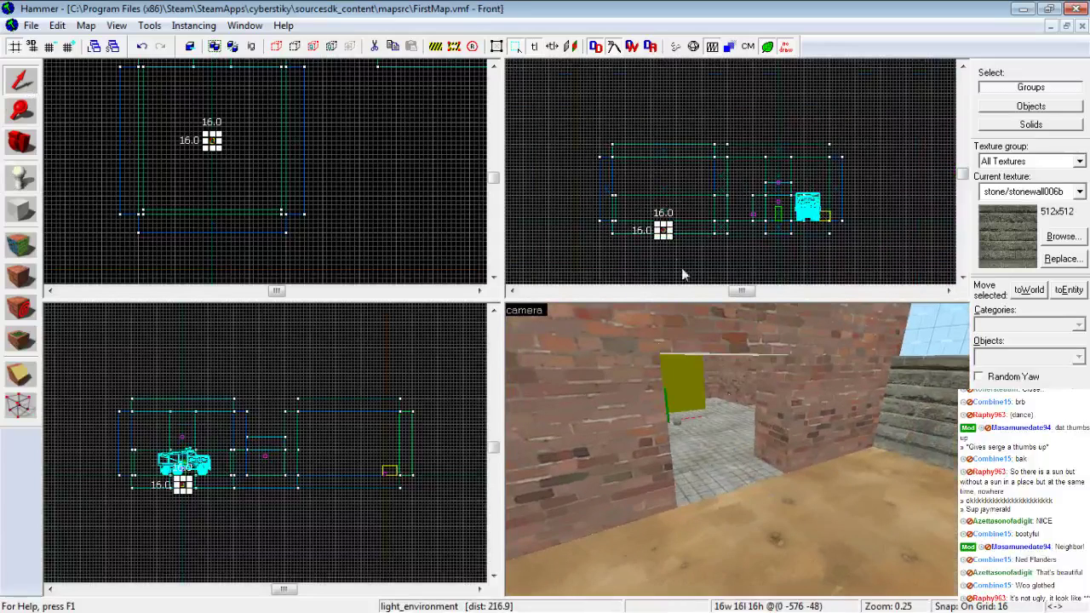
# Move the light_environment entity into the brick room above the dump truck, to about 0 192 160, and inspect it in 3D
pyautogui.scroll(3, 664, 232)
pyautogui.moveTo(667, 244); pyautogui.dragTo(930, 168)
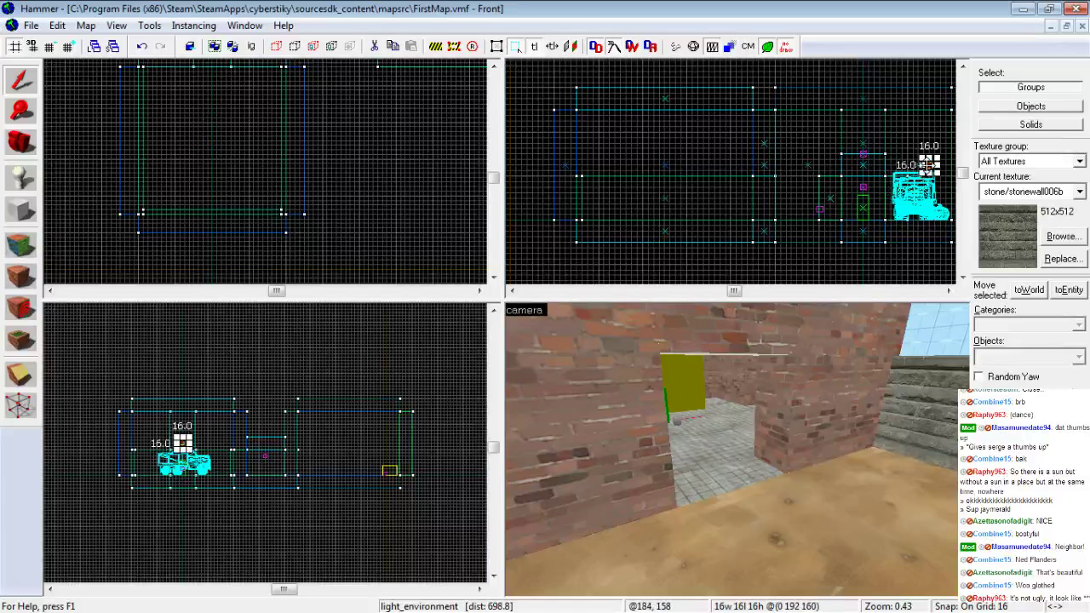
pyautogui.press('z')
pyautogui.press('w')
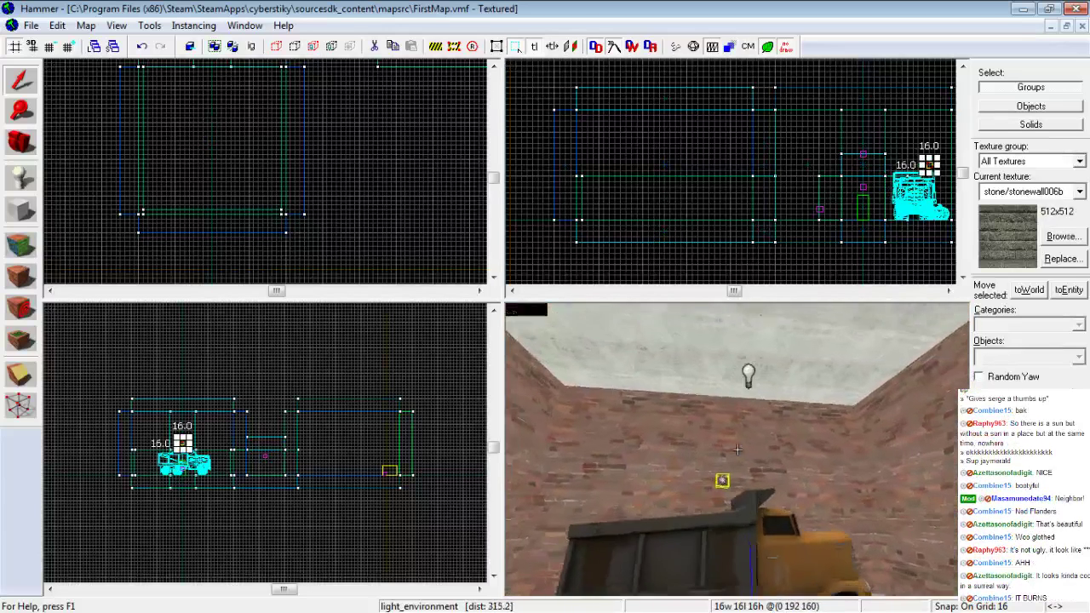
pyautogui.press('w')
pyautogui.press('s')
pyautogui.press('z')
# Move the light_environment entity from the brick room into the outdoor courtyard, to about 32 -480 160
pyautogui.scroll(-8, 183, 175)
pyautogui.scroll(5, 187, 118)
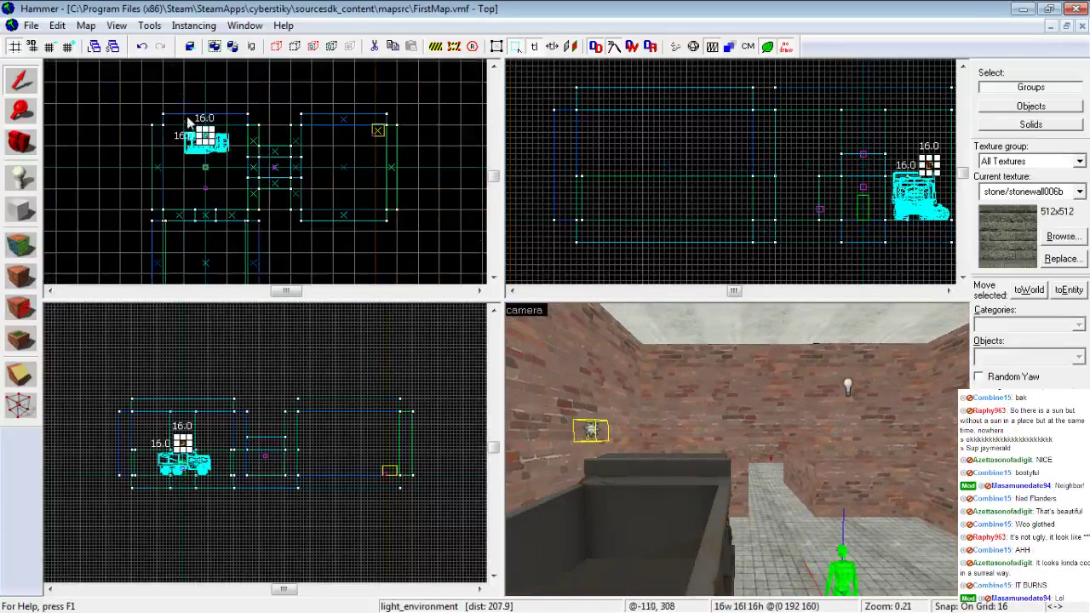
pyautogui.scroll(5, 188, 121)
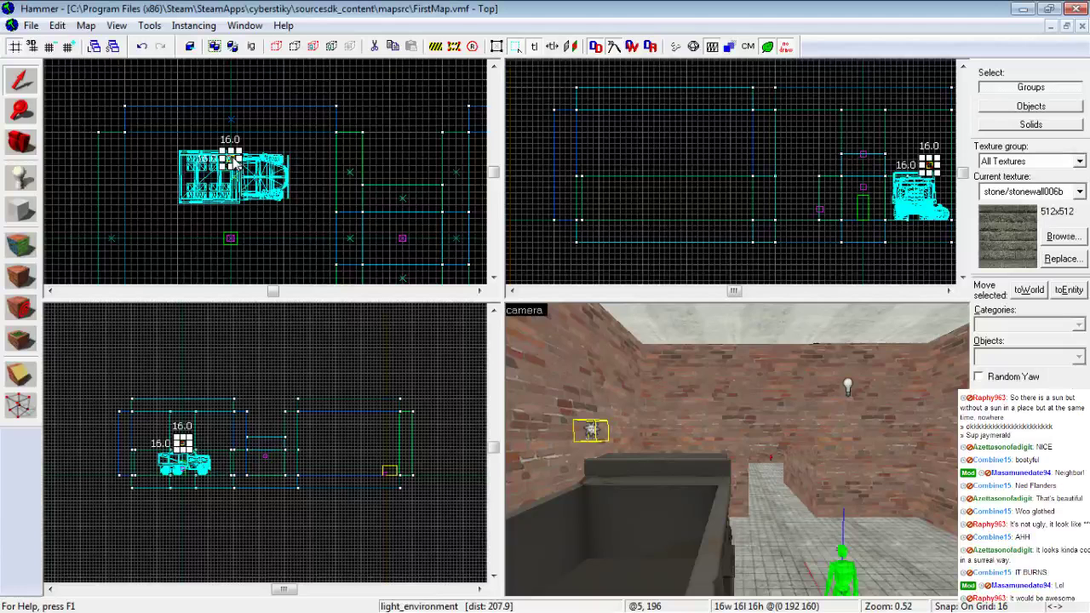
pyautogui.moveTo(234, 163); pyautogui.dragTo(247, 209)
# Open the light_environment entity's properties, review its Pitch setting, and cancel without changing anything
pyautogui.doubleClick(247, 208)
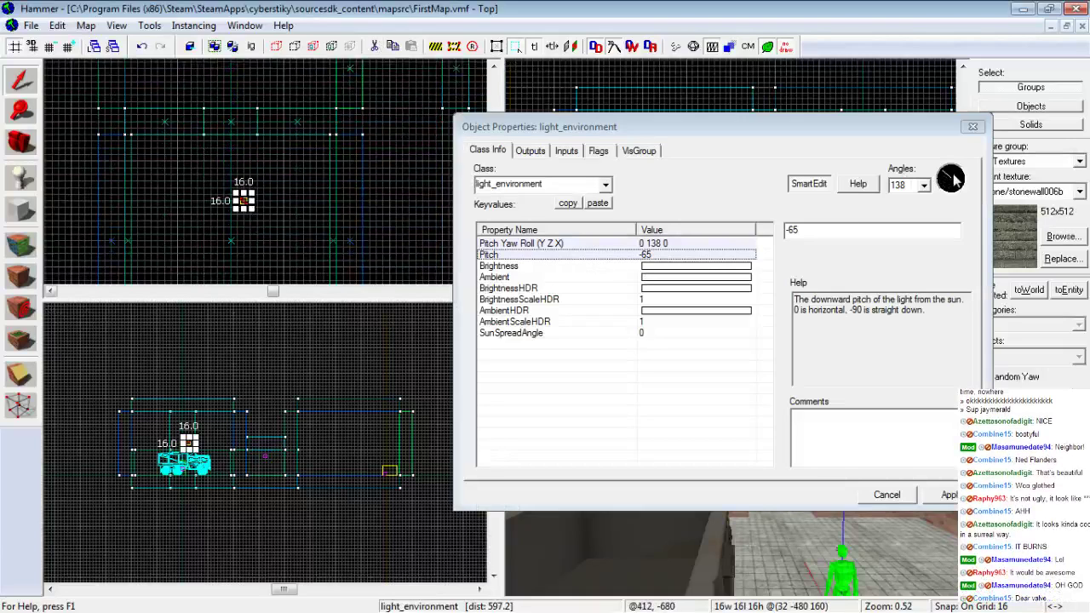
pyautogui.click(590, 255)
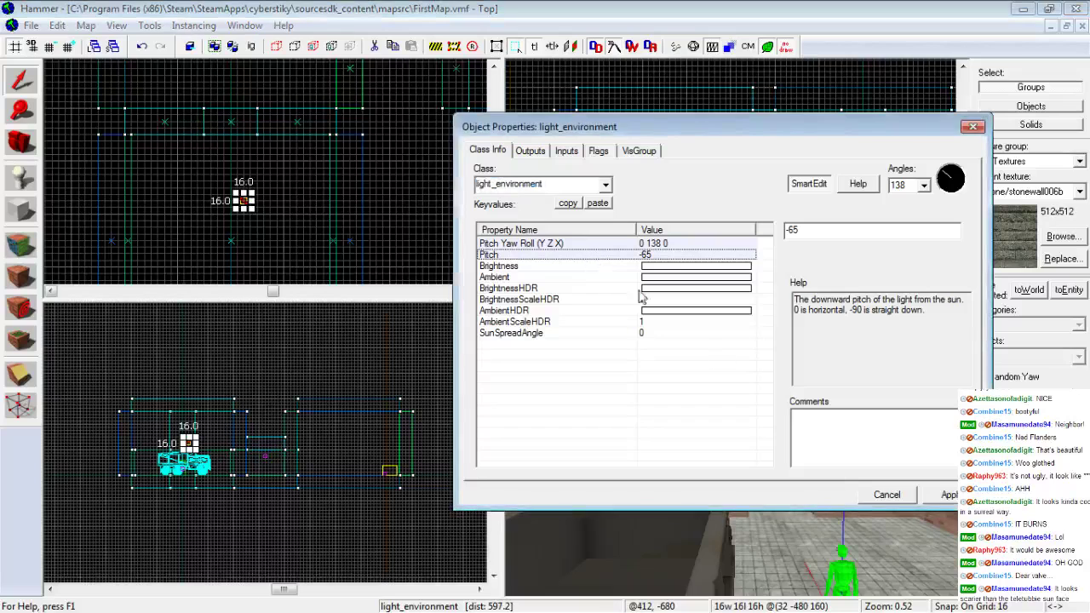
pyautogui.click(887, 495)
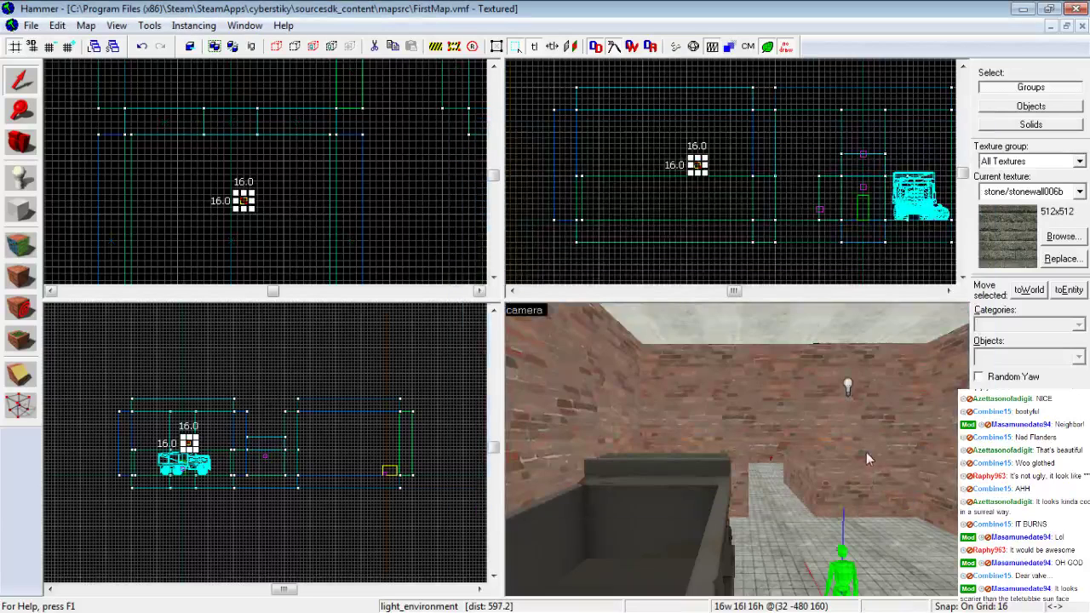
# Check the light_environment entity's placement in the courtyard and save the map
pyautogui.press('z')
pyautogui.press('w')
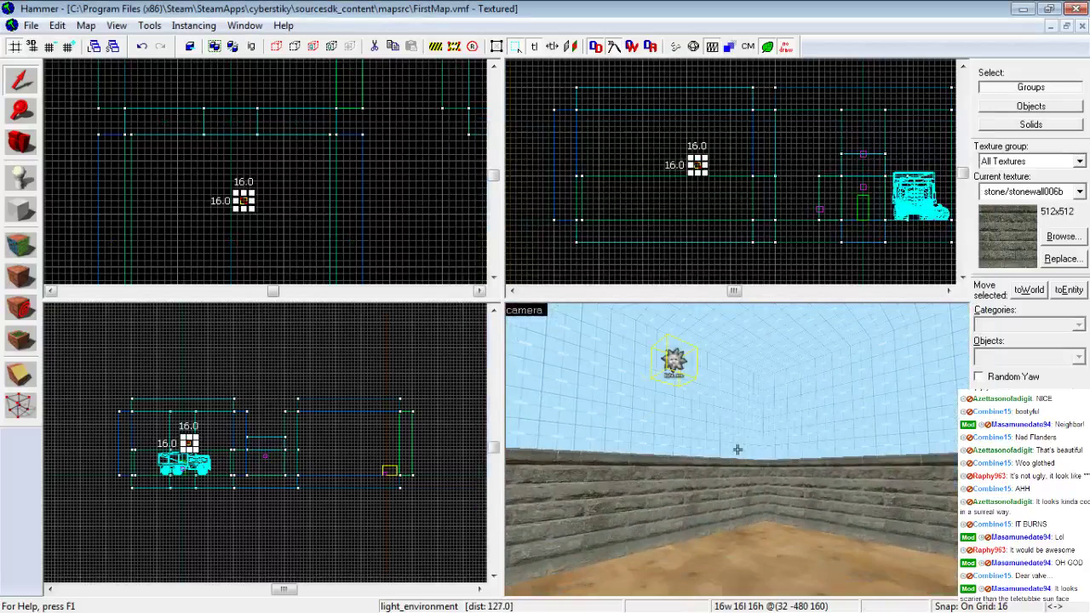
pyautogui.press('z')
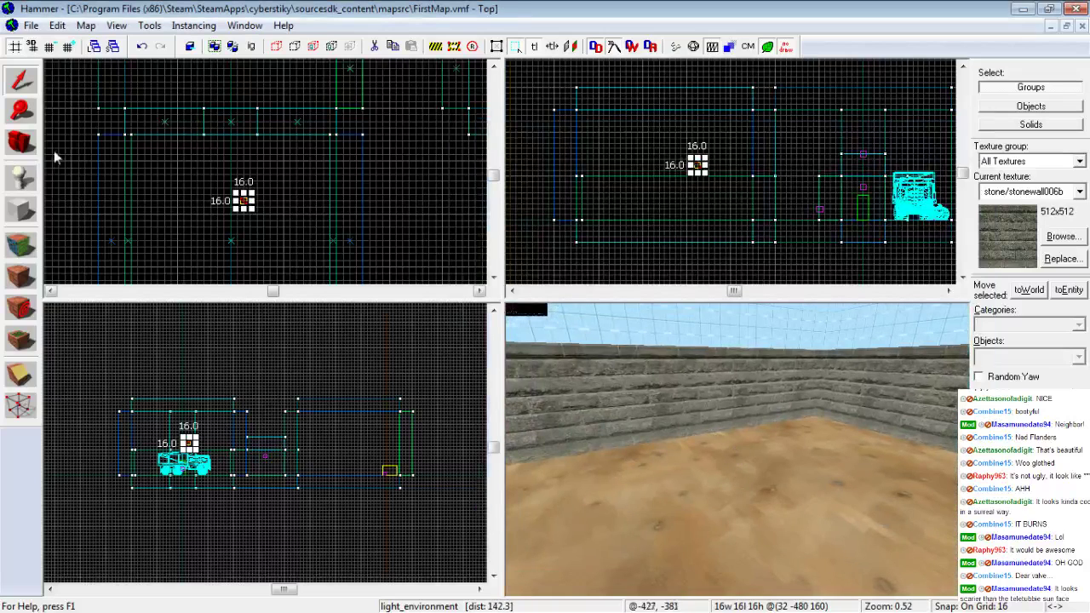
pyautogui.click(31, 25)
pyautogui.click(53, 97)
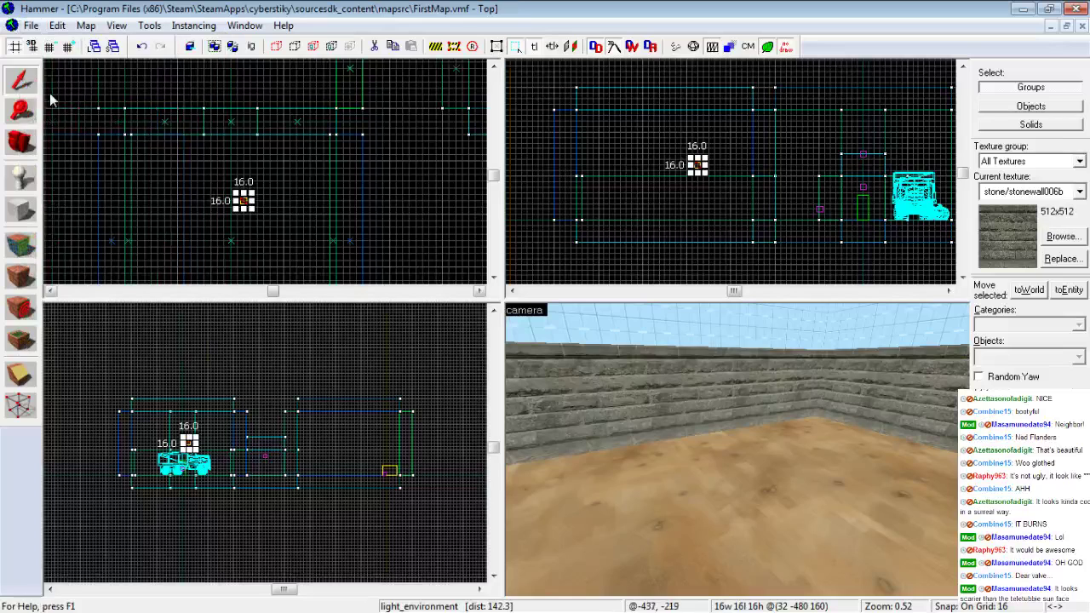
# Examine the light_environment entity and the sky from several viewpoints in the courtyard and the adjoining brick passage in 3D
pyautogui.press('z')
pyautogui.press('w')
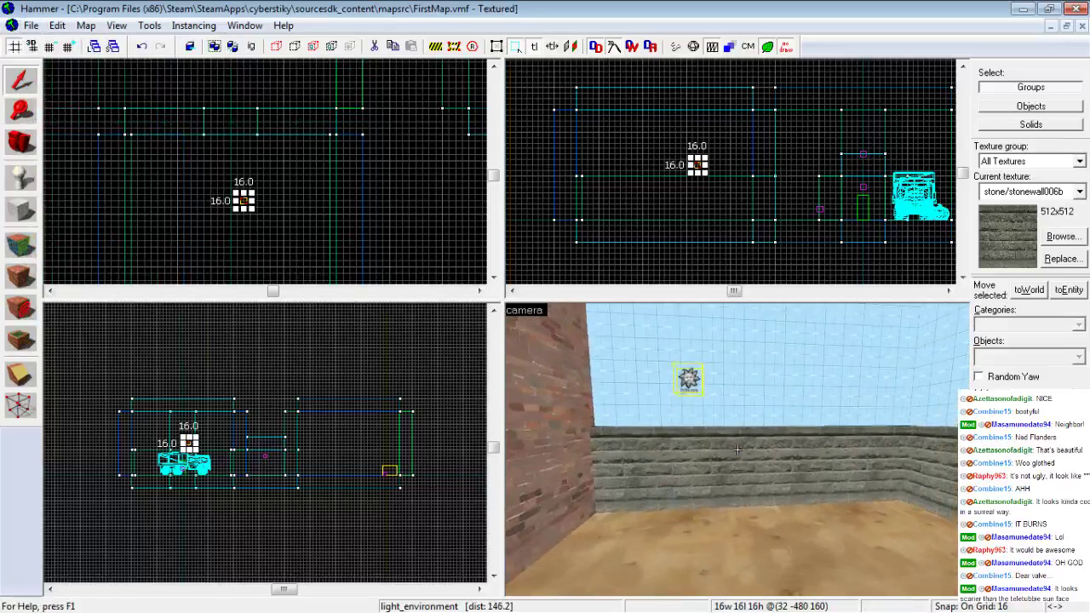
pyautogui.press('z')
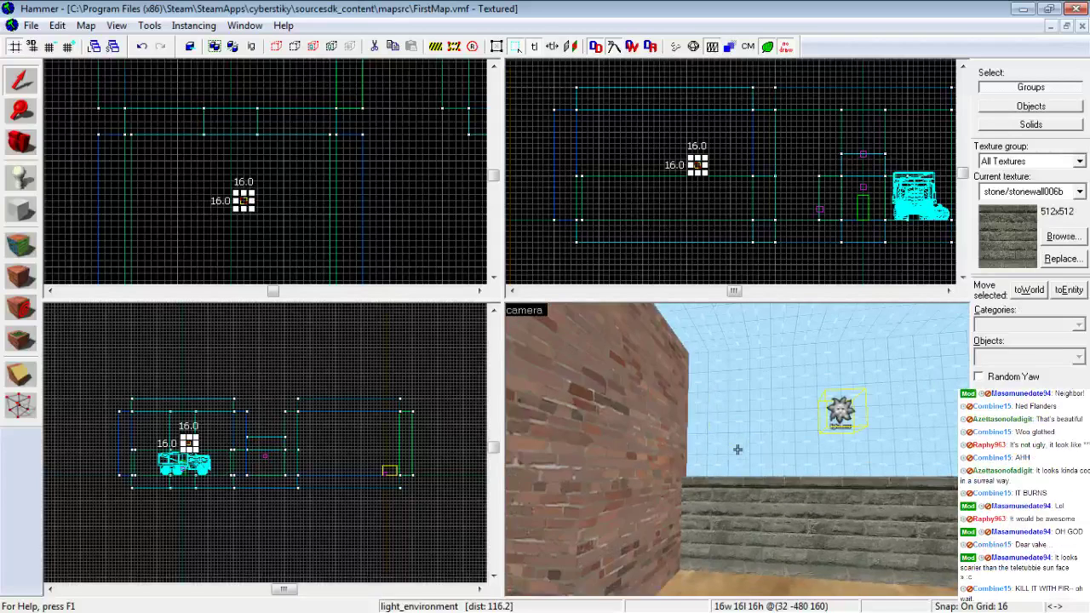
pyautogui.press('w')
pyautogui.hotkey('ctrl', 'shift', 'e')
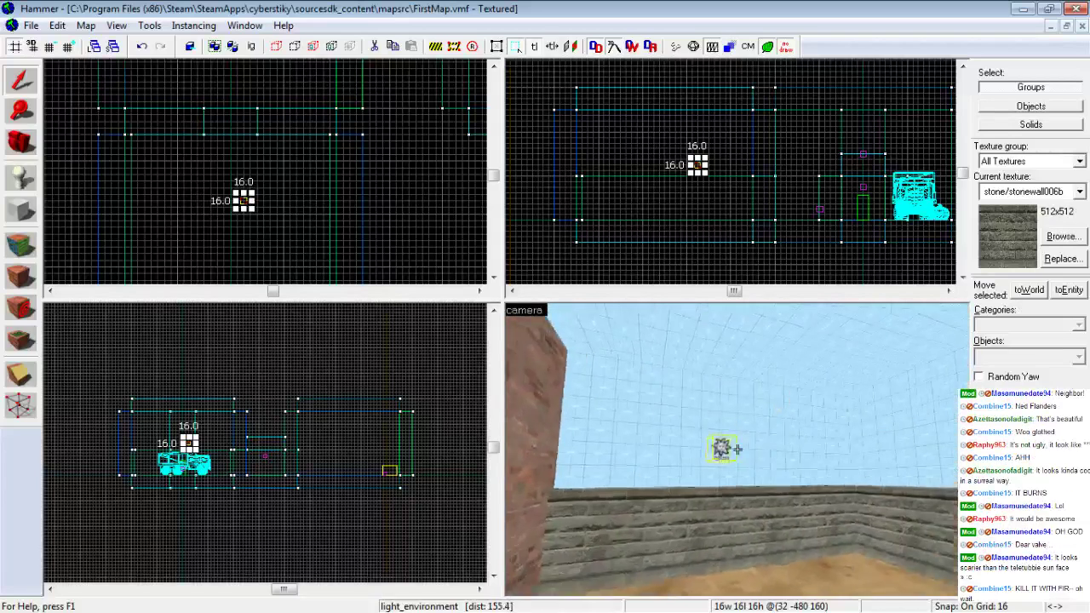
pyautogui.press('w')
pyautogui.press('s')
pyautogui.press('w')
pyautogui.press('Left')
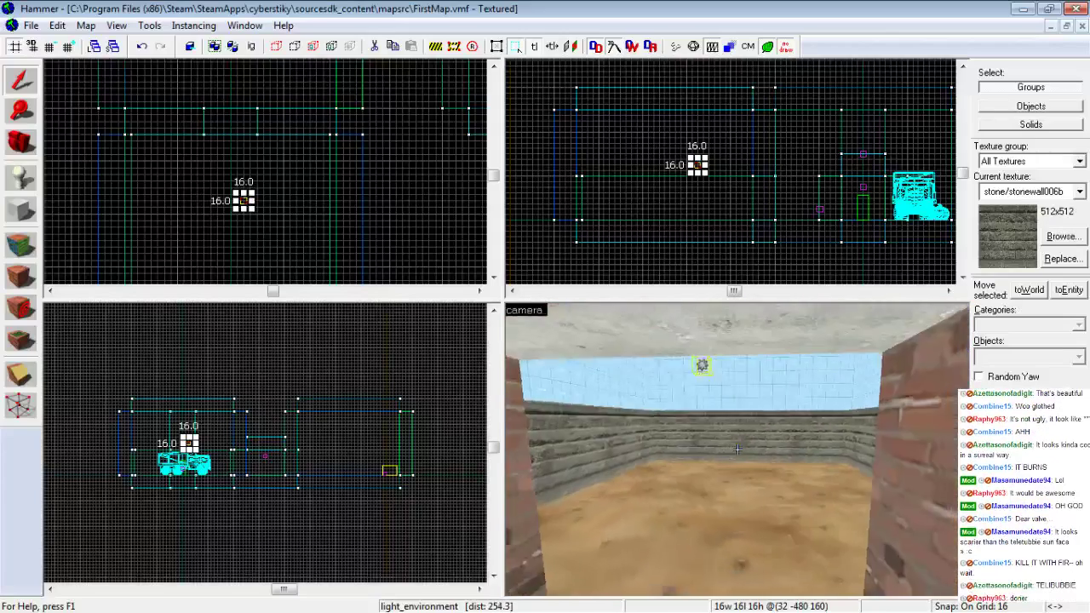
pyautogui.press('w')
pyautogui.press('w')
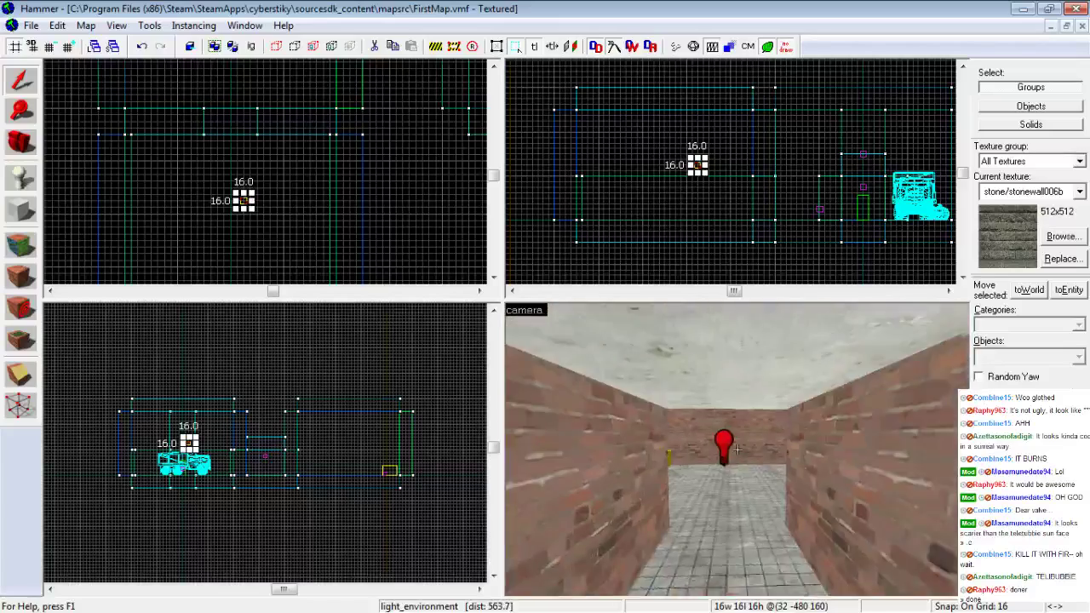
pyautogui.press('w')
pyautogui.press('Left')
pyautogui.press('Left')
pyautogui.press('Up')
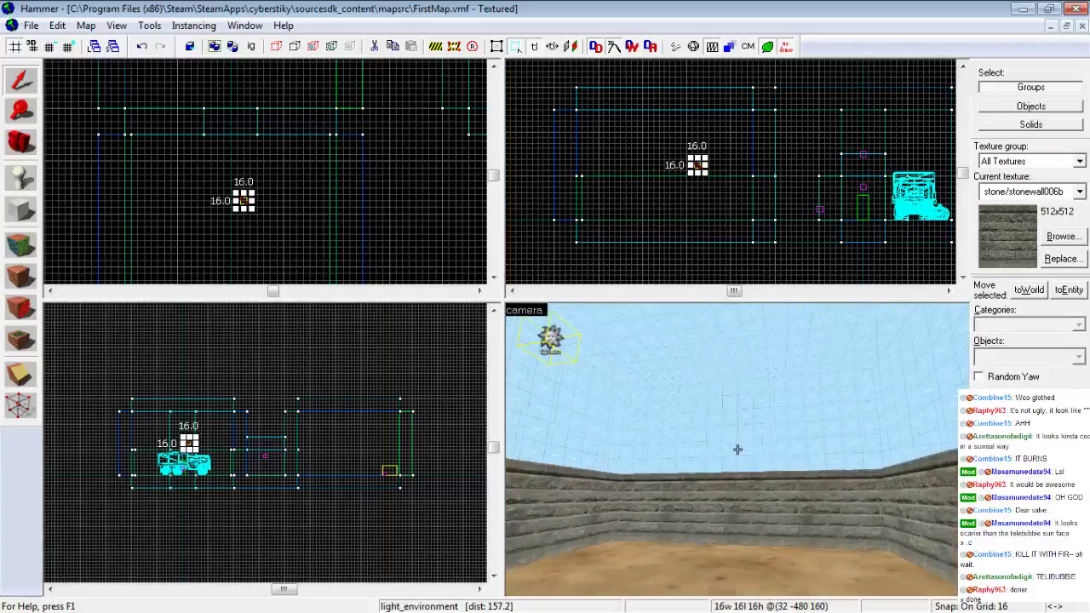
pyautogui.press('z')
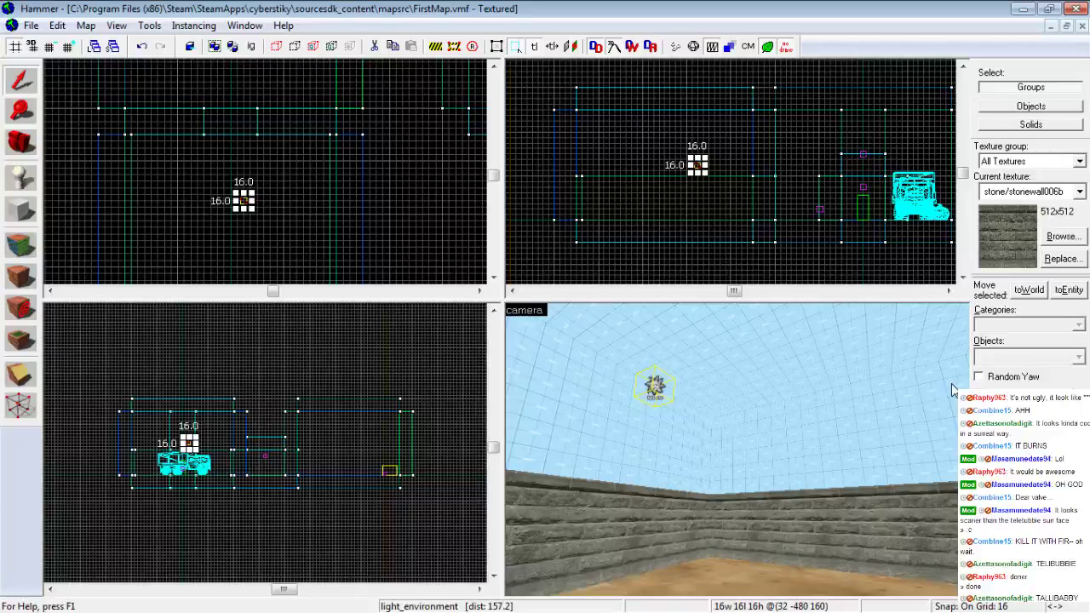
# Filter the texture browser by "sky" and look through the available skybox textures for a suitable sky
pyautogui.click(1062, 237)
pyautogui.write('sky')
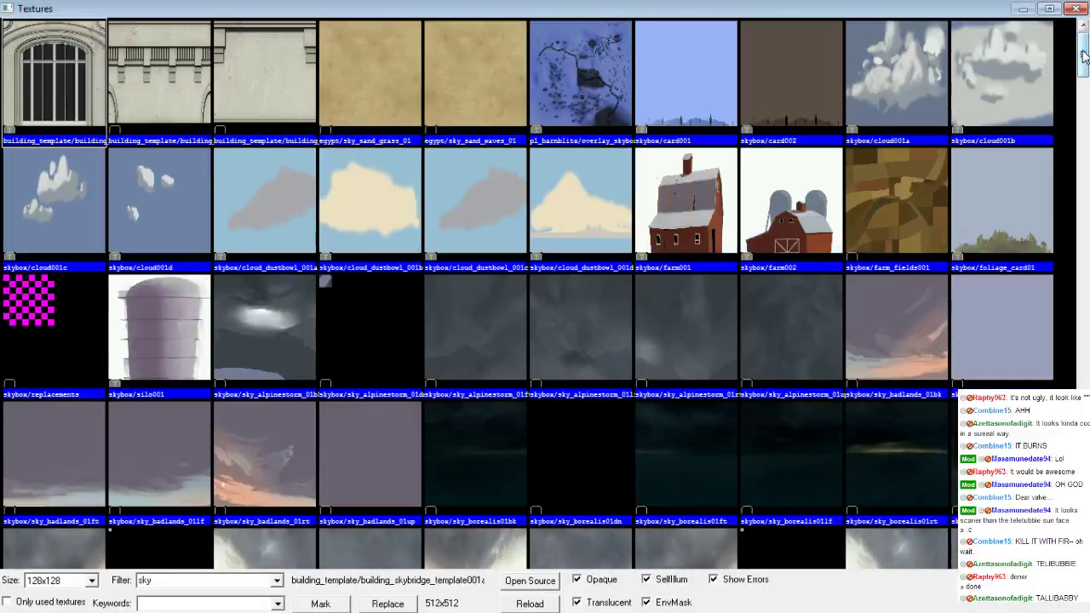
pyautogui.moveTo(1083, 55); pyautogui.dragTo(1079, 242)
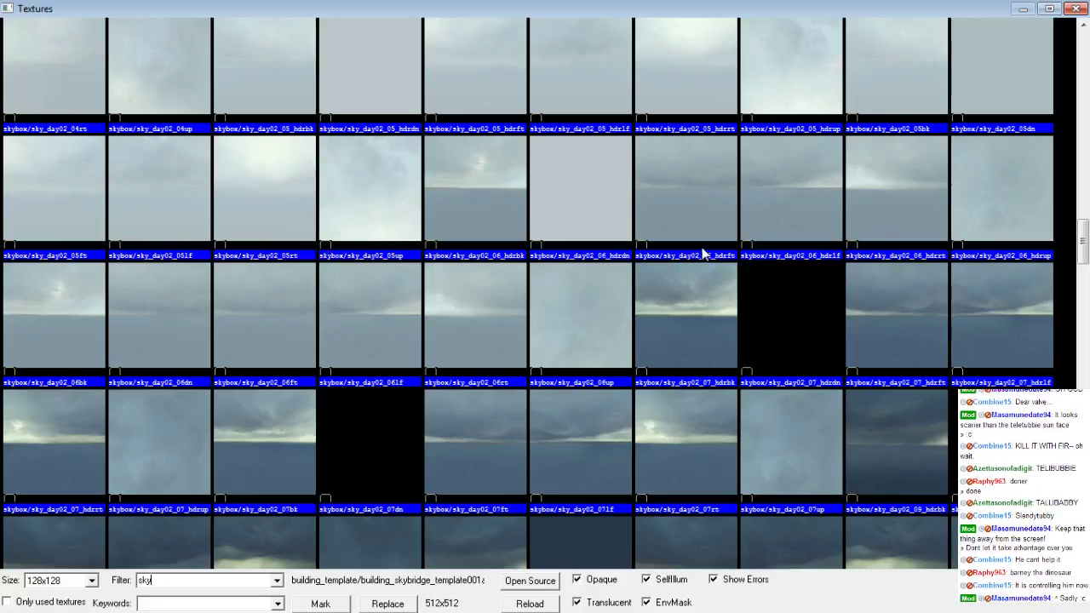
pyautogui.moveTo(1082, 249); pyautogui.dragTo(1082, 389)
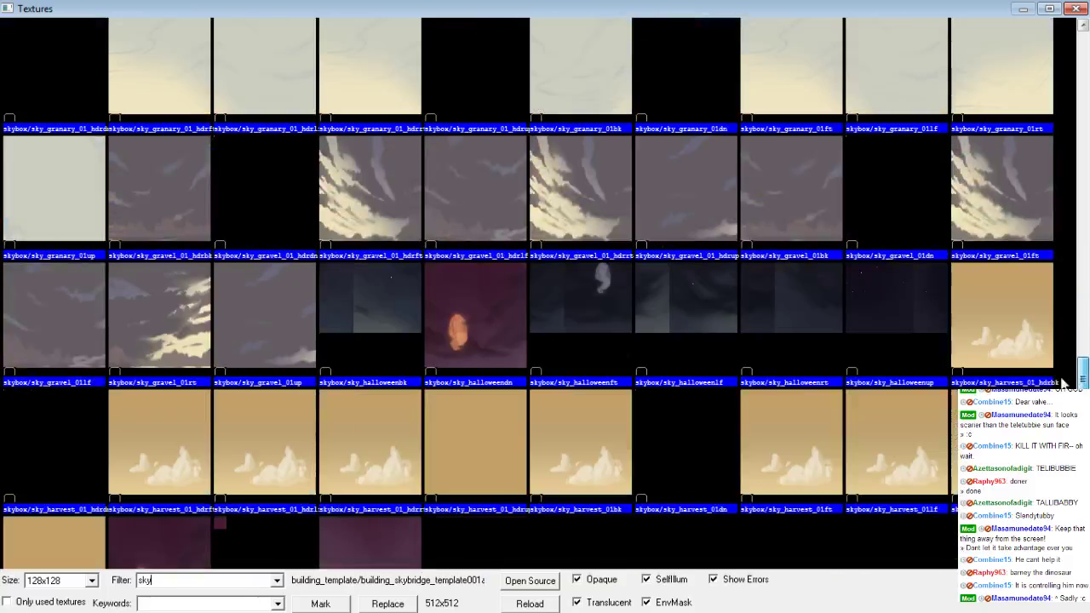
pyautogui.click(1083, 373)
pyautogui.click(1084, 373)
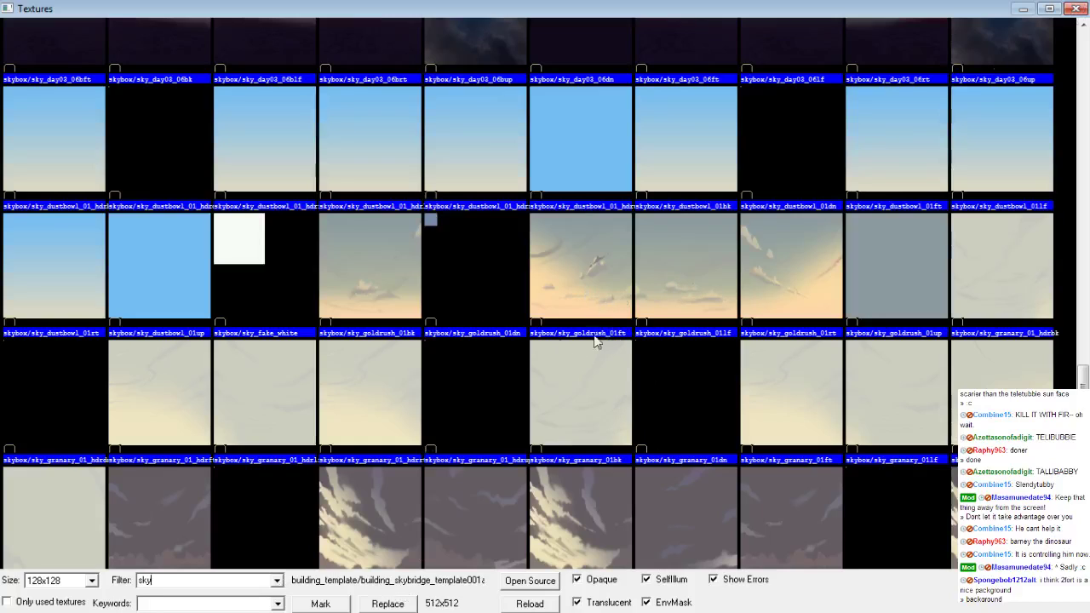
pyautogui.click(1073, 11)
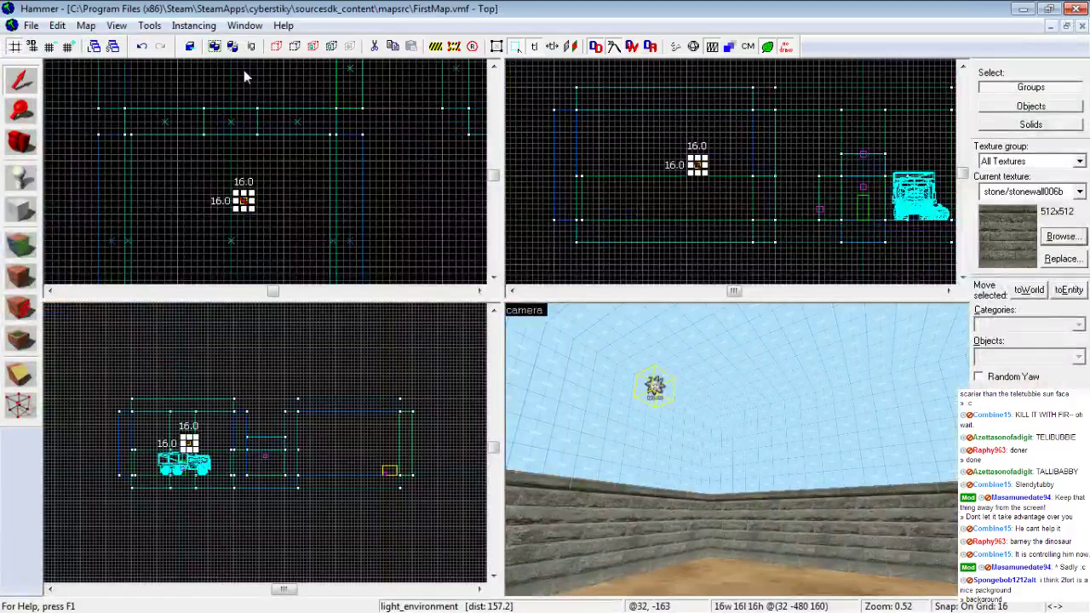
# Set the SkyBox Texture Name in the map properties to sky_goldrush_01, apply it, and close the properties
pyautogui.click(85, 26)
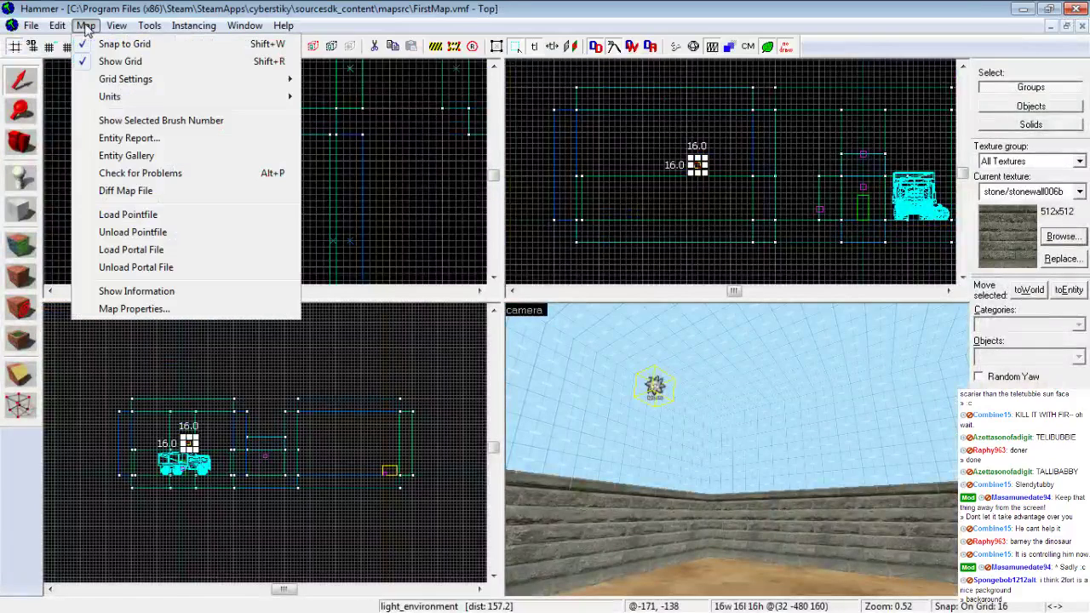
pyautogui.click(128, 309)
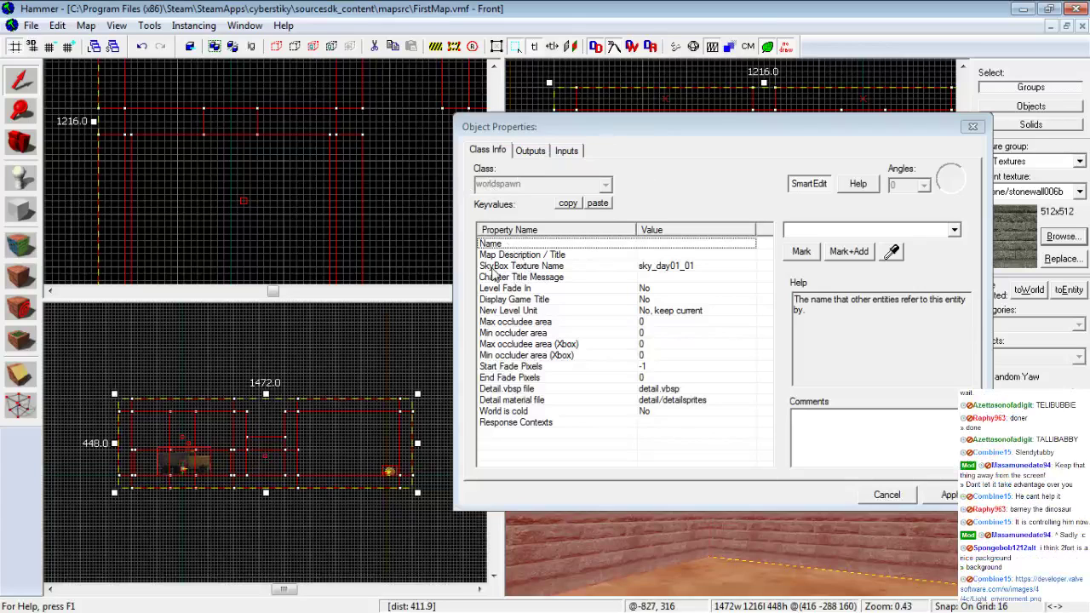
pyautogui.click(564, 268)
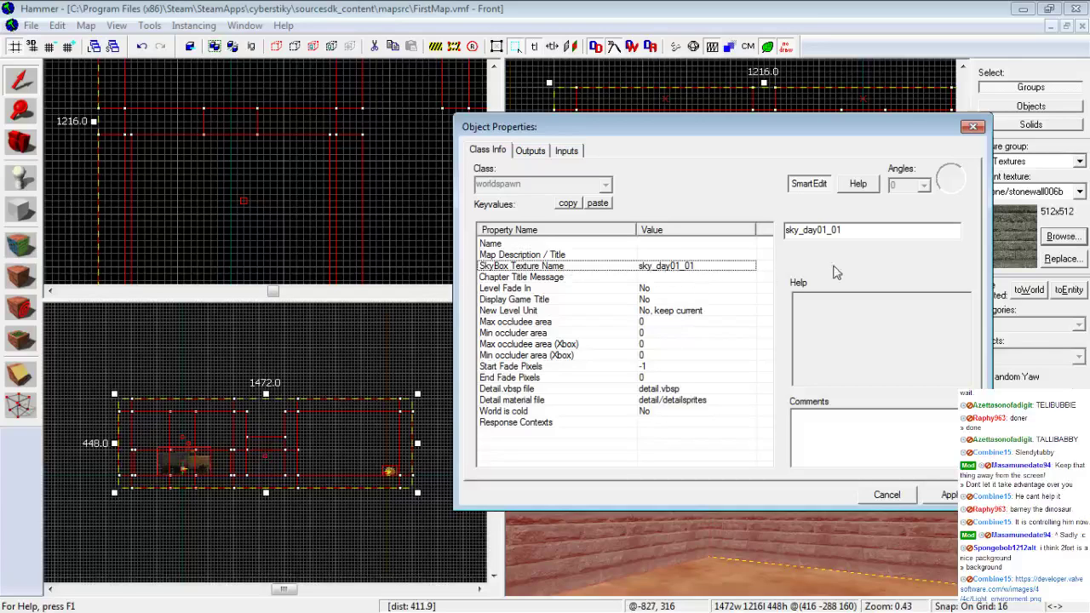
pyautogui.moveTo(842, 230); pyautogui.dragTo(803, 230)
pyautogui.write('goldrush_01')
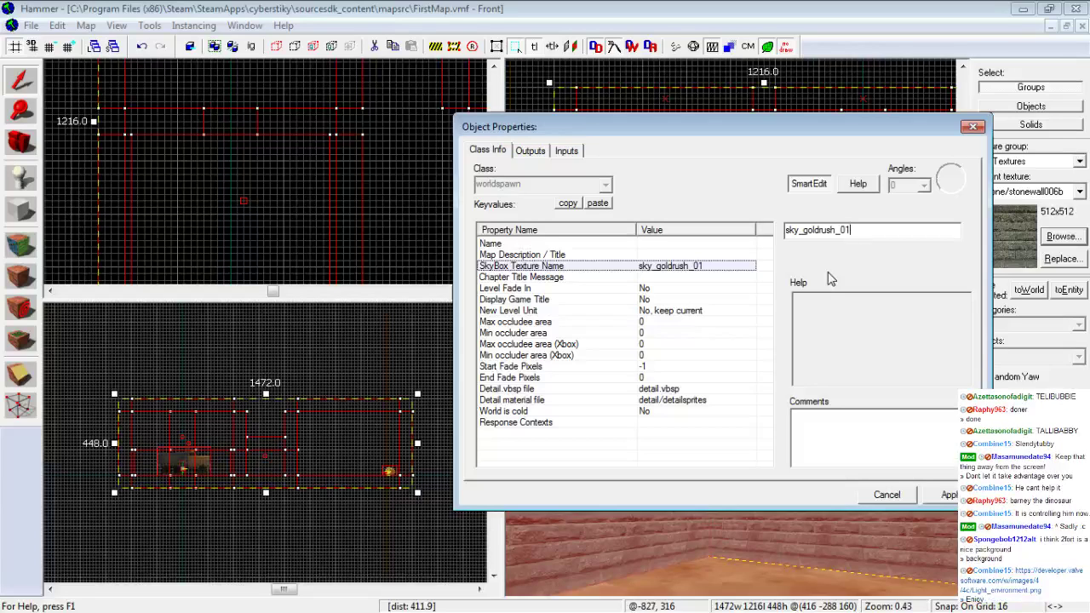
pyautogui.click(936, 493)
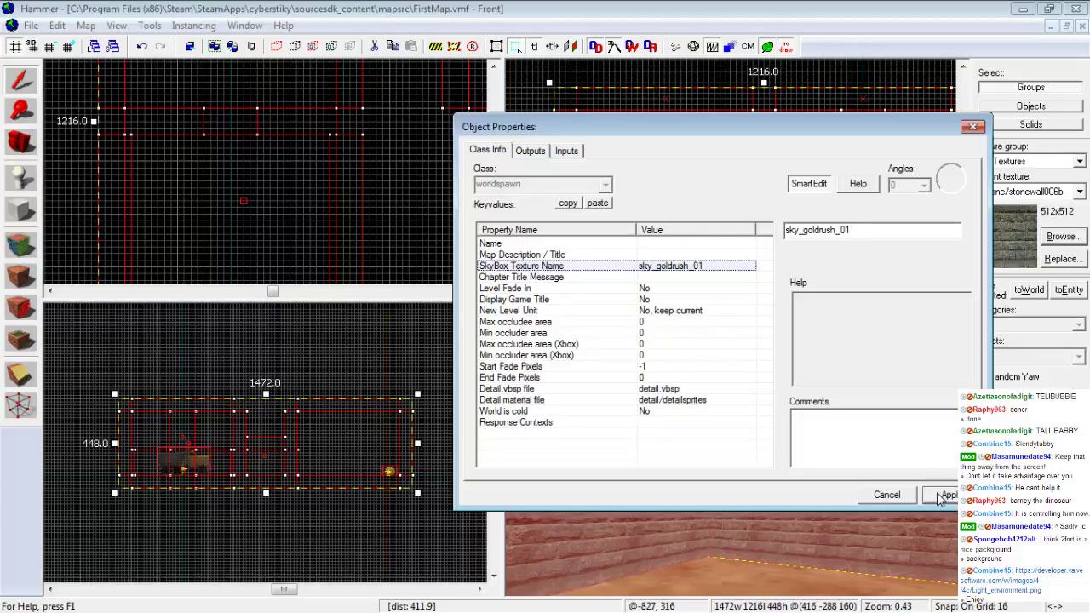
pyautogui.click(894, 501)
# Filter the texture browser by "sky_gold" to review the goldrush skybox textures and their name suffixes
pyautogui.click(1066, 240)
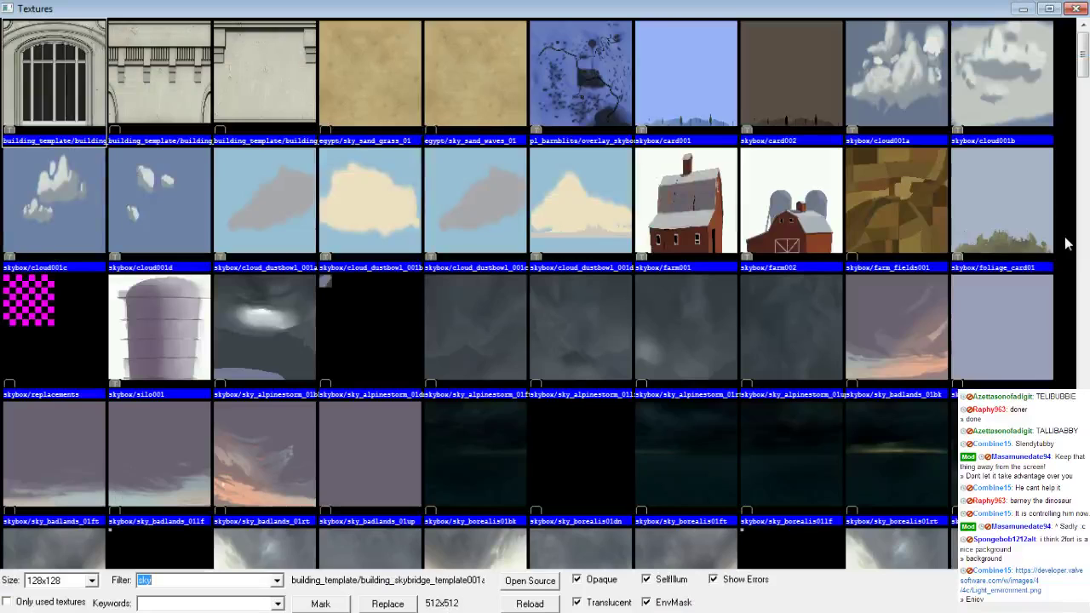
pyautogui.press('End')
pyautogui.write('_')
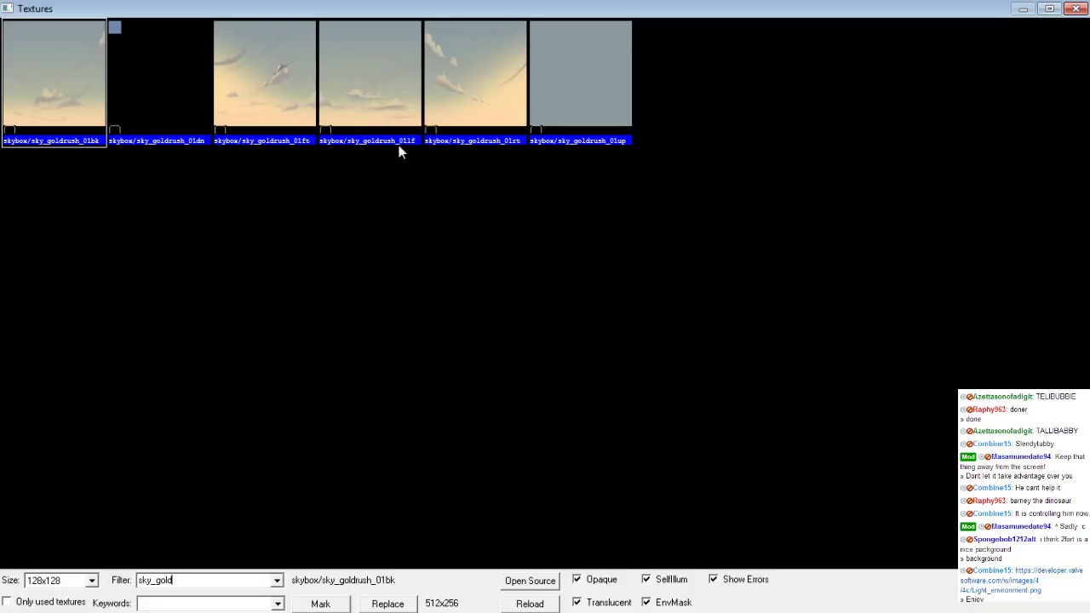
pyautogui.click(1076, 9)
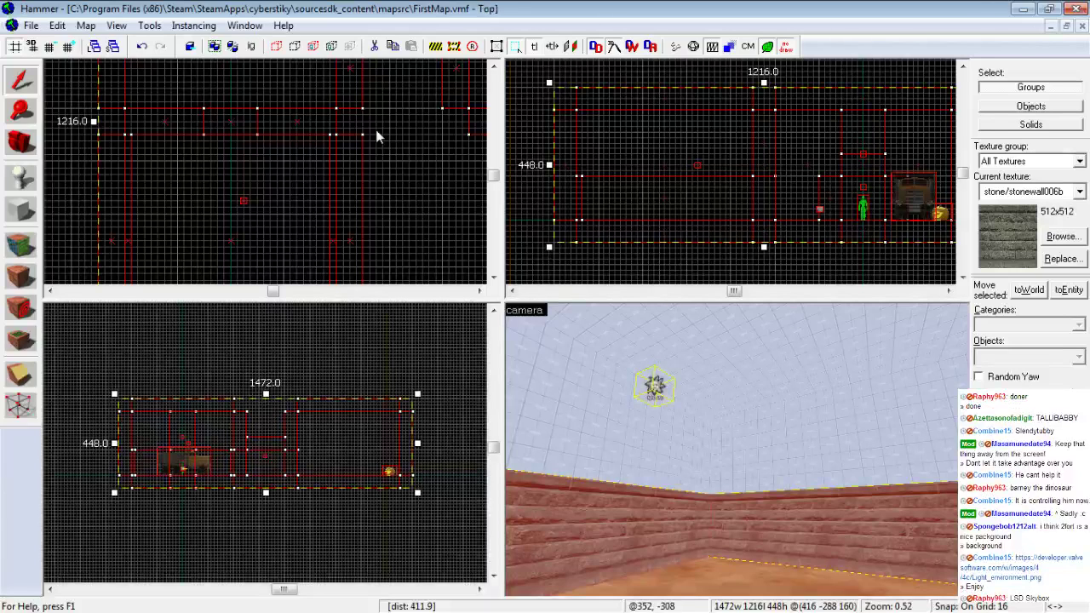
# Recheck and reapply the sky_goldrush_01 skybox name in the map properties, close them, and deselect the whole map
pyautogui.click(86, 26)
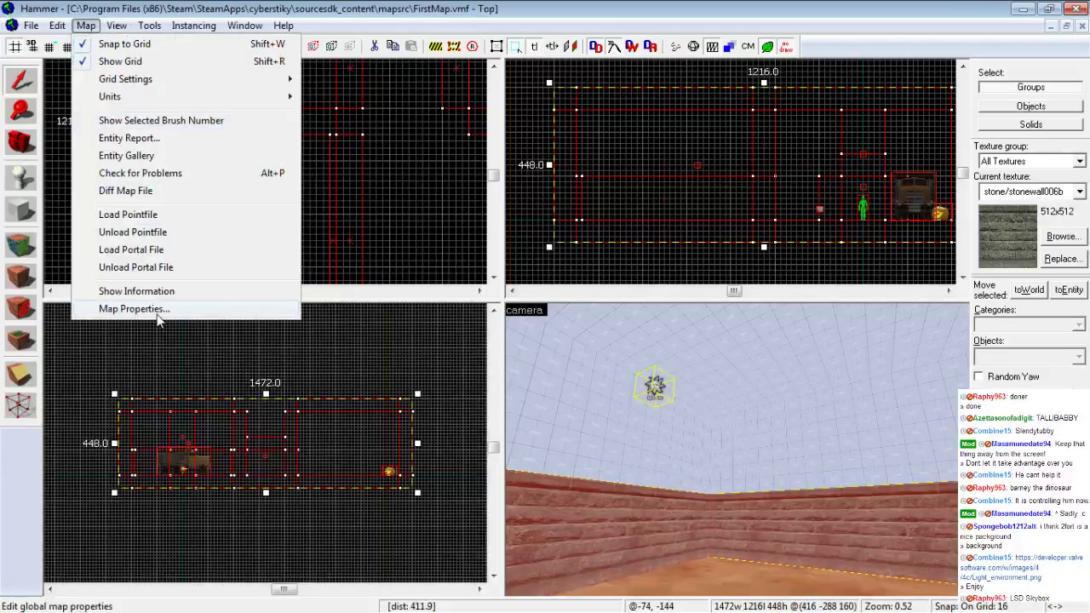
pyautogui.click(156, 306)
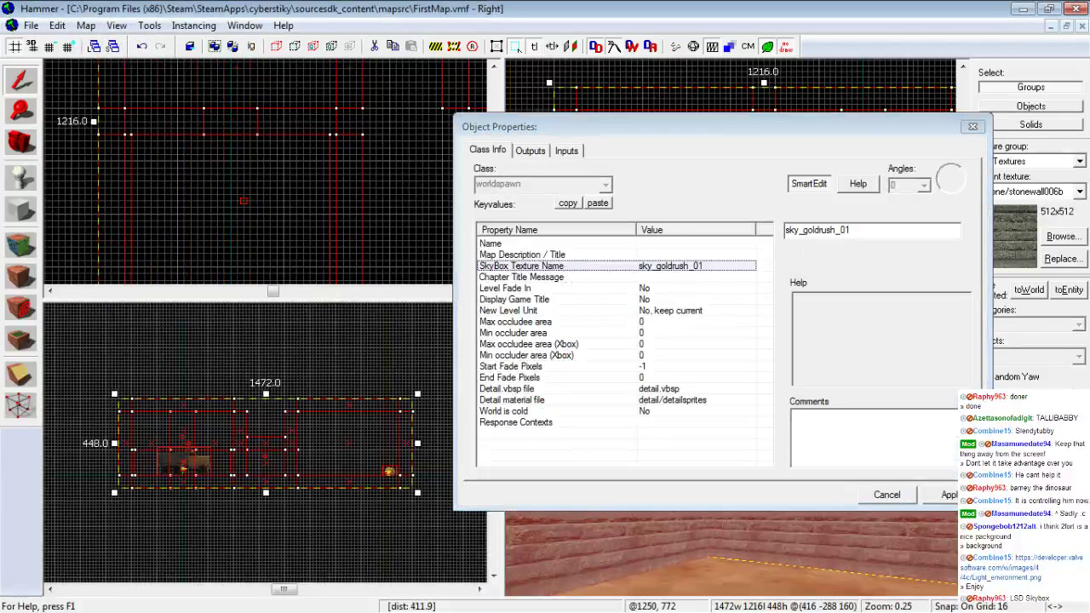
pyautogui.click(851, 230)
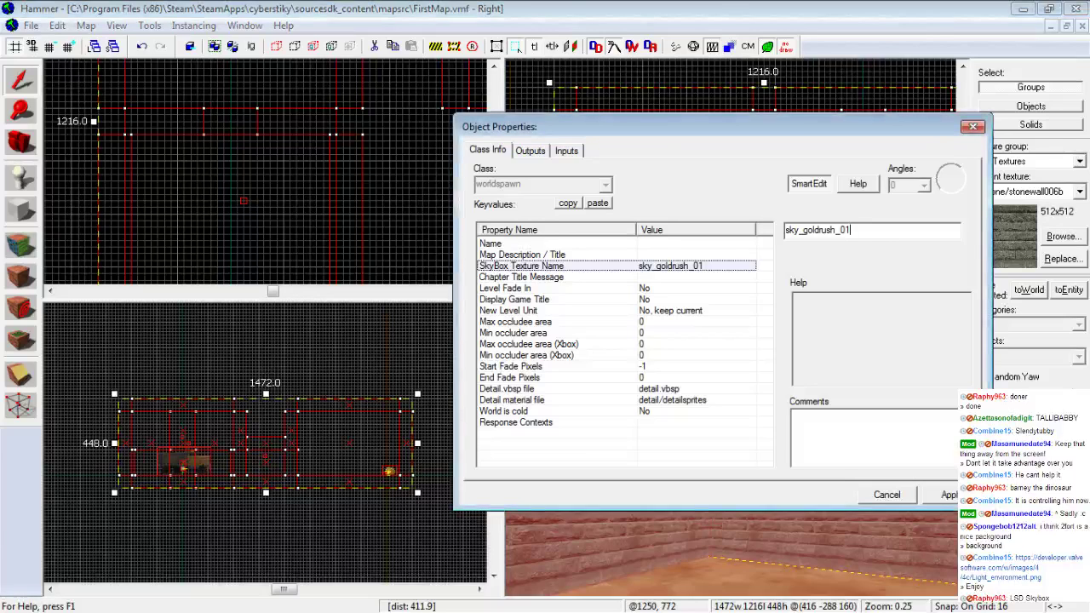
pyautogui.click(948, 496)
pyautogui.click(949, 501)
pyautogui.click(886, 495)
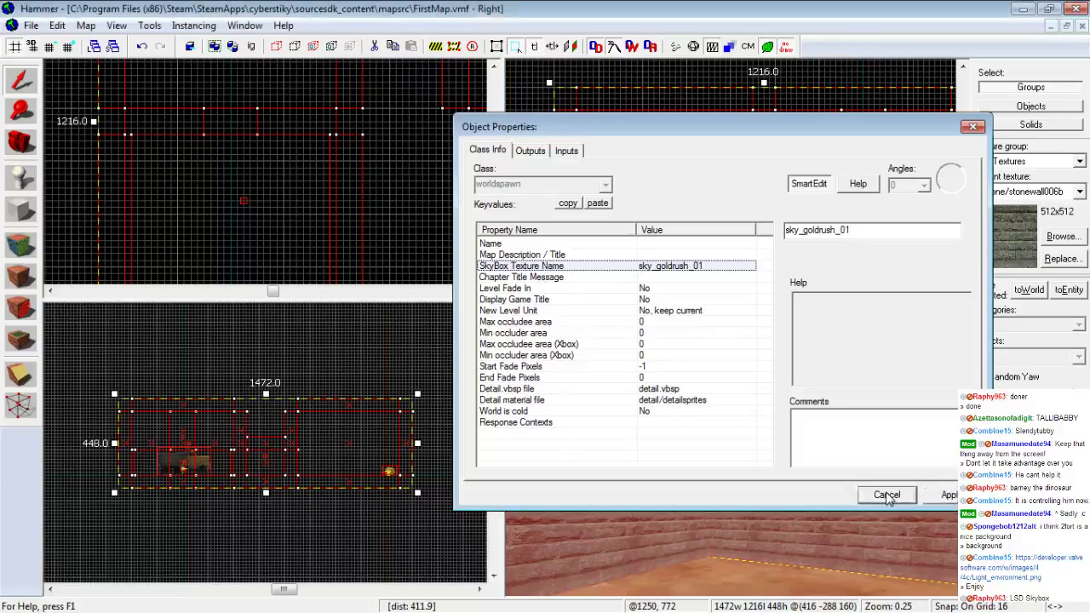
pyautogui.scroll(-5, 158, 161)
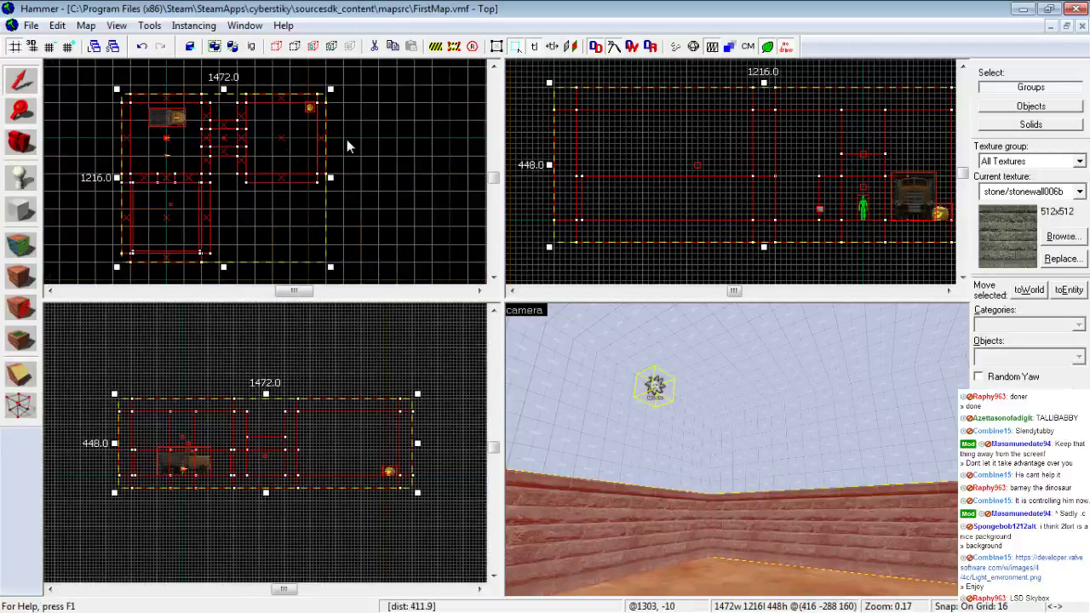
pyautogui.click(372, 148)
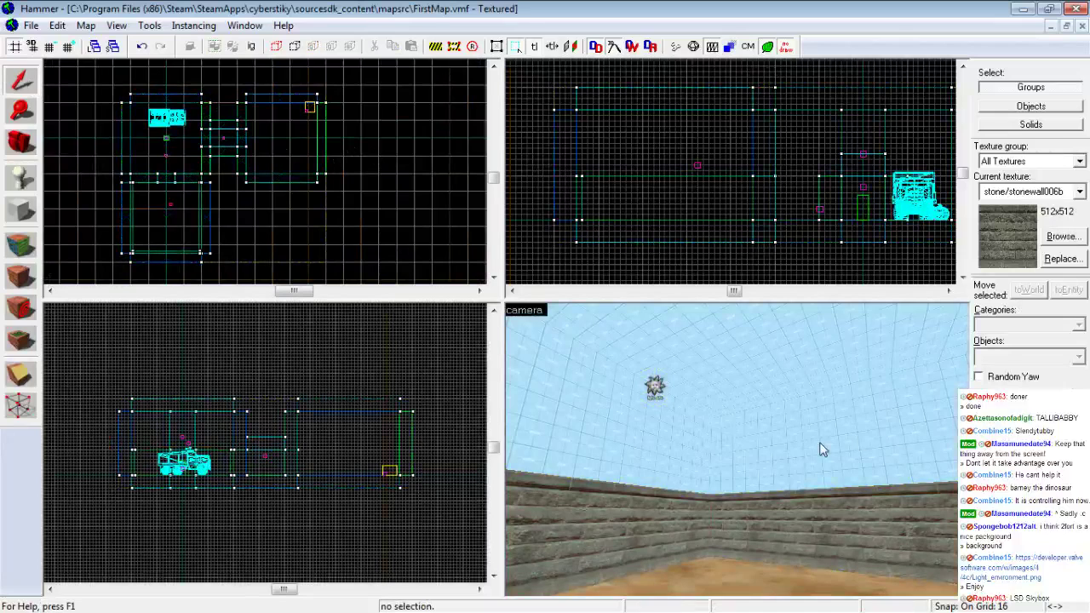
# Examine the courtyard's dirt floor, stone walls and brick doorway in 3D from several viewpoints
pyautogui.press('z')
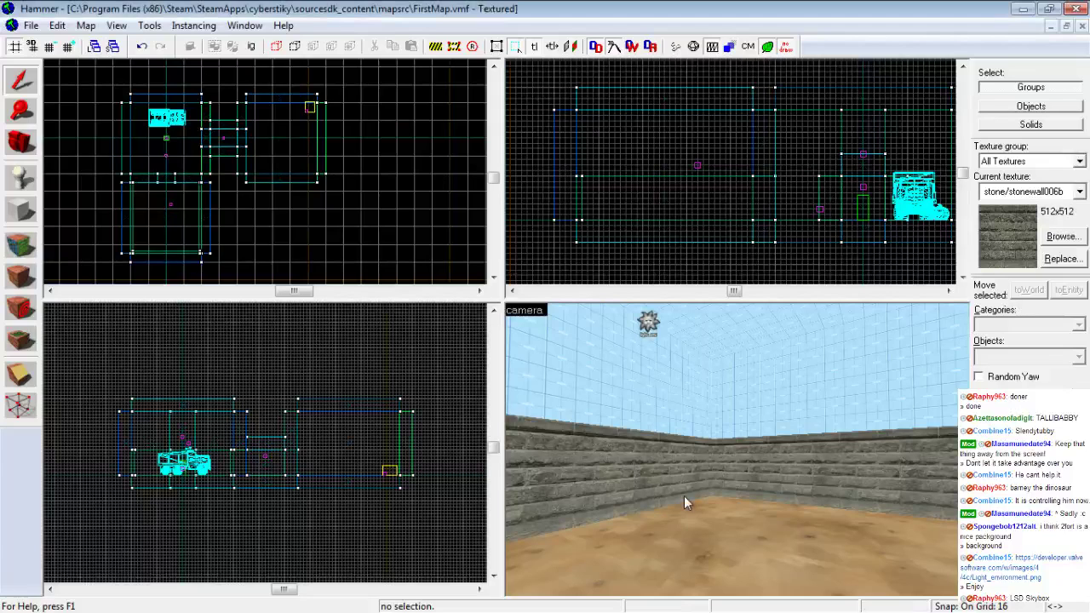
pyautogui.press('z')
pyautogui.press('w')
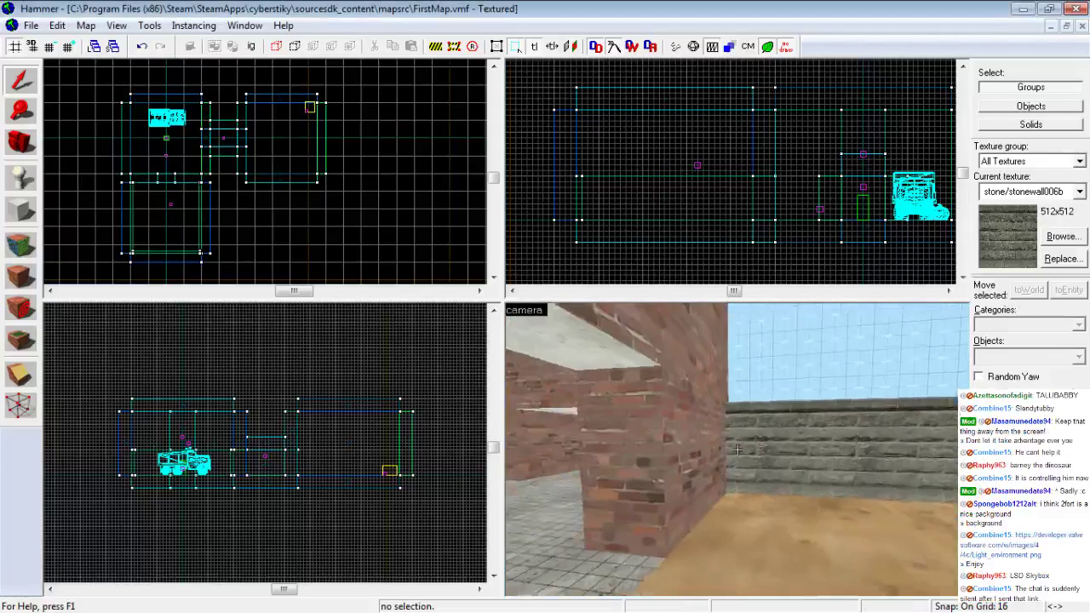
pyautogui.press('w')
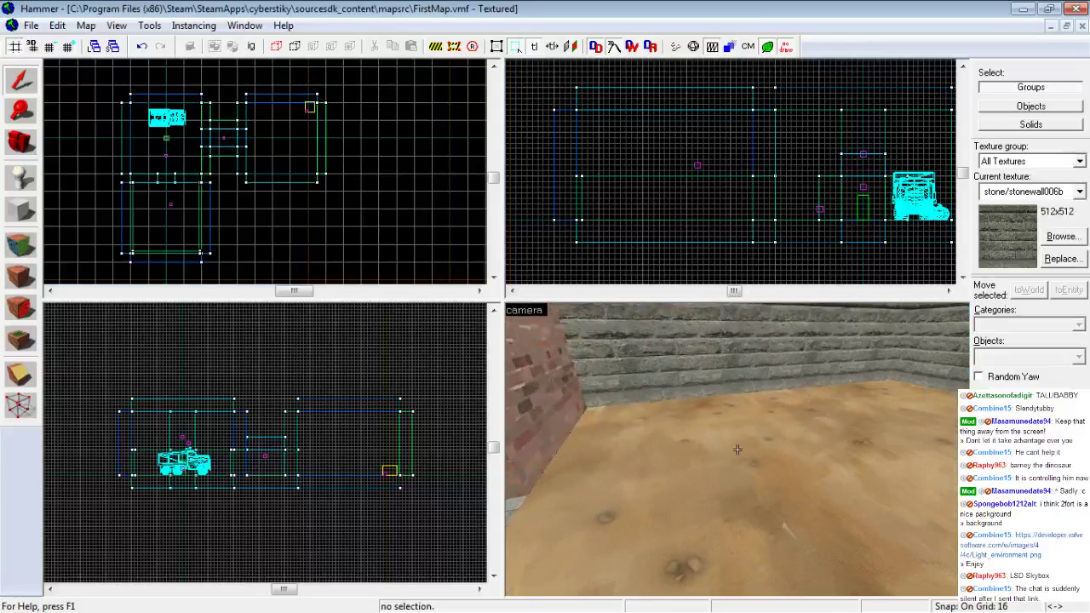
pyautogui.press('w')
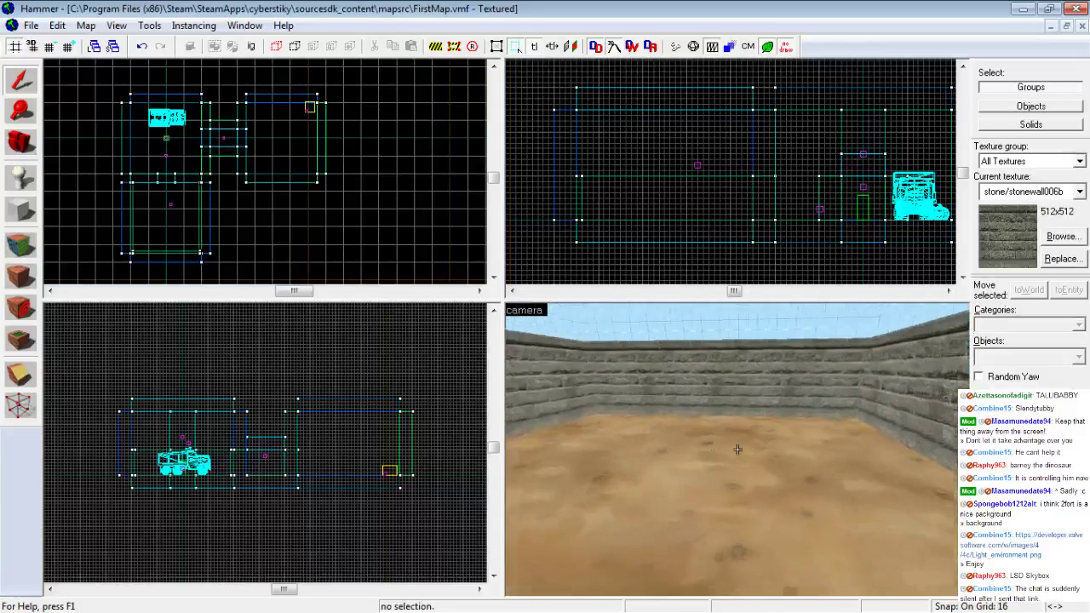
pyautogui.press('w')
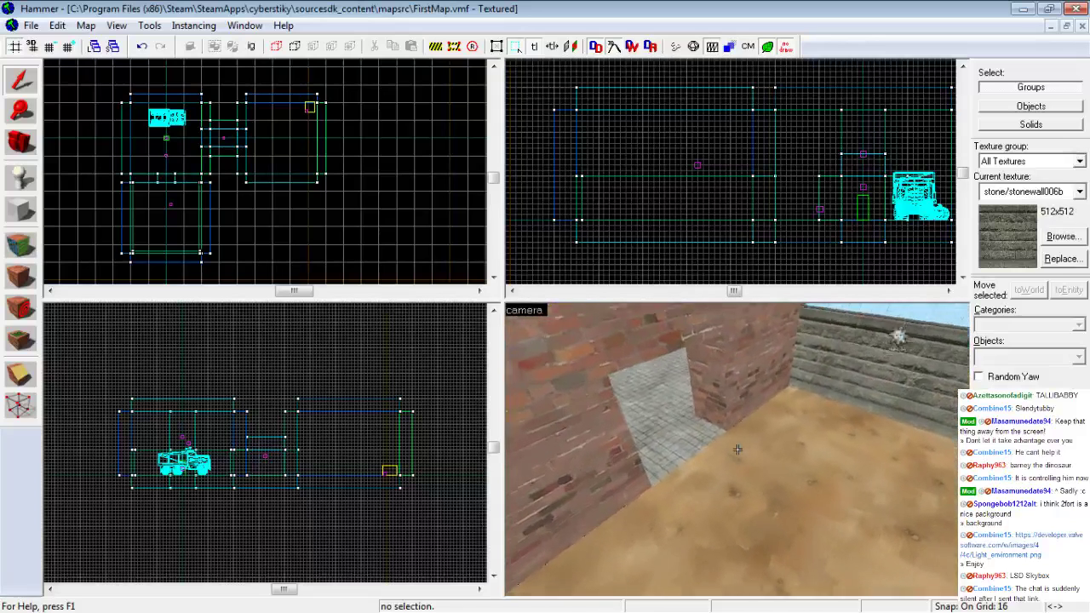
pyautogui.press('w')
pyautogui.press('w')
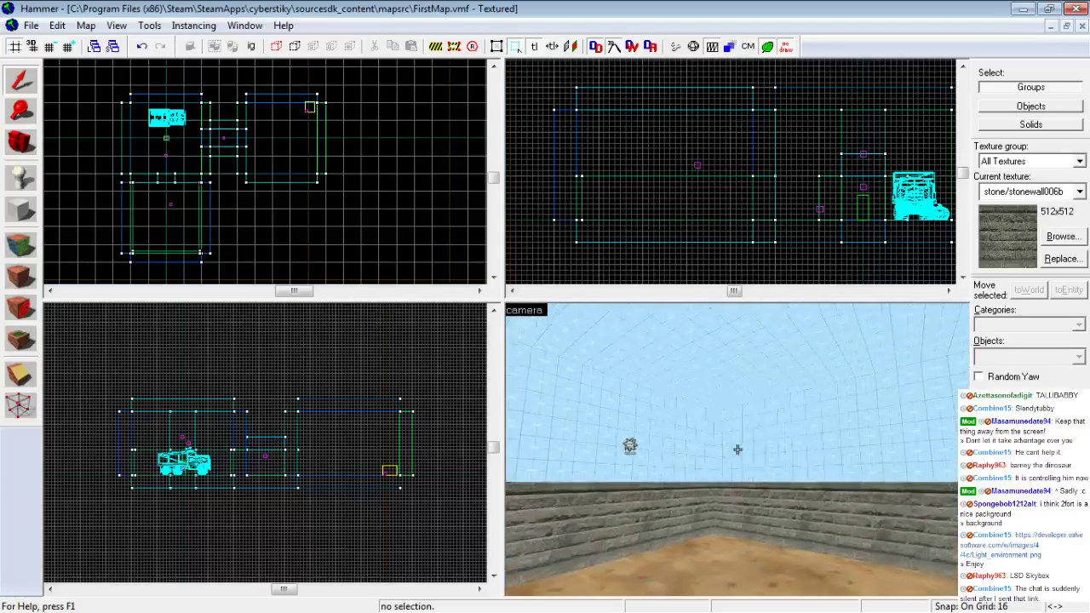
pyautogui.press('w')
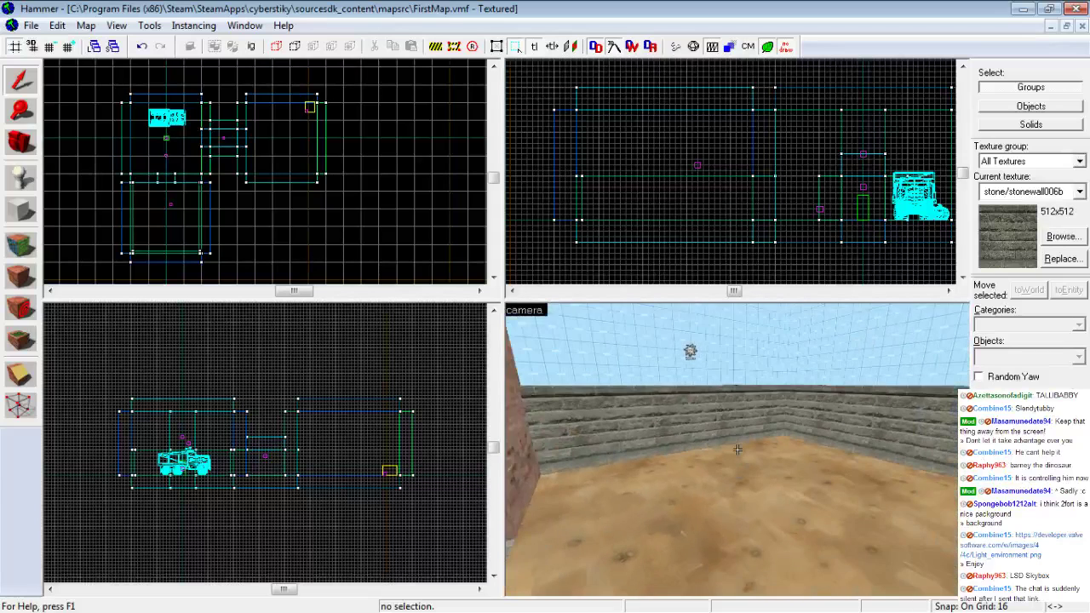
# Select the courtyard's ground face and create a displacement with power 2 on it
pyautogui.click(22, 246)
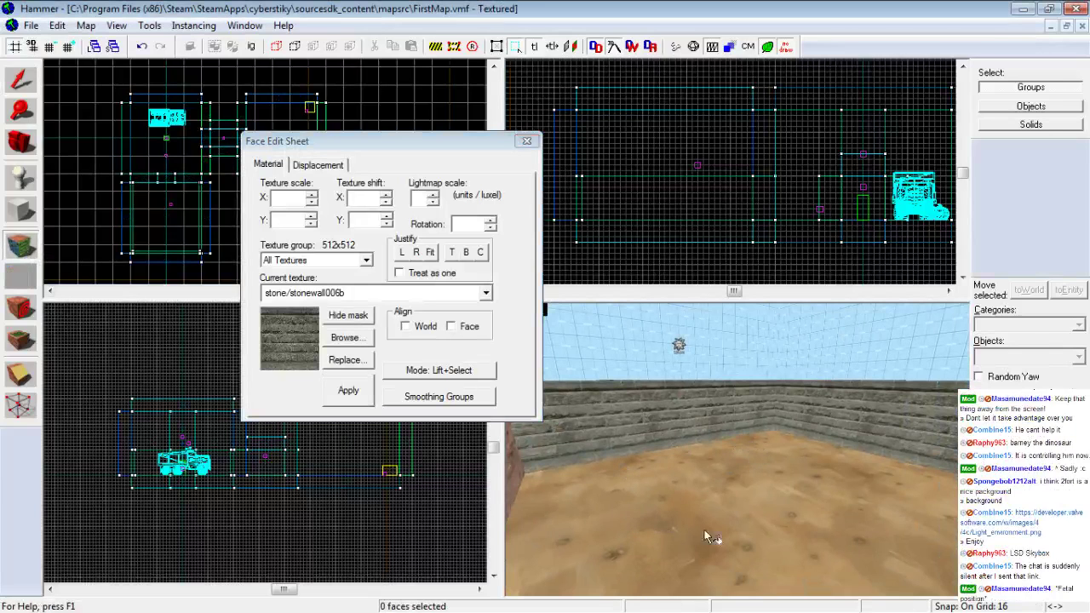
pyautogui.click(737, 492)
pyautogui.press('w')
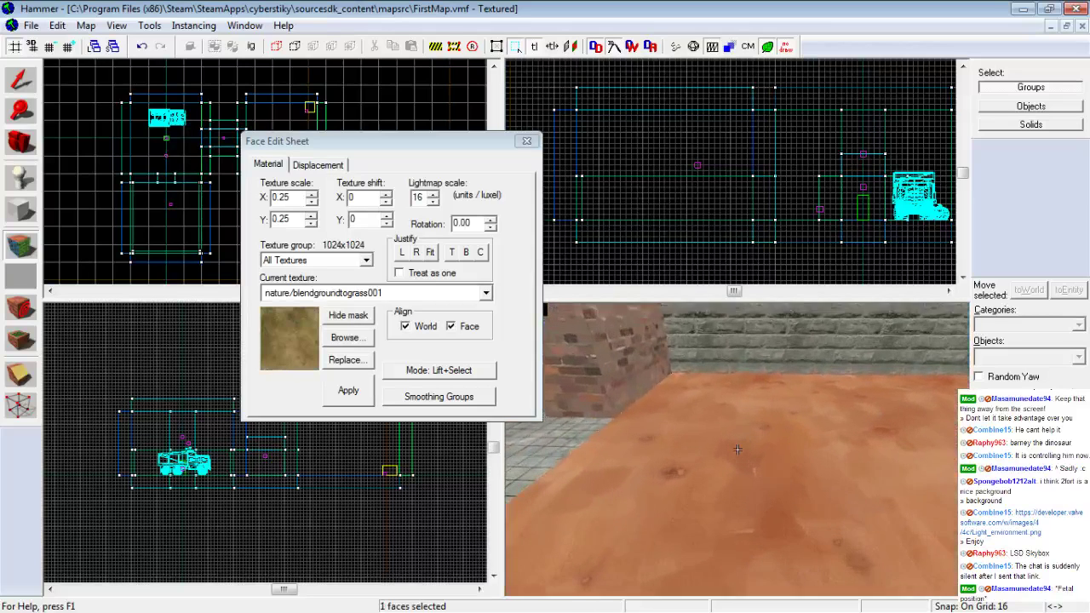
pyautogui.press('Up')
pyautogui.press('Right')
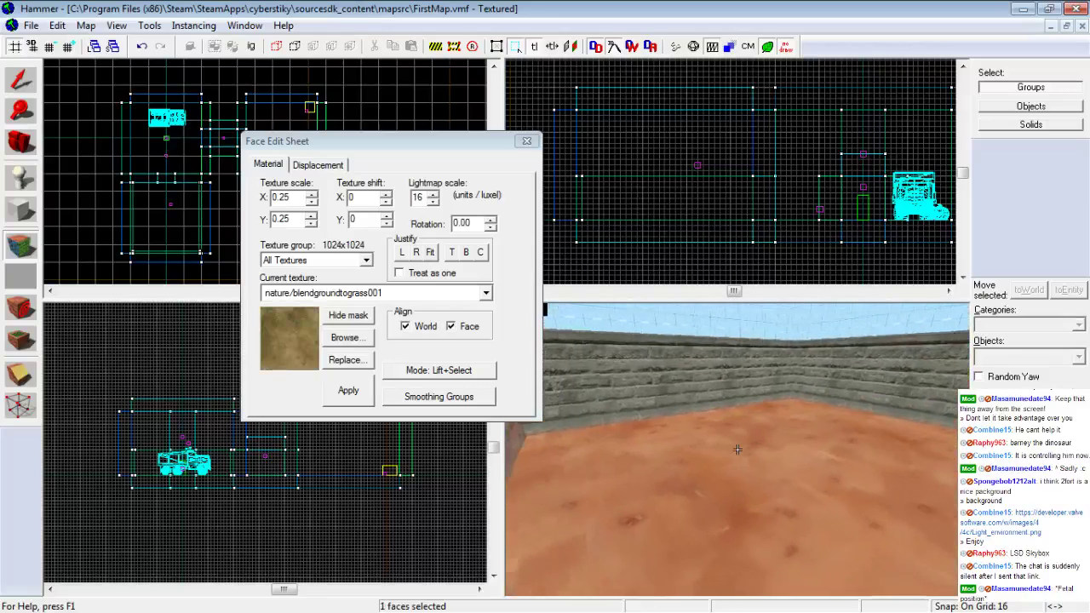
pyautogui.click(321, 166)
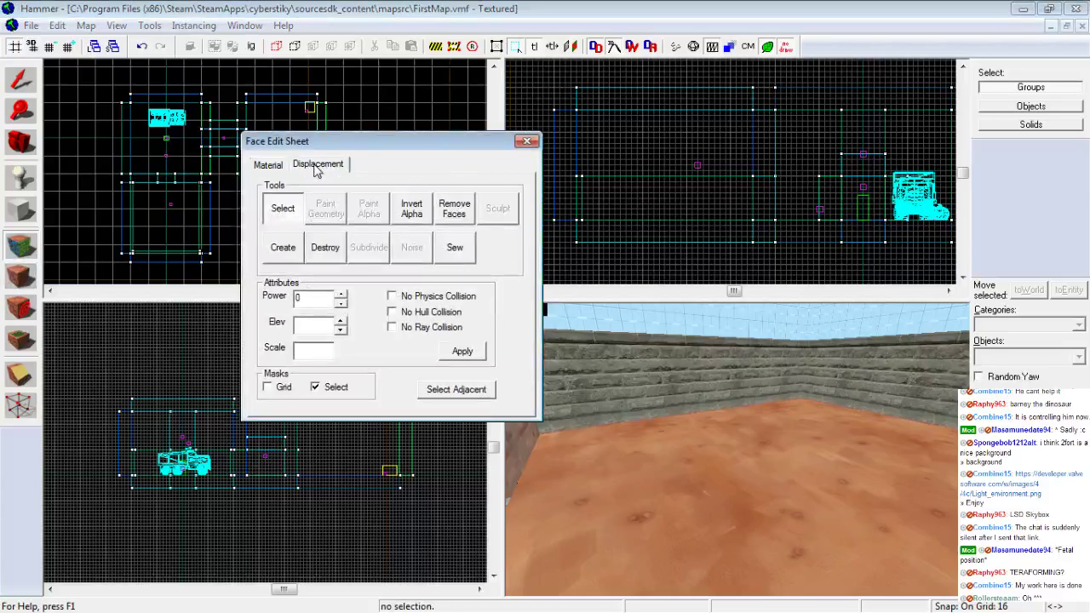
pyautogui.click(284, 249)
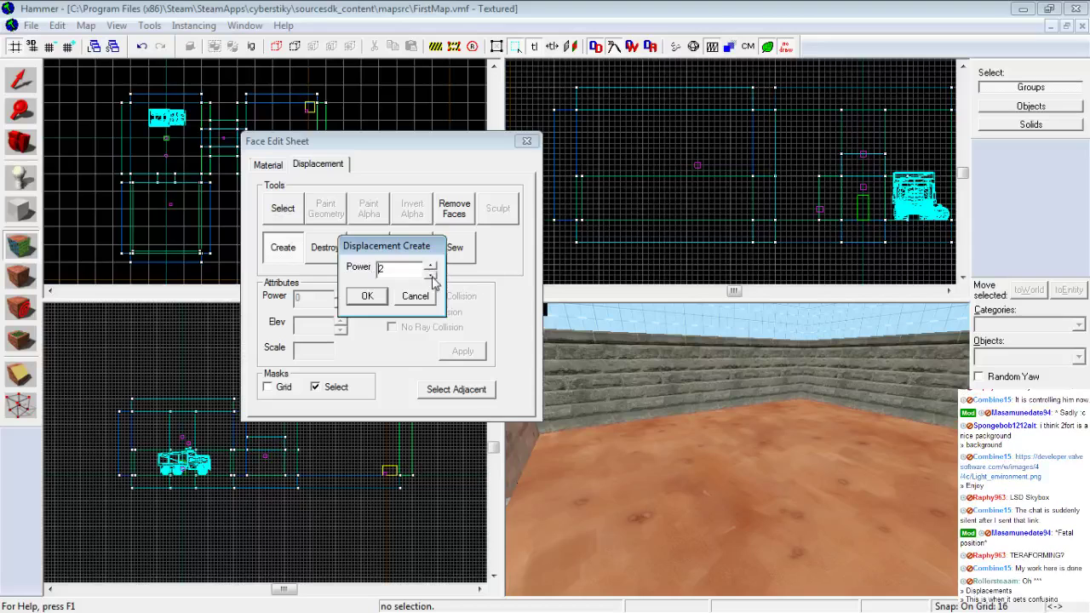
pyautogui.click(367, 296)
pyautogui.press('z')
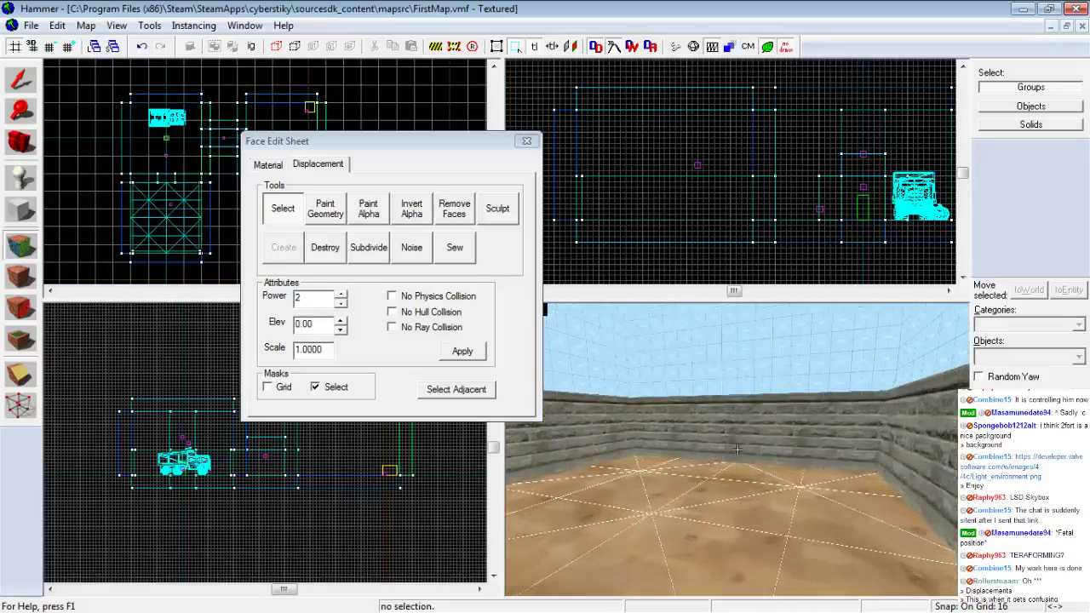
pyautogui.press('s')
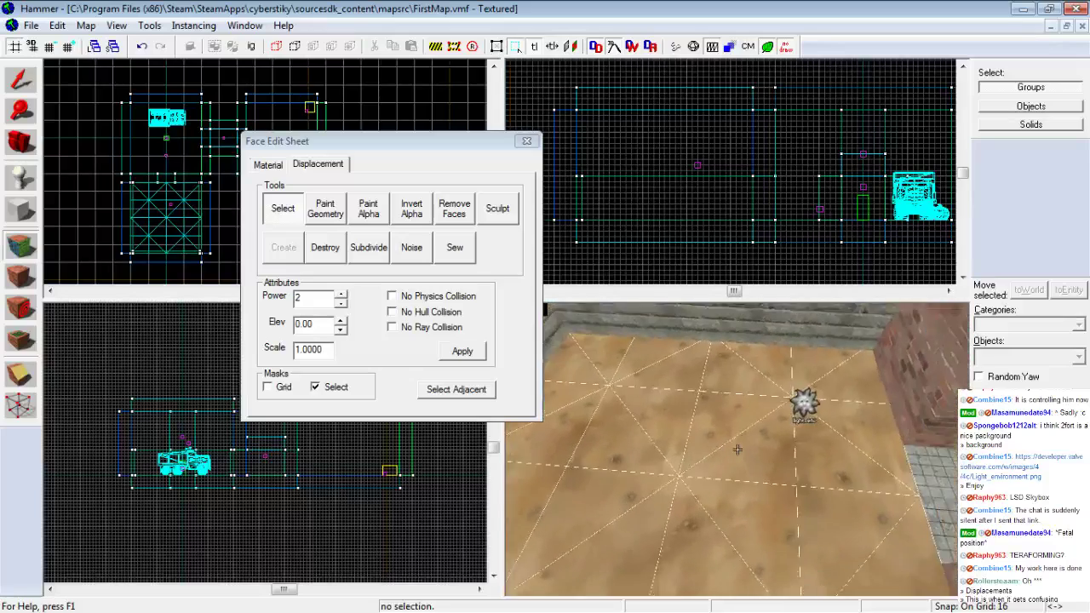
pyautogui.press('z')
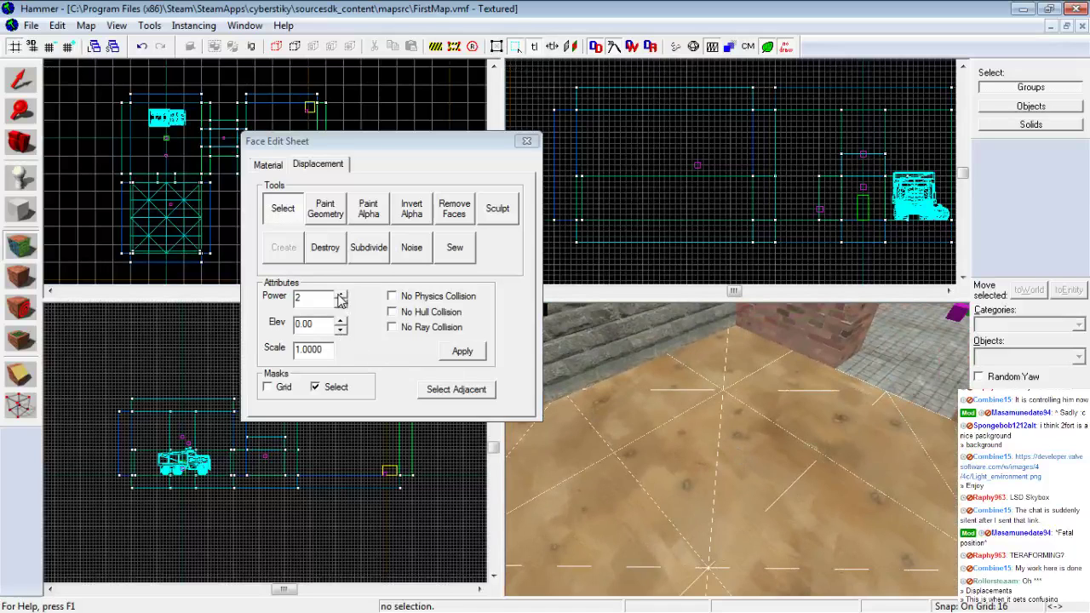
# Raise the ground displacement's power to 3, apply it, and check the denser mesh up close
pyautogui.click(340, 295)
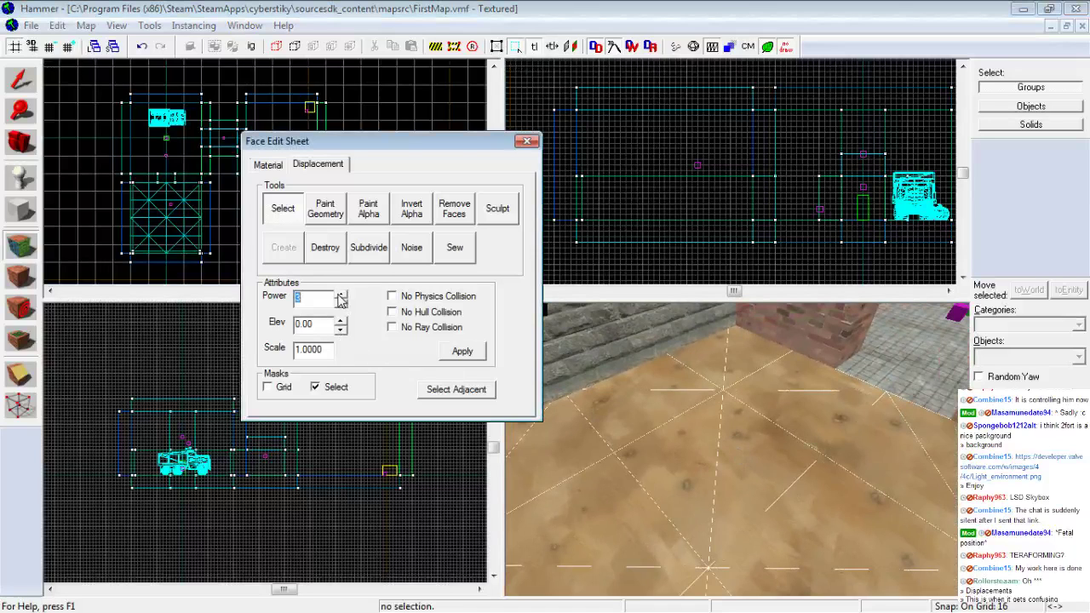
pyautogui.click(463, 353)
pyautogui.press('z')
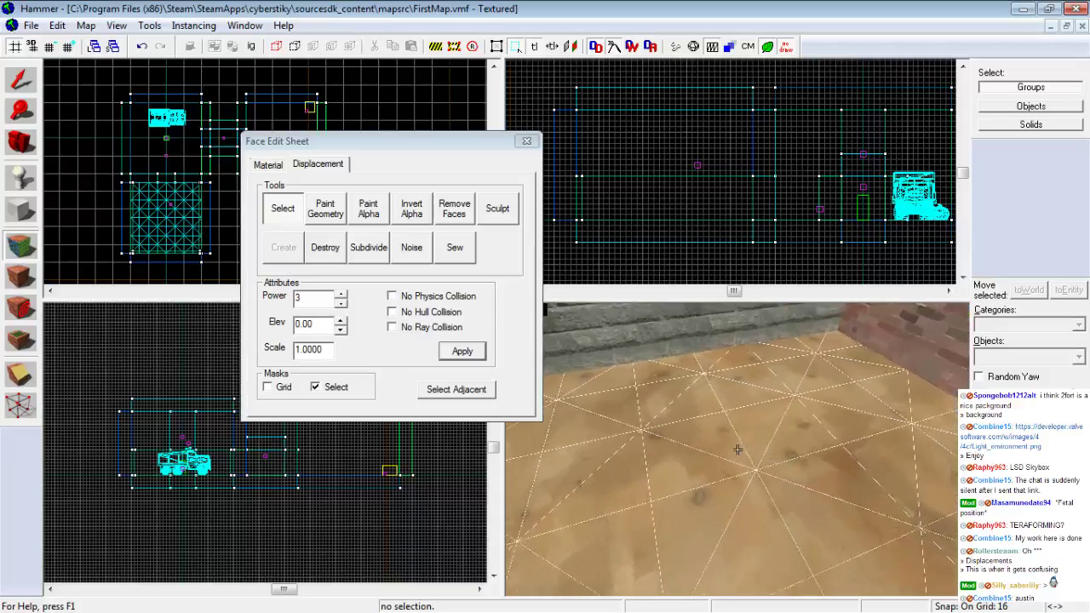
pyautogui.press('w')
pyautogui.press('z')
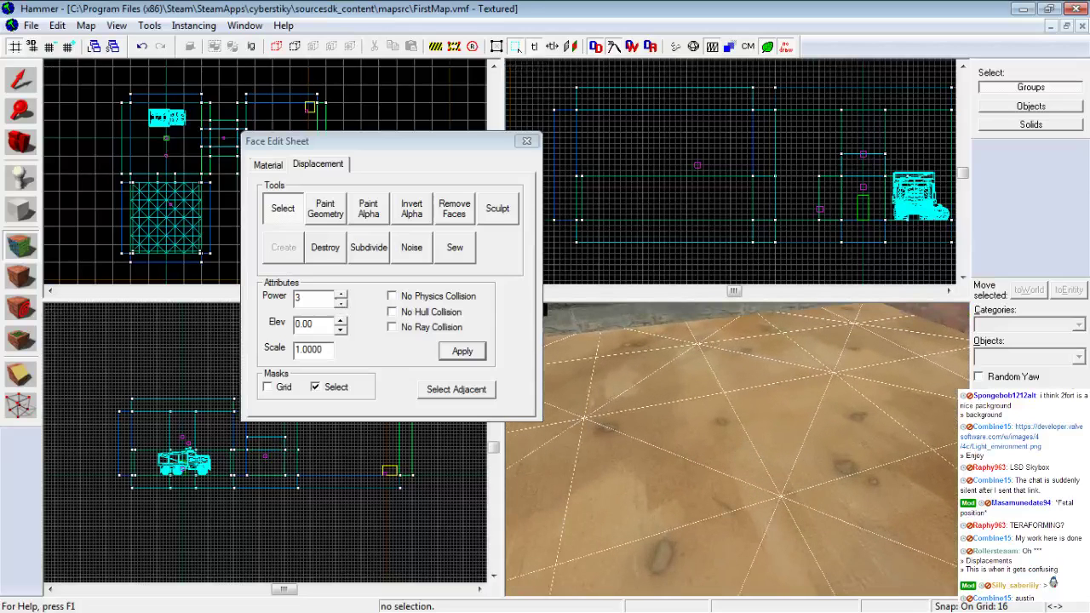
pyautogui.press('z')
# Set the ground displacement's power to 4, apply it, and view the mesh across the courtyard
pyautogui.click(340, 292)
pyautogui.click(462, 351)
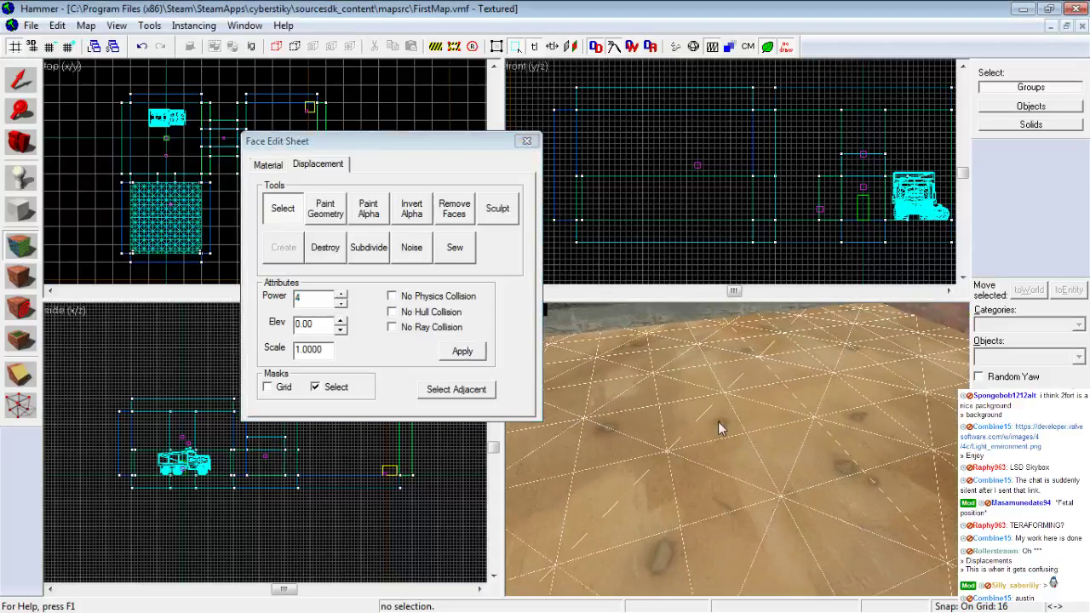
pyautogui.press('s')
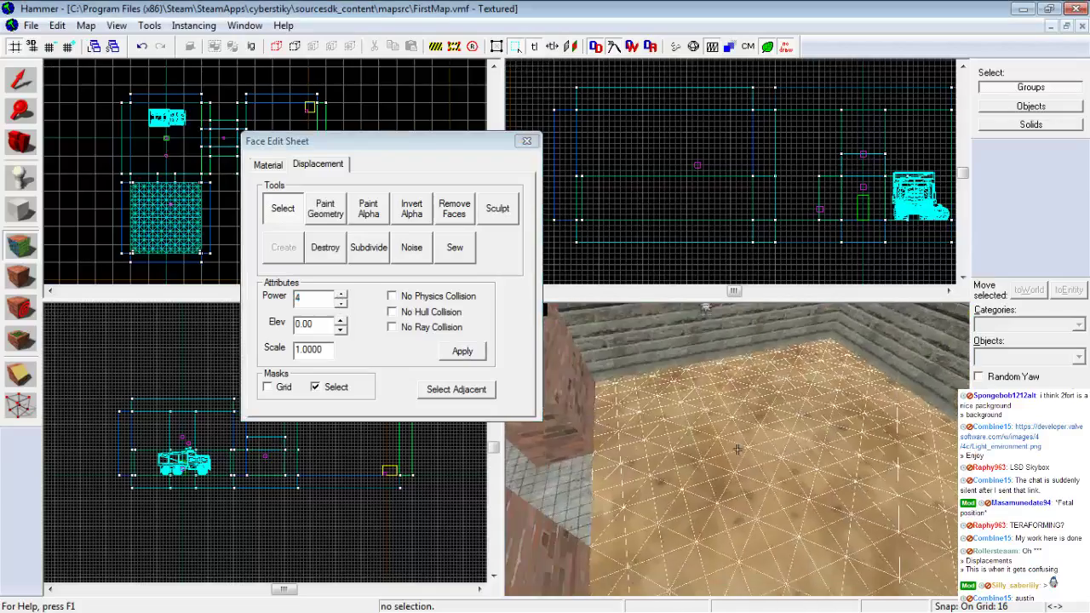
pyautogui.press('w')
pyautogui.press('z')
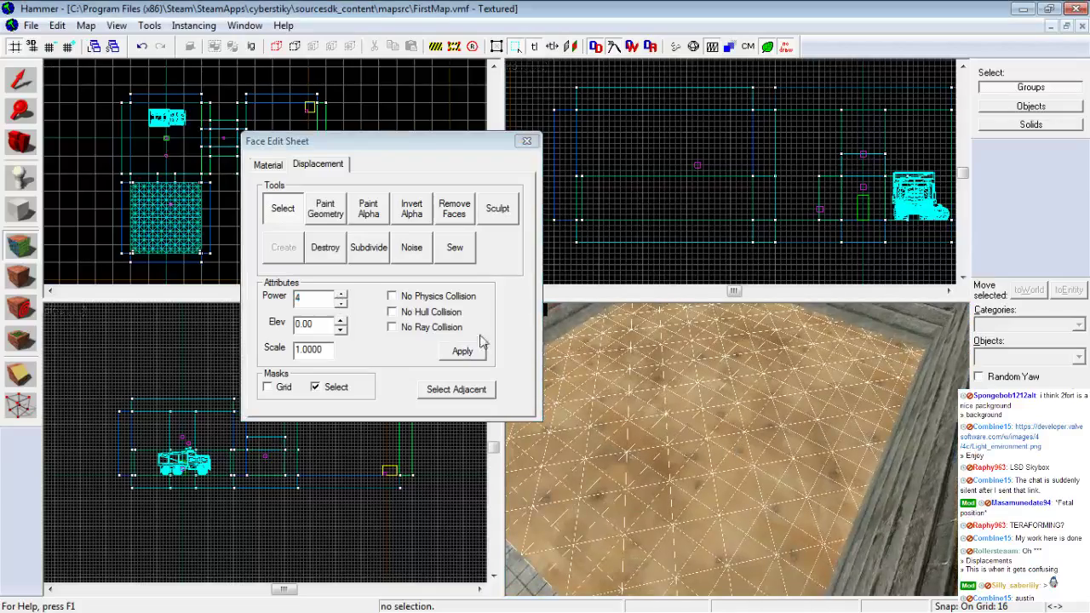
# Lower the ground displacement's power back to 2 and apply it
pyautogui.click(341, 305)
pyautogui.click(343, 304)
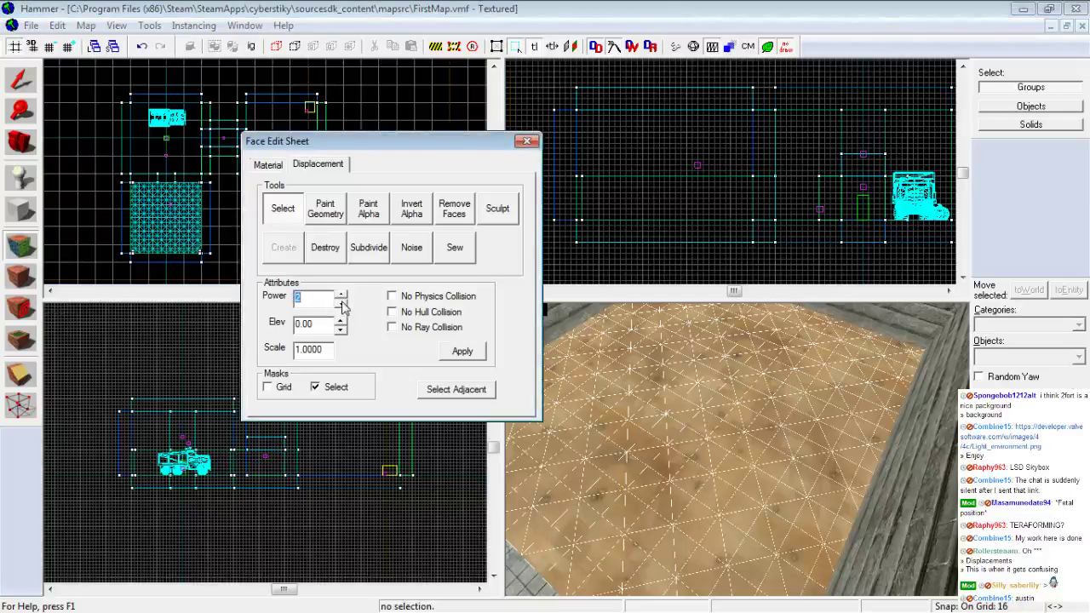
pyautogui.click(461, 351)
pyautogui.press('z')
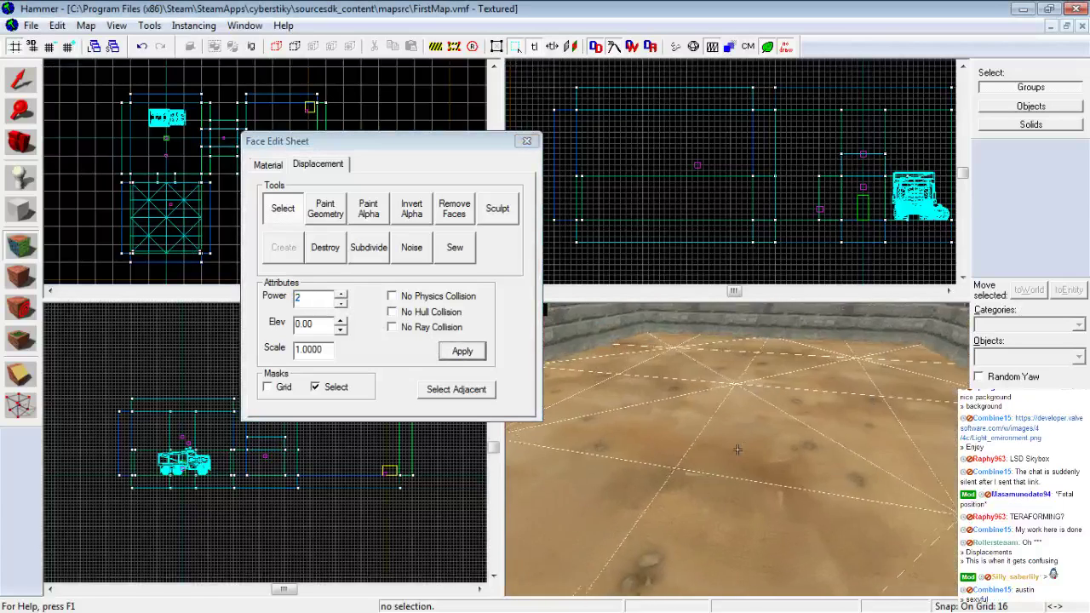
pyautogui.press('w')
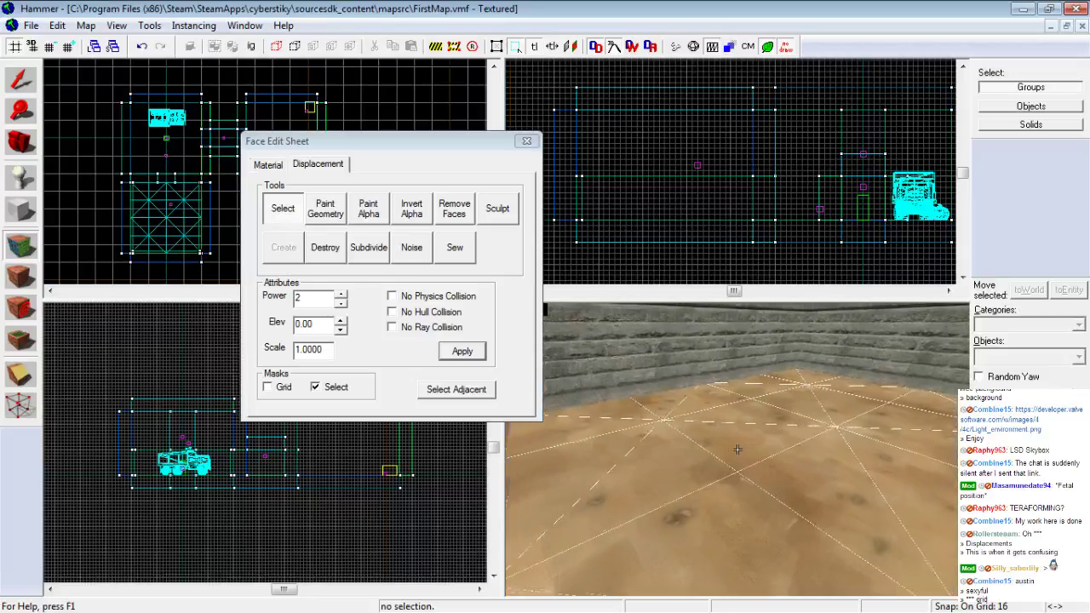
pyautogui.press('z')
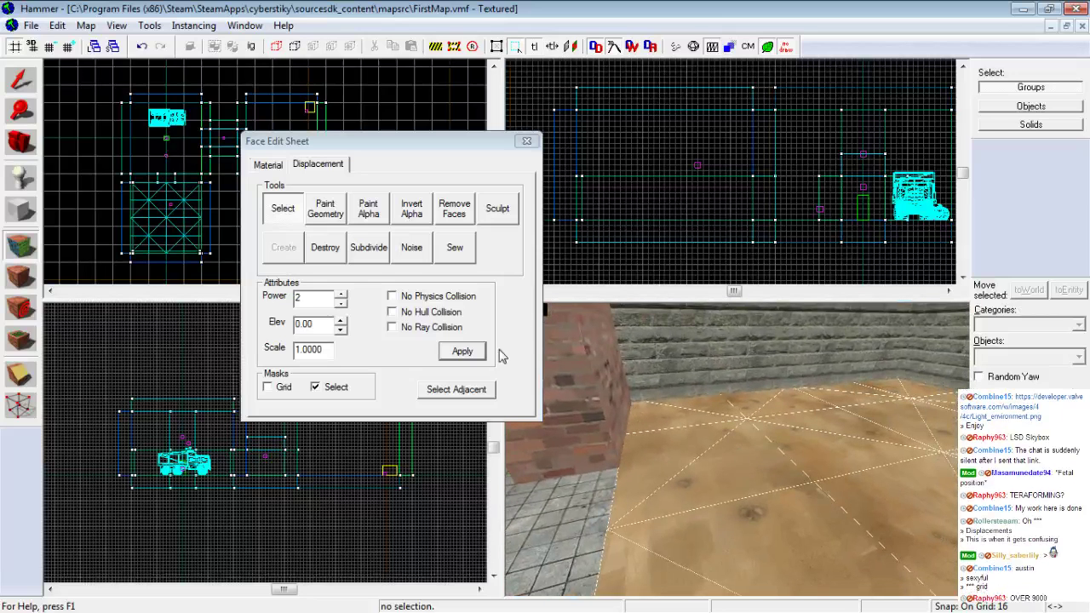
# Destroy the courtyard ground's displacement and close the face editing sheet
pyautogui.click(315, 247)
pyautogui.press('z')
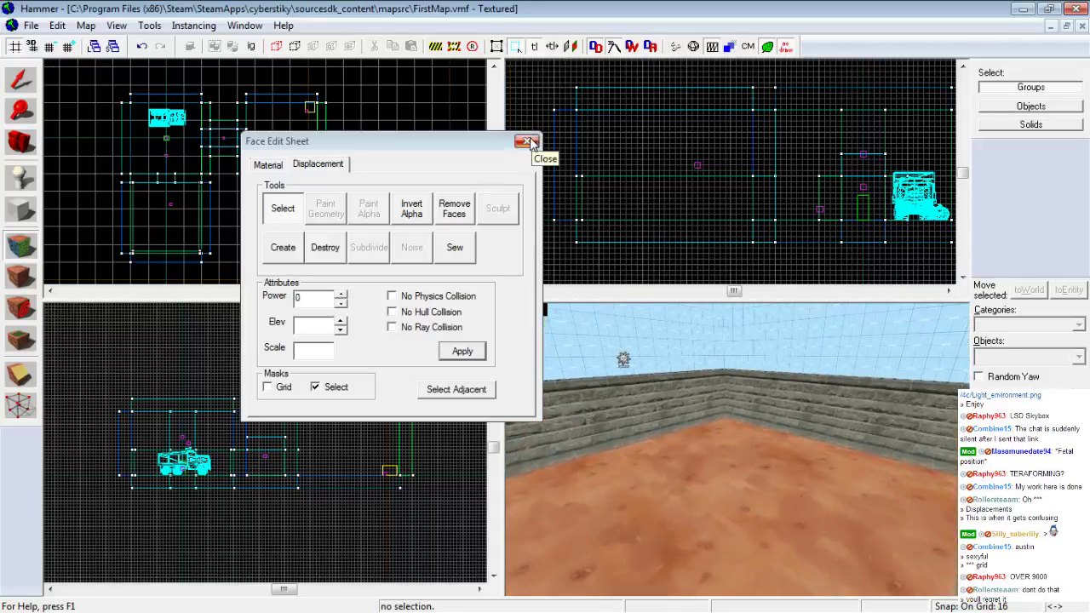
pyautogui.click(527, 141)
# Set the grid size to 128 and create a 384 × 384 × 448 block in the empty space outside the rooms
pyautogui.press('z')
pyautogui.press('s')
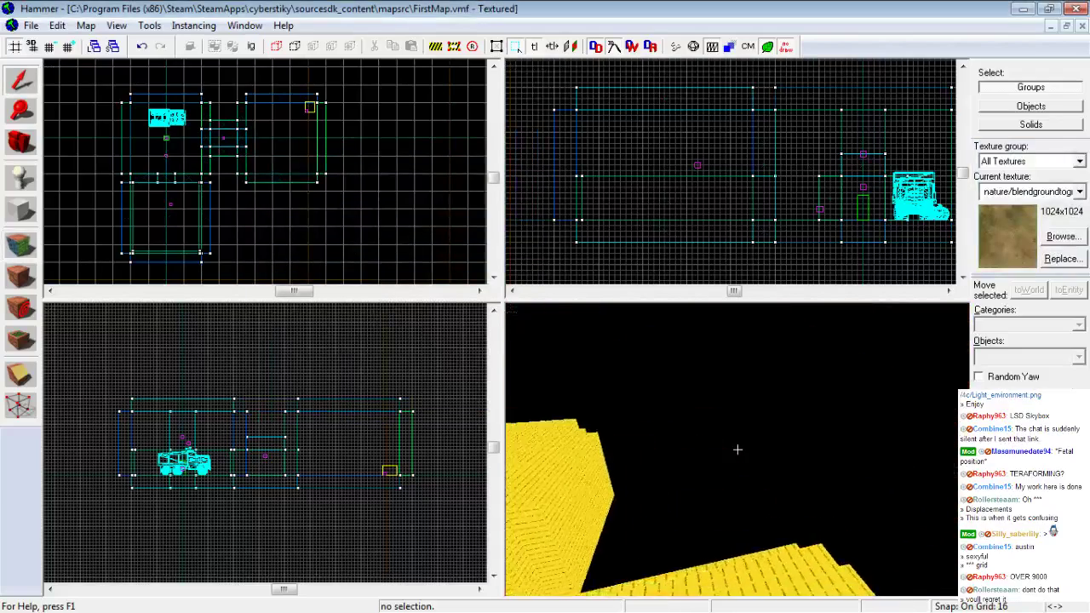
pyautogui.press('z')
pyautogui.click(20, 210)
pyautogui.click(75, 46)
pyautogui.click(75, 46)
pyautogui.click(75, 46)
pyautogui.scroll(-2, 287, 166)
pyautogui.scroll(3, 269, 201)
pyautogui.moveTo(266, 192); pyautogui.dragTo(335, 264)
pyautogui.press('Return')
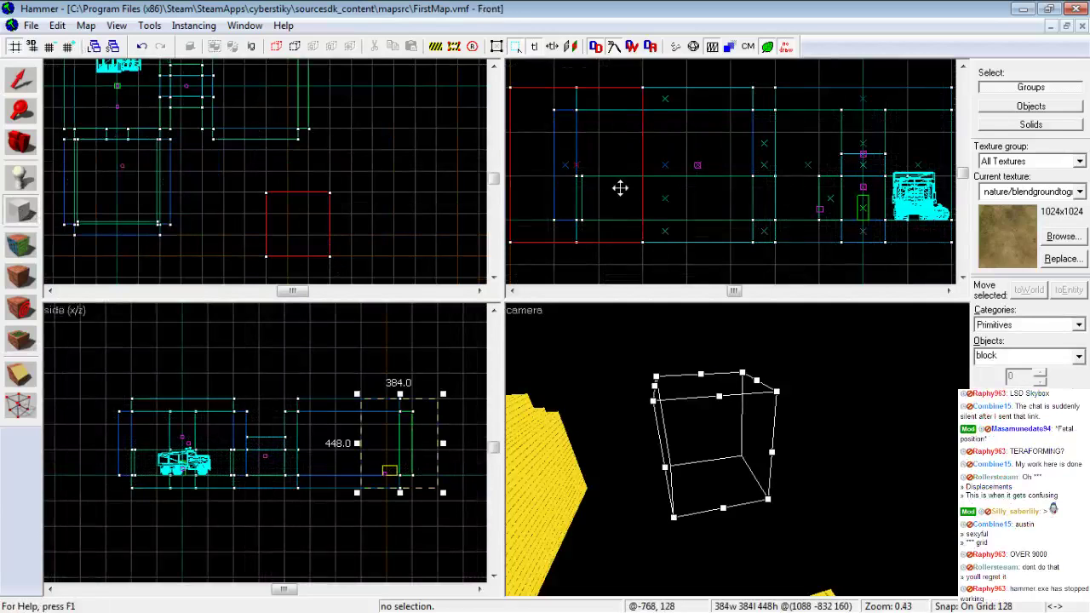
# Create a power 2 displacement on the new block's top face, inspect it, and close the face editing sheet
pyautogui.press('w')
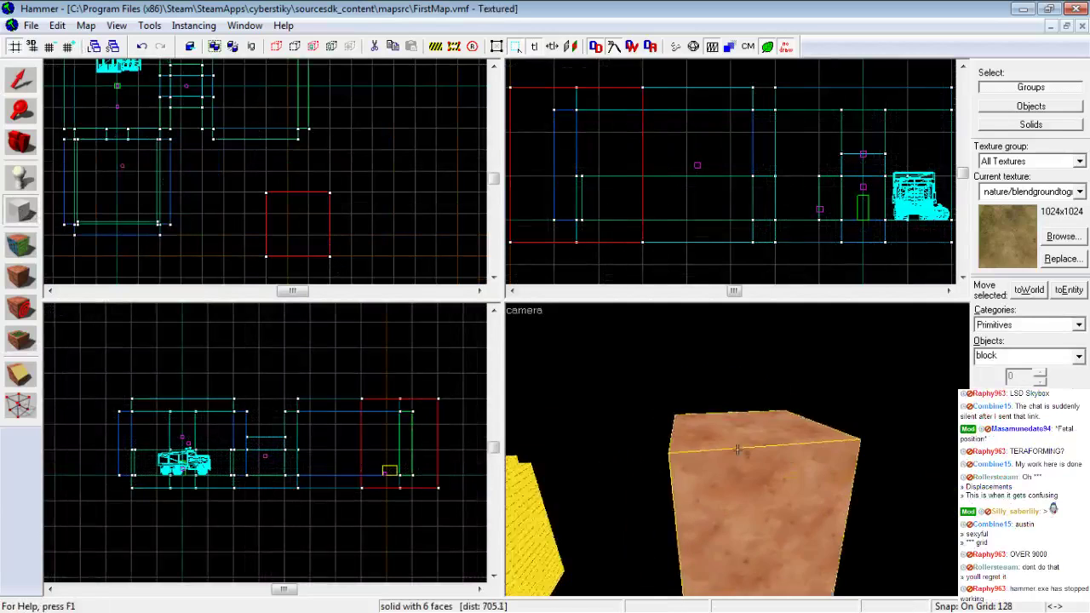
pyautogui.press('a')
pyautogui.press('d')
pyautogui.hotkey('shift', 'a')
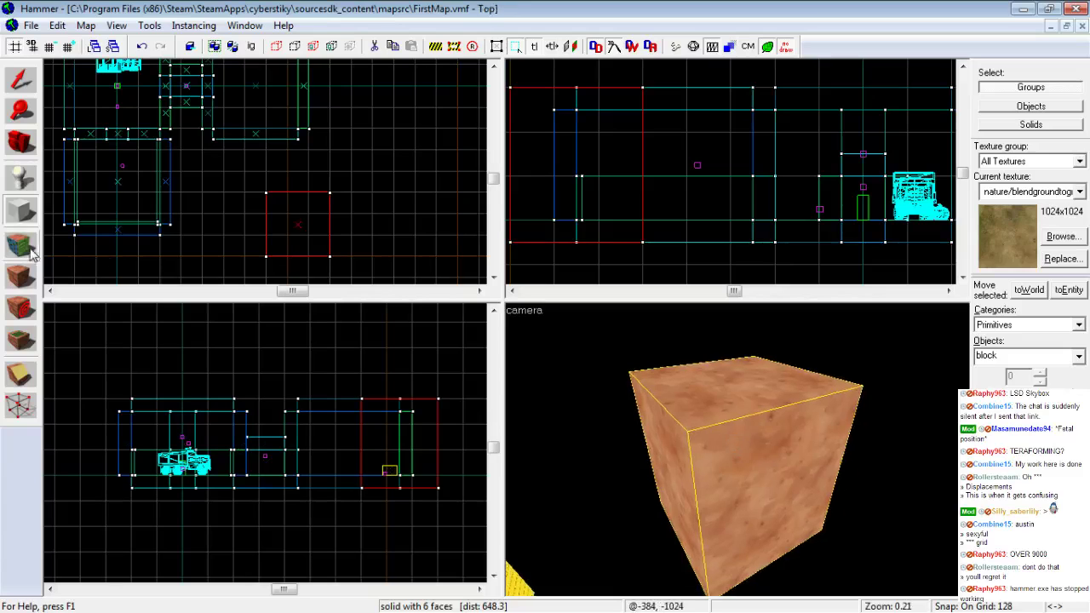
pyautogui.click(707, 392)
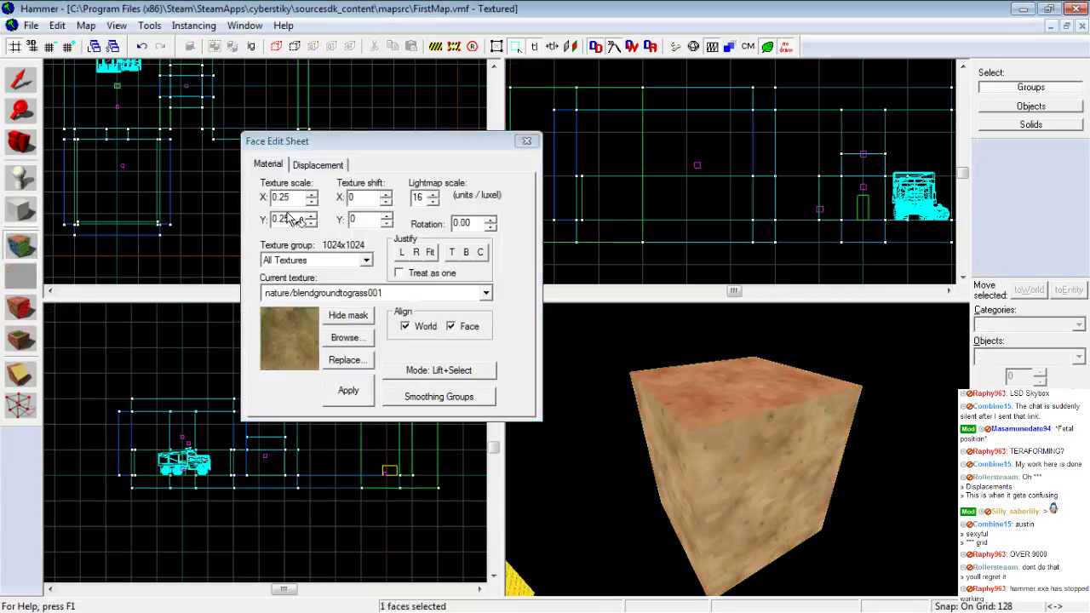
pyautogui.click(307, 167)
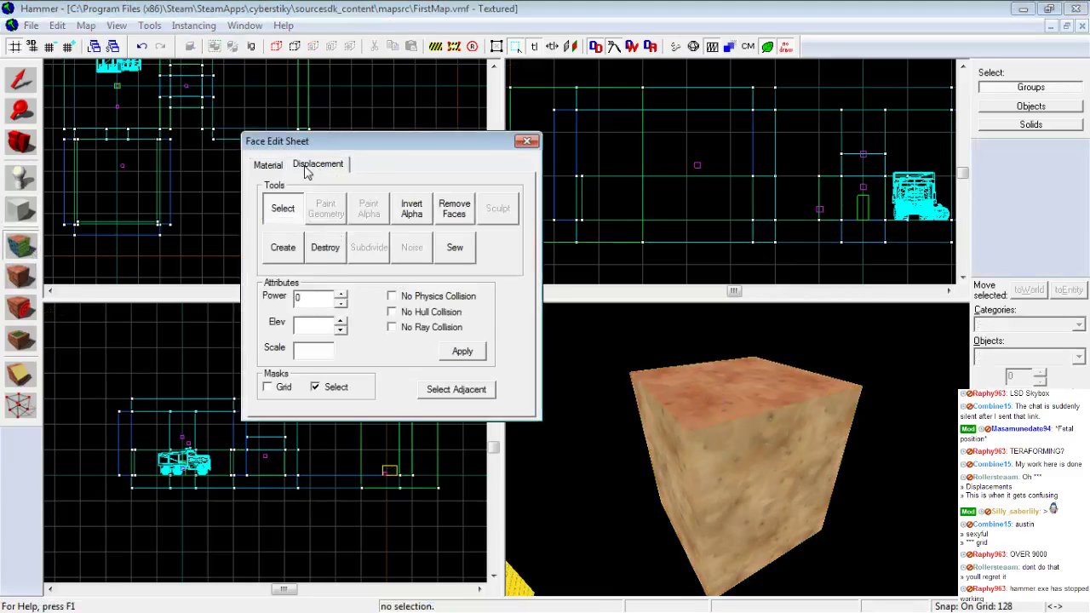
pyautogui.click(283, 249)
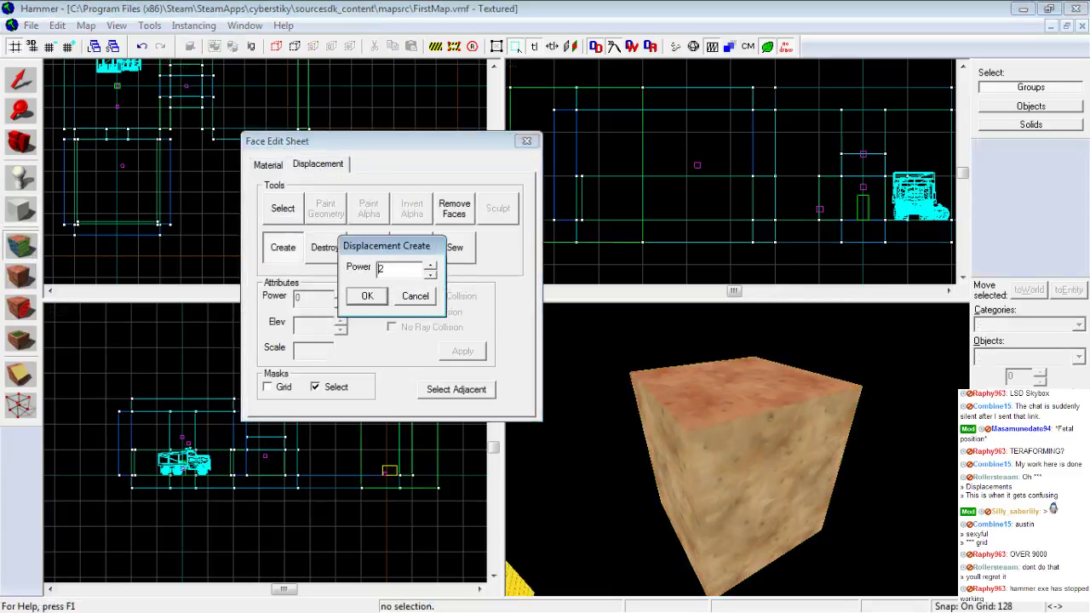
pyautogui.click(363, 298)
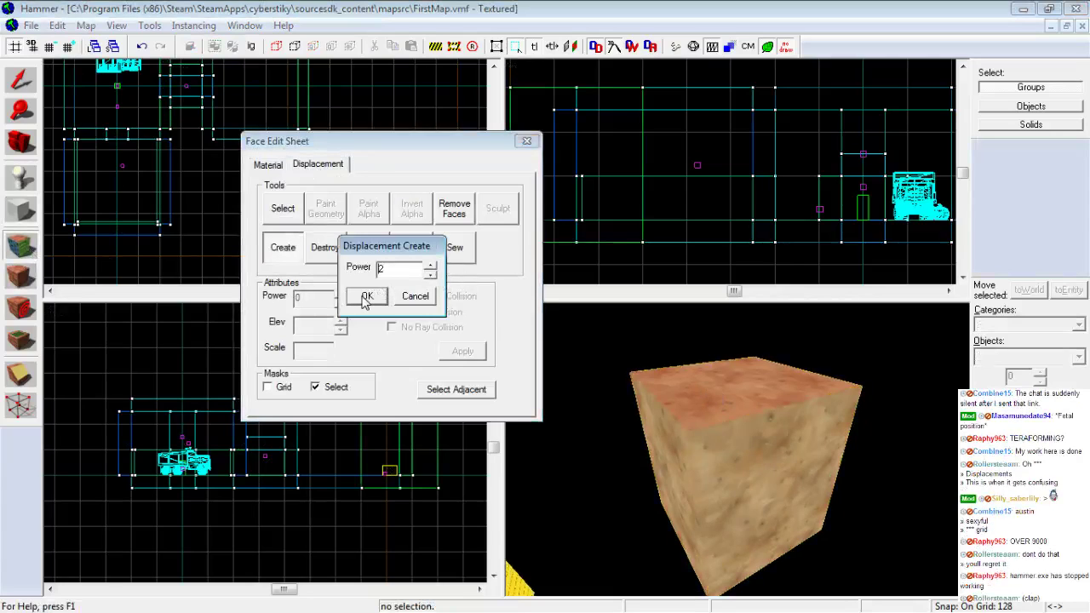
pyautogui.click(366, 298)
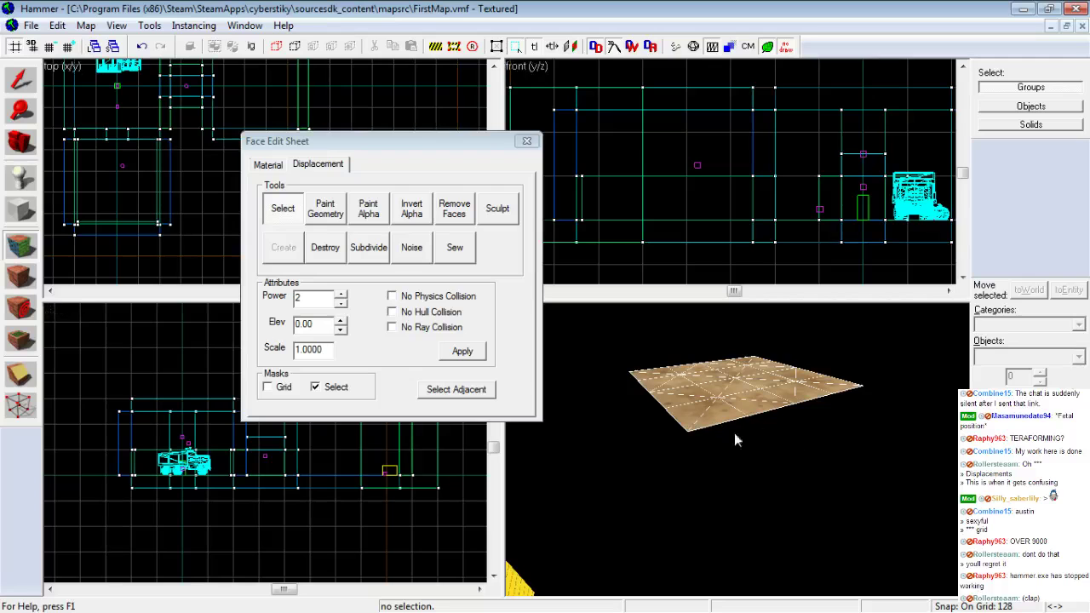
pyautogui.press('z')
pyautogui.press('w')
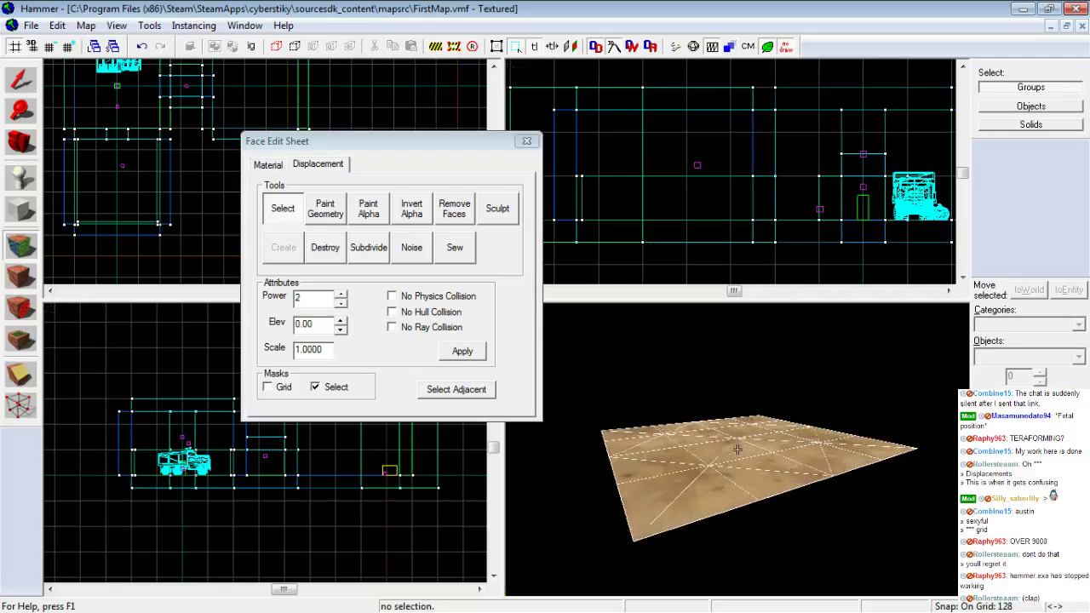
pyautogui.press('s')
pyautogui.press('a')
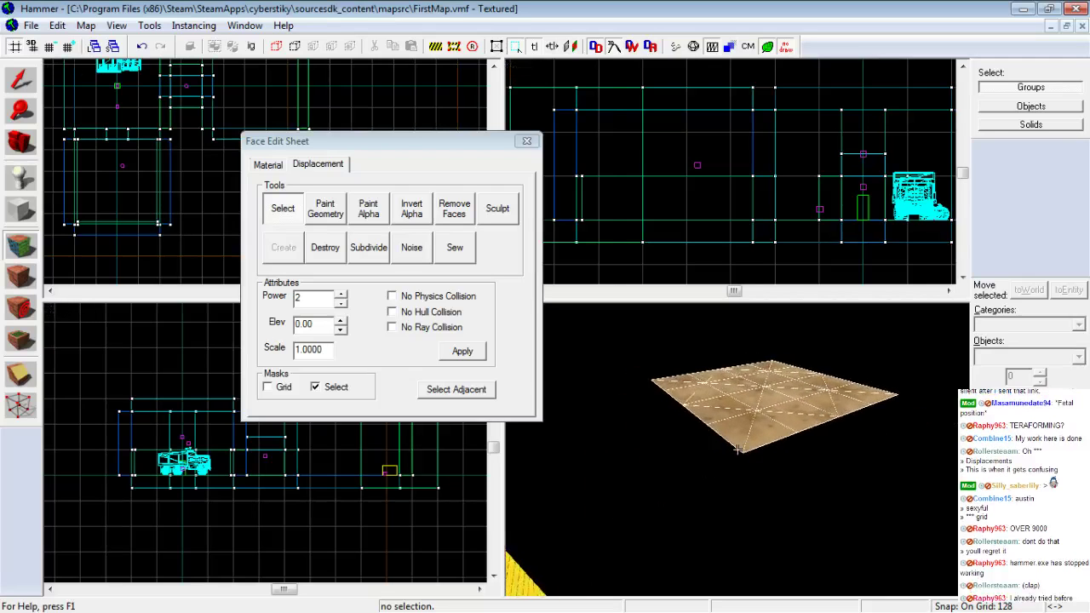
pyautogui.press('z')
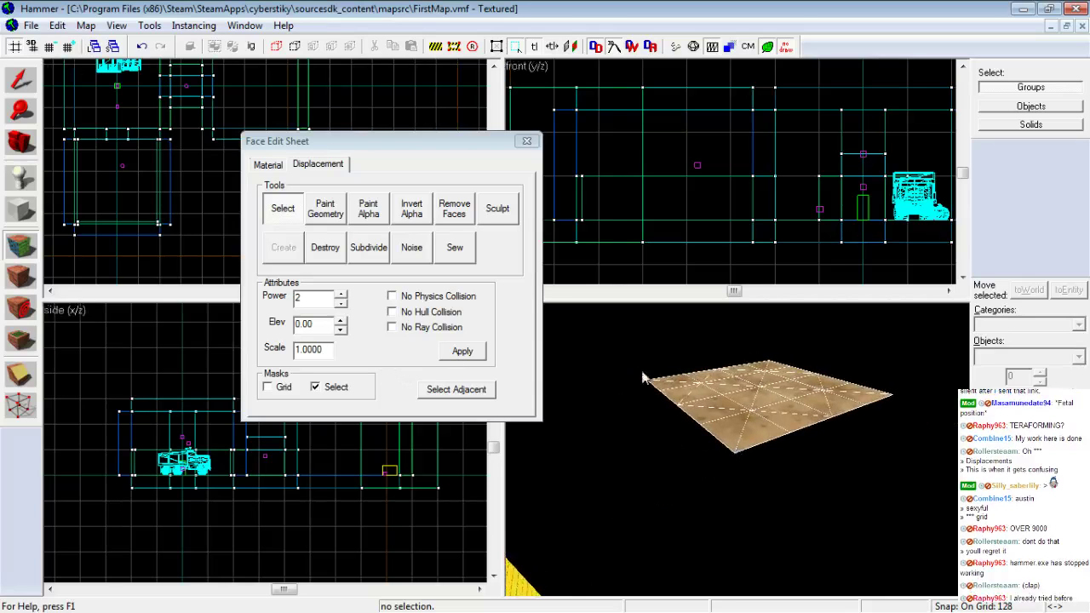
pyautogui.click(526, 141)
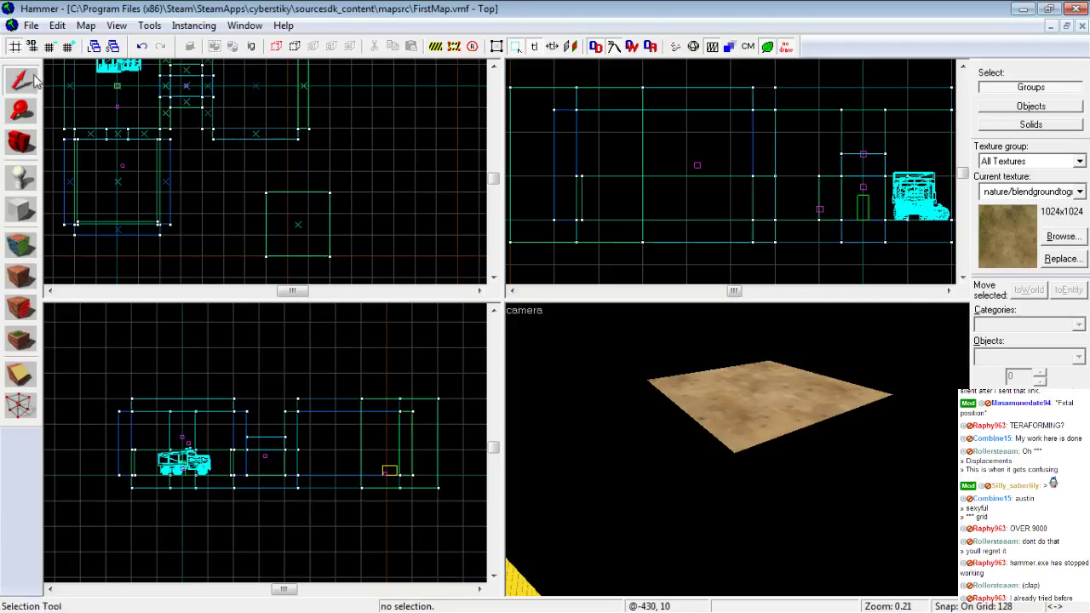
# Select the displacement block and reduce its height to 256 by raising its underside
pyautogui.click(778, 417)
pyautogui.scroll(-2, 644, 258)
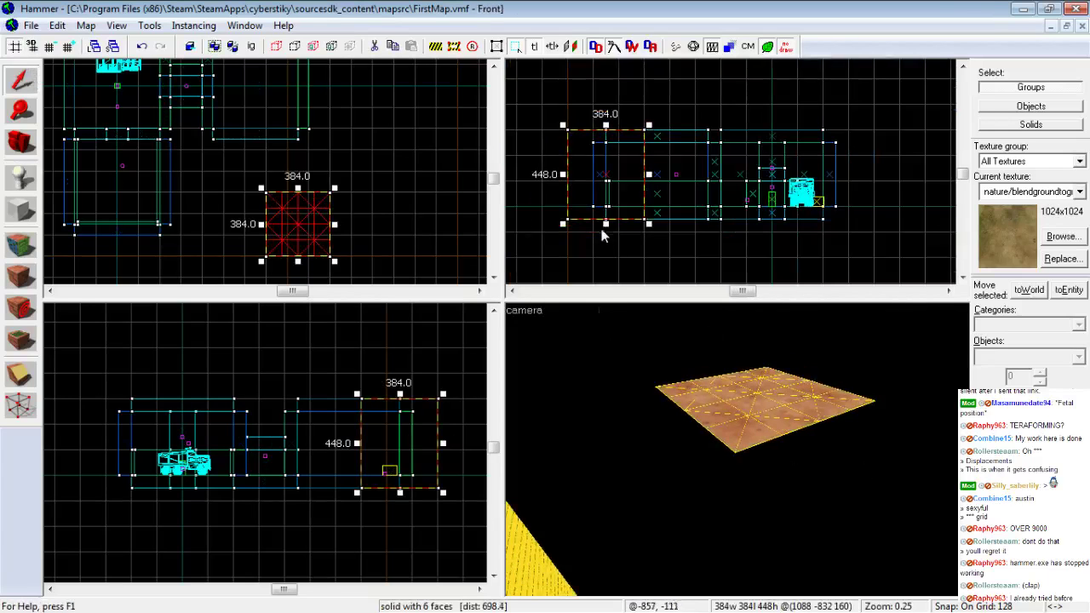
pyautogui.moveTo(605, 224)
pyautogui.mouseDown()
pyautogui.moveTo(610, 151)
pyautogui.moveTo(607, 187)
pyautogui.mouseUp()
pyautogui.press('z')
pyautogui.press('w')
pyautogui.press('w')
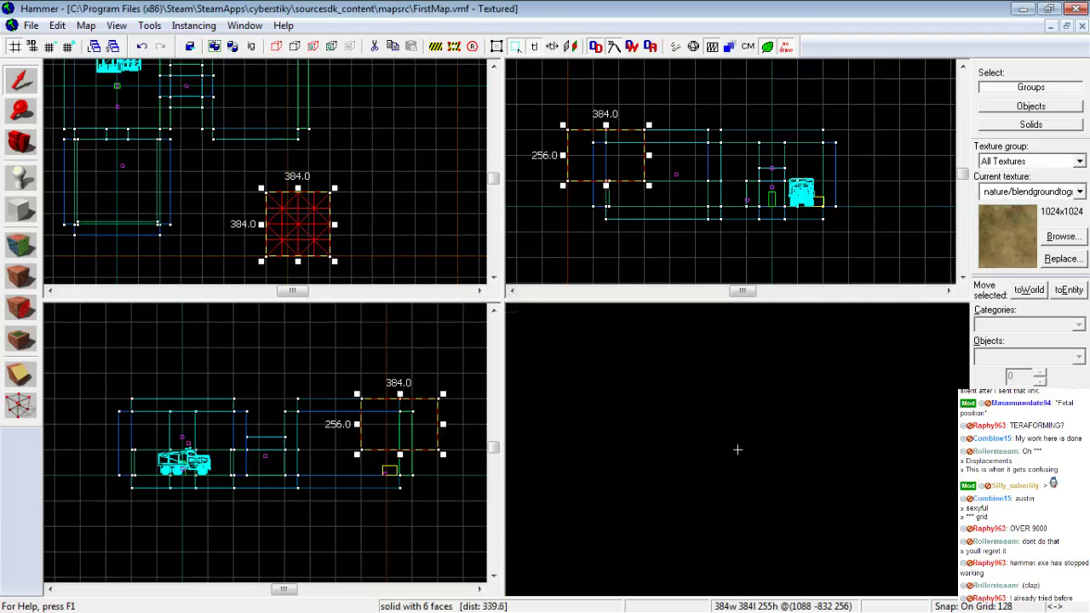
pyautogui.press('w')
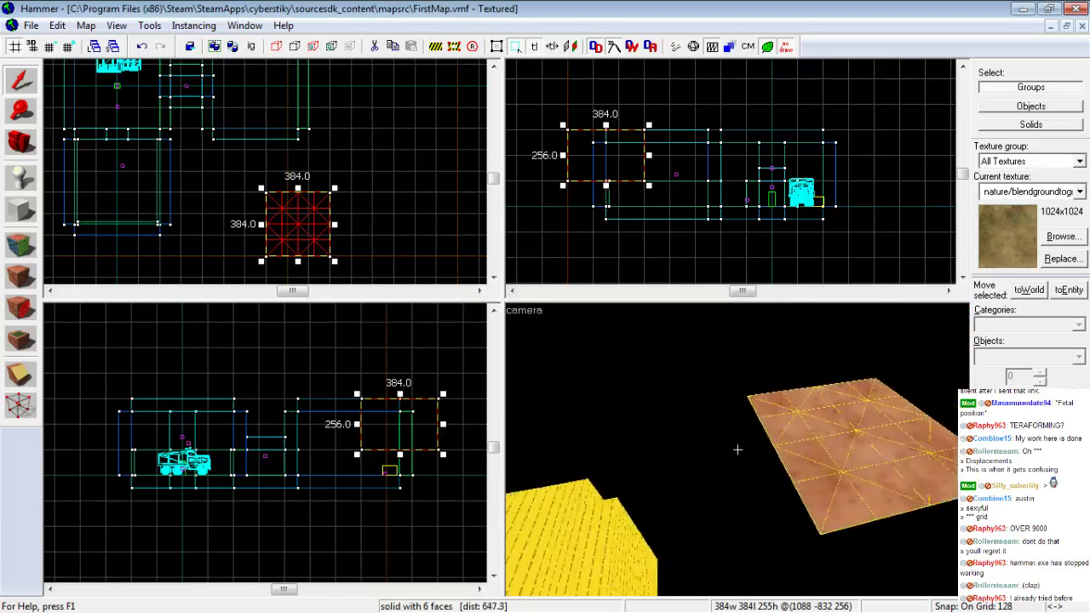
# Select the outside block's top face and destroy its displacement
pyautogui.press('d')
pyautogui.press('a')
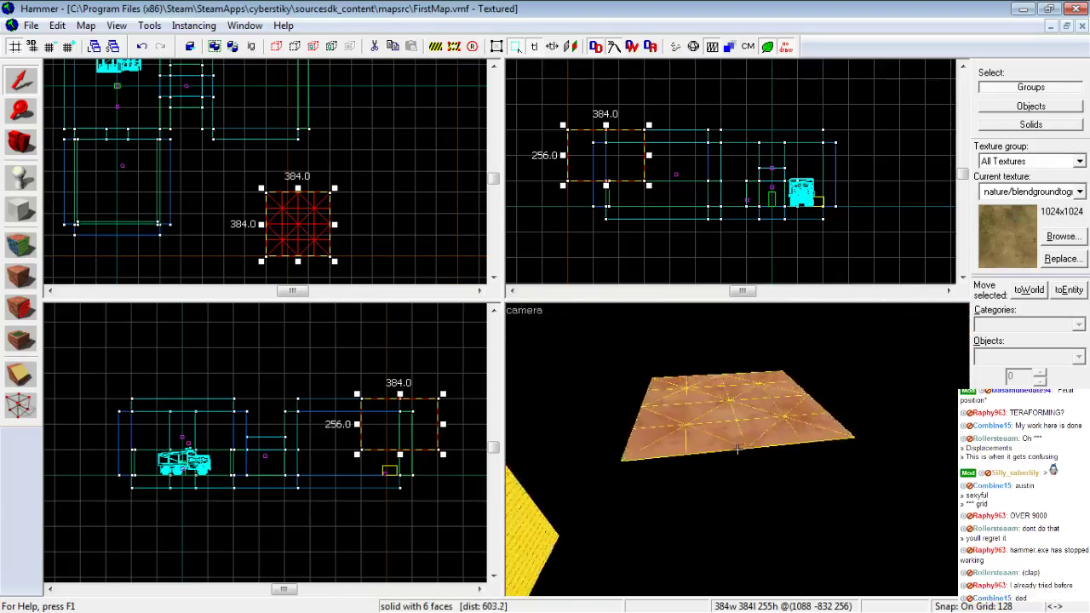
pyautogui.press('a')
pyautogui.press('z')
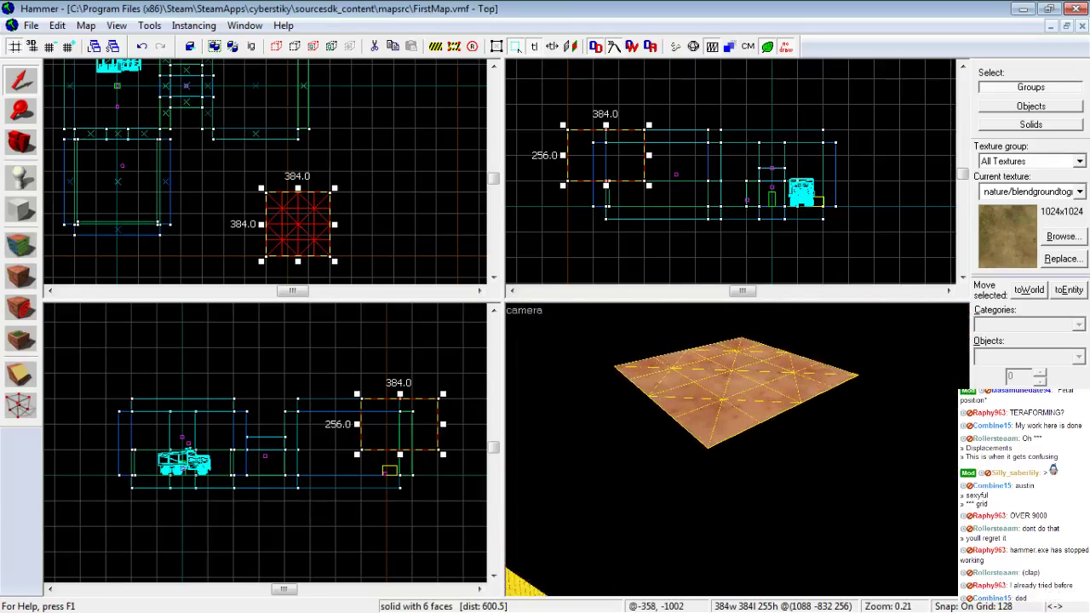
pyautogui.click(20, 245)
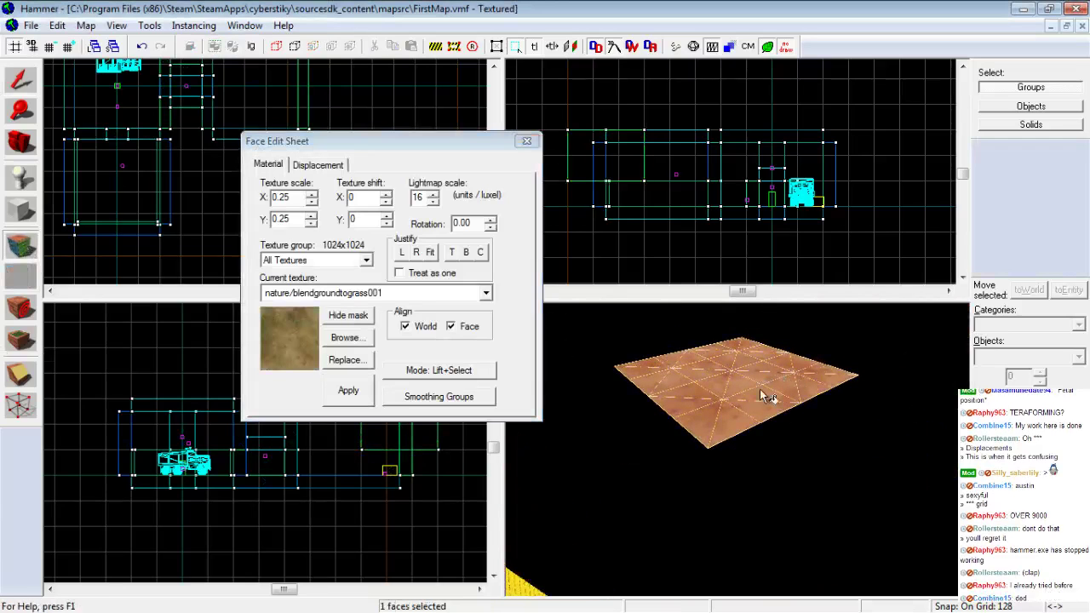
pyautogui.click(341, 165)
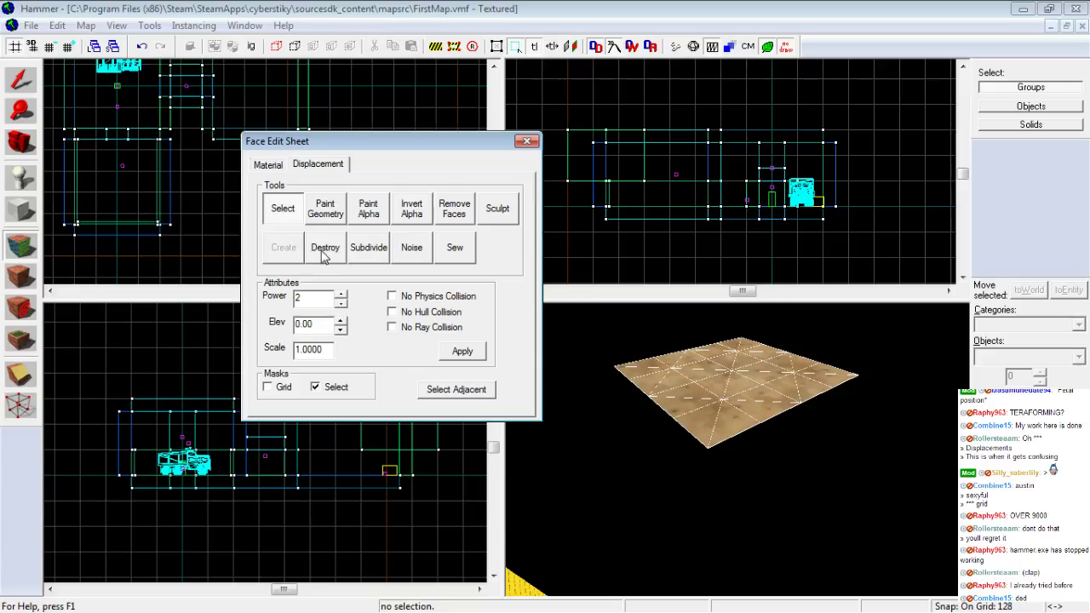
pyautogui.click(325, 254)
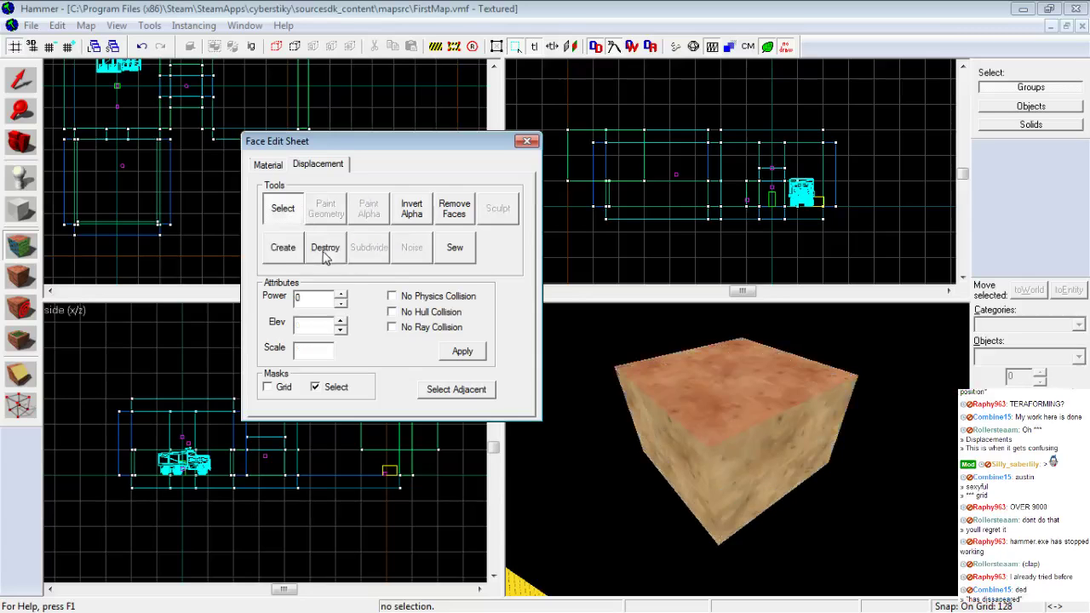
# Create power 2 displacements on the block's top face and one adjoining side face, and inspect the mesh from several angles
pyautogui.press('z')
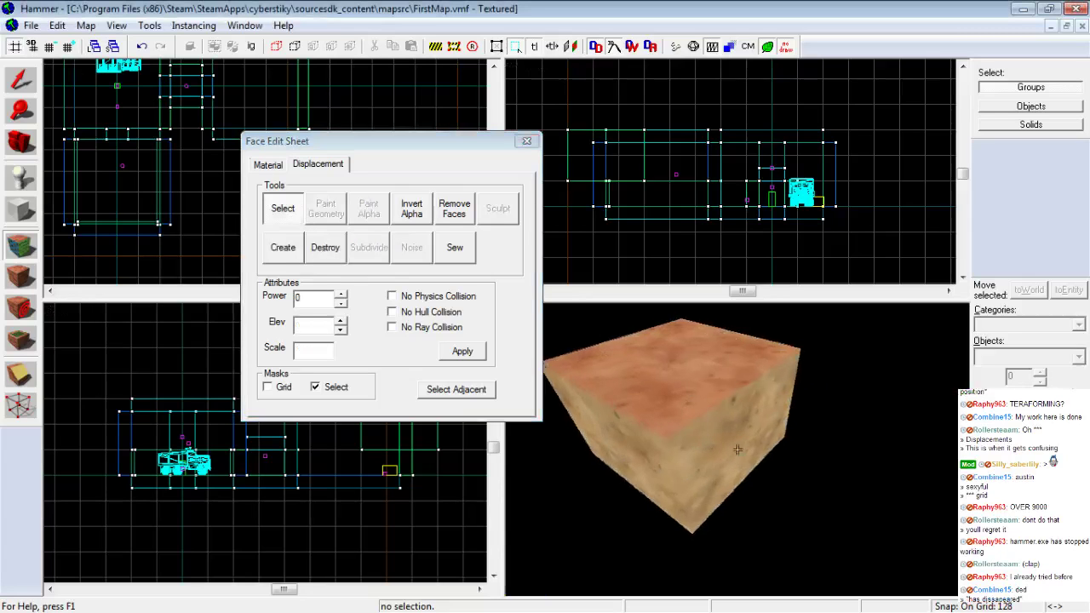
pyautogui.press('z')
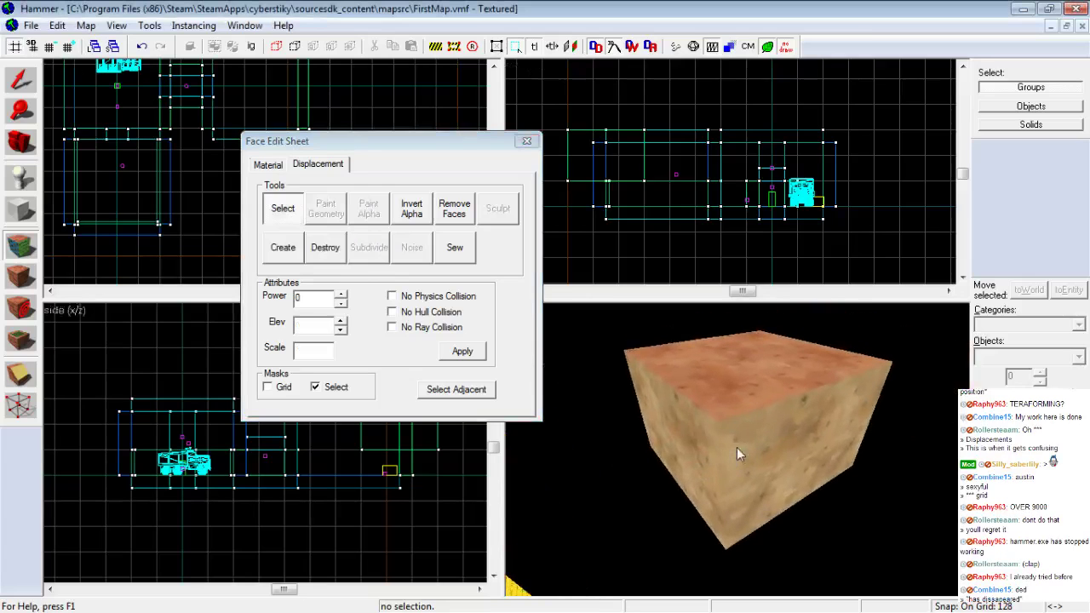
pyautogui.click(699, 428)
pyautogui.keyDown('ctrl'); pyautogui.click(715, 390); pyautogui.keyUp('ctrl')
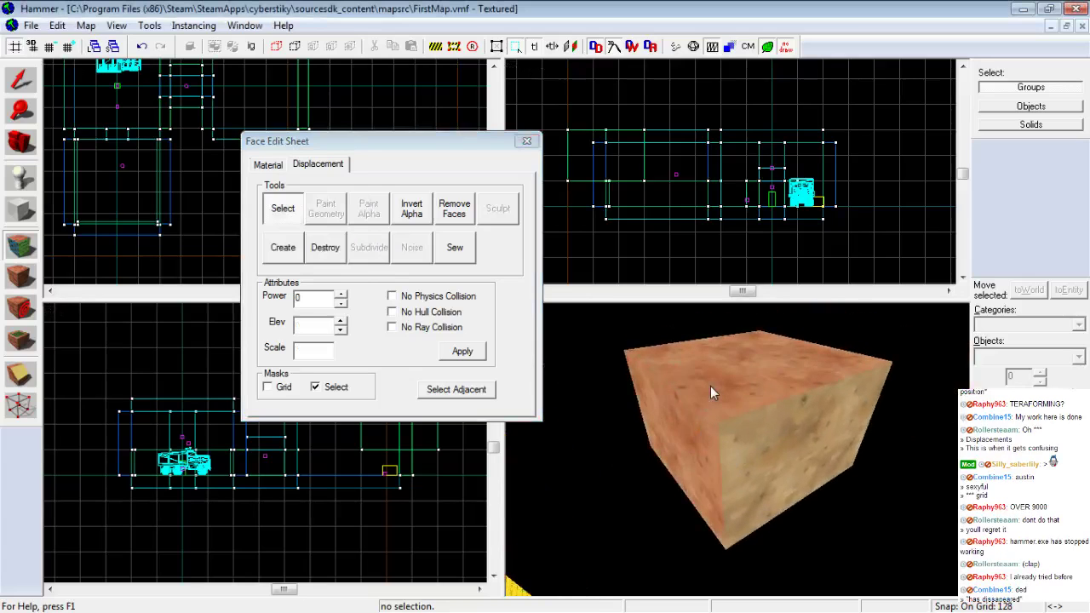
pyautogui.click(283, 248)
pyautogui.click(430, 274)
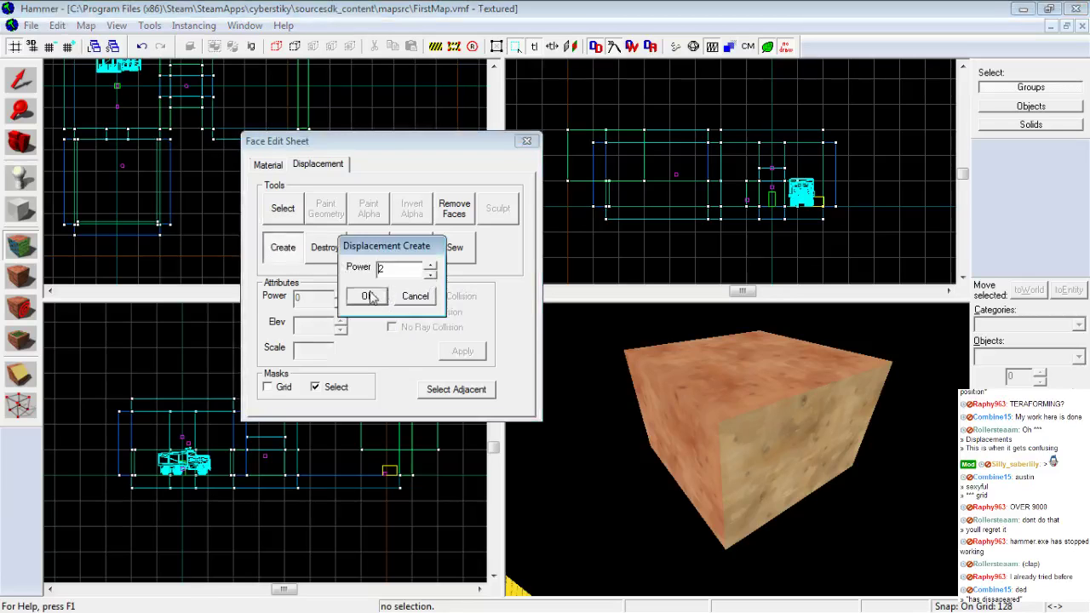
pyautogui.click(364, 294)
pyautogui.press('a')
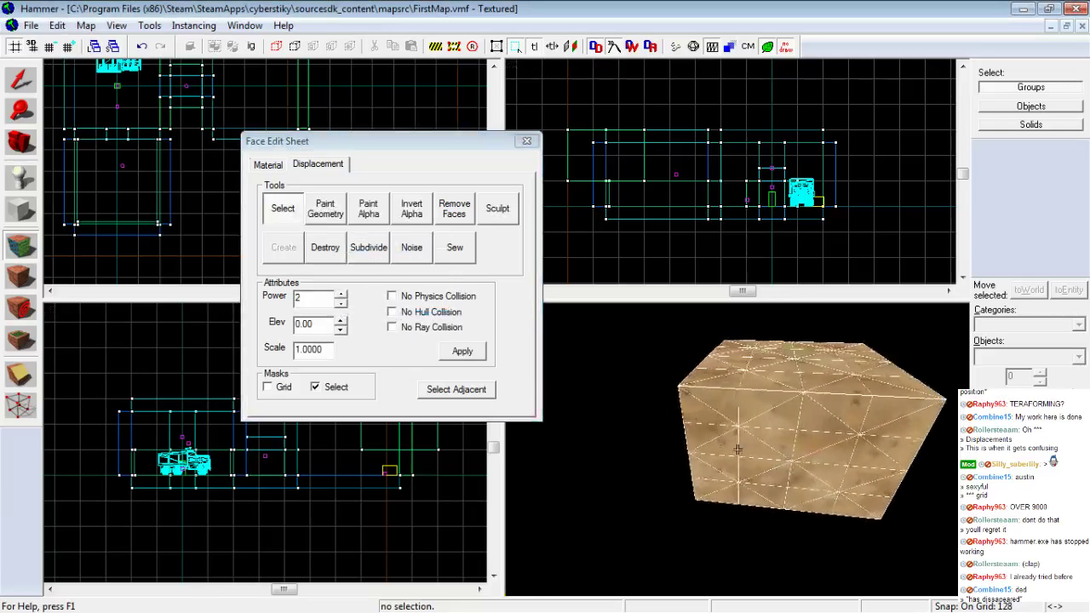
pyautogui.press('d')
pyautogui.press('d')
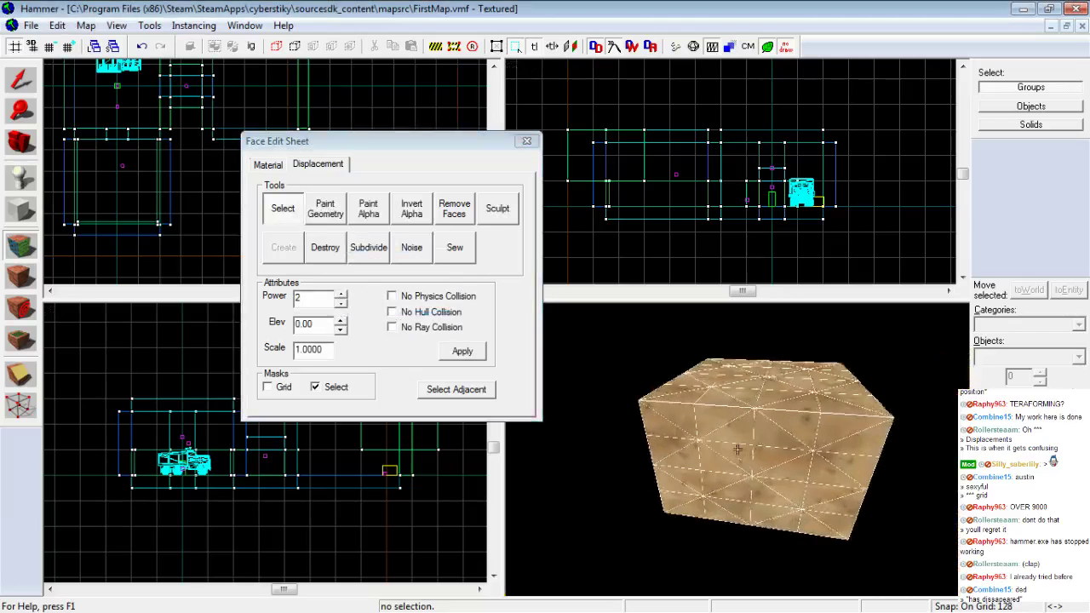
pyautogui.press('z')
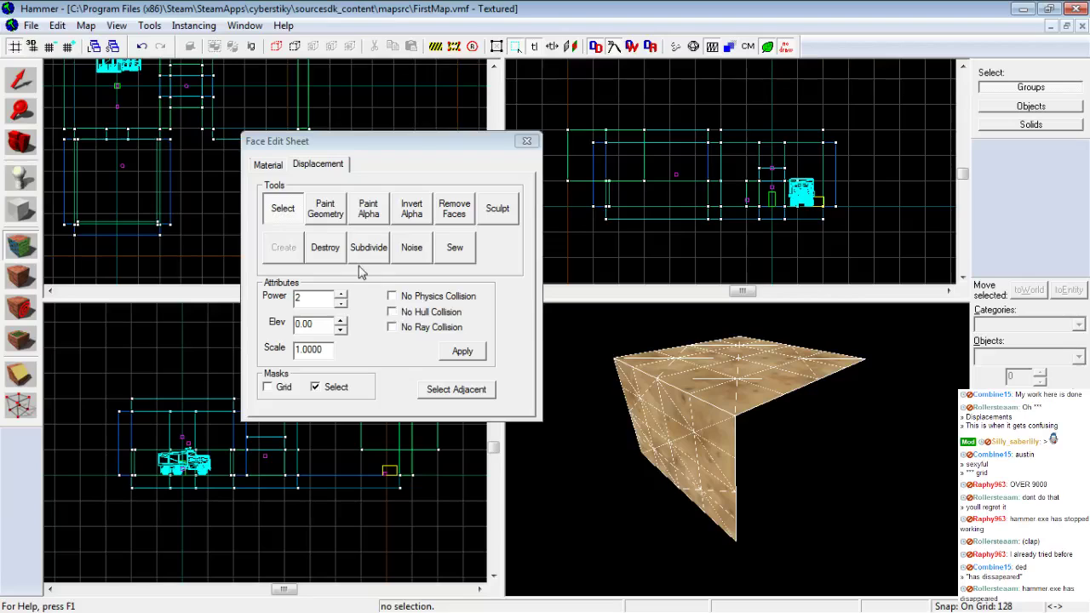
# Destroy both displacements and create power 2 displacements on the block's top and its two neighbouring side faces instead
pyautogui.click(332, 257)
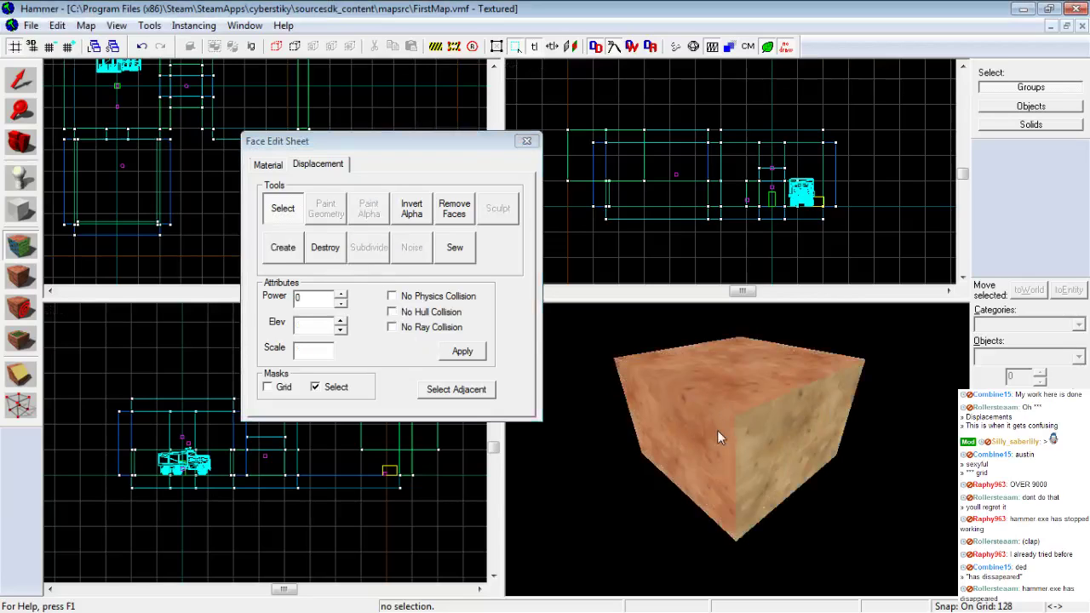
pyautogui.rightClick(756, 429)
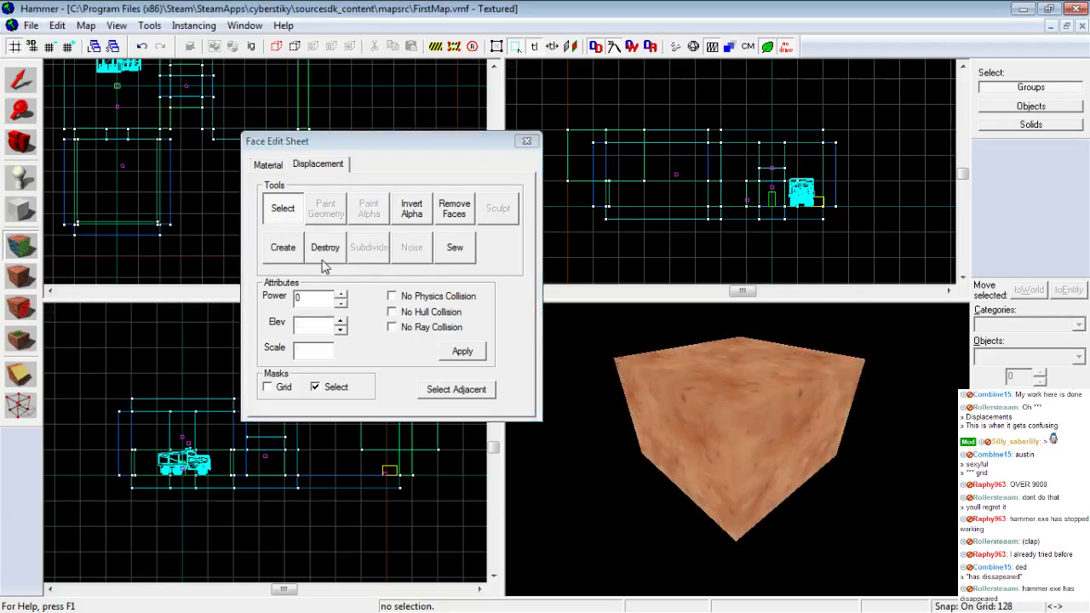
pyautogui.click(284, 248)
pyautogui.click(430, 273)
pyautogui.click(367, 295)
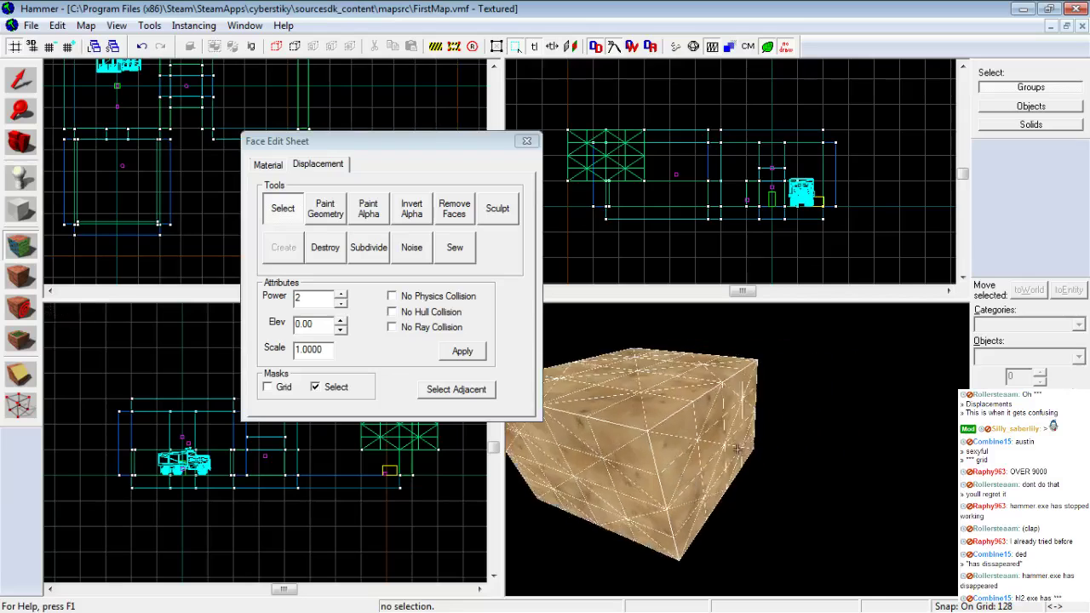
pyautogui.press('w')
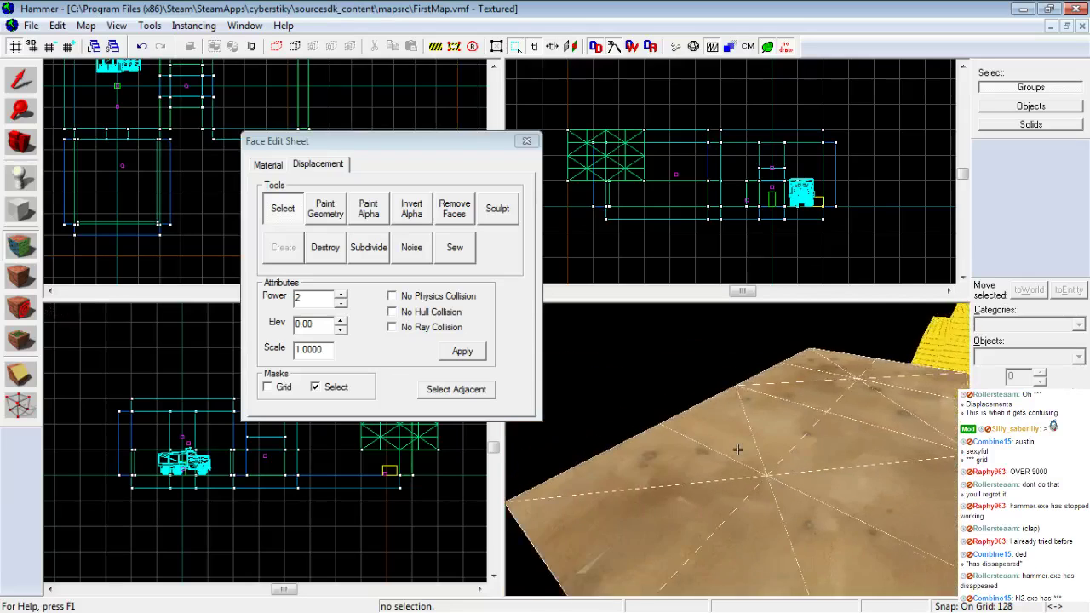
pyautogui.press('z')
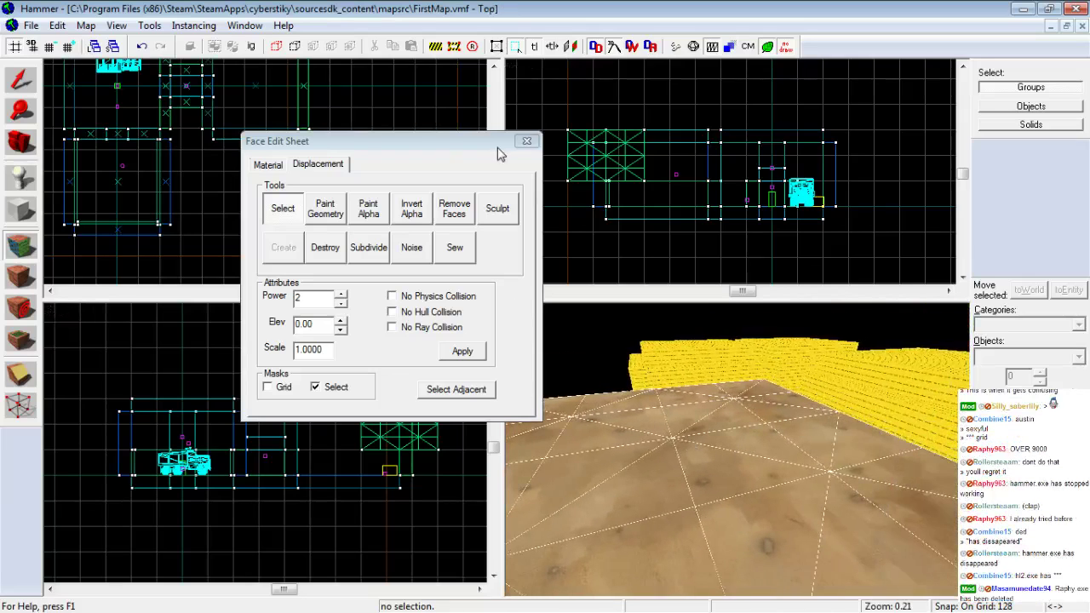
# Close the face editing sheet and delete the displacement block outside the rooms
pyautogui.click(526, 141)
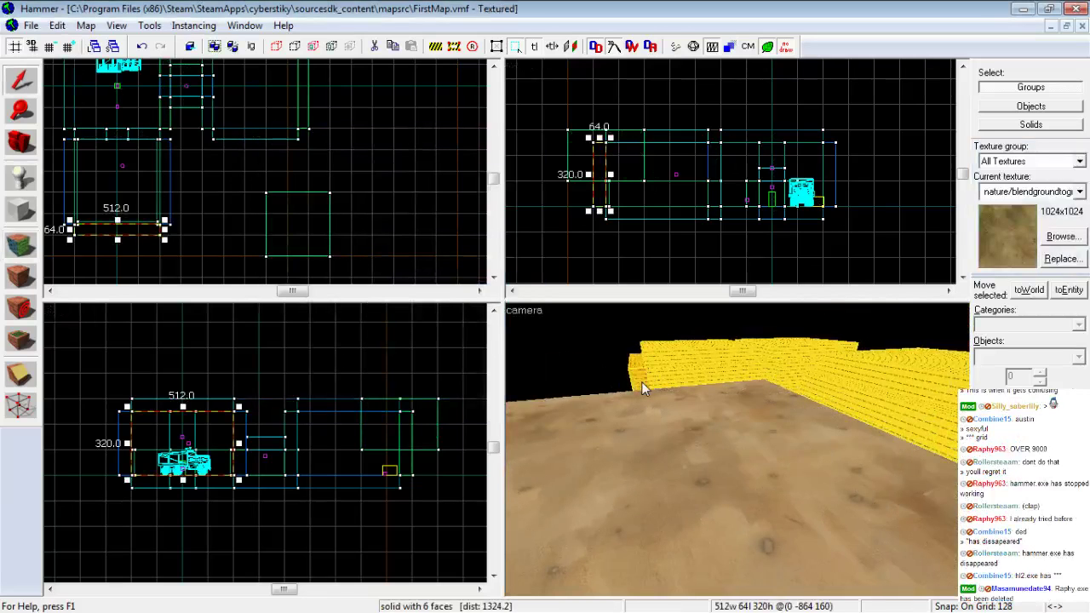
pyautogui.click(673, 441)
pyautogui.press('Delete')
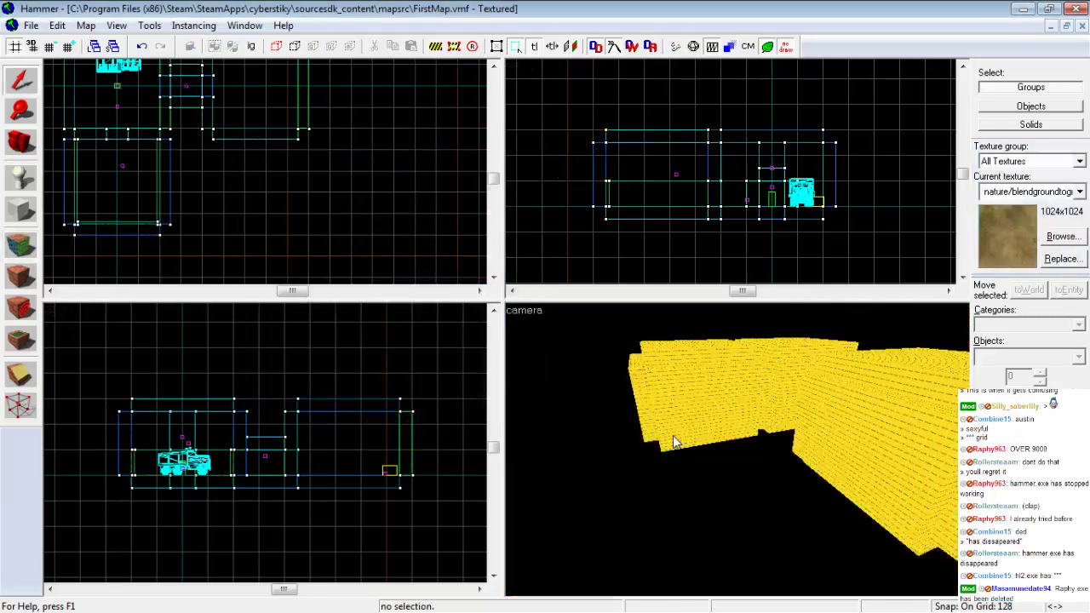
# Select all faces of the courtyard ground brush and create power 2 displacements on them
pyautogui.press('z')
pyautogui.press('w')
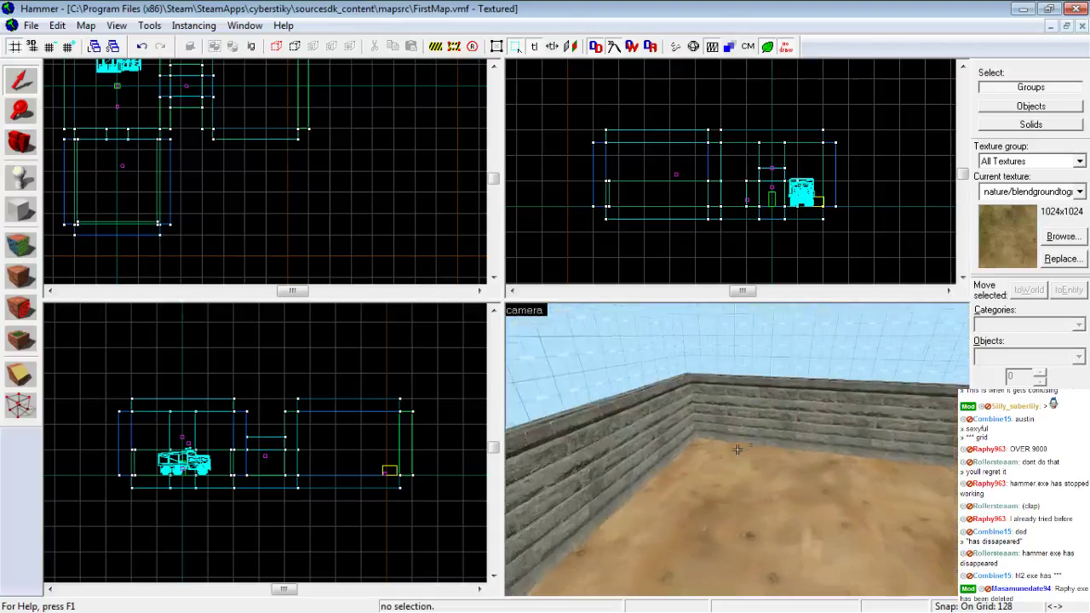
pyautogui.press('z')
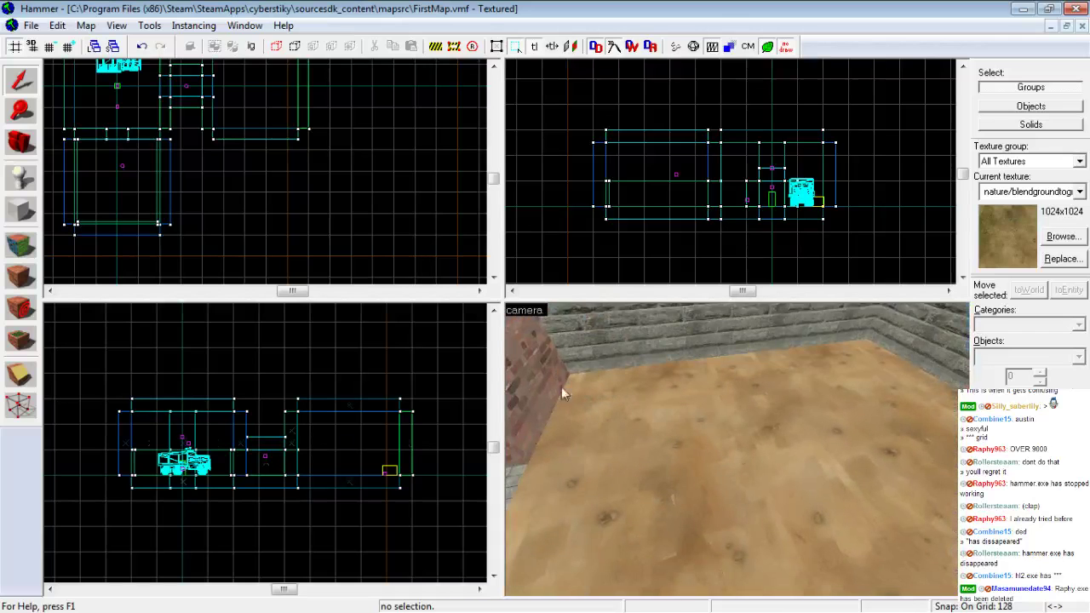
pyautogui.hotkey('shift', 'a')
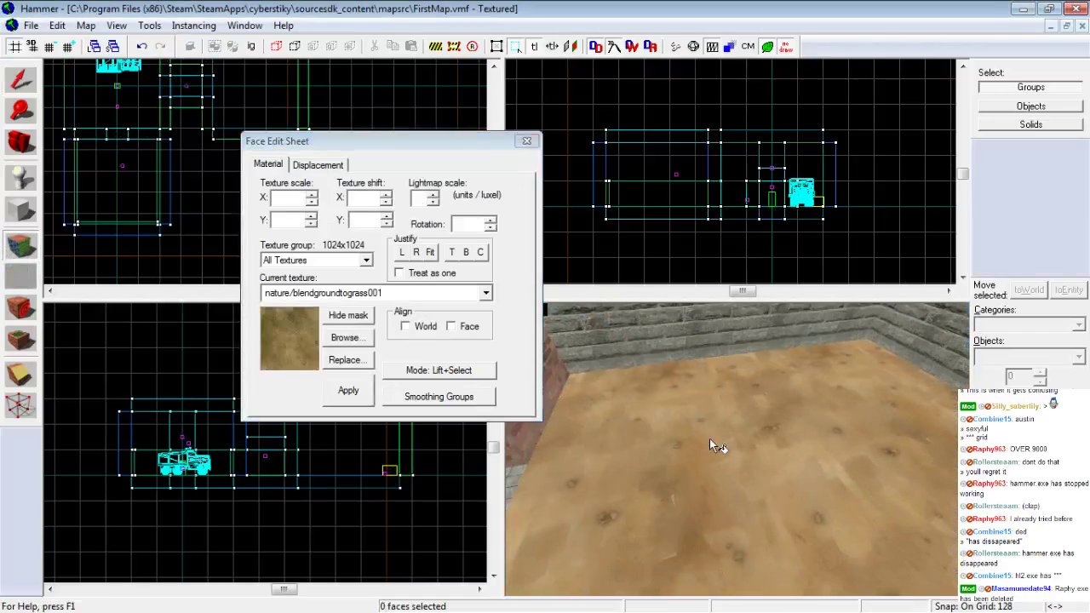
pyautogui.click(709, 439)
pyautogui.keyDown('shift'); pyautogui.click(710, 439); pyautogui.keyUp('shift')
pyautogui.press('z')
pyautogui.press('w')
pyautogui.press('w')
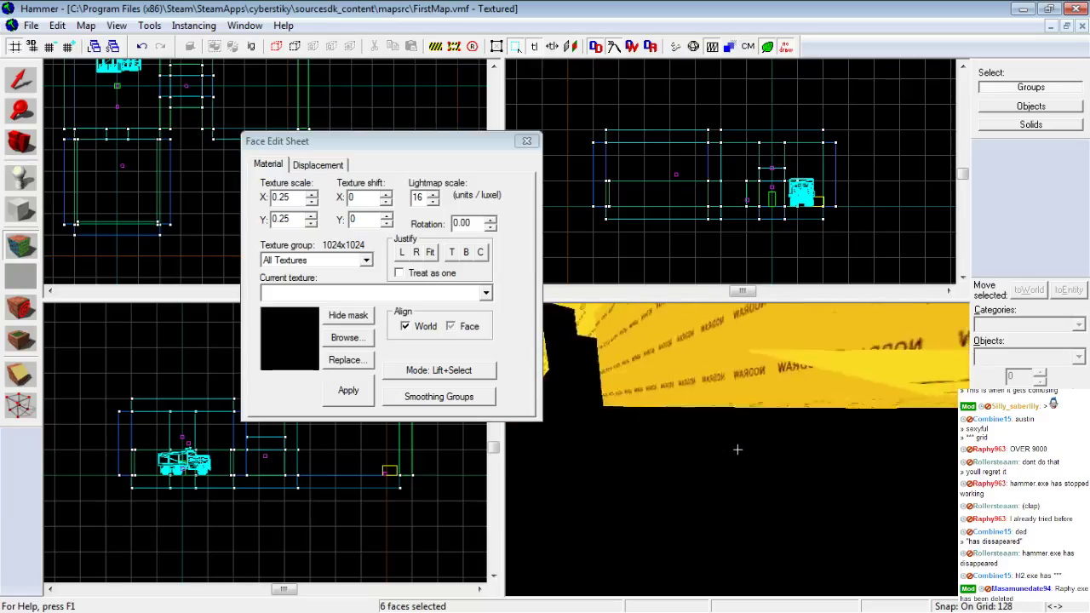
pyautogui.press('w')
pyautogui.press('z')
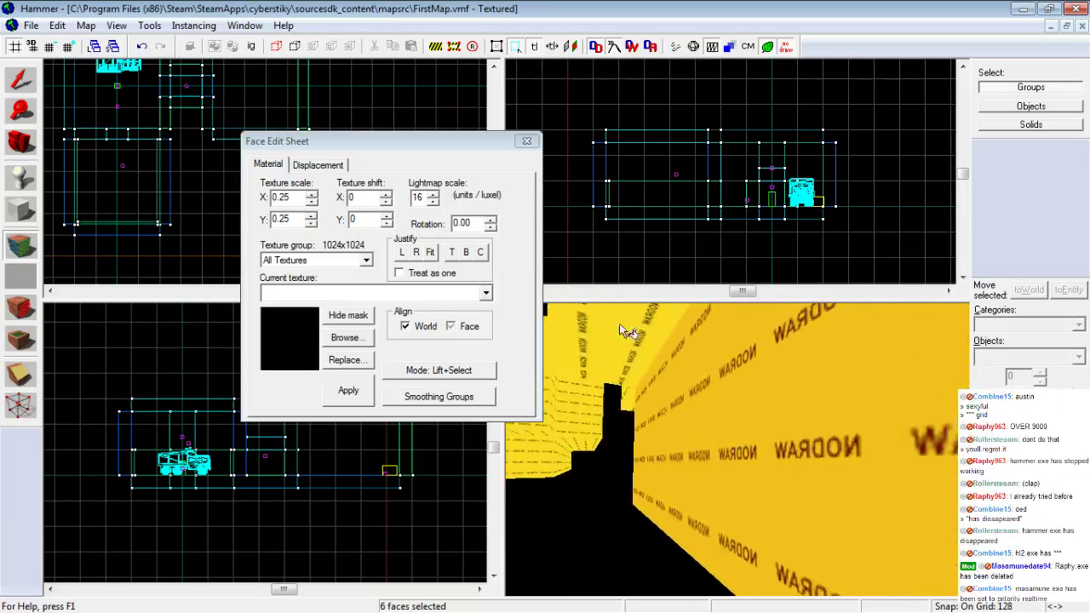
pyautogui.click(317, 165)
pyautogui.click(283, 247)
pyautogui.click(432, 273)
pyautogui.click(367, 295)
# Examine the courtyard ground's displacement mesh from inside and outside, checking its edges along the tiled floor, brick walls and stone walls
pyautogui.press('z')
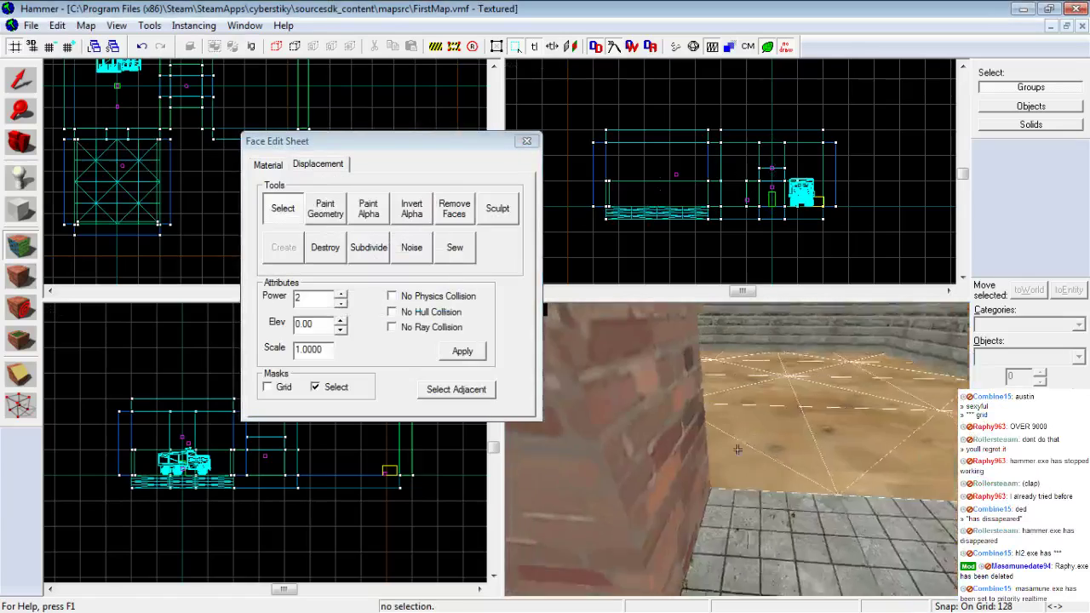
pyautogui.press('w')
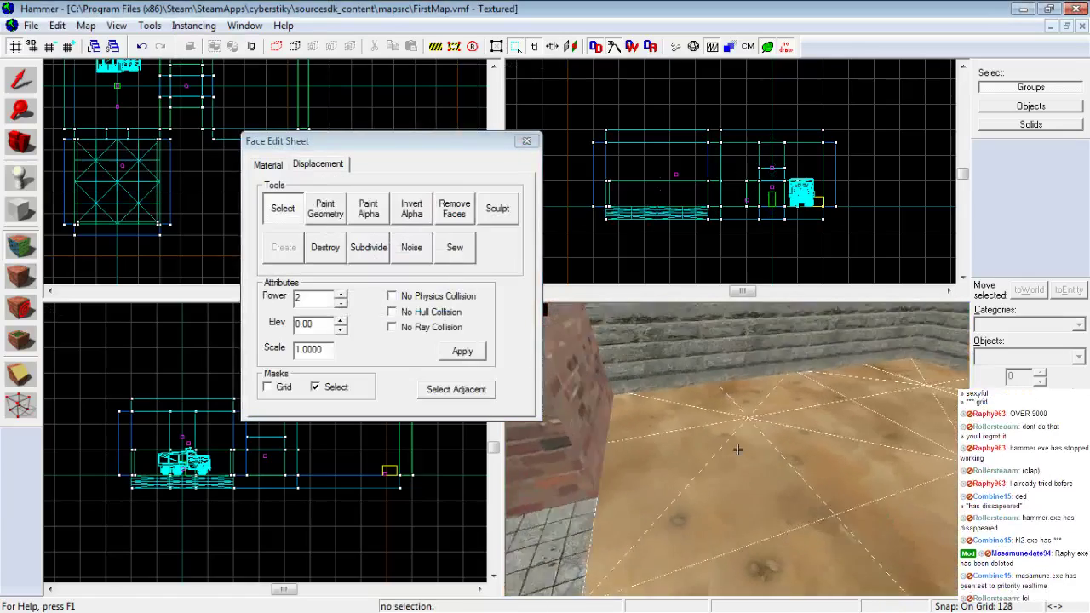
pyautogui.press('w')
pyautogui.press('w')
pyautogui.press('w')
pyautogui.press('w')
pyautogui.press('w')
pyautogui.press('w')
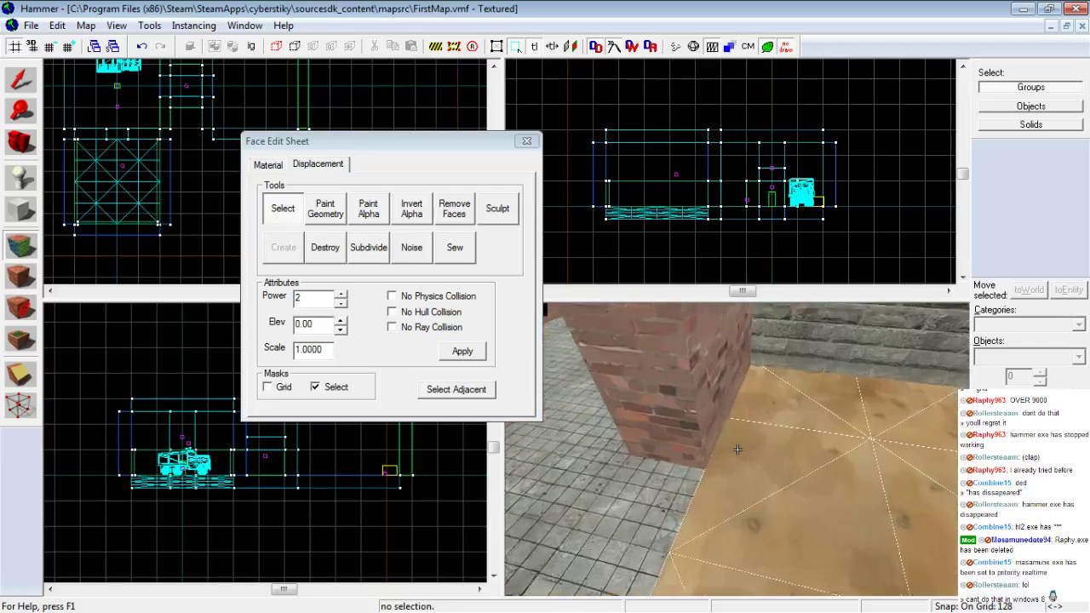
pyautogui.press('w')
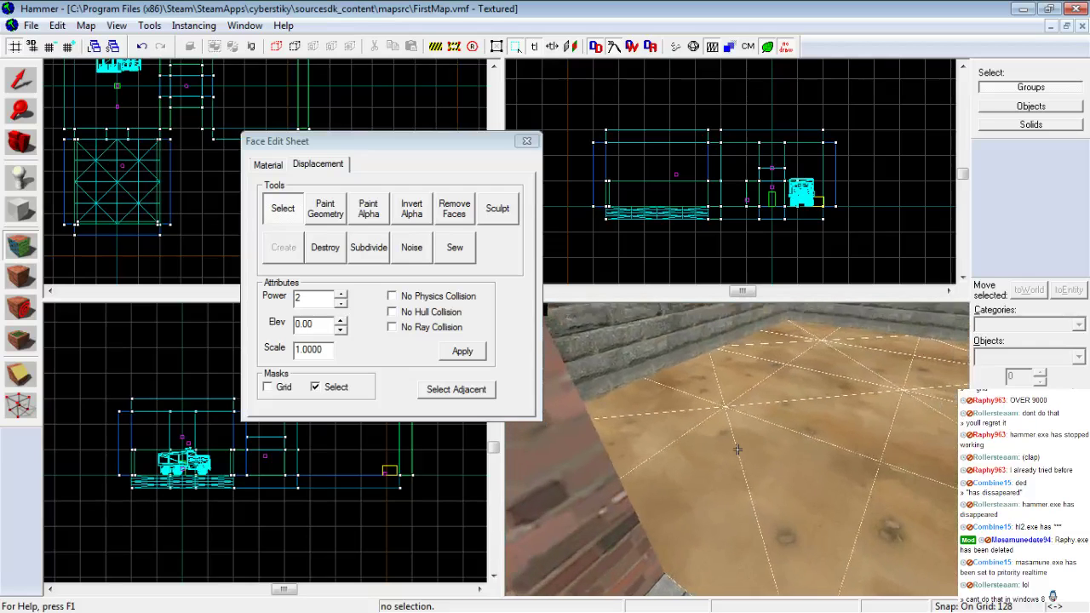
pyautogui.press('w')
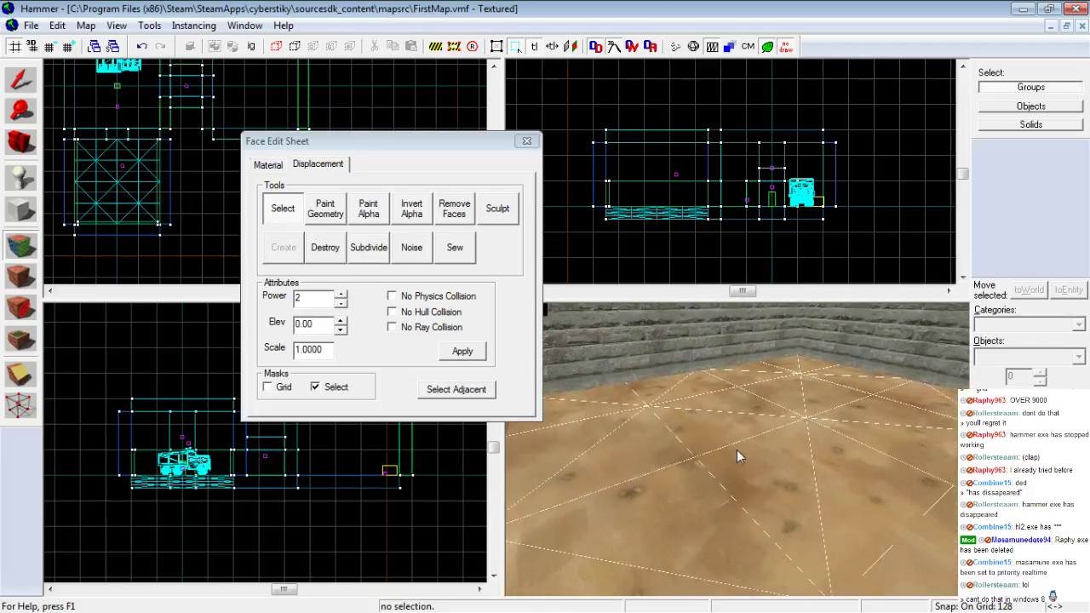
pyautogui.press('z')
pyautogui.press('z')
pyautogui.press('s')
pyautogui.press('z')
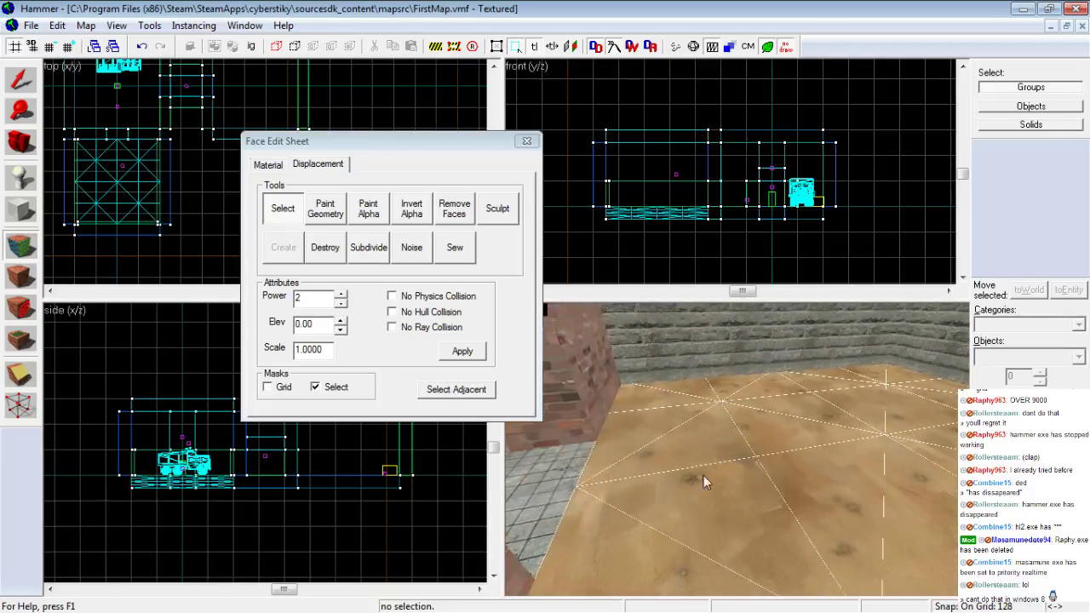
pyautogui.press('z')
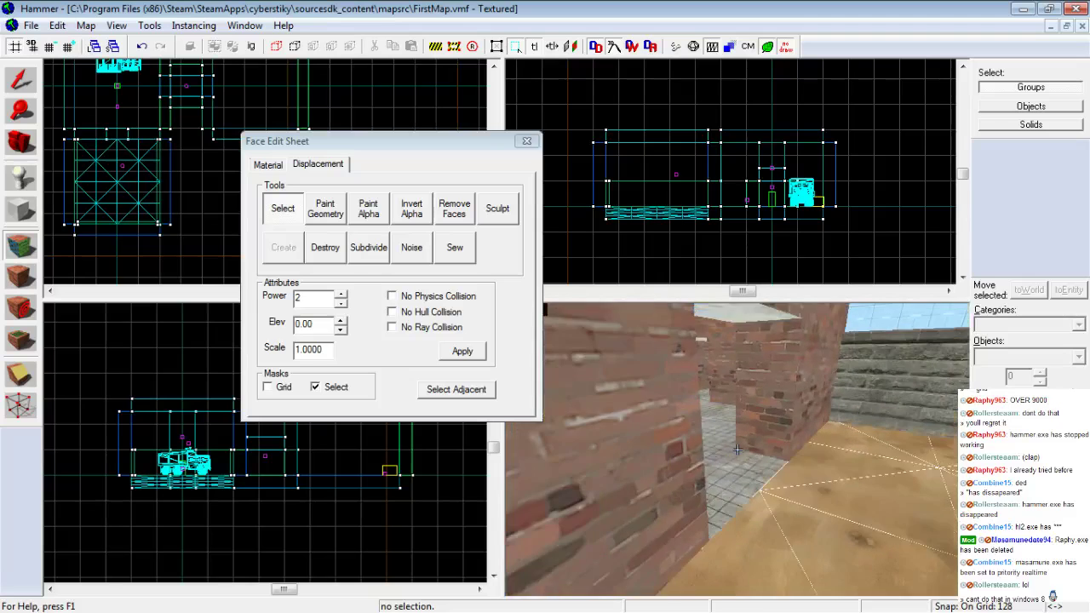
pyautogui.press('z')
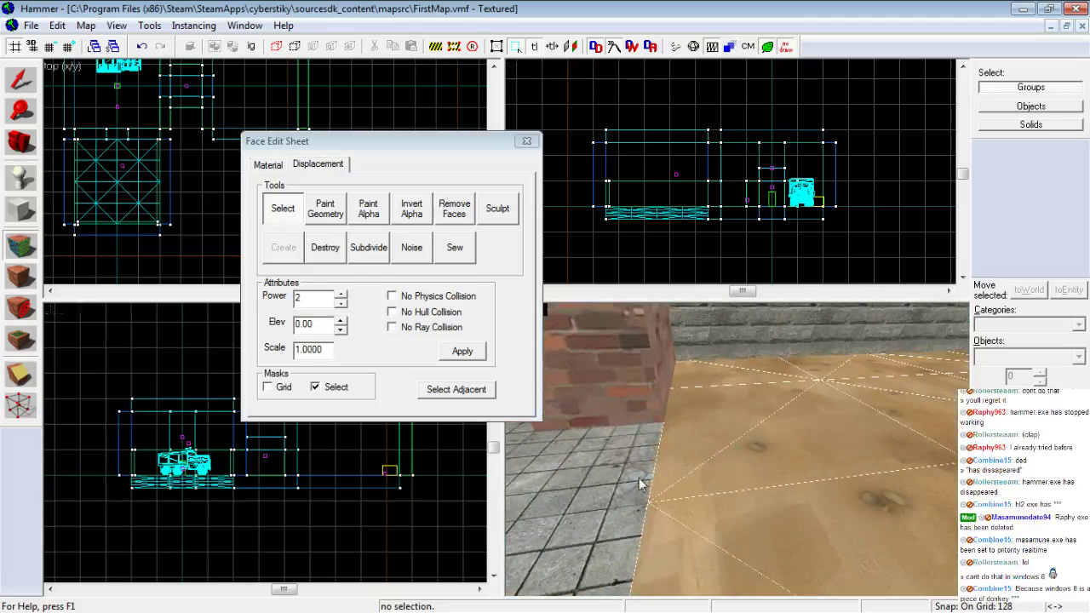
pyautogui.press('z')
pyautogui.press('a')
pyautogui.press('z')
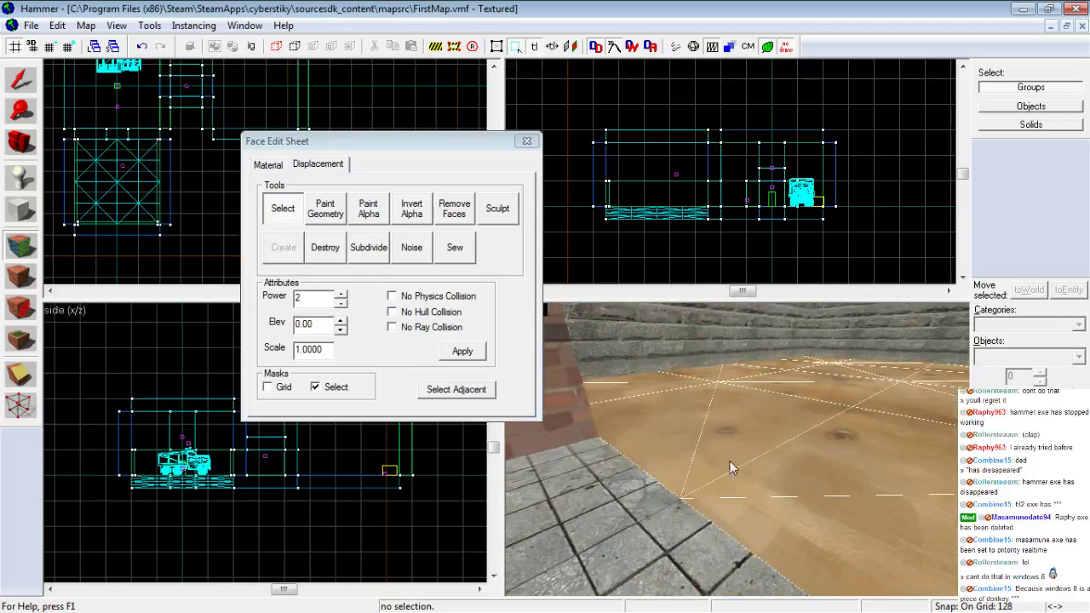
pyautogui.press('z')
pyautogui.press('z')
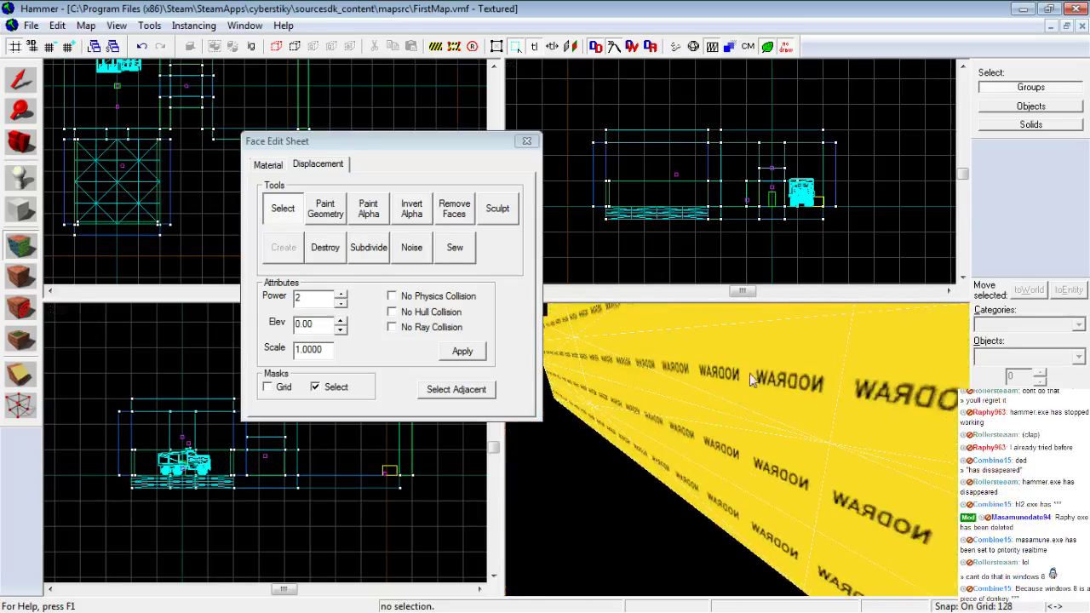
pyautogui.press('z')
pyautogui.press('z')
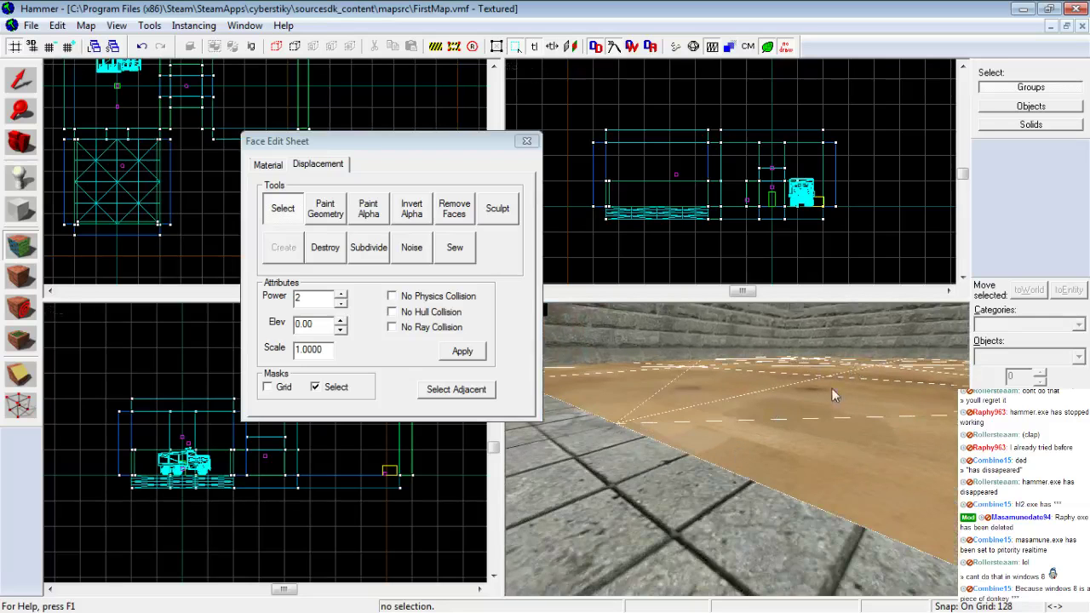
# Examine the power 2 displacement on the courtyard ground from the tiled doorway and from its nodraw underside
pyautogui.press('z')
pyautogui.press('z')
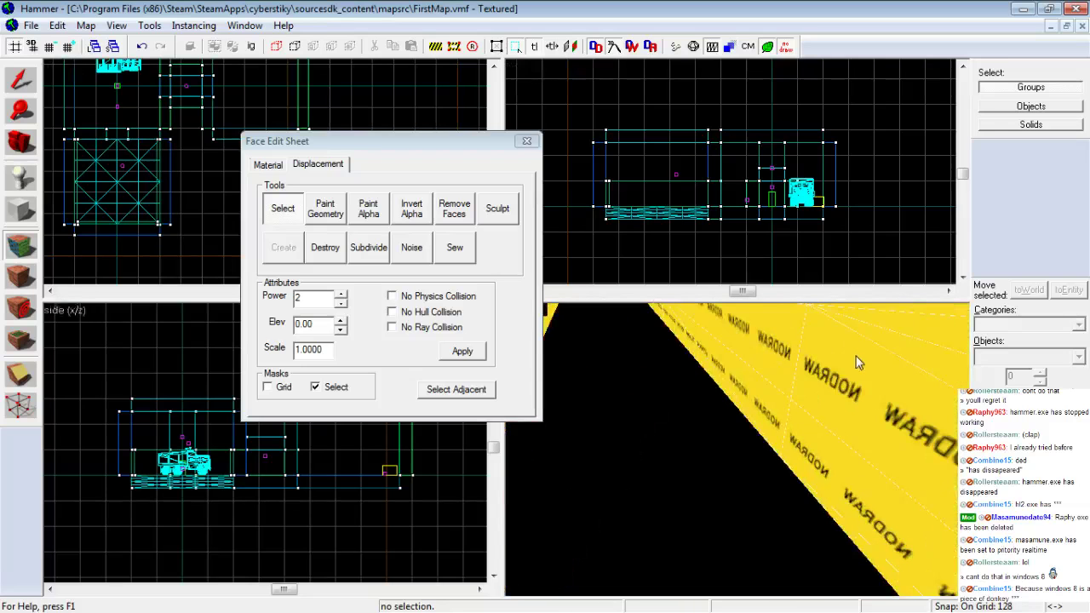
pyautogui.press('z')
pyautogui.press('z')
pyautogui.press('z')
pyautogui.press('z')
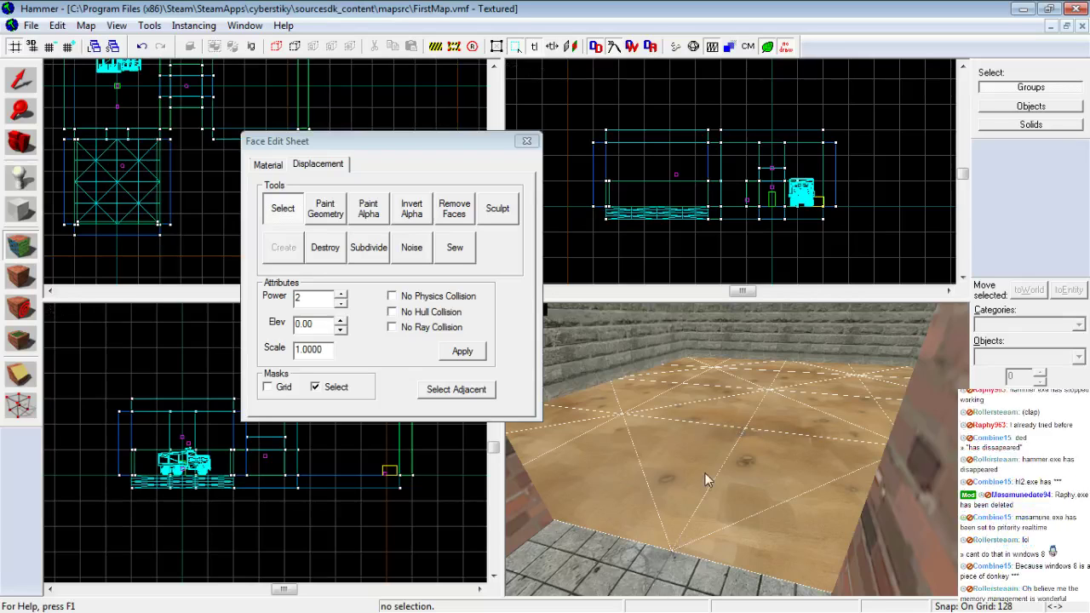
pyautogui.press('z')
pyautogui.press('z')
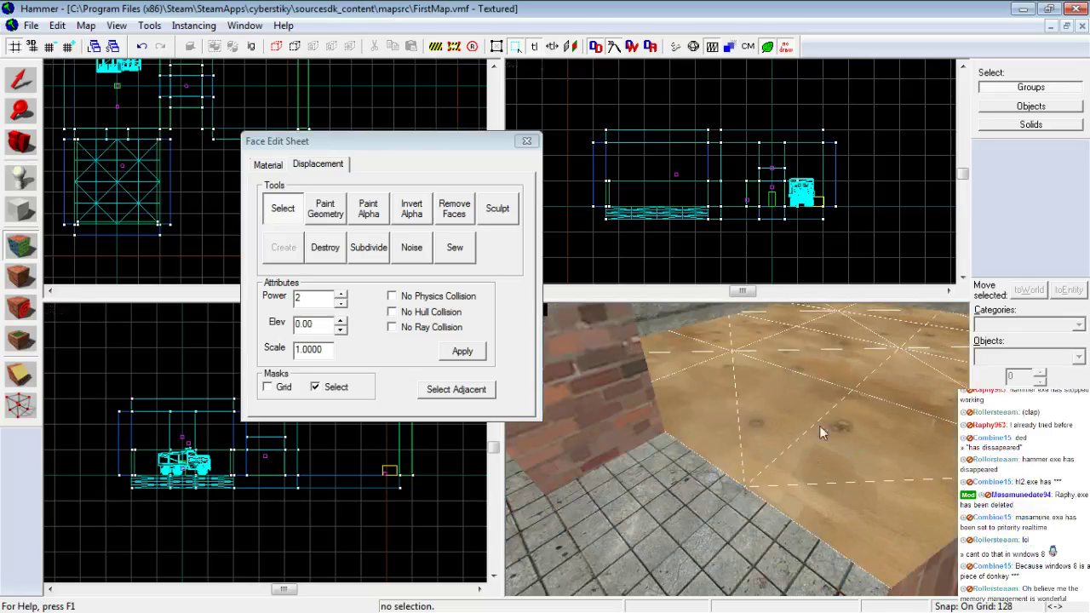
pyautogui.press('z')
pyautogui.press('z')
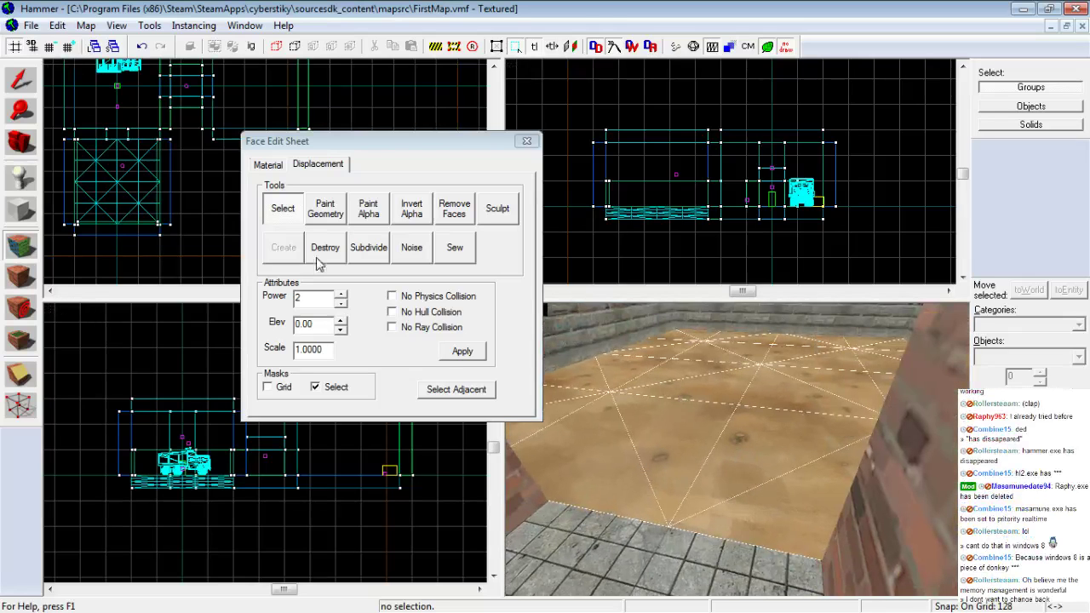
# Destroy the courtyard ground's displacements and check the plain ground surface against the surrounding walls
pyautogui.click(325, 247)
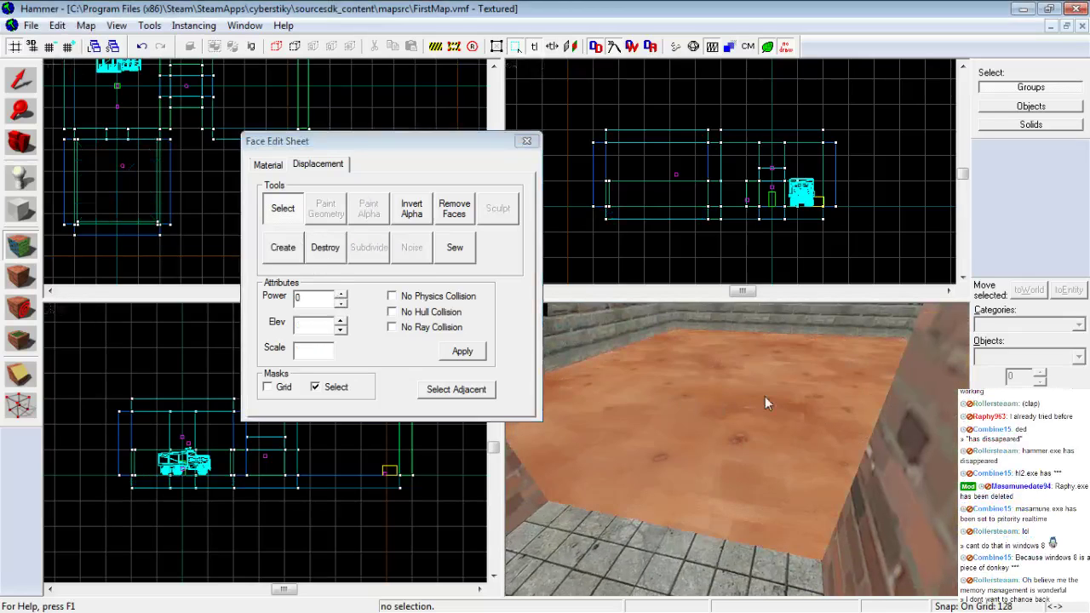
pyautogui.press('z')
pyautogui.press('w')
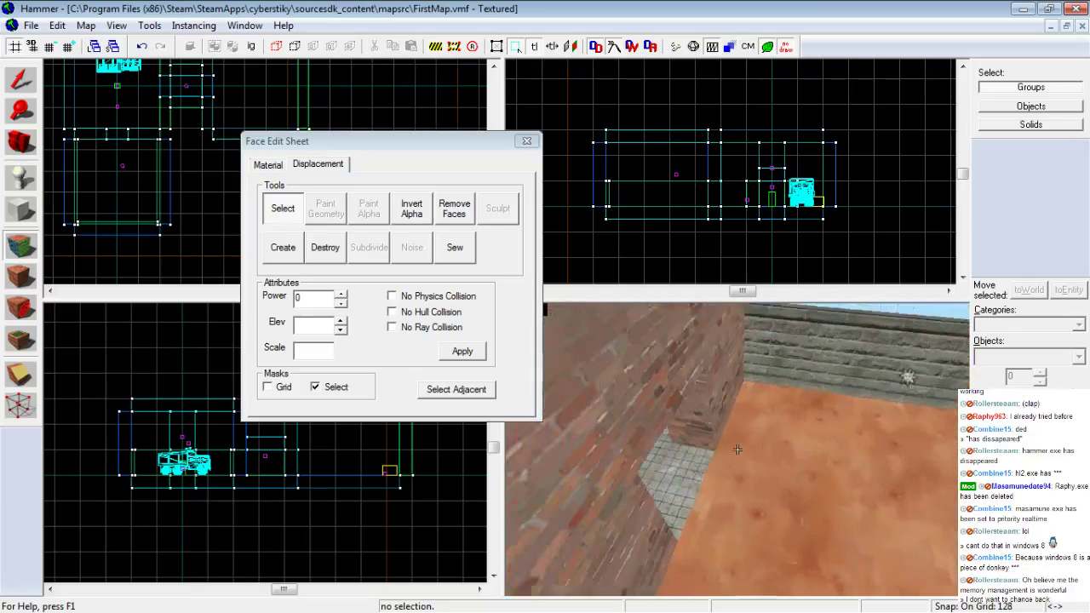
pyautogui.press('w')
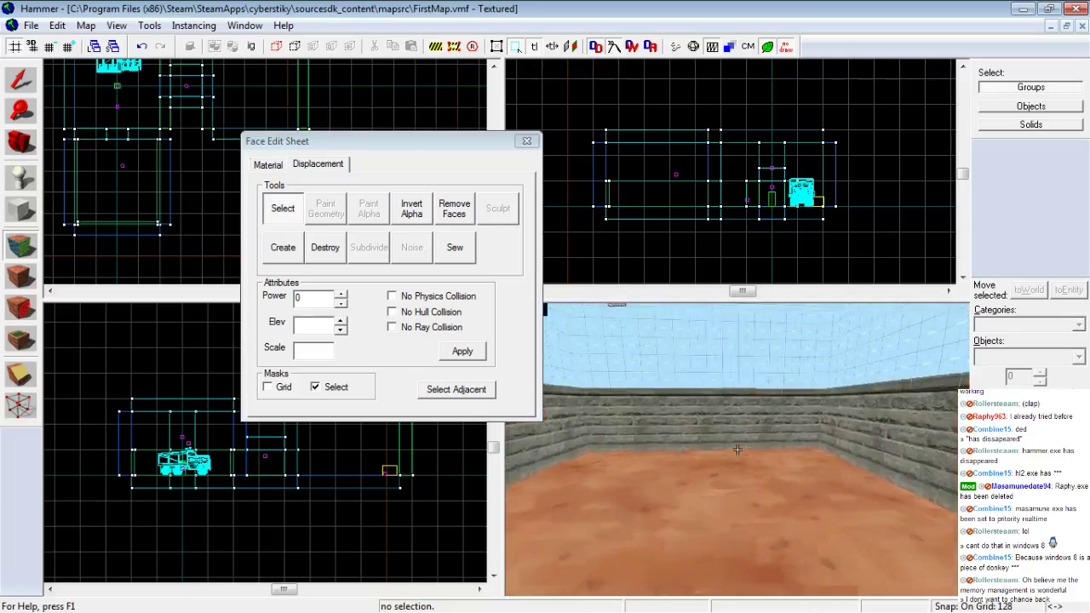
pyautogui.press('z')
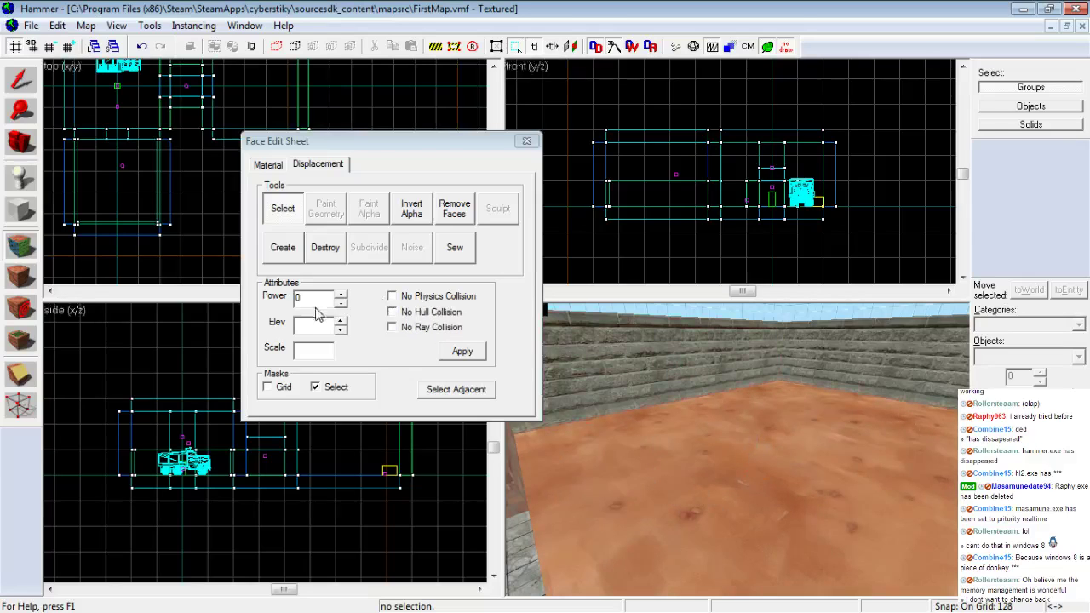
# Create a power 3 displacement on the courtyard ground's top face
pyautogui.click(285, 252)
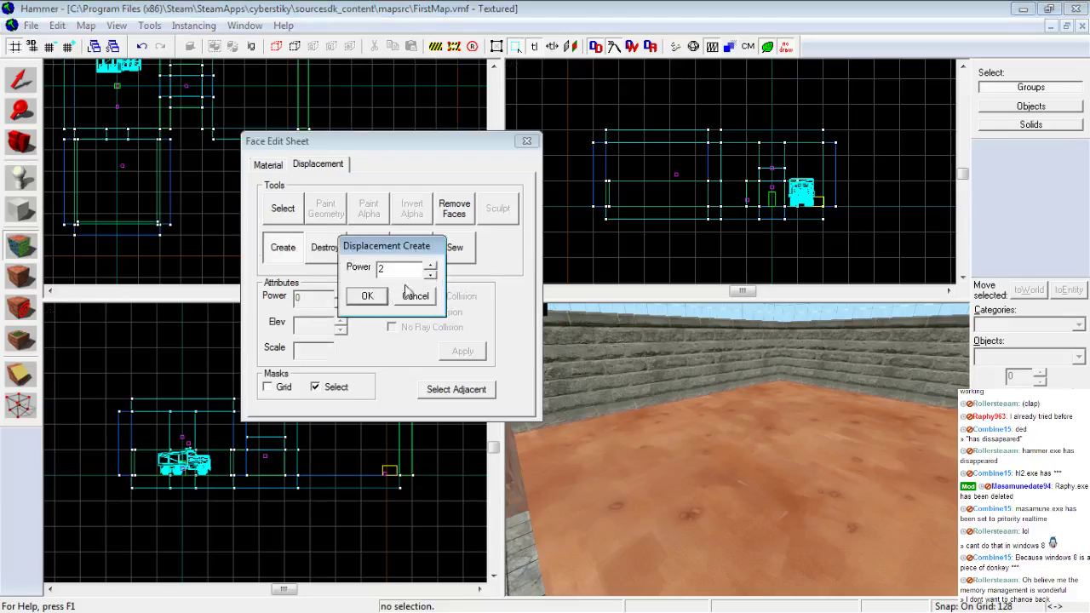
pyautogui.click(430, 267)
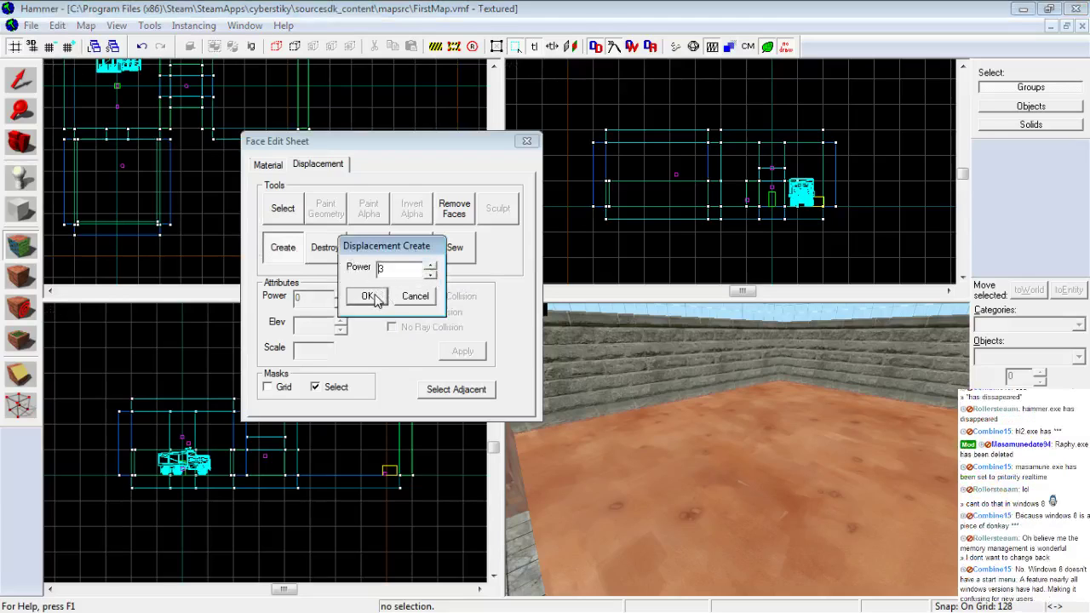
pyautogui.click(431, 266)
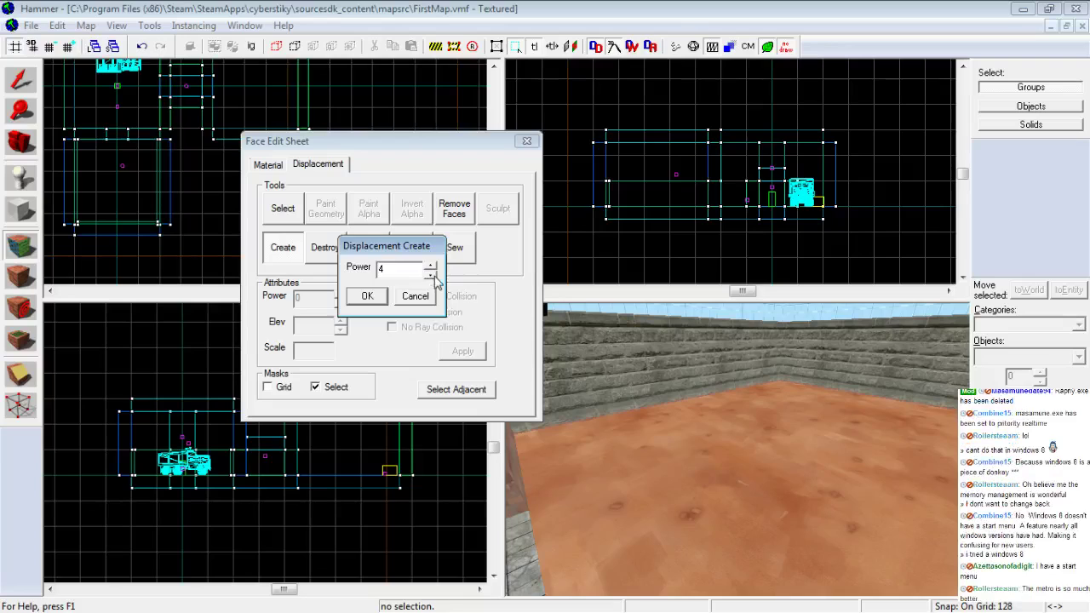
pyautogui.click(432, 275)
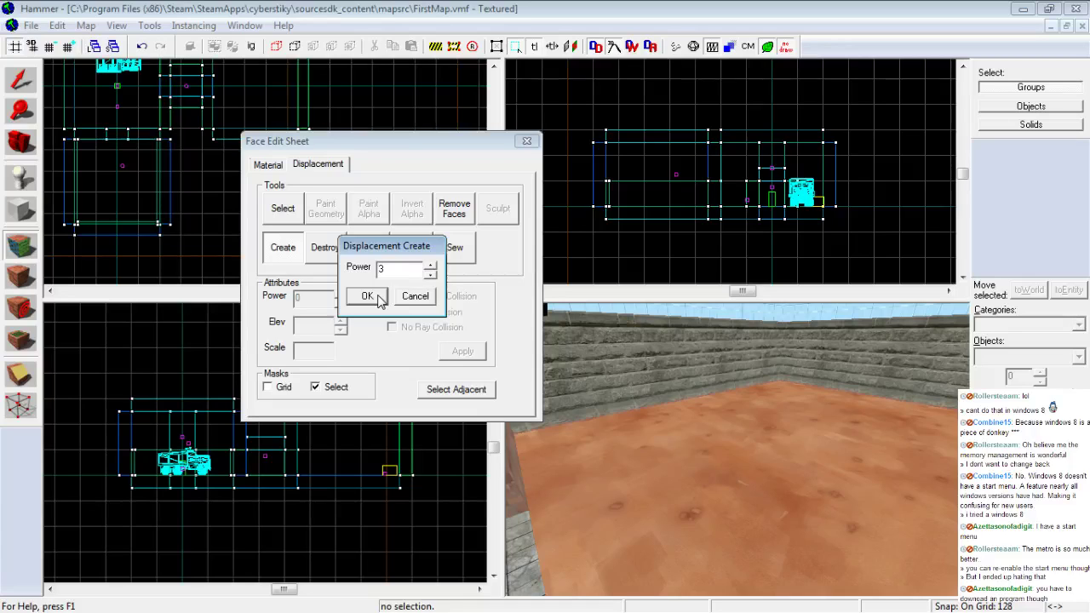
pyautogui.click(430, 266)
pyautogui.click(430, 274)
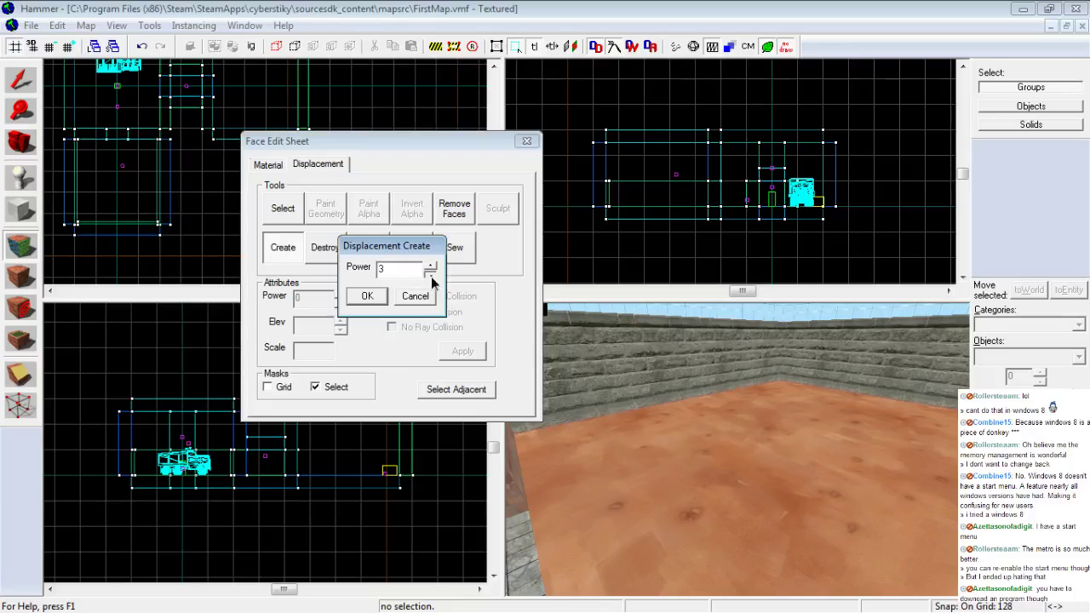
pyautogui.click(367, 296)
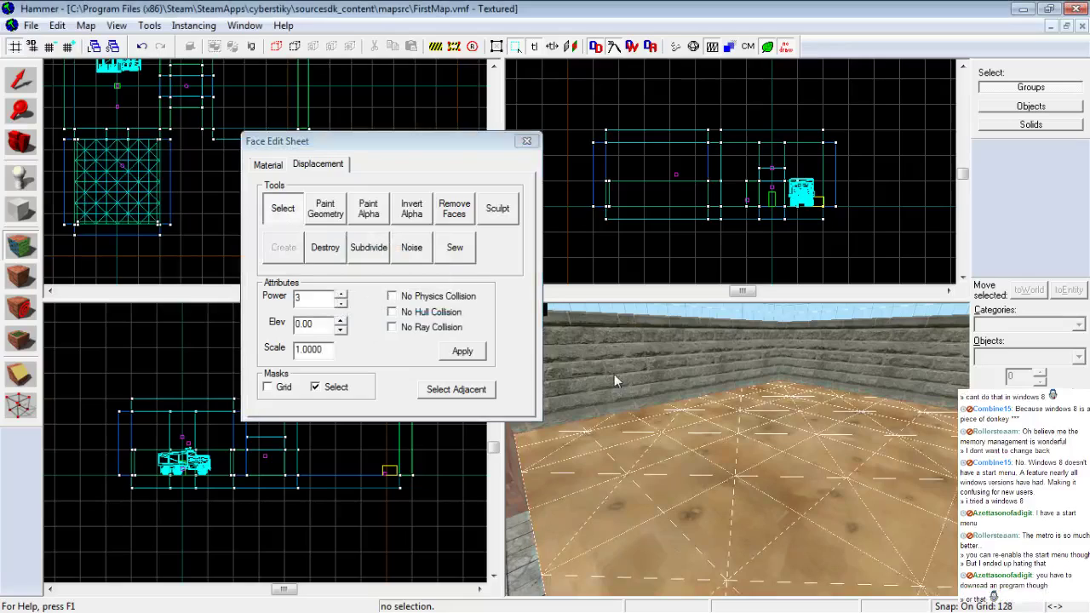
# Inspect the denser ground mesh, then open Paint Geometry and move its window clear of the 3D view
pyautogui.press('s')
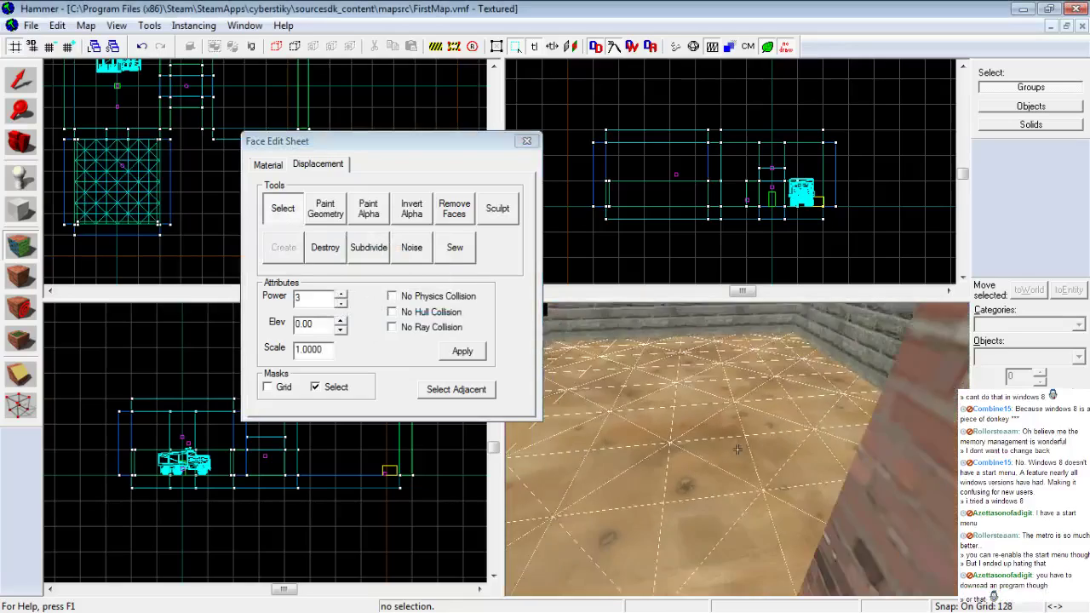
pyautogui.press('w')
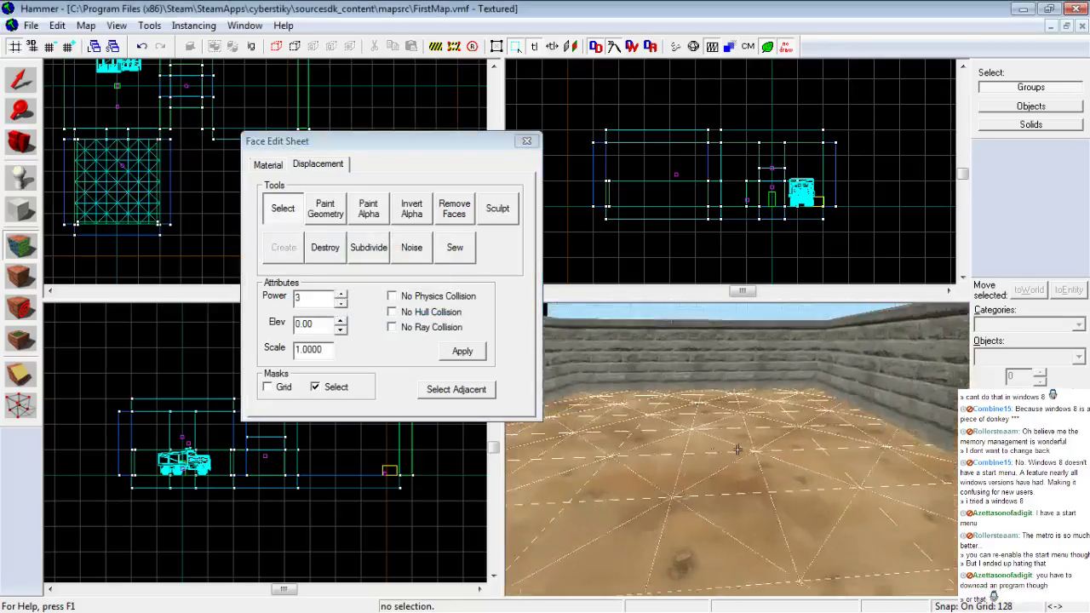
pyautogui.press('w')
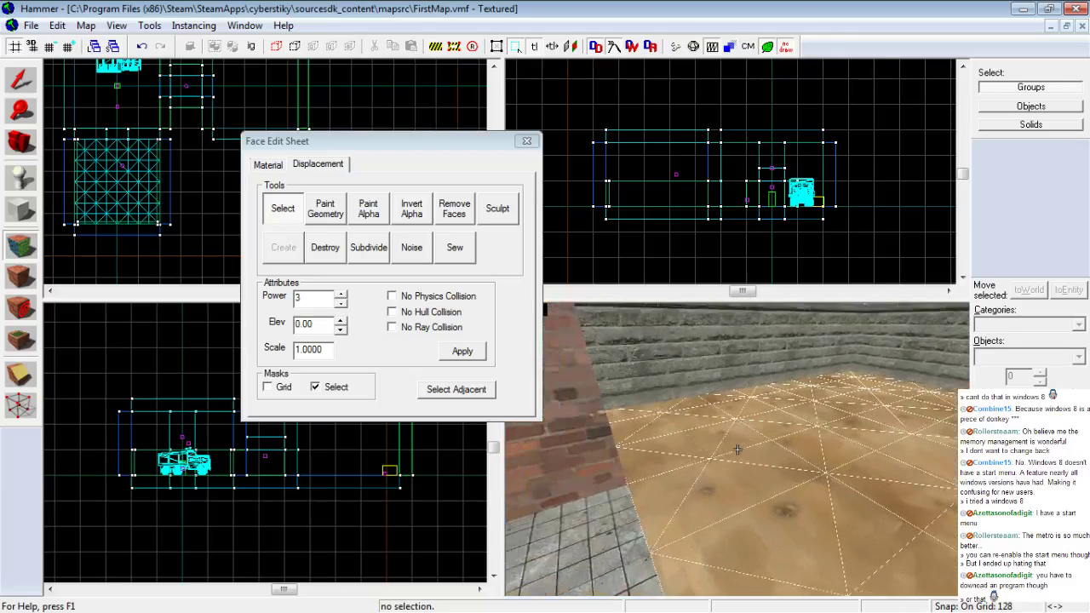
pyautogui.press('z')
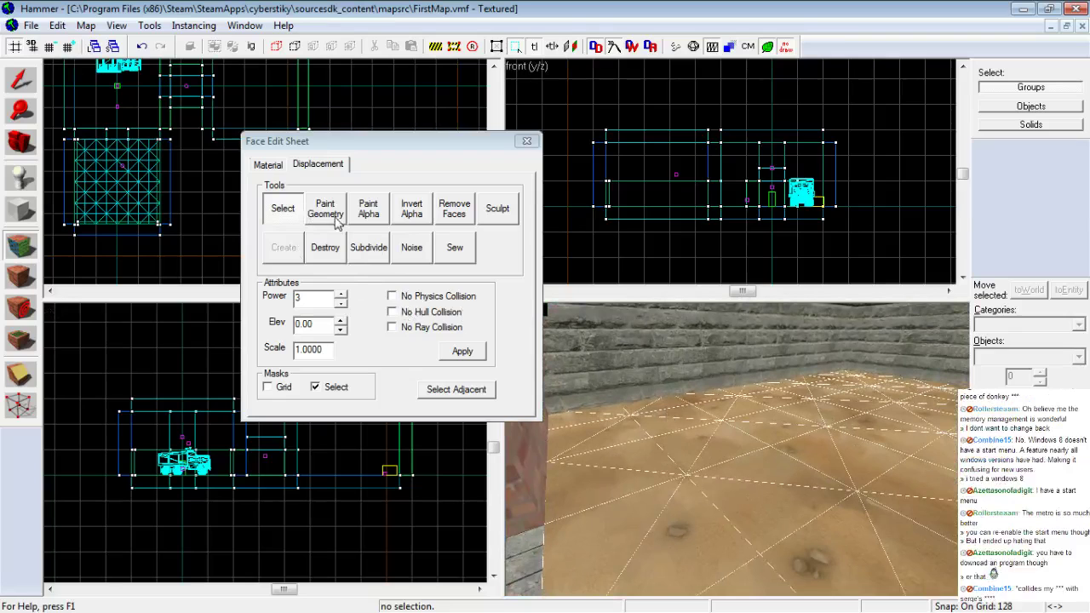
pyautogui.click(332, 220)
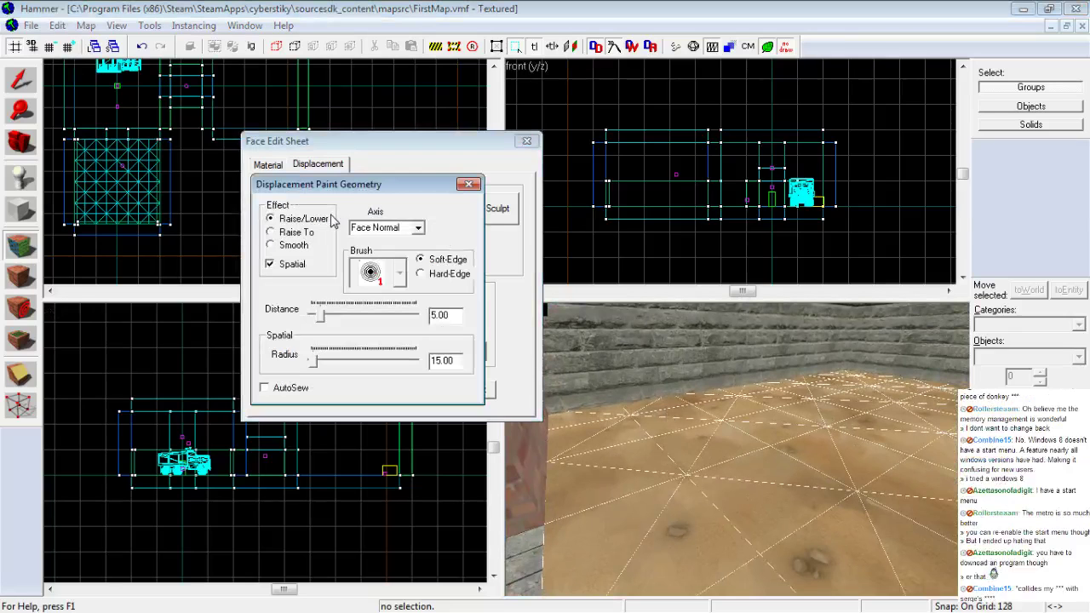
pyautogui.moveTo(351, 185); pyautogui.dragTo(181, 91)
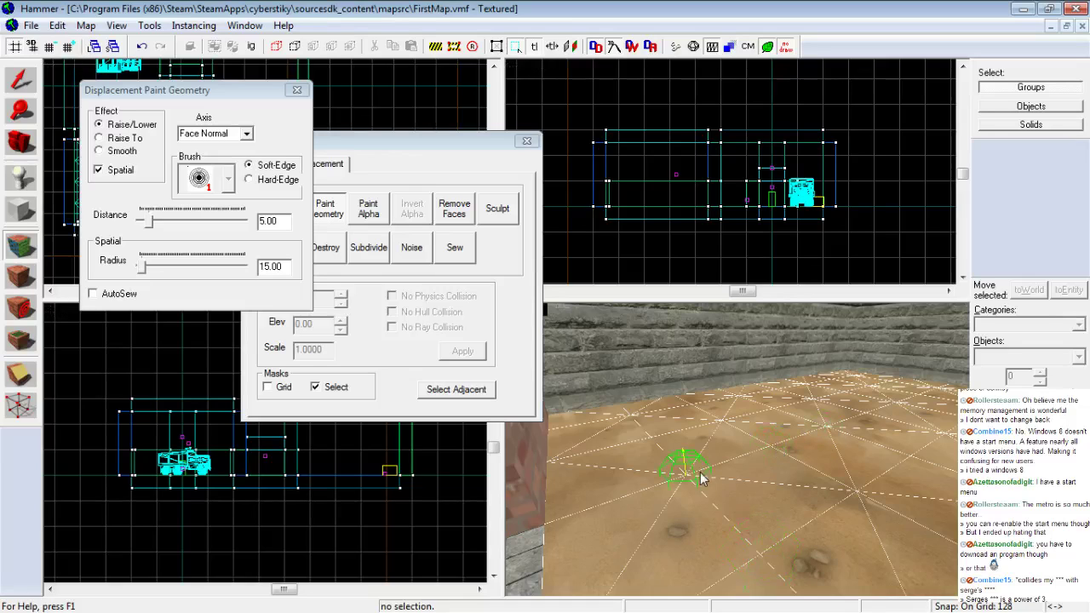
# Try raising a spike and lowering a pit on the courtyard ground with distance 5 and radius 15, undoing each stroke
pyautogui.moveTo(694, 474); pyautogui.dragTo(693, 421)
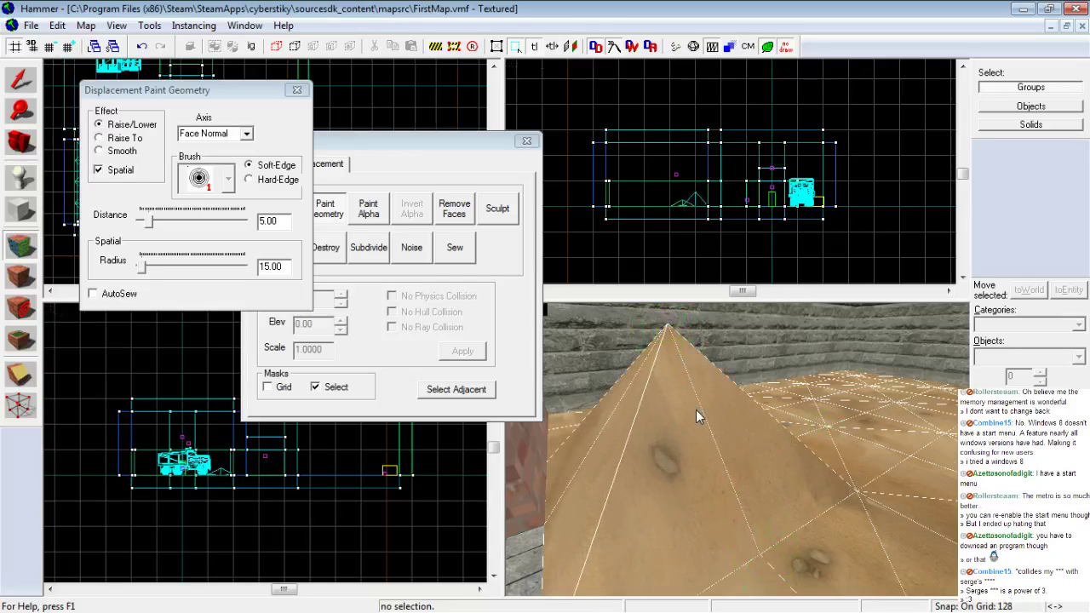
pyautogui.hotkey('ctrl', 'z')
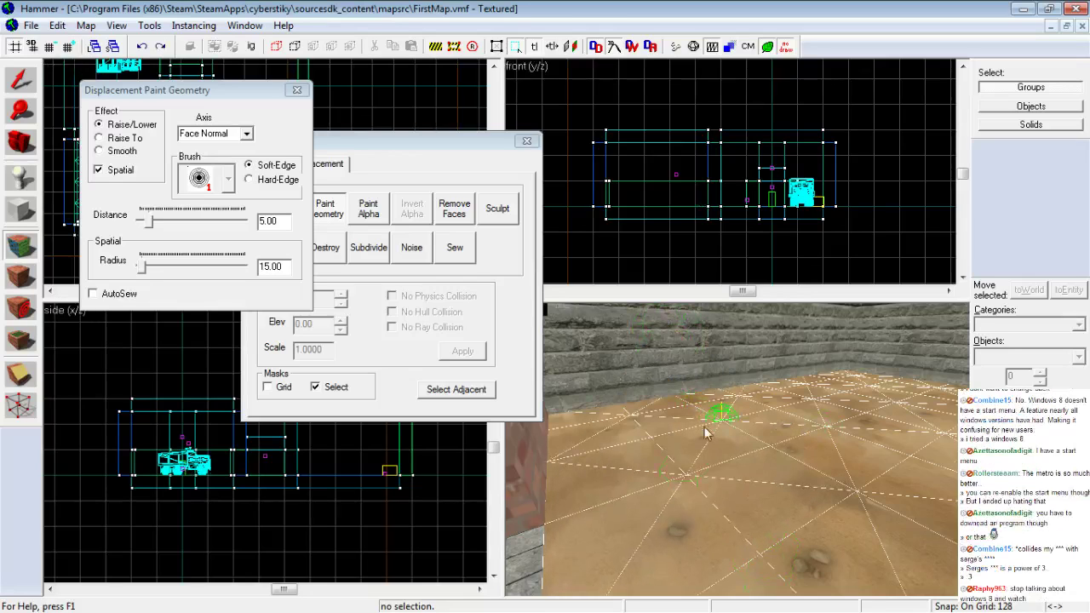
pyautogui.moveTo(690, 478); pyautogui.dragTo(694, 591, button='right')
pyautogui.press('z')
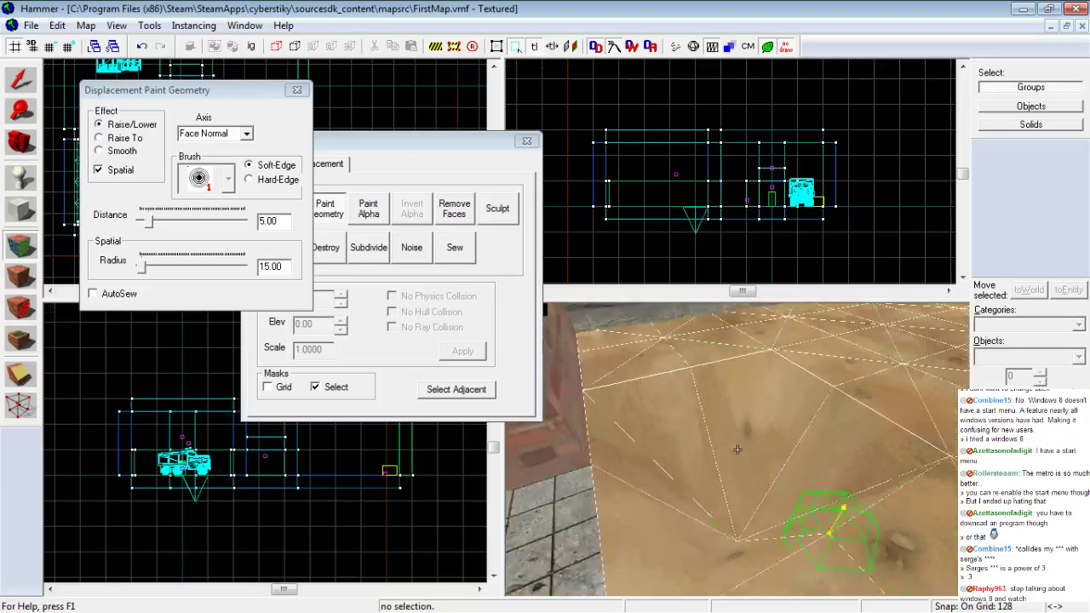
pyautogui.hotkey('ctrl', 'z')
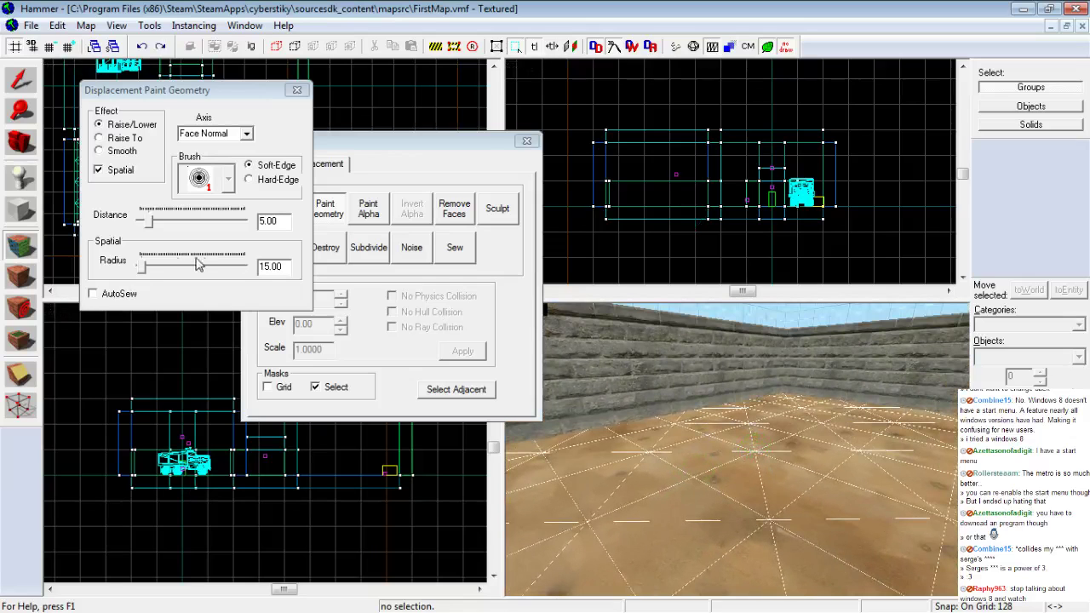
# Set the paint radius to 203 and try raising the courtyard ground with distance 5
pyautogui.click(141, 270)
pyautogui.moveTo(178, 269); pyautogui.dragTo(162, 267)
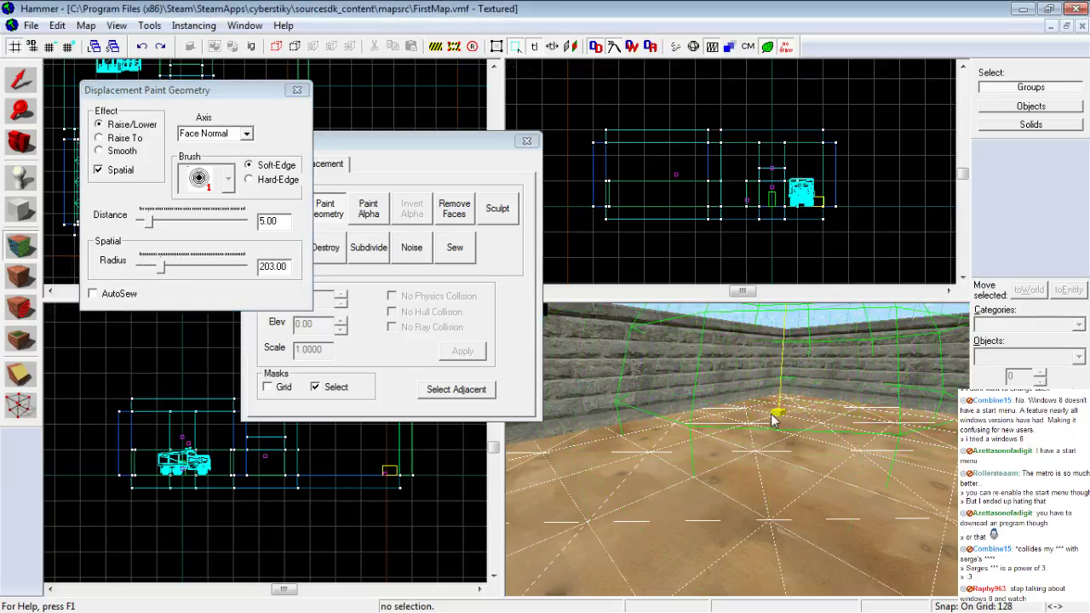
pyautogui.moveTo(770, 413)
pyautogui.mouseDown()
pyautogui.moveTo(784, 400)
pyautogui.moveTo(736, 449)
pyautogui.mouseUp()
pyautogui.press('s')
pyautogui.press('z')
# Try lowering a wide basin in the courtyard ground, then undo both large-radius strokes
pyautogui.moveTo(758, 417)
pyautogui.mouseDown(button='right')
pyautogui.moveTo(724, 497)
pyautogui.moveTo(808, 474)
pyautogui.moveTo(737, 514)
pyautogui.mouseUp(button='right')
pyautogui.press('z')
pyautogui.press('w')
pyautogui.press('s')
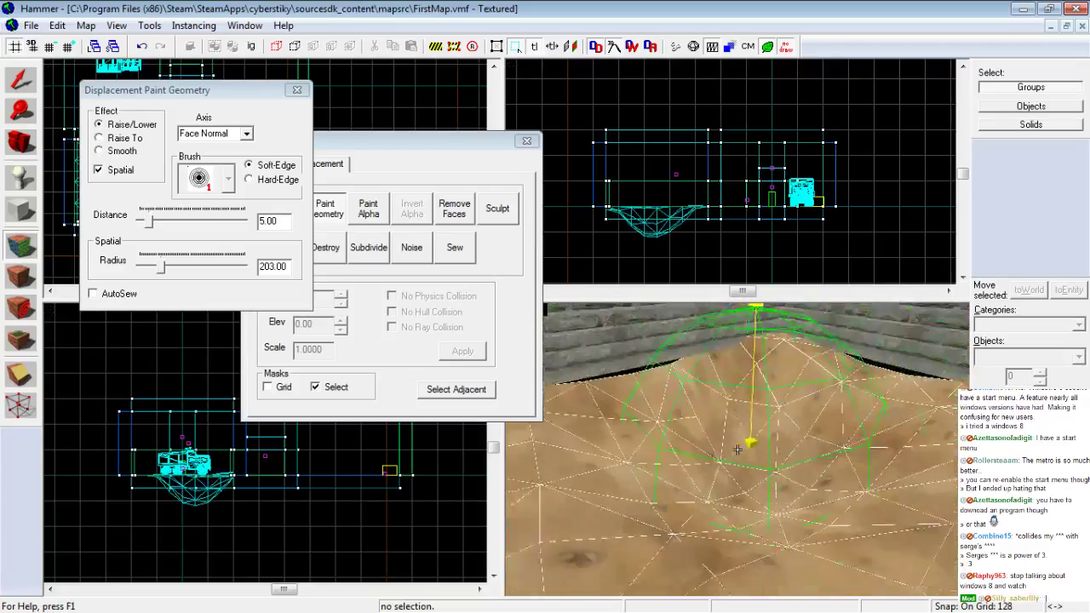
pyautogui.hotkey('ctrl', 'z')
pyautogui.hotkey('ctrl', 'z')
pyautogui.press('z')
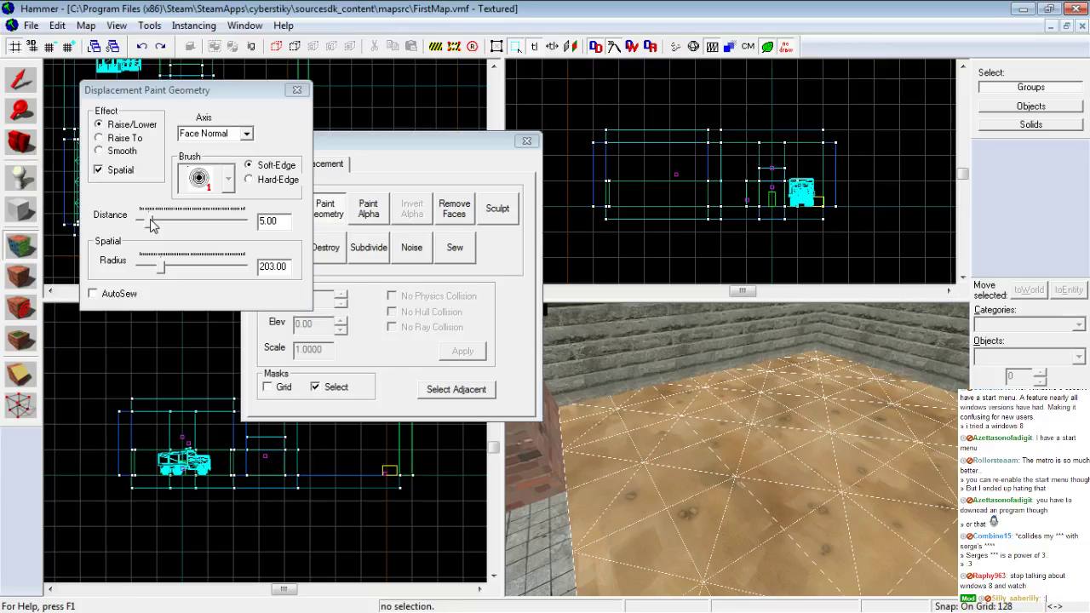
# Set the paint distance to 60, try raising a steep hill on the courtyard ground, and undo it
pyautogui.moveTo(152, 223); pyautogui.dragTo(227, 224)
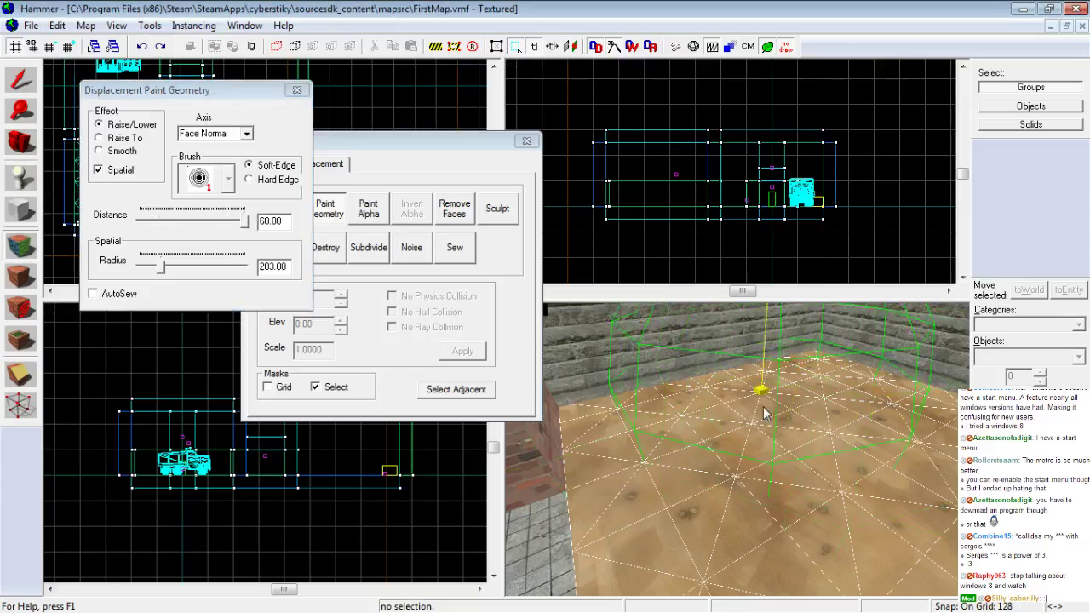
pyautogui.moveTo(777, 418)
pyautogui.mouseDown()
pyautogui.moveTo(688, 452)
pyautogui.moveTo(736, 449)
pyautogui.mouseUp()
pyautogui.press('w')
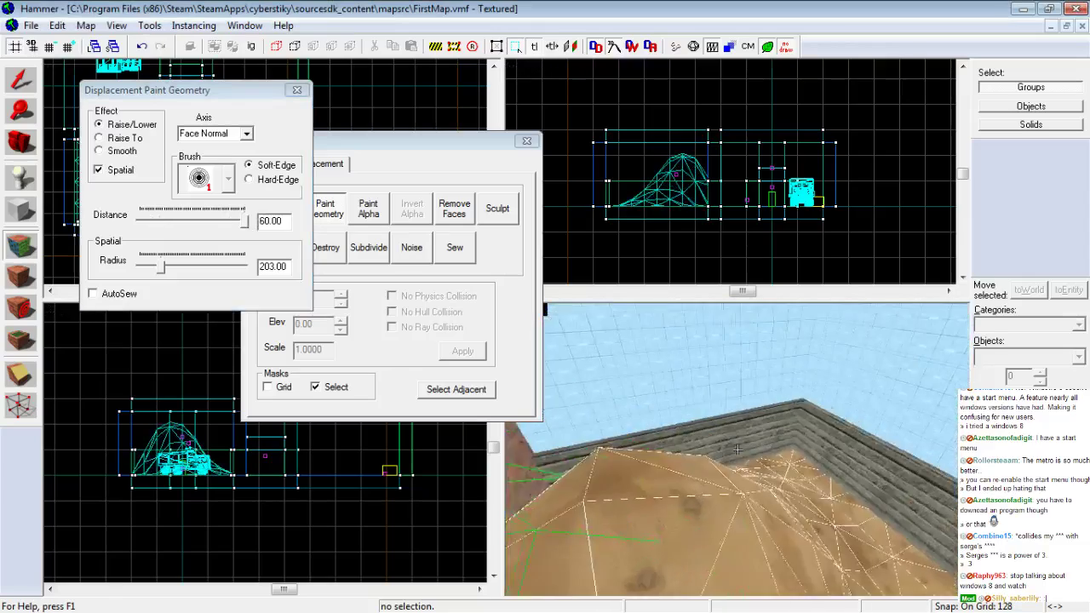
pyautogui.hotkey('ctrl', 'z')
pyautogui.press('s')
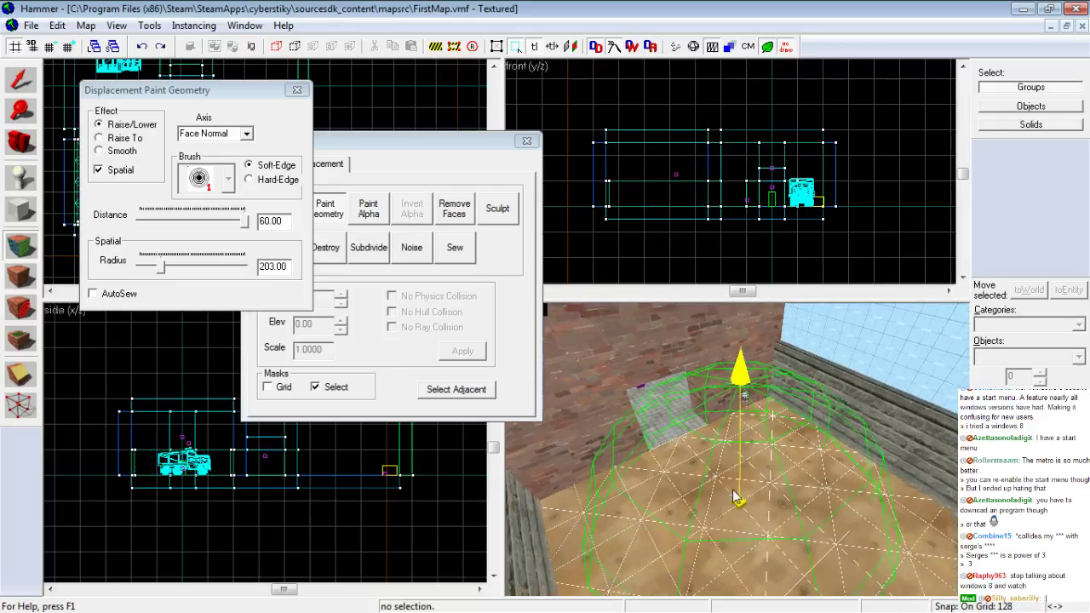
pyautogui.press('w')
pyautogui.press('z')
# Lower the paint distance to 22 and then 1, try raising a gentle mound on the ground, and undo it
pyautogui.moveTo(243, 219); pyautogui.dragTo(178, 226)
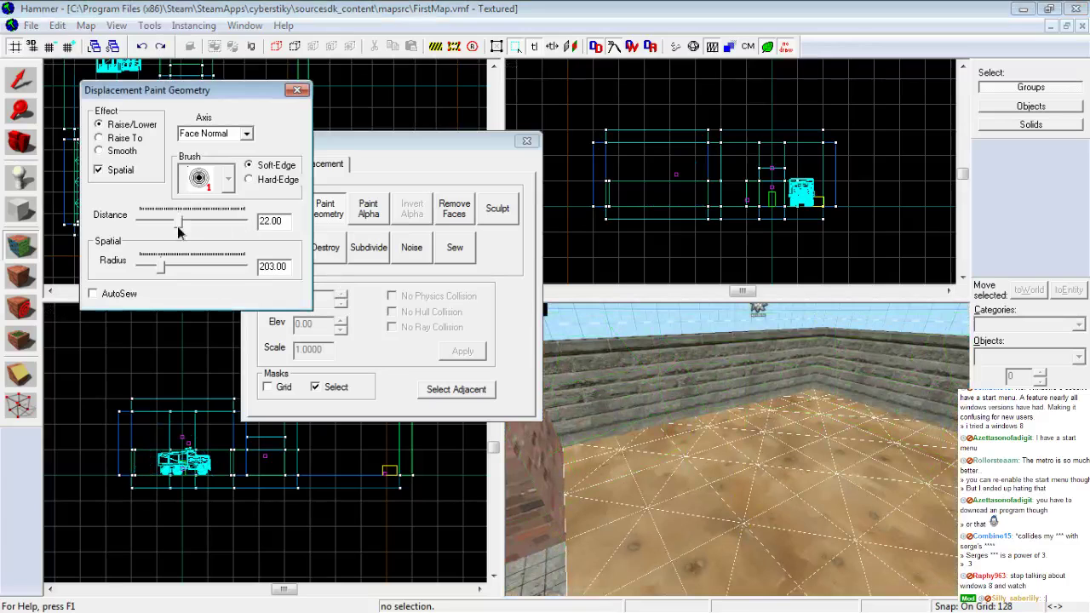
pyautogui.moveTo(776, 474)
pyautogui.mouseDown()
pyautogui.moveTo(771, 452)
pyautogui.moveTo(744, 462)
pyautogui.moveTo(818, 496)
pyautogui.moveTo(799, 441)
pyautogui.moveTo(746, 402)
pyautogui.moveTo(728, 429)
pyautogui.moveTo(817, 374)
pyautogui.moveTo(851, 400)
pyautogui.moveTo(804, 387)
pyautogui.moveTo(720, 393)
pyautogui.moveTo(687, 410)
pyautogui.mouseUp()
pyautogui.press('z')
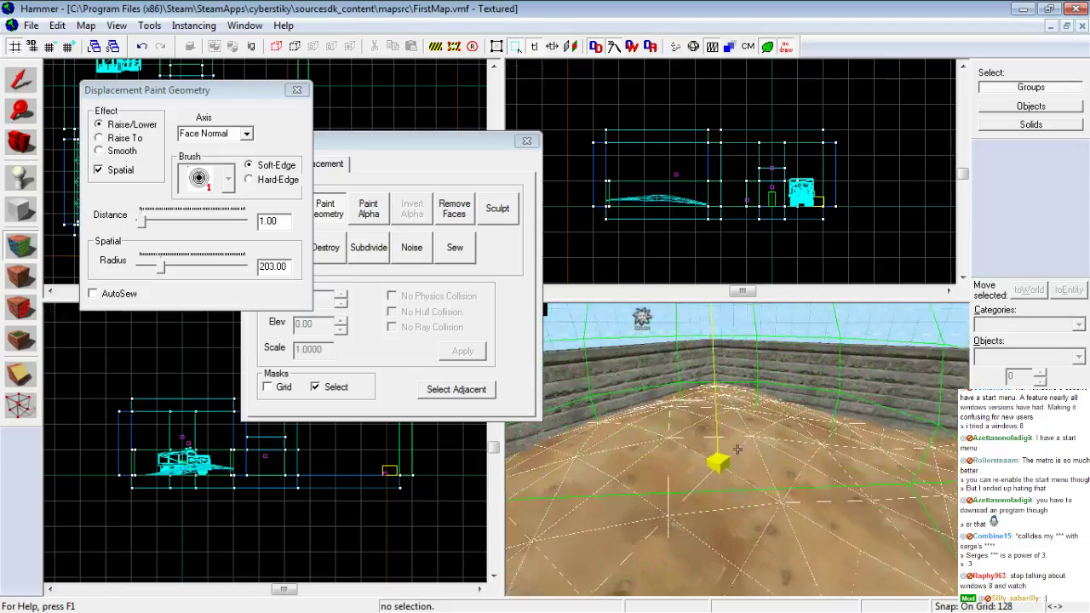
pyautogui.press('z')
pyautogui.hotkey('ctrl', 'z')
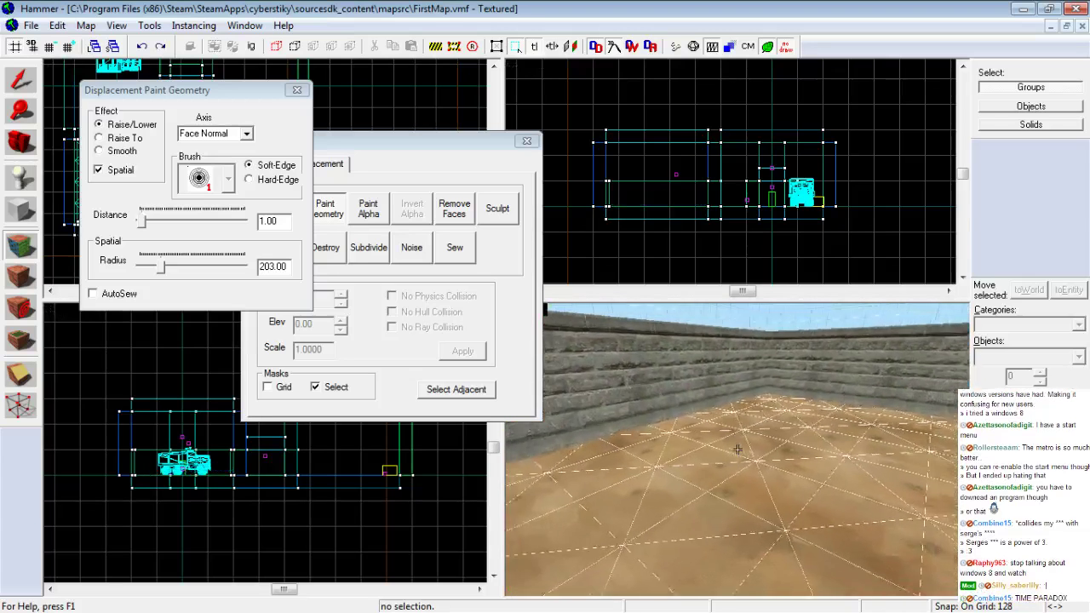
# Set the Paint Geometry distance to 12 and radius to 56 for shaping the courtyard ground
pyautogui.press('z')
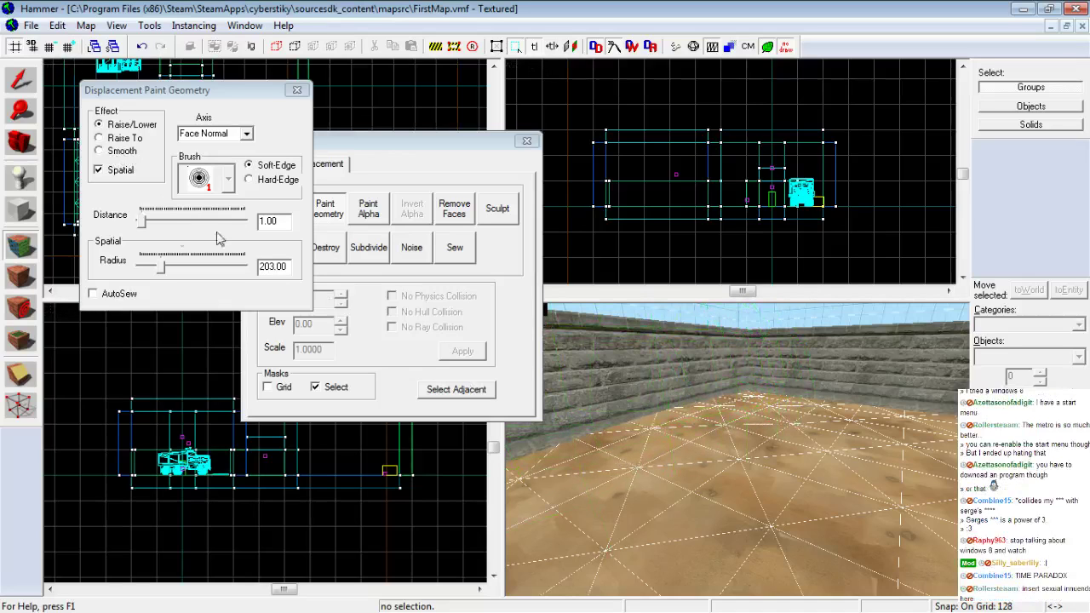
pyautogui.click(141, 229)
pyautogui.moveTo(146, 226); pyautogui.dragTo(160, 223)
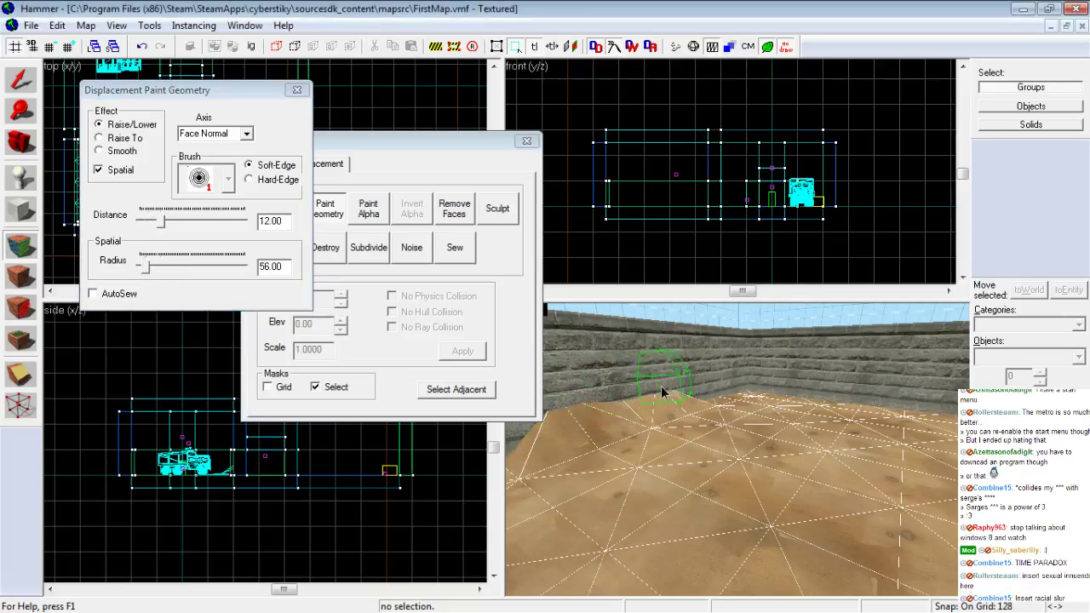
# Raise a broad, steep hill on the courtyard ground using the Raise/Lower brush at distance 12 and radius 56
pyautogui.moveTo(730, 368)
pyautogui.mouseDown()
pyautogui.moveTo(684, 390)
pyautogui.moveTo(682, 403)
pyautogui.moveTo(650, 409)
pyautogui.moveTo(749, 386)
pyautogui.moveTo(775, 419)
pyautogui.moveTo(758, 396)
pyautogui.moveTo(854, 454)
pyautogui.mouseUp()
pyautogui.press('z')
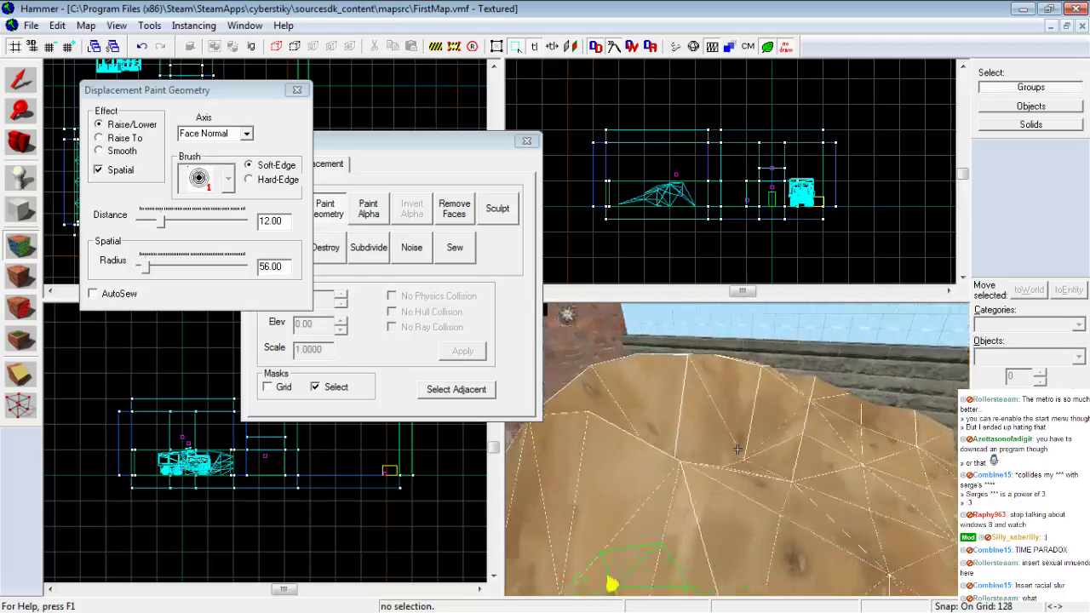
pyautogui.press('a')
pyautogui.press('z')
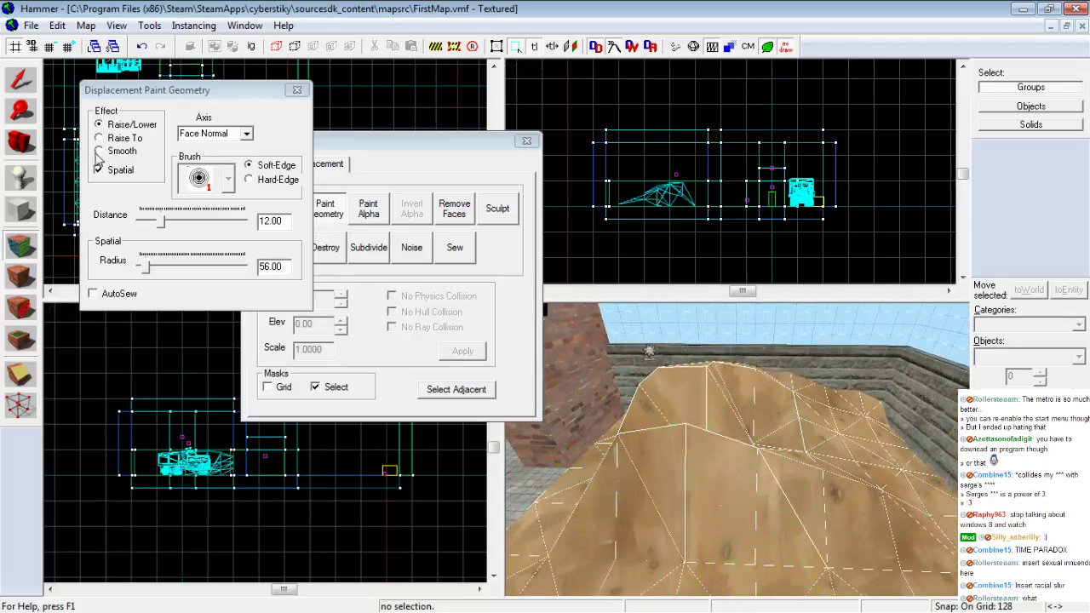
# Switch the paint effect to Smooth with radius 274, try smoothing the hill at distance 12, and undo the stroke
pyautogui.click(99, 153)
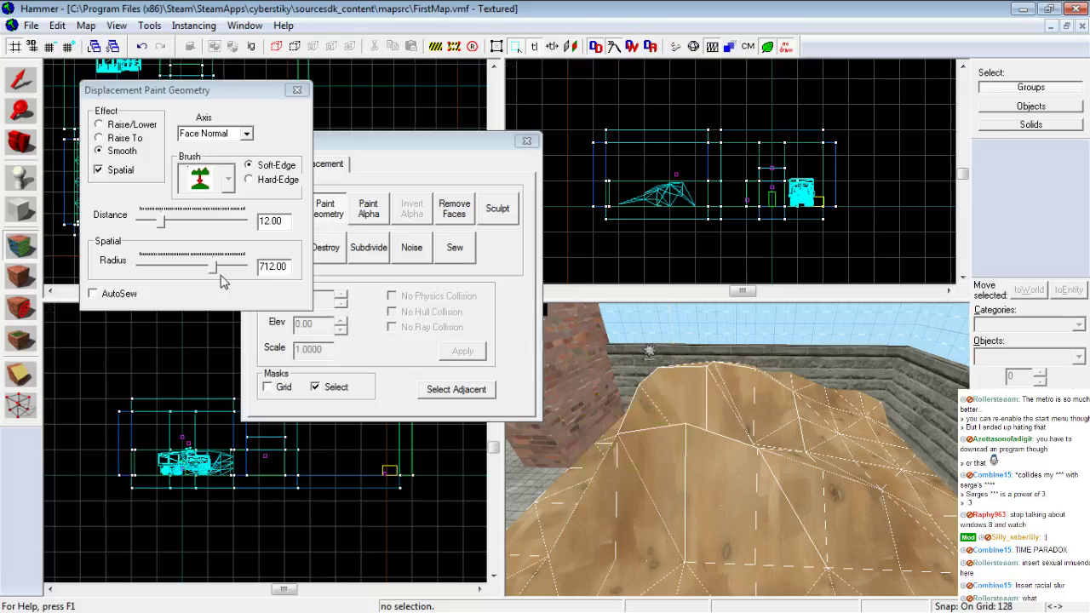
pyautogui.moveTo(214, 267); pyautogui.dragTo(202, 272)
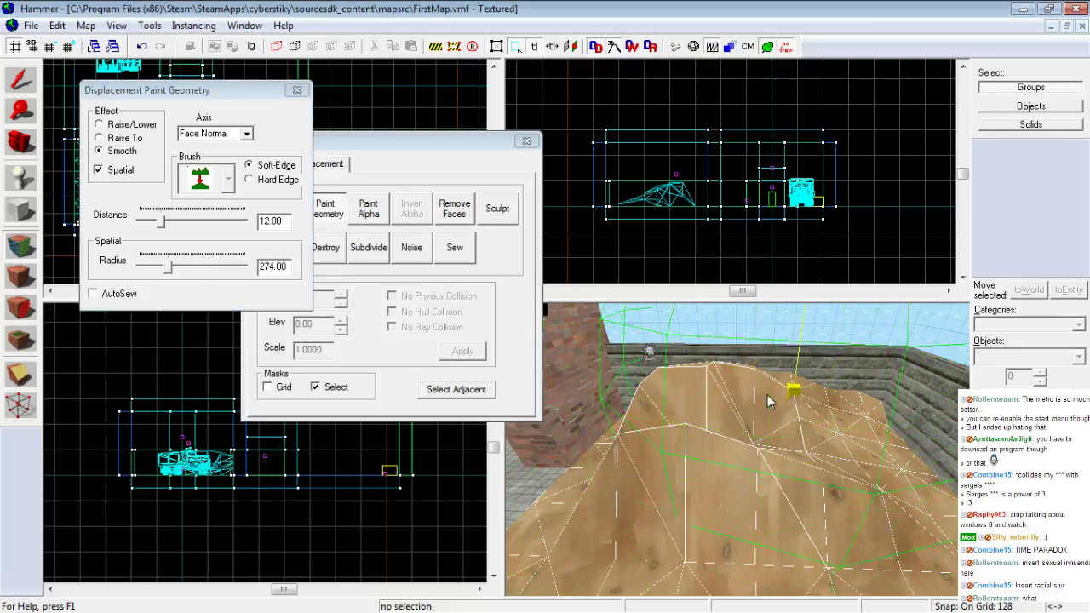
pyautogui.press('z')
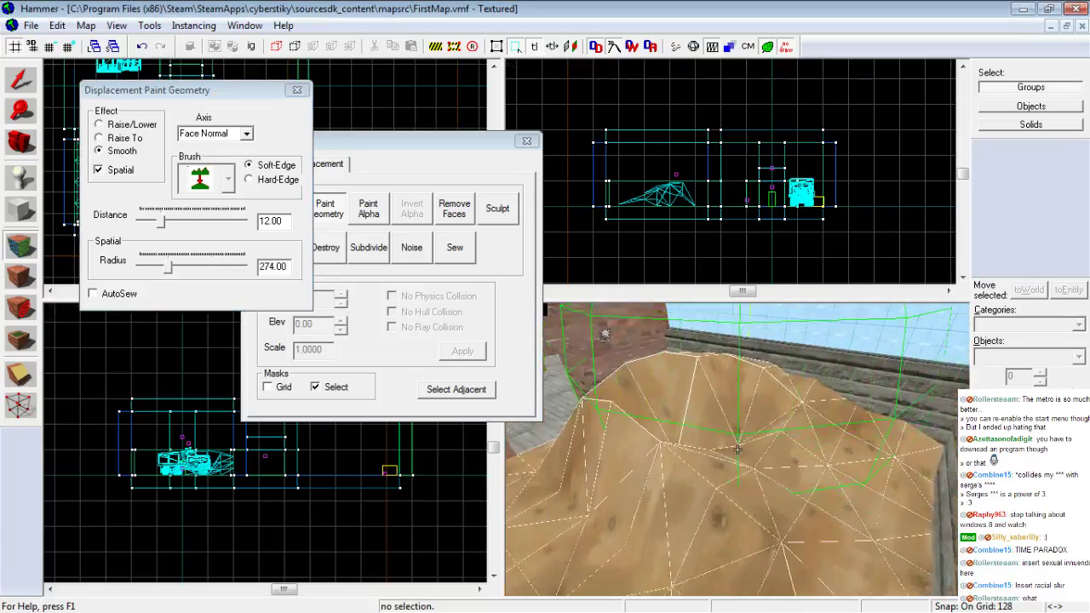
pyautogui.press('z')
pyautogui.press('z')
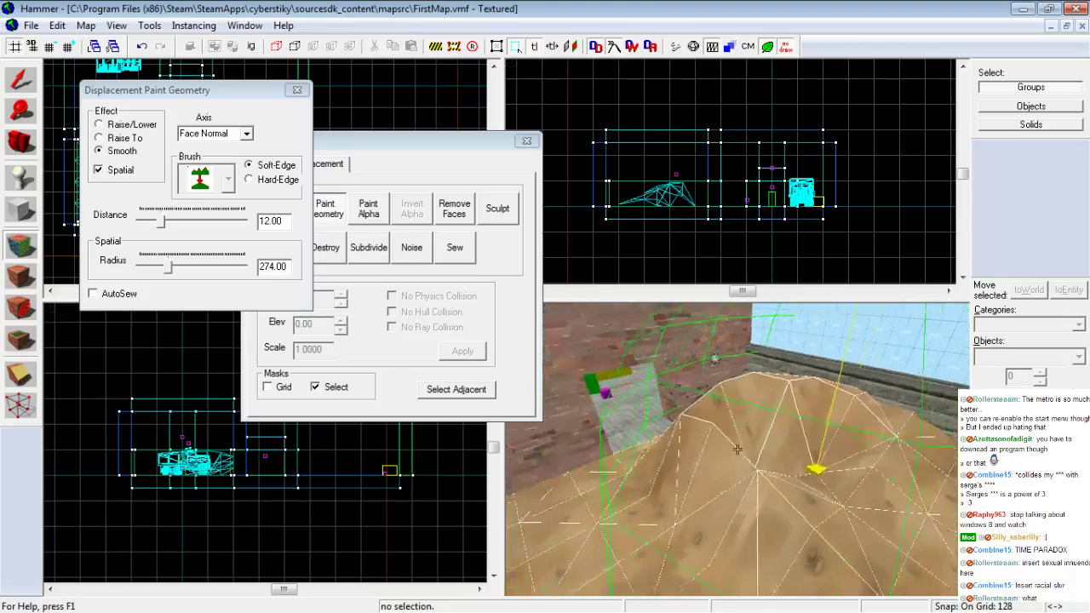
pyautogui.press('z')
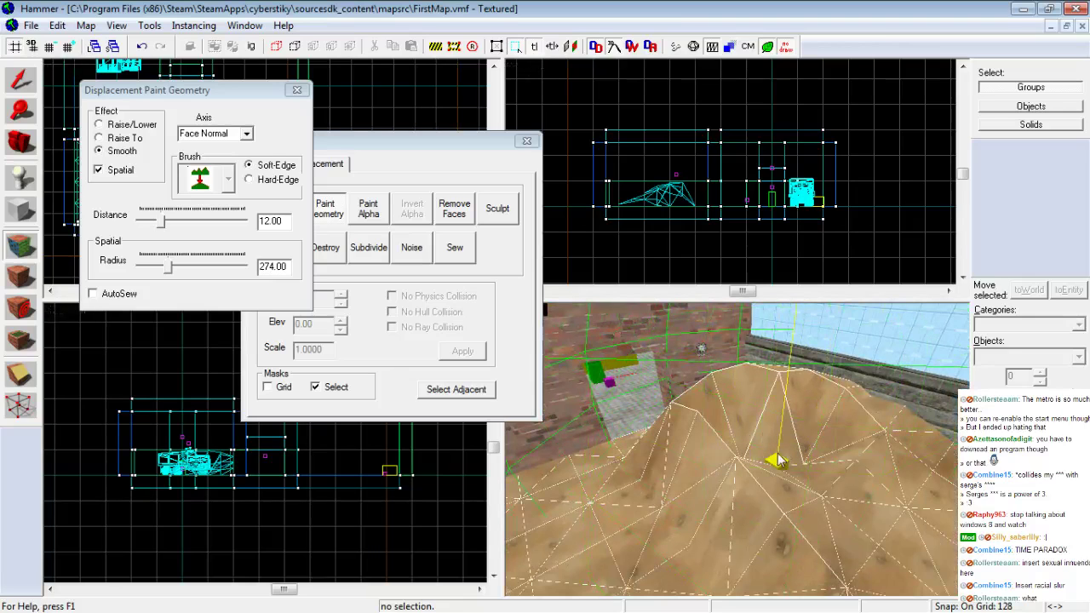
pyautogui.moveTo(777, 460); pyautogui.dragTo(779, 459)
pyautogui.hotkey('ctrl', 'z')
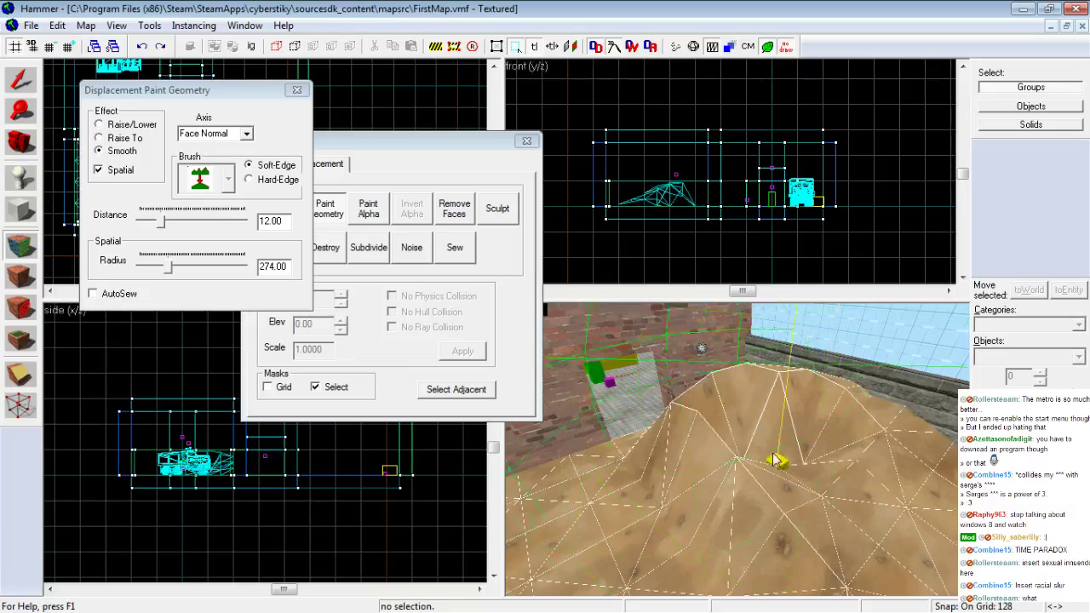
# Lower the smoothing distance to 3, try smoothing the hill, and undo the strokes
pyautogui.moveTo(162, 223); pyautogui.dragTo(147, 223)
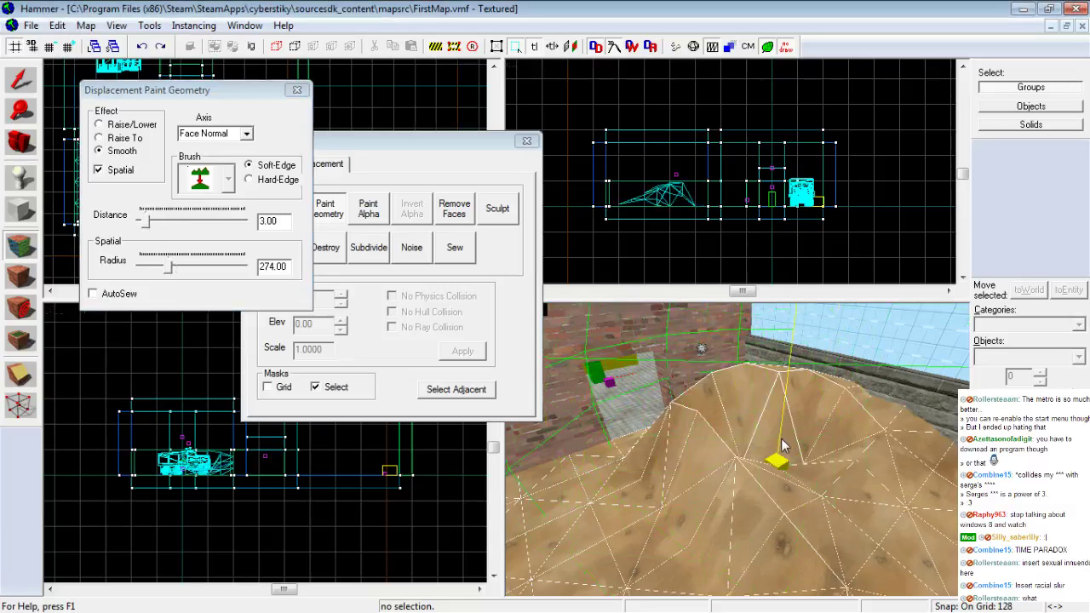
pyautogui.click(781, 438)
pyautogui.hotkey('ctrl', 'z')
pyautogui.moveTo(784, 460); pyautogui.dragTo(775, 464)
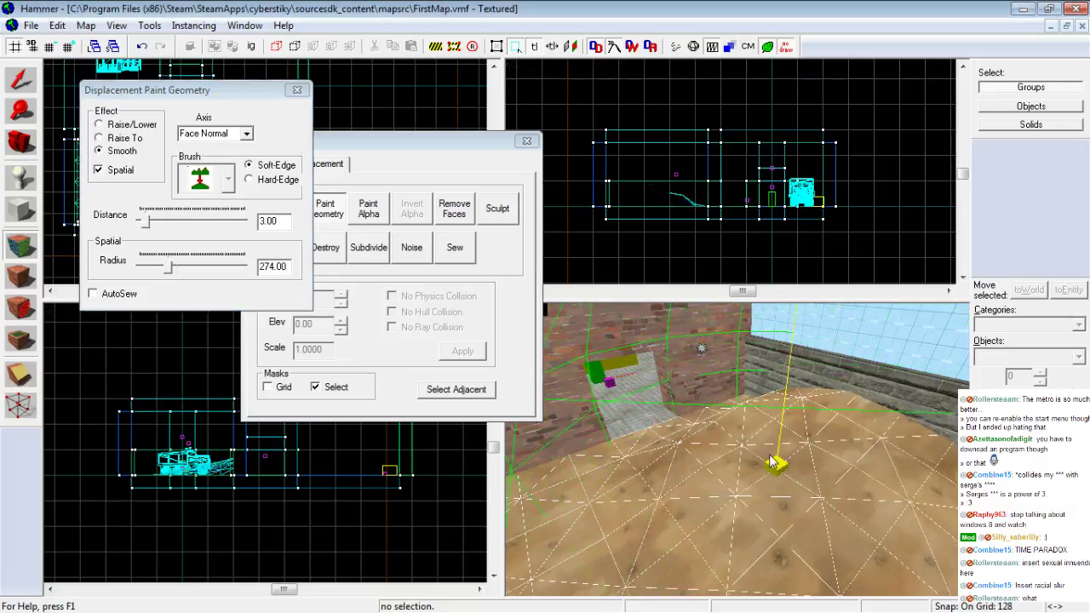
pyautogui.hotkey('ctrl', 'z')
# Set the smoothing distance to 0, try it on the hill, and undo the stroke
pyautogui.click(145, 226)
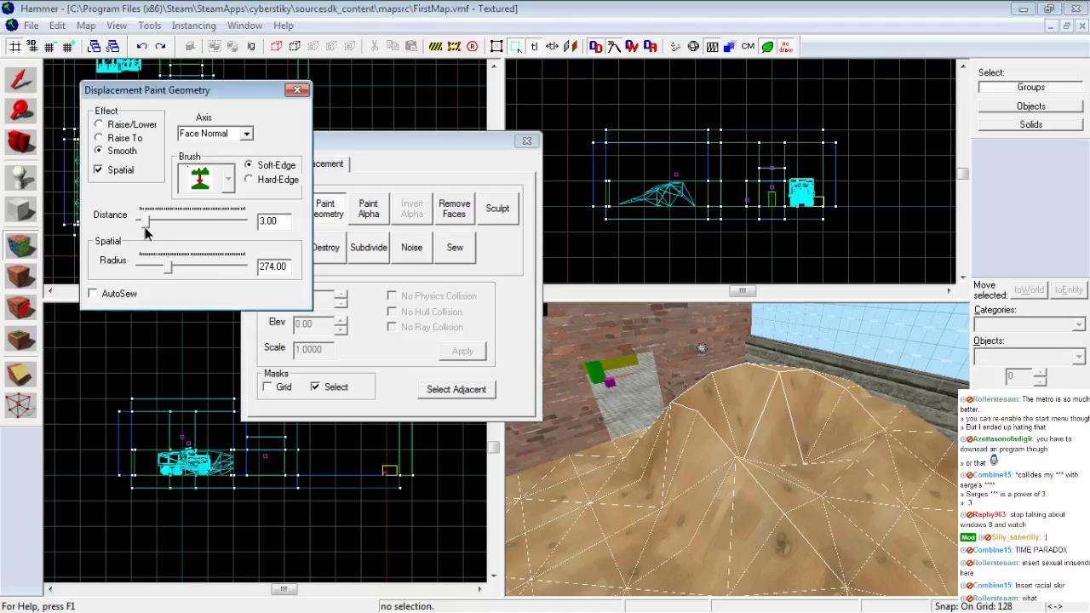
pyautogui.click(790, 474)
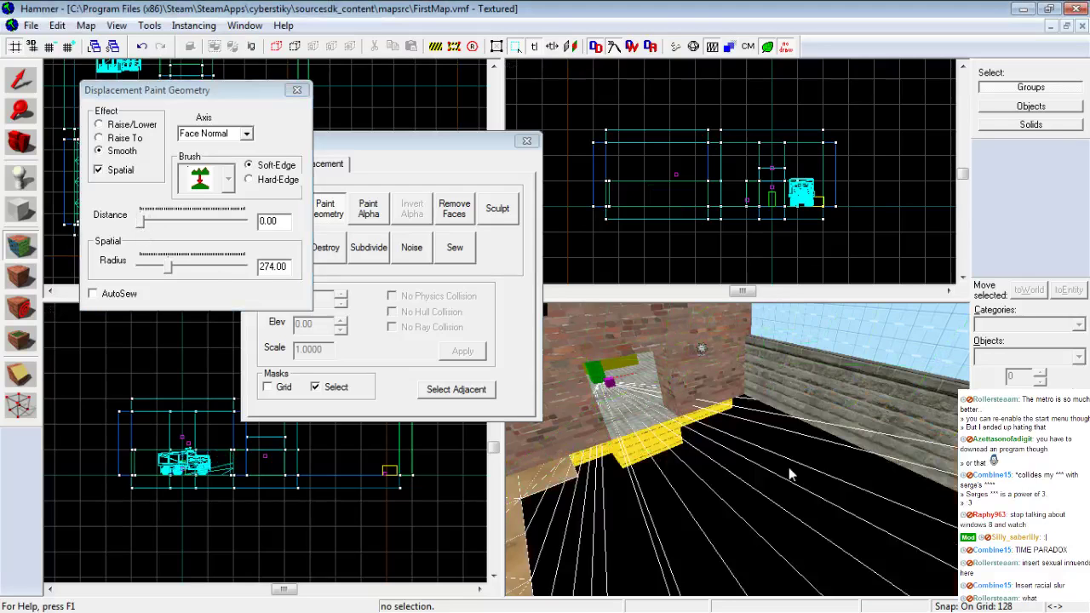
pyautogui.hotkey('ctrl', 'z')
pyautogui.hotkey('ctrl', 'y')
pyautogui.hotkey('ctrl', 'z')
# Set the smoothing distance to 1 and flatten the hill back into the courtyard ground
pyautogui.click(141, 225)
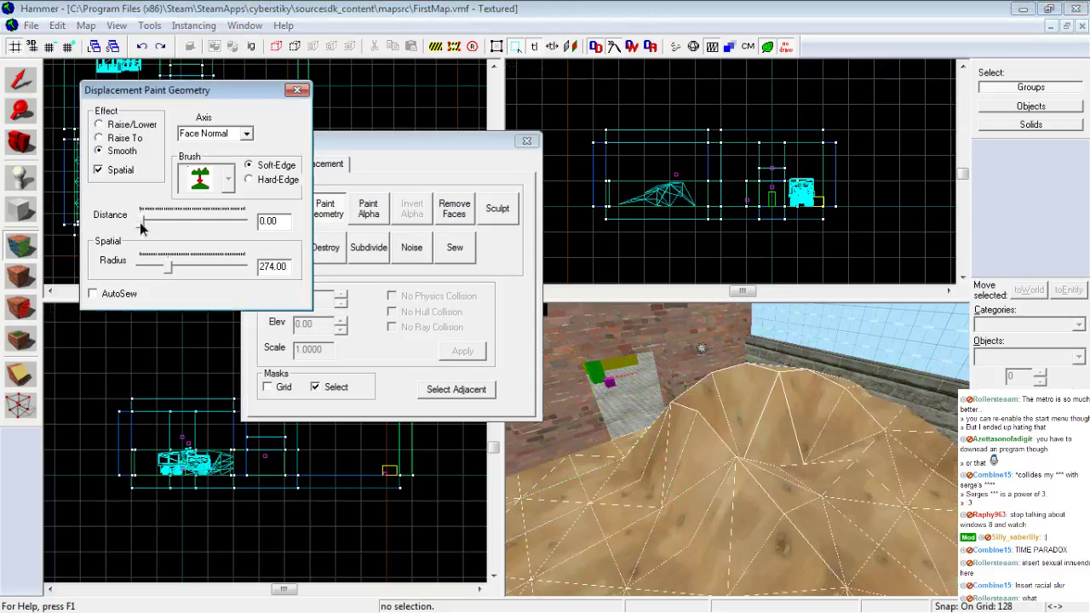
pyautogui.click(771, 455)
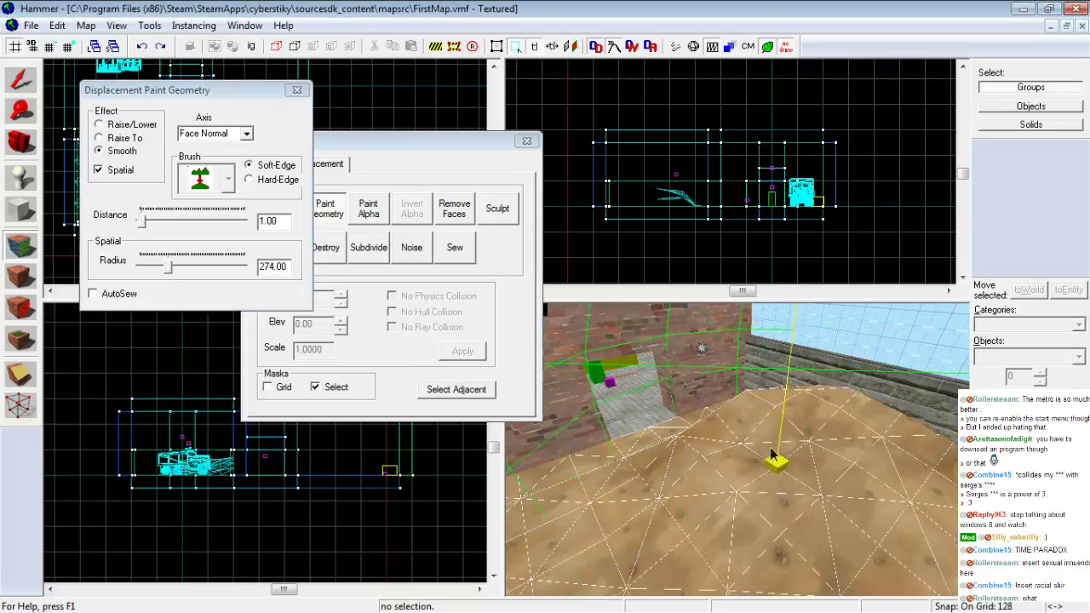
pyautogui.press('z')
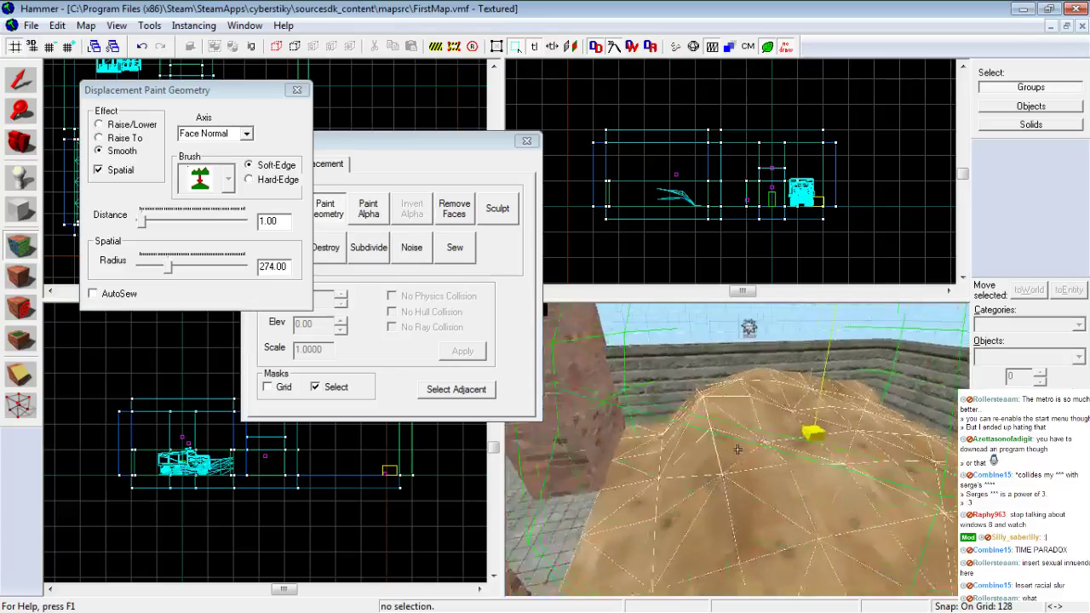
pyautogui.press('w')
pyautogui.press('z')
pyautogui.moveTo(753, 441)
pyautogui.mouseDown()
pyautogui.moveTo(707, 445)
pyautogui.moveTo(815, 438)
pyautogui.moveTo(712, 504)
pyautogui.moveTo(872, 446)
pyautogui.moveTo(776, 430)
pyautogui.moveTo(831, 432)
pyautogui.mouseUp()
pyautogui.click(822, 436)
pyautogui.press('z')
pyautogui.press('w')
pyautogui.press('z')
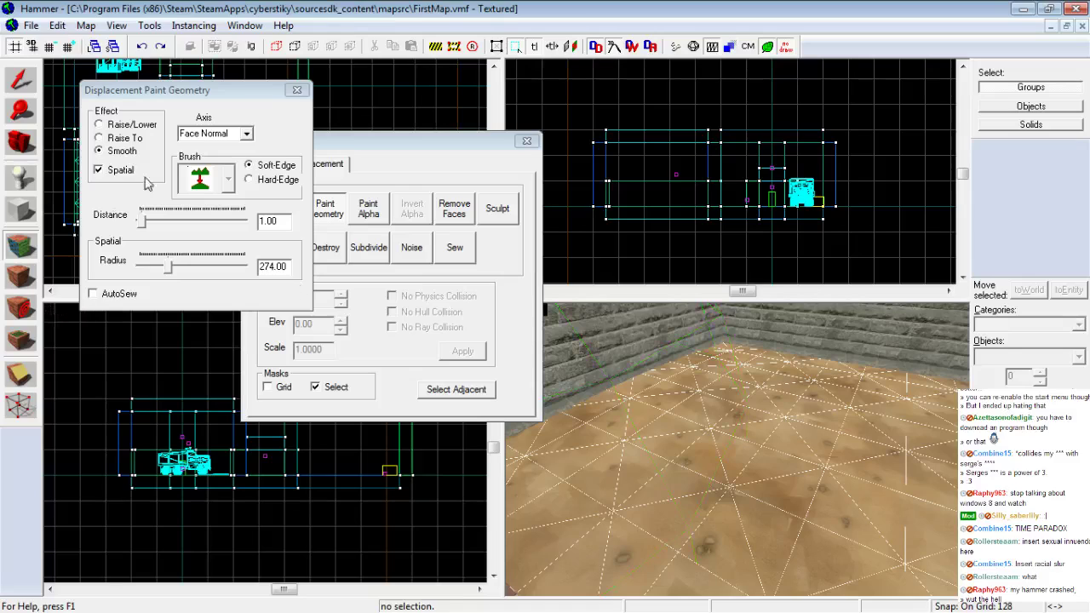
# Set the paint effect back to Raise/Lower with radius 32 and distance 13
pyautogui.click(133, 140)
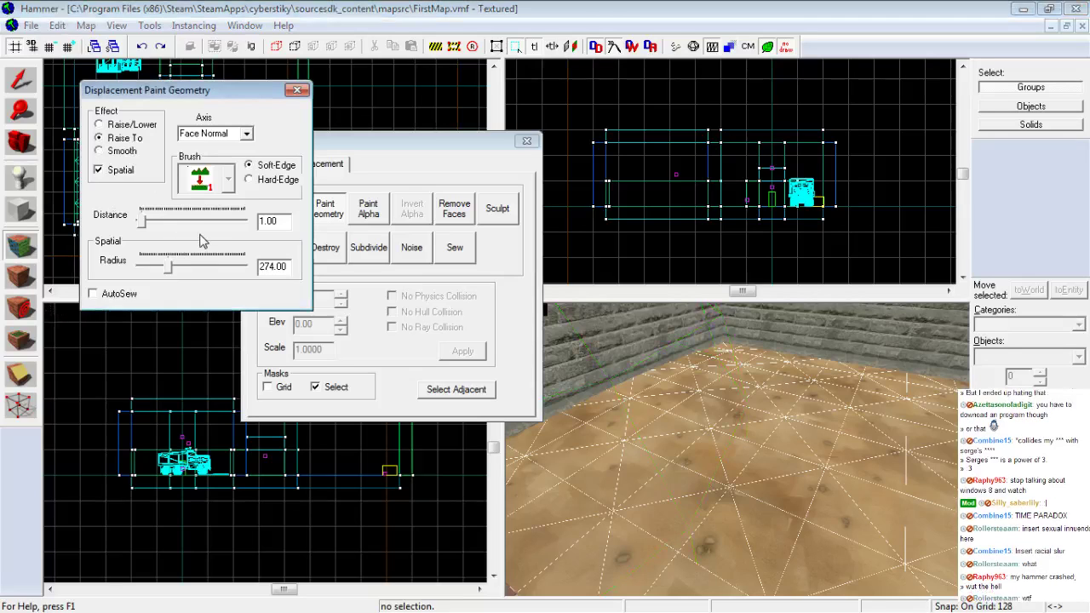
pyautogui.click(132, 125)
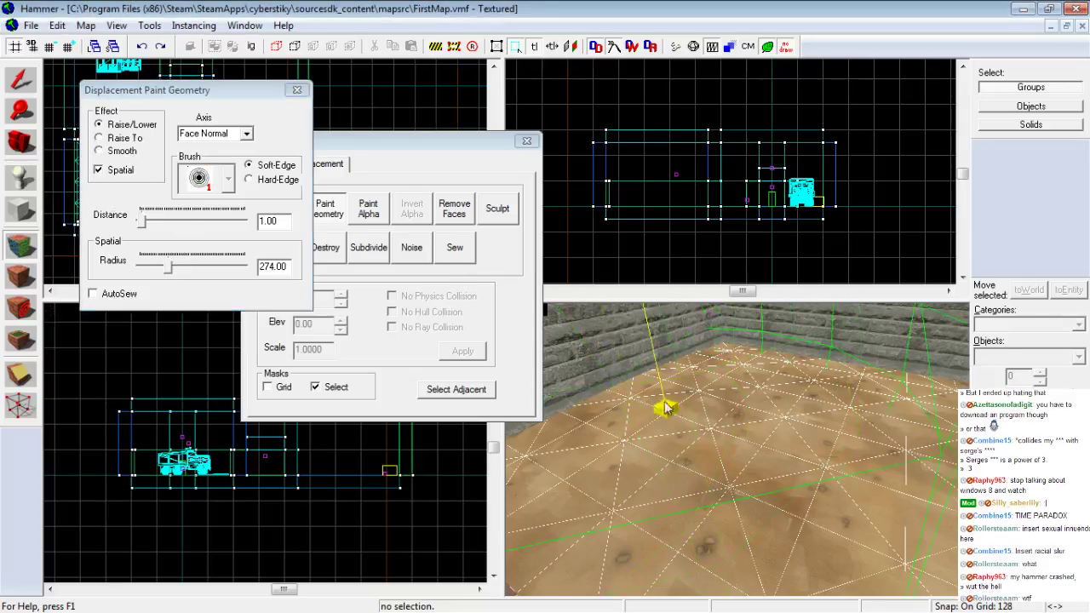
pyautogui.moveTo(170, 267); pyautogui.dragTo(143, 268)
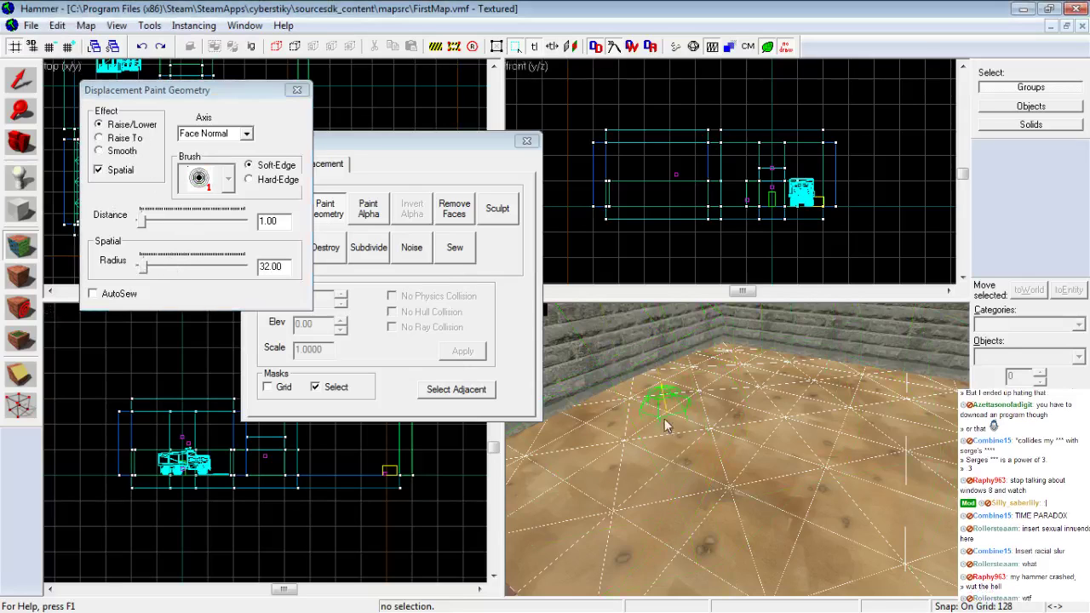
pyautogui.moveTo(142, 220); pyautogui.dragTo(162, 221)
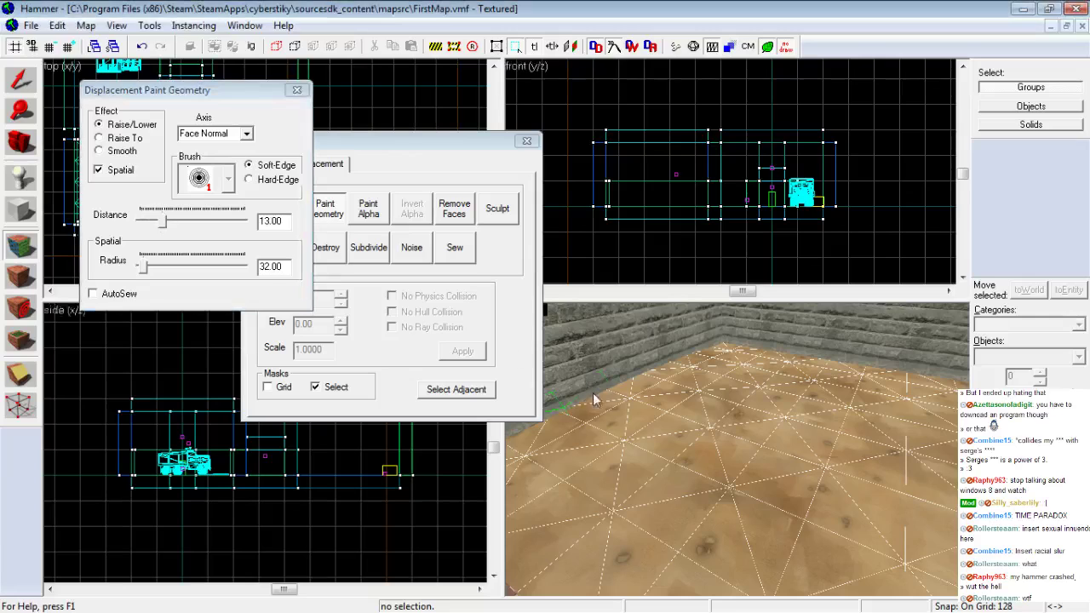
# Raise narrow neighbouring peaks on the courtyard ground near the stone wall
pyautogui.click(728, 432)
pyautogui.click(718, 415)
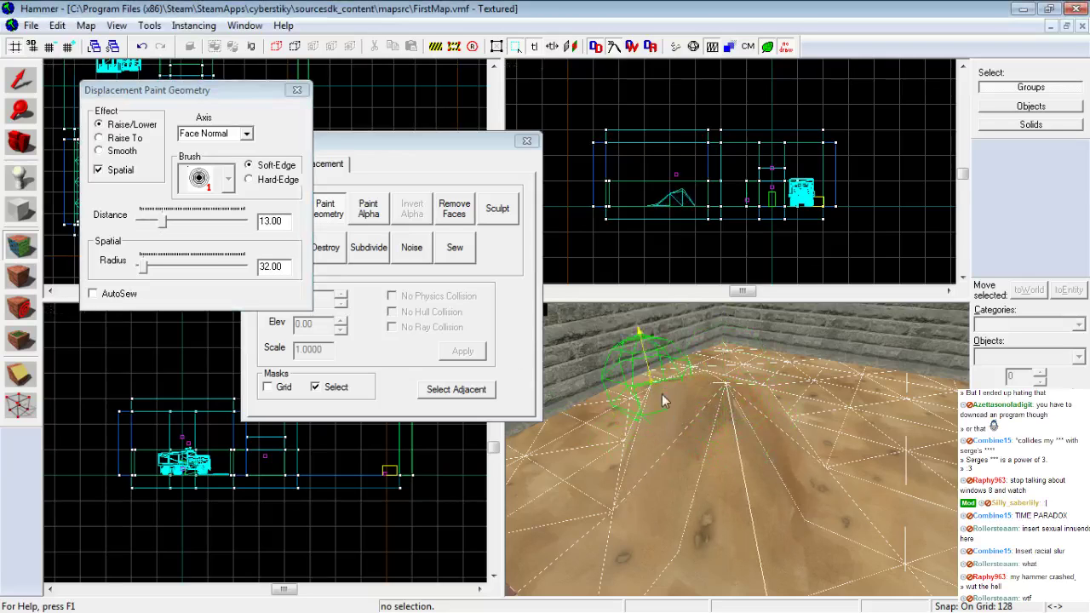
pyautogui.press('z')
pyautogui.press('d')
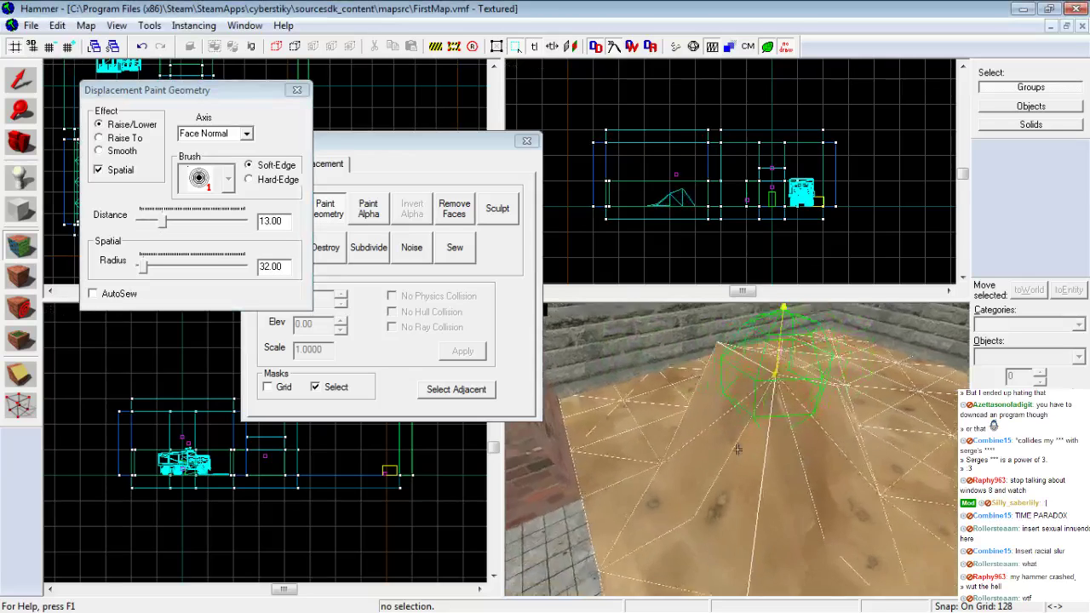
pyautogui.press('z')
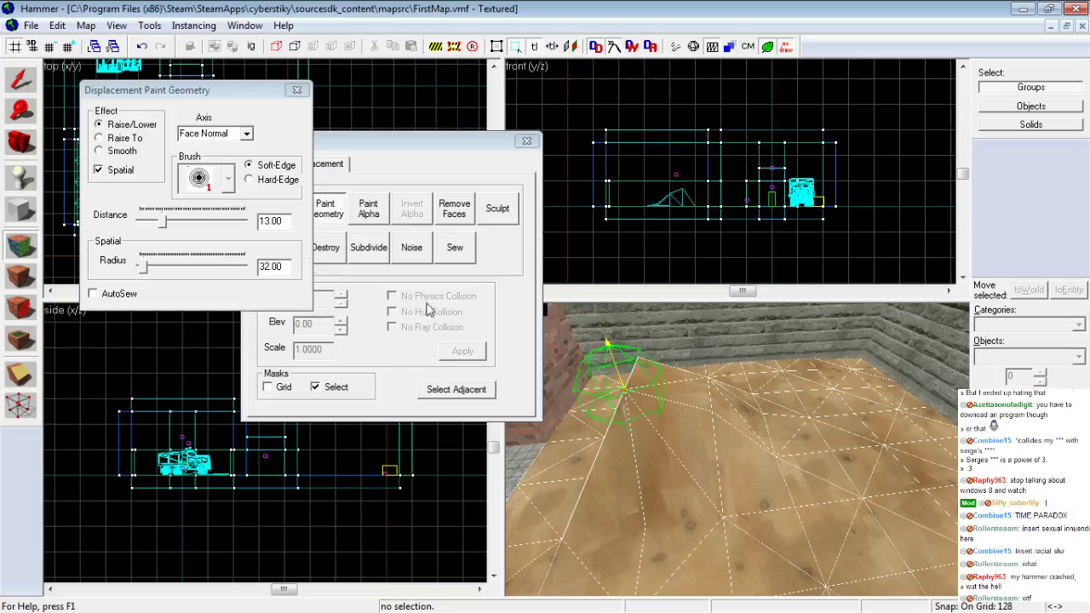
# Switch the paint effect to Raise To, try it at distance 13 on the peaks, and undo the last stroke
pyautogui.click(124, 137)
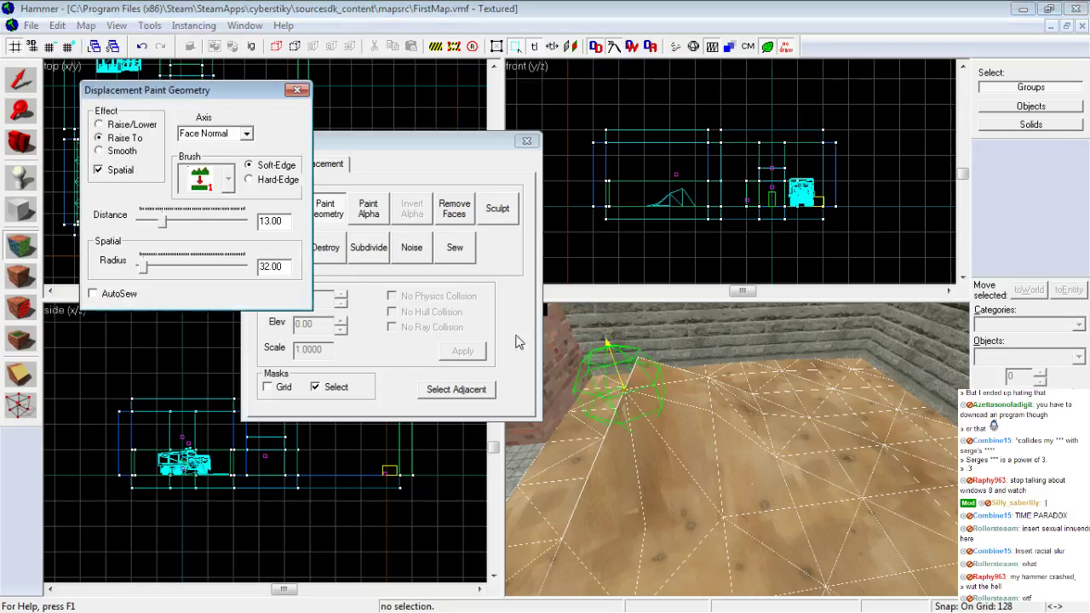
pyautogui.click(613, 366)
pyautogui.press('z')
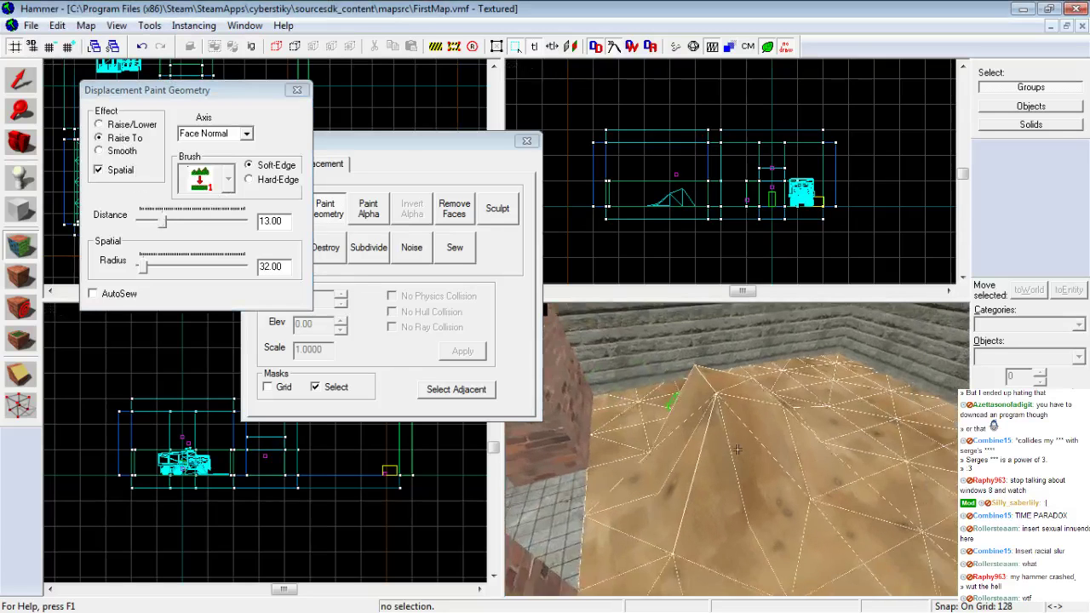
pyautogui.press('z')
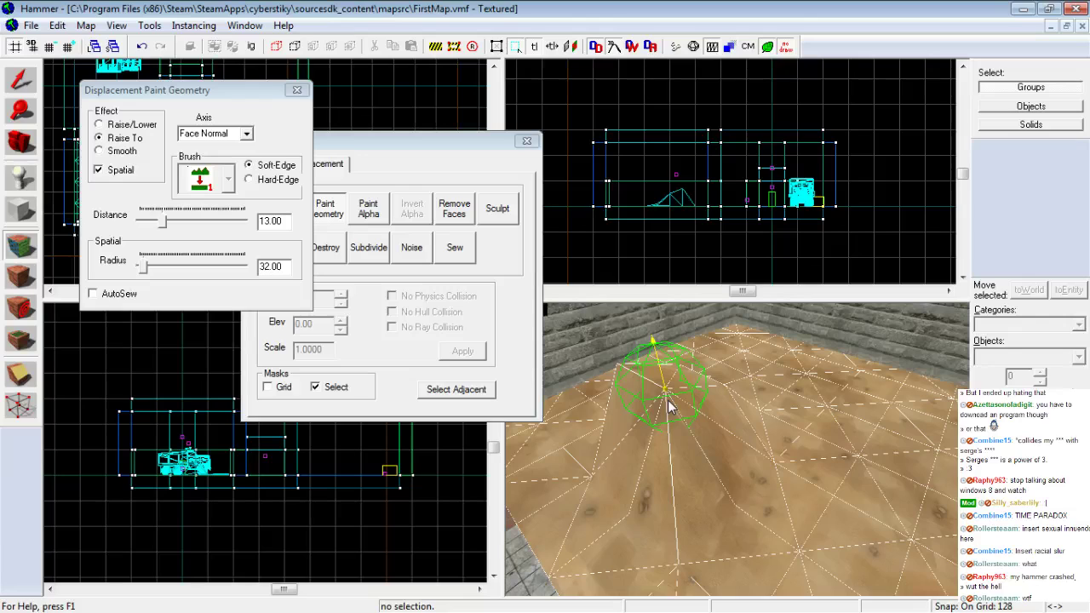
pyautogui.click(667, 399)
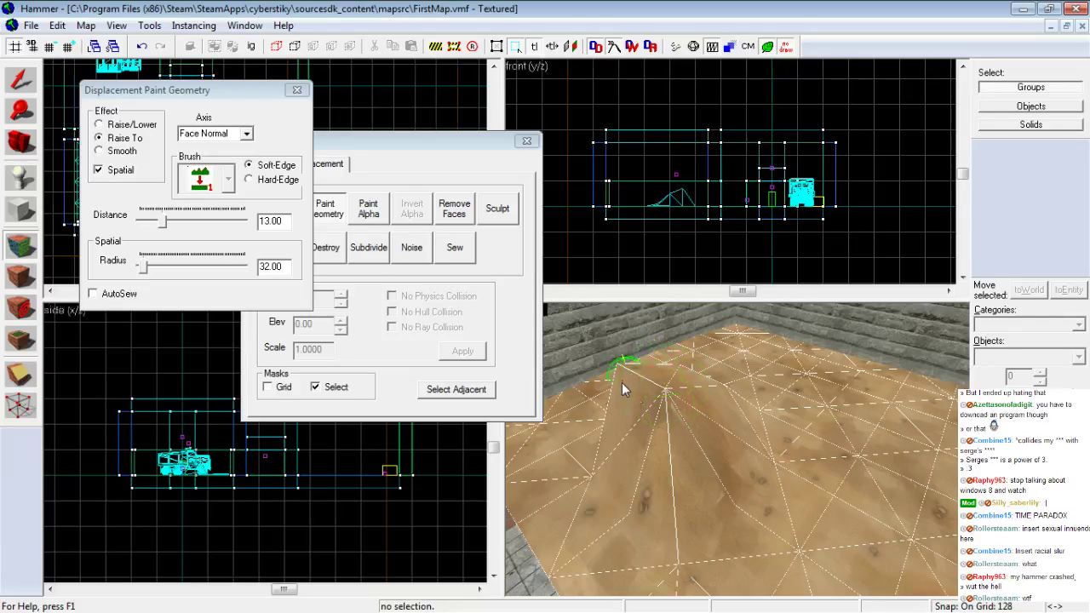
pyautogui.click(667, 410)
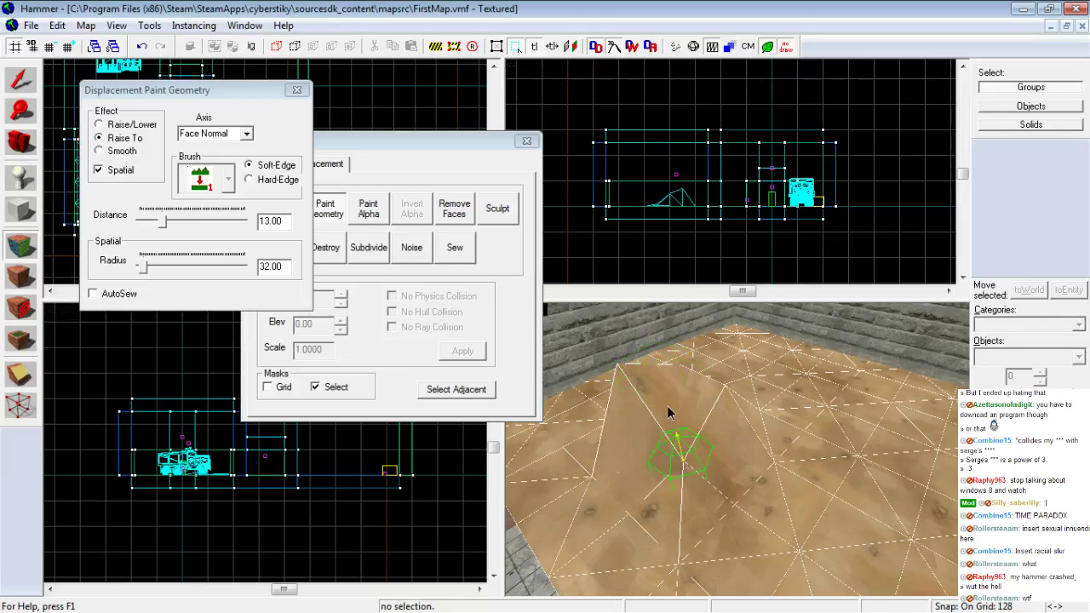
pyautogui.hotkey('ctrl', 'z')
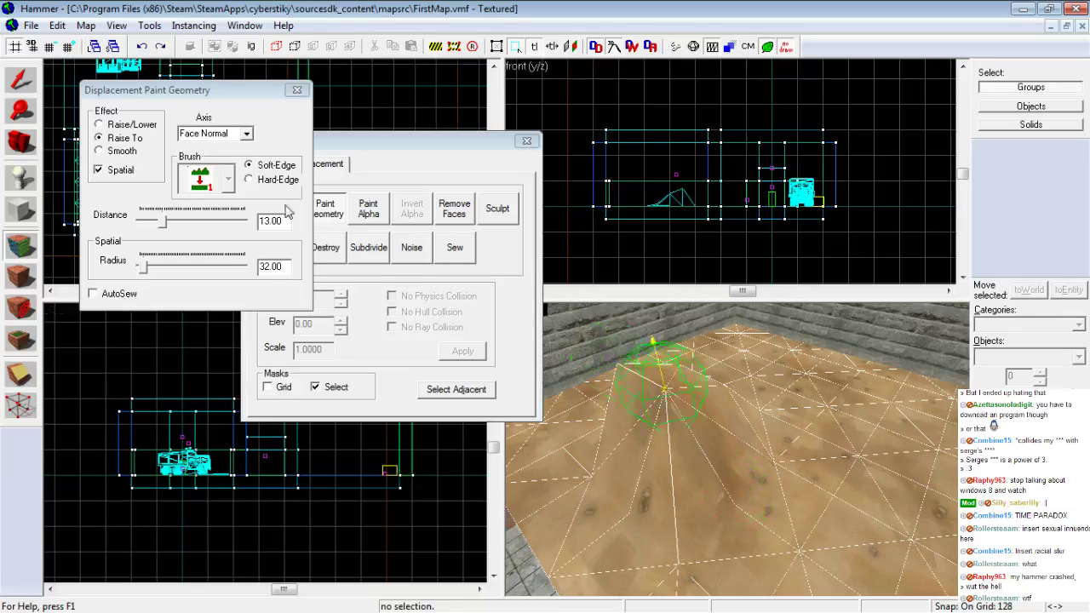
# Paint across the peaks and surrounding ground with Raise To at distance 13 to level them to one height
pyautogui.click(228, 185)
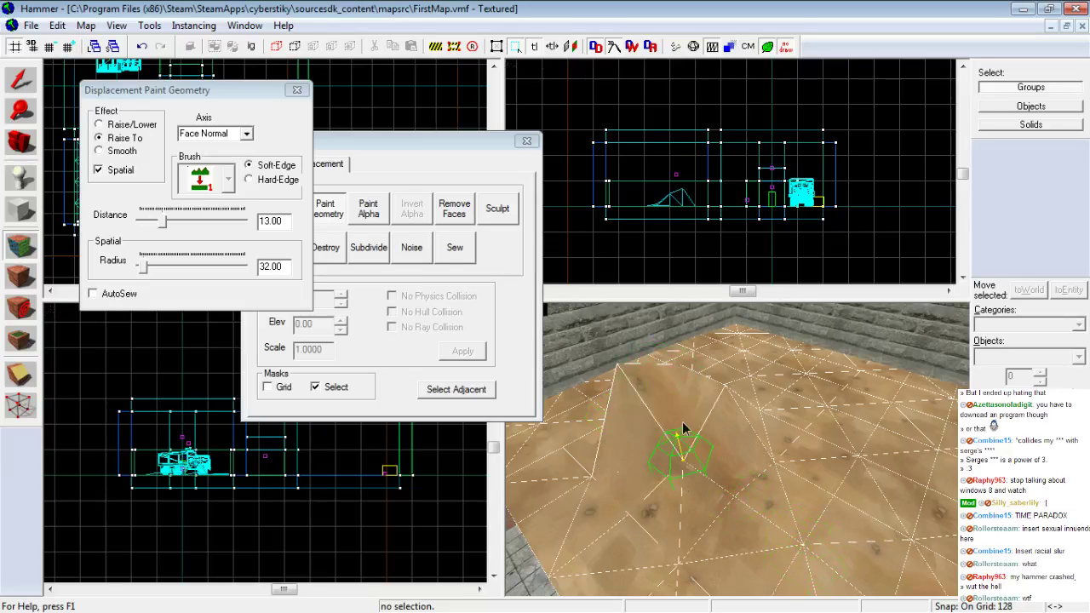
pyautogui.moveTo(769, 403)
pyautogui.mouseDown()
pyautogui.moveTo(742, 453)
pyautogui.moveTo(722, 396)
pyautogui.moveTo(673, 433)
pyautogui.moveTo(677, 419)
pyautogui.moveTo(652, 453)
pyautogui.moveTo(627, 395)
pyautogui.moveTo(697, 460)
pyautogui.mouseUp()
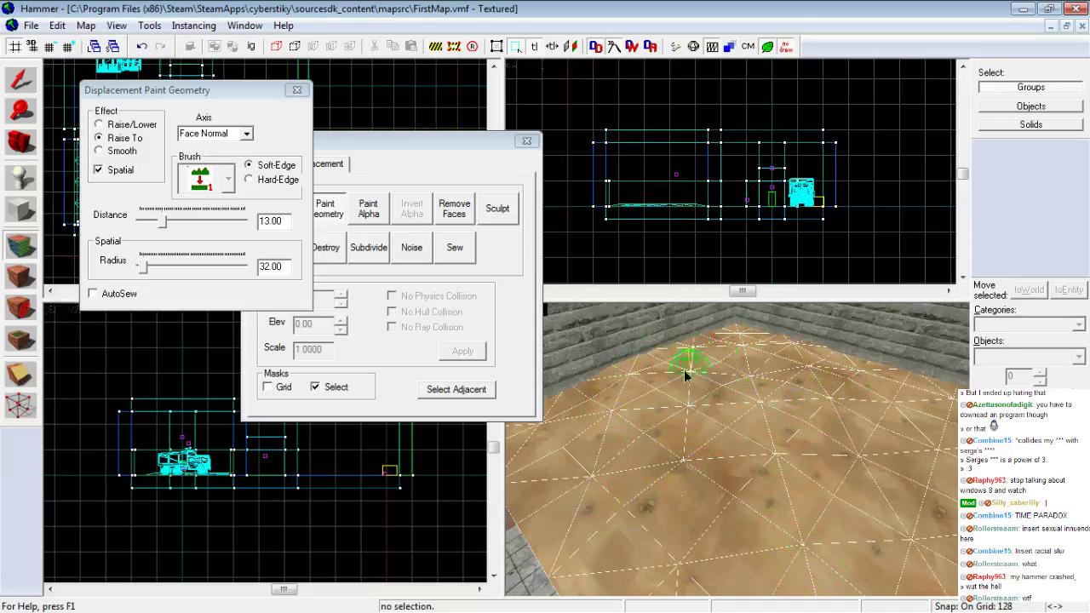
pyautogui.moveTo(751, 379); pyautogui.dragTo(749, 395)
# Undo all the Raise To and peak-raising strokes on the courtyard ground
pyautogui.hotkey('ctrl', 'z')
pyautogui.hotkey('ctrl', 'z')
pyautogui.hotkey('ctrl', 'z')
pyautogui.hotkey('ctrl', 'z')
pyautogui.hotkey('ctrl', 'z')
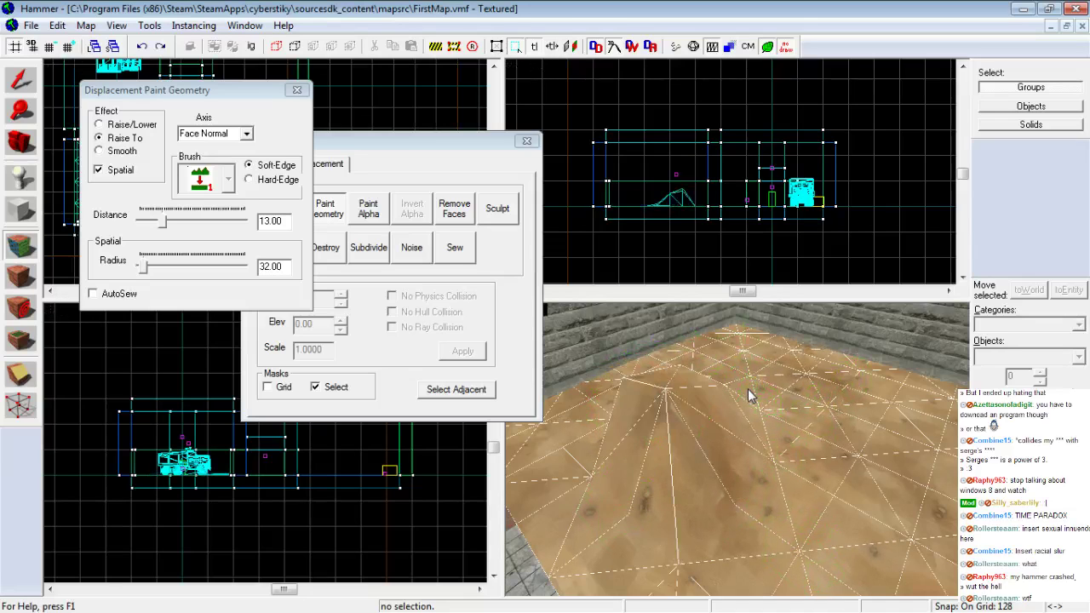
pyautogui.hotkey('ctrl', 'z')
pyautogui.hotkey('ctrl', 'z')
pyautogui.hotkey('ctrl', 'z')
pyautogui.hotkey('ctrl', 'z')
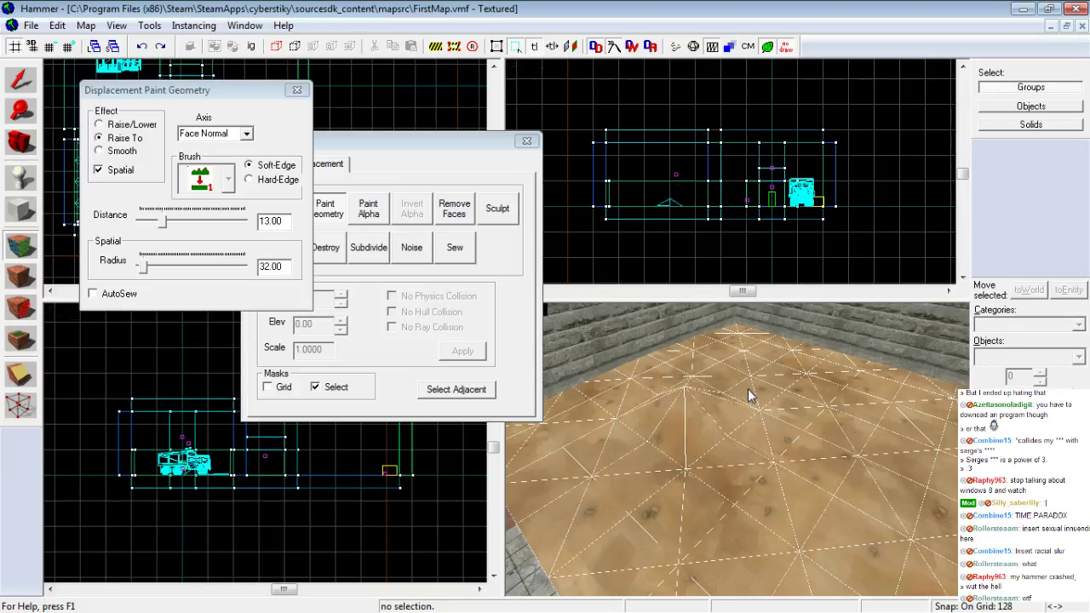
pyautogui.press('z')
pyautogui.press('w')
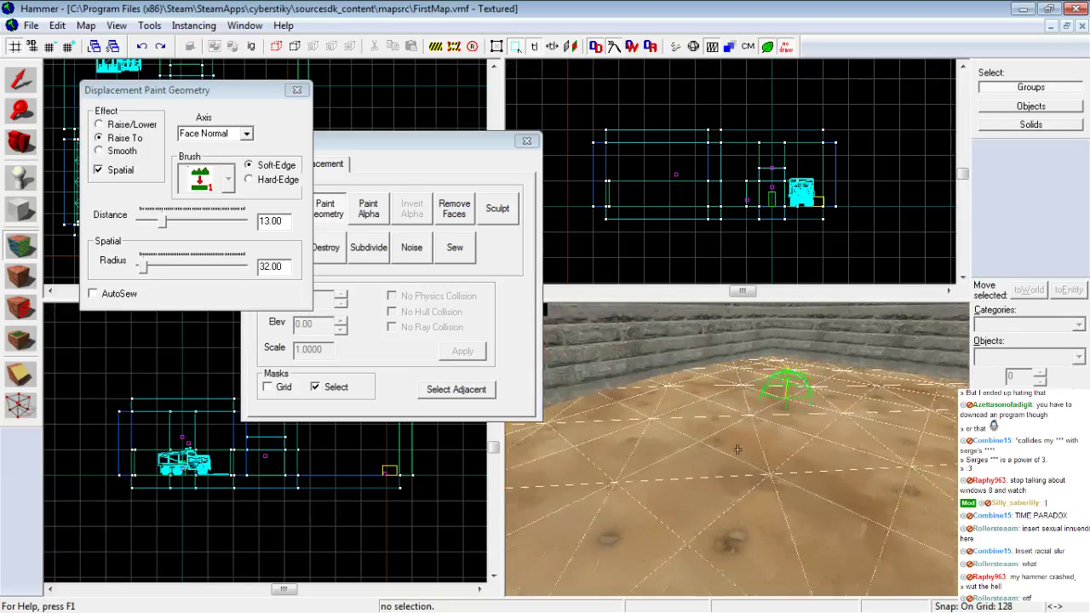
pyautogui.press('z')
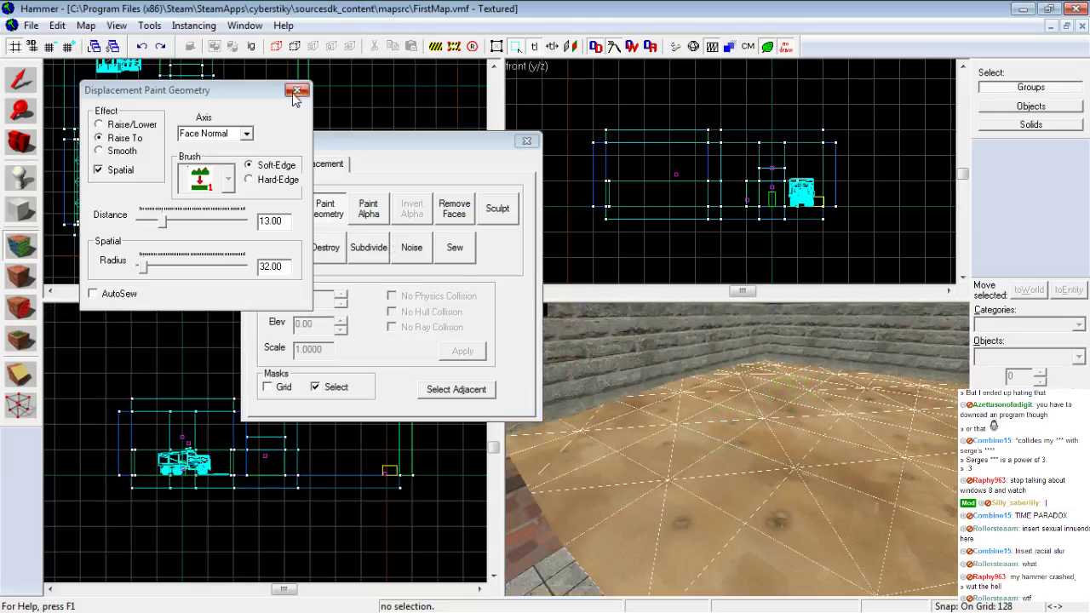
# Close the Paint Geometry settings and look over the flattened courtyard ground and surrounding walls
pyautogui.click(296, 90)
pyautogui.press('z')
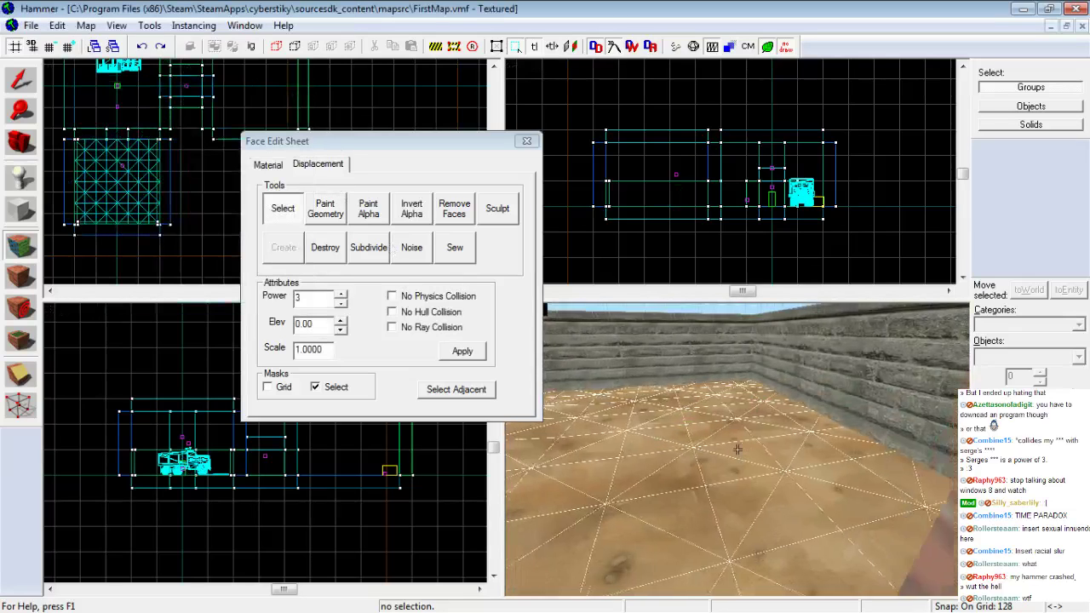
pyautogui.press('w')
pyautogui.press('w')
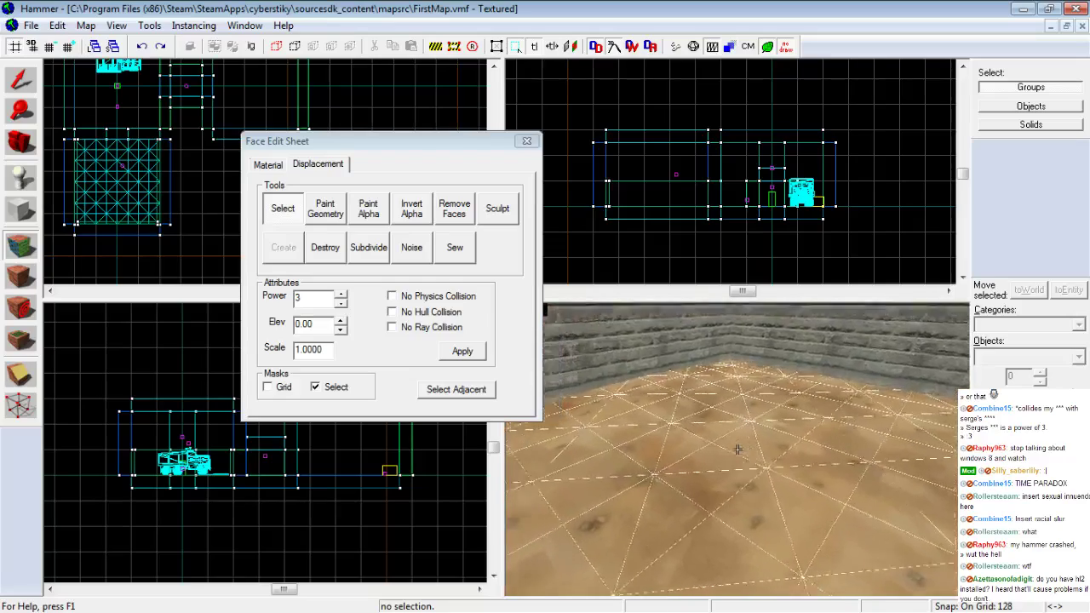
pyautogui.press('w')
pyautogui.press('s')
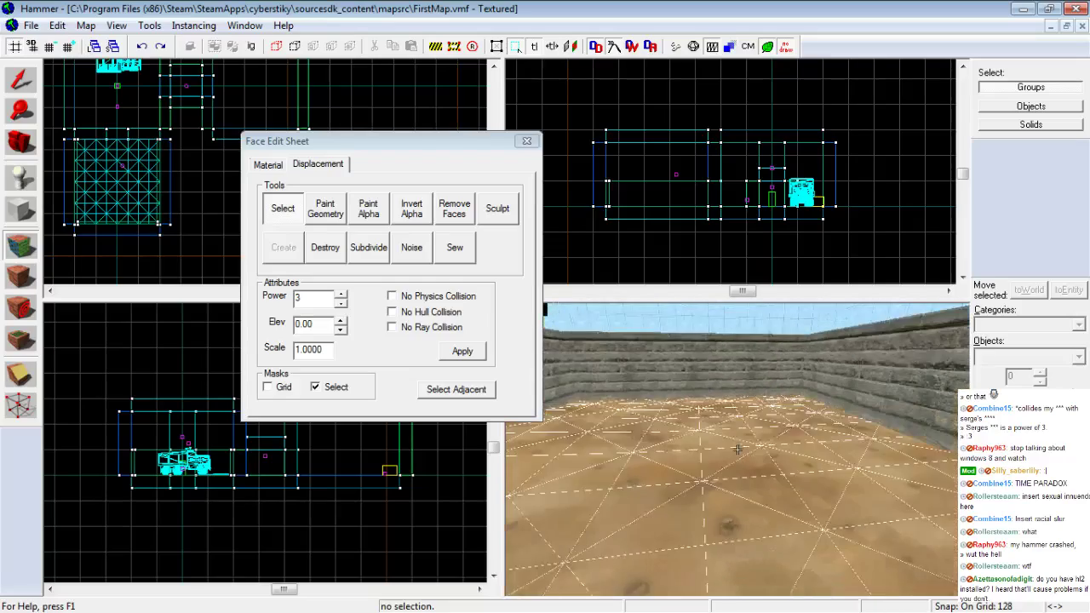
pyautogui.press('w')
pyautogui.press('z')
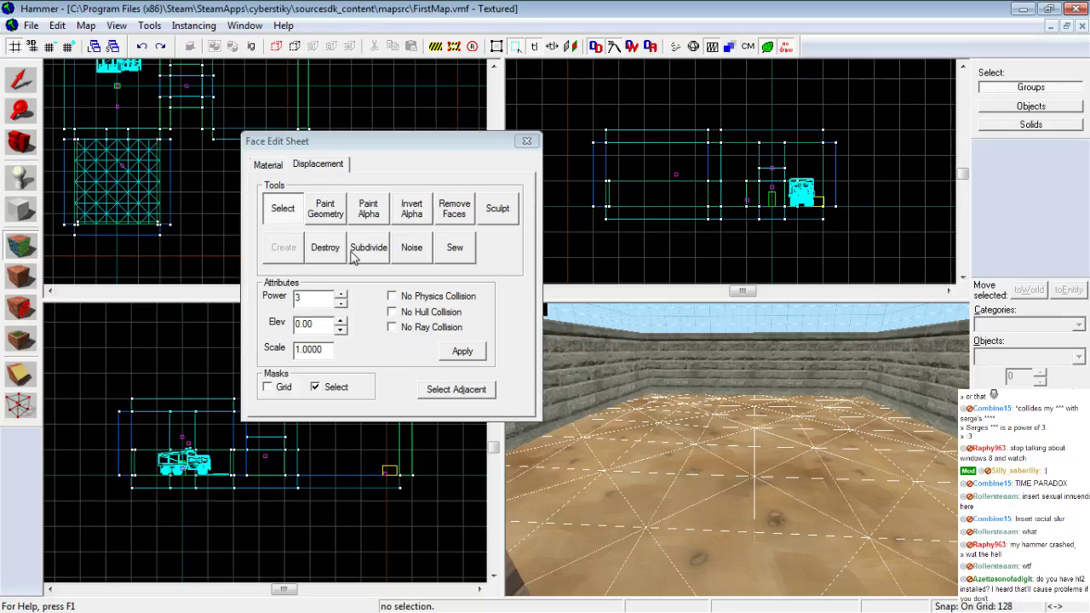
# Try displacement Noise with minimum 0.0 and maximum 50 on the courtyard ground, inspect the terrain, and undo it
pyautogui.click(409, 249)
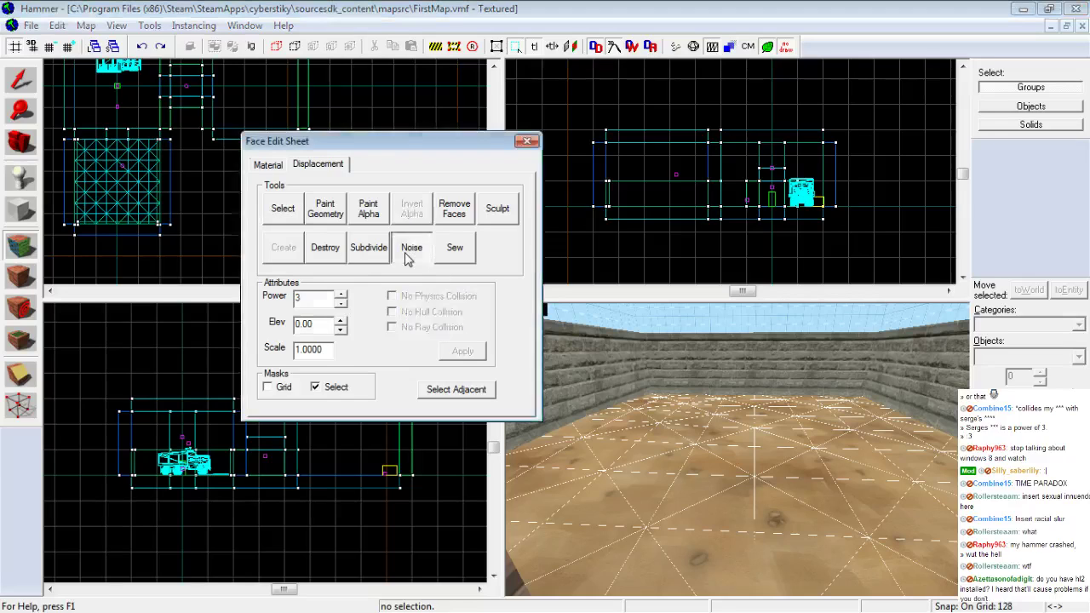
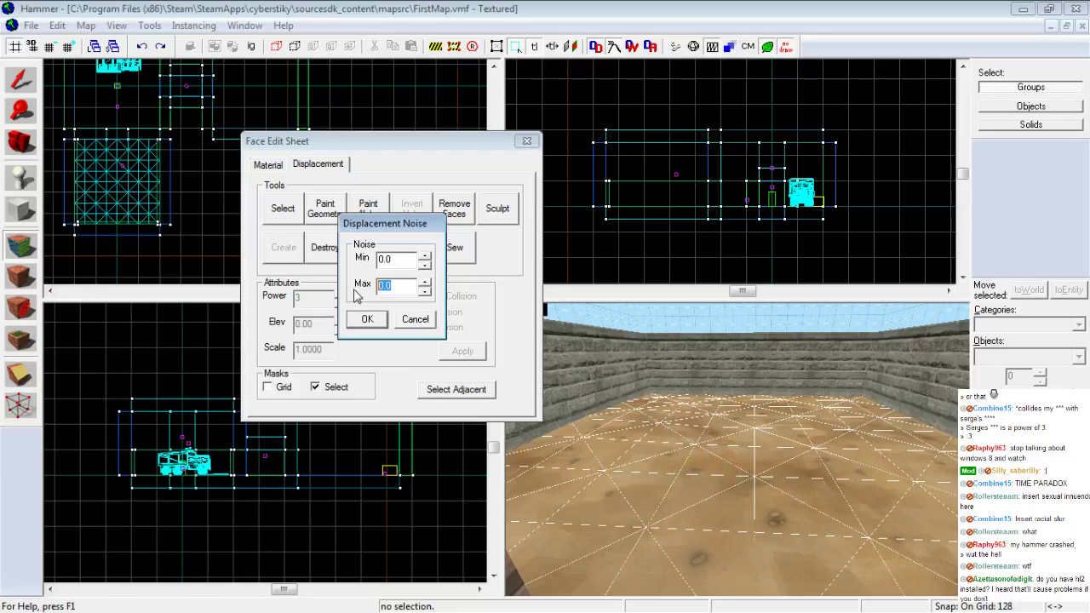
pyautogui.write('50')
pyautogui.click(367, 320)
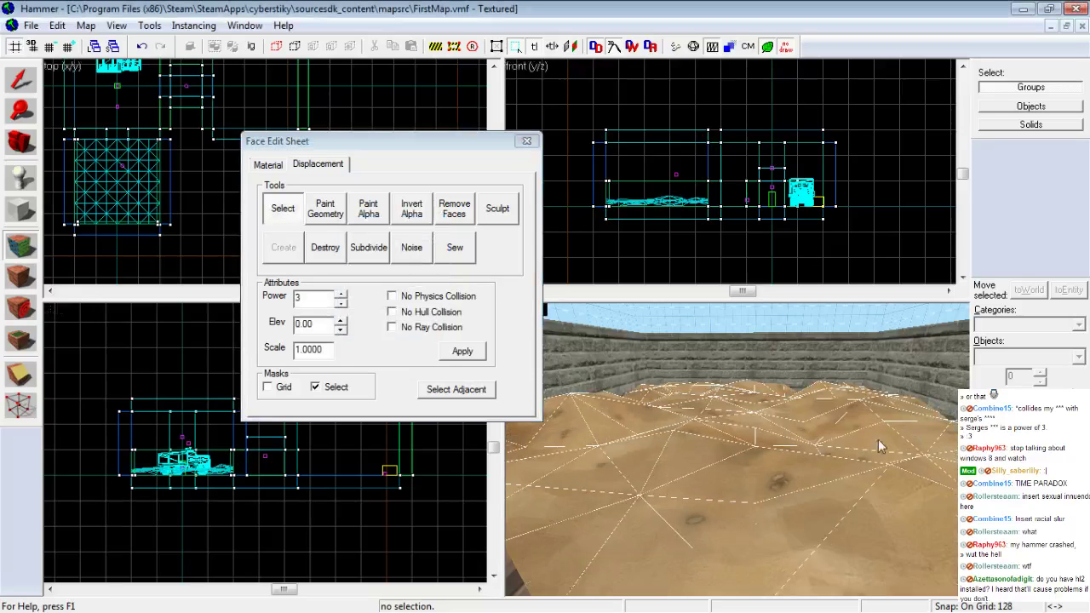
pyautogui.press('z')
pyautogui.press('w')
pyautogui.press('w')
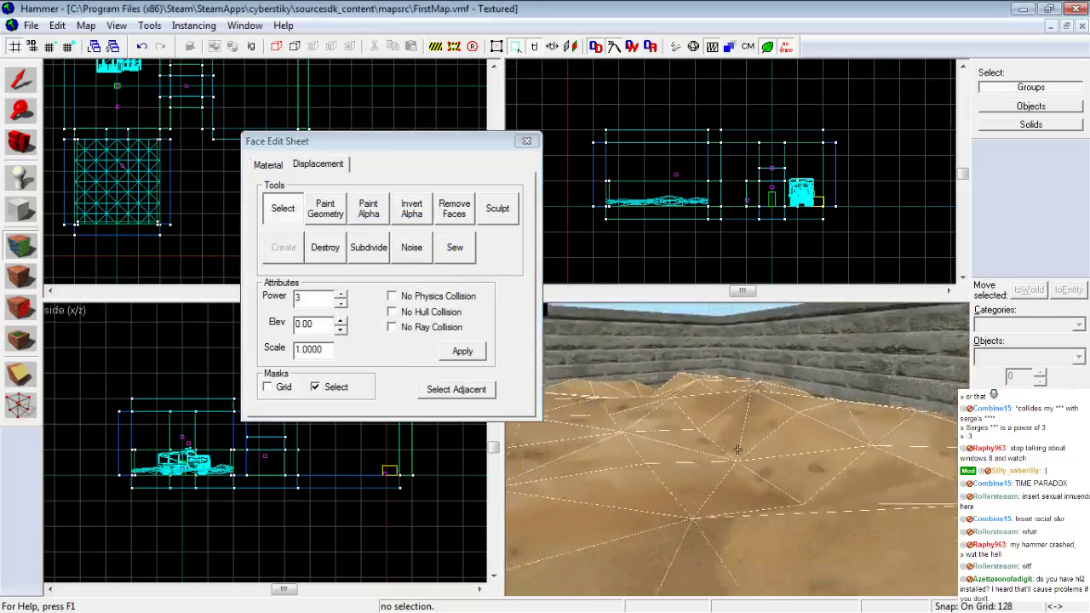
pyautogui.press('w')
pyautogui.press('s')
pyautogui.press('s')
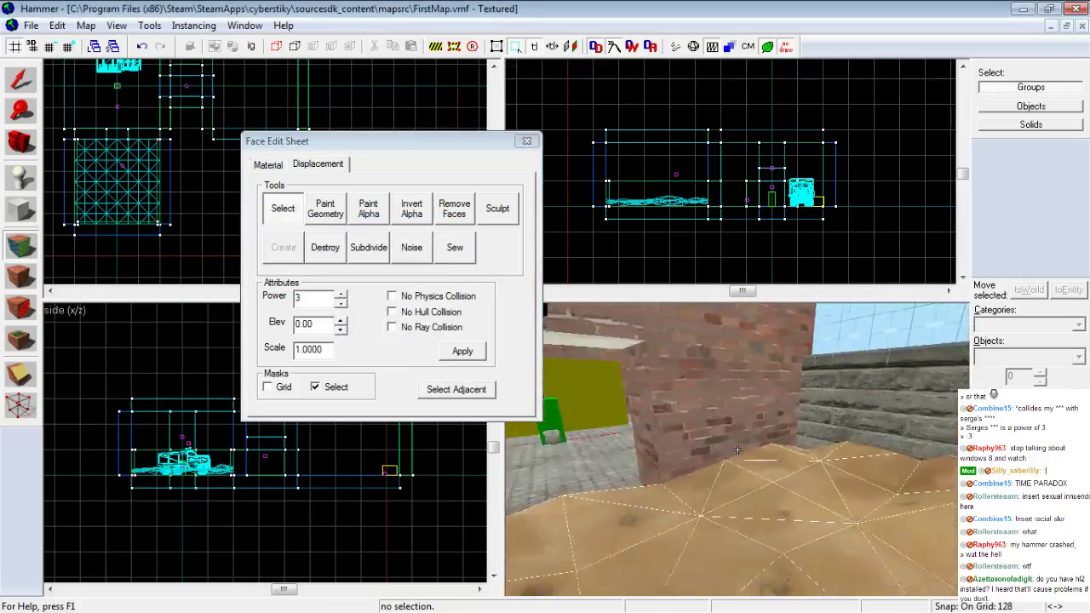
pyautogui.press('s')
pyautogui.press('z')
pyautogui.hotkey('ctrl', 'z')
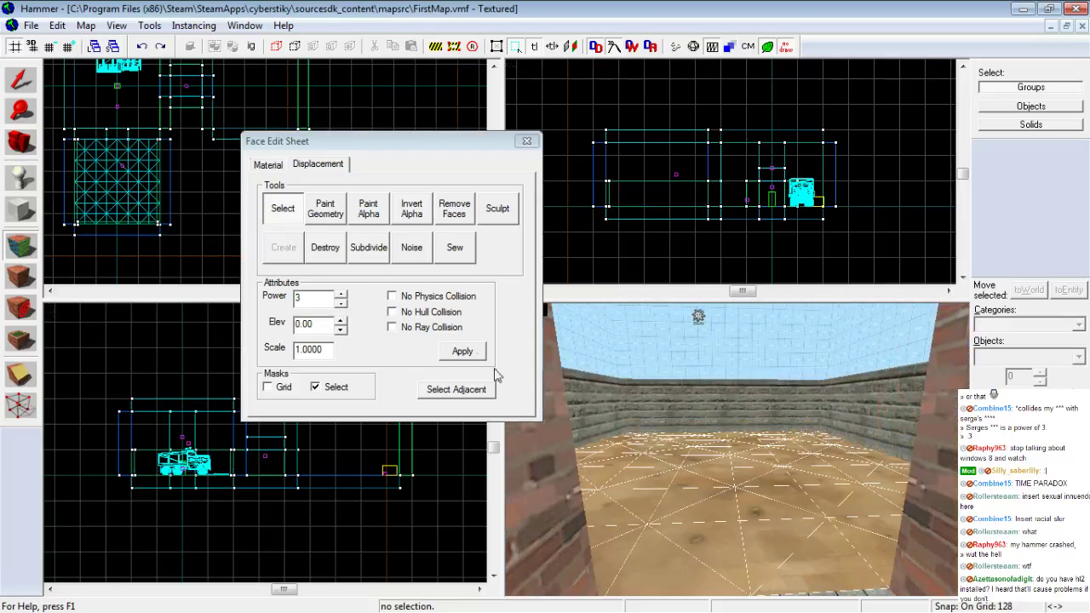
# Try stronger displacement Noise with a minimum of -50 on the courtyard ground, inspect the terrain, and undo it
pyautogui.click(413, 249)
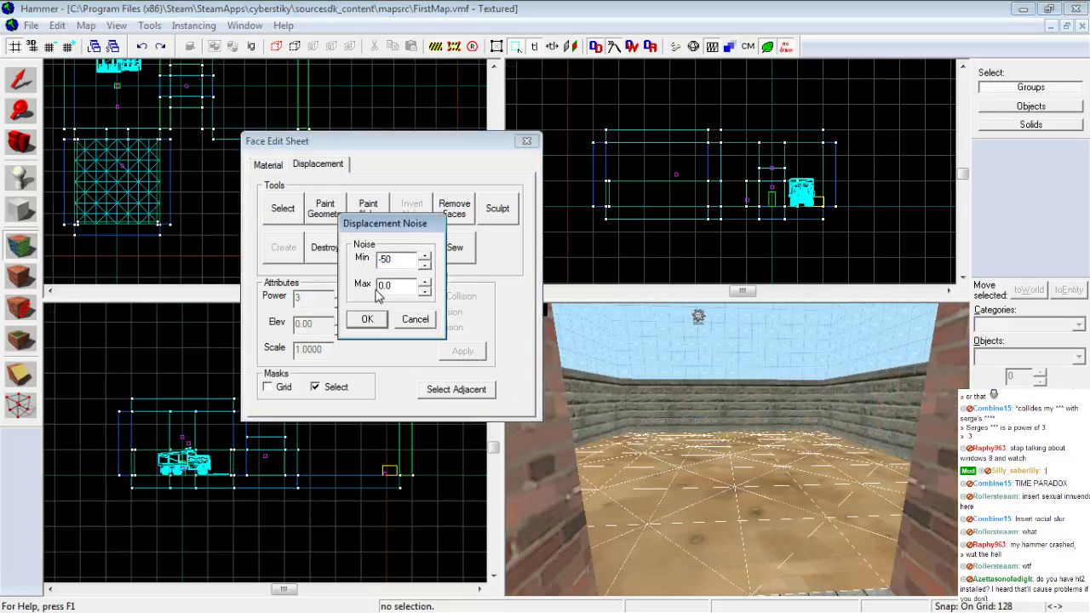
pyautogui.write('1')
pyautogui.click(363, 328)
pyautogui.press('z')
pyautogui.press('w')
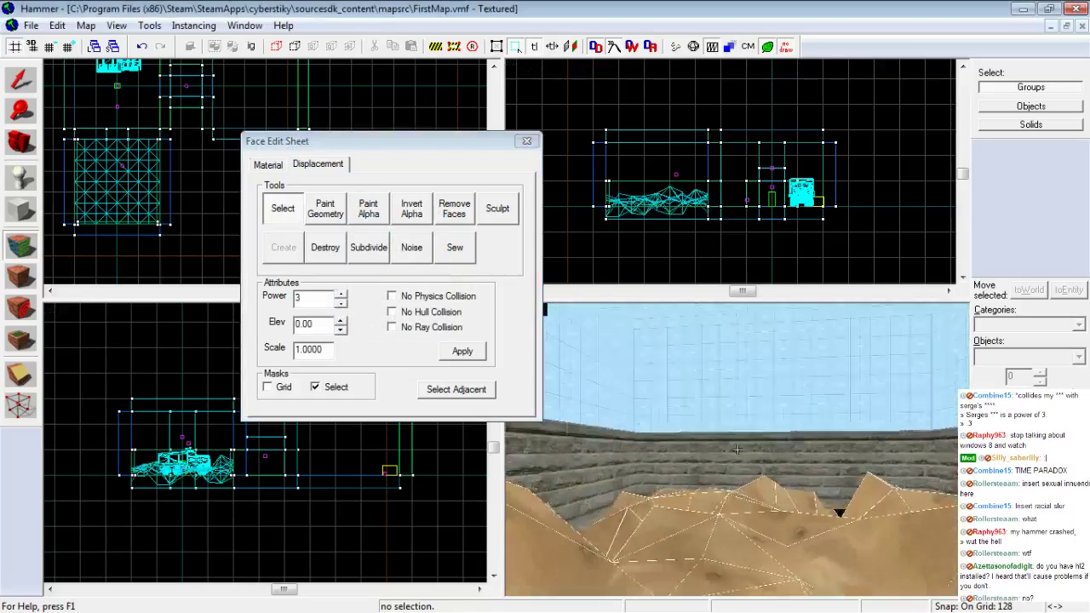
pyautogui.press('w')
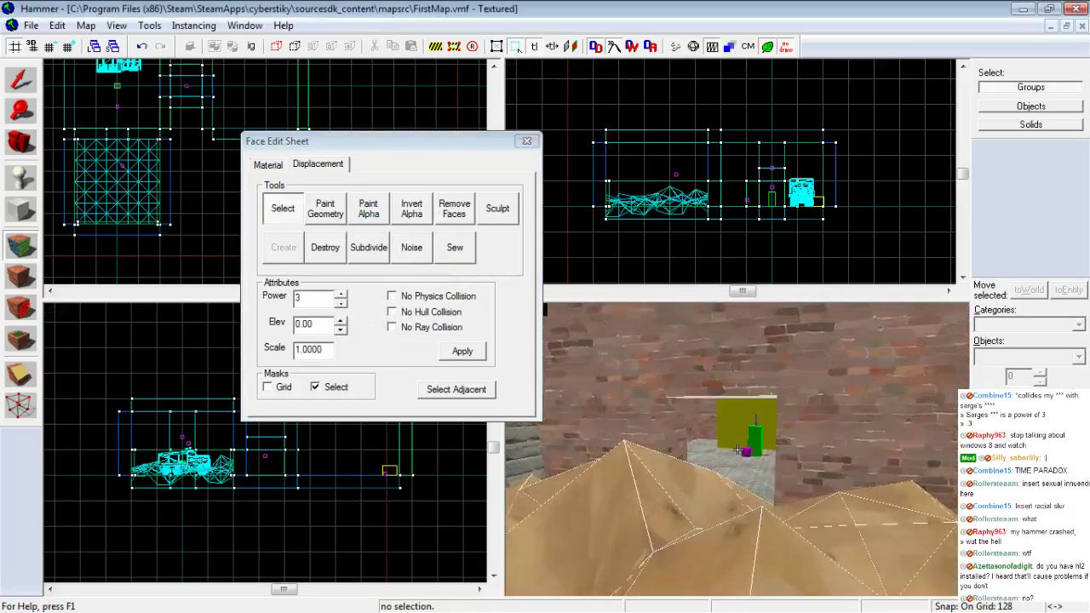
pyautogui.press('s')
pyautogui.press('z')
pyautogui.hotkey('ctrl', 'z')
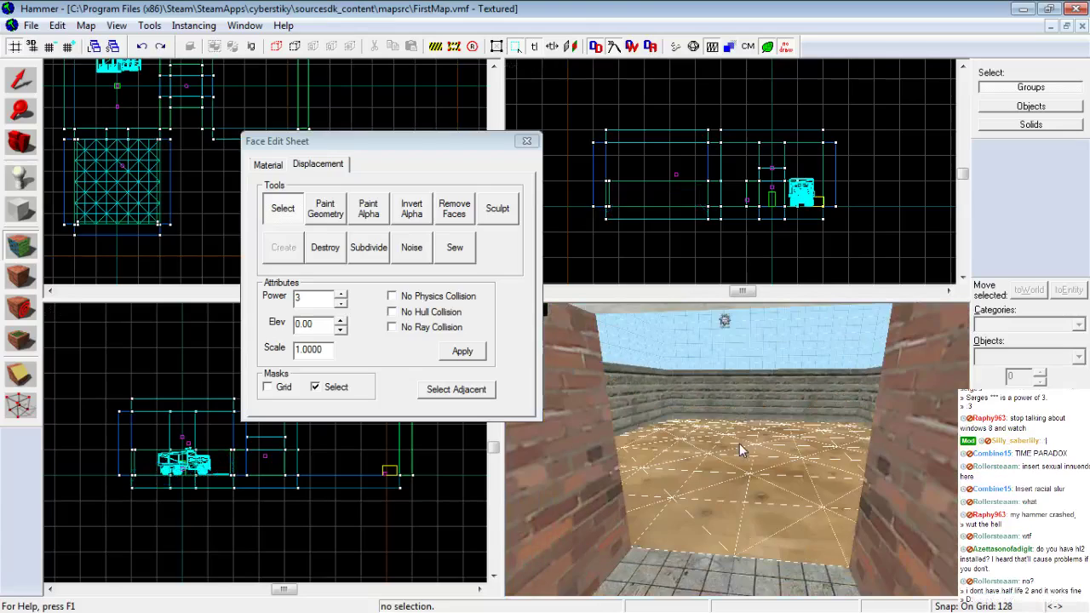
# Examine the courtyard ground's texture and triangle grid from several angles near the brick doorway
pyautogui.press('z')
pyautogui.press('w')
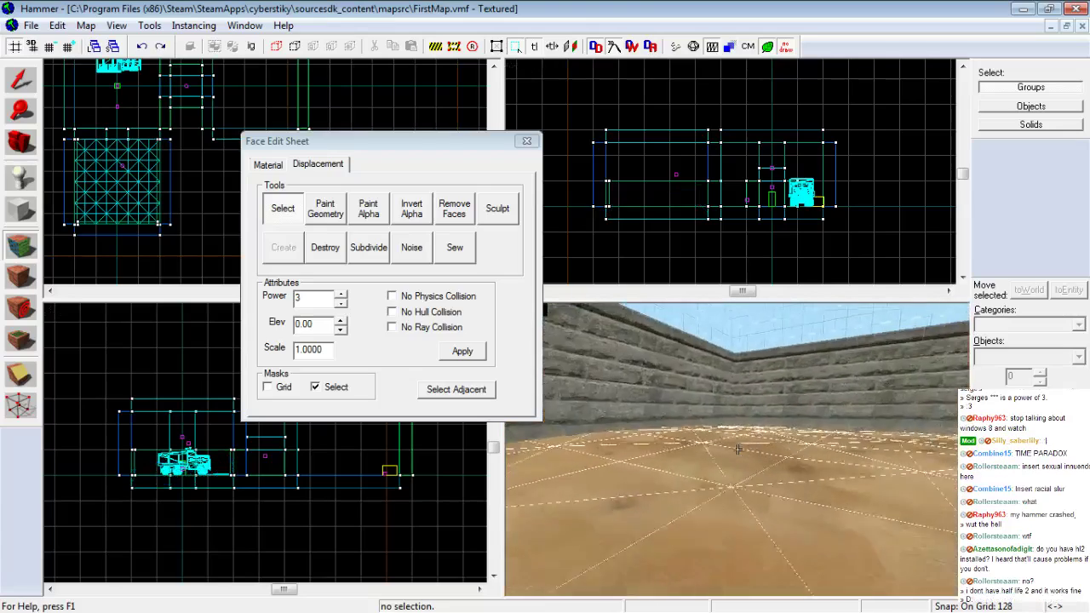
pyautogui.press('w')
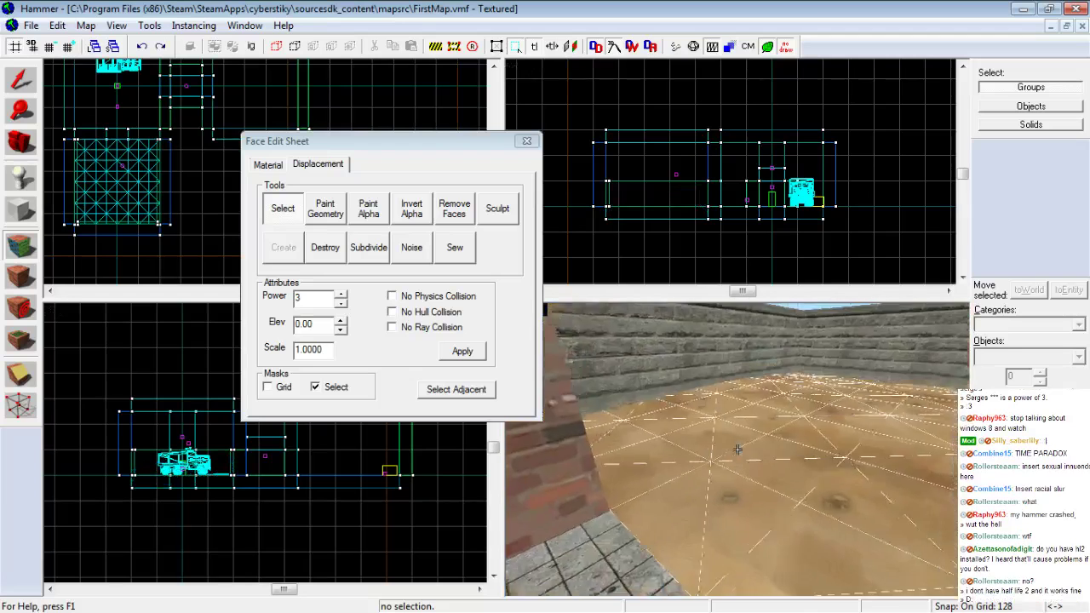
pyautogui.press('z')
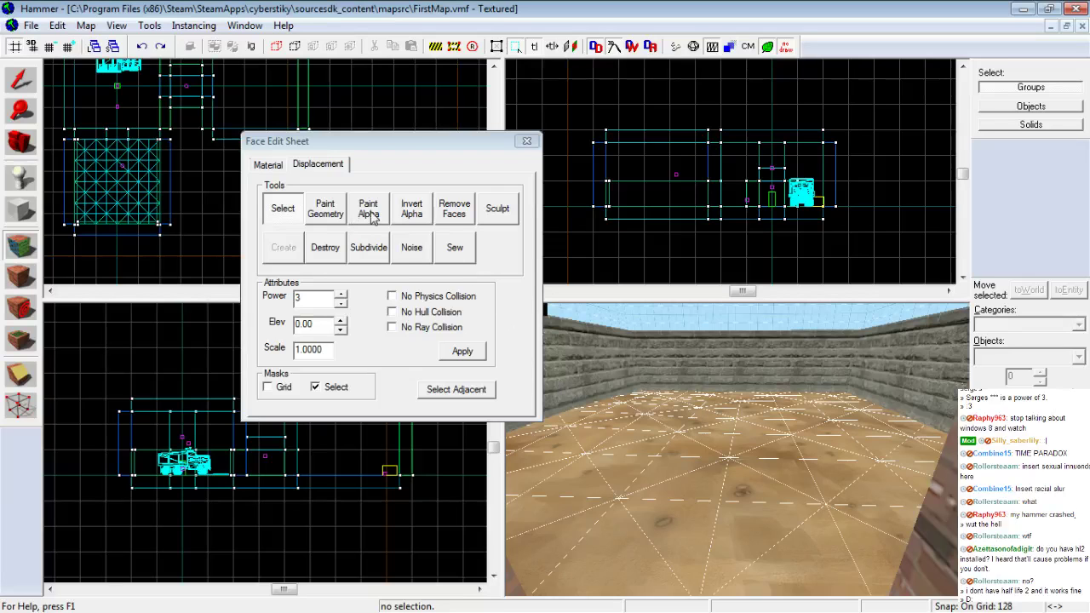
pyautogui.press('z')
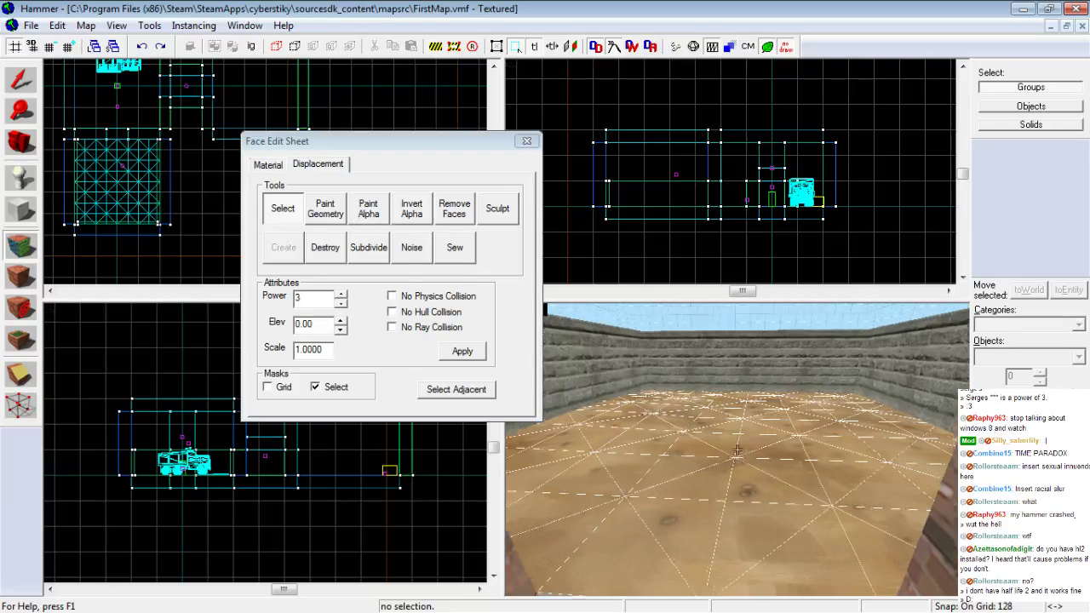
pyautogui.press('w')
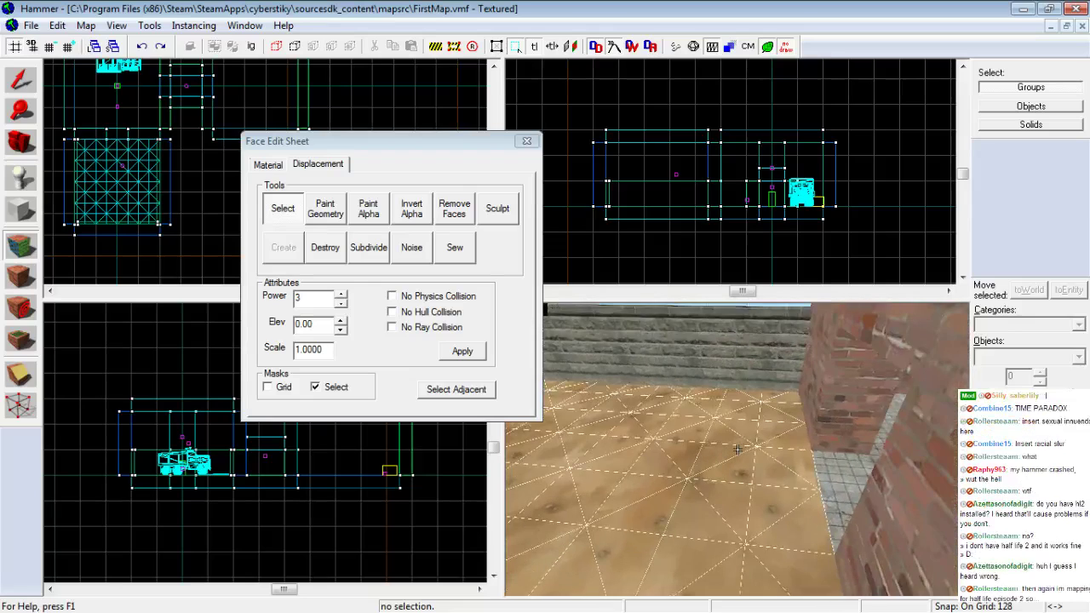
pyautogui.press('w')
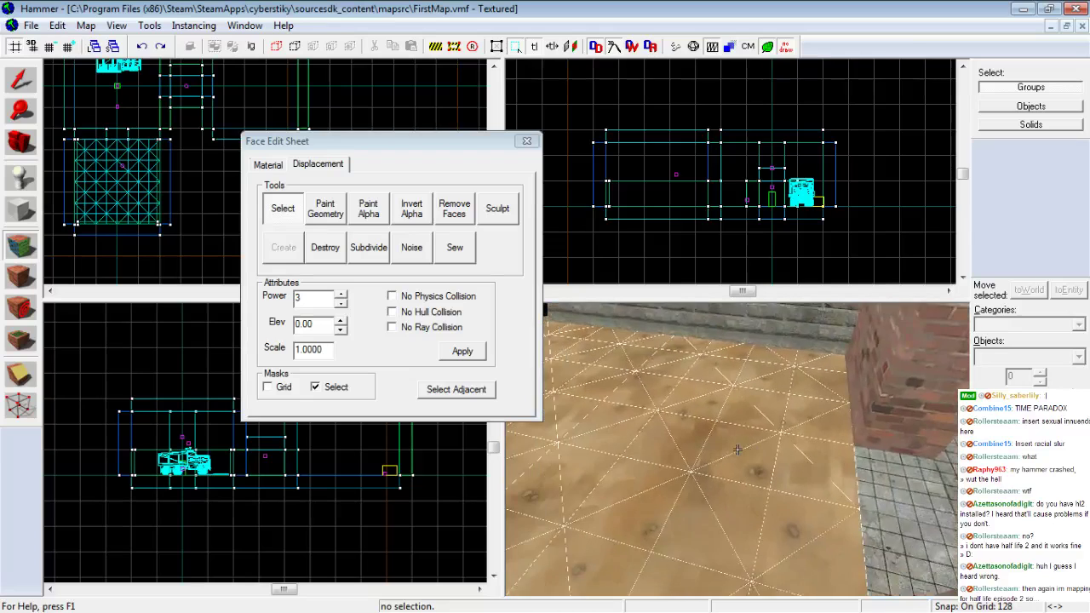
pyautogui.press('z')
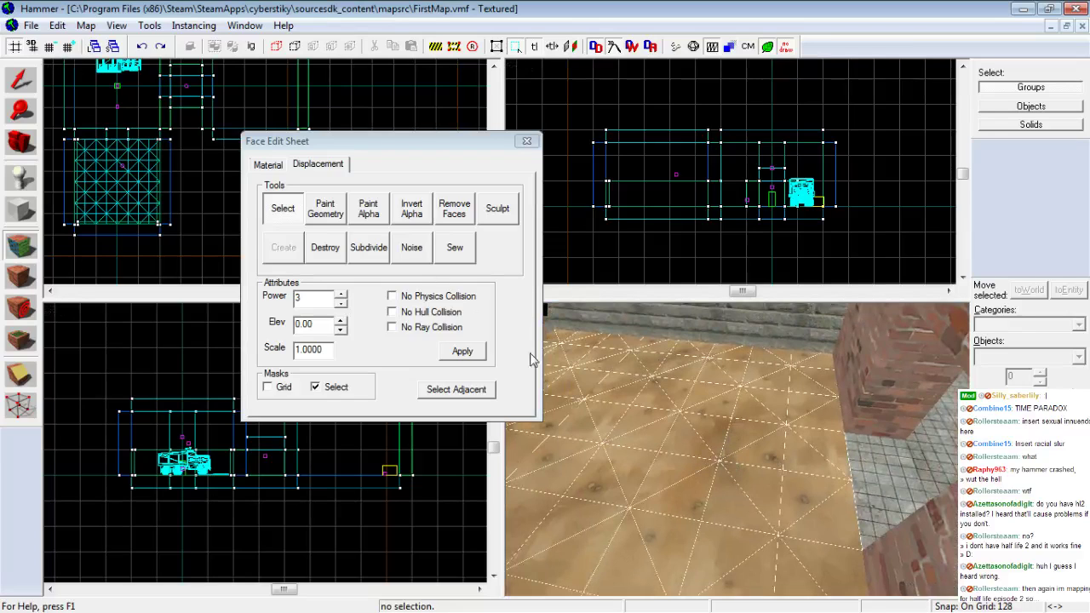
# Paint alpha in strokes across the courtyard ground using the Raise/Lower effect with value 25
pyautogui.click(375, 213)
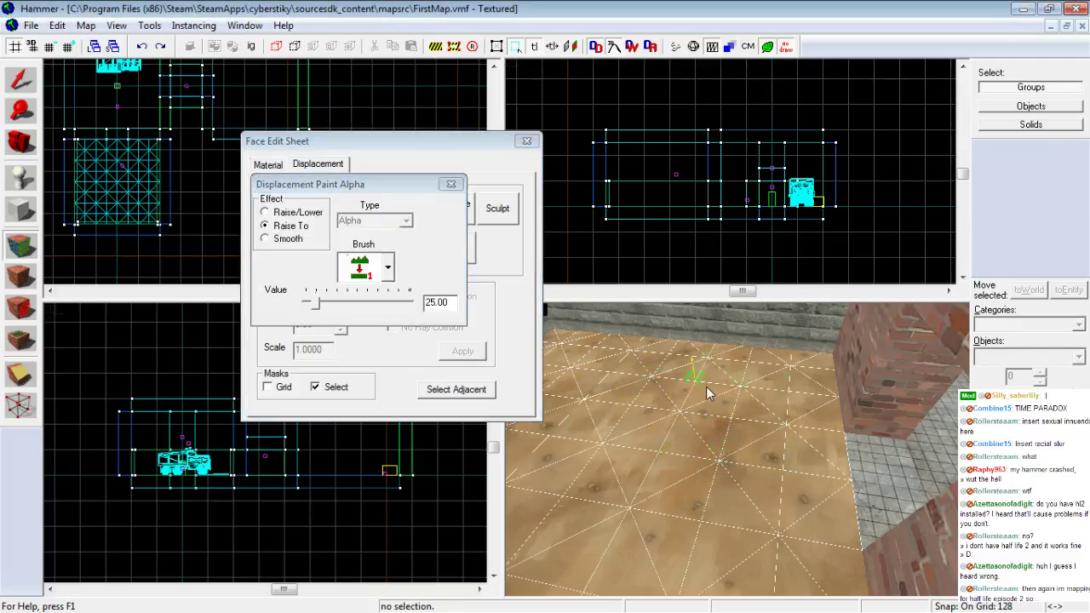
pyautogui.click(295, 213)
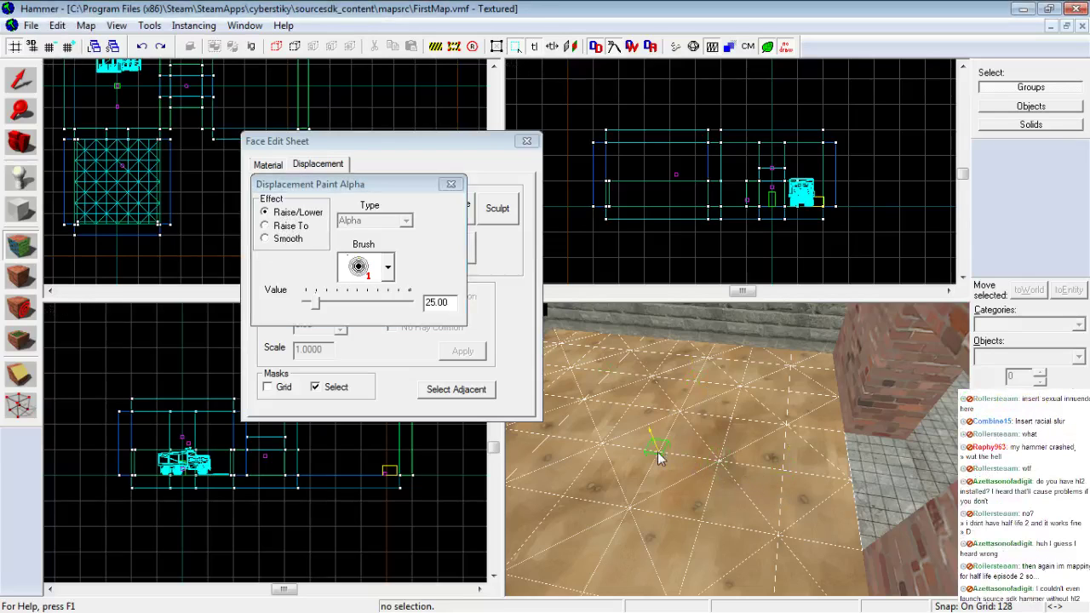
pyautogui.moveTo(661, 453); pyautogui.dragTo(822, 486)
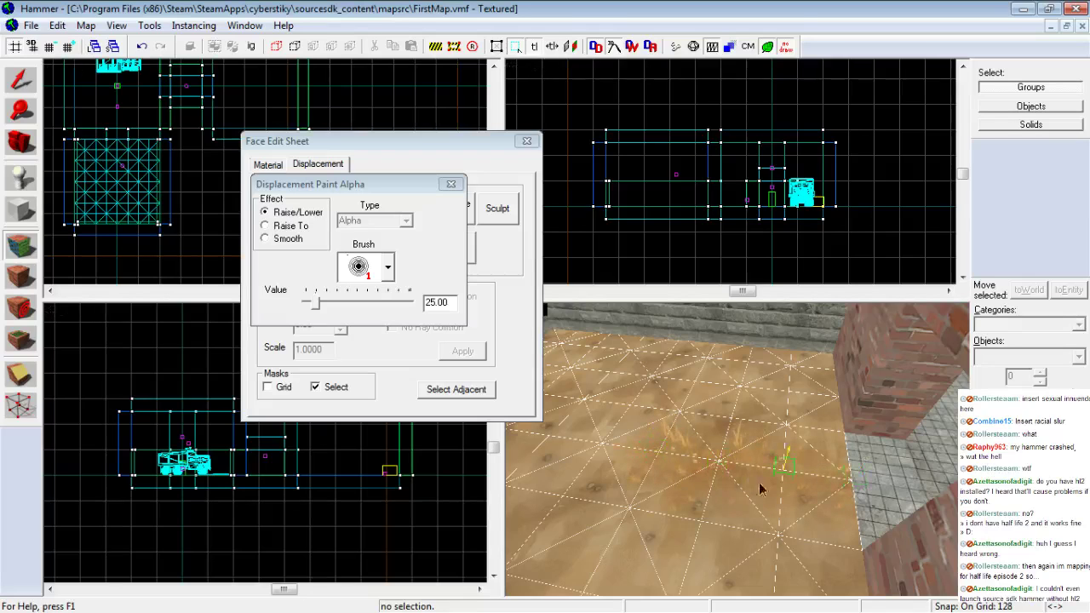
pyautogui.moveTo(628, 465)
pyautogui.mouseDown()
pyautogui.moveTo(566, 453)
pyautogui.moveTo(728, 477)
pyautogui.mouseUp()
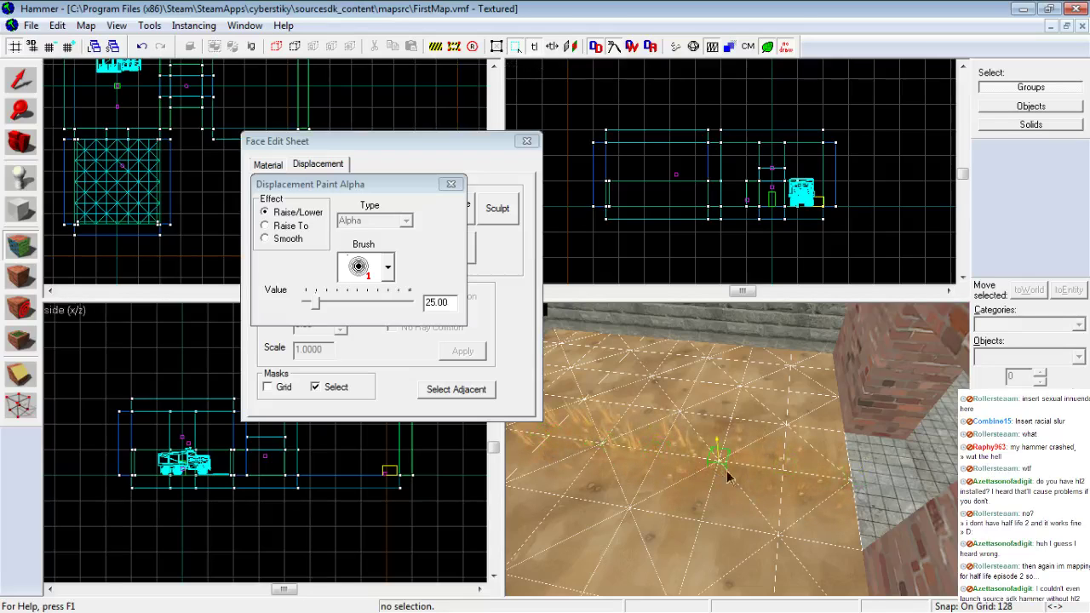
# Examine the alpha-painted strip of ground and its grass sprites up close and from the doorway
pyautogui.press('z')
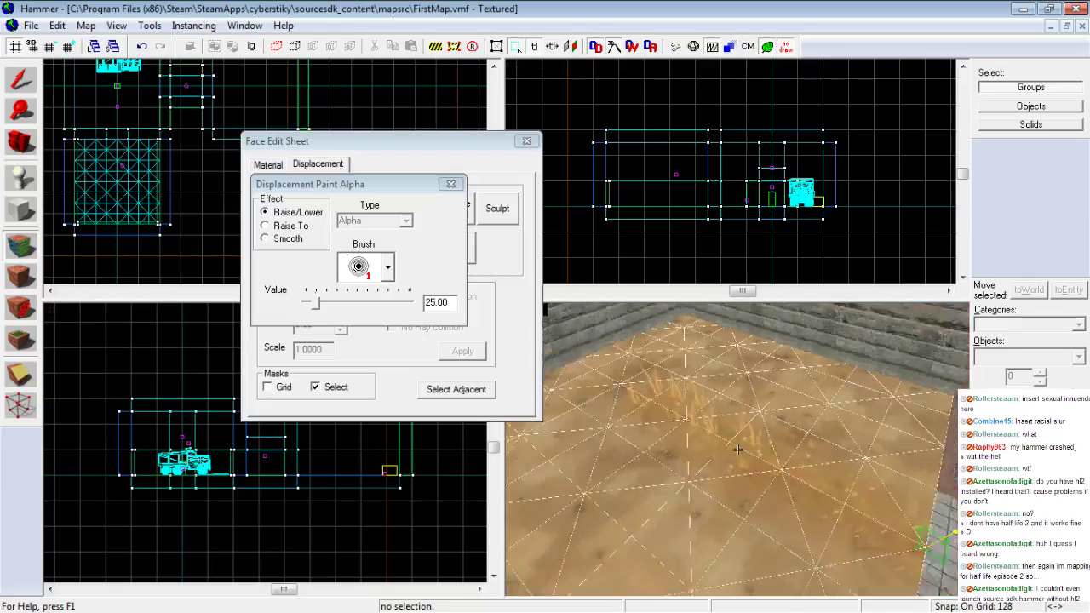
pyautogui.press('w')
pyautogui.press('s')
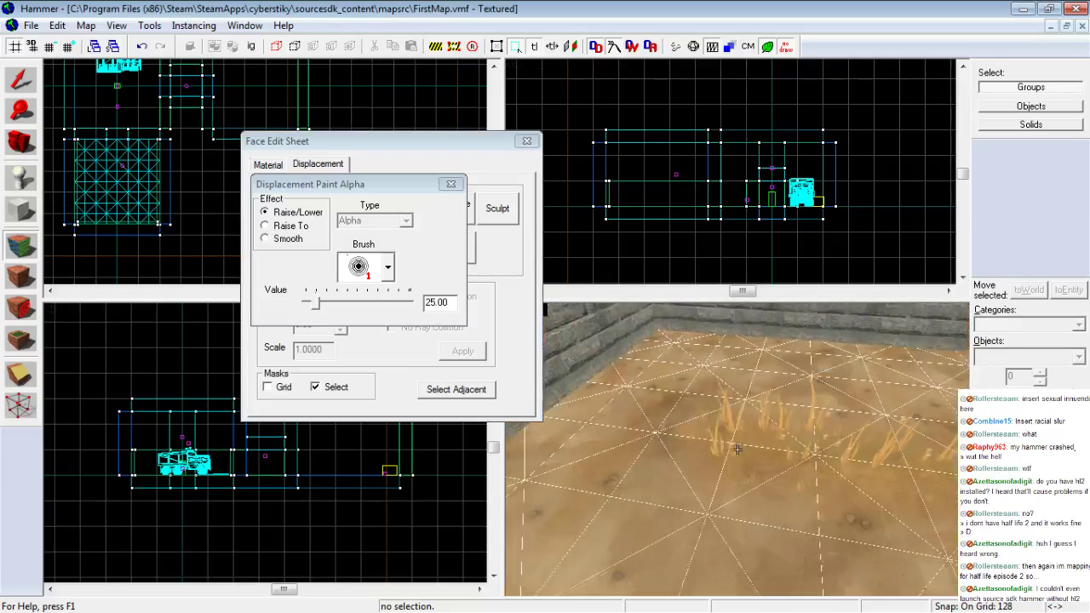
pyautogui.press('z')
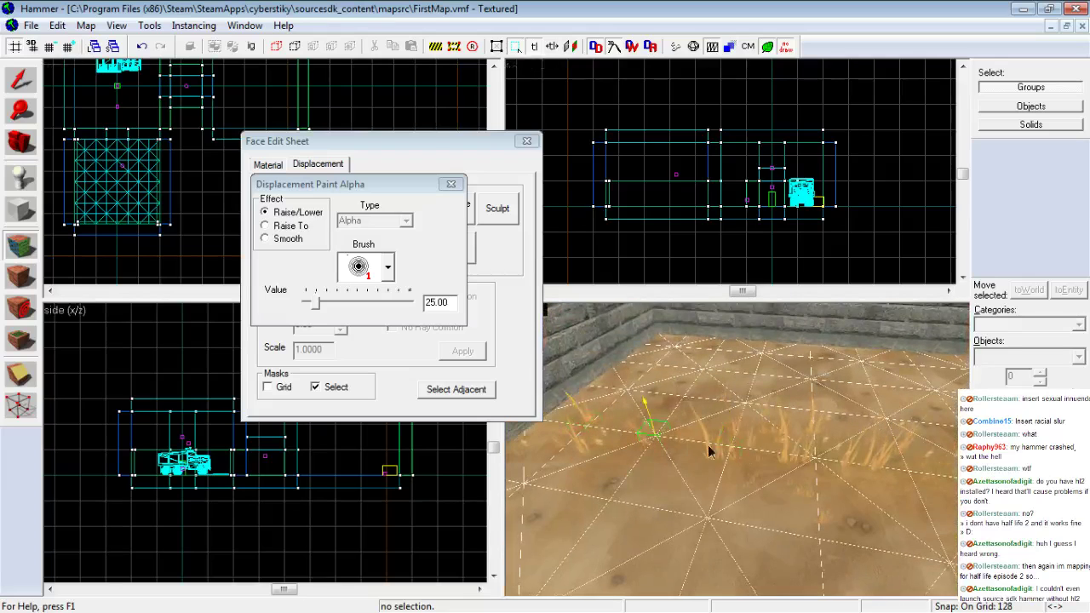
pyautogui.press('z')
pyautogui.press('w')
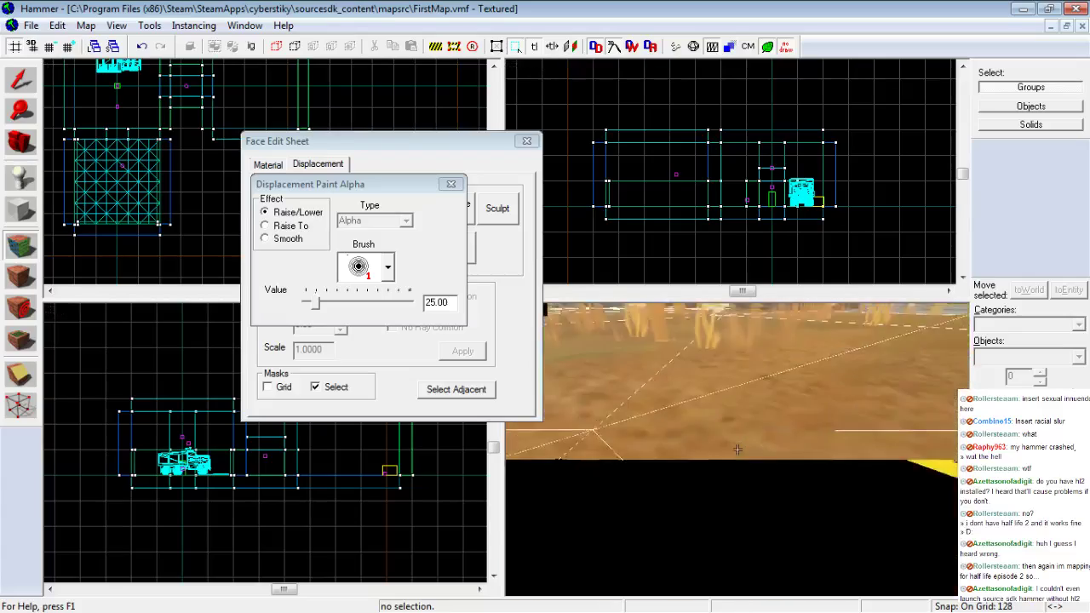
pyautogui.press('s')
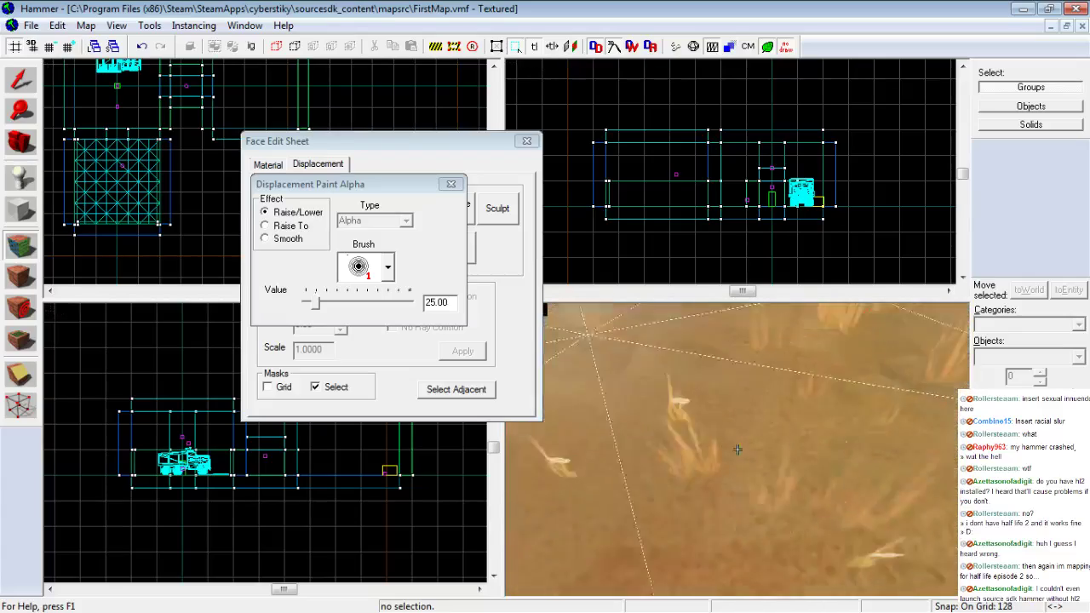
pyautogui.press('z')
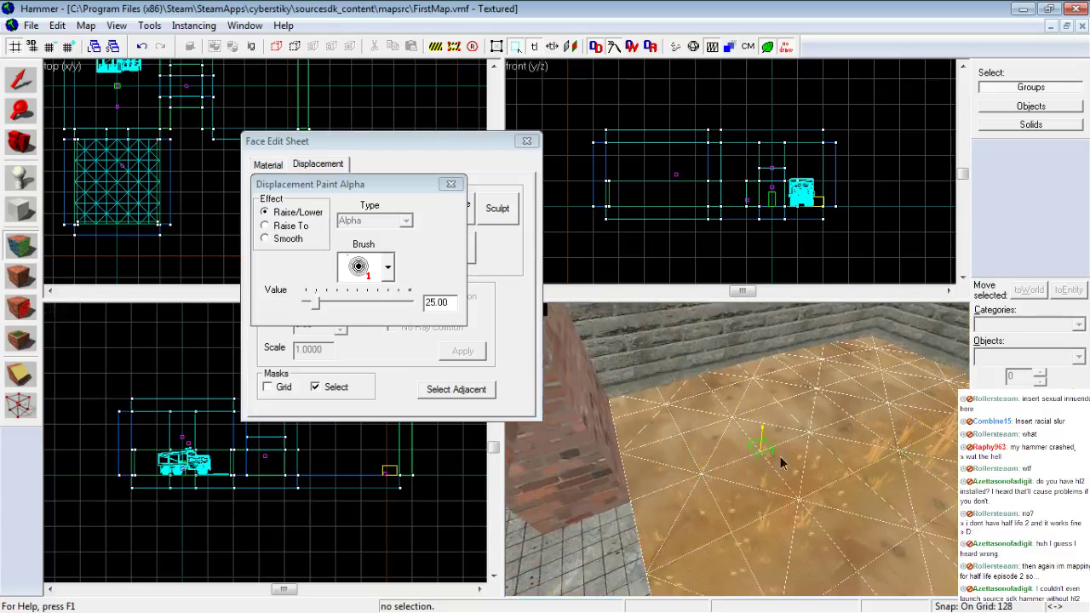
# Paint more alpha across the ground beside the brick doorway to spread the grass, and check the coverage
pyautogui.moveTo(694, 470)
pyautogui.mouseDown()
pyautogui.moveTo(646, 465)
pyautogui.moveTo(731, 428)
pyautogui.moveTo(732, 477)
pyautogui.moveTo(860, 400)
pyautogui.moveTo(730, 502)
pyautogui.moveTo(842, 442)
pyautogui.moveTo(615, 436)
pyautogui.moveTo(647, 390)
pyautogui.moveTo(697, 426)
pyautogui.moveTo(753, 395)
pyautogui.moveTo(750, 370)
pyautogui.moveTo(664, 445)
pyautogui.moveTo(680, 438)
pyautogui.mouseUp()
pyautogui.press('z')
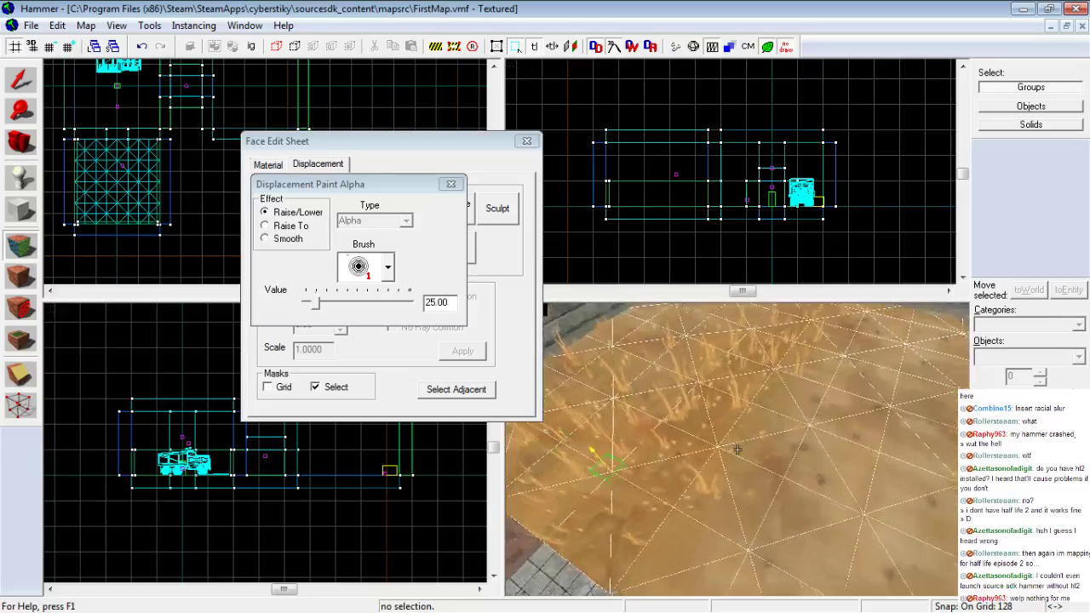
pyautogui.press('w')
pyautogui.press('s')
pyautogui.press('z')
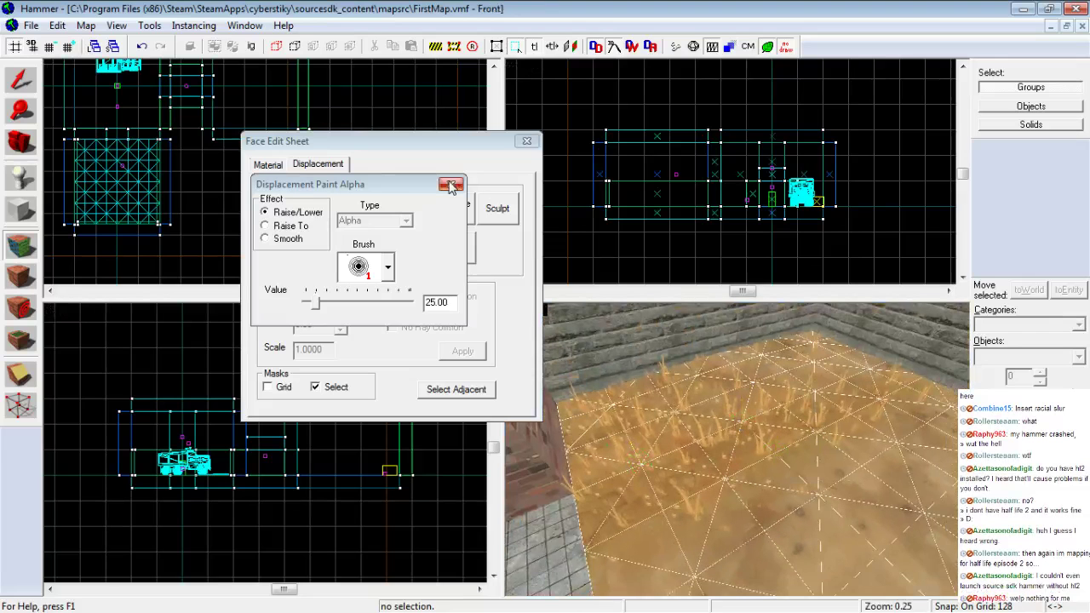
# Close Paint Alpha, apply the nature/blendgrassground001 texture to the courtyard ground, and check how it looks
pyautogui.click(451, 185)
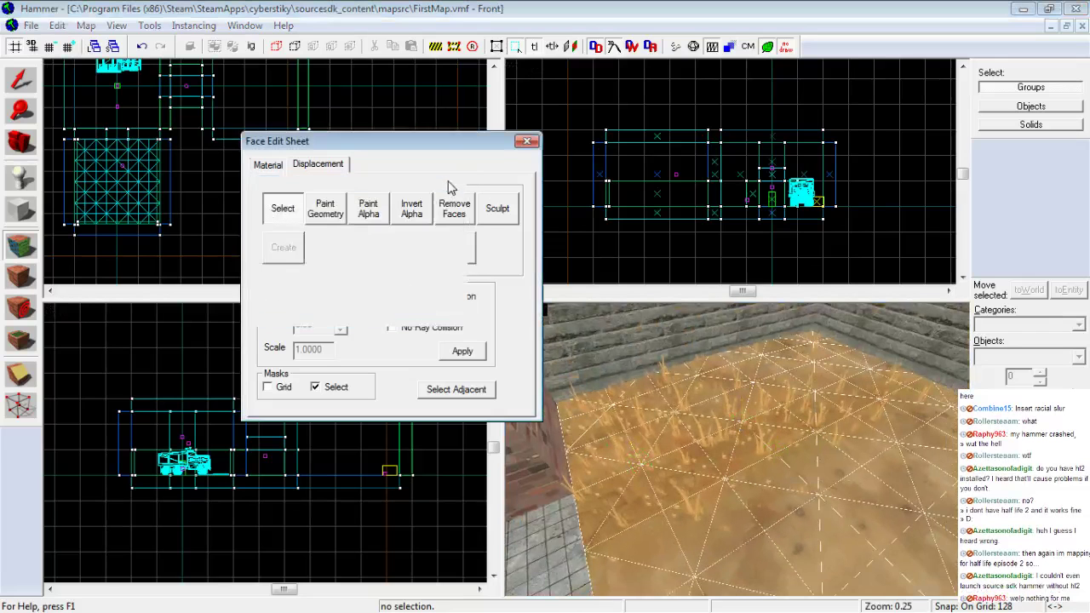
pyautogui.click(267, 164)
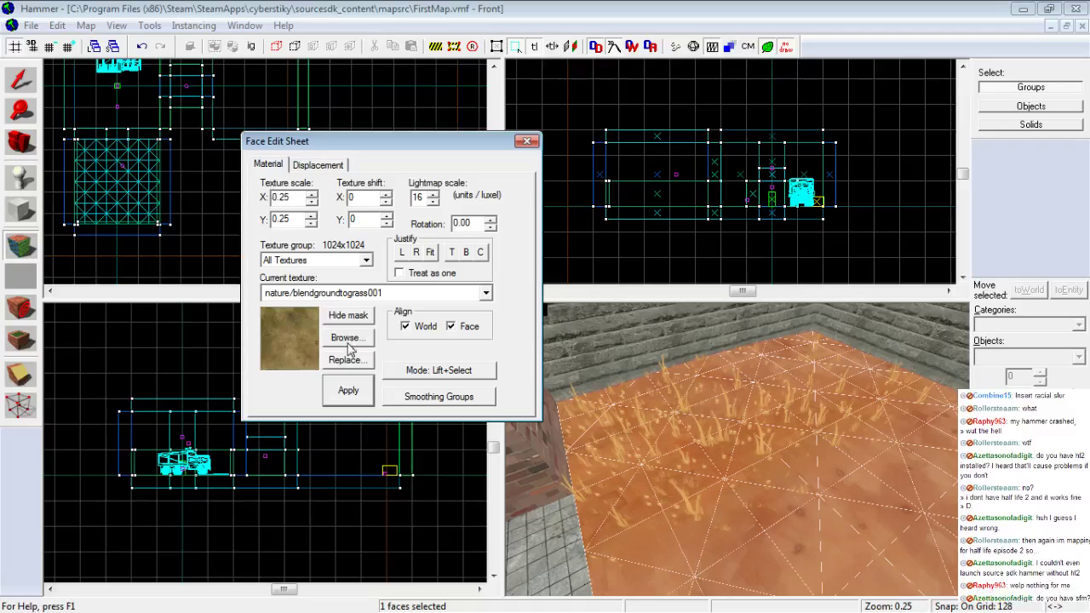
pyautogui.click(345, 339)
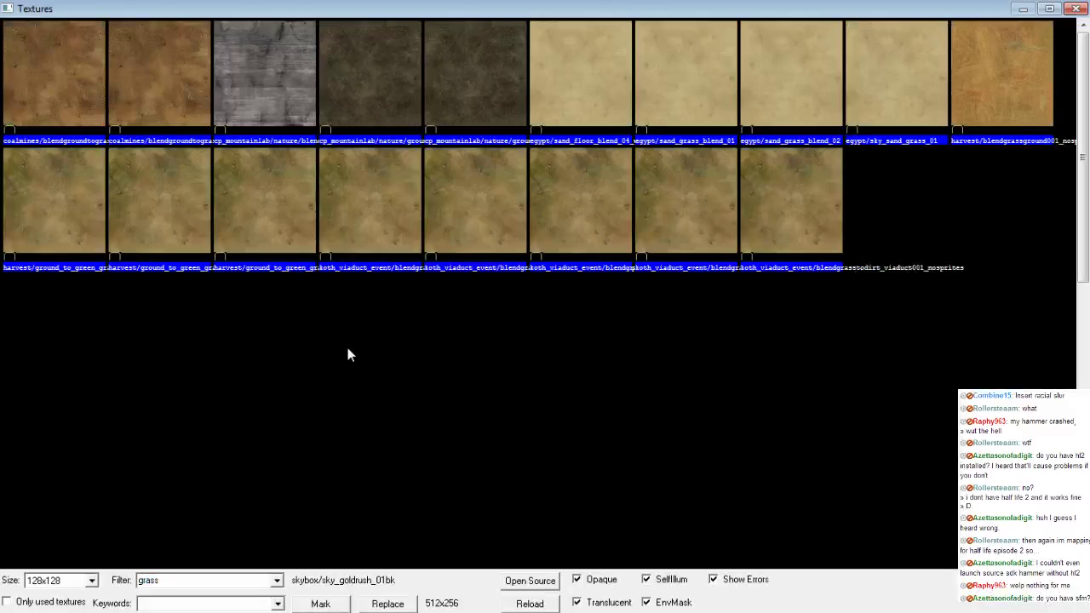
pyautogui.click(551, 419)
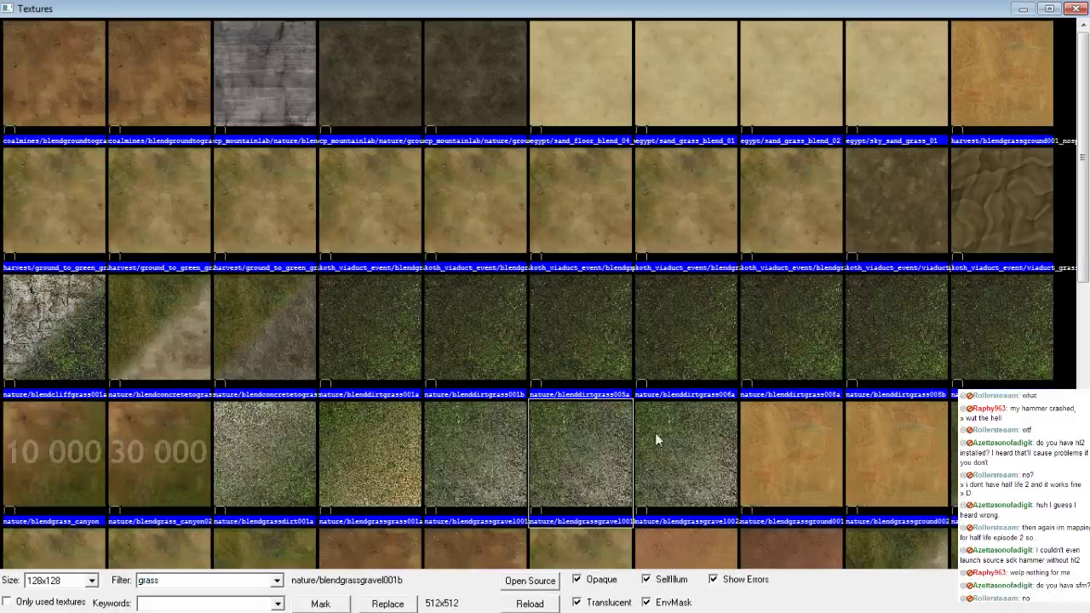
pyautogui.doubleClick(780, 451)
pyautogui.click(349, 391)
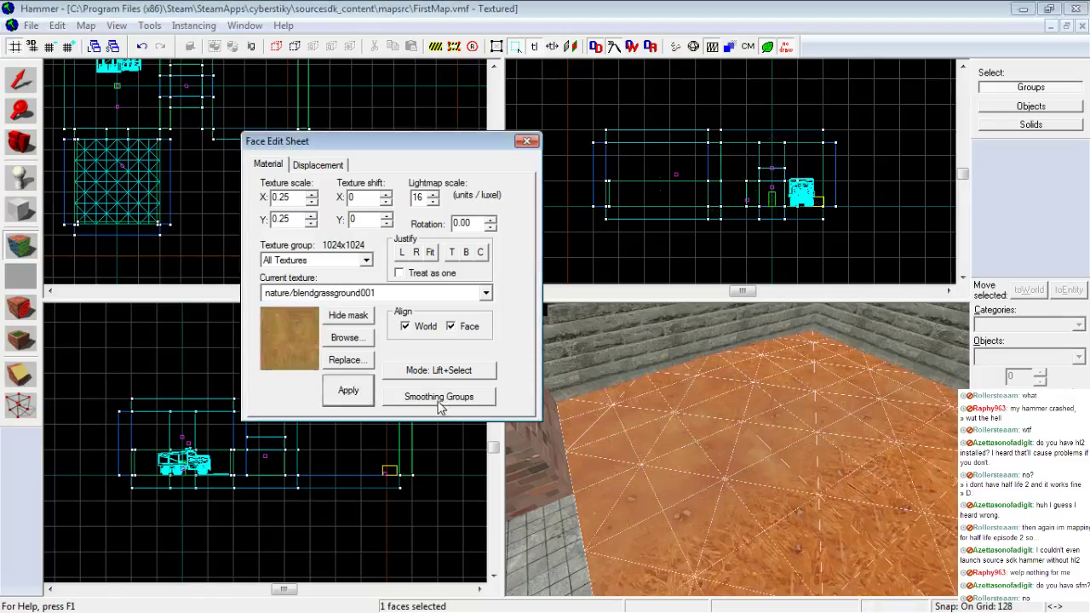
pyautogui.press('z')
pyautogui.press('z')
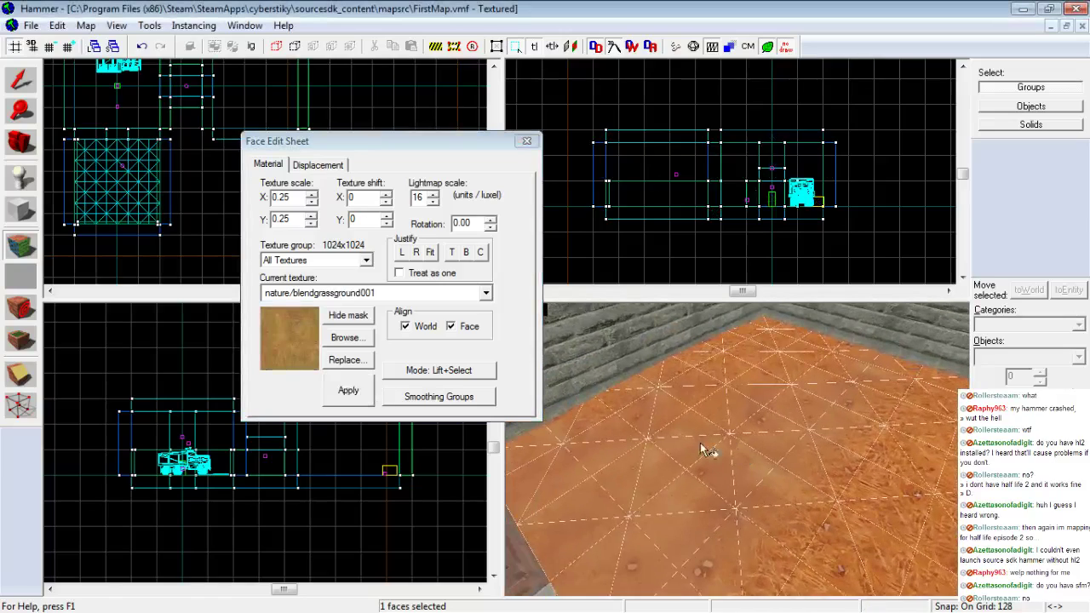
# Replace the courtyard ground's texture with nature/blendgroundtograss002
pyautogui.click(358, 339)
pyautogui.click(564, 435)
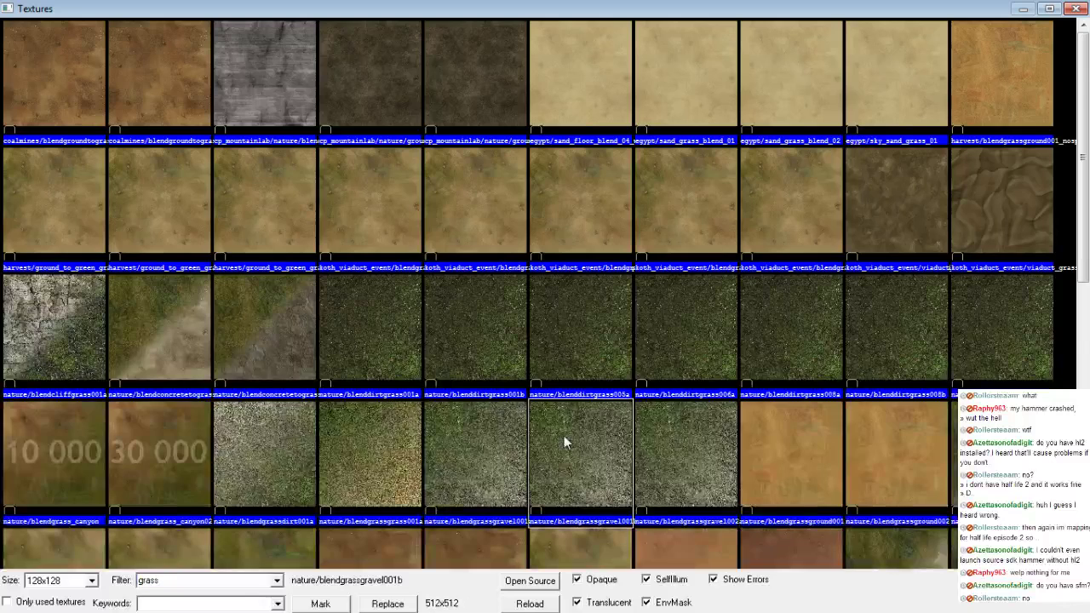
pyautogui.scroll(-1, 562, 435)
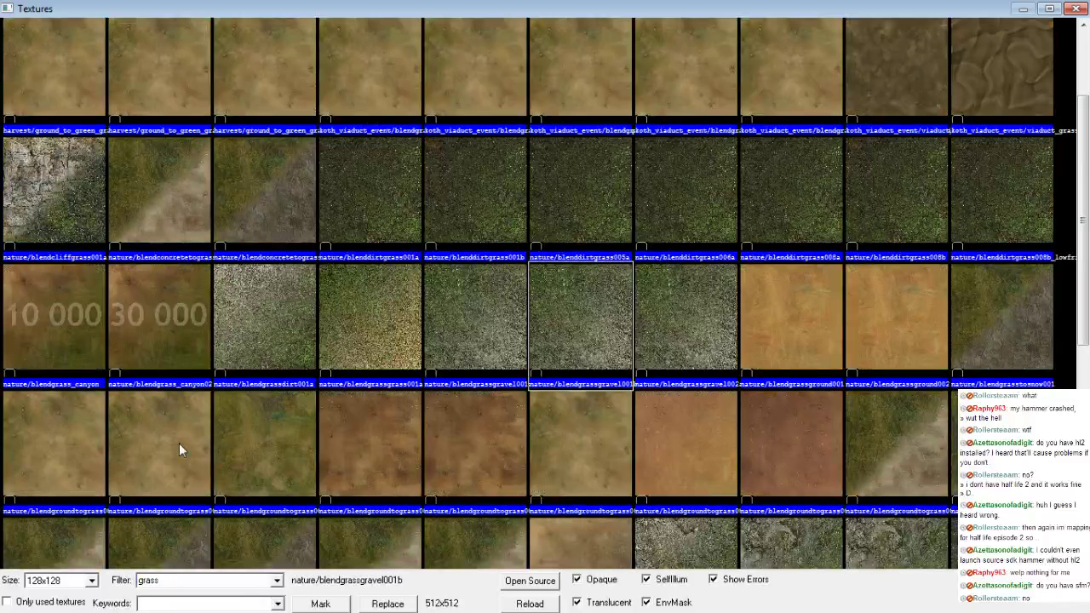
pyautogui.doubleClick(242, 439)
pyautogui.click(365, 398)
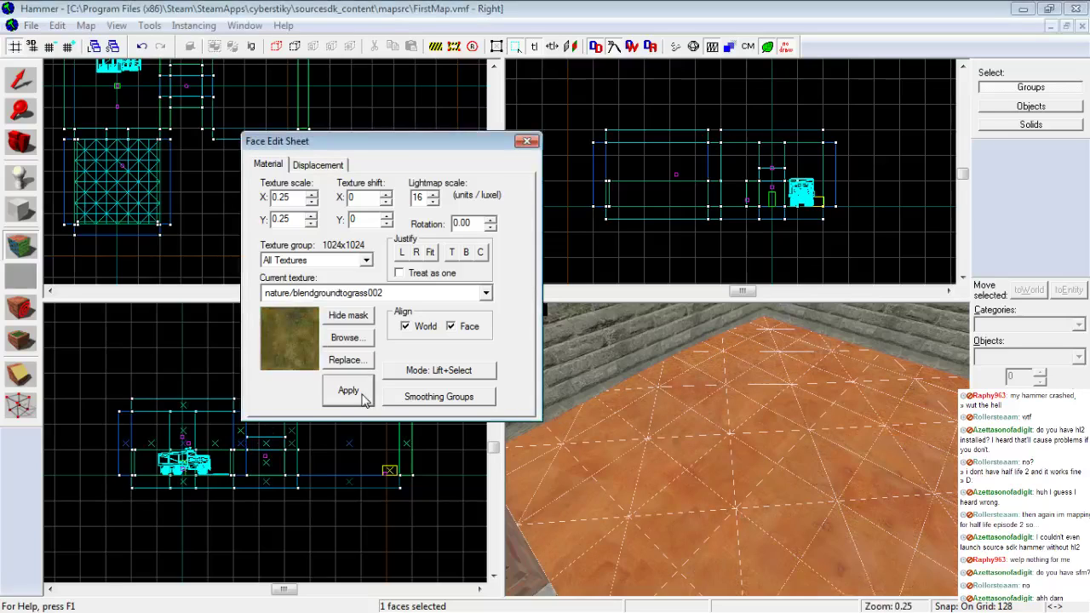
# Apply the nature/blendgroundtograss001b texture to the courtyard ground and inspect the blend up close
pyautogui.click(352, 337)
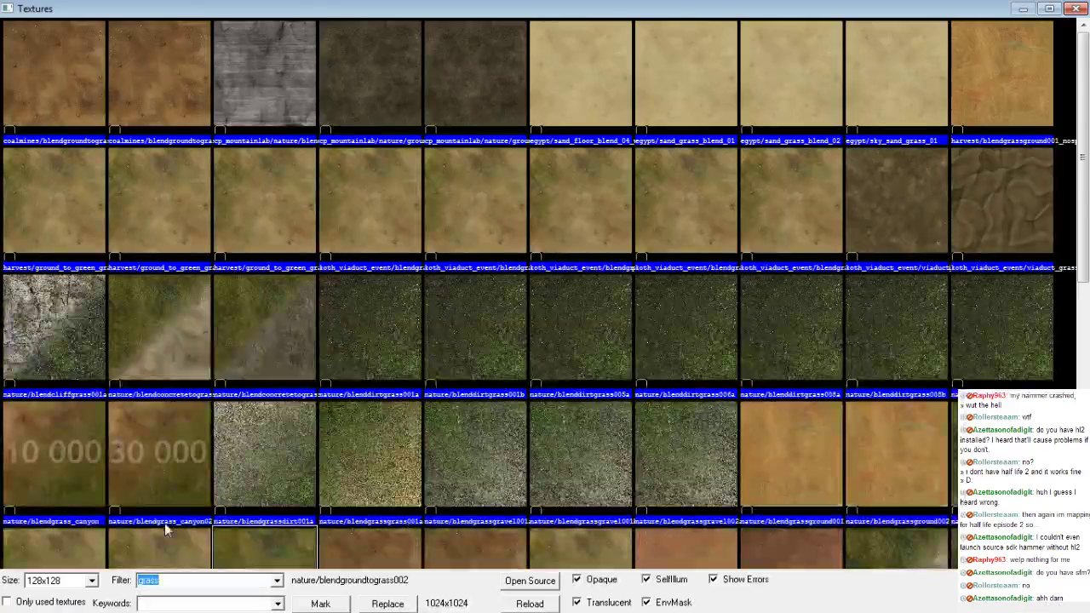
pyautogui.doubleClick(169, 544)
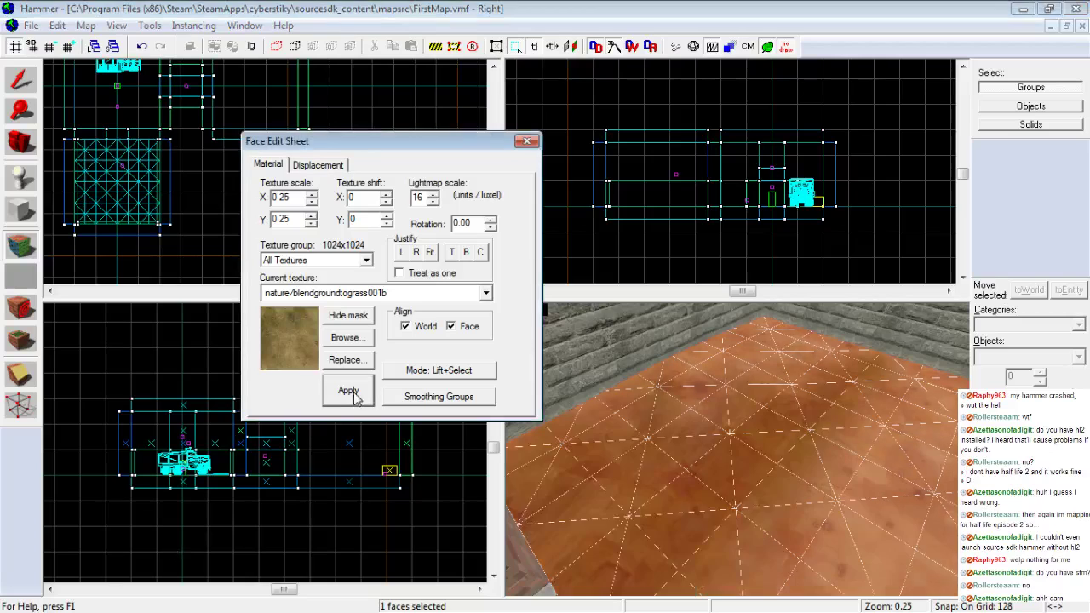
pyautogui.press('z')
pyautogui.press('w')
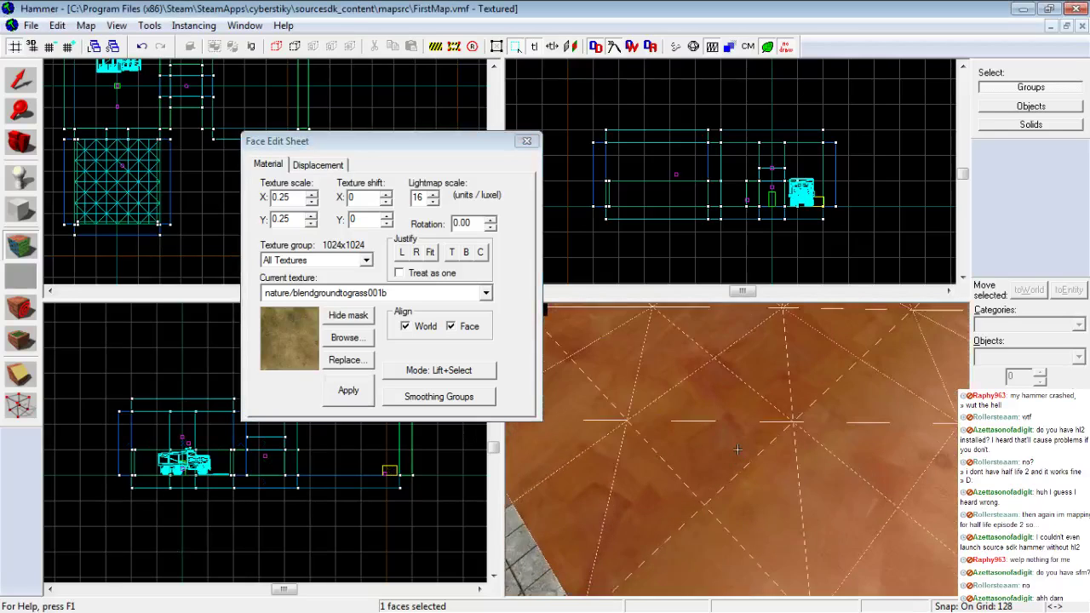
pyautogui.scroll(-5, 737, 448)
# Bring up Paint Alpha for the courtyard ground, inspect the grass-to-dirt blend from several angles, and close the tool
pyautogui.click(318, 166)
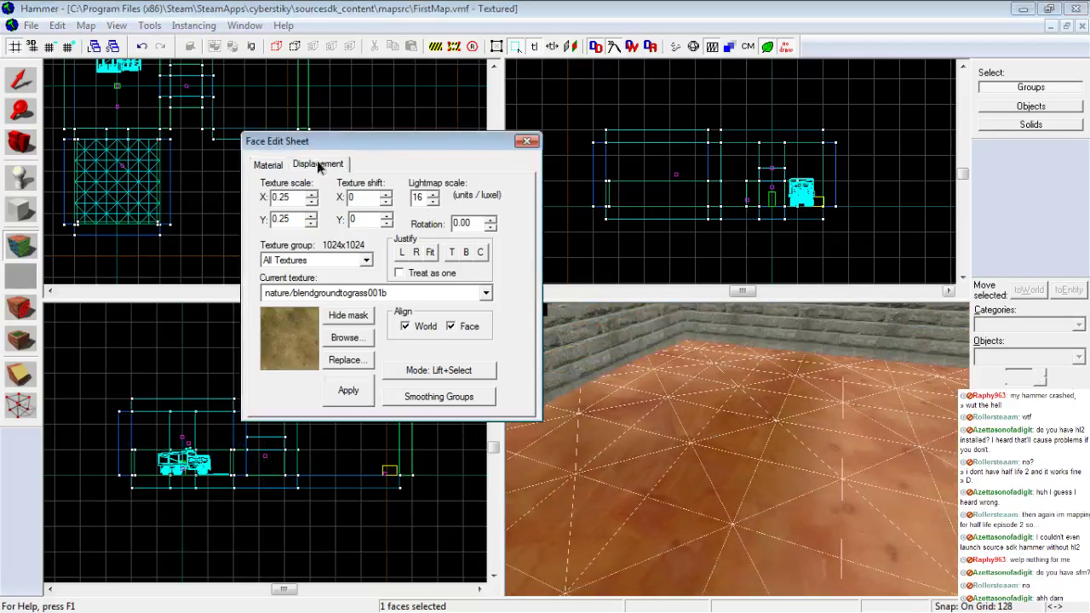
pyautogui.press('z')
pyautogui.press('s')
pyautogui.press('z')
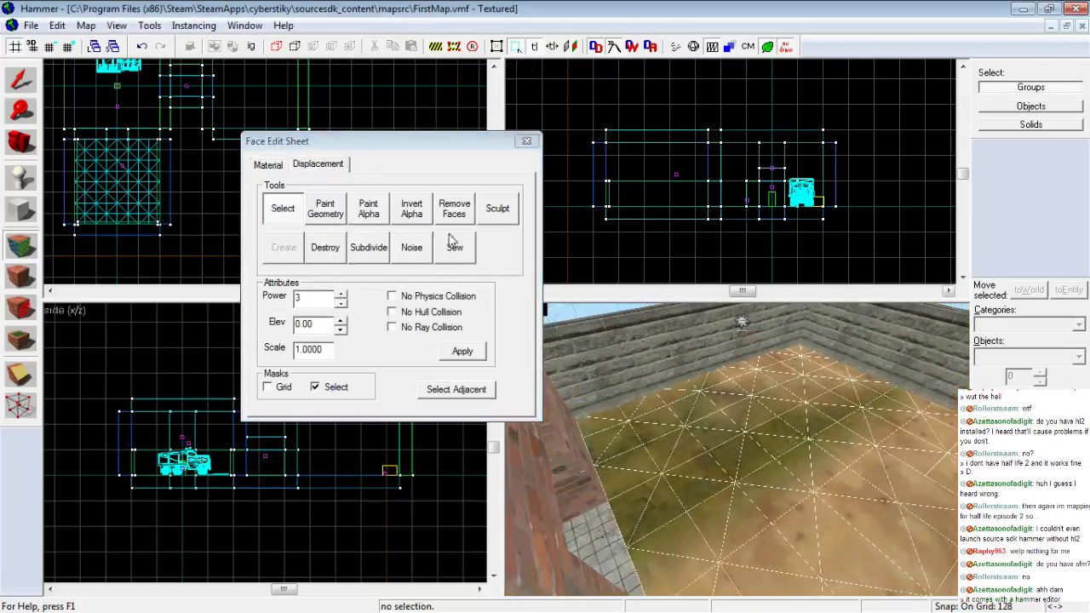
pyautogui.click(373, 220)
pyautogui.press('z')
pyautogui.press('w')
pyautogui.press('z')
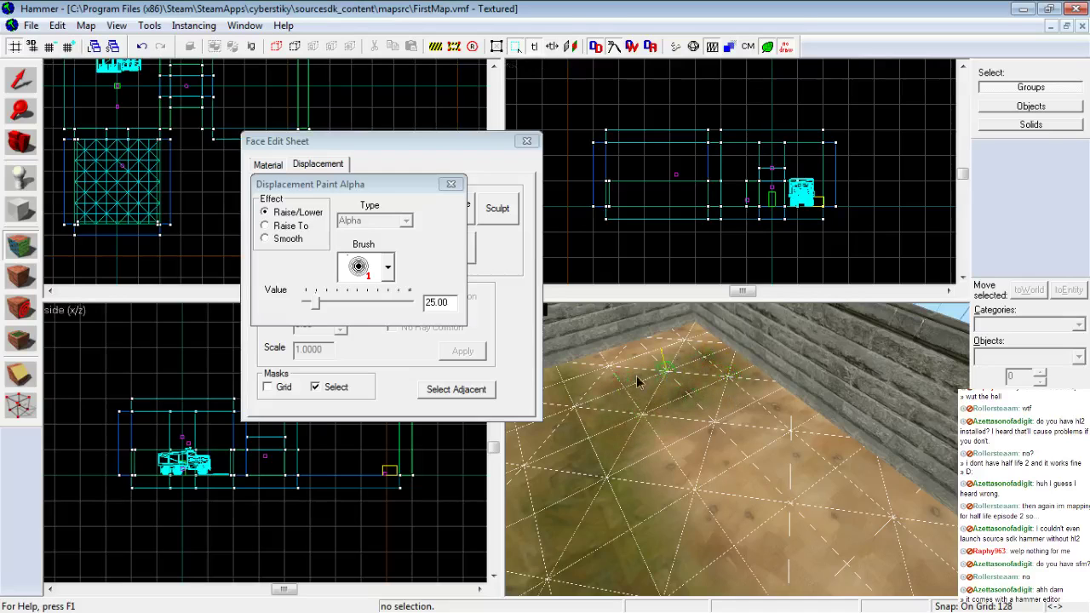
pyautogui.click(452, 184)
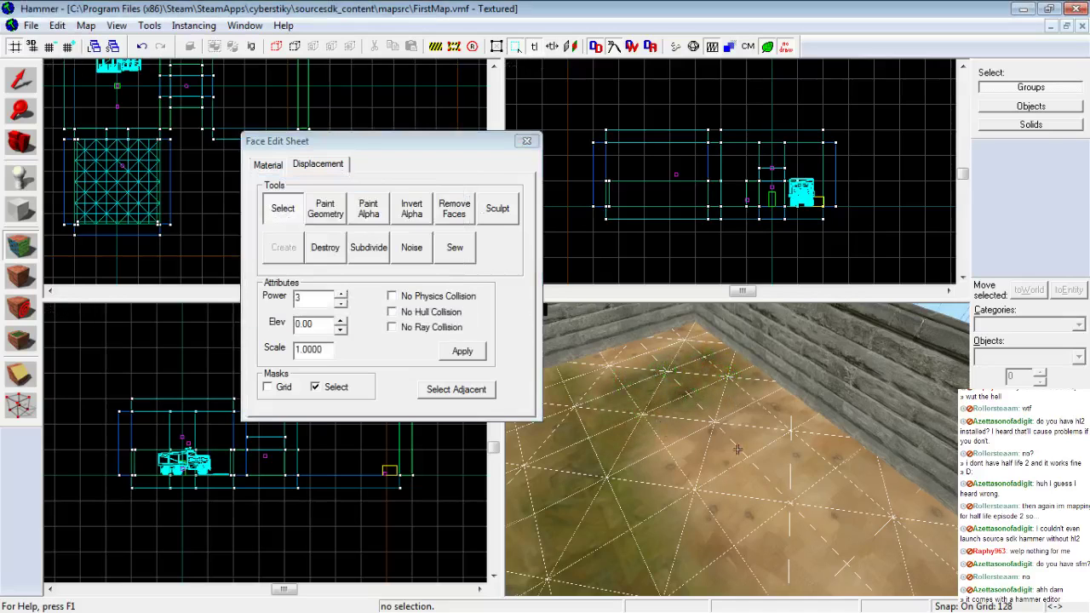
# Destroy the courtyard ground's displacement and recreate it with power 3
pyautogui.press('s')
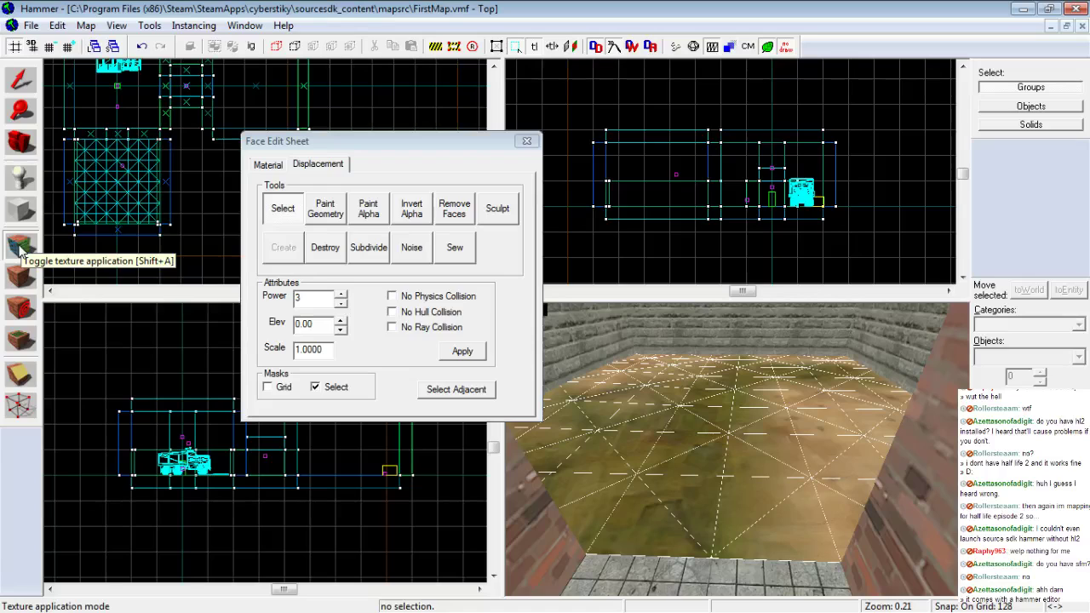
pyautogui.press('z')
pyautogui.press('w')
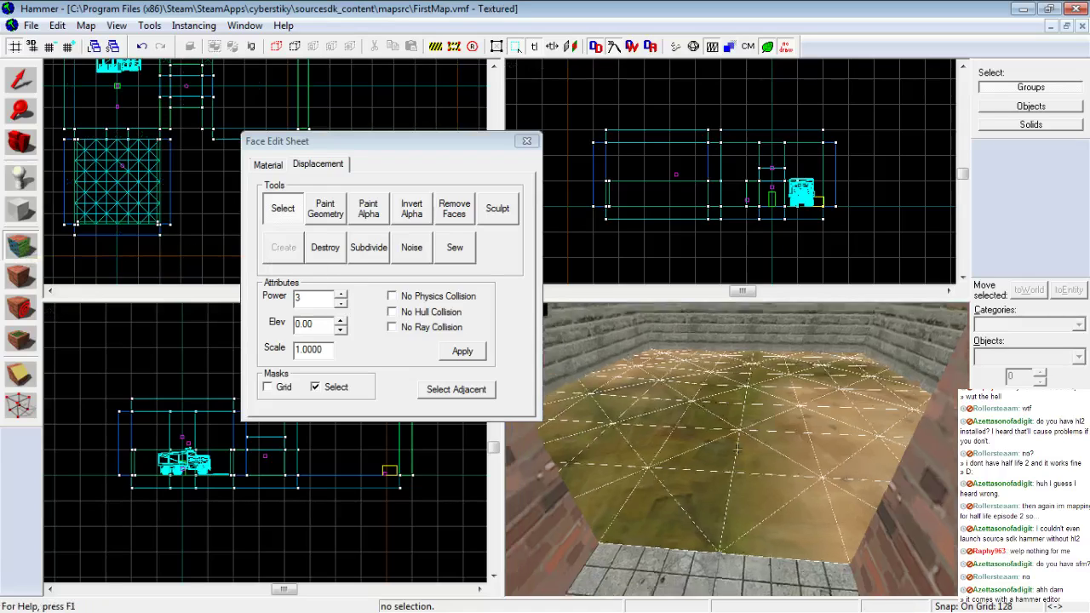
pyautogui.press('s')
pyautogui.press('w')
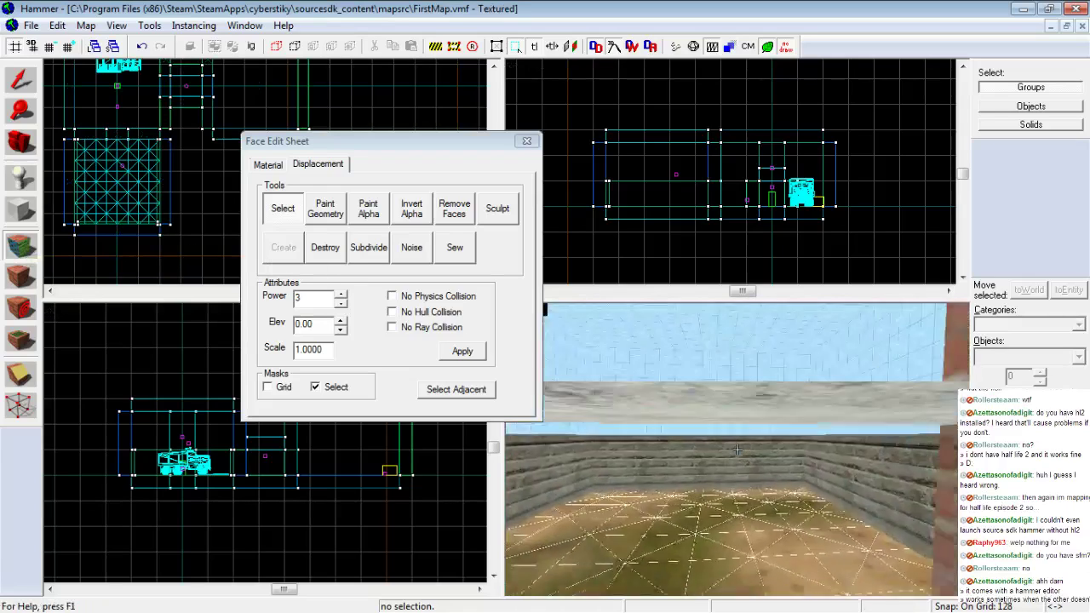
pyautogui.press('w')
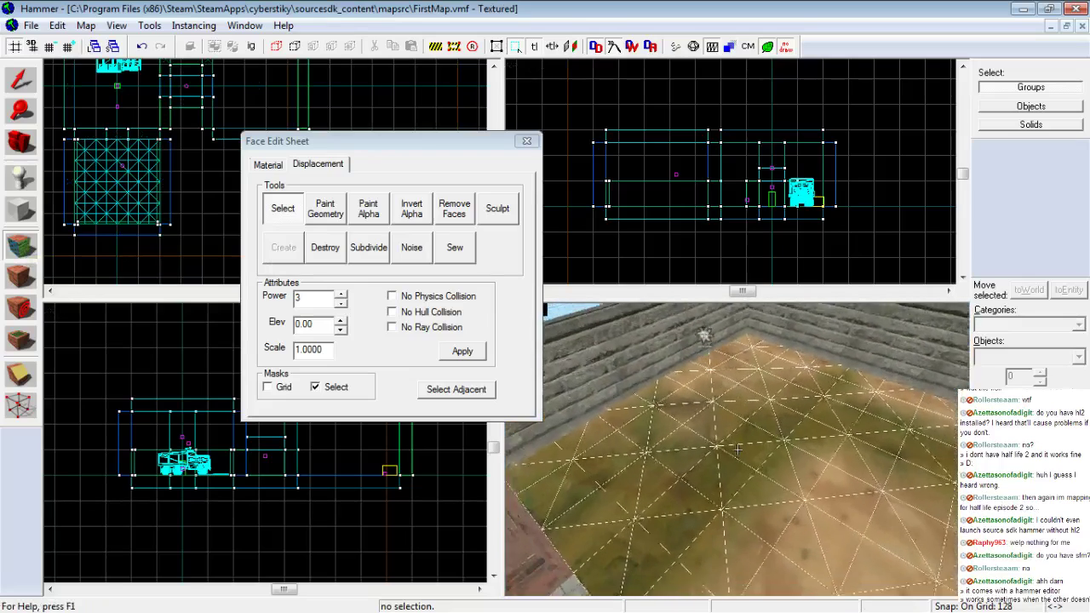
pyautogui.click(326, 247)
pyautogui.click(296, 255)
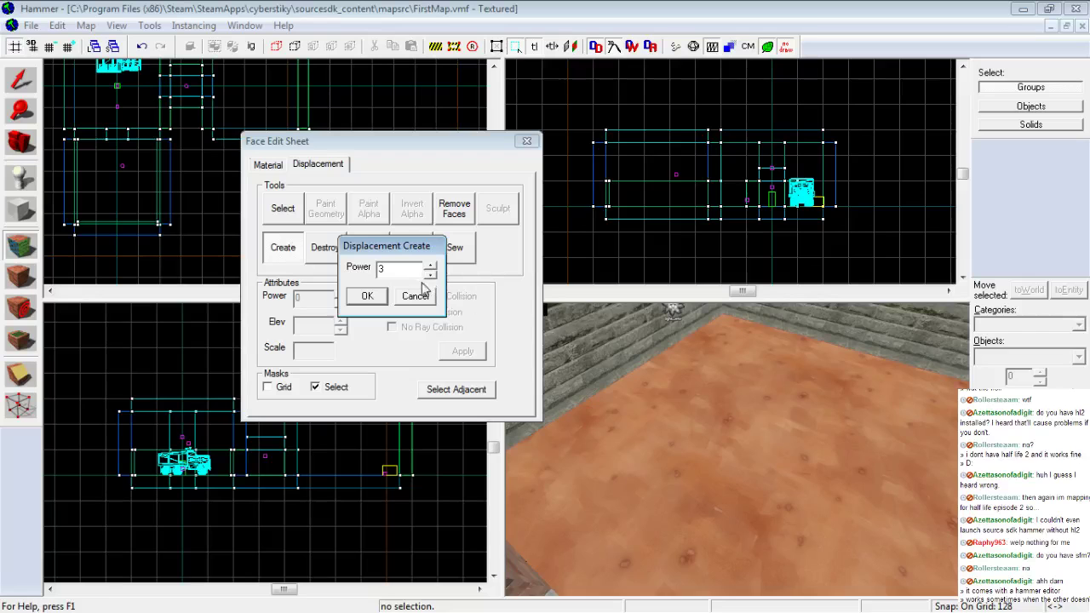
pyautogui.click(367, 298)
# Invert the alpha of the recreated courtyard ground displacement and inspect its surface up close
pyautogui.press('w')
pyautogui.press('w')
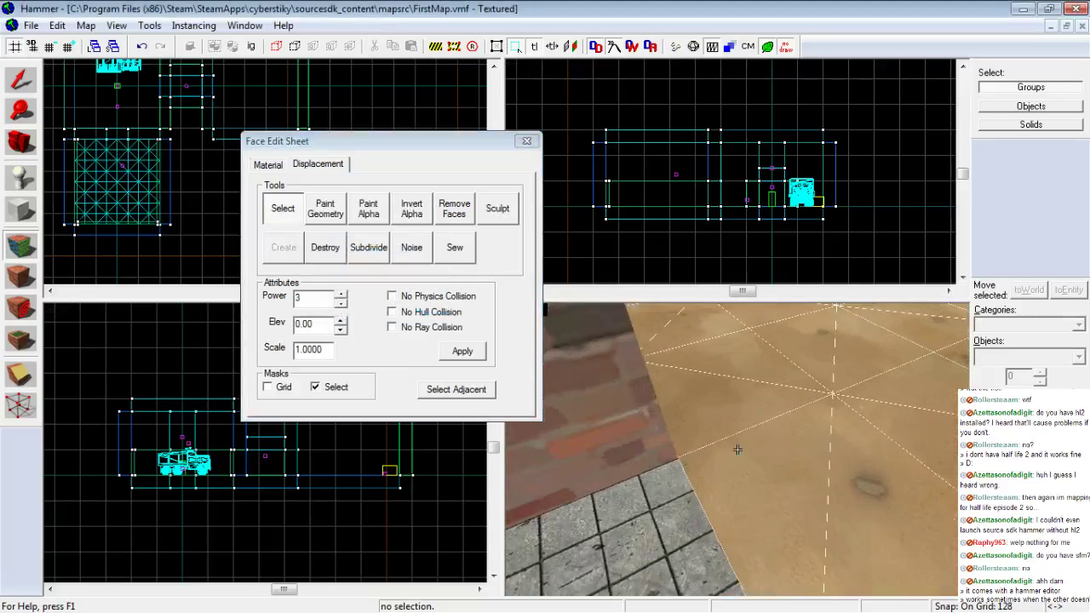
pyautogui.press('w')
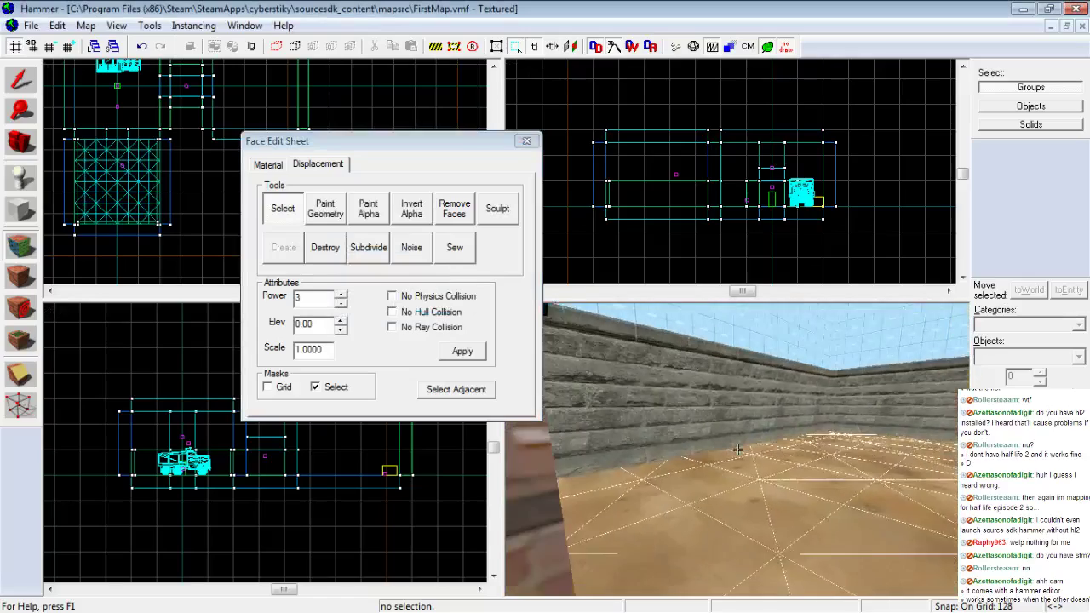
pyautogui.press('s')
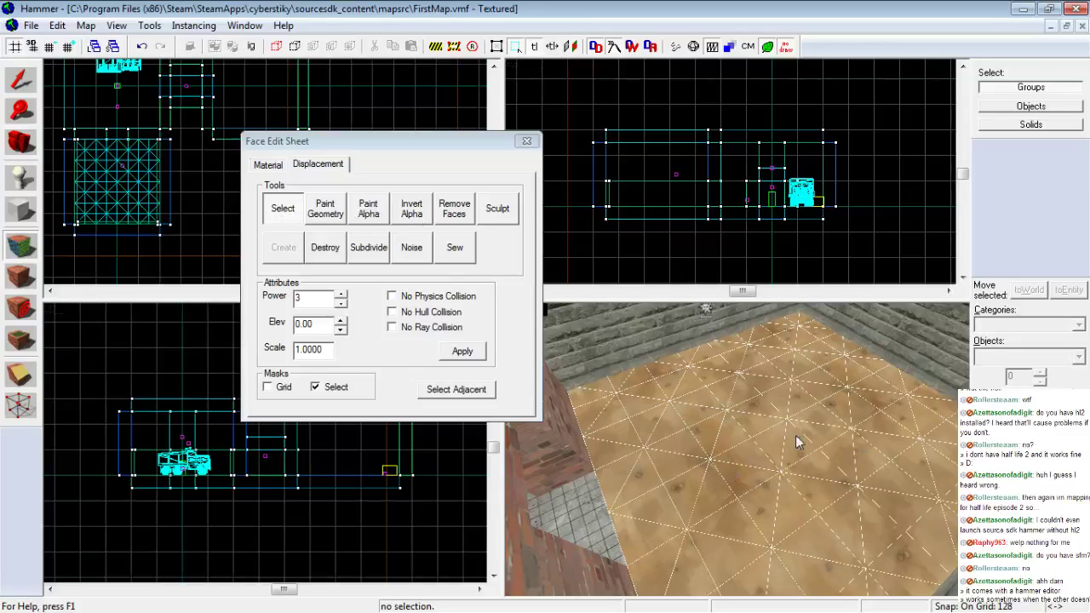
pyautogui.click(412, 214)
pyautogui.press('w')
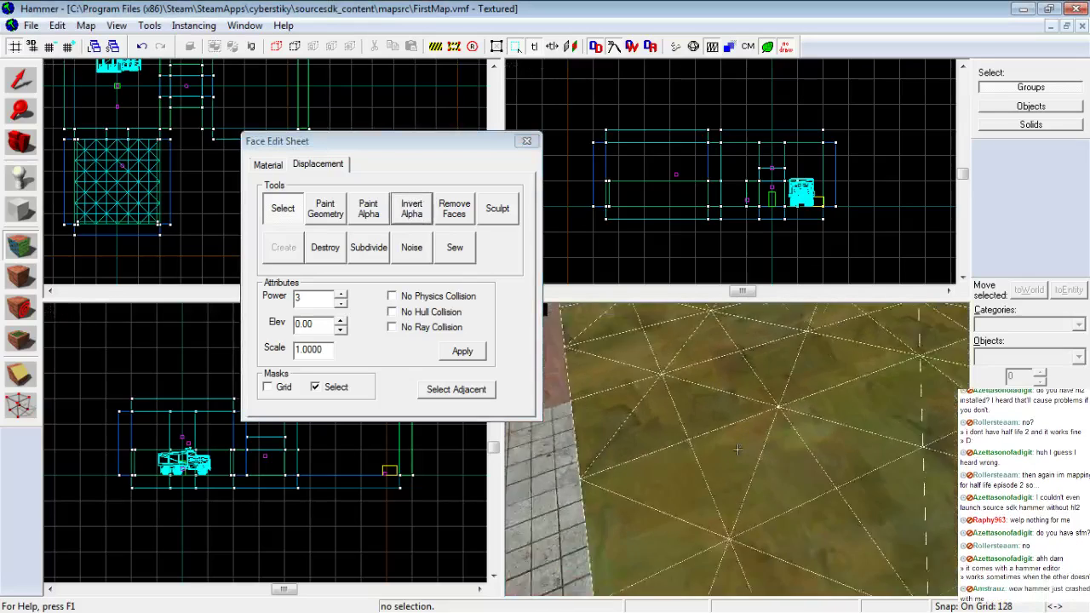
pyautogui.press('z')
# Pick nature/blendgroundtograss001 from the grass textures and apply it to the courtyard ground
pyautogui.click(270, 164)
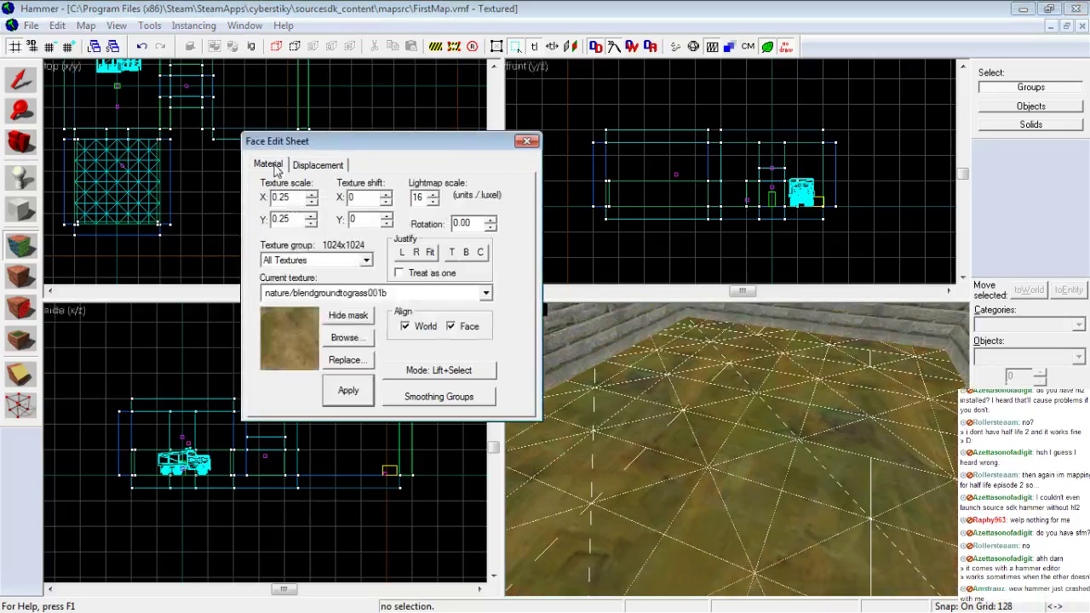
pyautogui.click(345, 340)
pyautogui.click(367, 423)
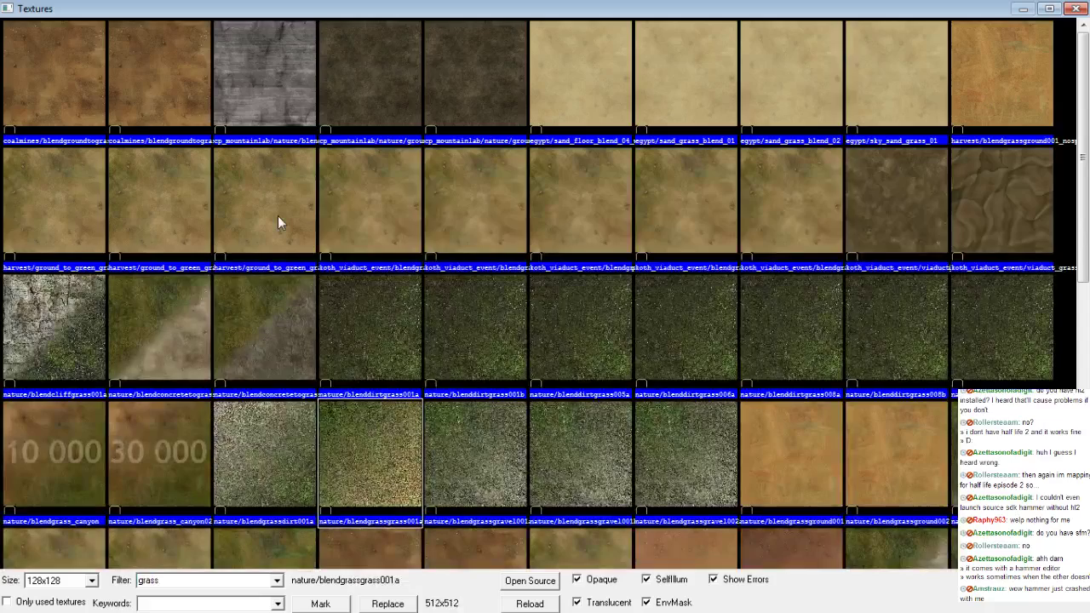
pyautogui.scroll(-3, 278, 218)
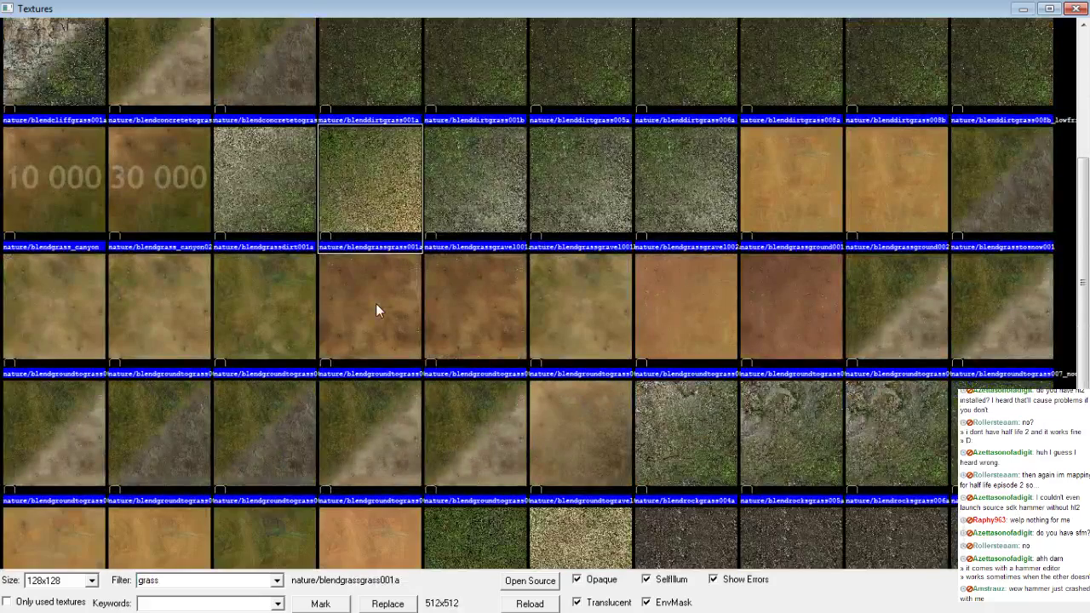
pyautogui.scroll(-2, 376, 303)
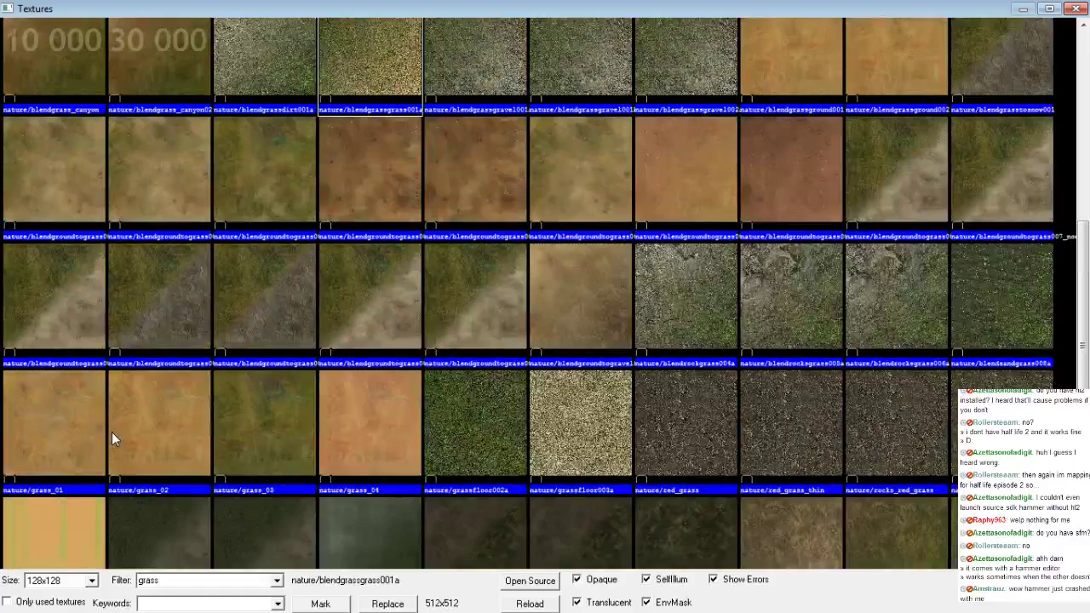
pyautogui.scroll(2, 112, 431)
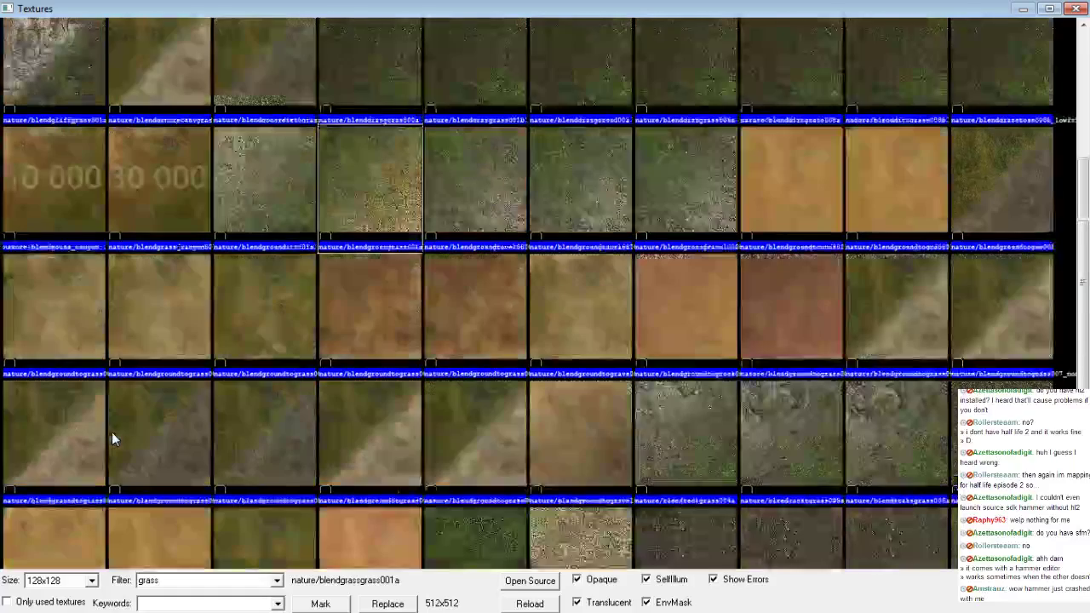
pyautogui.doubleClick(64, 338)
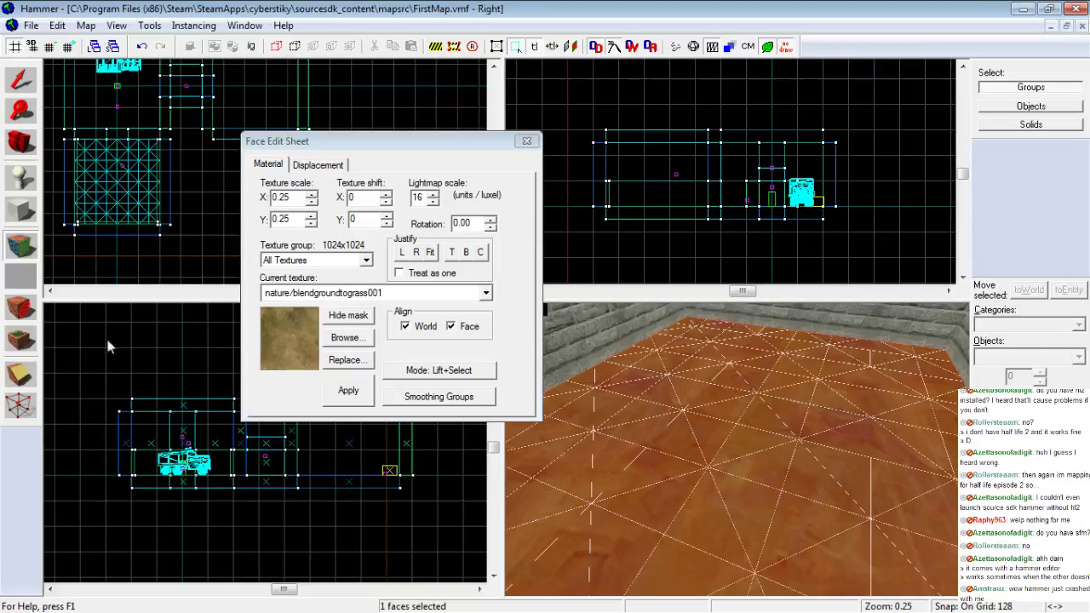
pyautogui.click(364, 399)
# Apply the nature/blendgroundtograss002 texture to the courtyard ground and invert the displacement's alpha
pyautogui.click(348, 338)
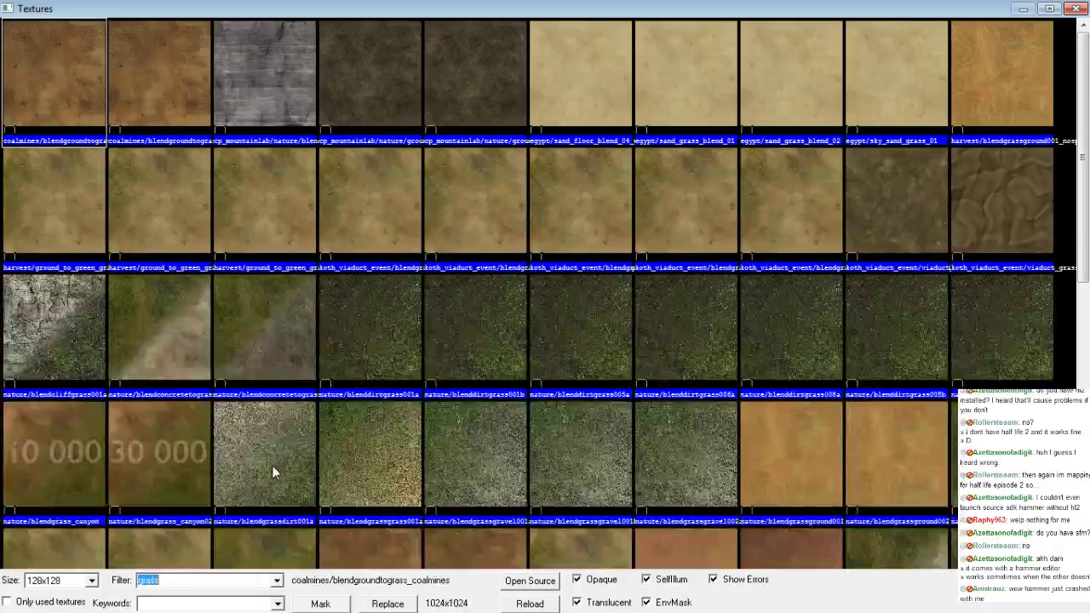
pyautogui.click(272, 464)
pyautogui.scroll(-2, 272, 466)
pyautogui.doubleClick(269, 451)
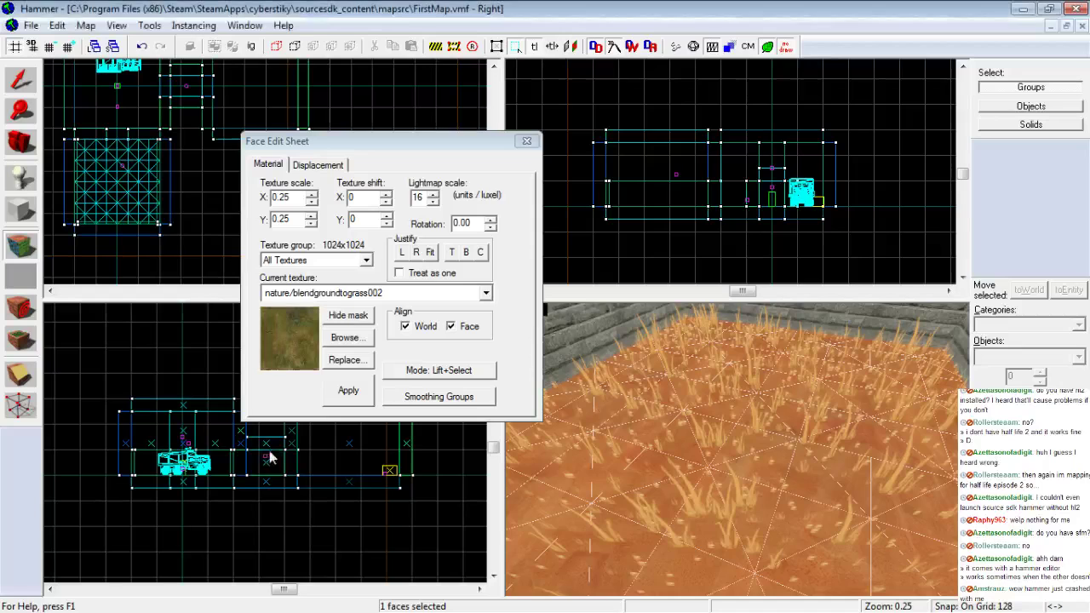
pyautogui.click(371, 391)
pyautogui.click(332, 164)
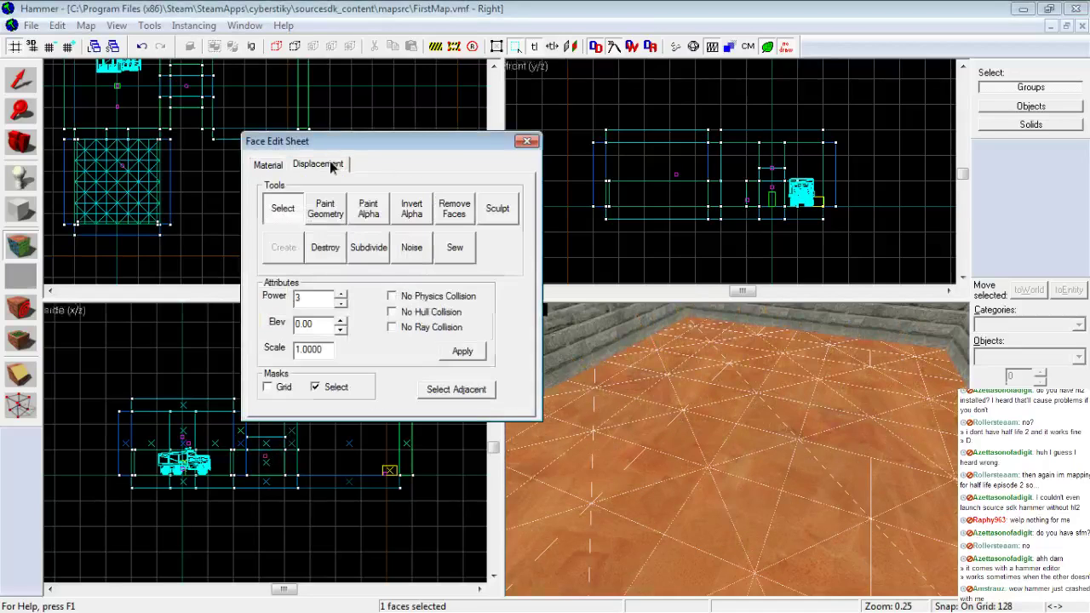
pyautogui.click(423, 218)
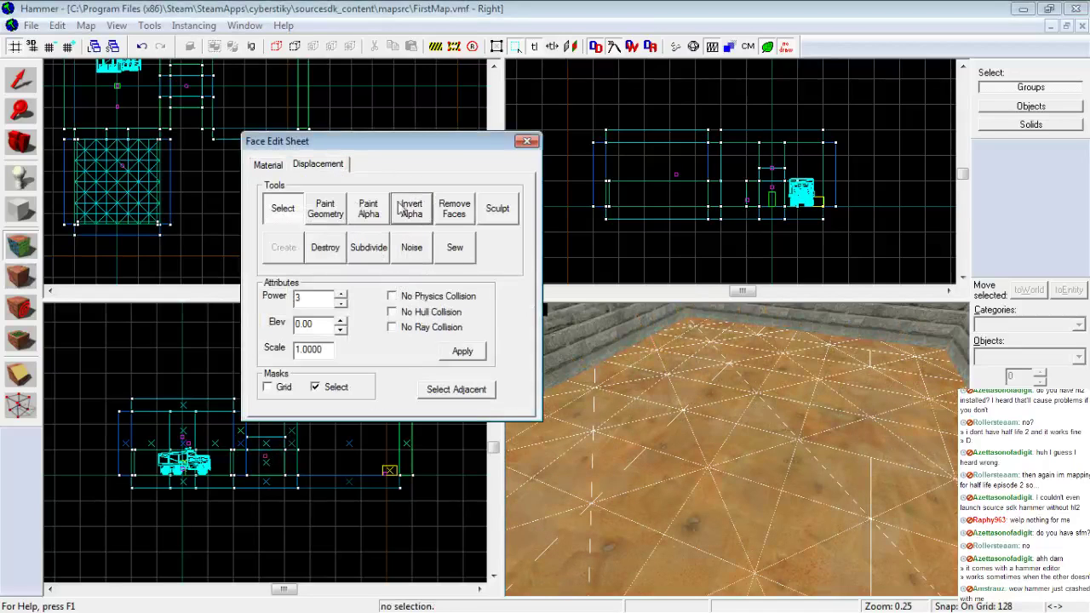
# Pick nature/blendgroundtograss007 from the grass textures and apply it to the courtyard ground
pyautogui.click(269, 165)
pyautogui.click(345, 338)
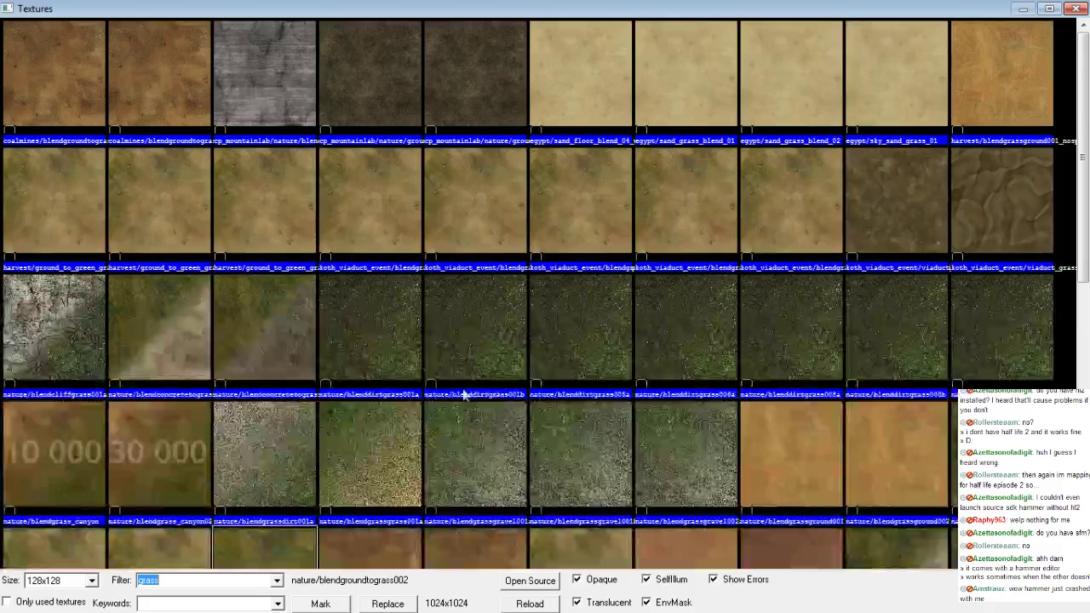
pyautogui.click(790, 364)
pyautogui.scroll(-3, 791, 366)
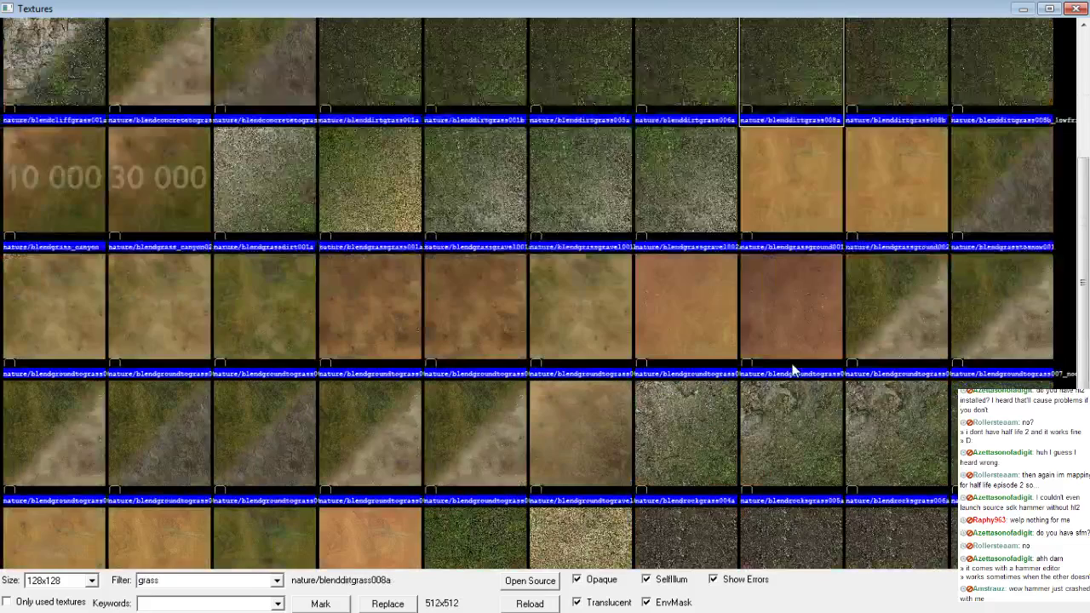
pyautogui.doubleClick(875, 311)
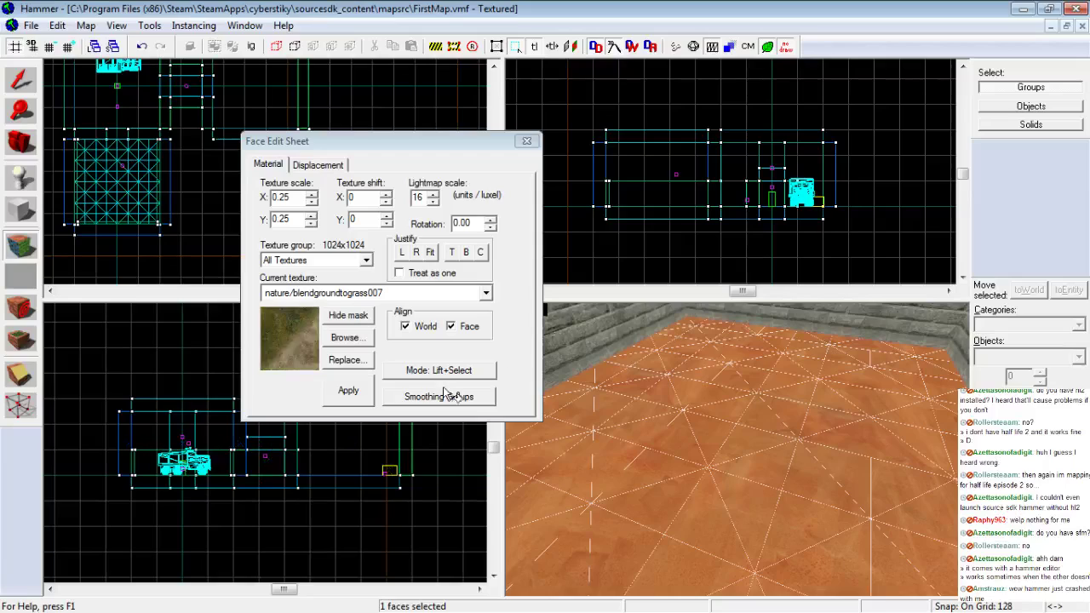
pyautogui.click(345, 390)
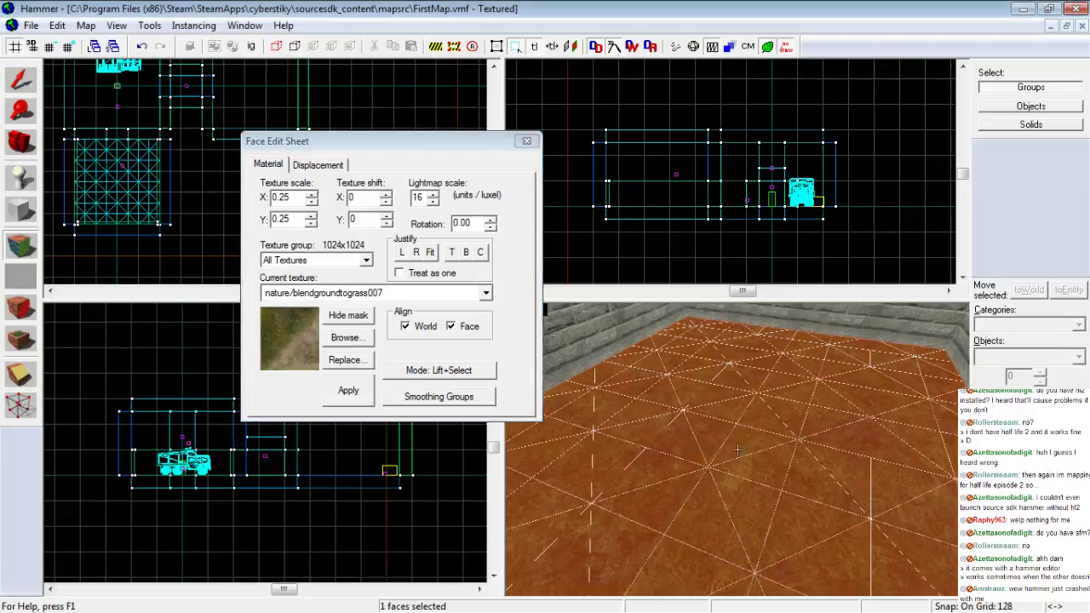
pyautogui.press('z')
pyautogui.press('s')
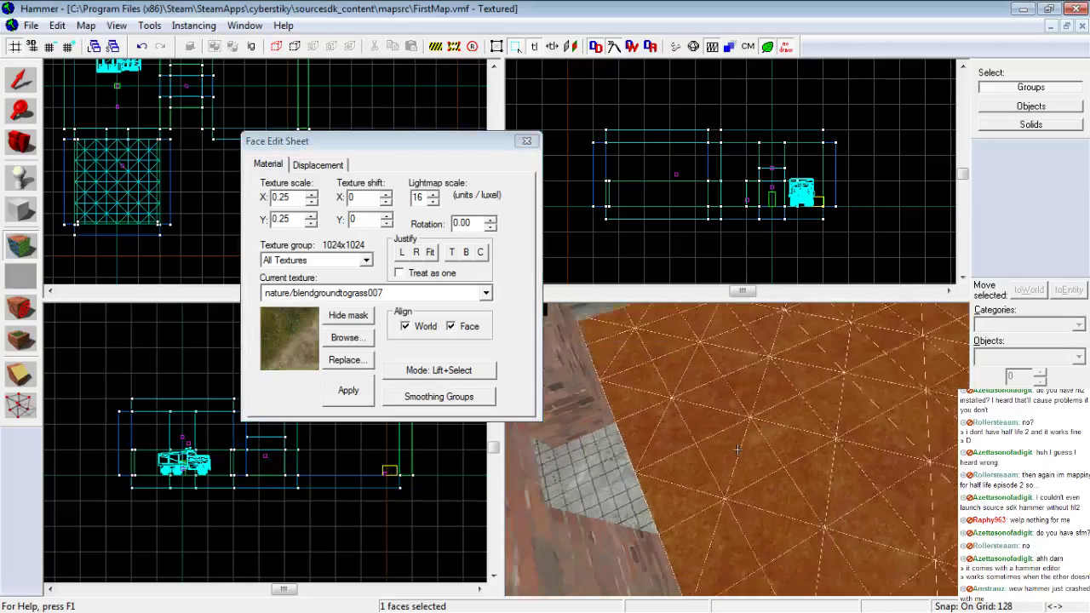
pyautogui.press('z')
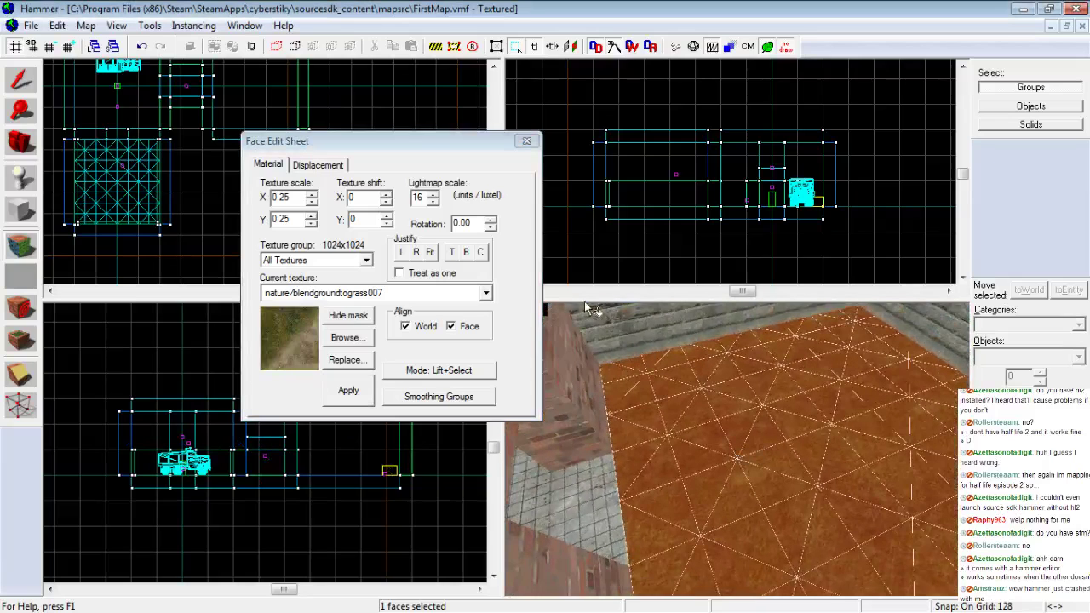
# Invert the courtyard ground displacement's alpha, look over its surface, and invert the alpha back
pyautogui.click(320, 165)
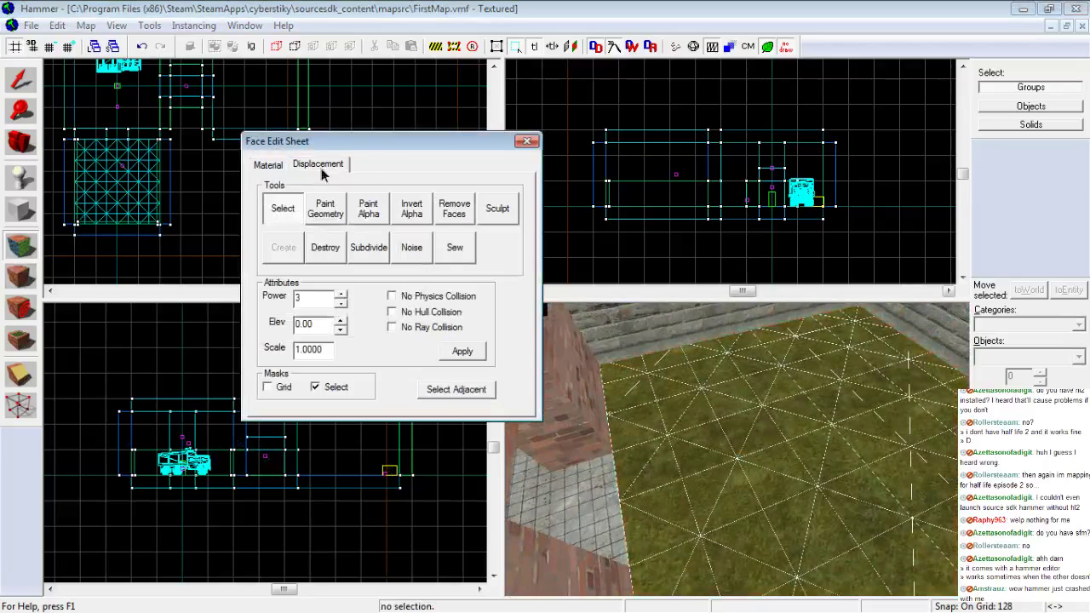
pyautogui.click(412, 208)
pyautogui.press('z')
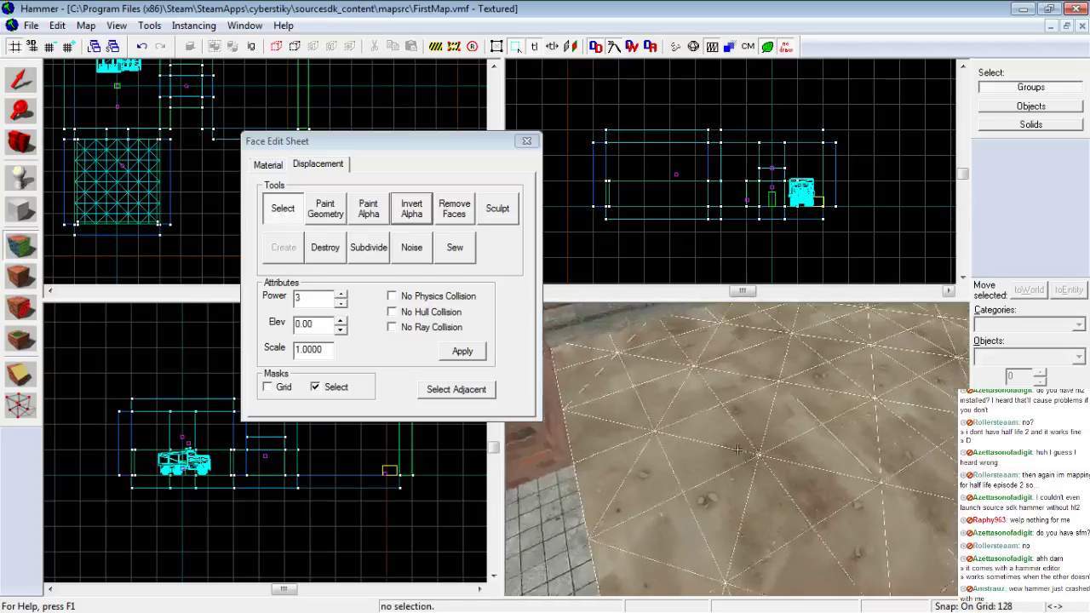
pyautogui.press('z')
pyautogui.click(414, 213)
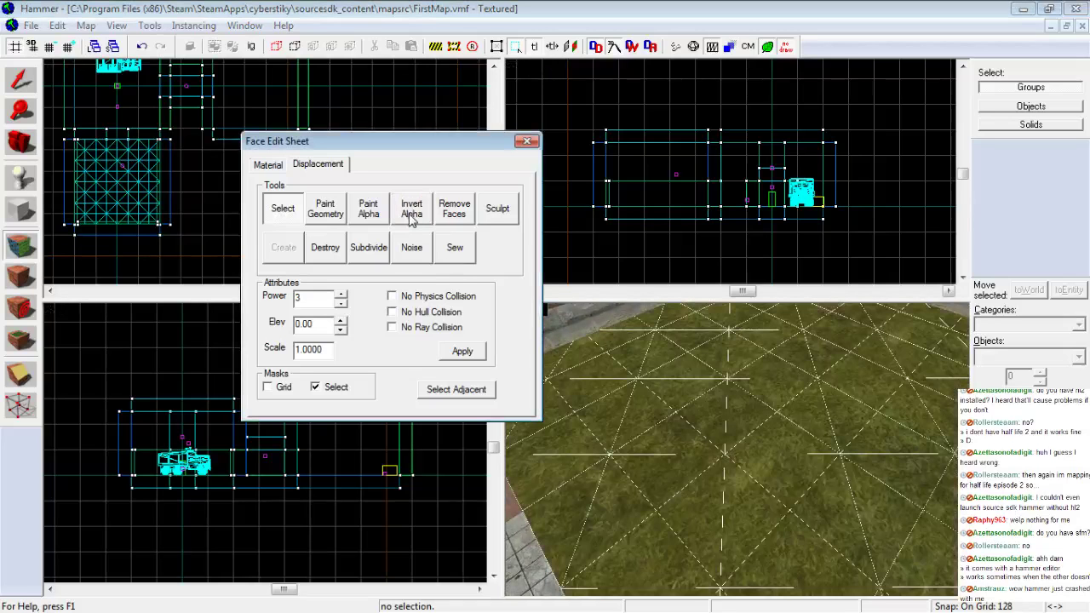
# Use Paint Alpha to paint a dirt path across the courtyard ground from the doorway, raising the brush value from 25 to 177
pyautogui.click(354, 213)
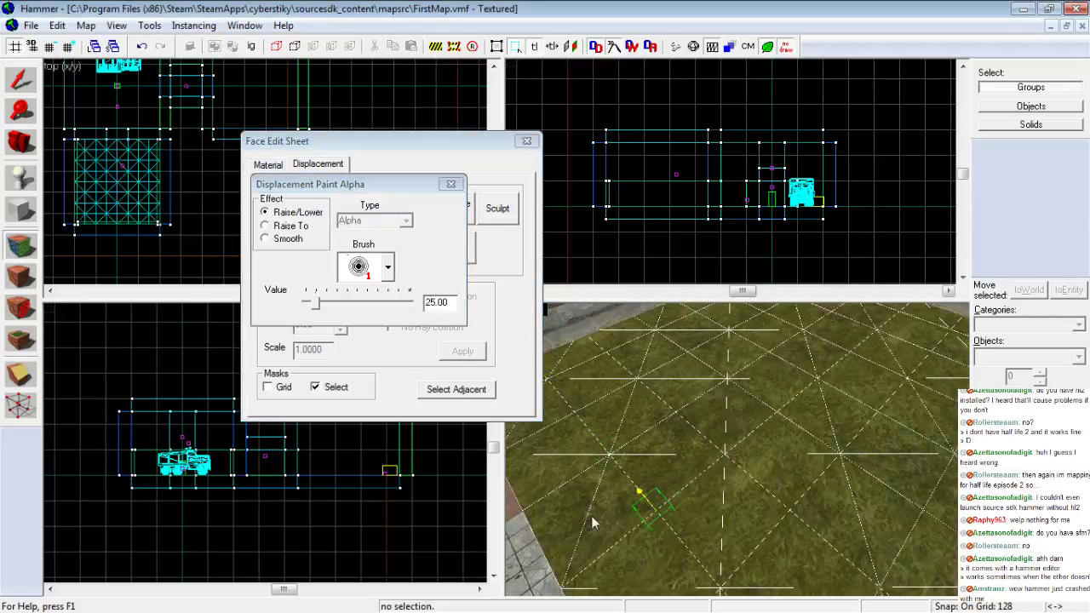
pyautogui.press('z')
pyautogui.press('Left')
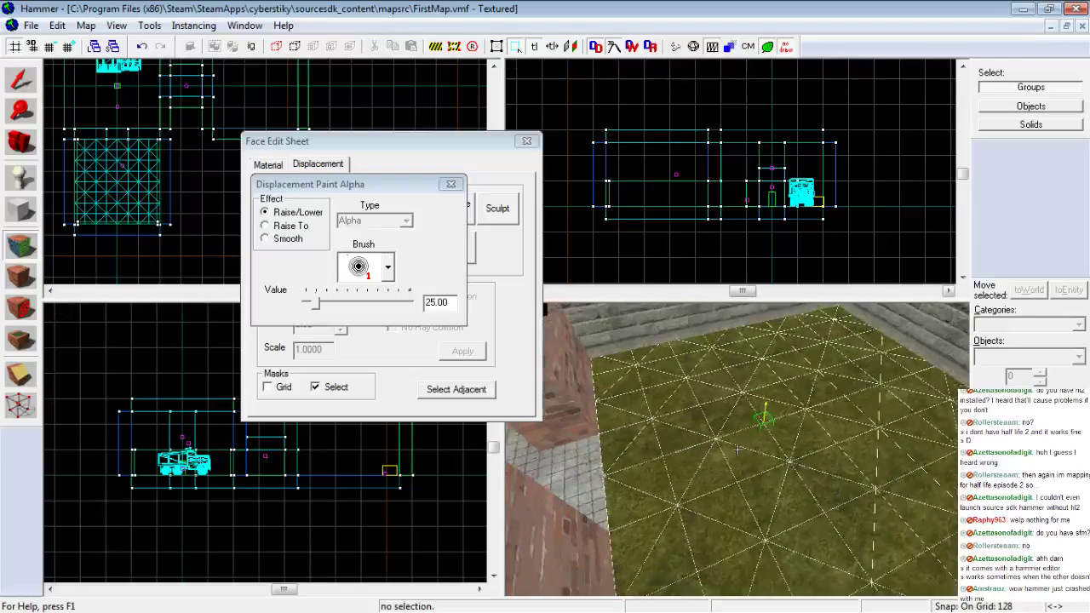
pyautogui.moveTo(613, 484)
pyautogui.mouseDown()
pyautogui.moveTo(628, 470)
pyautogui.moveTo(658, 471)
pyautogui.mouseUp()
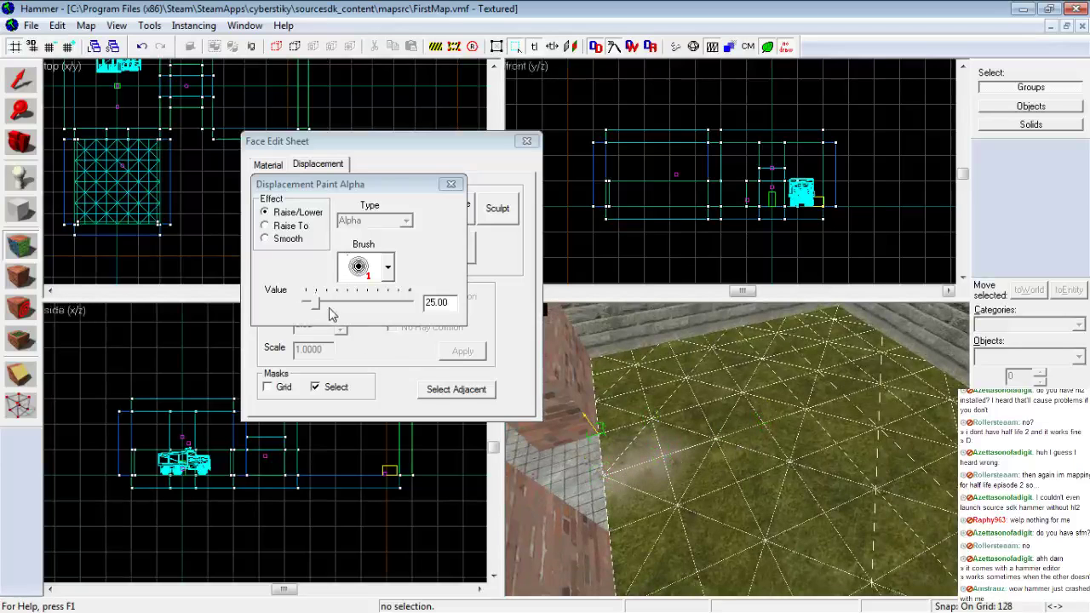
pyautogui.moveTo(312, 305); pyautogui.dragTo(347, 305)
pyautogui.moveTo(651, 464)
pyautogui.mouseDown()
pyautogui.moveTo(770, 409)
pyautogui.moveTo(819, 416)
pyautogui.moveTo(942, 372)
pyautogui.mouseUp()
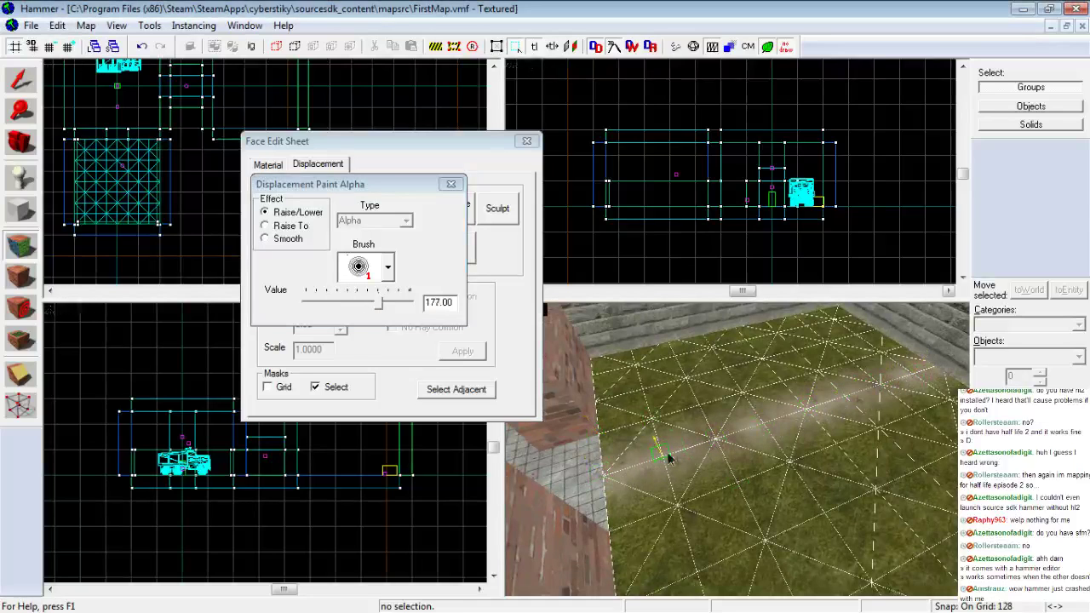
# Set the Paint Alpha value to 22, touch up the dirt path along its length and finish painting
pyautogui.moveTo(385, 305); pyautogui.dragTo(314, 311)
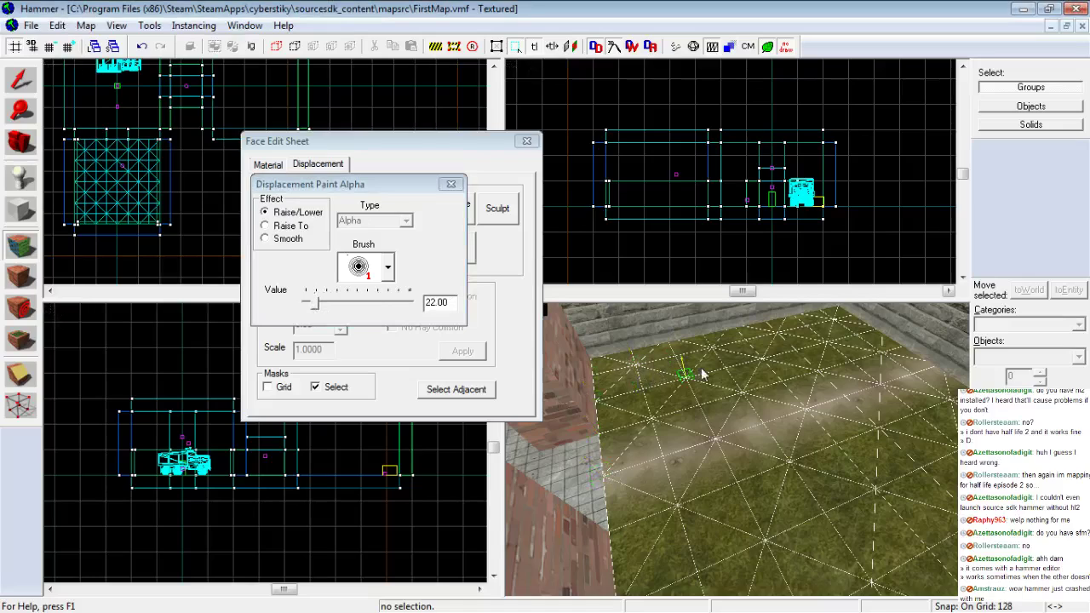
pyautogui.press('z')
pyautogui.press('z')
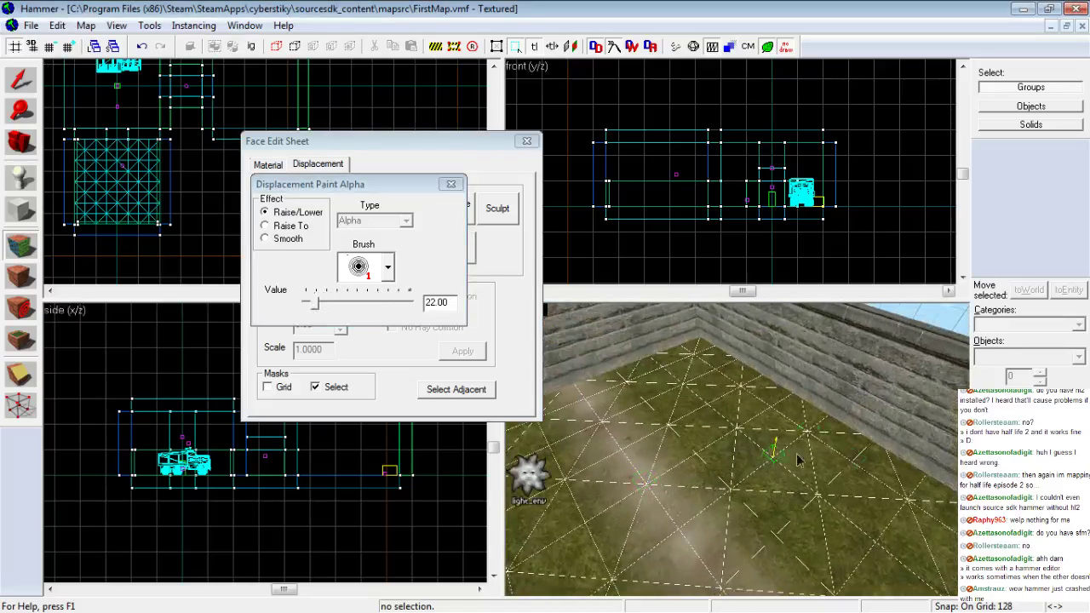
pyautogui.press('z')
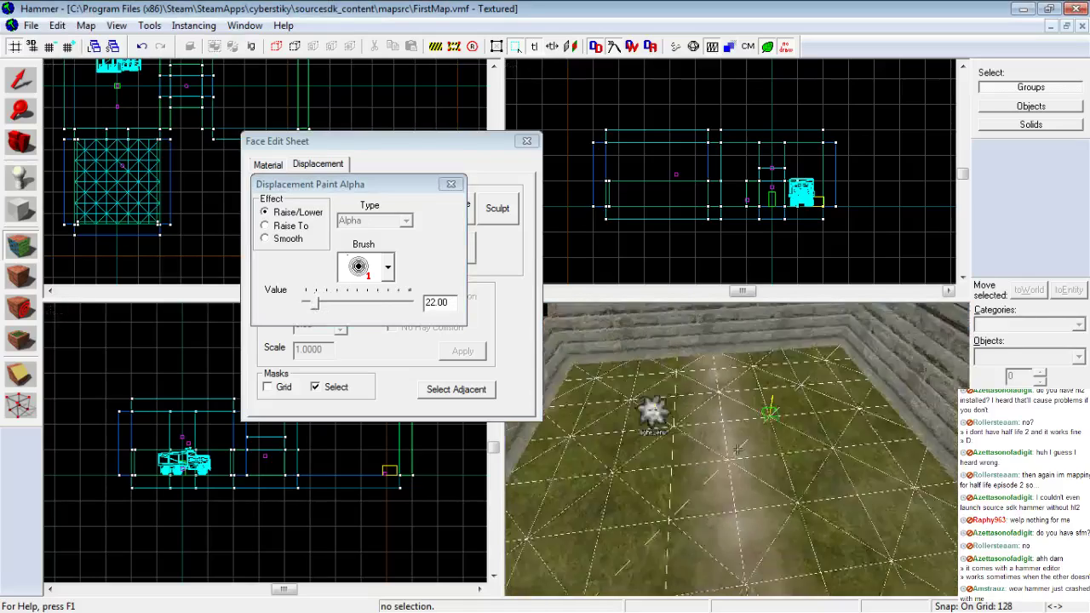
pyautogui.press('z')
pyautogui.click(752, 445)
pyautogui.press('z')
pyautogui.press('s')
pyautogui.press('w')
pyautogui.press('Up')
pyautogui.click(450, 184)
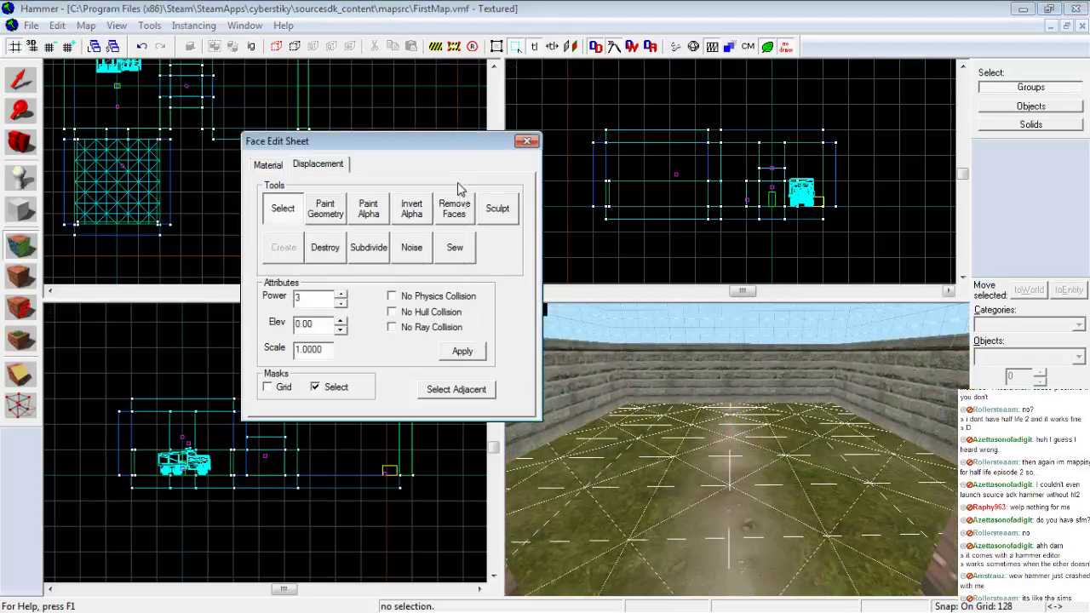
# Apply Noise to the courtyard ground's displacement to make its surface uneven
pyautogui.click(412, 252)
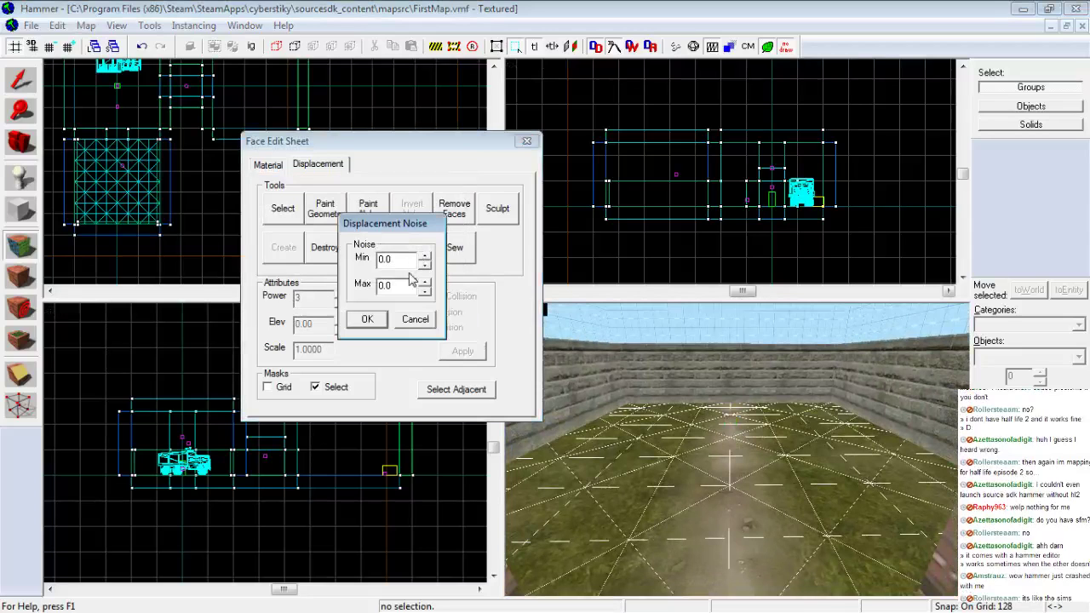
pyautogui.click(366, 320)
pyautogui.press('z')
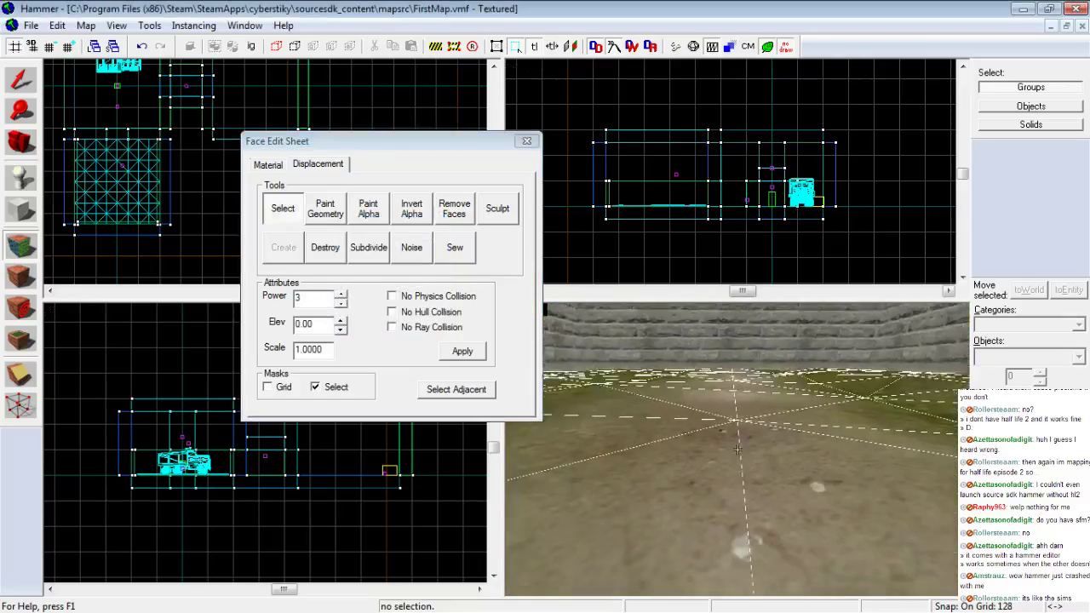
# Examine the noisy courtyard ground and its edge against the tiled doorway floor from both sides
pyautogui.press('w')
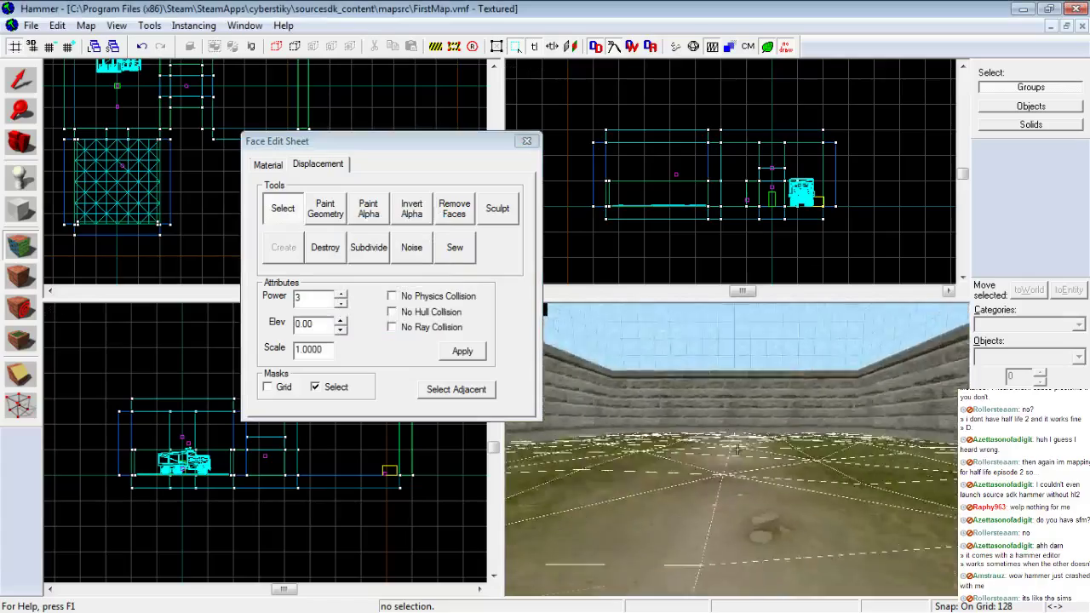
pyautogui.press('w')
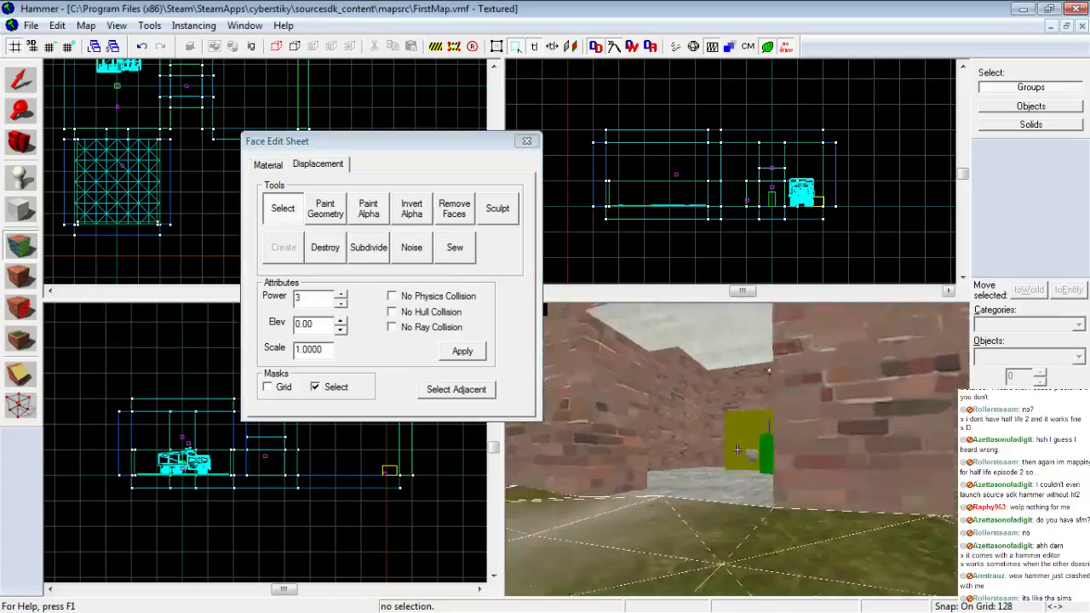
pyautogui.press('w')
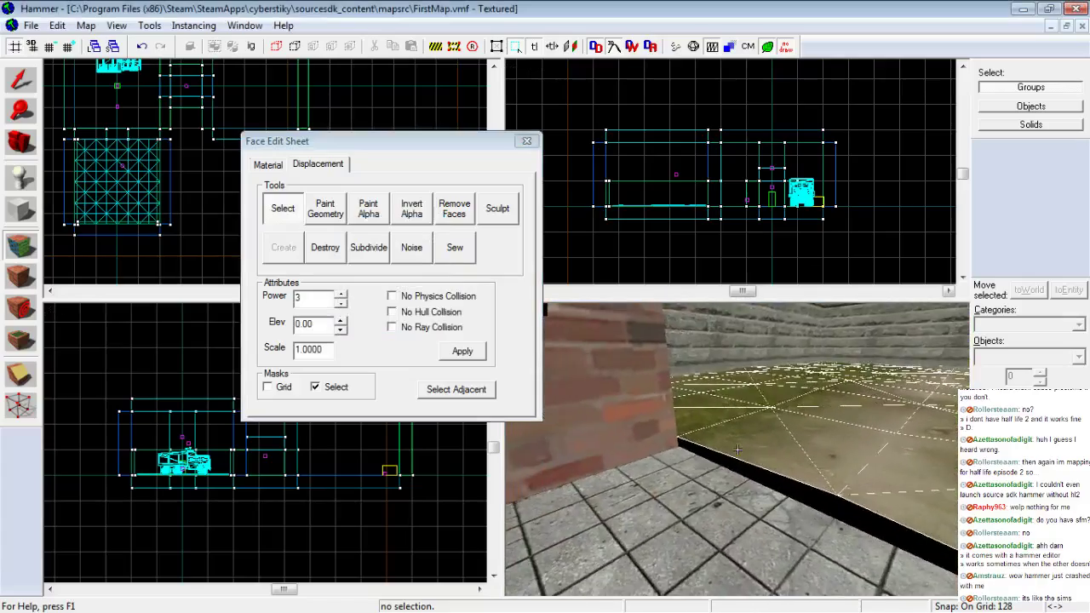
pyautogui.press('Right')
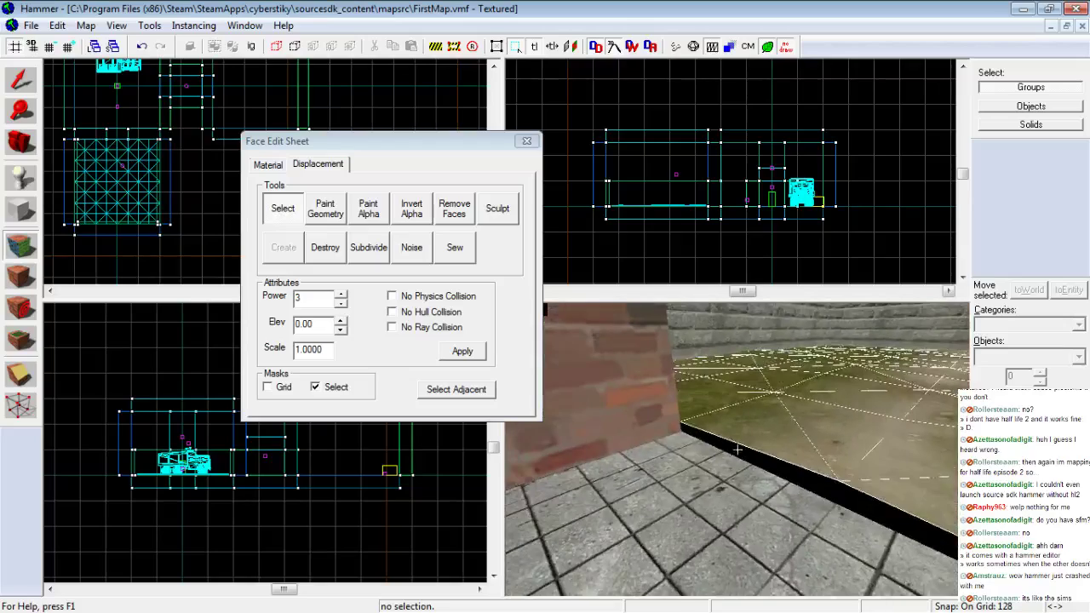
pyautogui.press('Right')
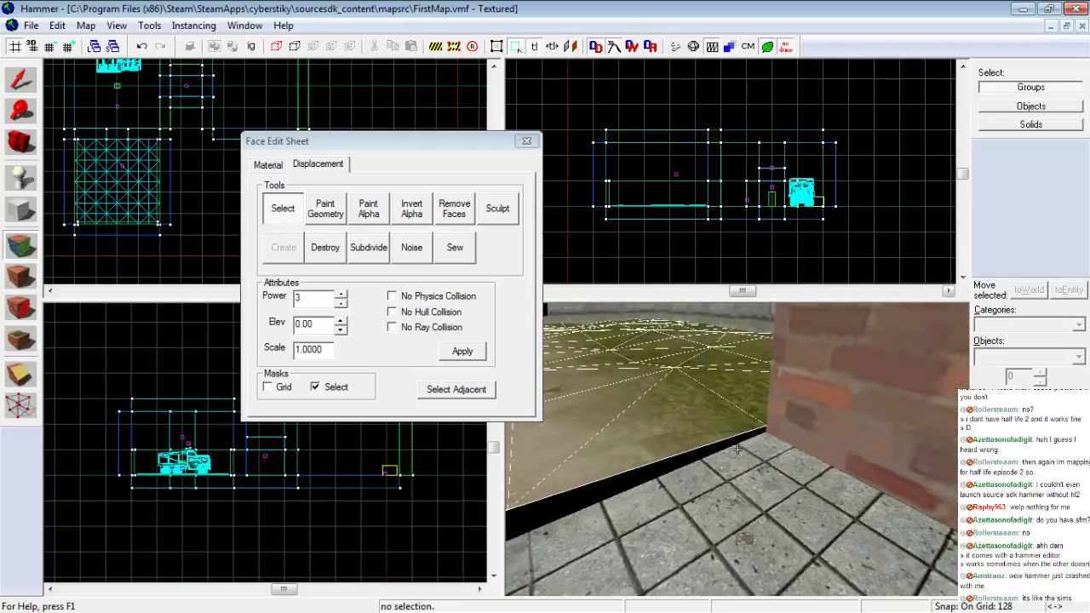
pyautogui.press('s')
pyautogui.press('z')
# Close the Face Edit Sheet and save the map
pyautogui.click(526, 142)
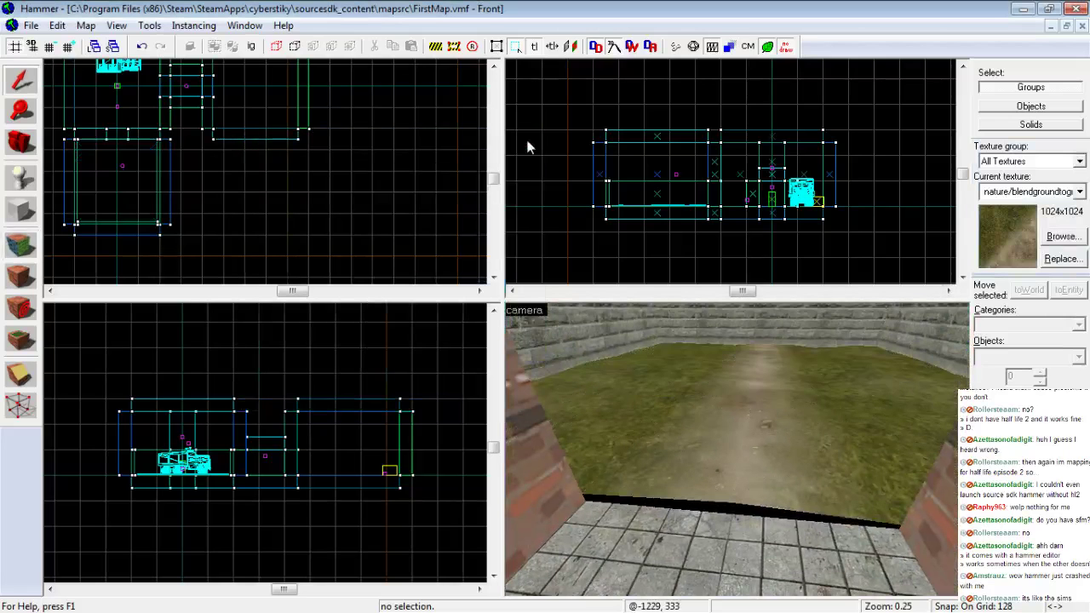
pyautogui.click(31, 25)
pyautogui.click(54, 97)
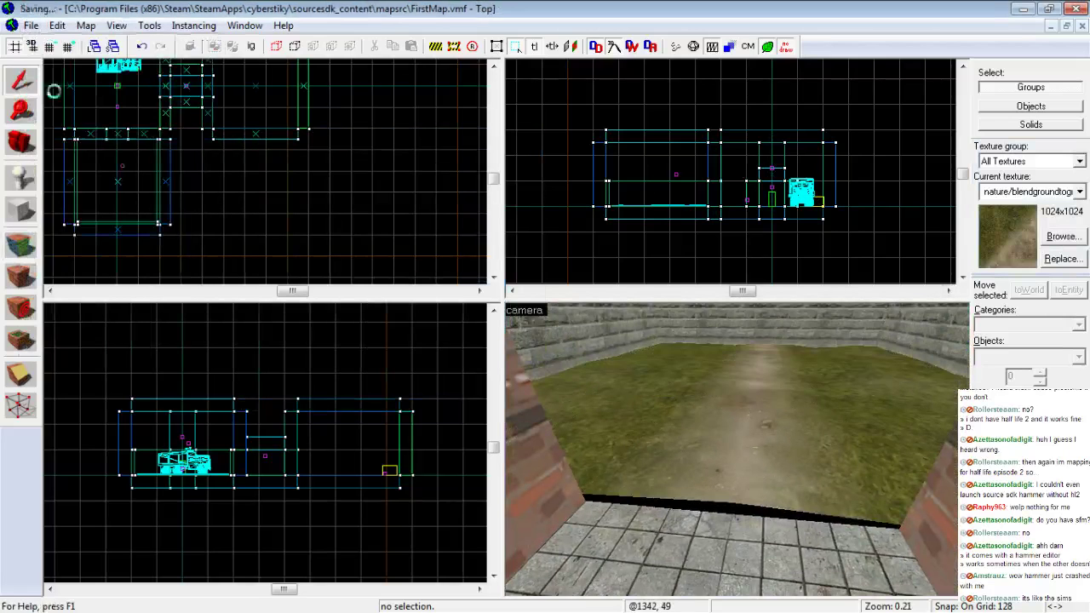
# View the courtyard path from the doorway and briefly select the ground solid to check it
pyautogui.press('z')
pyautogui.press('w')
pyautogui.press('s')
pyautogui.press('w')
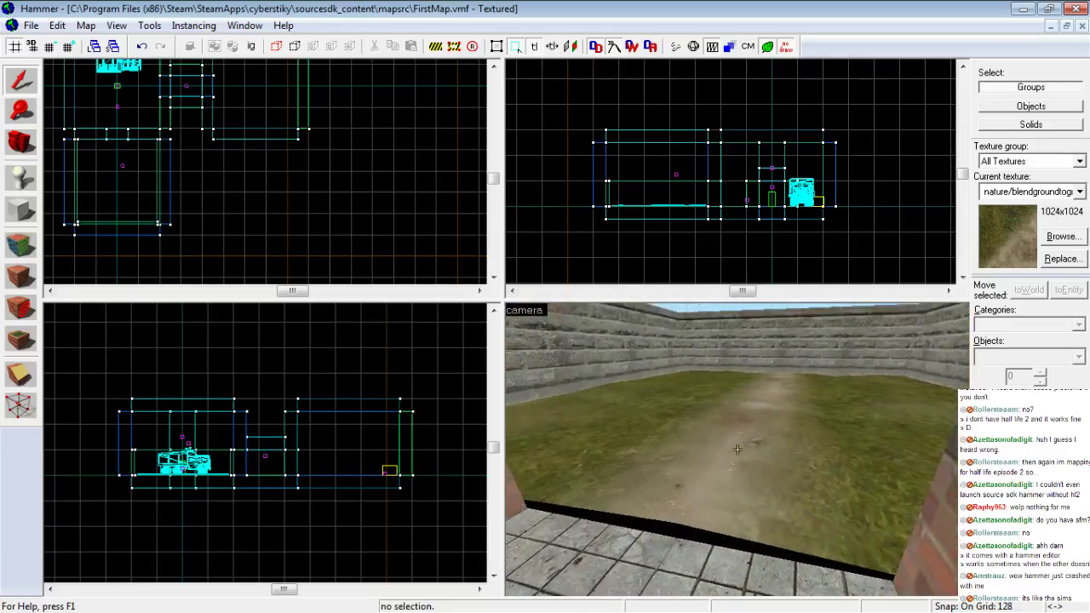
pyautogui.press('s')
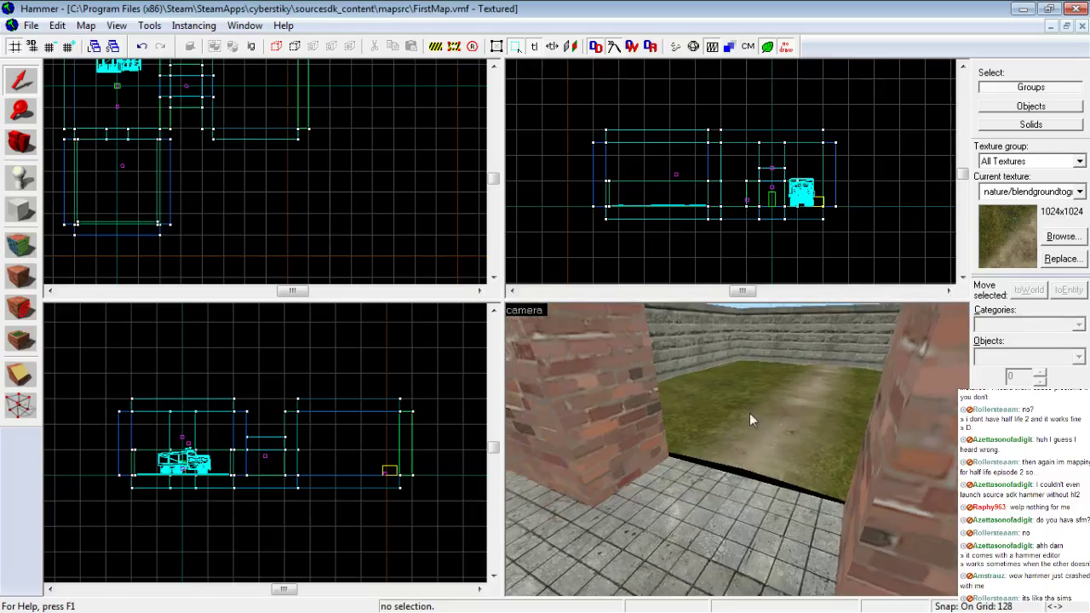
pyautogui.click(724, 426)
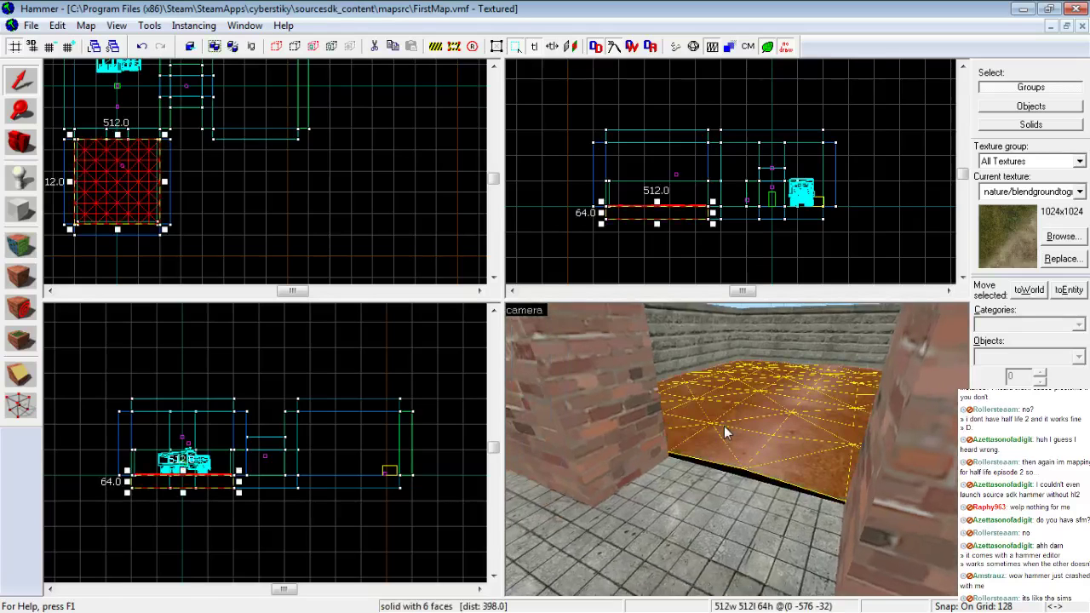
pyautogui.click(426, 250)
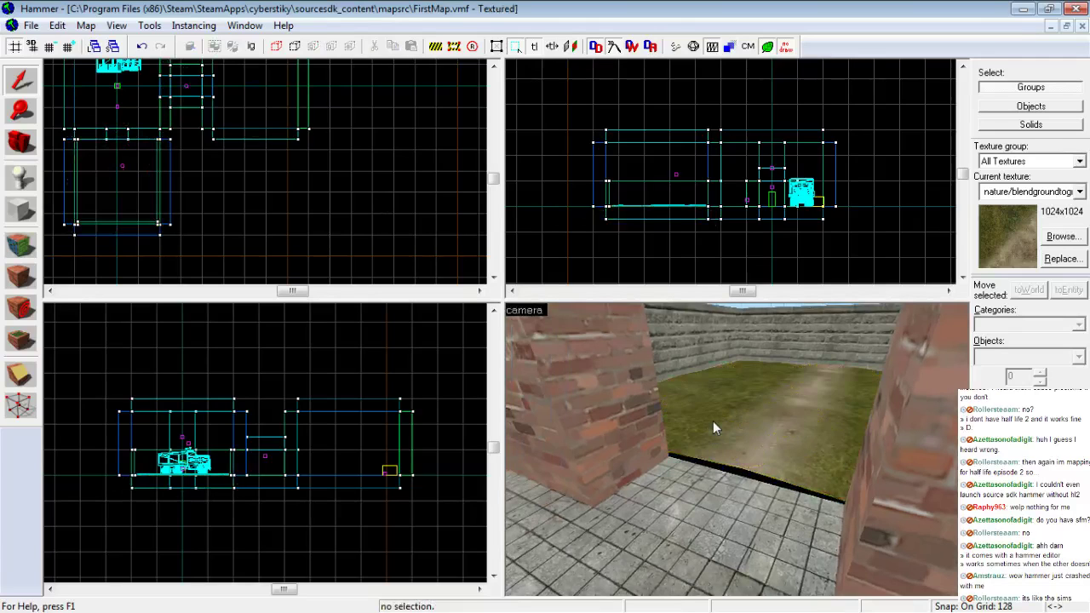
# Examine the seam between the courtyard ground displacement and the tiled floor up close, from above and below
pyautogui.press('z')
pyautogui.press('w')
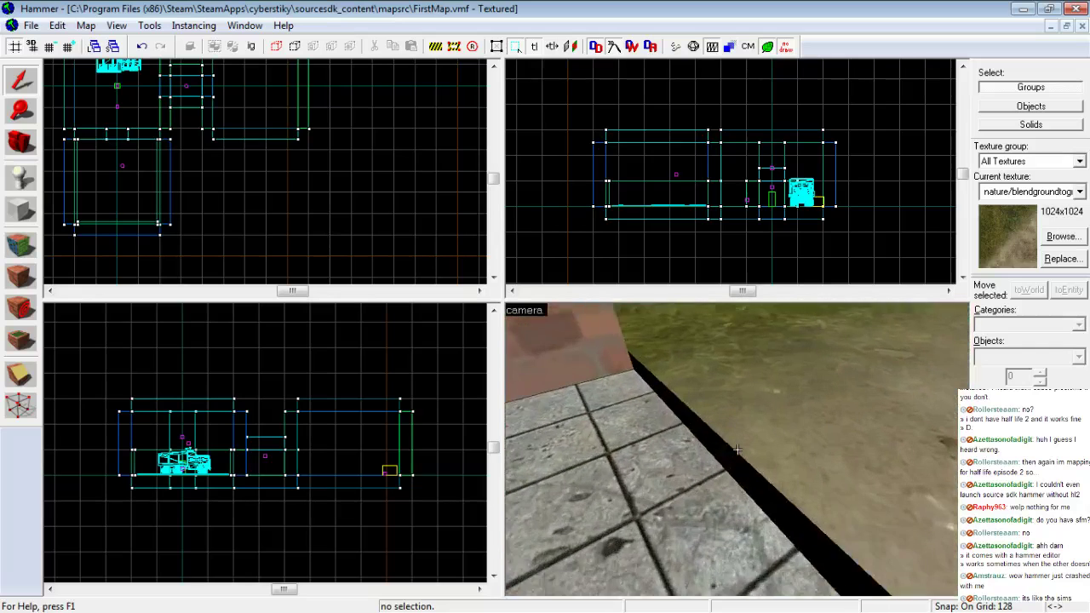
pyautogui.press('w')
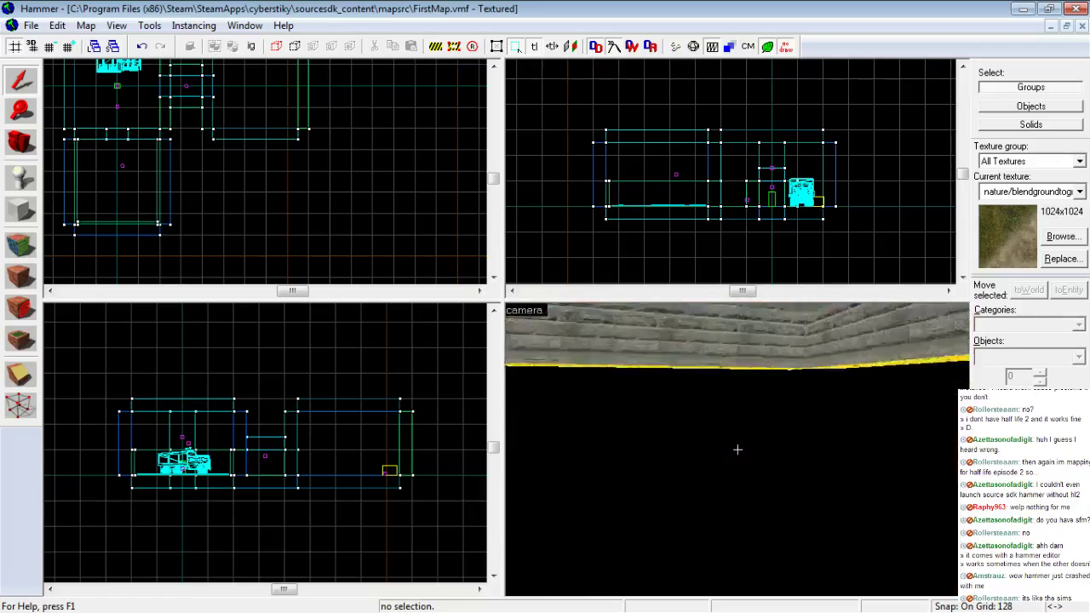
pyautogui.press('s')
pyautogui.press('s')
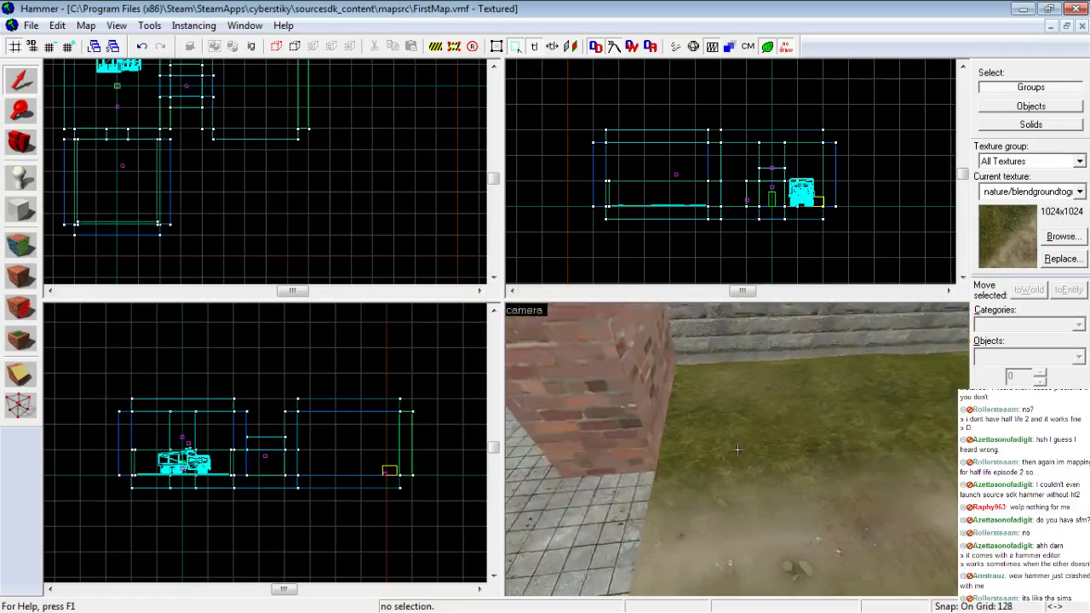
pyautogui.press('w')
pyautogui.press('a')
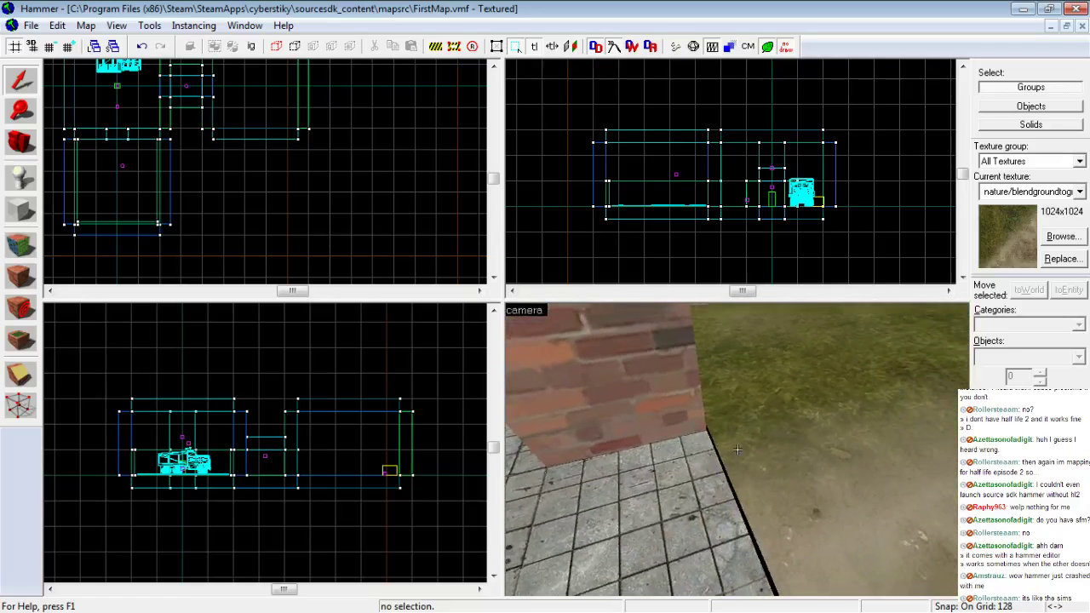
pyautogui.press('w')
pyautogui.press('s')
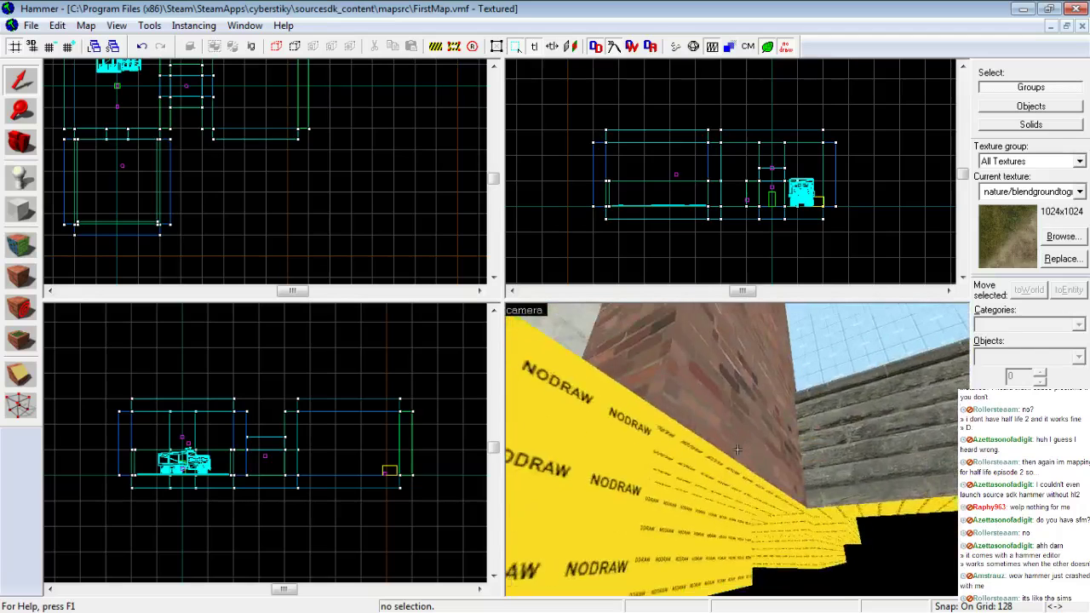
# Select both brick walls beside the doorway, refine the grid to 32 and extend their undersides down to a total height of 384 units
pyautogui.press('s')
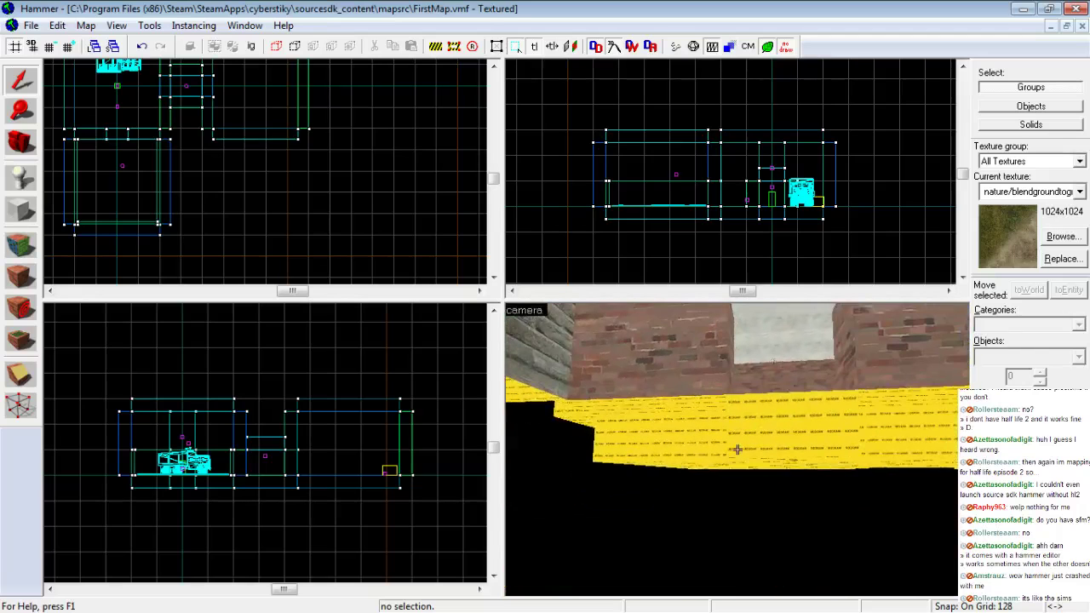
pyautogui.click(662, 372)
pyautogui.press('z')
pyautogui.keyDown('ctrl'); pyautogui.click(896, 471); pyautogui.keyUp('ctrl')
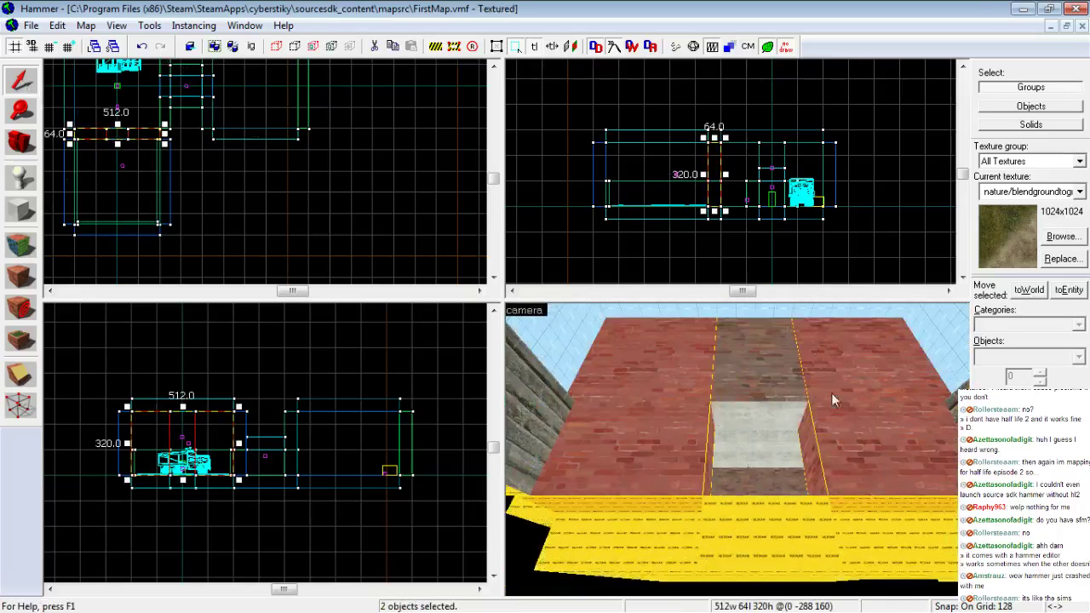
pyautogui.scroll(3, 728, 200)
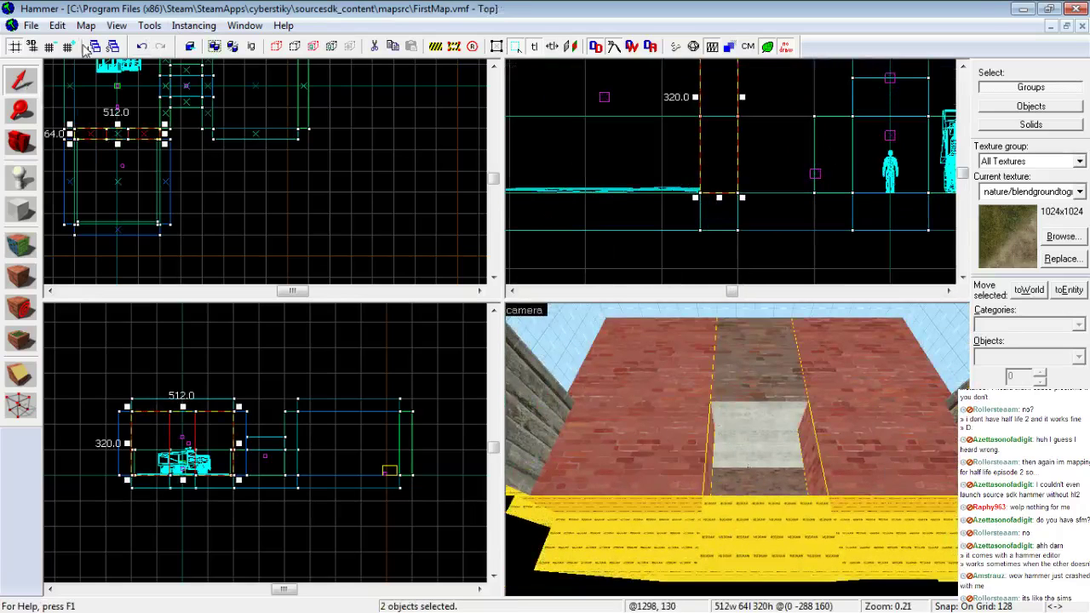
pyautogui.click(50, 46)
pyautogui.click(49, 46)
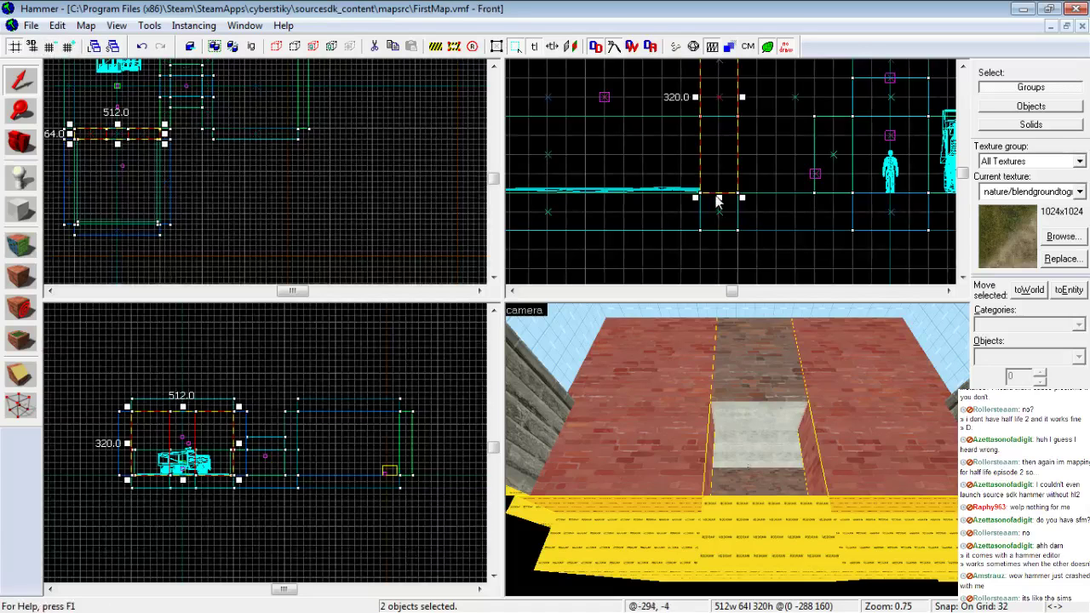
pyautogui.moveTo(717, 197); pyautogui.dragTo(718, 235)
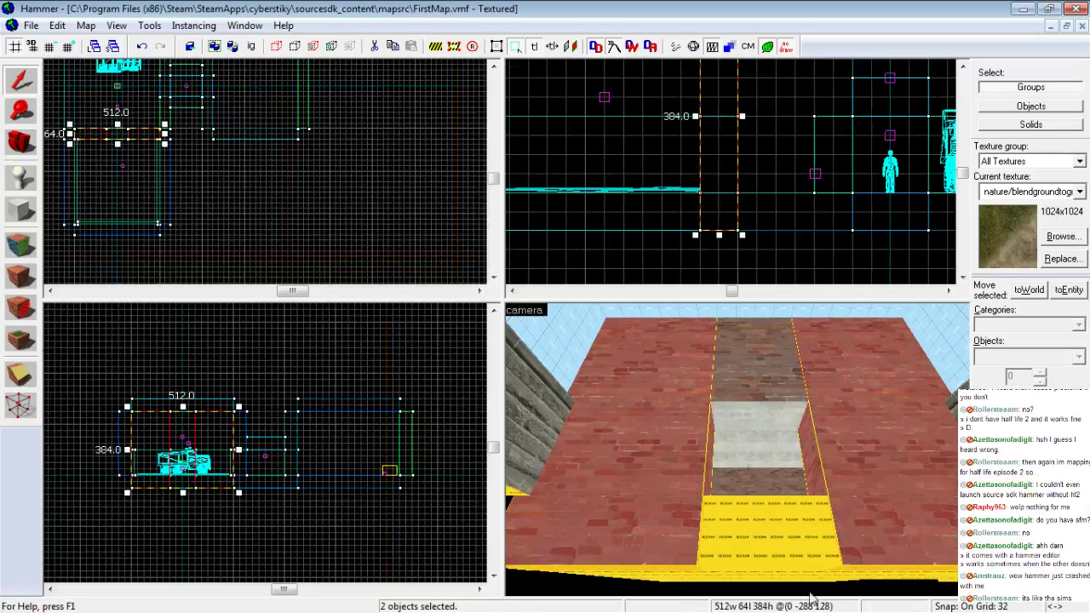
# Select the three stone courtyard walls together and extend their undersides down to a total height of 384 units
pyautogui.click(789, 541)
pyautogui.press('z')
pyautogui.press('w')
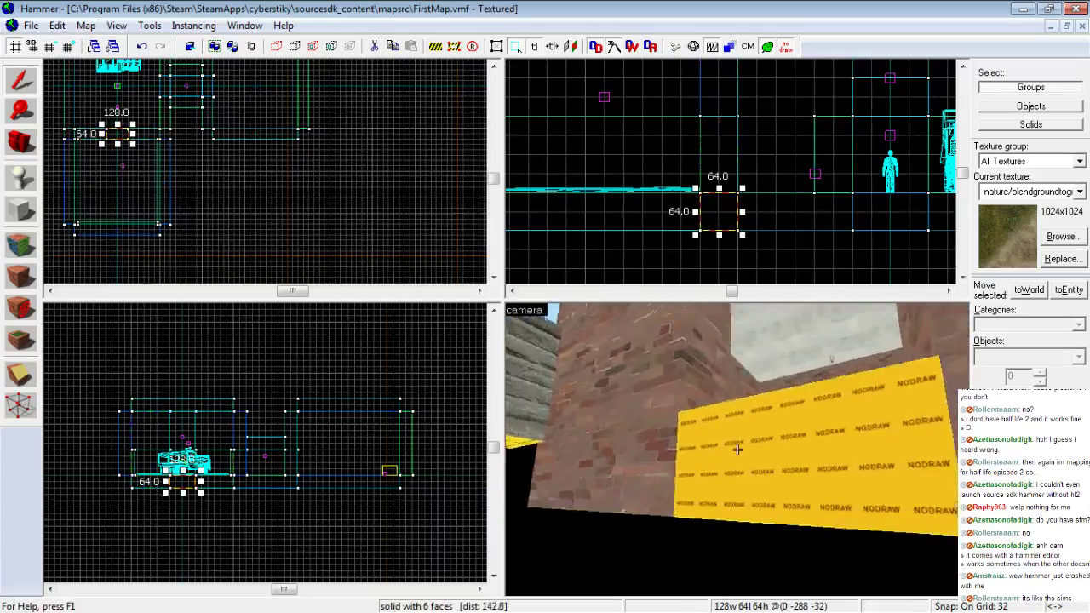
pyautogui.press('z')
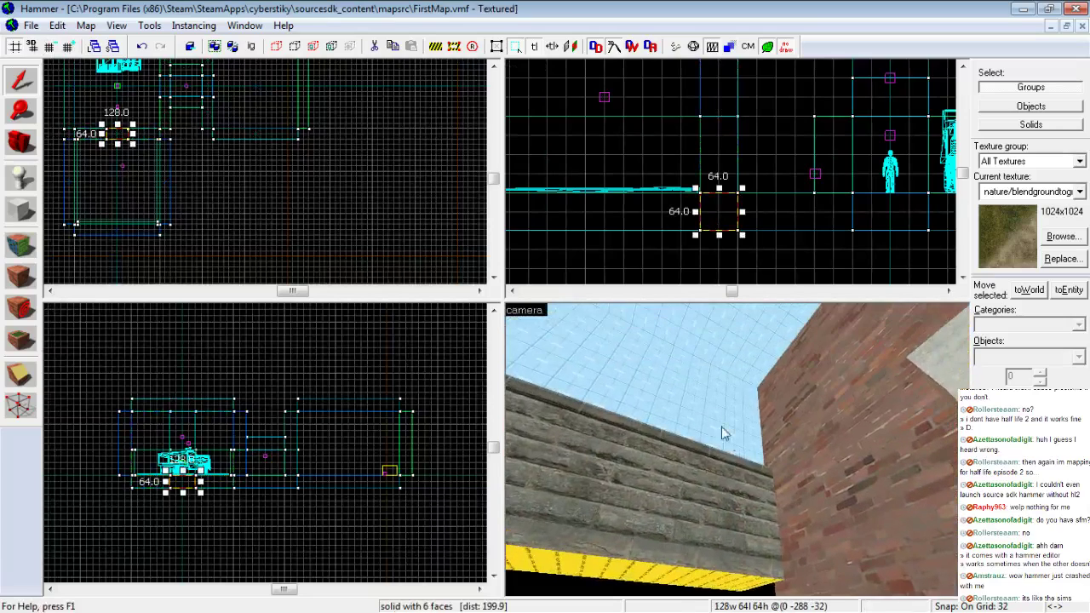
pyautogui.click(710, 410)
pyautogui.press('z')
pyautogui.press('z')
pyautogui.keyDown('ctrl'); pyautogui.click(740, 450); pyautogui.keyUp('ctrl')
pyautogui.press('z')
pyautogui.press('z')
pyautogui.keyDown('ctrl'); pyautogui.click(737, 450); pyautogui.keyUp('ctrl')
pyautogui.scroll(1, 705, 226)
pyautogui.scroll(-1, 585, 226)
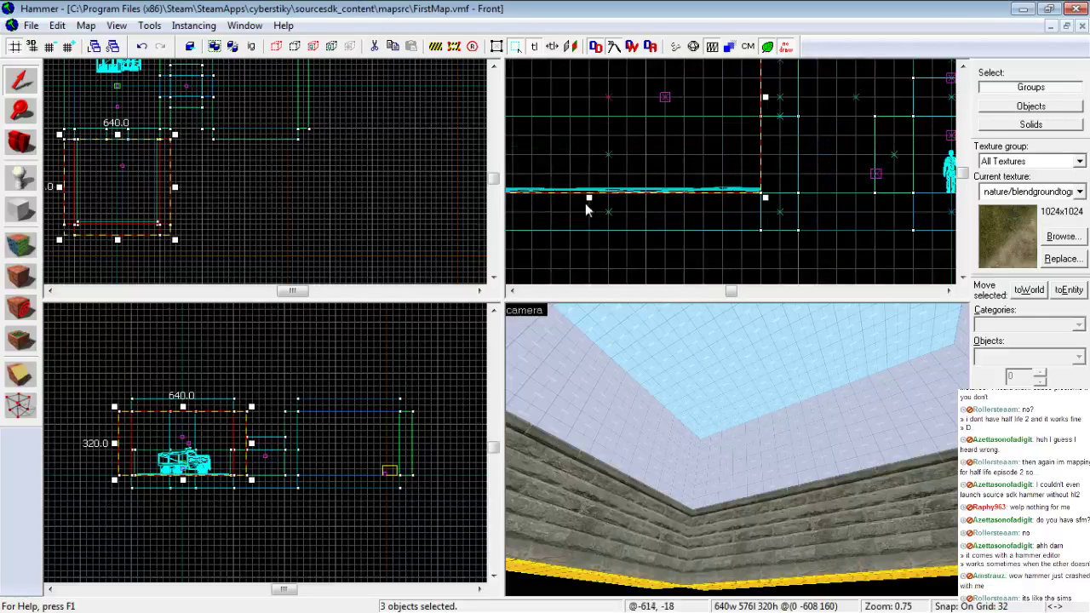
pyautogui.moveTo(587, 198); pyautogui.dragTo(588, 235)
# Open the Face Edit Sheet, select only the nodraw face beneath the doorway and open the list of recent textures for it
pyautogui.press('z')
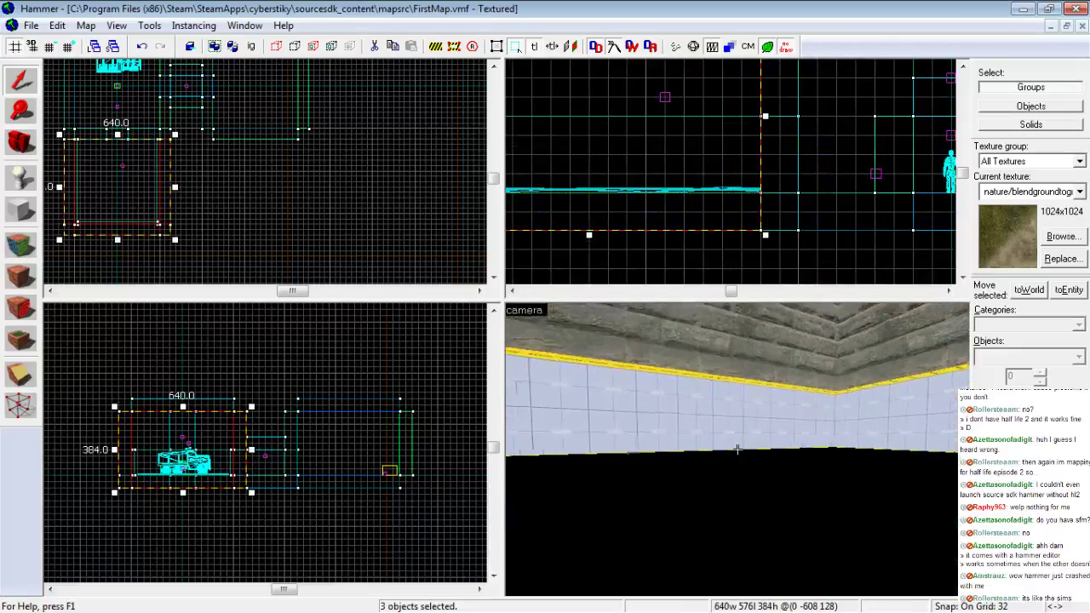
pyautogui.press('w')
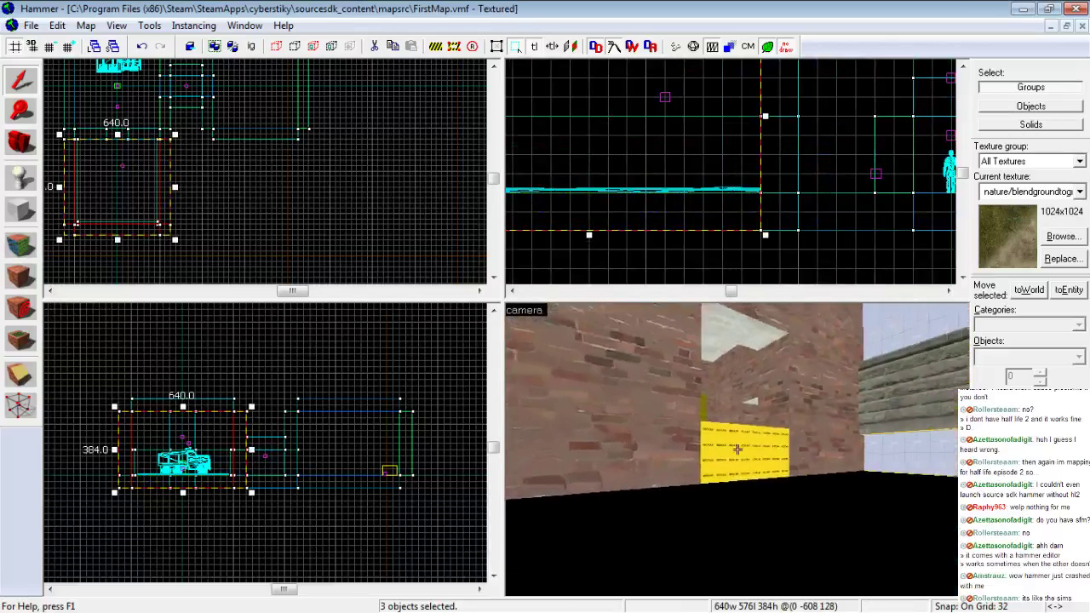
pyautogui.press('z')
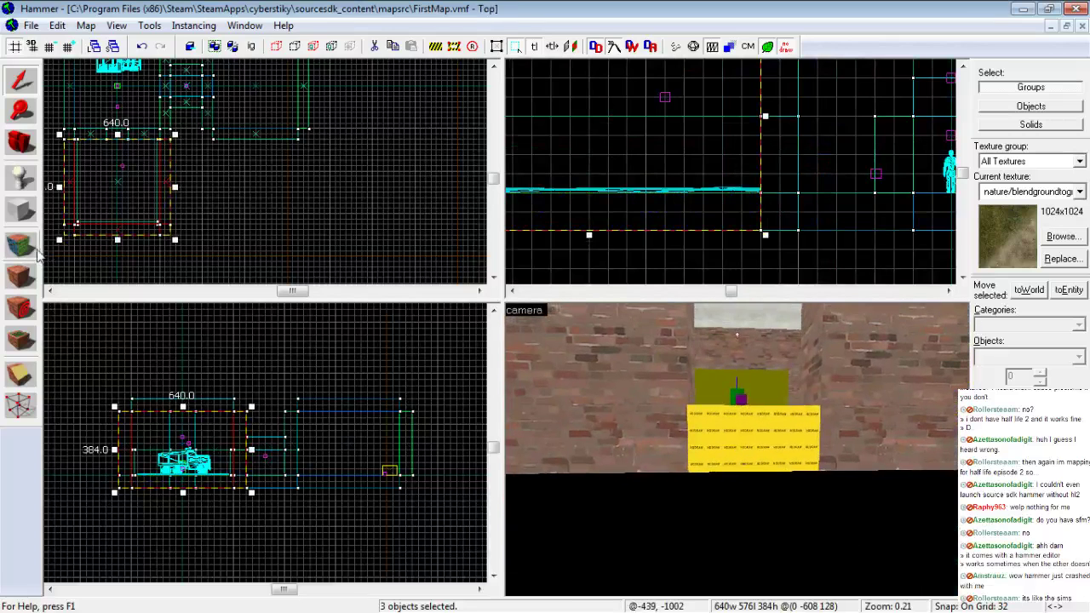
pyautogui.hotkey('shift', 'a')
pyautogui.press('z')
pyautogui.press('w')
pyautogui.press('z')
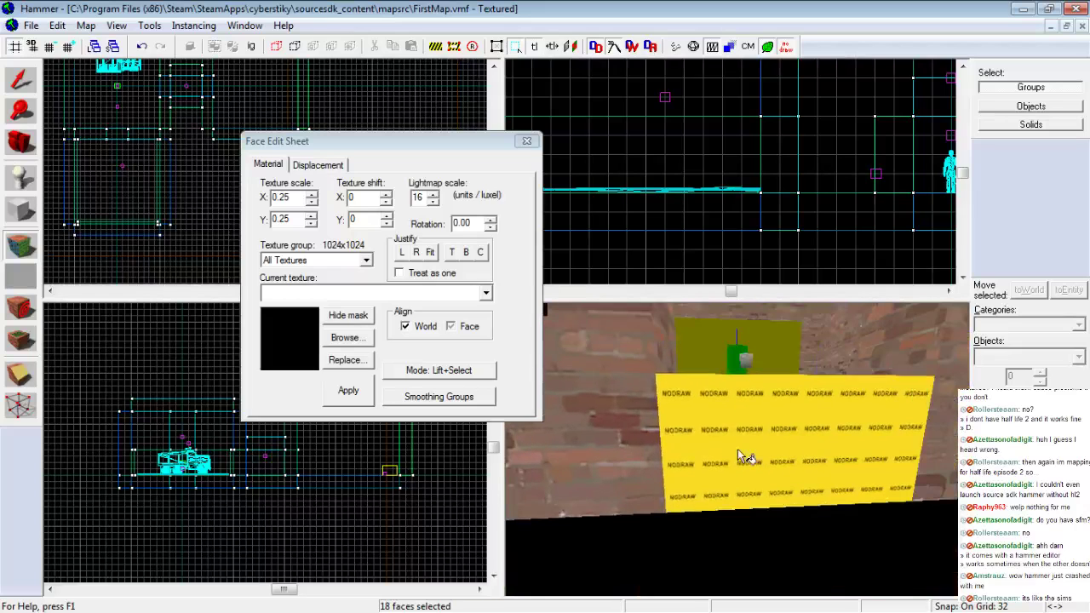
pyautogui.click(738, 450)
pyautogui.click(487, 294)
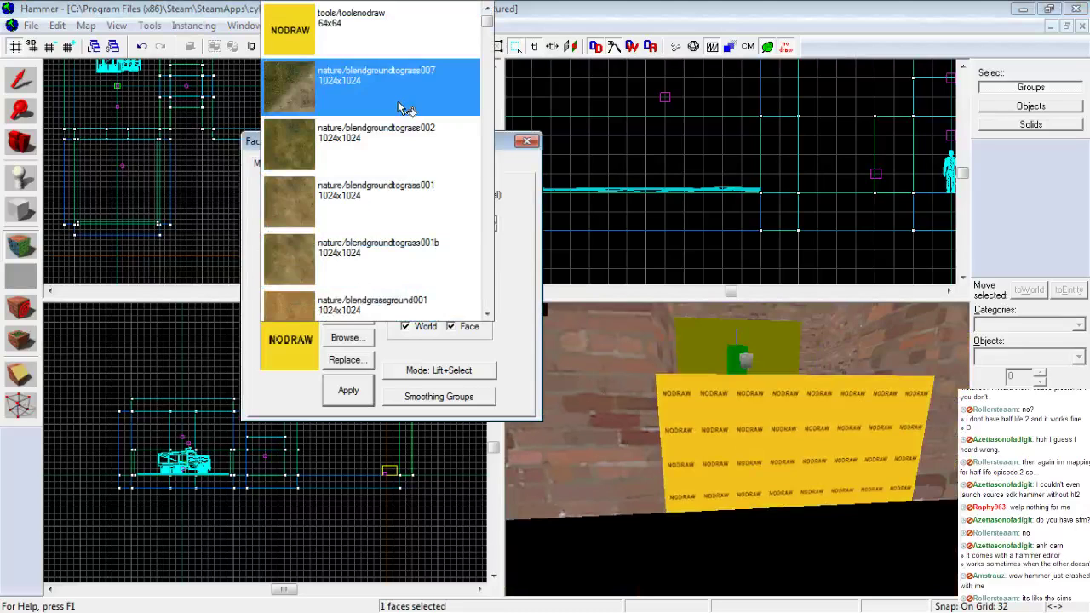
# Try to apply the brick/brickwall001 texture to the nodraw face below the doorway
pyautogui.scroll(-5, 383, 174)
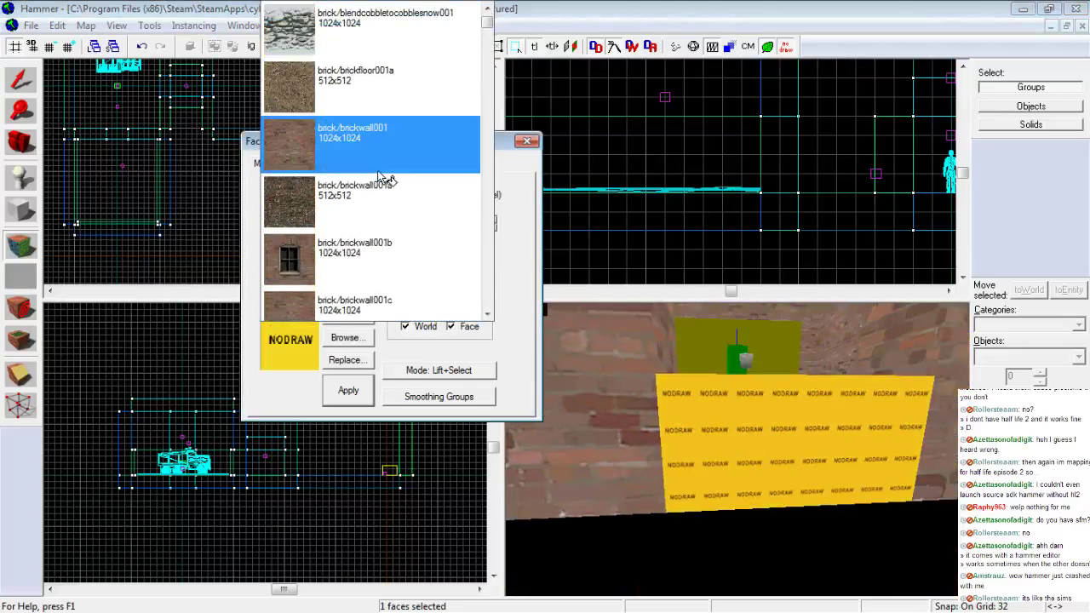
pyautogui.click(380, 168)
pyautogui.click(346, 391)
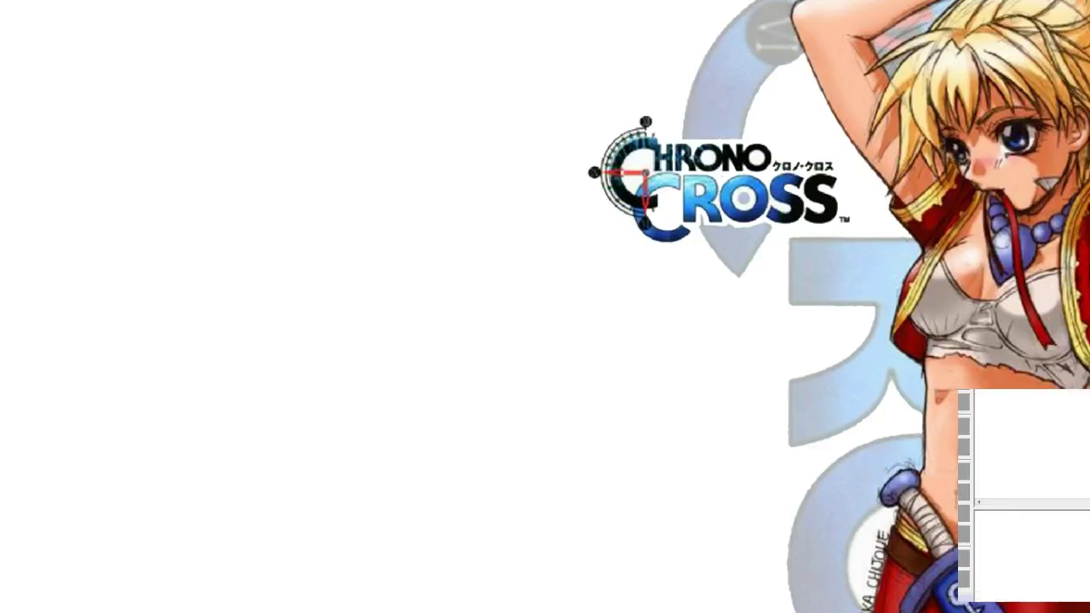
# Set the grid to 32 and extend the two brick wall sections beside the doorway downward to a height of 384 units
pyautogui.moveTo(0, 191); pyautogui.dragTo(461, 75)
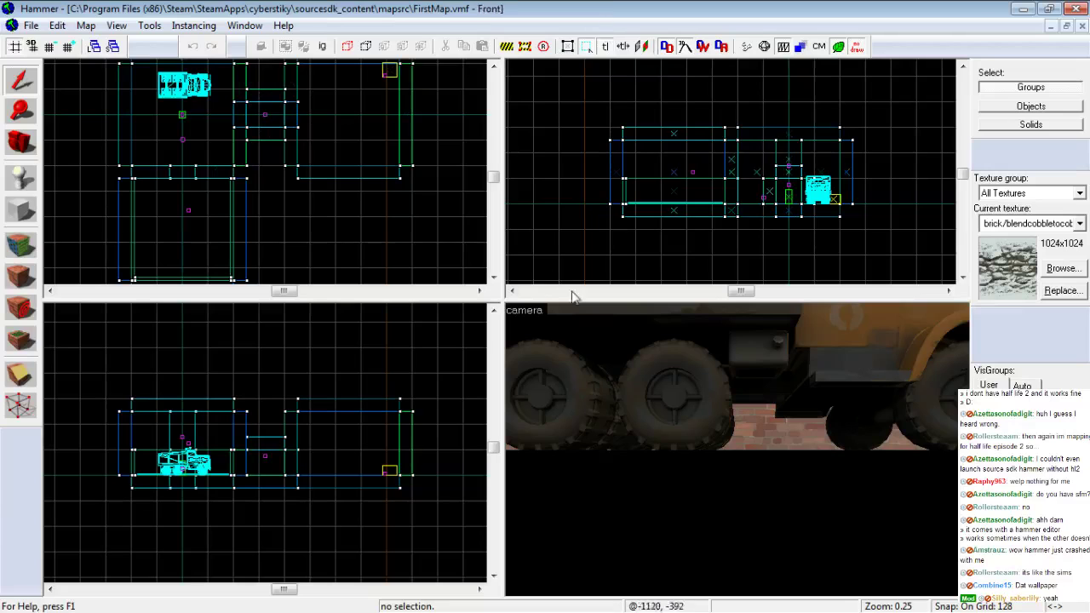
pyautogui.press('z')
pyautogui.press('w')
pyautogui.press('w')
pyautogui.press('s')
pyautogui.press('a')
pyautogui.press('w')
pyautogui.press('s')
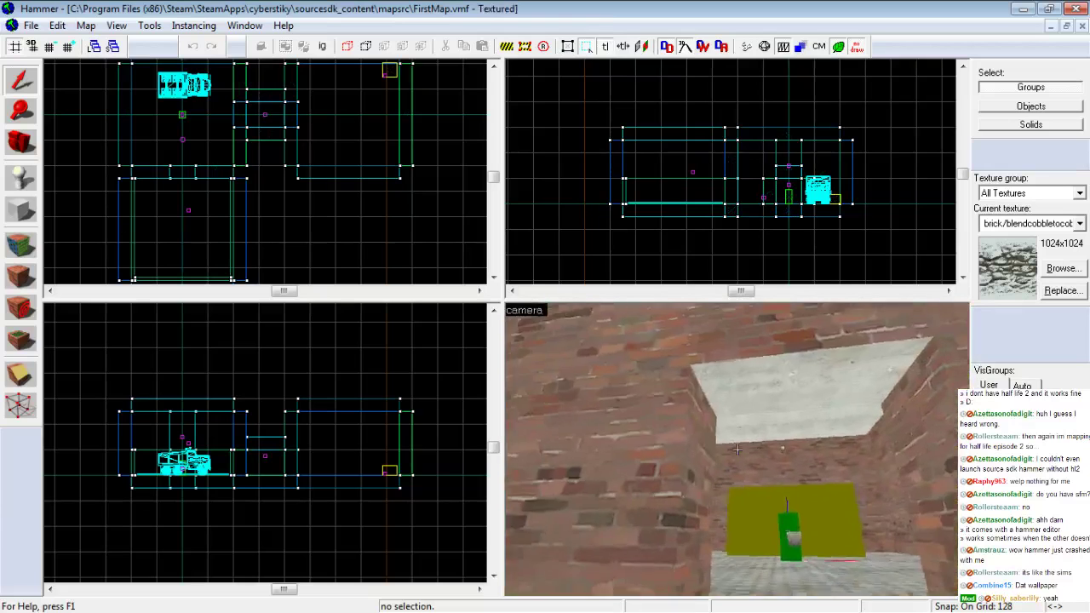
pyautogui.press('w')
pyautogui.press('s')
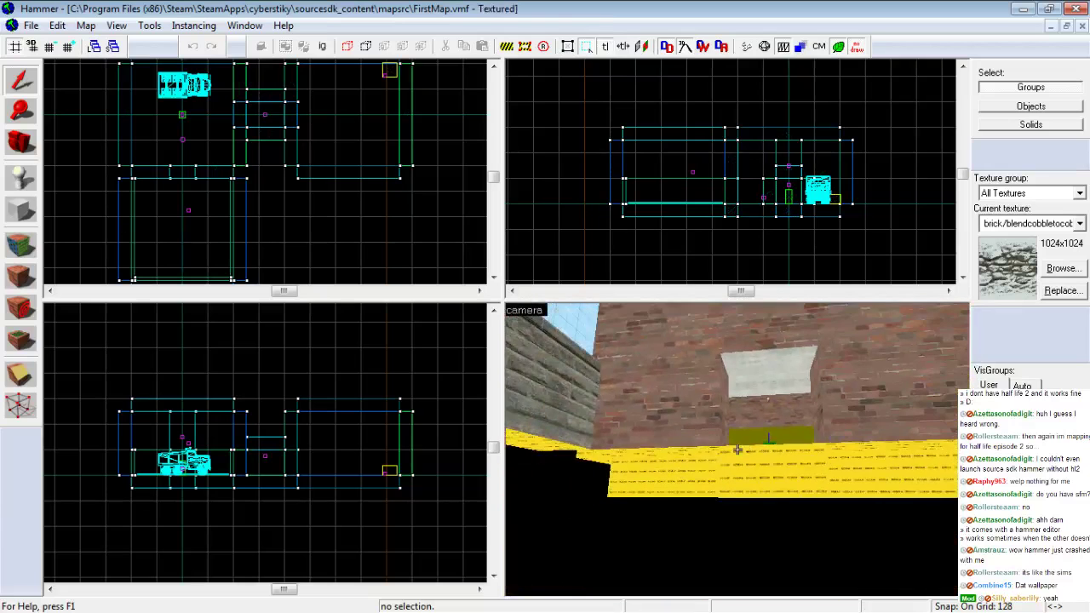
pyautogui.press('z')
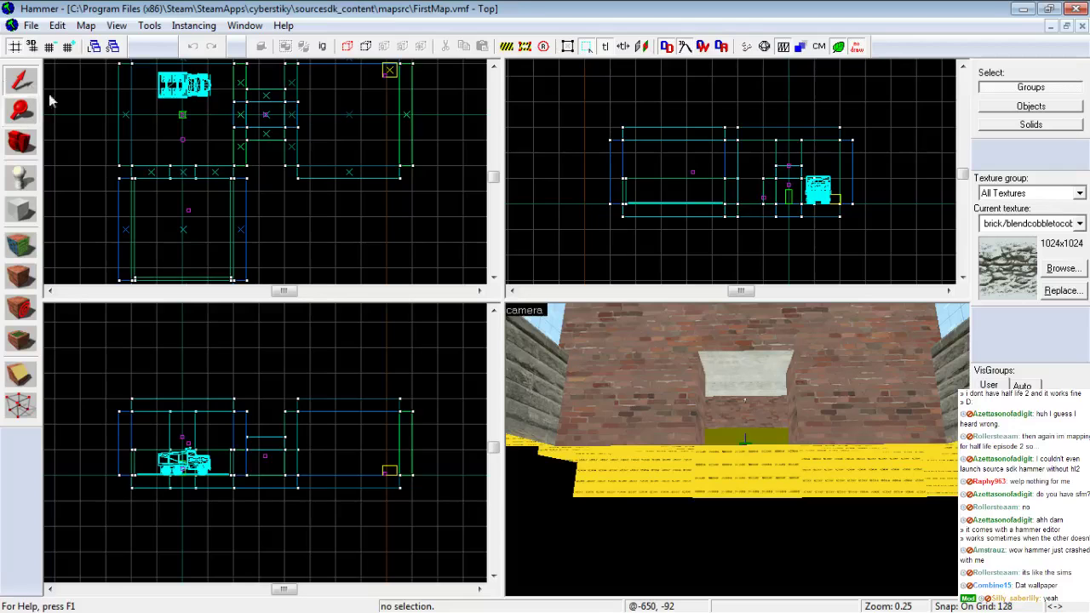
pyautogui.click(858, 427)
pyautogui.scroll(4, 737, 211)
pyautogui.scroll(3, 733, 211)
pyautogui.click(54, 48)
pyautogui.click(54, 47)
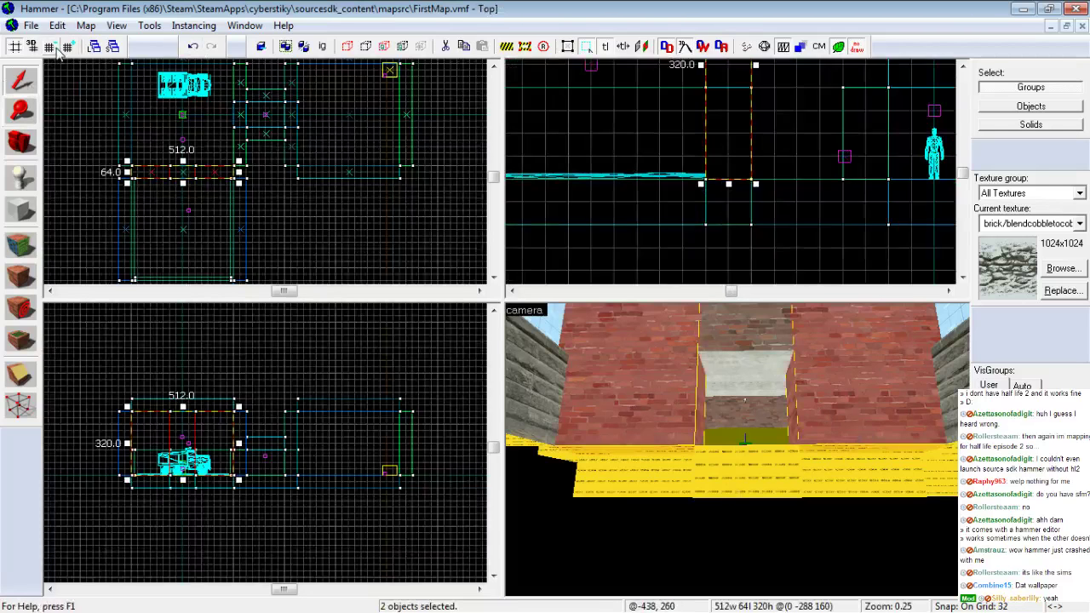
pyautogui.moveTo(729, 185); pyautogui.dragTo(725, 236)
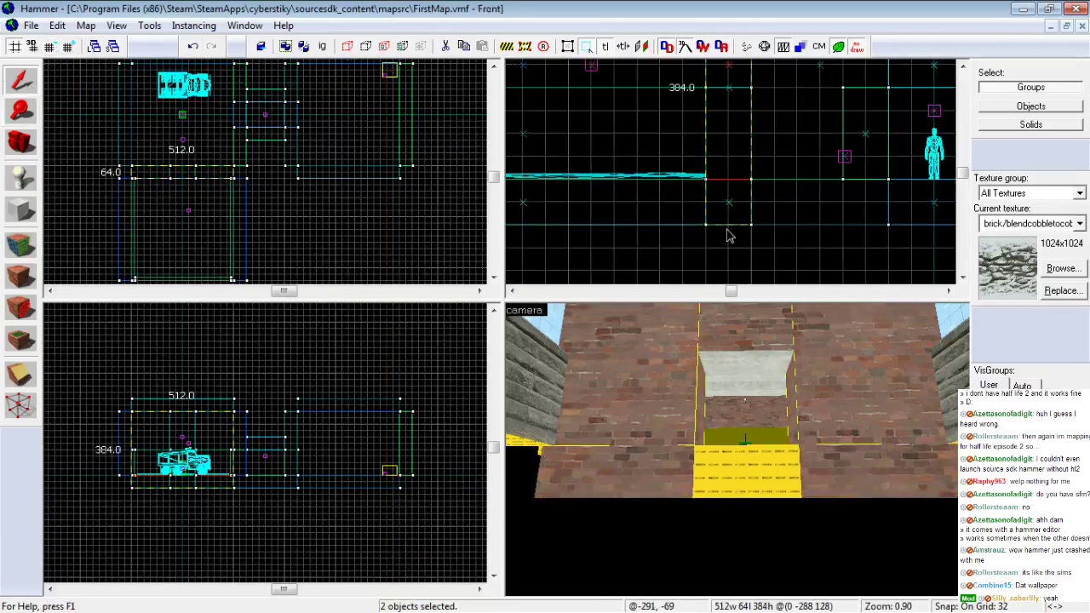
# Select the three outer skybox walls around the outdoor area and extend them downward to a height of 384 units
pyautogui.press('z')
pyautogui.press('w')
pyautogui.press('z')
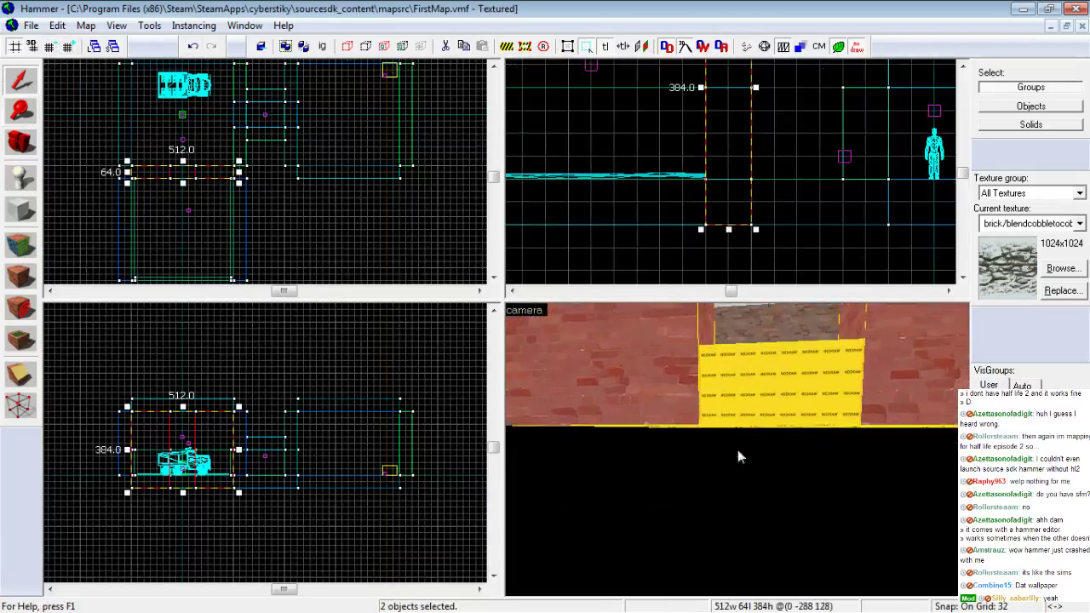
pyautogui.click(752, 382)
pyautogui.press('z')
pyautogui.press('w')
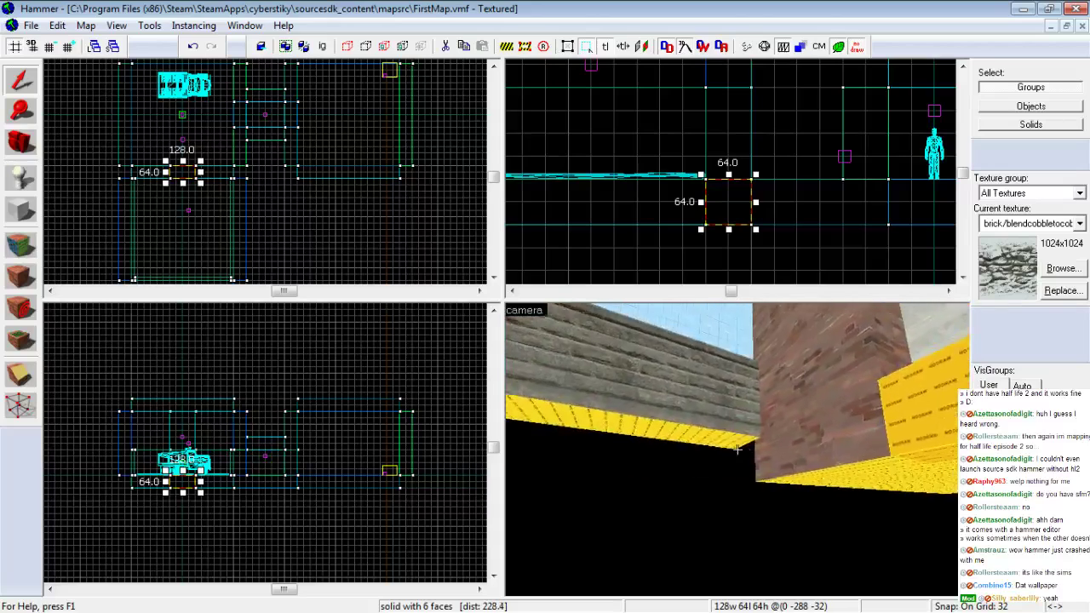
pyautogui.click(738, 449)
pyautogui.click(737, 450)
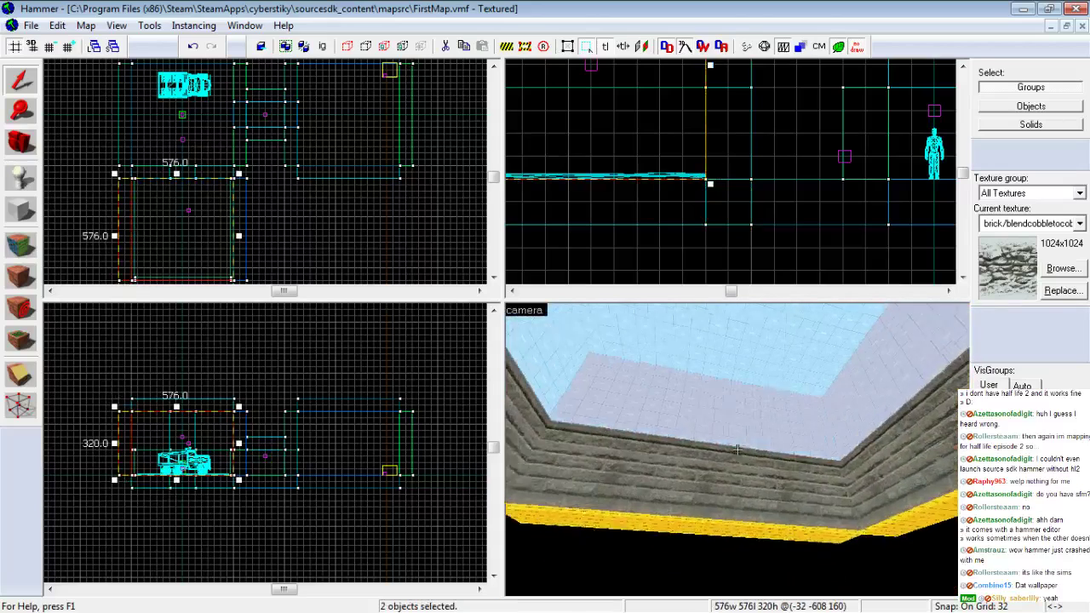
pyautogui.scroll(-4, 855, 221)
pyautogui.scroll(4, 746, 210)
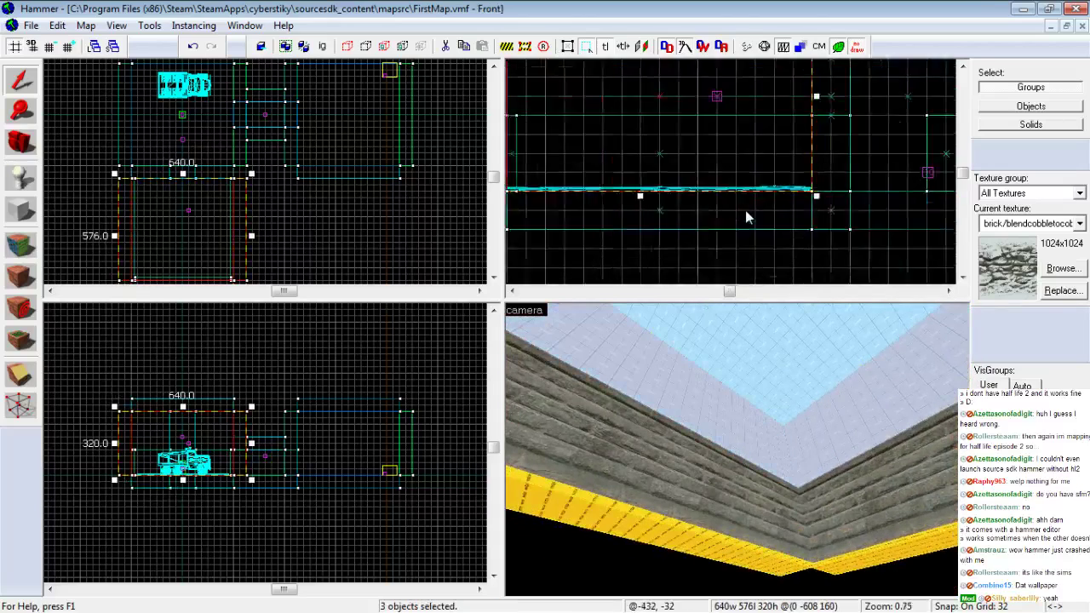
pyautogui.moveTo(618, 195); pyautogui.dragTo(619, 238)
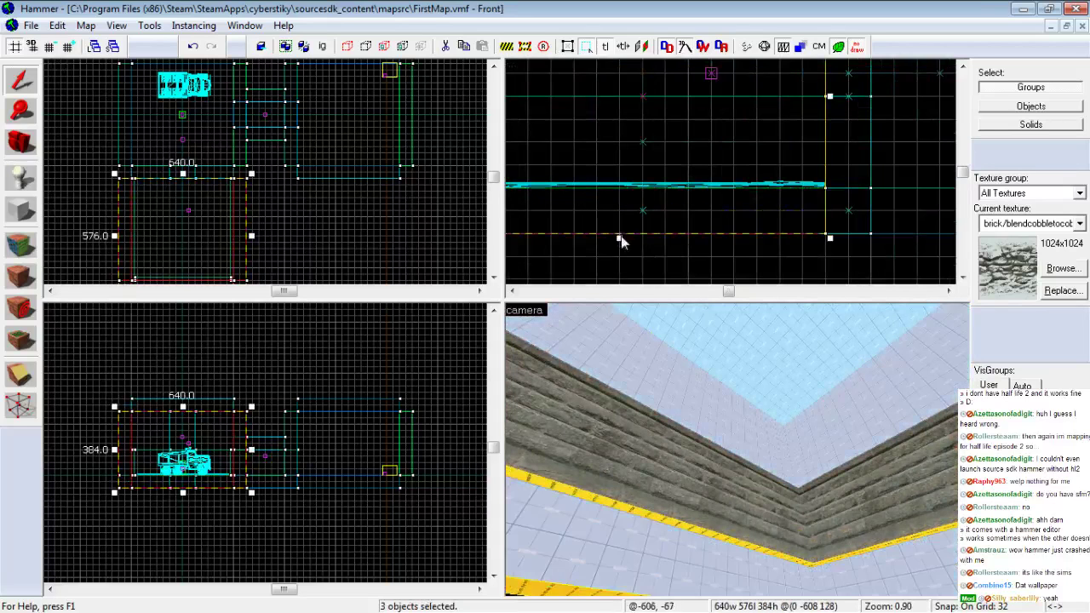
# Apply the brick/brickwall001 texture to the nodraw face of the block below the doorway
pyautogui.press('z')
pyautogui.press('z')
pyautogui.click(15, 272)
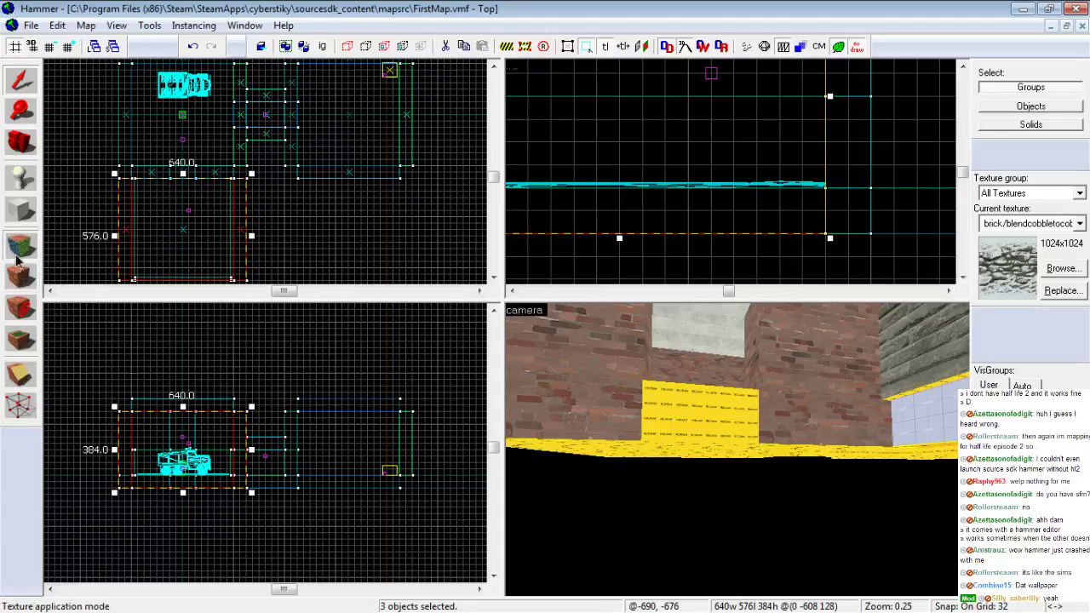
pyautogui.press('z')
pyautogui.press('z')
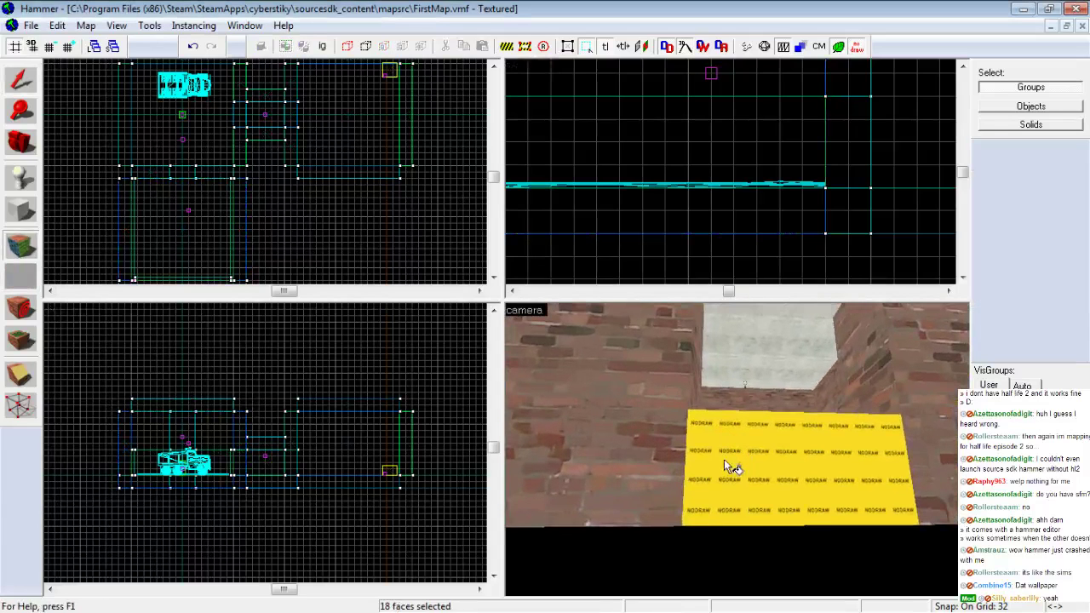
pyautogui.click(728, 475)
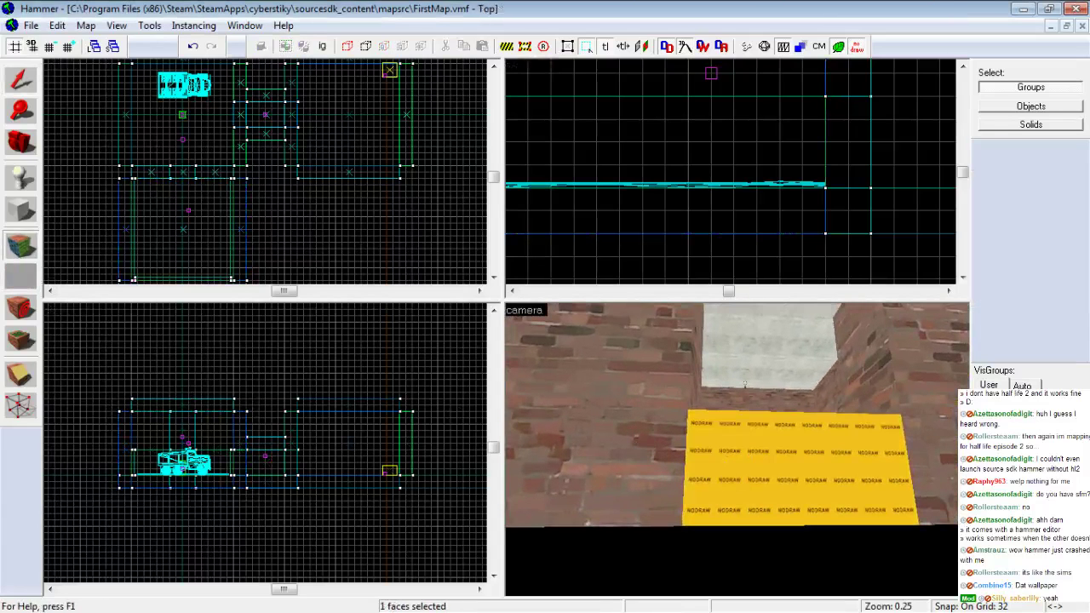
pyautogui.moveTo(0, 304); pyautogui.dragTo(379, 102)
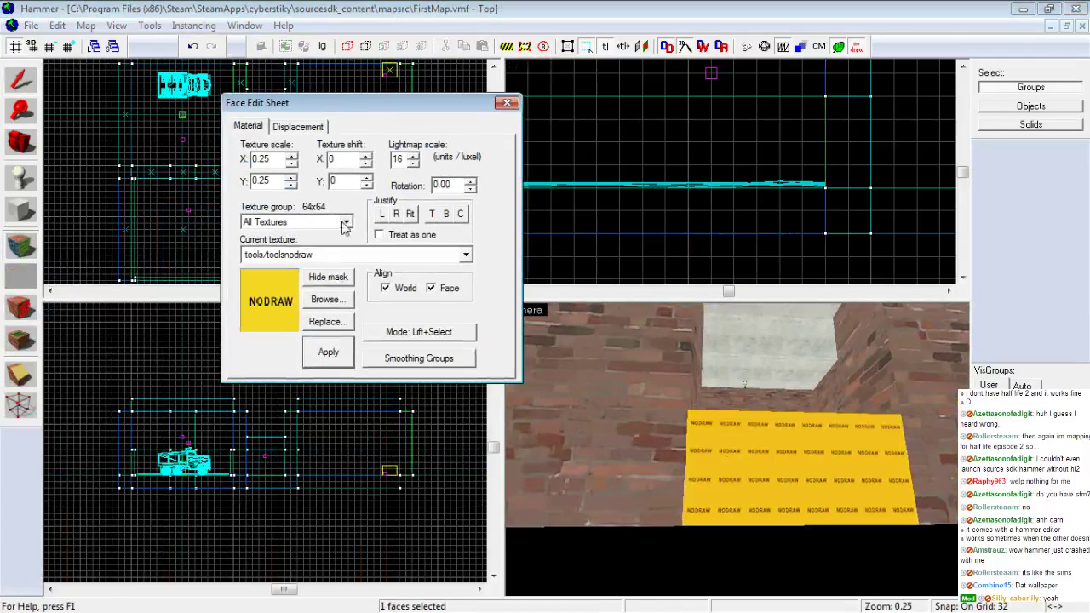
pyautogui.click(466, 257)
pyautogui.click(634, 369)
pyautogui.click(769, 479)
pyautogui.click(459, 257)
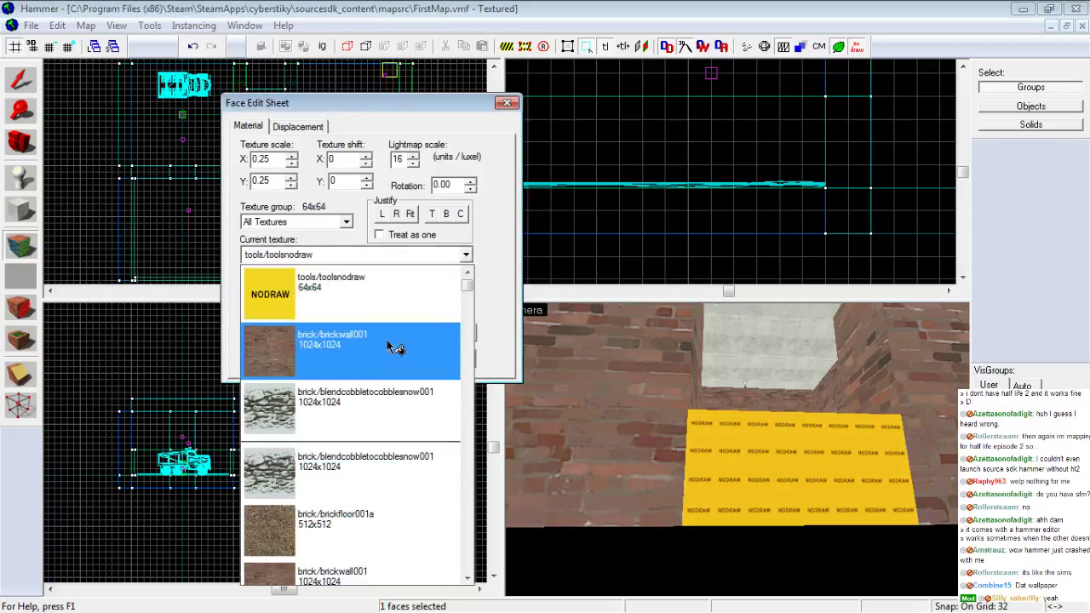
pyautogui.click(397, 343)
pyautogui.click(350, 356)
pyautogui.click(506, 103)
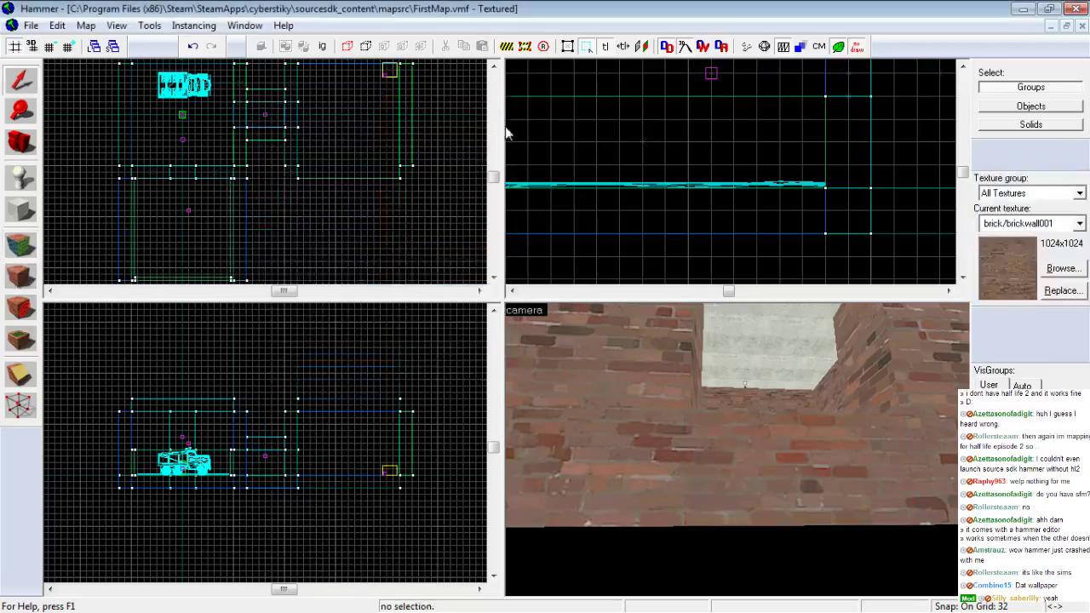
# Outline a new block 512 by 512 units and 384 units high inside the outdoor area's walls
pyautogui.press('z')
pyautogui.press('w')
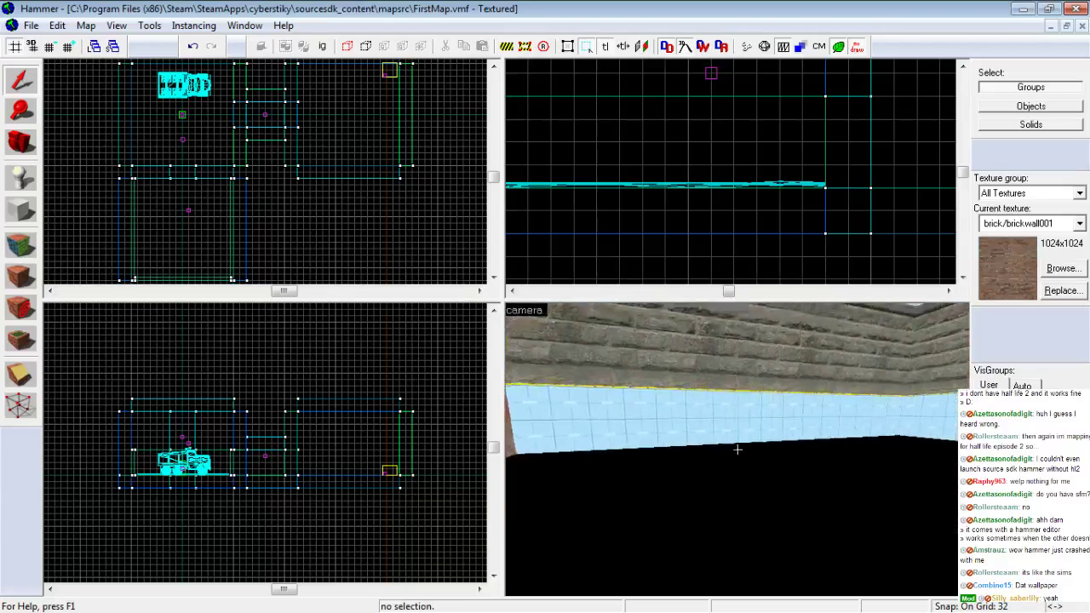
pyautogui.press('z')
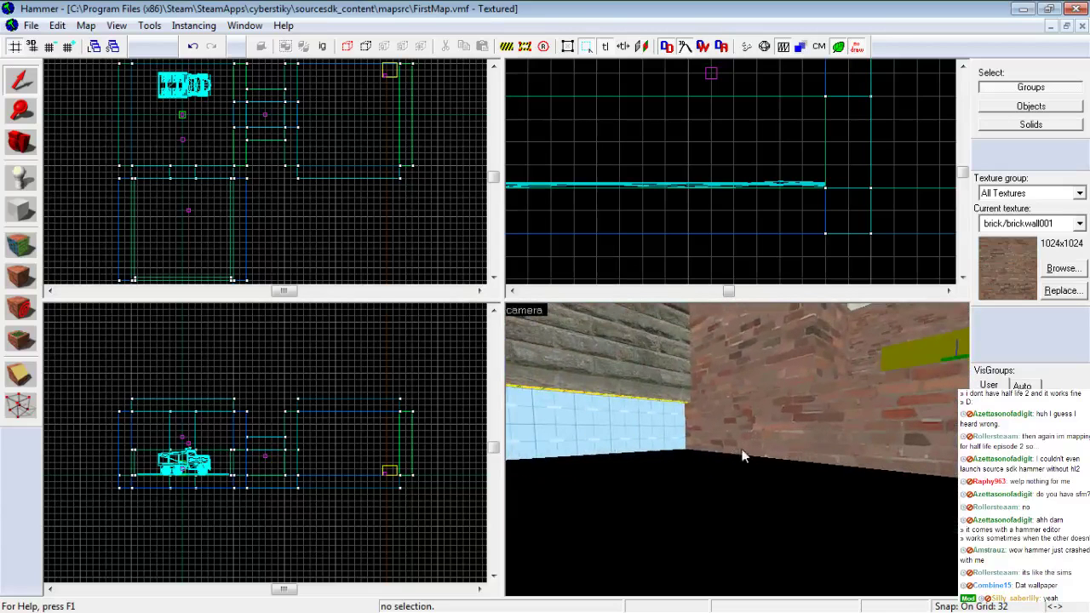
pyautogui.press('z')
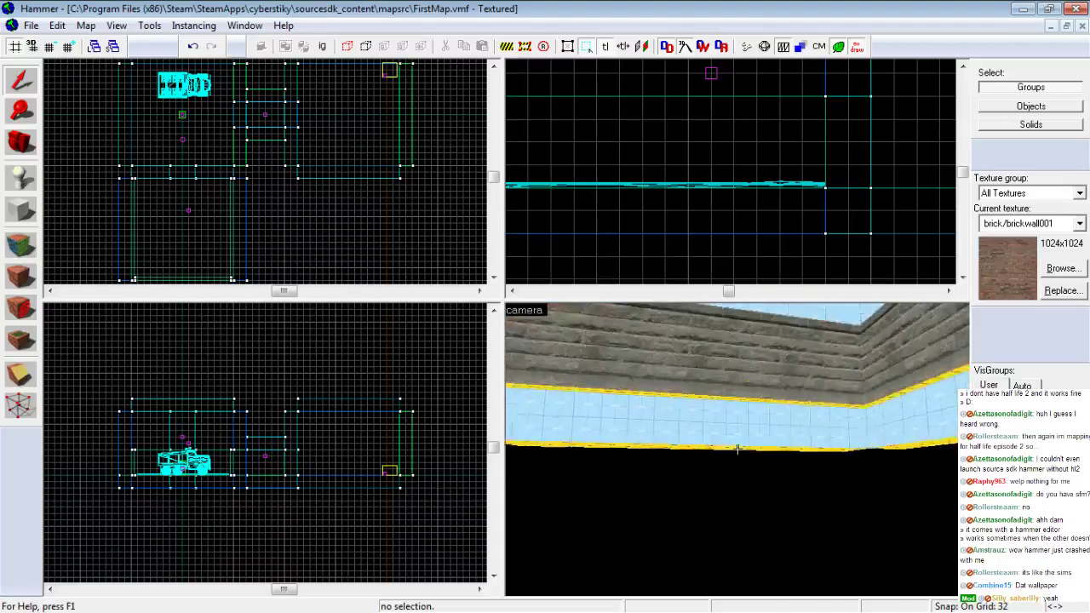
pyautogui.press('z')
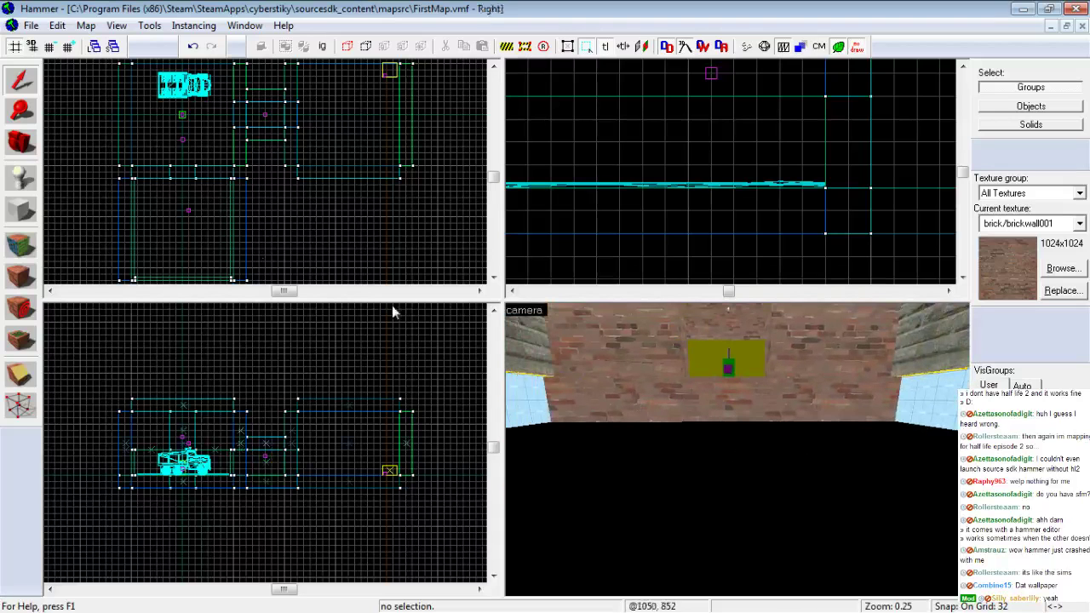
pyautogui.click(30, 215)
pyautogui.scroll(5, 196, 153)
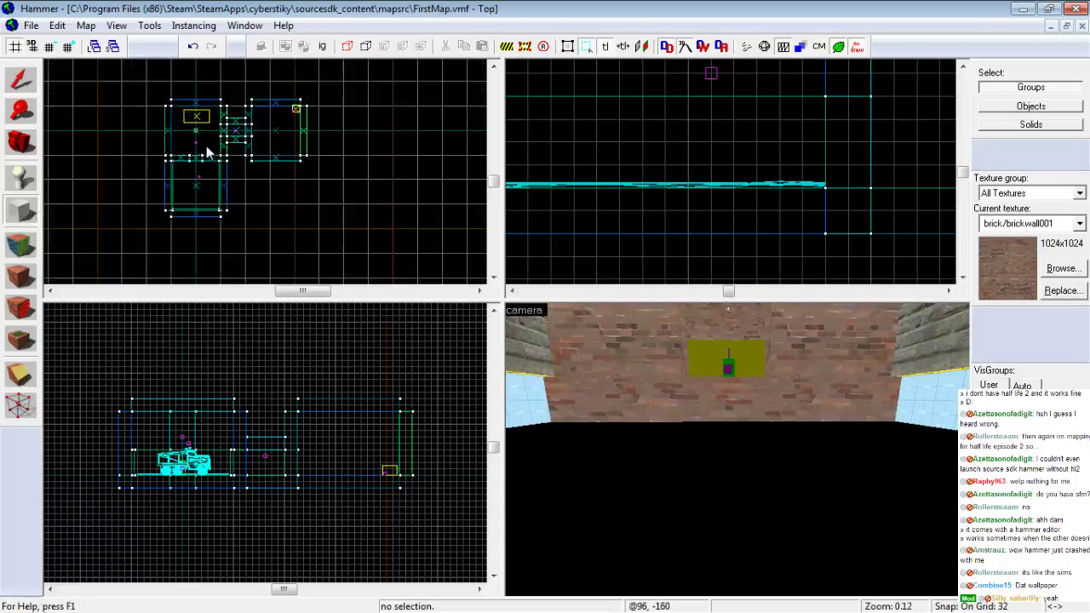
pyautogui.moveTo(166, 142); pyautogui.dragTo(436, 277)
pyautogui.scroll(-5, 402, 177)
pyautogui.moveTo(340, 191); pyautogui.dragTo(341, 247)
# Choose the tools/toolsnodraw texture and create the outlined block
pyautogui.click(1083, 226)
pyautogui.click(1081, 226)
pyautogui.click(1081, 226)
pyautogui.click(1011, 311)
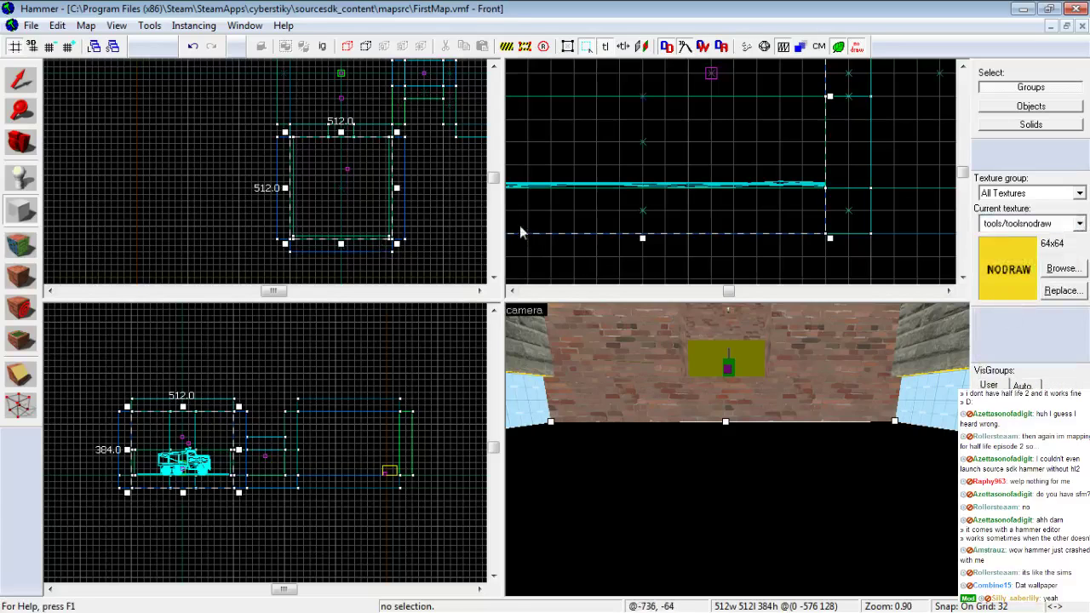
pyautogui.press('Return')
pyautogui.press('z')
pyautogui.press('z')
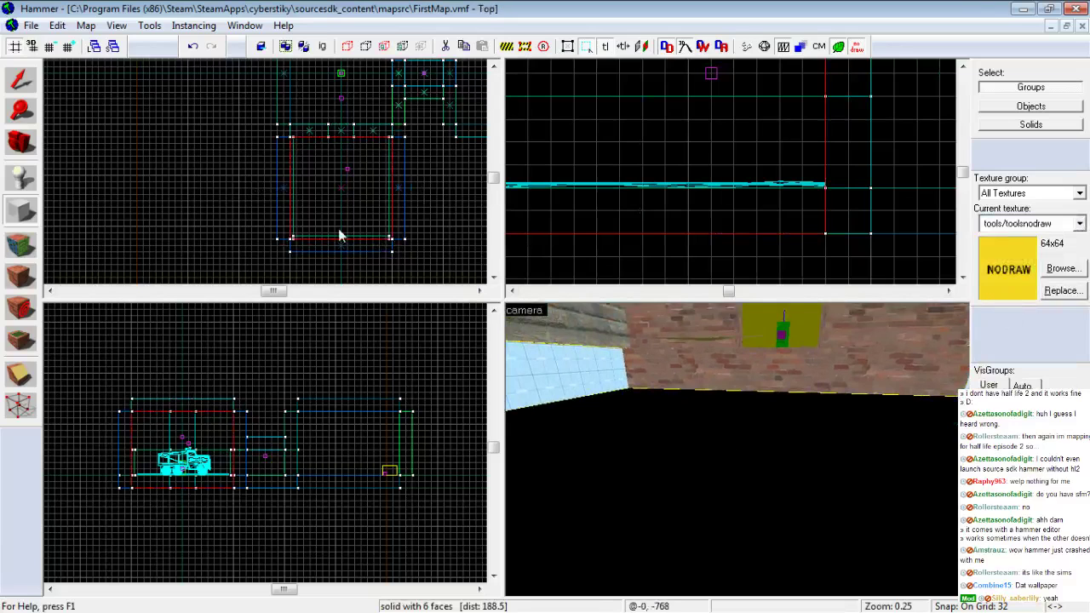
# Lower the top of the new nodraw block so it is 32 units high at the base of the outdoor area
pyautogui.click(30, 91)
pyautogui.scroll(-8, 645, 150)
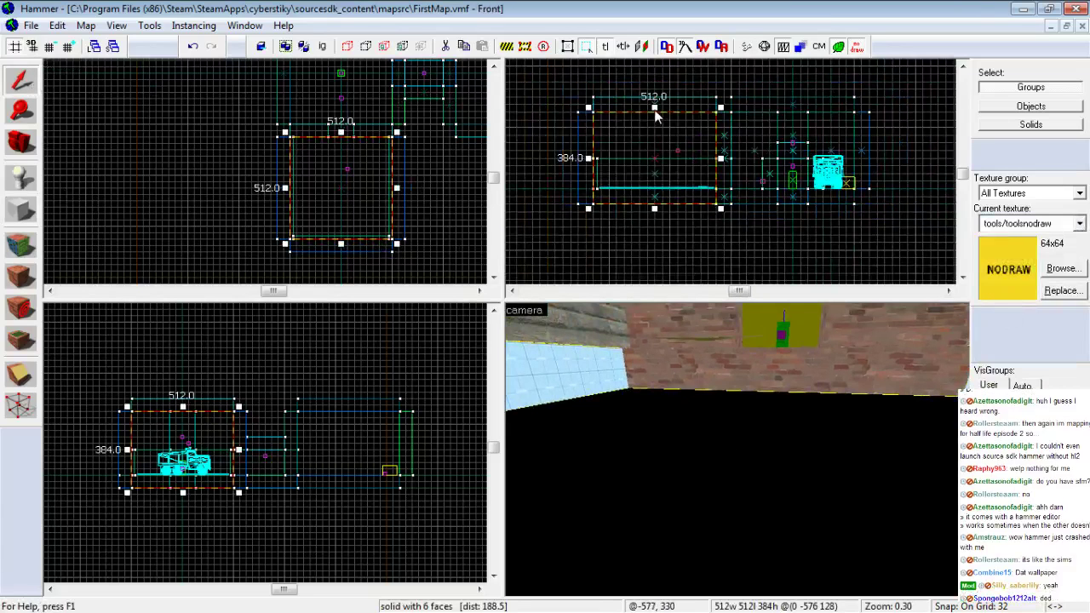
pyautogui.moveTo(654, 110); pyautogui.dragTo(652, 197)
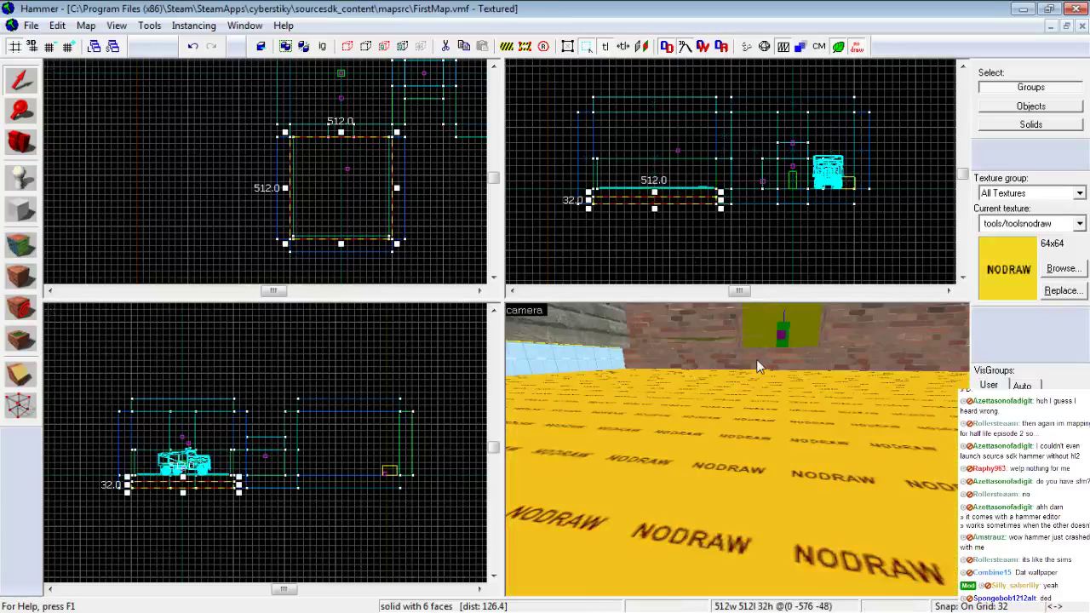
# Apply the brick/brickwall001 texture to the top face of the 32-unit-high block
pyautogui.click(32, 244)
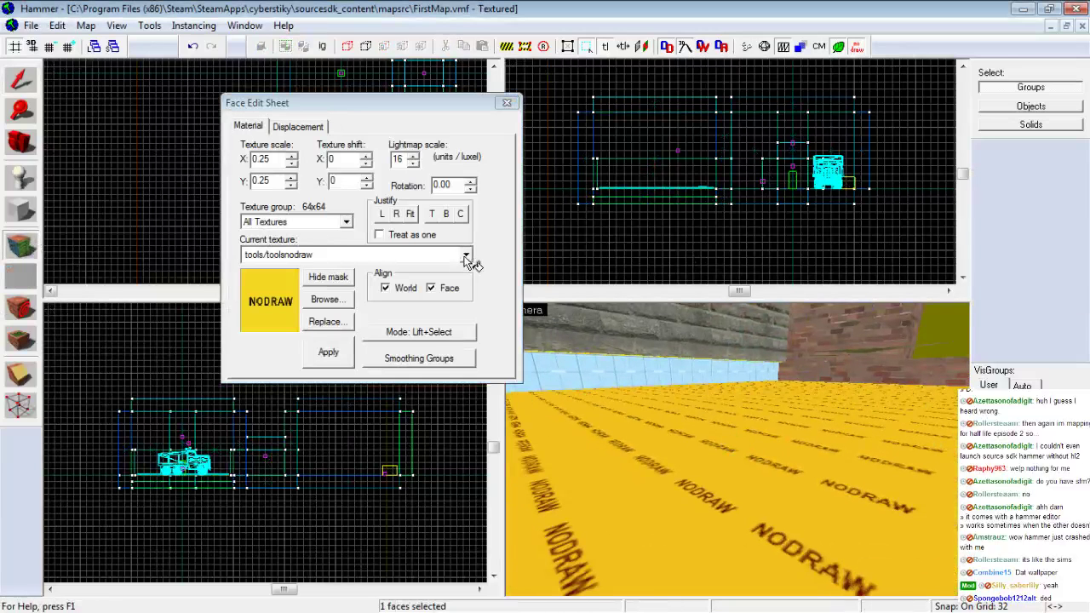
pyautogui.click(341, 301)
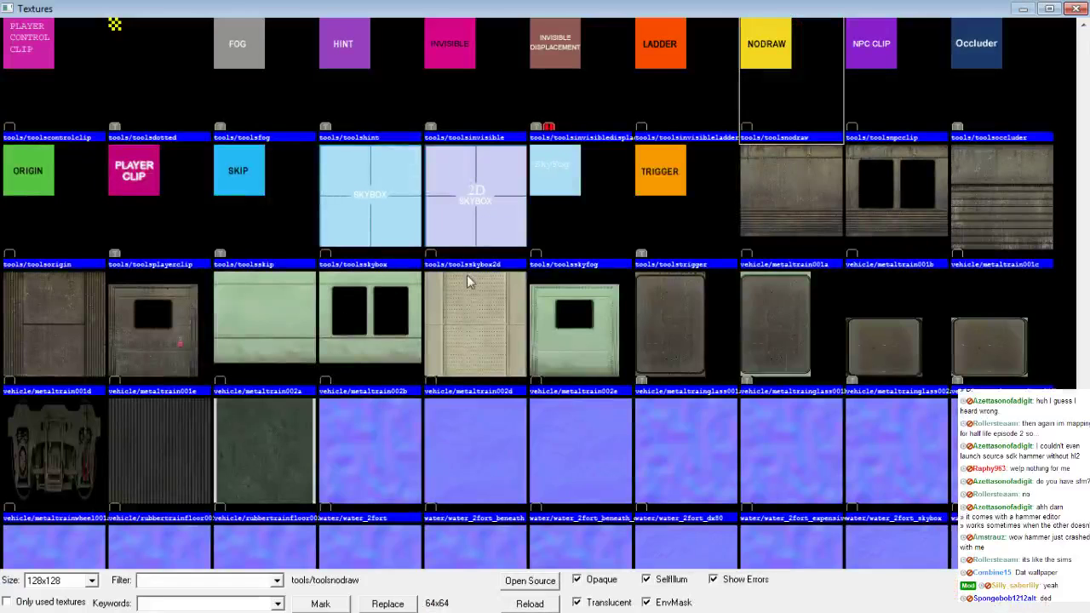
pyautogui.click(1074, 8)
pyautogui.click(466, 255)
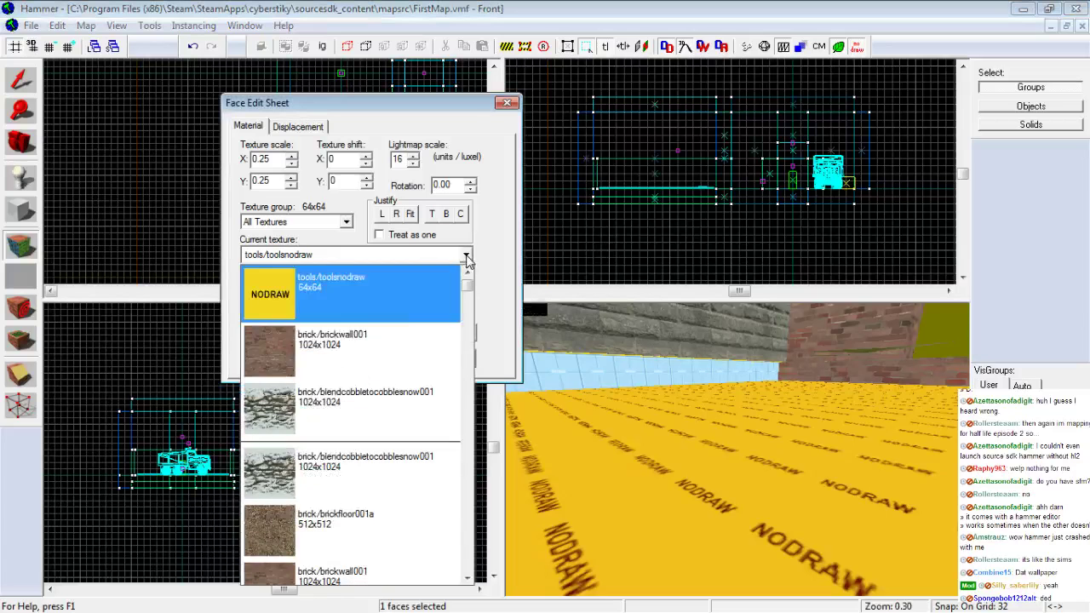
pyautogui.click(358, 294)
pyautogui.click(328, 352)
# Examine the brick floor beneath the outdoor area, select the grass displacement and inspect its edges from several angles
pyautogui.press('z')
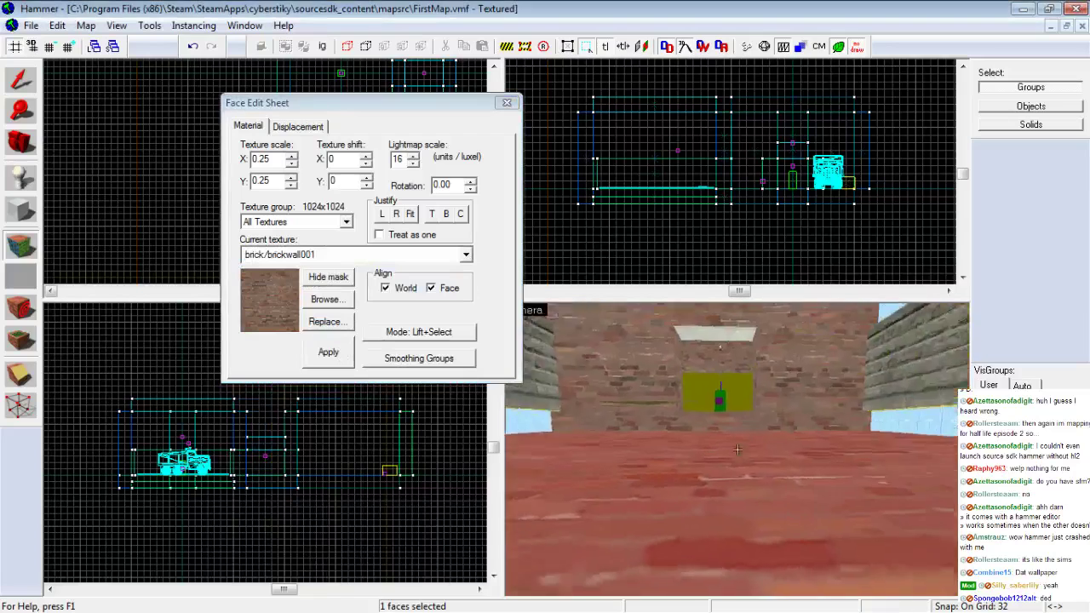
pyautogui.press('w')
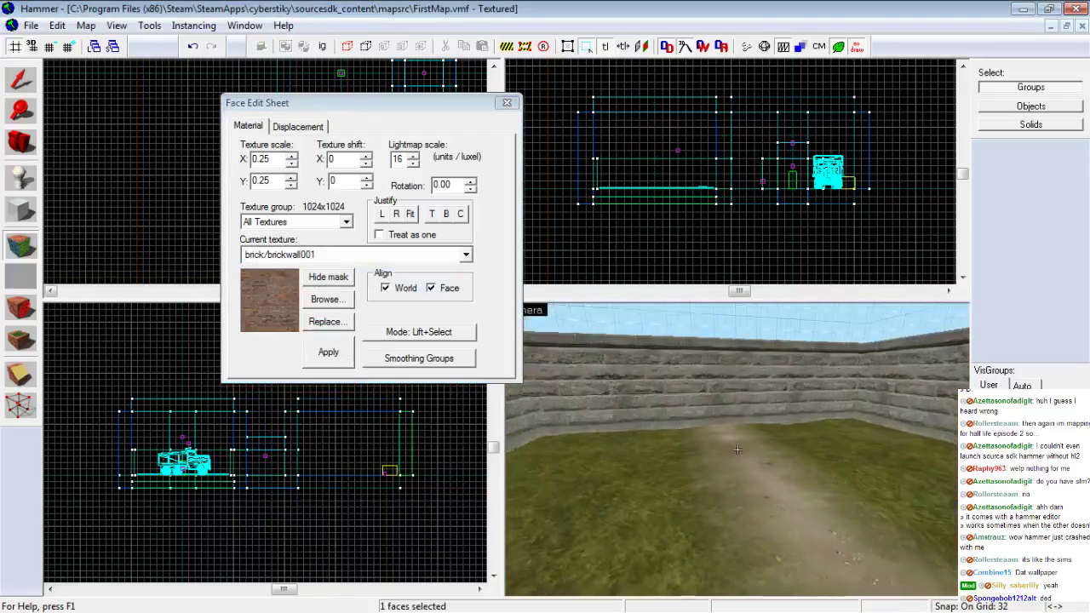
pyautogui.press('w')
pyautogui.press('z')
pyautogui.click(21, 80)
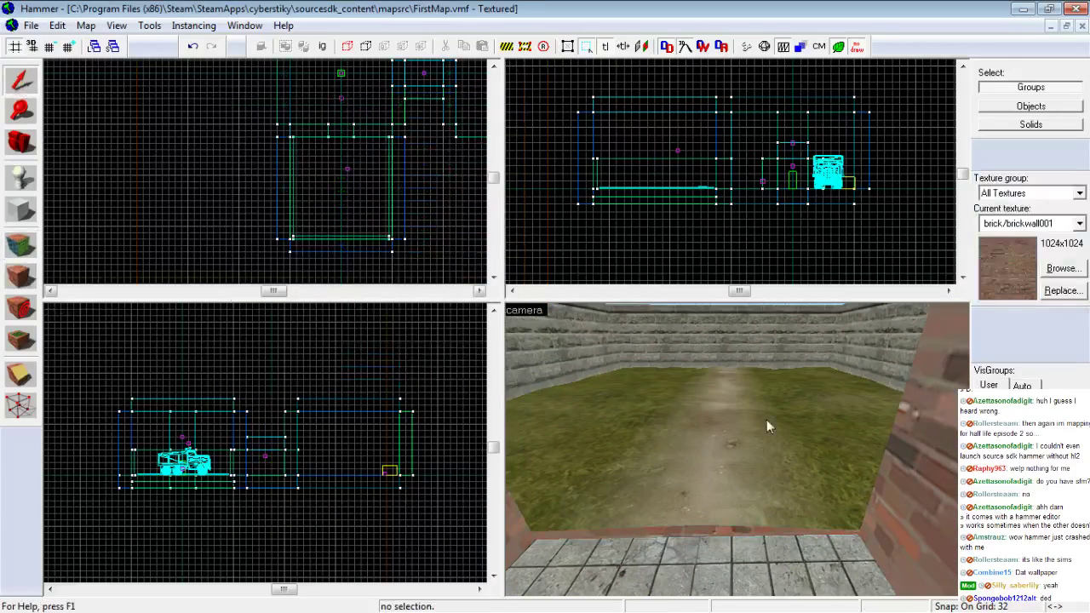
pyautogui.click(755, 438)
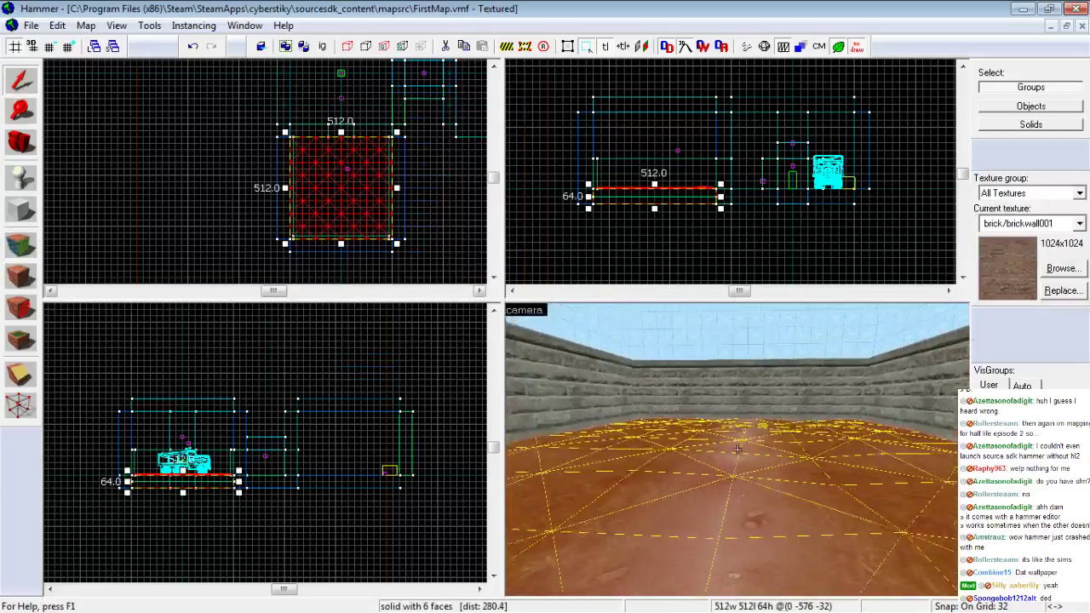
pyautogui.press('s')
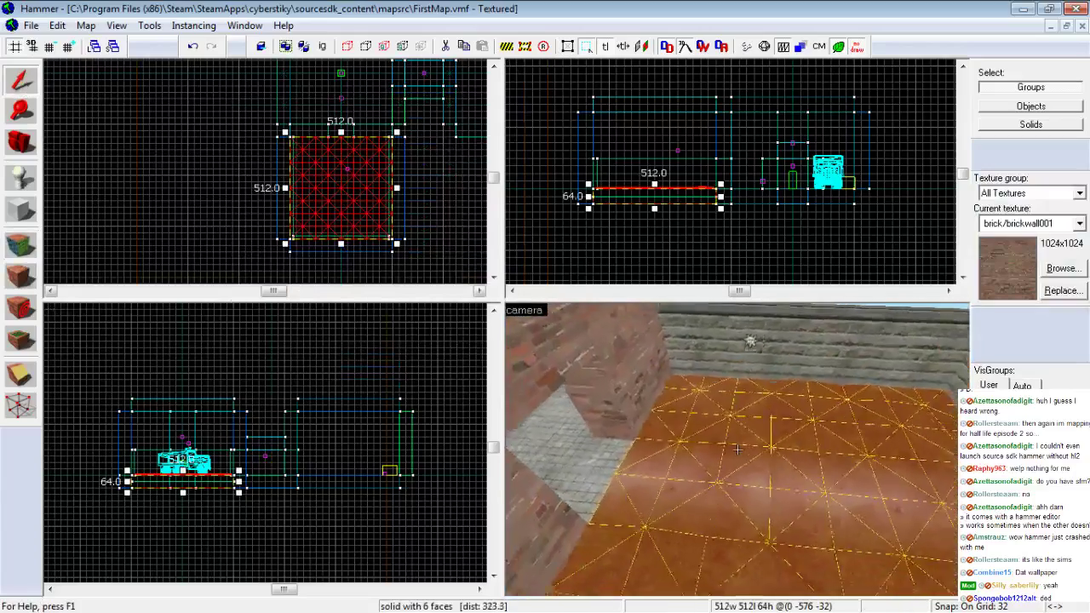
pyautogui.press('w')
pyautogui.press('w')
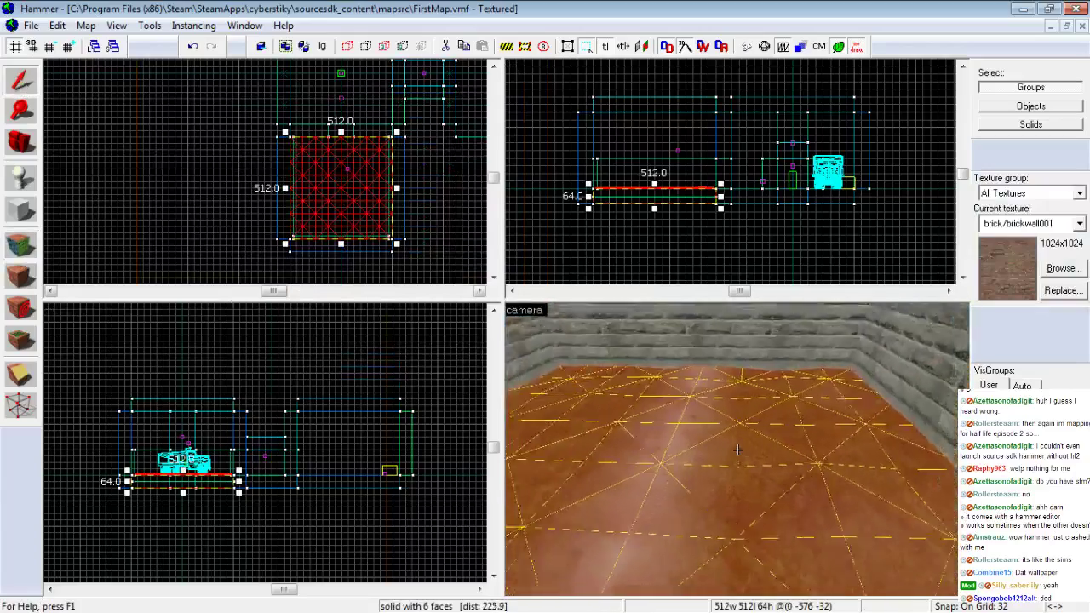
pyautogui.press('w')
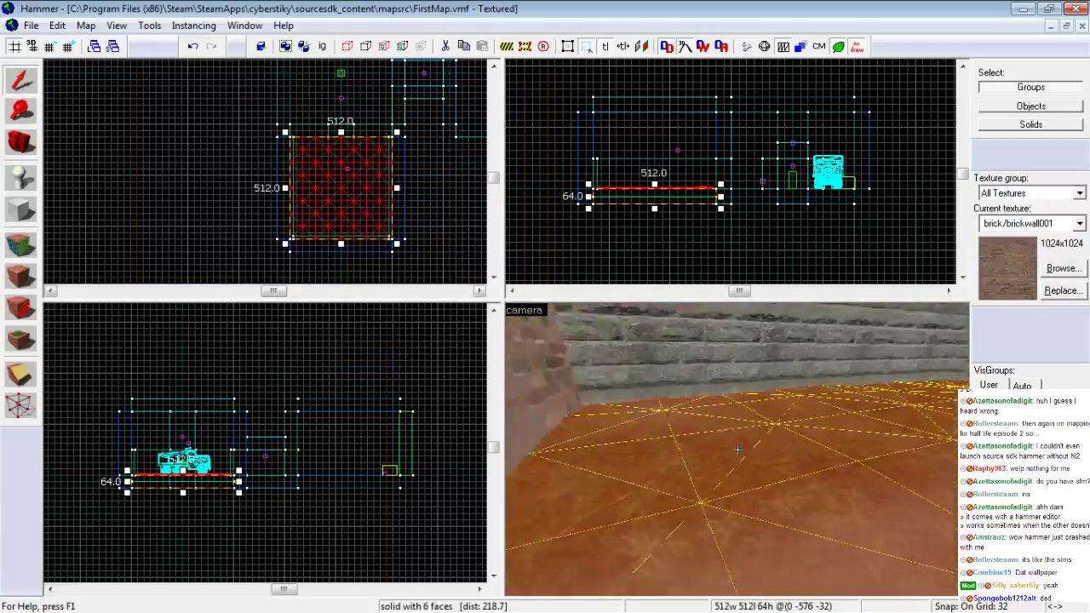
pyautogui.press('s')
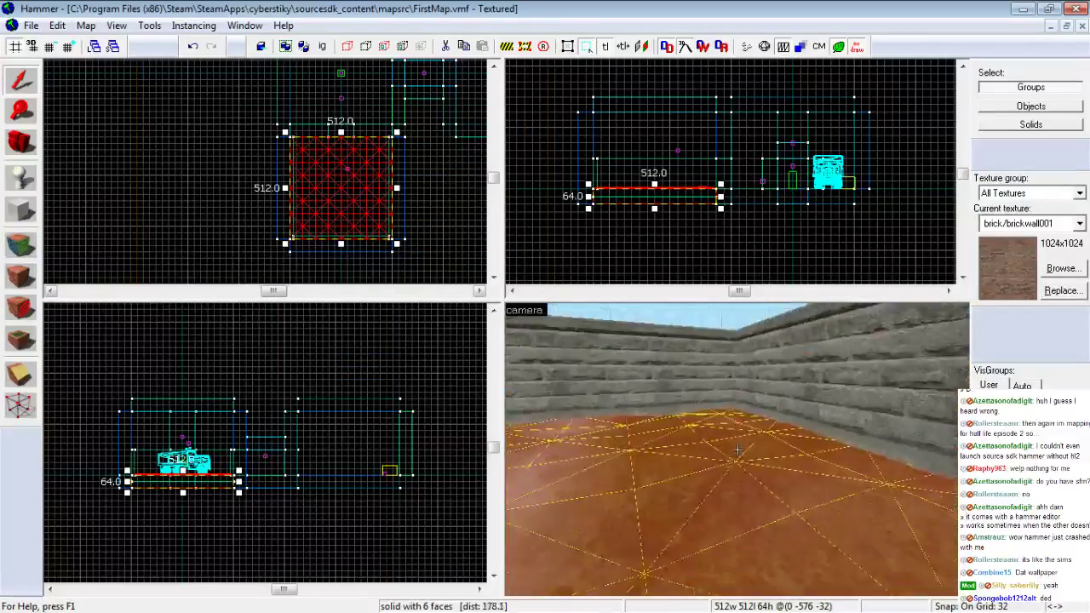
pyautogui.press('w')
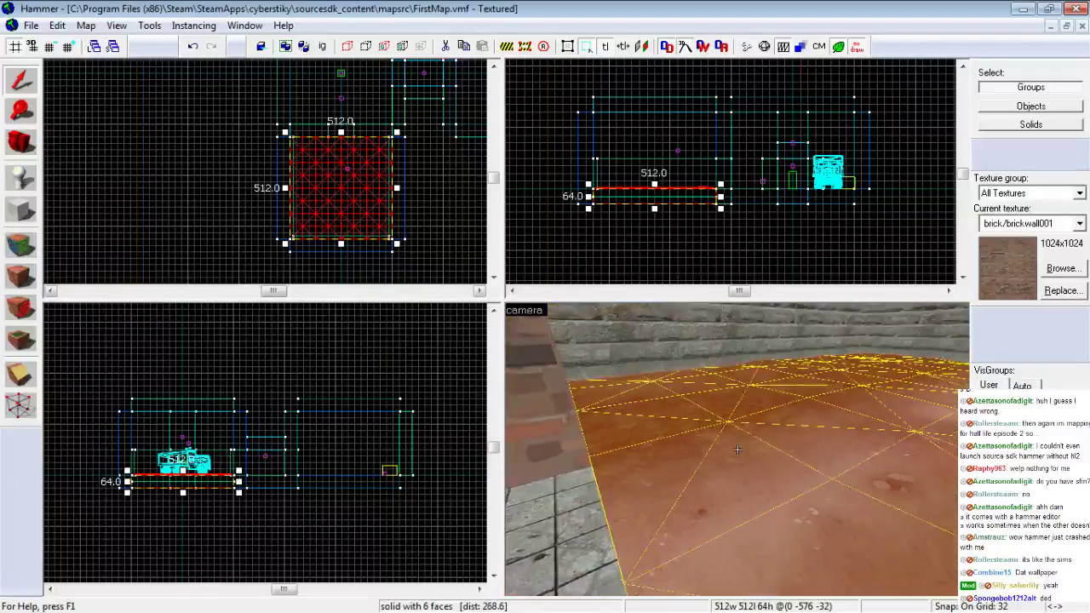
pyautogui.press('w')
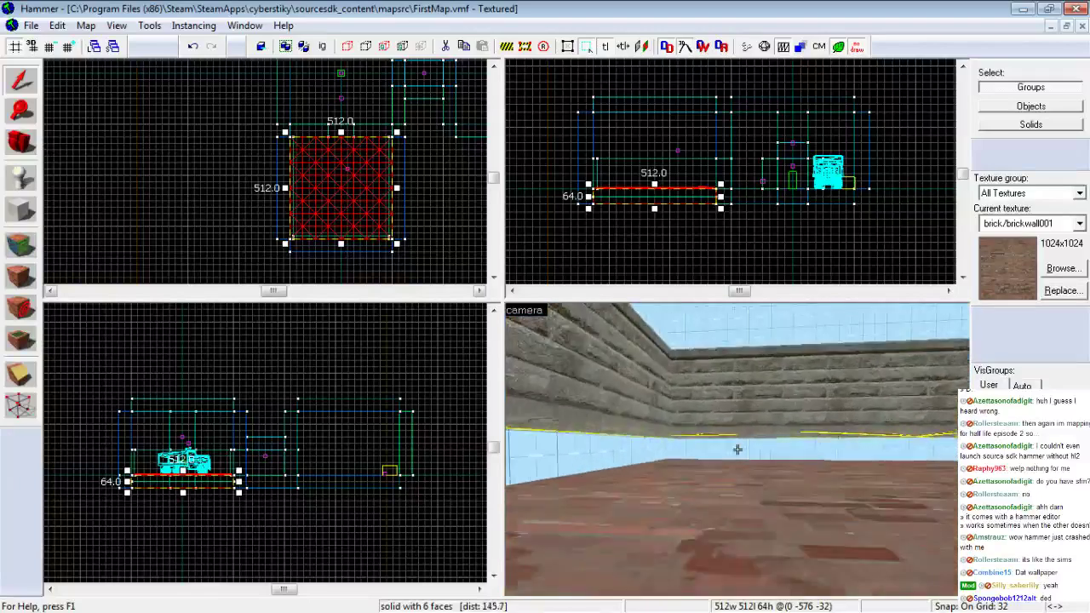
pyautogui.press('w')
pyautogui.moveTo(736, 448)
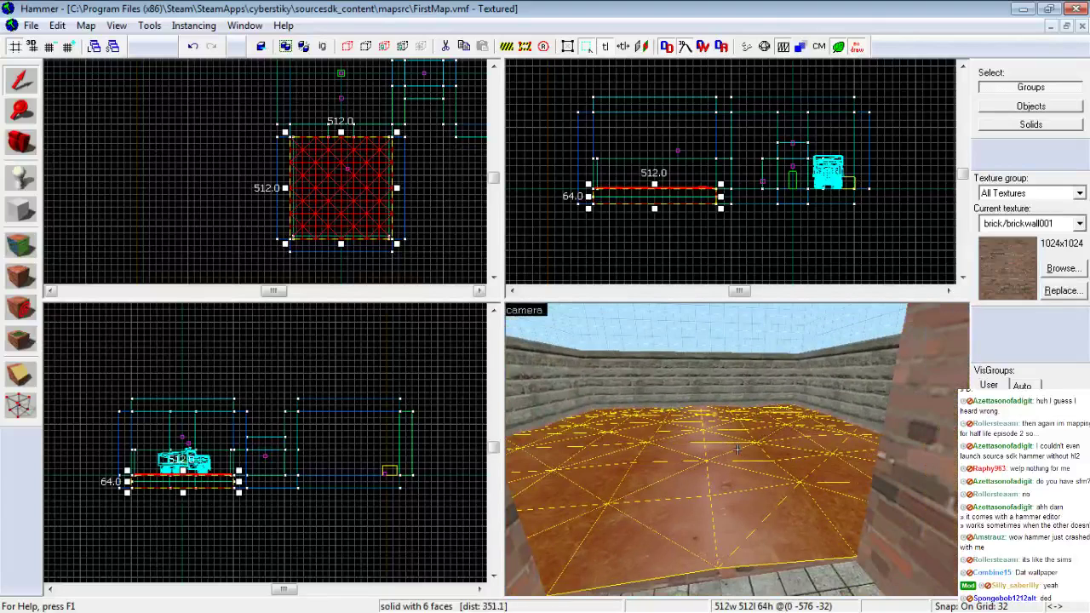
pyautogui.press('w')
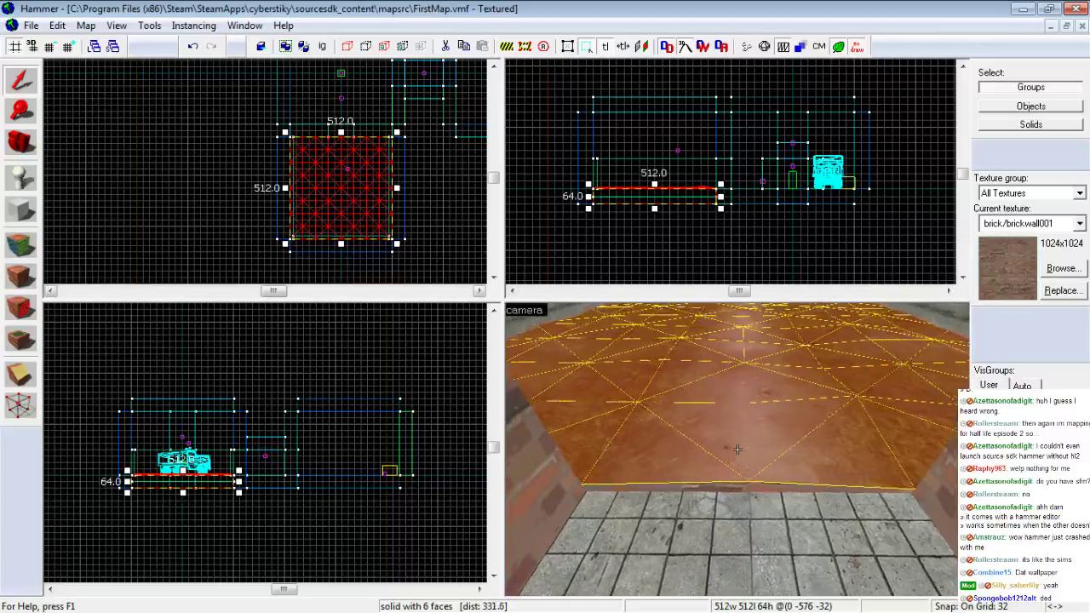
# Lower the grass displacement's edge along the doorway using Paint Geometry with the Raise/Lower effect, distance 5 and radius 15
pyautogui.press('z')
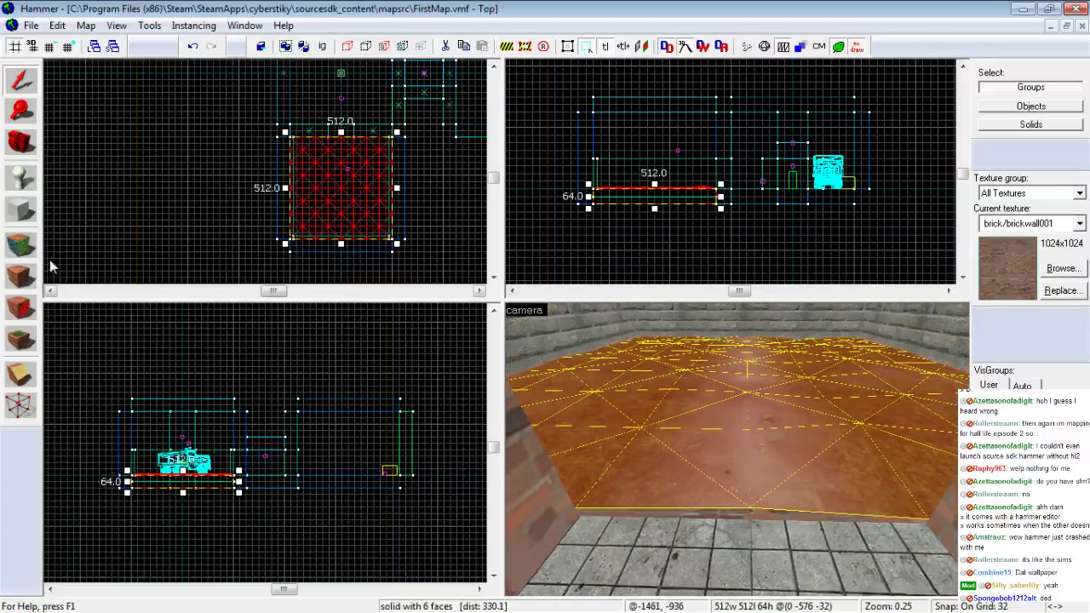
pyautogui.click(14, 246)
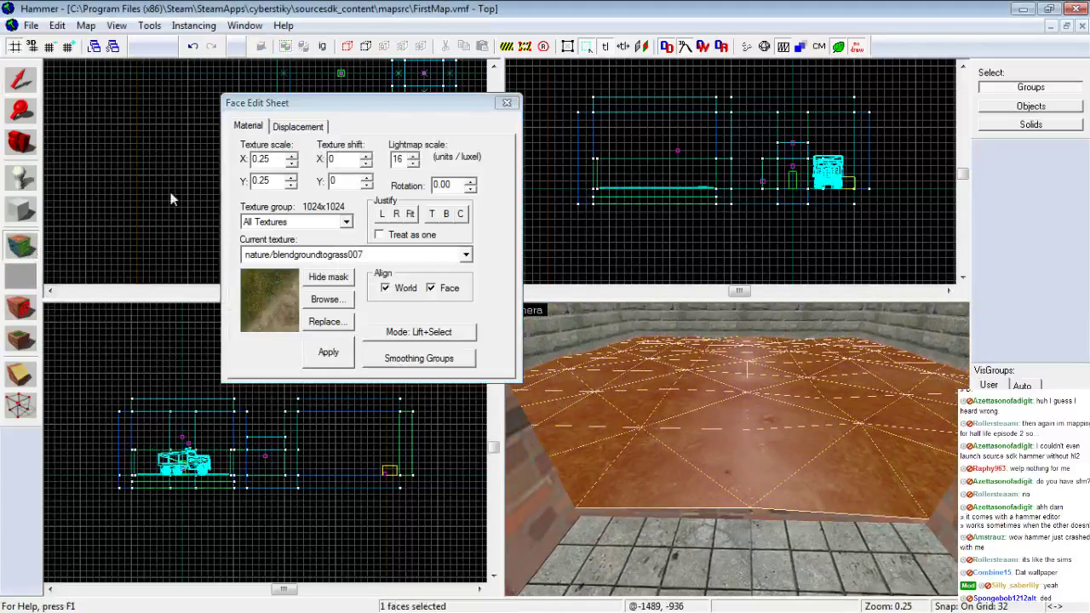
pyautogui.click(298, 126)
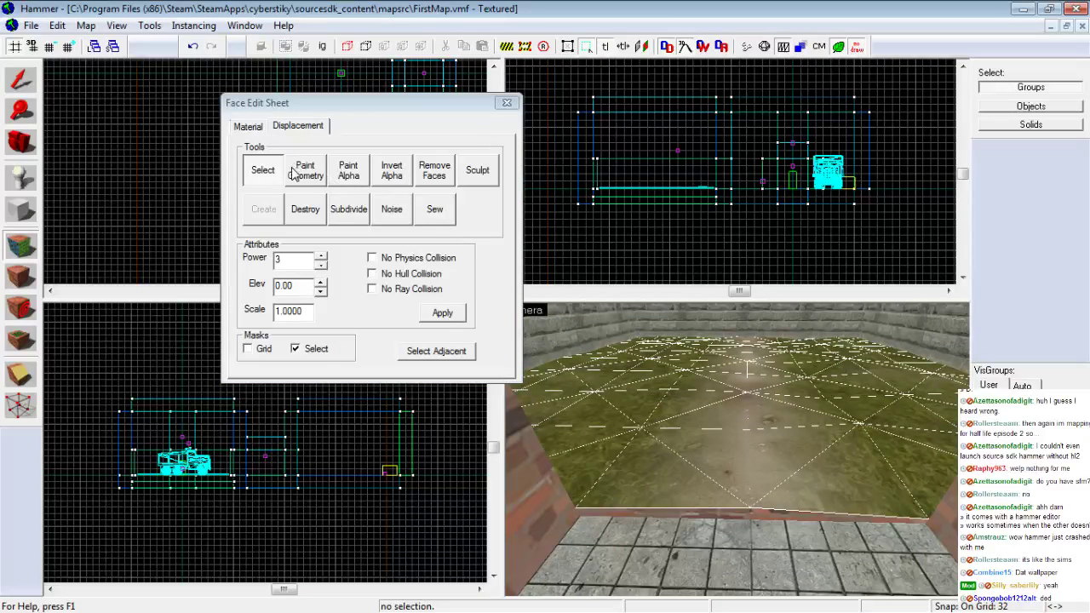
pyautogui.press('z')
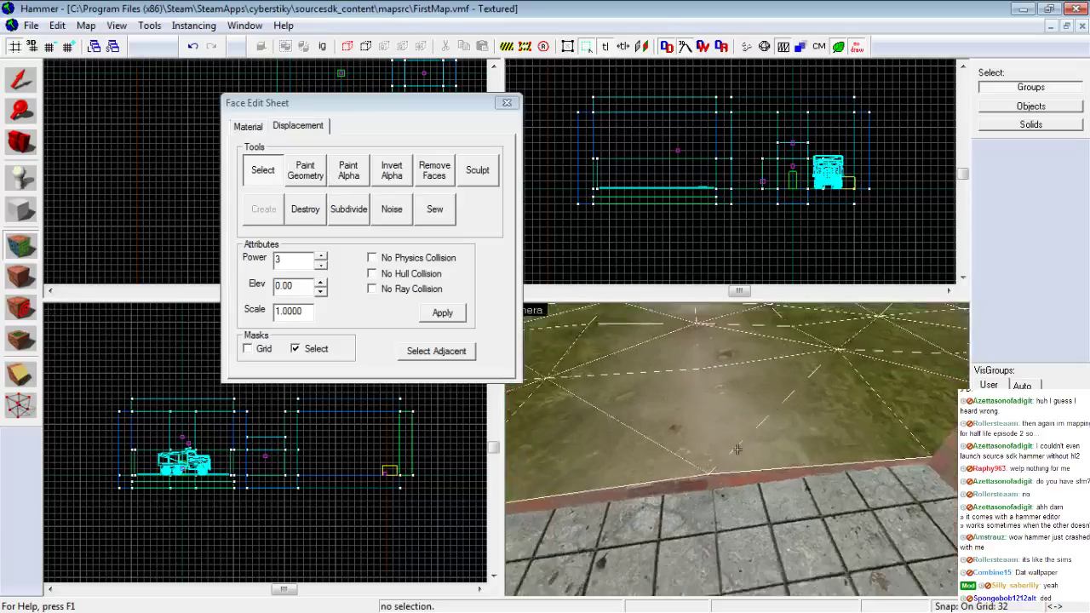
pyautogui.press('z')
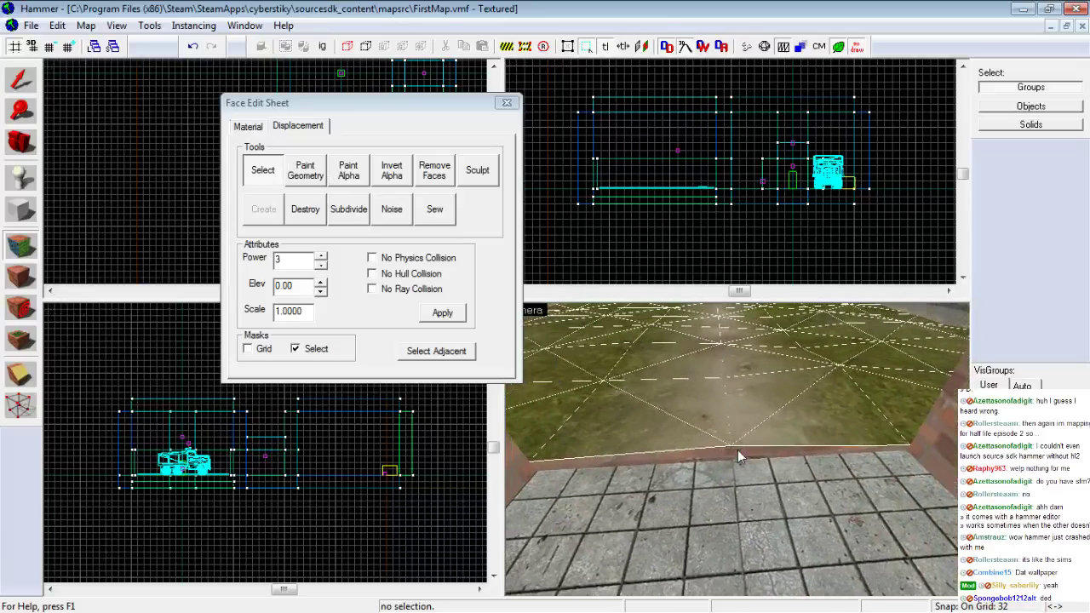
pyautogui.click(308, 173)
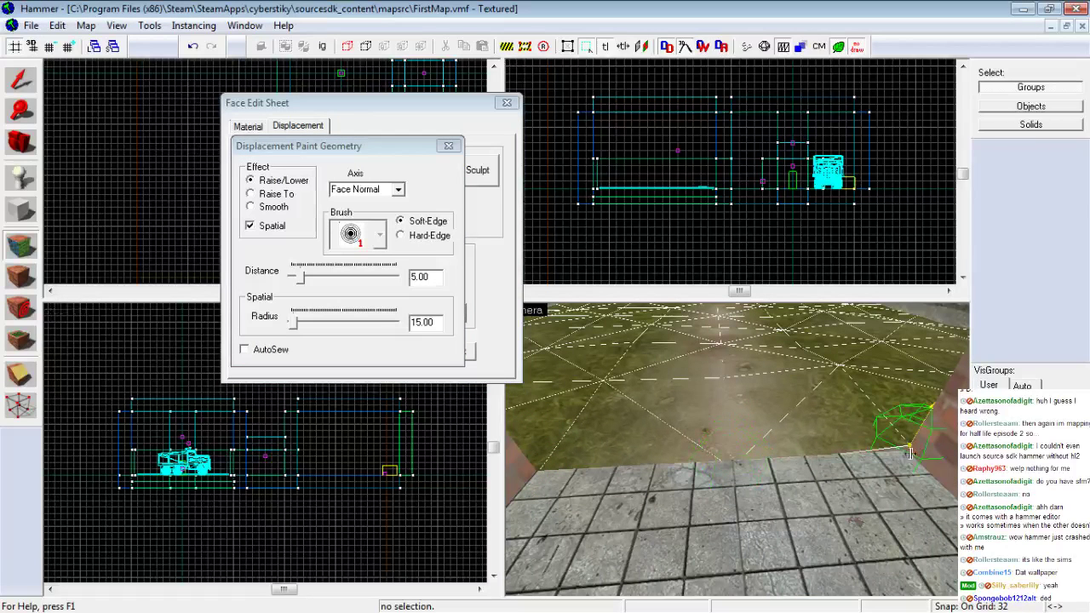
pyautogui.click(448, 146)
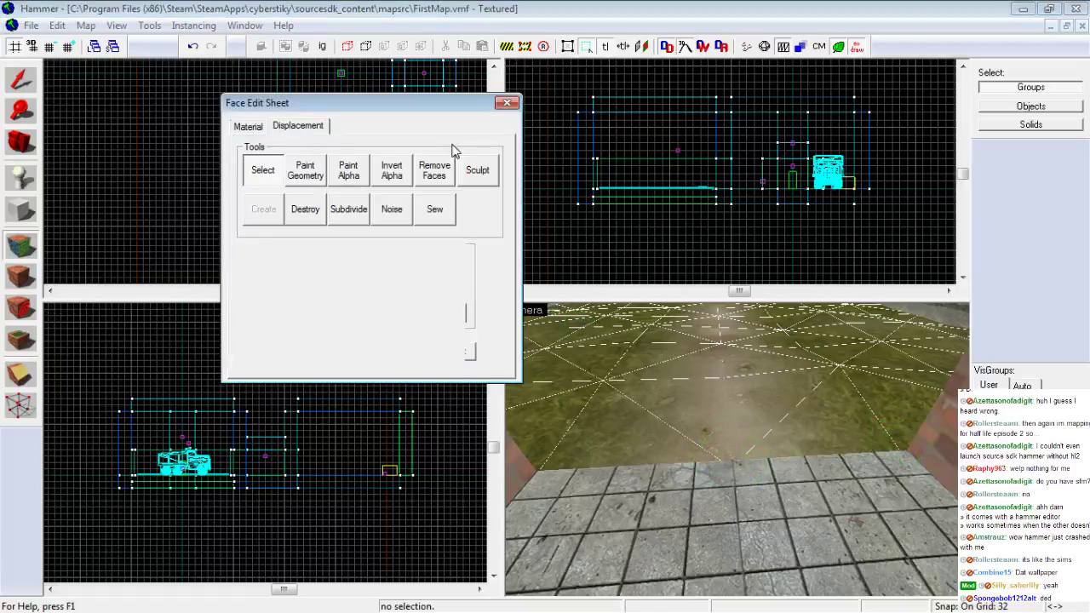
pyautogui.click(508, 104)
# Inspect the seam between the grass and the tiled doorway floor, plus the surrounding stone walls and sky
pyautogui.press('z')
pyautogui.press('w')
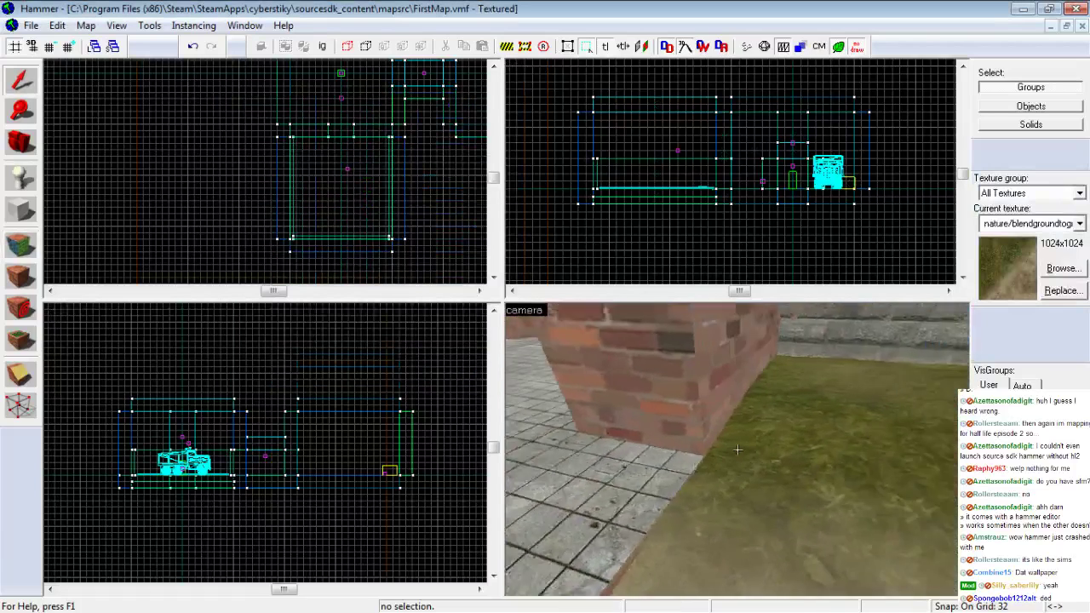
pyautogui.press('a')
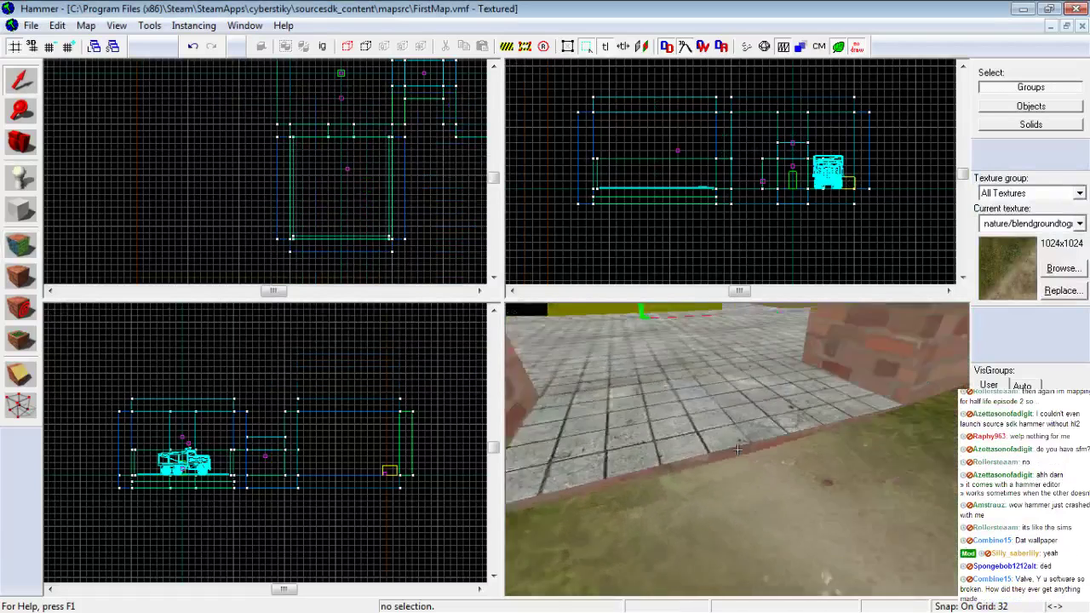
pyautogui.press('a')
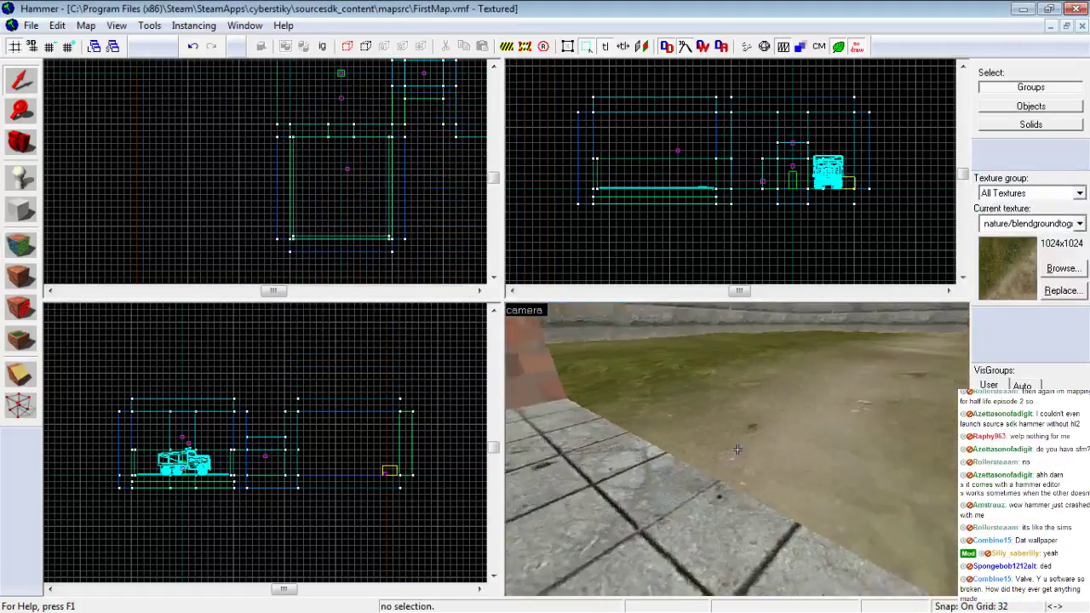
pyautogui.press('s')
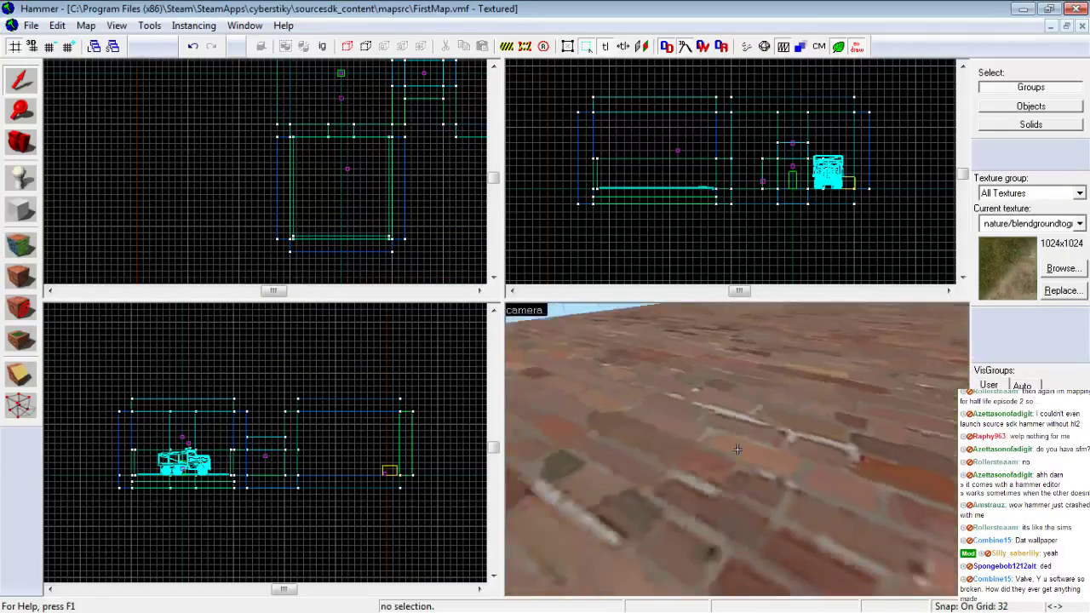
pyautogui.press('w')
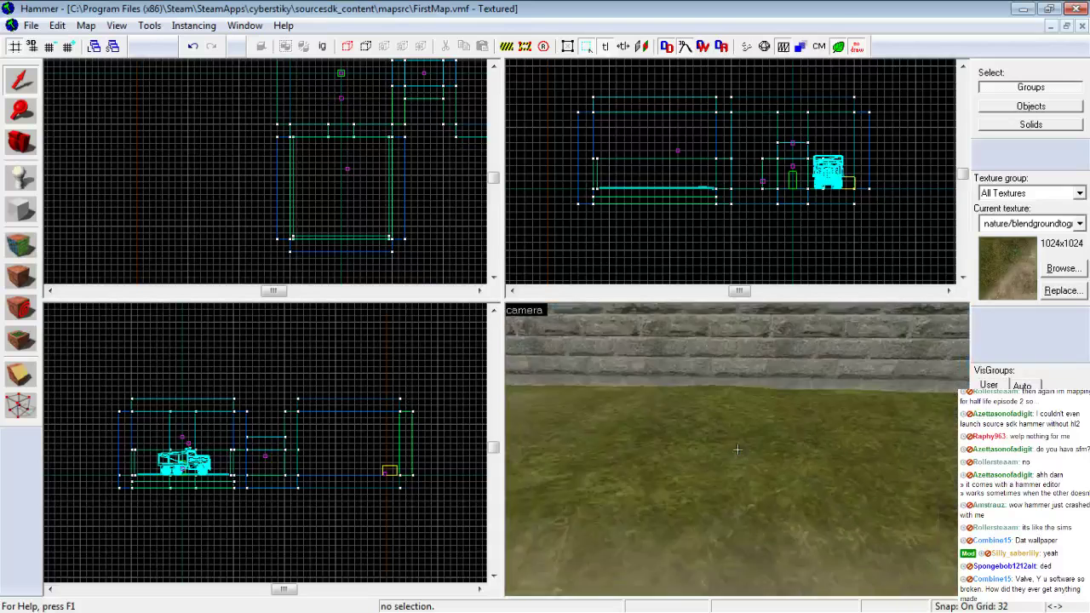
pyautogui.press('Down')
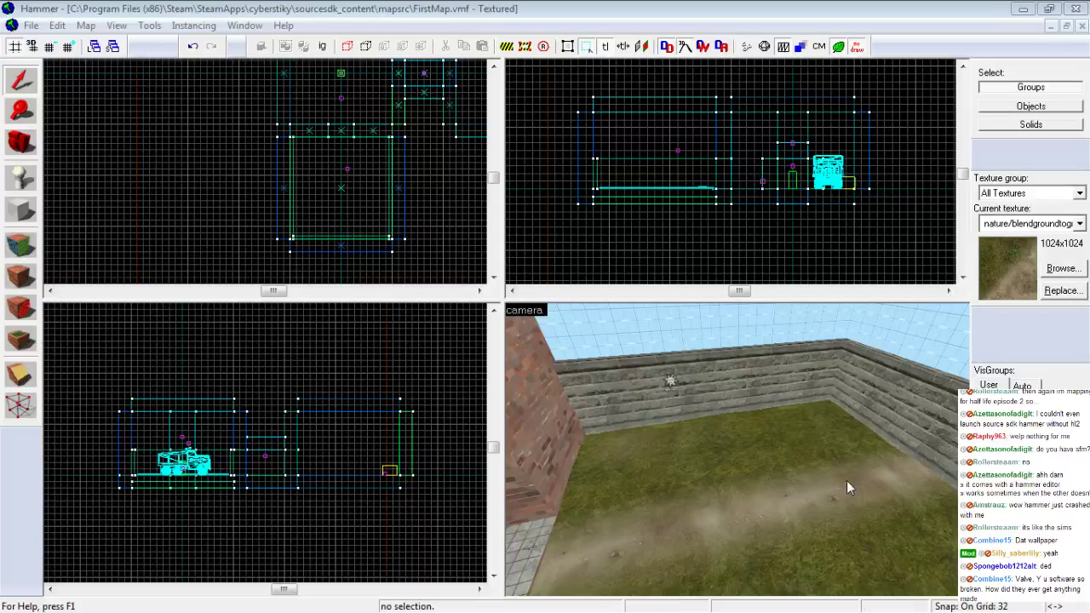
pyautogui.press('z')
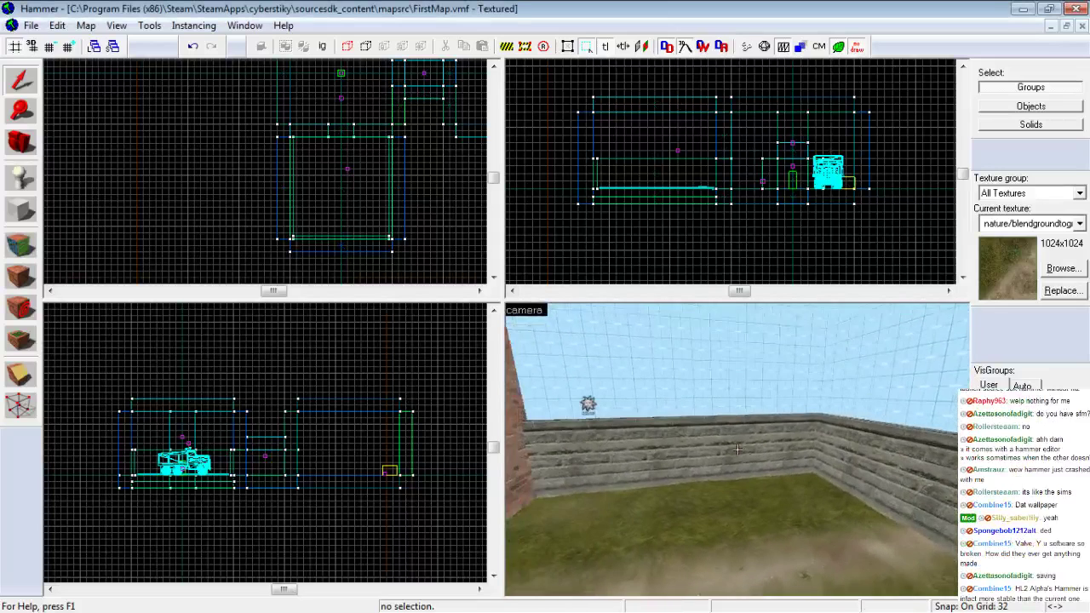
pyautogui.press('z')
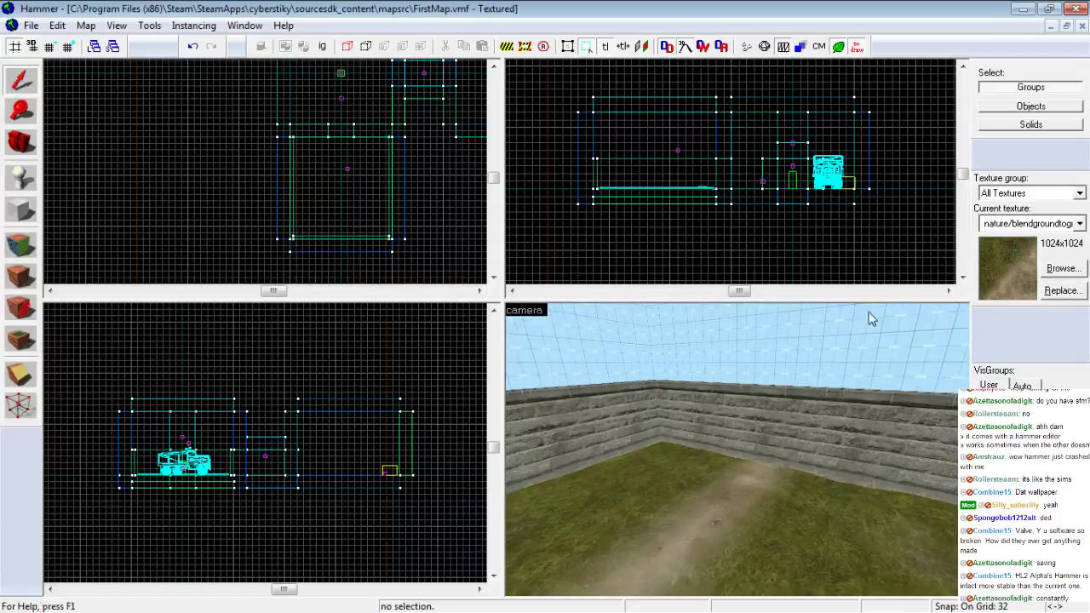
# Select the 512-unit-wide sky wall at the far end of the outdoor area and move it farther outward
pyautogui.press('z')
pyautogui.click(715, 450)
pyautogui.scroll(5, 358, 200)
pyautogui.moveTo(355, 177)
pyautogui.mouseDown()
pyautogui.moveTo(354, 287)
pyautogui.moveTo(356, 175)
pyautogui.mouseUp()
pyautogui.press('z')
pyautogui.press('w')
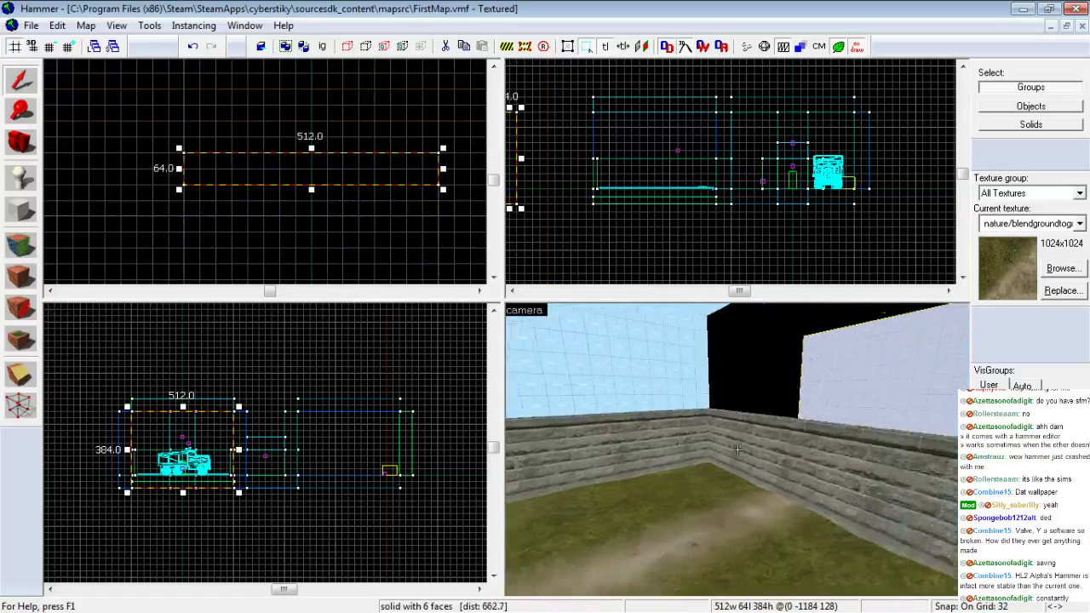
pyautogui.press('s')
pyautogui.moveTo(401, 154); pyautogui.dragTo(400, 218)
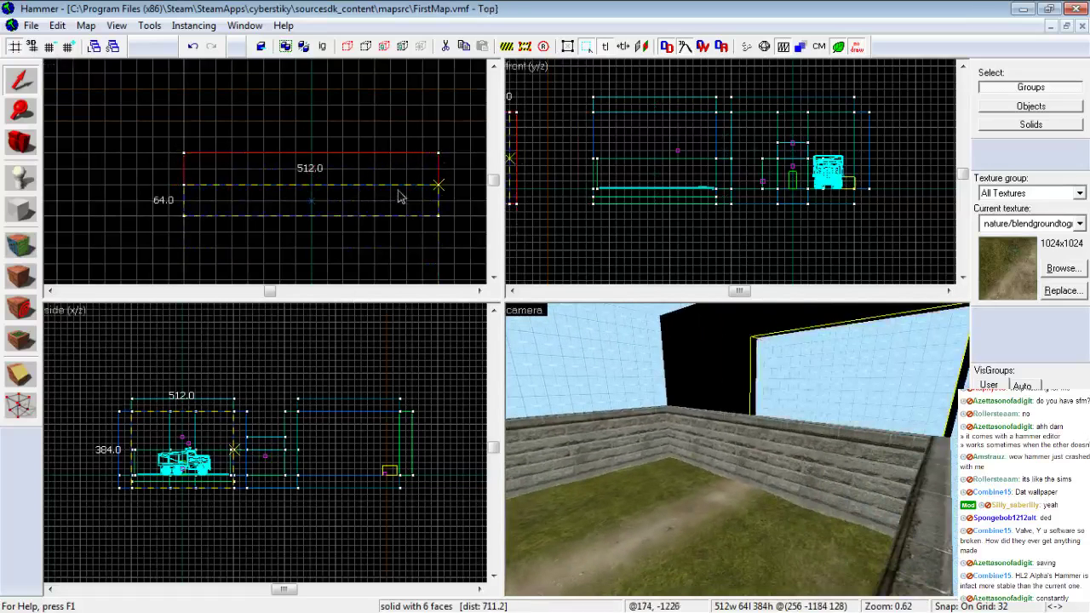
# Move the far 480-unit-wide stone wall outward against the relocated sky wall and reduce the grid snap to 16
pyautogui.click(807, 462)
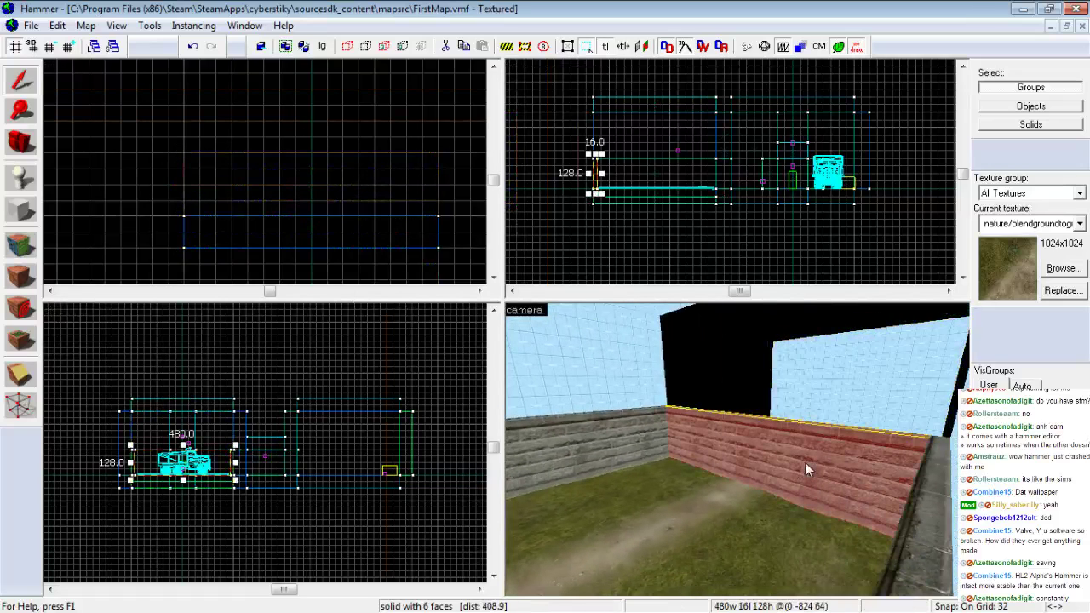
pyautogui.scroll(-3, 333, 159)
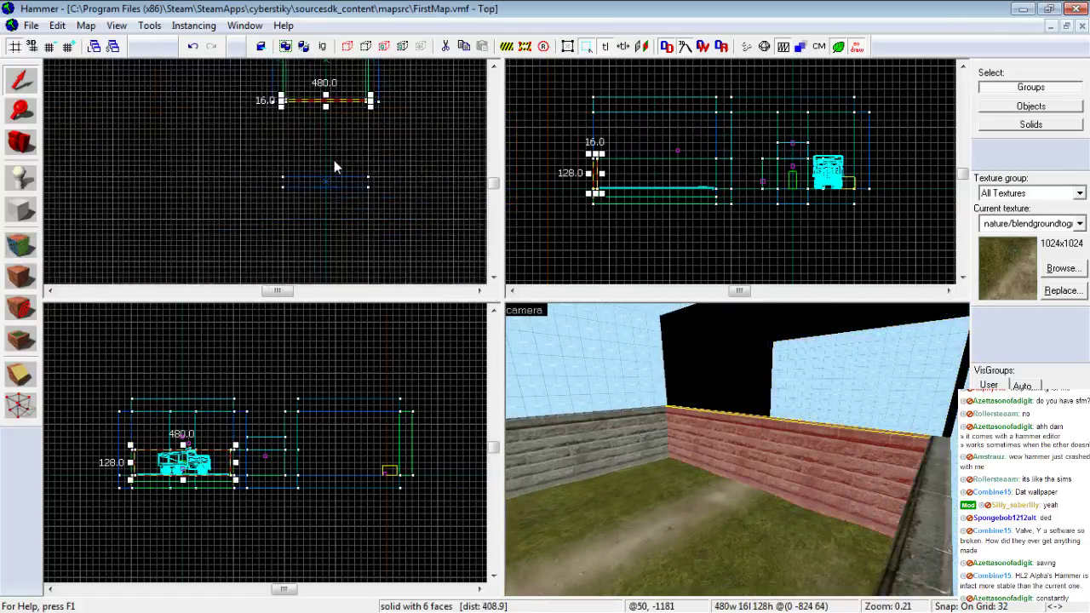
pyautogui.scroll(4, 334, 103)
pyautogui.moveTo(341, 103)
pyautogui.mouseDown()
pyautogui.moveTo(338, 297)
pyautogui.moveTo(347, 211)
pyautogui.mouseUp()
pyautogui.scroll(5, 348, 224)
pyautogui.click(49, 46)
pyautogui.scroll(2, 287, 181)
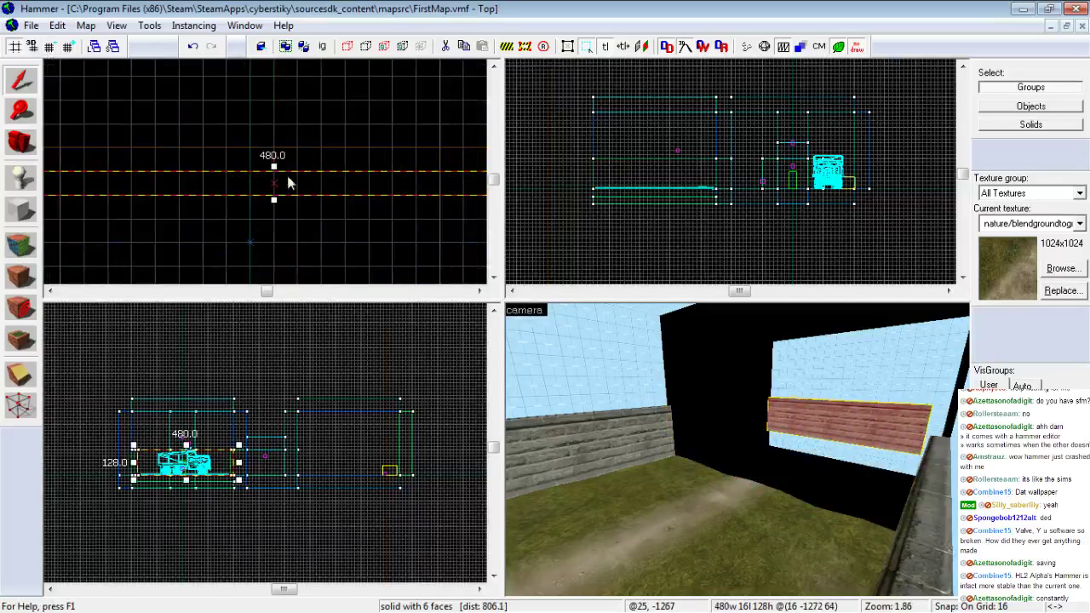
# Extend both stone side walls to 960 units long so they meet the relocated far stone wall
pyautogui.press('z')
pyautogui.press('a')
pyautogui.press('z')
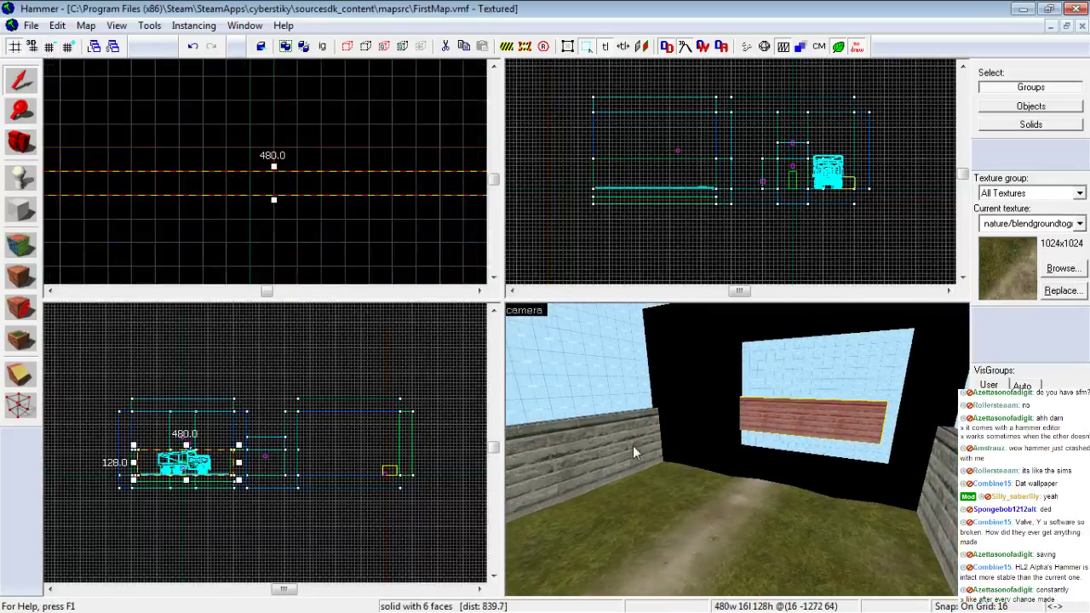
pyautogui.click(634, 447)
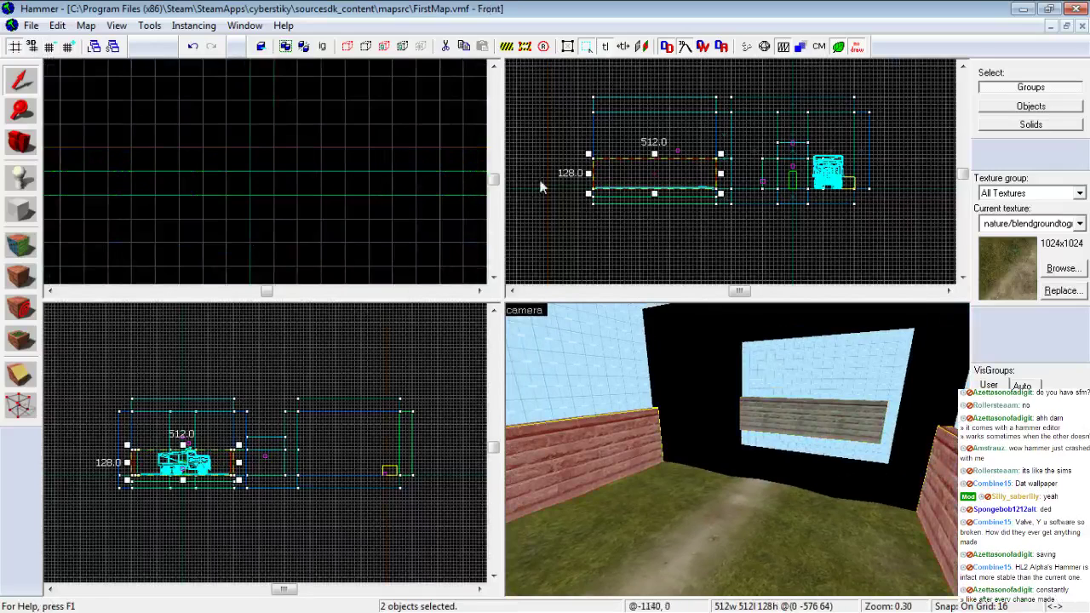
pyautogui.scroll(-11, 296, 157)
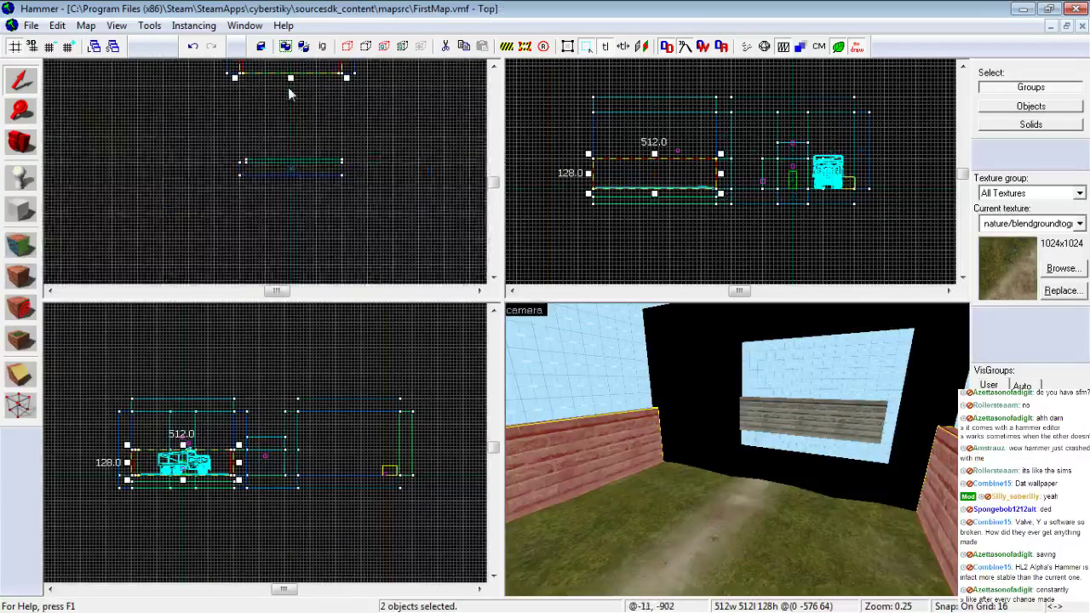
pyautogui.moveTo(289, 74); pyautogui.dragTo(296, 172)
pyautogui.scroll(6, 292, 167)
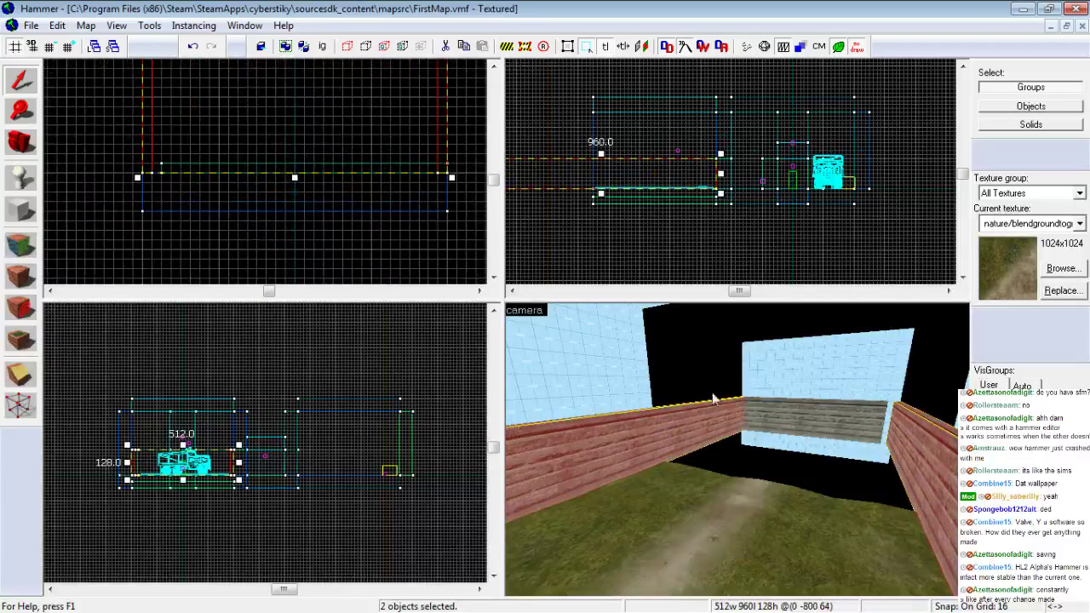
# Shift the far stone wall sideways by 16 units so it is centred between the two side walls
pyautogui.click(781, 426)
pyautogui.scroll(1, 296, 188)
pyautogui.moveTo(395, 167); pyautogui.dragTo(386, 168)
# Stretch the grass displacement brush toward the far wall to a length of 960 units
pyautogui.click(790, 509)
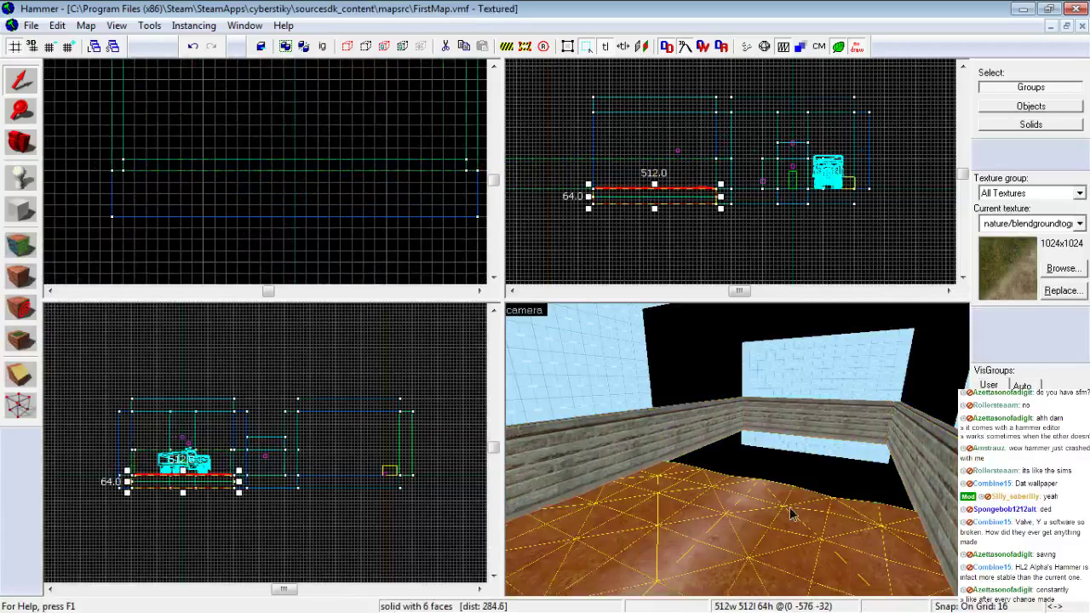
pyautogui.press('z')
pyautogui.press('z')
pyautogui.scroll(-1, 309, 173)
pyautogui.scroll(-6, 309, 175)
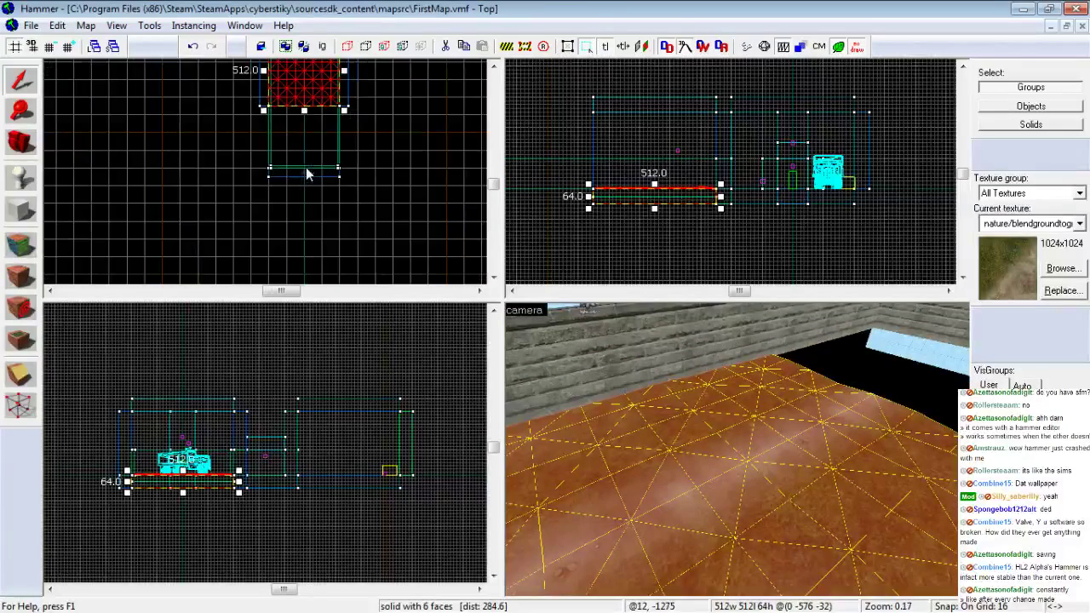
pyautogui.moveTo(304, 109); pyautogui.dragTo(309, 186)
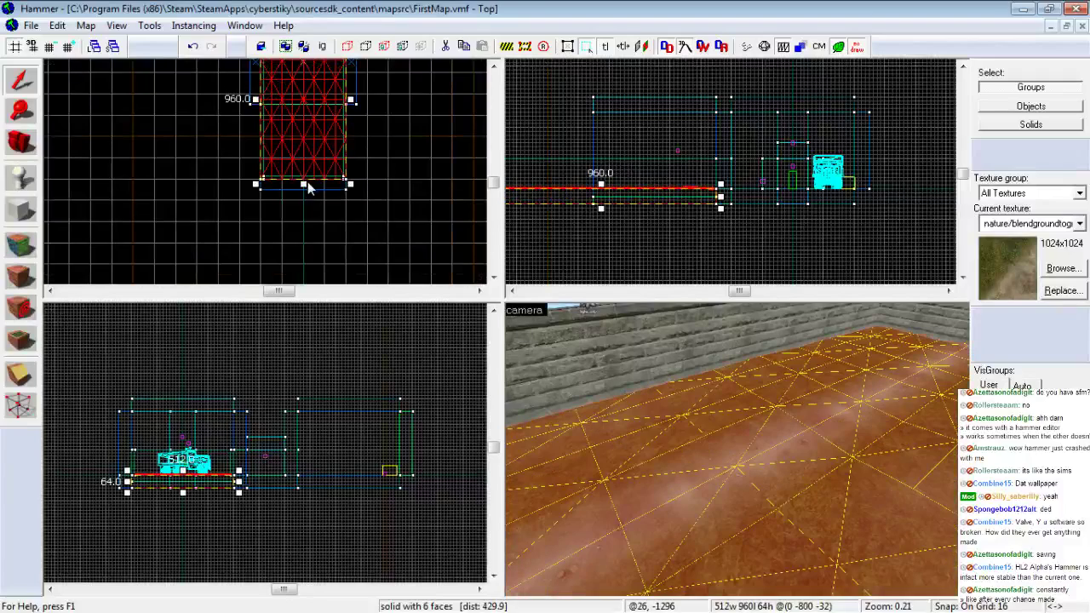
pyautogui.press('z')
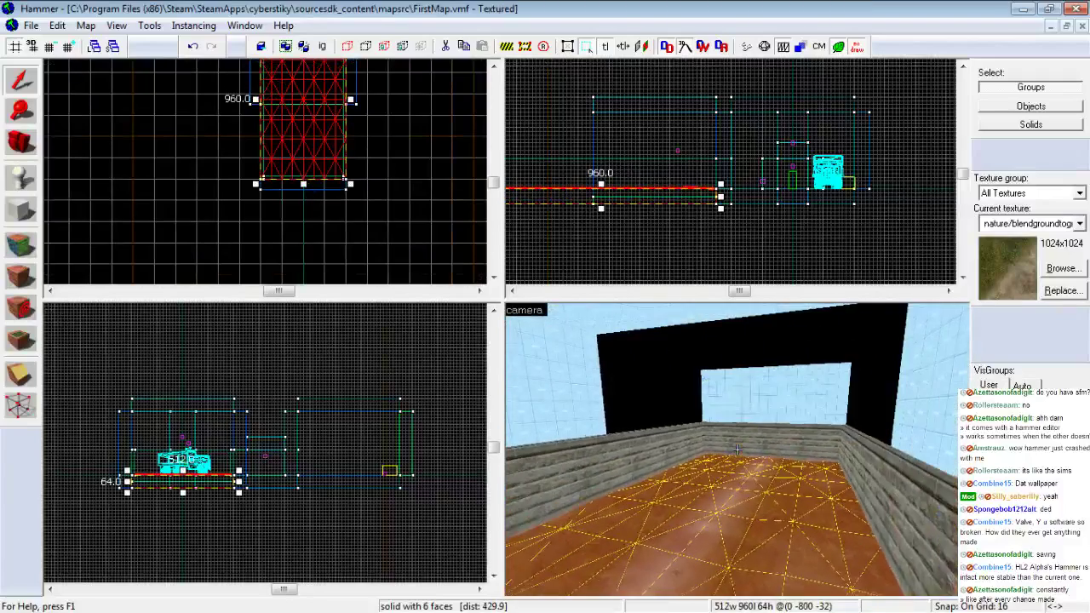
pyautogui.press('w')
pyautogui.press('s')
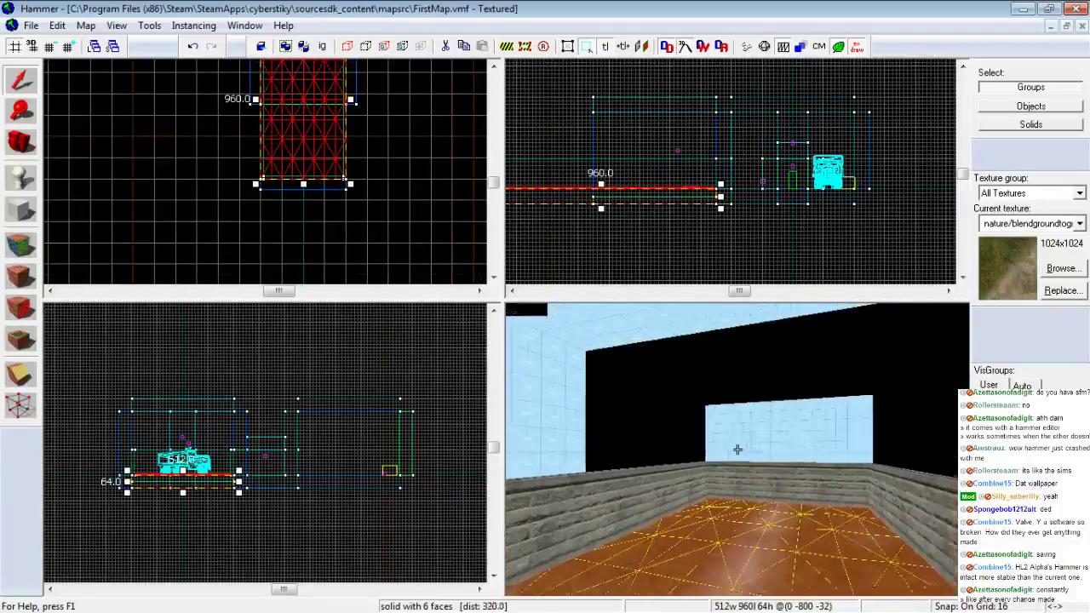
# Select both side sky walls together and extend them to the relocated far sky wall
pyautogui.click(737, 450)
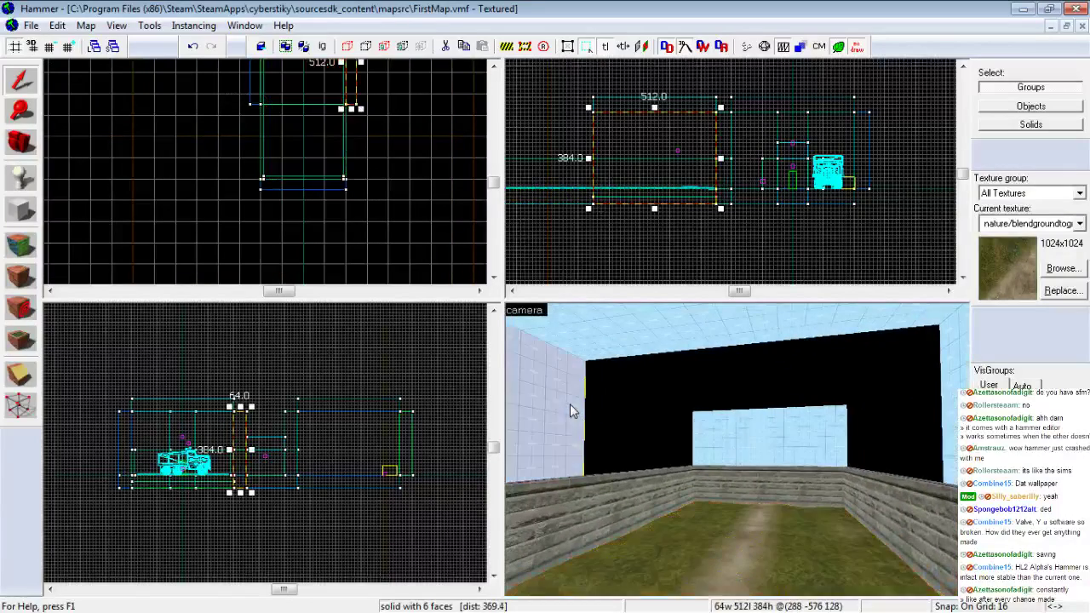
pyautogui.keyDown('ctrl'); pyautogui.click(923, 443); pyautogui.keyUp('ctrl')
pyautogui.press('z')
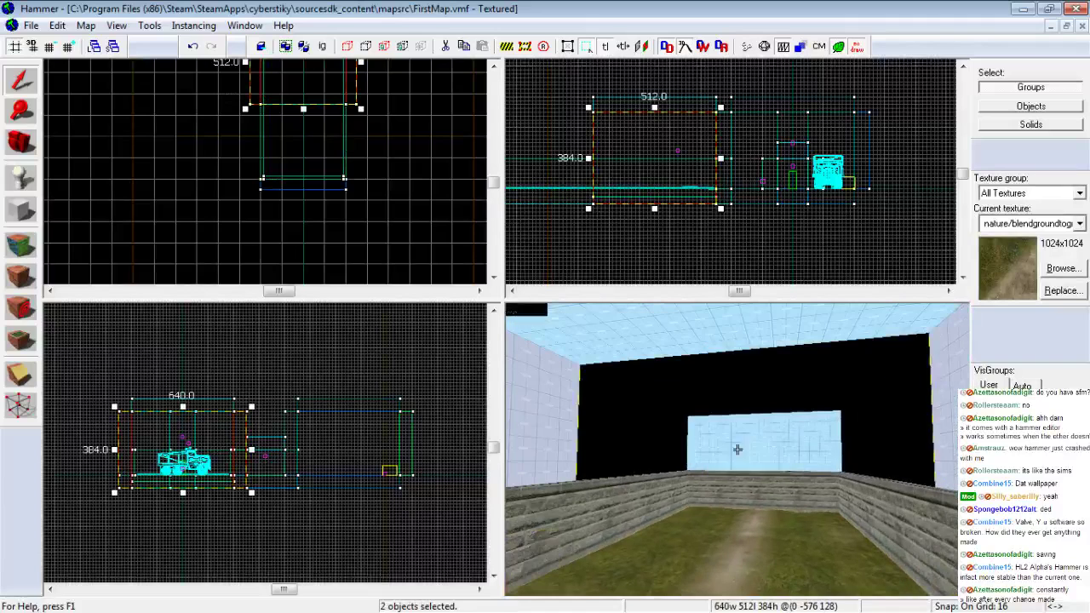
pyautogui.moveTo(305, 111); pyautogui.dragTo(316, 182)
pyautogui.scroll(3, 304, 184)
# Select the sky ceiling and the brick floor beneath the grass together, extend them to 960 units, and check the enlarged area
pyautogui.click(637, 330)
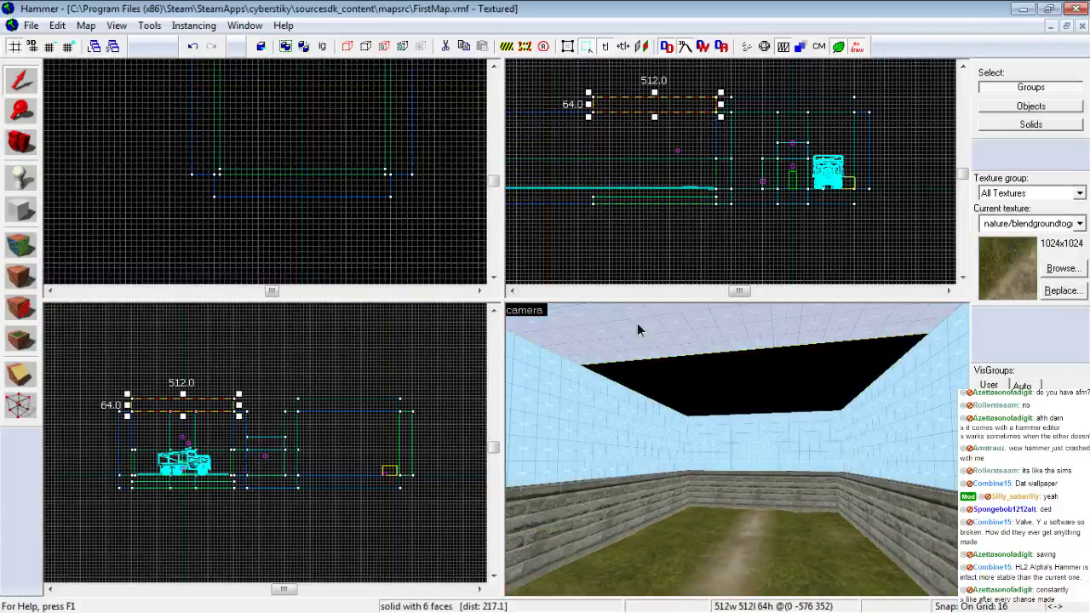
pyautogui.press('z')
pyautogui.press('w')
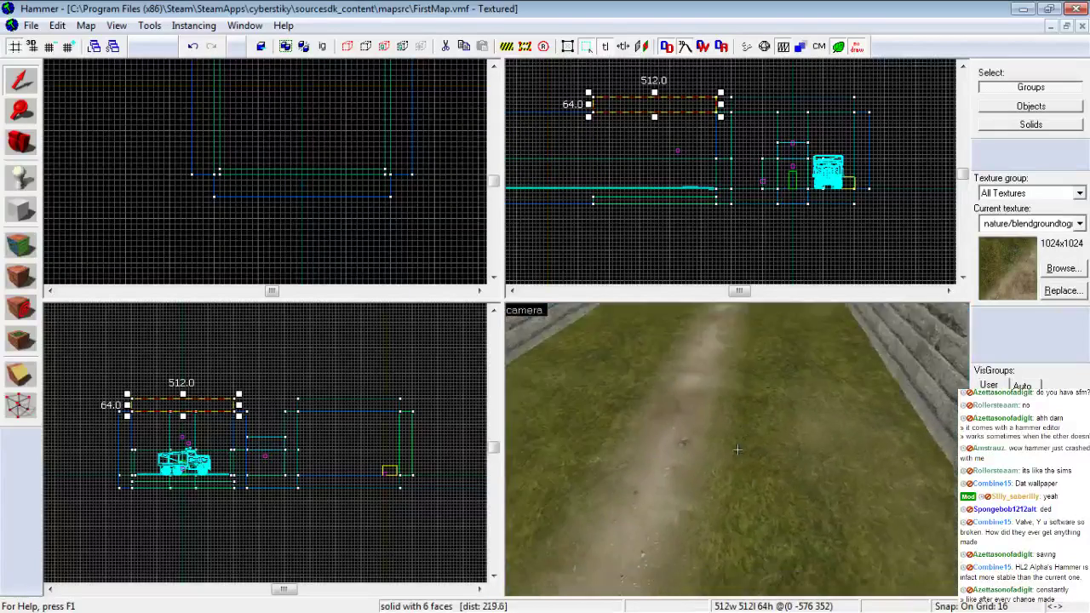
pyautogui.keyDown('ctrl'); pyautogui.click(737, 450); pyautogui.keyUp('ctrl')
pyautogui.press('z')
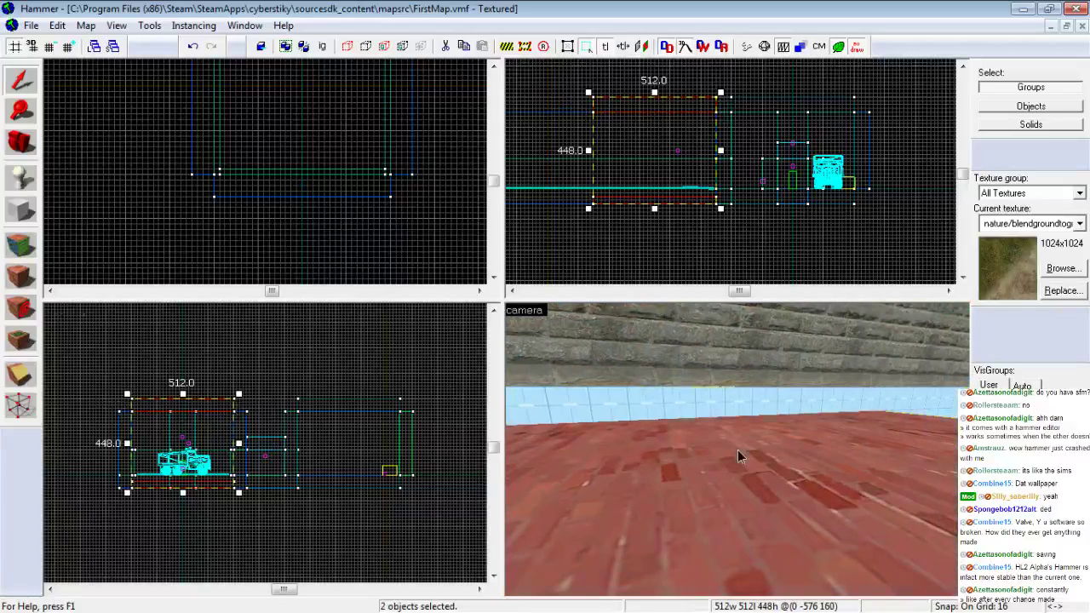
pyautogui.scroll(-3, 285, 194)
pyautogui.moveTo(292, 109); pyautogui.dragTo(294, 178)
pyautogui.scroll(4, 289, 181)
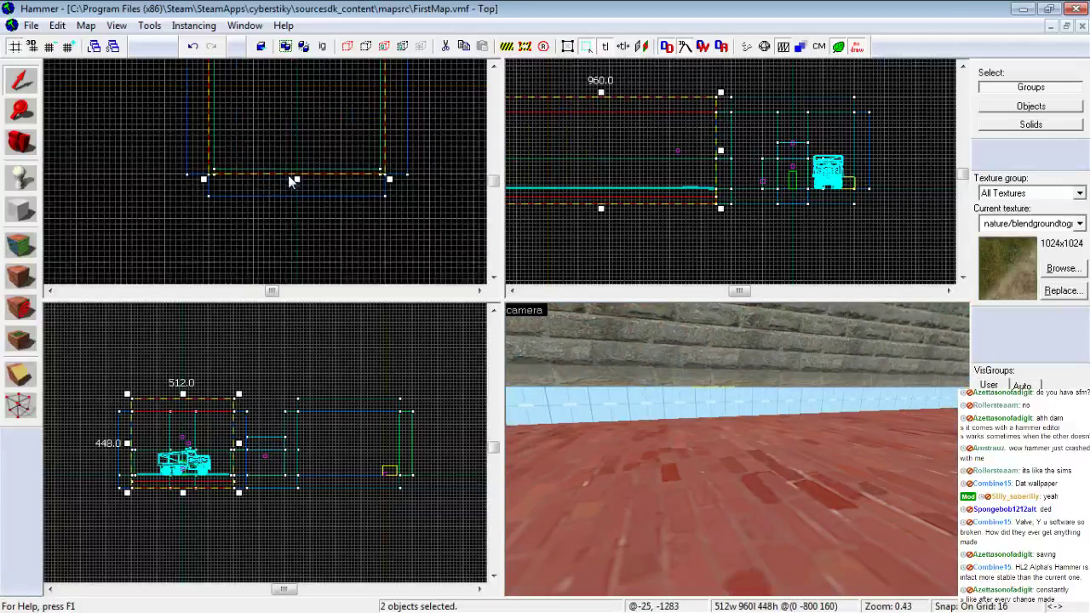
pyautogui.press('z')
pyautogui.press('w')
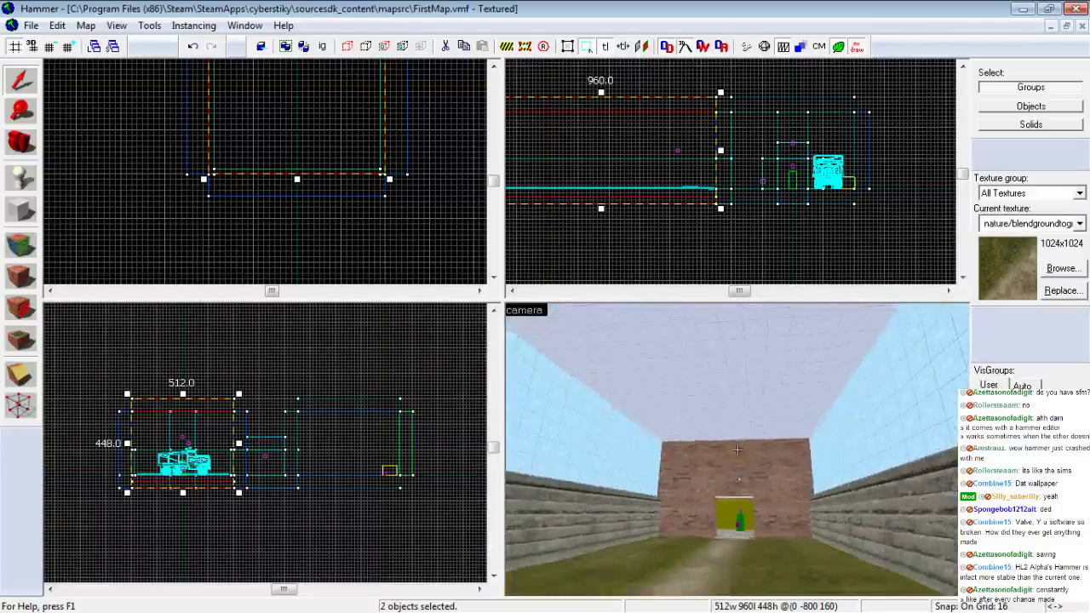
pyautogui.press('w')
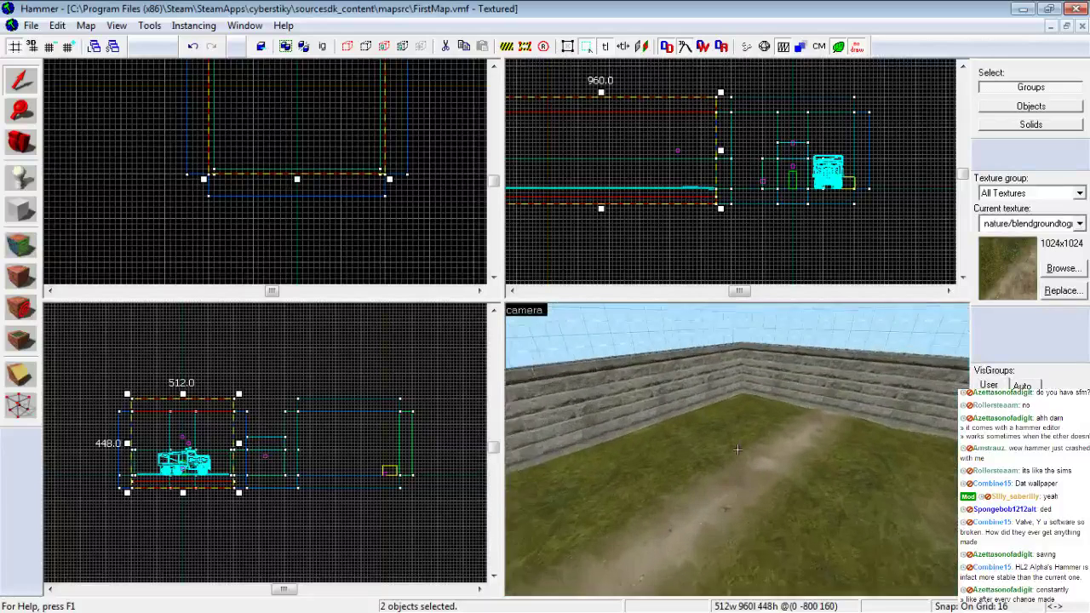
pyautogui.press('z')
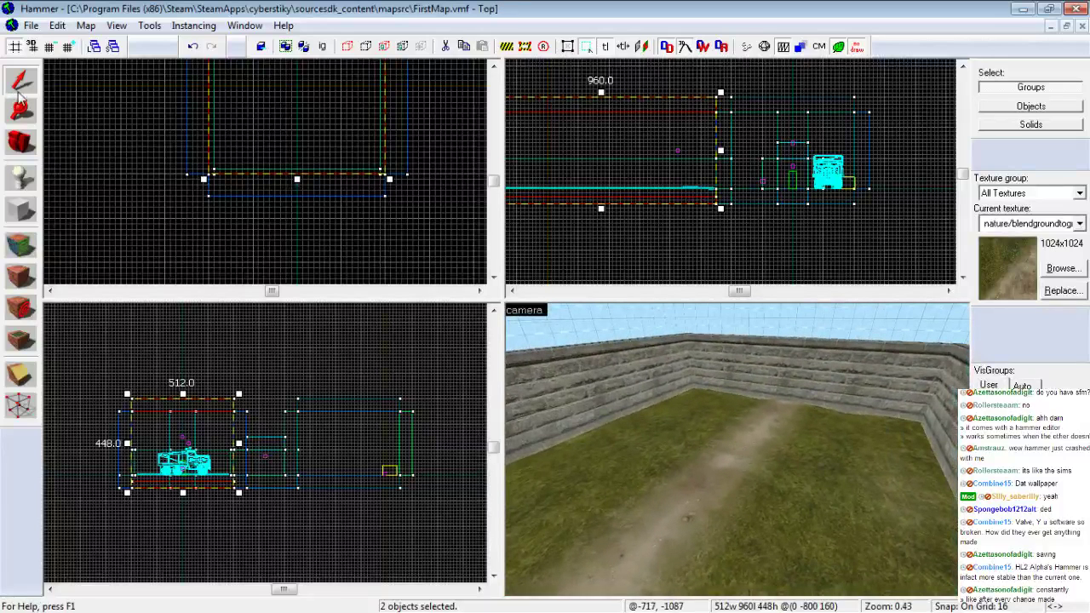
# Try raising the grass displacement along the far wall using Paint Geometry with Raise/Lower, distance 11 and radius 157
pyautogui.click(19, 246)
pyautogui.click(772, 432)
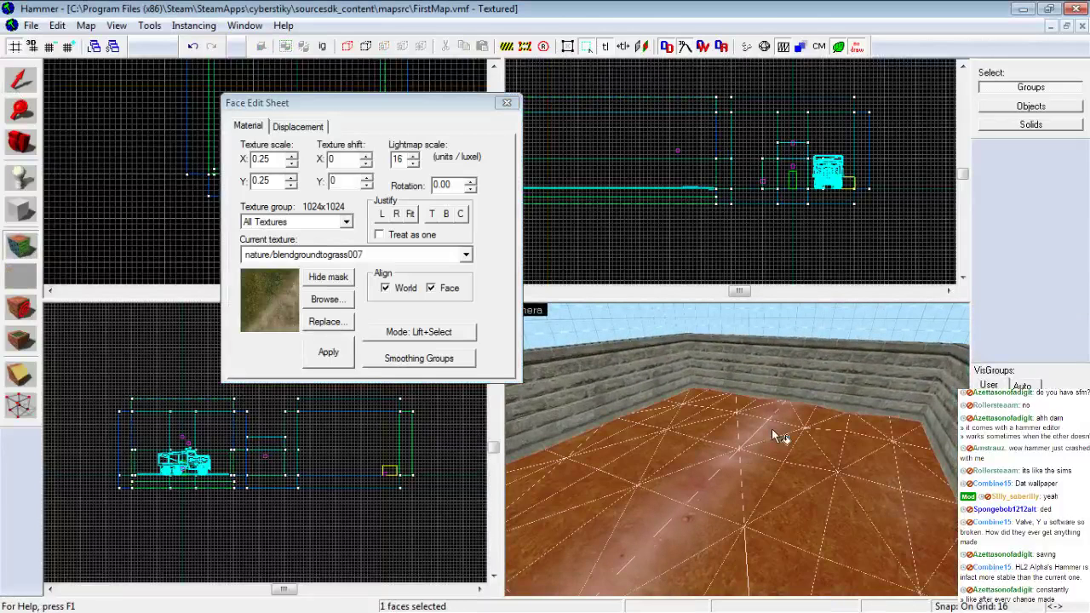
pyautogui.click(298, 126)
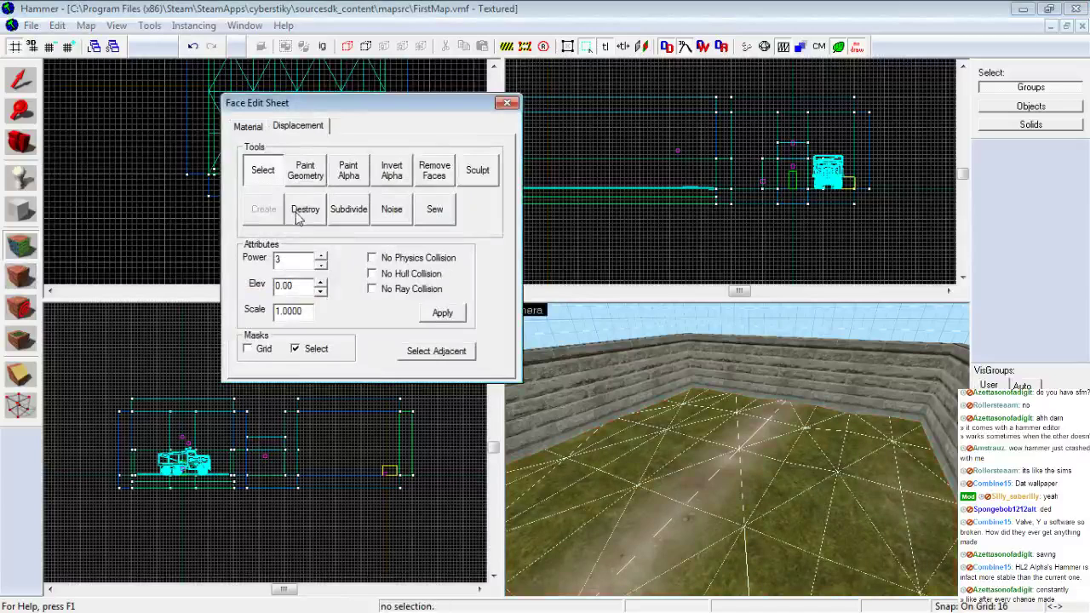
pyautogui.click(304, 172)
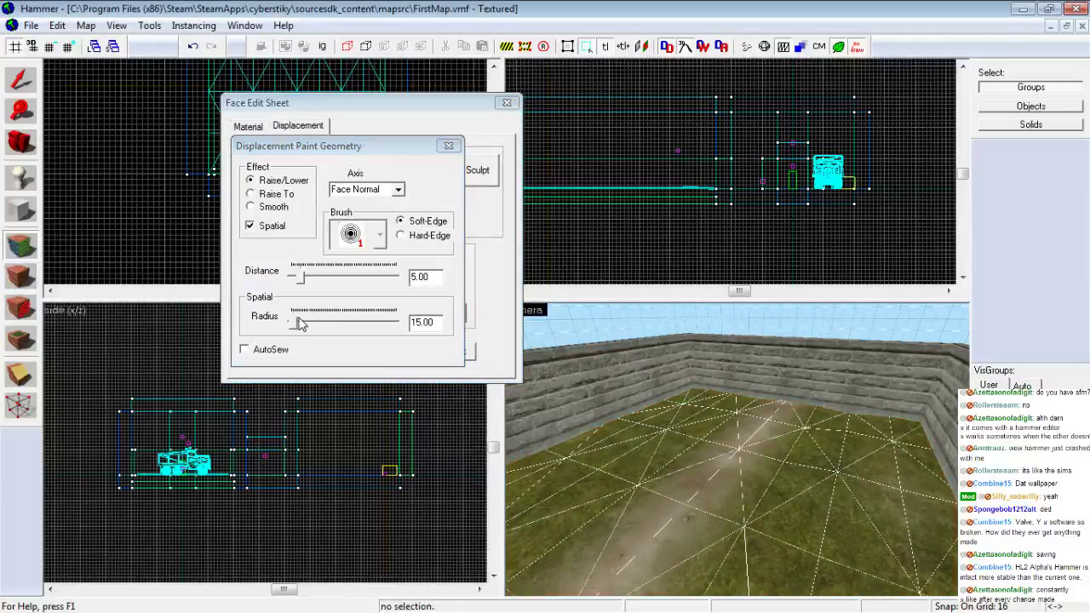
pyautogui.moveTo(300, 323); pyautogui.dragTo(293, 328)
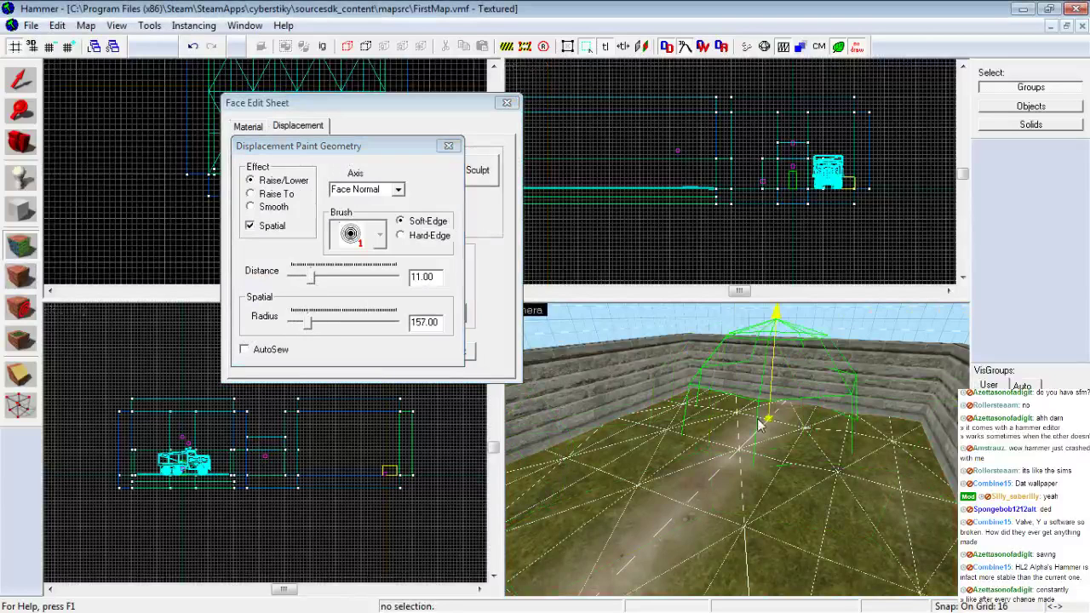
pyautogui.moveTo(707, 393); pyautogui.dragTo(928, 432)
pyautogui.hotkey('ctrl', 'z')
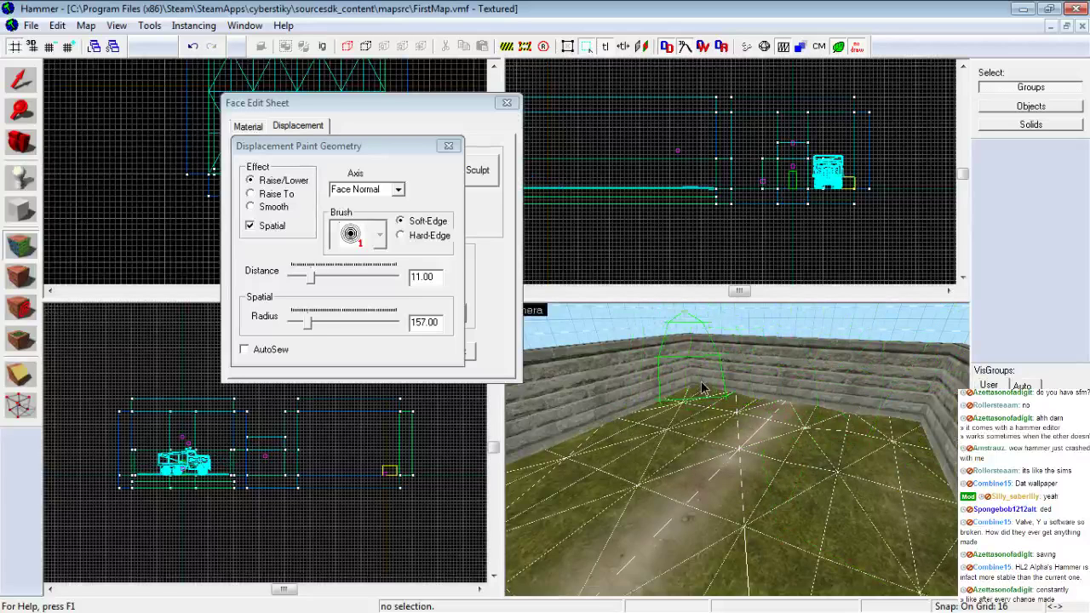
pyautogui.moveTo(738, 390); pyautogui.dragTo(898, 408)
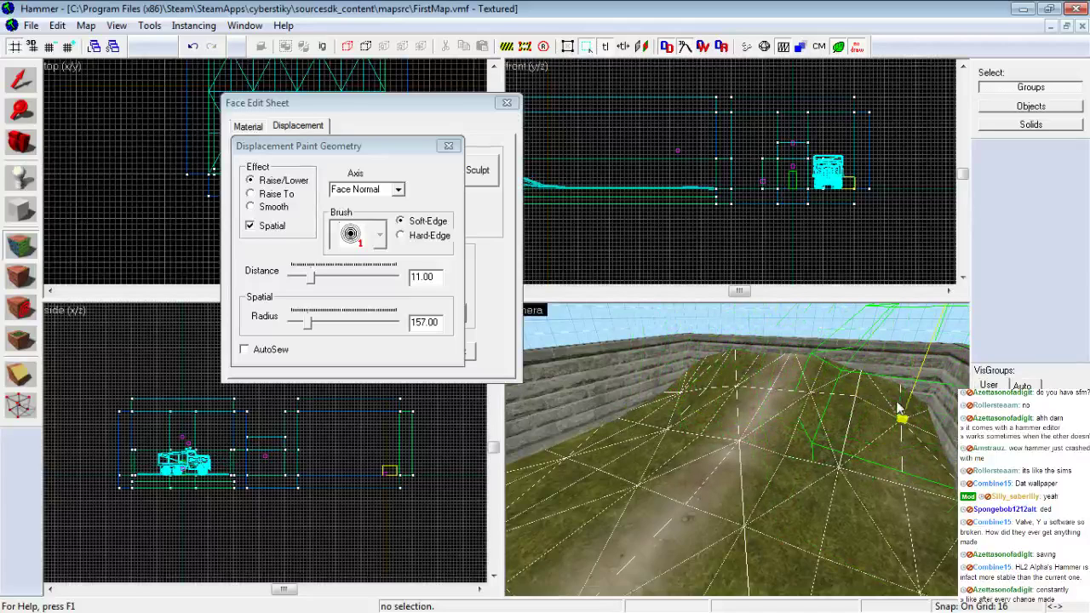
# Undo the raised grass strokes along the far wall and close the displacement painting and face editing windows
pyautogui.hotkey('ctrl', 'z')
pyautogui.hotkey('ctrl', 'z')
pyautogui.hotkey('ctrl', 'z')
pyautogui.hotkey('ctrl', 'z')
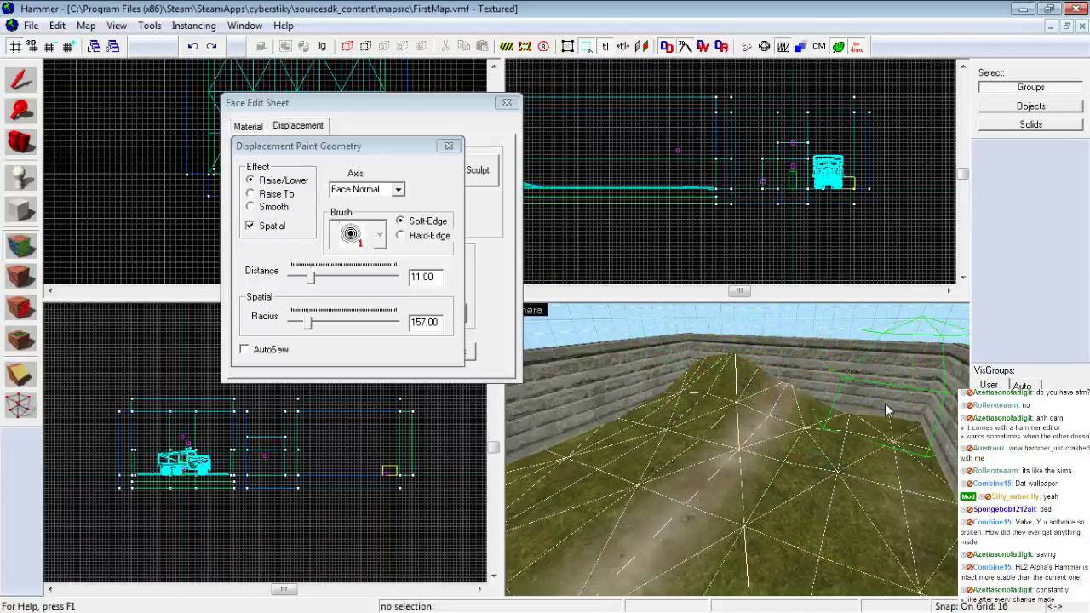
pyautogui.click(449, 145)
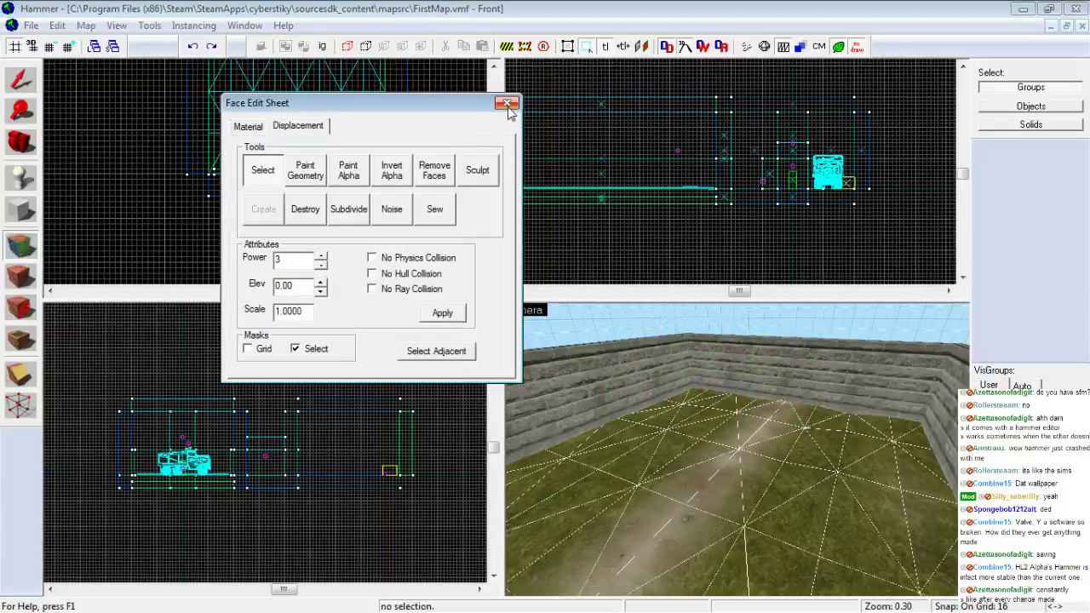
pyautogui.click(506, 103)
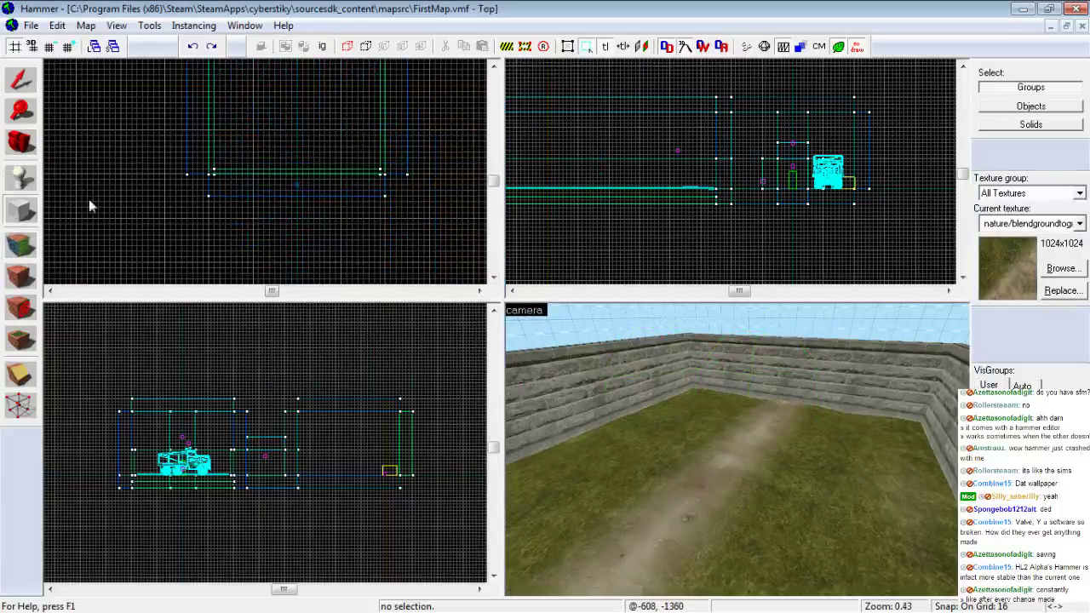
# Outline a new block 512 units wide, 128 long and 32 high against the far wall, above the grass
pyautogui.scroll(-3, 121, 196)
pyautogui.scroll(5, 187, 141)
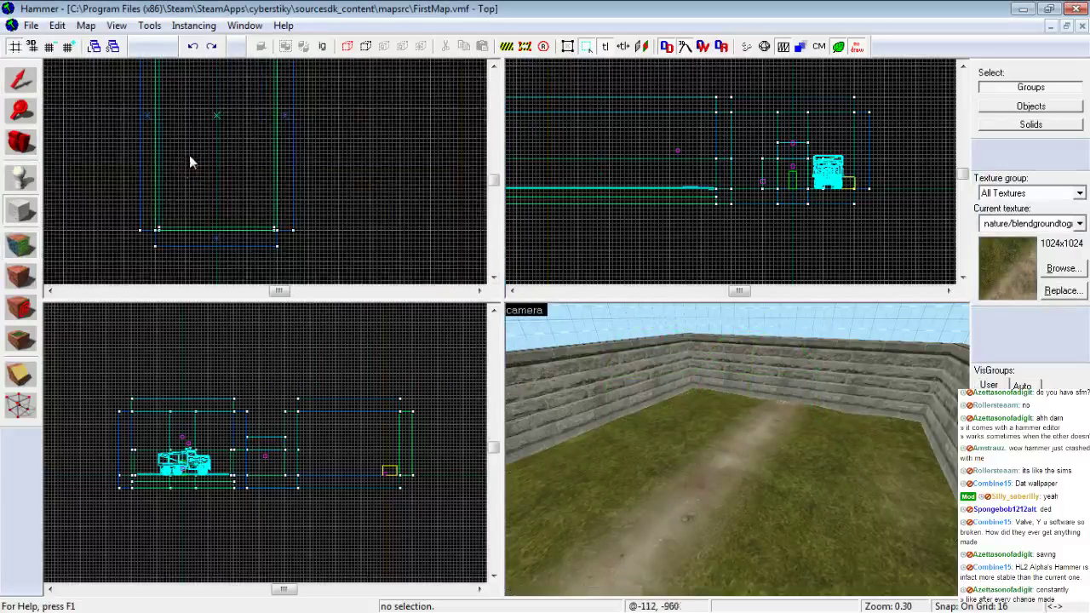
pyautogui.moveTo(145, 239); pyautogui.dragTo(404, 173)
pyautogui.scroll(5, 601, 196)
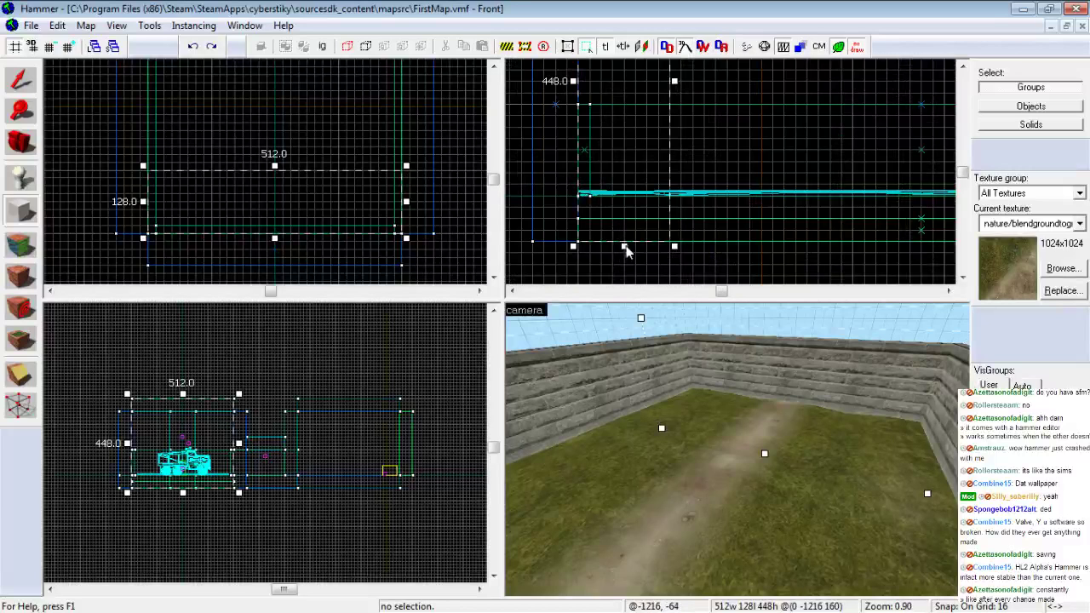
pyautogui.moveTo(622, 246); pyautogui.dragTo(638, 155)
pyautogui.scroll(-3, 630, 145)
pyautogui.scroll(-1, 620, 137)
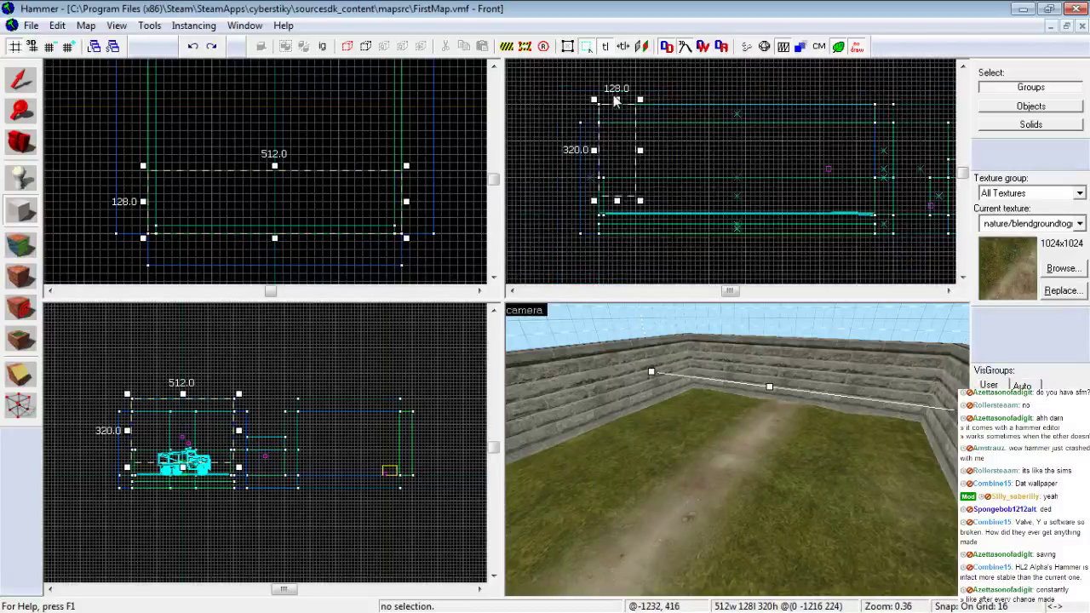
pyautogui.moveTo(620, 106); pyautogui.dragTo(620, 183)
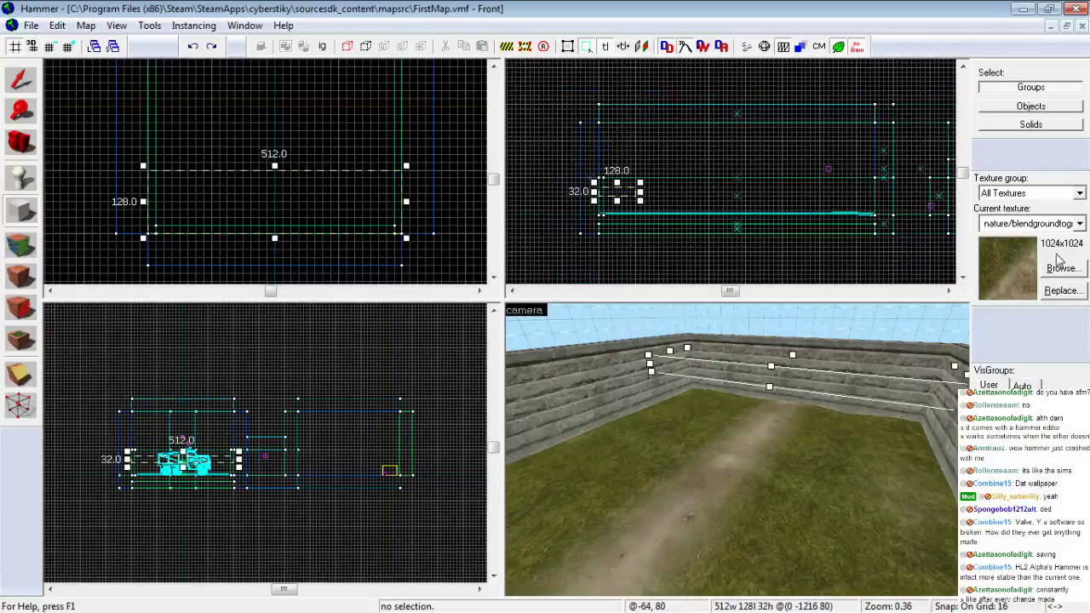
# Choose the tools/toolsnodraw texture and create the outlined block with it
pyautogui.click(1079, 223)
pyautogui.click(1005, 366)
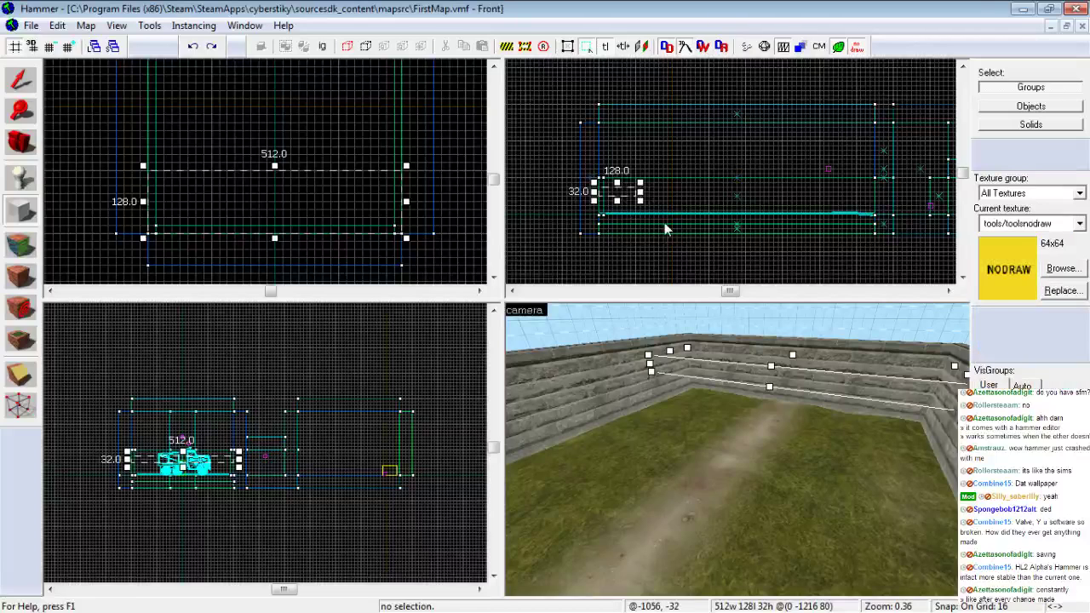
pyautogui.press('Return')
pyautogui.hotkey('shift', 's')
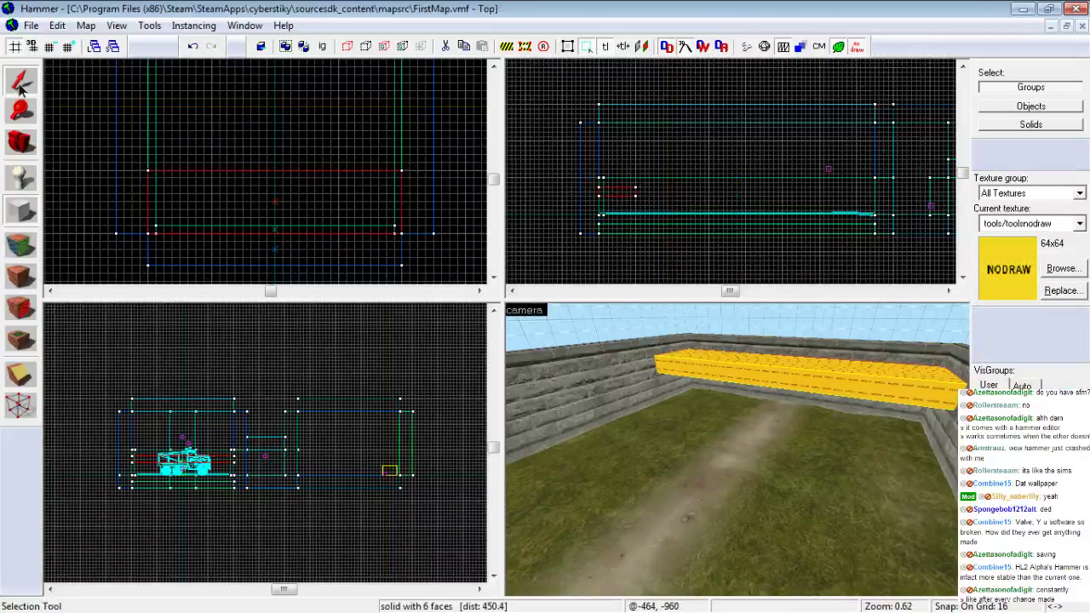
# Stretch the nodraw block at the far wall down to the base of the grass, making it 96 units high
pyautogui.press('z')
pyautogui.press('w')
pyautogui.press('z')
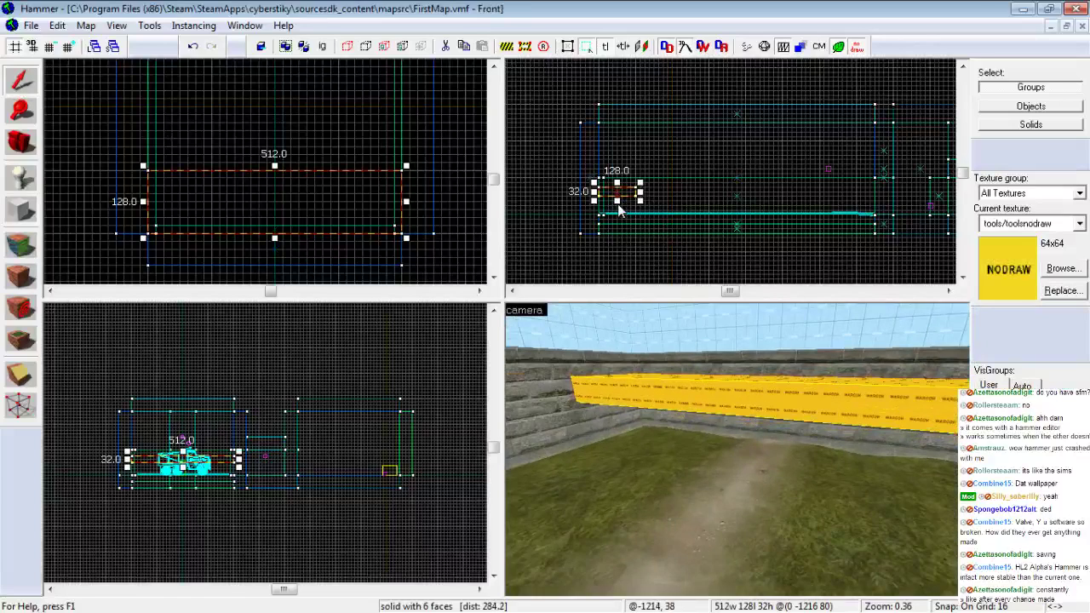
pyautogui.click(705, 458)
pyautogui.press('z')
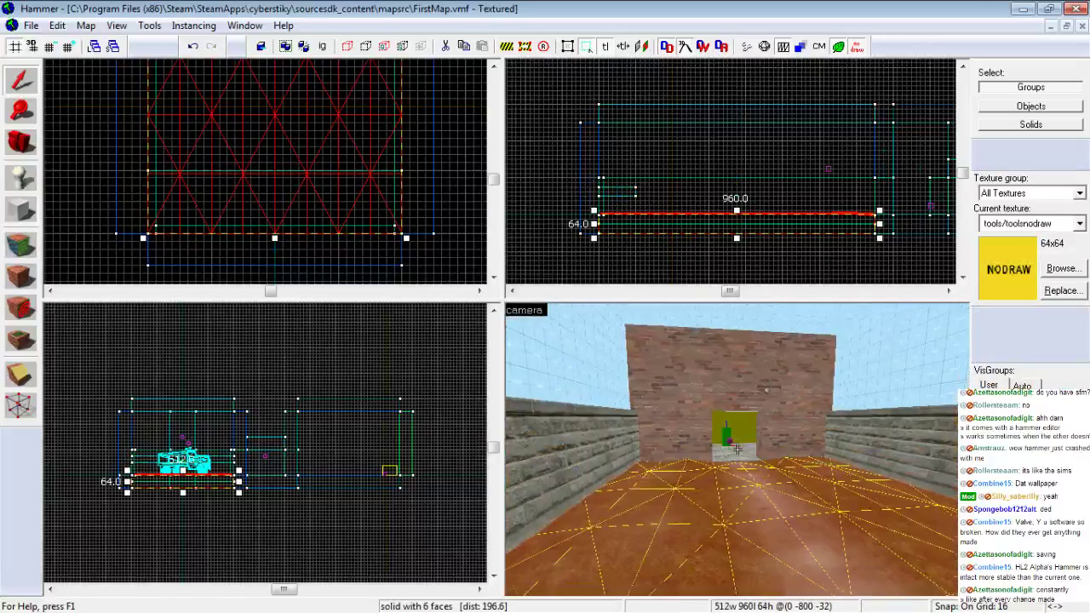
pyautogui.press('z')
pyautogui.scroll(7, 670, 233)
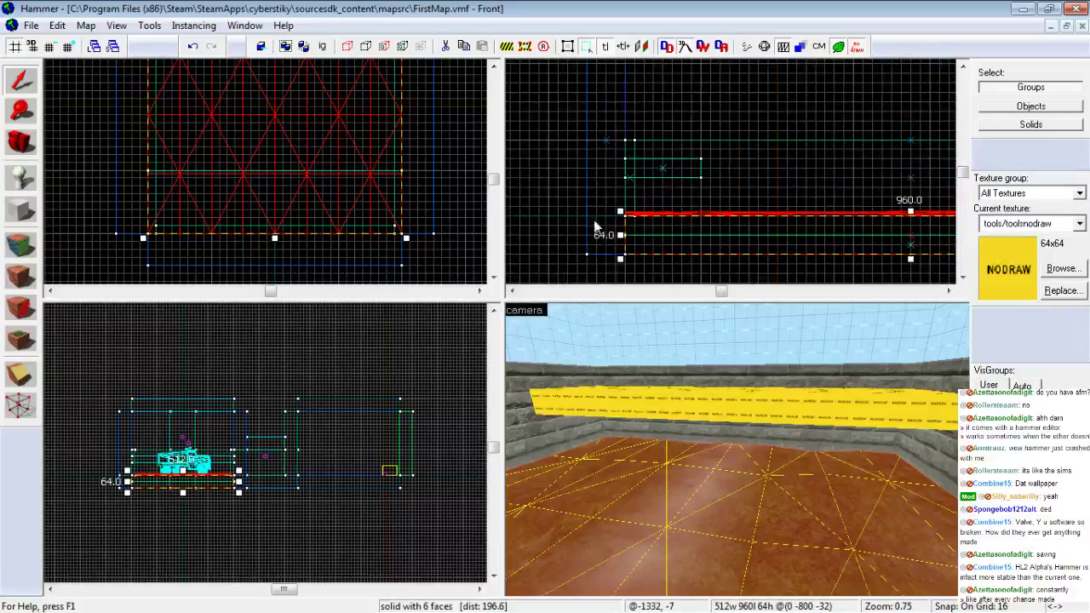
pyautogui.press('z')
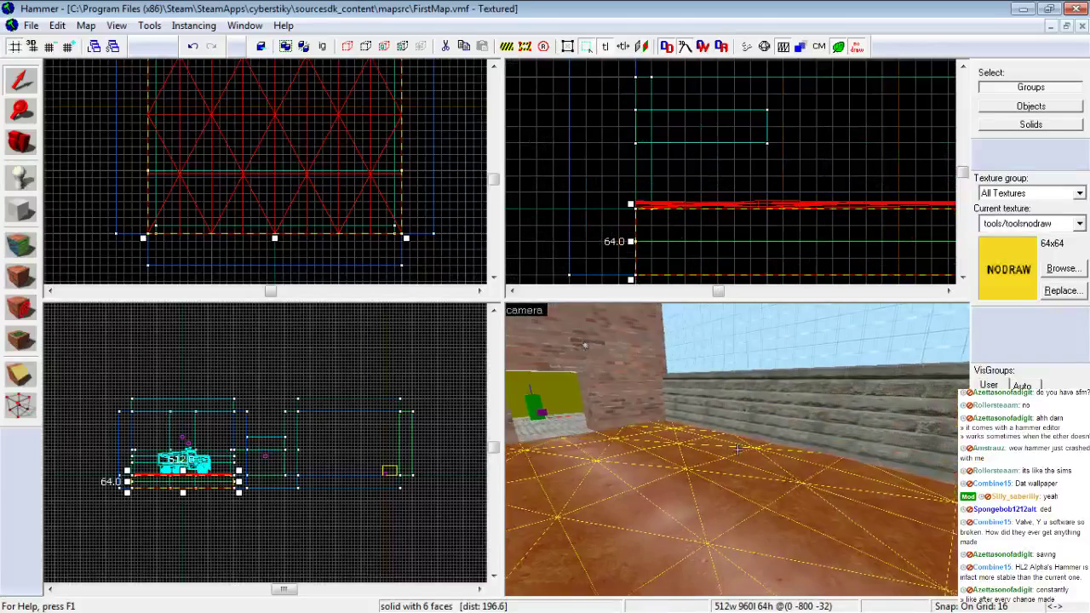
pyautogui.press('z')
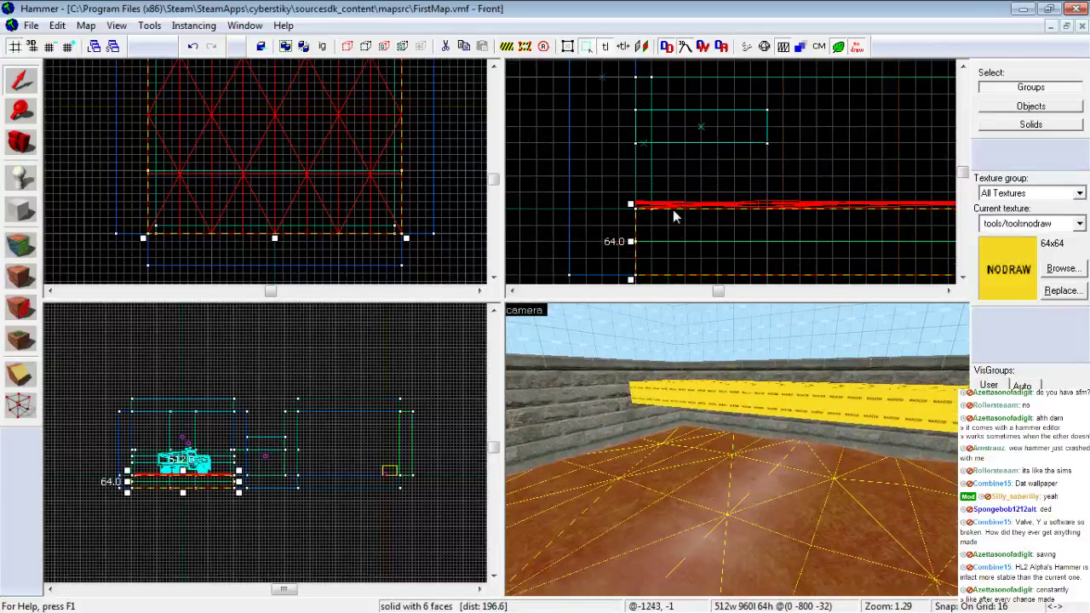
pyautogui.click(804, 415)
pyautogui.moveTo(700, 151); pyautogui.dragTo(698, 214)
pyautogui.click(695, 500)
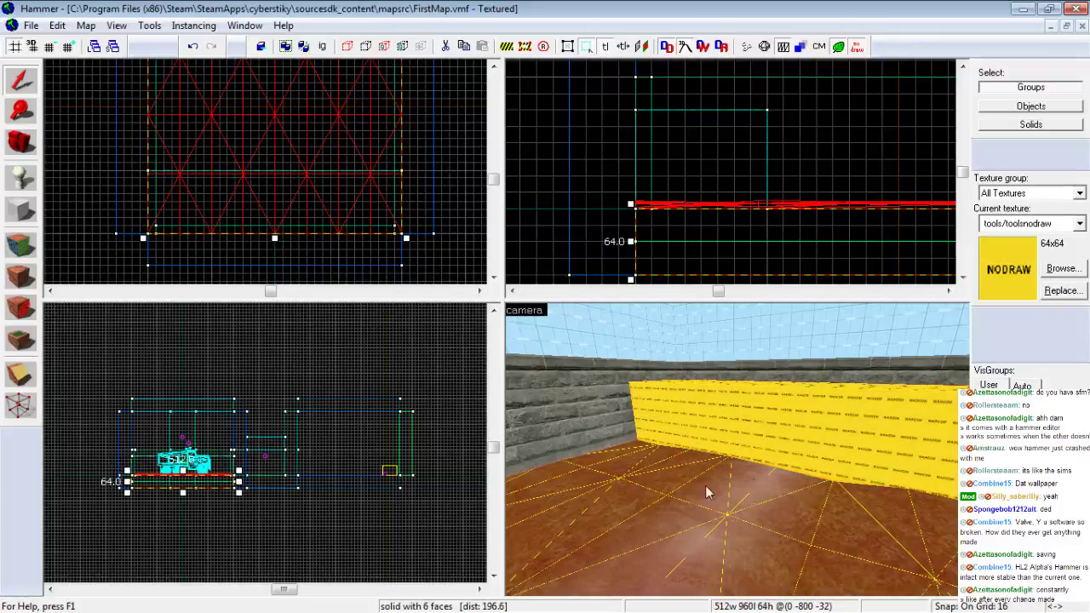
# Extend the nodraw block's front away from the far wall to a depth of 144 units and save the map
pyautogui.click(726, 447)
pyautogui.press('z')
pyautogui.press('s')
pyautogui.press('z')
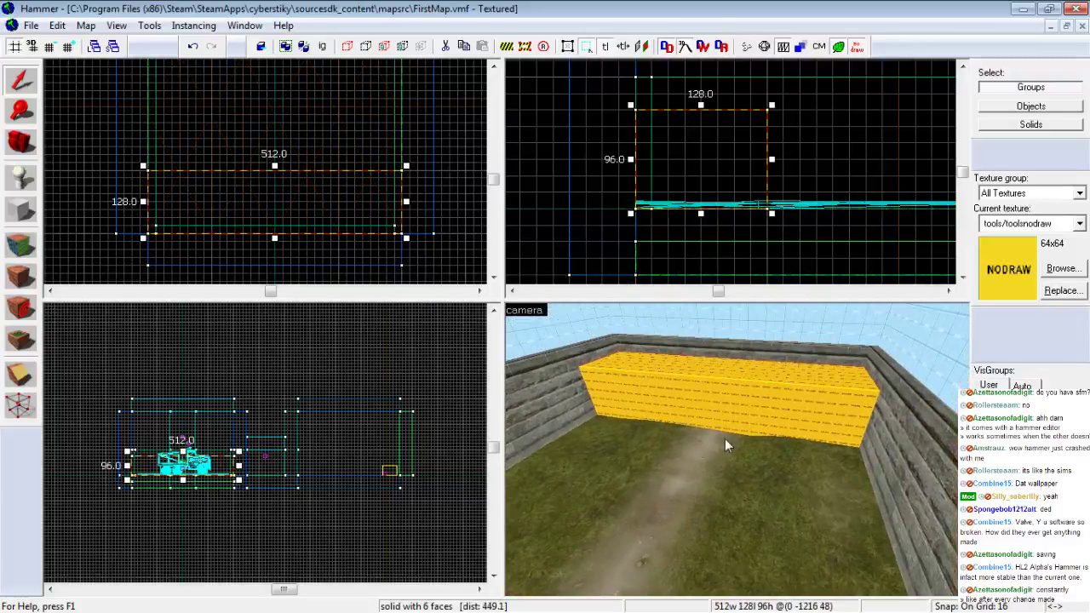
pyautogui.press('z')
pyautogui.press('w')
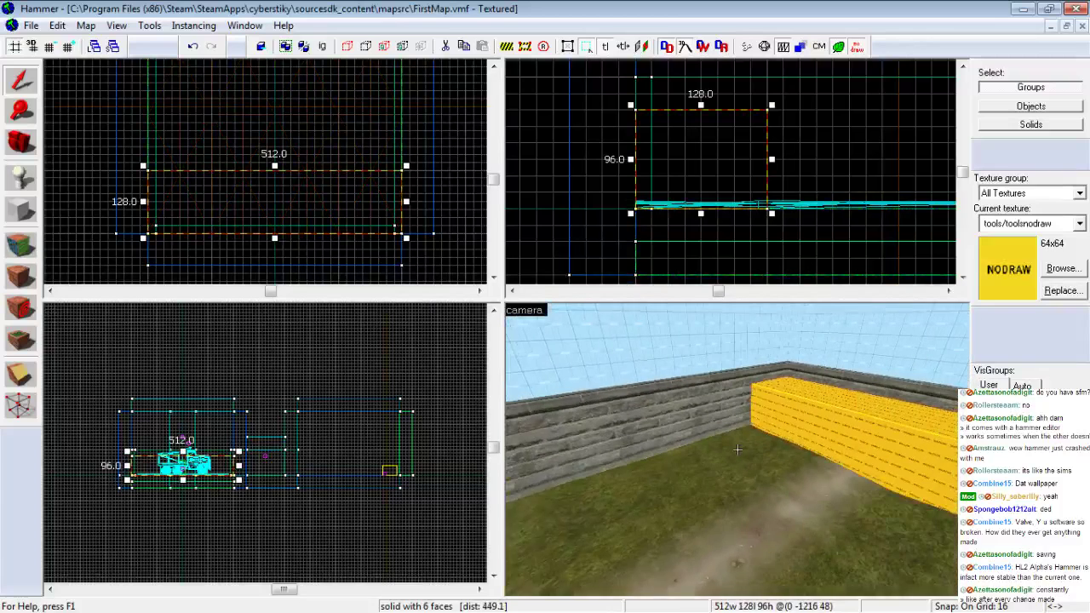
pyautogui.press('w')
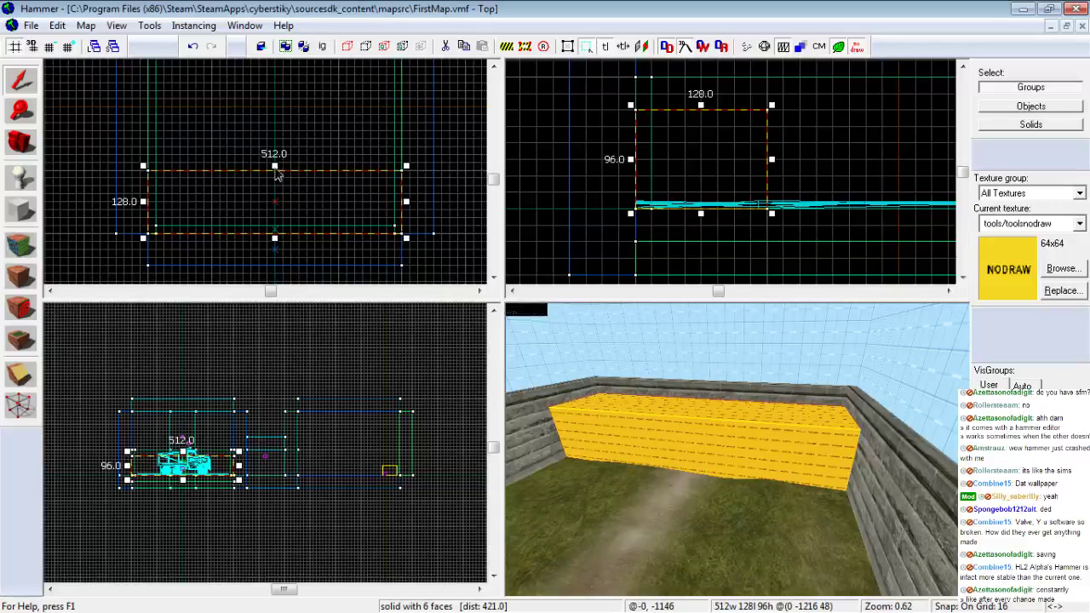
pyautogui.moveTo(276, 171); pyautogui.dragTo(276, 158)
pyautogui.press('w')
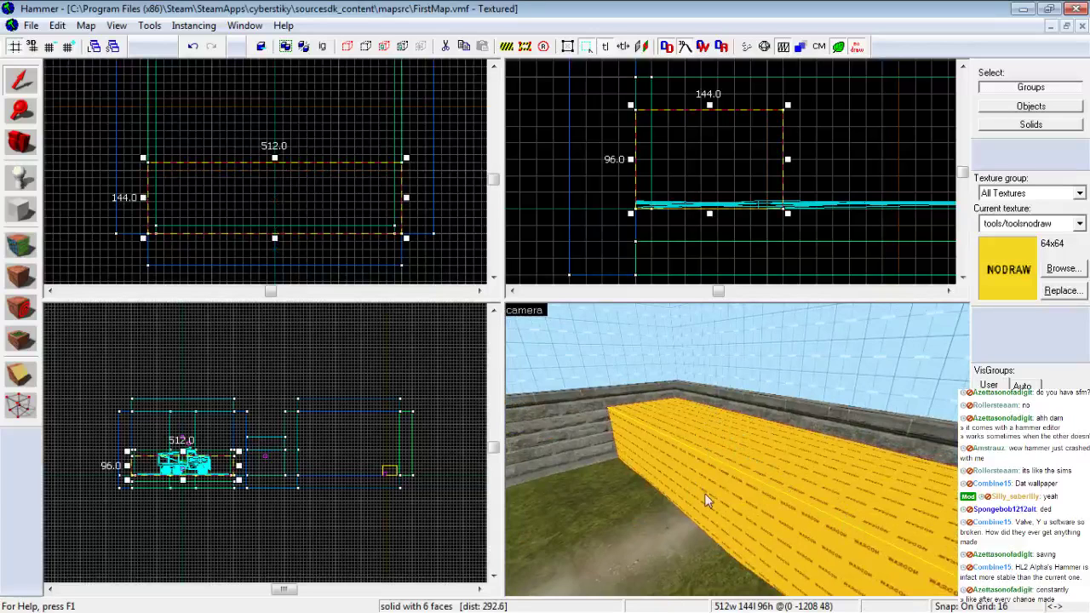
pyautogui.press('z')
pyautogui.press('w')
pyautogui.press('s')
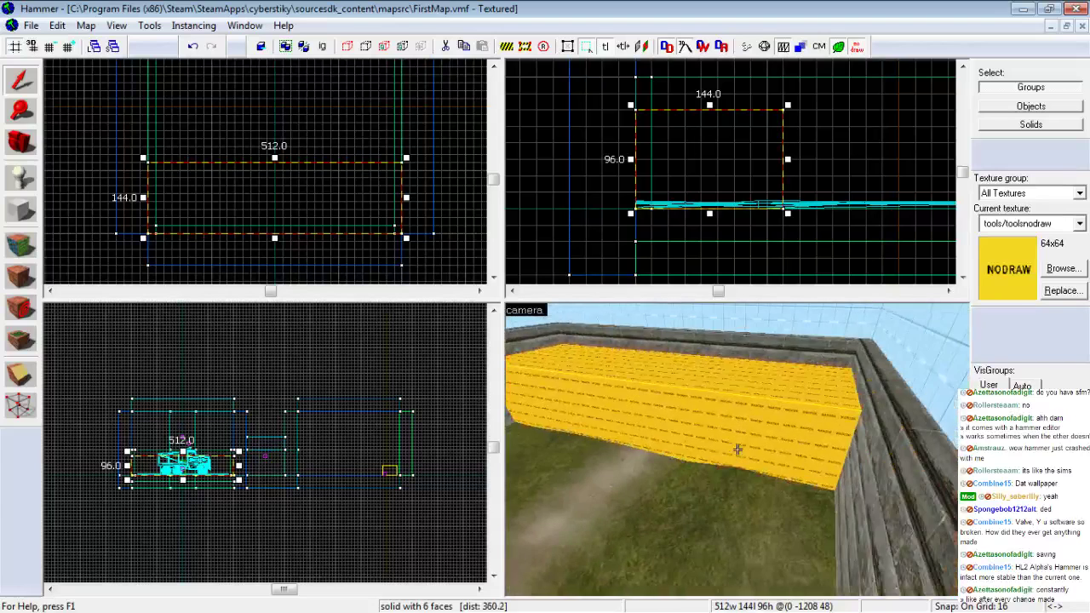
pyautogui.press('z')
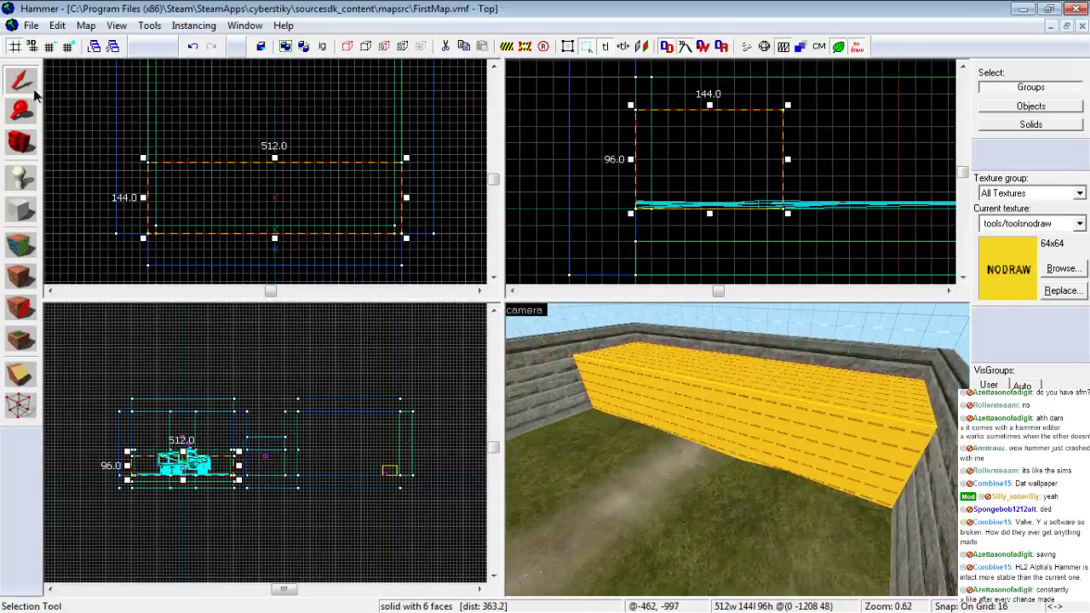
pyautogui.click(31, 25)
pyautogui.click(55, 90)
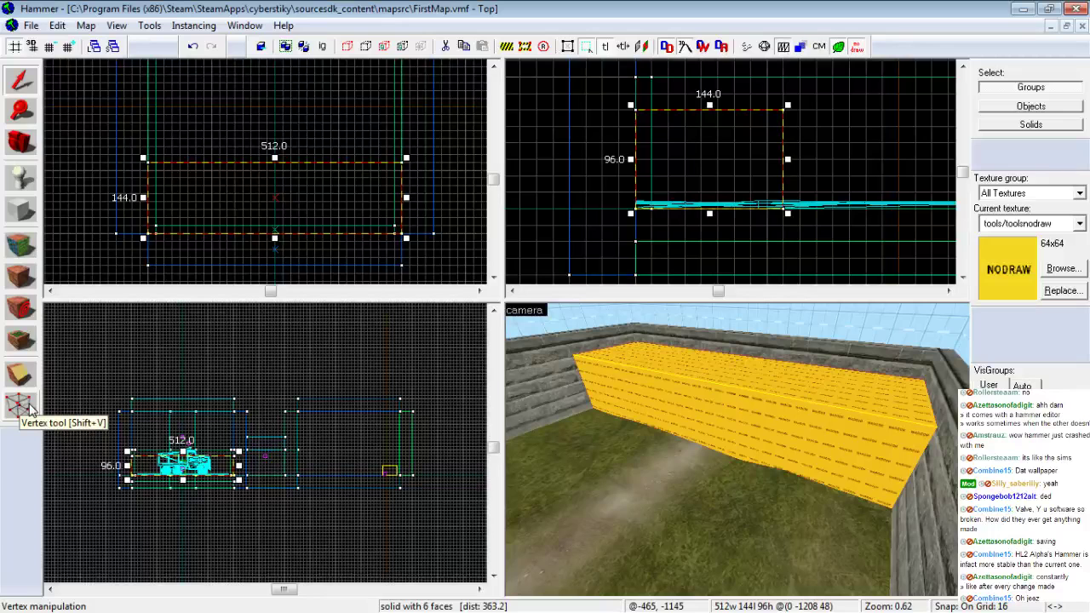
# Open the nodraw block for vertex editing and select its upper front corner at the right-hand end, facing the far wall
pyautogui.click(21, 405)
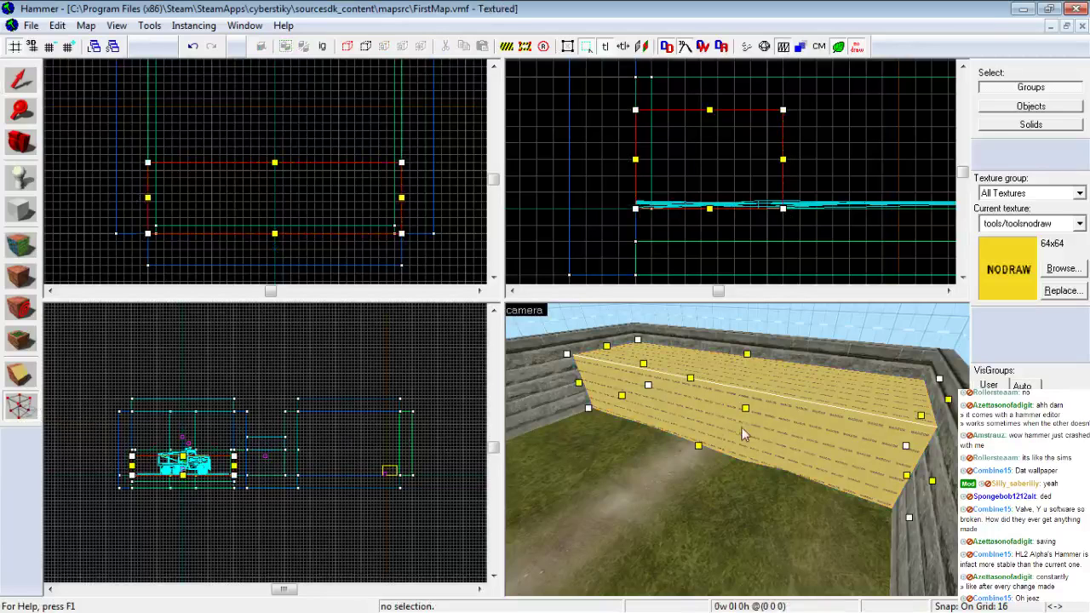
pyautogui.press('z')
pyautogui.press('a')
pyautogui.press('d')
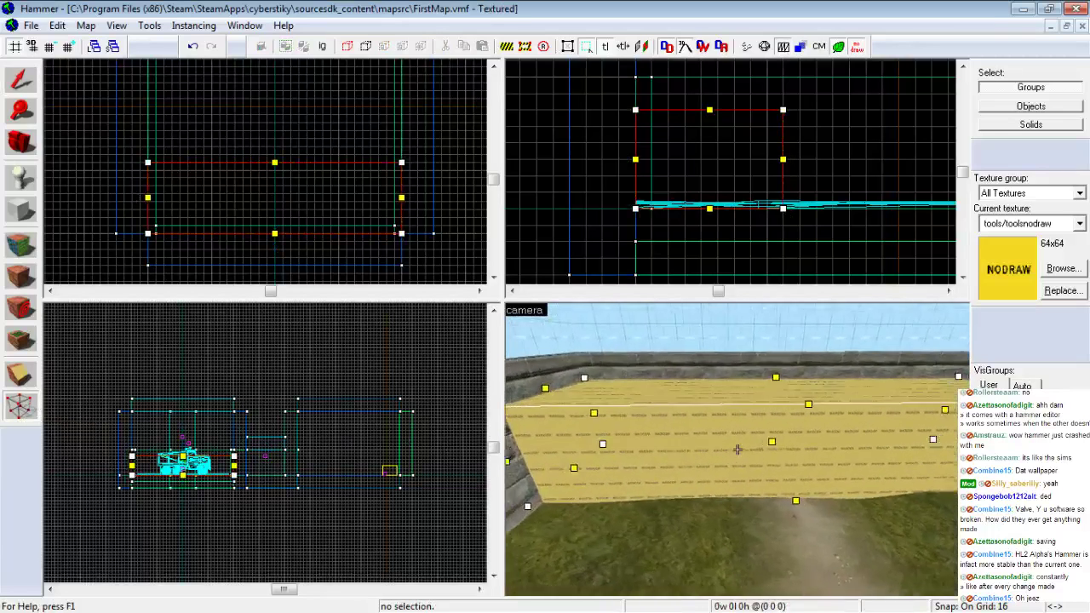
pyautogui.press('a')
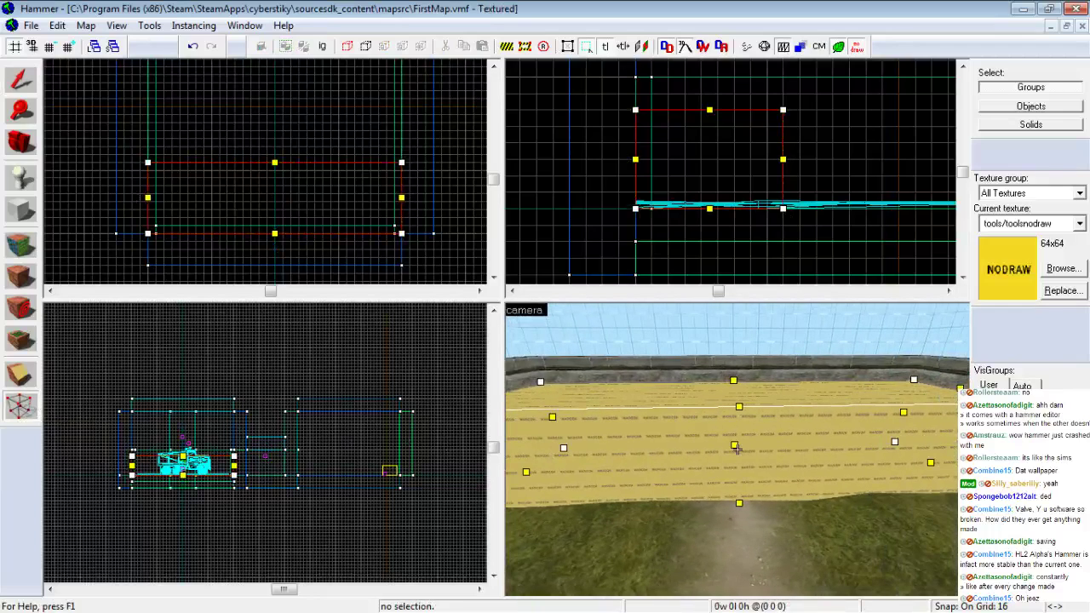
pyautogui.press('w')
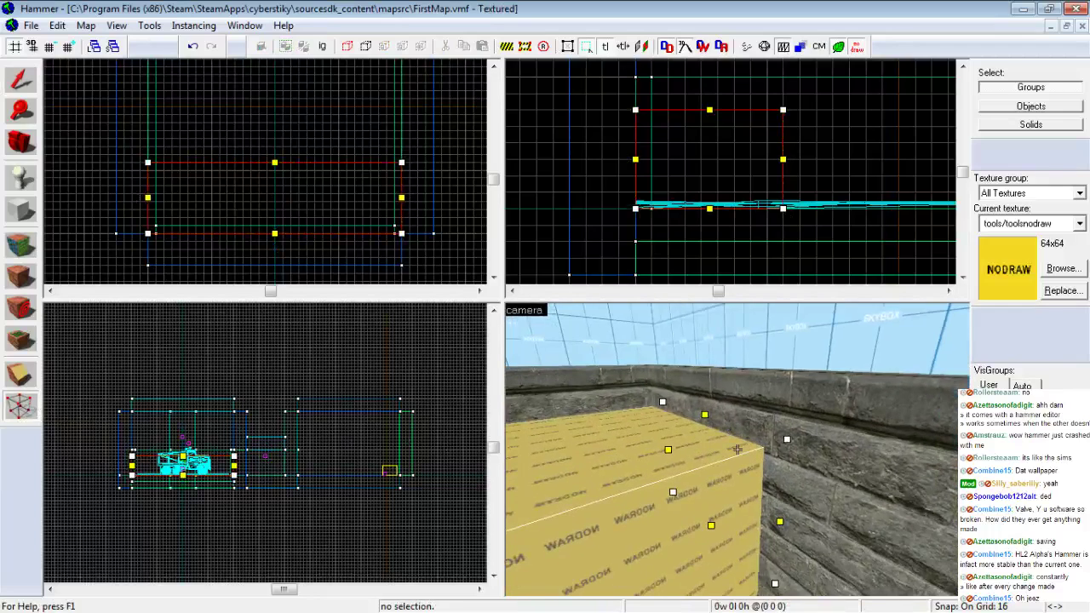
pyautogui.press('d')
pyautogui.press('d')
pyautogui.press('a')
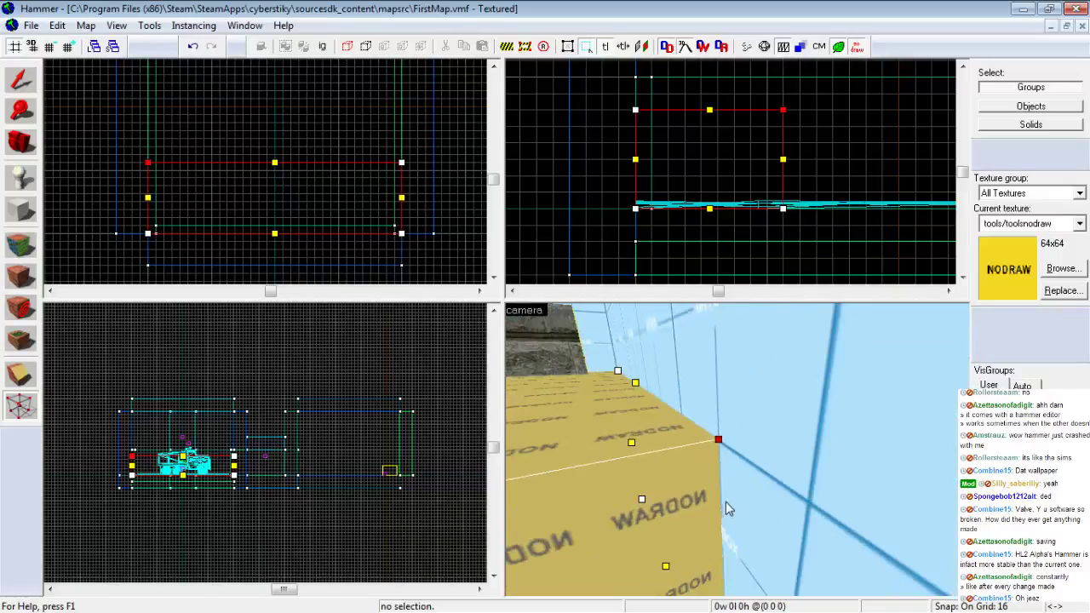
# Select the block's upper front corner vertex at the left-hand end, facing the far wall, and check it around the block
pyautogui.press('z')
pyautogui.press('a')
pyautogui.press('Left')
pyautogui.press('d')
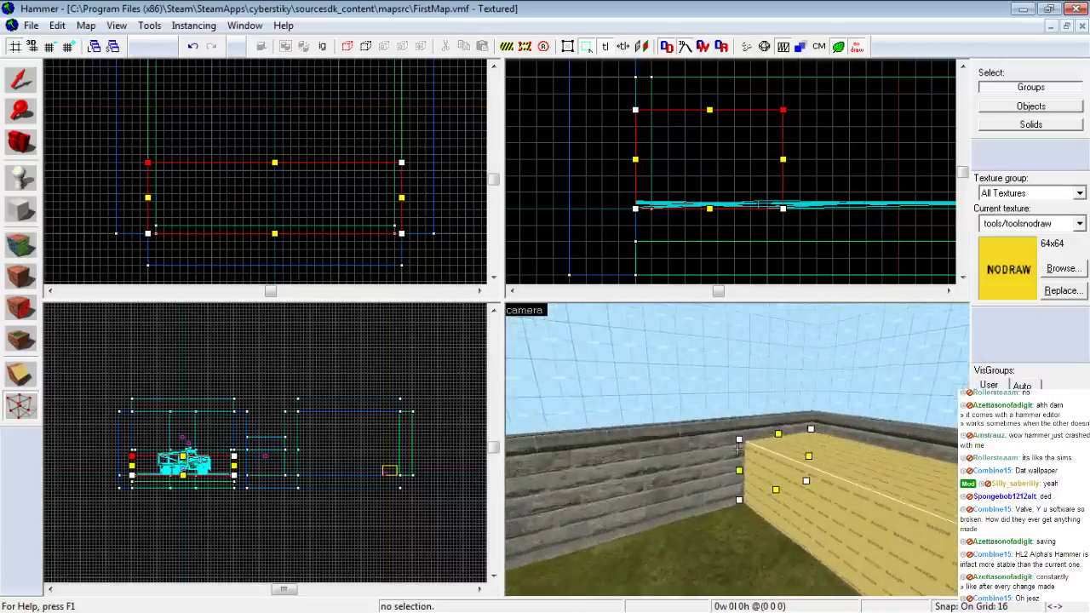
pyautogui.press('Up')
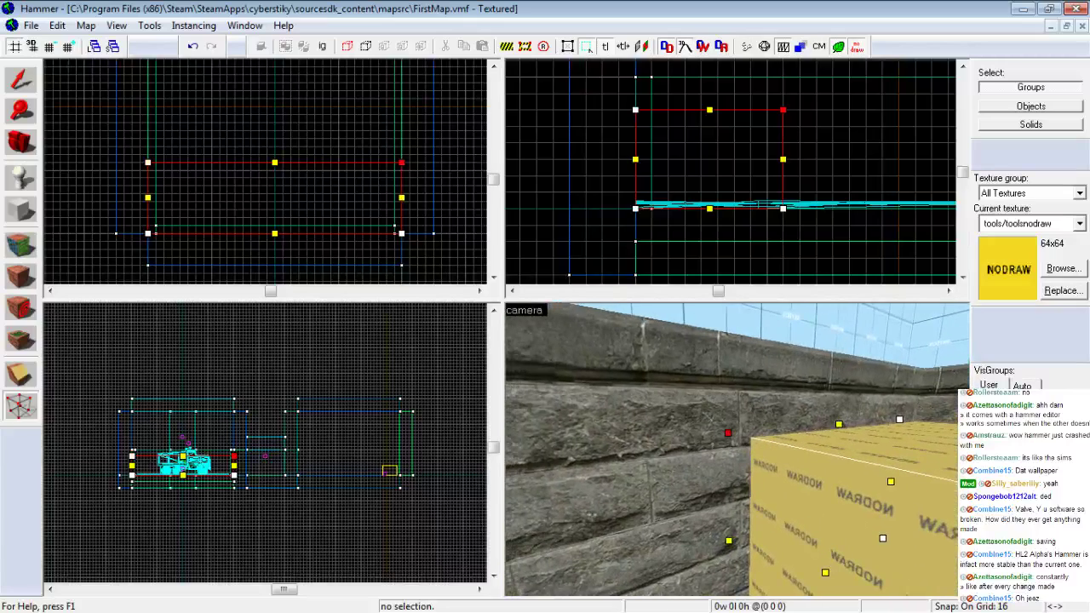
pyautogui.press('s')
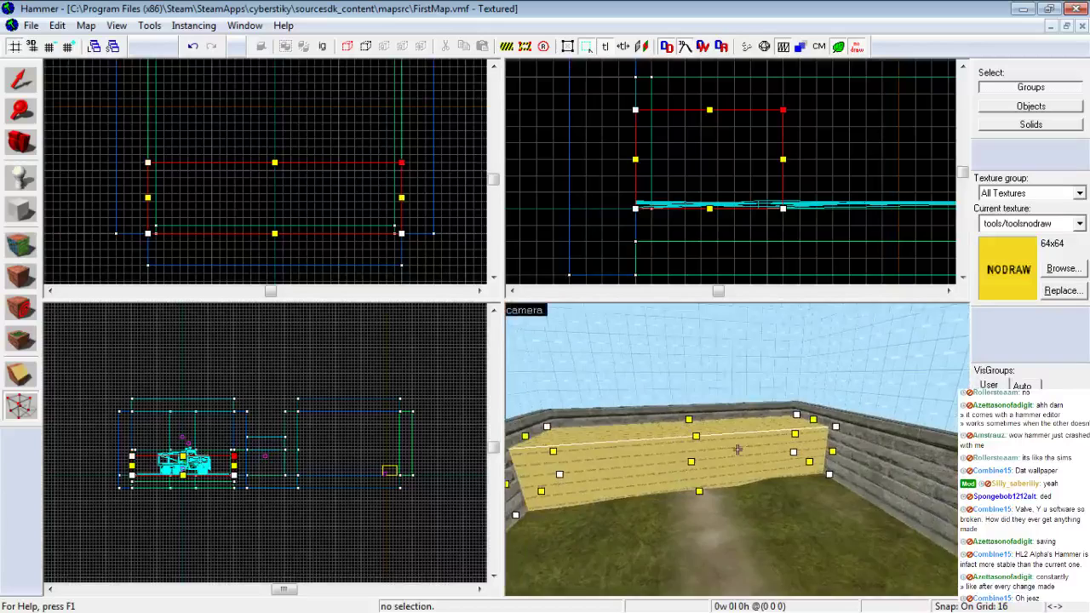
pyautogui.press('Up')
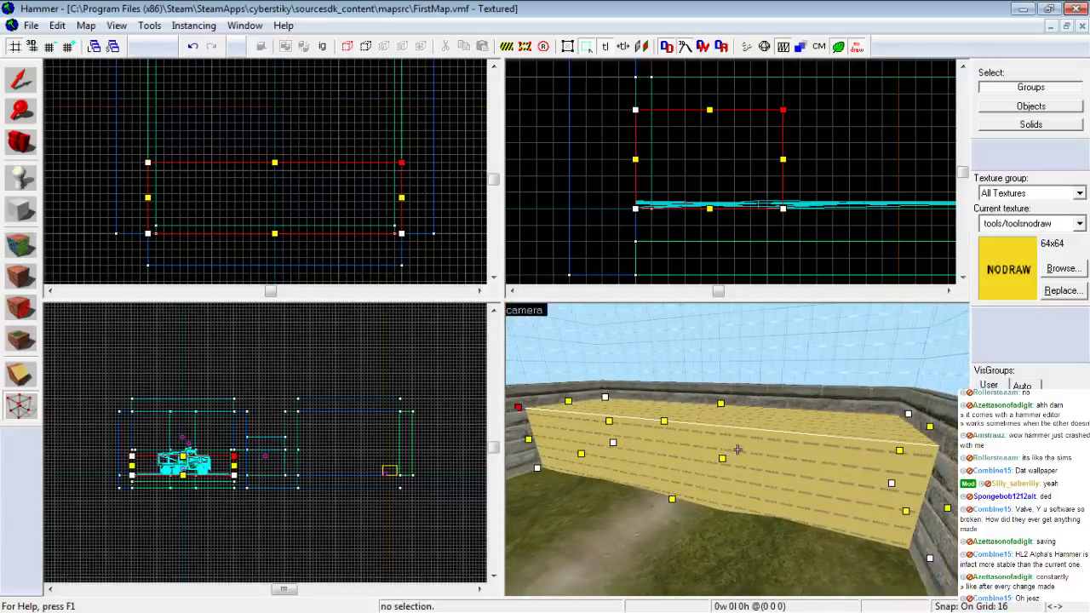
pyautogui.press('Left')
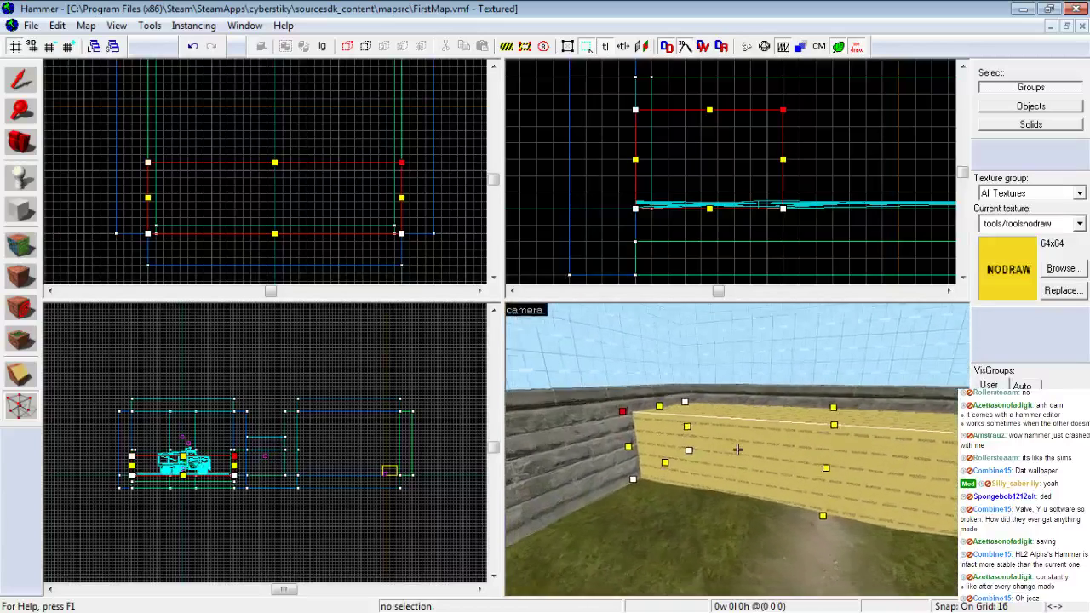
# Move both lower front vertices of the block 144 units out over the grass to form a slope, and finish vertex editing
pyautogui.press('w')
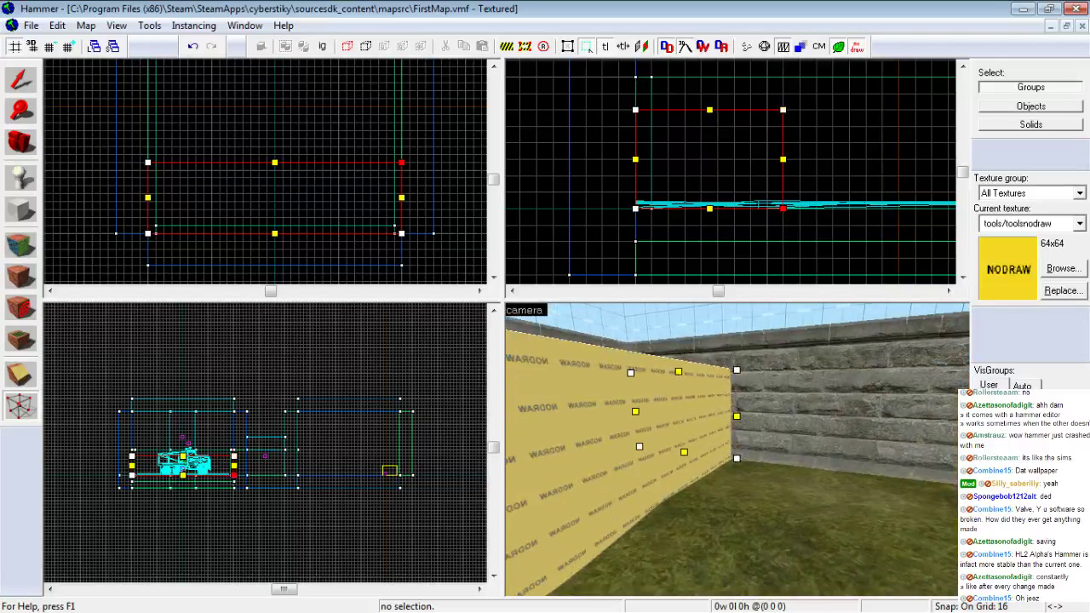
pyautogui.scroll(-6, 596, 142)
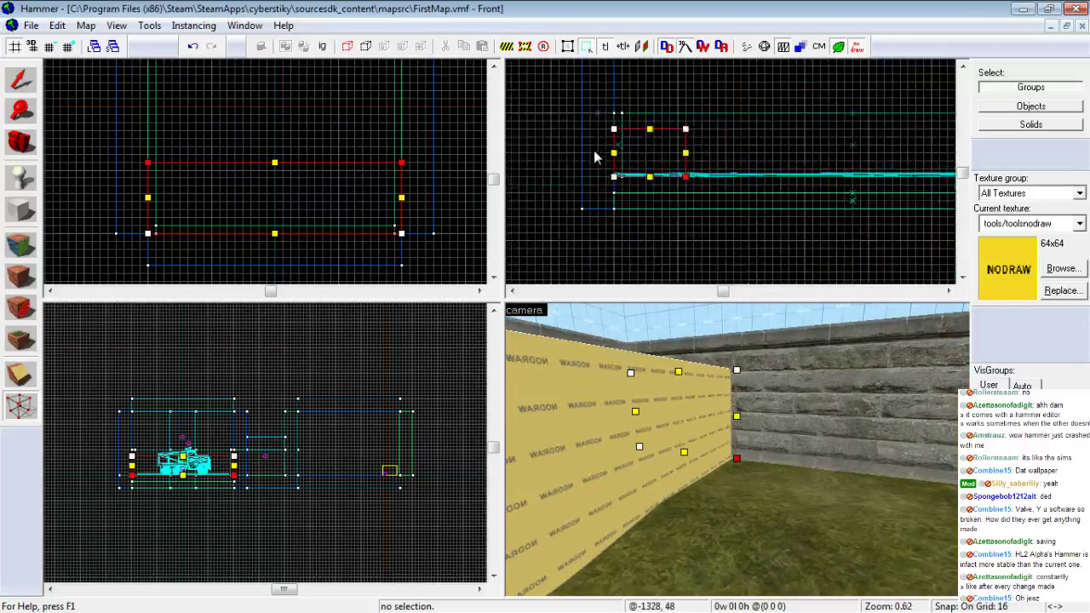
pyautogui.scroll(8, 645, 194)
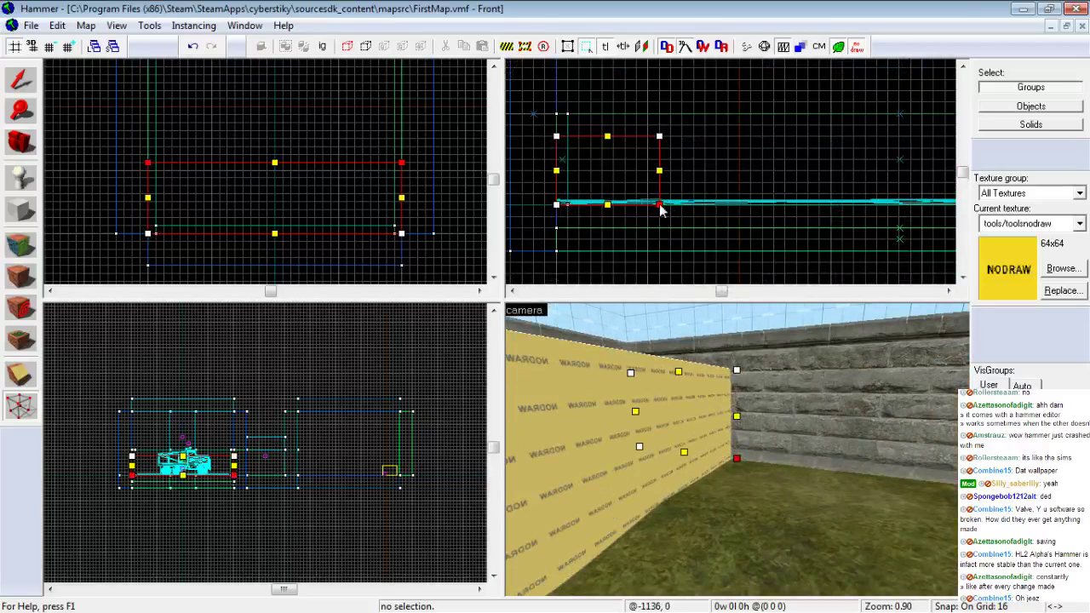
pyautogui.moveTo(660, 205); pyautogui.dragTo(760, 205)
pyautogui.press('z')
pyautogui.press('s')
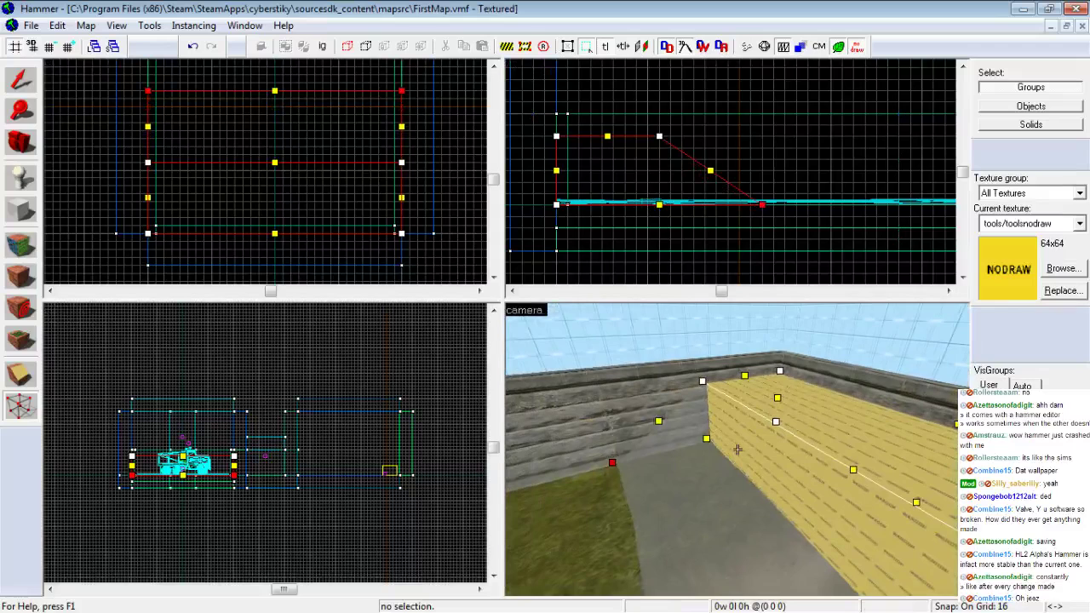
pyautogui.moveTo(737, 448); pyautogui.dragTo(737, 451)
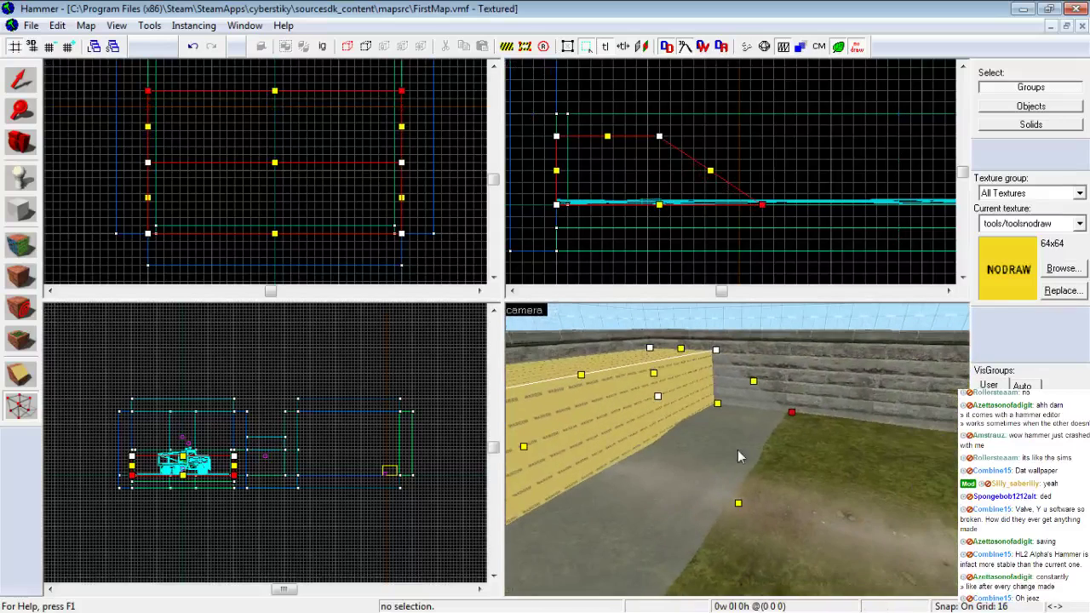
pyautogui.click(28, 86)
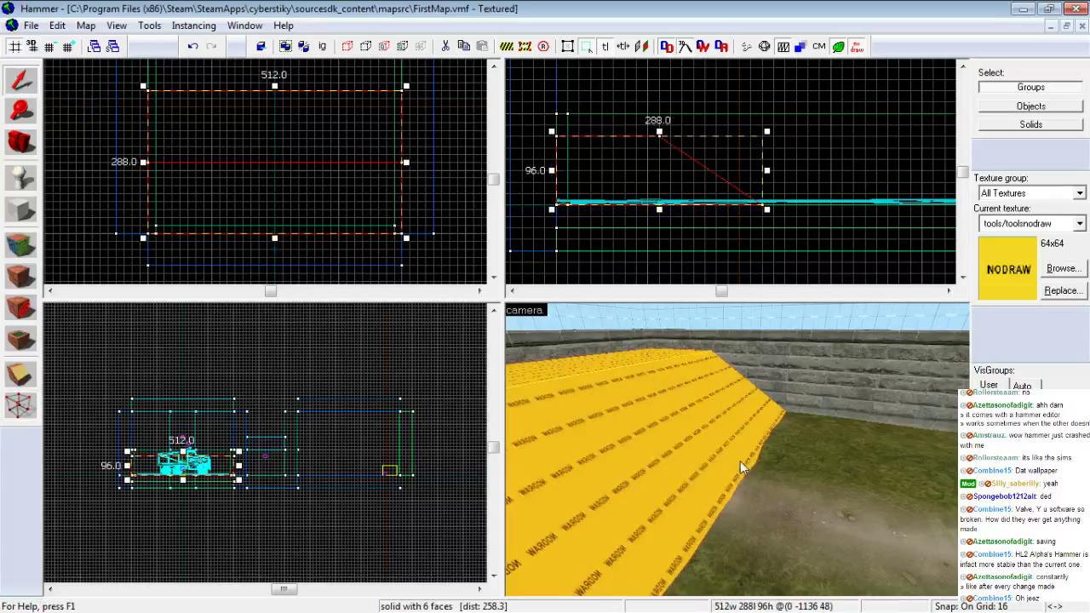
# Raise the block's upper rear left vertex, facing the far wall, by 96 units with the Vertex tool and return to object selection
pyautogui.press('z')
pyautogui.press('s')
pyautogui.moveTo(737, 449); pyautogui.dragTo(737, 449)
pyautogui.press('s')
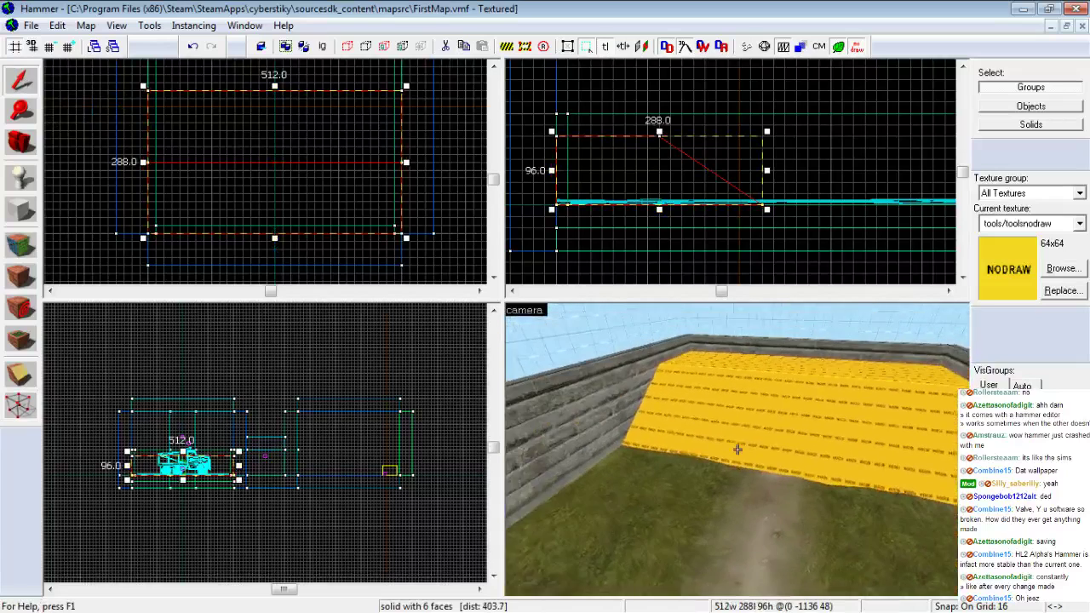
pyautogui.moveTo(738, 449); pyautogui.dragTo(738, 451)
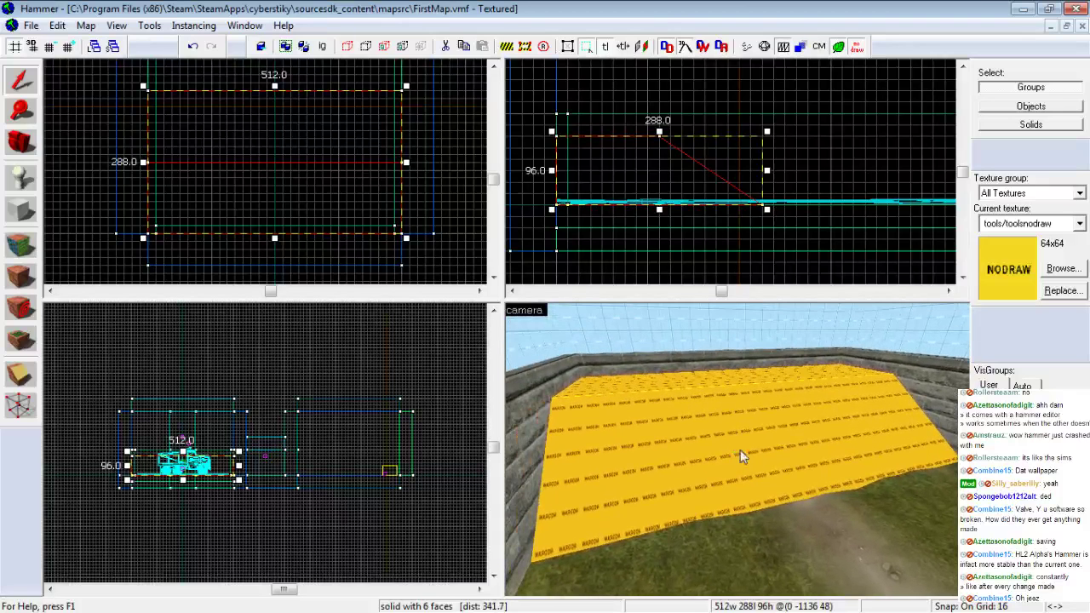
pyautogui.click(28, 407)
pyautogui.moveTo(738, 450); pyautogui.dragTo(737, 450)
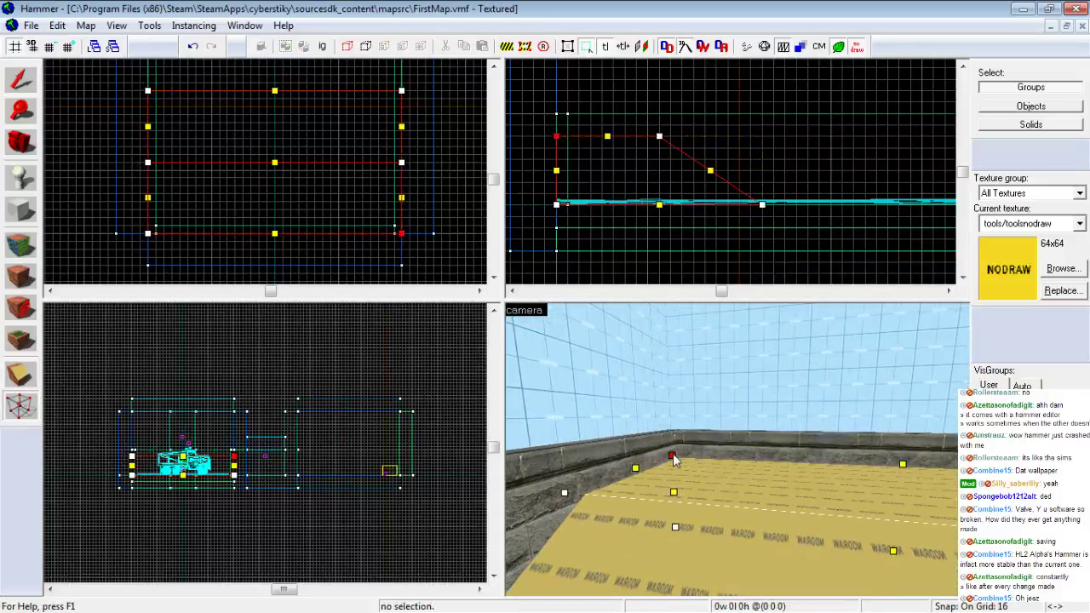
pyautogui.moveTo(557, 137); pyautogui.dragTo(556, 66)
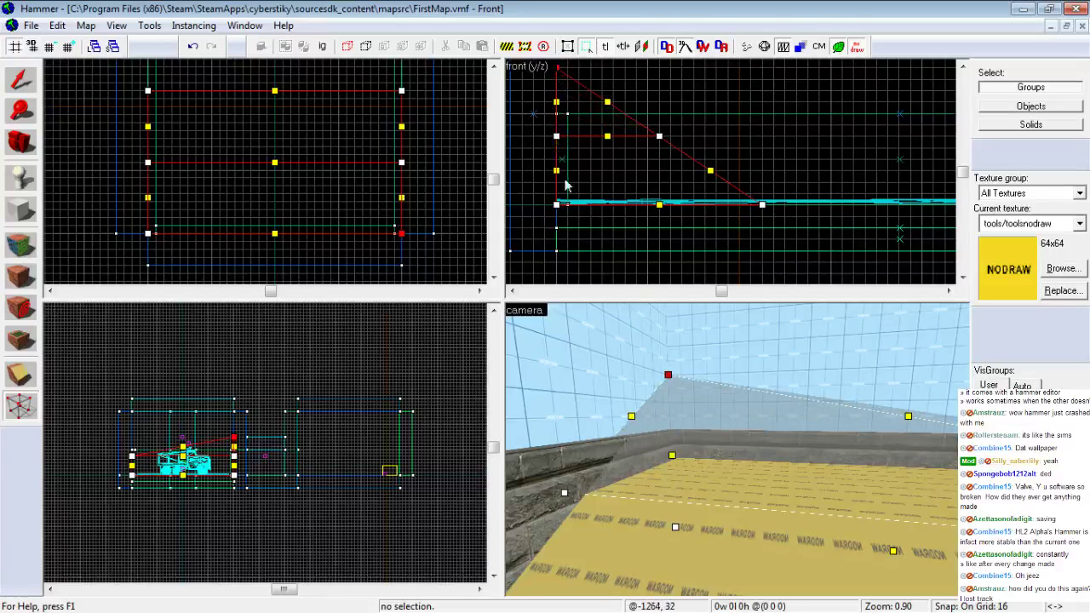
pyautogui.press('z')
pyautogui.press('s')
pyautogui.press('z')
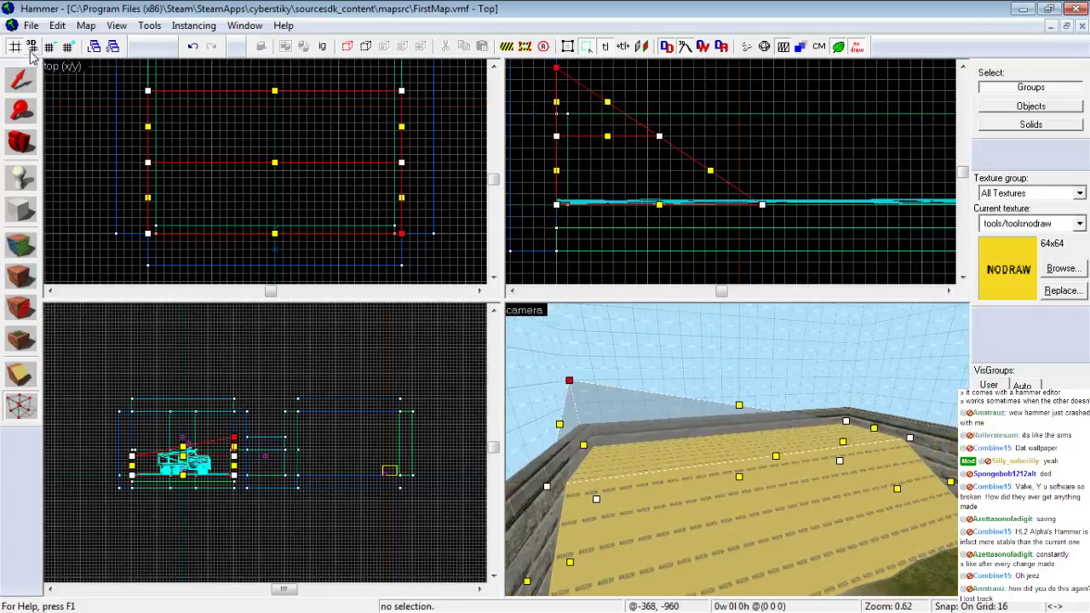
pyautogui.click(34, 78)
pyautogui.press('z')
pyautogui.press('d')
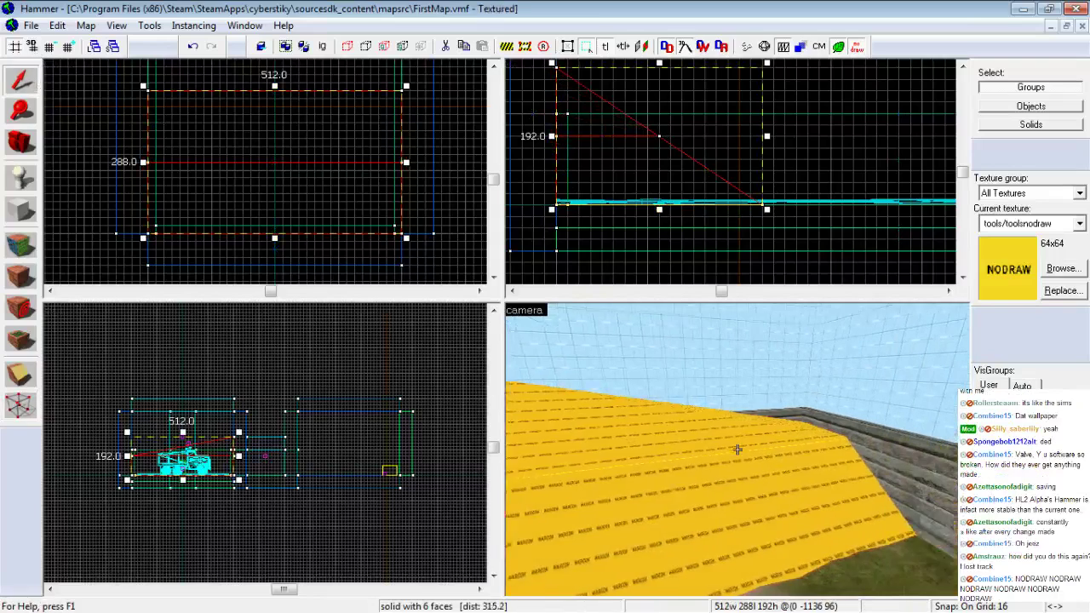
# Lower the hill's raised upper rear vertex by 48 units with the Vertex tool, return to object selection and check the new slope
pyautogui.press('w')
pyautogui.press('a')
pyautogui.press('w')
pyautogui.press('s')
pyautogui.press('s')
pyautogui.press('z')
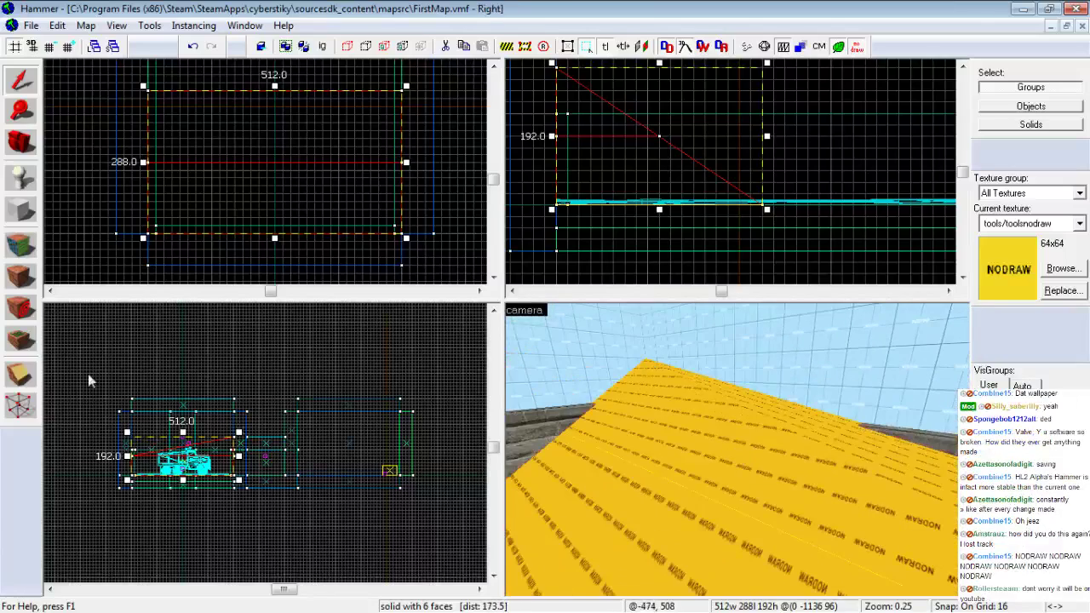
pyautogui.click(20, 407)
pyautogui.moveTo(558, 72); pyautogui.dragTo(558, 106)
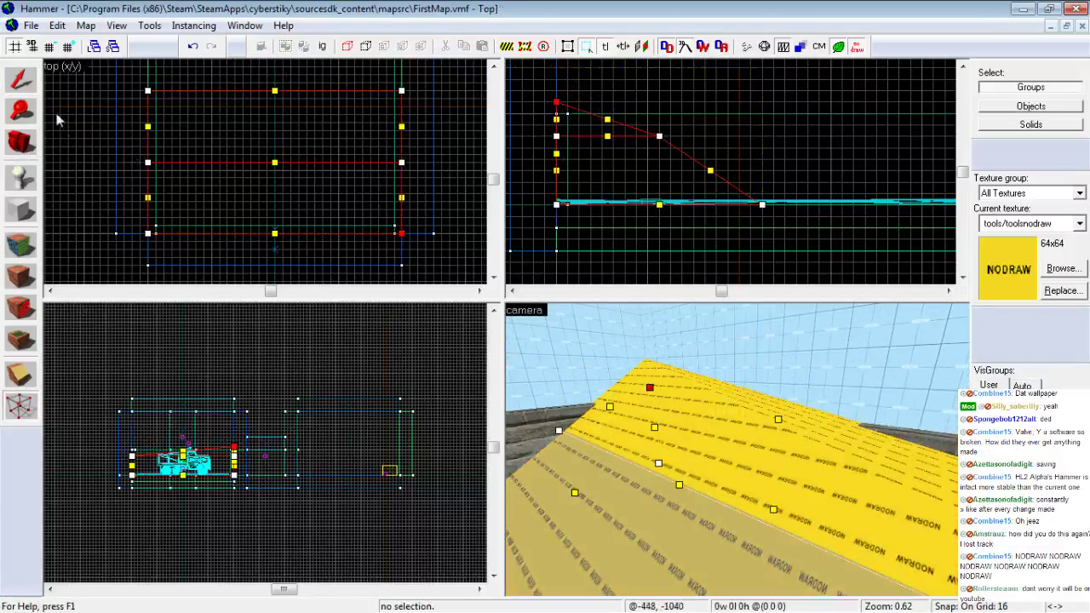
pyautogui.click(23, 81)
pyautogui.press('z')
pyautogui.press('w')
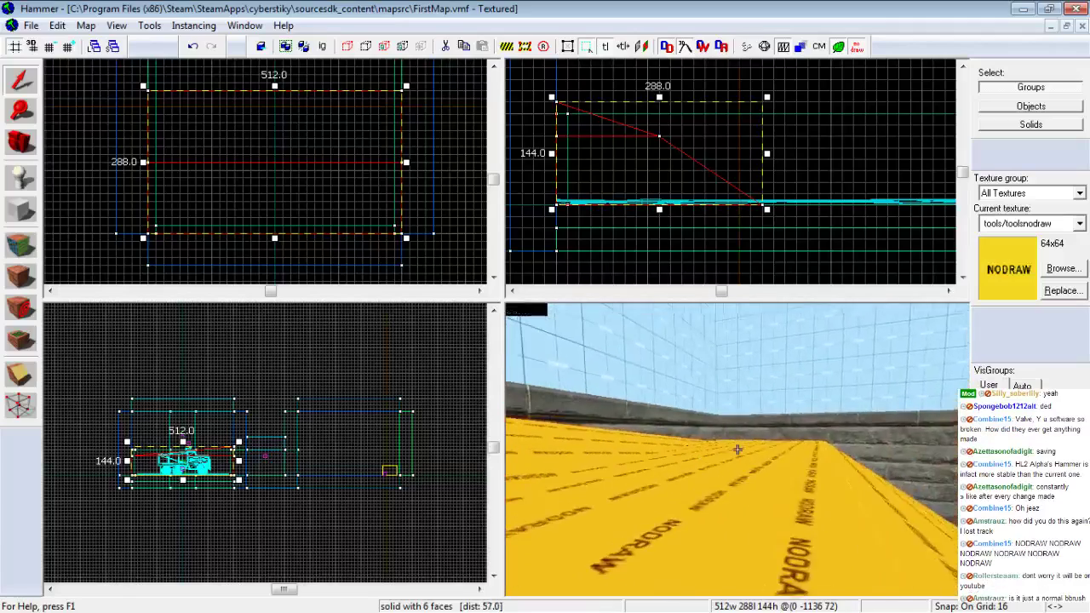
pyautogui.press('s')
pyautogui.press('z')
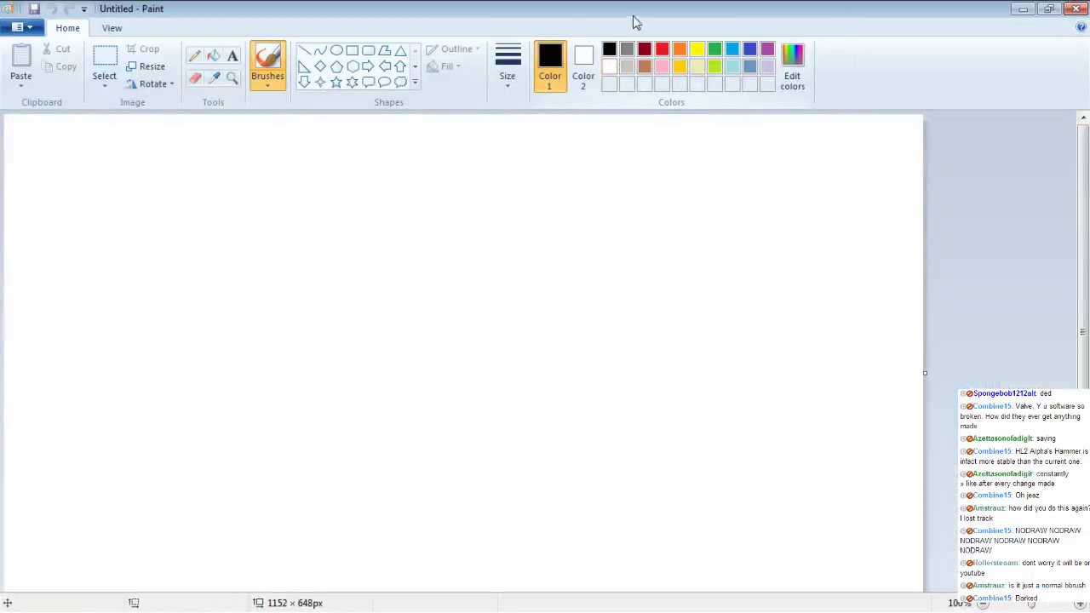
# In Paint, sketch a freehand rectangle with the Pencil, split it with a diagonal from lower left to upper right, and return to Hammer
pyautogui.click(195, 57)
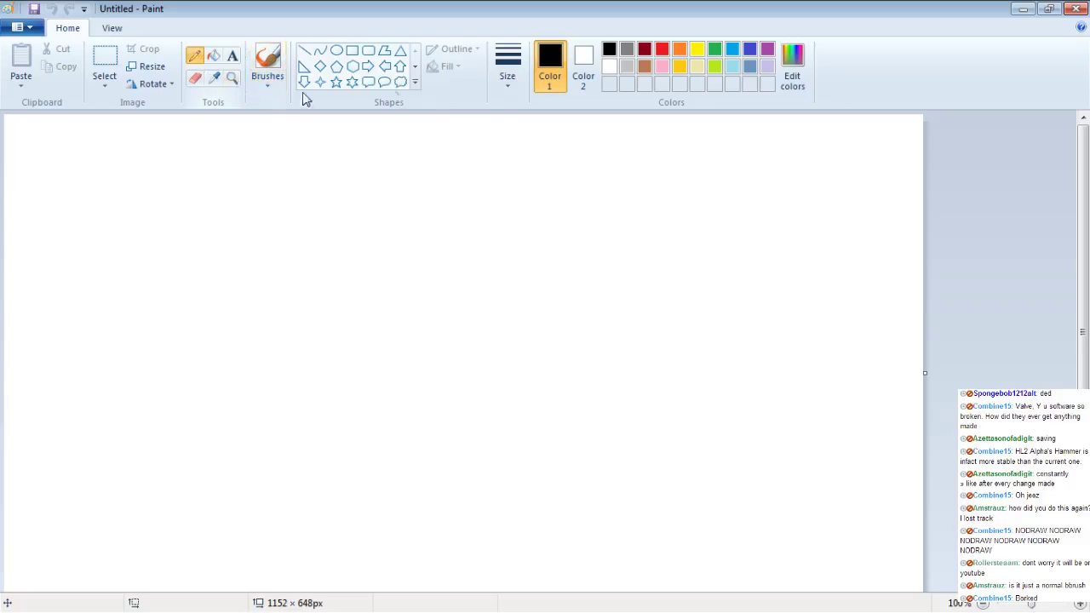
pyautogui.moveTo(199, 203)
pyautogui.mouseDown()
pyautogui.moveTo(499, 208)
pyautogui.moveTo(614, 358)
pyautogui.moveTo(611, 426)
pyautogui.moveTo(192, 416)
pyautogui.moveTo(204, 204)
pyautogui.mouseUp()
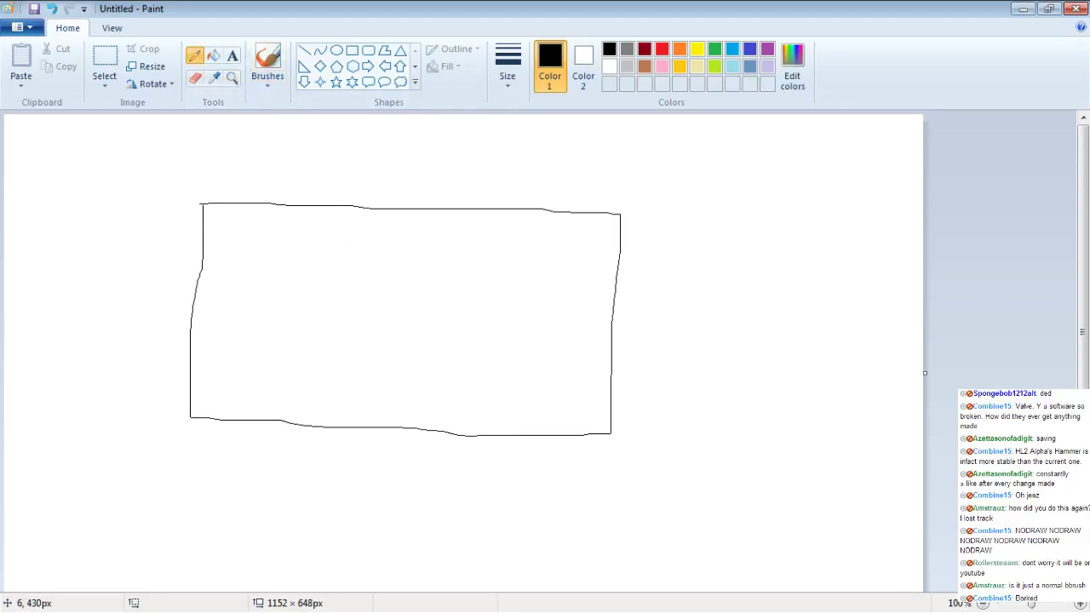
pyautogui.hotkey('alt', 'Tab')
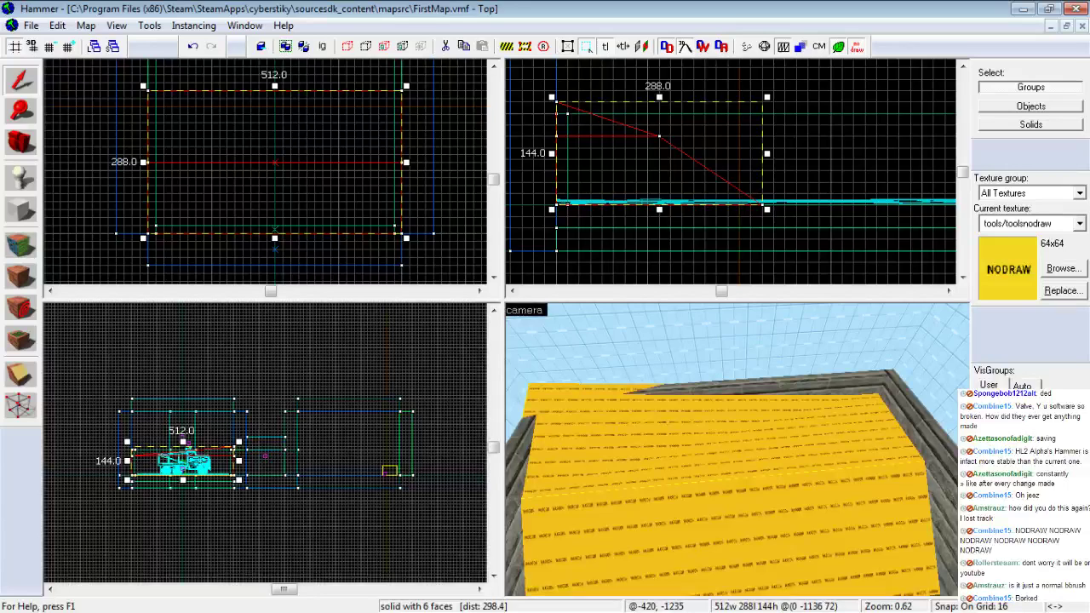
pyautogui.hotkey('alt', 'Tab')
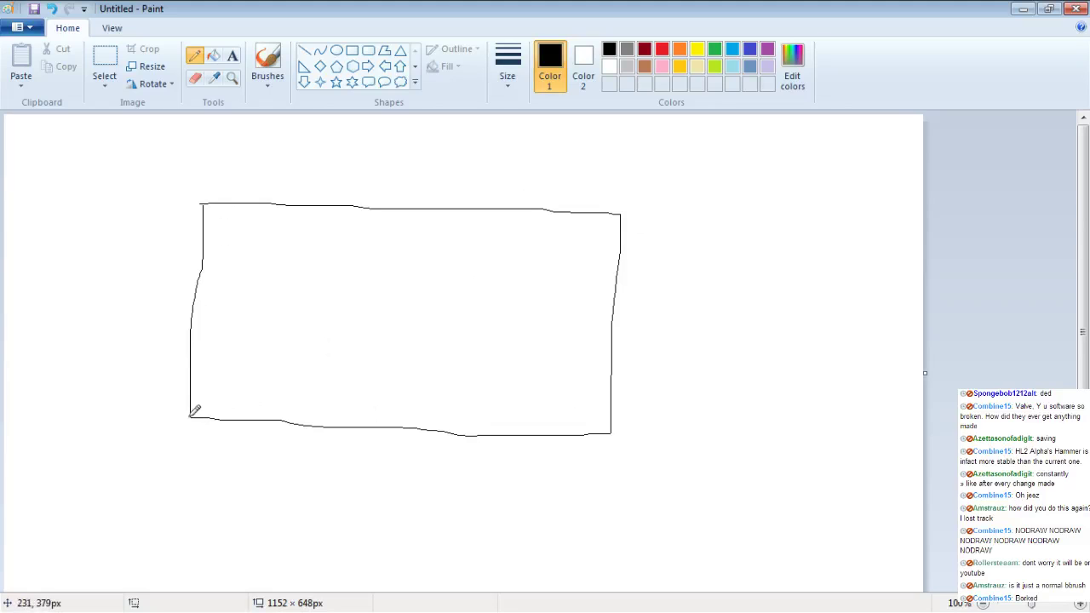
pyautogui.moveTo(190, 416)
pyautogui.mouseDown()
pyautogui.moveTo(499, 277)
pyautogui.moveTo(624, 203)
pyautogui.mouseUp()
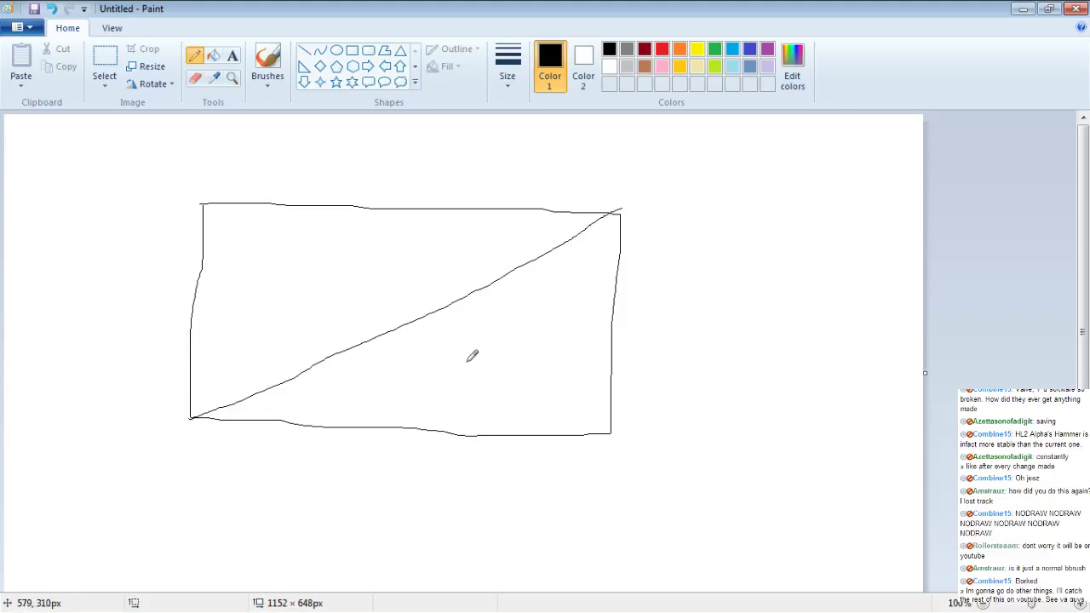
pyautogui.hotkey('alt', 'Tab')
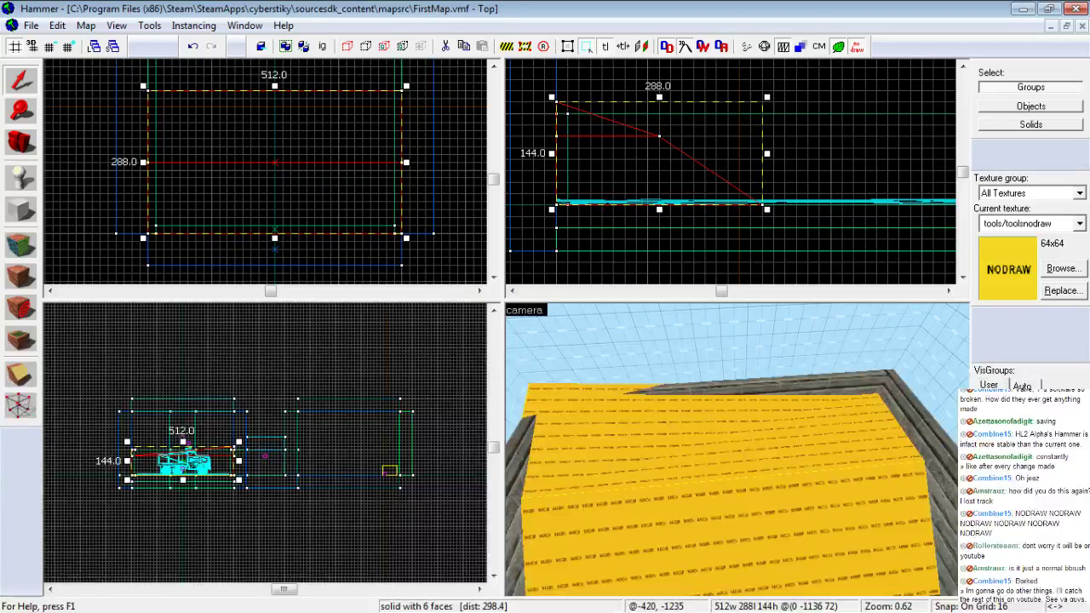
# Examine how the nodraw hill's upper face bends between its corners by viewing it from several angles and heights
pyautogui.press('z')
pyautogui.press('w')
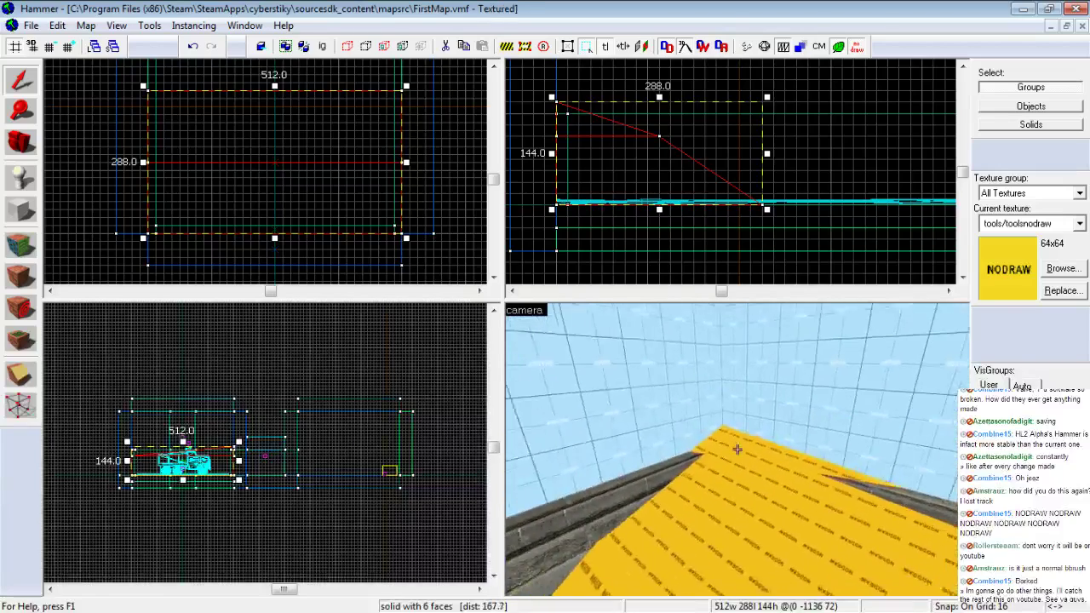
pyautogui.press('w')
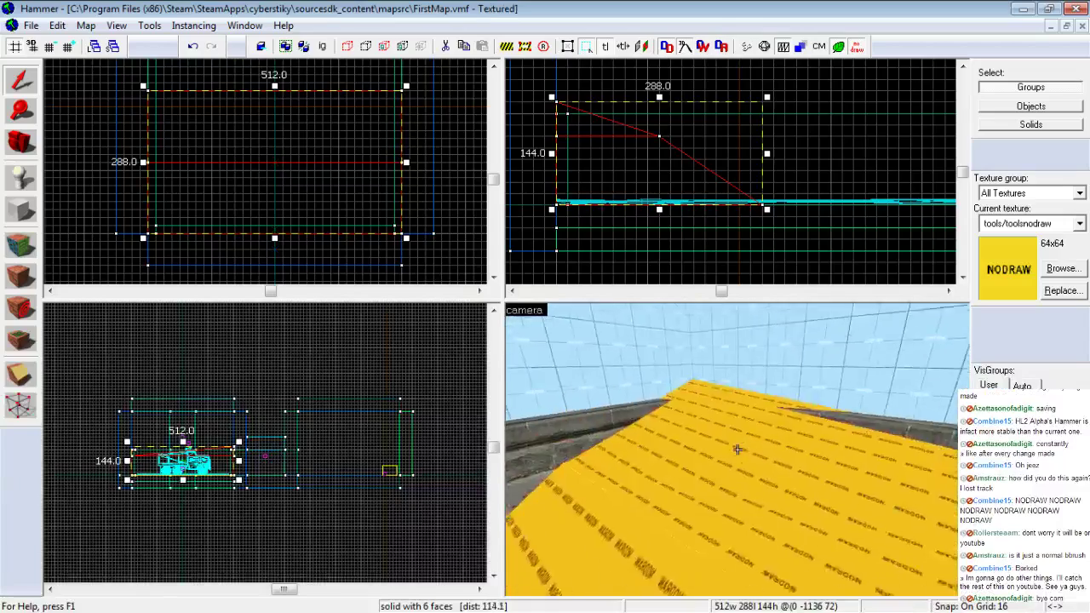
pyautogui.press('w')
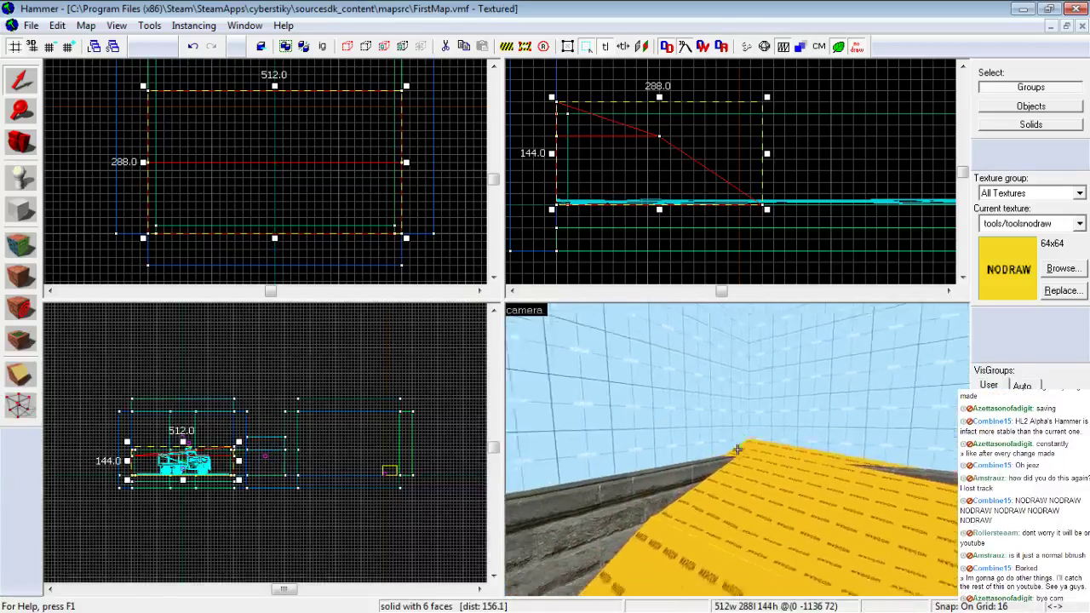
pyautogui.press('w')
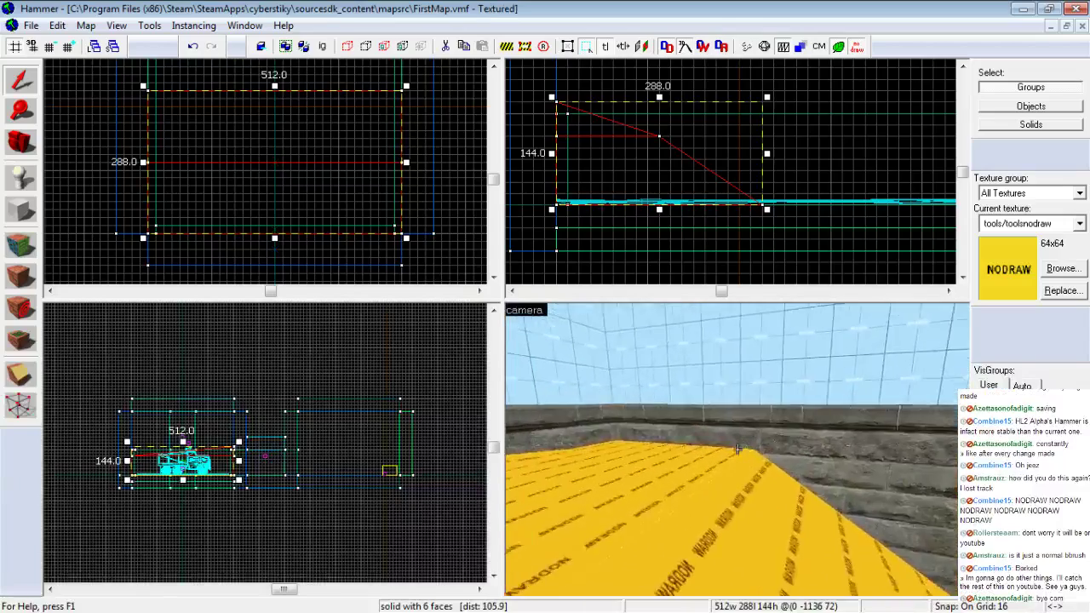
pyautogui.press('w')
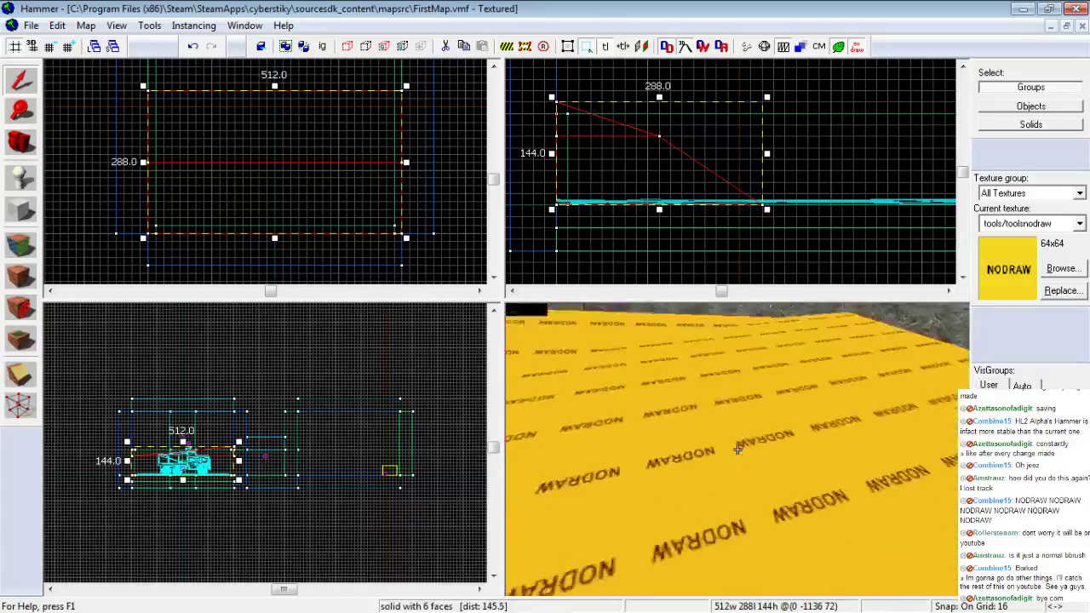
pyautogui.press('w')
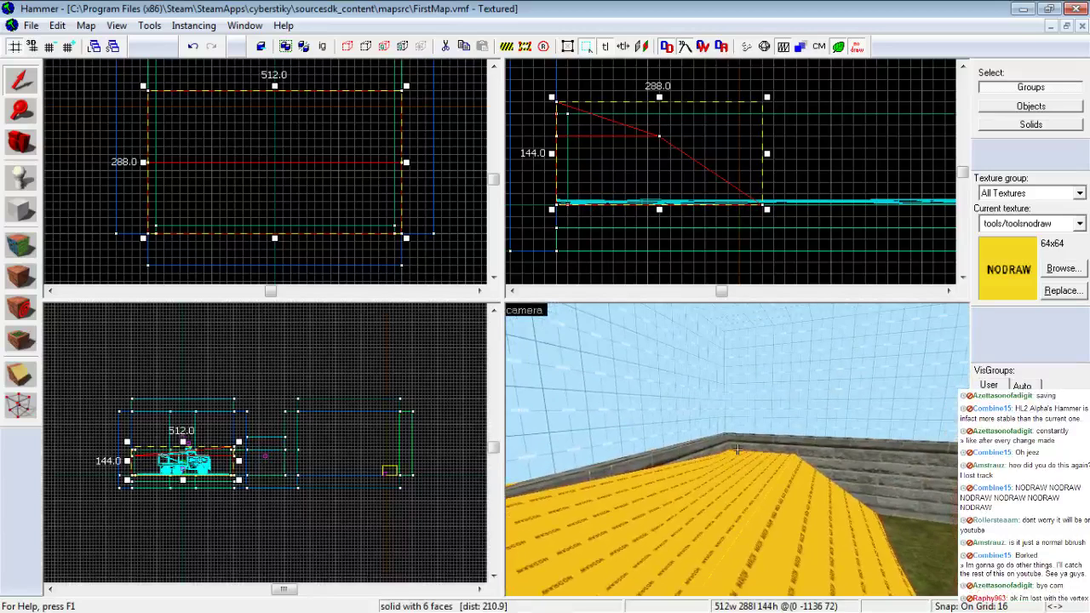
pyautogui.press('w')
pyautogui.press('w')
pyautogui.press('s')
pyautogui.press('z')
# Find the dev/graygrid texture with the filter "grid" and apply it to the hill's upper face
pyautogui.click(20, 246)
pyautogui.click(735, 366)
pyautogui.click(325, 303)
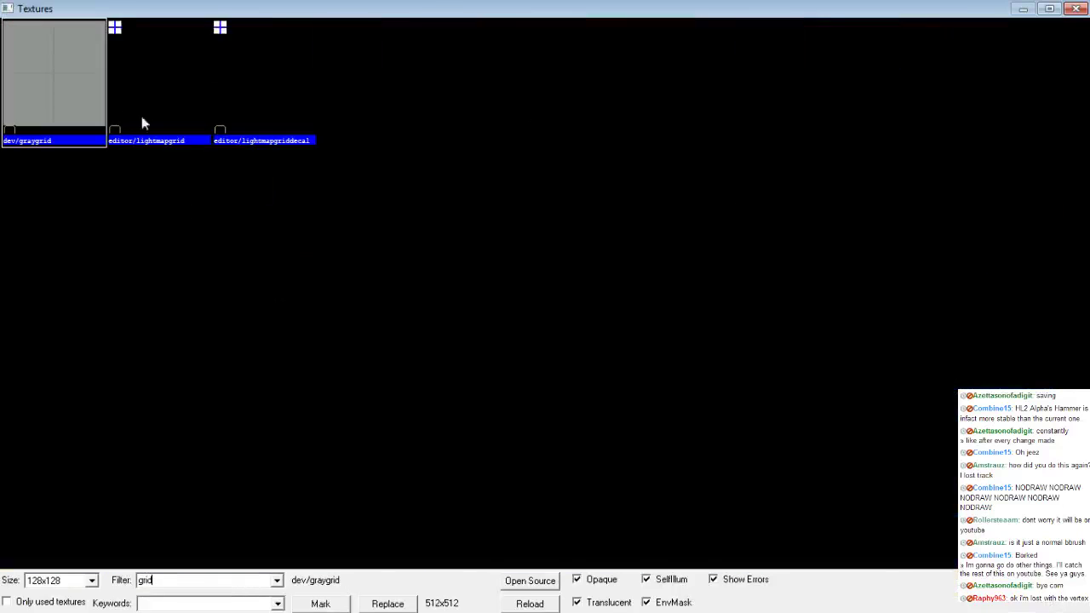
pyautogui.doubleClick(72, 88)
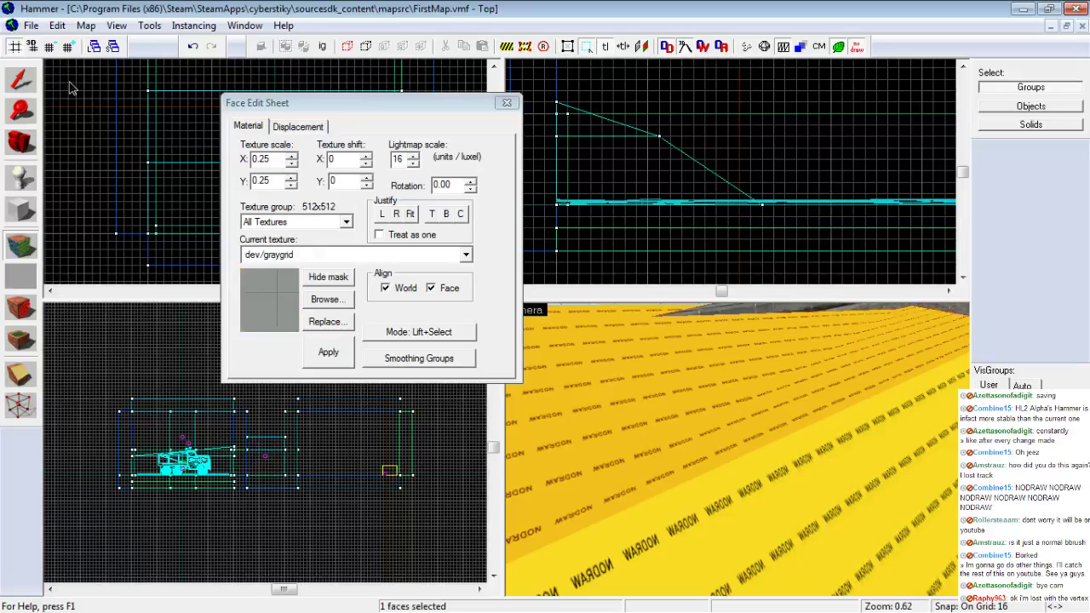
pyautogui.click(329, 351)
# Examine the retextured upper face and the front slope from all around the hill, selecting the slope face, and finish face editing
pyautogui.press('z')
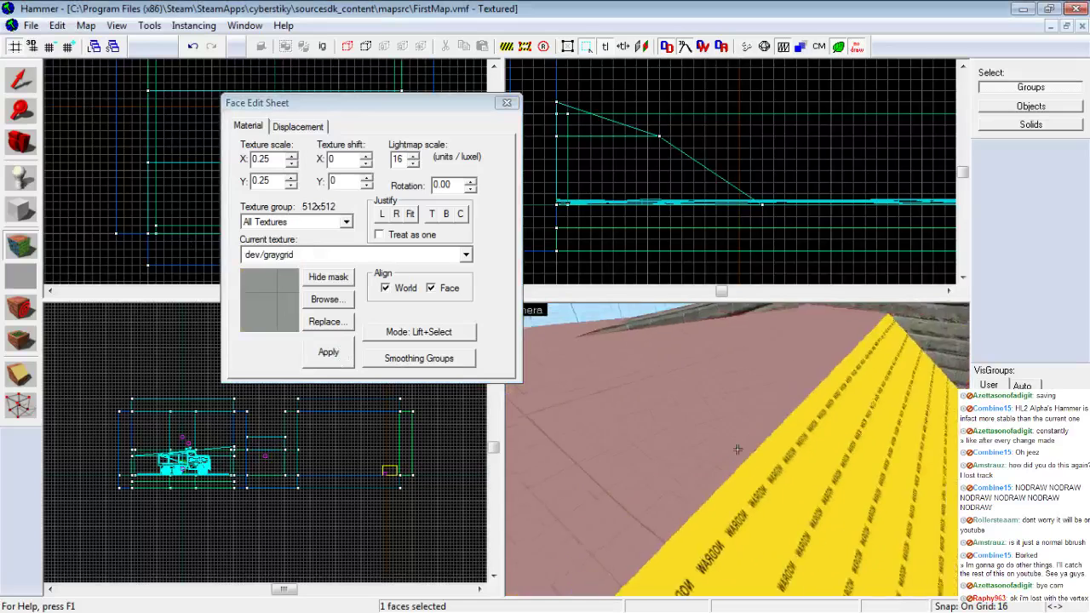
pyautogui.press('w')
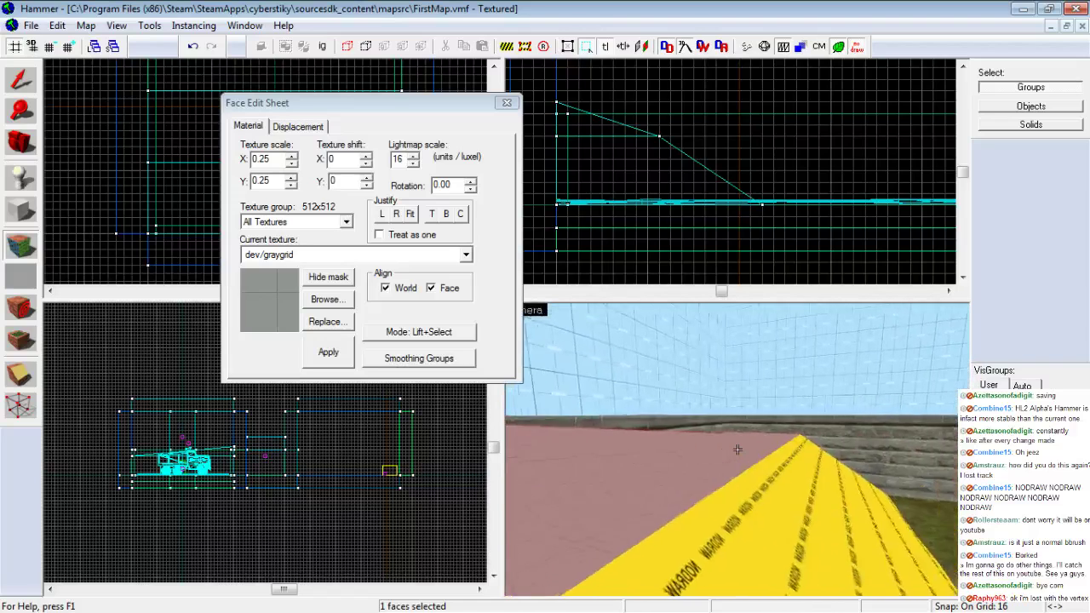
pyautogui.press('d')
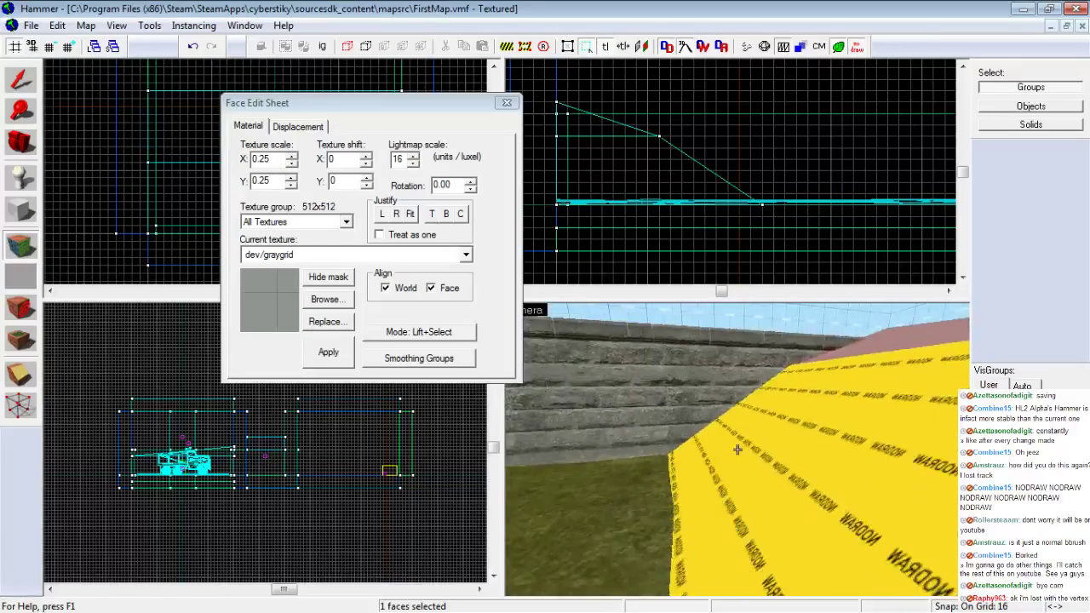
pyautogui.click(718, 429)
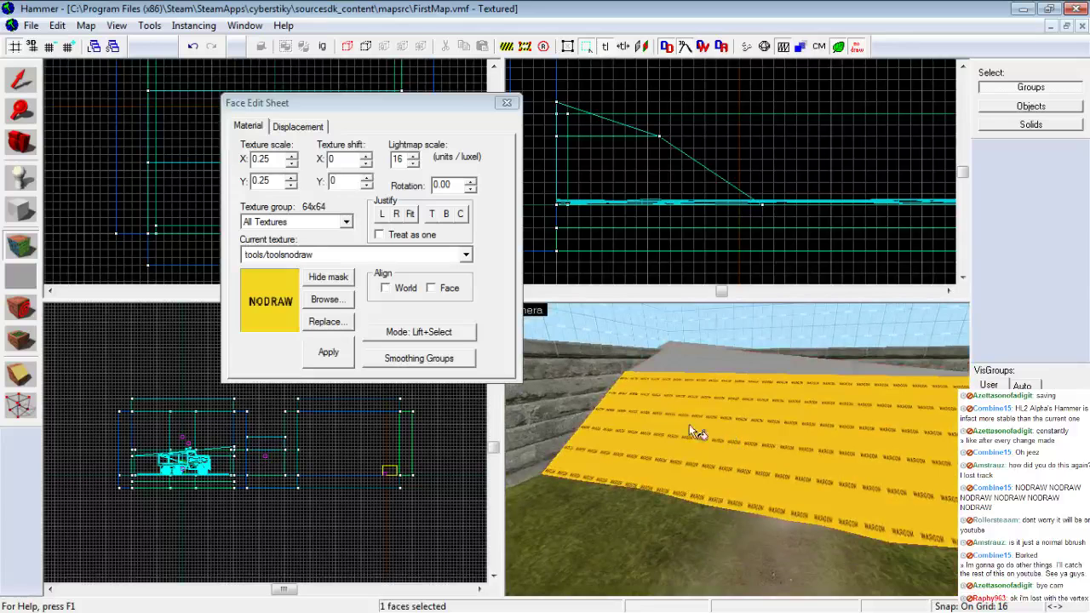
pyautogui.press('z')
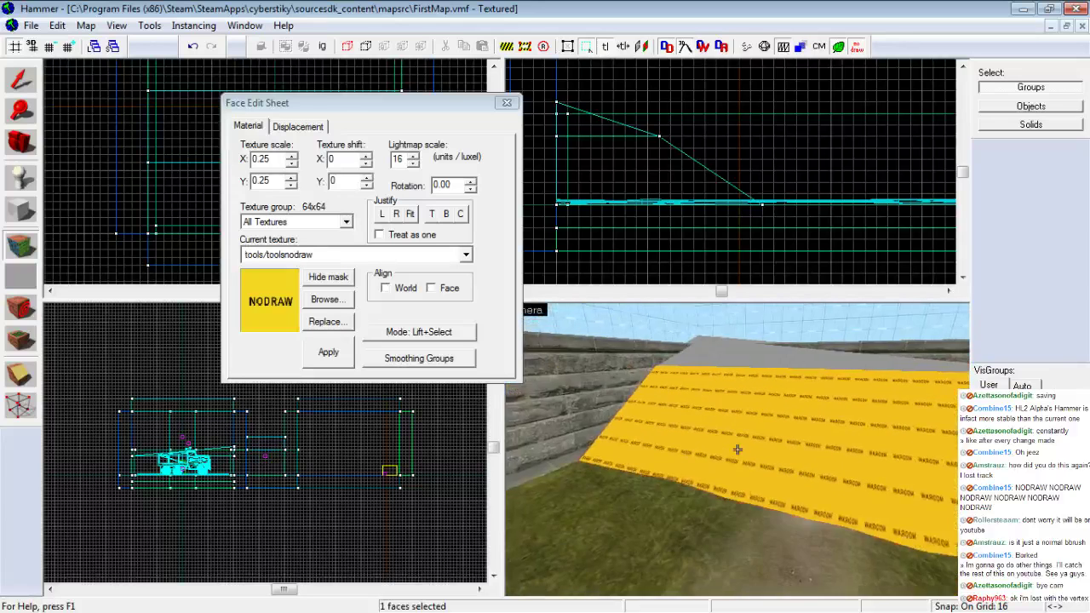
pyautogui.press('z')
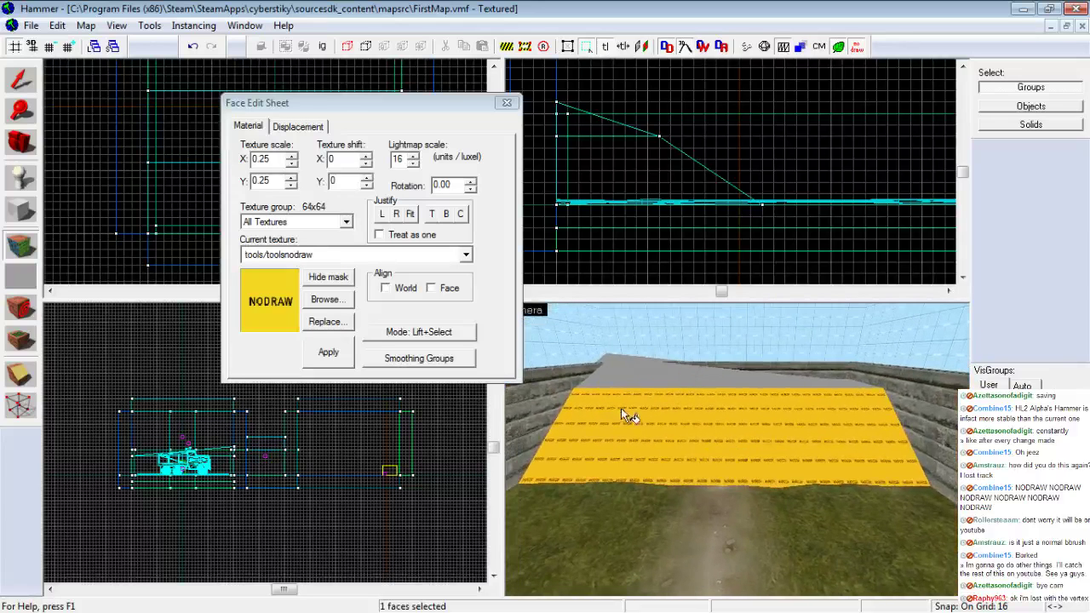
pyautogui.press('z')
pyautogui.press('w')
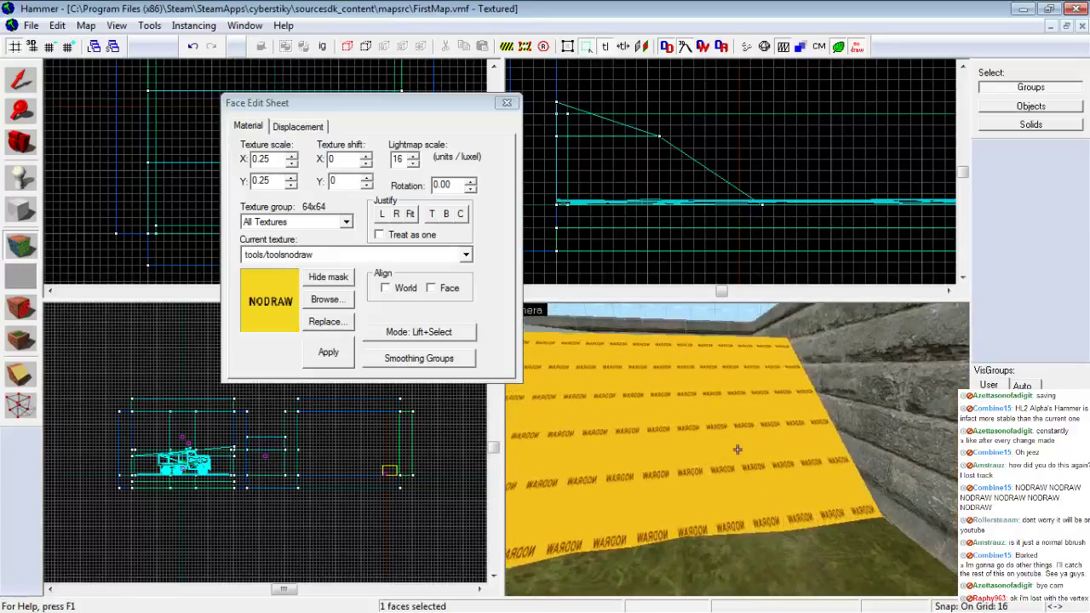
pyautogui.press('w')
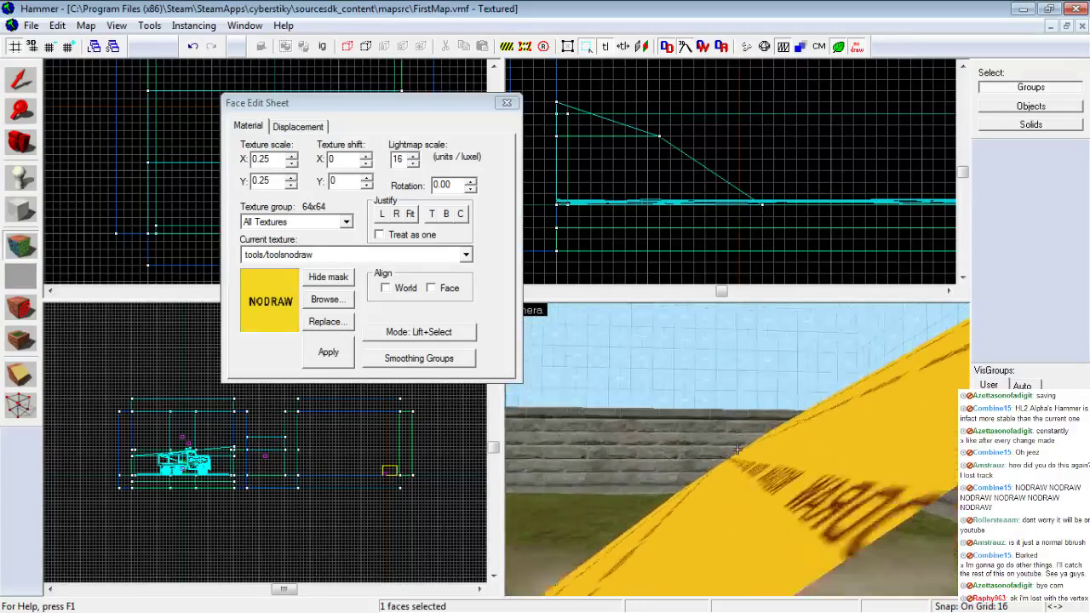
pyautogui.press('w')
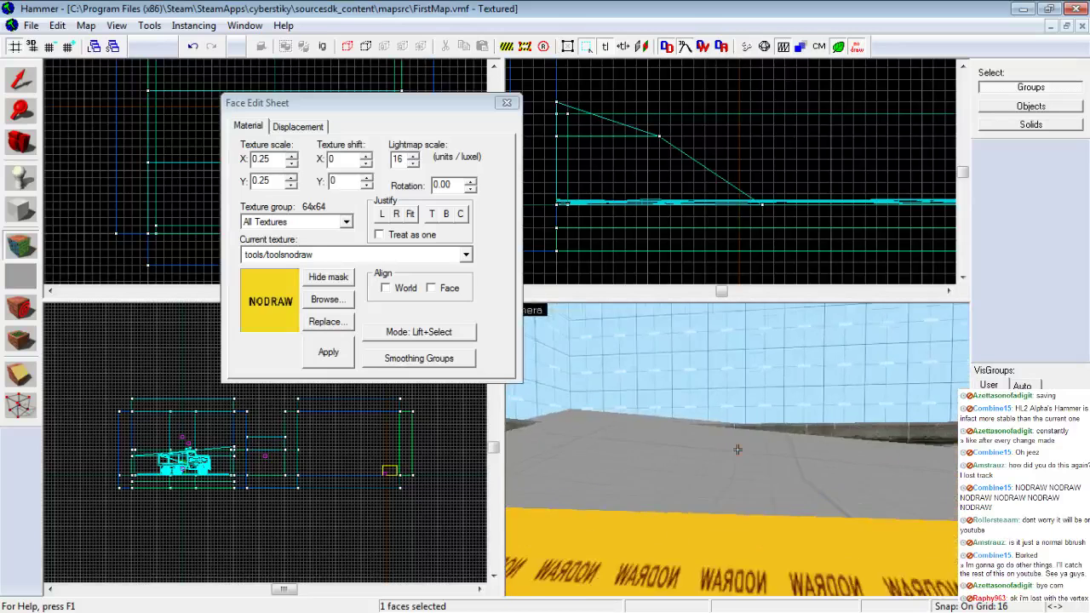
pyautogui.press('w')
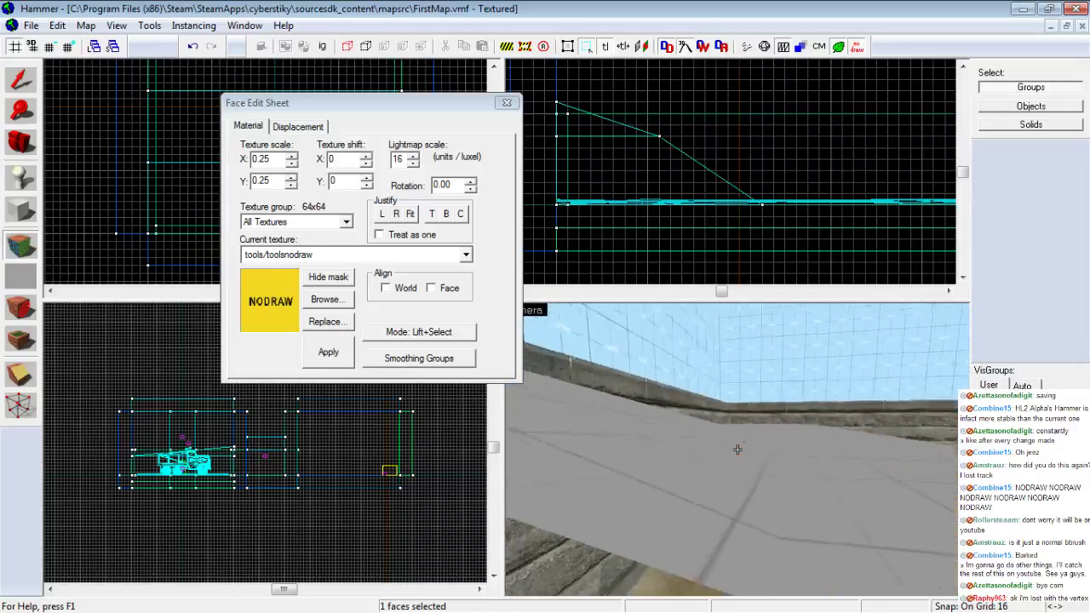
pyautogui.press('s')
pyautogui.press('z')
pyautogui.click(506, 102)
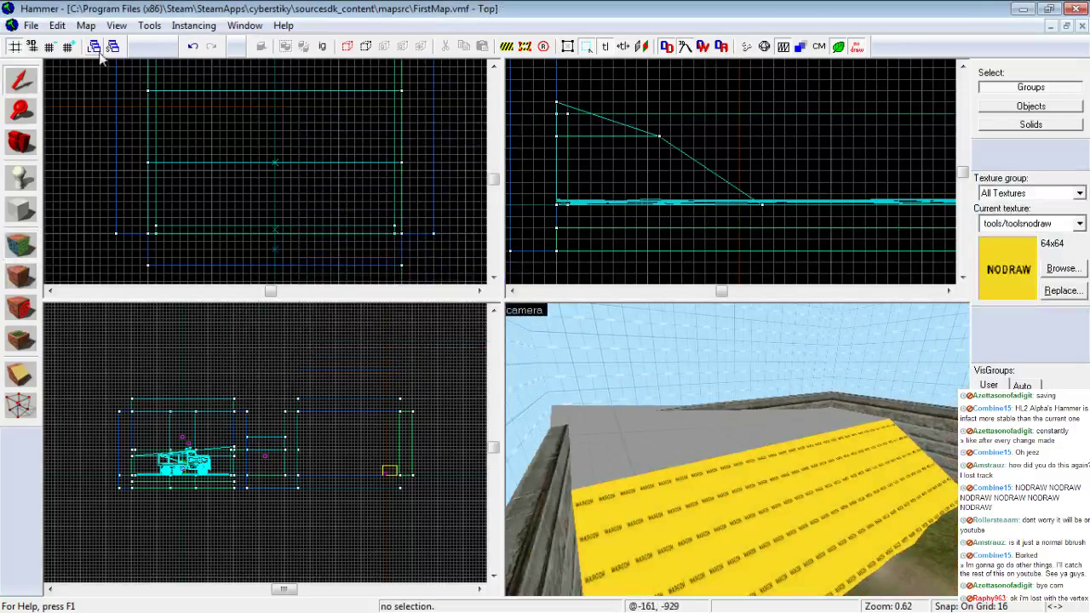
# Lower the hill's raised rear vertex another 48 units with the Vertex tool to level the upper face, and return to object selection
pyautogui.click(749, 494)
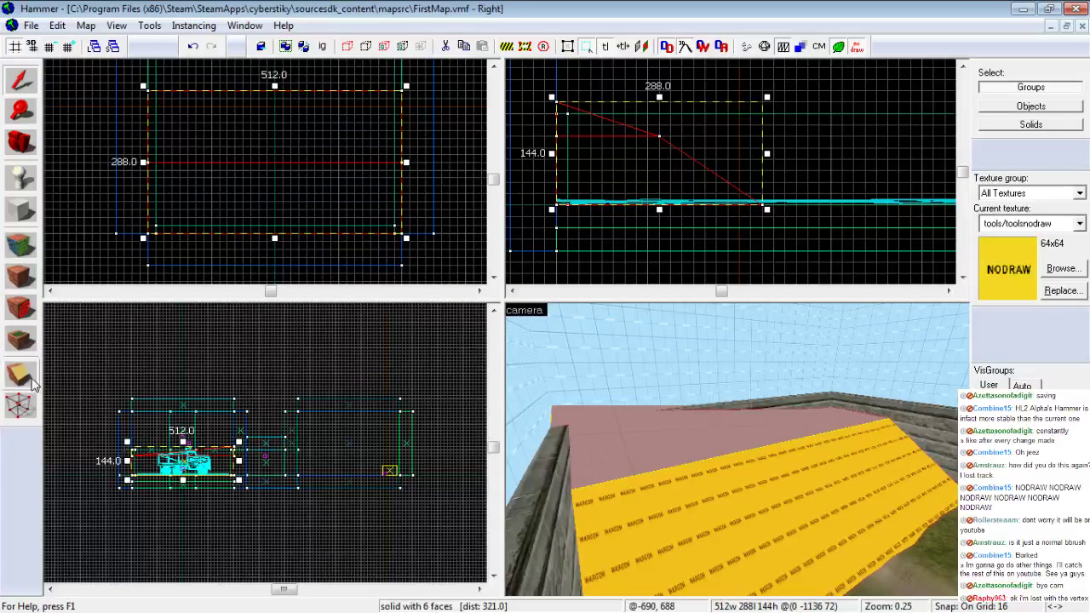
pyautogui.click(20, 406)
pyautogui.click(558, 103)
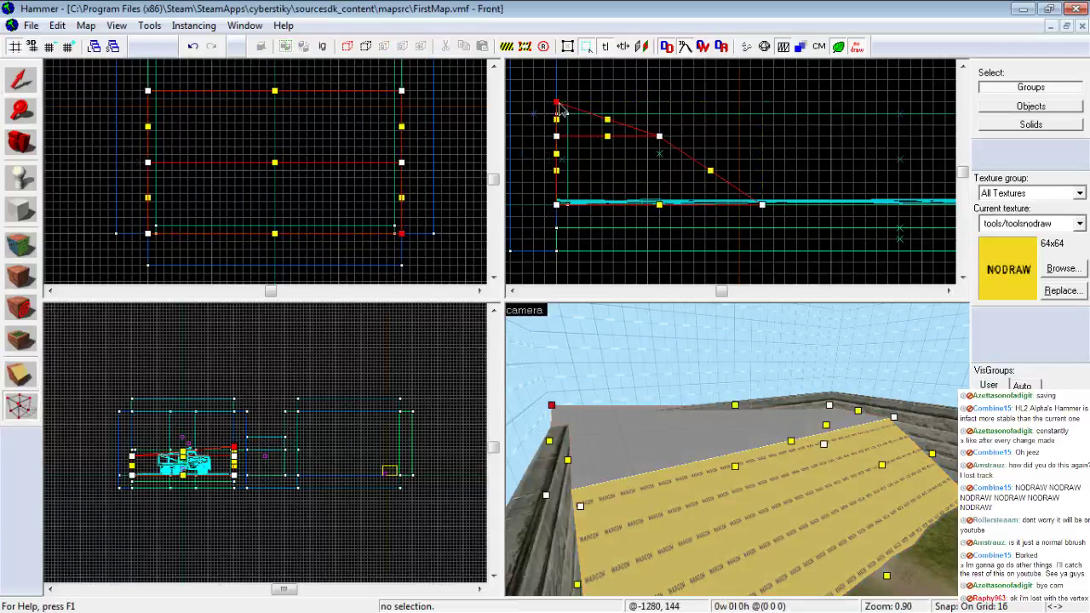
pyautogui.moveTo(559, 106); pyautogui.dragTo(558, 138)
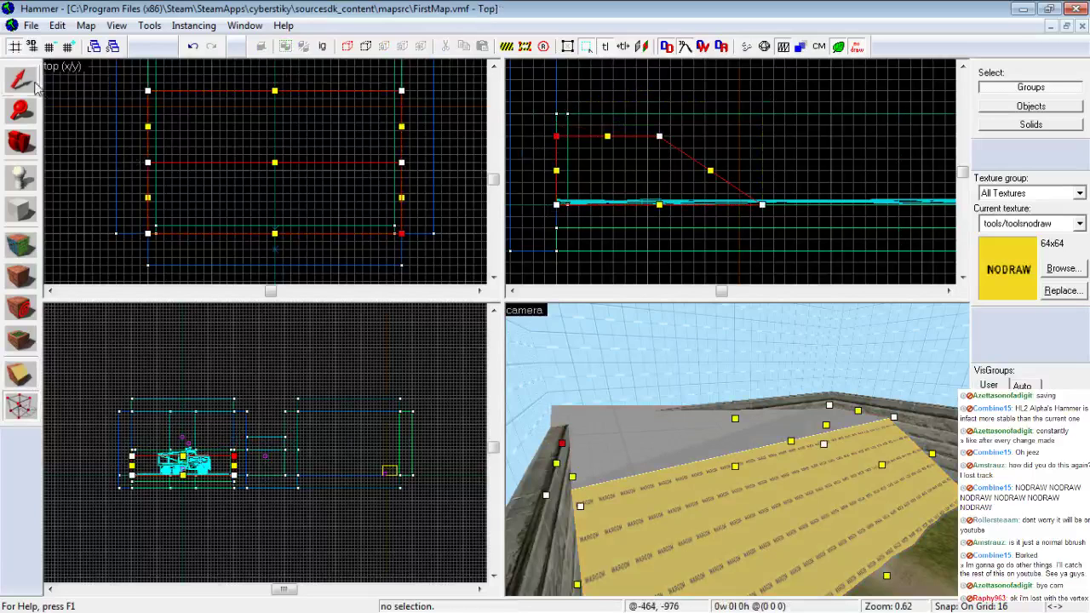
pyautogui.click(24, 81)
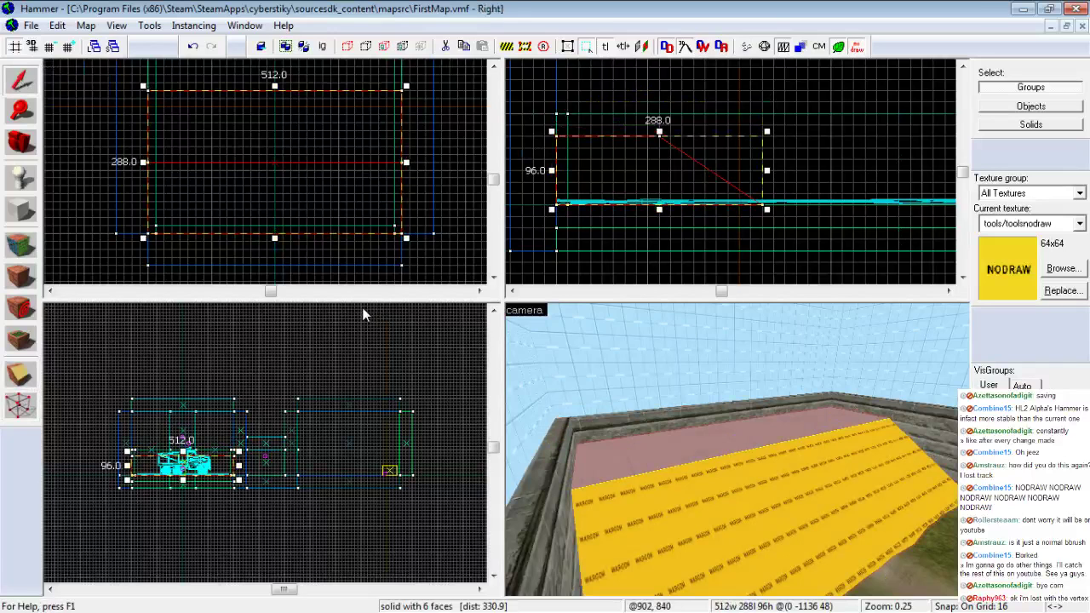
pyautogui.press('z')
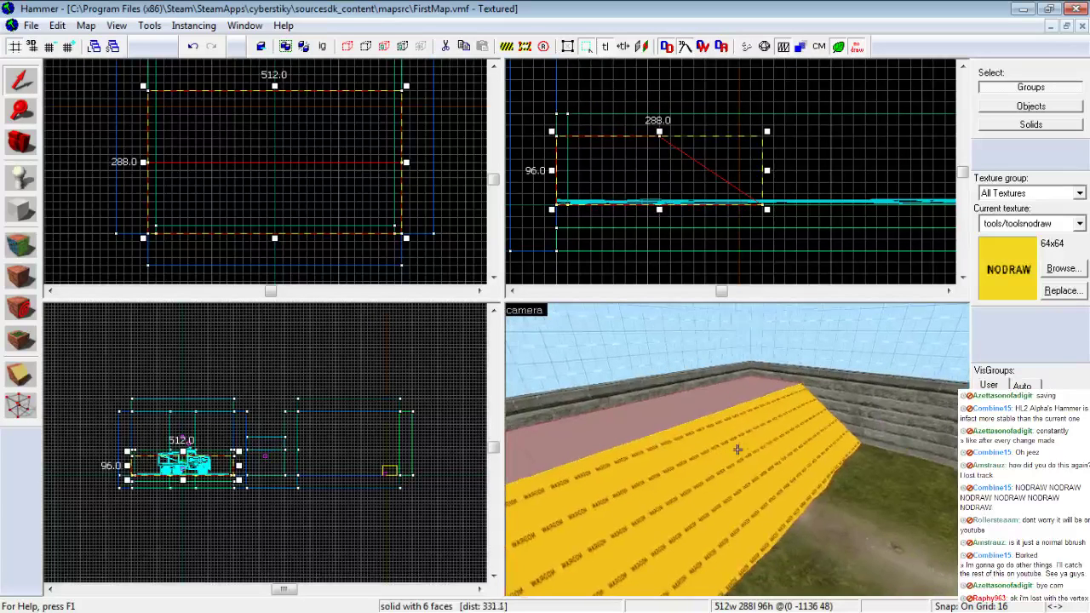
pyautogui.press('d')
pyautogui.moveTo(737, 449); pyautogui.dragTo(737, 448)
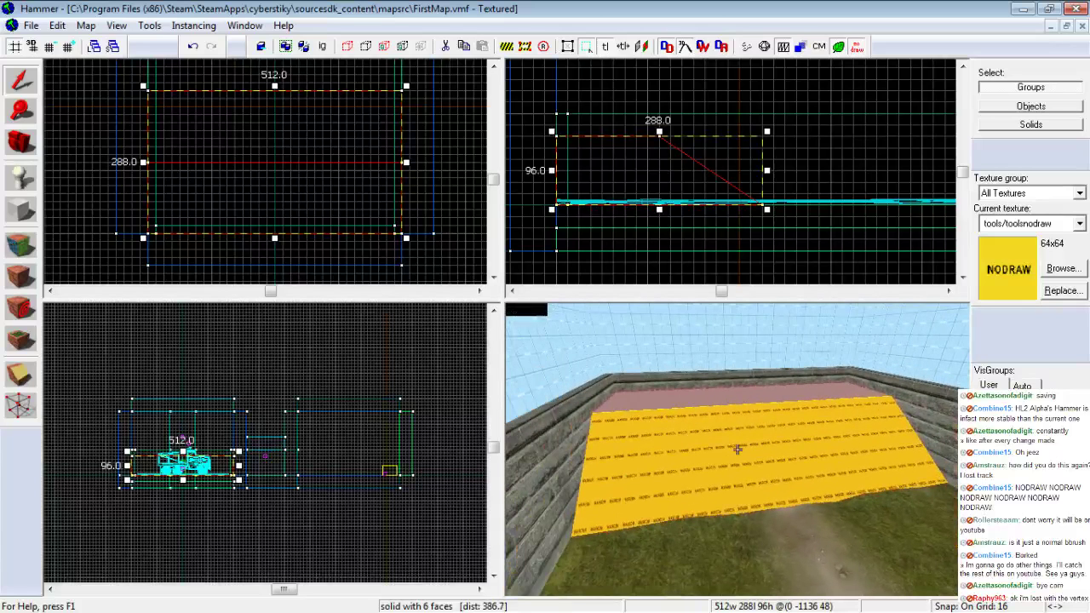
# Apply the recently used nature/blendgroundtograss007 texture to the hill's front slope and upper face
pyautogui.moveTo(737, 449); pyautogui.dragTo(737, 455)
pyautogui.click(21, 246)
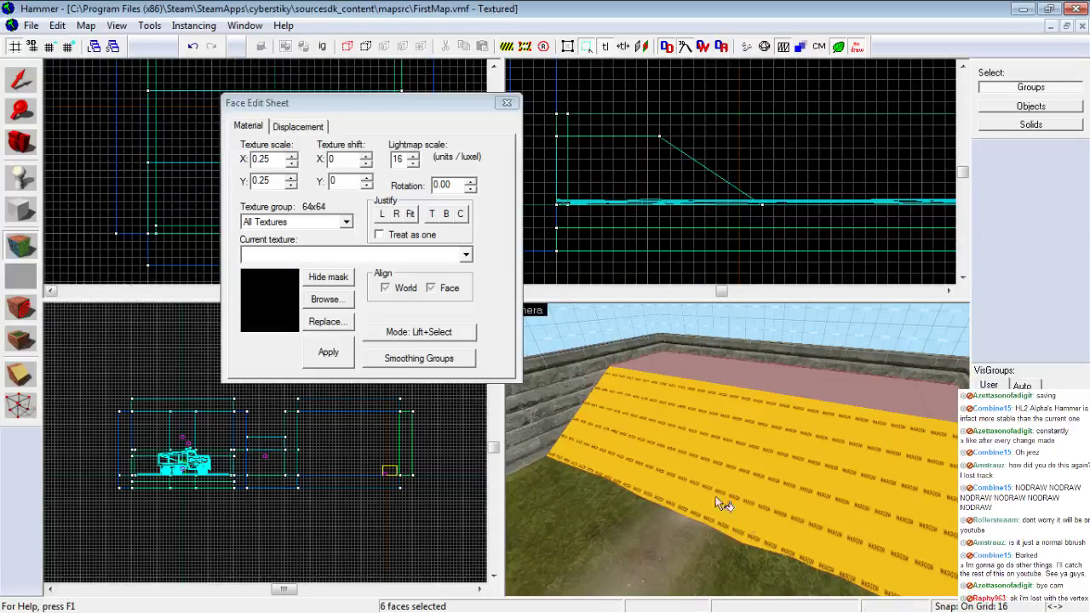
pyautogui.click(593, 538)
pyautogui.click(690, 478)
pyautogui.keyDown('ctrl'); pyautogui.click(790, 380); pyautogui.keyUp('ctrl')
pyautogui.click(466, 255)
pyautogui.click(364, 310)
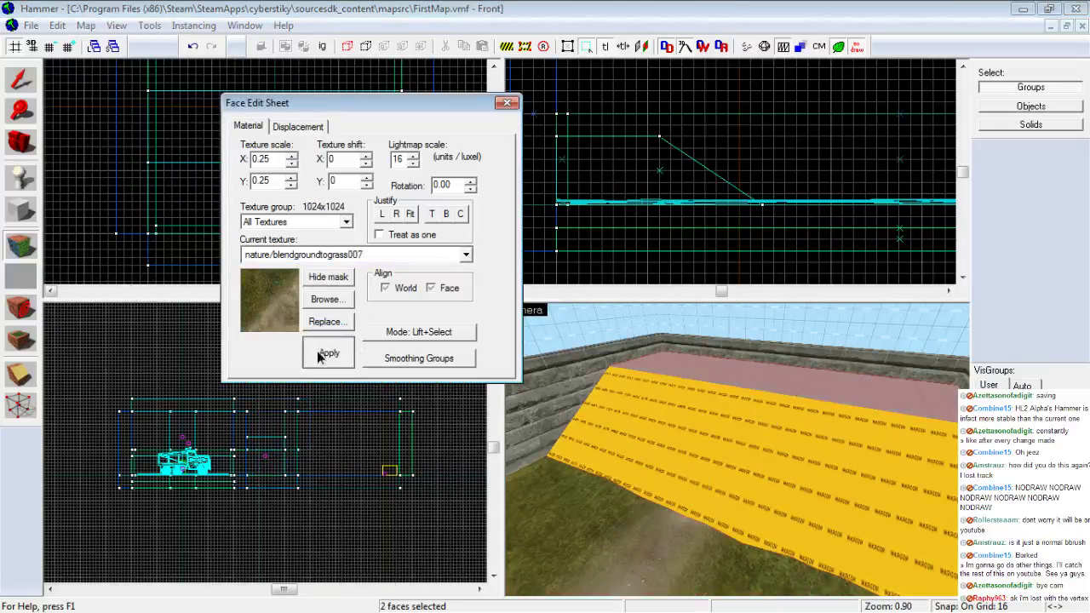
pyautogui.click(323, 354)
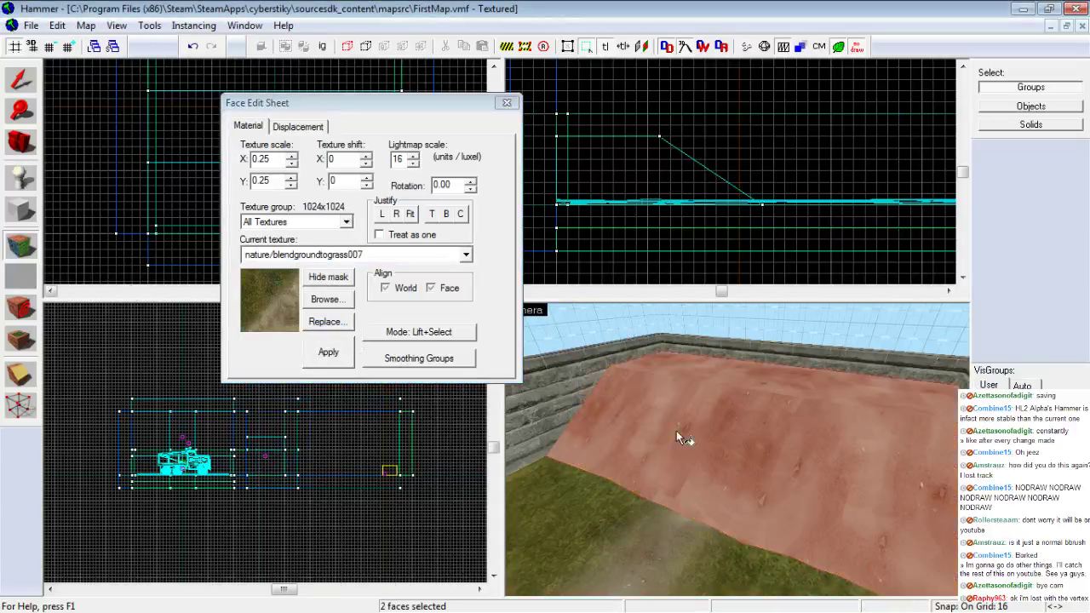
# Turn the hill's front slope and upper face into displacements with a power of 3
pyautogui.press('z')
pyautogui.press('z')
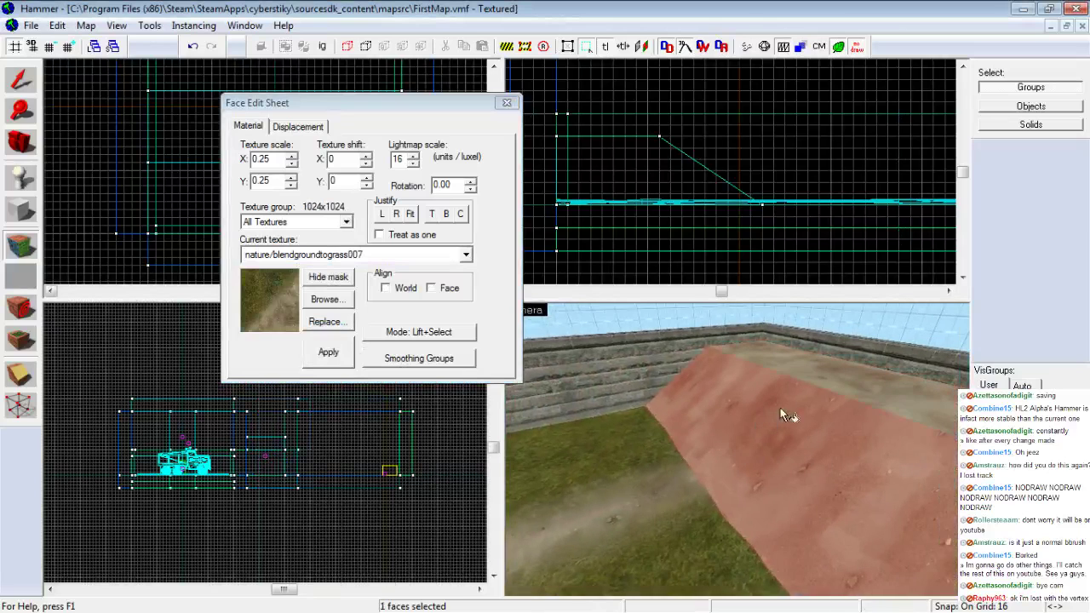
pyautogui.keyDown('ctrl'); pyautogui.click(840, 389); pyautogui.keyUp('ctrl')
pyautogui.press('z')
pyautogui.press('w')
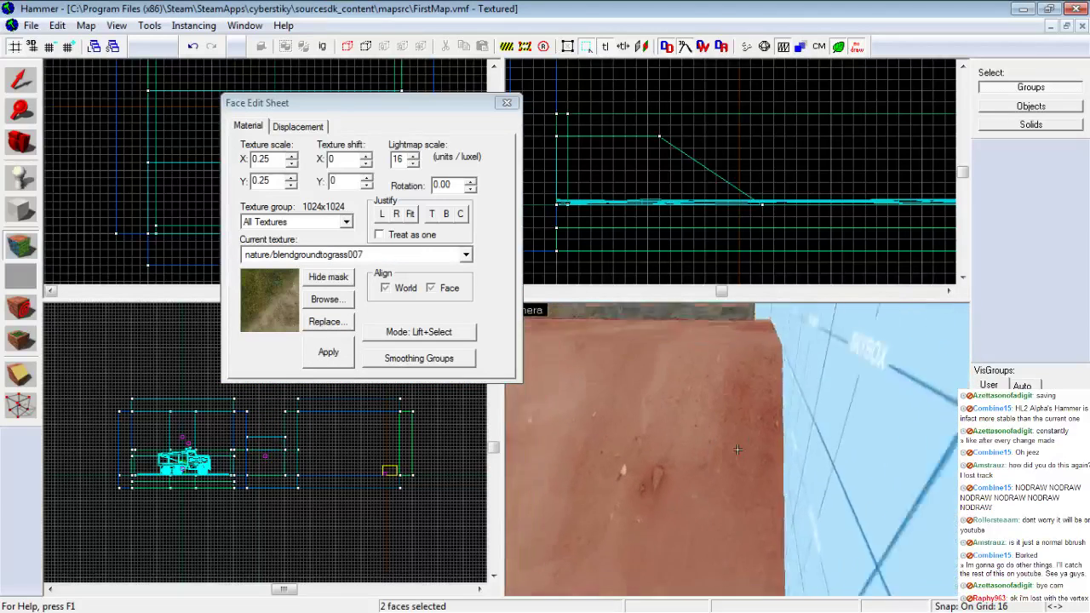
pyautogui.press('s')
pyautogui.press('z')
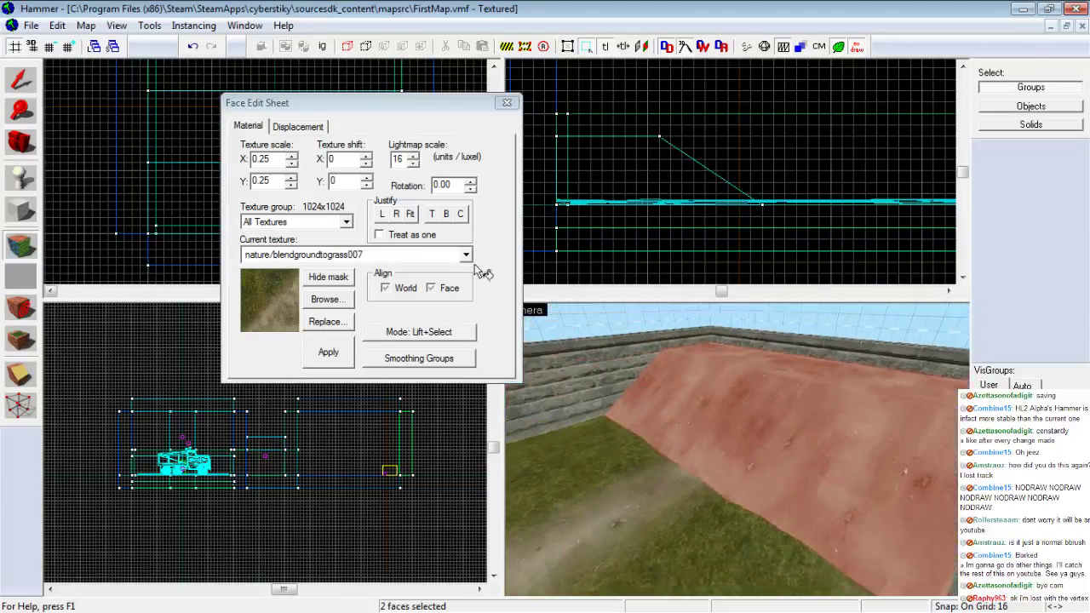
pyautogui.click(298, 128)
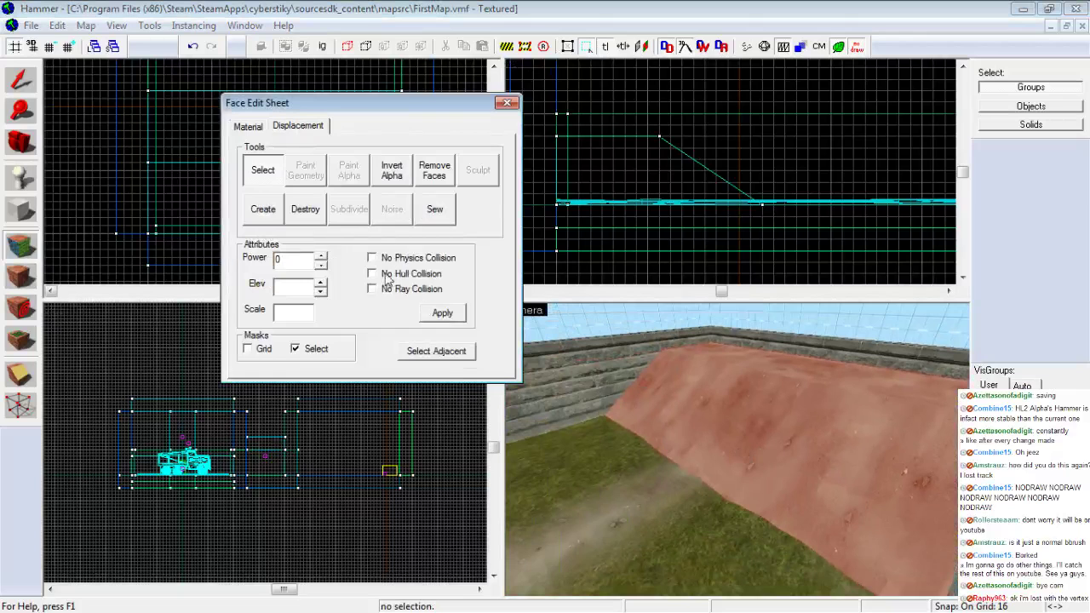
pyautogui.click(261, 211)
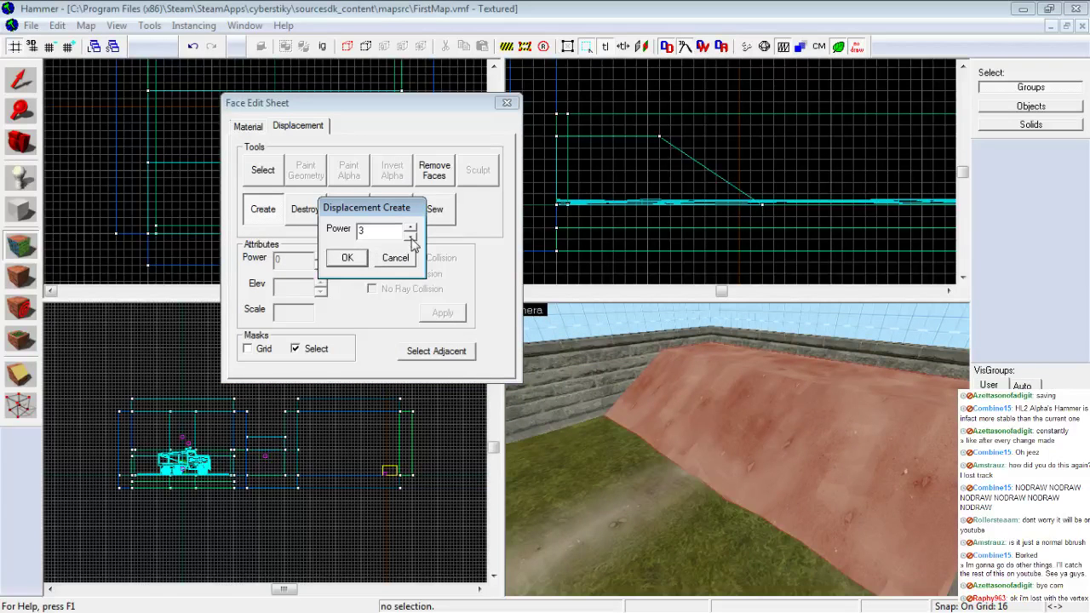
pyautogui.click(348, 258)
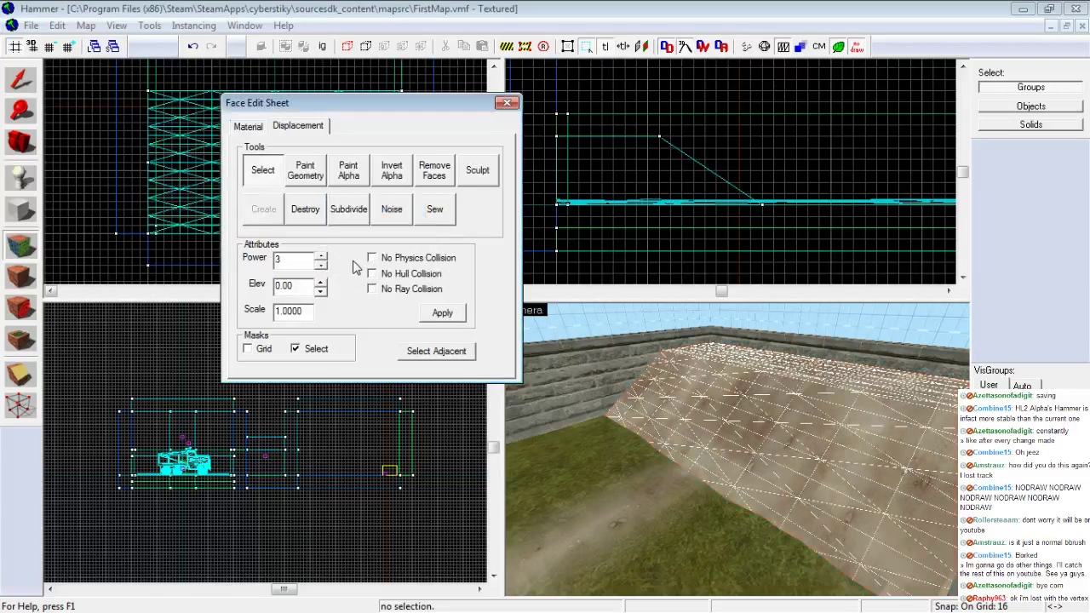
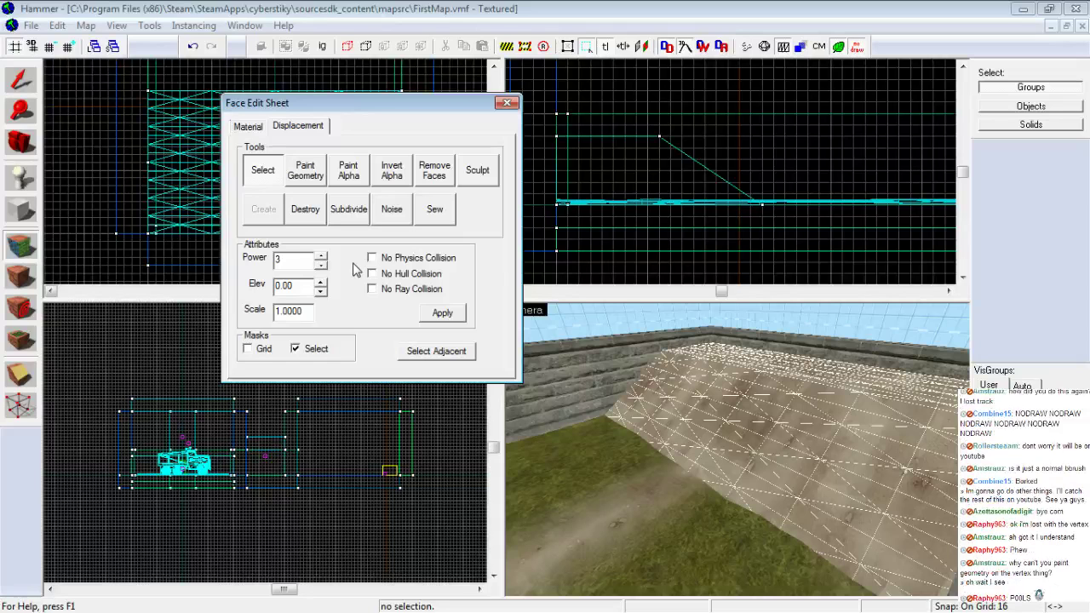
# Invert the alpha of both hill displacements to switch them from dirt to grass
pyautogui.press('z')
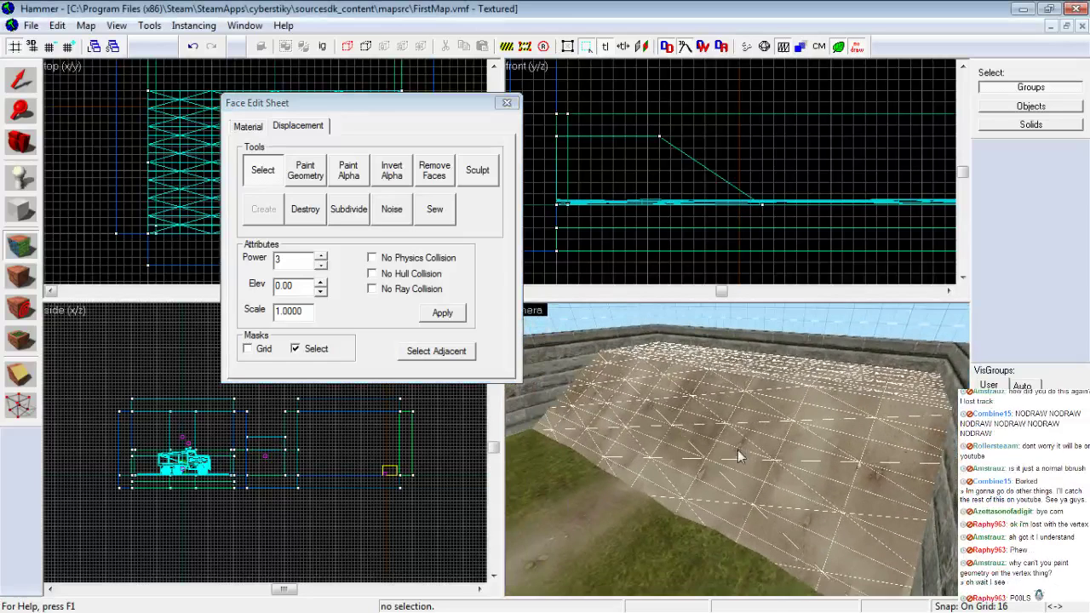
pyautogui.press('z')
pyautogui.click(390, 174)
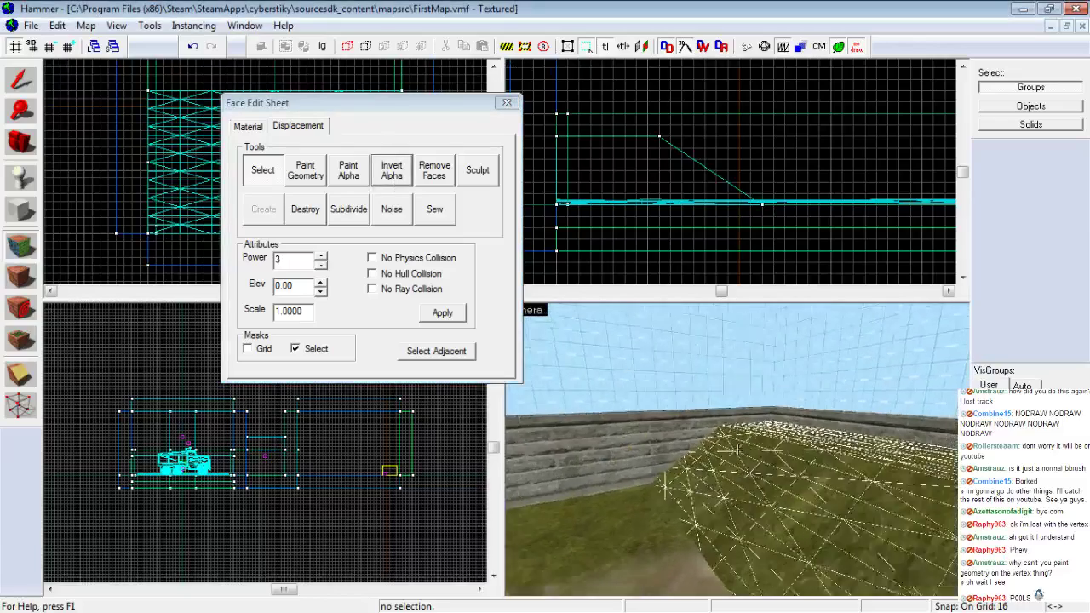
# Paint alpha at value 25 to run a dirt path from the slope's foot onto the hilltop, and finish face editing
pyautogui.press('z')
pyautogui.click(351, 174)
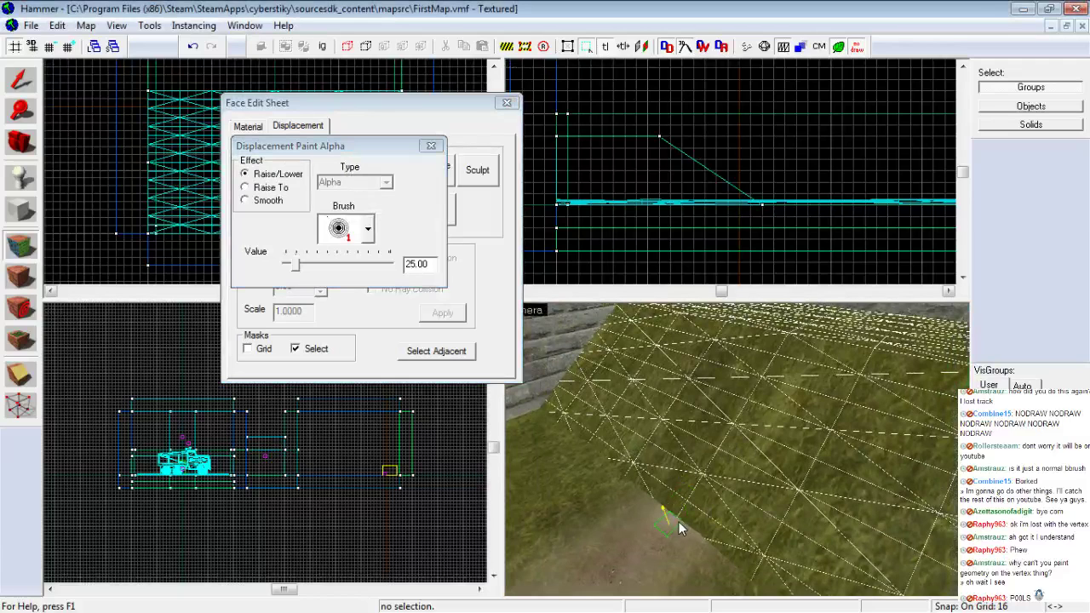
pyautogui.moveTo(681, 524)
pyautogui.mouseDown()
pyautogui.moveTo(718, 445)
pyautogui.moveTo(793, 338)
pyautogui.mouseUp()
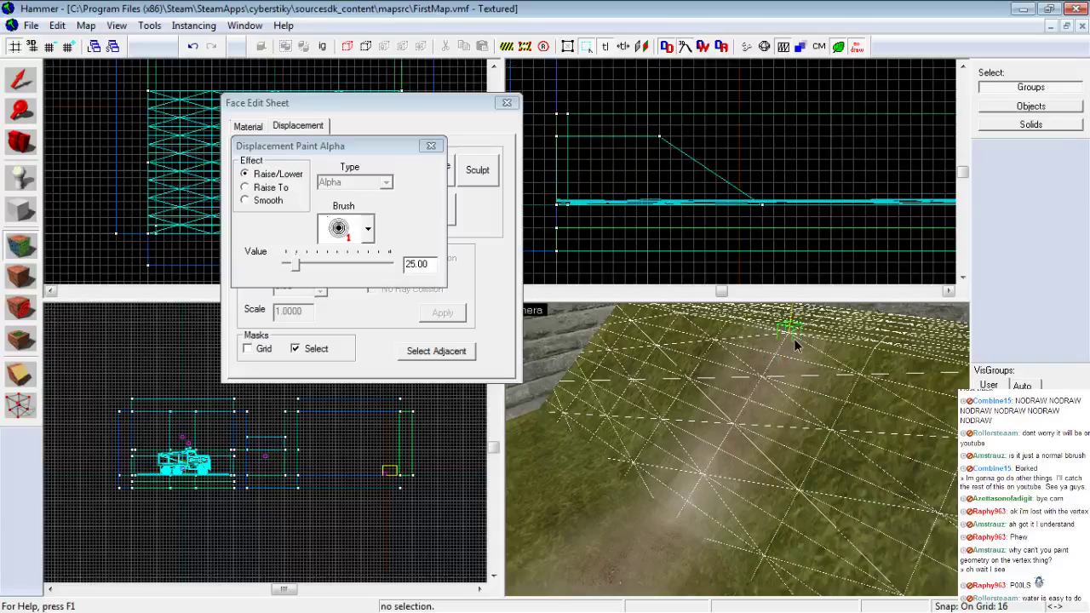
pyautogui.press('z')
pyautogui.moveTo(737, 450); pyautogui.dragTo(758, 436)
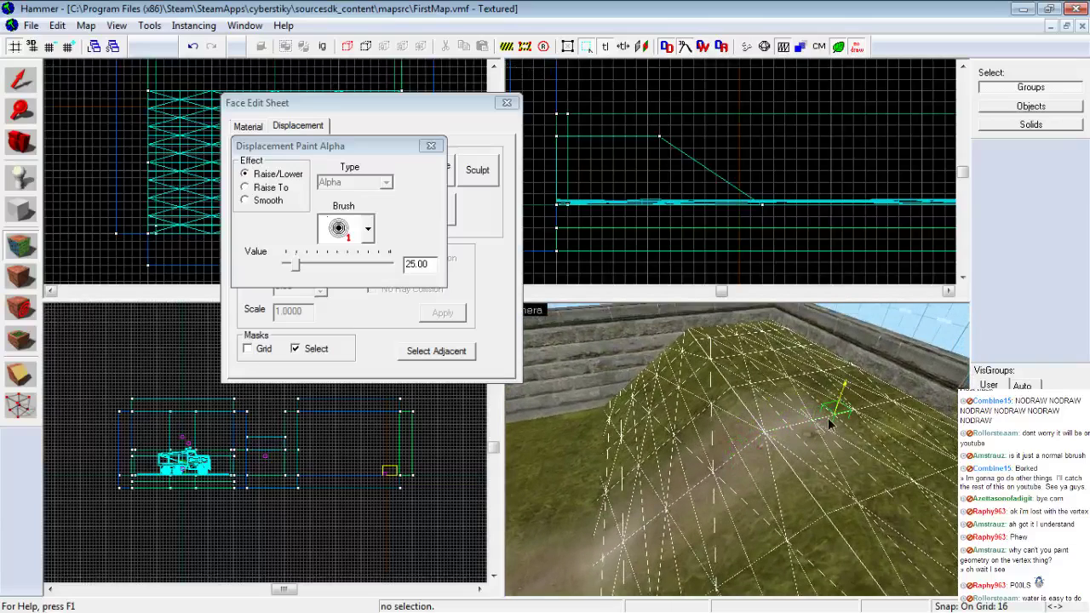
pyautogui.click(433, 147)
pyautogui.click(507, 103)
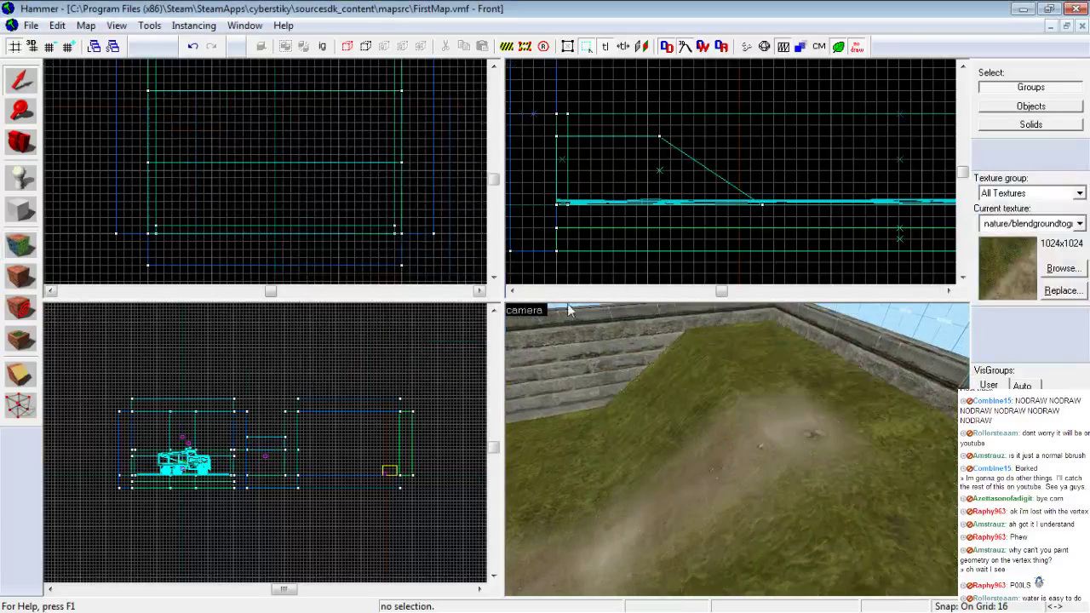
# Add displacement noise with a maximum of 10 to the hill's slope and upper face, and finish face editing
pyautogui.press('w')
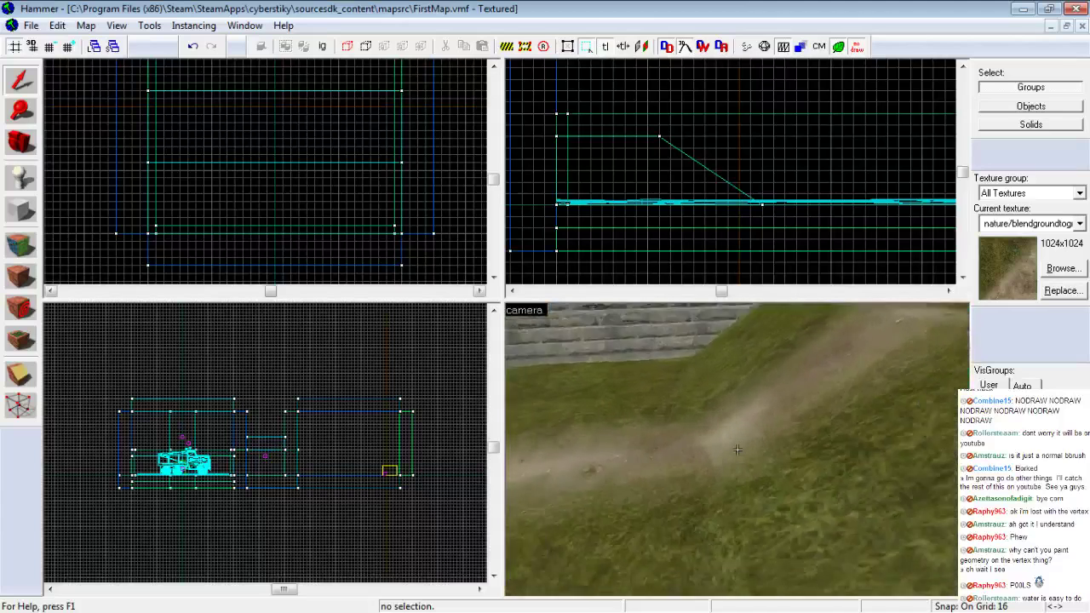
pyautogui.press('s')
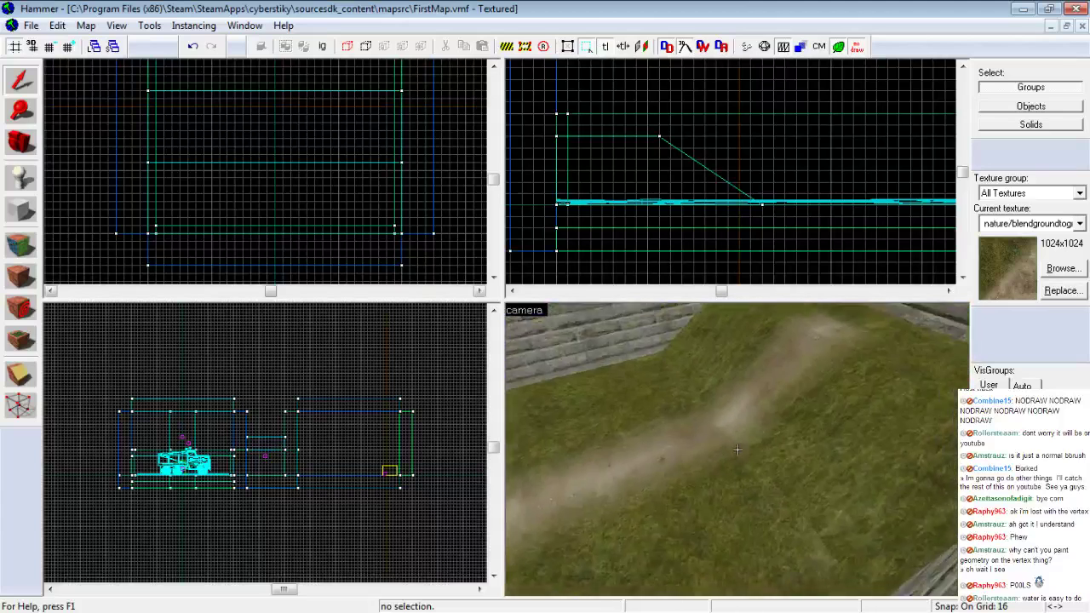
pyautogui.moveTo(736, 449); pyautogui.dragTo(736, 448)
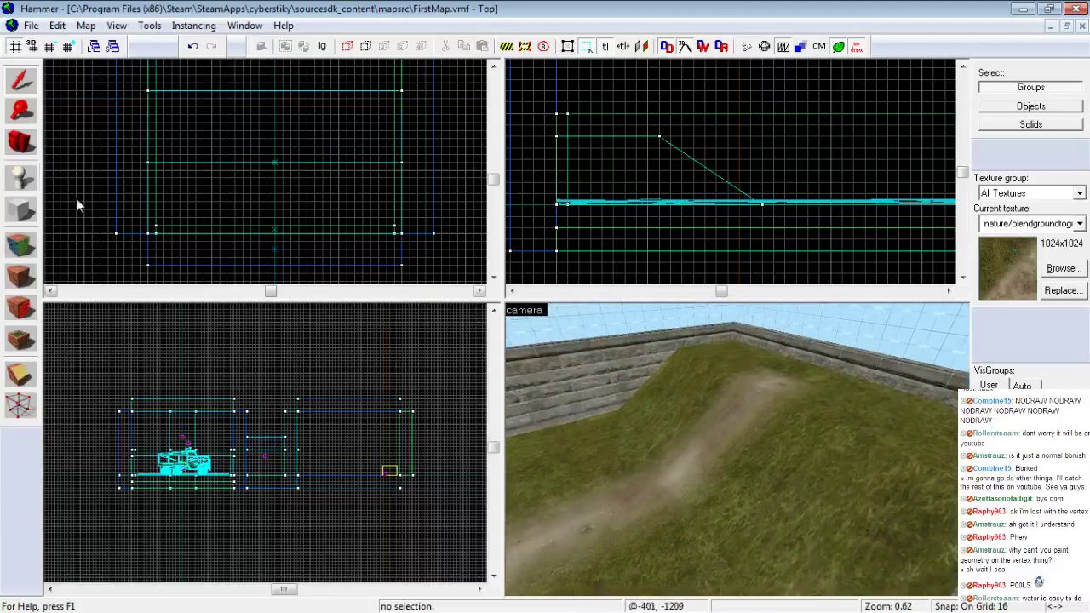
pyautogui.click(20, 245)
pyautogui.click(713, 438)
pyautogui.keyDown('ctrl'); pyautogui.click(814, 401); pyautogui.keyUp('ctrl')
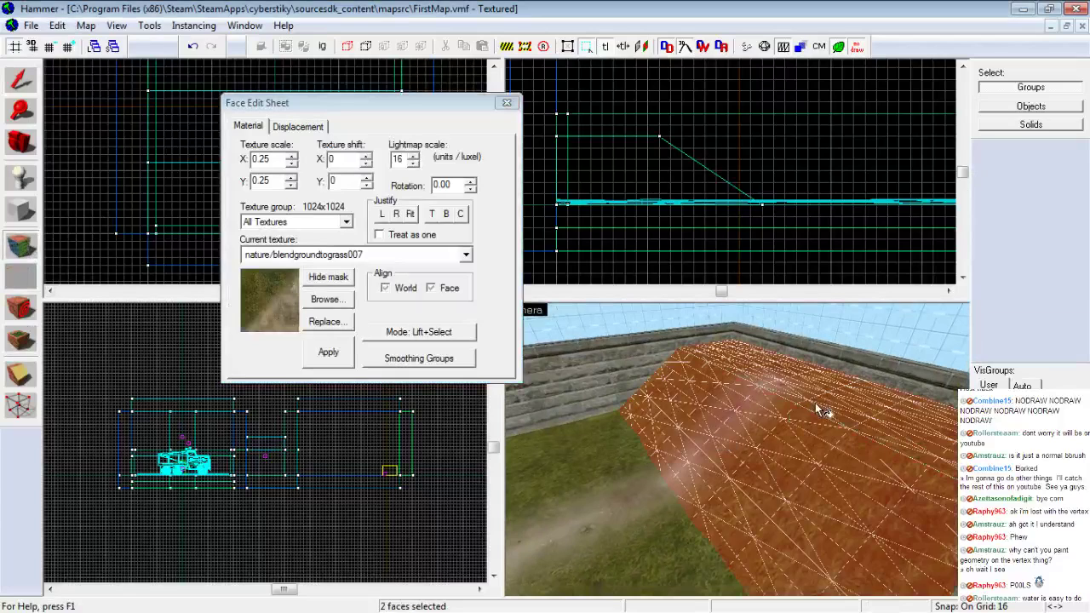
pyautogui.press('z')
pyautogui.moveTo(736, 448); pyautogui.dragTo(737, 449)
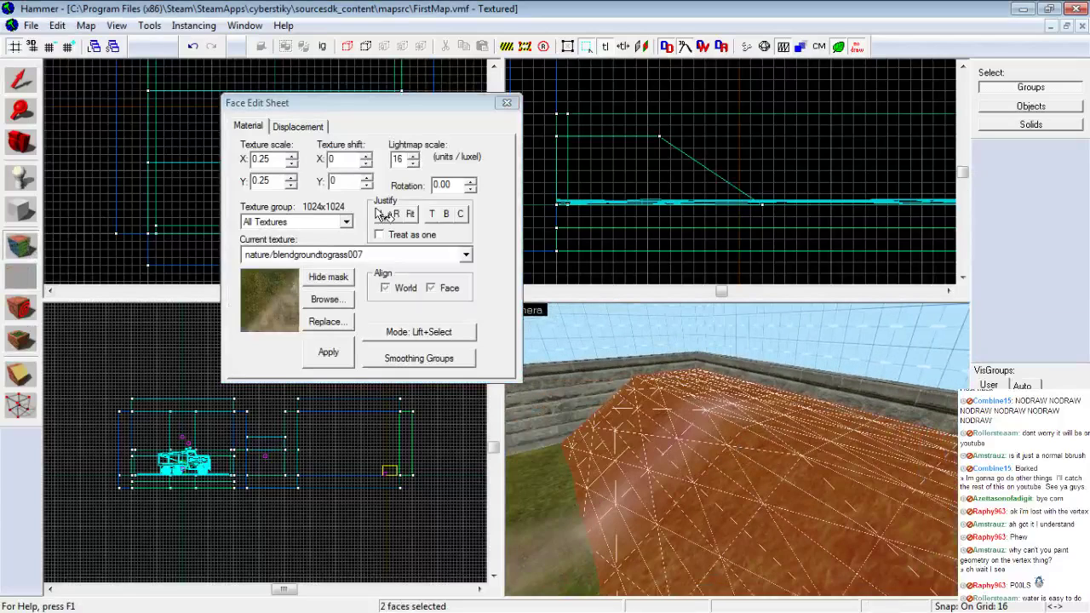
pyautogui.click(298, 125)
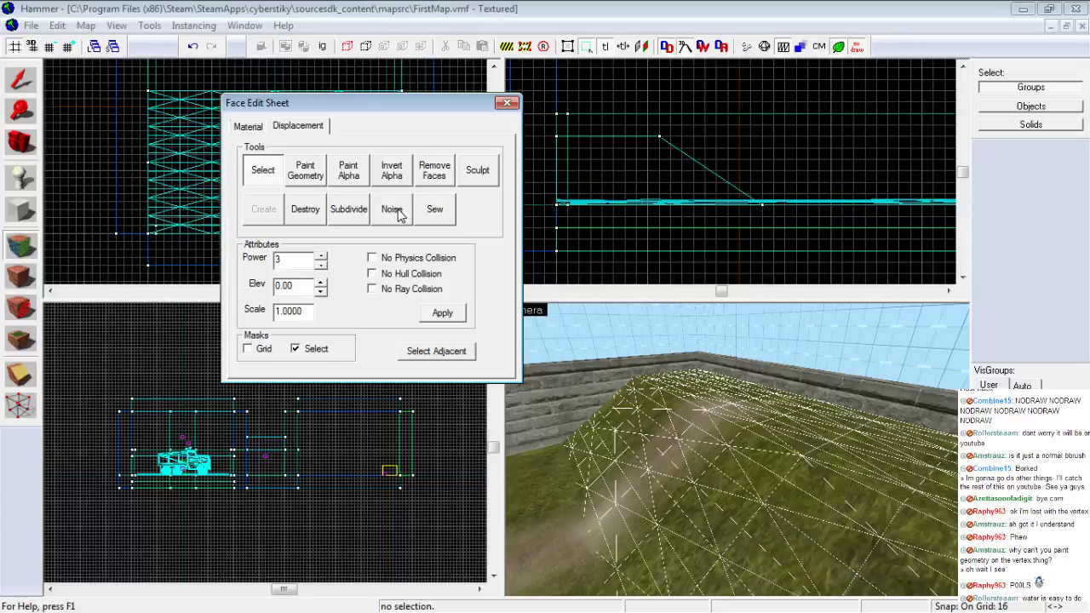
pyautogui.click(398, 212)
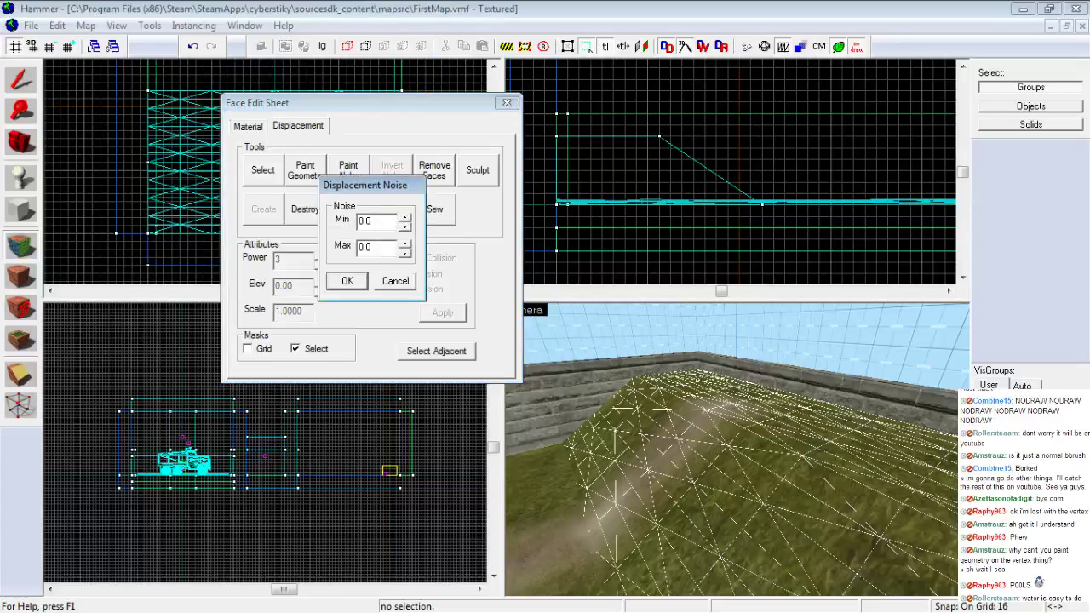
pyautogui.moveTo(369, 247); pyautogui.dragTo(339, 243)
pyautogui.write('10')
pyautogui.click(357, 284)
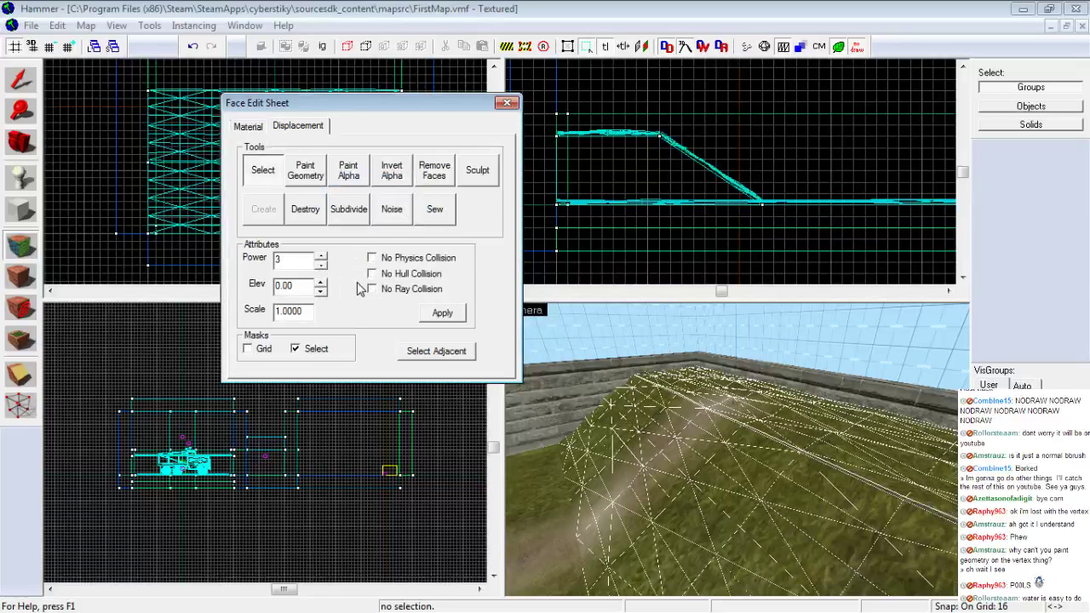
pyautogui.click(506, 103)
# Select the hill's upper and slope displacements together and bring up the displacement editing tools
pyautogui.press('z')
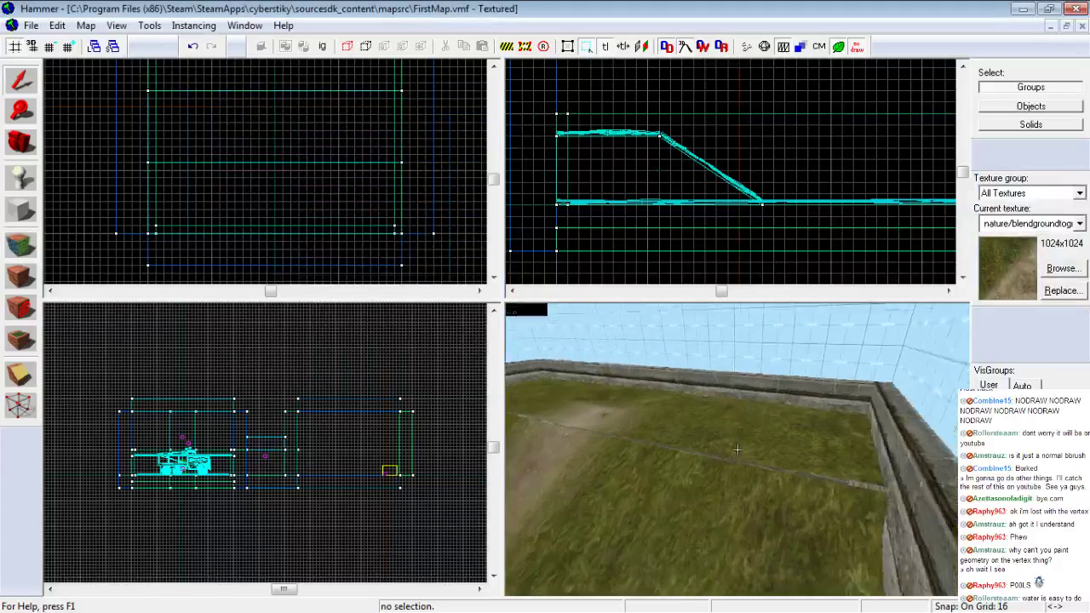
pyautogui.press('w')
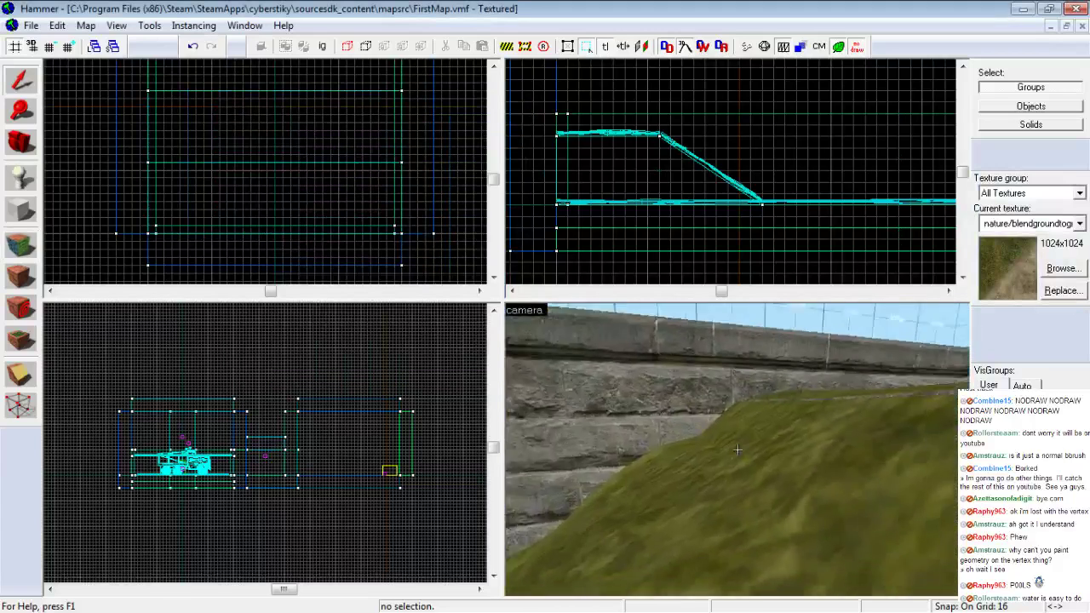
pyautogui.press('w')
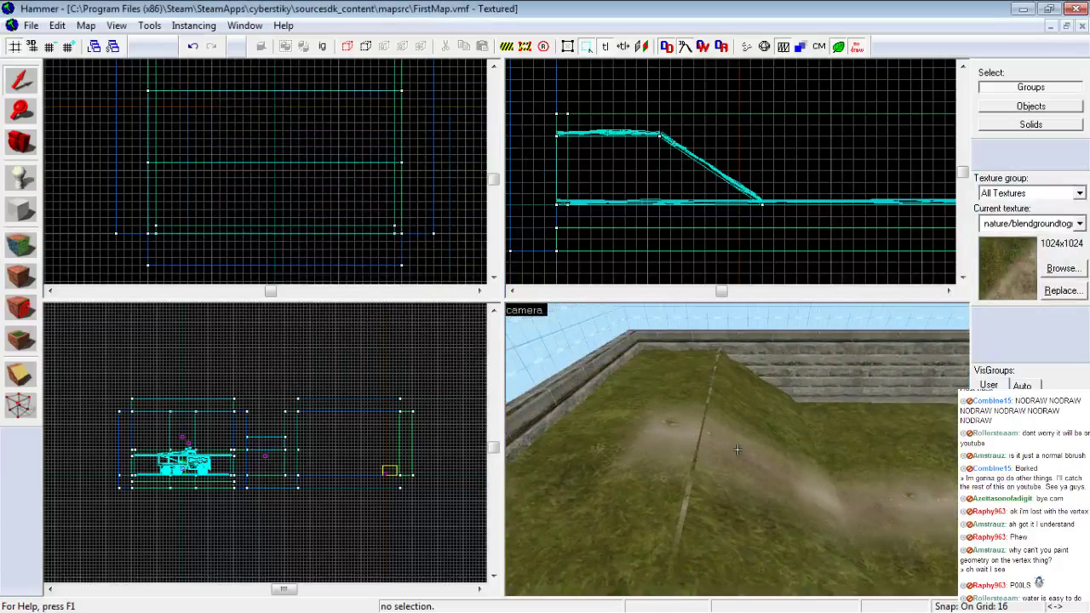
pyautogui.press('d')
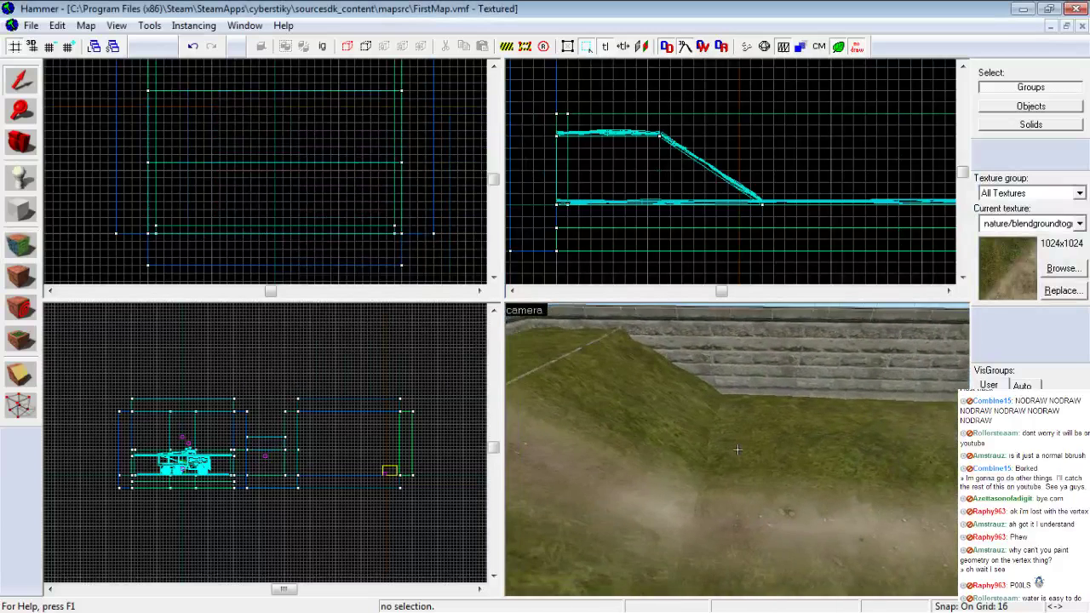
pyautogui.press('a')
pyautogui.hotkey('shift', 'a')
pyautogui.click(705, 438)
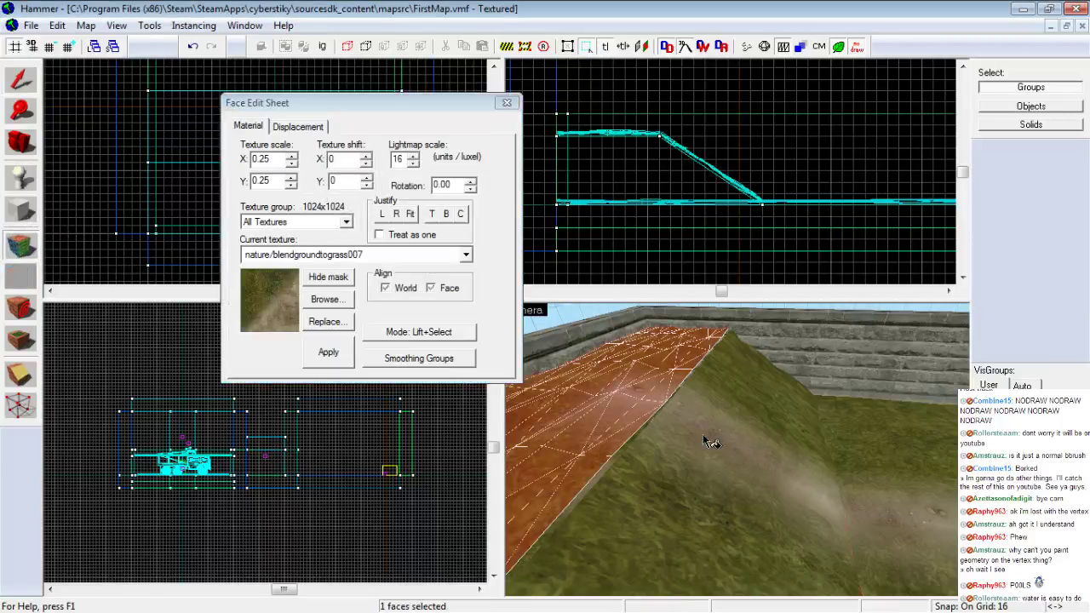
pyautogui.click(711, 441)
pyautogui.click(297, 126)
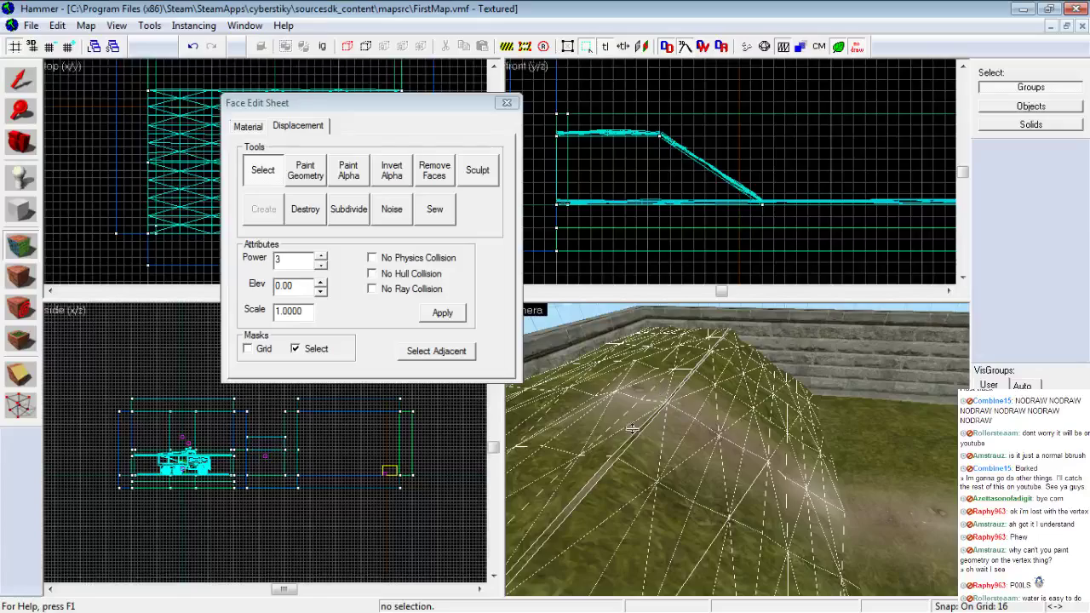
# Sew the hill's upper displacement to its slope displacement to close the gap along their shared edge
pyautogui.press('z')
pyautogui.press('w')
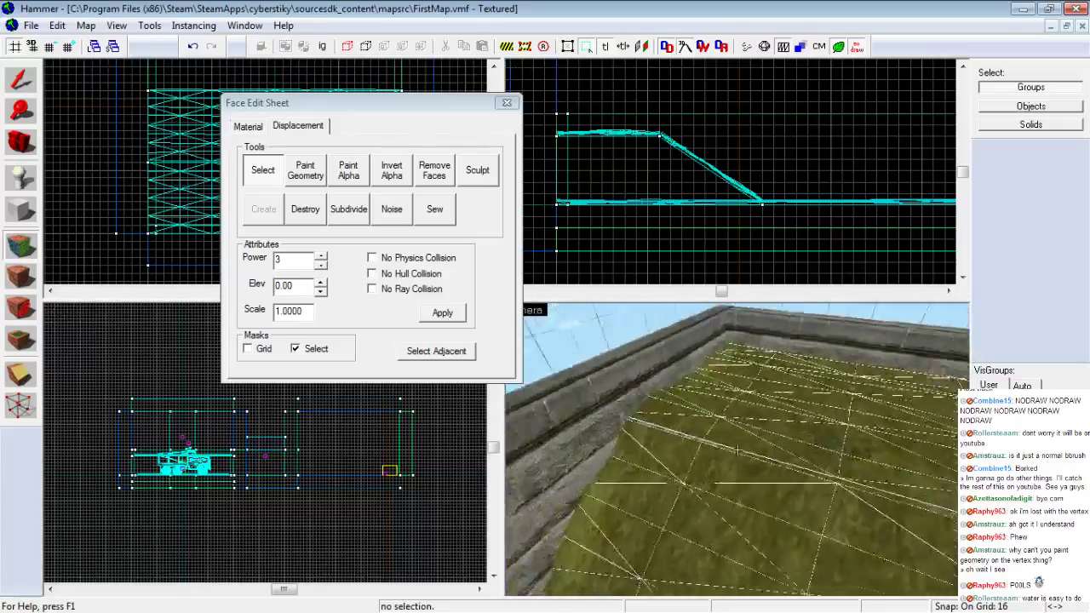
pyautogui.press('w')
pyautogui.press('z')
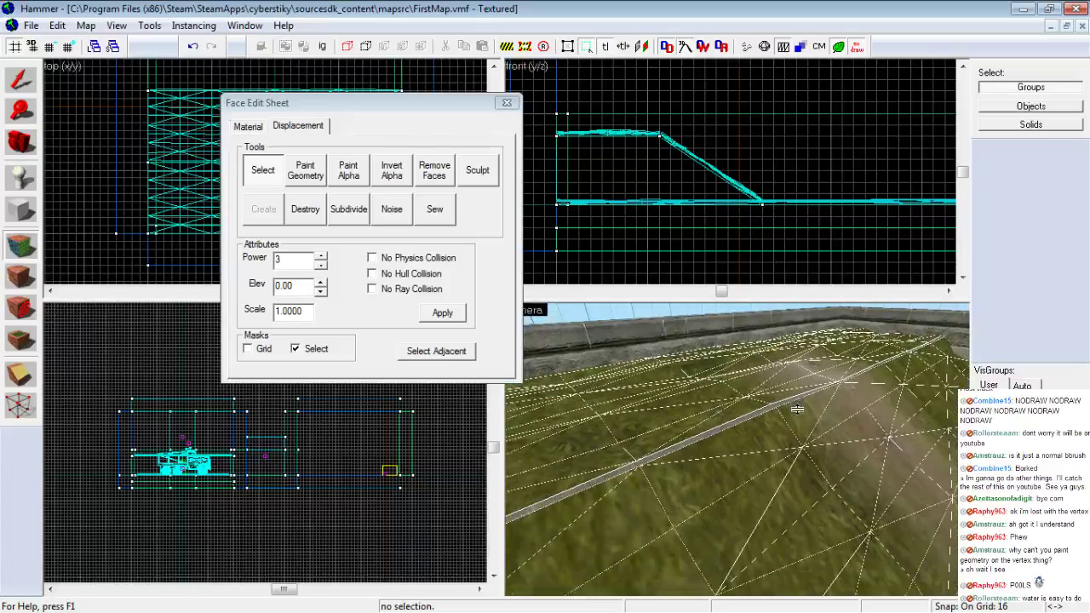
pyautogui.press('z')
pyautogui.press('s')
pyautogui.press('w')
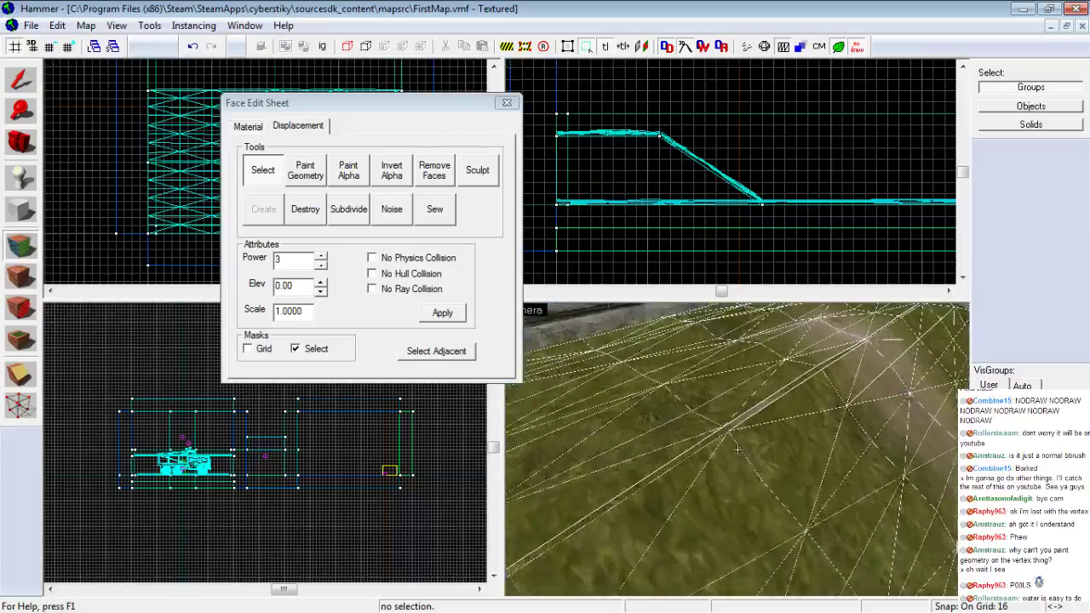
pyautogui.press('z')
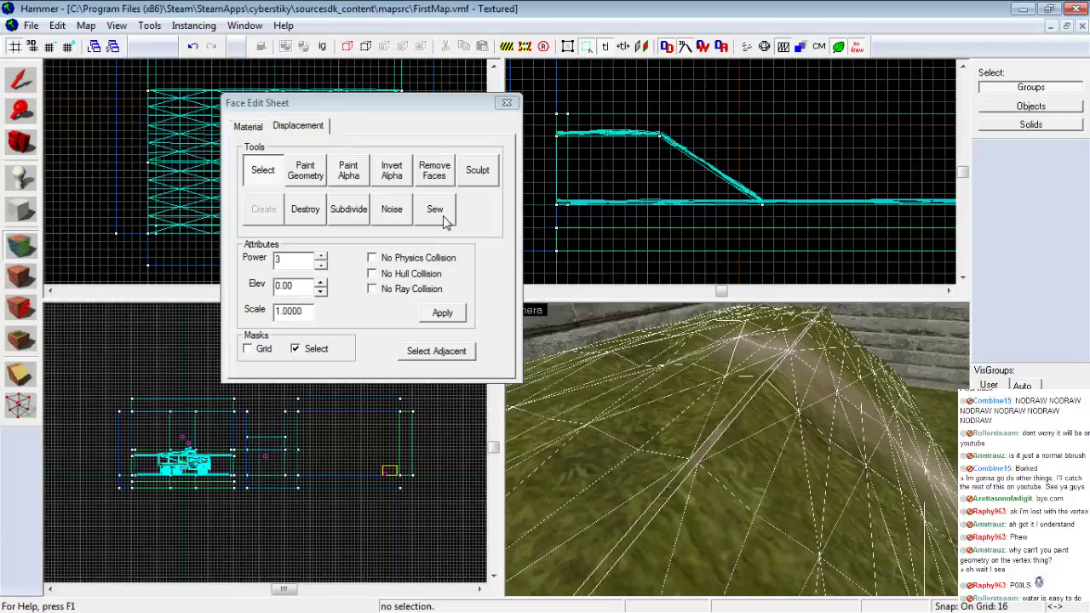
pyautogui.press('z')
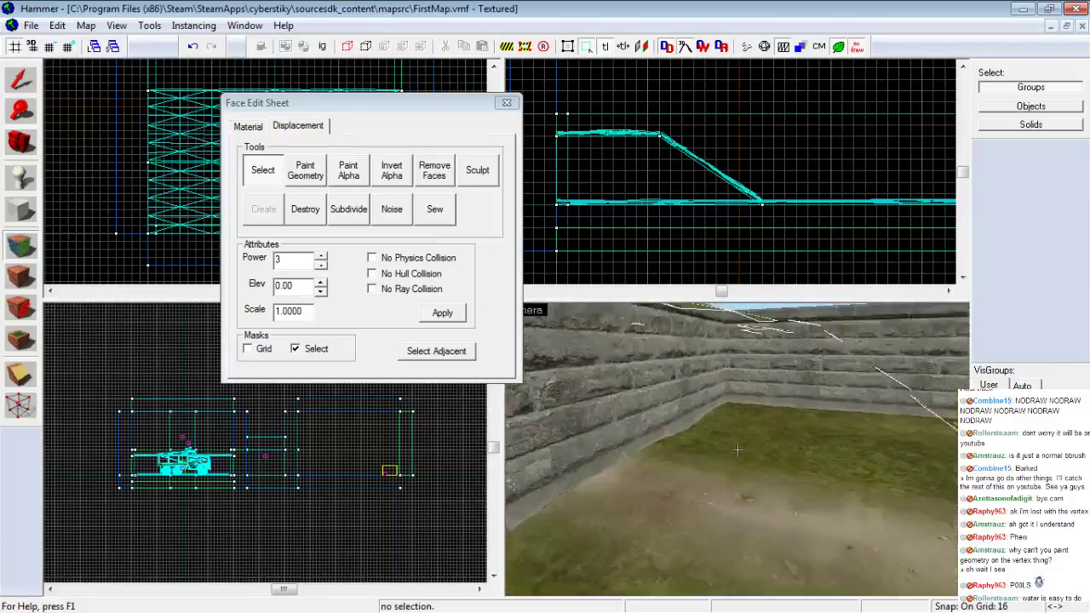
pyautogui.press('z')
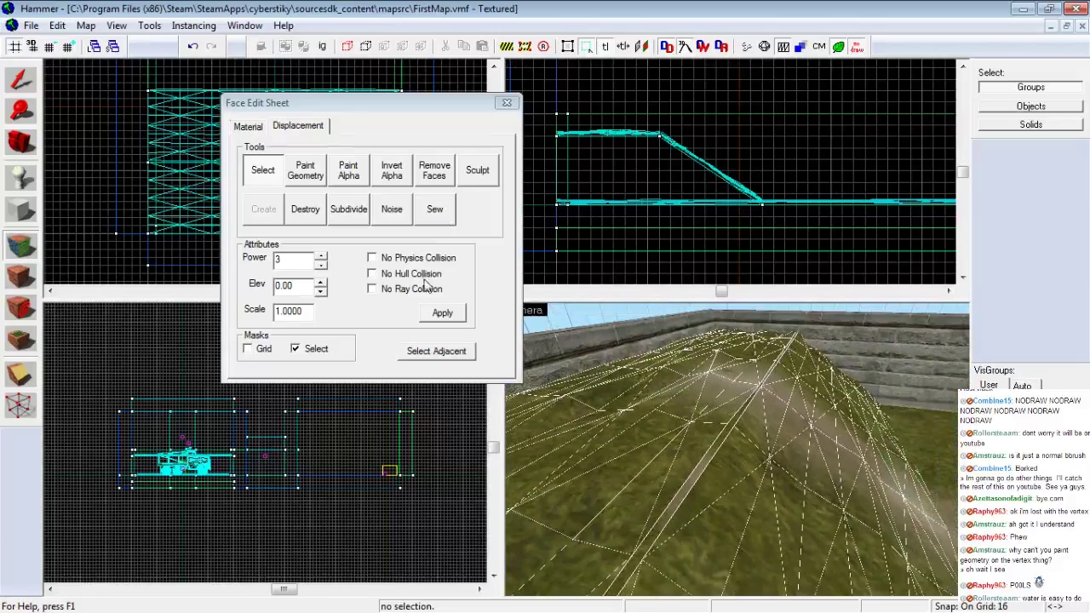
pyautogui.click(434, 217)
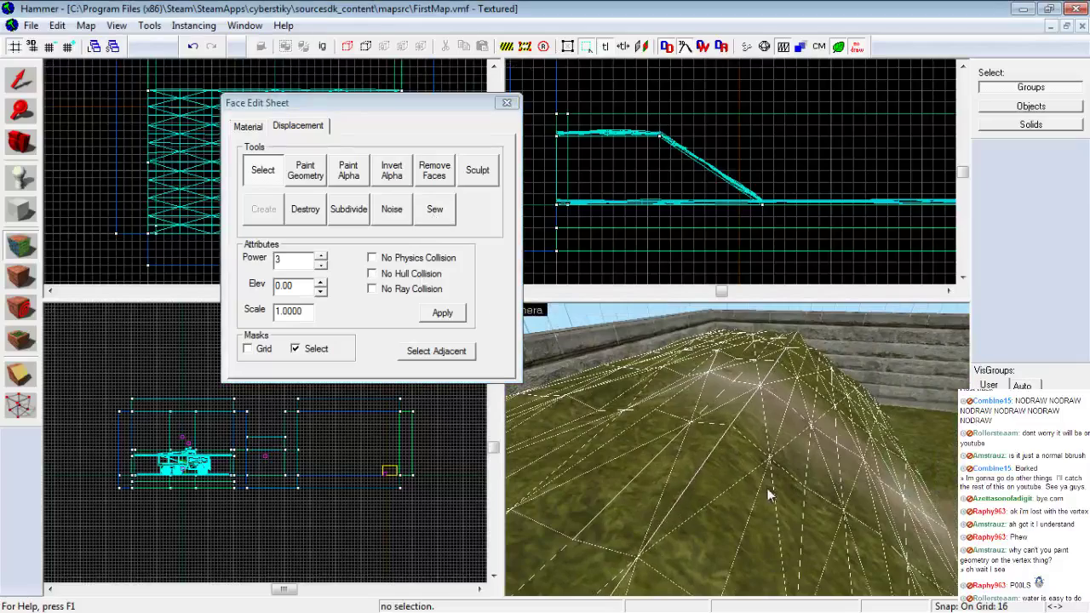
# Try to sew the hill's slope displacement to the ground displacement at the slope's foot, and finish face editing
pyautogui.press('z')
pyautogui.press('w')
pyautogui.press('s')
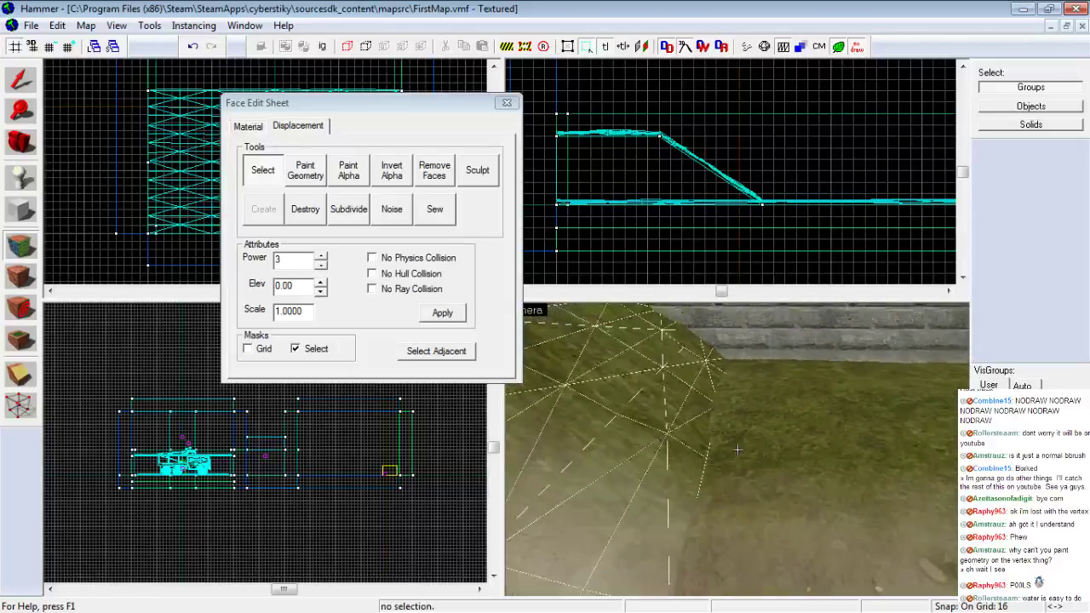
pyautogui.press('z')
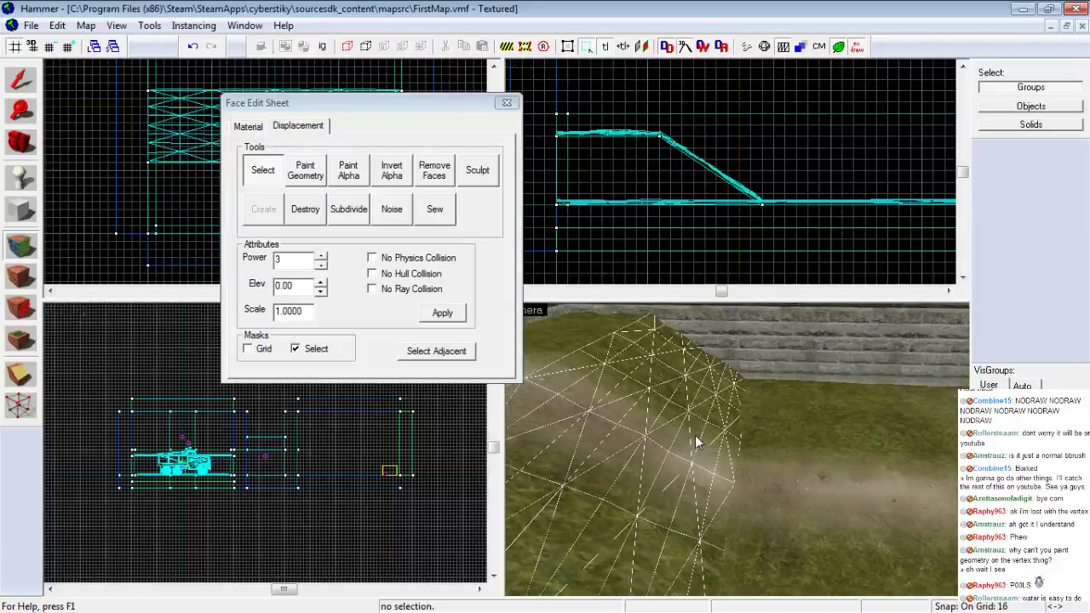
pyautogui.press('z')
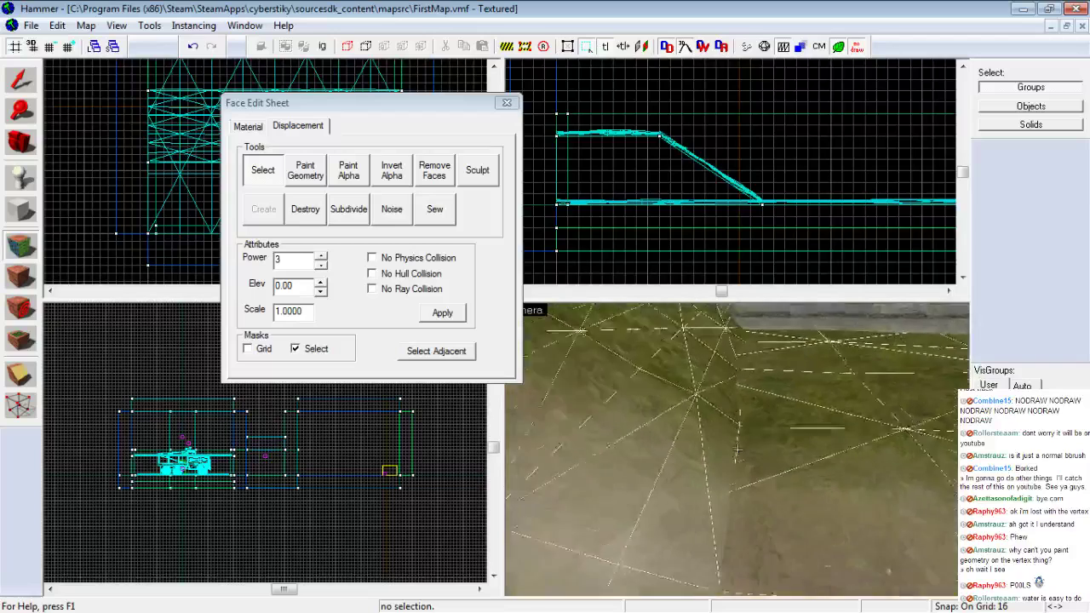
pyautogui.press('z')
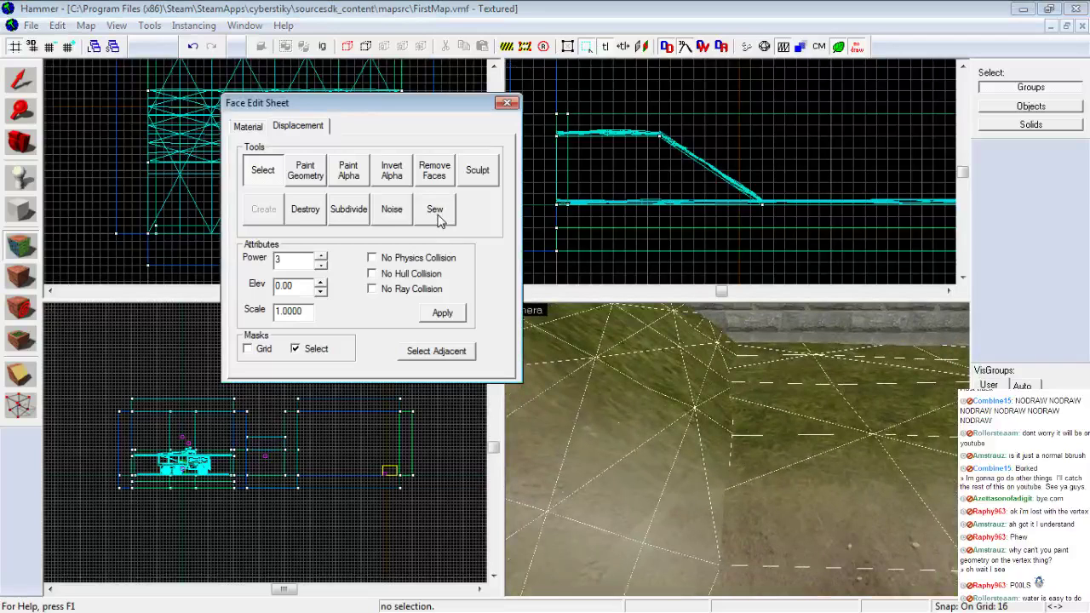
pyautogui.press('z')
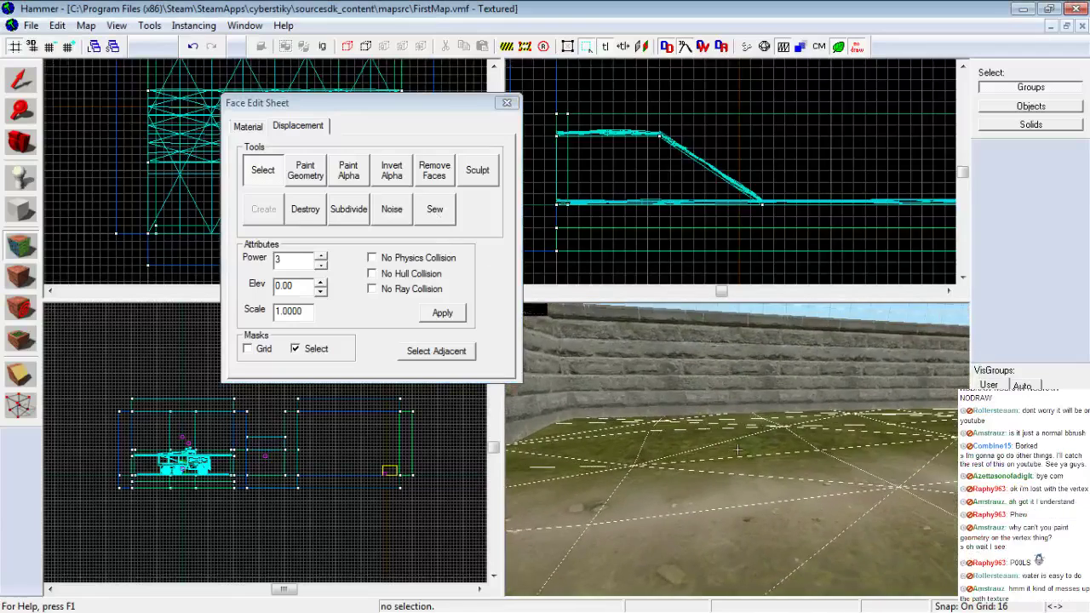
pyautogui.press('z')
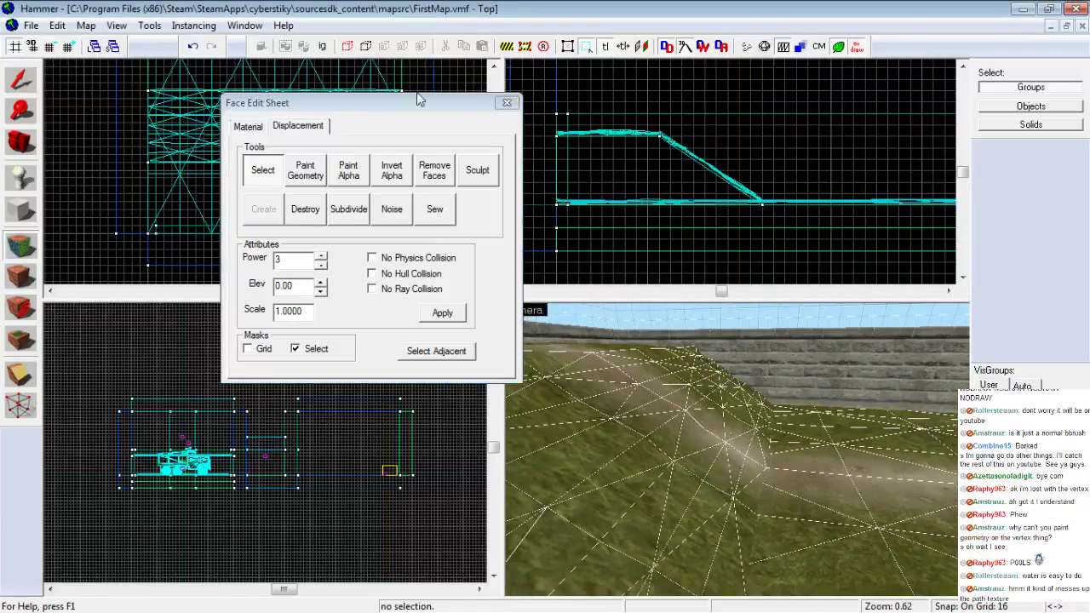
pyautogui.click(506, 102)
# Shorten the ground displacement brush to a length of 672 units so its edge lines up with the foot of the hill's slope
pyautogui.click(660, 443)
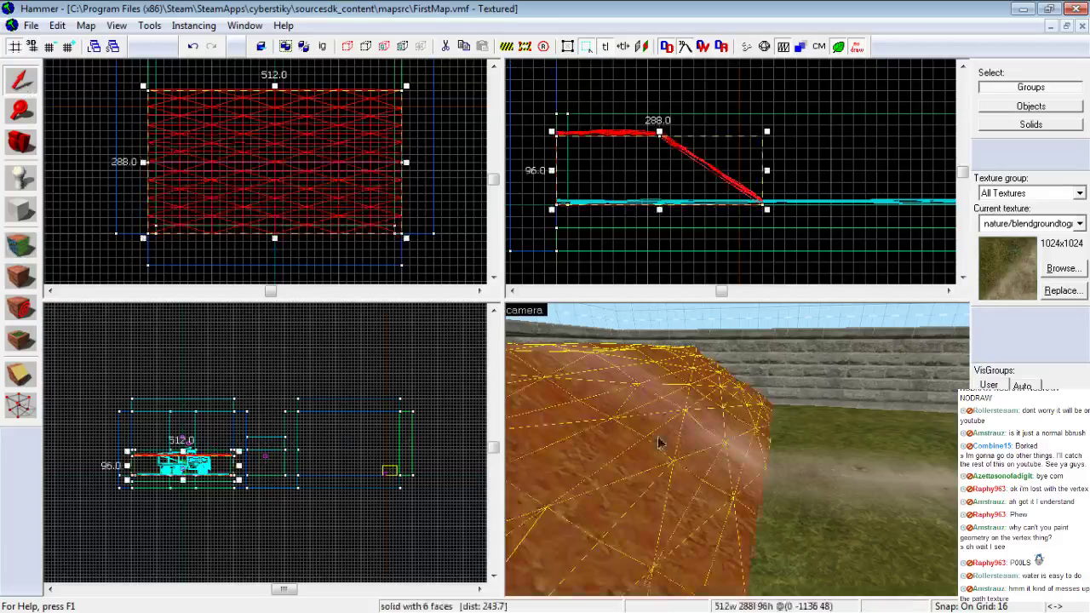
pyautogui.scroll(-3, 287, 156)
pyautogui.scroll(5, 263, 108)
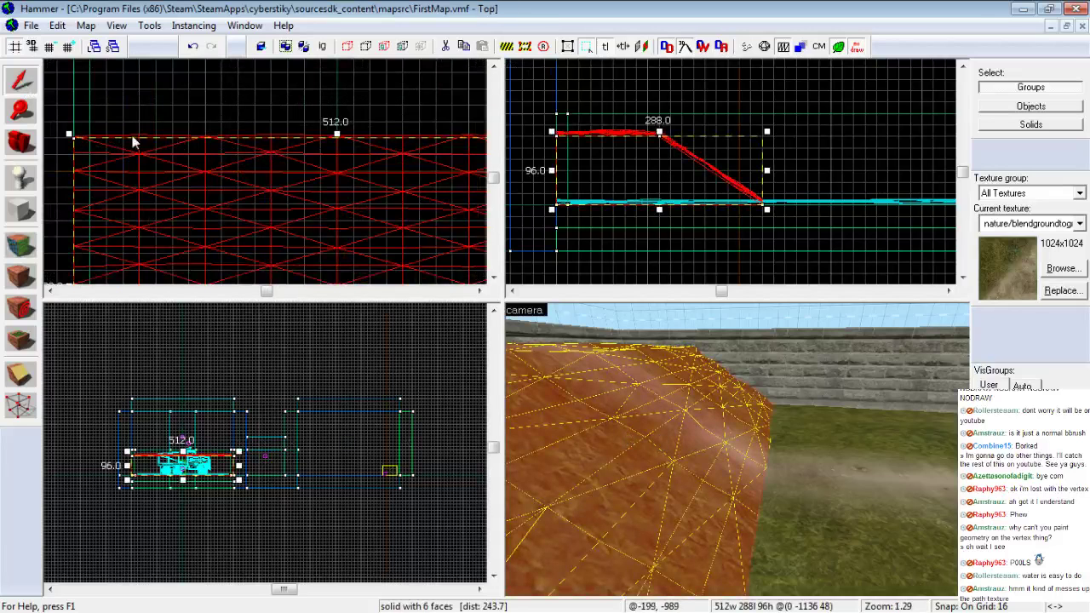
pyautogui.click(810, 437)
pyautogui.scroll(-4, 280, 150)
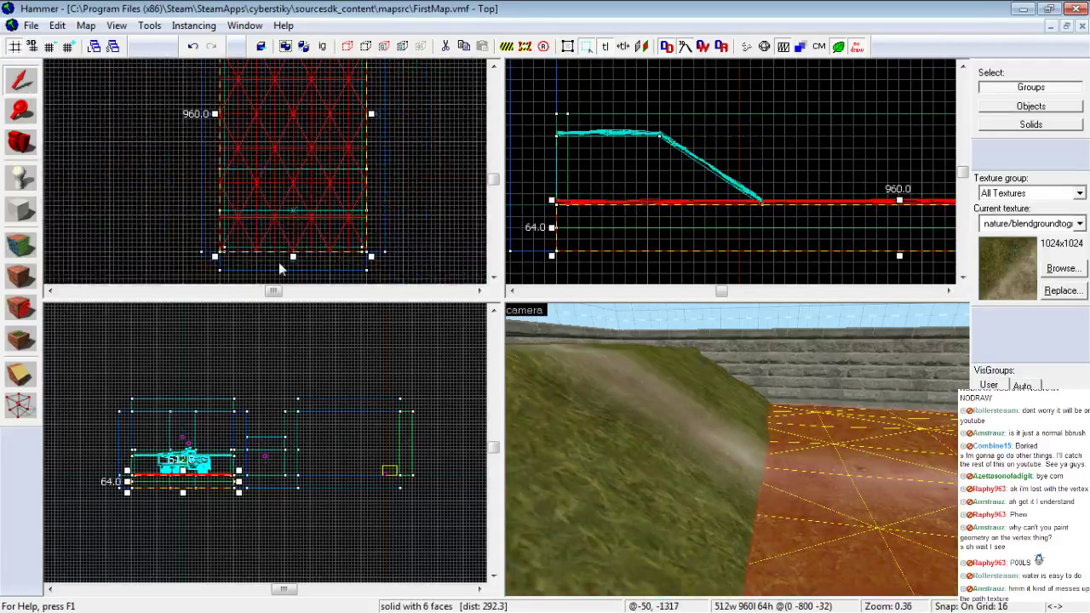
pyautogui.scroll(3, 281, 269)
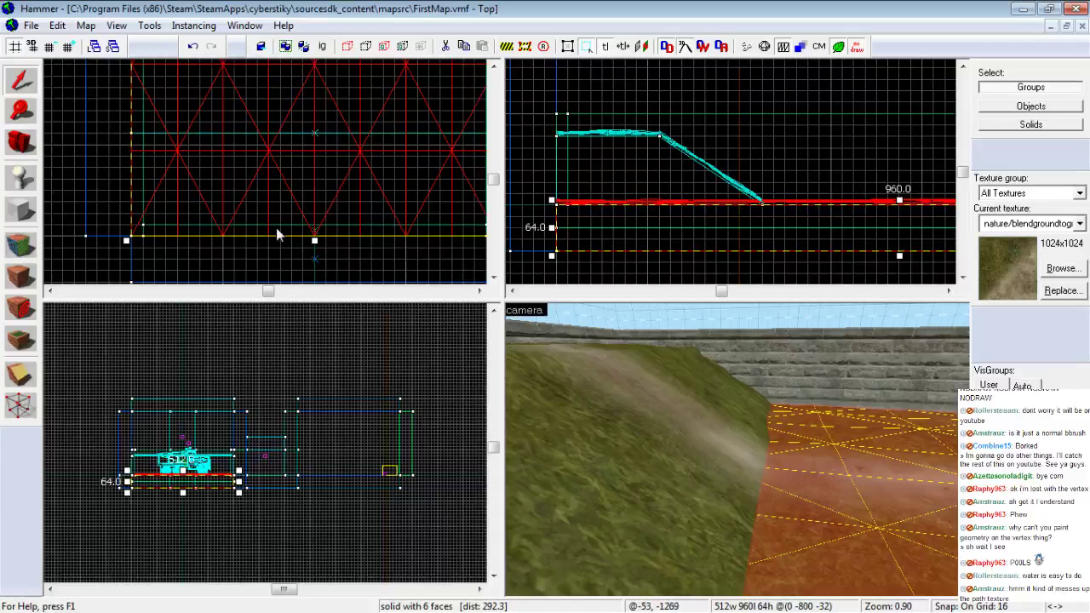
pyautogui.scroll(-3, 274, 249)
pyautogui.moveTo(286, 247); pyautogui.dragTo(288, 95)
pyautogui.press('z')
pyautogui.press('d')
pyautogui.press('a')
pyautogui.press('z')
pyautogui.scroll(3, 264, 90)
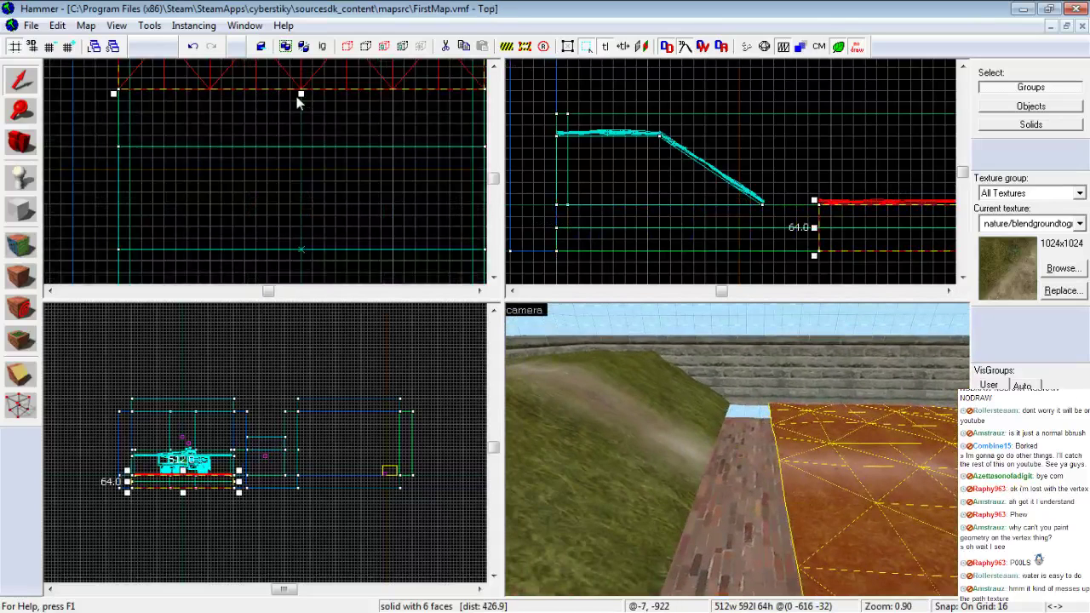
pyautogui.moveTo(303, 95); pyautogui.dragTo(309, 161)
pyautogui.press('z')
pyautogui.press('w')
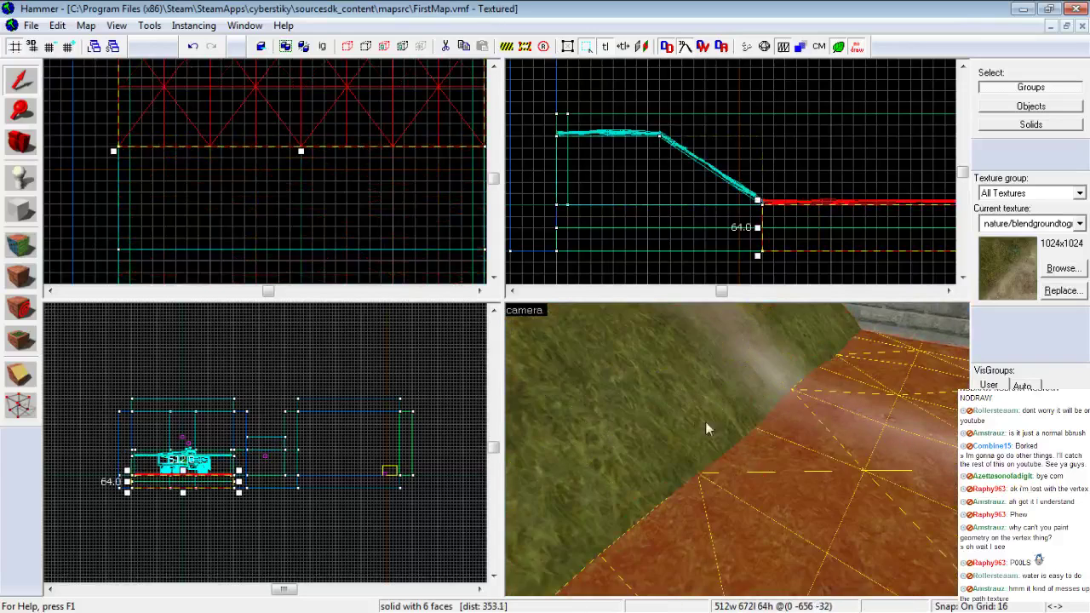
# Sew the slope and ground displacements together along the slope's foot, and finish face editing
pyautogui.click(20, 247)
pyautogui.hotkey('ctrl', 's')
pyautogui.keyDown('ctrl'); pyautogui.click(791, 444); pyautogui.keyUp('ctrl')
pyautogui.press('z')
pyautogui.press('a')
pyautogui.press('z')
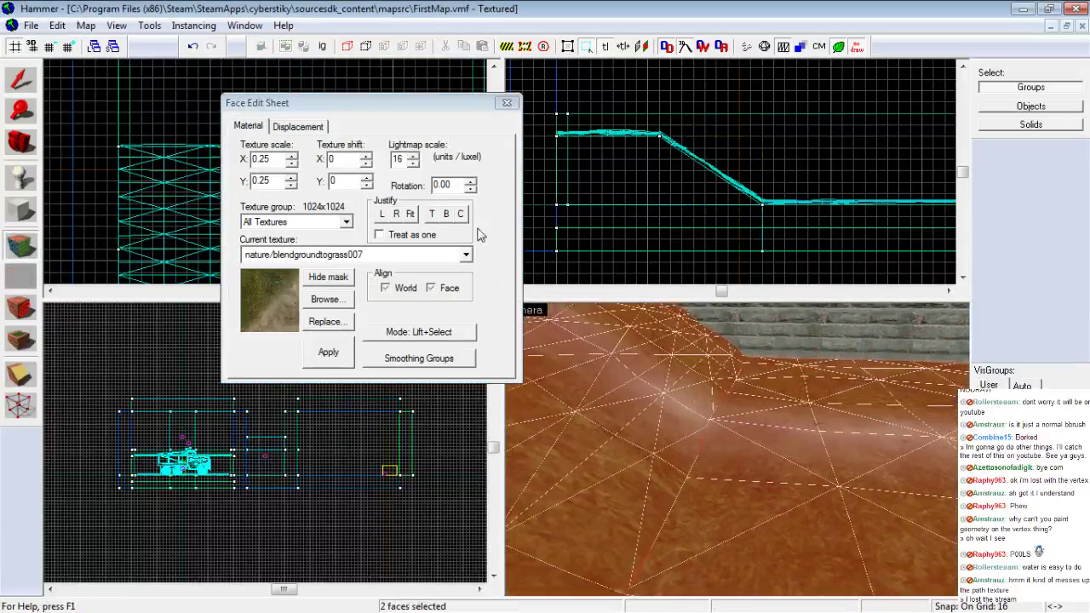
pyautogui.click(321, 130)
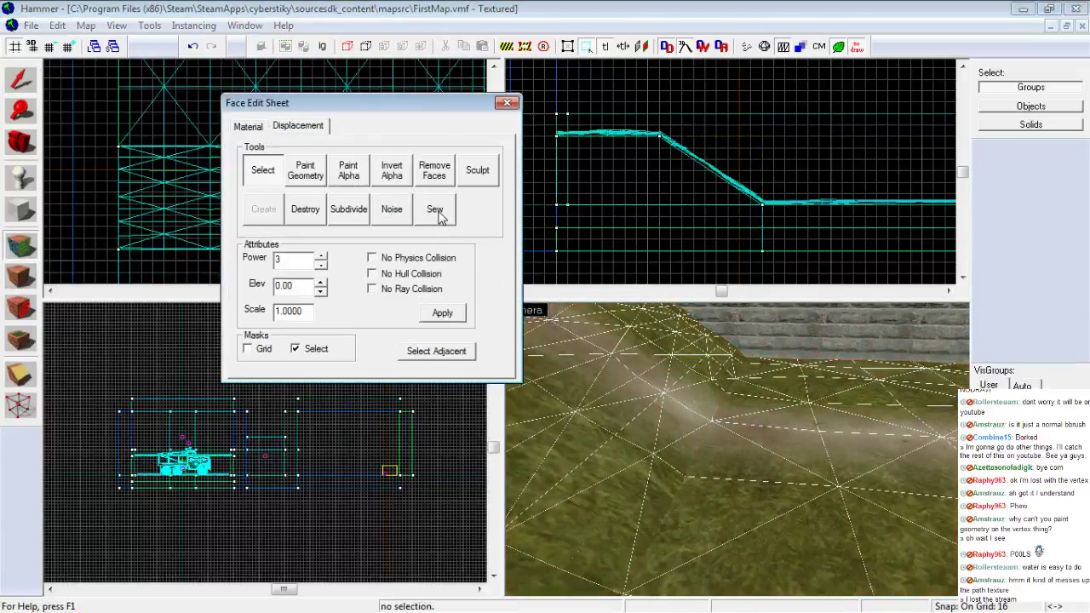
pyautogui.scroll(-5, 738, 449)
pyautogui.scroll(-5, 738, 448)
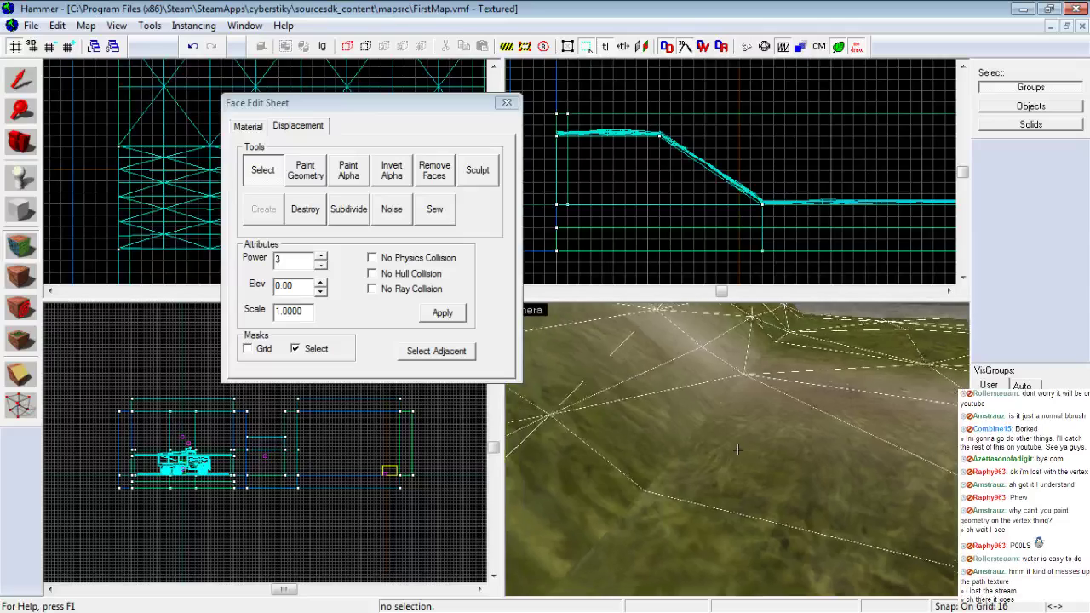
pyautogui.scroll(-5, 737, 449)
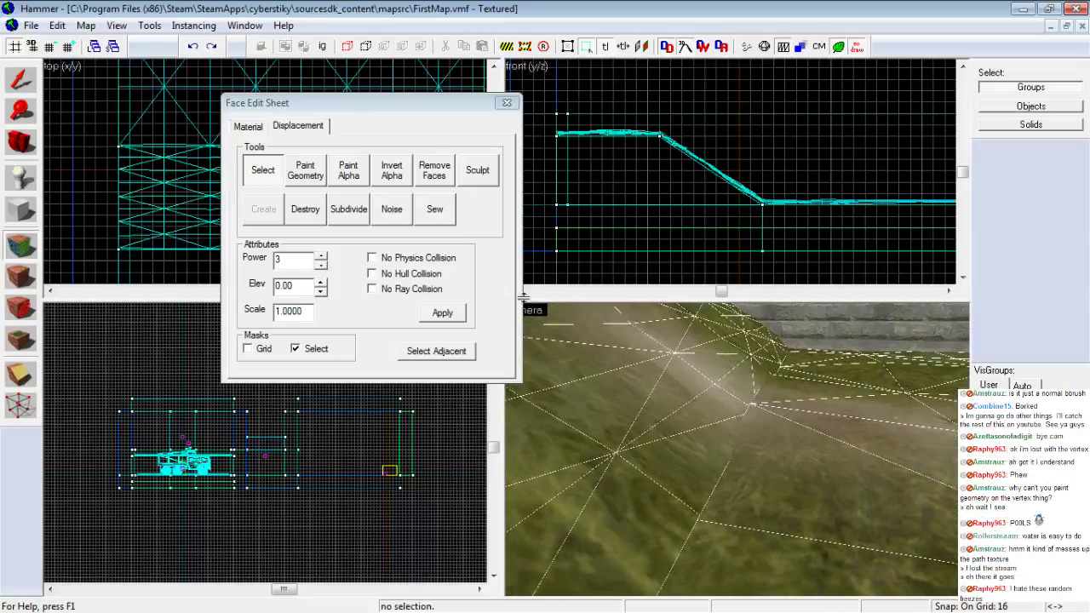
pyautogui.click(443, 217)
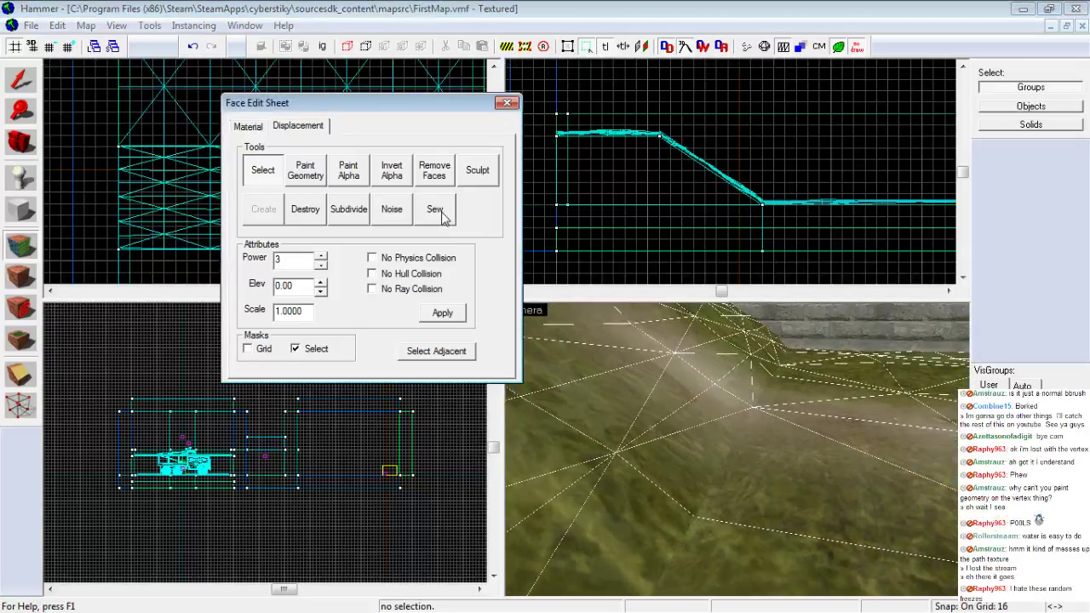
pyautogui.click(507, 103)
# Select the slope and ground displacements together again and bring up the displacement editing tools
pyautogui.scroll(-3, 737, 449)
pyautogui.press('s')
pyautogui.press('w')
pyautogui.press('s')
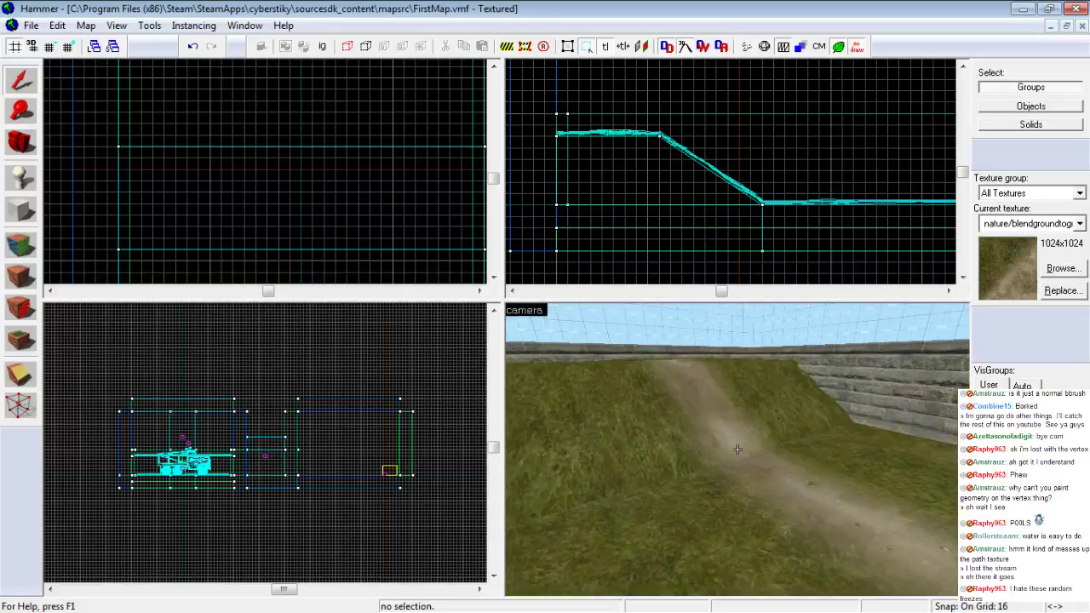
pyautogui.press('s')
pyautogui.press('w')
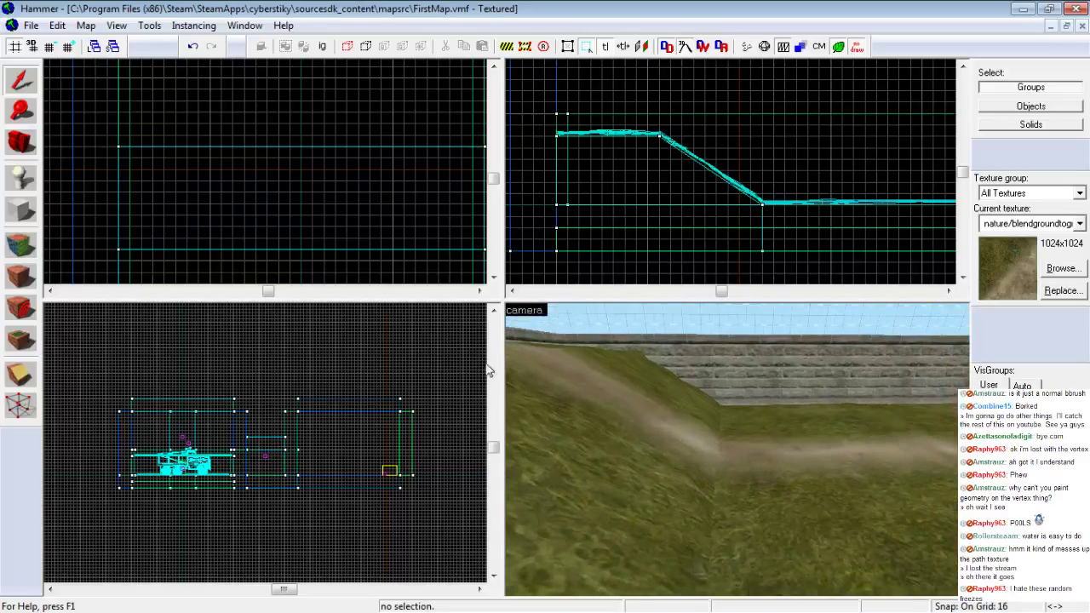
pyautogui.click(22, 246)
pyautogui.click(693, 445)
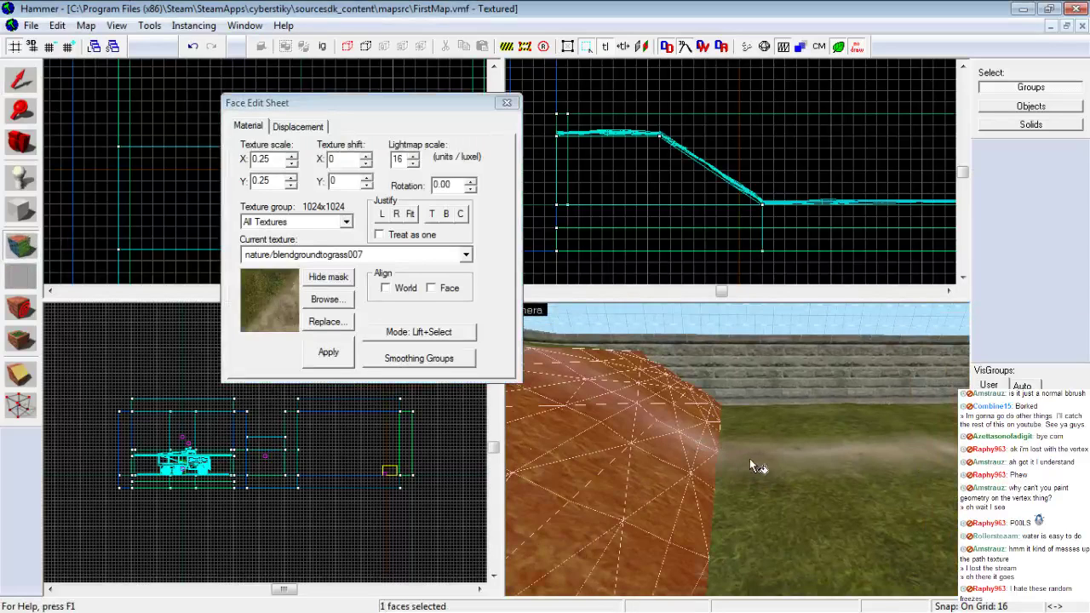
pyautogui.keyDown('ctrl'); pyautogui.click(741, 459); pyautogui.keyUp('ctrl')
pyautogui.press('z')
pyautogui.press('w')
pyautogui.press('z')
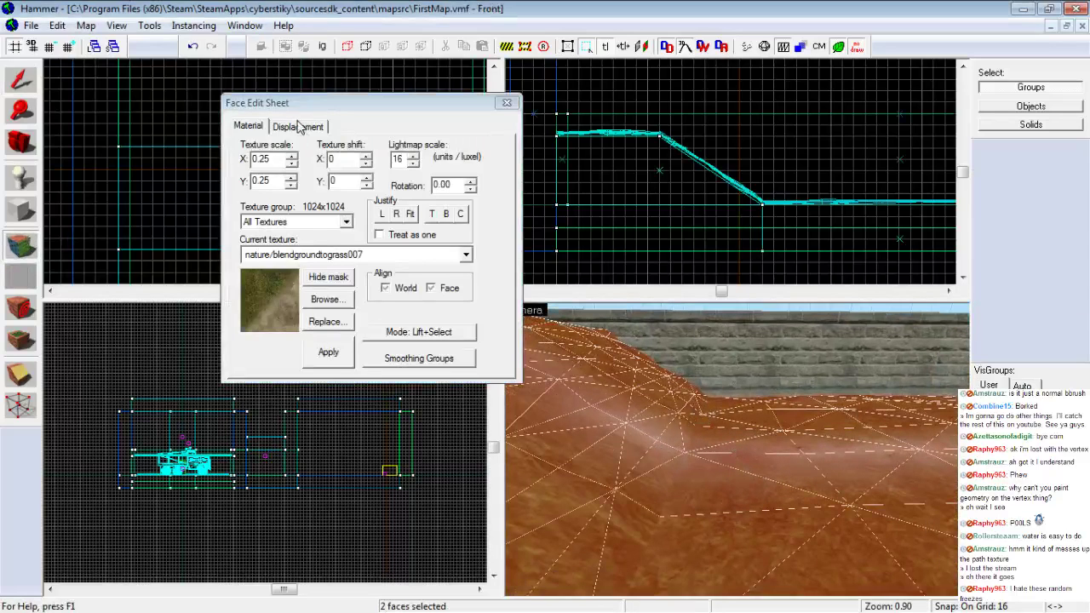
pyautogui.click(298, 126)
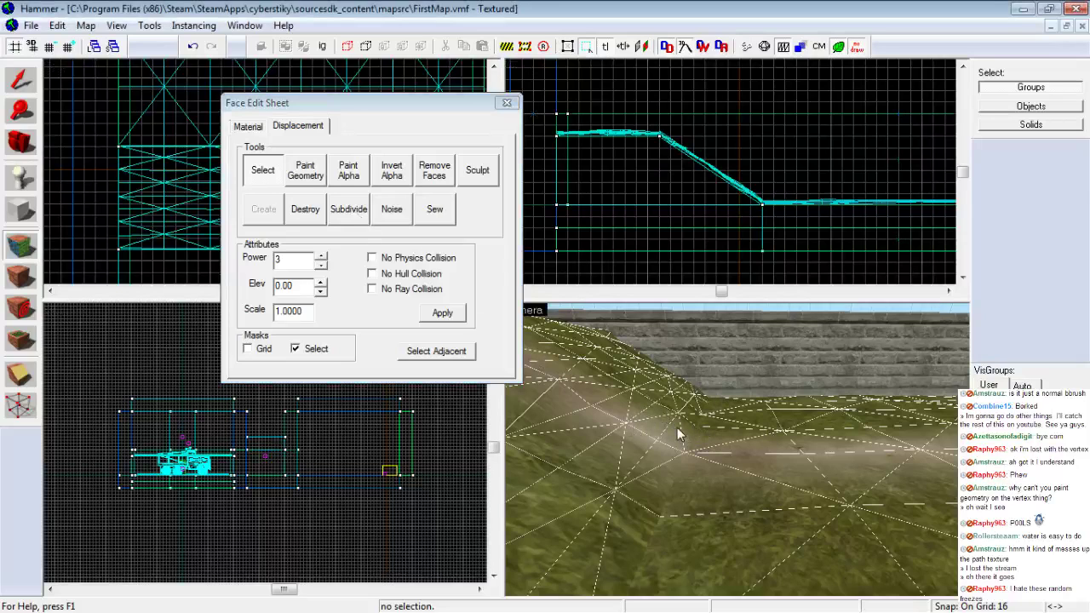
# Subdivide the slope and ground displacements to round off the transition at the hill's foot
pyautogui.press('z')
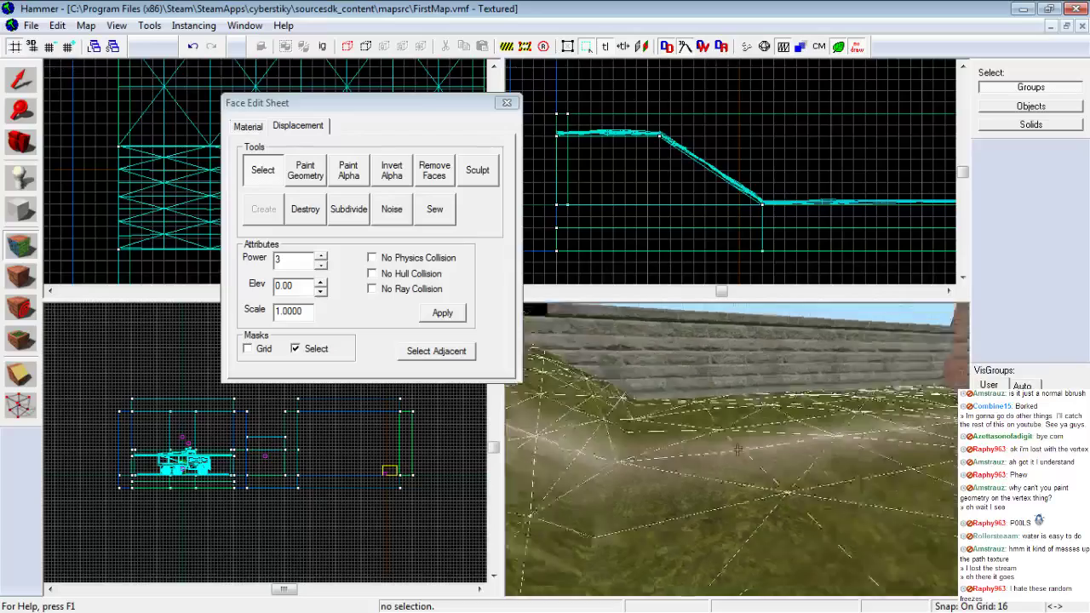
pyautogui.press('w')
pyautogui.press('s')
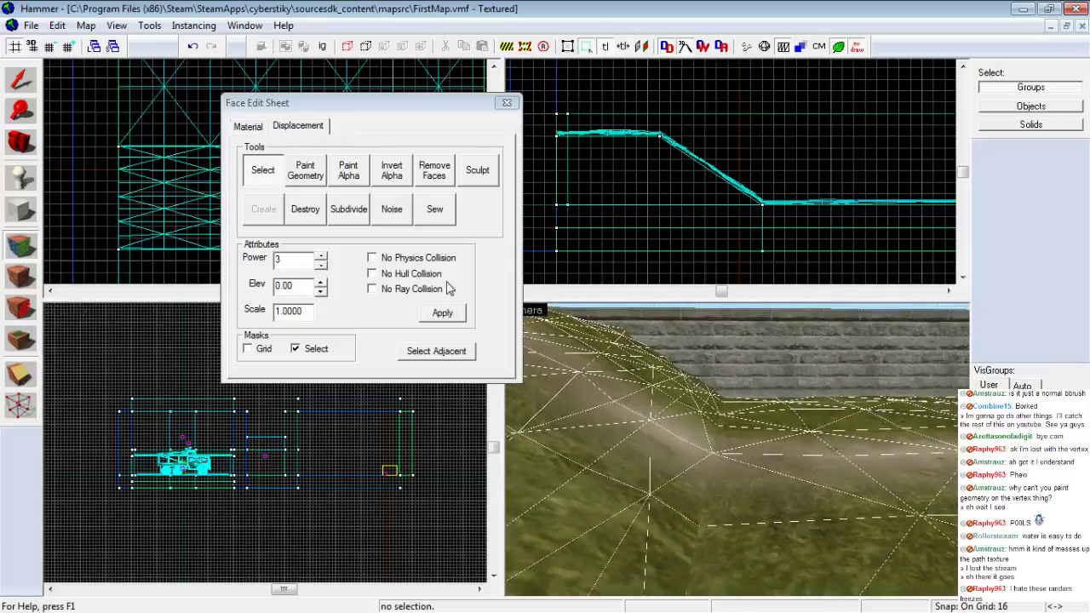
pyautogui.click(344, 210)
pyautogui.press('z')
pyautogui.press('s')
pyautogui.press('s')
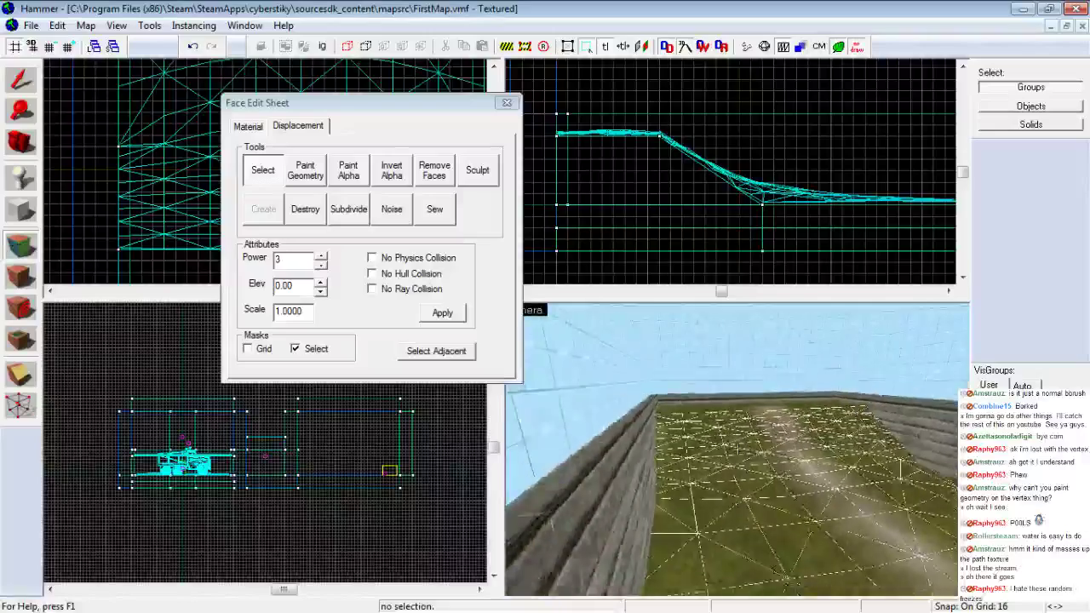
# Select the hilltop and slope displacements together for displacement editing
pyautogui.press('w')
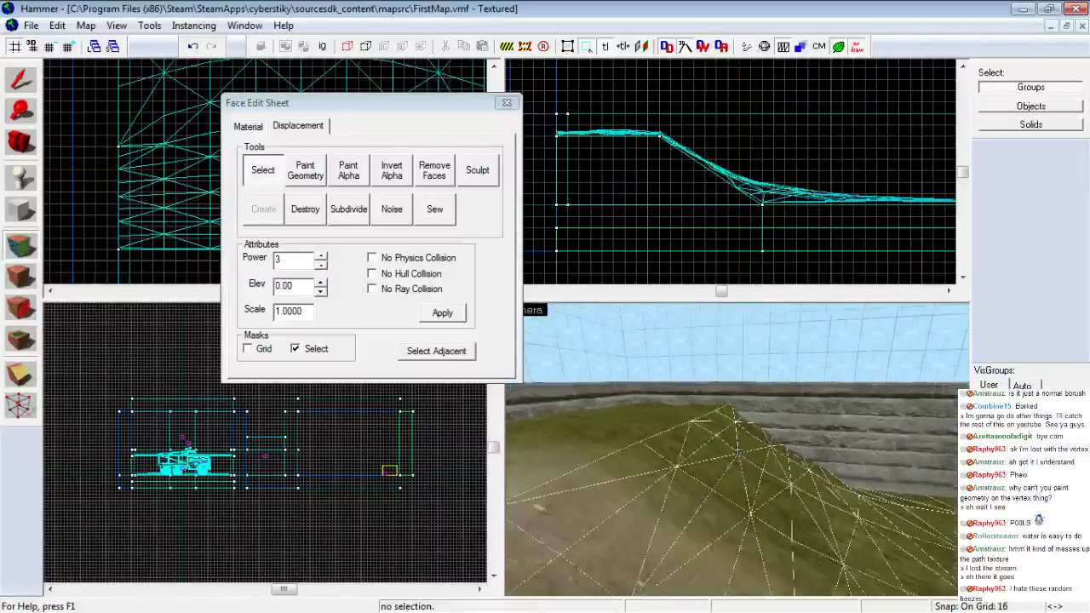
pyautogui.press('z')
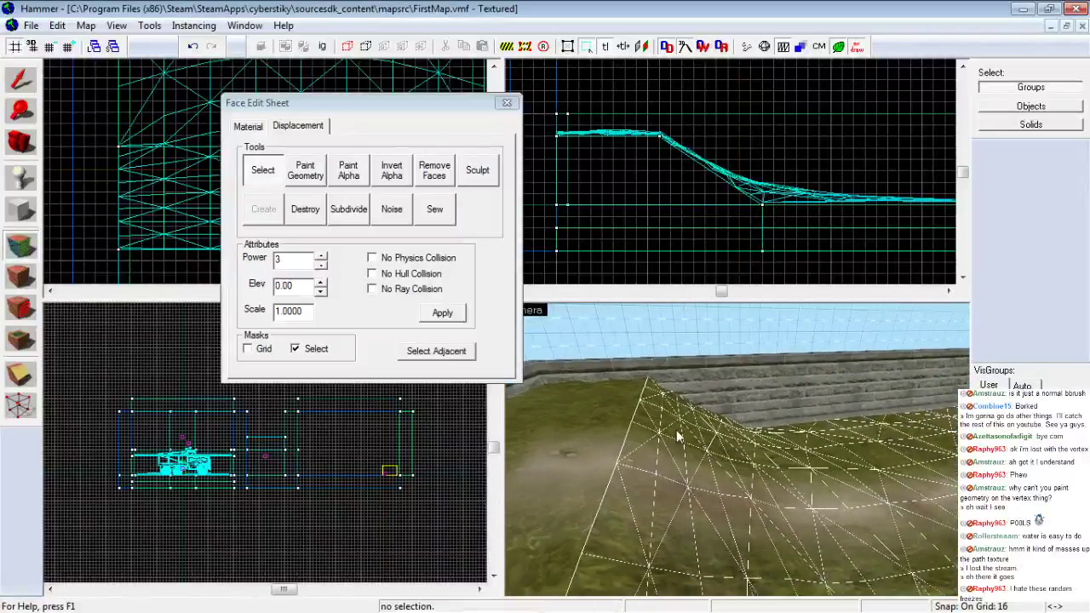
pyautogui.click(598, 429)
pyautogui.keyDown('ctrl'); pyautogui.click(644, 439); pyautogui.keyUp('ctrl')
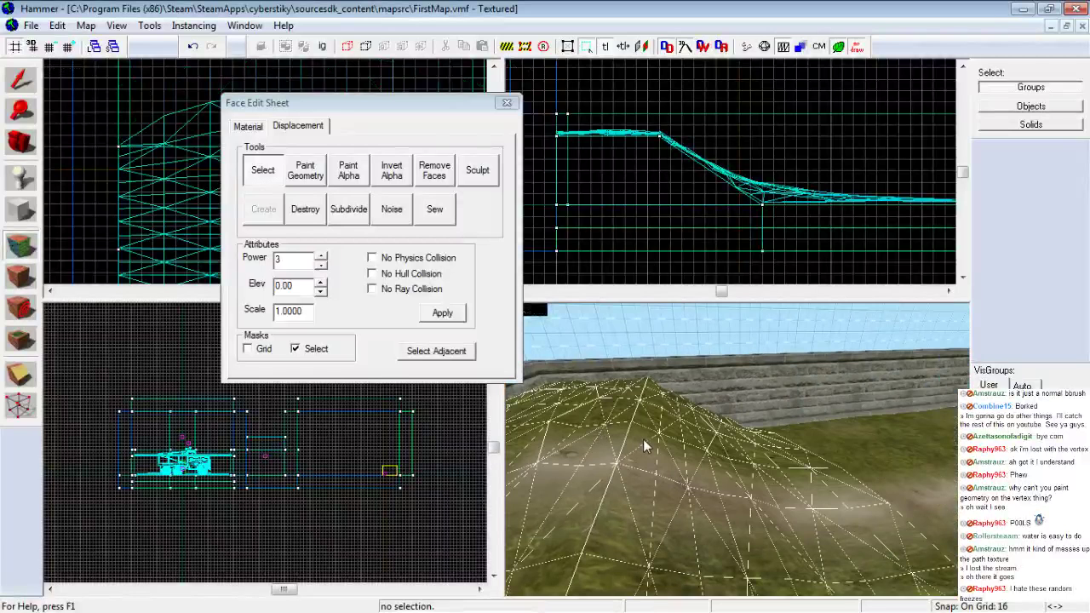
pyautogui.press('z')
pyautogui.press('z')
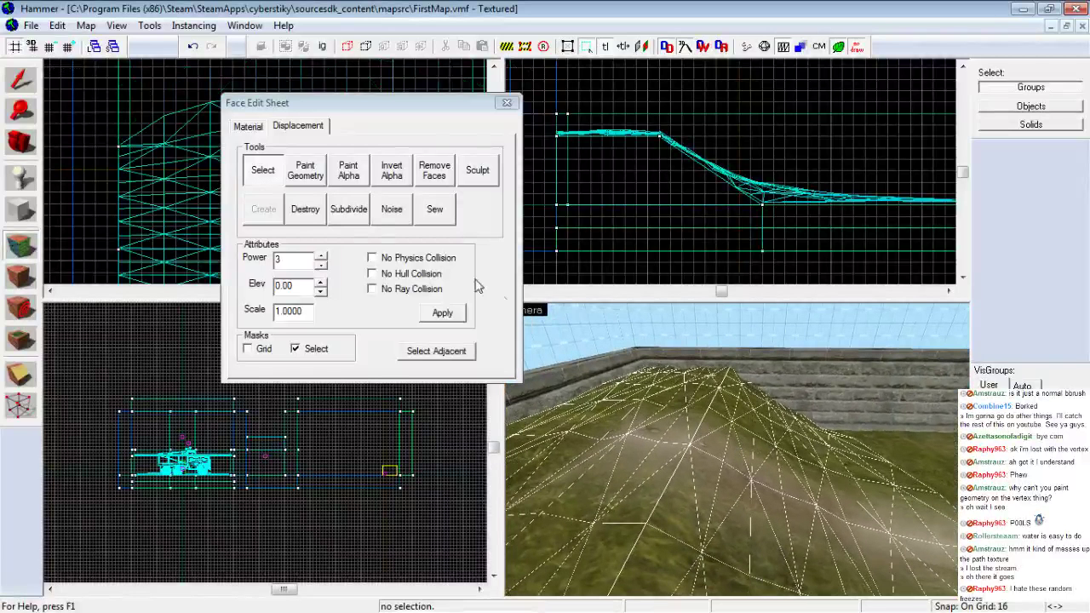
# Try subdividing only the hilltop and slope displacements, and undo that subdivision
pyautogui.click(349, 209)
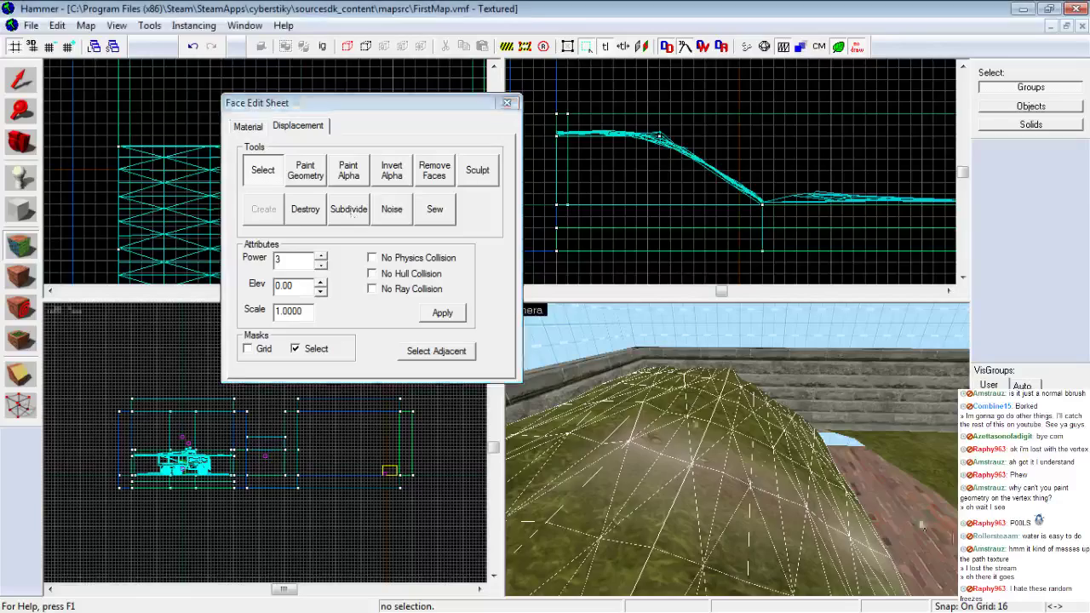
pyautogui.press('z')
pyautogui.hotkey('ctrl', 'z')
# Add the ground displacement to the hilltop and slope selection, subdivide all three together, and finish face editing
pyautogui.keyDown('ctrl'); pyautogui.click(884, 477); pyautogui.keyUp('ctrl')
pyautogui.press('z')
pyautogui.press('z')
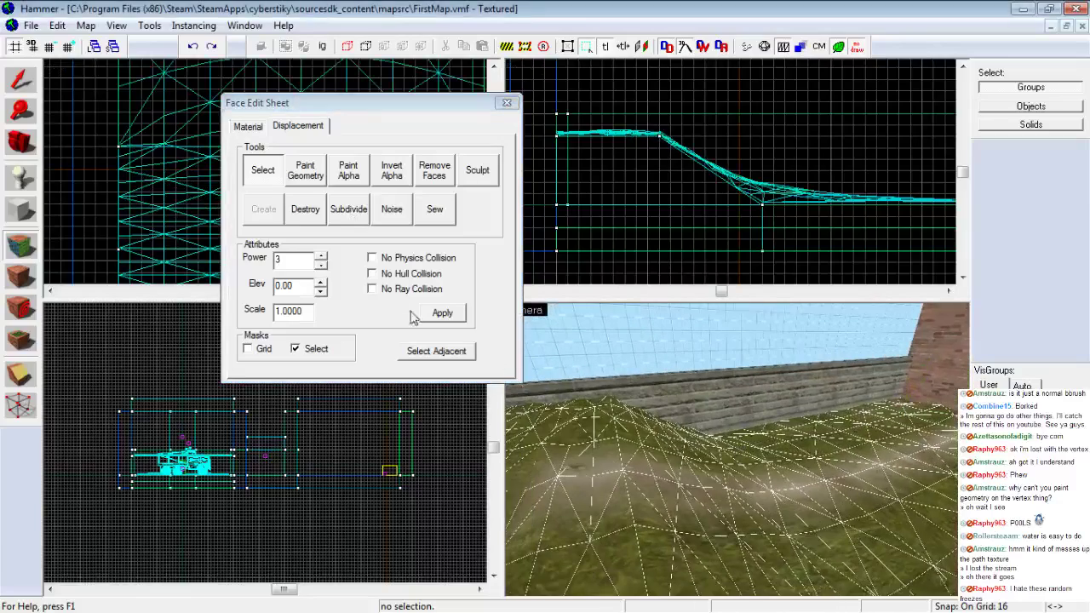
pyautogui.click(354, 218)
pyautogui.press('z')
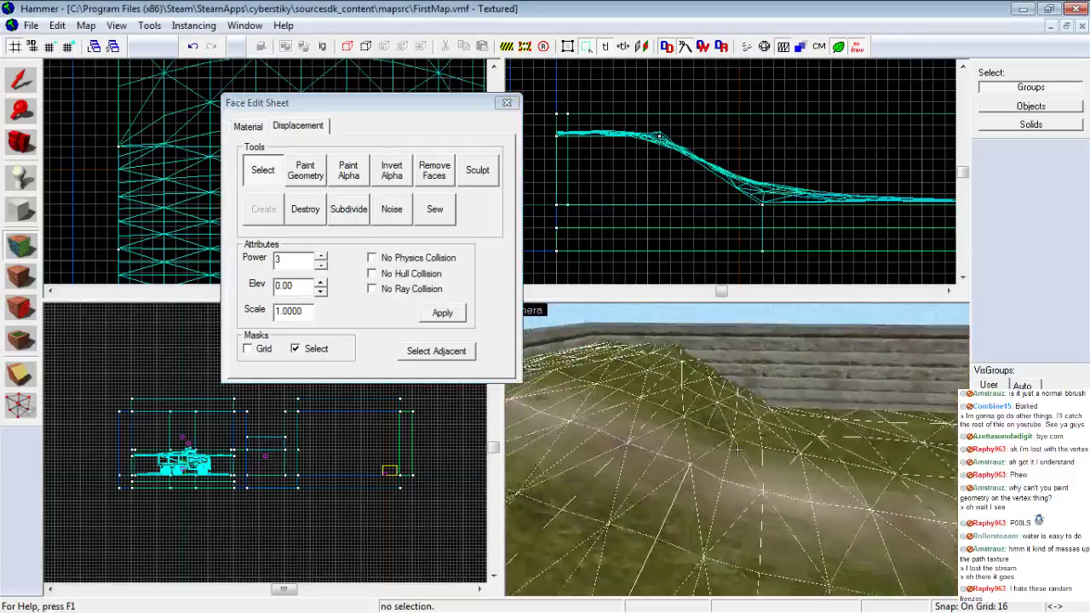
pyautogui.press('s')
pyautogui.press('z')
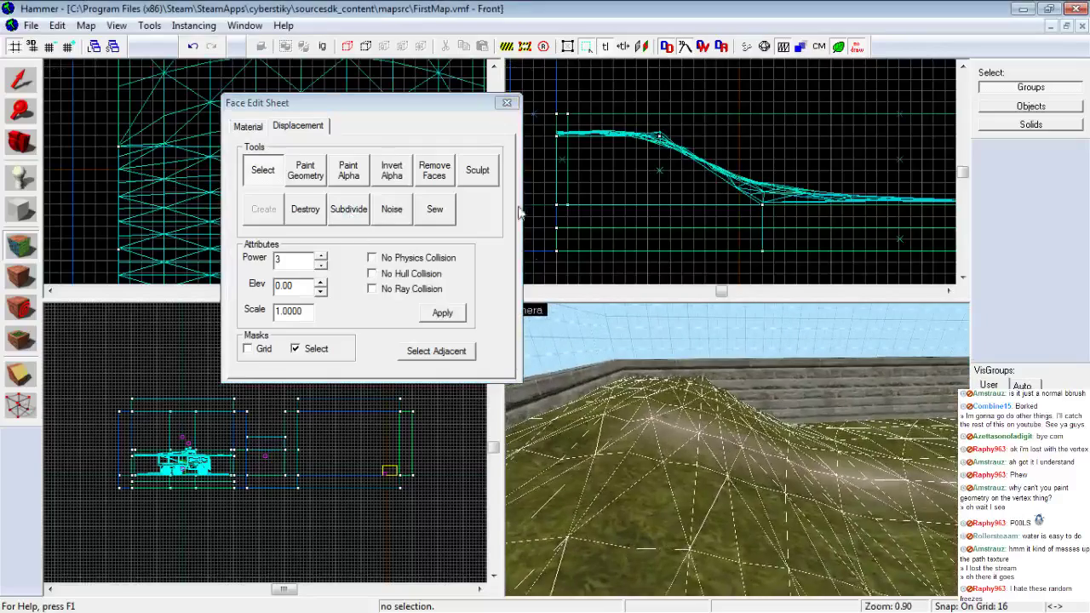
pyautogui.click(506, 102)
# Examine the smoothed hill from several sides, selecting the slope and ground brushes together to check how their meshes meet
pyautogui.press('z')
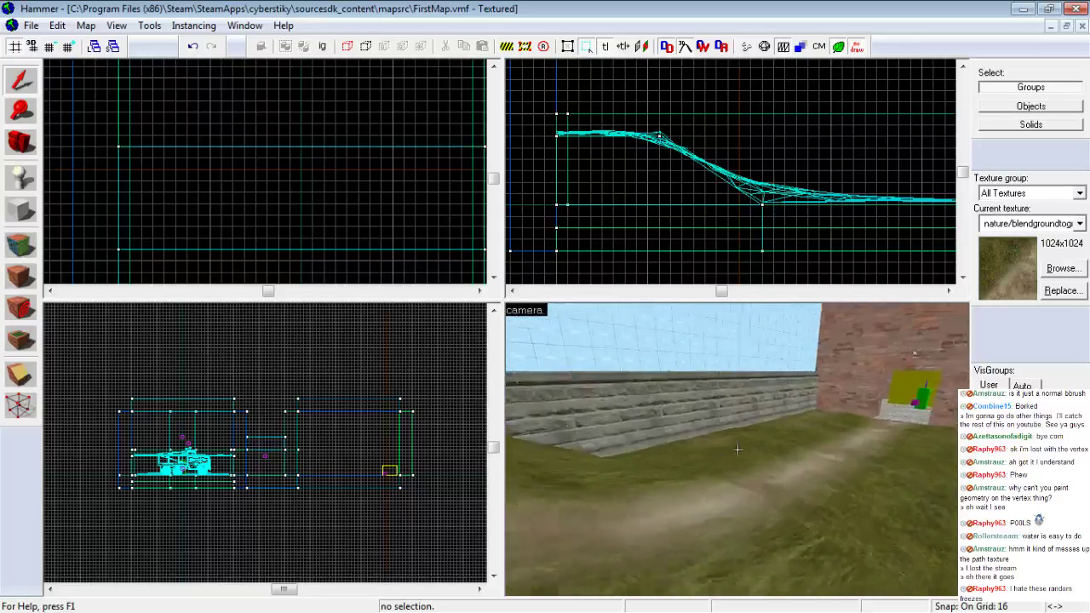
pyautogui.press('w')
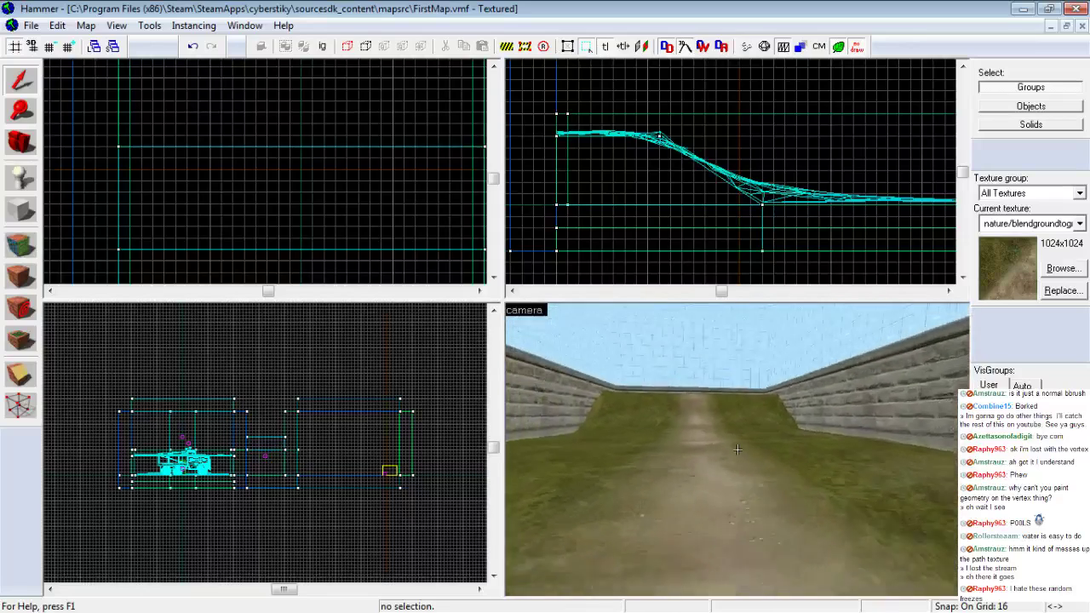
pyautogui.press('w')
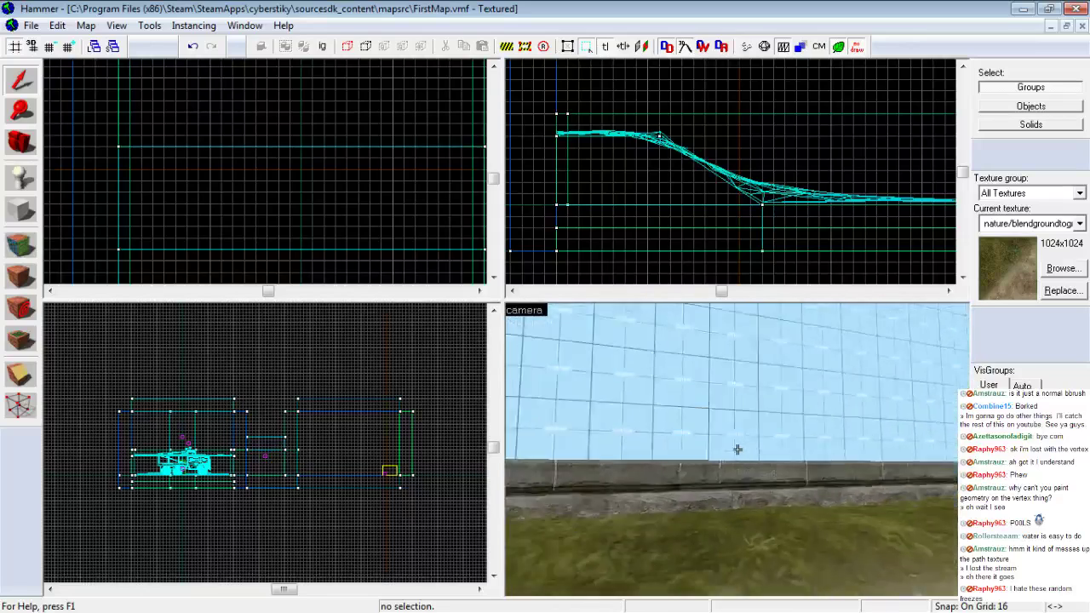
pyautogui.press('z')
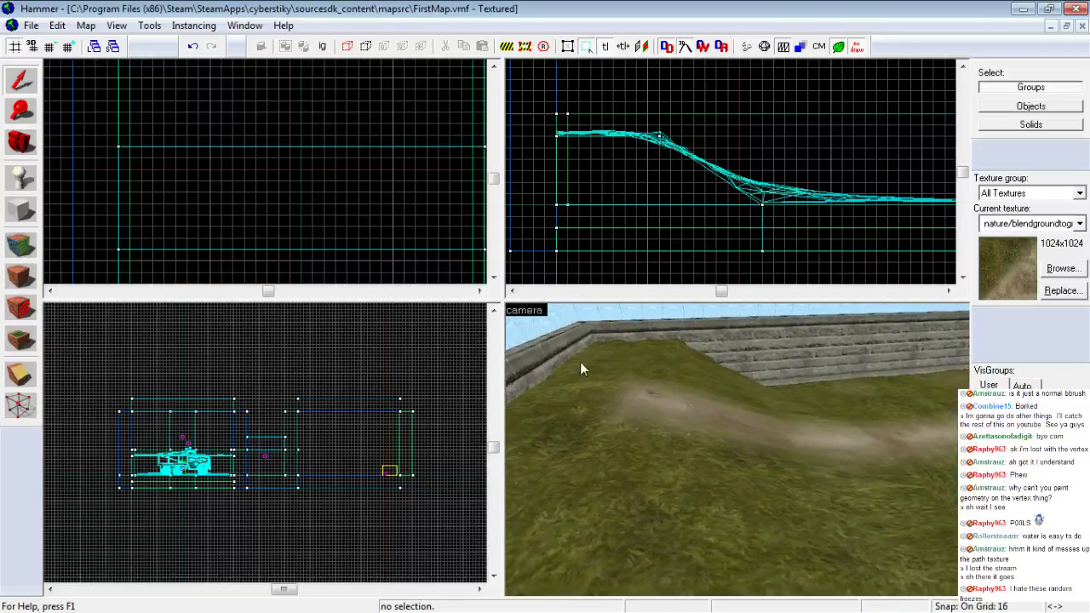
pyautogui.click(746, 434)
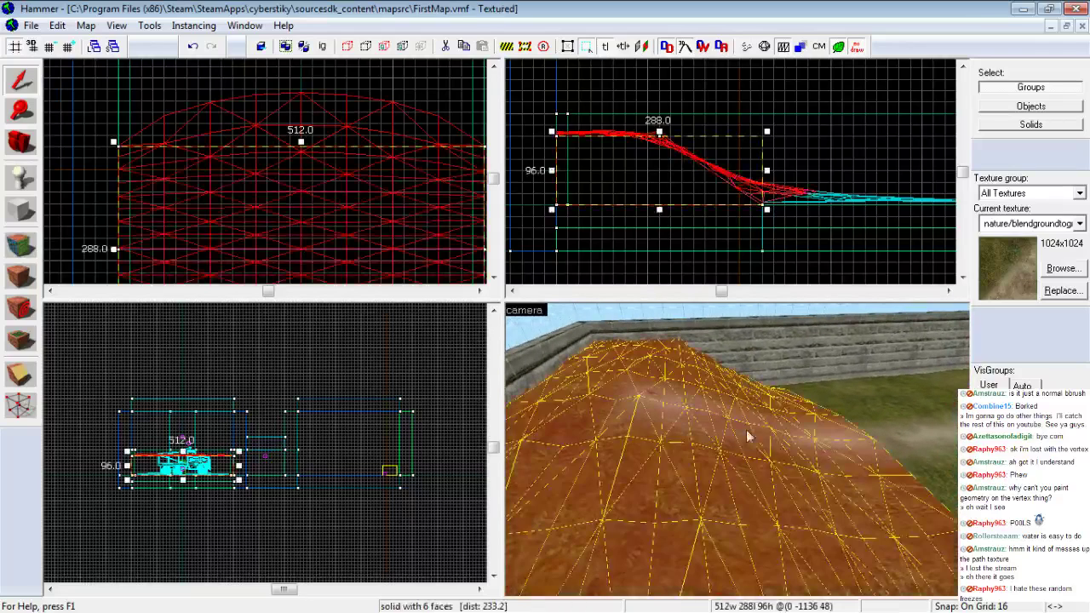
pyautogui.click(872, 423)
pyautogui.keyDown('ctrl'); pyautogui.click(834, 444); pyautogui.keyUp('ctrl')
pyautogui.press('z')
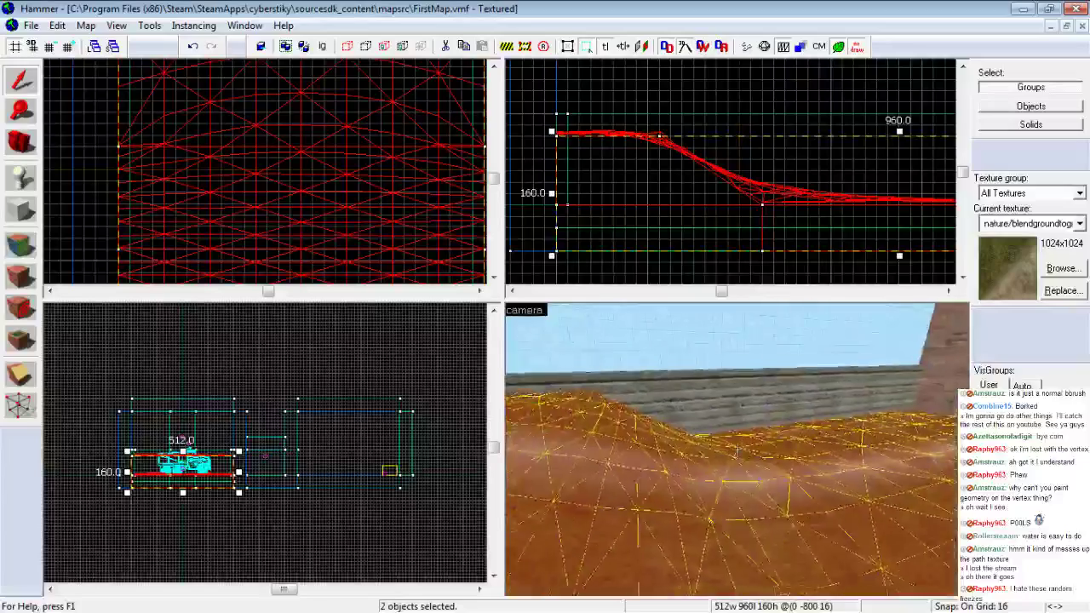
pyautogui.press('w')
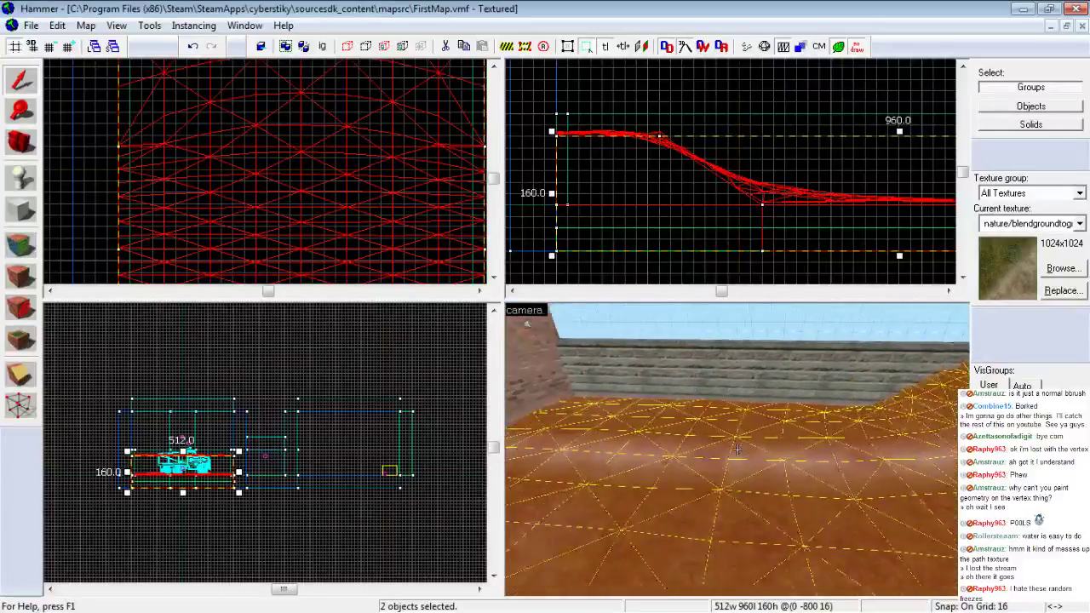
pyautogui.press('z')
pyautogui.press('z')
pyautogui.press('z')
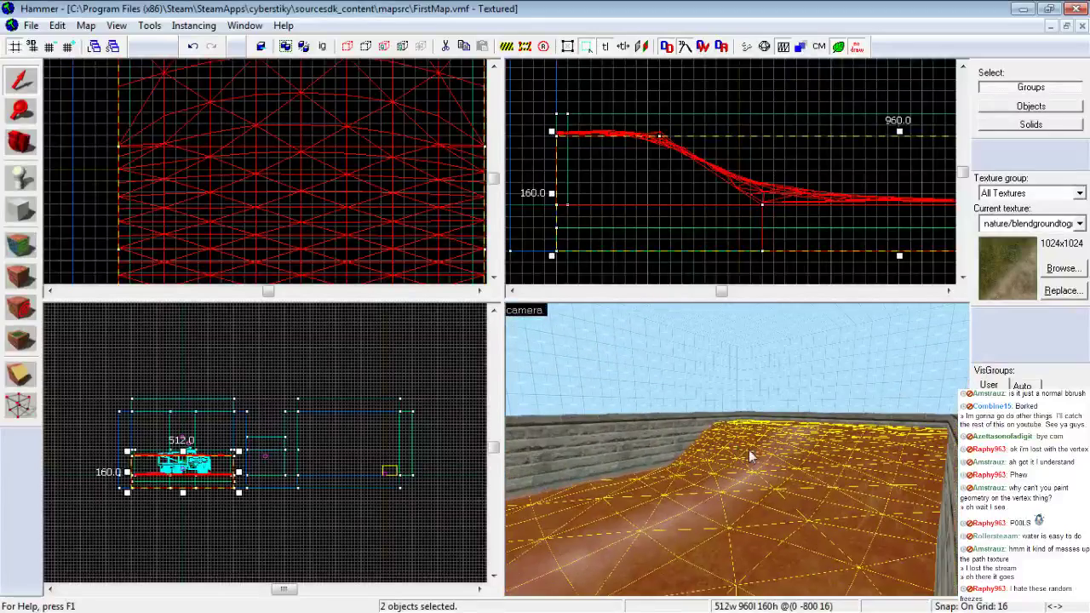
# Delete the slope displacement temporarily to inspect the ground's curved edge, restore the slope, and clear the selection
pyautogui.click(750, 452)
pyautogui.press('Delete')
pyautogui.press('z')
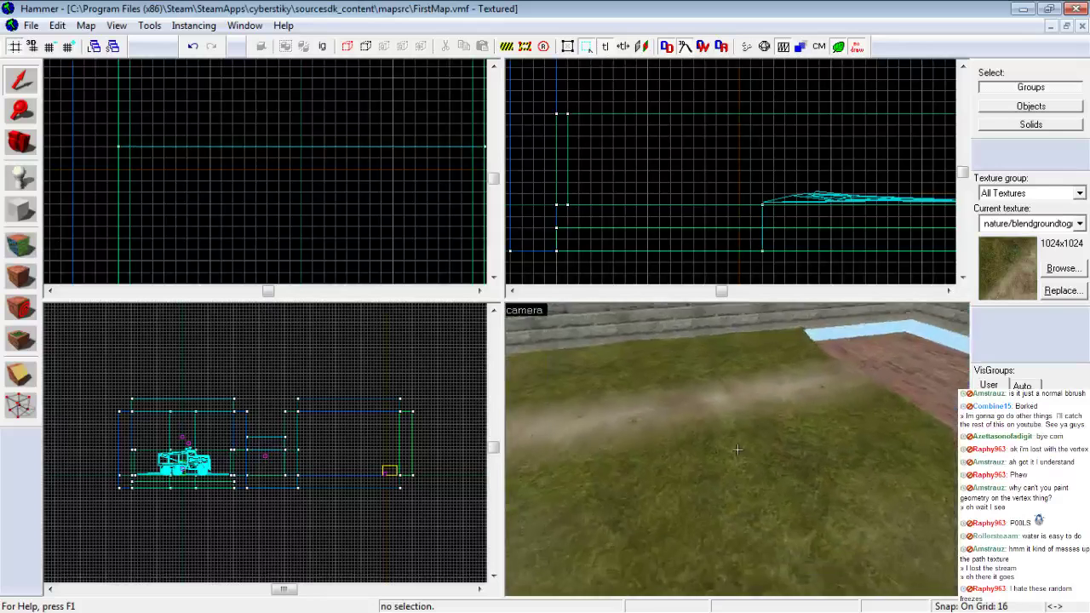
pyautogui.press('z')
pyautogui.click(739, 467)
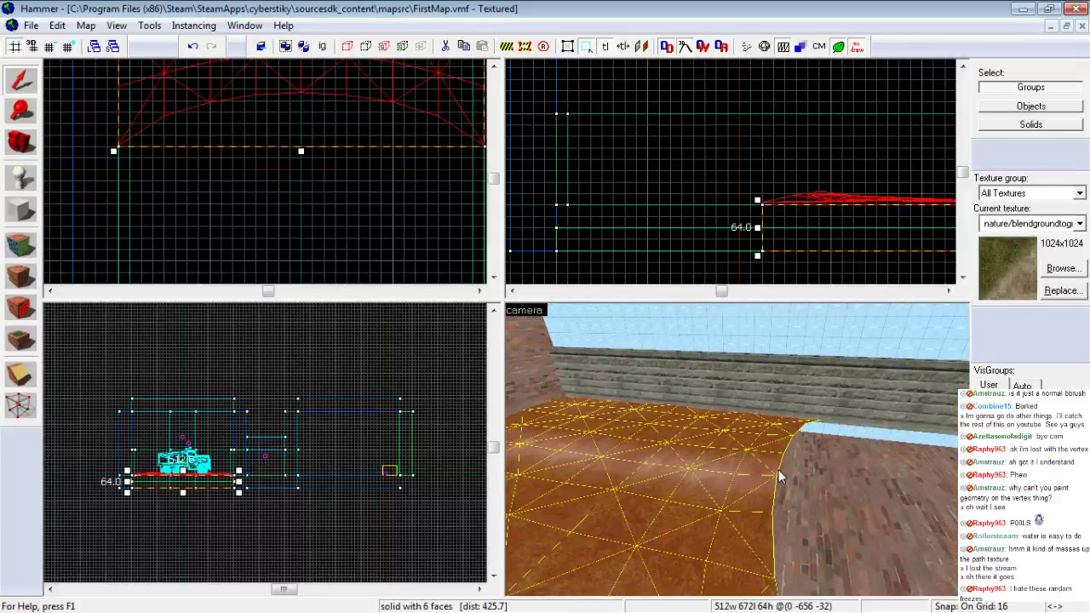
pyautogui.hotkey('ctrl', 'z')
pyautogui.hotkey('ctrl', 'z')
pyautogui.press('z')
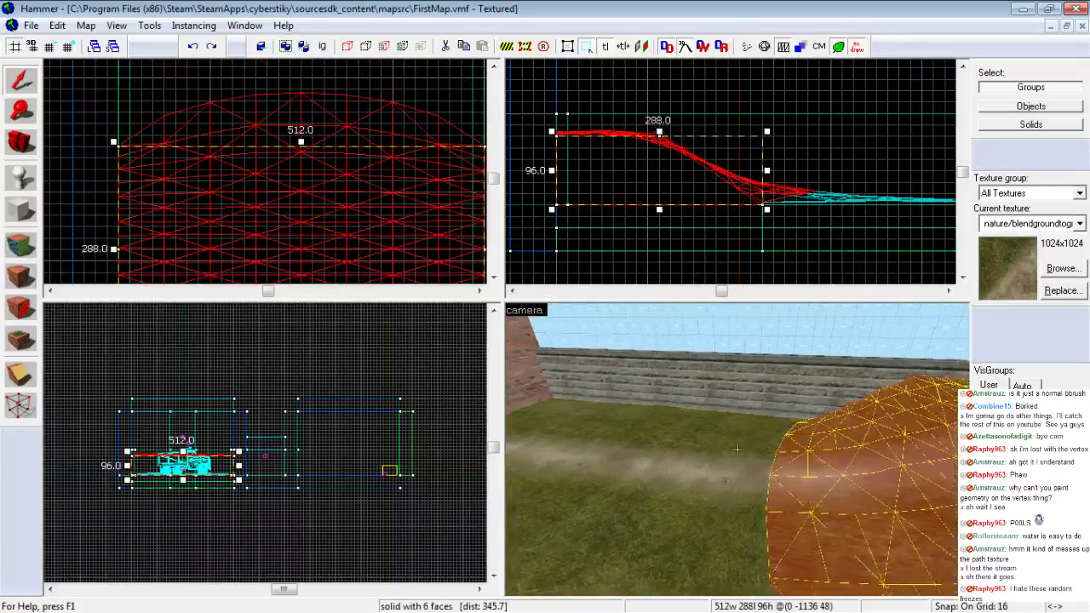
pyautogui.press('z')
pyautogui.click(440, 92)
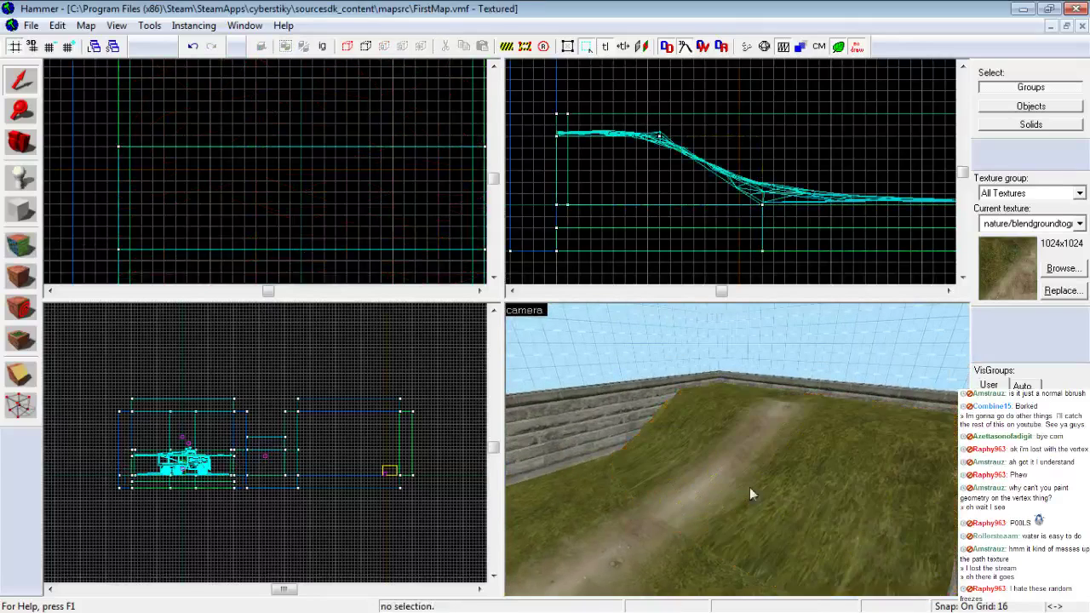
# Set the Y texture scale of the hill's slope face to 0.15 to reduce the stretching, and finish face editing
pyautogui.press('z')
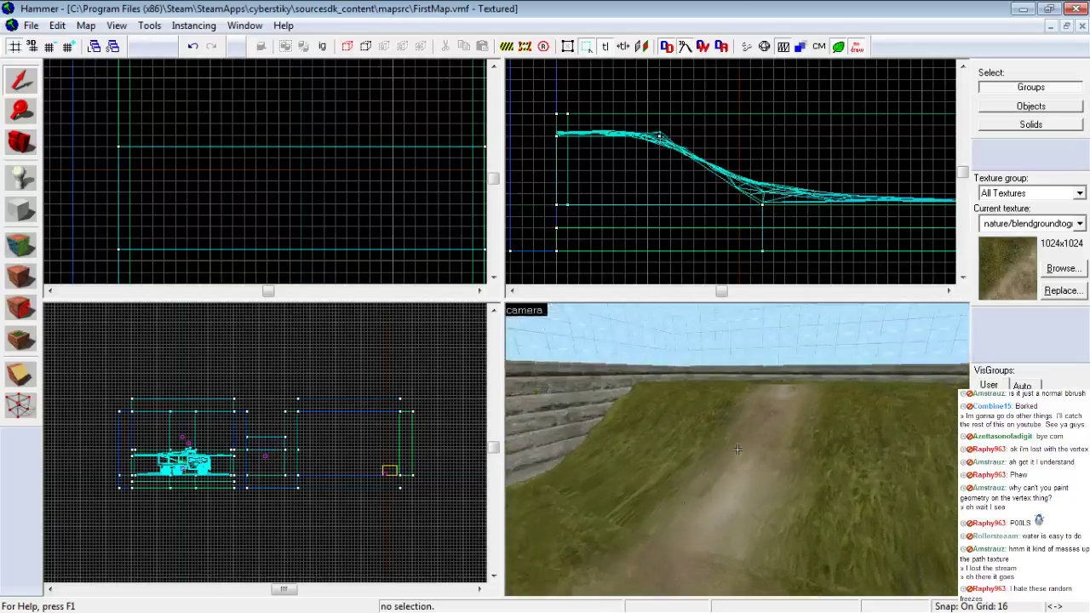
pyautogui.press('z')
pyautogui.click(20, 245)
pyautogui.click(594, 390)
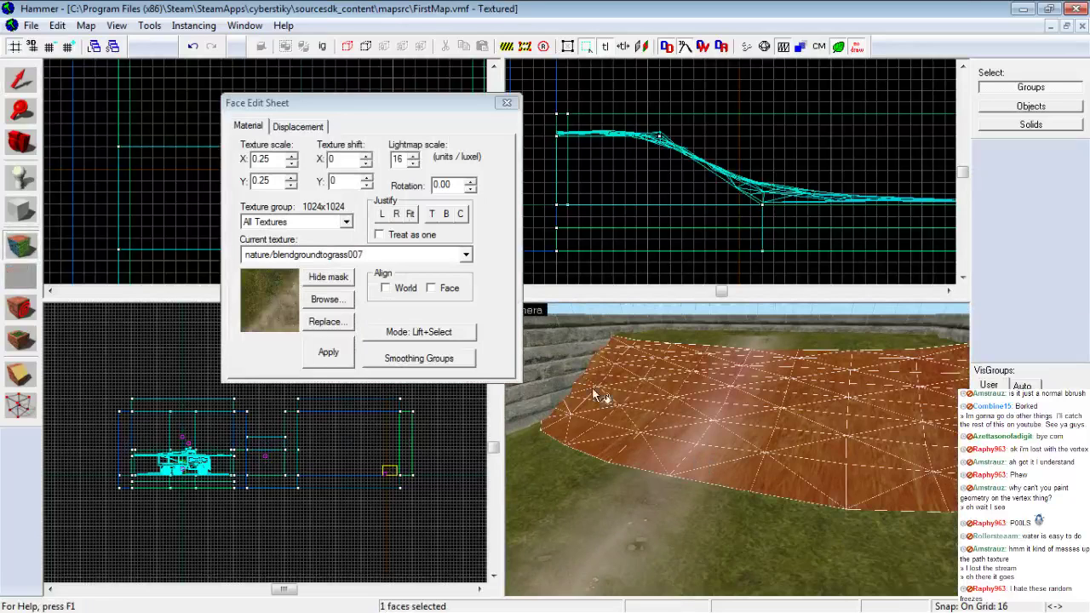
pyautogui.click(291, 180)
pyautogui.click(292, 183)
pyautogui.click(292, 184)
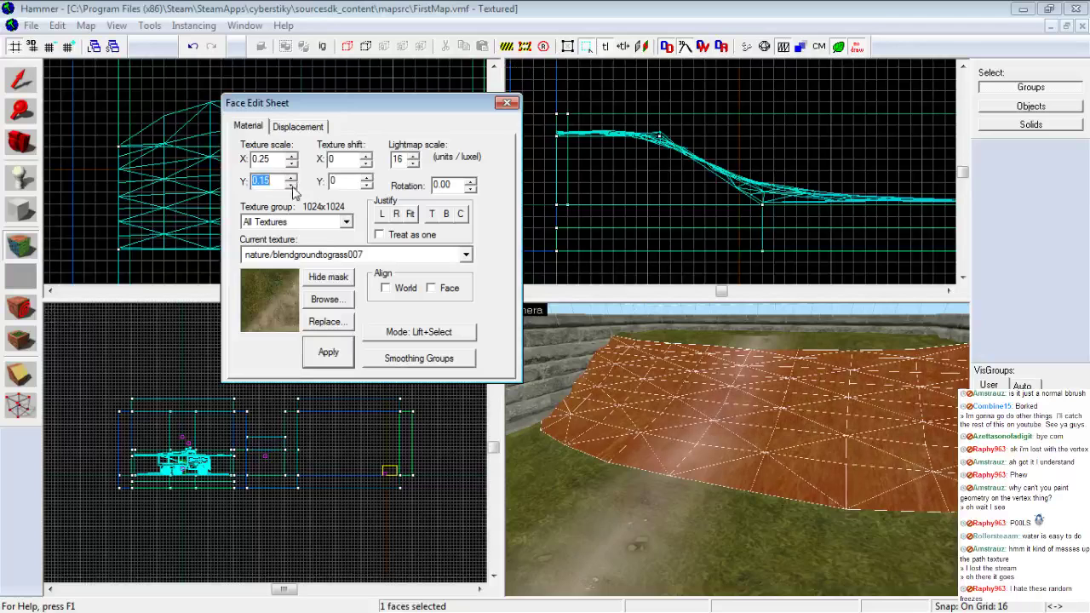
pyautogui.click(291, 184)
pyautogui.click(291, 178)
pyautogui.click(505, 104)
# Activate the Block tool and choose tools/toolsnodraw as the texture for a new brush
pyautogui.press('z')
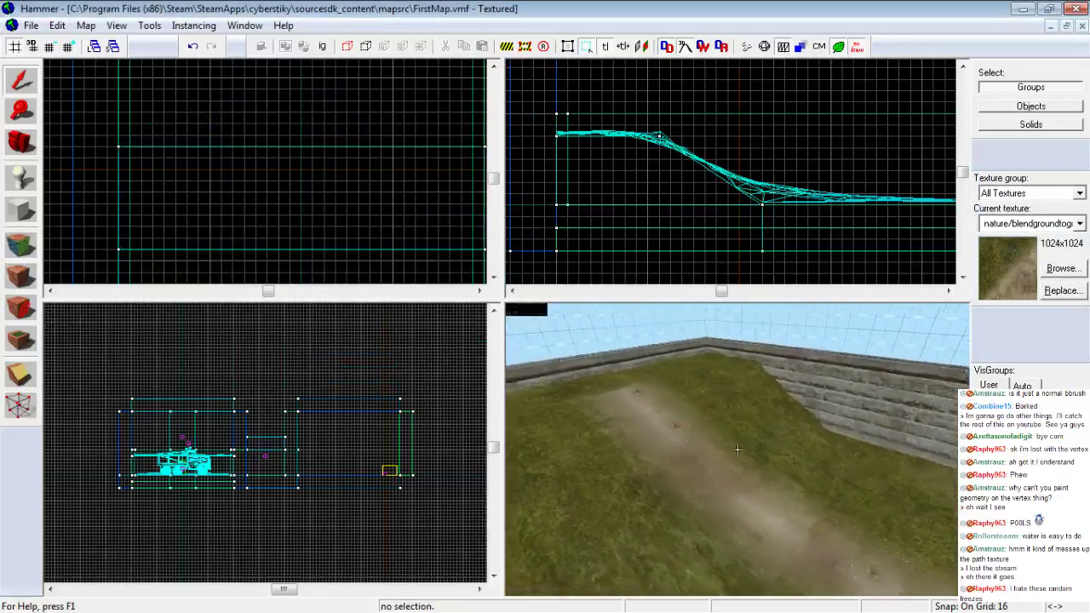
pyautogui.press('a')
pyautogui.moveTo(738, 450); pyautogui.dragTo(738, 450)
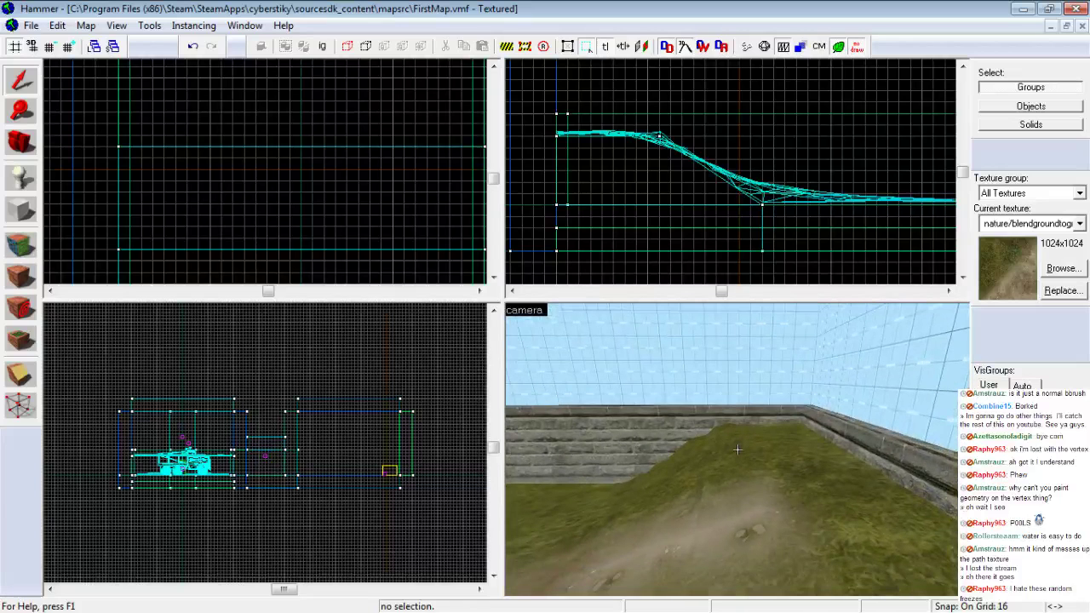
pyautogui.moveTo(738, 450); pyautogui.dragTo(738, 449)
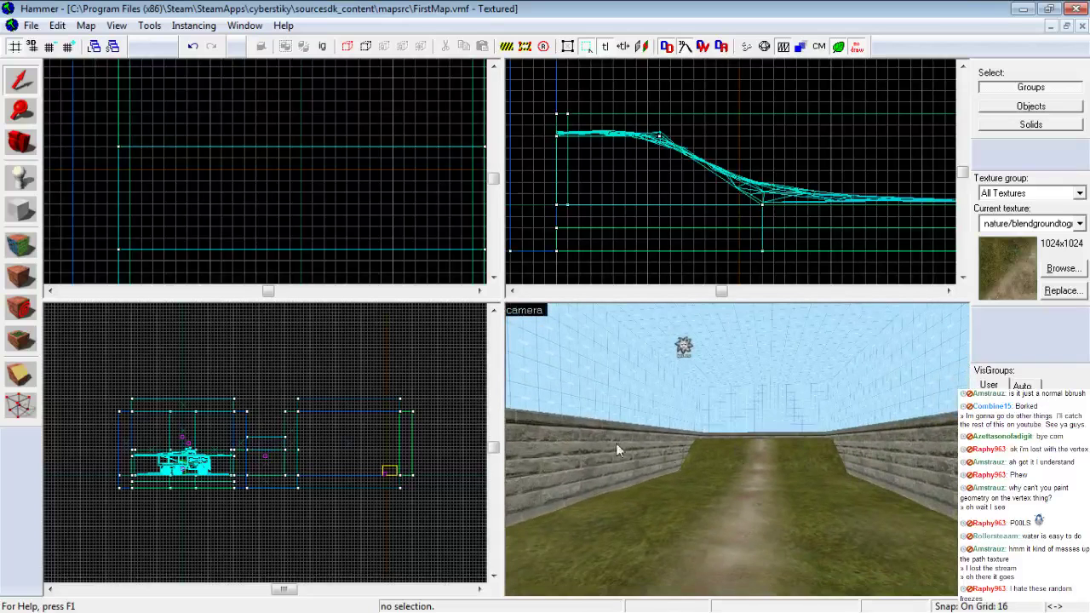
pyautogui.click(27, 219)
pyautogui.scroll(-4, 164, 164)
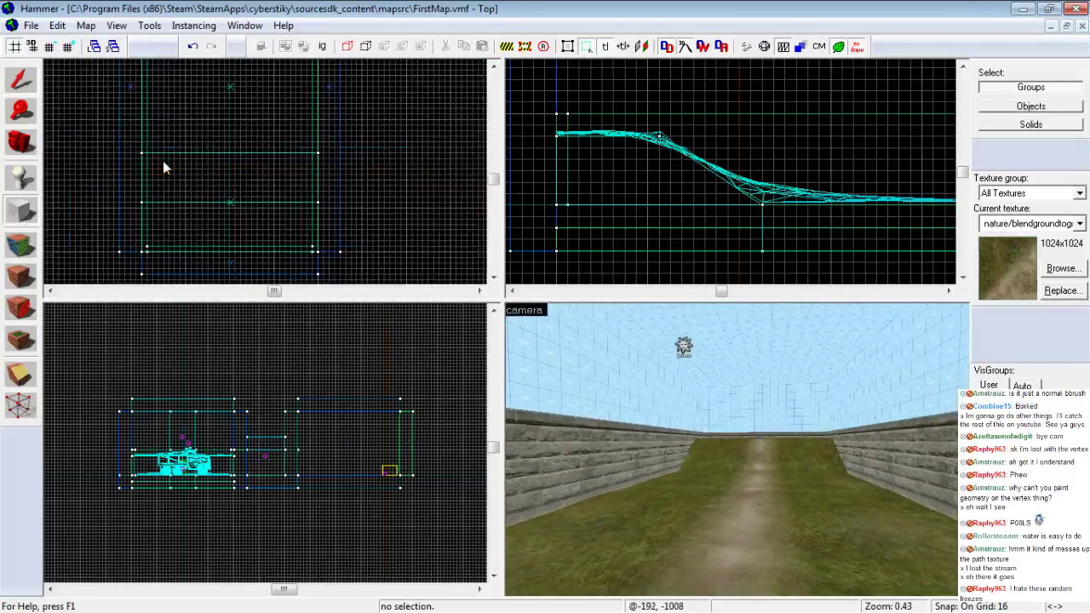
pyautogui.click(1080, 225)
pyautogui.click(1032, 312)
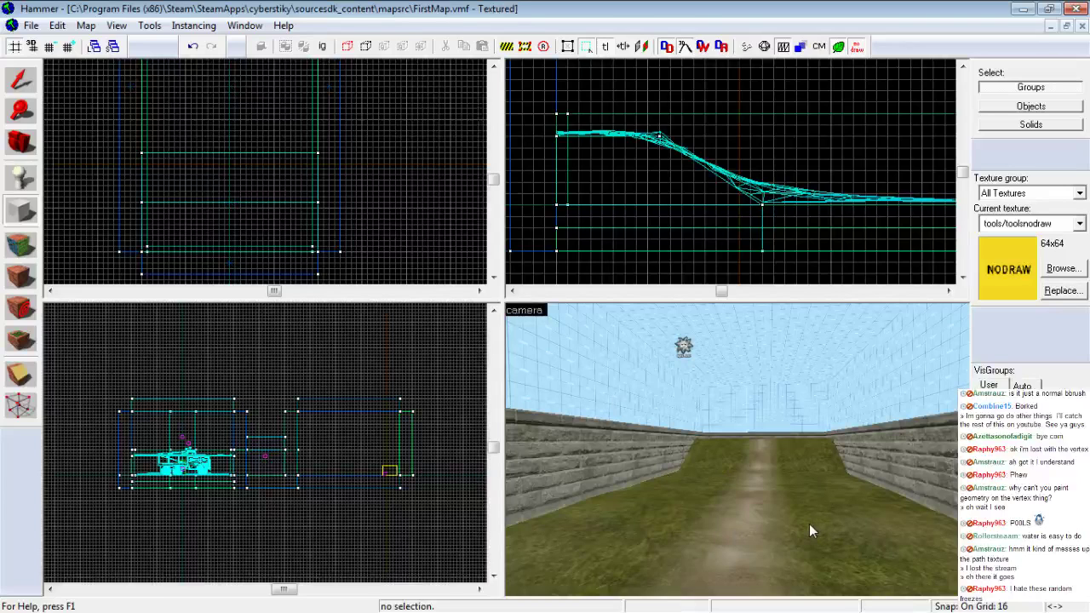
# Set the grid to 64 units and create a nodraw block 192 wide, 128 long and 96 high on the grass beside the path
pyautogui.press('z')
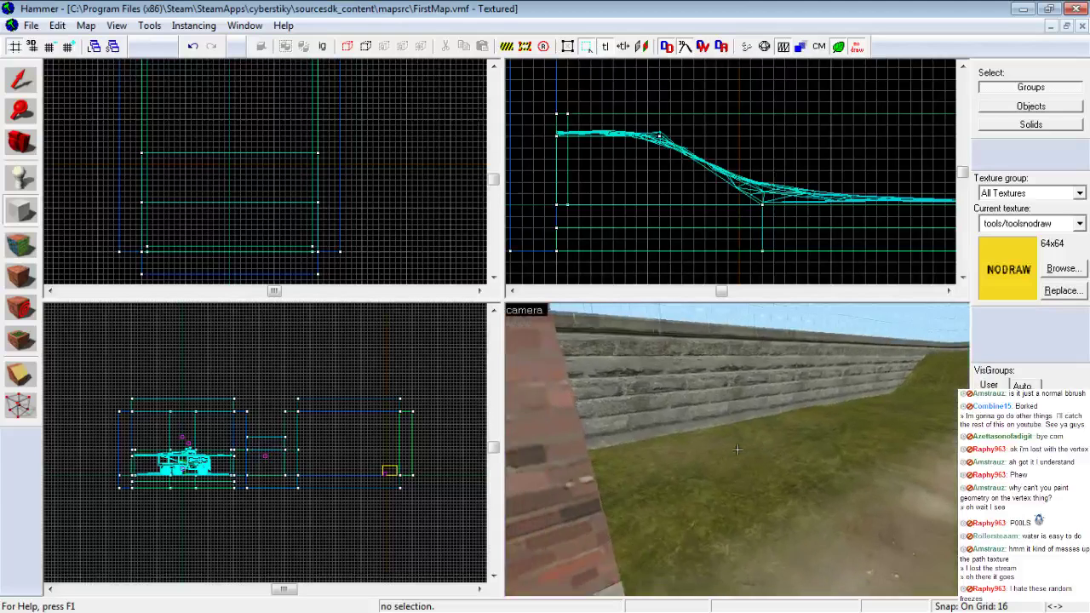
pyautogui.press('z')
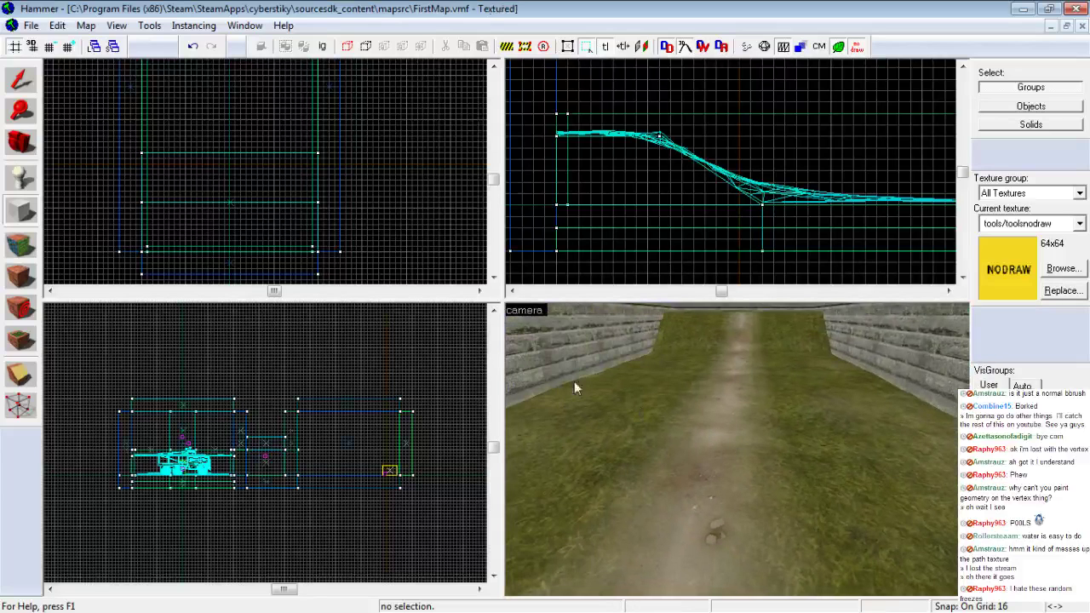
pyautogui.click(23, 211)
pyautogui.scroll(-5, 168, 205)
pyautogui.scroll(-3, 165, 175)
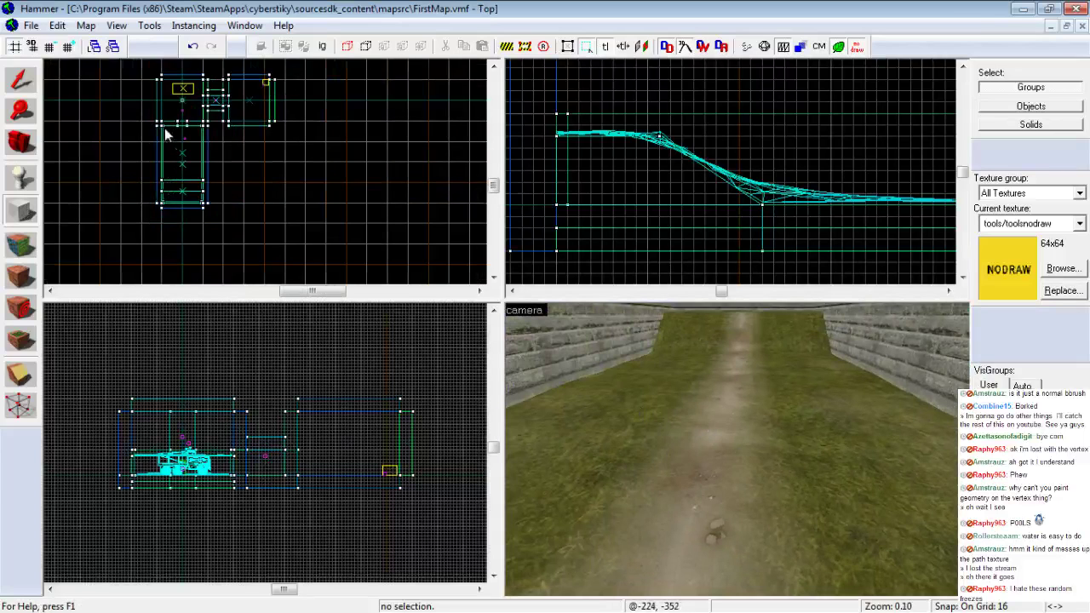
pyautogui.scroll(5, 170, 145)
pyautogui.click(68, 46)
pyautogui.click(69, 46)
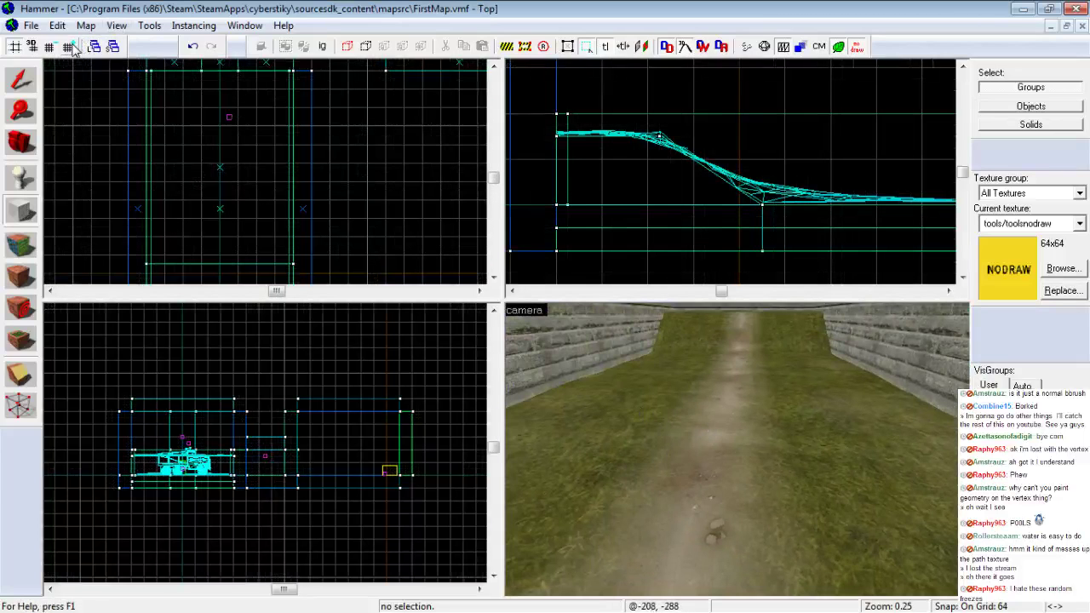
pyautogui.moveTo(146, 194)
pyautogui.mouseDown()
pyautogui.moveTo(188, 163)
pyautogui.moveTo(174, 163)
pyautogui.moveTo(206, 168)
pyautogui.mouseUp()
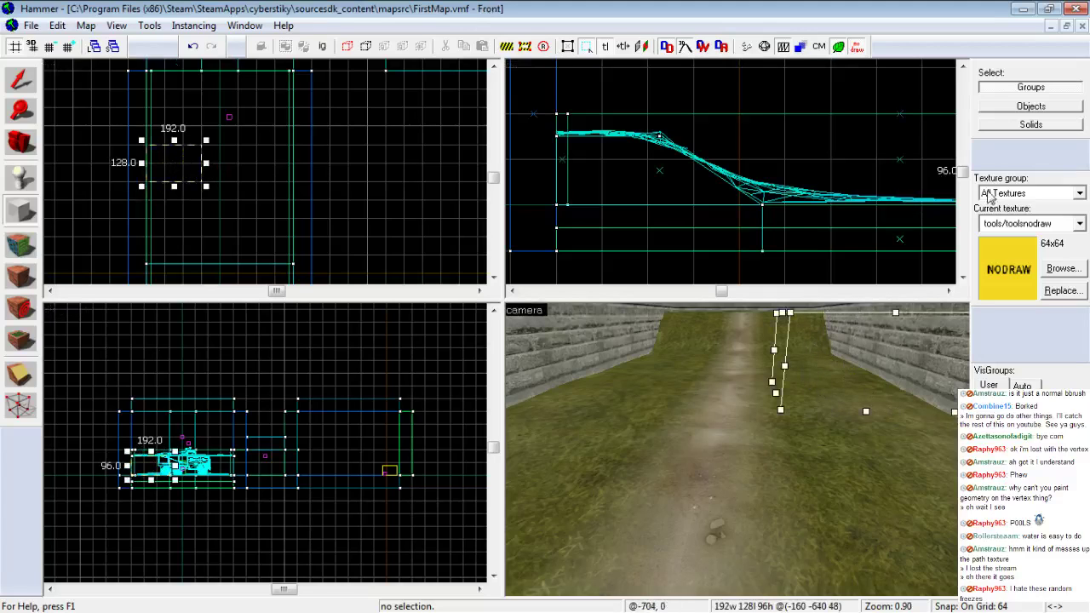
pyautogui.press('Return')
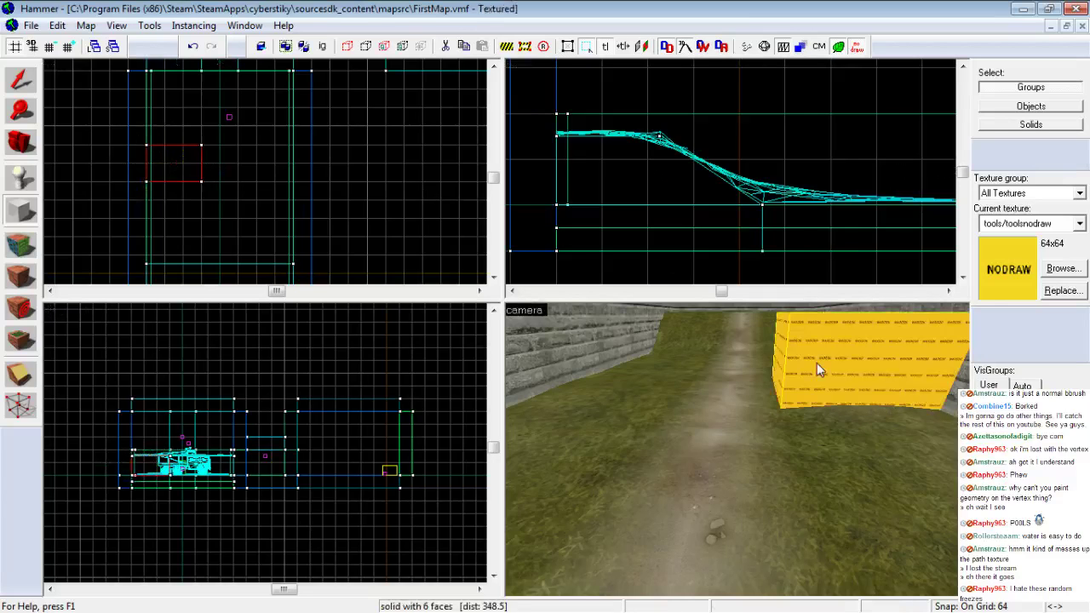
pyautogui.press('w')
pyautogui.press('s')
pyautogui.press('z')
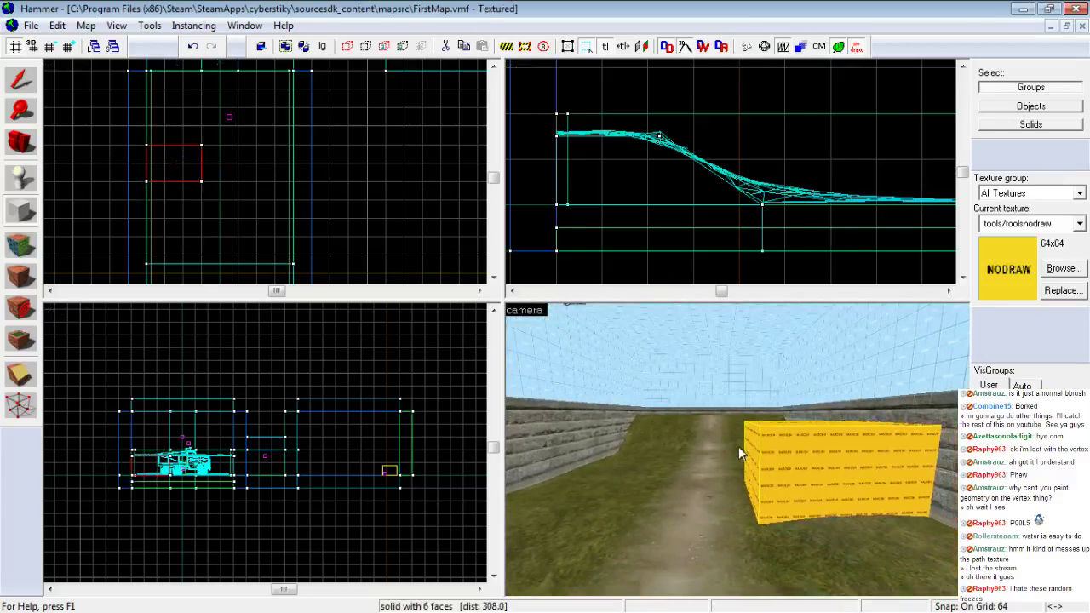
# Raise the nodraw block's two top vertices beside the wall so its top slopes up to 192 units high
pyautogui.click(20, 407)
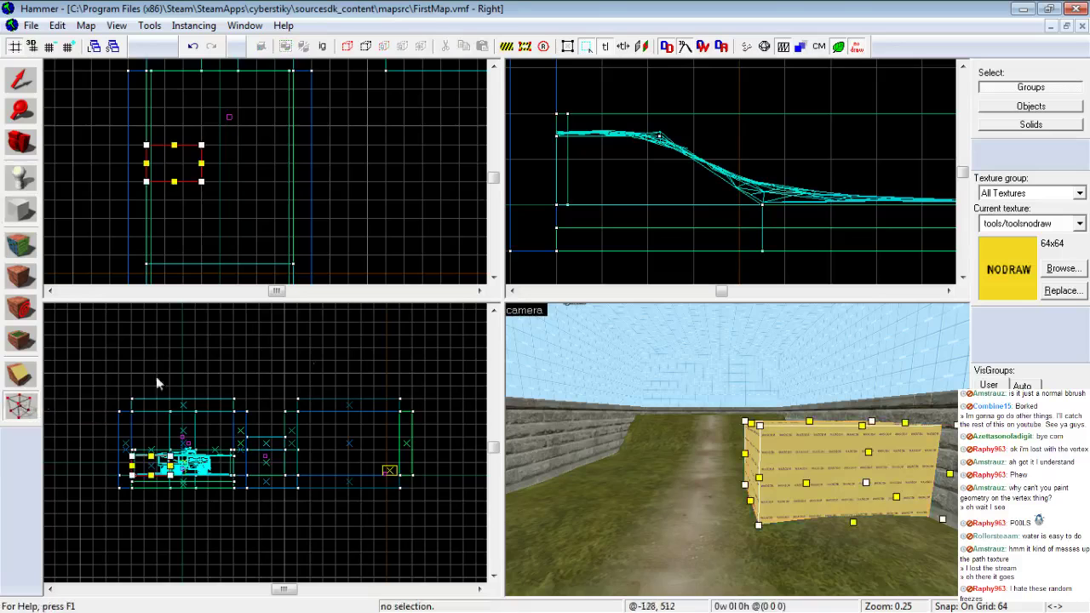
pyautogui.press('z')
pyautogui.press('w')
pyautogui.press('z')
pyautogui.click(733, 464)
pyautogui.keyDown('ctrl'); pyautogui.click(785, 468); pyautogui.keyUp('ctrl')
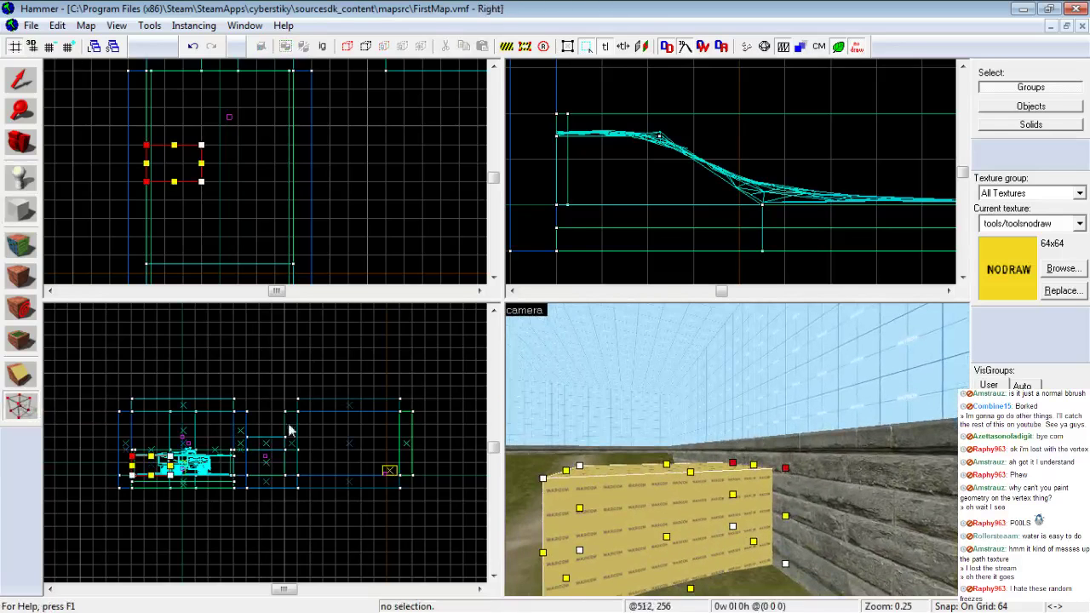
pyautogui.scroll(6, 110, 473)
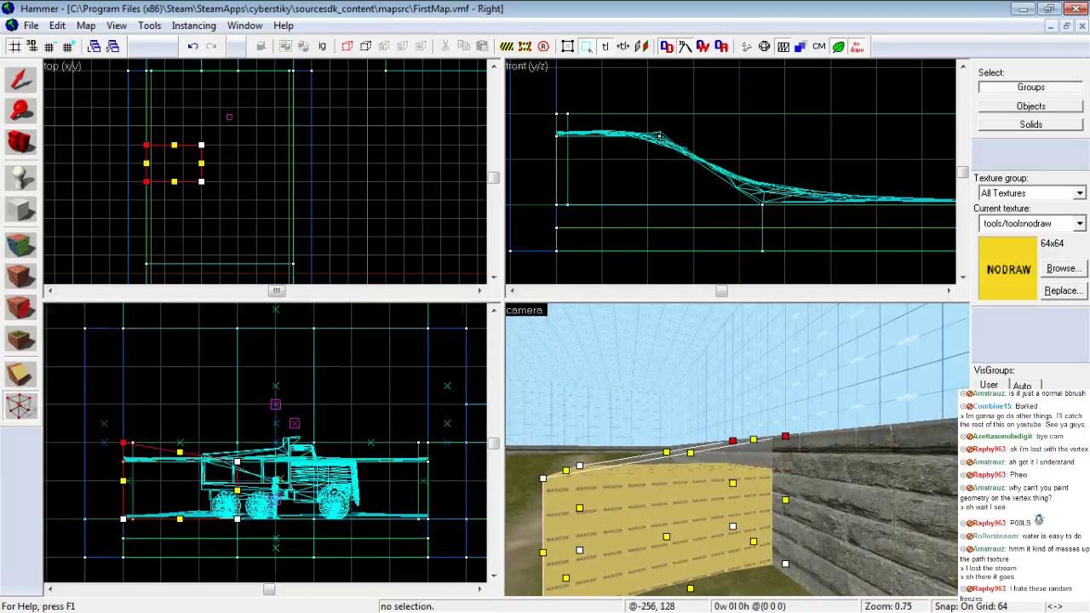
pyautogui.moveTo(123, 460); pyautogui.dragTo(122, 404)
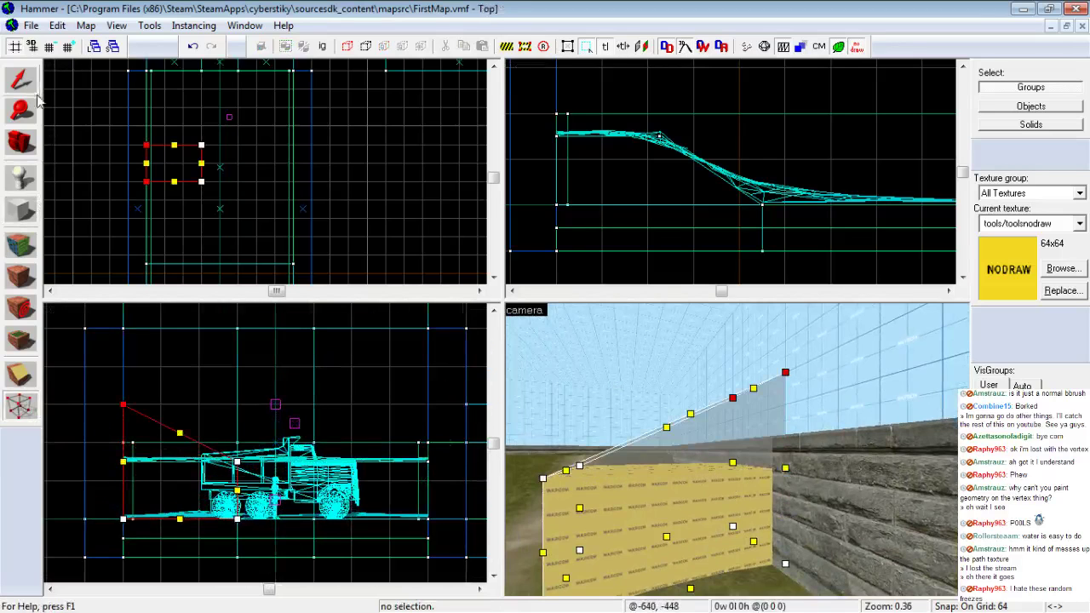
pyautogui.click(20, 78)
pyautogui.press('z')
pyautogui.press('s')
pyautogui.press('a')
pyautogui.press('z')
pyautogui.click(20, 209)
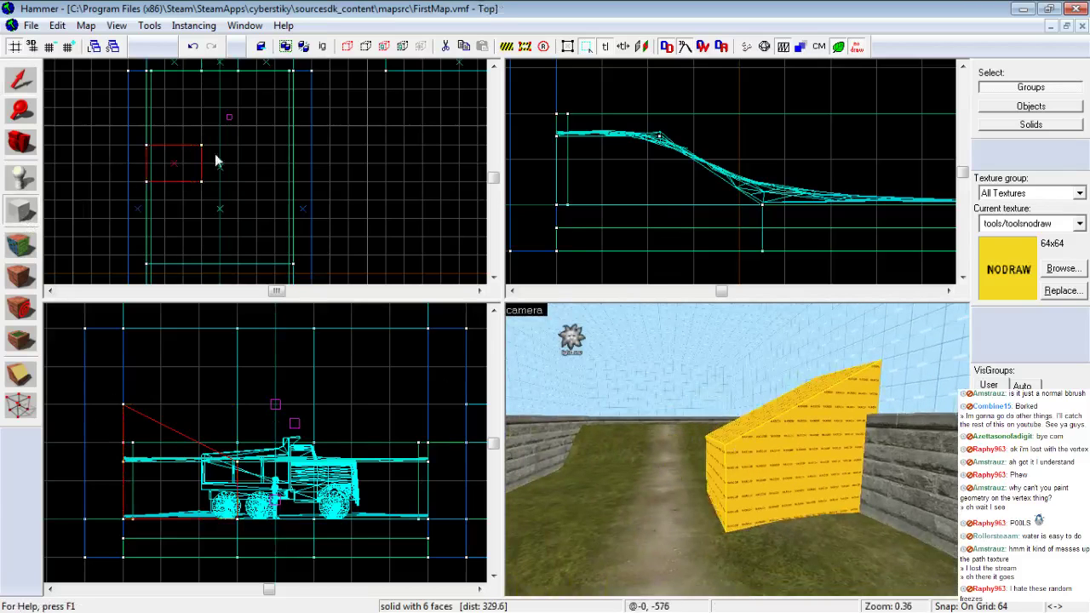
pyautogui.moveTo(242, 178); pyautogui.dragTo(305, 156)
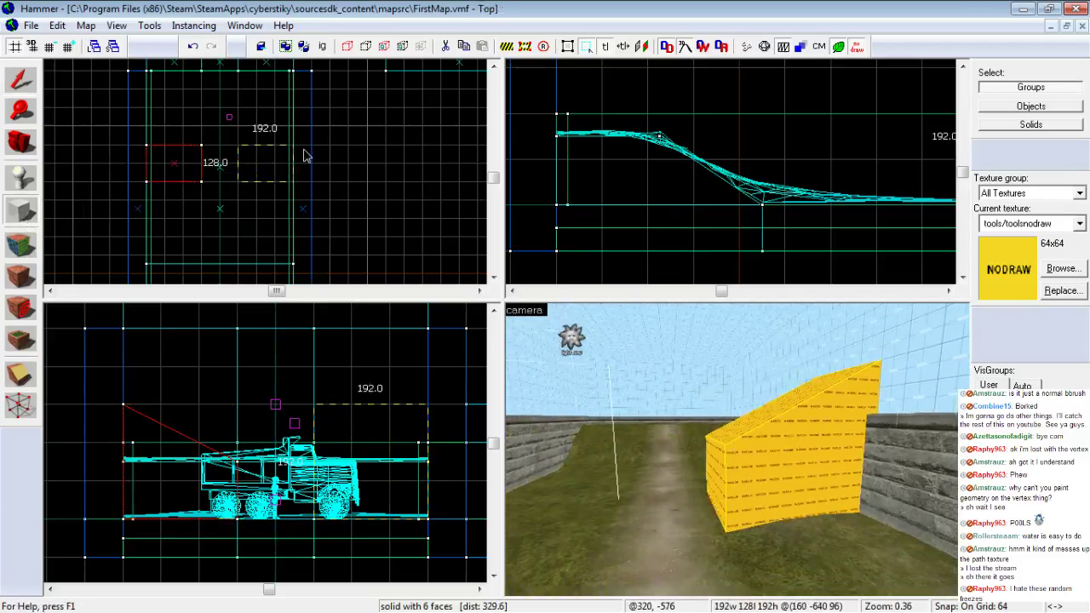
pyautogui.click(20, 79)
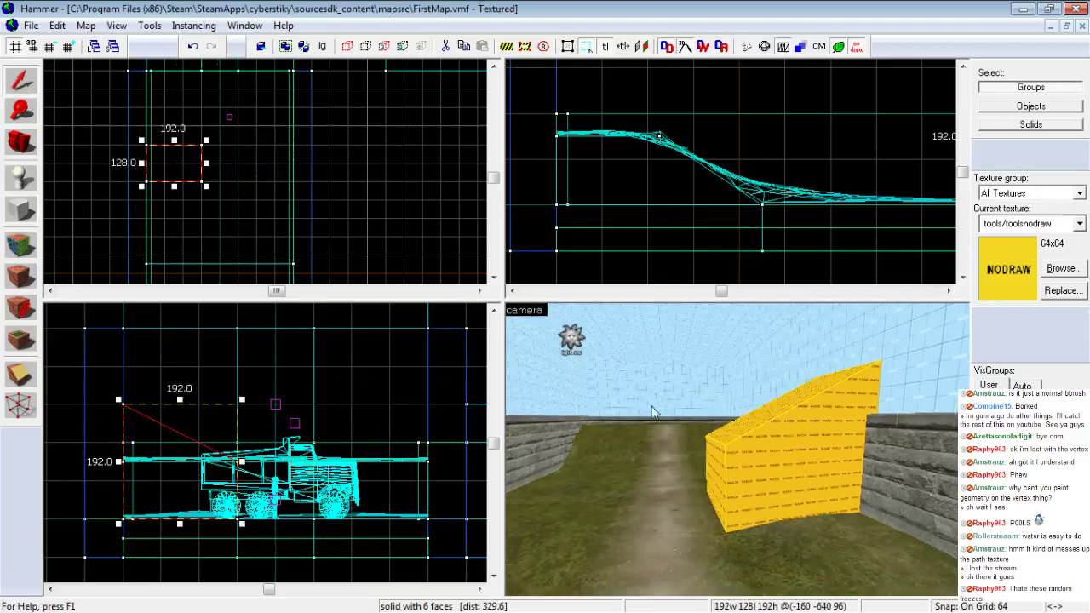
# Copy the sloped nodraw block 320 units across to the opposite side of the path
pyautogui.scroll(2, 434, 202)
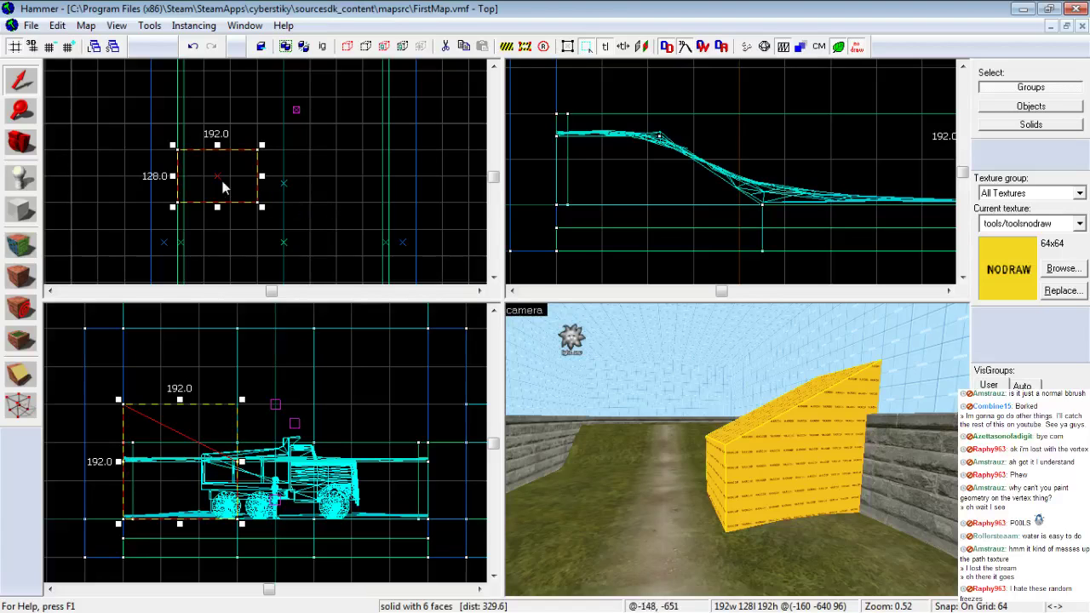
pyautogui.moveTo(210, 192); pyautogui.dragTo(337, 194)
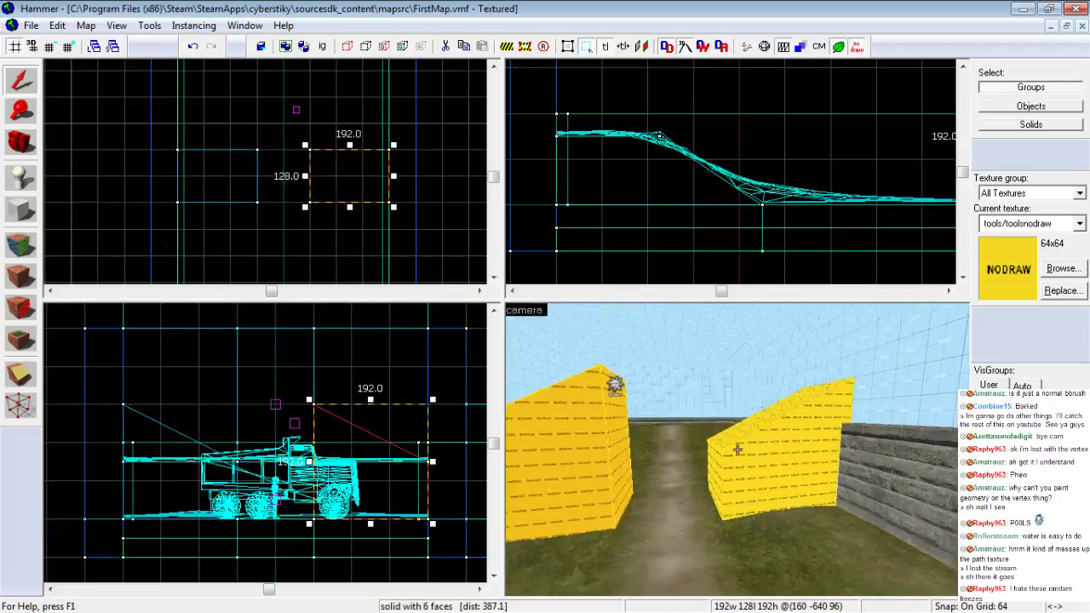
pyautogui.press('z')
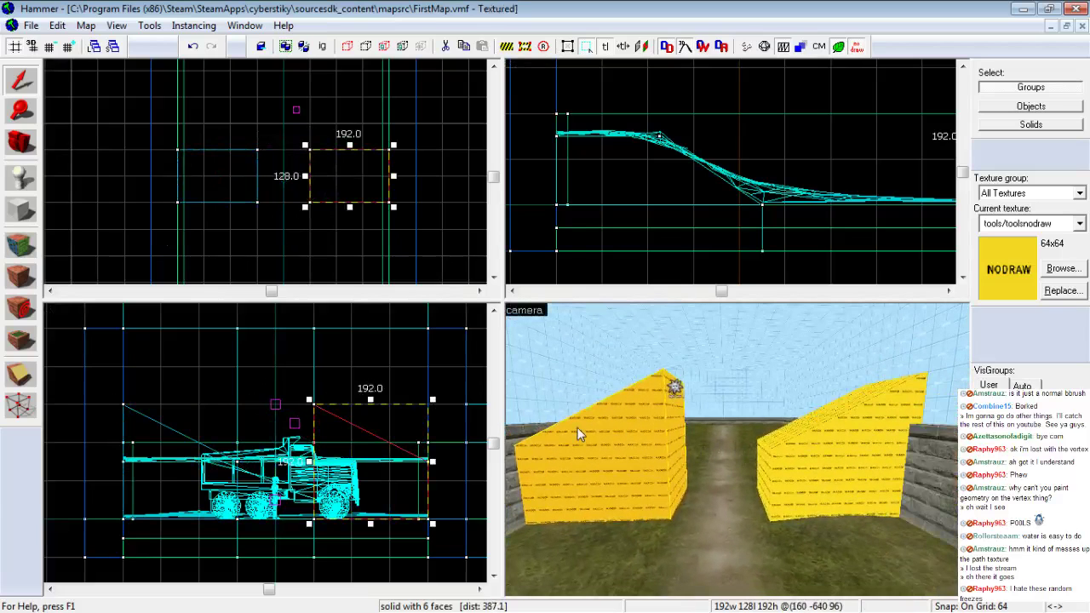
# Flip the copied block horizontally so its high side meets the wall and mirrors the original
pyautogui.rightClick(329, 167)
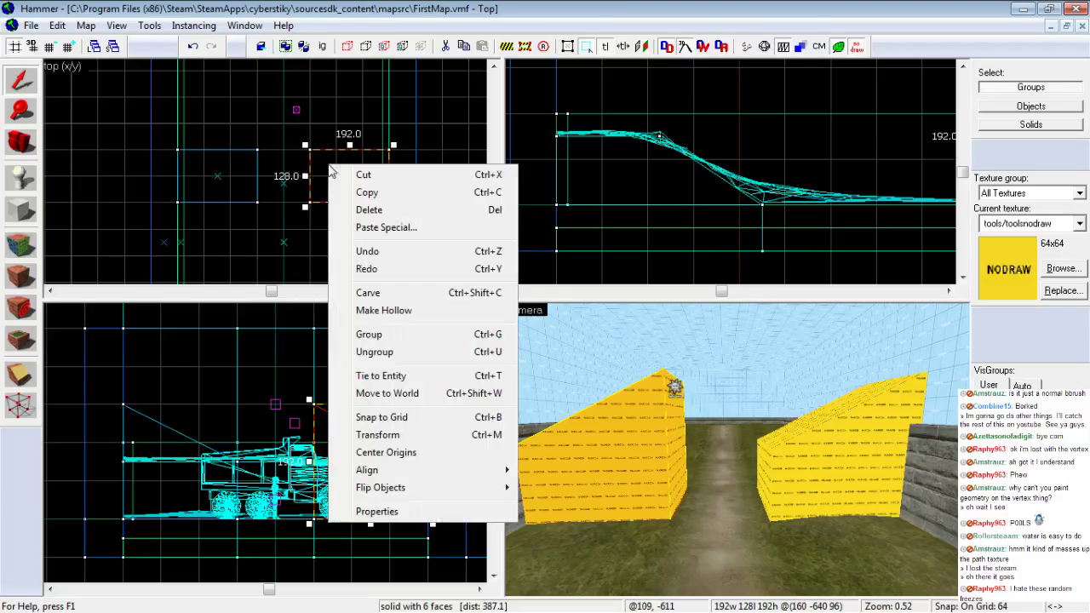
pyautogui.rightClick(319, 189)
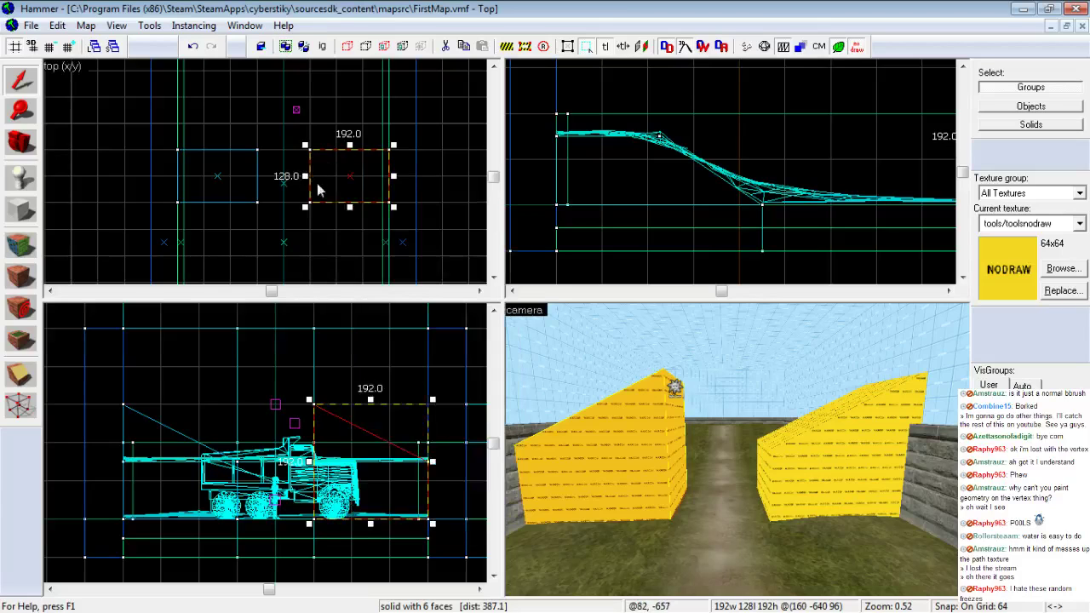
pyautogui.rightClick(320, 189)
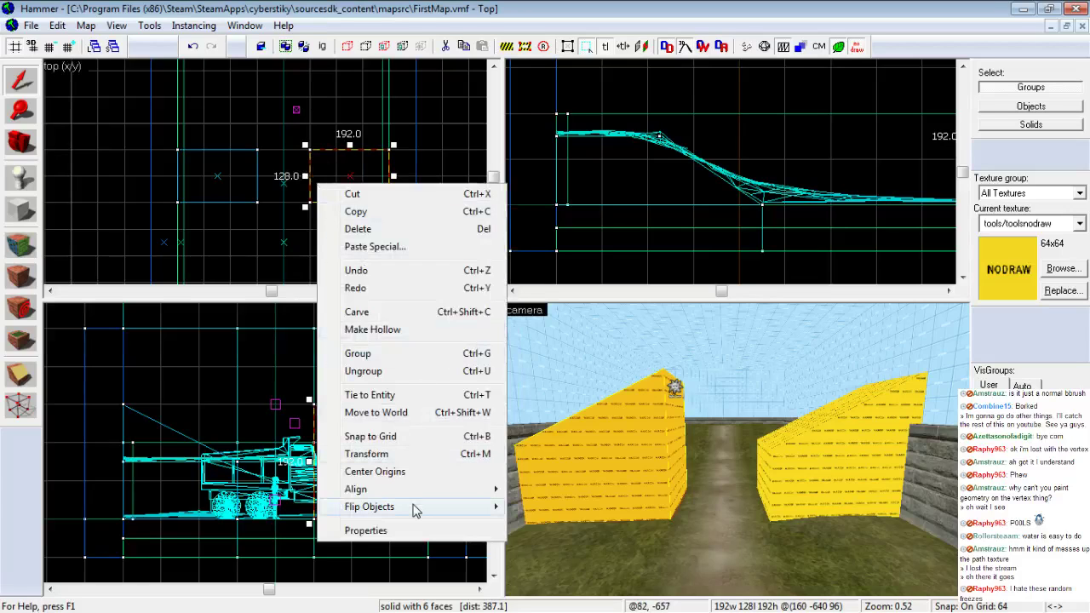
pyautogui.moveTo(415, 509)
pyautogui.moveTo(454, 512)
pyautogui.click(555, 508)
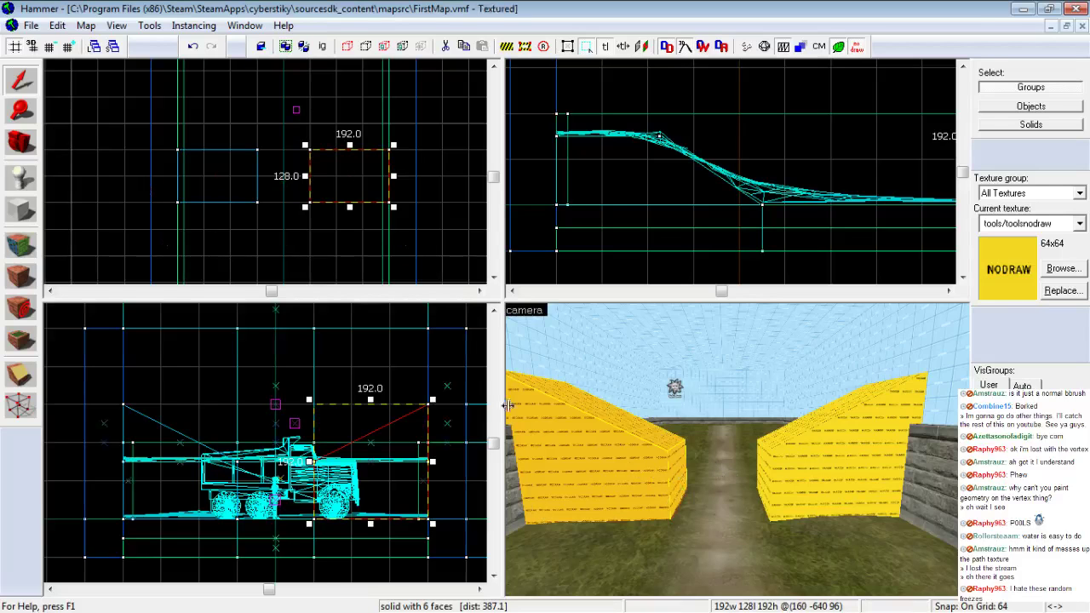
pyautogui.press('z')
pyautogui.press('w')
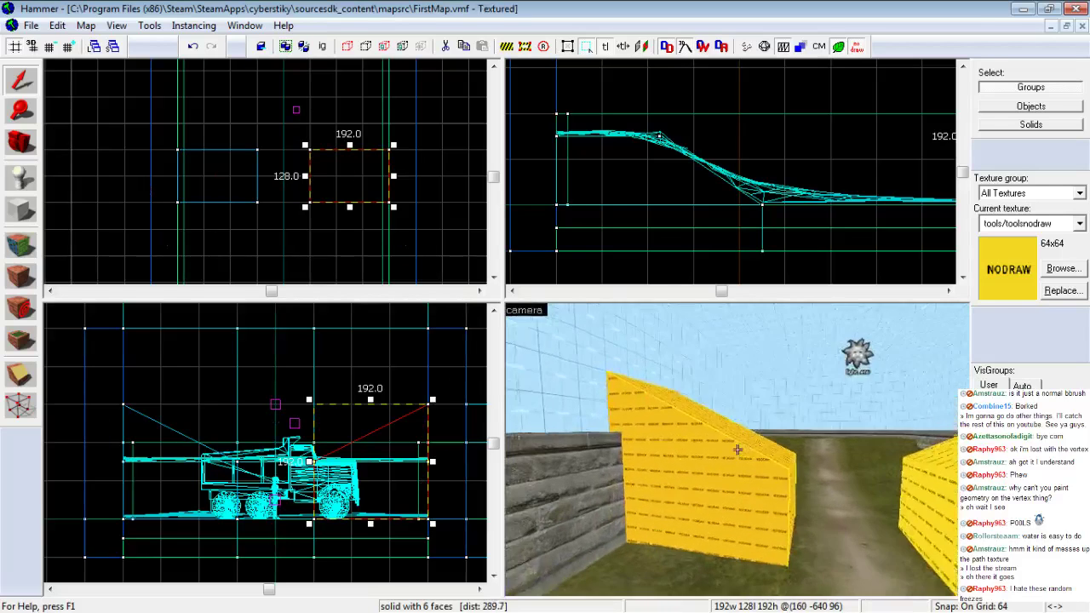
pyautogui.press('z')
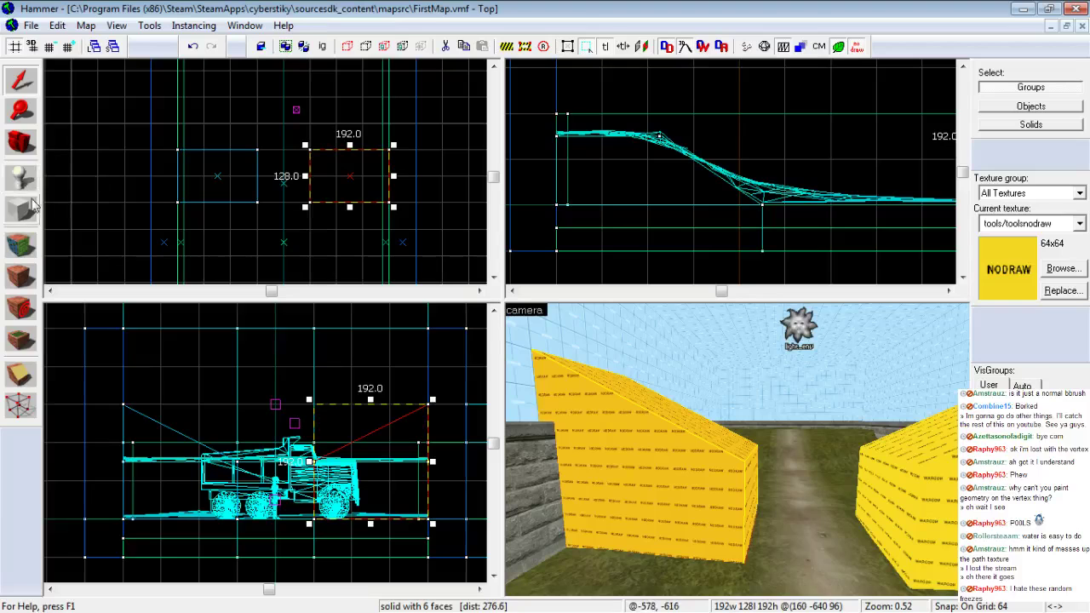
# Create a nodraw block 512 wide, 128 long and about 128 high spanning both sloped blocks above the path
pyautogui.click(30, 206)
pyautogui.moveTo(308, 177); pyautogui.dragTo(183, 193)
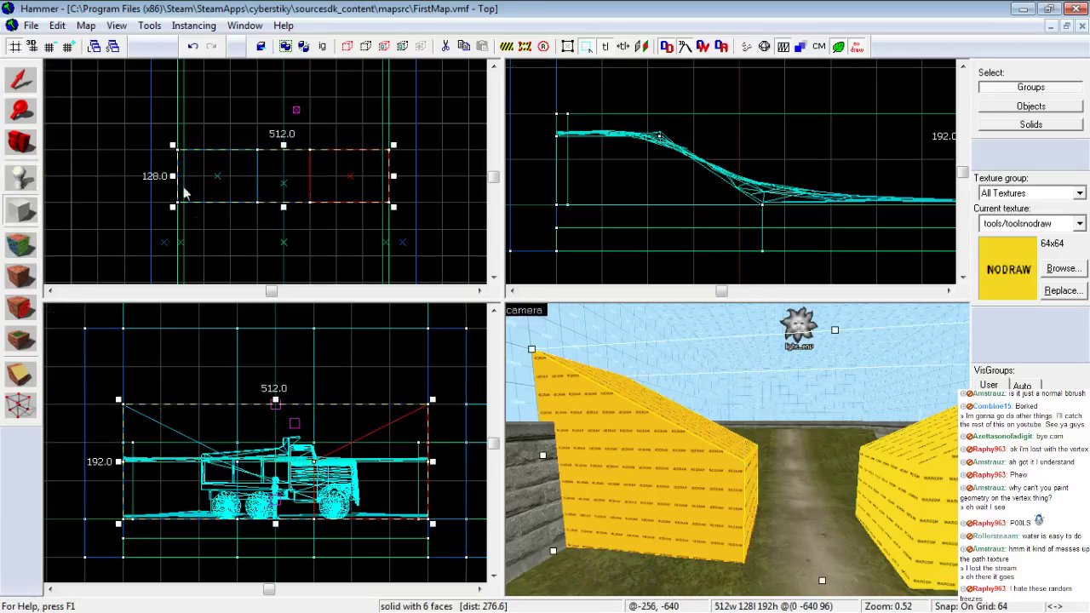
pyautogui.moveTo(274, 400); pyautogui.dragTo(275, 368)
pyautogui.moveTo(277, 525); pyautogui.dragTo(291, 460)
pyautogui.press('Return')
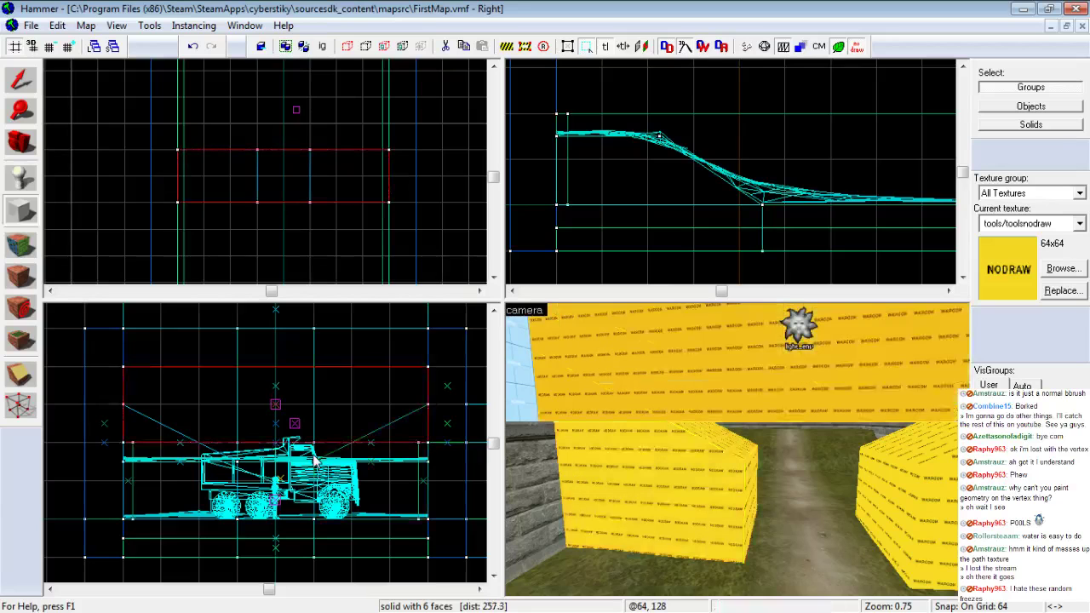
# Set the grid to 32 and move the spanning block's lower vertices on the copied block's side to that block's inner top edge
pyautogui.press('z')
pyautogui.press('d')
pyautogui.press('s')
pyautogui.press('z')
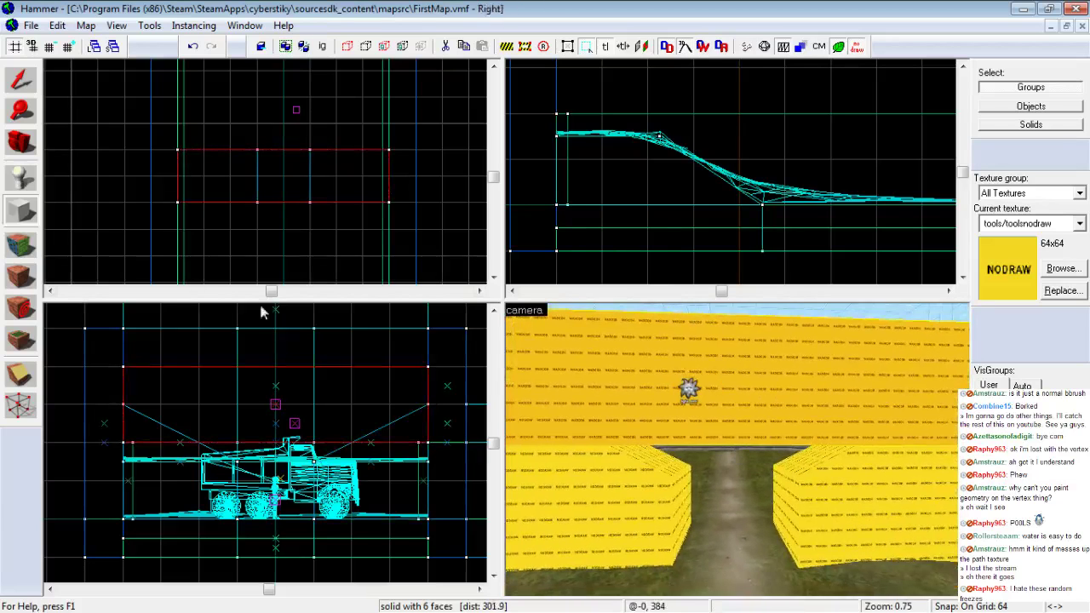
pyautogui.click(20, 405)
pyautogui.press('z')
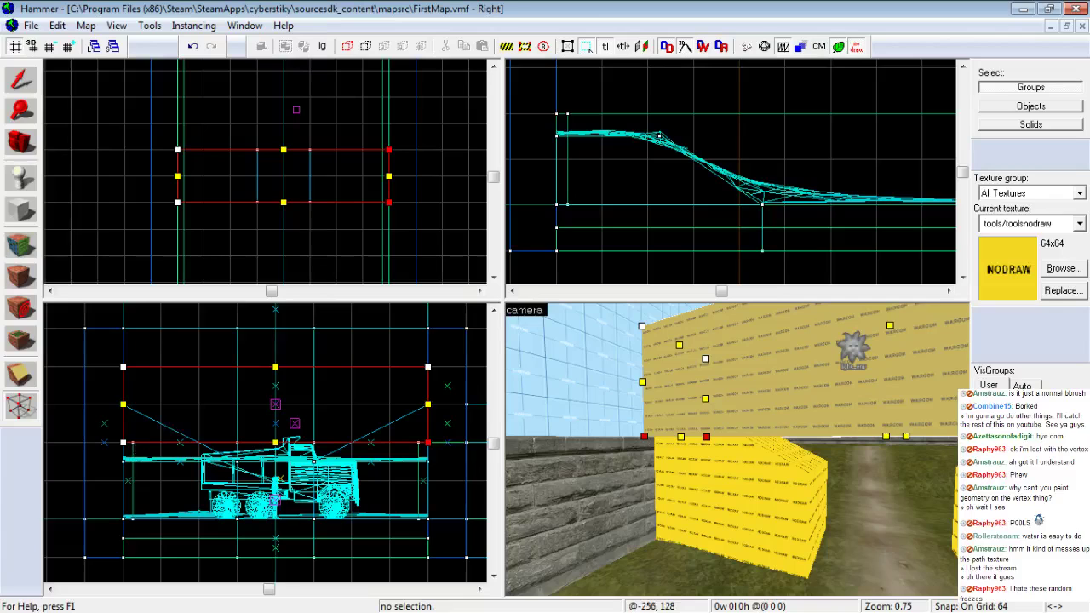
pyautogui.moveTo(427, 442)
pyautogui.mouseDown()
pyautogui.moveTo(313, 442)
pyautogui.moveTo(313, 481)
pyautogui.mouseUp()
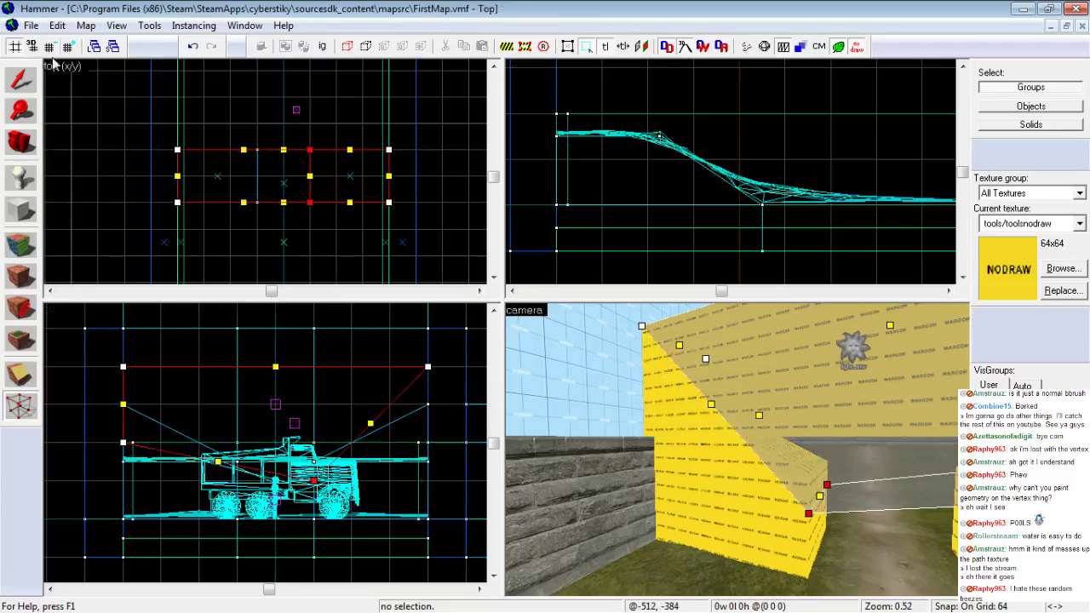
pyautogui.scroll(4, 314, 493)
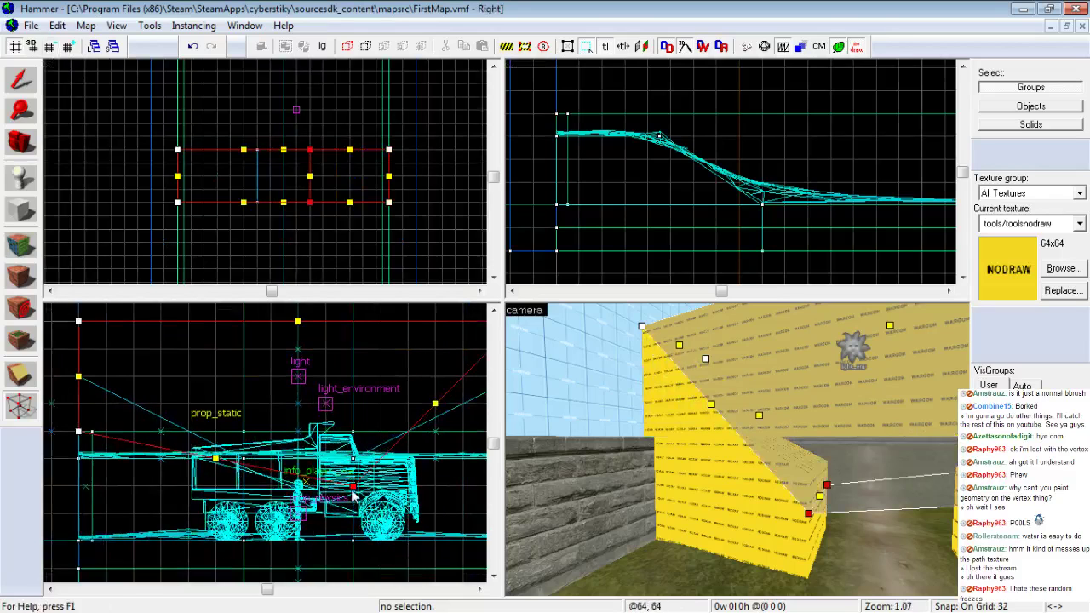
pyautogui.moveTo(352, 485); pyautogui.dragTo(353, 460)
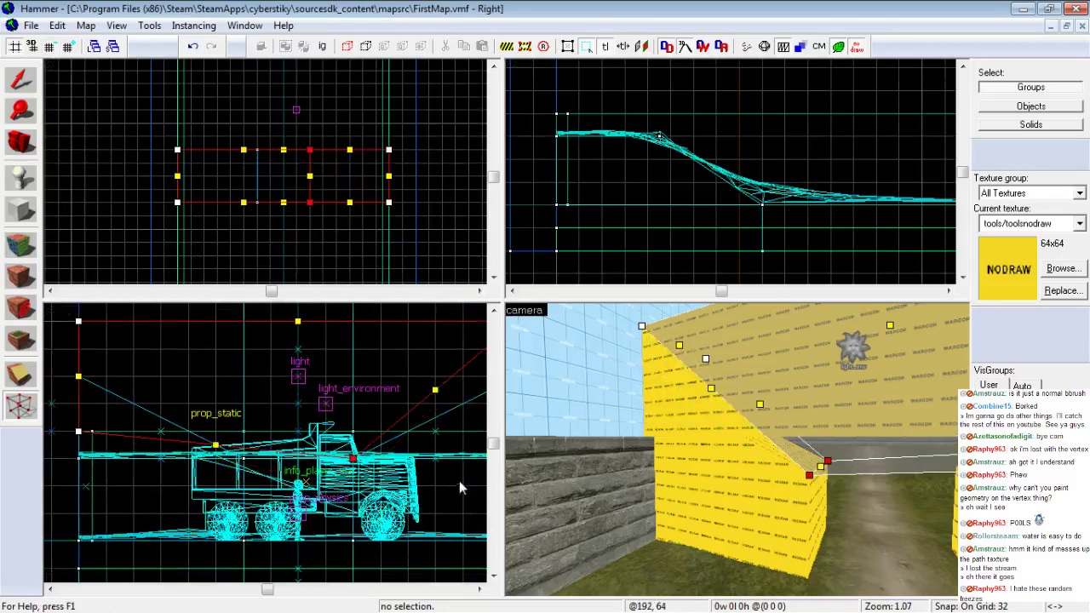
pyautogui.click(20, 80)
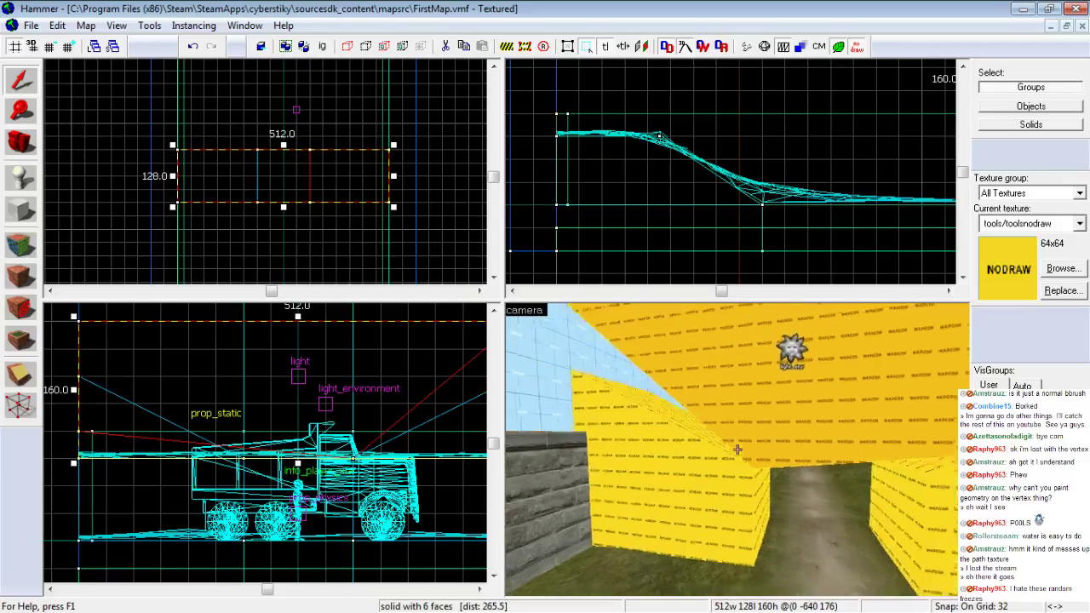
# Move the spanning block's lower vertices on the original block's side to the inner top edge of that block
pyautogui.click(20, 406)
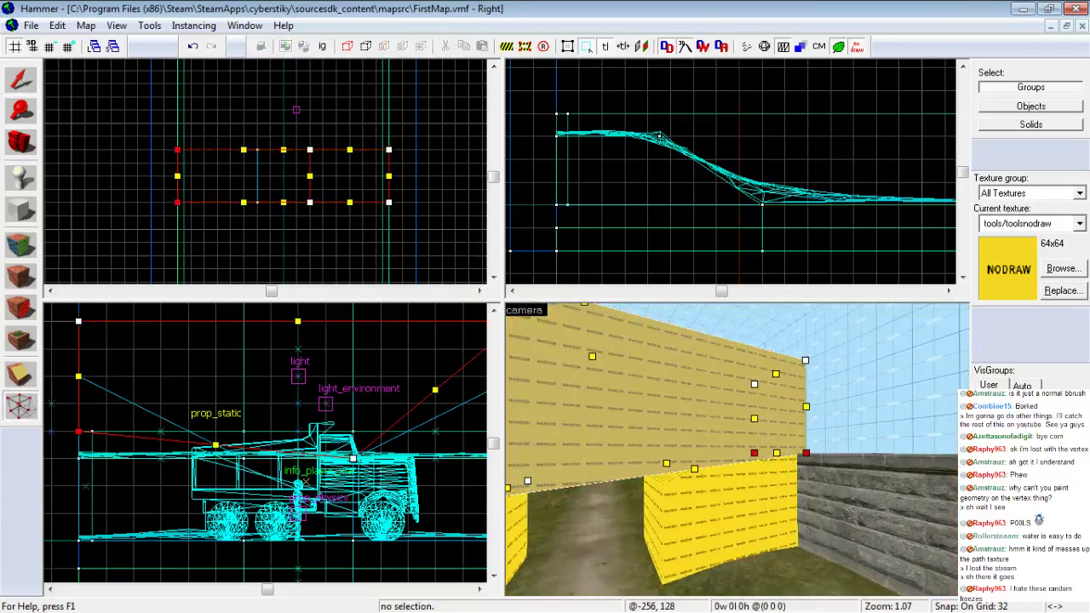
pyautogui.moveTo(79, 431); pyautogui.dragTo(243, 459)
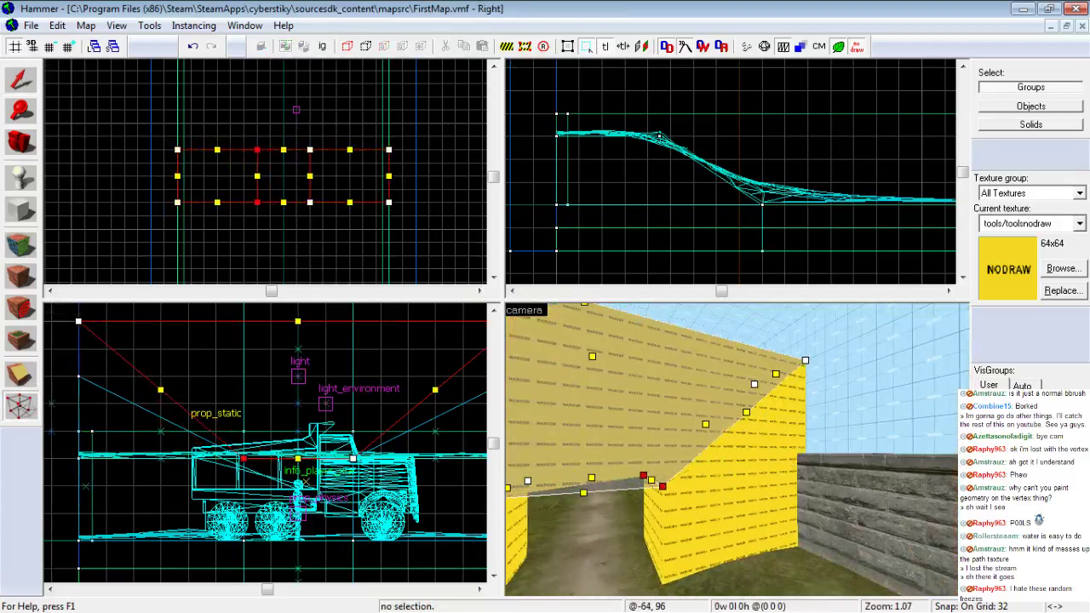
pyautogui.click(34, 92)
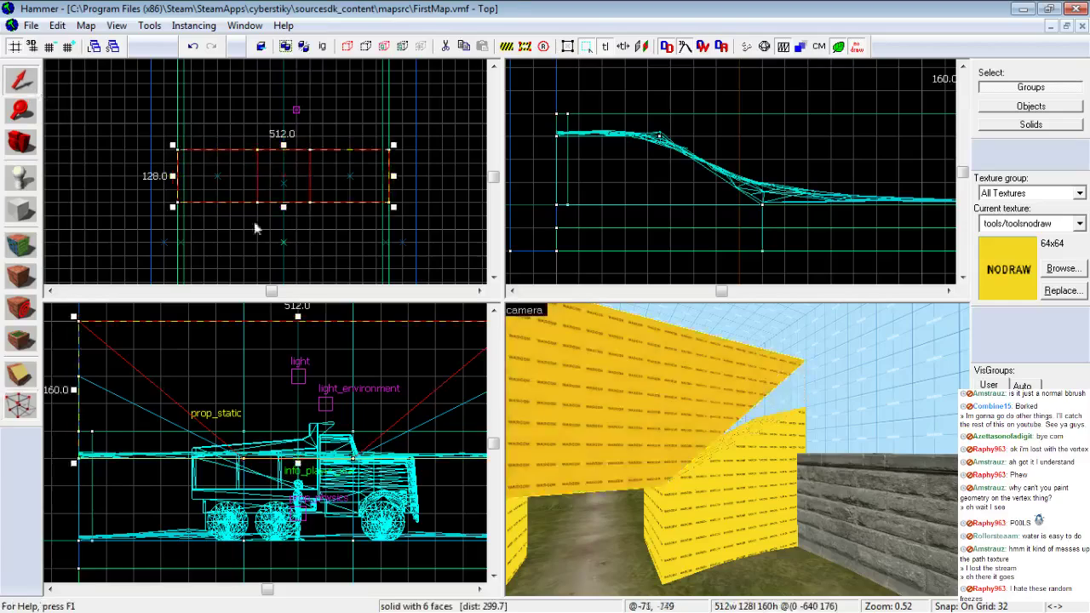
pyautogui.press('z')
pyautogui.press('w')
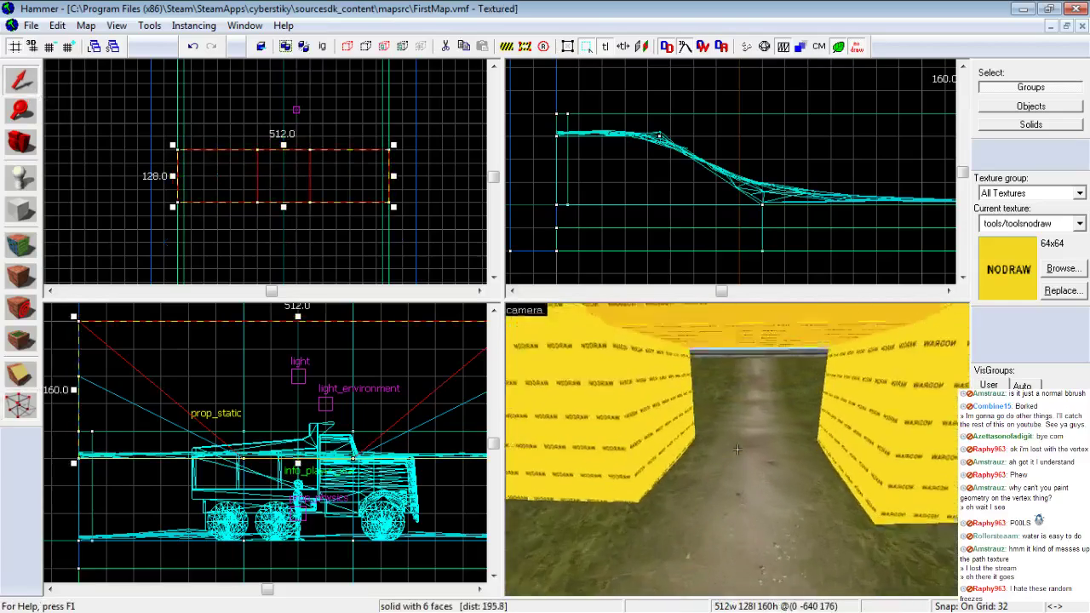
pyautogui.press('w')
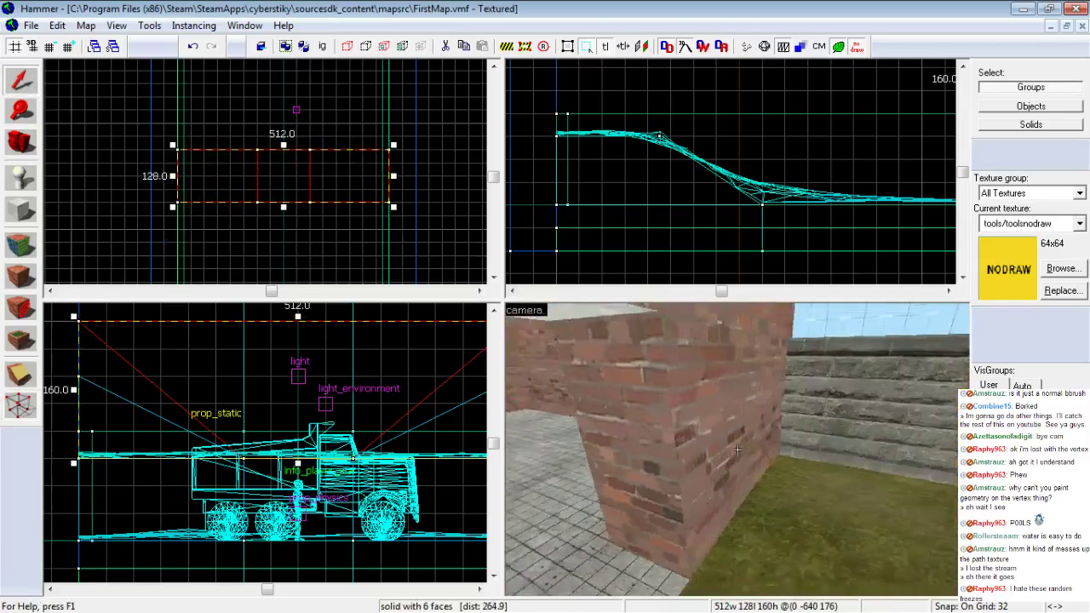
pyautogui.press('s')
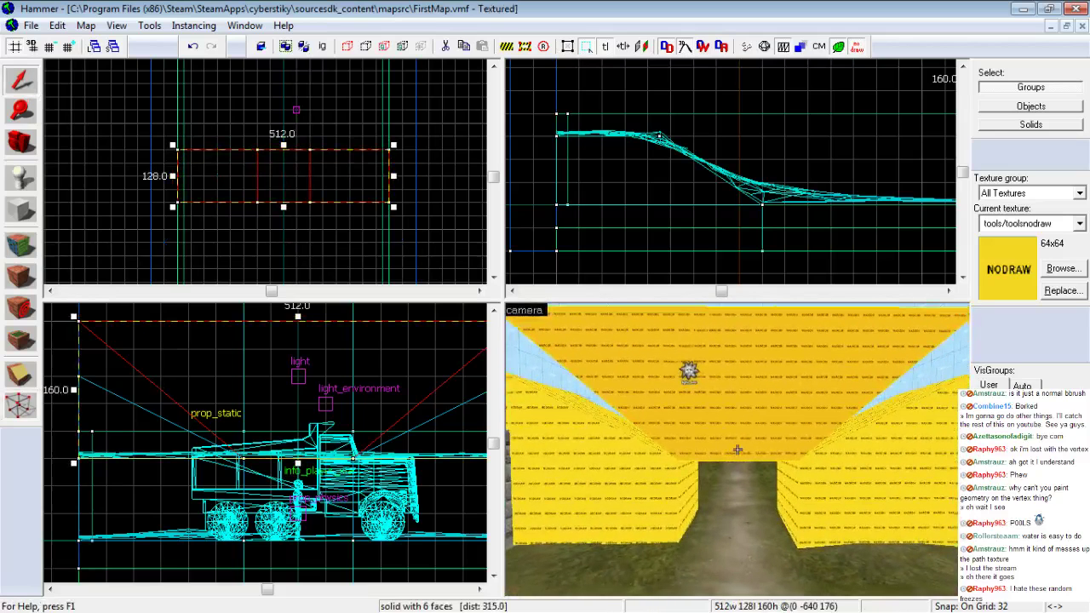
# Lower the spanning block's top to make it 96 units high, level with the high sides of the sloped blocks
pyautogui.press('z')
pyautogui.press('z')
pyautogui.press('z')
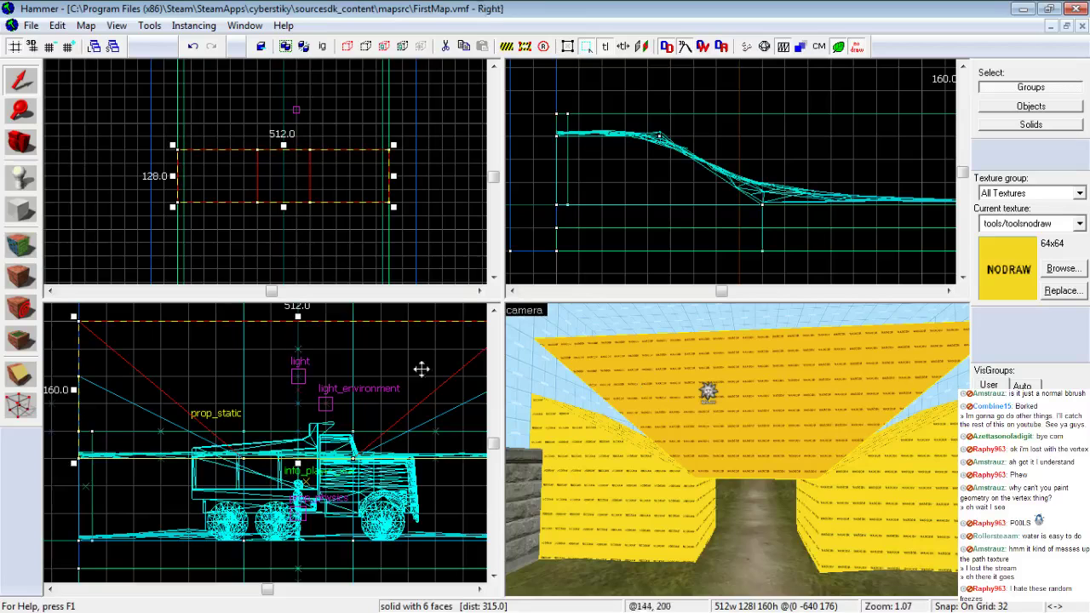
pyautogui.moveTo(297, 317); pyautogui.dragTo(297, 372)
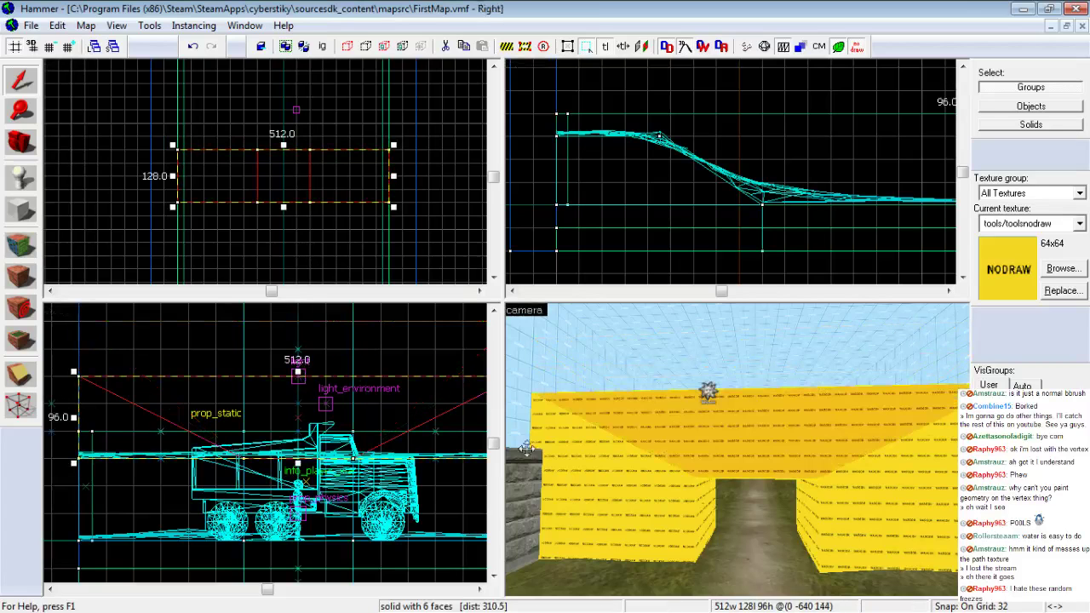
pyautogui.press('z')
pyautogui.press('s')
pyautogui.press('w')
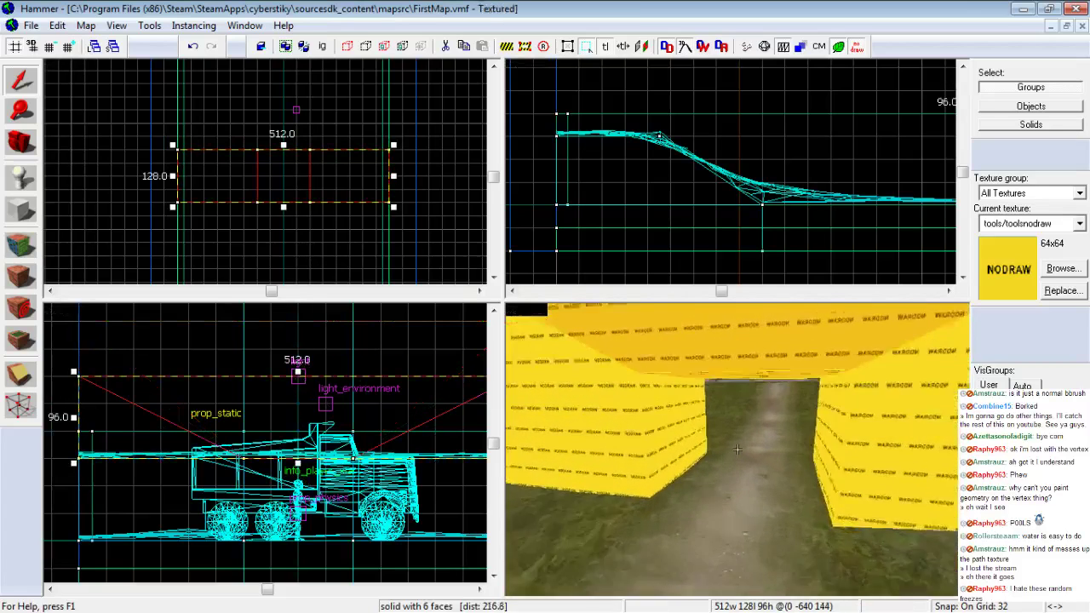
pyautogui.press('s')
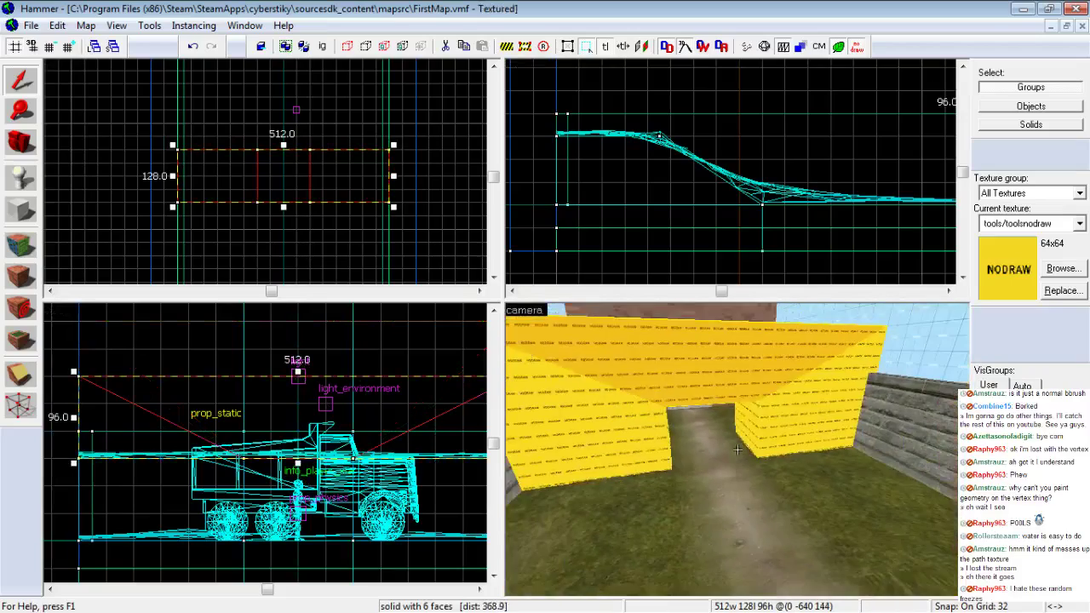
pyautogui.press('w')
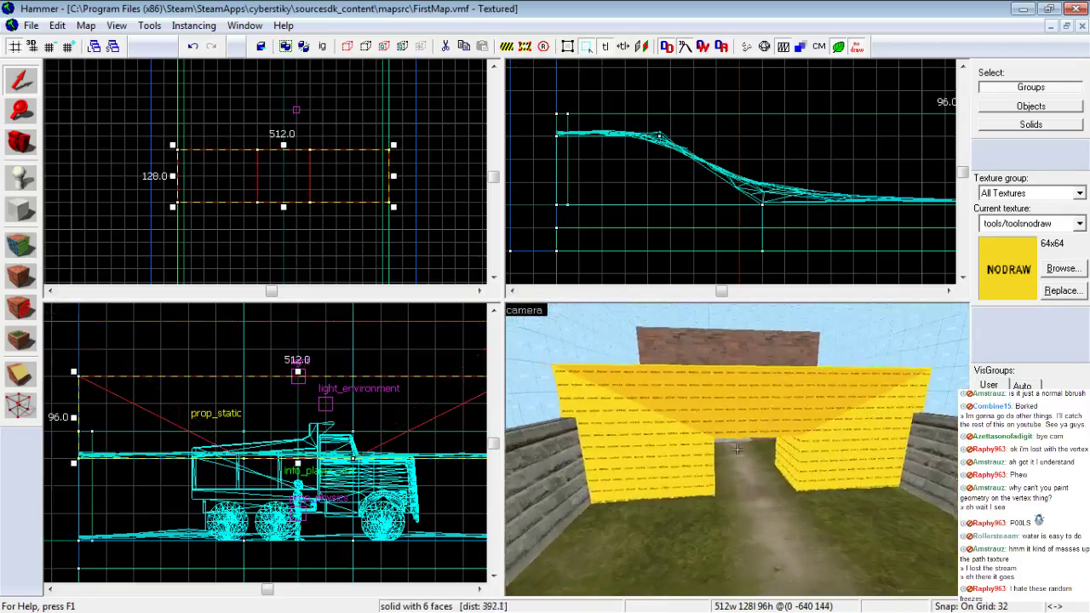
# Examine the nodraw archway from both sides and underneath to check how the three blocks fit together
pyautogui.press('w')
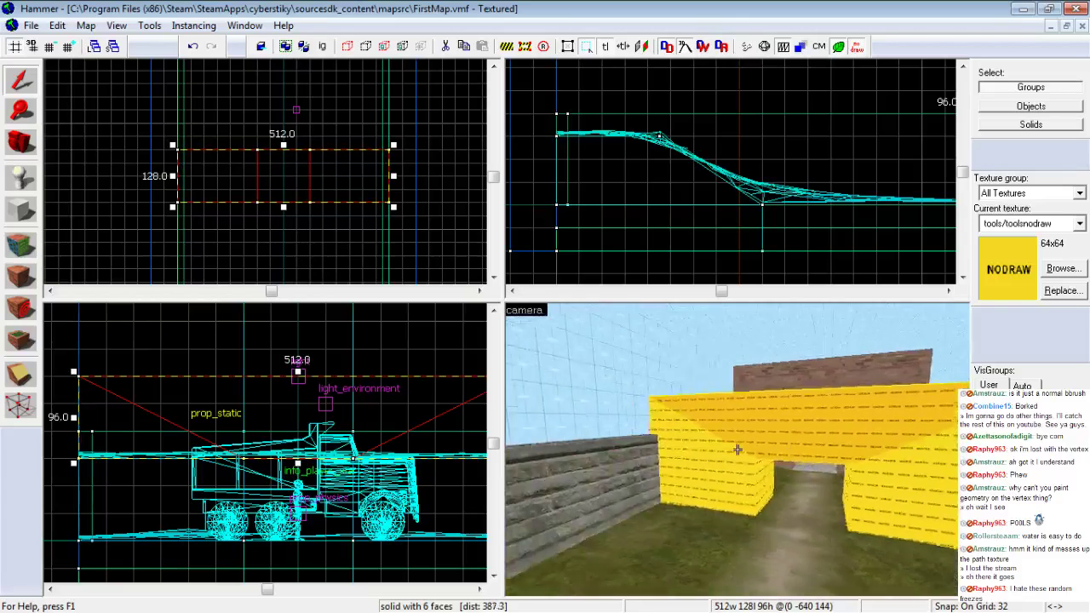
pyautogui.press('w')
pyautogui.press('z')
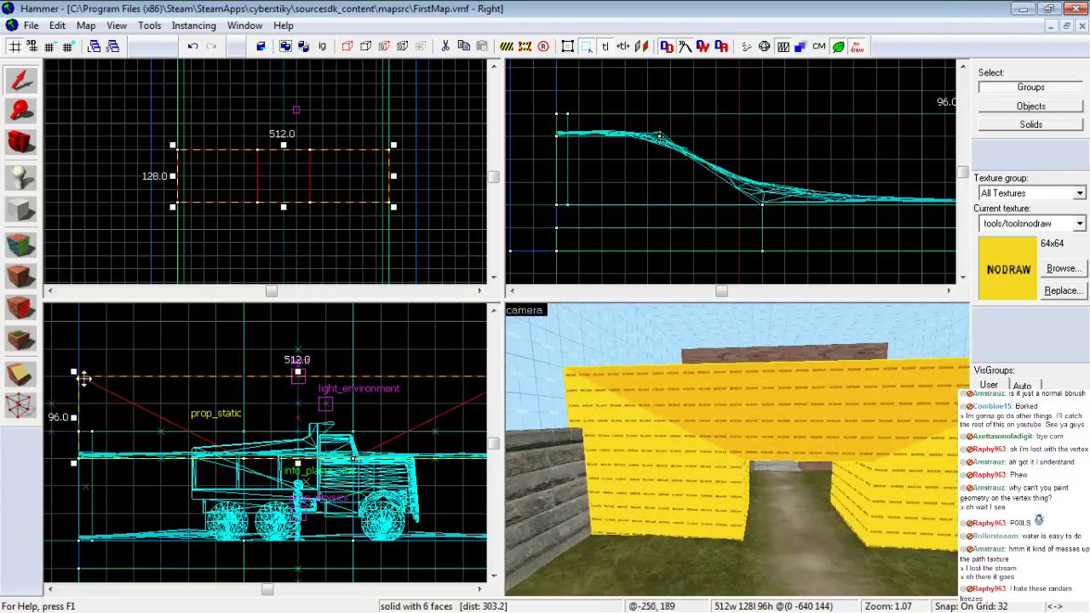
pyautogui.press('z')
pyautogui.press('w')
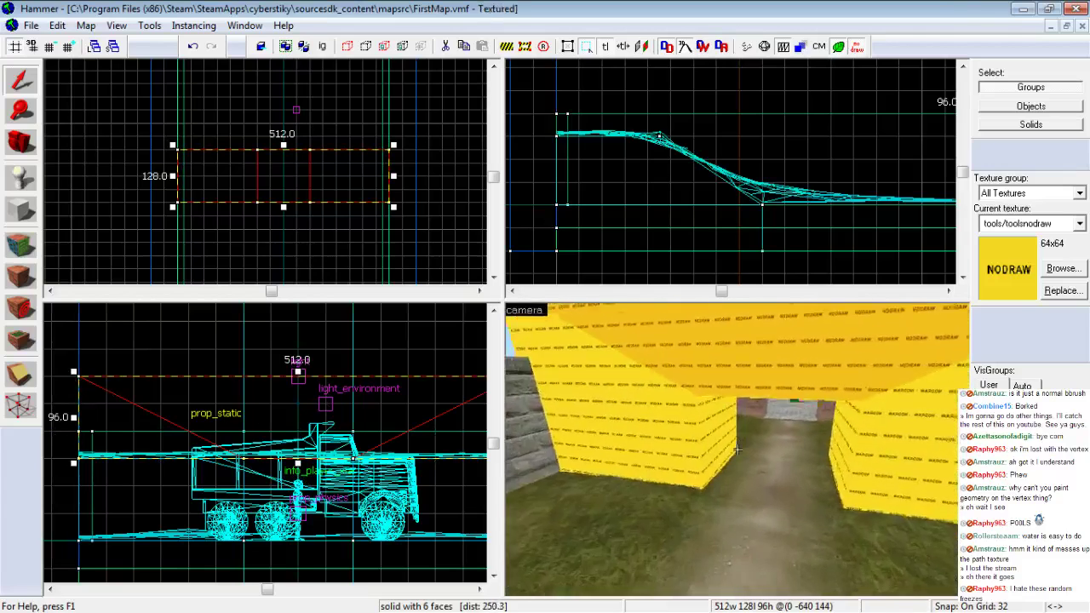
pyautogui.press('s')
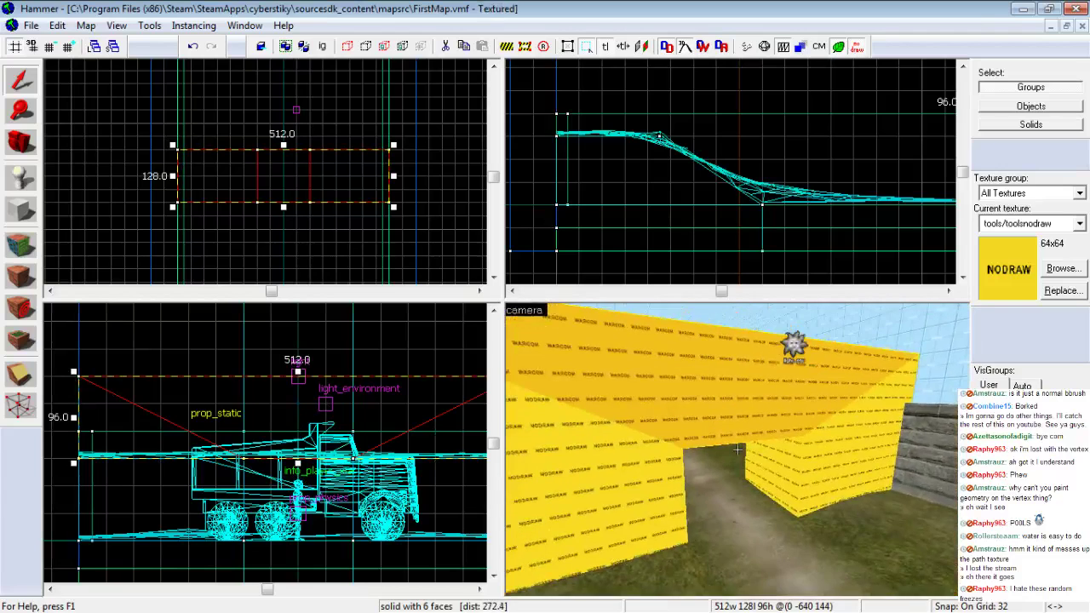
pyautogui.press('s')
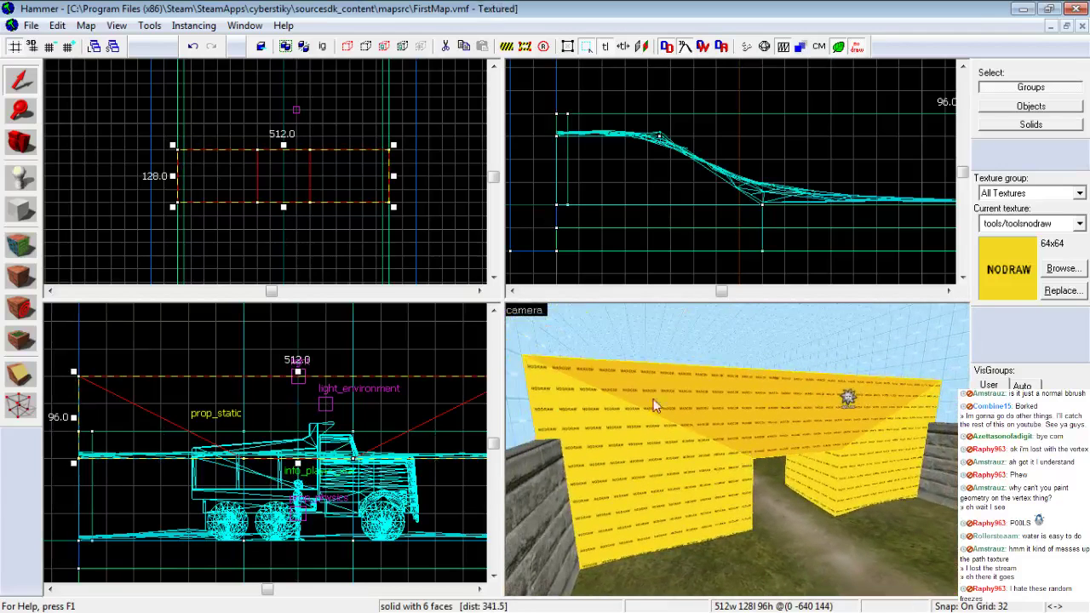
# Start face editing and select the three nodraw faces on the archway's side facing the light_environment entity
pyautogui.click(22, 245)
pyautogui.click(656, 442)
pyautogui.keyDown('ctrl'); pyautogui.click(763, 422); pyautogui.keyUp('ctrl')
pyautogui.keyDown('ctrl'); pyautogui.click(866, 455); pyautogui.keyUp('ctrl')
# Add the three faces on the archway's opposite side to the face selection
pyautogui.press('z')
pyautogui.press('w')
pyautogui.press('s')
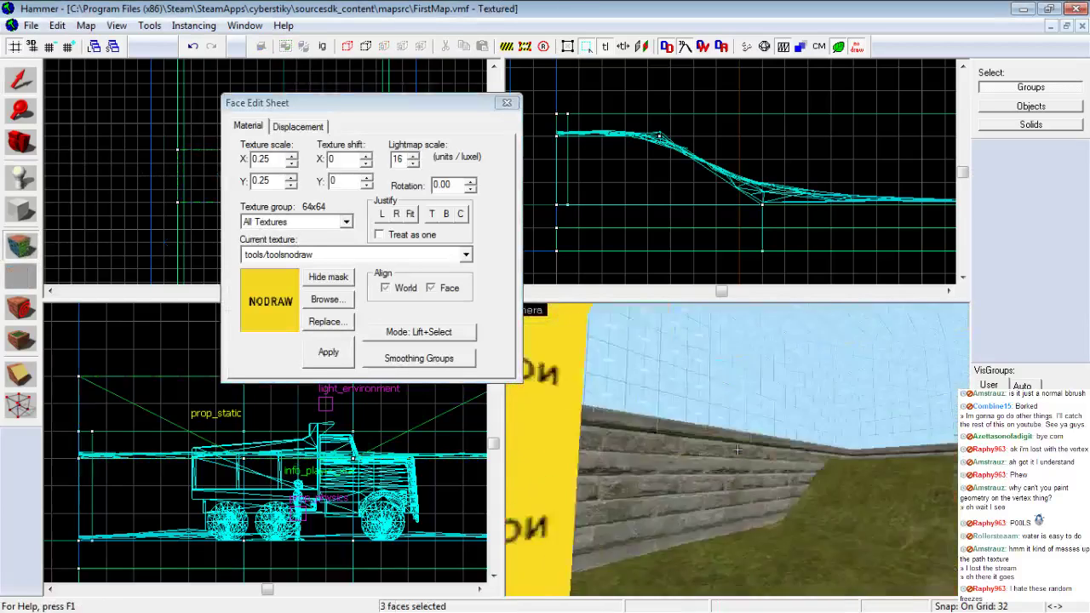
pyautogui.press('z')
pyautogui.keyDown('ctrl'); pyautogui.click(637, 457); pyautogui.keyUp('ctrl')
pyautogui.keyDown('ctrl'); pyautogui.click(720, 413); pyautogui.keyUp('ctrl')
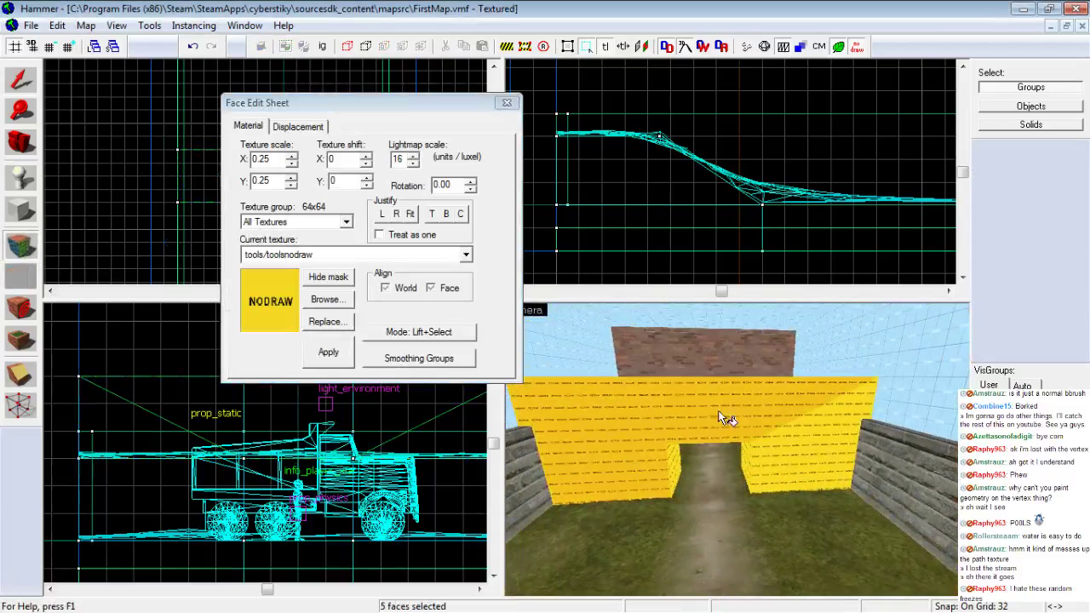
pyautogui.keyDown('ctrl'); pyautogui.click(811, 434); pyautogui.keyUp('ctrl')
# Add the passage's two inner walls and its ceiling to the face selection
pyautogui.press('z')
pyautogui.press('w')
pyautogui.press('z')
pyautogui.keyDown('ctrl'); pyautogui.click(606, 412); pyautogui.keyUp('ctrl')
pyautogui.keyDown('ctrl'); pyautogui.click(748, 356); pyautogui.keyUp('ctrl')
pyautogui.keyDown('ctrl'); pyautogui.click(875, 434); pyautogui.keyUp('ctrl')
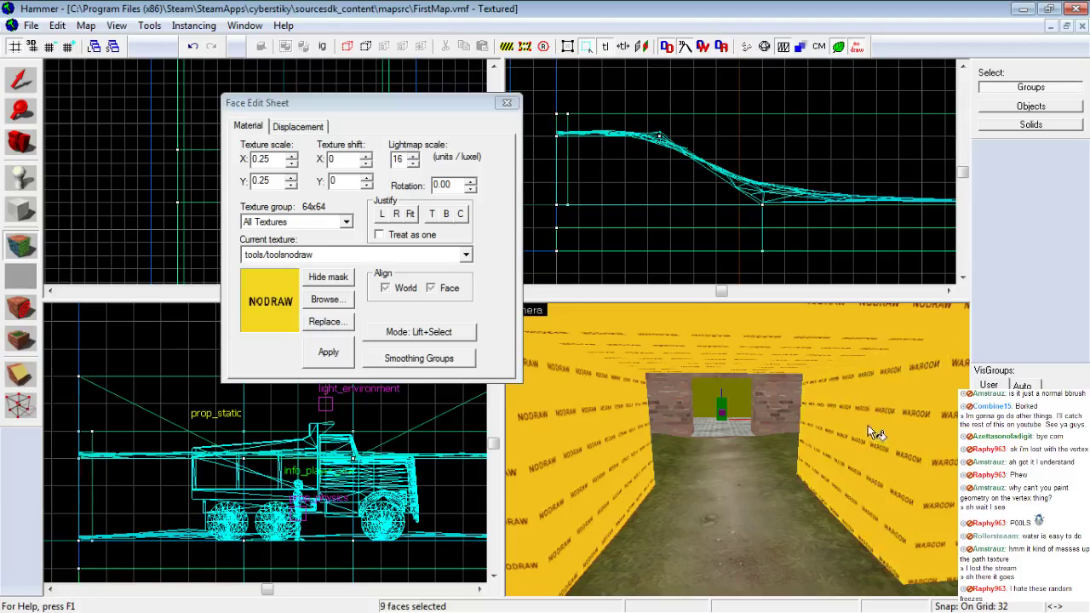
# Add the archway's top face to the face selection
pyautogui.press('z')
pyautogui.press('s')
pyautogui.press('w')
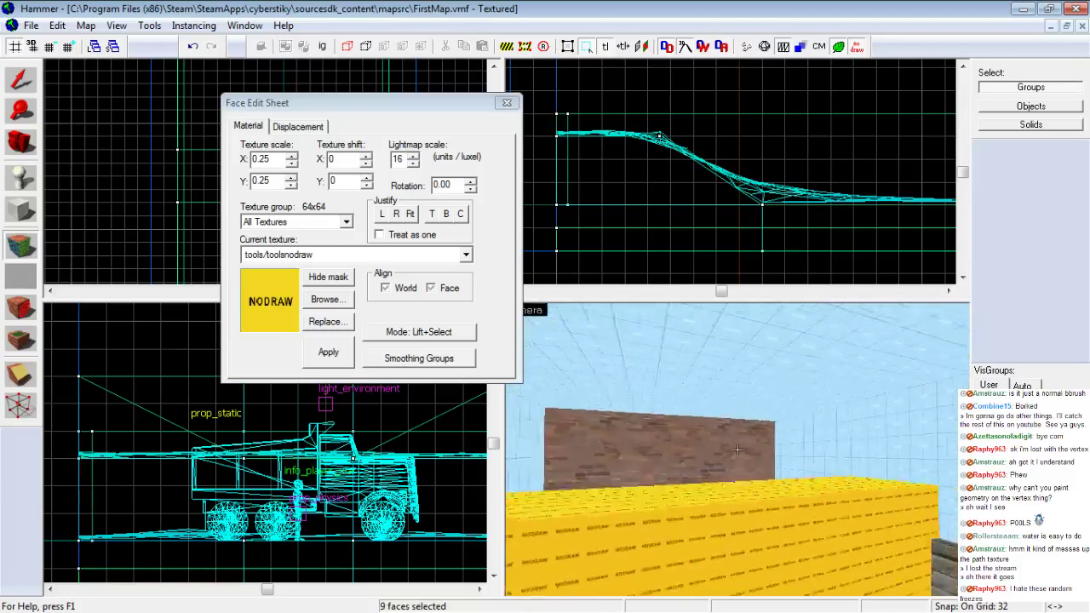
pyautogui.press('z')
pyautogui.keyDown('ctrl'); pyautogui.click(745, 442); pyautogui.keyUp('ctrl')
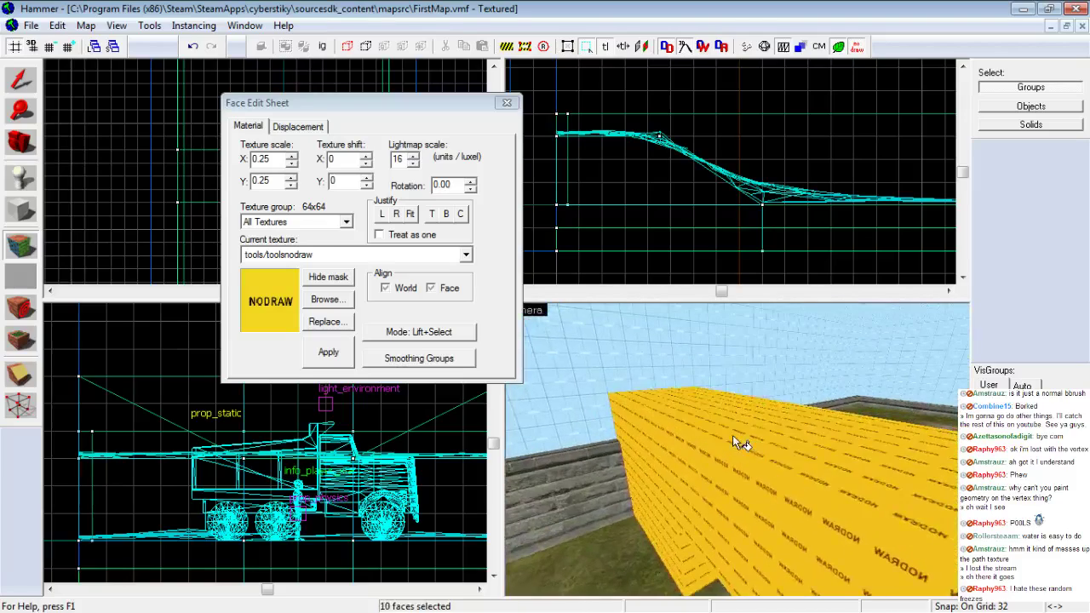
# Filter the texture browser by "rock" and choose nature/blendrockgroundwallforest as the current texture
pyautogui.press('z')
pyautogui.press('s')
pyautogui.press('z')
pyautogui.click(325, 301)
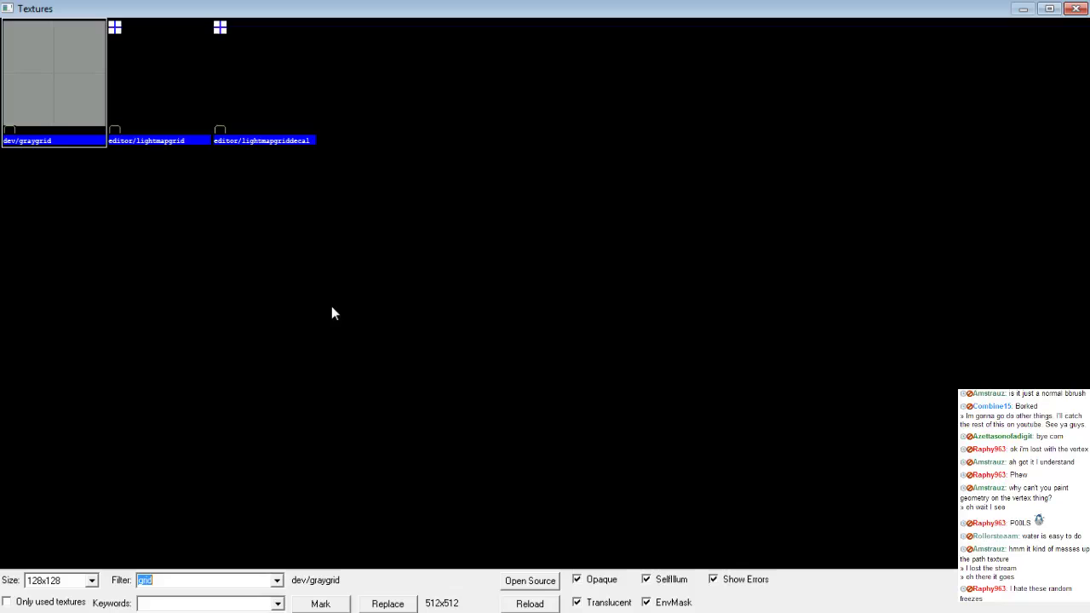
pyautogui.press('BackSpace')
pyautogui.press('BackSpace')
pyautogui.press('BackSpace')
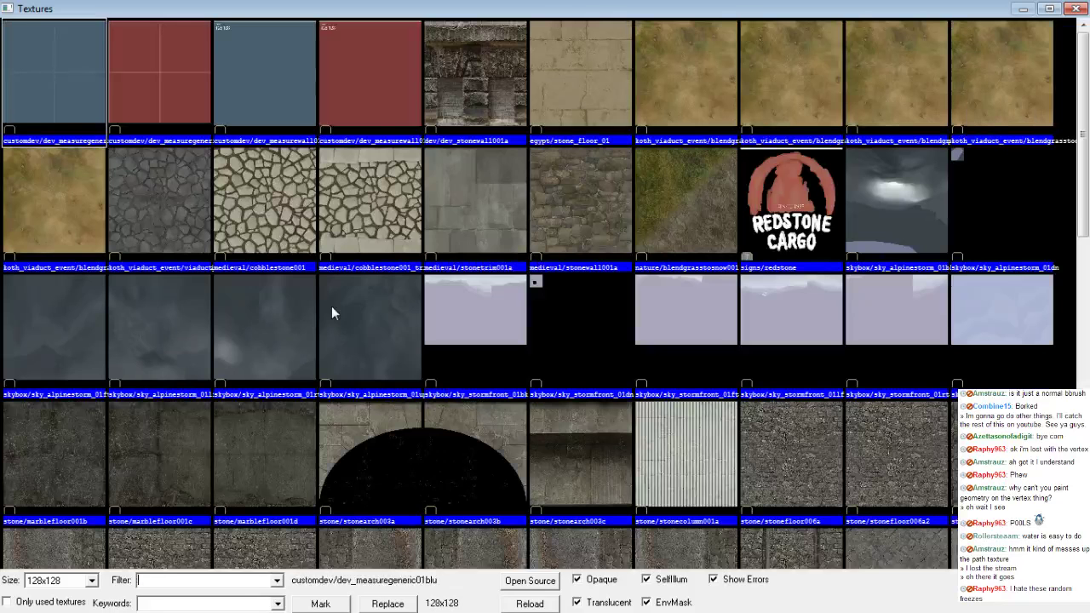
pyautogui.write('rock')
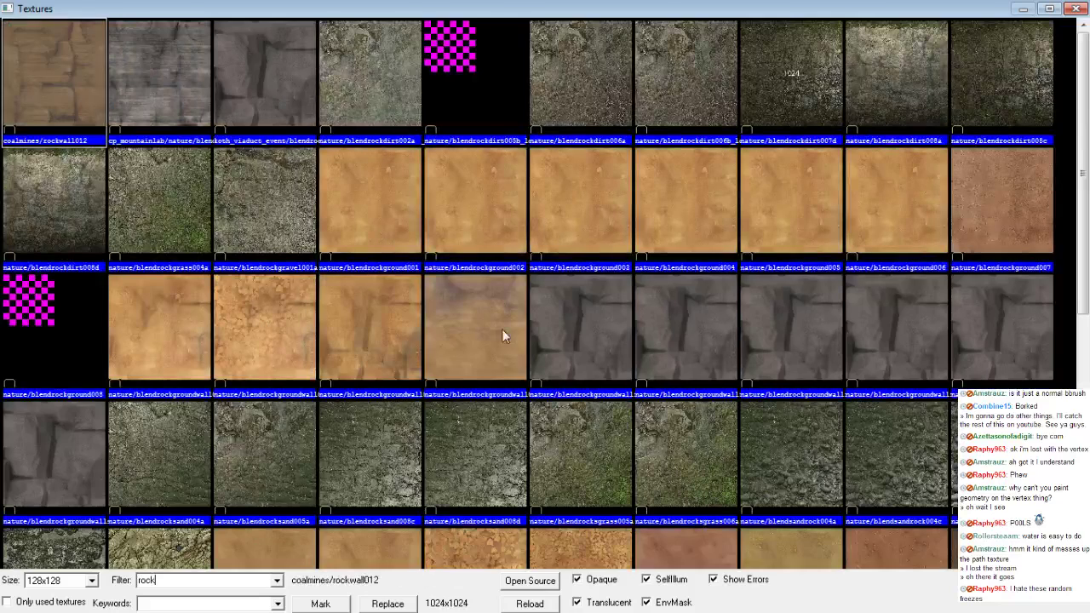
pyautogui.doubleClick(562, 328)
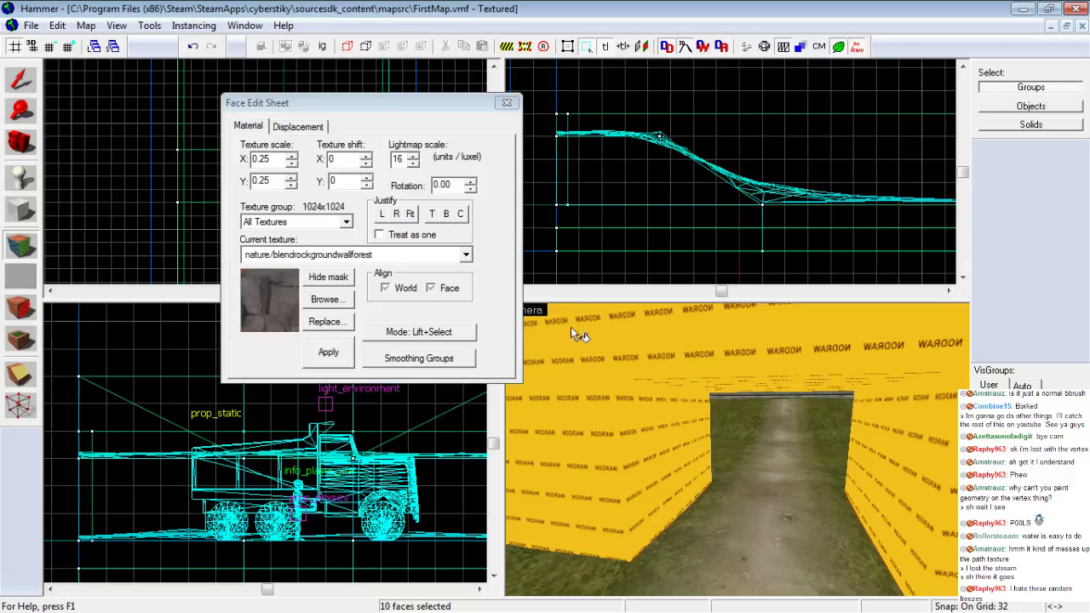
# Apply the chosen rock texture to the ten selected archway faces
pyautogui.click(328, 351)
pyautogui.press('z')
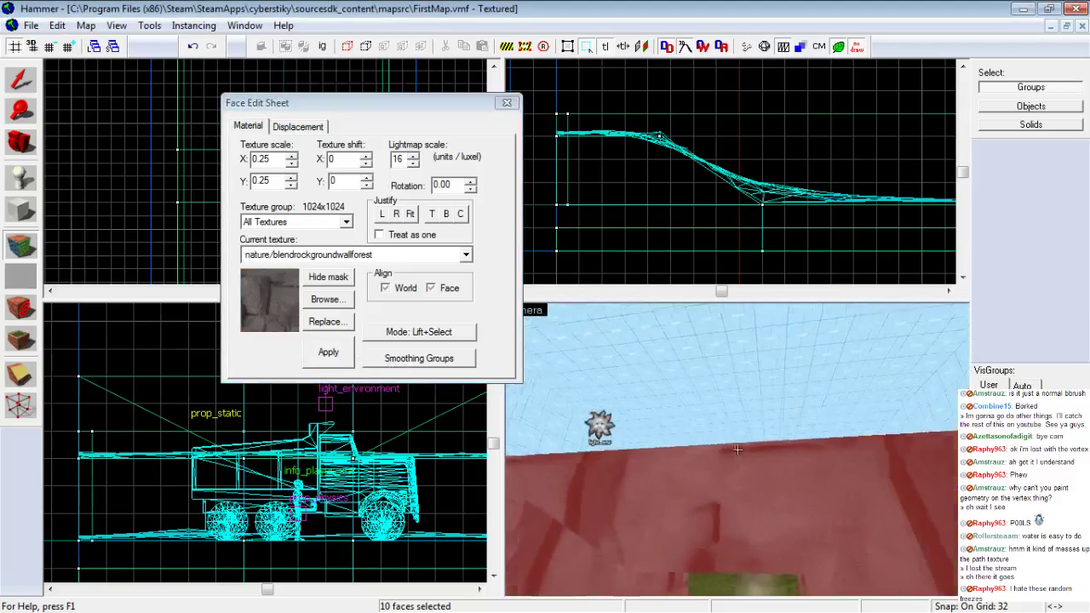
pyautogui.press('s')
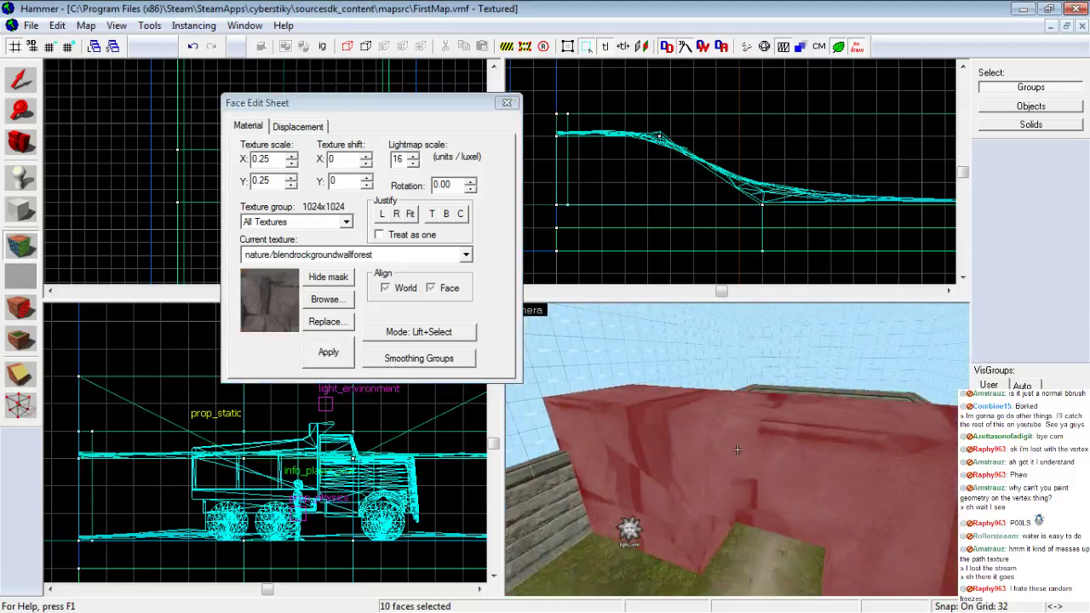
# Create displacements with power 2 on all the selected archway faces
pyautogui.click(312, 128)
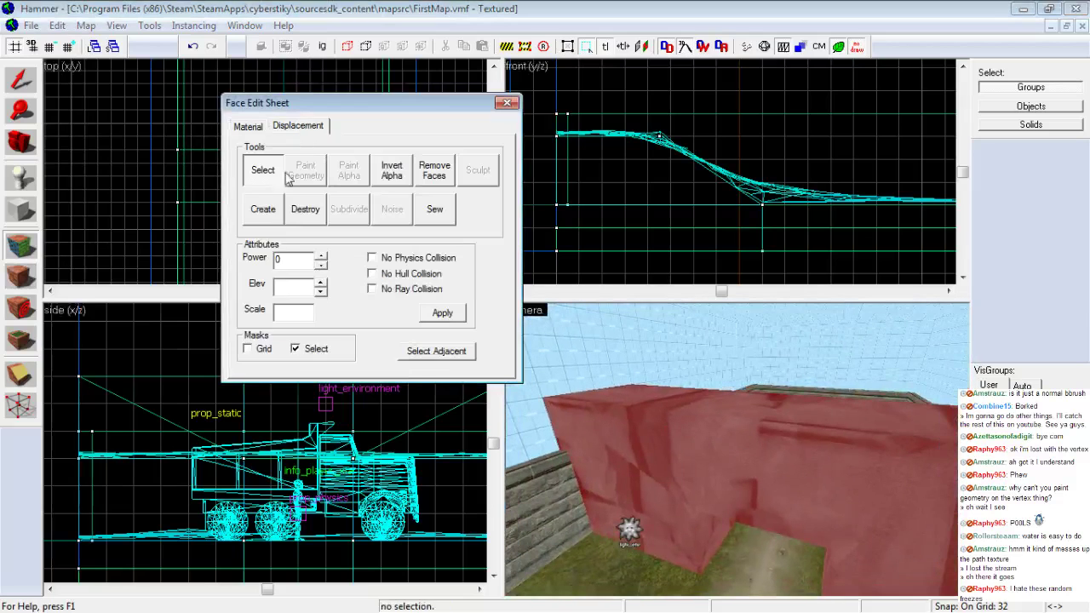
pyautogui.click(263, 210)
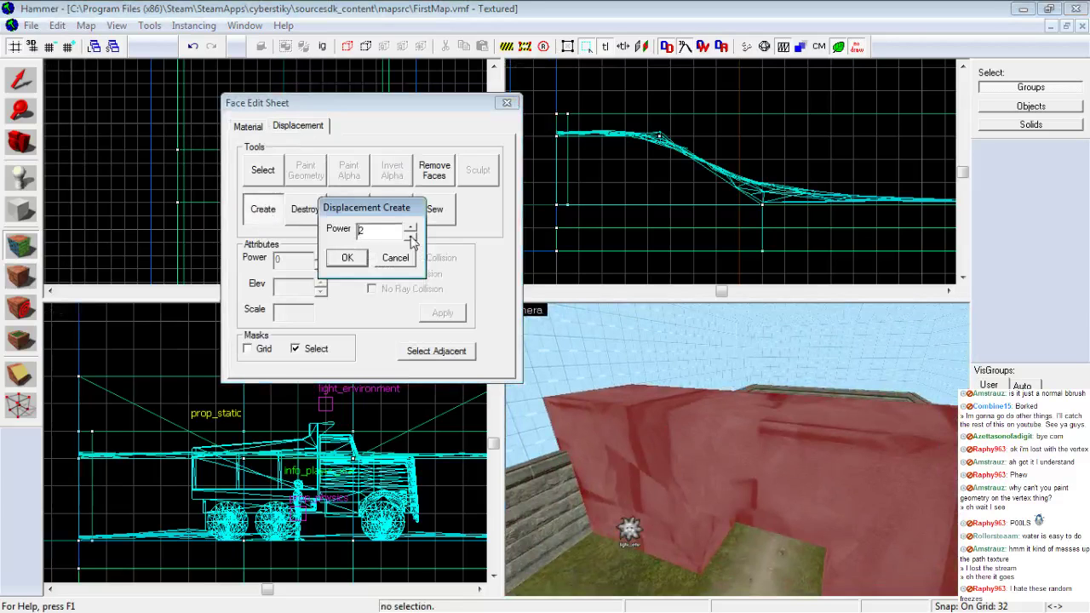
pyautogui.click(350, 258)
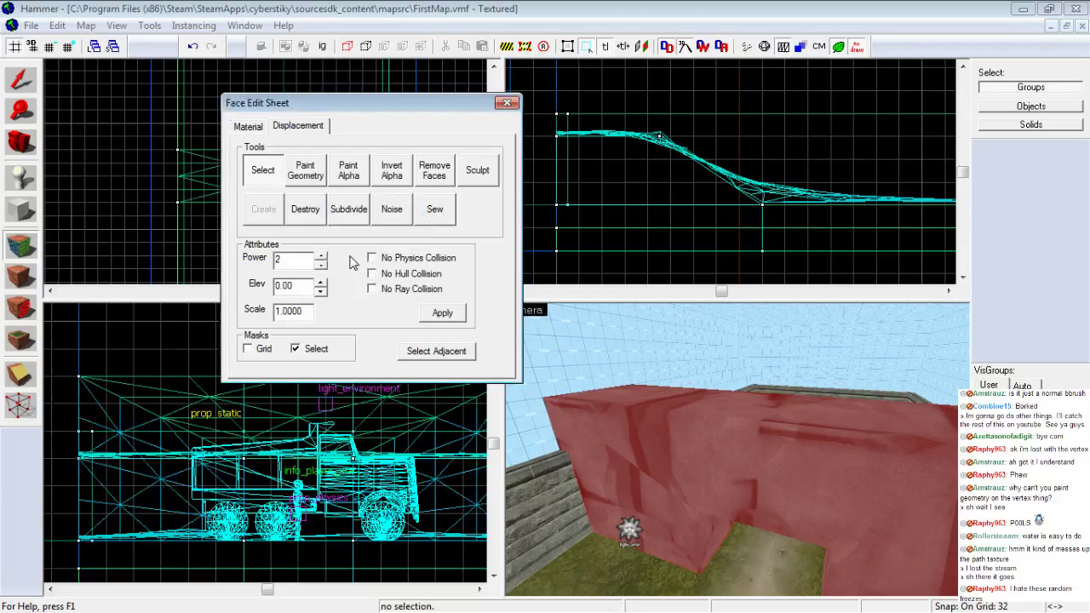
# Examine the displacement mesh on the archway's outer sides, top, corners and inner passage
pyautogui.press('z')
pyautogui.press('w')
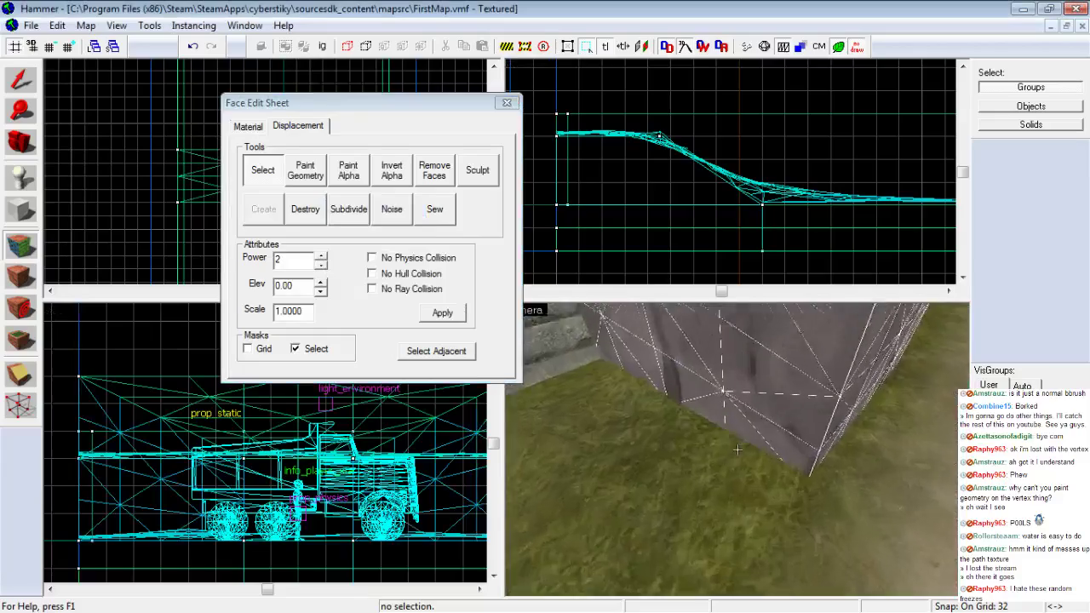
pyautogui.press('s')
pyautogui.press('w')
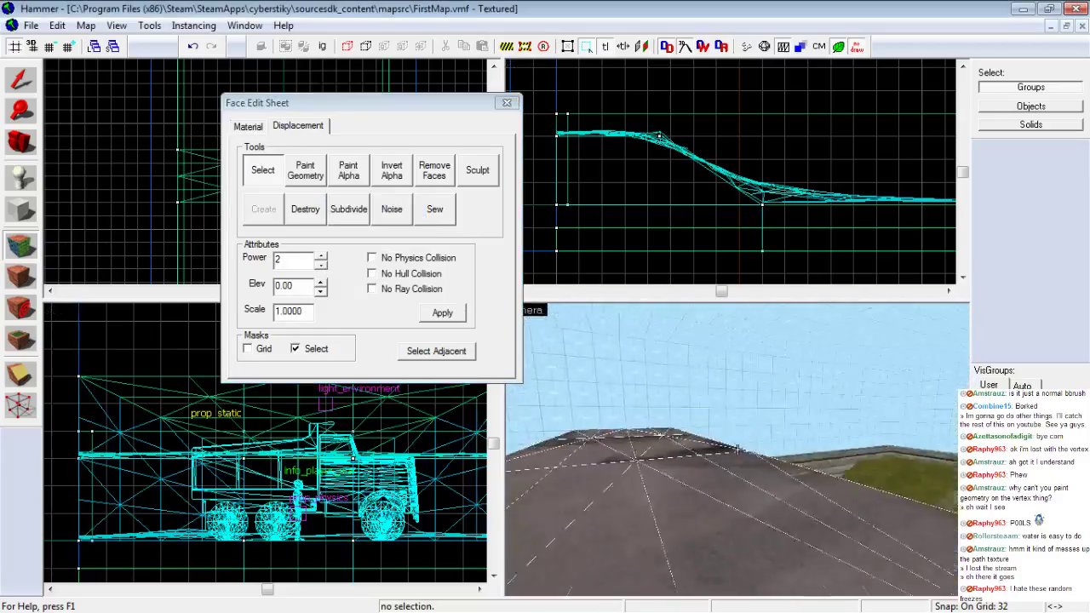
pyautogui.press('w')
pyautogui.press('s')
pyautogui.press('w')
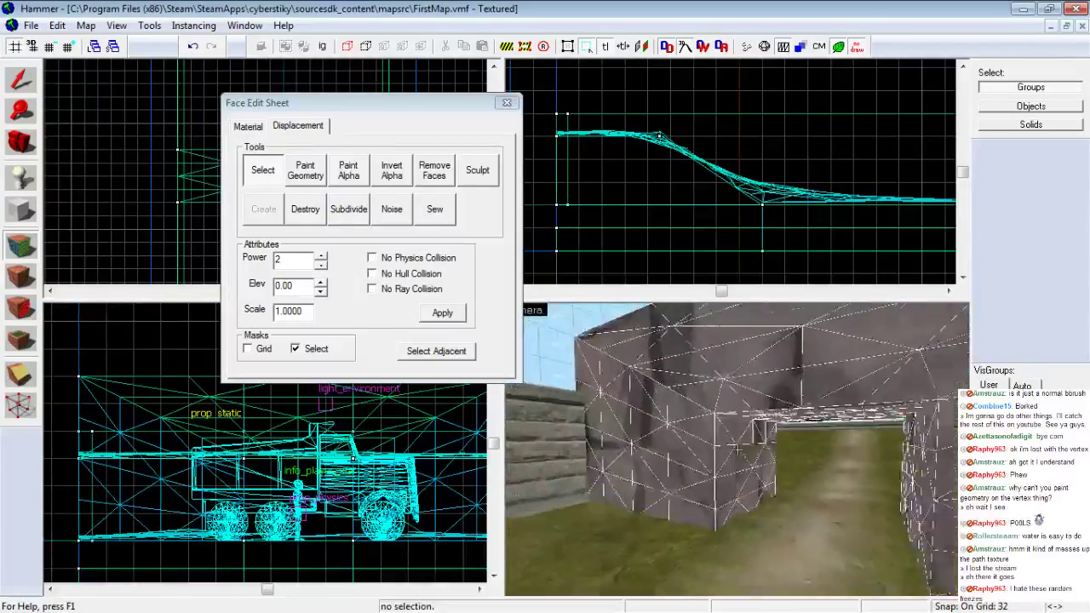
pyautogui.press('w')
pyautogui.press('s')
pyautogui.press('z')
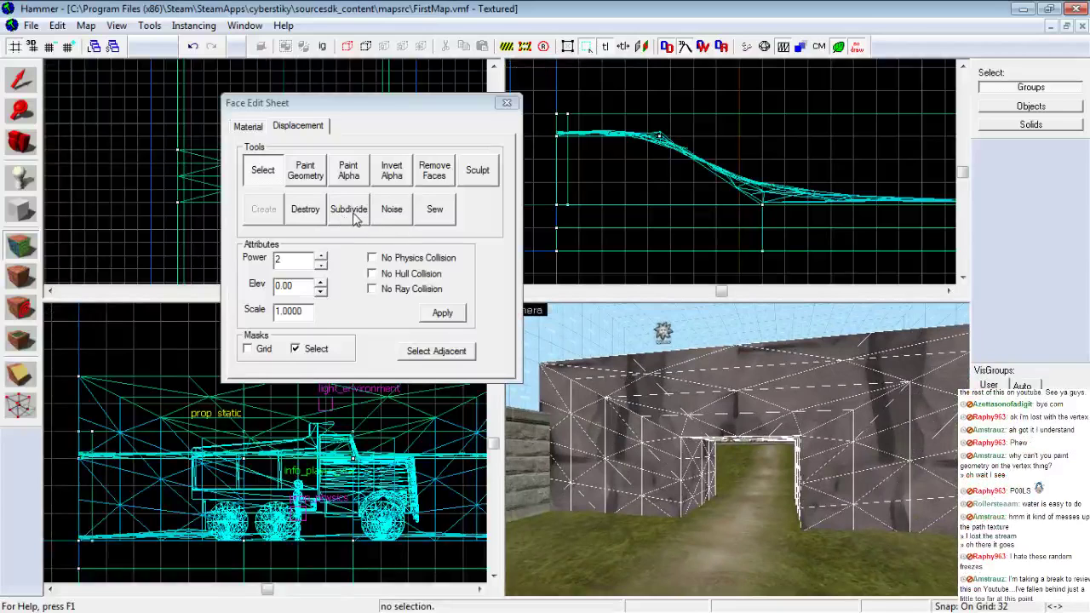
pyautogui.press('z')
pyautogui.press('w')
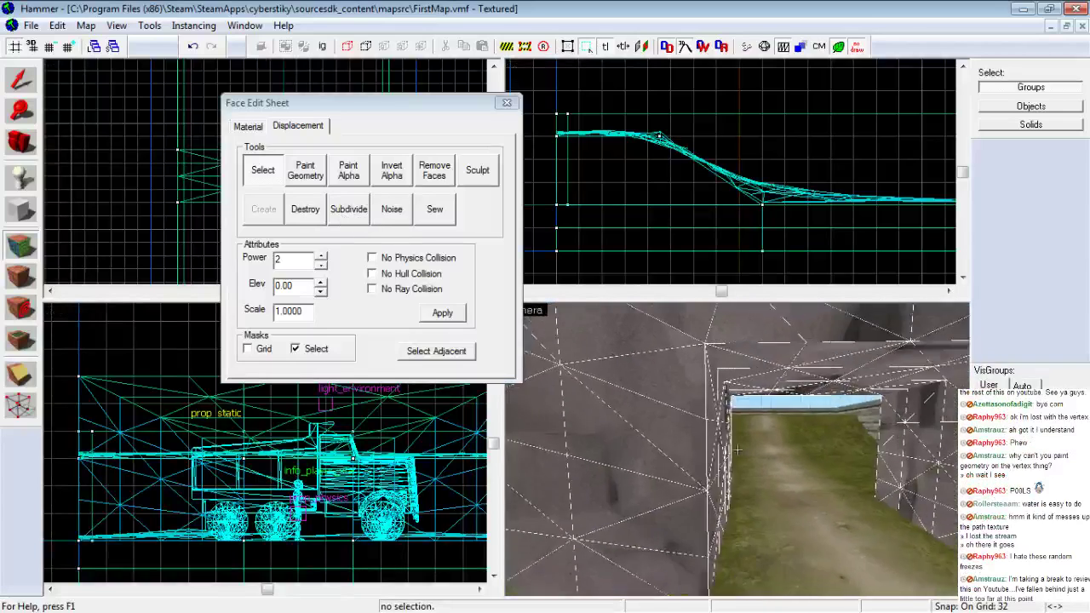
pyautogui.press('s')
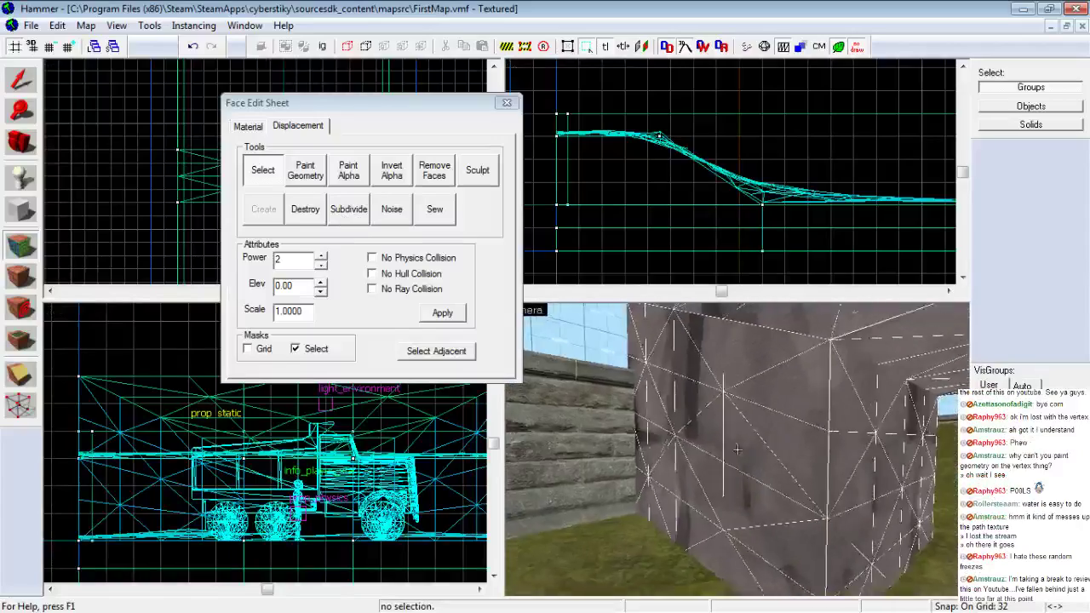
pyautogui.press('Right')
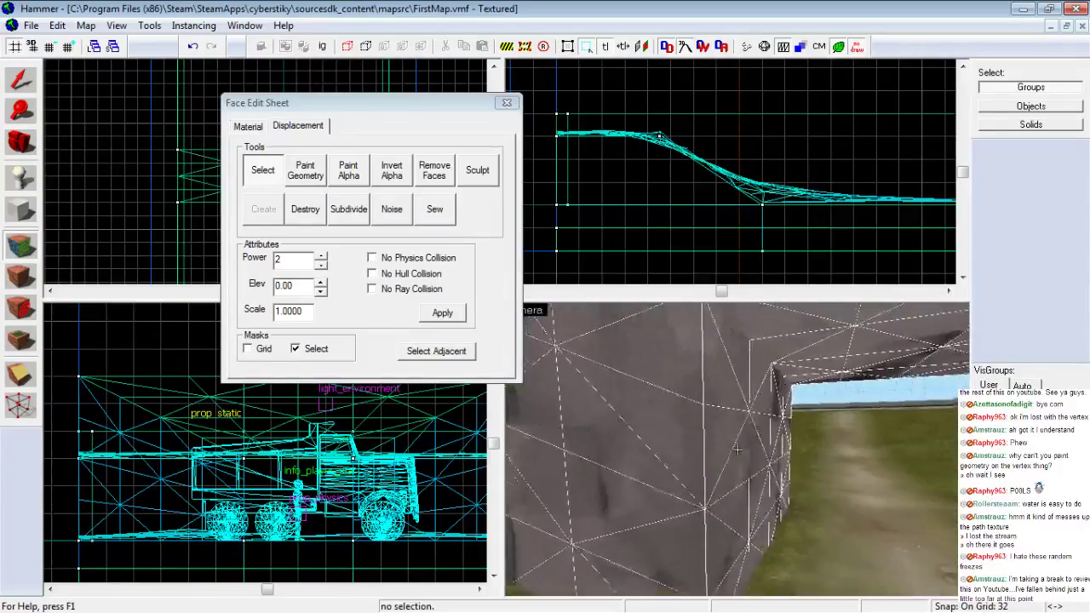
pyautogui.press('s')
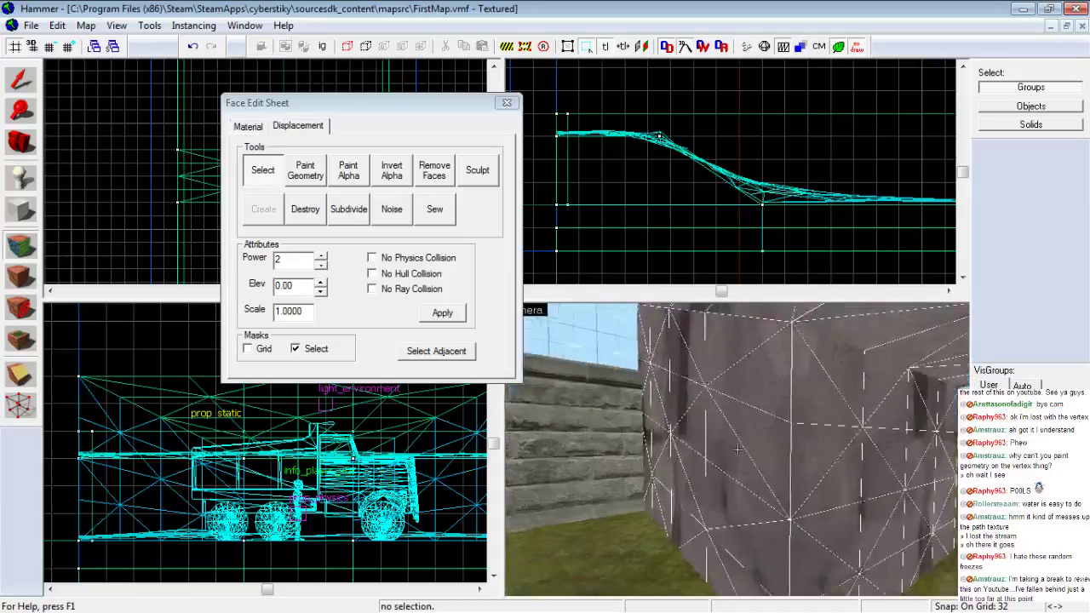
# Subdivide the selected displacement faces of the rock archway into a smooth, rounded shape
pyautogui.press('w')
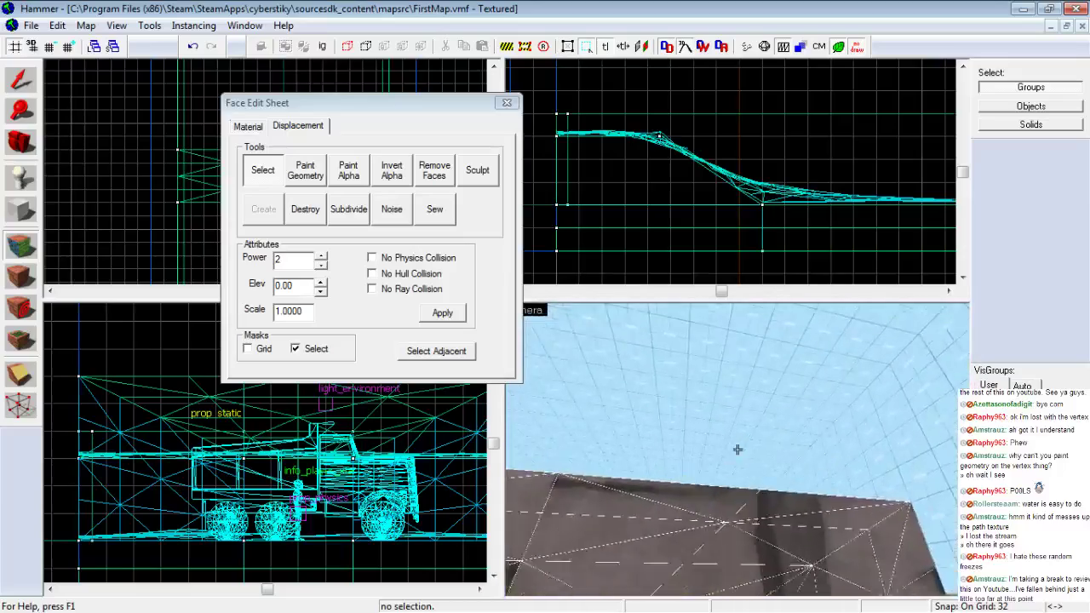
pyautogui.press('w')
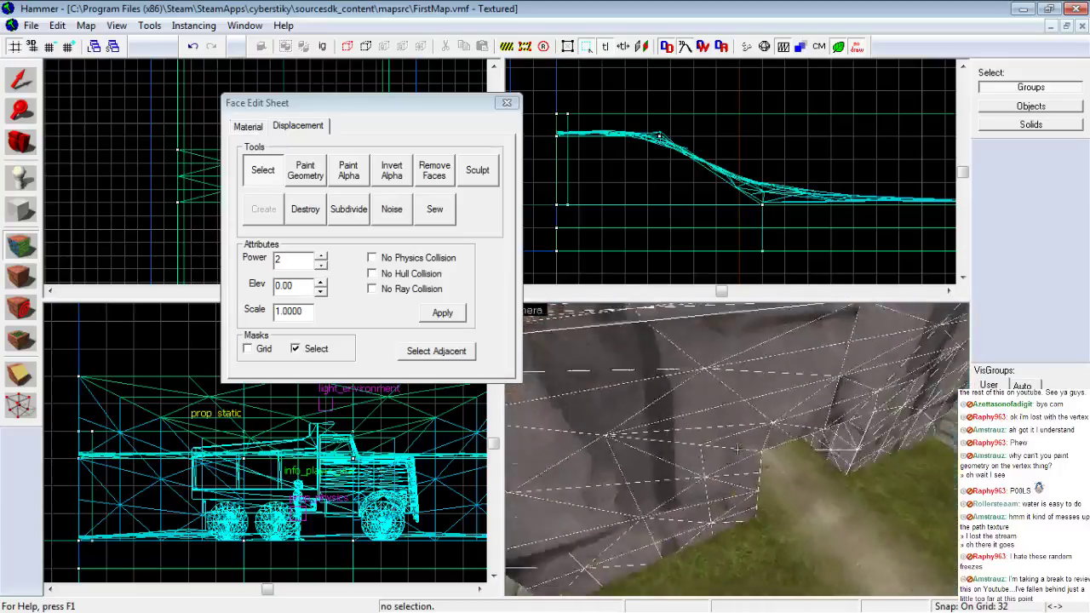
pyautogui.press('w')
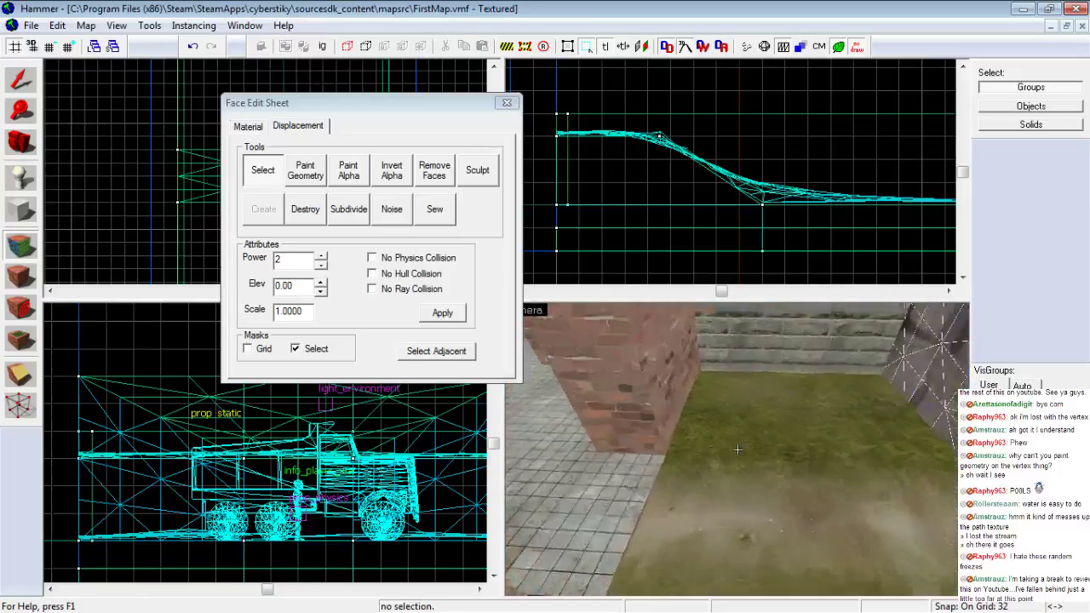
pyautogui.press('s')
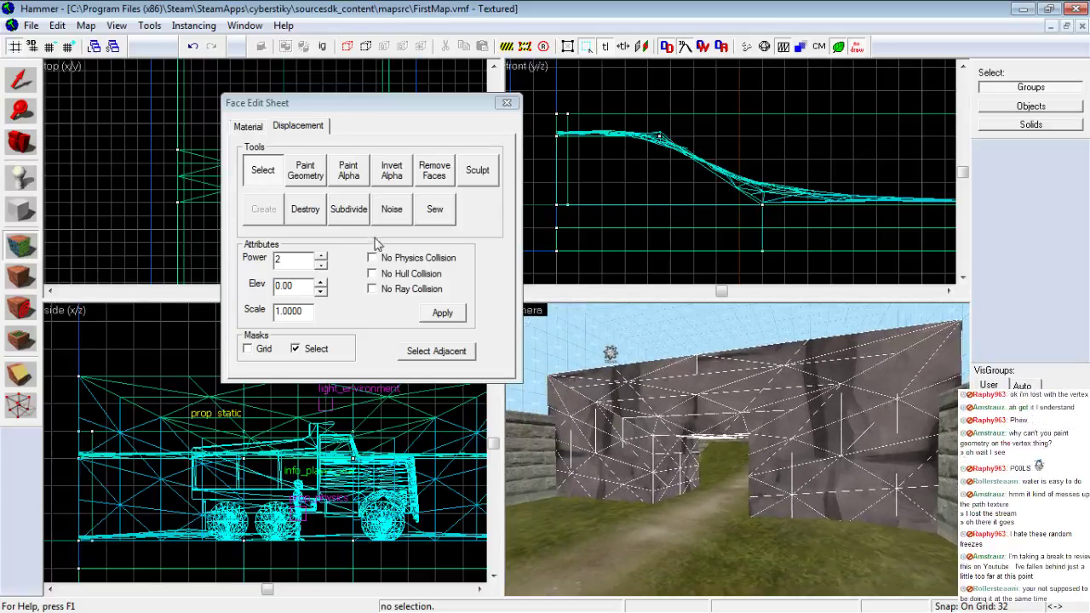
pyautogui.click(346, 210)
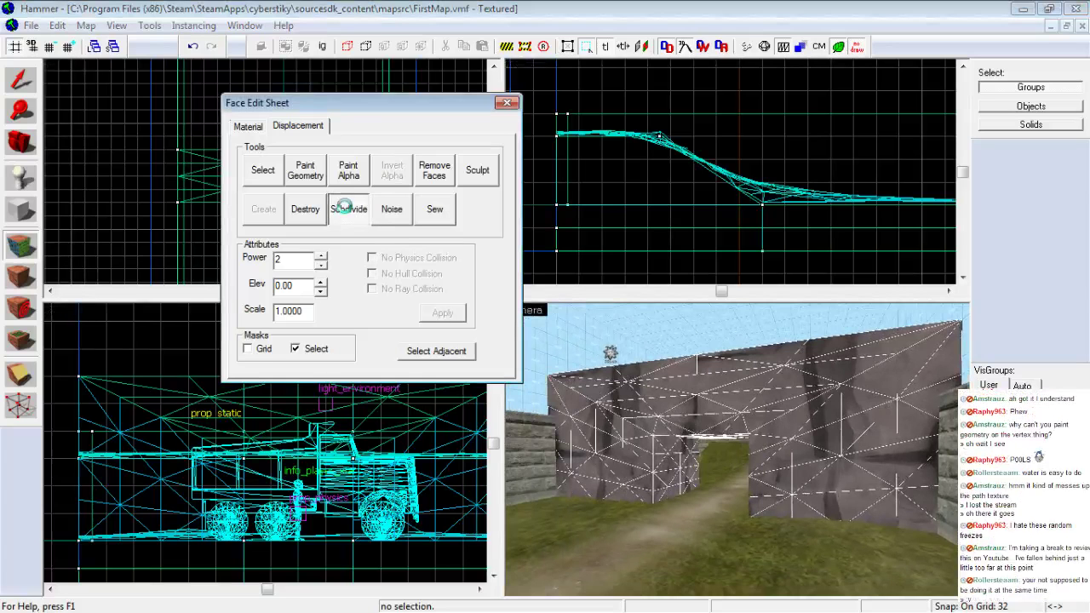
# Examine the subdivided rock archway from all around, including its opening and where it meets the stone walls and grass
pyautogui.press('z')
pyautogui.press('w')
pyautogui.press('w')
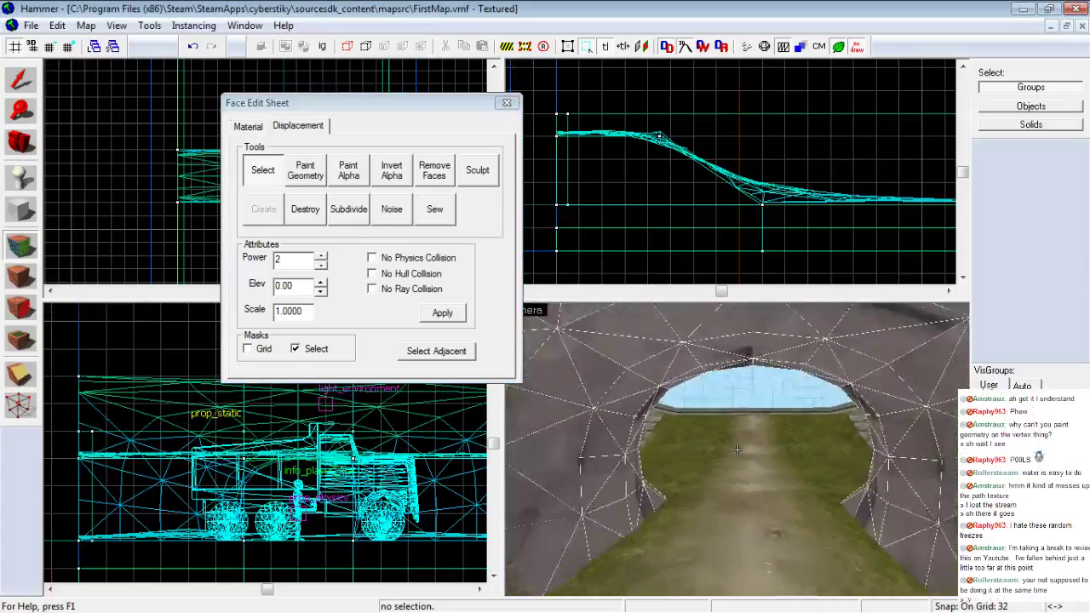
pyautogui.press('s')
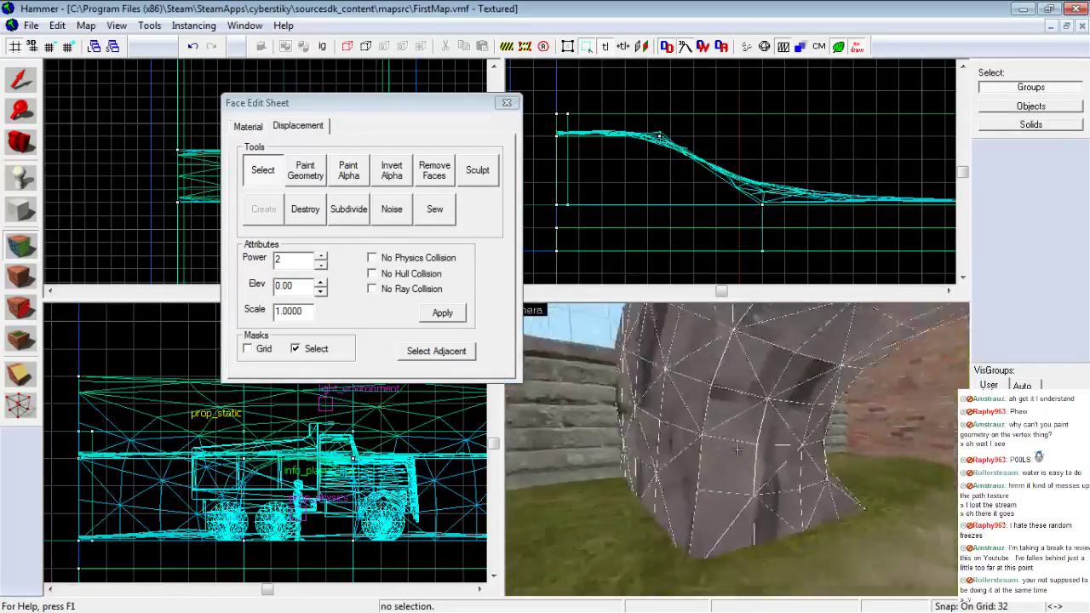
pyautogui.press('w')
pyautogui.press('w')
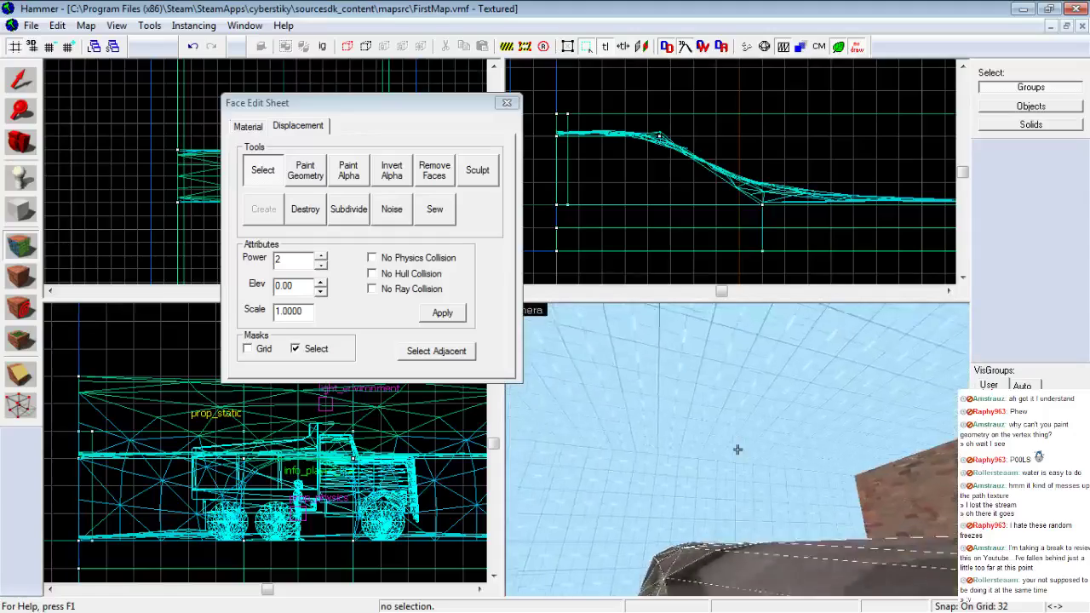
pyautogui.press('w')
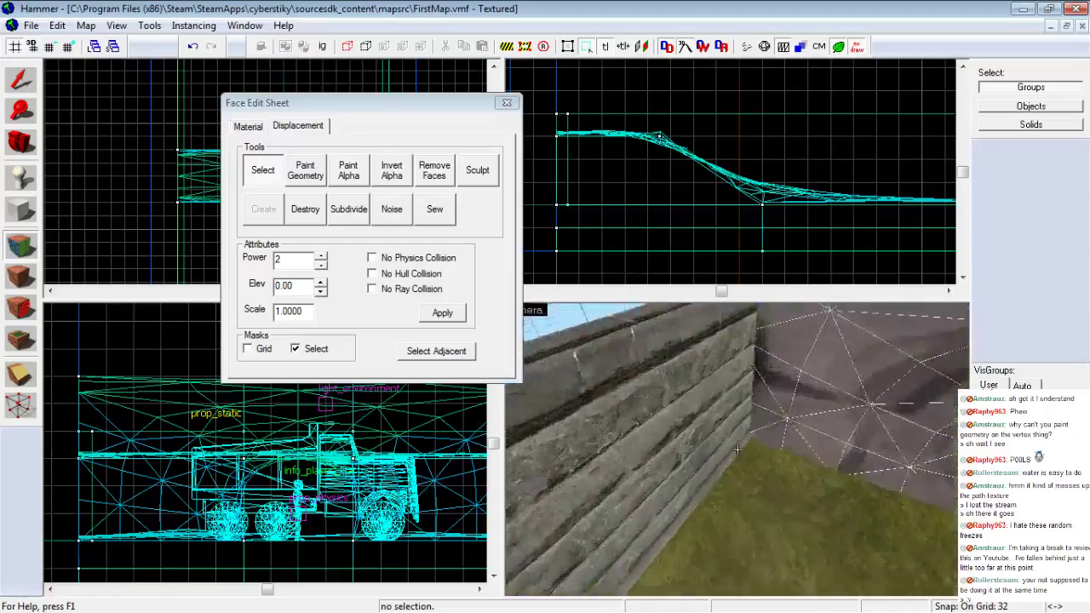
pyautogui.press('w')
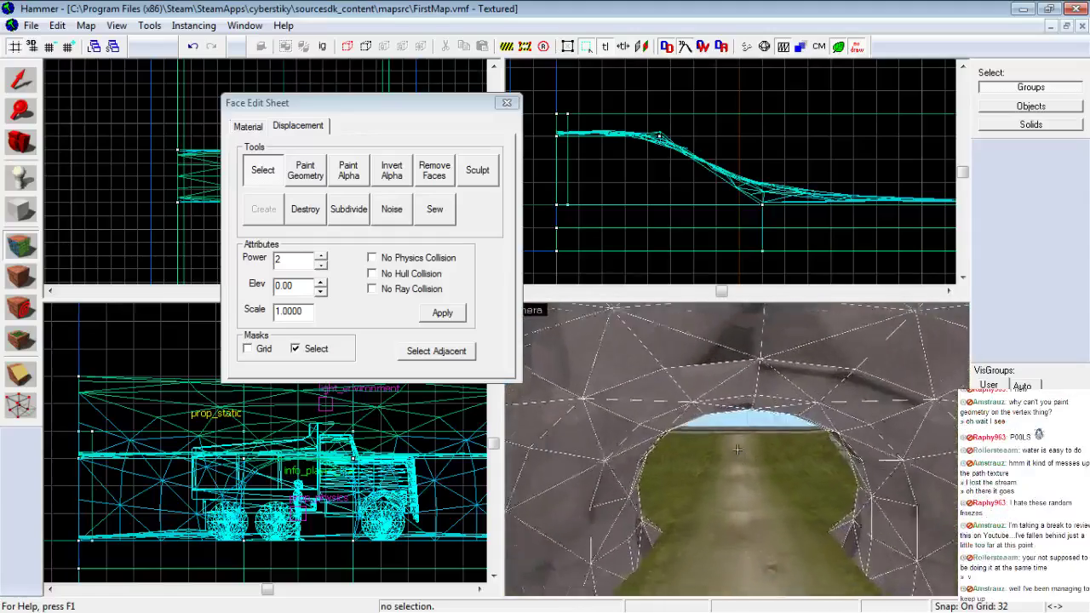
pyautogui.press('s')
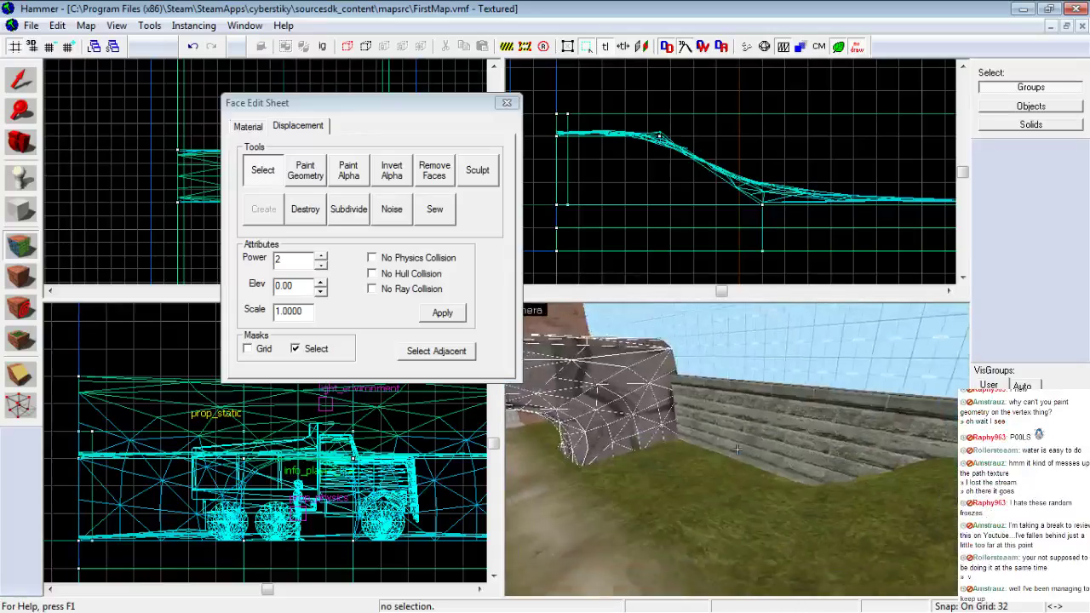
pyautogui.press('w')
pyautogui.press('w')
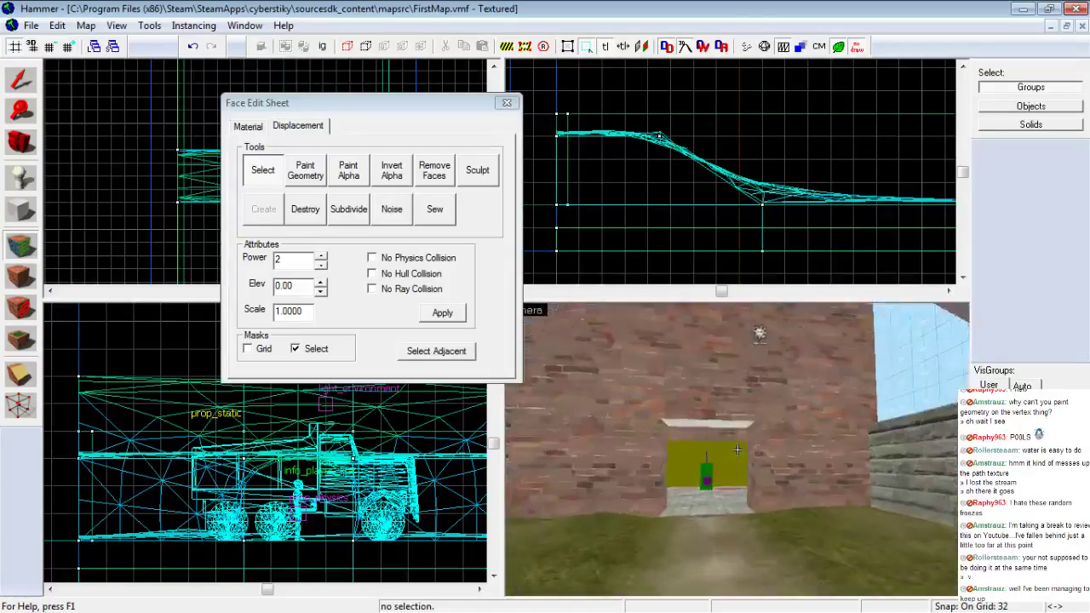
pyautogui.press('s')
pyautogui.press('z')
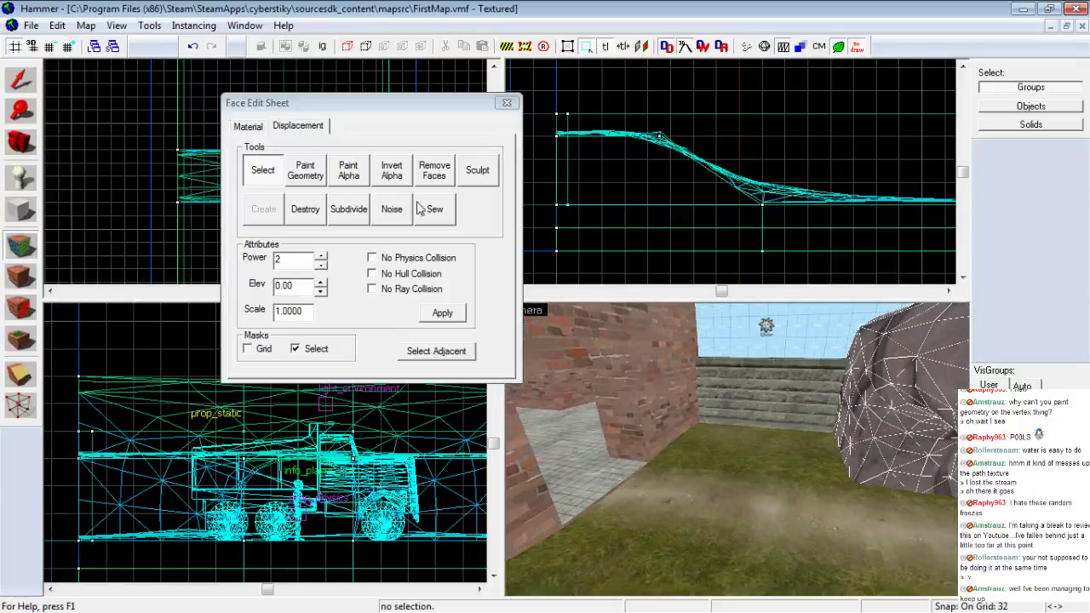
# Close the Face Edit Sheet and save the map
pyautogui.click(506, 104)
pyautogui.click(30, 25)
pyautogui.click(66, 97)
# Place an info_player_teamspawn on the grass near the brick building with the Entity Tool, and delete it
pyautogui.click(841, 455)
pyautogui.moveTo(841, 454); pyautogui.dragTo(738, 449)
pyautogui.press('s')
pyautogui.press('w')
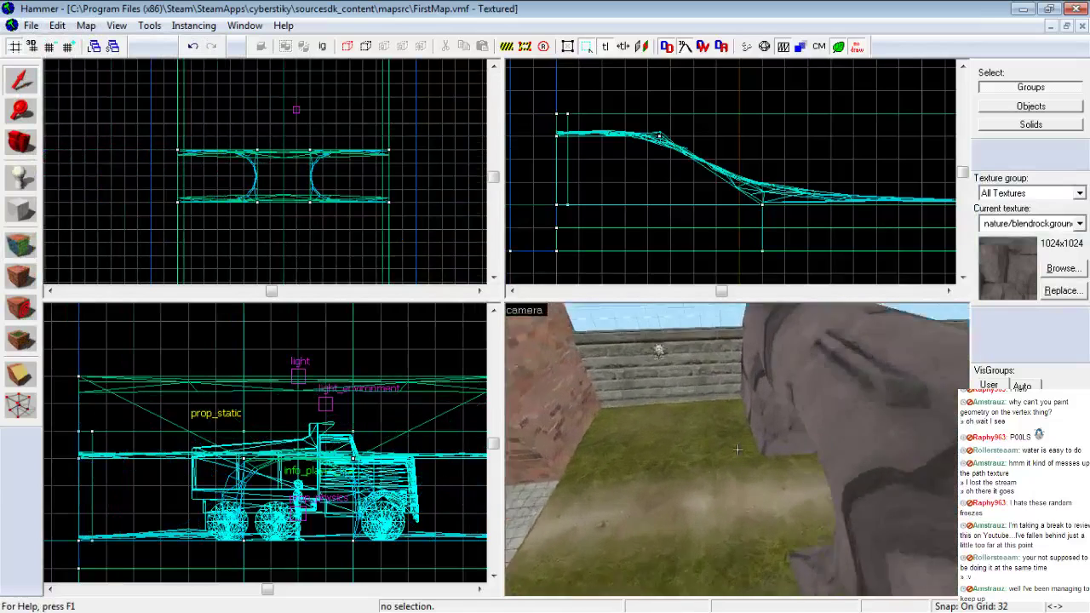
pyautogui.press('s')
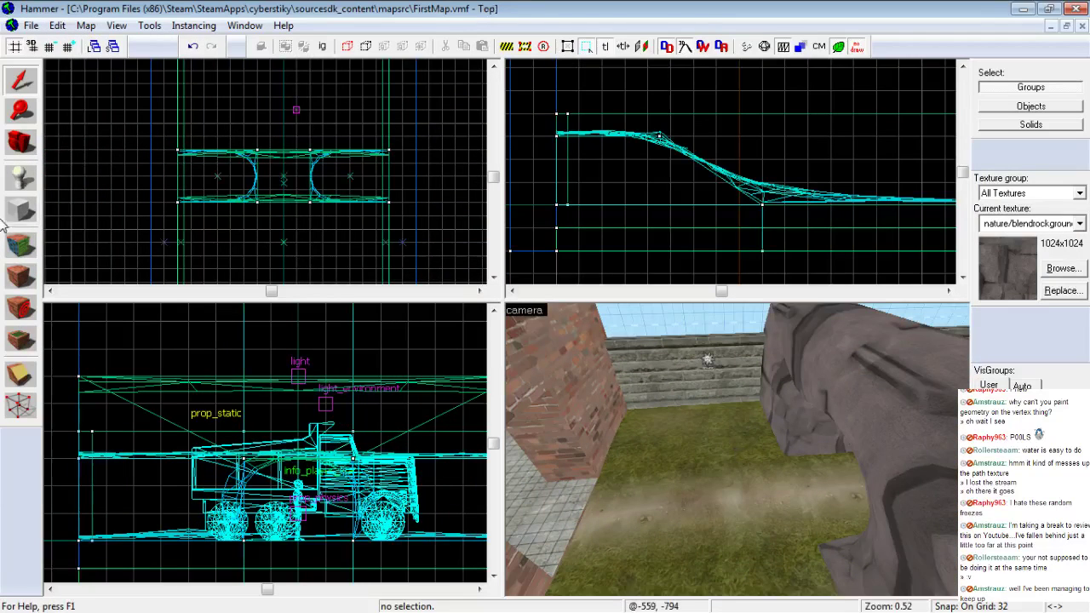
pyautogui.click(21, 177)
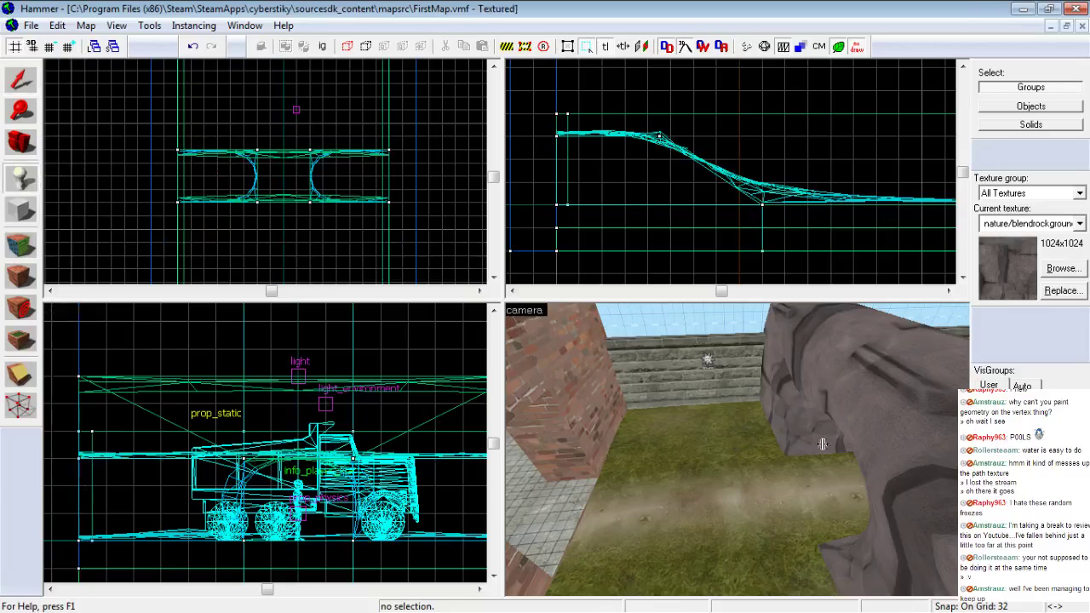
pyautogui.click(653, 430)
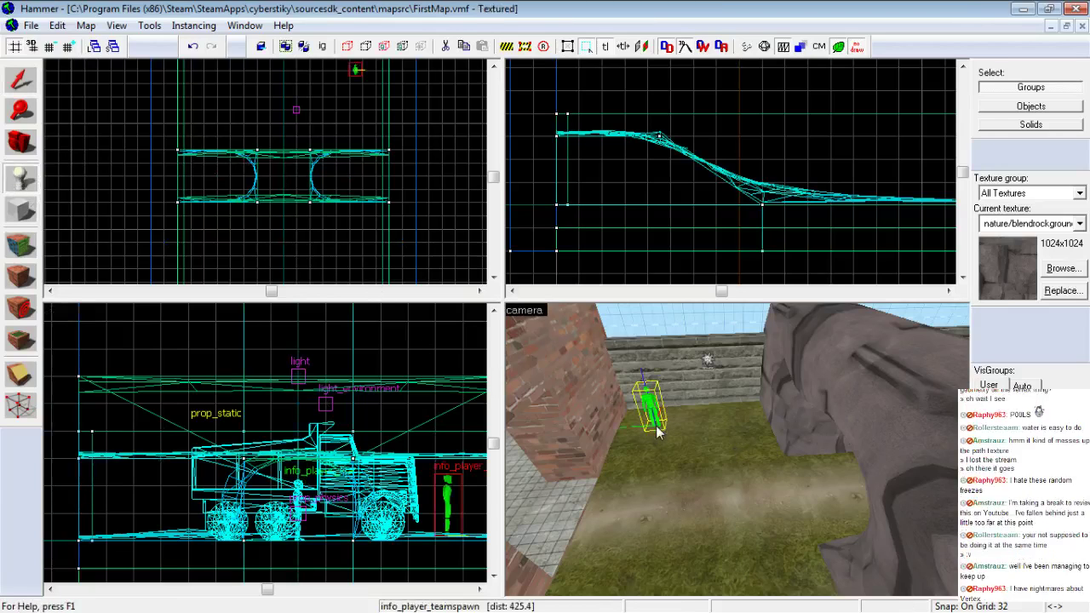
pyautogui.press('Delete')
# Rearrange the docked panels so the entity Categories and Objects lists sit directly below the texture panel and above the VisGroups filter
pyautogui.moveTo(1032, 363); pyautogui.dragTo(1029, 314)
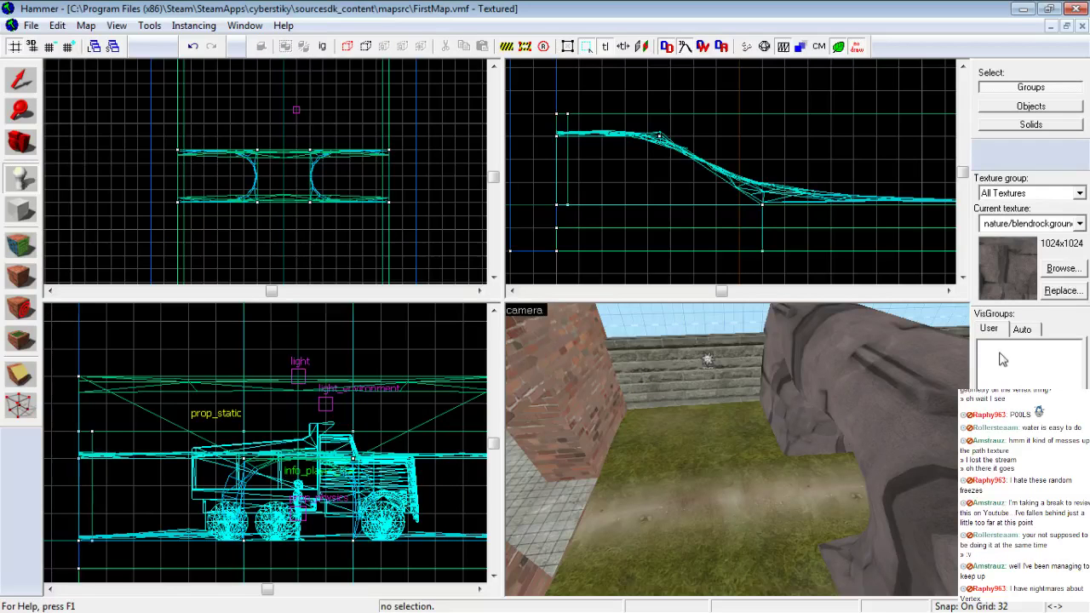
pyautogui.moveTo(1007, 316); pyautogui.dragTo(714, 308)
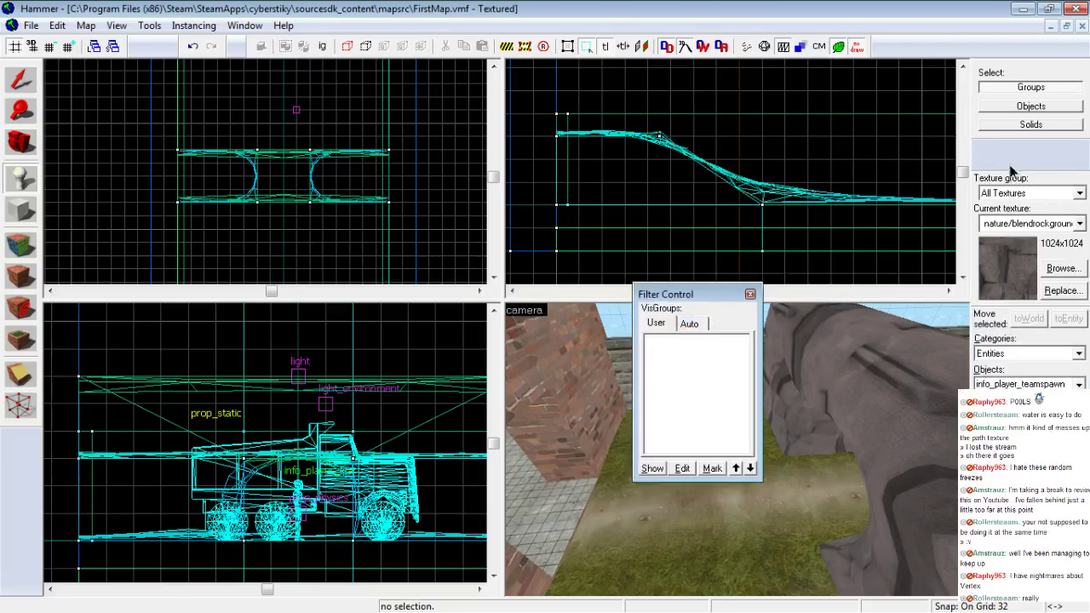
pyautogui.moveTo(982, 171); pyautogui.dragTo(985, 139)
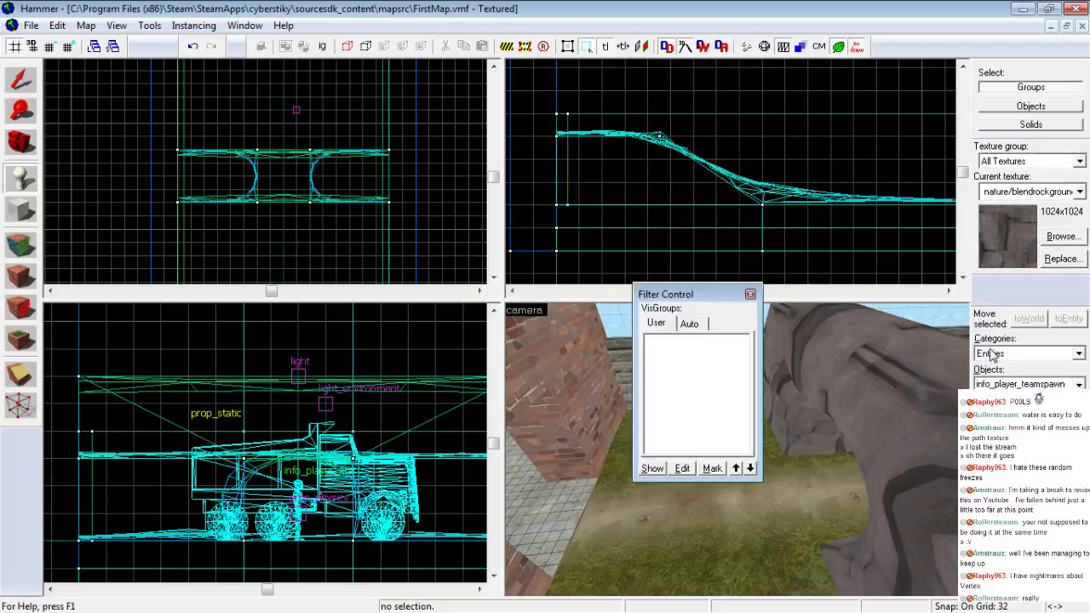
pyautogui.moveTo(985, 313); pyautogui.dragTo(991, 277)
pyautogui.moveTo(684, 296); pyautogui.dragTo(986, 407)
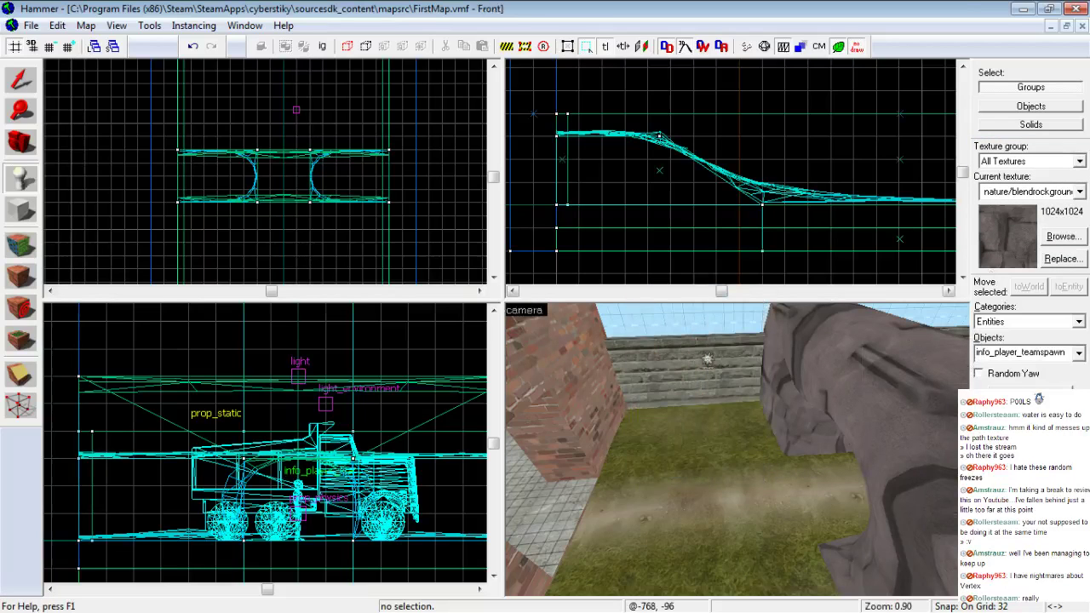
# Choose prop_static as the entity type and place one on the grass between the brick building and the rock archway
pyautogui.click(1078, 354)
pyautogui.write('prop')
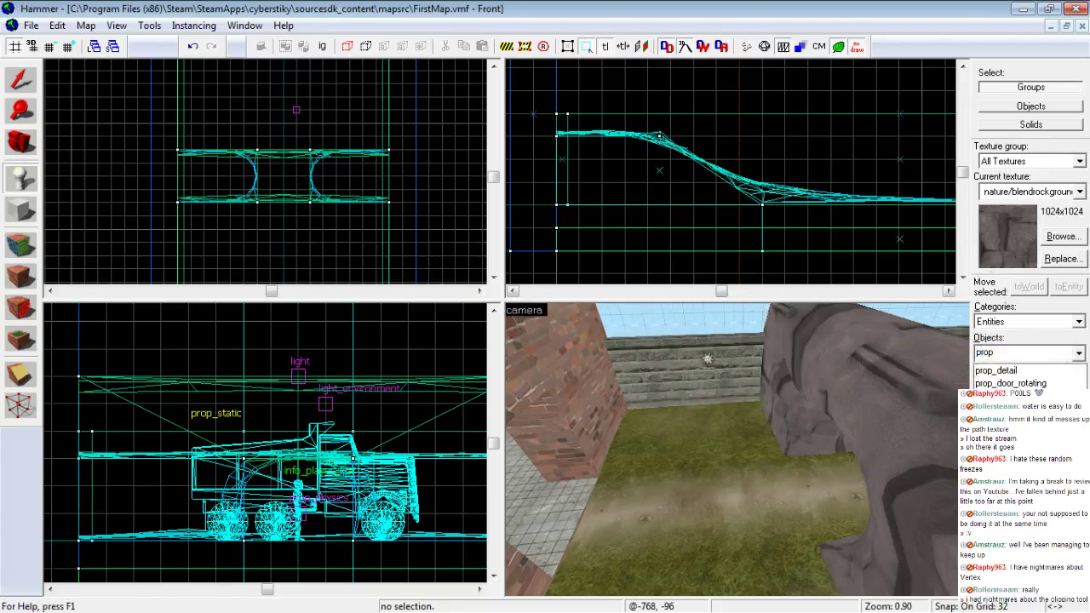
pyautogui.click(1021, 490)
pyautogui.click(665, 428)
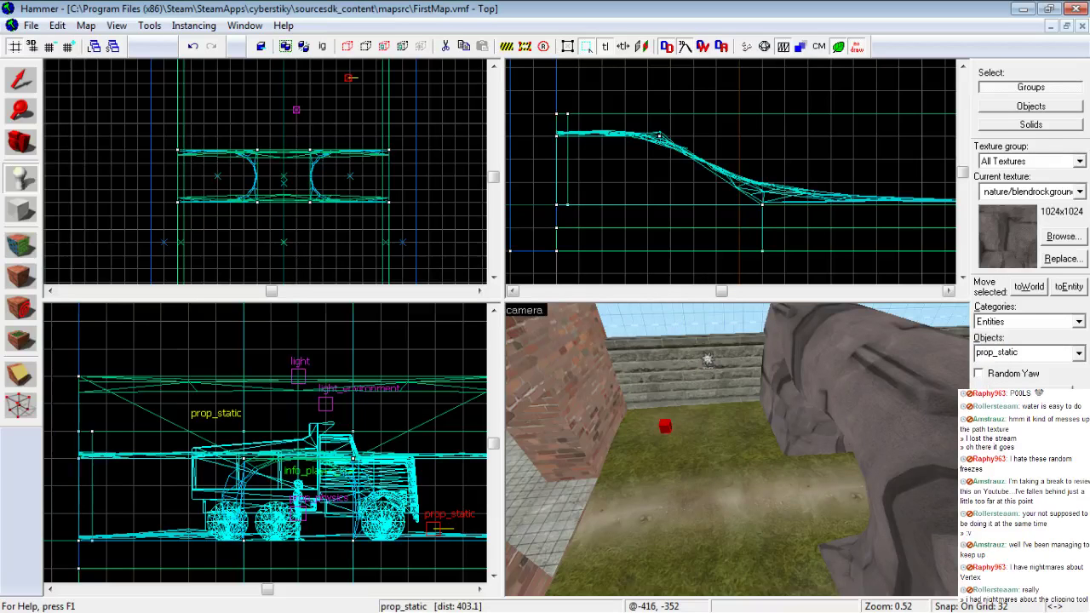
# Open the new prop_static's properties, browse for its World Model and preview the skybox_trees_snowpine, tree001 and tree001_skybox models
pyautogui.hotkey('alt', 'Return')
pyautogui.moveTo(475, 153); pyautogui.dragTo(549, 104)
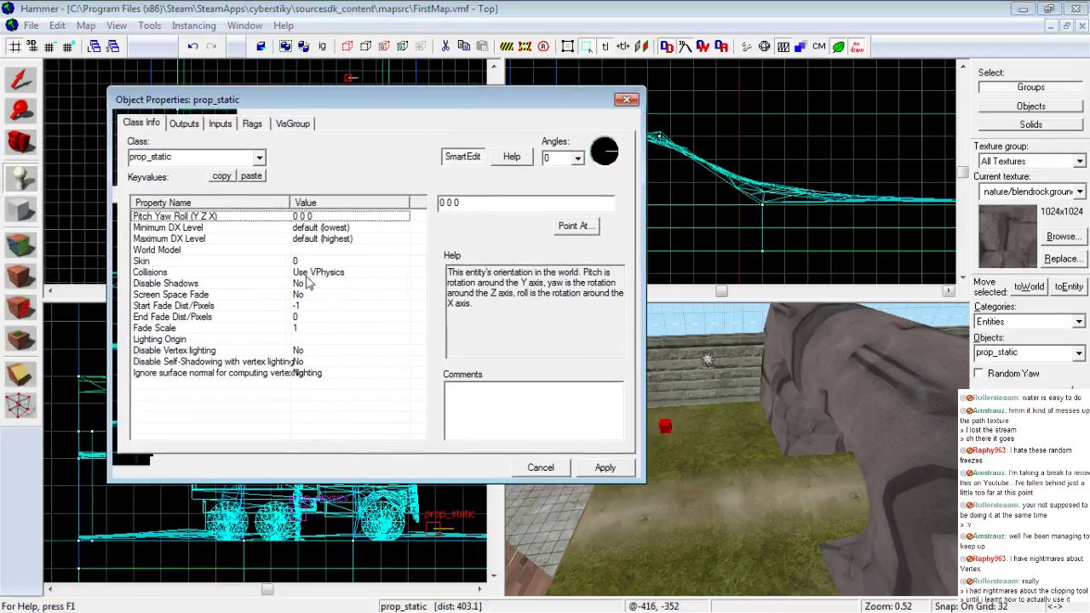
pyautogui.click(189, 250)
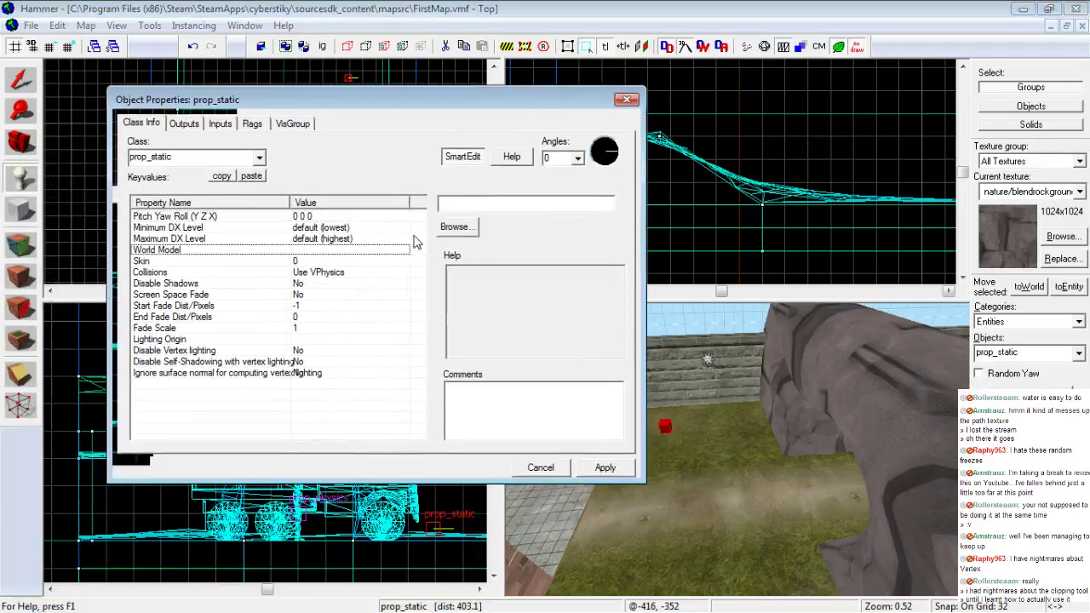
pyautogui.click(457, 227)
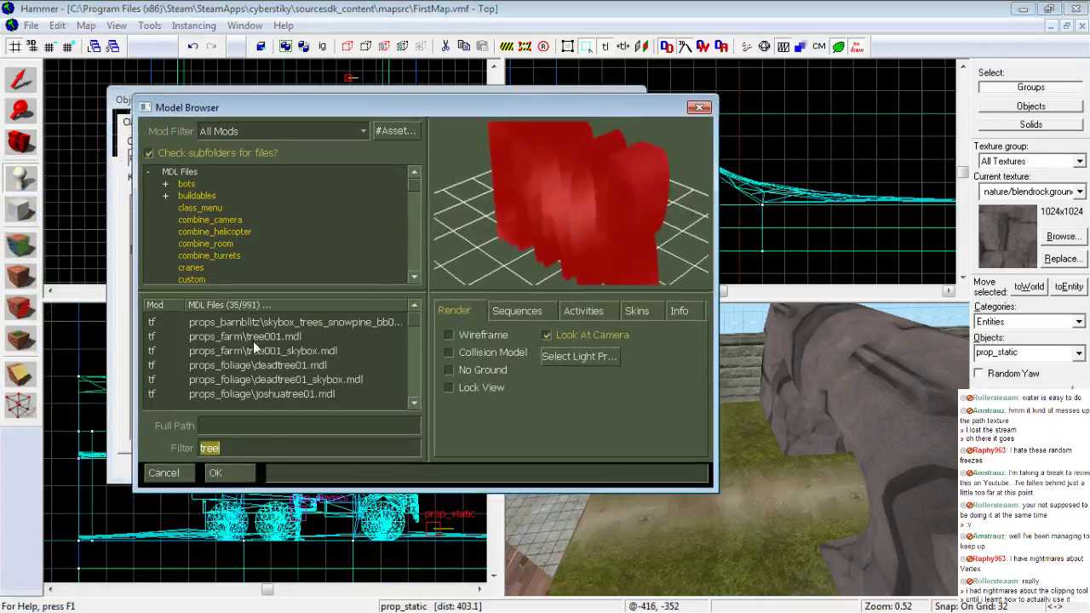
pyautogui.click(221, 448)
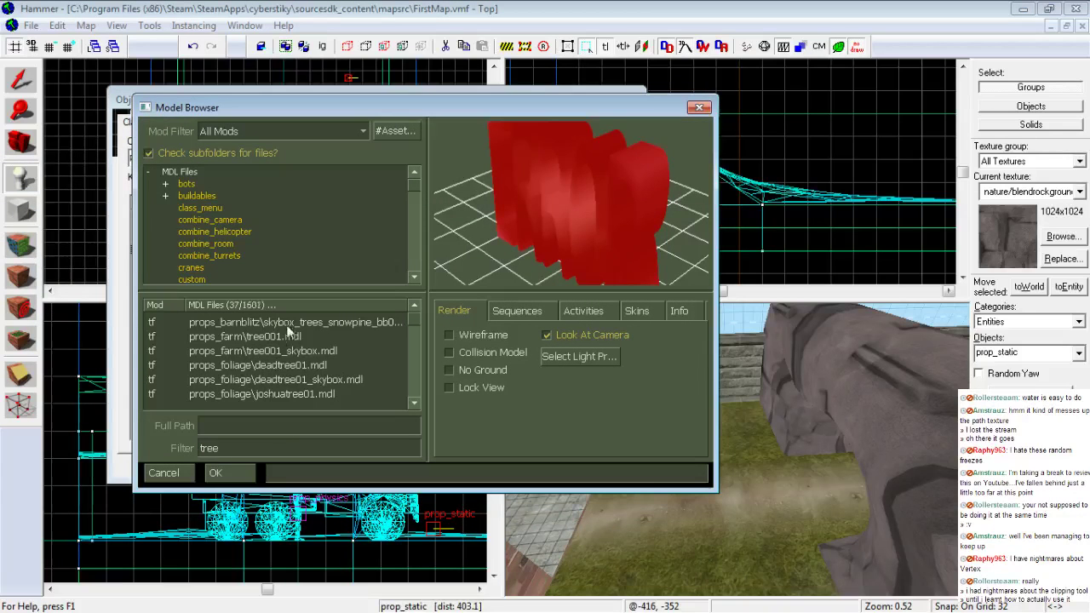
pyautogui.click(295, 323)
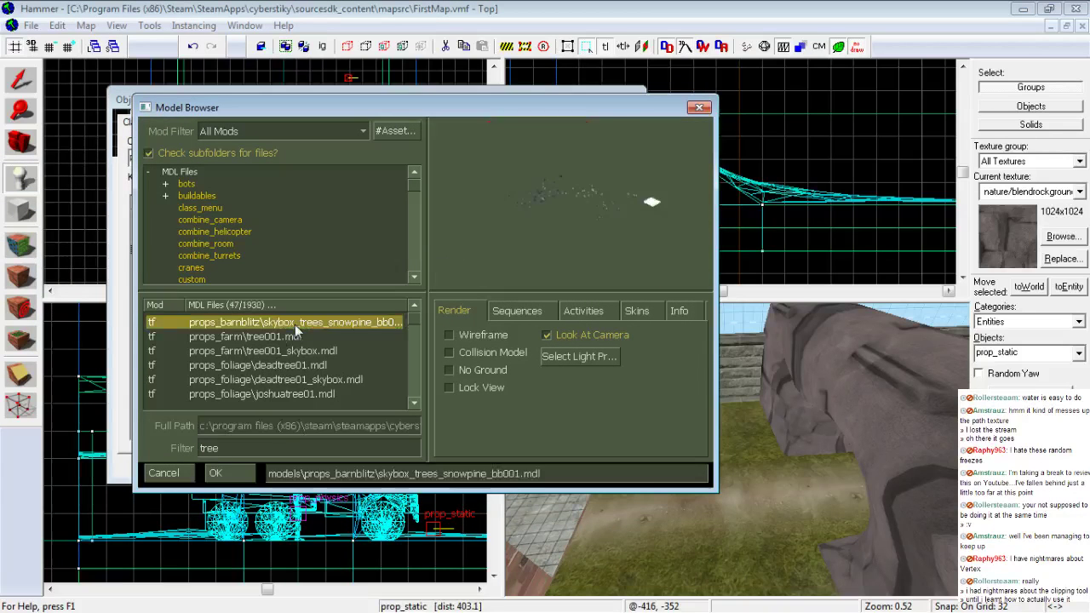
pyautogui.click(287, 337)
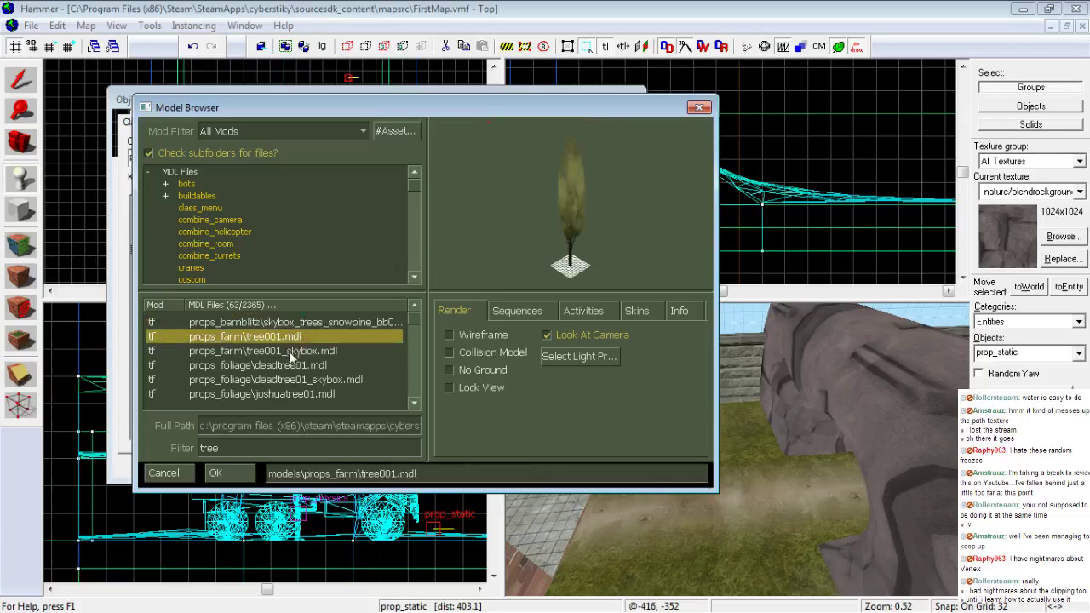
pyautogui.click(290, 352)
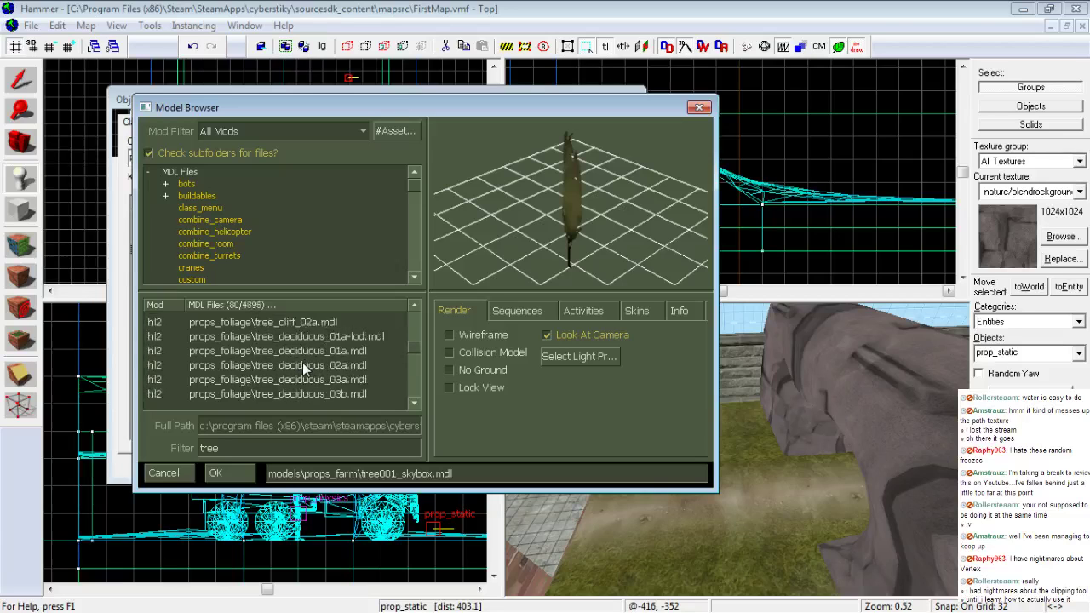
# Filter the models by "palm" and apply egypt\palm_tree\palm_tree.mdl as the prop's World Model
pyautogui.doubleClick(261, 448)
pyautogui.write('palm')
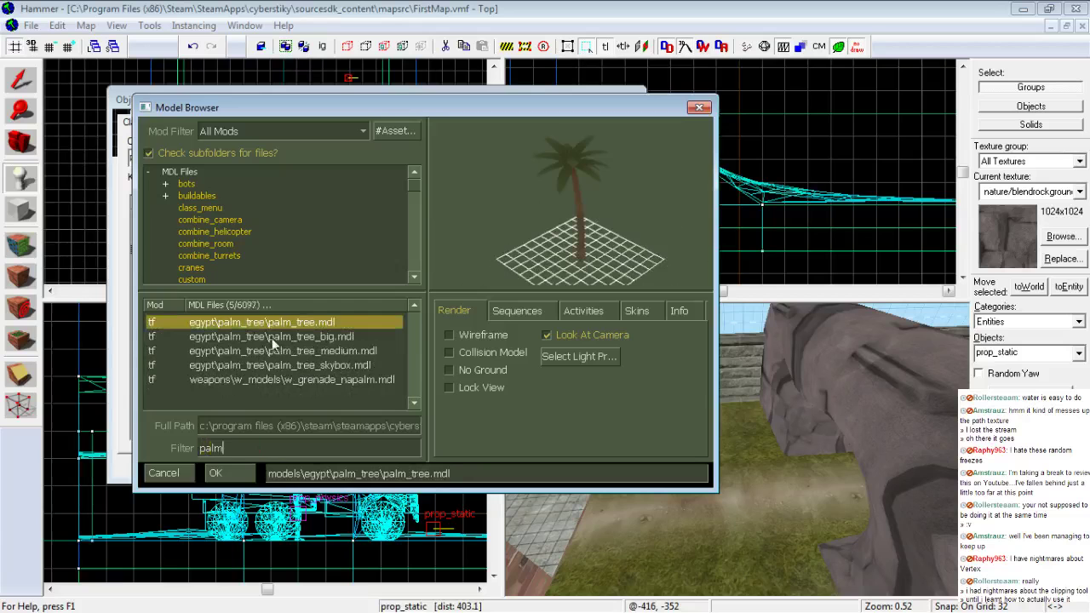
pyautogui.doubleClick(290, 327)
pyautogui.click(601, 470)
pyautogui.click(546, 471)
# Move the palm tree prop down about 14 units so the base of its trunk meets the grass
pyautogui.press('z')
pyautogui.press('w')
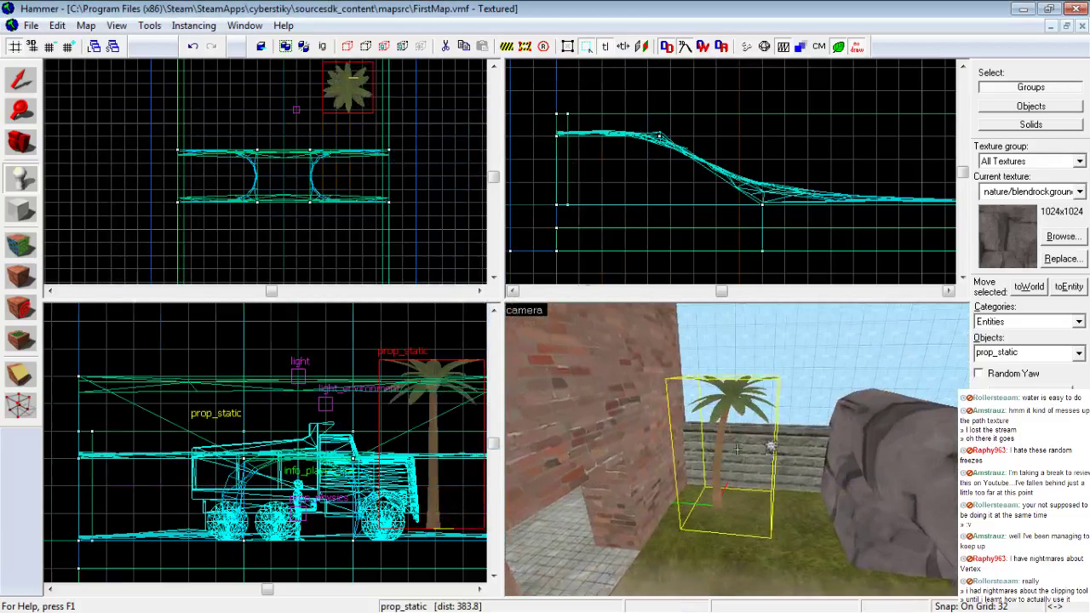
pyautogui.press('z')
pyautogui.click(21, 80)
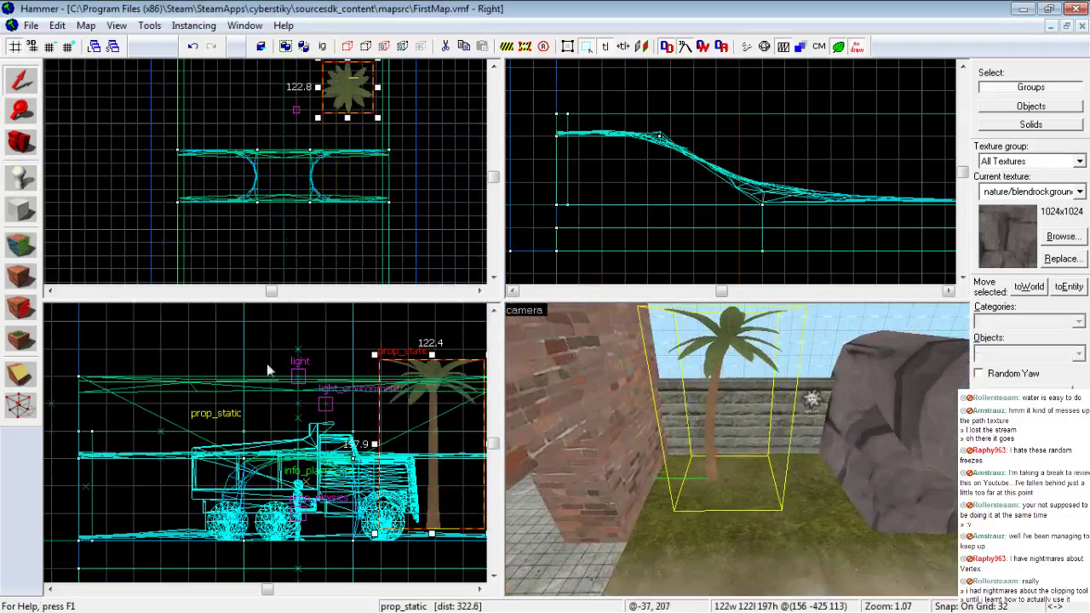
pyautogui.press('z')
pyautogui.press('w')
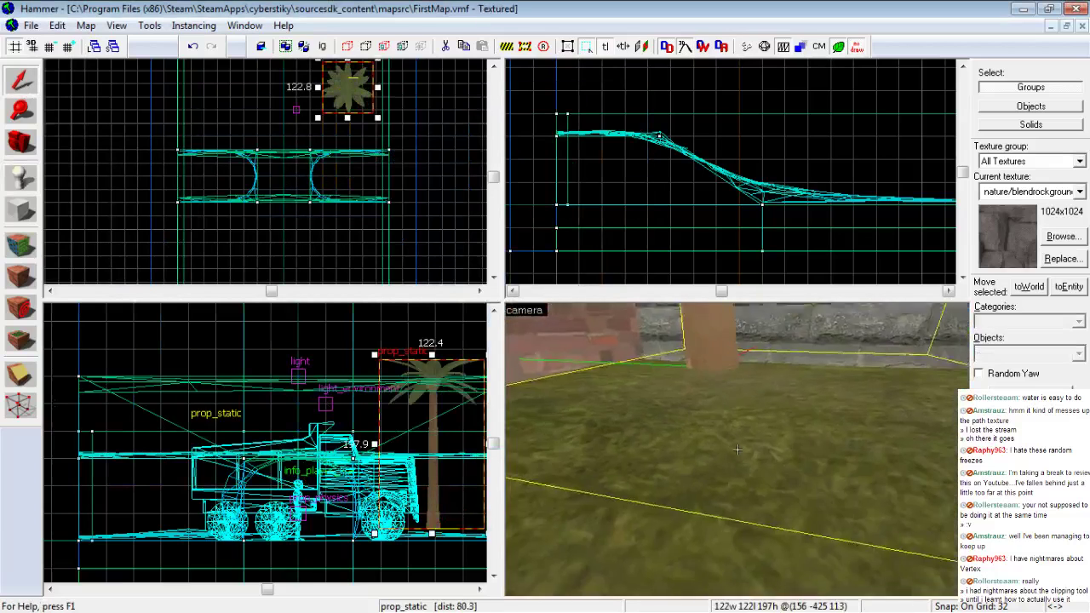
pyautogui.press('s')
pyautogui.press('z')
pyautogui.moveTo(441, 456); pyautogui.dragTo(444, 468)
pyautogui.press('z')
pyautogui.press('w')
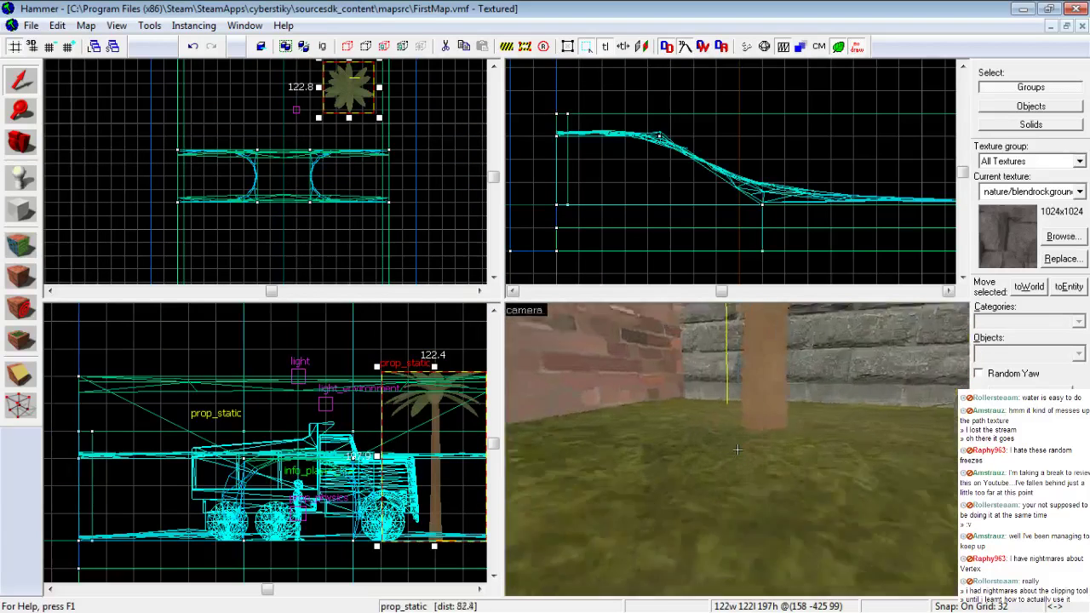
# Duplicate the palm tree prop twice, placing the copies on the grass on opposite sides of the path beyond the rock archway
pyautogui.press('s')
pyautogui.press('w')
pyautogui.press('s')
pyautogui.press('z')
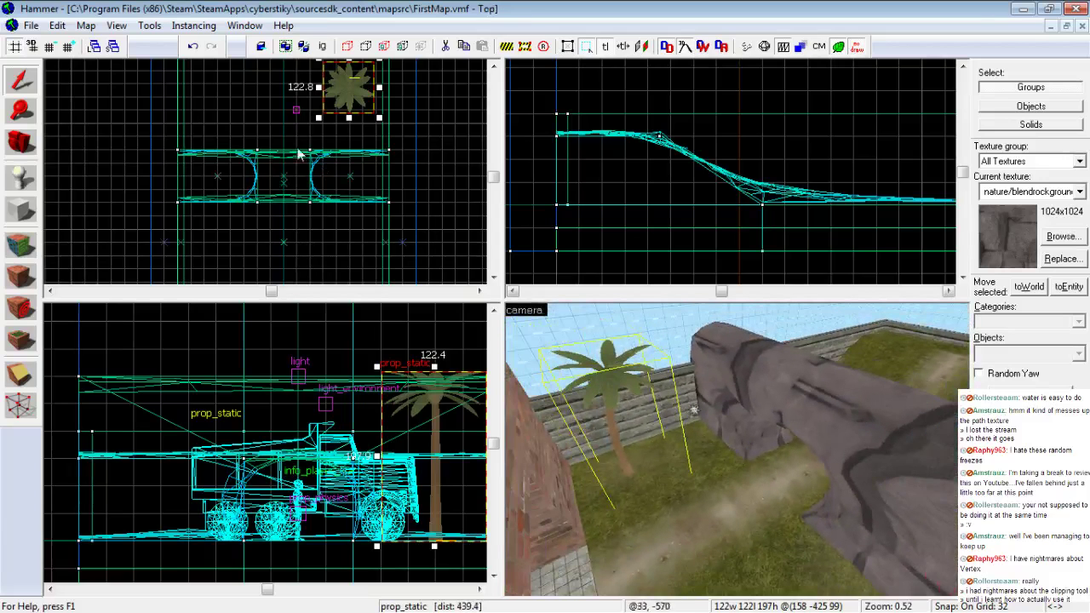
pyautogui.scroll(-3, 230, 119)
pyautogui.moveTo(287, 106)
pyautogui.keyDown('shift'); pyautogui.mouseDown()
pyautogui.moveTo(230, 194)
pyautogui.moveTo(215, 179)
pyautogui.moveTo(288, 208)
pyautogui.mouseUp(); pyautogui.keyUp('shift')
pyautogui.press('z')
pyautogui.press('w')
pyautogui.press('z')
# Set the selected palm tree copy's yaw angle to 210 in its properties, apply it and close the dialog
pyautogui.hotkey('alt', 'Return')
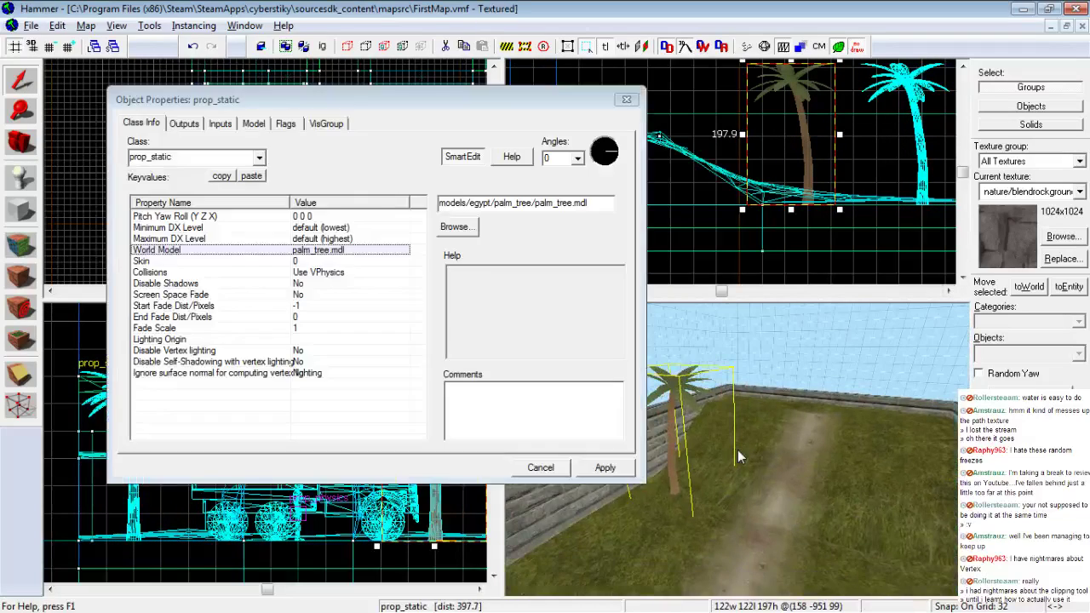
pyautogui.click(593, 159)
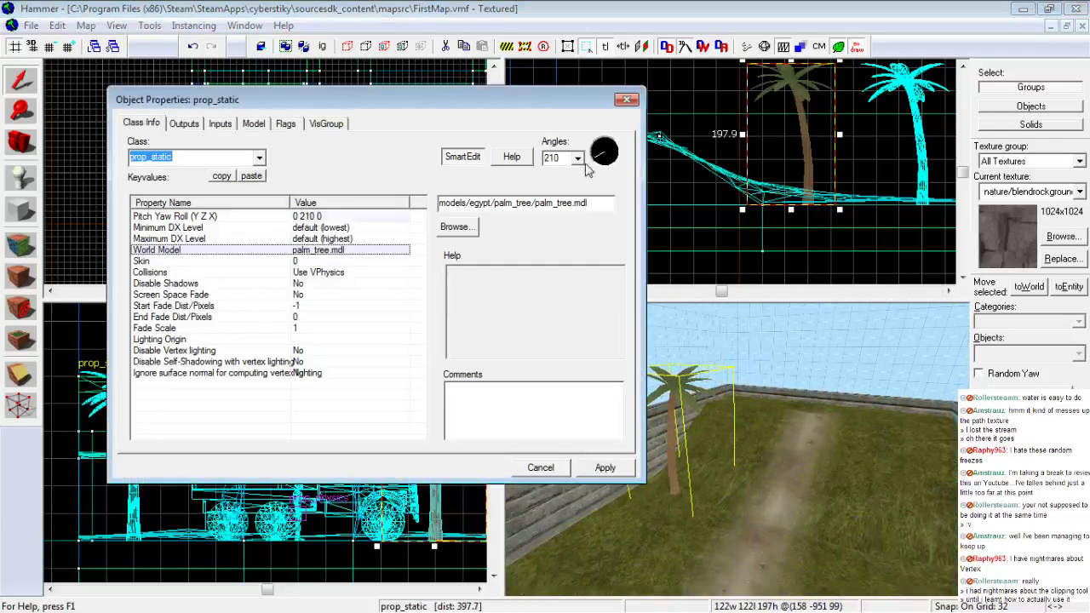
pyautogui.click(595, 474)
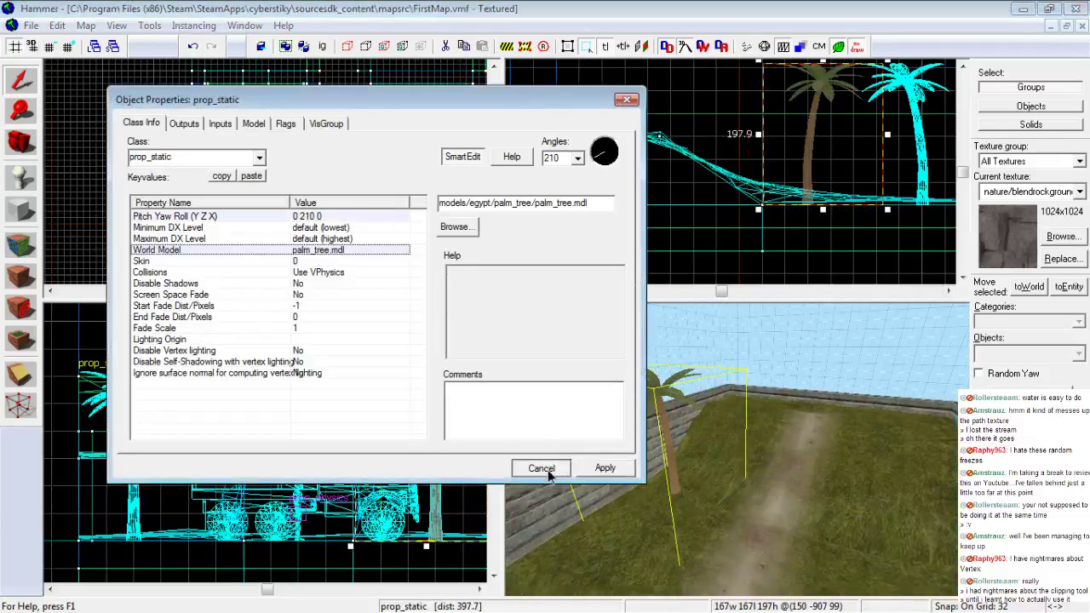
pyautogui.click(543, 467)
# Compile the map with BSP on Normal, VIS and RAD on Fast, without running the game after compiling
pyautogui.press('z')
pyautogui.press('s')
pyautogui.press('a')
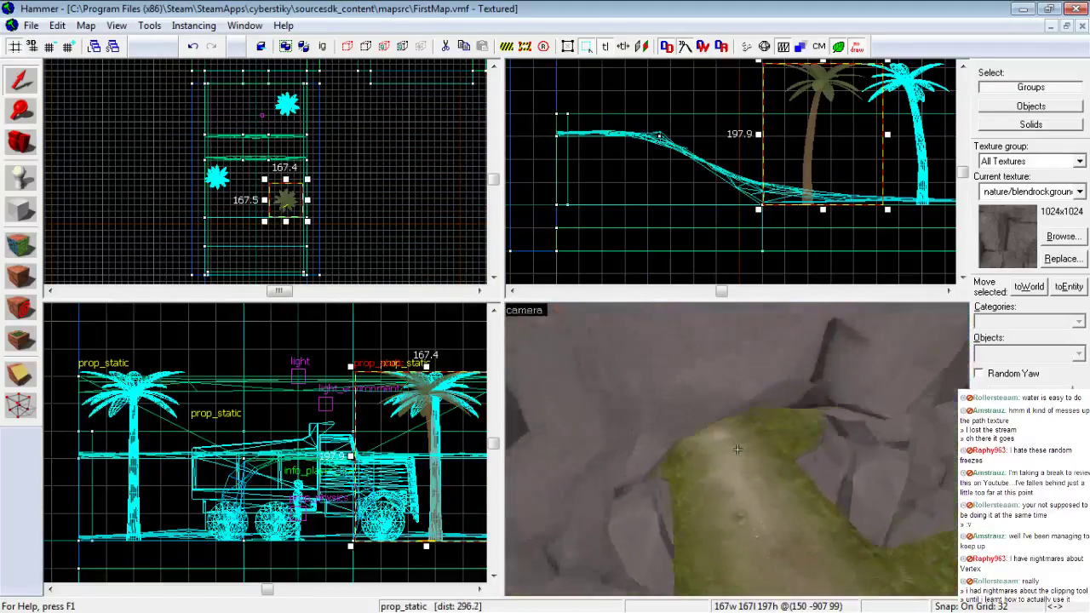
pyautogui.press('s')
pyautogui.press('z')
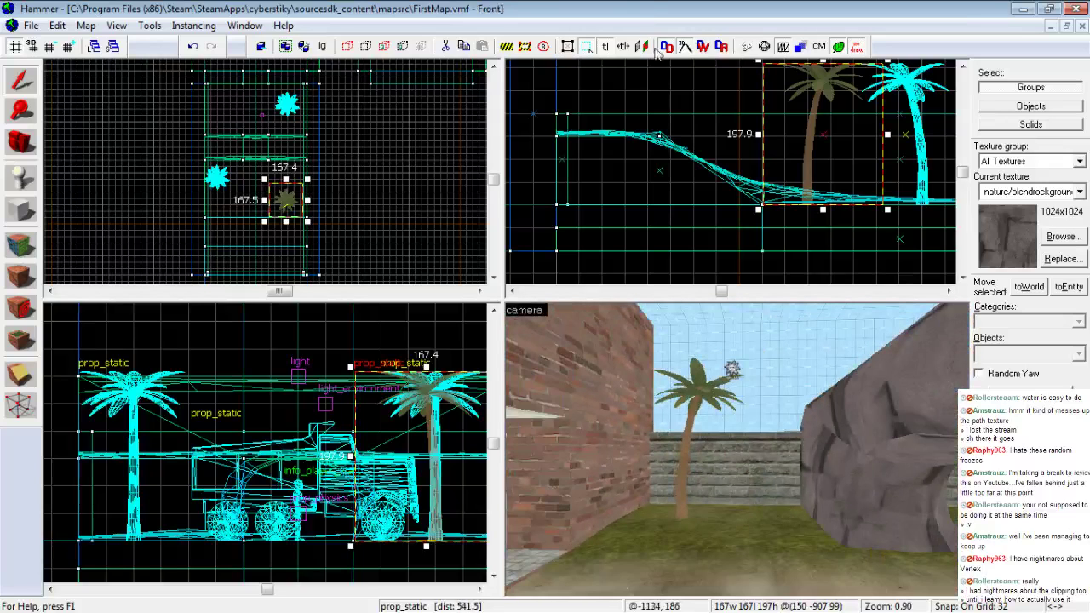
pyautogui.click(744, 48)
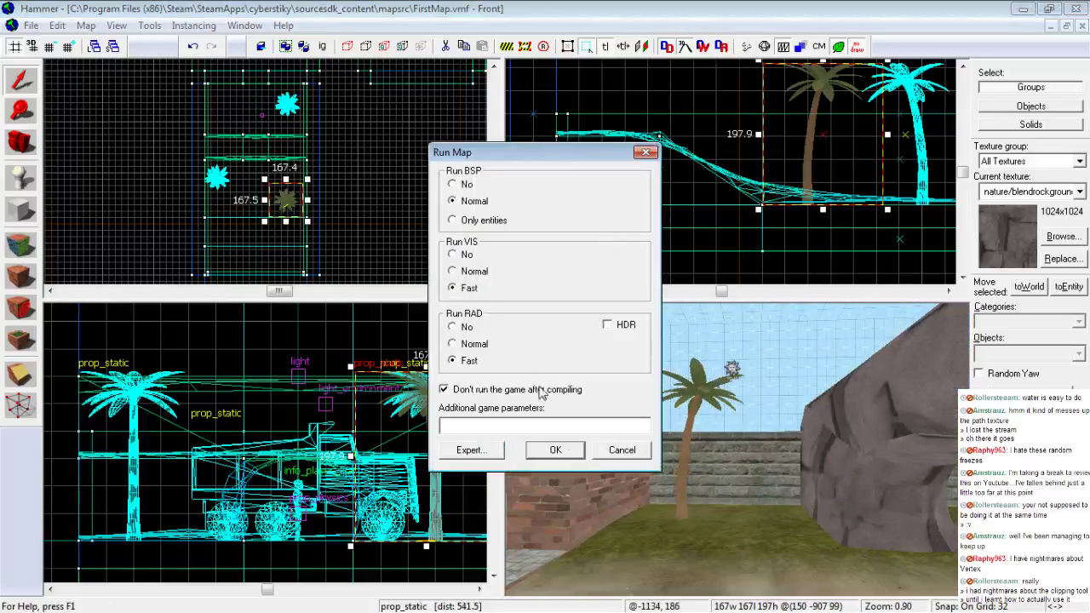
pyautogui.click(555, 451)
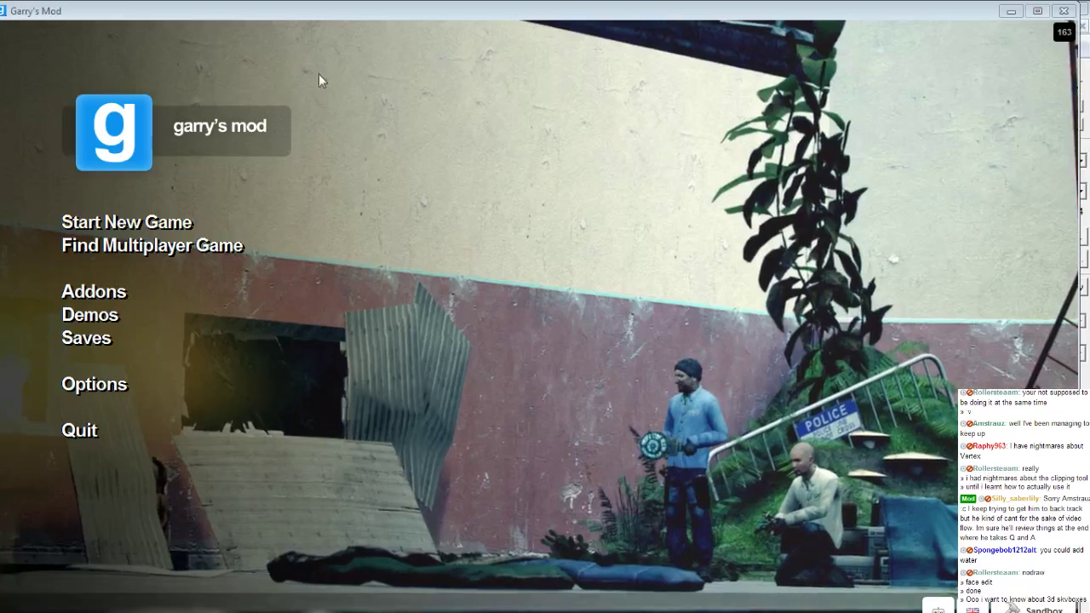
# Switch to Garry's Mod and try to load FirstMap from the Other maps as a new single-player game
pyautogui.click(99, 243)
pyautogui.click(103, 133)
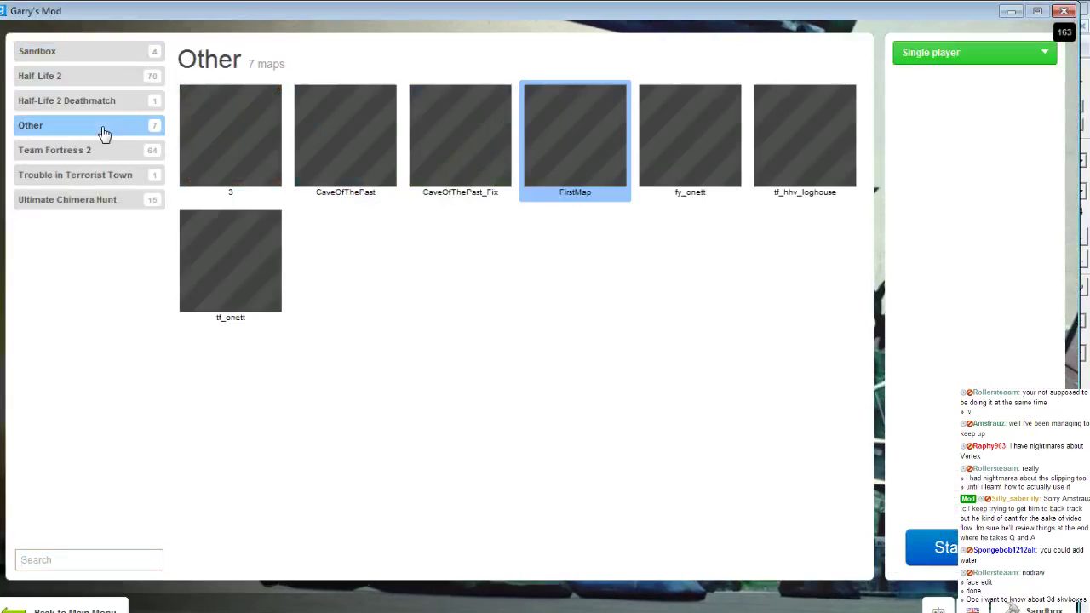
pyautogui.doubleClick(584, 163)
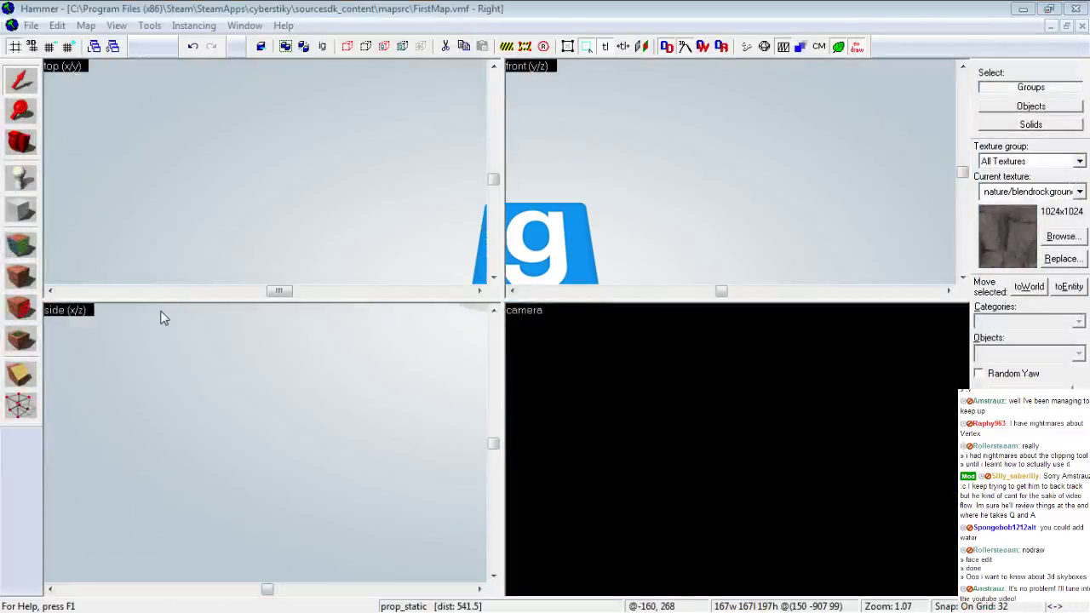
pyautogui.click(440, 7)
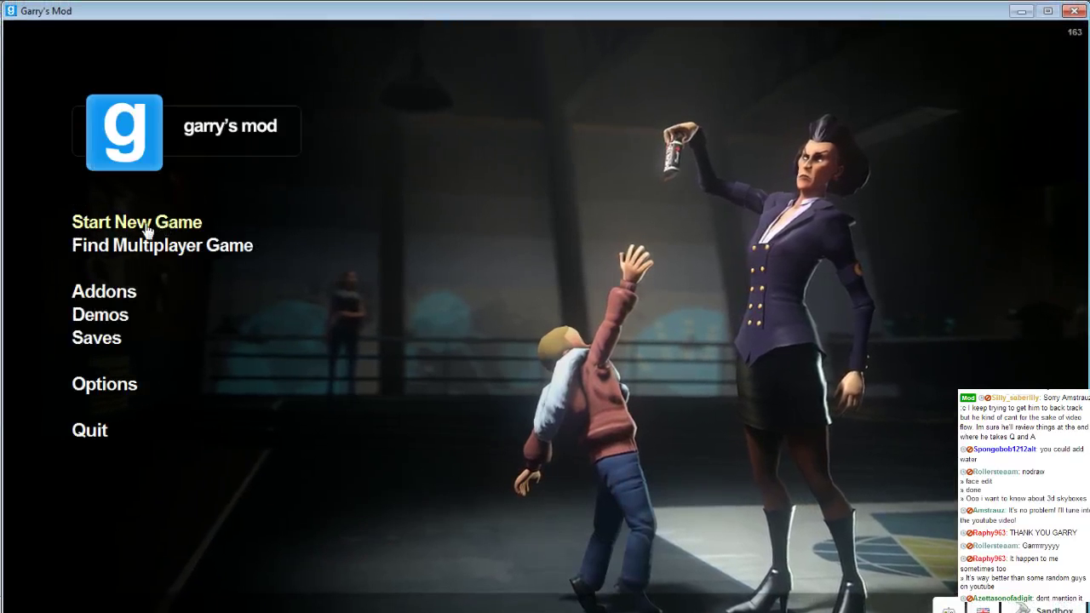
# Start a new single-player game in Garry's Mod on FirstMap from the Other category
pyautogui.click(147, 226)
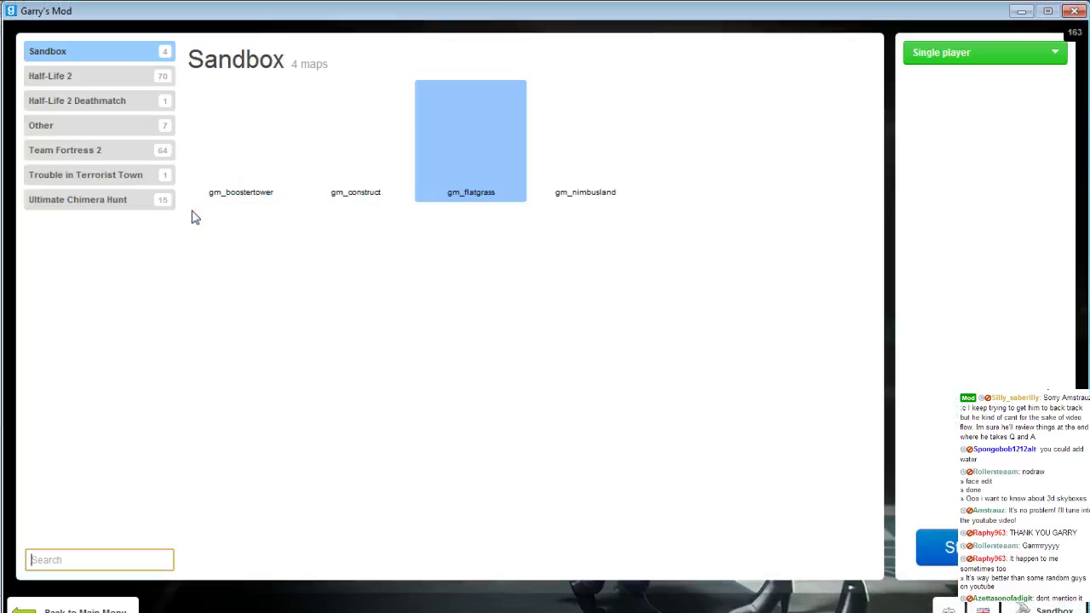
pyautogui.click(80, 125)
pyautogui.doubleClick(598, 158)
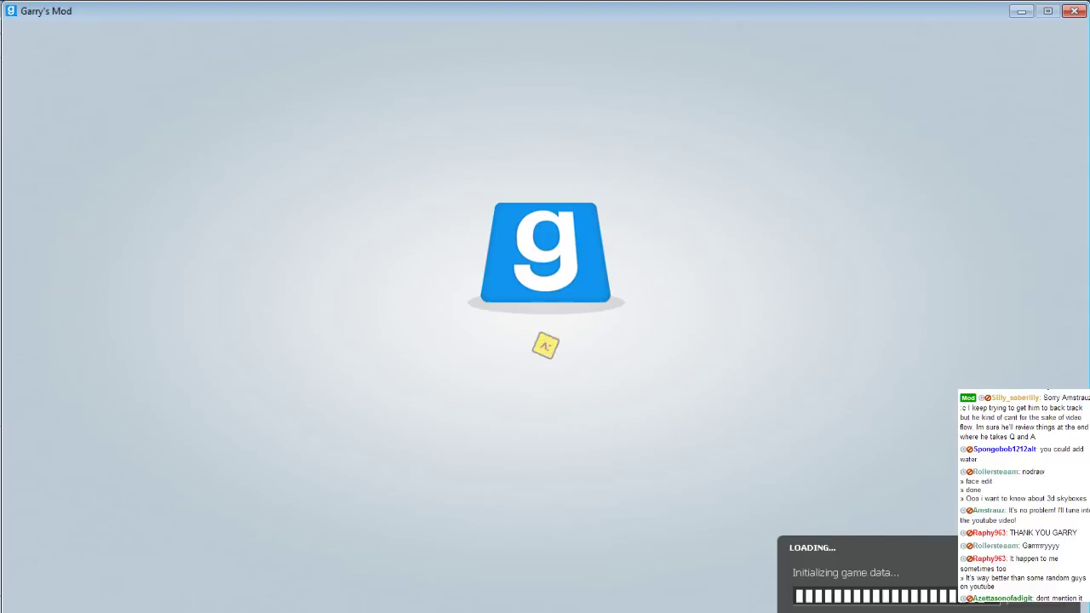
# Equip the crowbar and walk out of the brick building onto the grass to view the rock archway and sky
pyautogui.press('w')
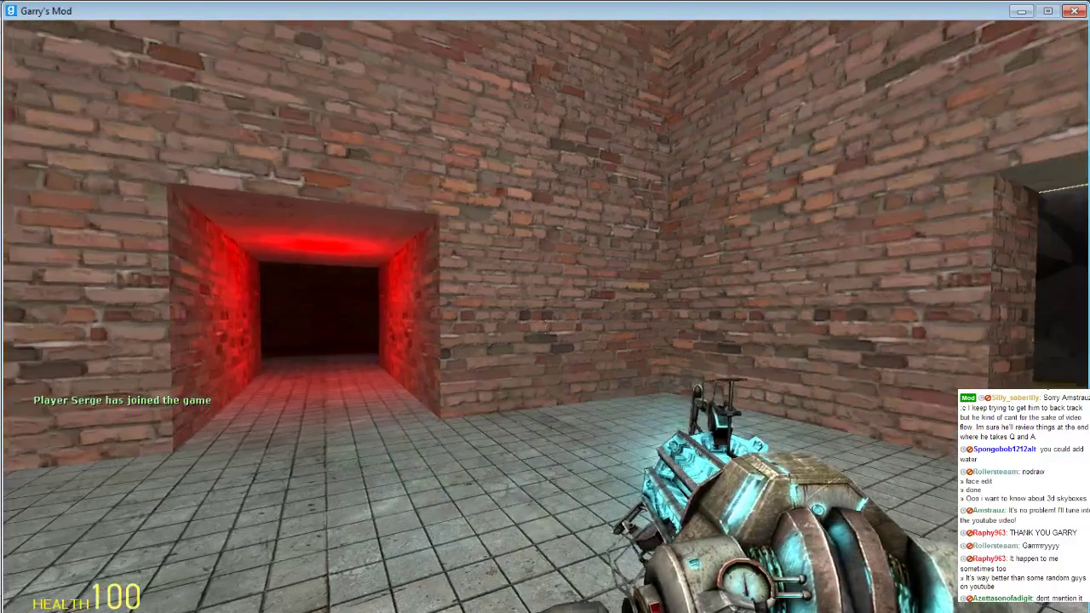
pyautogui.press('1')
pyautogui.click(545, 327)
pyautogui.press('w')
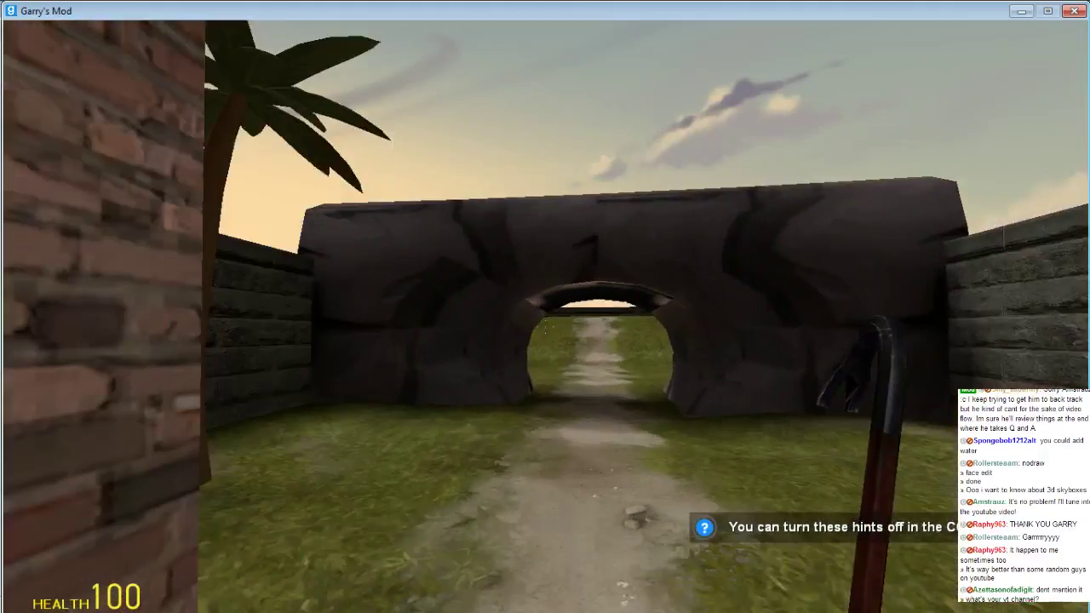
pyautogui.press('w')
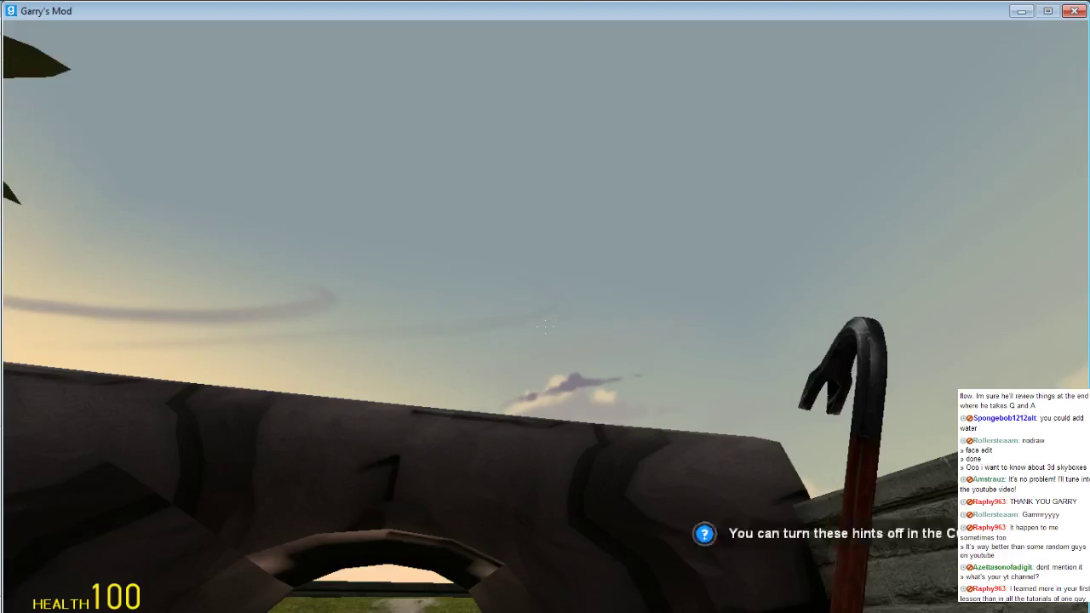
pyautogui.press('w')
pyautogui.press('s')
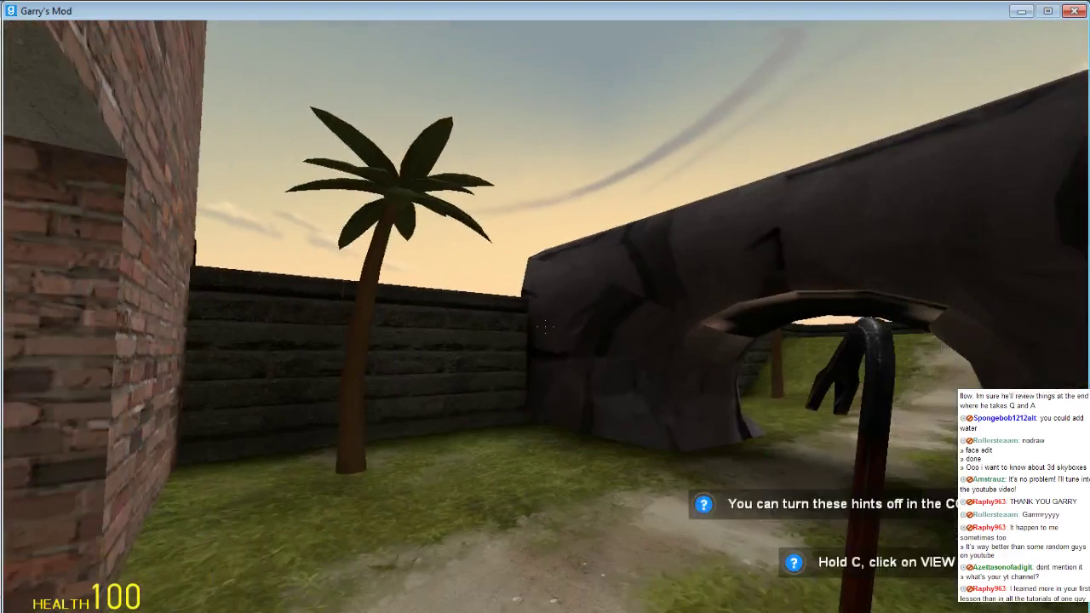
# Walk up to the palm tree beside the brick building and examine it and the near face of the archway
pyautogui.click(545, 327)
pyautogui.click(545, 327)
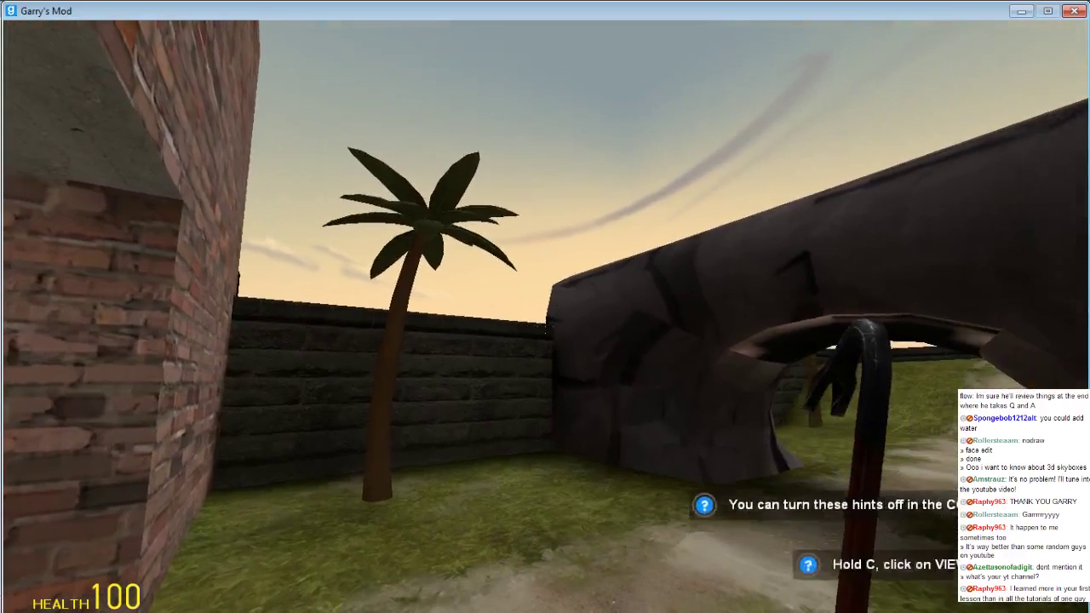
pyautogui.press('w')
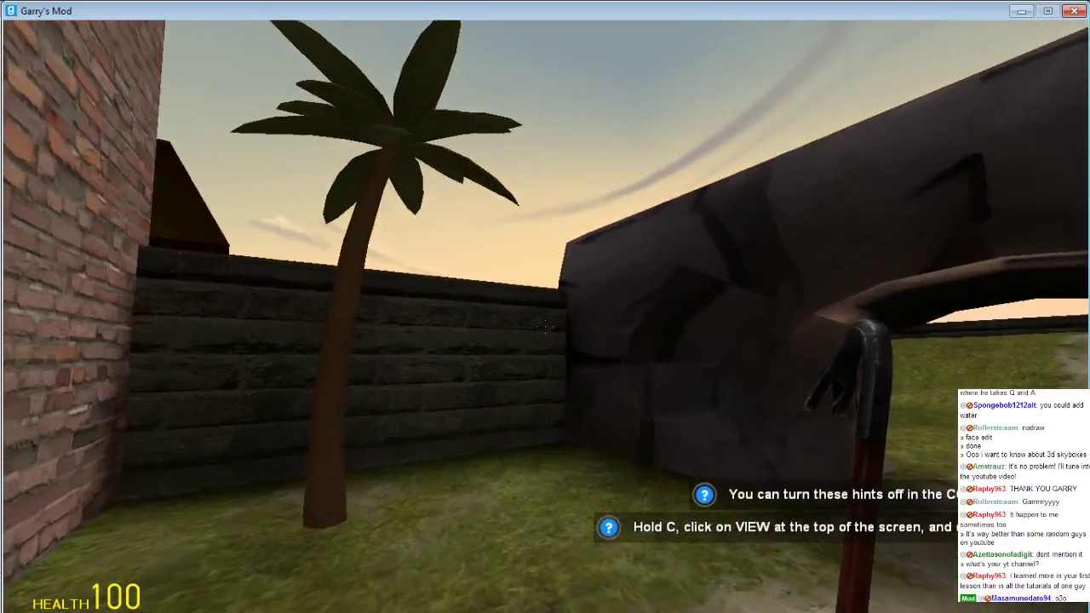
pyautogui.press('w')
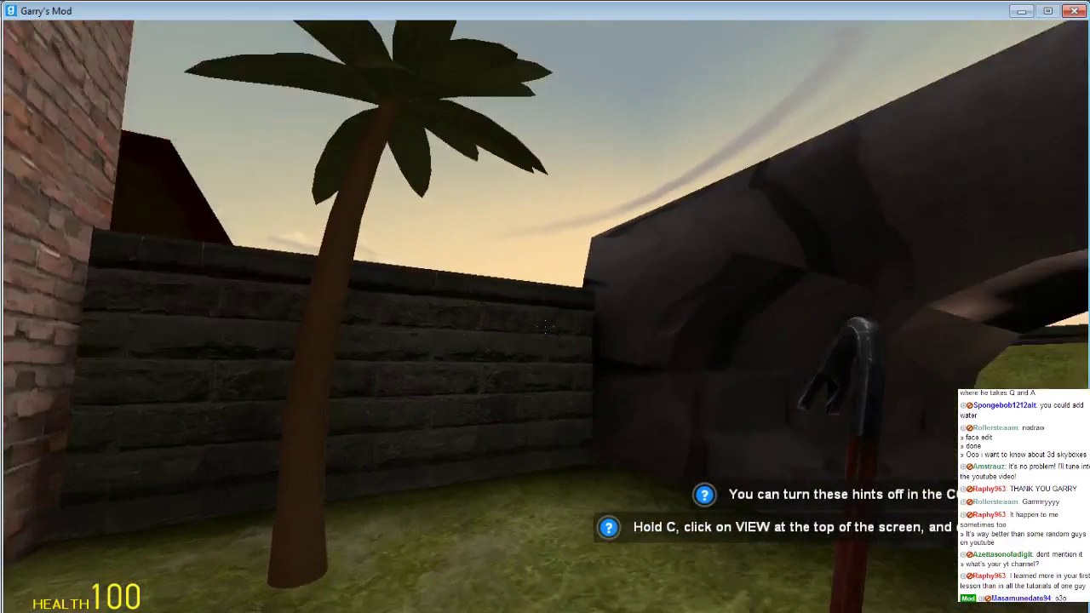
pyautogui.press('w')
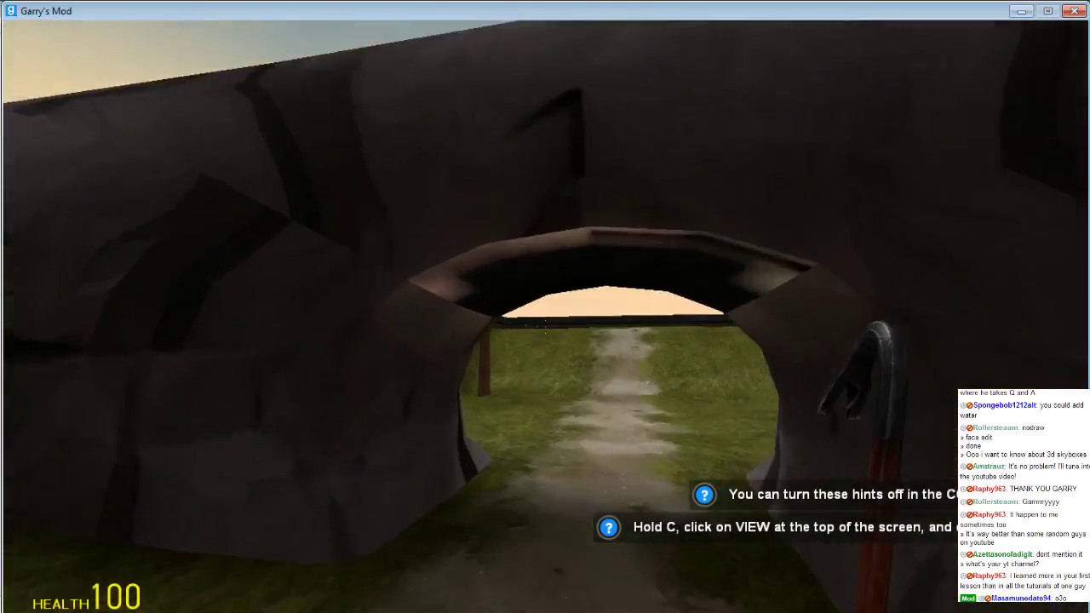
# Walk through the rock archway and examine its far face and the palm tree copy beyond it
pyautogui.press('w')
pyautogui.press('s')
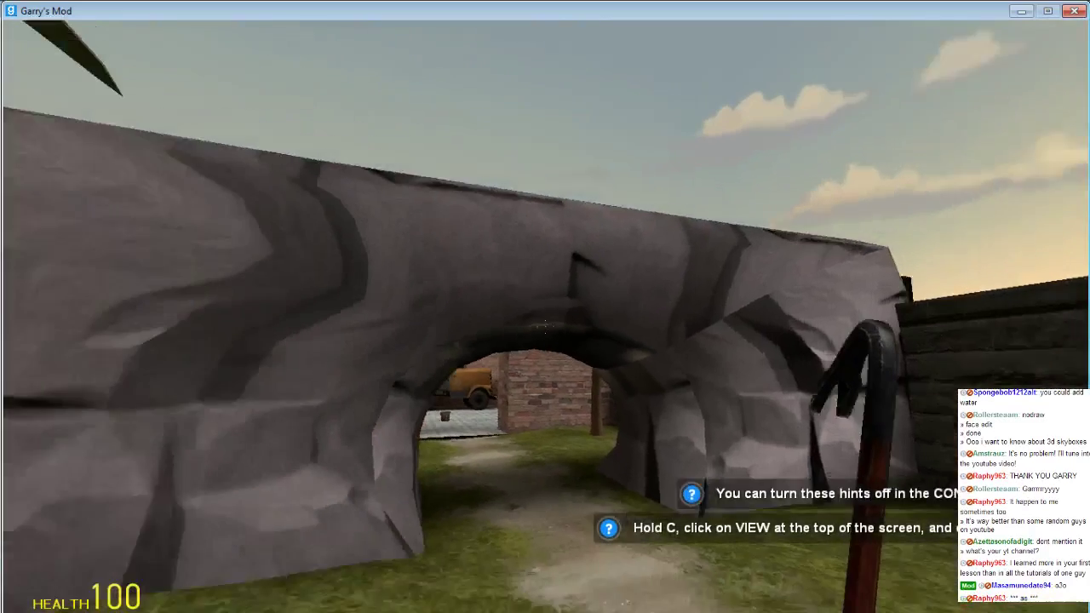
pyautogui.press('s')
pyautogui.press('w')
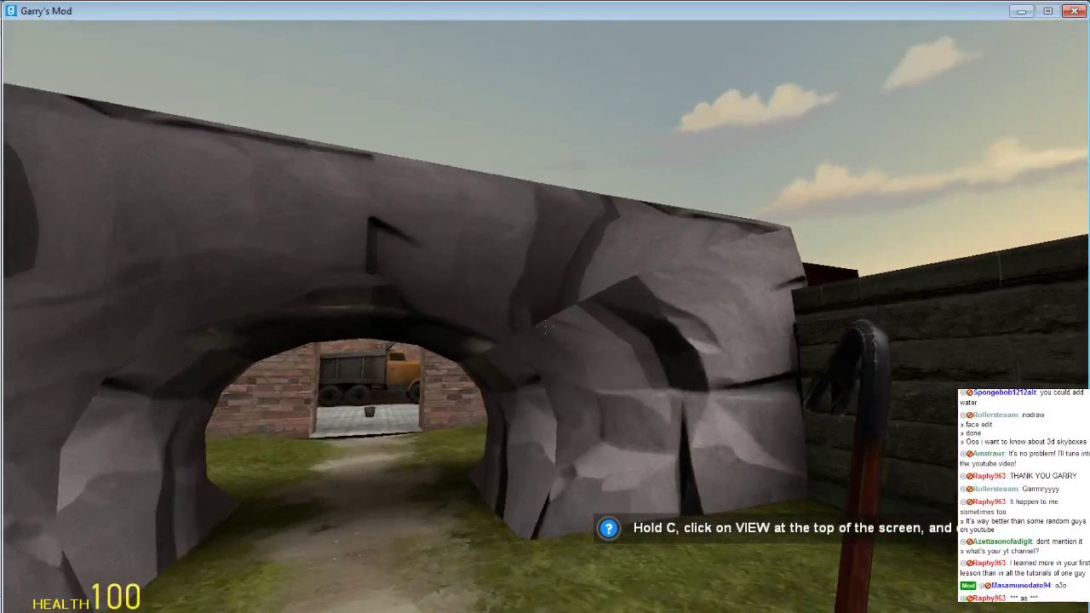
pyautogui.press('w')
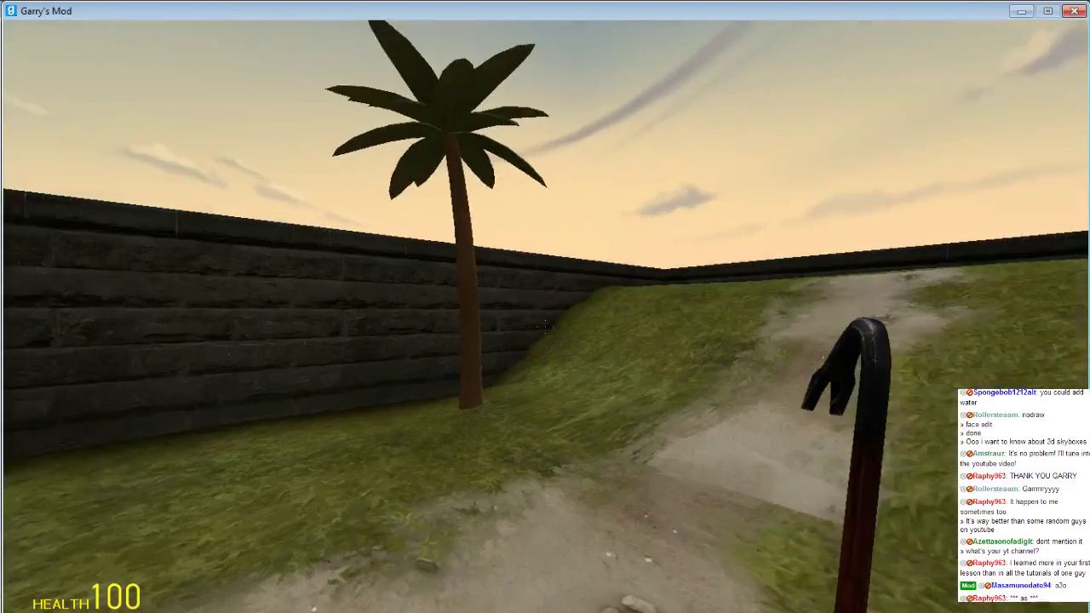
# Climb the grassy hill along the path and inspect the boundary walls, their corners and the surroundings from the top
pyautogui.press('w')
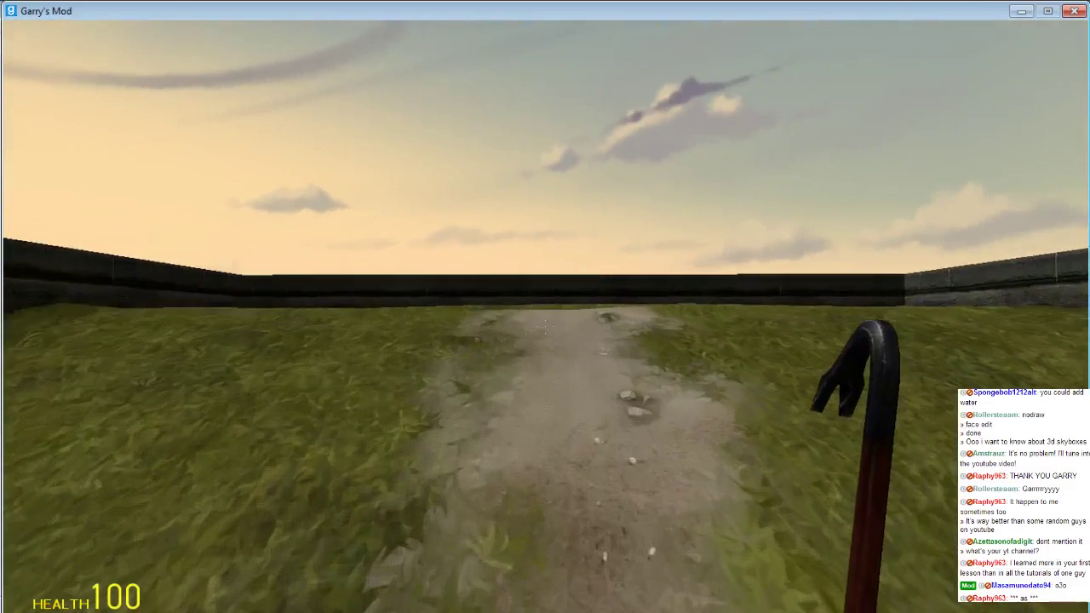
pyautogui.press('w')
pyautogui.press('space')
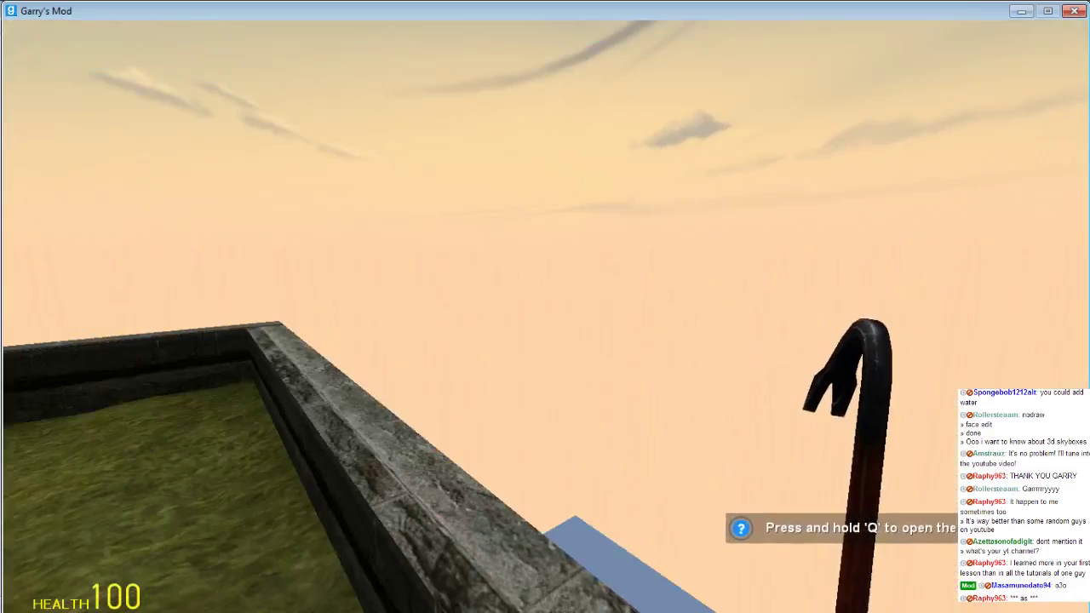
pyautogui.press('w')
pyautogui.press('w')
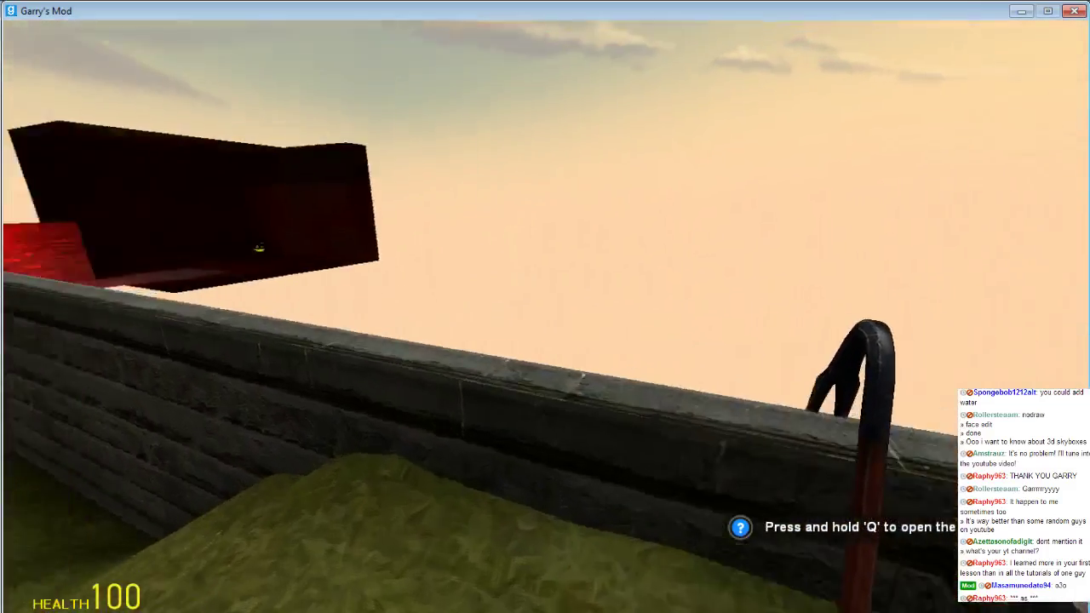
pyautogui.press('w')
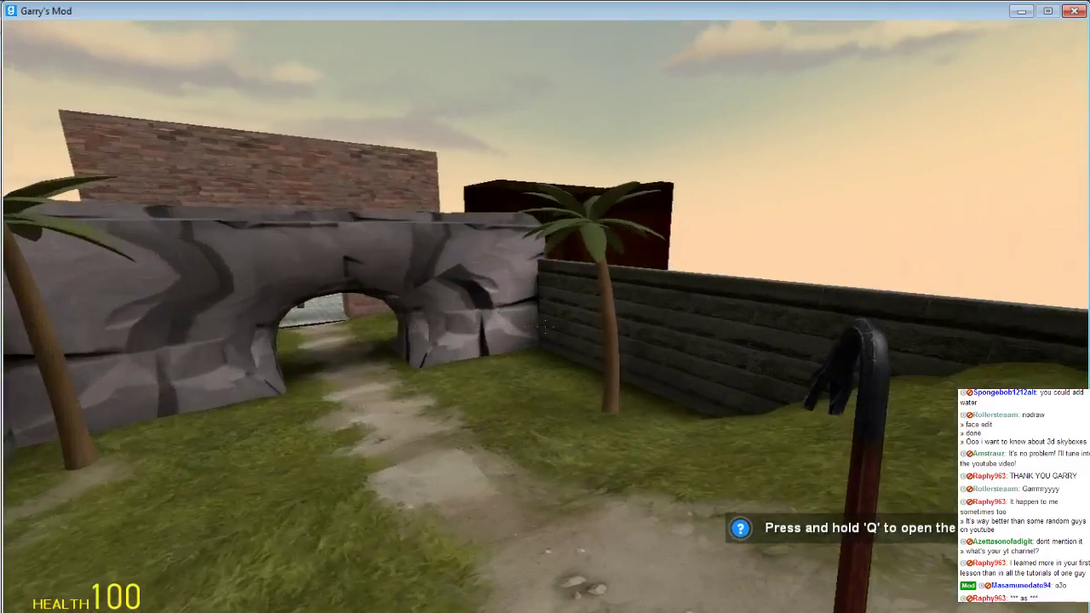
pyautogui.press('w')
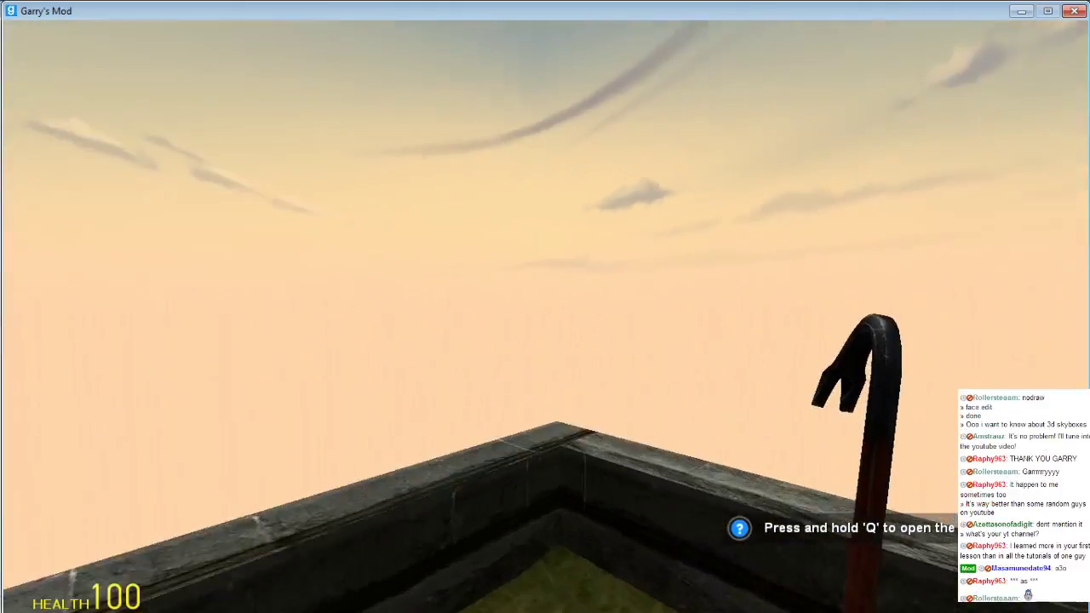
pyautogui.press('w')
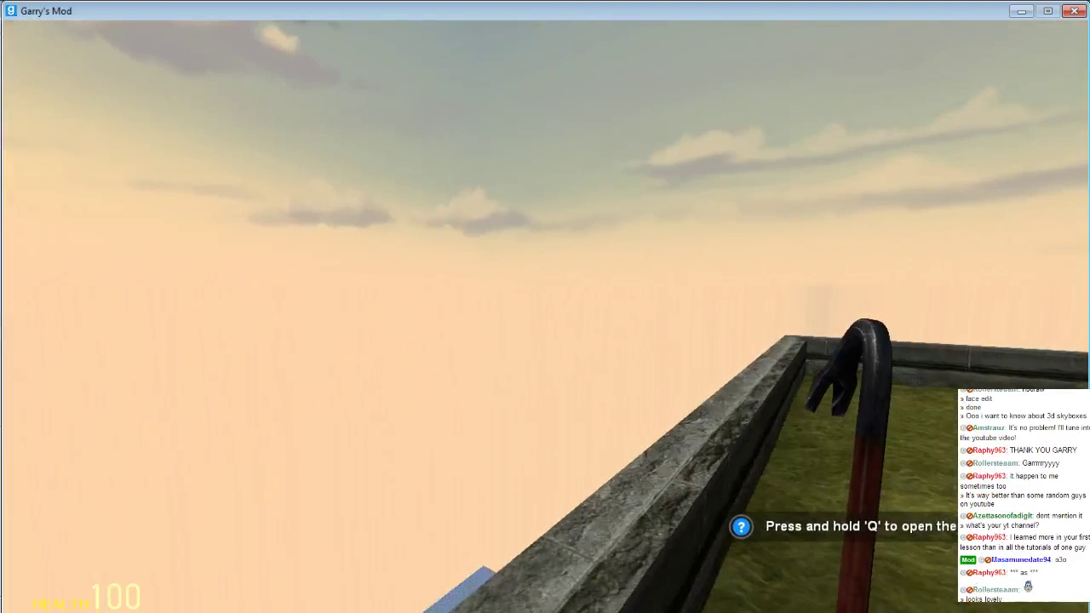
pyautogui.press('w')
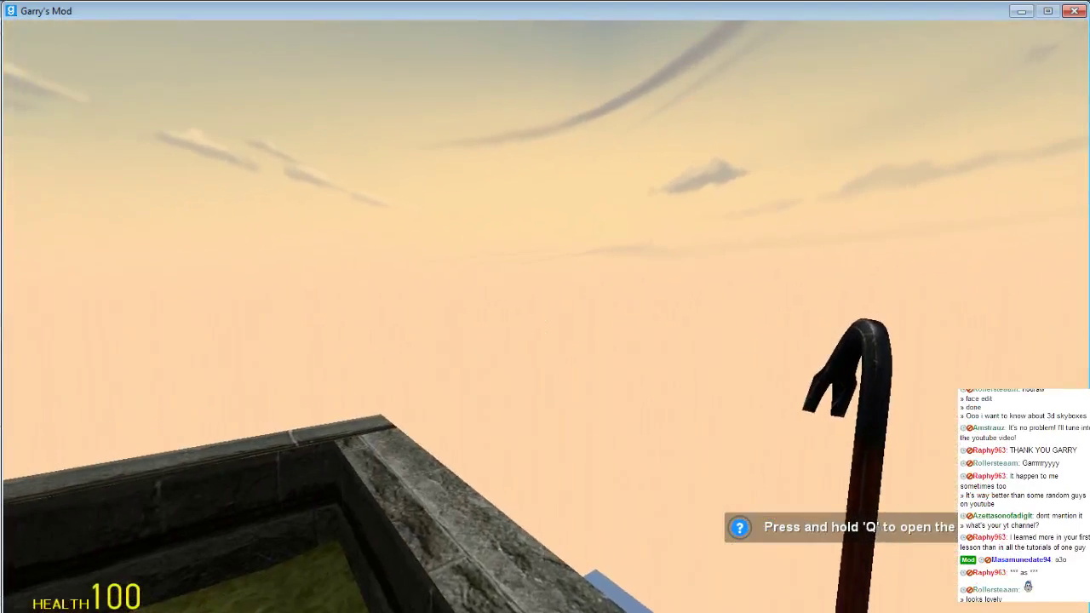
pyautogui.press('w')
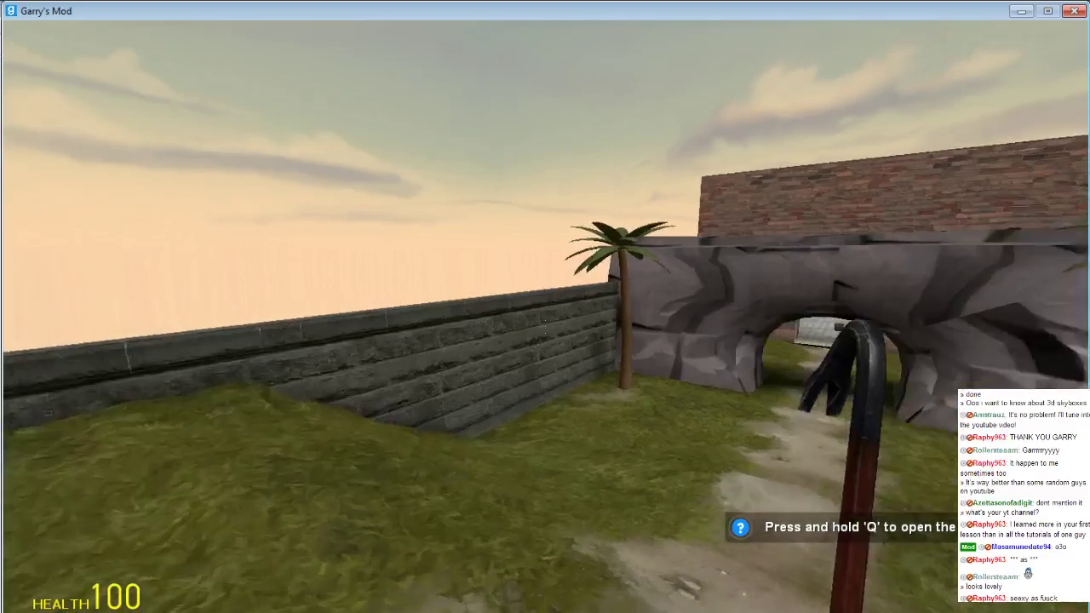
# Examine the dirt path and hill slope in the game while walking back towards the rock archway
pyautogui.press('w')
pyautogui.press('d')
pyautogui.press('w')
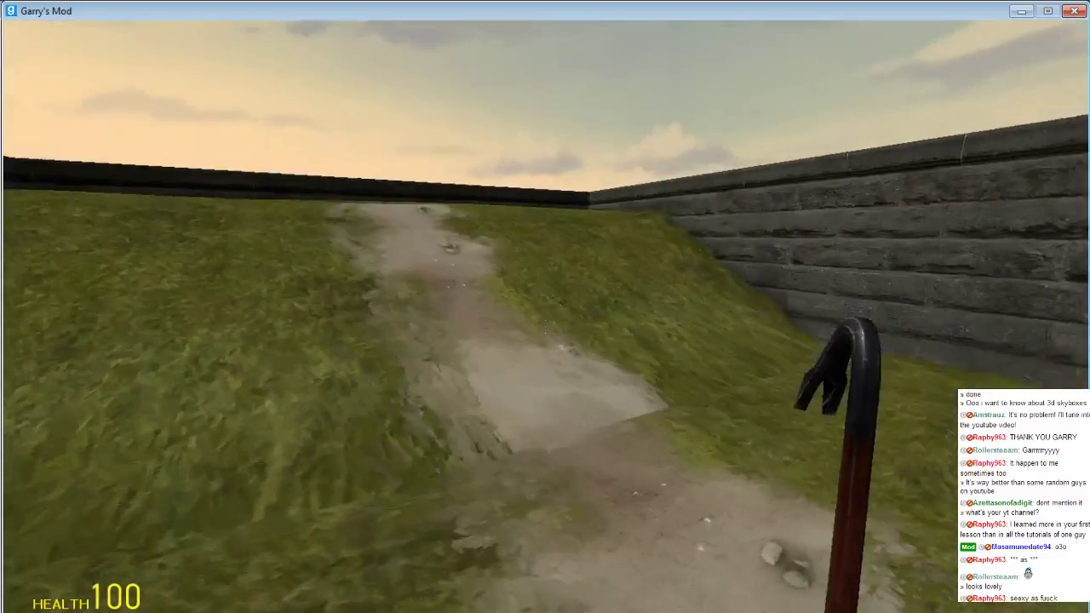
pyautogui.press('w')
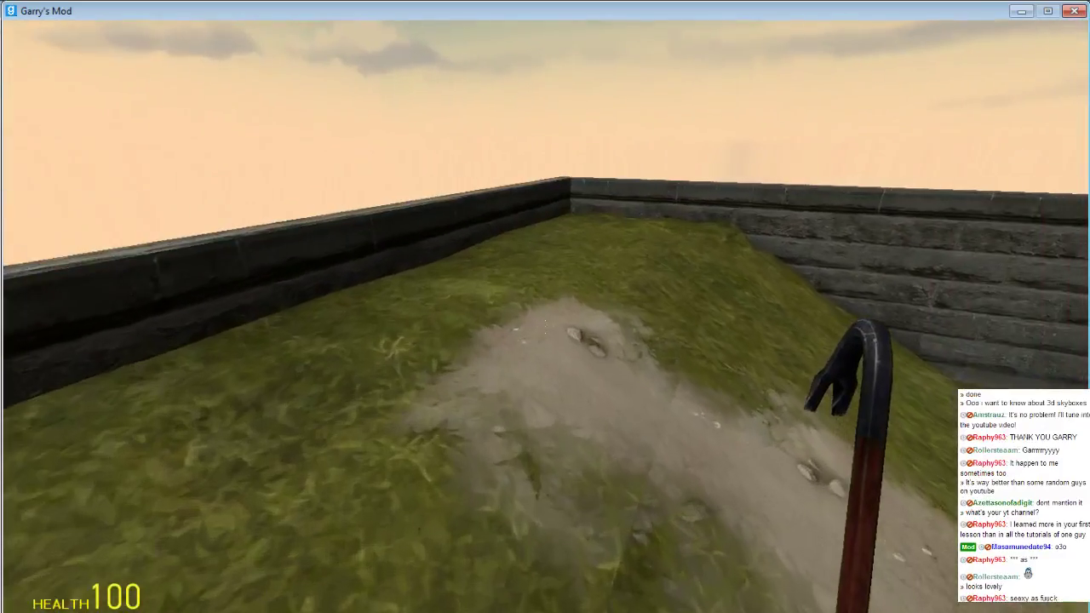
pyautogui.press('w')
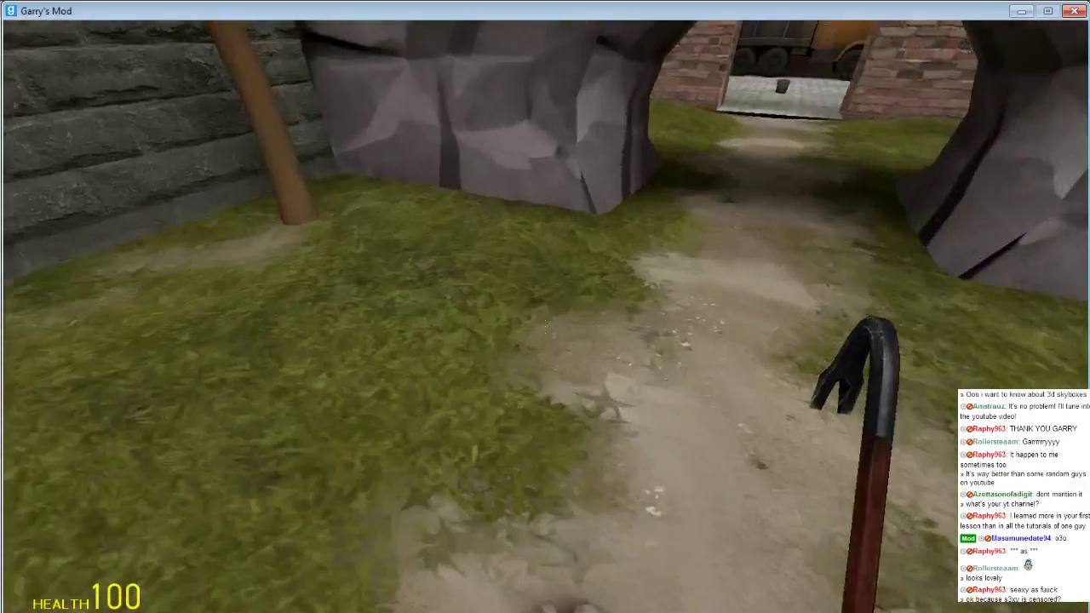
# Walk through the rock archway to the brick doorway, look around, and return through it to the grassy hill
pyautogui.press('w')
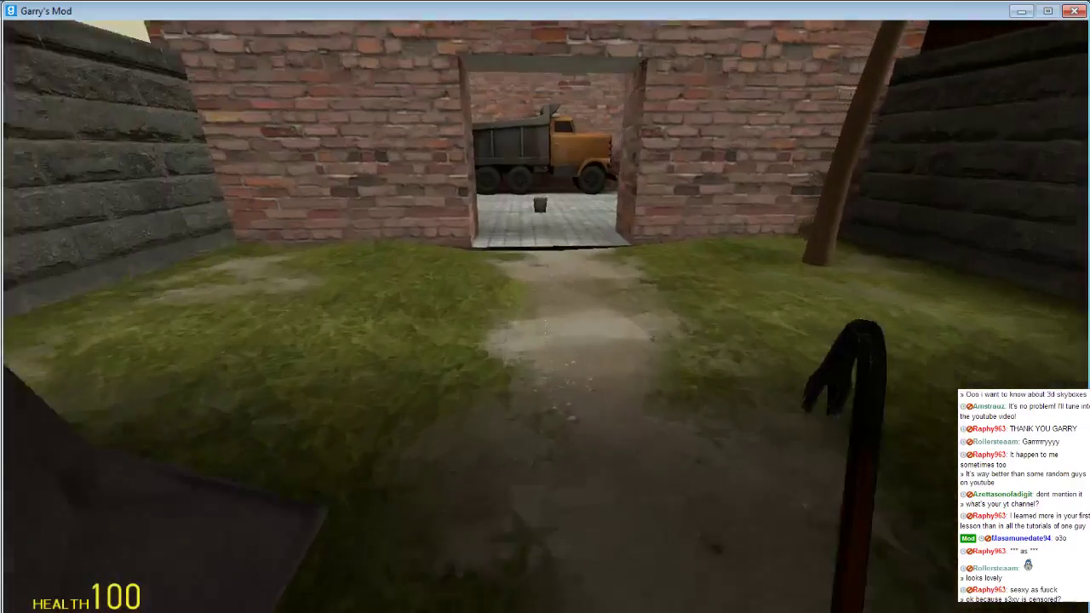
pyautogui.press('w')
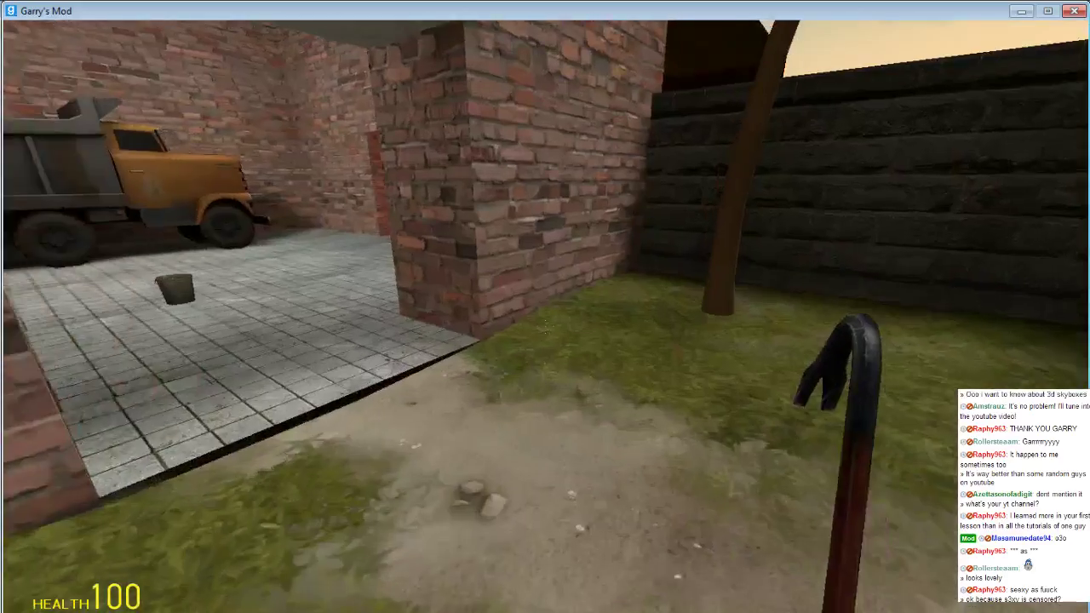
pyautogui.press('w')
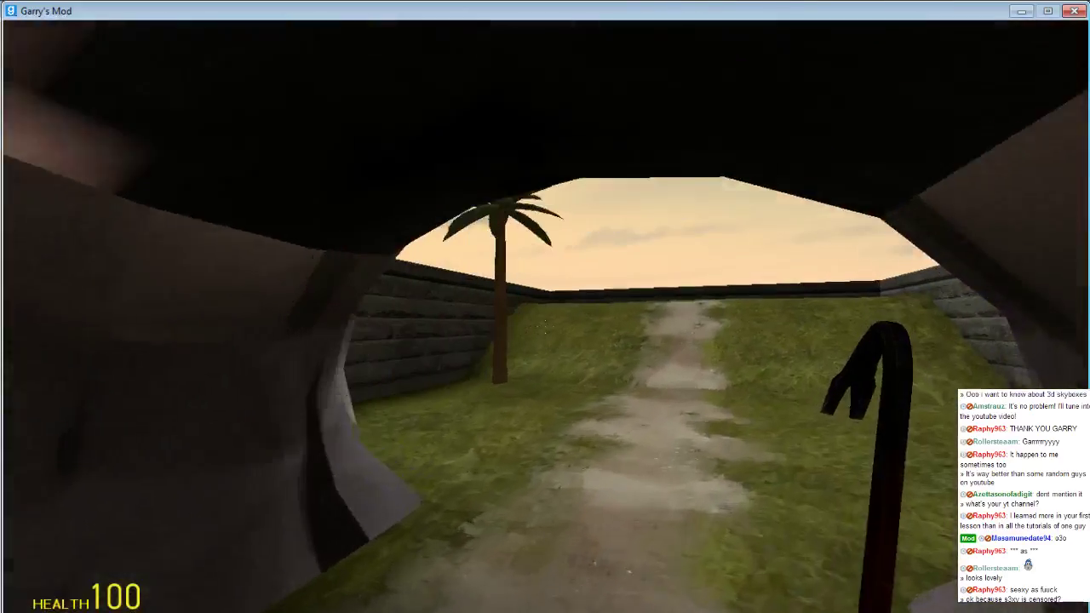
pyautogui.press('w')
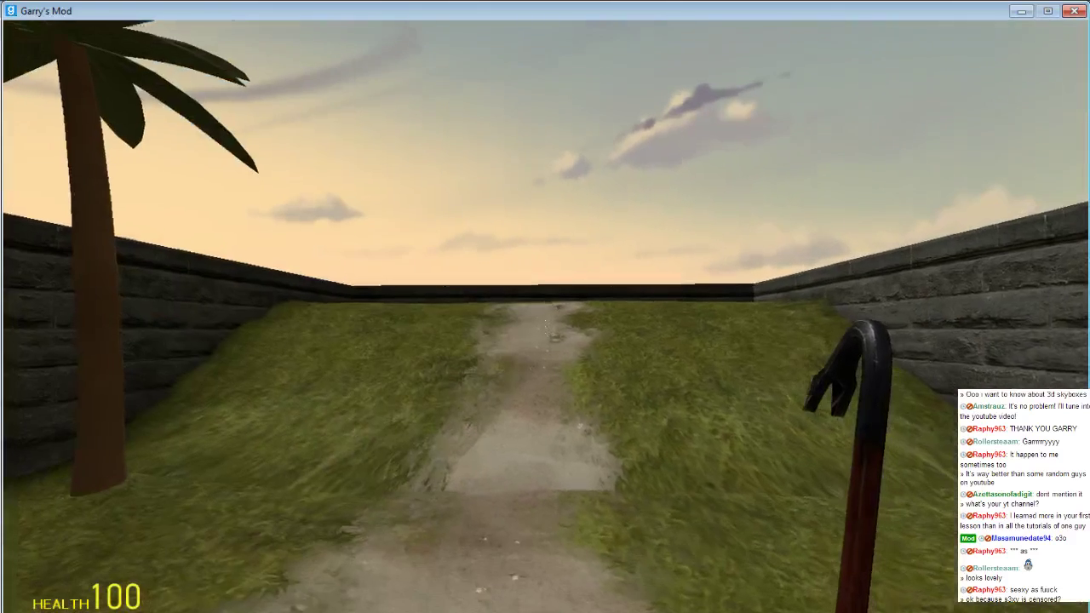
# Disconnect from the running map and quit Garry's Mod to return to Hammer
pyautogui.press('Escape')
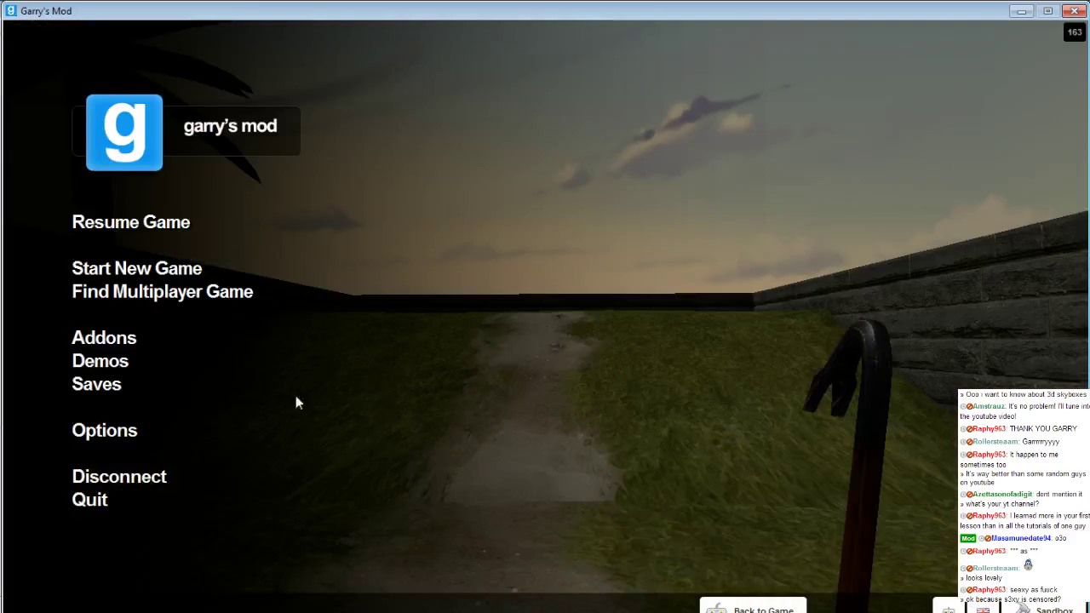
pyautogui.click(106, 478)
pyautogui.click(96, 433)
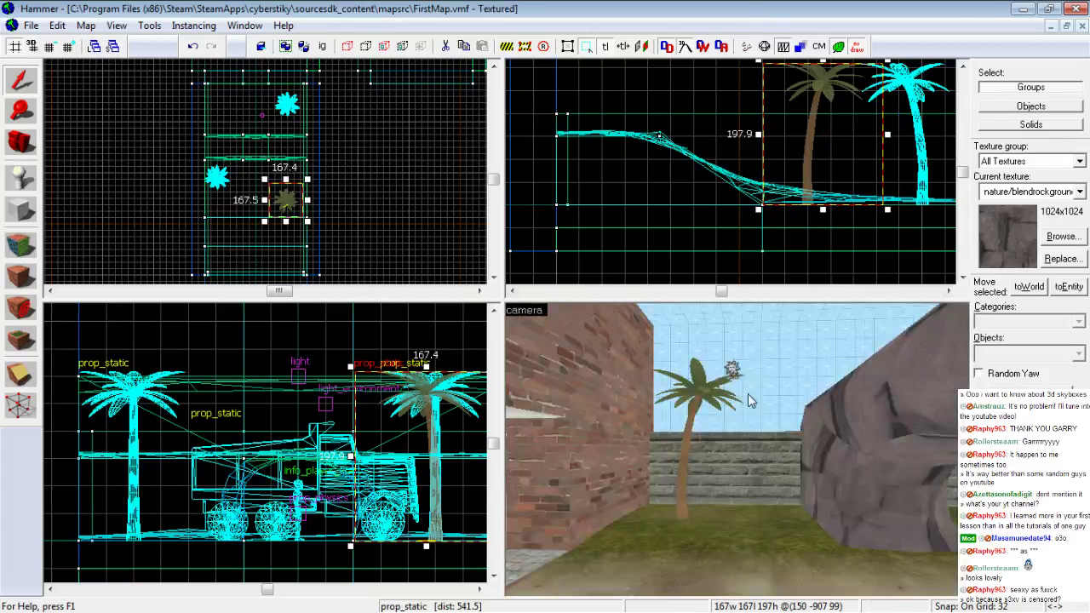
# Examine the rock archway, the palm trees and the grassy hill in the 3D camera view
pyautogui.press('z')
pyautogui.press('w')
pyautogui.press('w')
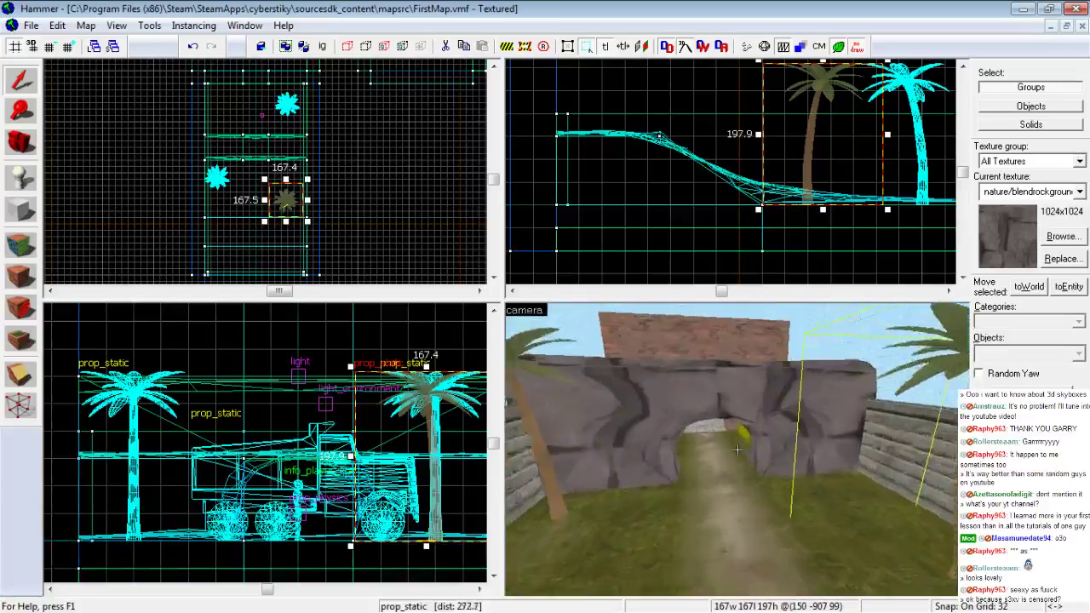
pyautogui.press('w')
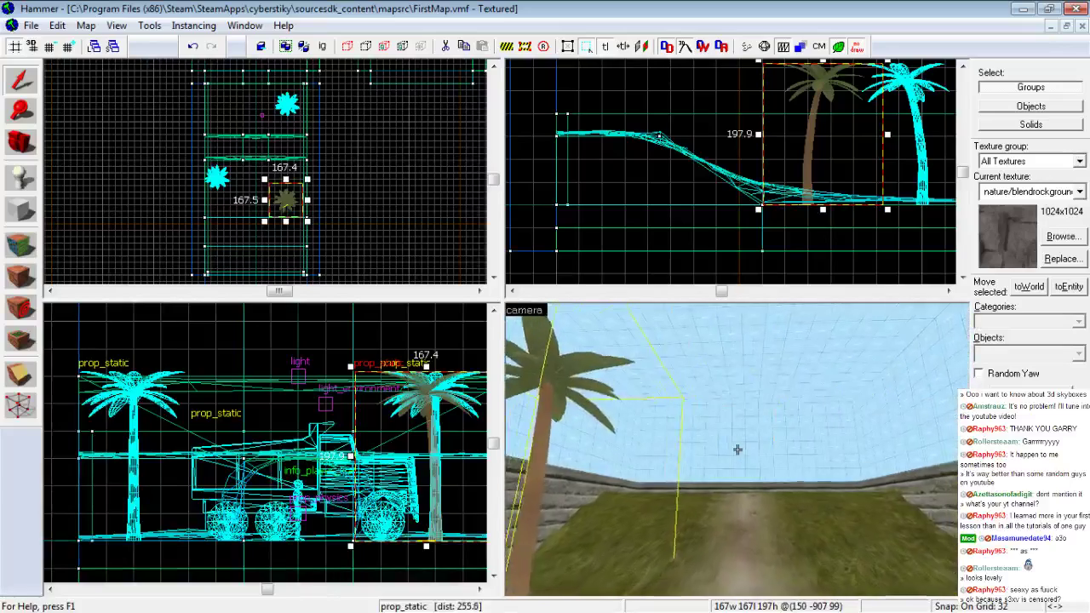
pyautogui.press('w')
pyautogui.press('w')
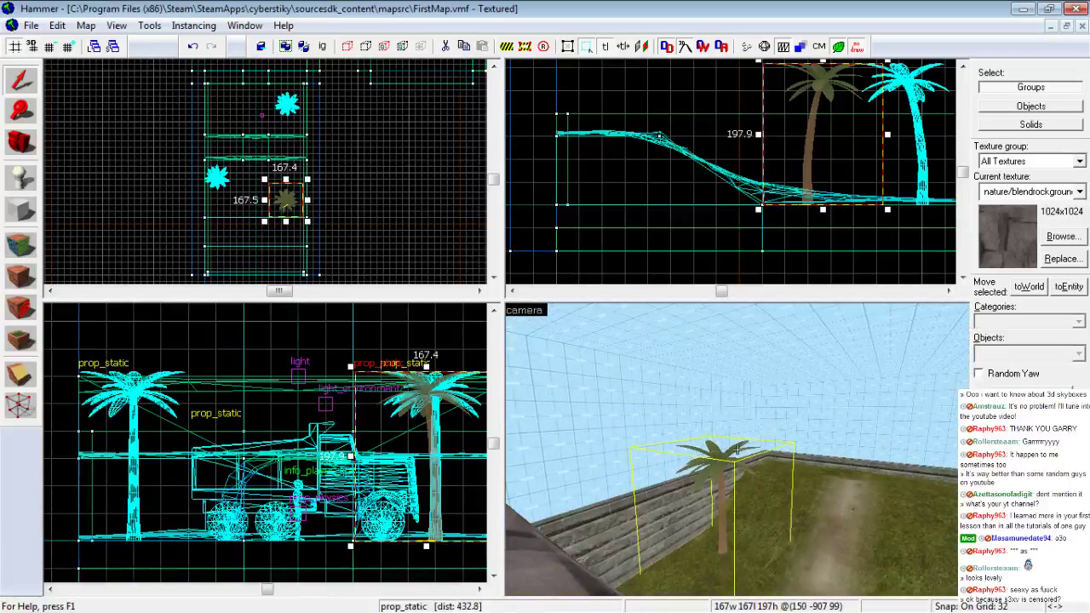
# Save the FirstMap file
pyautogui.press('z')
pyautogui.click(31, 26)
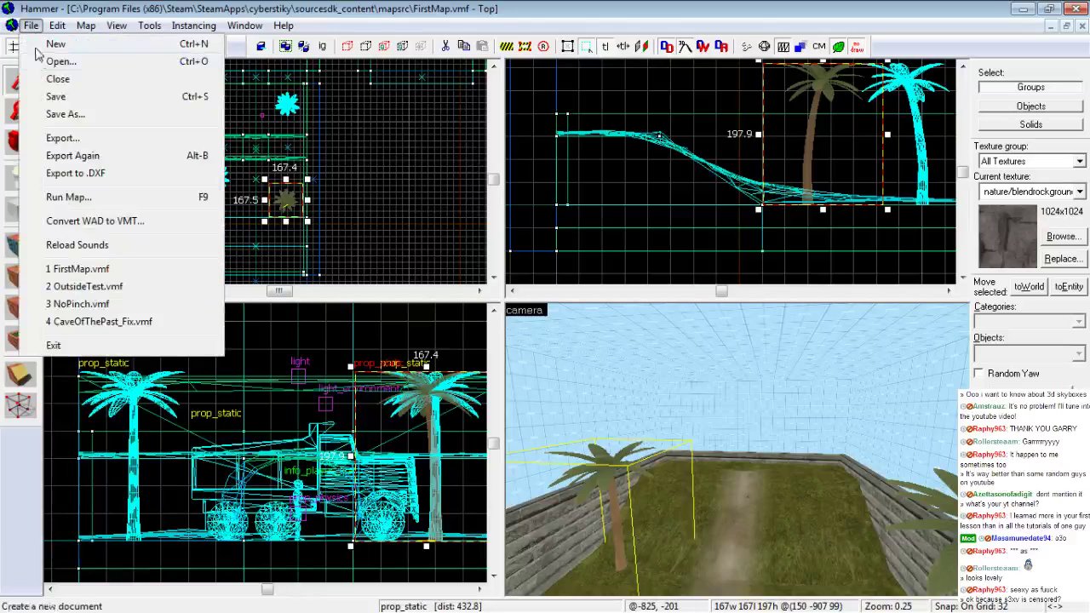
pyautogui.click(60, 97)
# Examine the palm trees, the boundary walls and the top of the rock archway in the 3D camera view
pyautogui.press('z')
pyautogui.press('w')
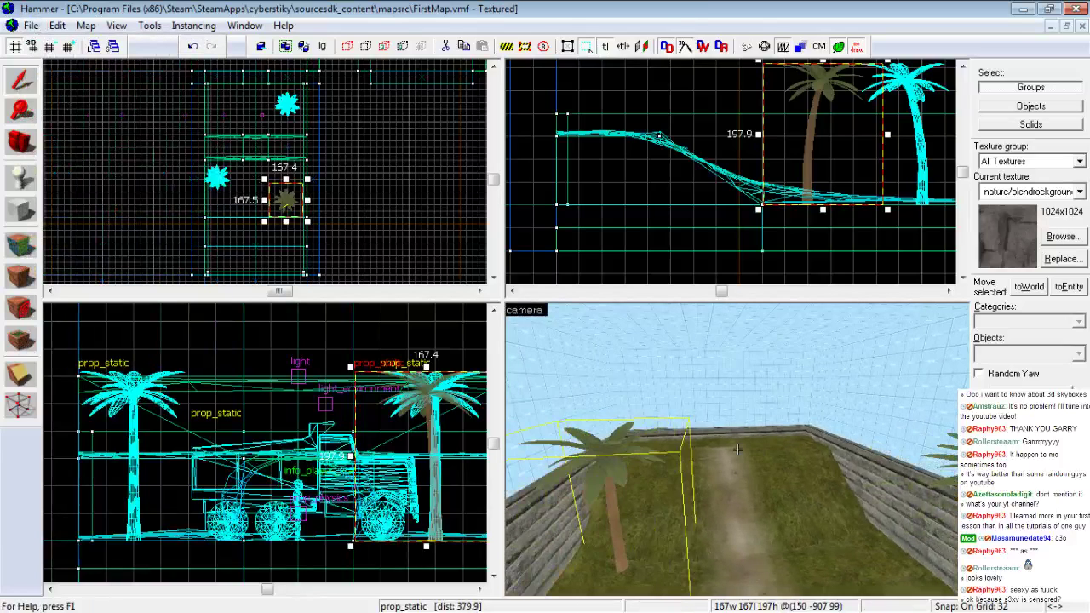
pyautogui.press('a')
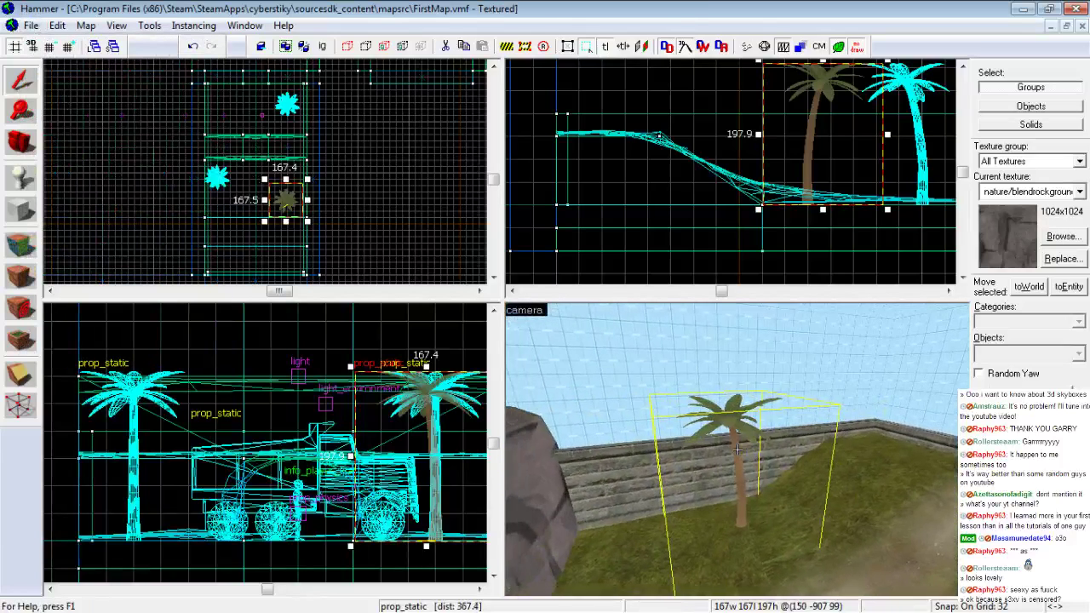
pyautogui.press('a')
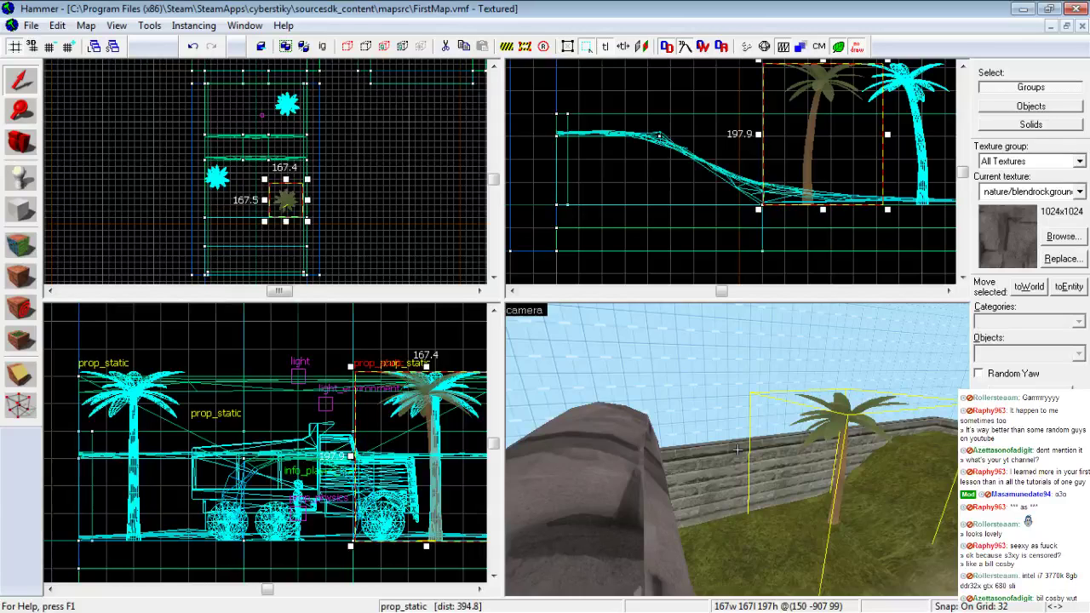
pyautogui.moveTo(737, 449)
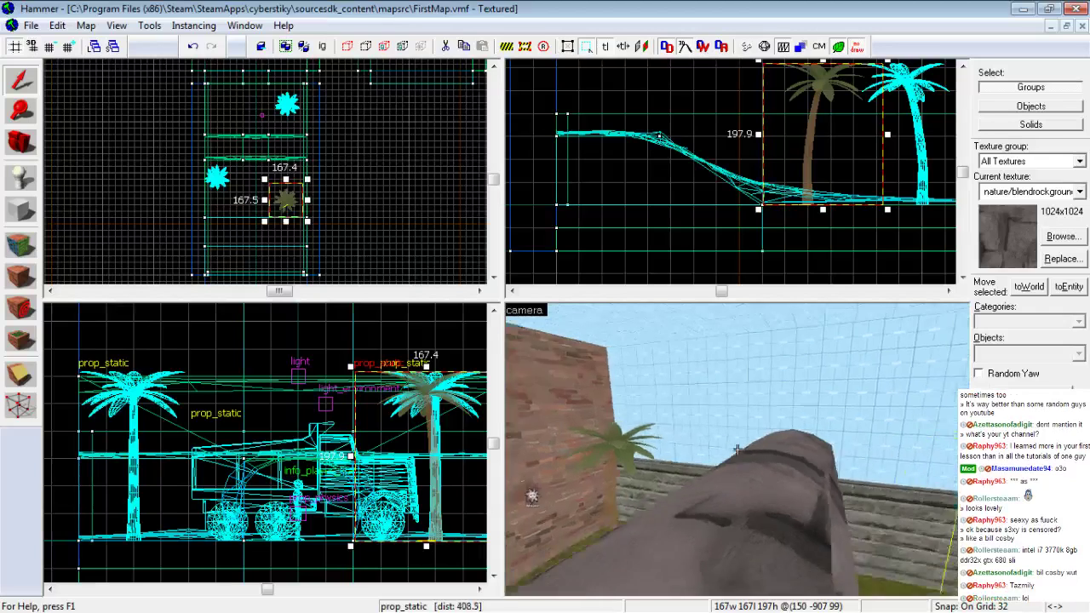
pyautogui.press('w')
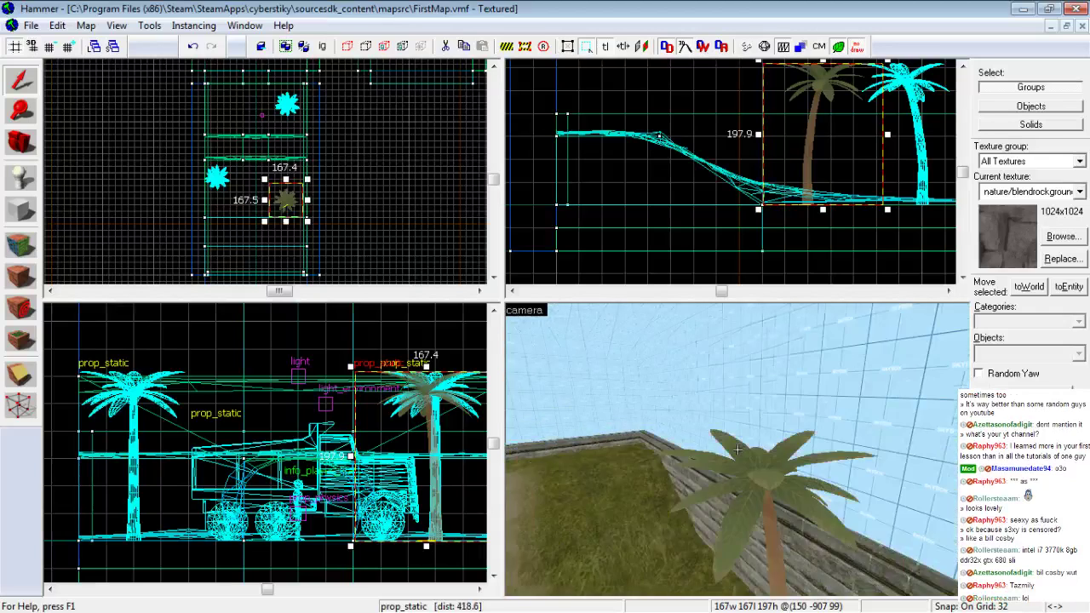
pyautogui.press('w')
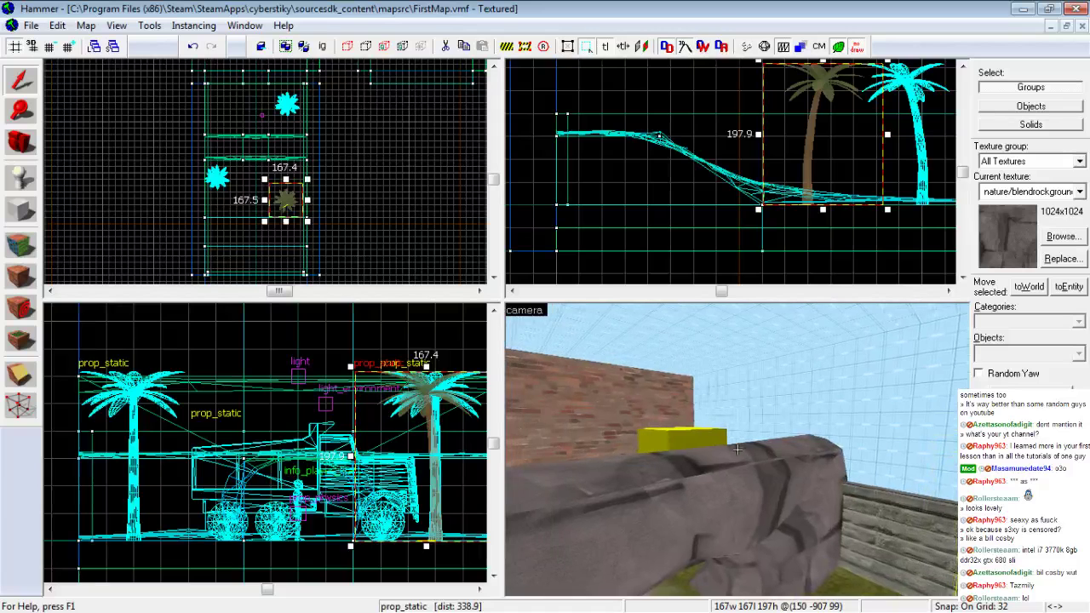
pyautogui.press('s')
pyautogui.press('d')
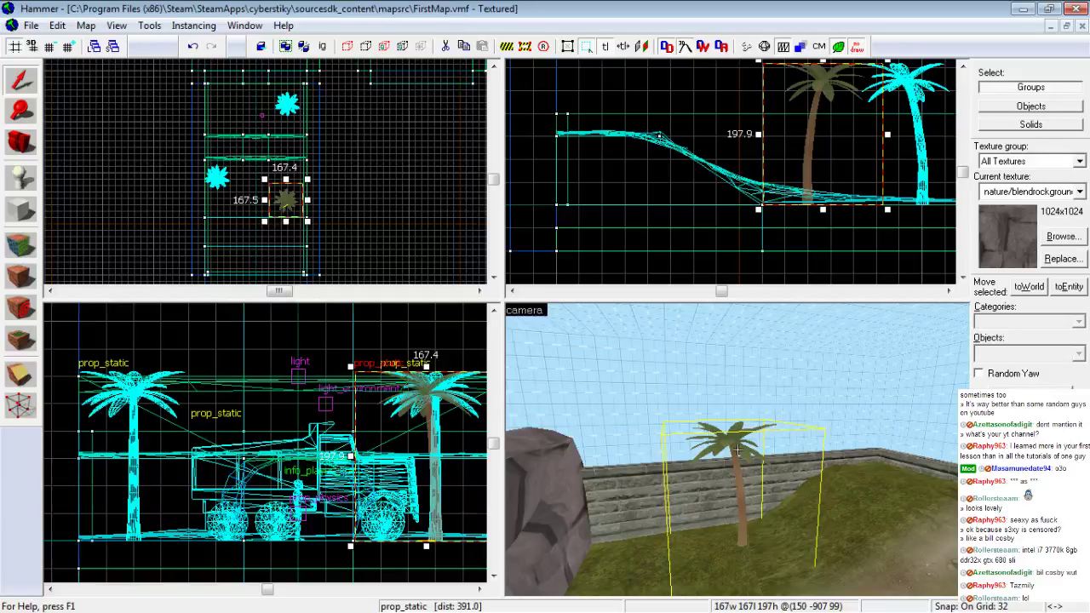
# Examine the skybox surfaces around the archway and brick building, then inspect the whole map from outside
pyautogui.press('a')
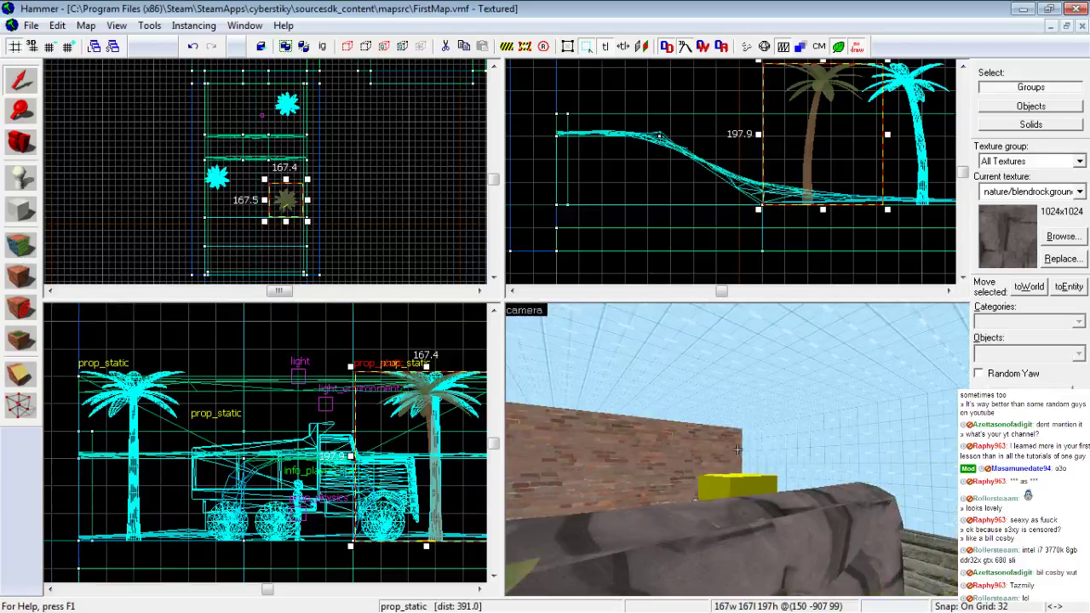
pyautogui.press('Left')
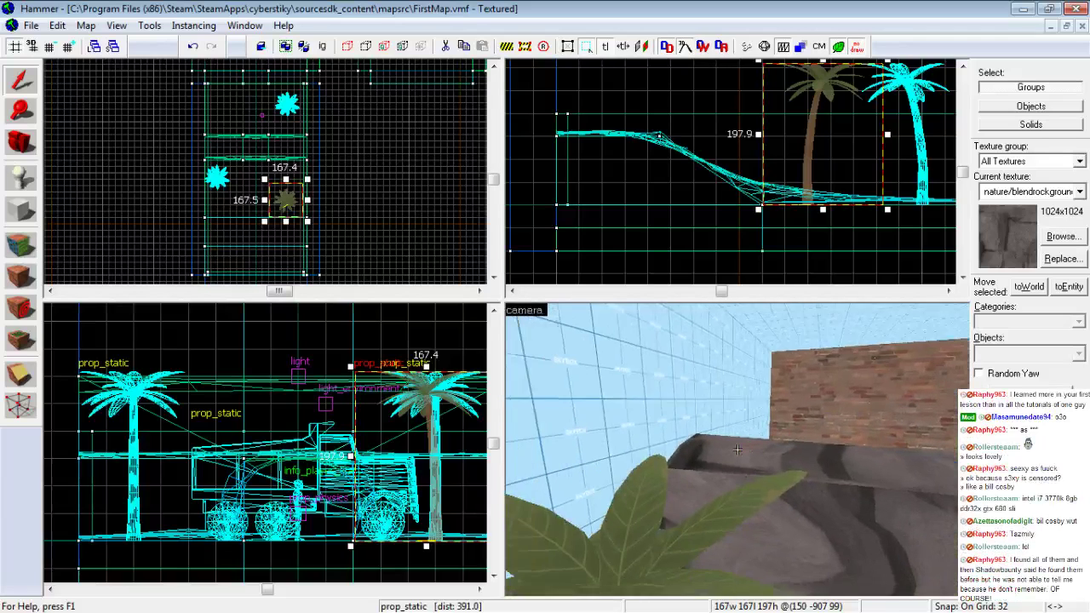
pyautogui.press('Left')
pyautogui.press('Right')
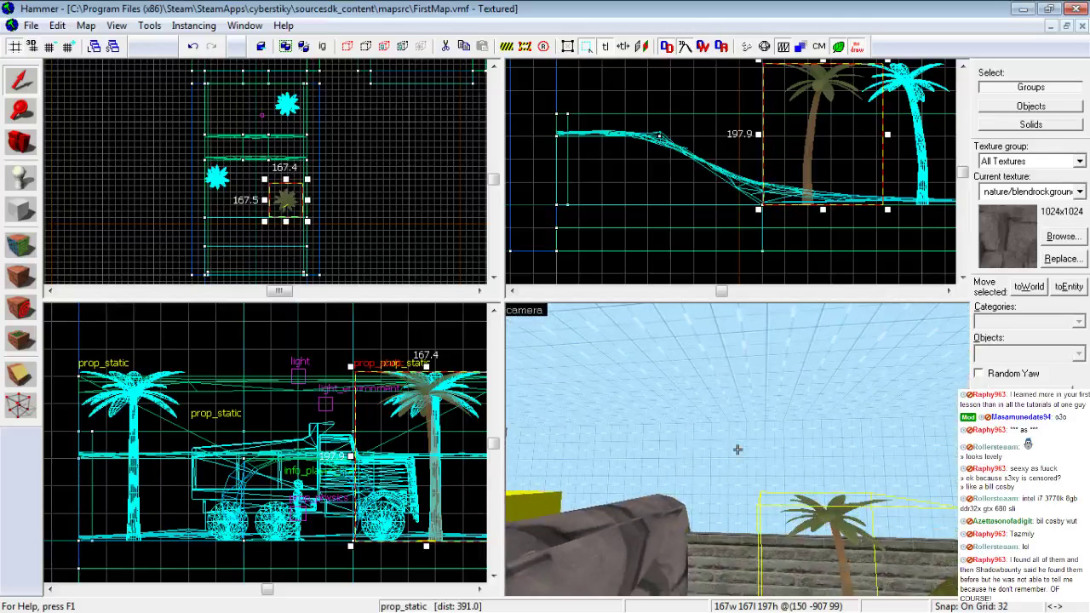
pyautogui.press('d')
pyautogui.press('d')
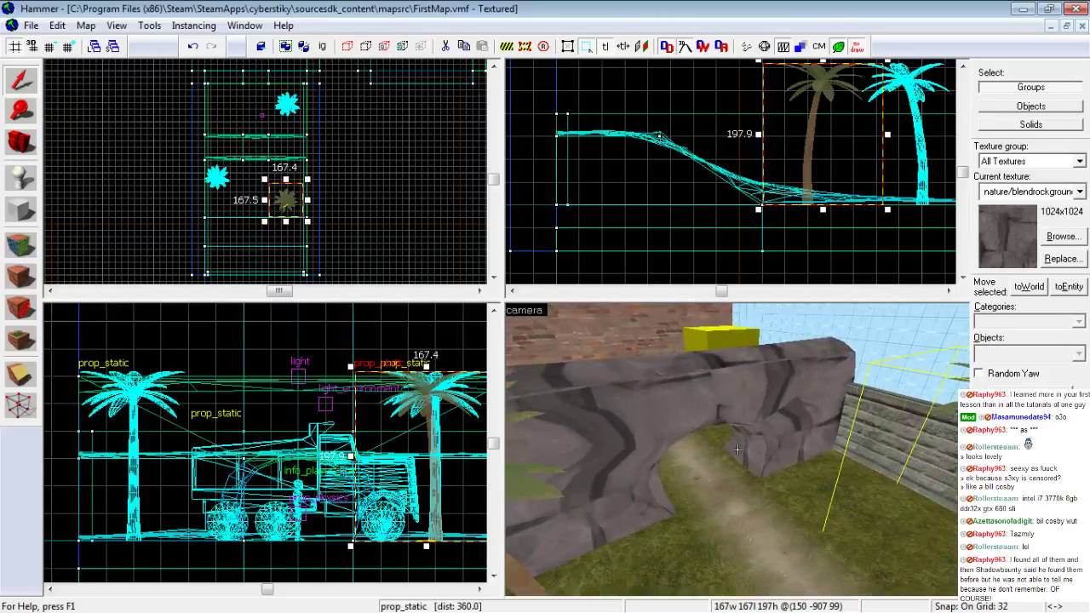
pyautogui.press('a')
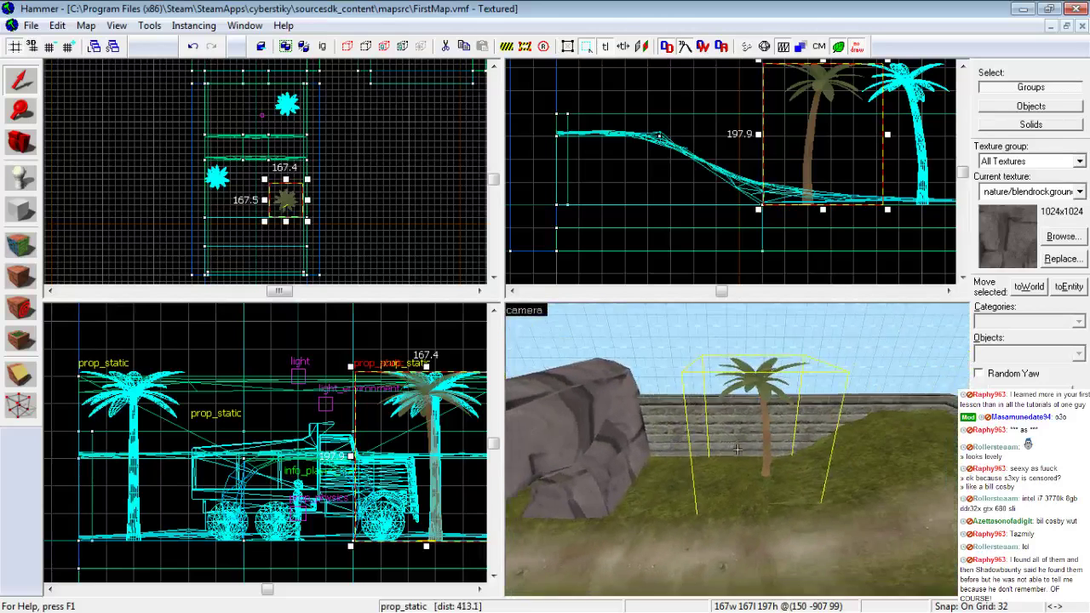
pyautogui.press('s')
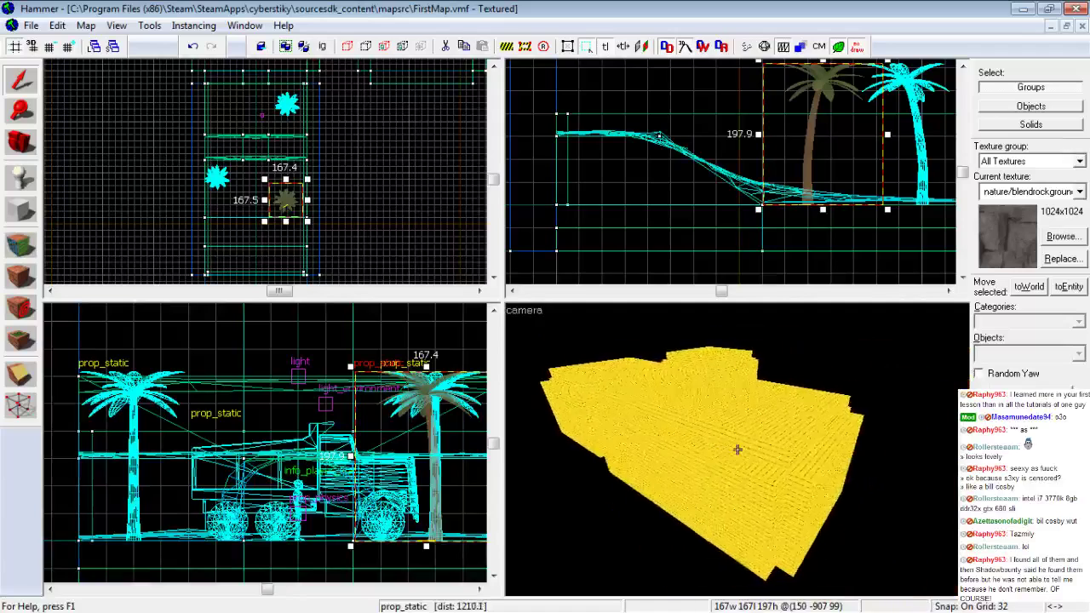
pyautogui.press('d')
pyautogui.press('Right')
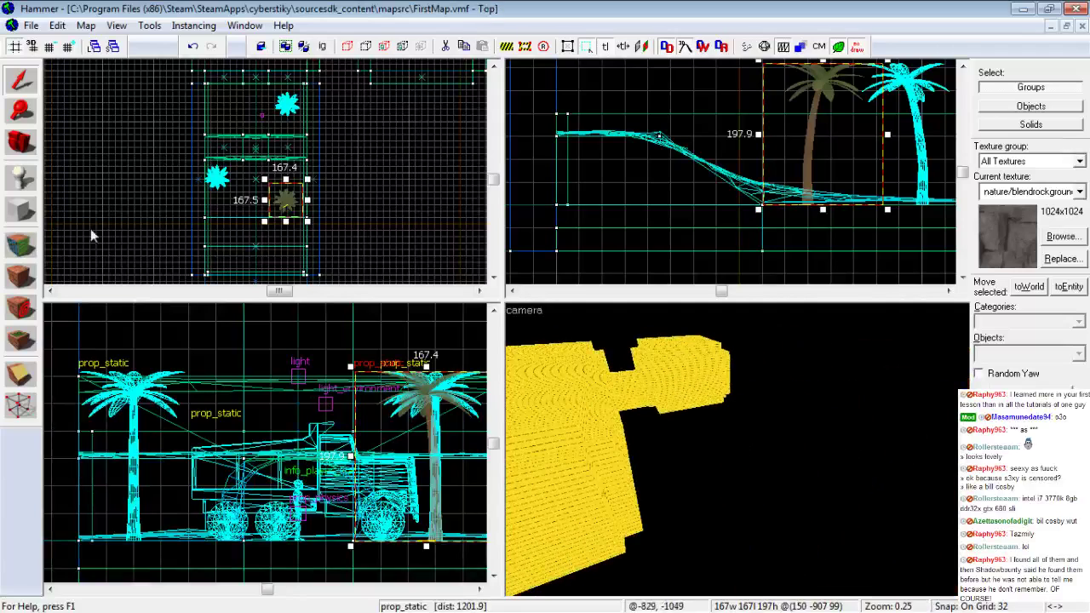
# Activate the Block tool and filter the textures by "sky" to make tools/toolsskybox the current texture
pyautogui.click(26, 214)
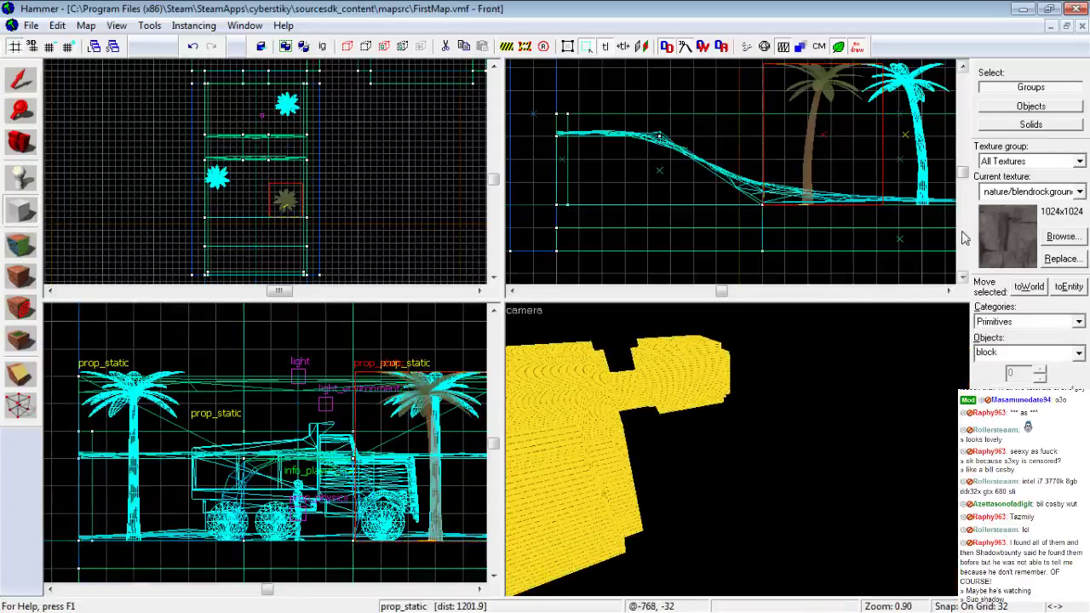
pyautogui.click(1060, 239)
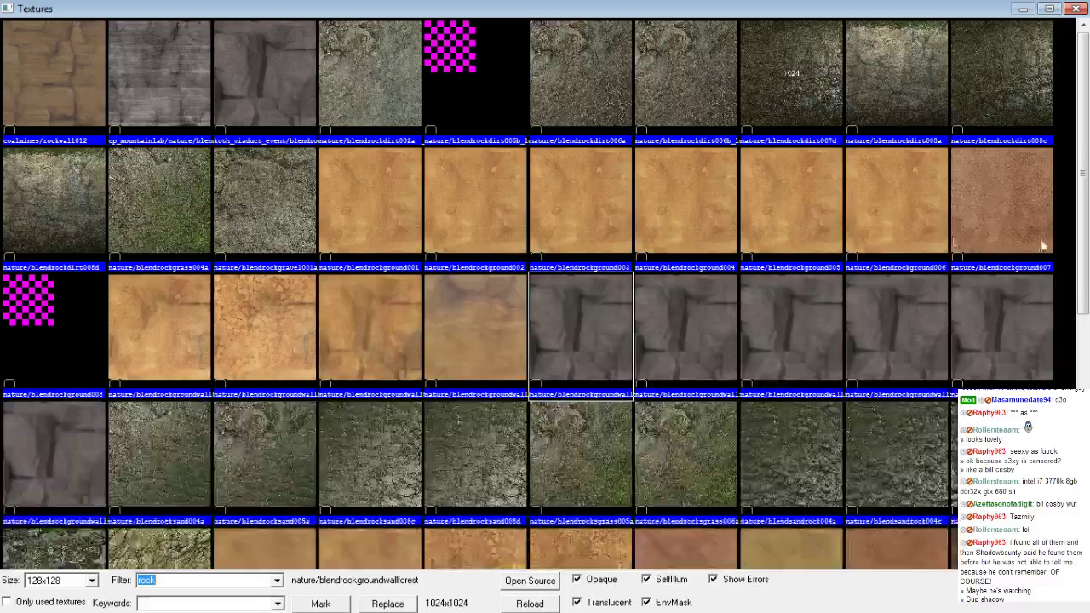
pyautogui.write('sky')
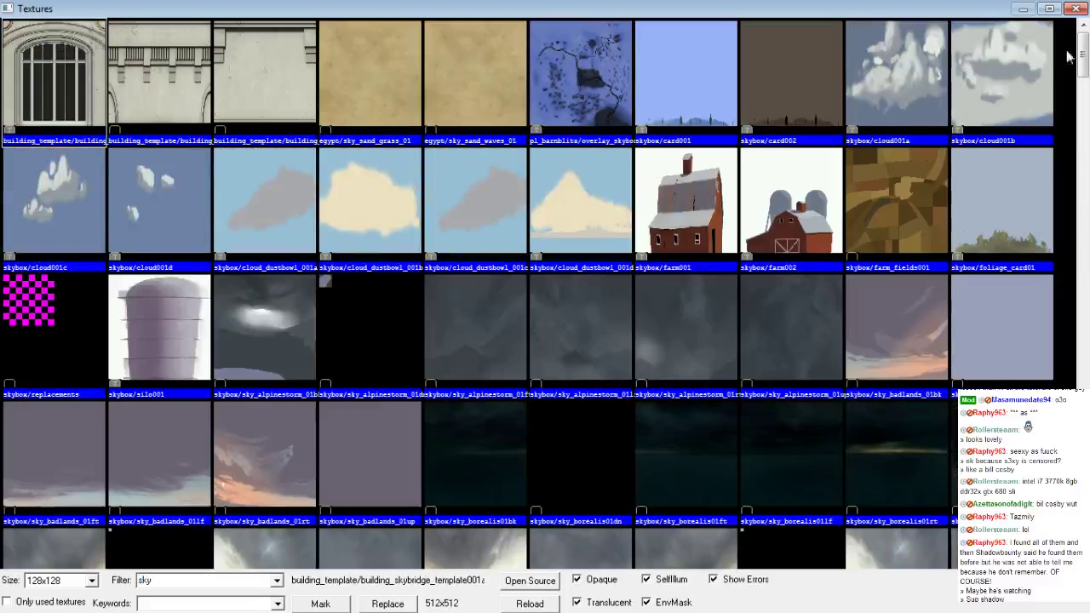
pyautogui.moveTo(1081, 54); pyautogui.dragTo(1079, 280)
pyautogui.scroll(-15, 851, 195)
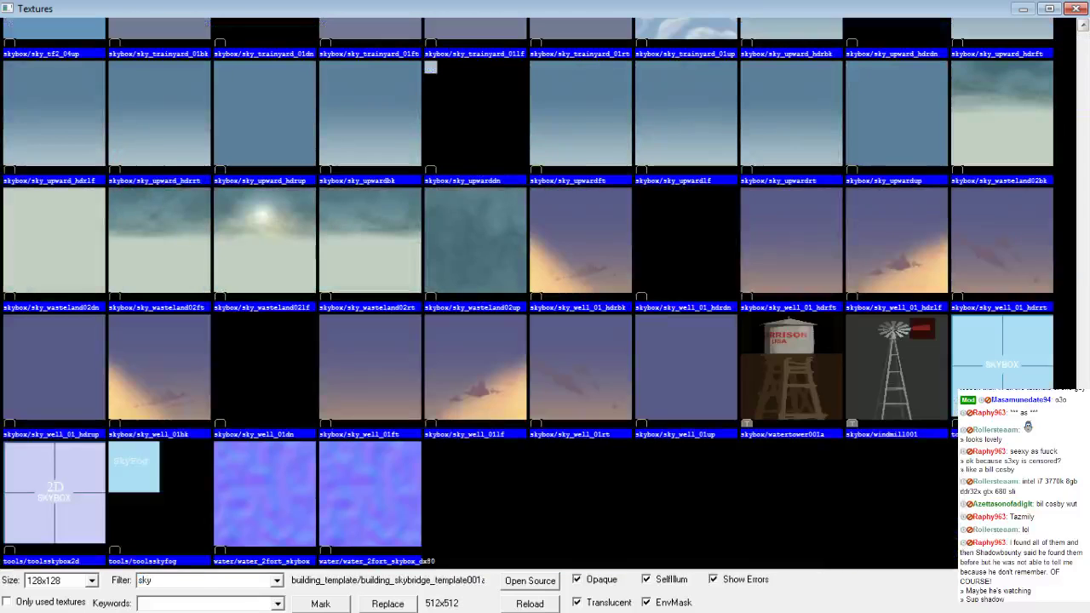
pyautogui.doubleClick(1001, 366)
# Raise the grid size to 64 and outline a 512 by 512 block in the empty space beside the outdoor area
pyautogui.scroll(3, 313, 177)
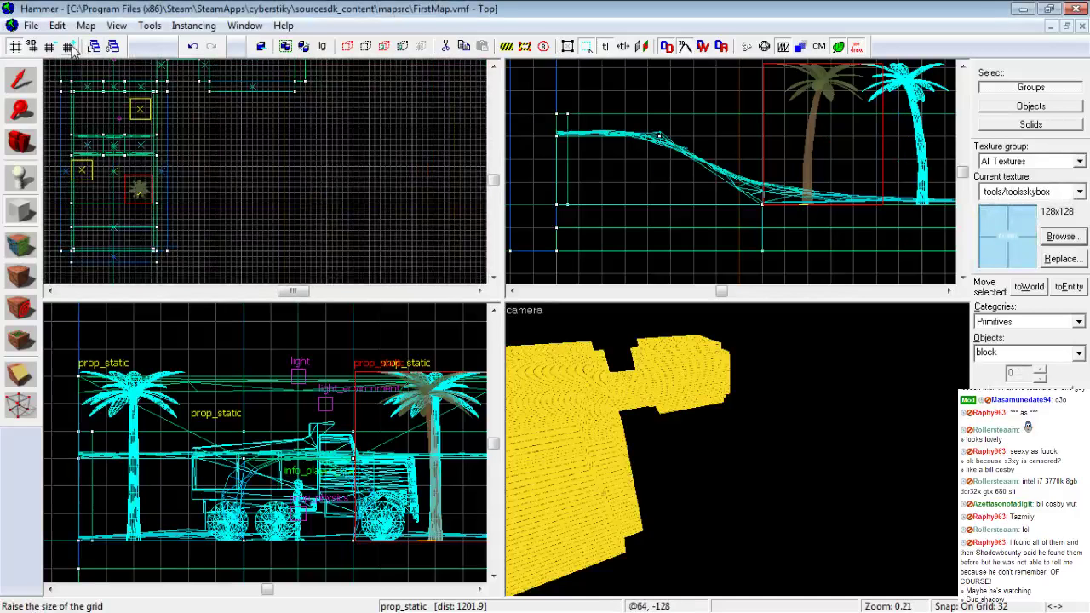
pyautogui.click(68, 46)
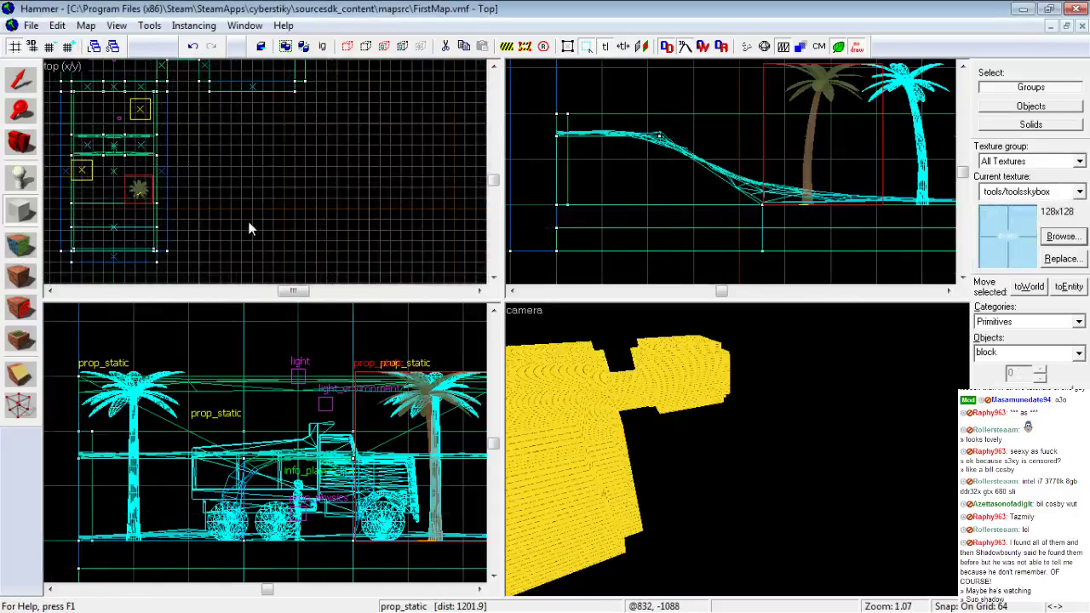
pyautogui.moveTo(240, 239); pyautogui.dragTo(332, 152)
# Move the block outline above the level of the map, reduce its height to 64 and create the solid
pyautogui.scroll(-6, 749, 192)
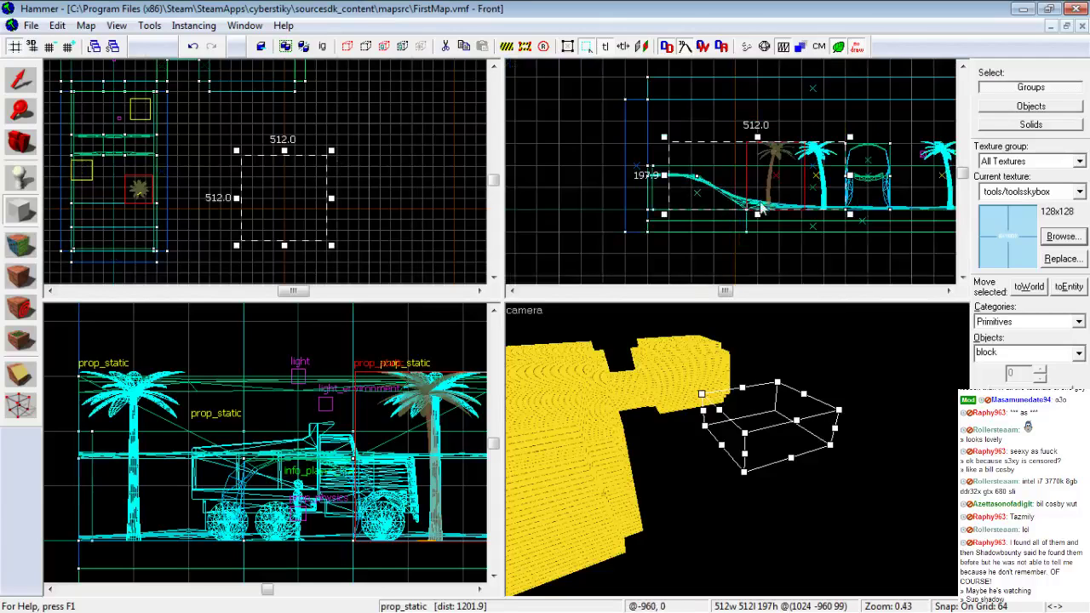
pyautogui.moveTo(772, 197); pyautogui.dragTo(774, 134)
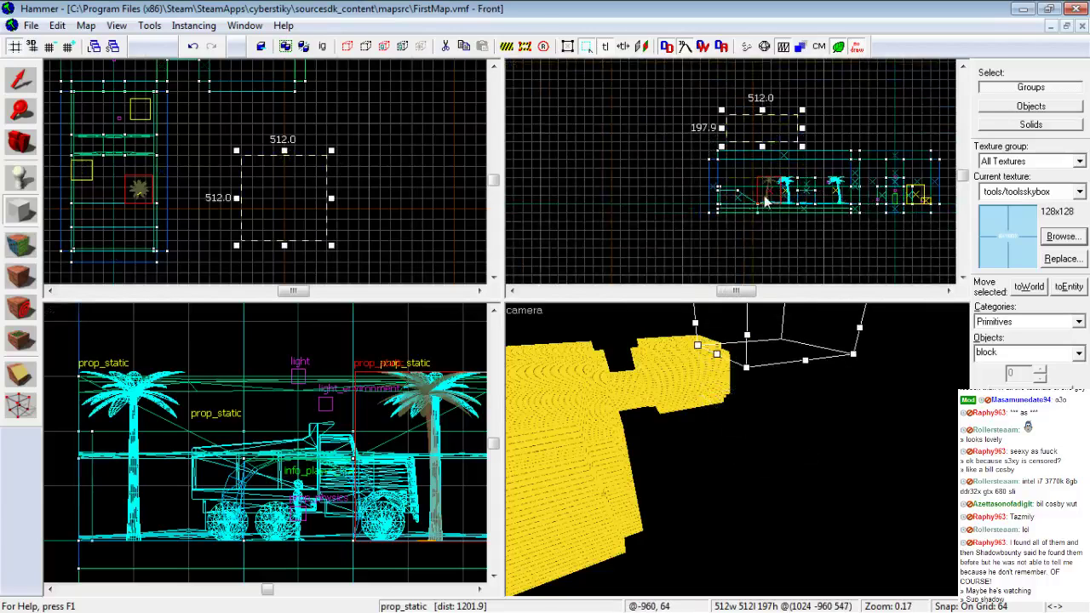
pyautogui.scroll(3, 756, 136)
pyautogui.scroll(1, 760, 181)
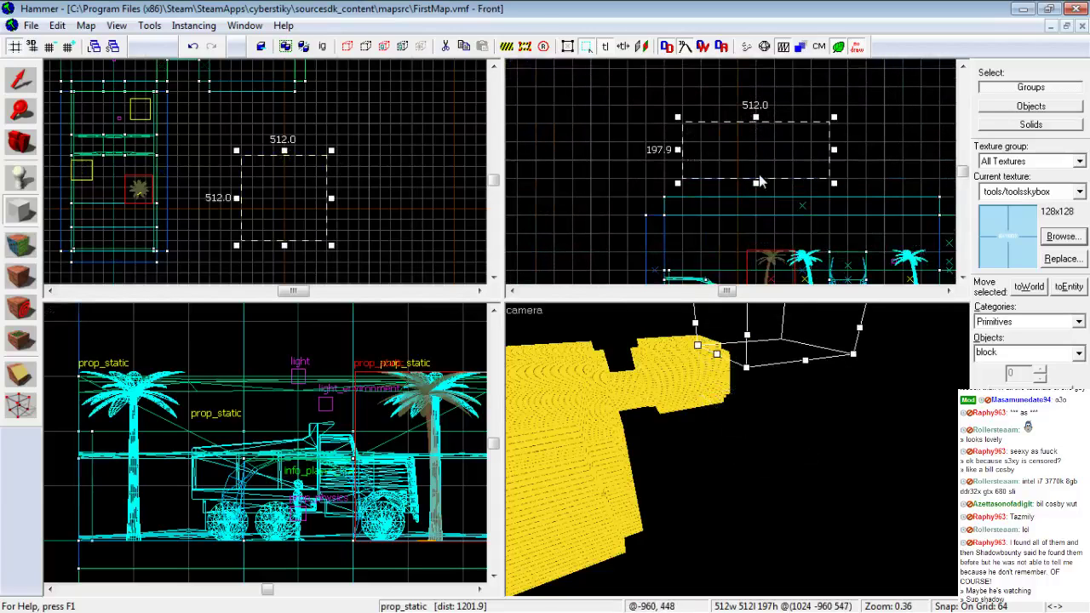
pyautogui.moveTo(755, 124); pyautogui.dragTo(755, 175)
pyautogui.press('Return')
# Place a copy of the skybox slab directly above the original, centred at height 800
pyautogui.click(19, 79)
pyautogui.moveTo(788, 178); pyautogui.dragTo(785, 90)
pyautogui.press('z')
pyautogui.press('w')
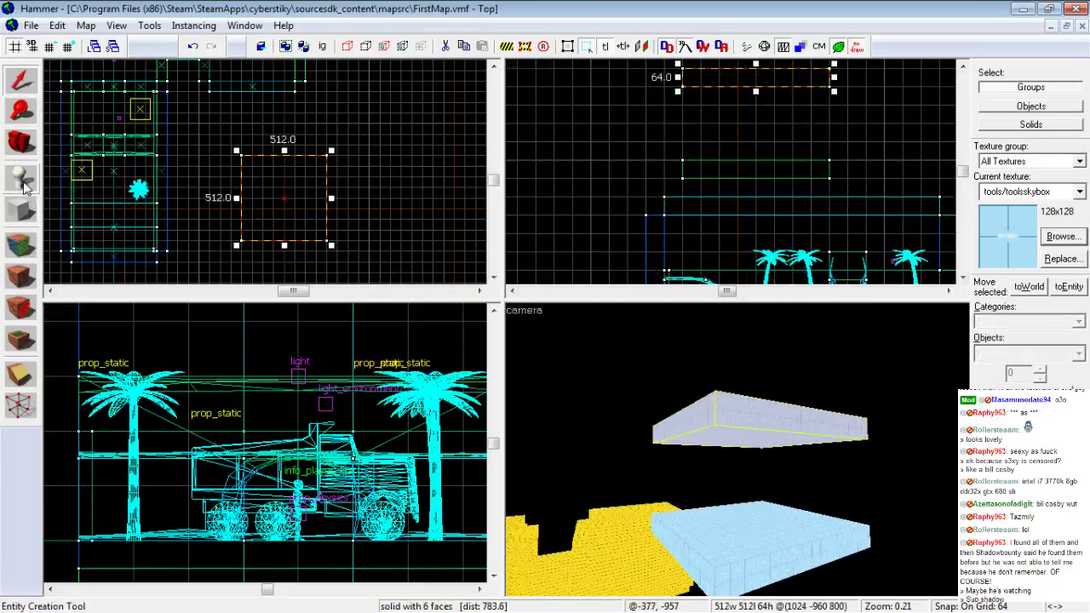
# Create a skybox wall block 64 wide and 512 long between the two slabs, along one side of them
pyautogui.click(21, 209)
pyautogui.moveTo(240, 159); pyautogui.dragTo(228, 244)
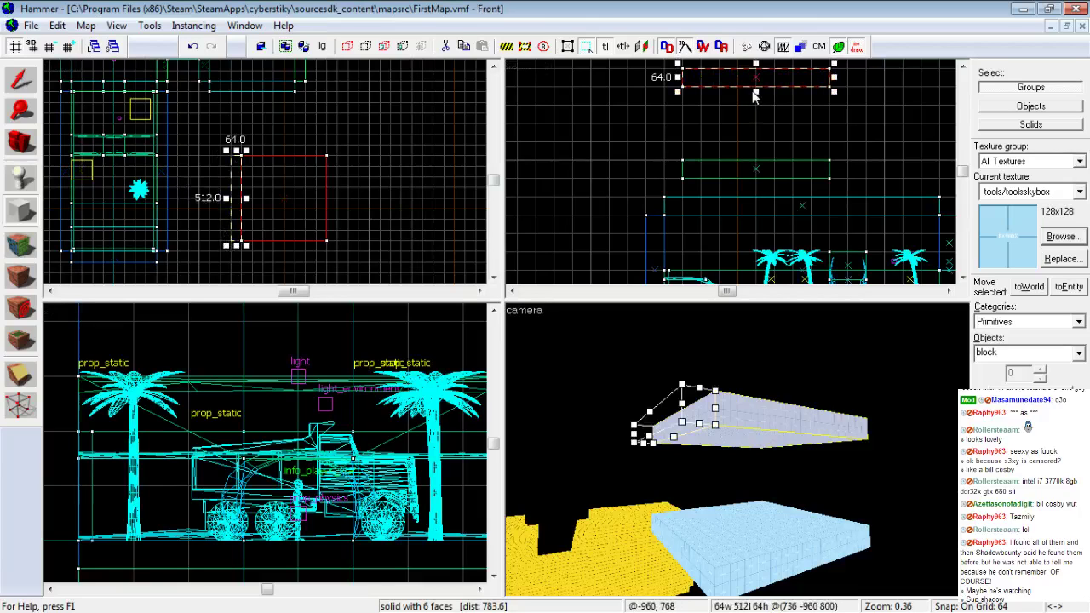
pyautogui.moveTo(755, 91); pyautogui.dragTo(755, 176)
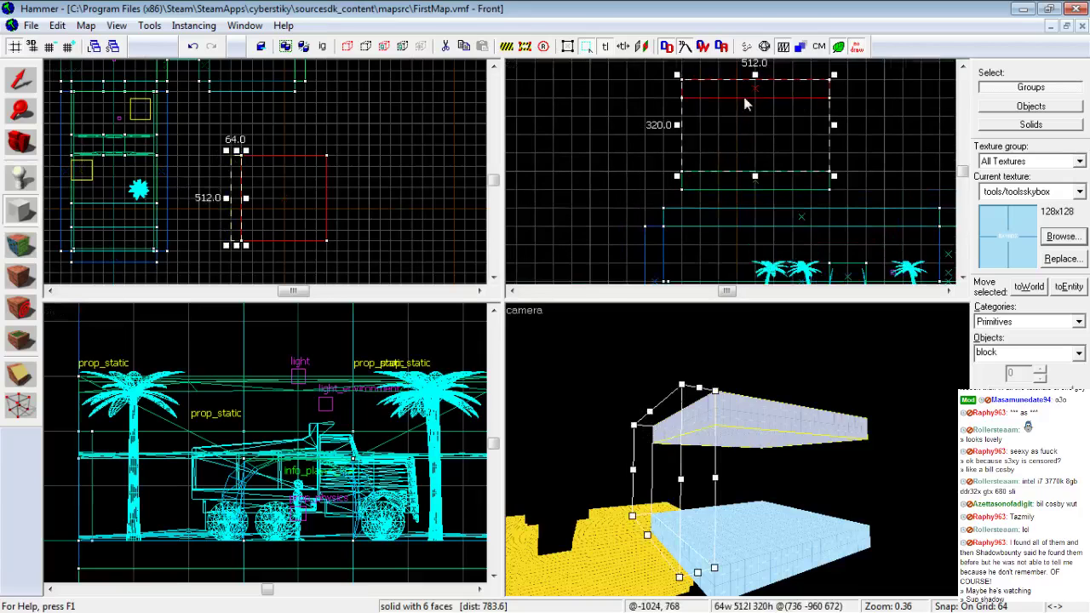
pyautogui.moveTo(754, 80); pyautogui.dragTo(751, 121)
pyautogui.press('Return')
# Raise the upper skybox slab and extend the side wall to 512 high so that it meets the slab
pyautogui.hotkey('shift', 's')
pyautogui.click(758, 399)
pyautogui.moveTo(786, 190); pyautogui.dragTo(781, 111)
pyautogui.click(683, 455)
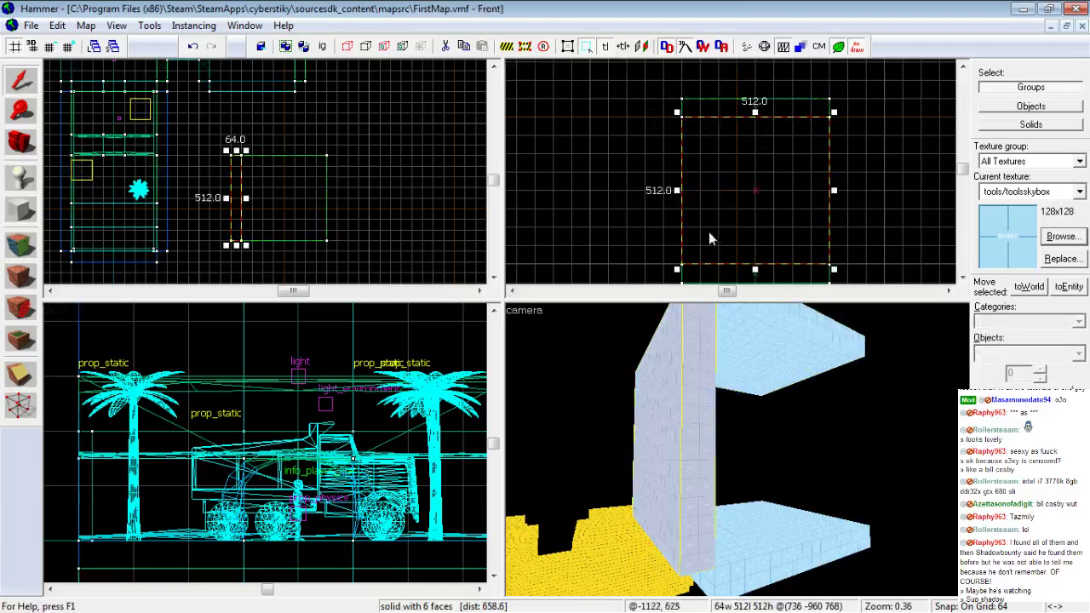
# Copy the wall to the opposite side and close the two remaining sides with 512 by 64 skybox walls
pyautogui.moveTo(238, 205); pyautogui.dragTo(338, 198)
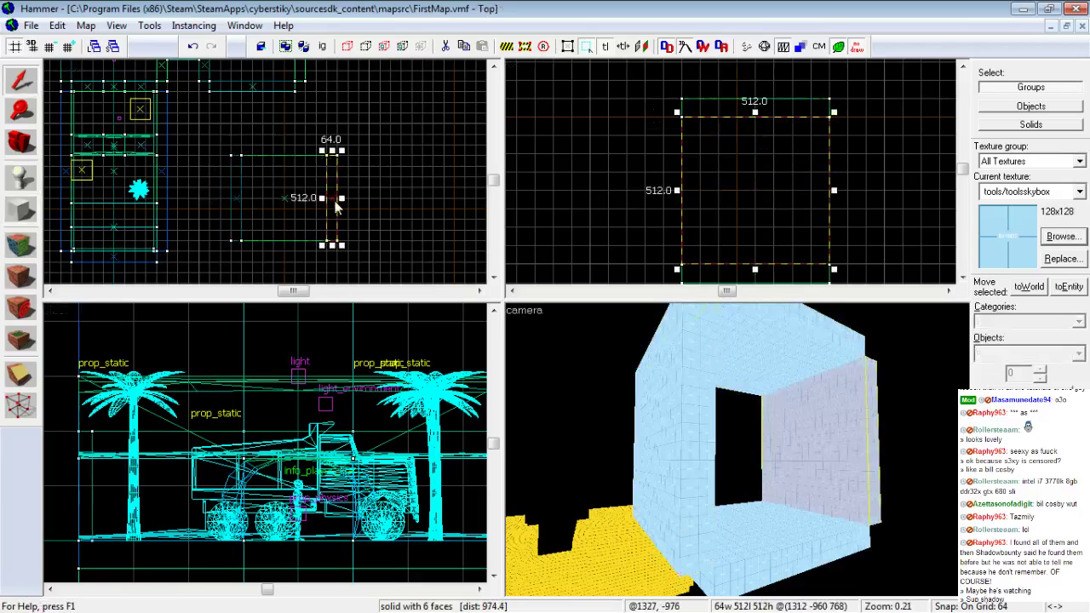
pyautogui.moveTo(336, 176); pyautogui.dragTo(249, 168)
pyautogui.moveTo(259, 236); pyautogui.dragTo(301, 253)
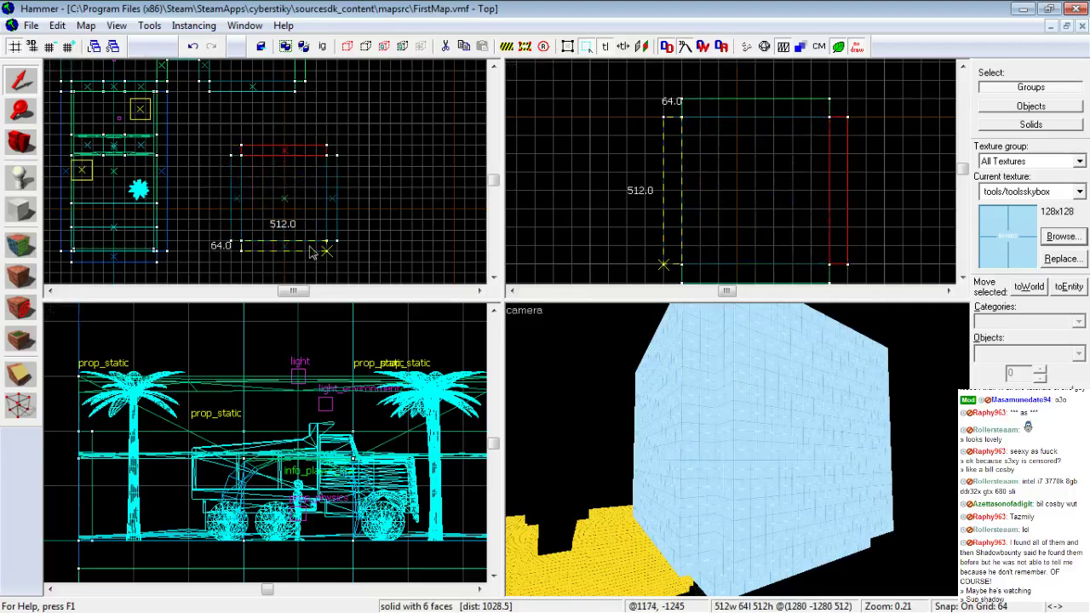
# Outline a 512 by 512 floor block inside the skybox room, 64 high and raised above the bottom slab
pyautogui.press('w')
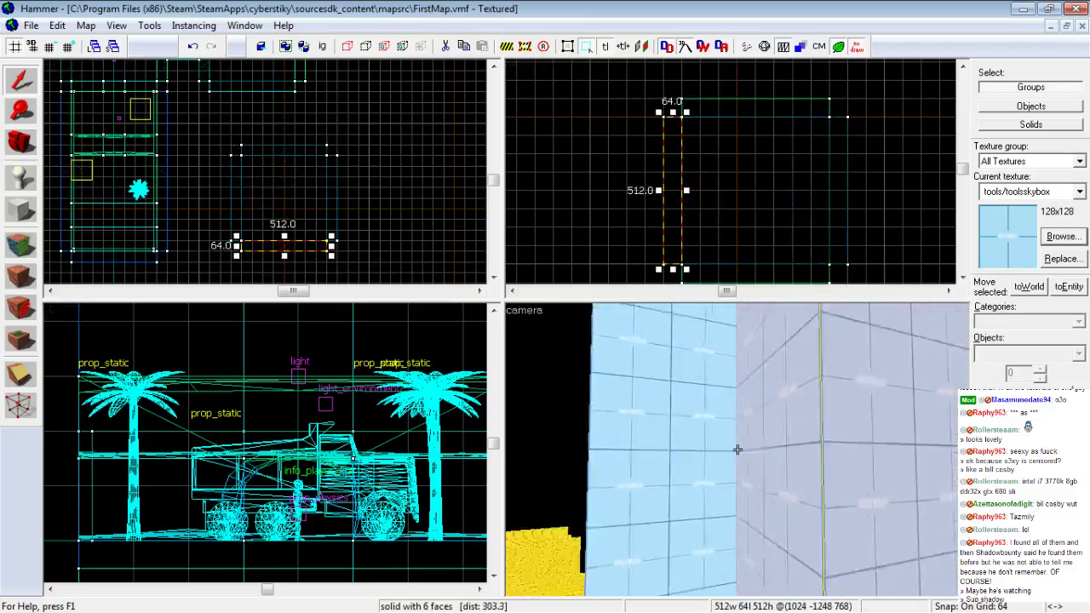
pyautogui.press('w')
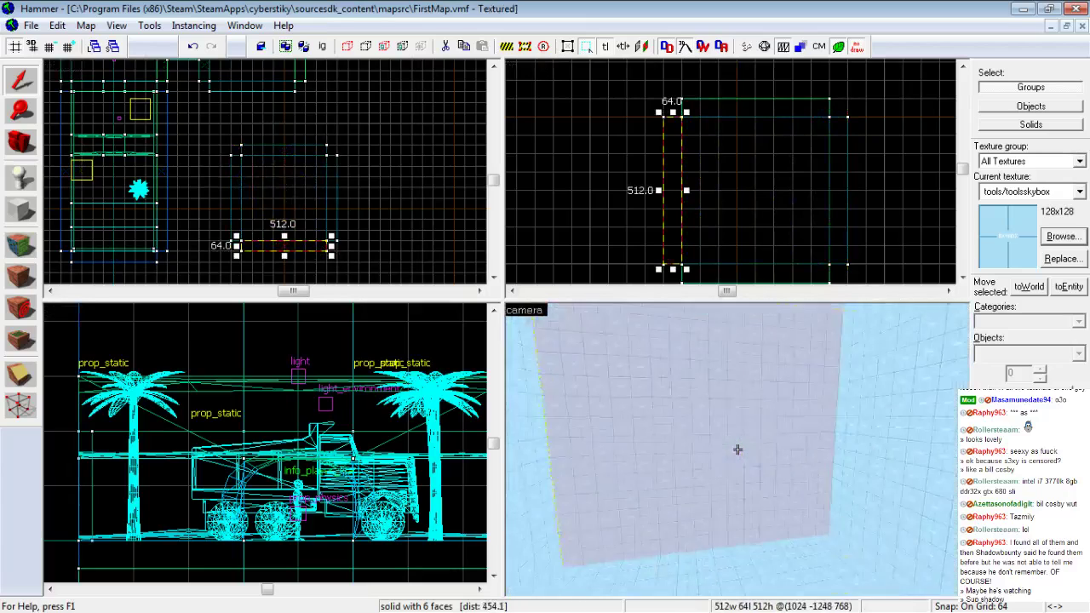
pyautogui.press('Left')
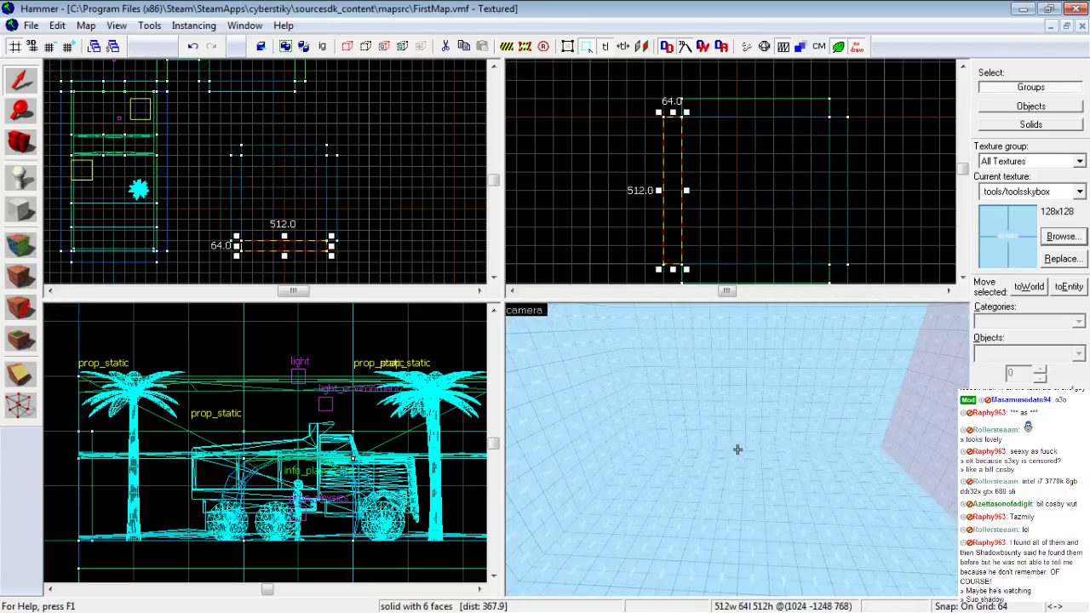
pyautogui.press('s')
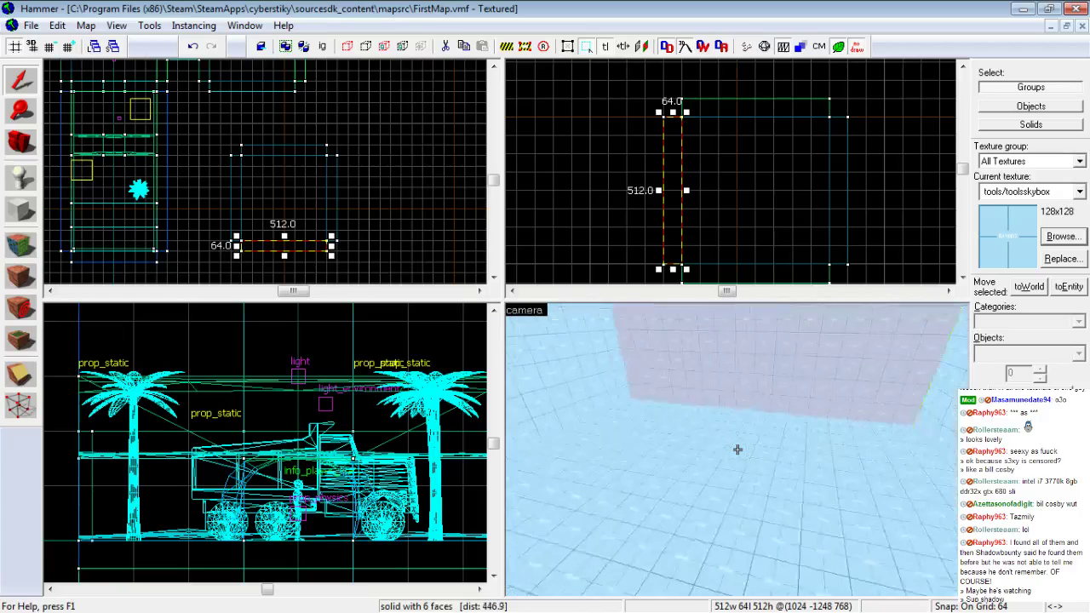
pyautogui.press('z')
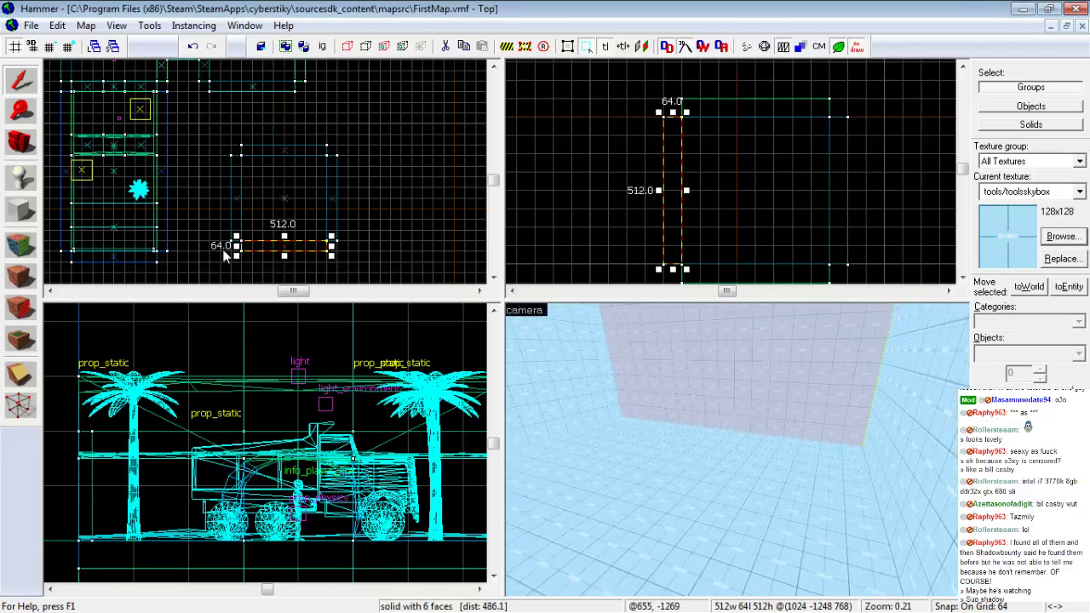
pyautogui.click(20, 210)
pyautogui.scroll(2, 267, 225)
pyautogui.moveTo(238, 246); pyautogui.dragTo(357, 120)
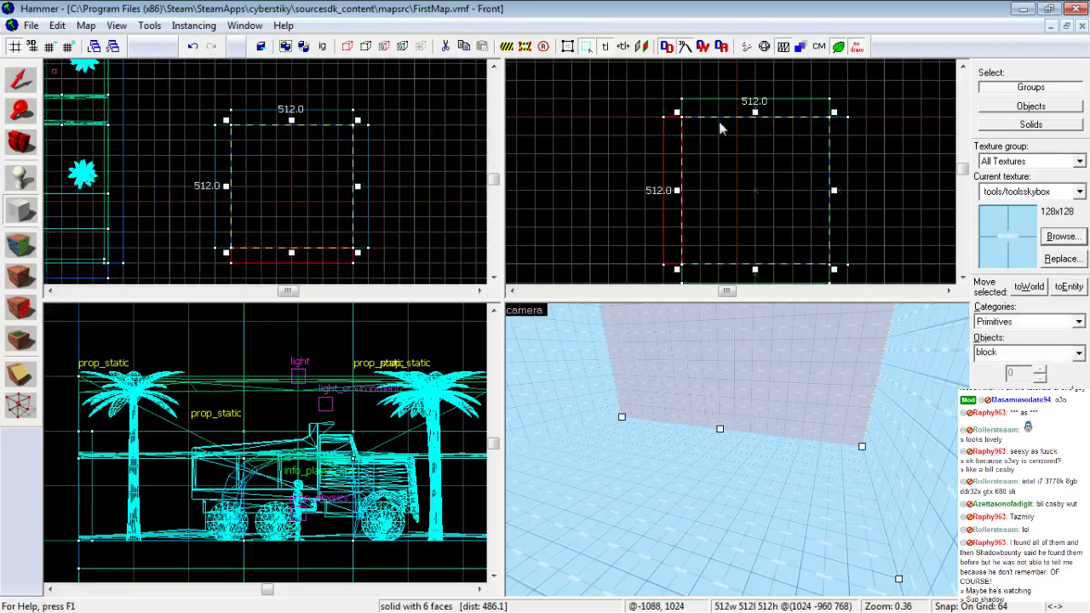
pyautogui.moveTo(754, 112); pyautogui.dragTo(757, 230)
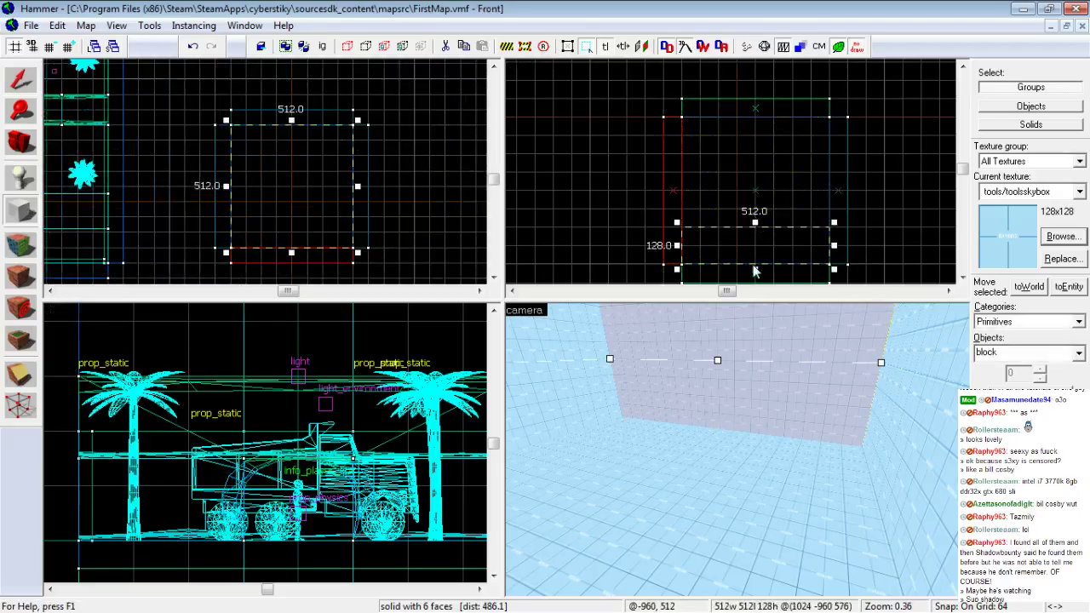
pyautogui.moveTo(755, 270); pyautogui.dragTo(755, 250)
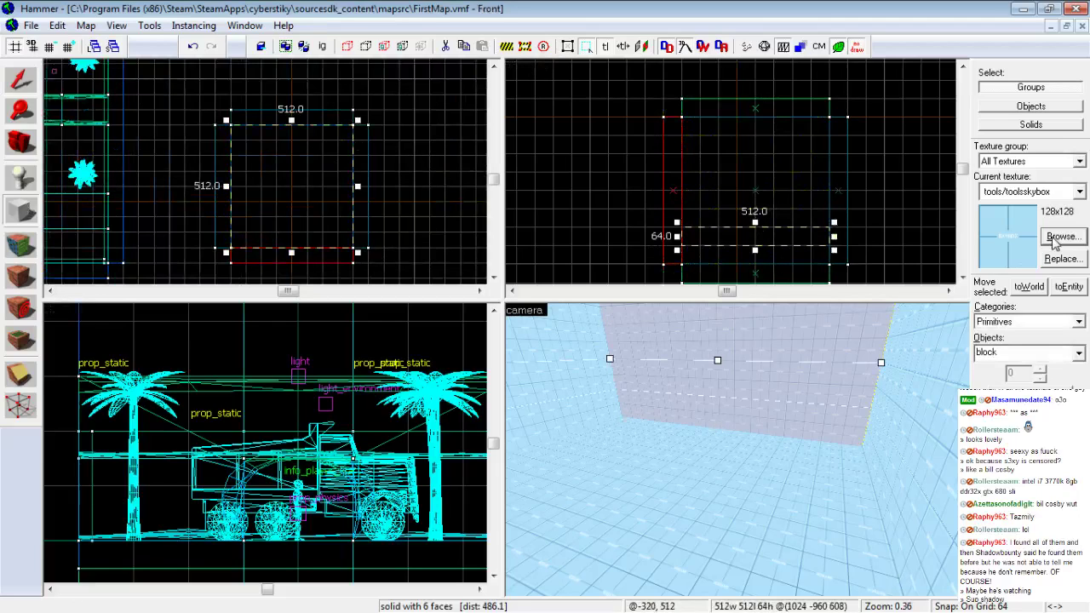
# Filter the textures by "grass", choose nature/grassfloor002a and create the floor block with it
pyautogui.click(1059, 237)
pyautogui.write('gras')
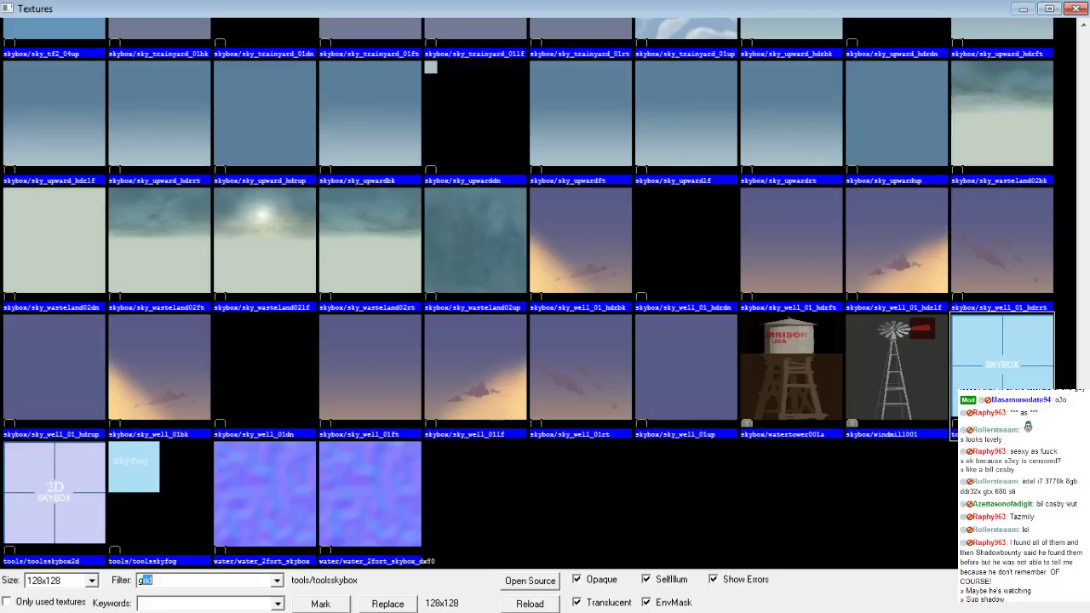
pyautogui.write('s')
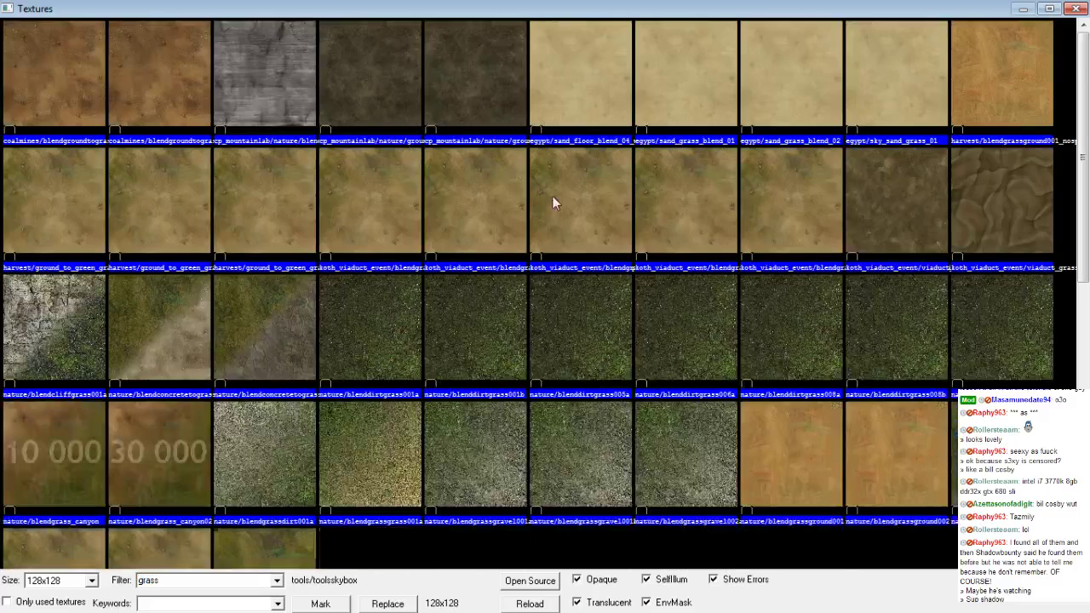
pyautogui.scroll(-3, 553, 196)
pyautogui.scroll(-2, 551, 198)
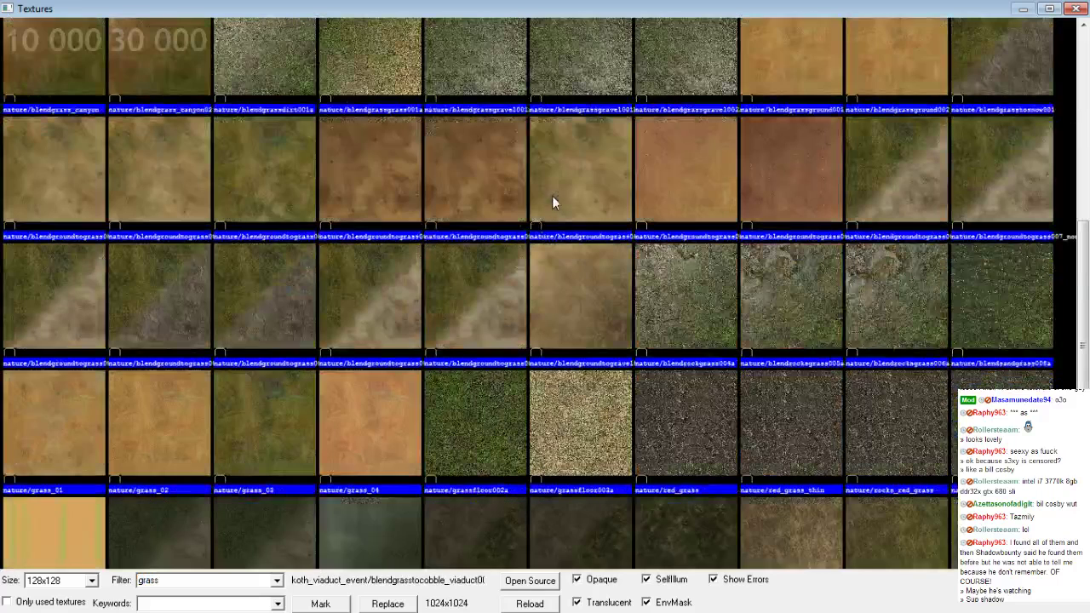
pyautogui.doubleClick(476, 401)
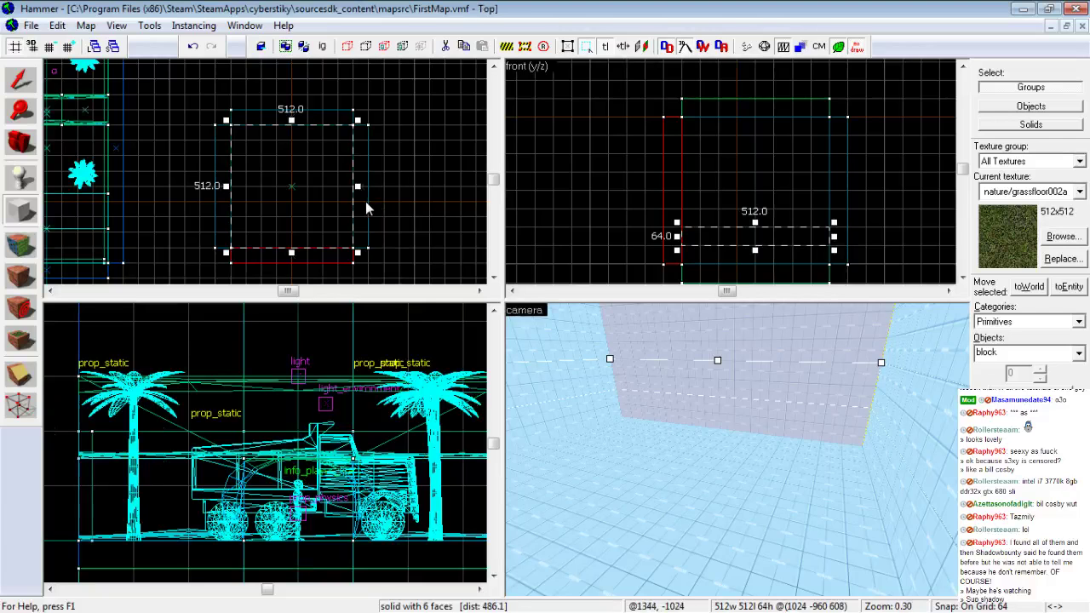
pyautogui.press('Return')
# Select the top face of the grass block and create a displacement with power 4 on it
pyautogui.press('z')
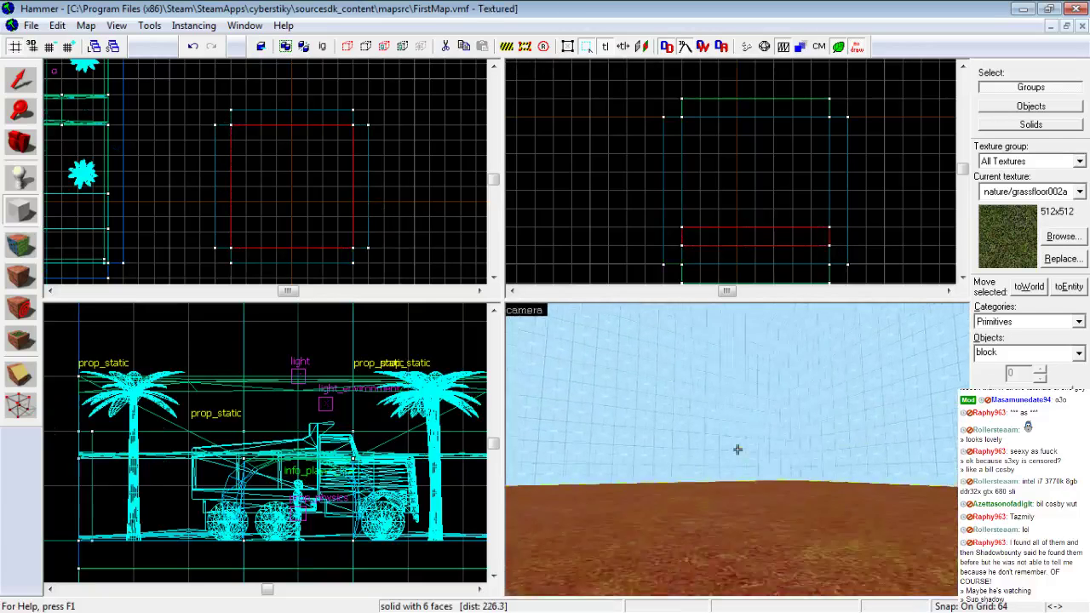
pyautogui.press('z')
pyautogui.click(20, 245)
pyautogui.click(684, 409)
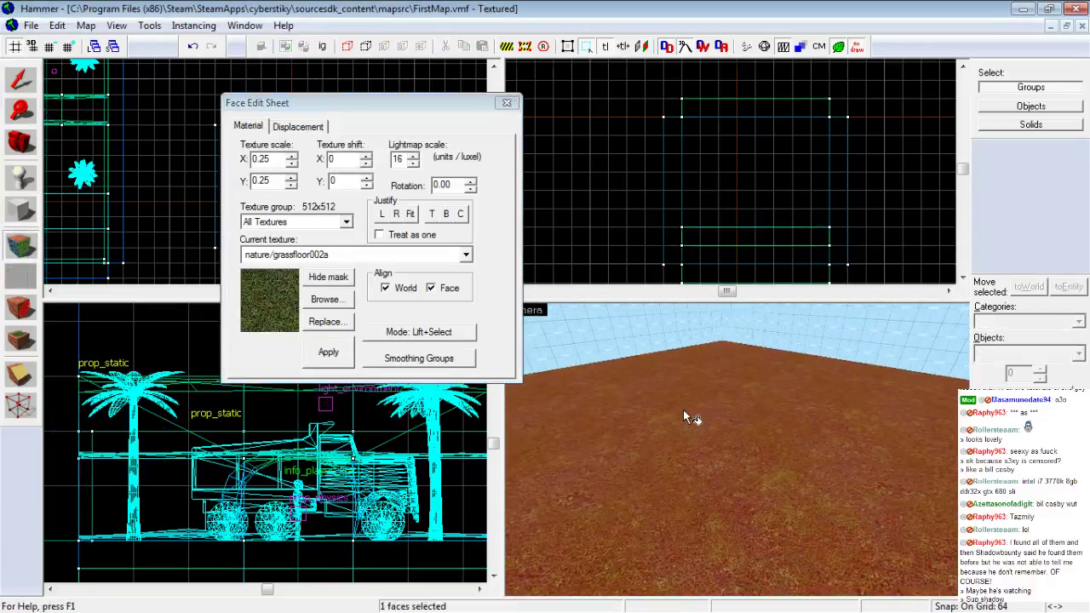
pyautogui.press('z')
pyautogui.press('w')
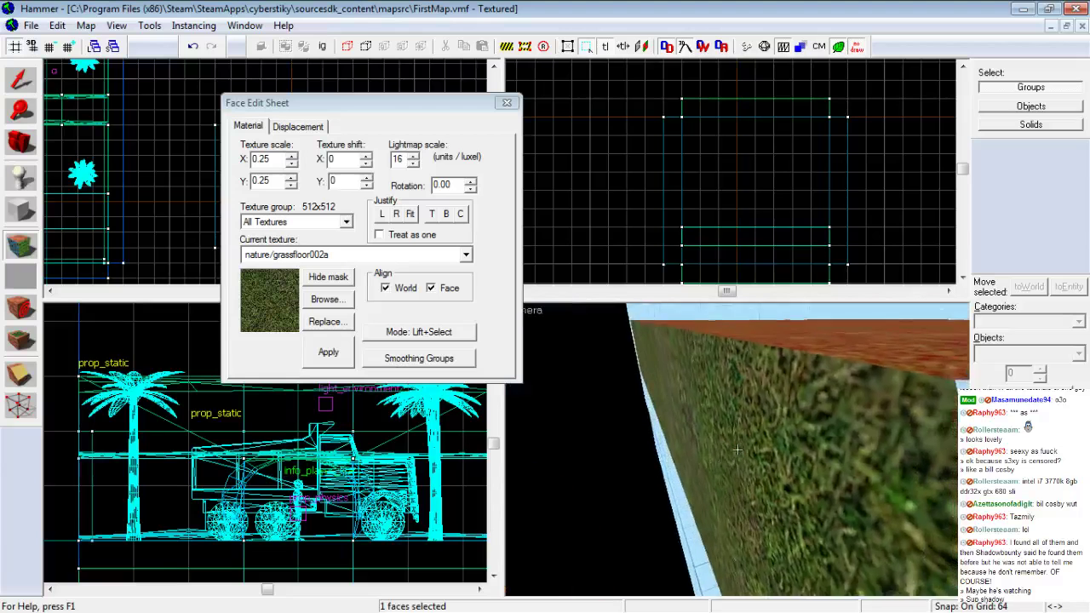
pyautogui.press('z')
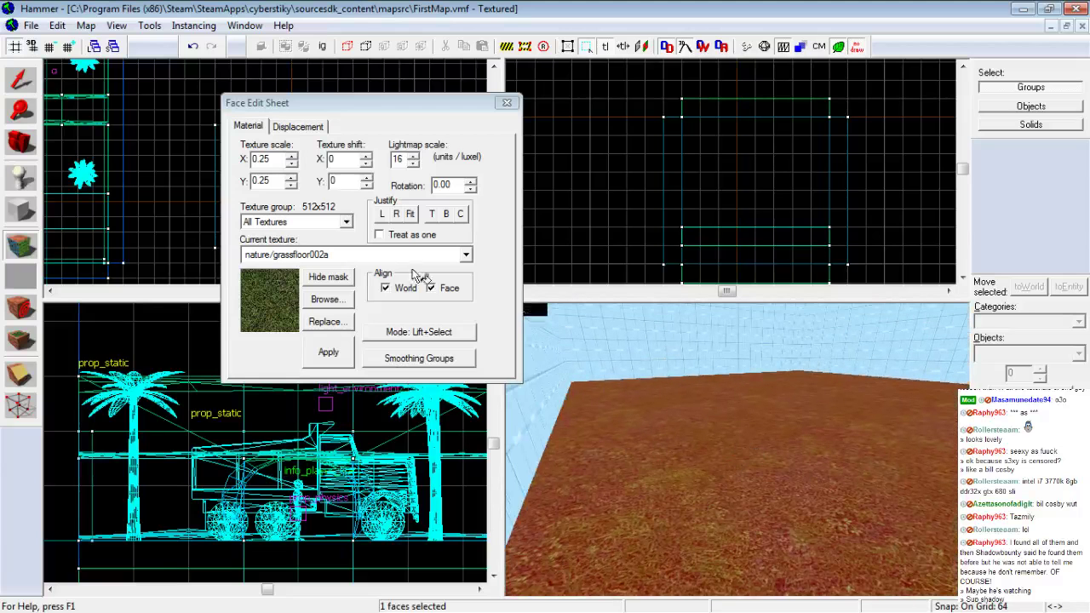
pyautogui.click(297, 126)
pyautogui.click(265, 215)
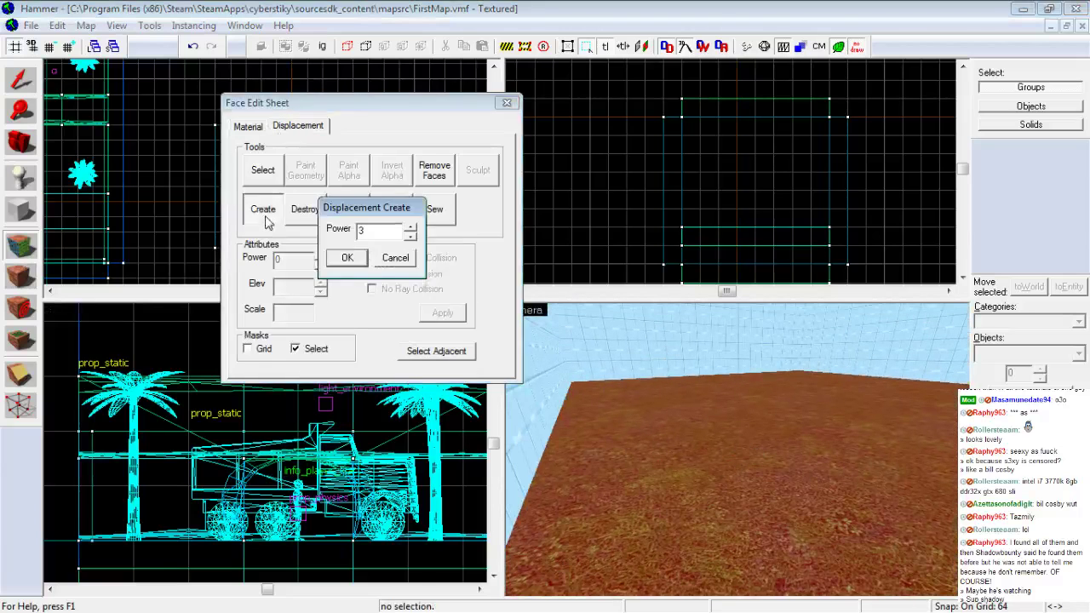
pyautogui.click(410, 228)
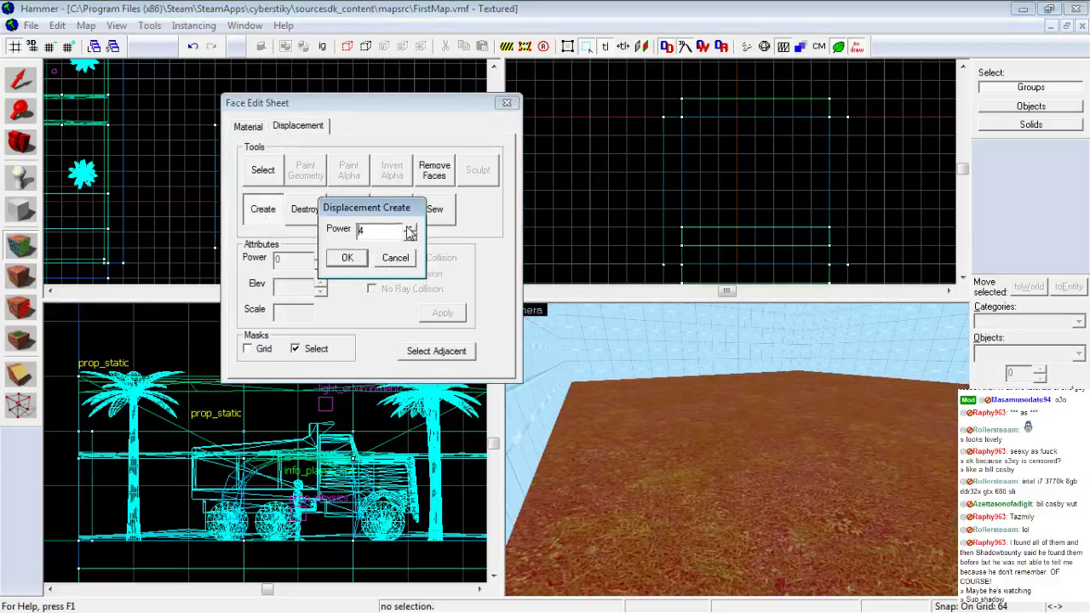
pyautogui.click(347, 258)
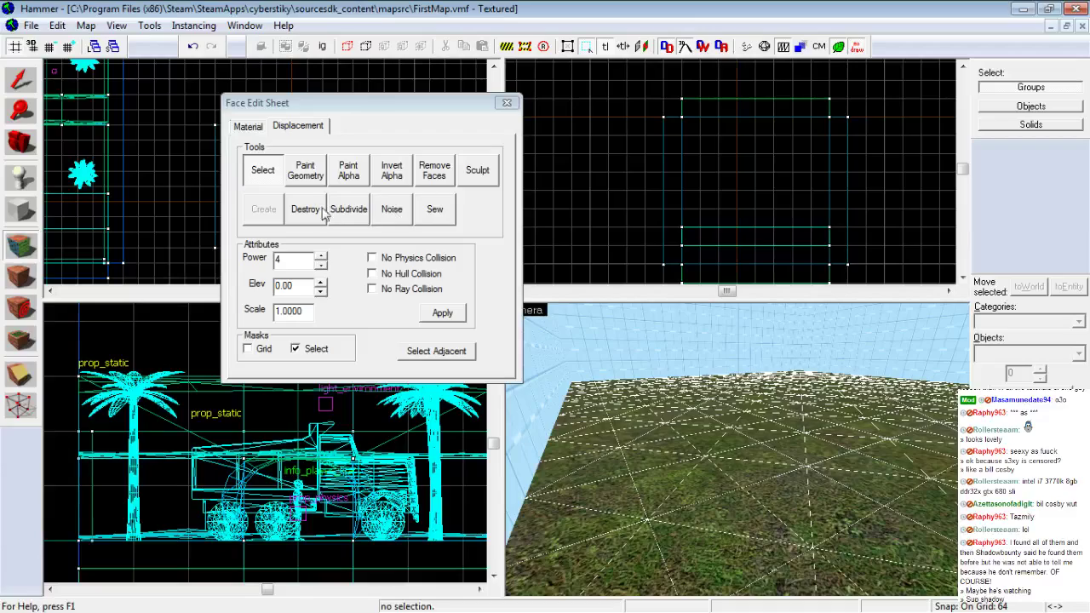
# Set Paint Geometry to a distance of 3 and a radius of 103 for the displacement, undoing the trial stroke
pyautogui.click(311, 176)
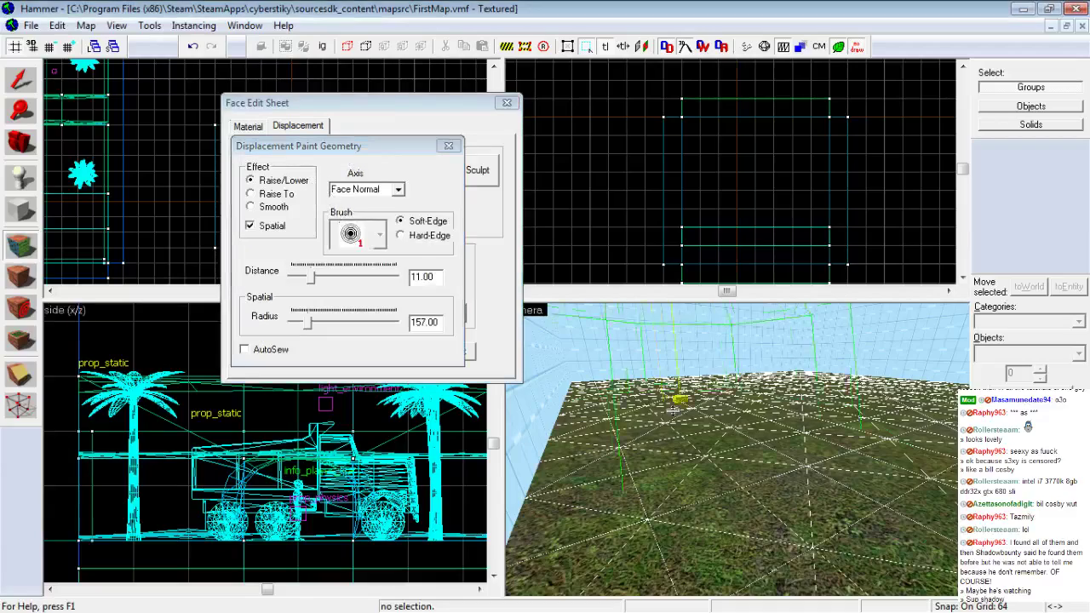
pyautogui.press('z')
pyautogui.press('s')
pyautogui.press('z')
pyautogui.moveTo(310, 330); pyautogui.dragTo(297, 324)
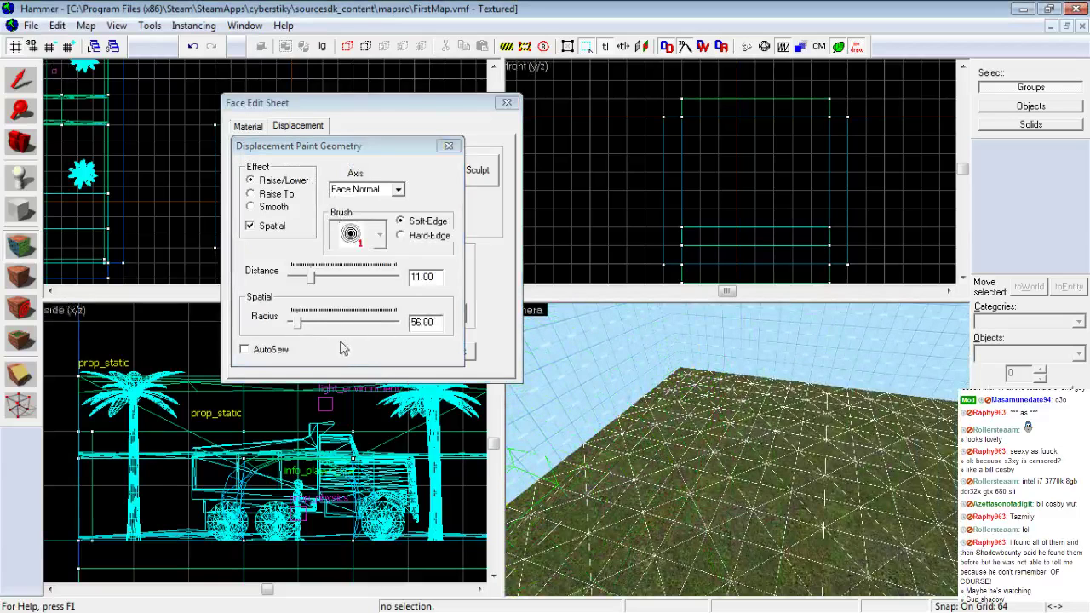
pyautogui.moveTo(297, 323); pyautogui.dragTo(300, 322)
pyautogui.moveTo(698, 353); pyautogui.dragTo(802, 363)
pyautogui.hotkey('ctrl', 'z')
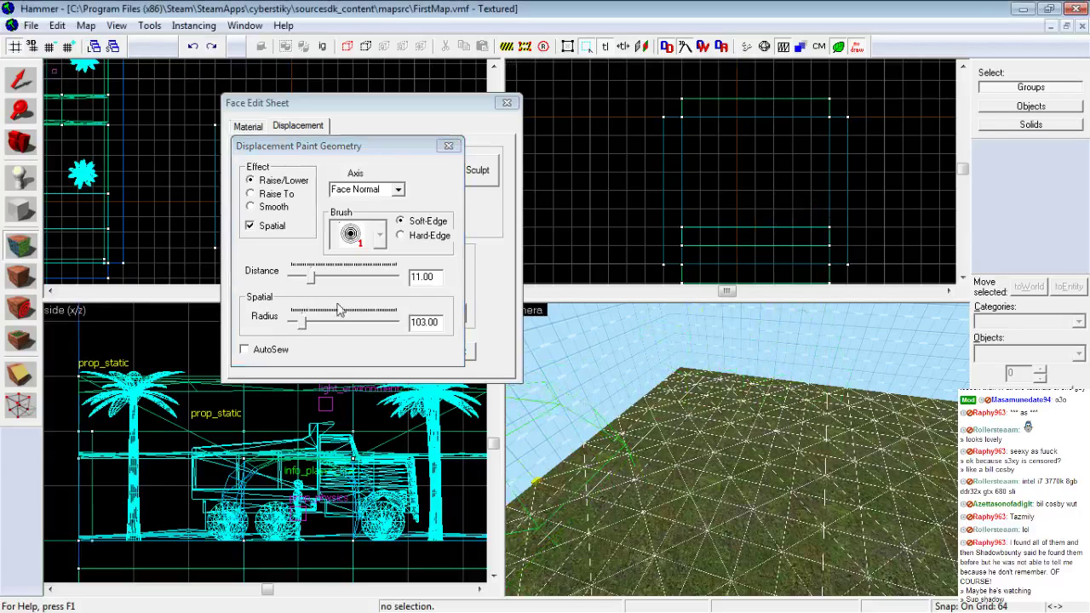
pyautogui.moveTo(311, 277); pyautogui.dragTo(293, 276)
# Raise a row of hills along the first edges of the grass displacement
pyautogui.moveTo(691, 370)
pyautogui.mouseDown()
pyautogui.moveTo(898, 365)
pyautogui.moveTo(885, 344)
pyautogui.mouseUp()
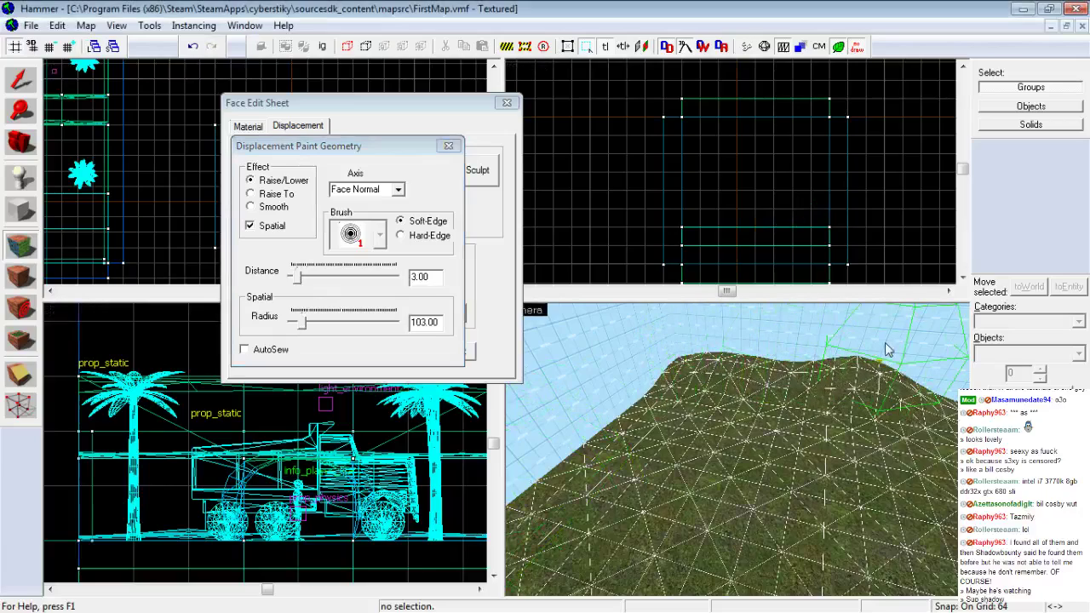
pyautogui.press('z')
pyautogui.press('z')
pyautogui.moveTo(730, 451)
pyautogui.mouseDown()
pyautogui.moveTo(741, 434)
pyautogui.moveTo(800, 408)
pyautogui.moveTo(876, 497)
pyautogui.moveTo(945, 487)
pyautogui.mouseUp()
pyautogui.press('z')
pyautogui.press('z')
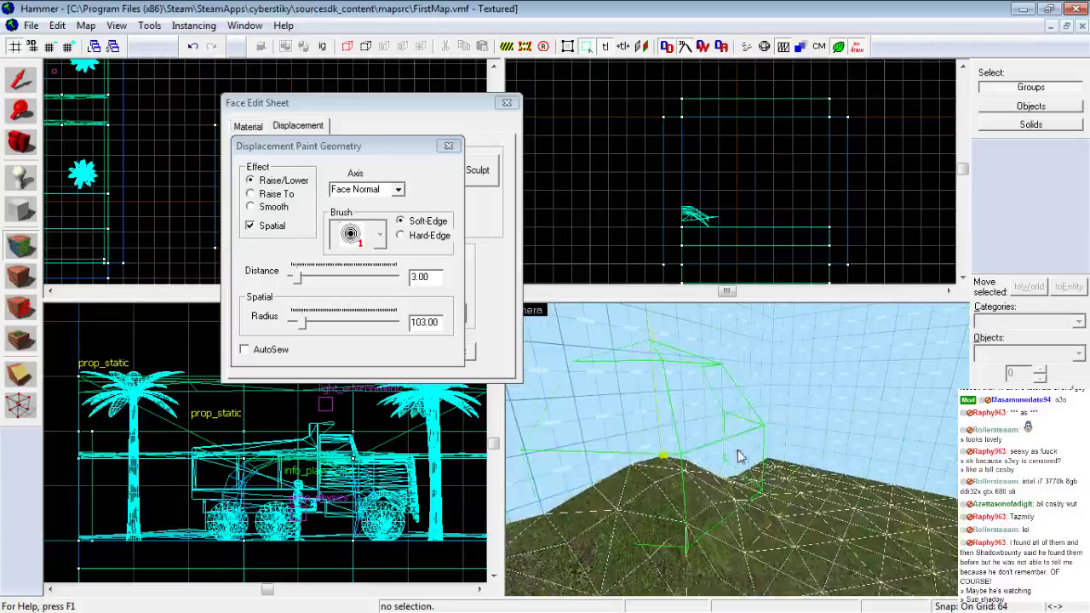
# Continue the raised hills along the remaining edges of the grass displacement
pyautogui.moveTo(737, 453); pyautogui.dragTo(801, 449)
pyautogui.press('z')
pyautogui.press('z')
pyautogui.moveTo(657, 458)
pyautogui.mouseDown()
pyautogui.moveTo(894, 458)
pyautogui.moveTo(725, 448)
pyautogui.moveTo(935, 520)
pyautogui.moveTo(908, 460)
pyautogui.mouseUp()
pyautogui.press('z')
pyautogui.press('z')
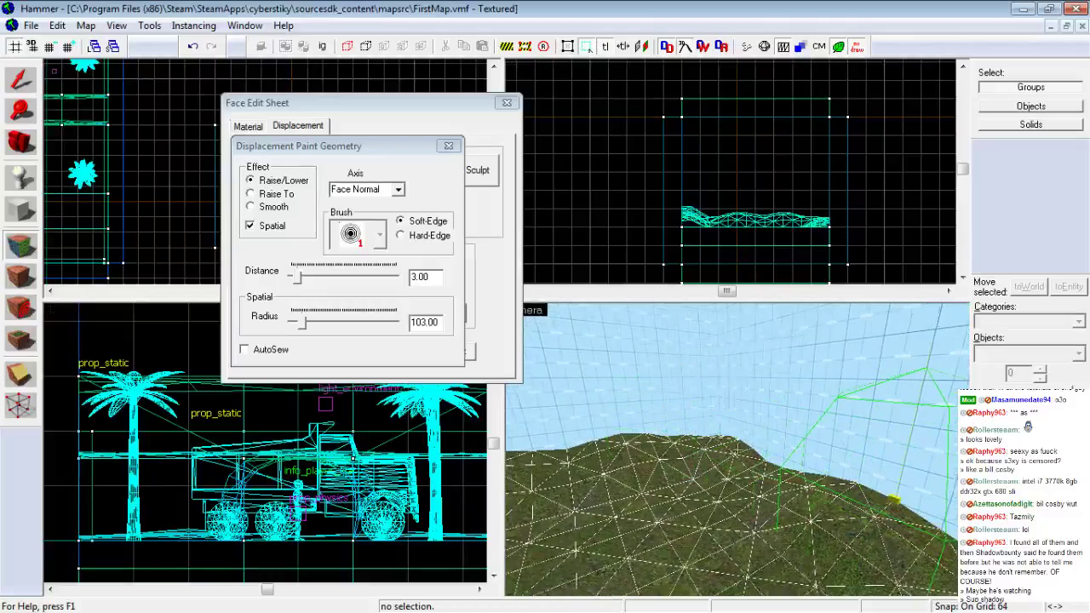
# Raise the ground slightly on the inner side of the hills on the grass displacement
pyautogui.press('z')
pyautogui.press('z')
pyautogui.press('z')
pyautogui.press('w')
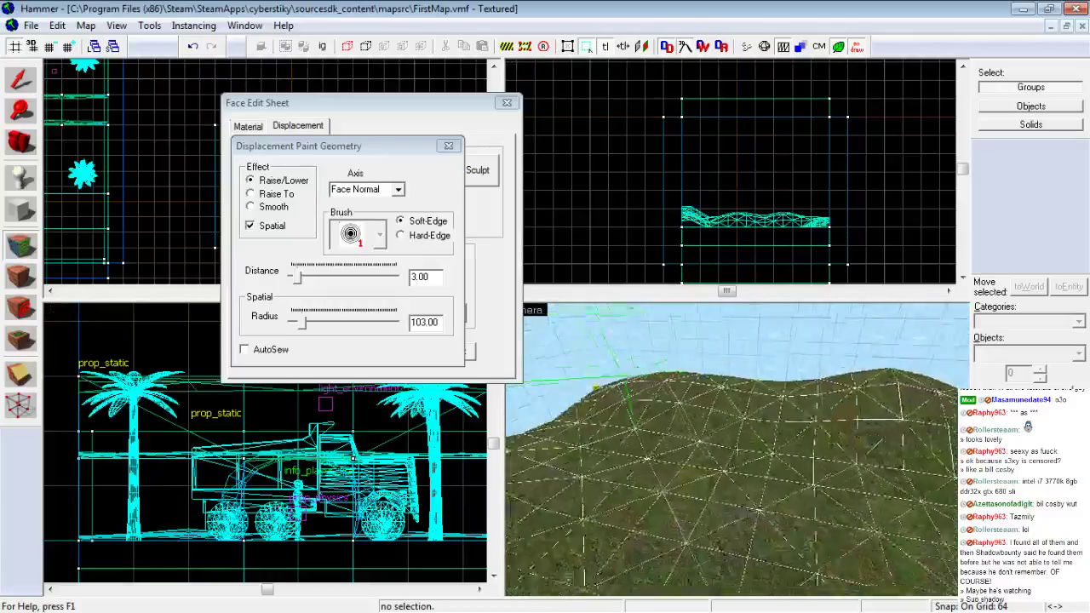
pyautogui.press('s')
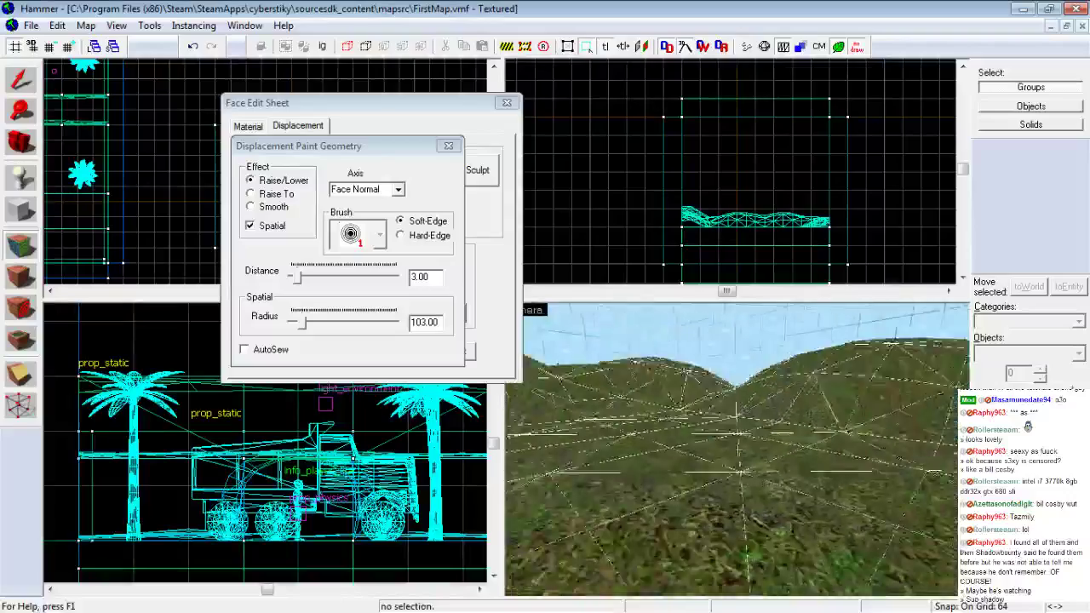
pyautogui.press('z')
pyautogui.moveTo(737, 460); pyautogui.dragTo(721, 465)
pyautogui.press('z')
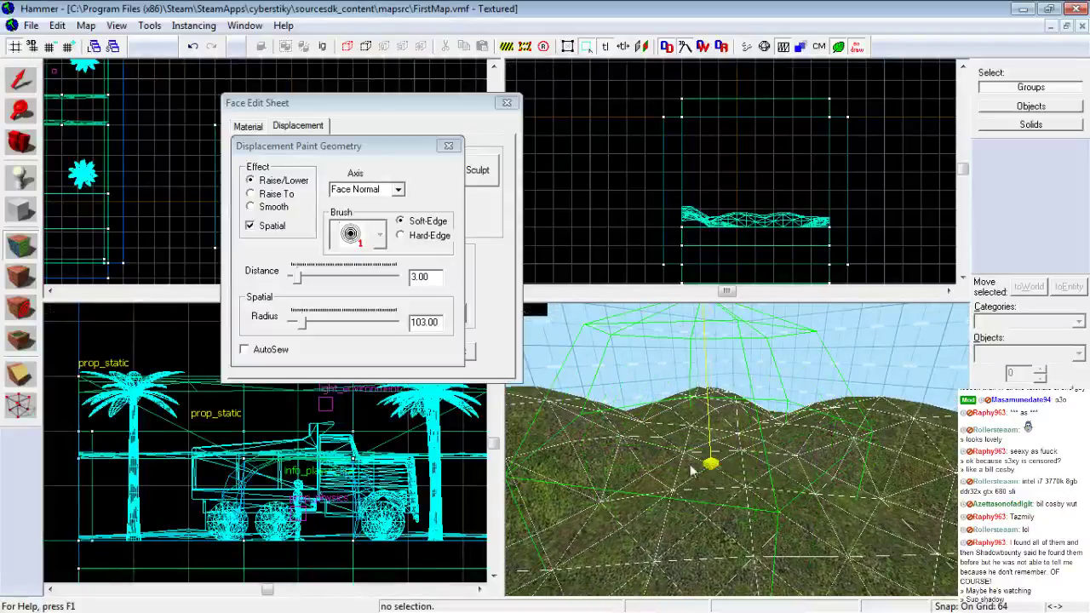
# Paint a few low bumps across the middle of the grass displacement and inspect the terrain from several angles
pyautogui.press('z')
pyautogui.click(760, 452)
pyautogui.click(699, 458)
pyautogui.press('z')
pyautogui.press('z')
pyautogui.click(662, 457)
pyautogui.press('z')
pyautogui.press('d')
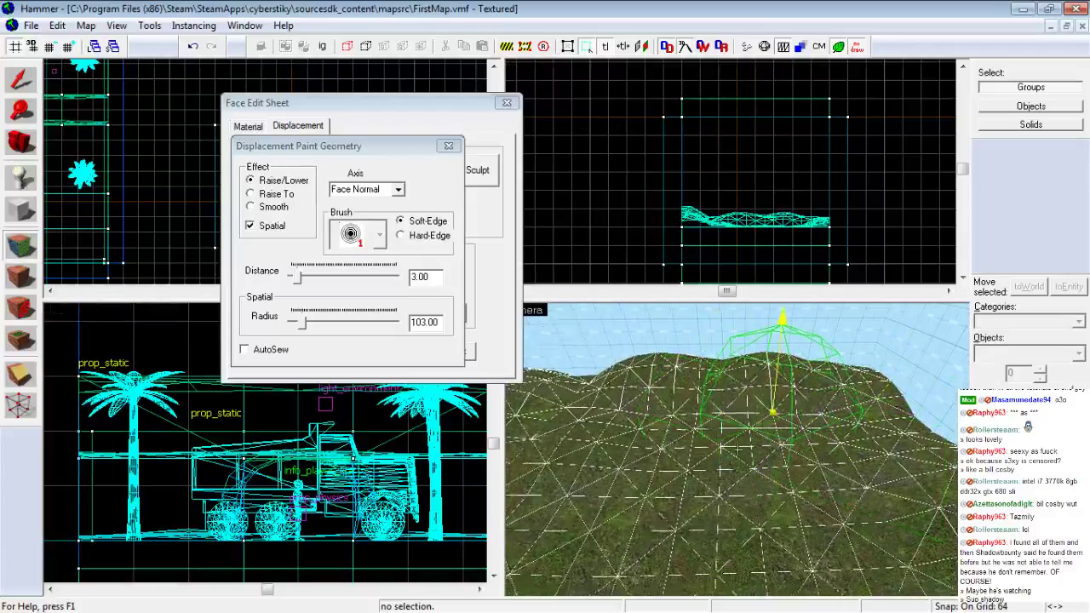
pyautogui.press('s')
pyautogui.press('s')
pyautogui.press('w')
pyautogui.press('s')
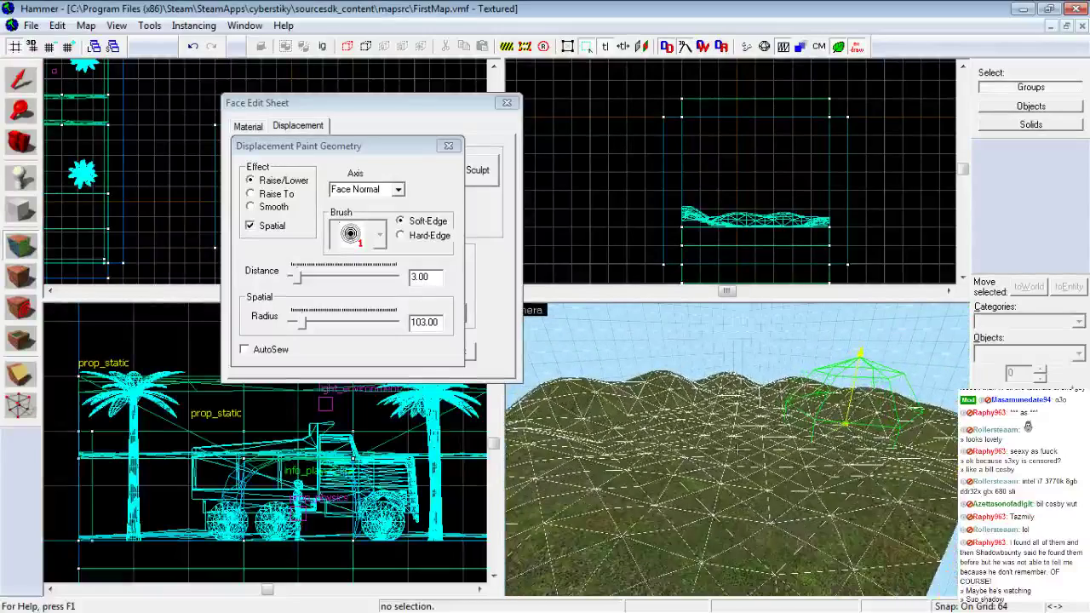
# Finish painting the displacement, leave face editing, and look over the grass terrain in the 3D view
pyautogui.click(448, 145)
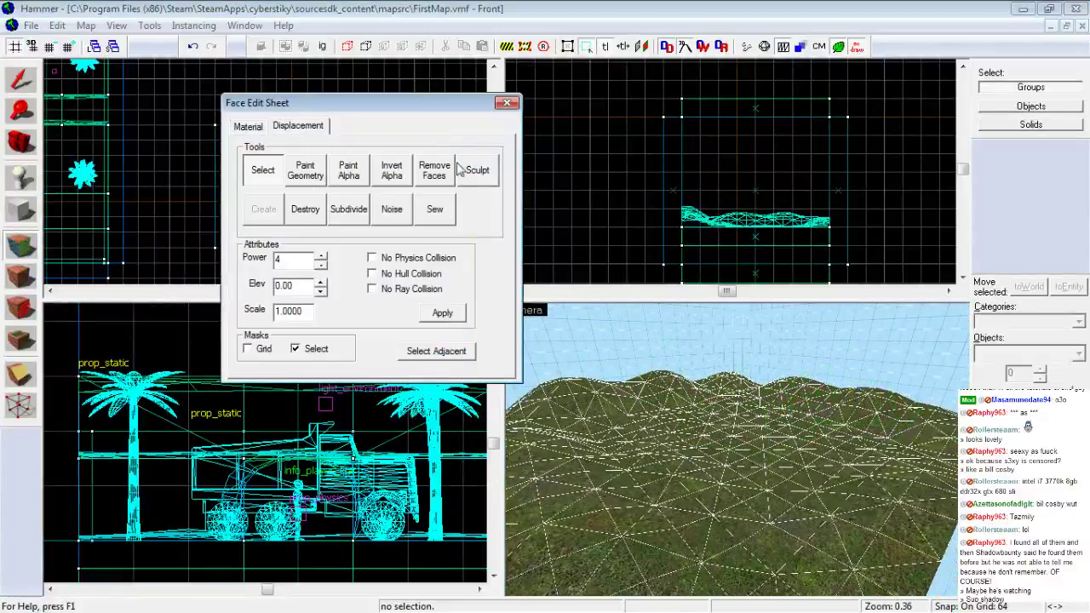
pyautogui.press('z')
pyautogui.press('w')
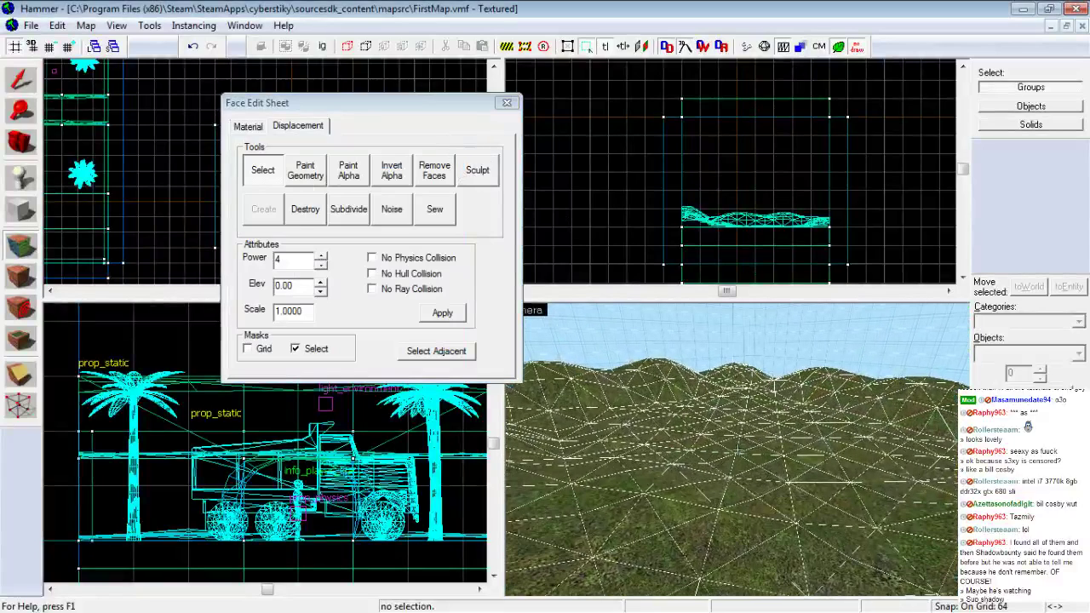
pyautogui.click(507, 102)
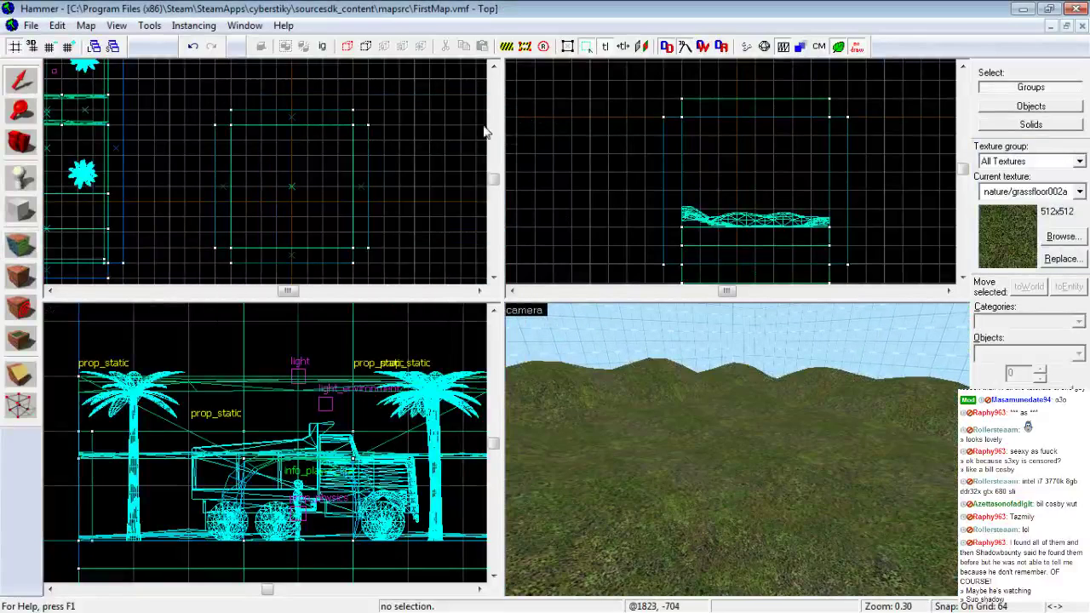
pyautogui.press('s')
pyautogui.press('w')
pyautogui.press('z')
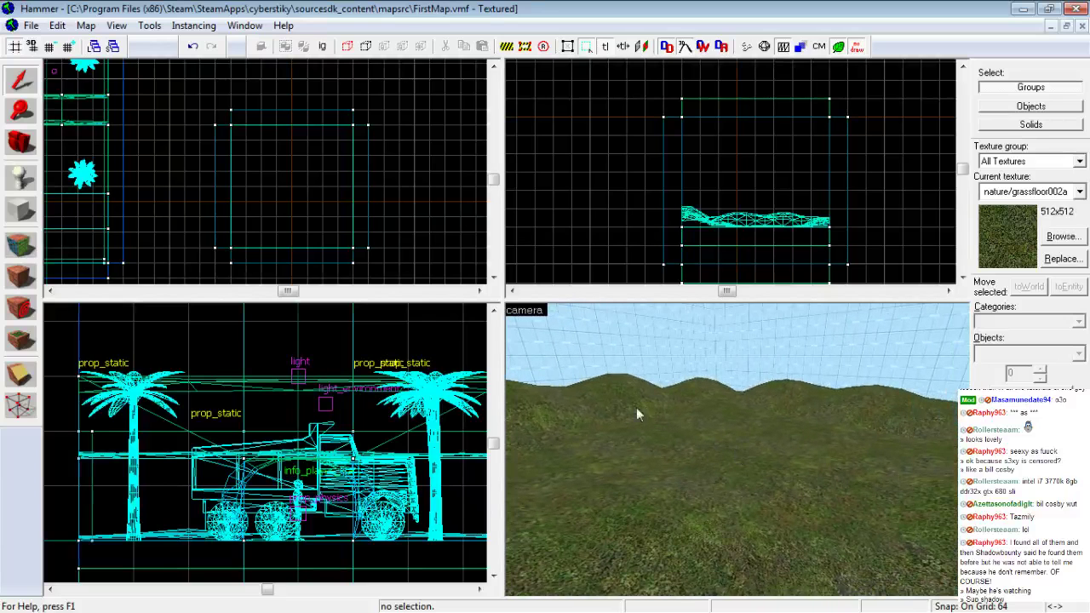
# Choose sky_camera as the entity class and mark its placement point at the centre of the skybox room
pyautogui.click(21, 176)
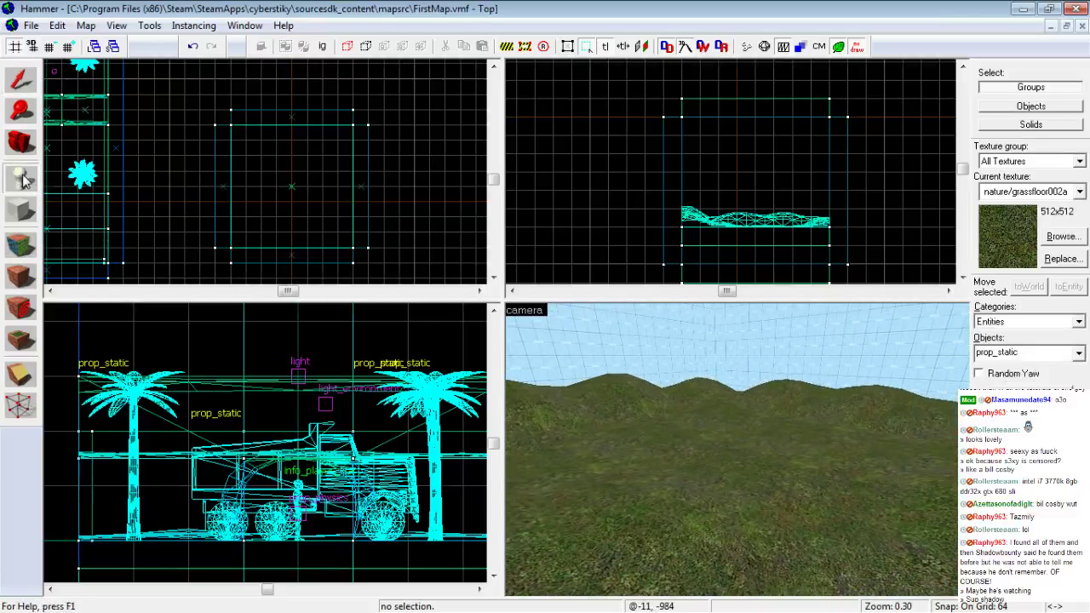
pyautogui.moveTo(266, 178)
pyautogui.mouseDown()
pyautogui.moveTo(309, 163)
pyautogui.moveTo(287, 194)
pyautogui.mouseUp()
pyautogui.doubleClick(998, 352)
pyautogui.write('sky')
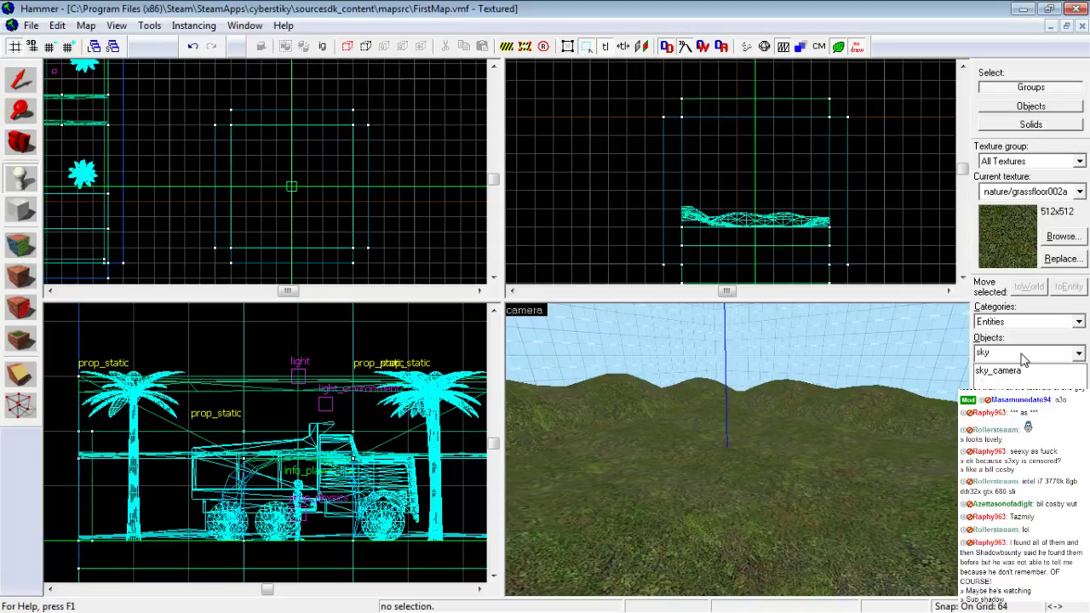
pyautogui.click(1009, 370)
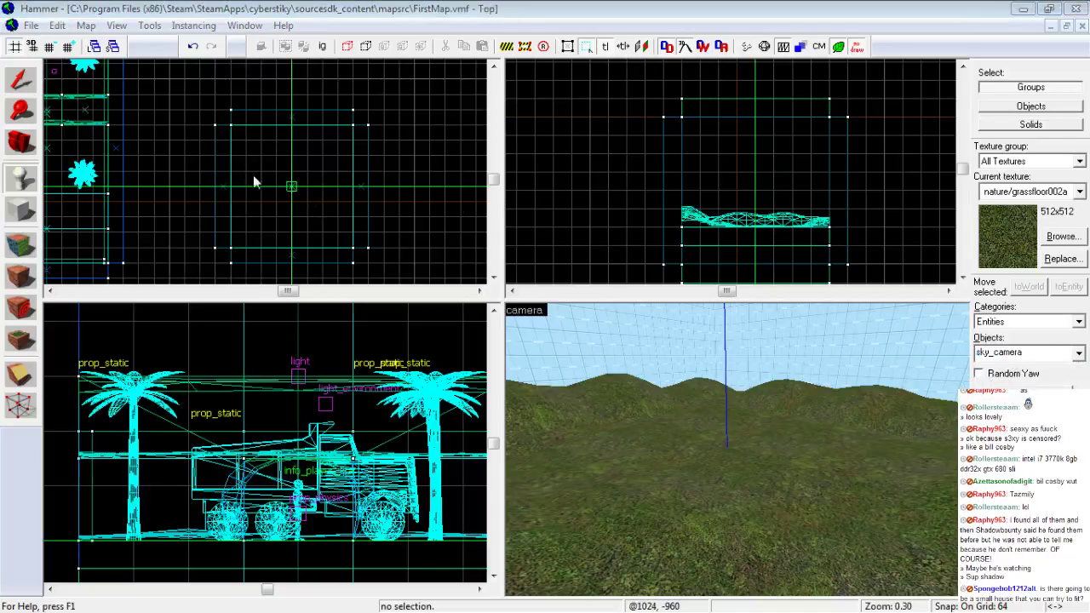
pyautogui.scroll(2, 302, 197)
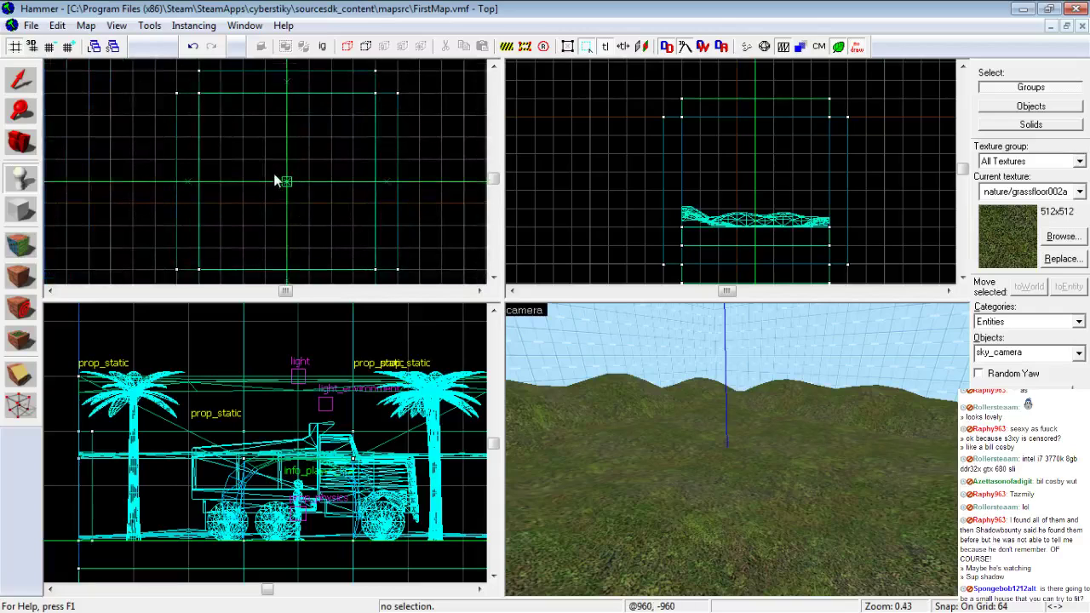
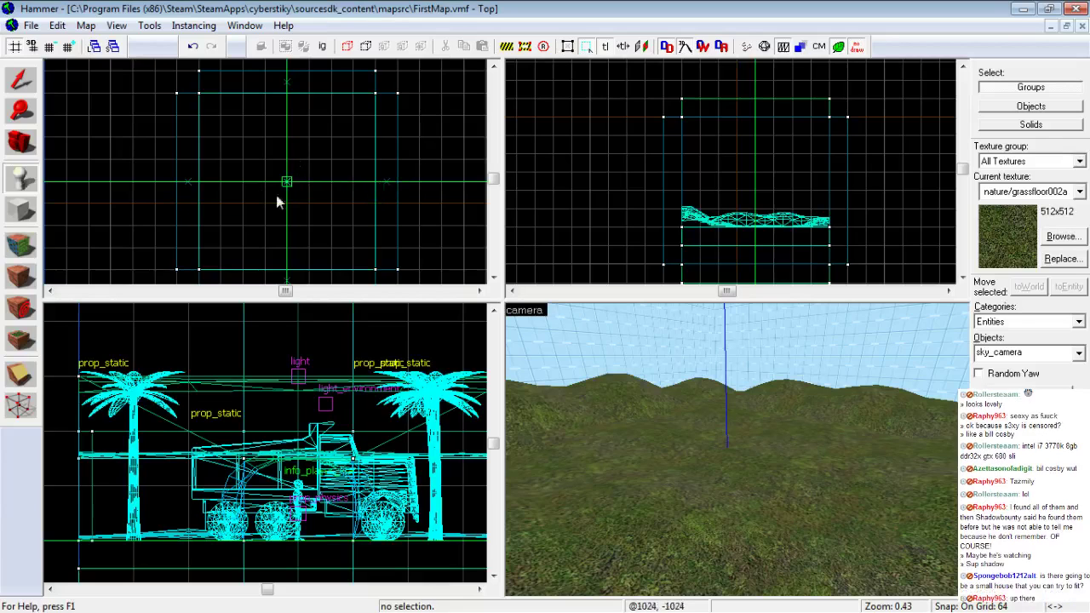
# Move the placement point down to the base level of the grass terrain, create the sky_camera there and save the map
pyautogui.scroll(10, 753, 232)
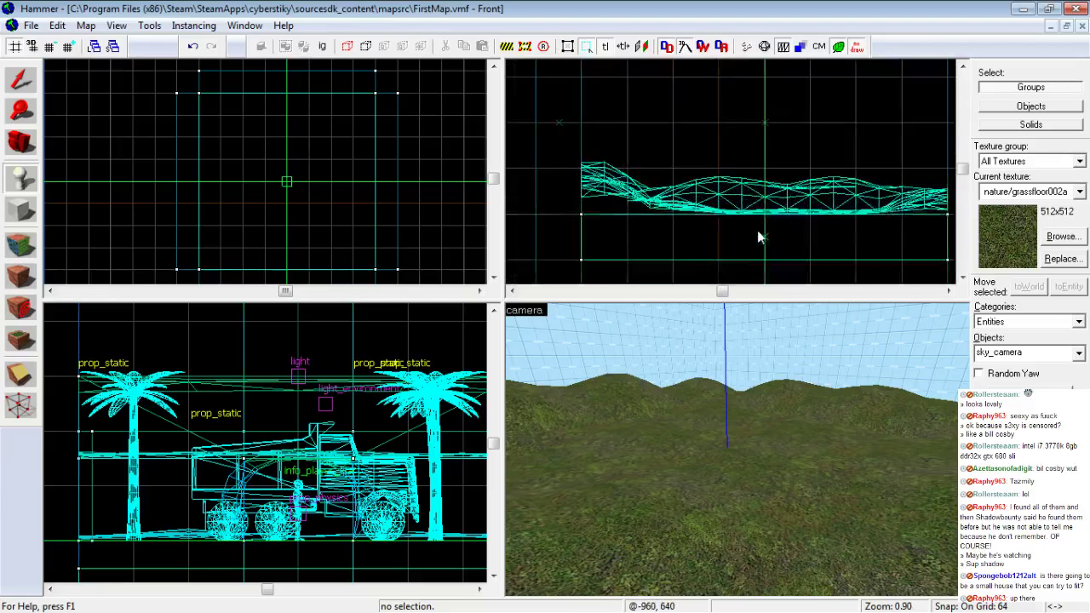
pyautogui.click(782, 184)
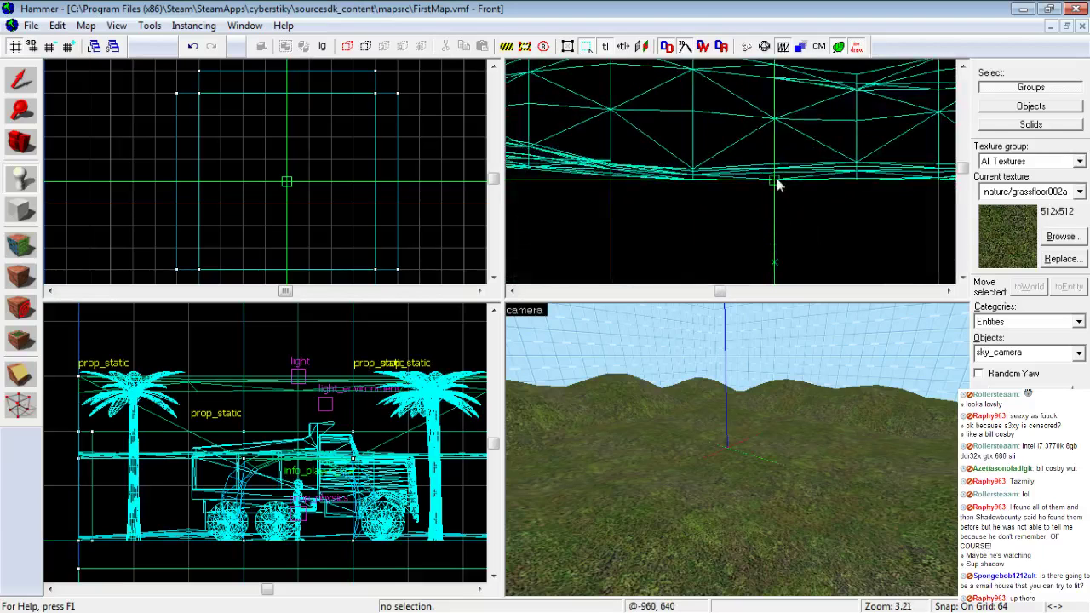
pyautogui.press('z')
pyautogui.press('w')
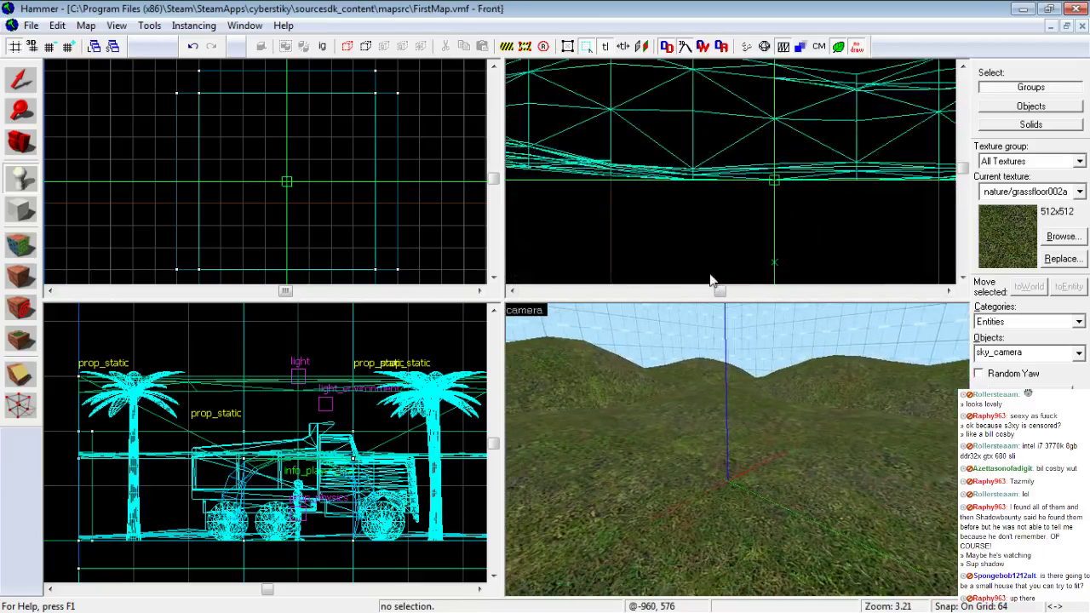
pyautogui.press('Return')
pyautogui.press('z')
pyautogui.press('d')
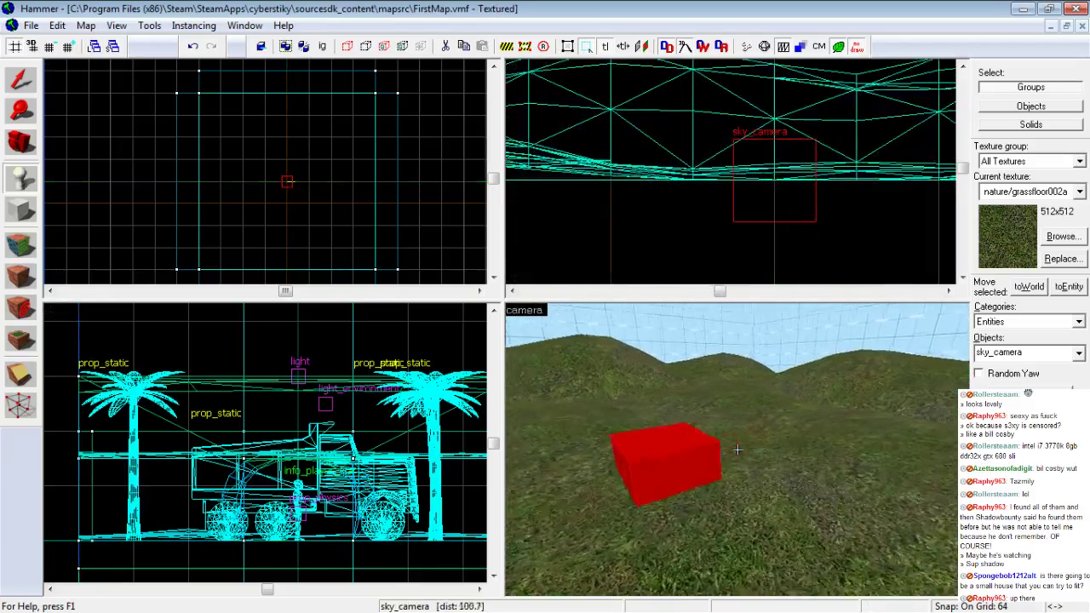
pyautogui.press('s')
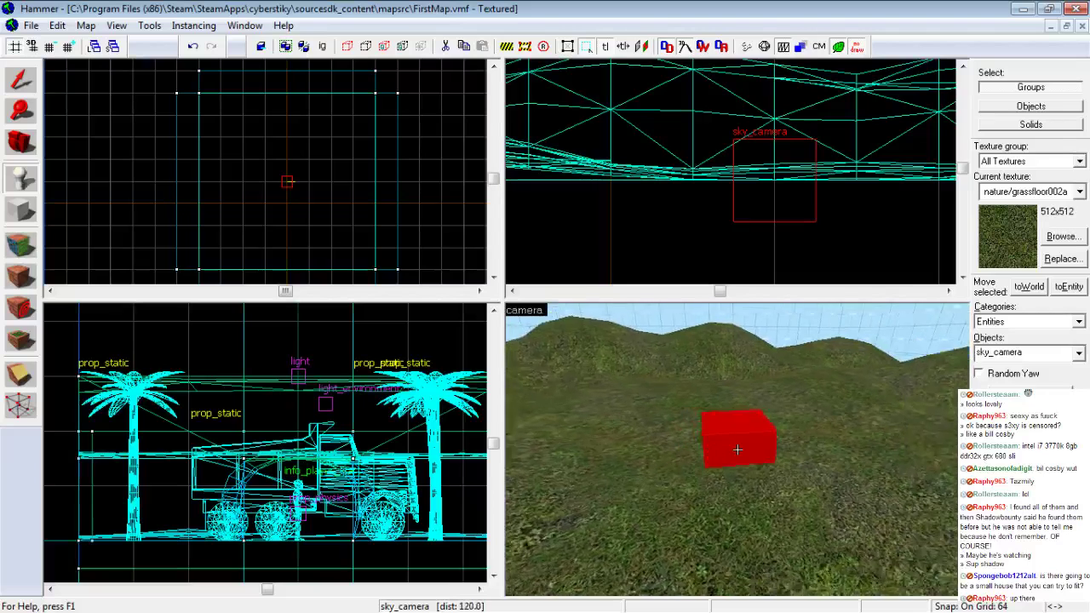
pyautogui.press('z')
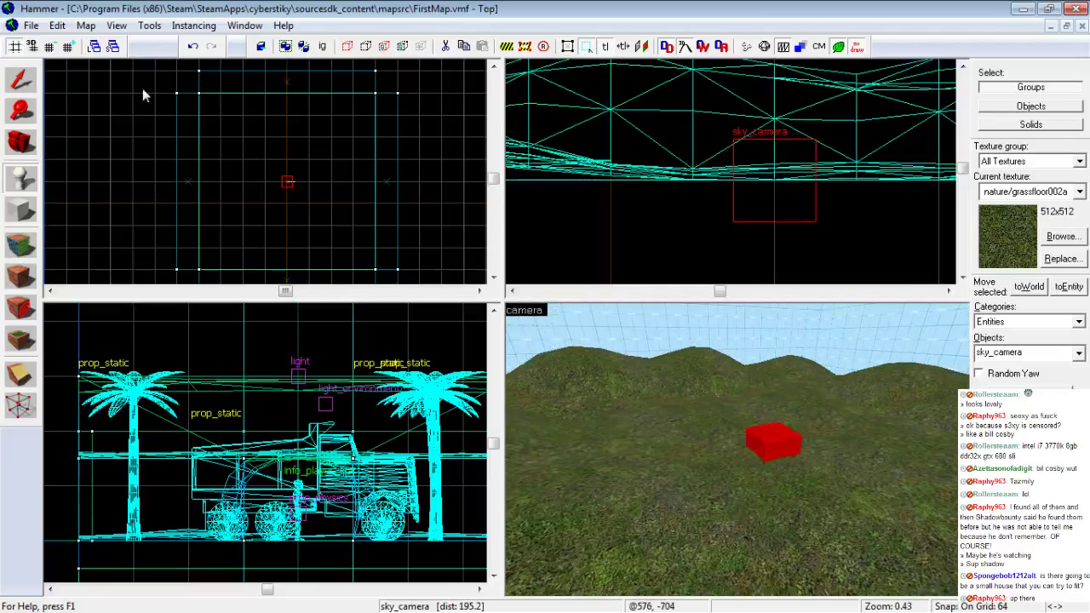
pyautogui.click(30, 25)
pyautogui.click(60, 99)
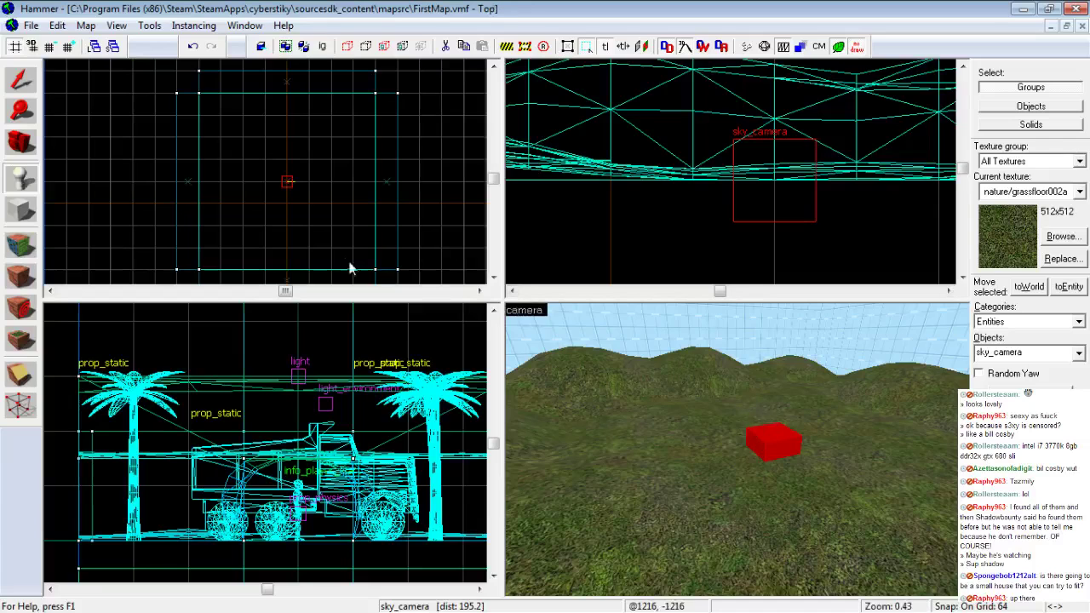
# Examine where the skybox room and its sky_camera lie relative to the map origin in the top view
pyautogui.scroll(-2, 323, 170)
pyautogui.scroll(3, 315, 181)
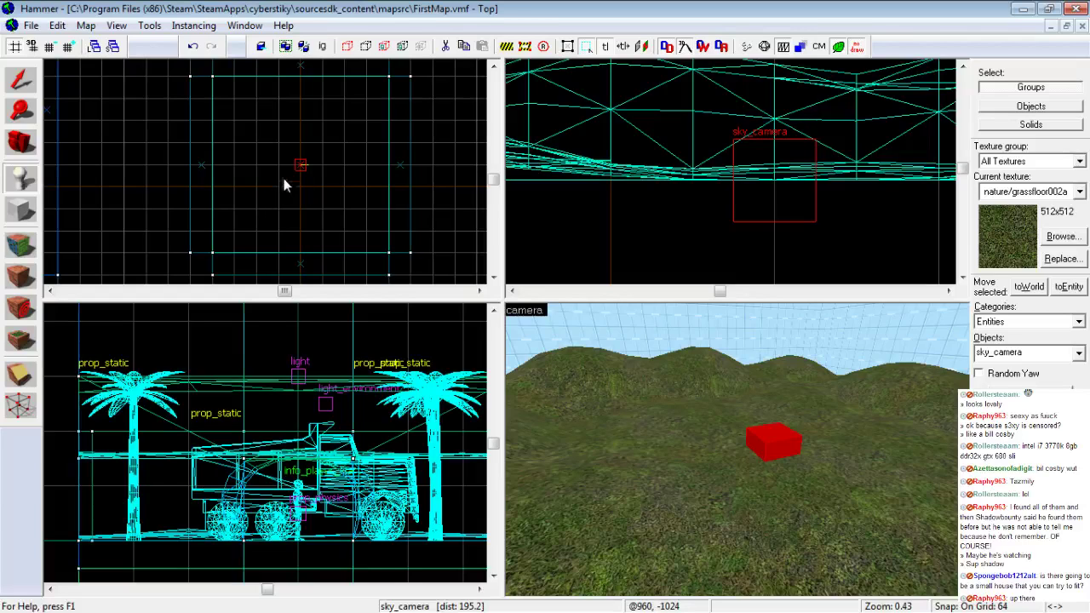
pyautogui.scroll(-3, 374, 183)
pyautogui.scroll(-10, 383, 189)
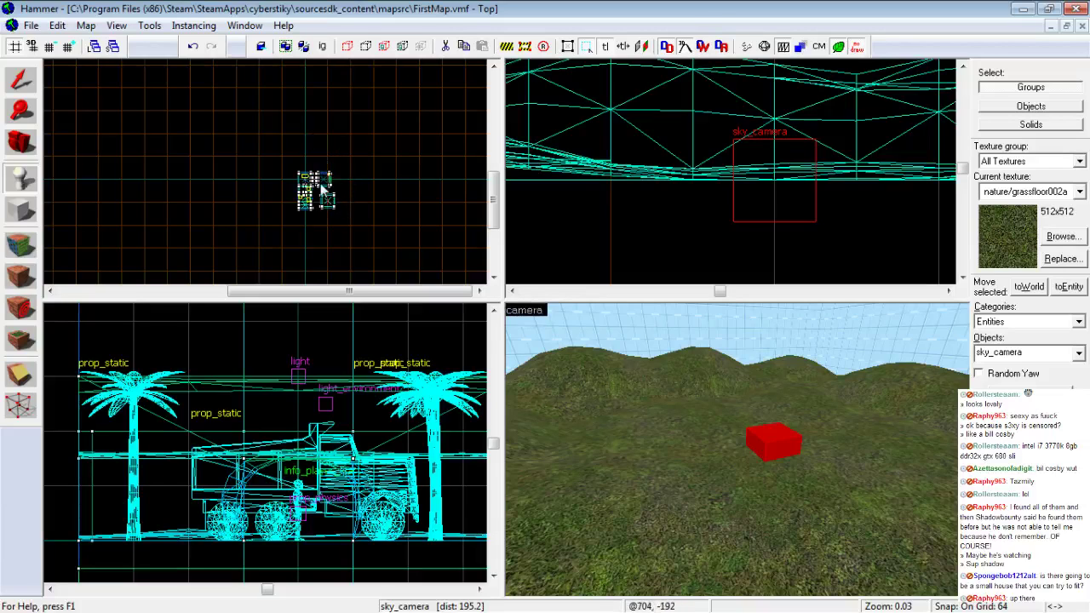
pyautogui.scroll(10, 321, 184)
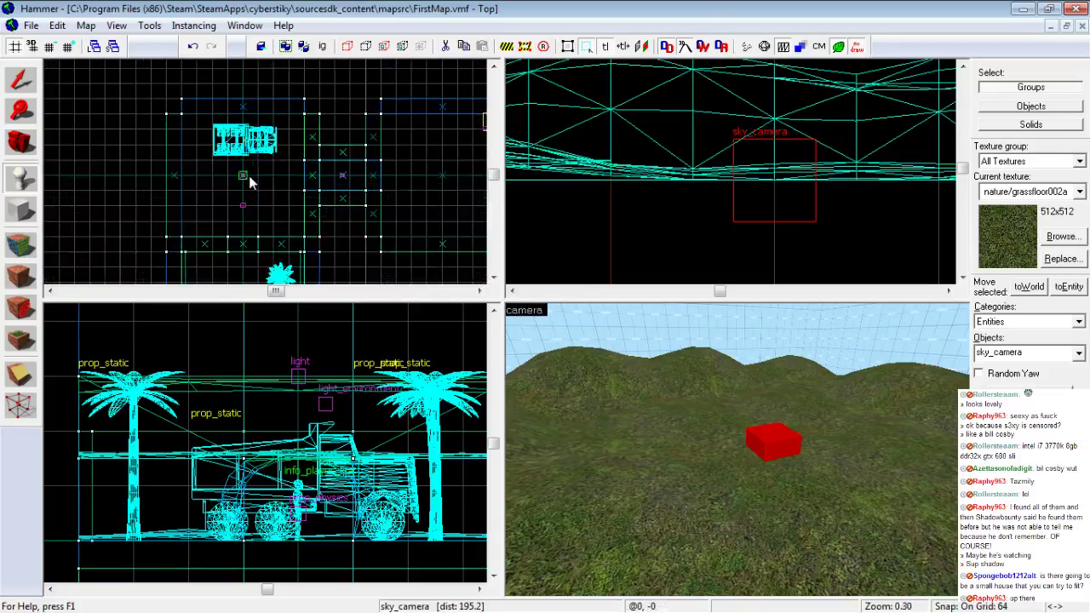
pyautogui.scroll(6, 247, 174)
pyautogui.scroll(-3, 225, 175)
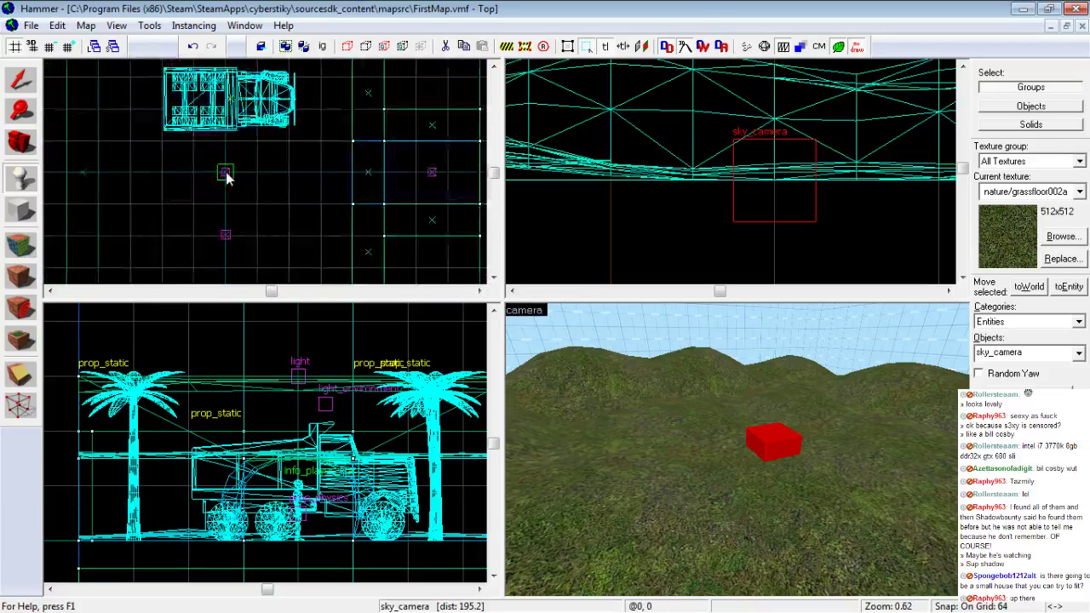
pyautogui.scroll(-8, 227, 175)
pyautogui.scroll(-3, 226, 177)
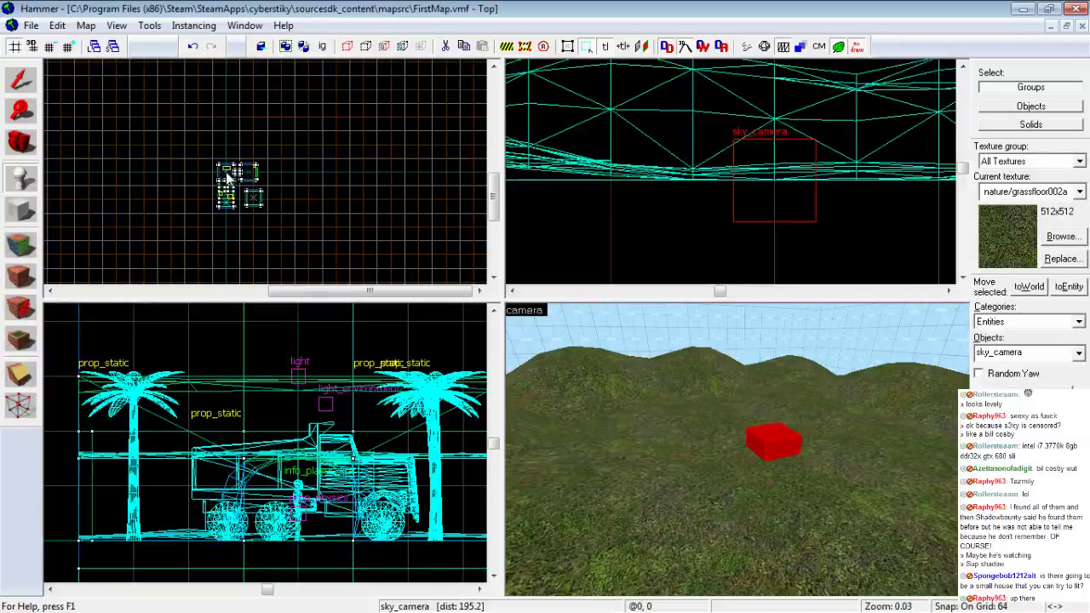
# Coarsen the grid to 512 units and check the sky_camera's location against the grid lines in the top view
pyautogui.click(68, 49)
pyautogui.click(67, 48)
pyautogui.scroll(5, 343, 254)
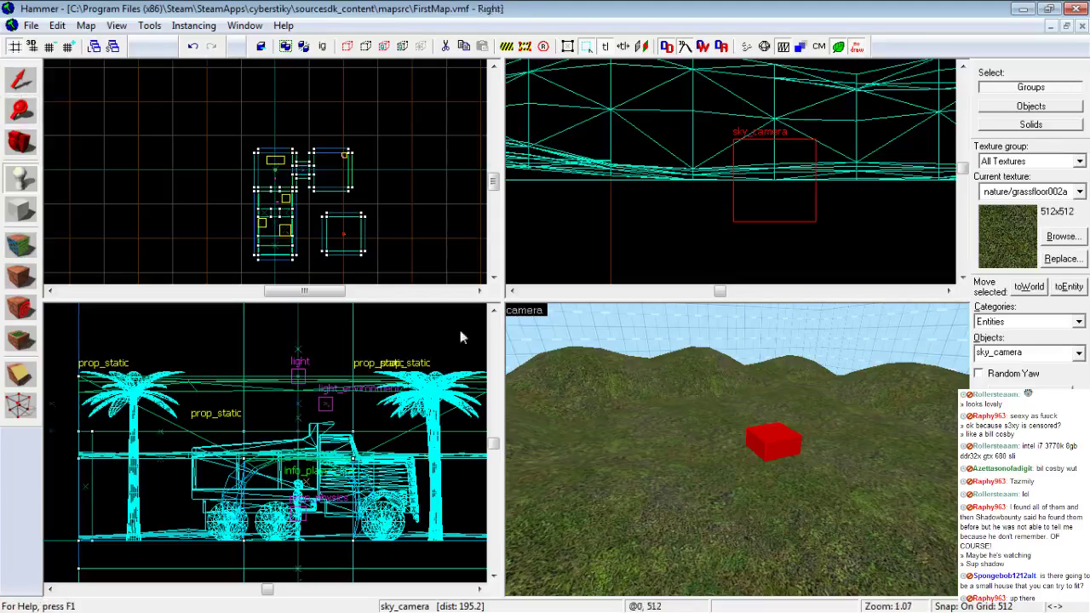
pyautogui.scroll(4, 313, 242)
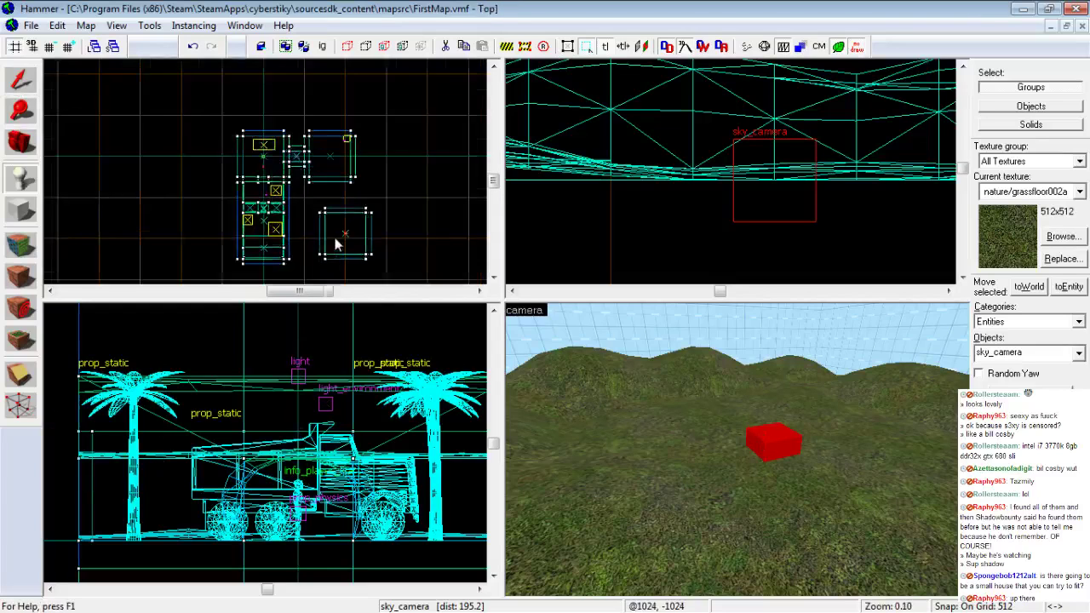
pyautogui.scroll(3, 370, 238)
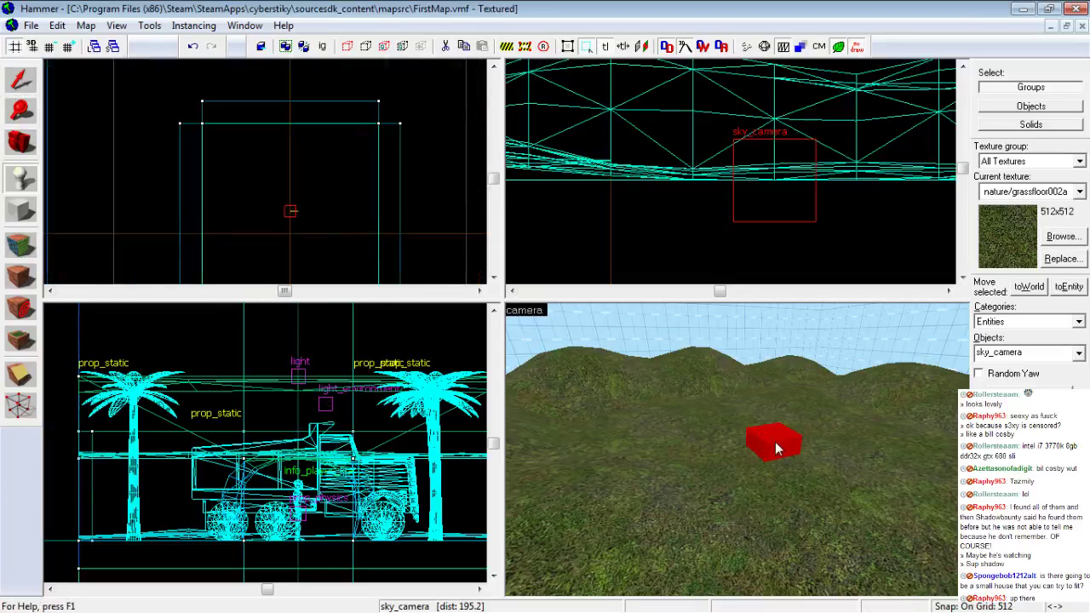
pyautogui.scroll(-3, 359, 221)
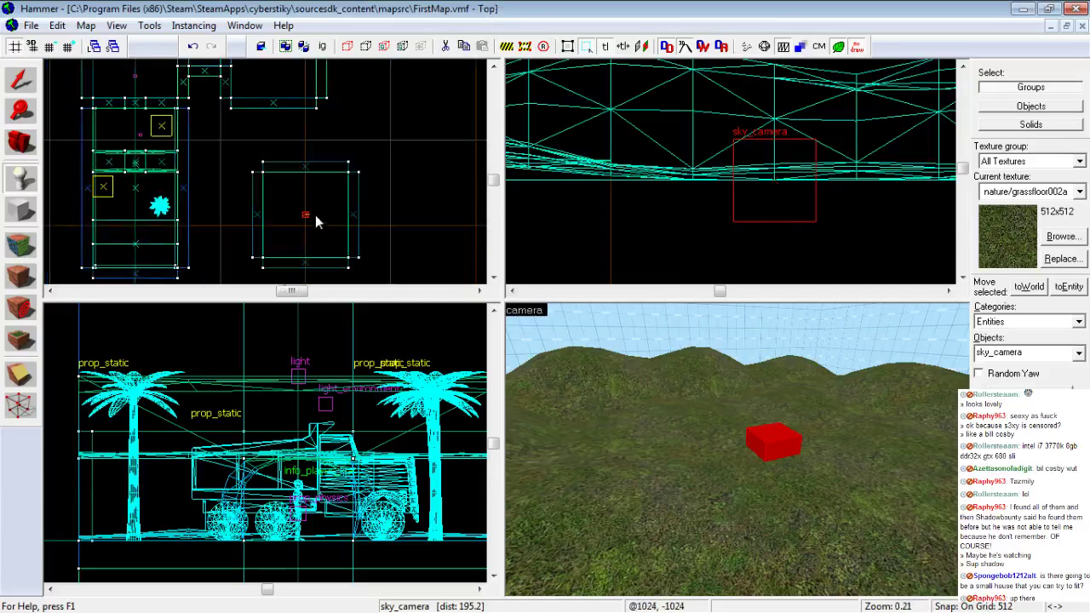
# Examine the map origin in the side view and how the main rooms and the skybox room sit around it
pyautogui.scroll(-4, 305, 412)
pyautogui.scroll(-2, 305, 412)
pyautogui.scroll(-4, 360, 428)
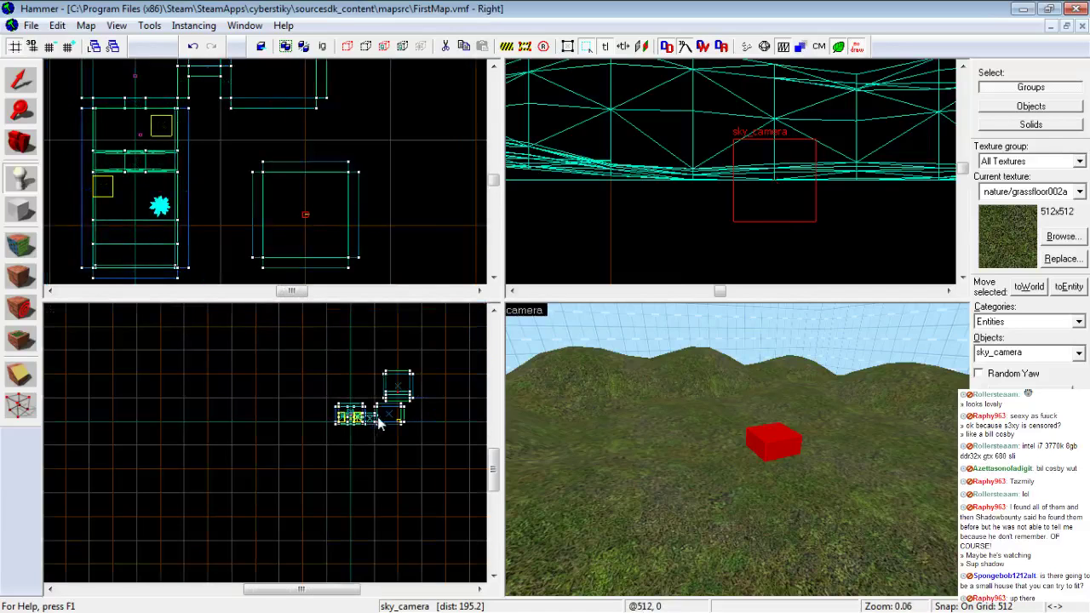
pyautogui.scroll(15, 389, 420)
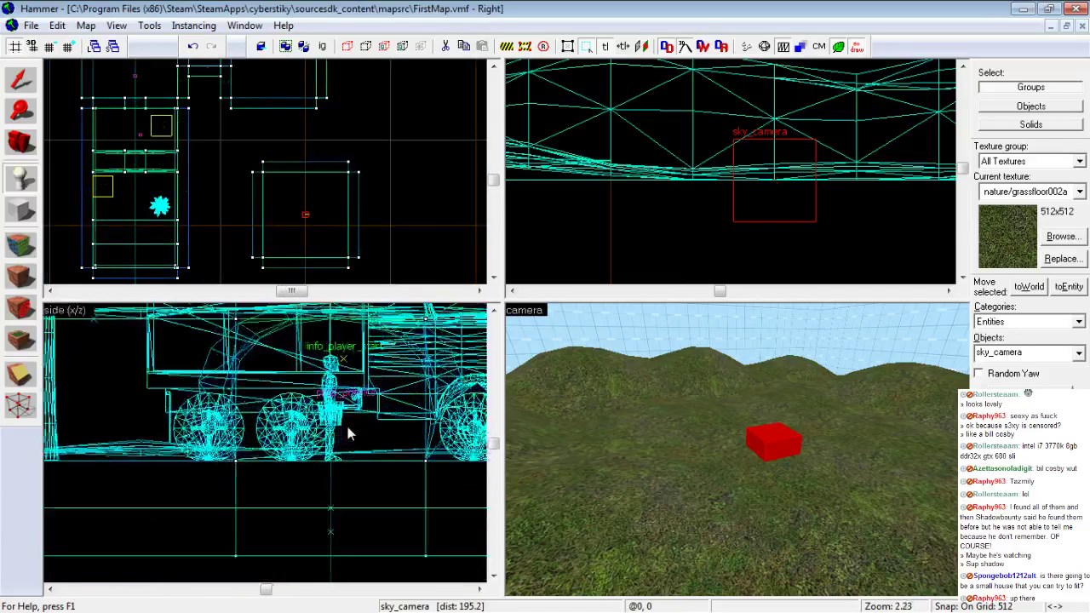
pyautogui.scroll(-9, 354, 510)
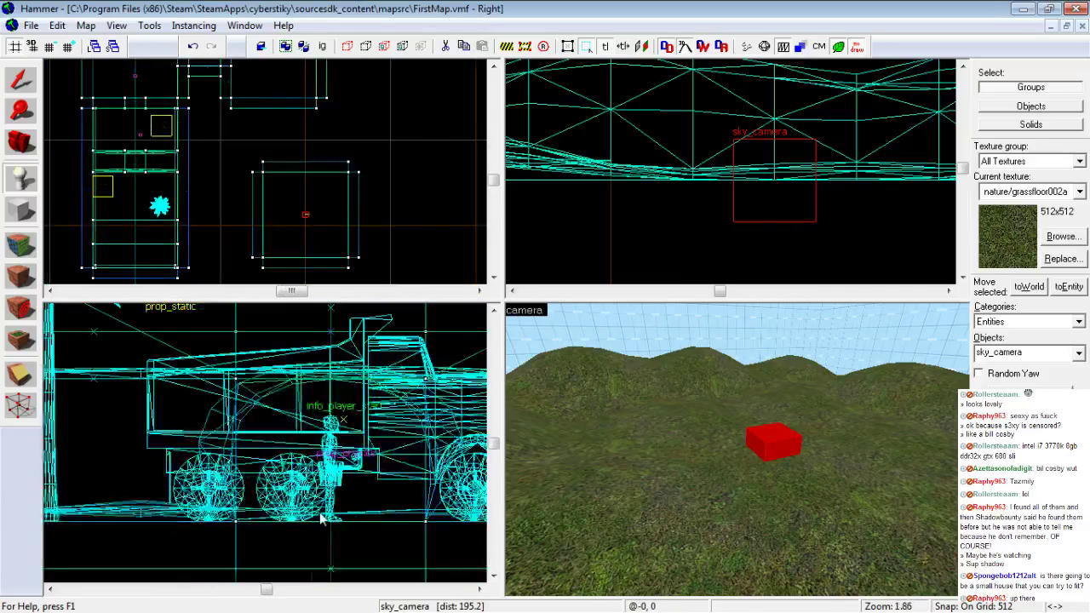
pyautogui.scroll(-10, 339, 496)
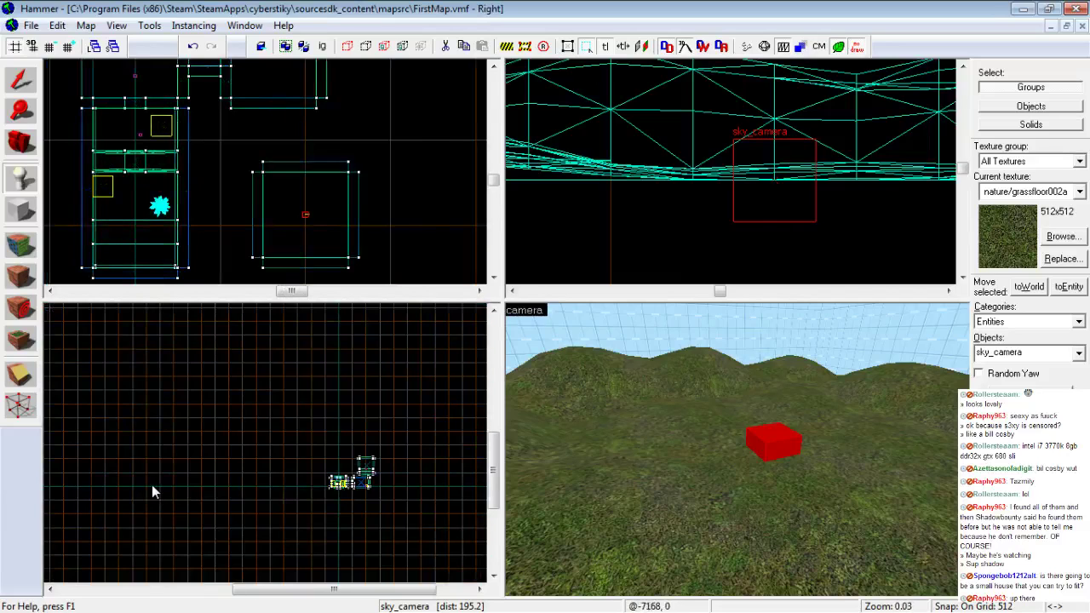
pyautogui.scroll(-6, 152, 486)
pyautogui.scroll(4, 205, 494)
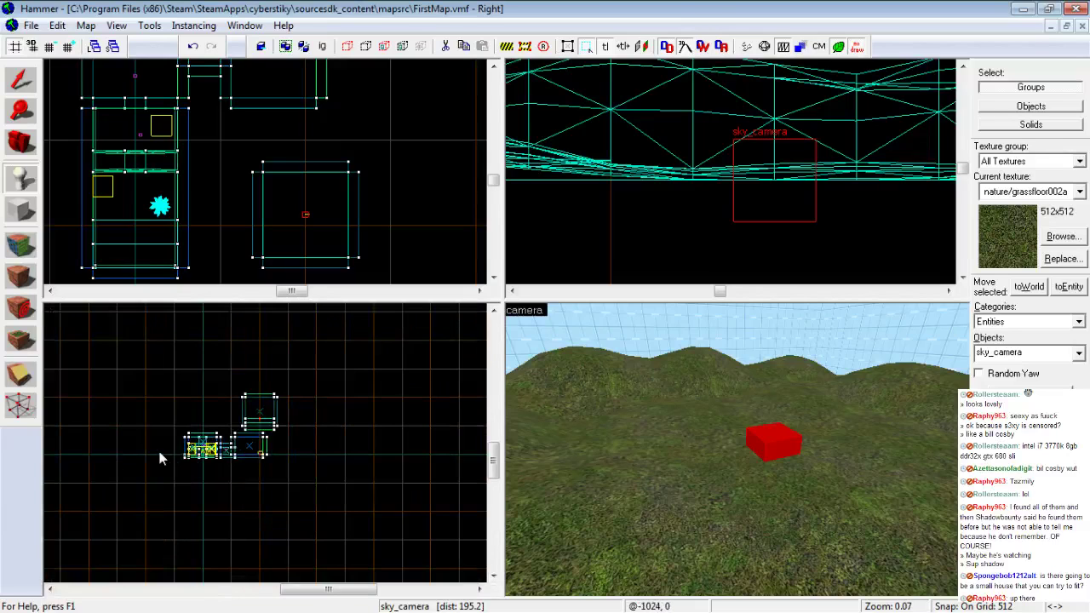
pyautogui.scroll(3, 128, 460)
pyautogui.scroll(3, 281, 457)
pyautogui.scroll(3, 267, 465)
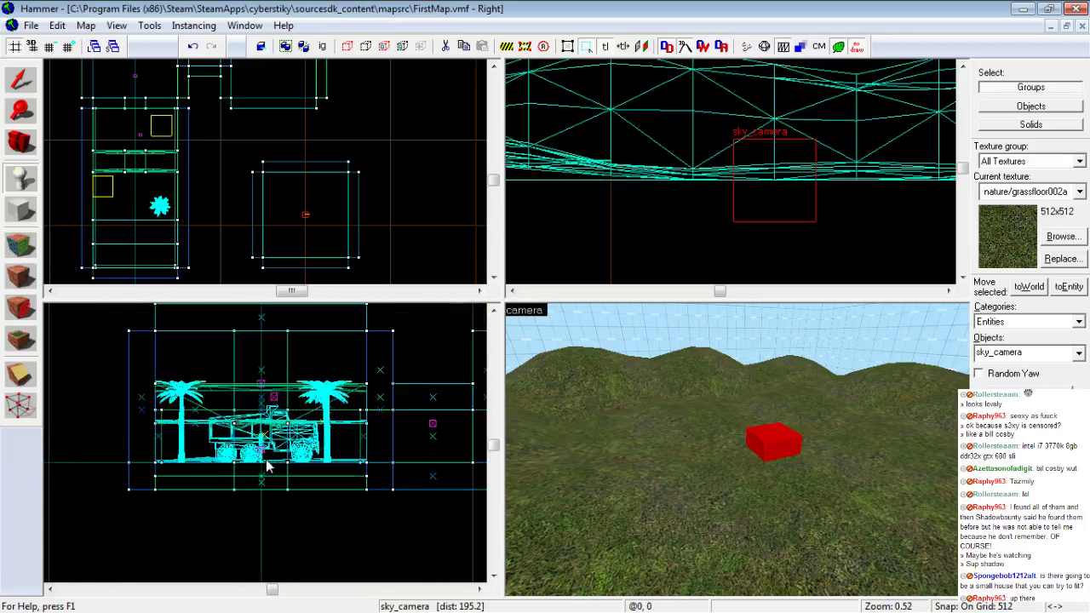
pyautogui.scroll(4, 266, 466)
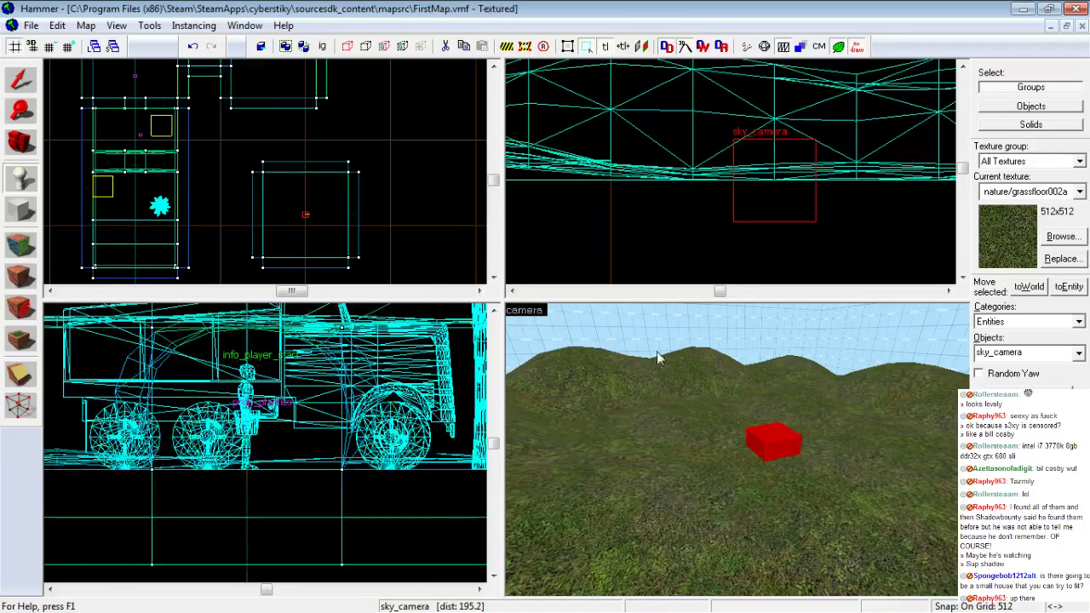
# Set the grid snap to 32 units and frame the skybox room around the sky_camera in the top view
pyautogui.scroll(-3, 340, 211)
pyautogui.scroll(3, 324, 213)
pyautogui.scroll(-4, 289, 208)
pyautogui.scroll(5, 281, 208)
pyautogui.click(51, 47)
pyautogui.click(51, 47)
pyautogui.click(51, 47)
pyautogui.click(51, 47)
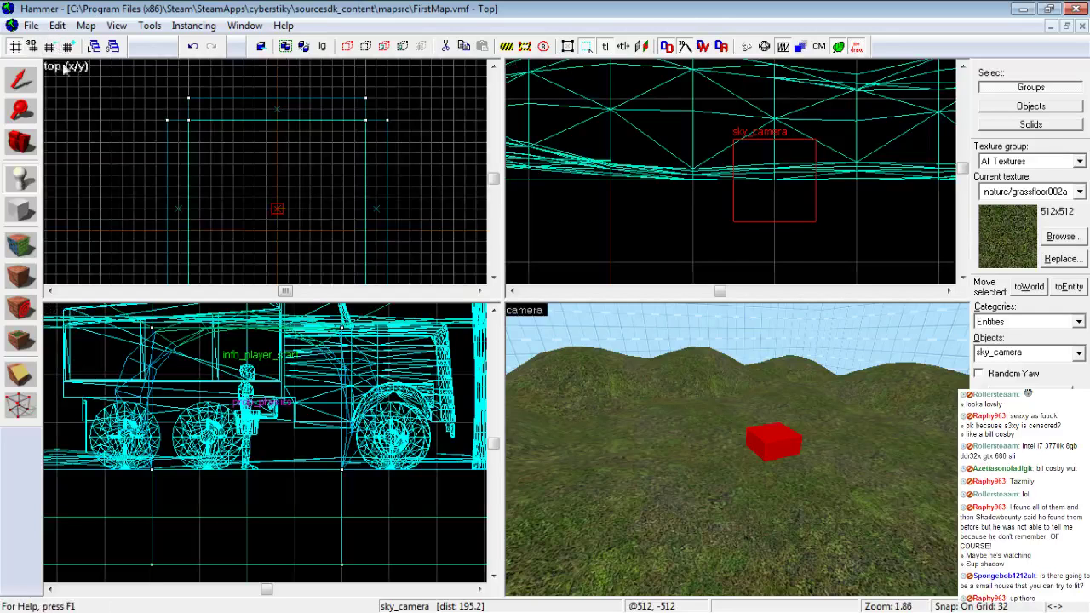
pyautogui.scroll(-1, 232, 135)
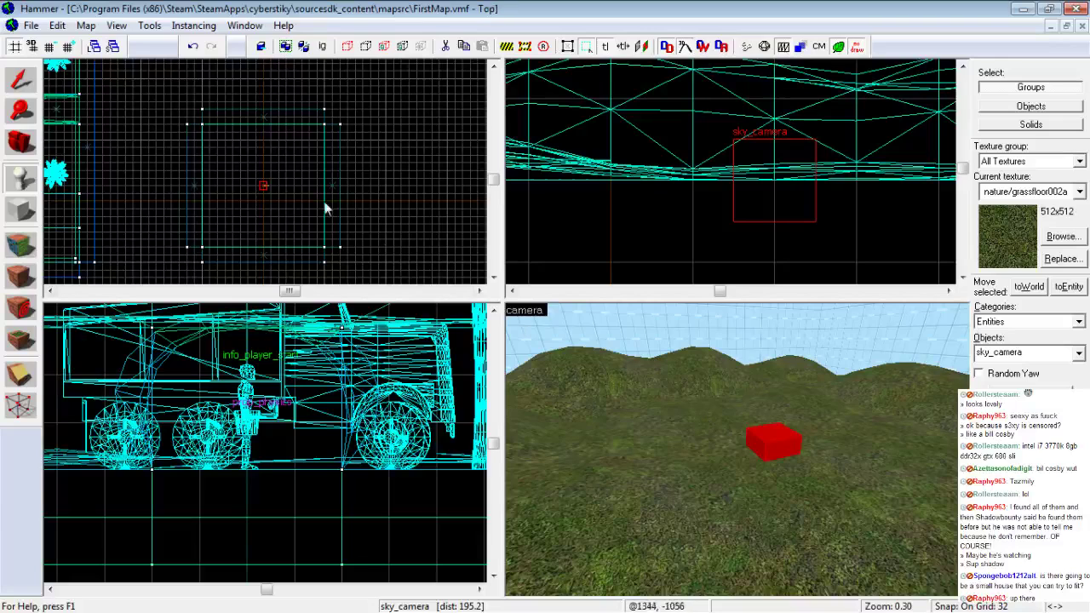
pyautogui.scroll(1, 272, 178)
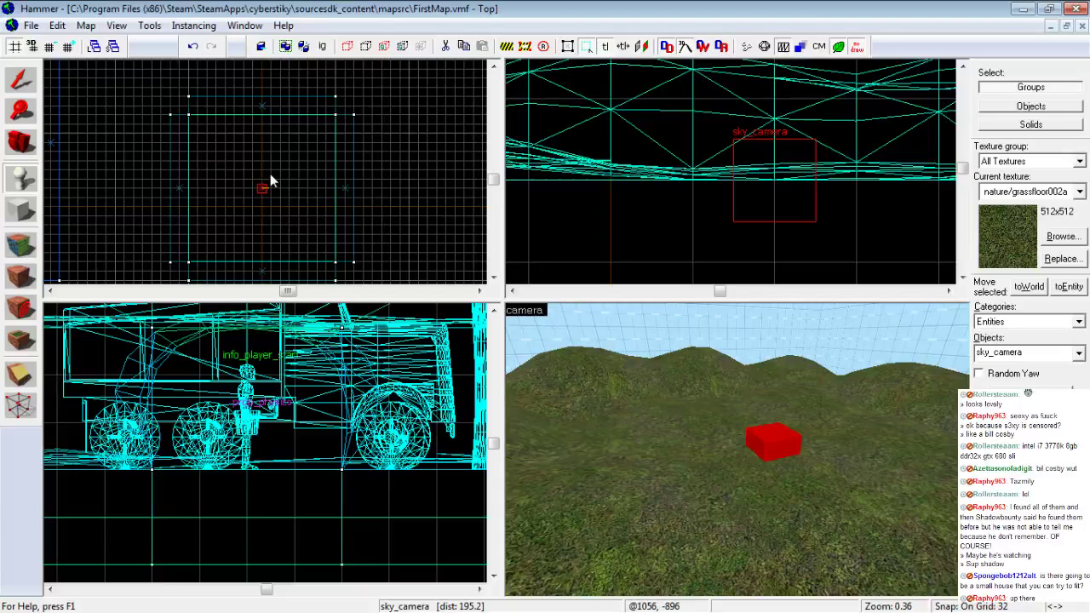
# Select the sky_camera and examine its position on the grass terrain in the 3D view
pyautogui.click(20, 83)
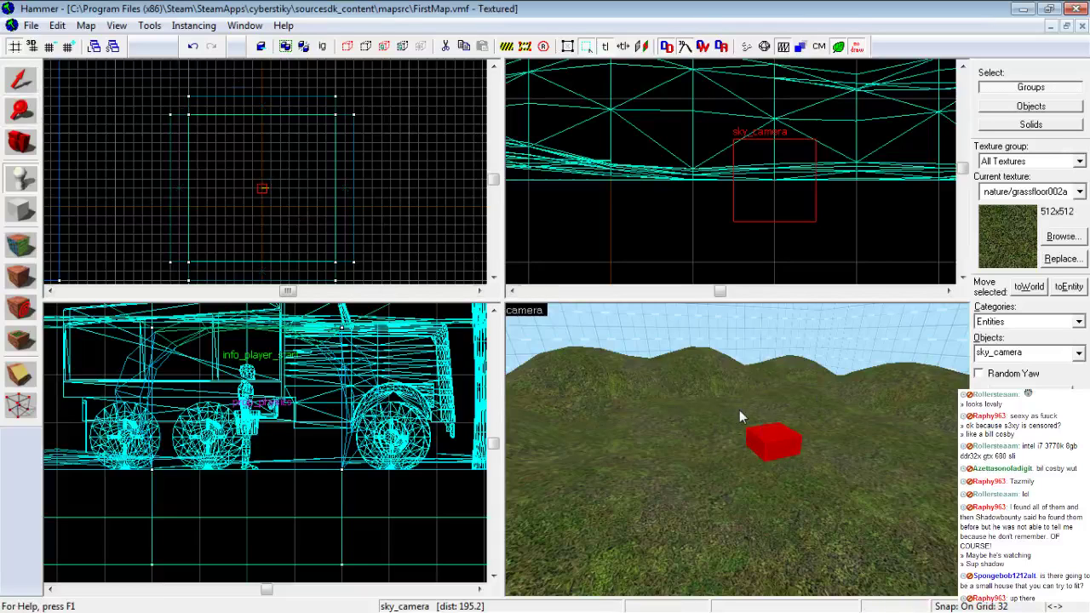
pyautogui.press('z')
pyautogui.press('w')
pyautogui.press('z')
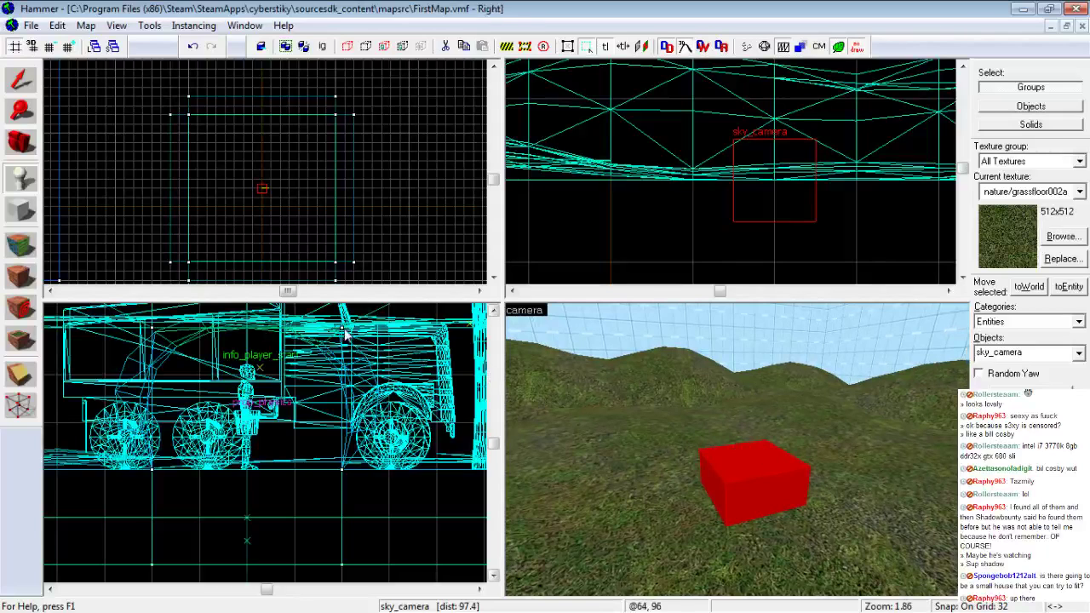
pyautogui.click(18, 81)
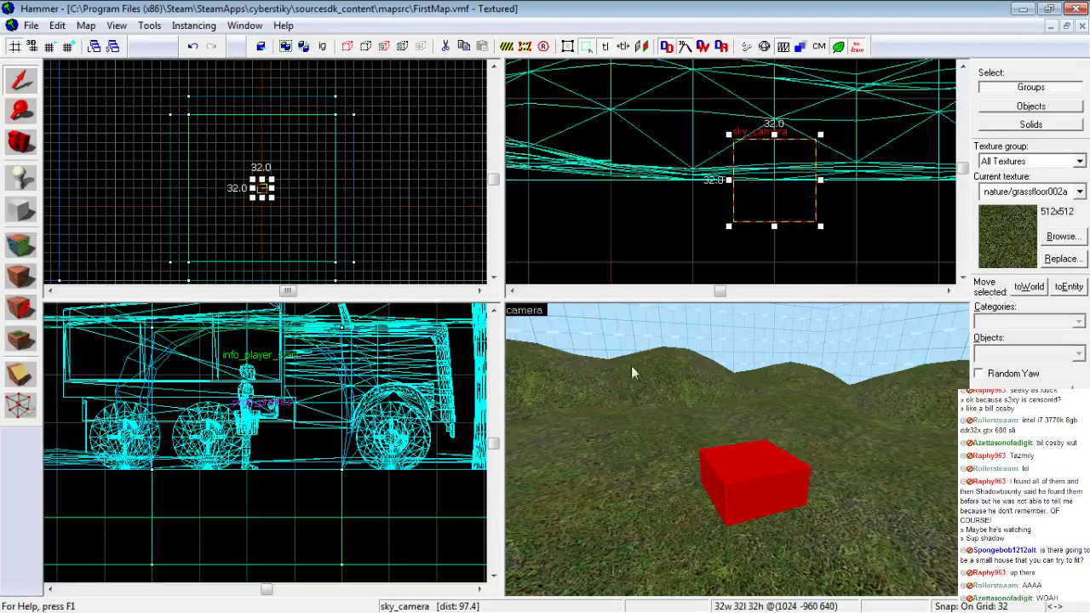
pyautogui.press('z')
pyautogui.press('s')
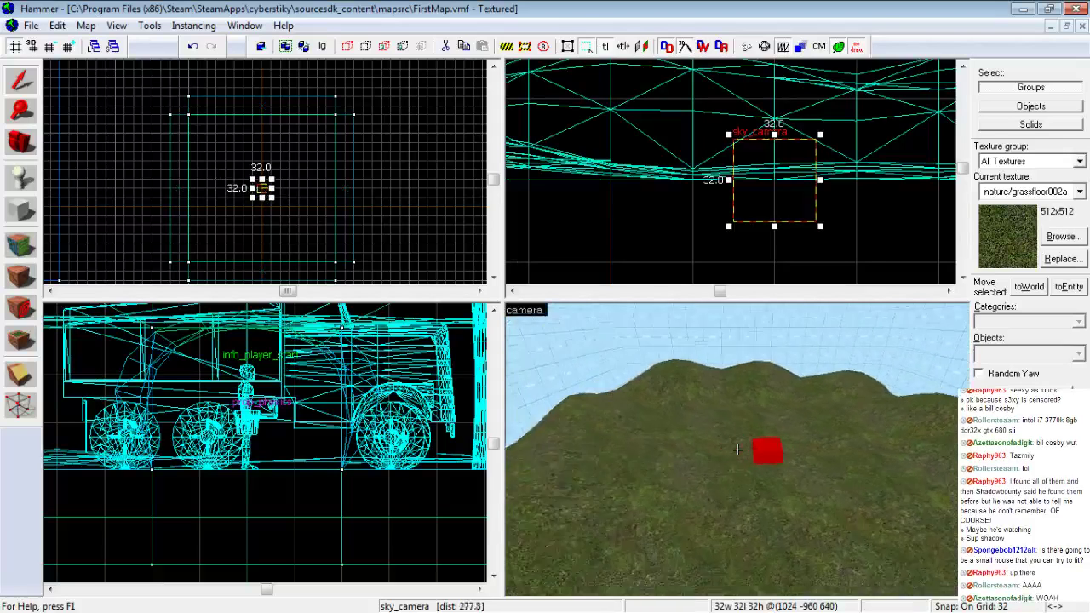
pyautogui.press('w')
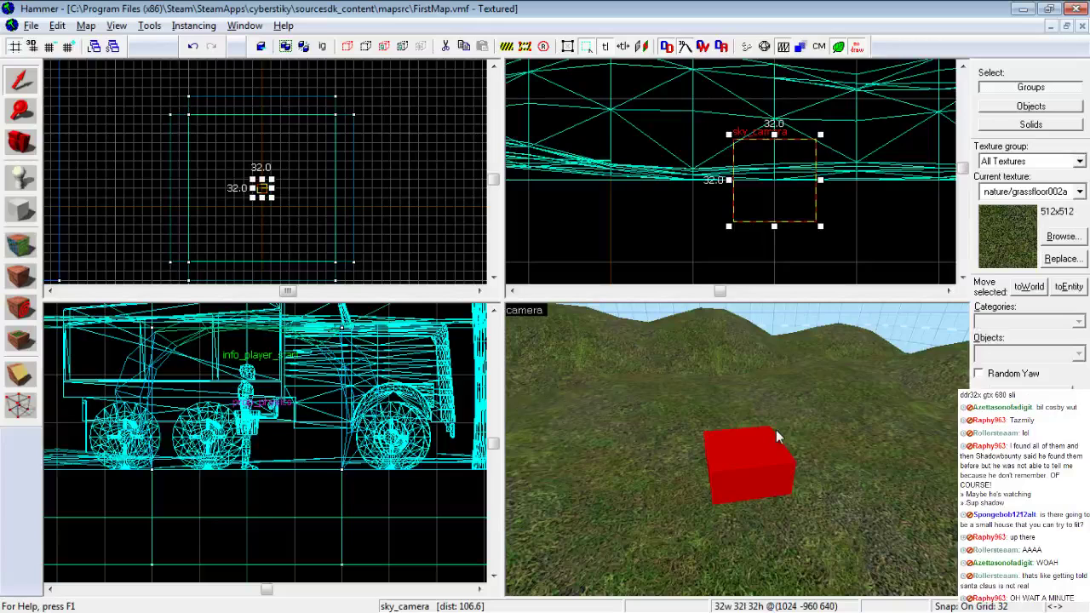
# Set the sky_camera's 3D Skybox scale to 1 in its object properties
pyautogui.hotkey('alt', 'Return')
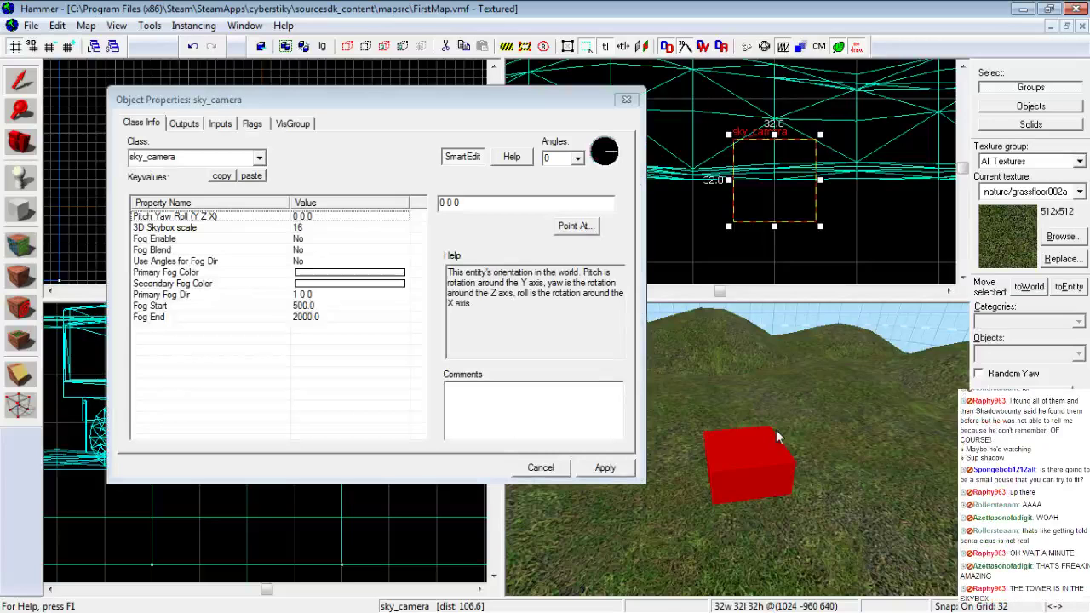
pyautogui.moveTo(443, 106); pyautogui.dragTo(396, 86)
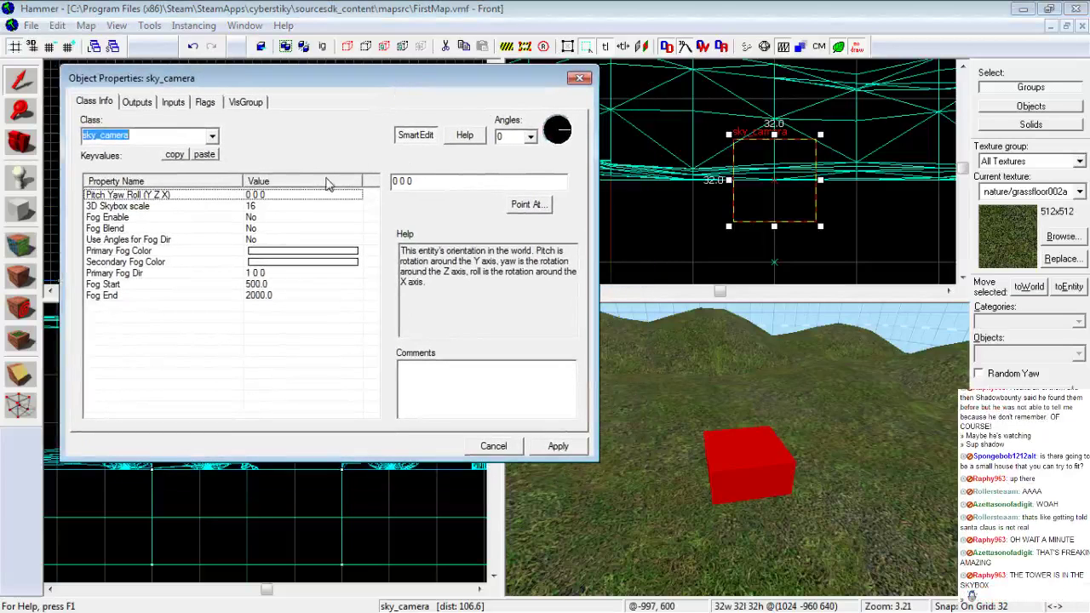
pyautogui.click(131, 209)
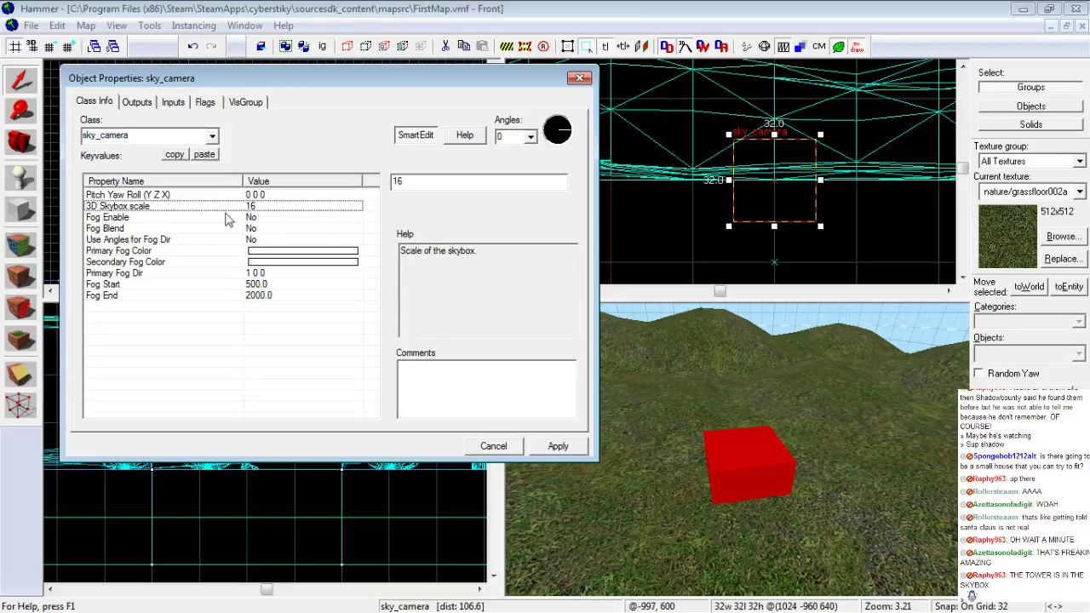
pyautogui.moveTo(406, 182); pyautogui.dragTo(368, 185)
pyautogui.write('1')
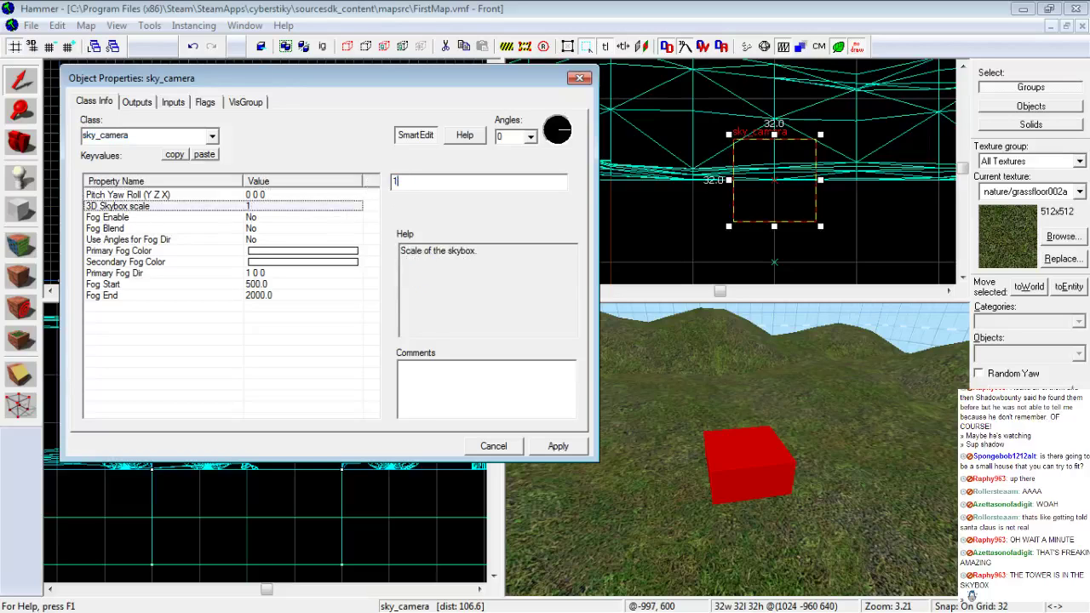
pyautogui.click(553, 445)
# Place an info_player_start entity on the grass terrain next to the sky_camera
pyautogui.press('z')
pyautogui.press('s')
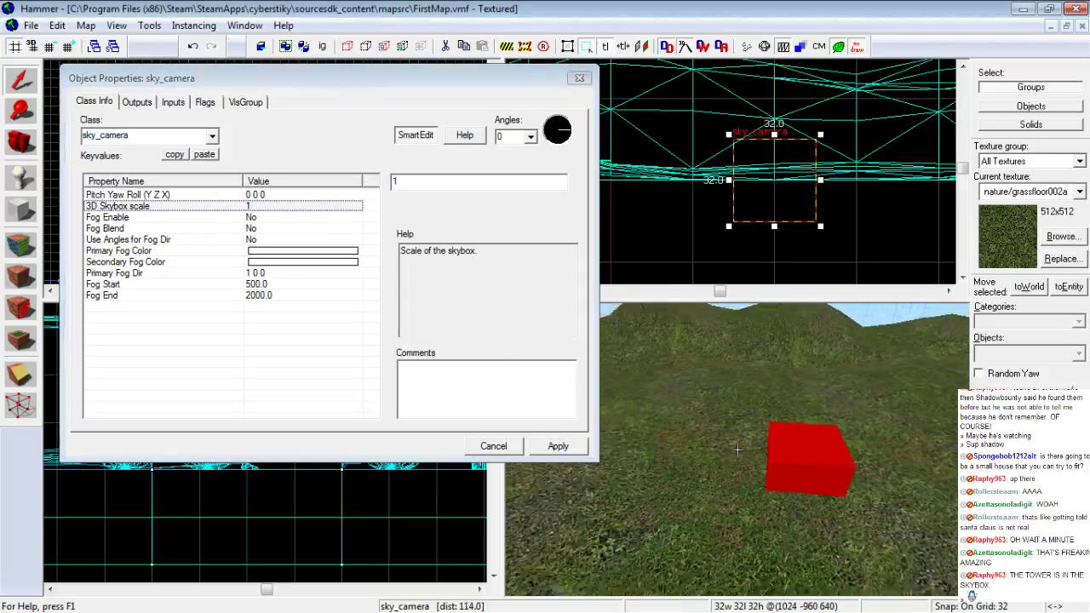
pyautogui.press('s')
pyautogui.press('w')
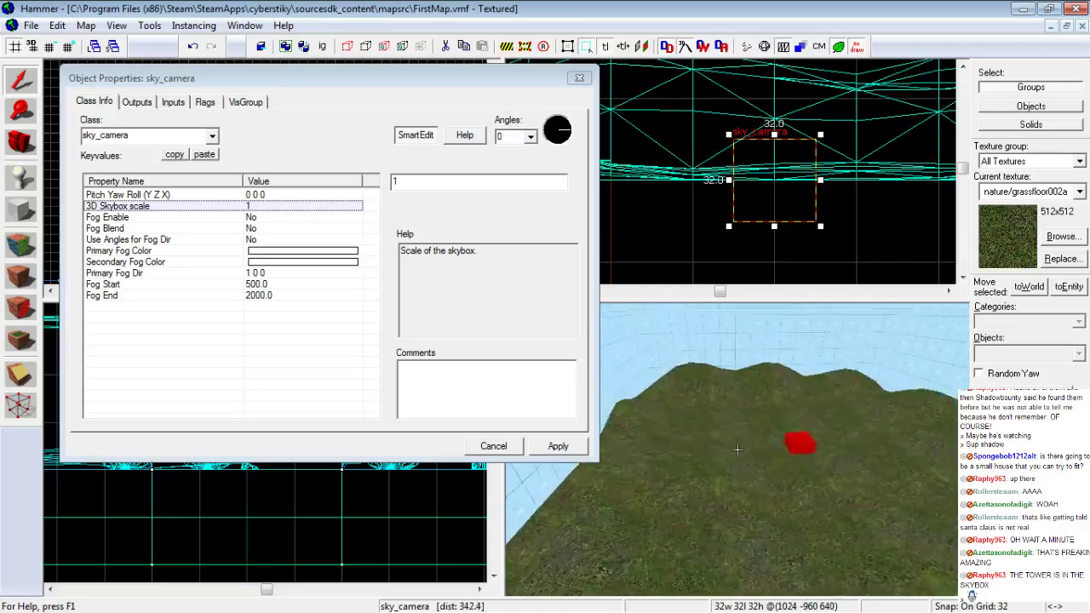
pyautogui.moveTo(738, 449); pyautogui.dragTo(738, 449)
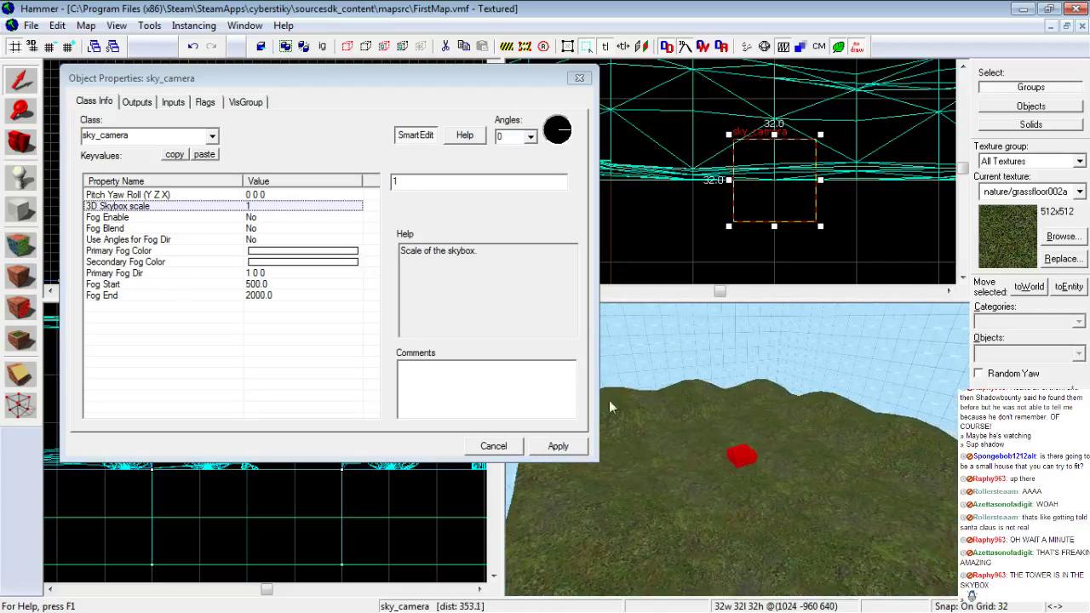
pyautogui.click(22, 183)
pyautogui.doubleClick(1001, 353)
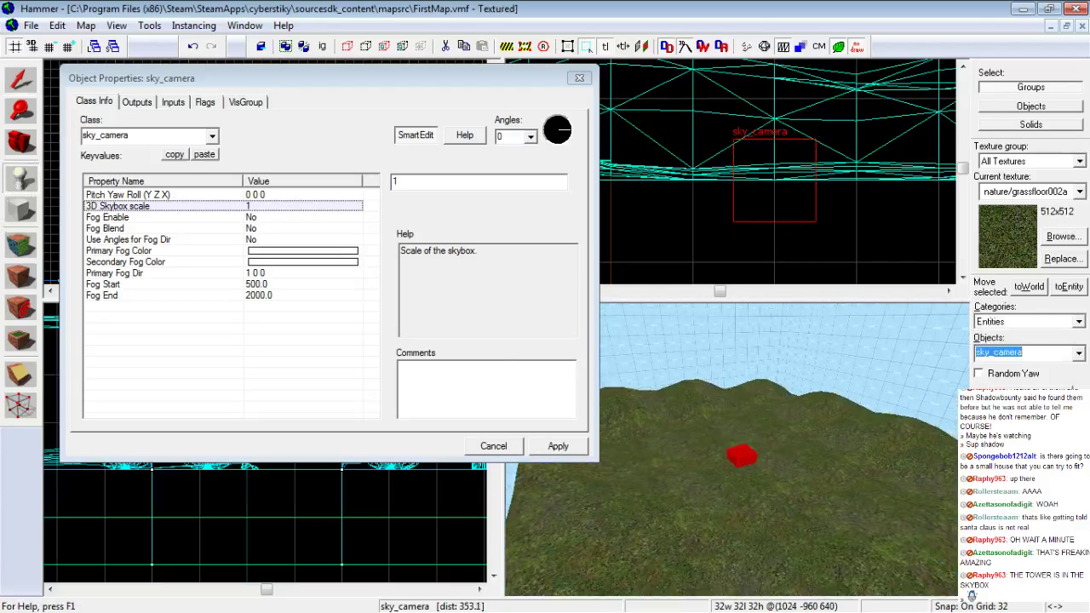
pyautogui.write('player')
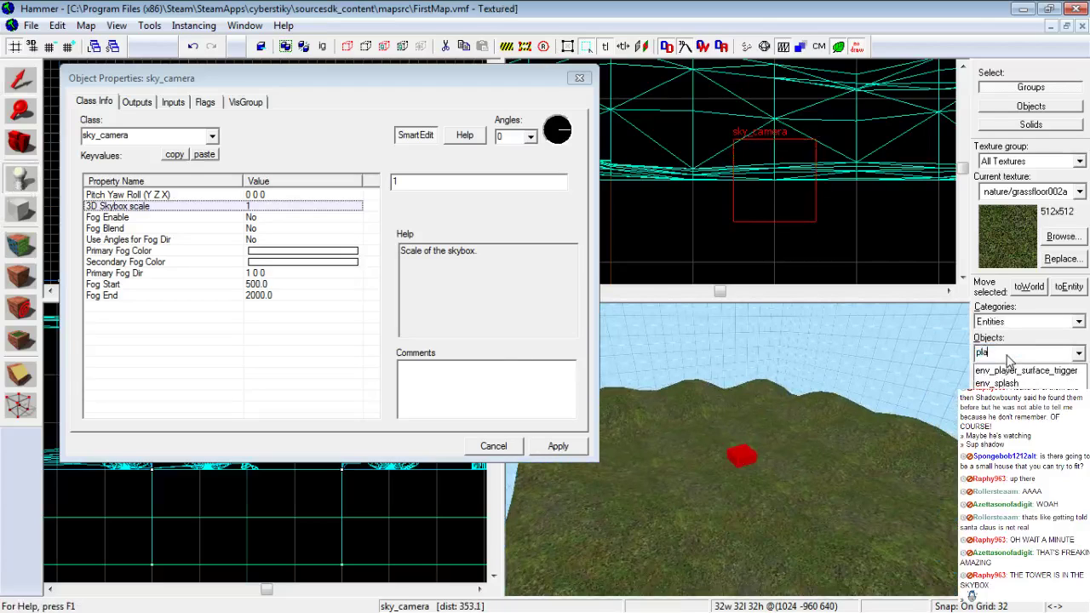
pyautogui.click(1017, 407)
pyautogui.click(773, 446)
# Compare the player start model's size with the sky_camera and the surrounding hills in the 3D view
pyautogui.press('z')
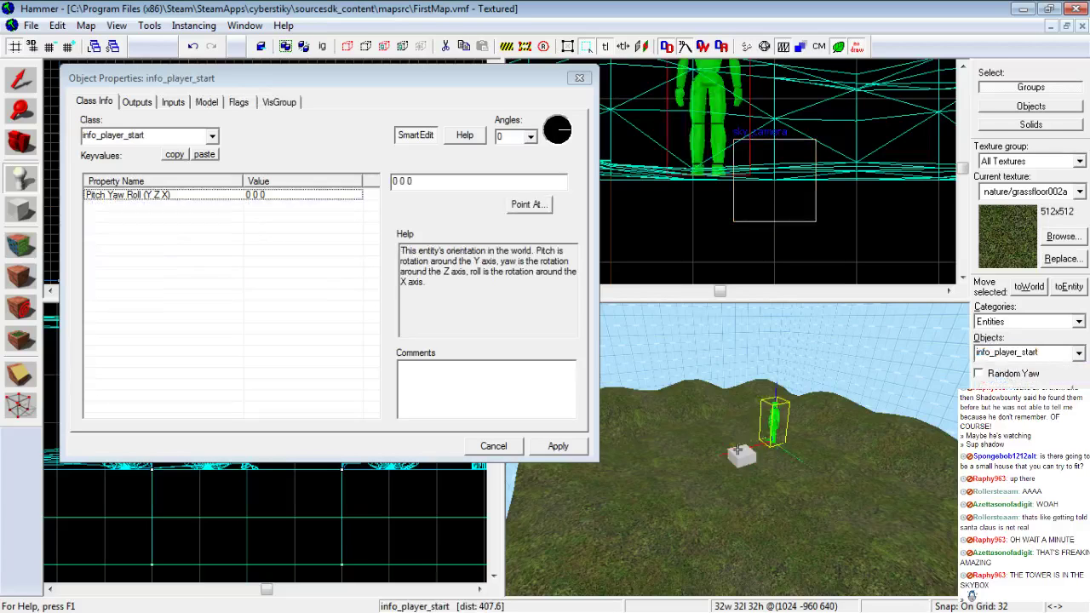
pyautogui.press('w')
pyautogui.scroll(-10, 737, 450)
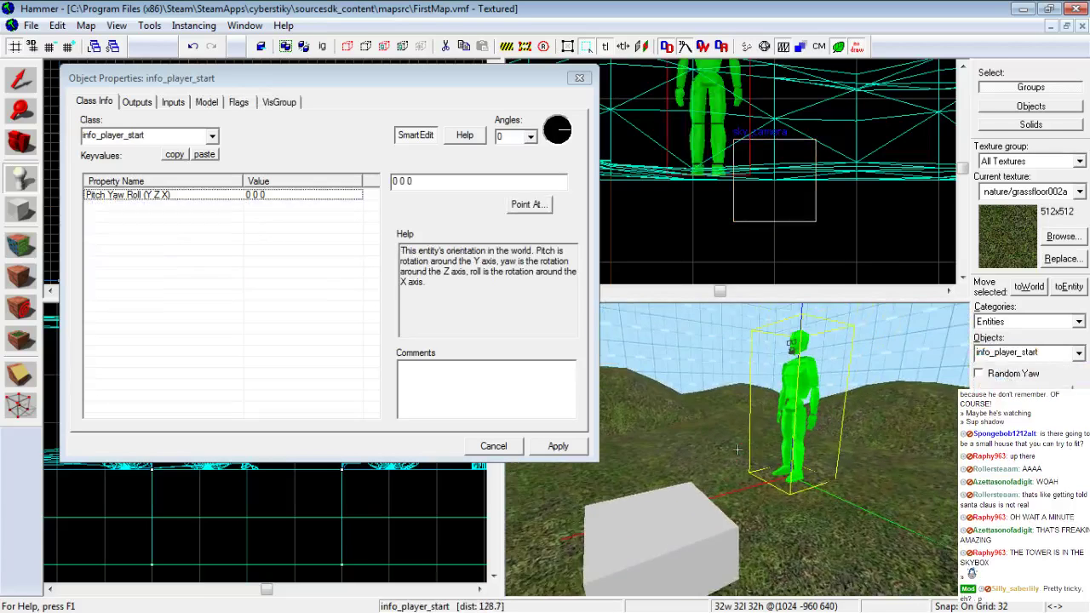
pyautogui.press('d')
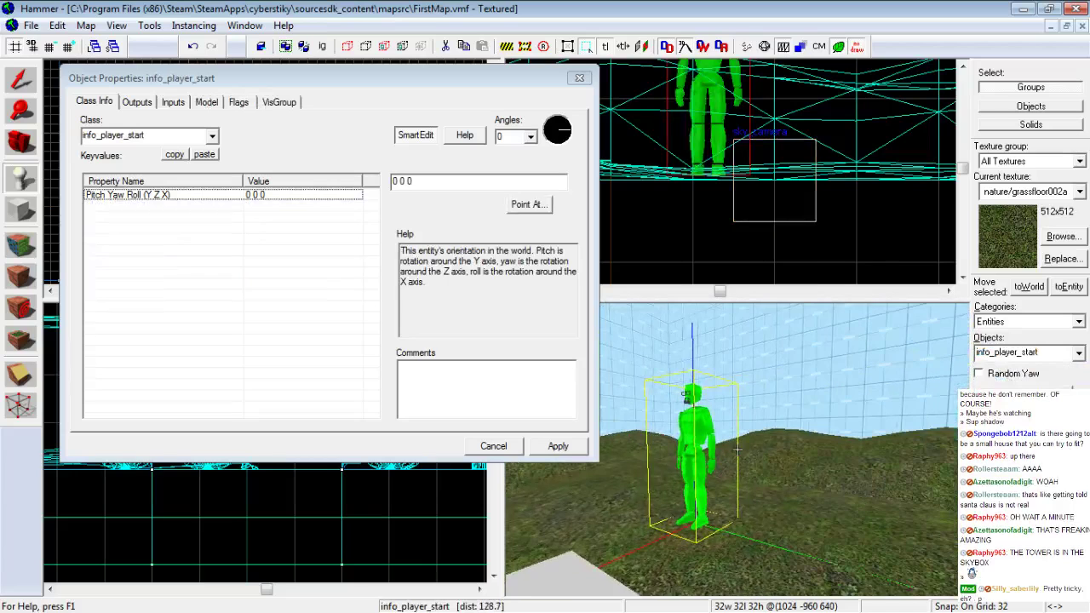
pyautogui.scroll(-10, 737, 450)
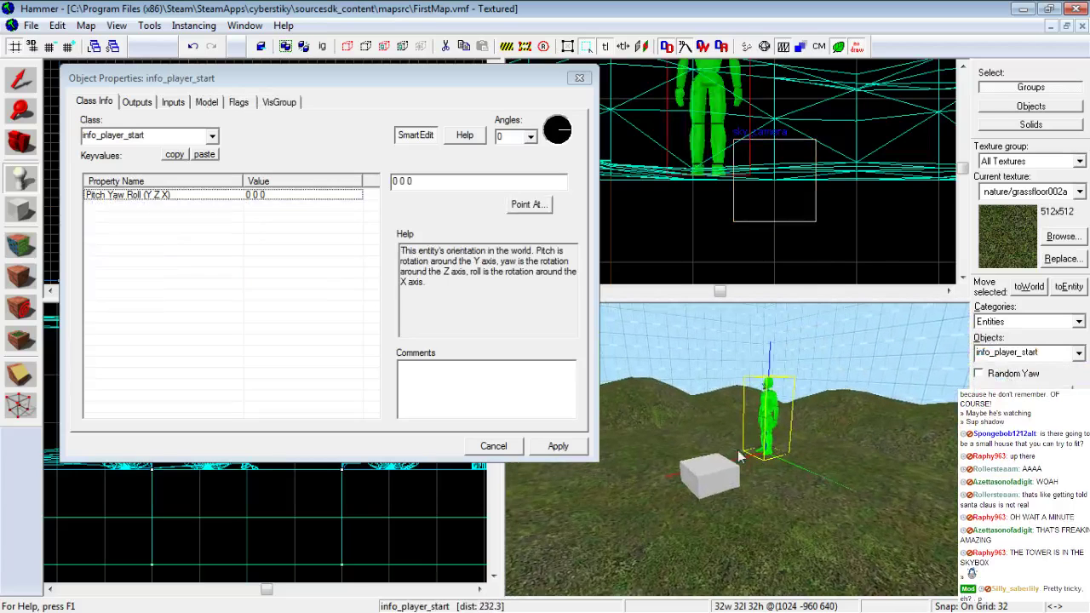
# Set the sky_camera's 3D Skybox scale to 16, apply it and close the object properties
pyautogui.click(21, 80)
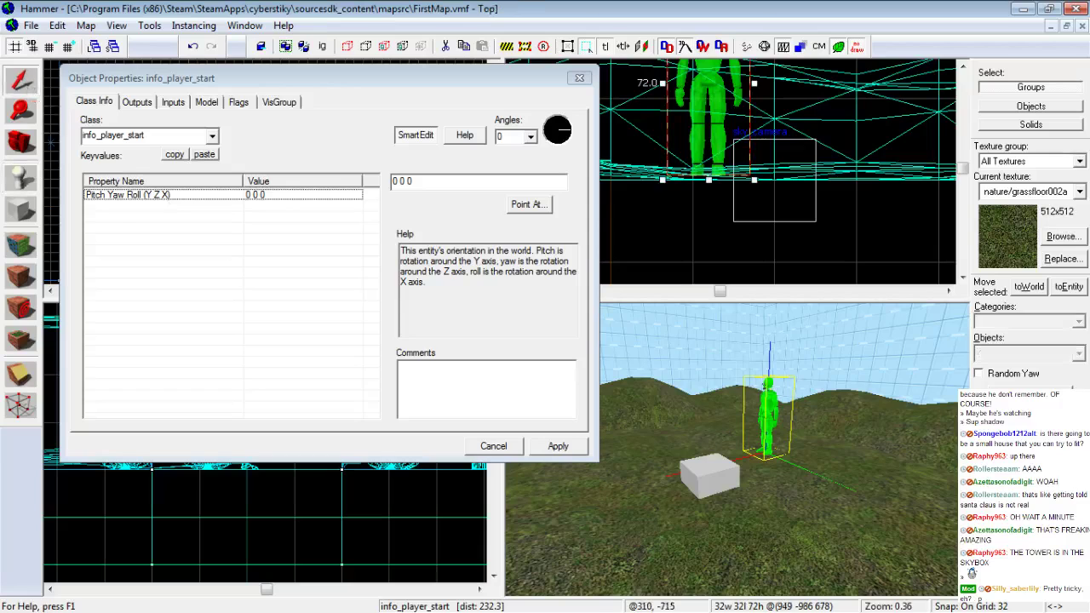
pyautogui.click(710, 473)
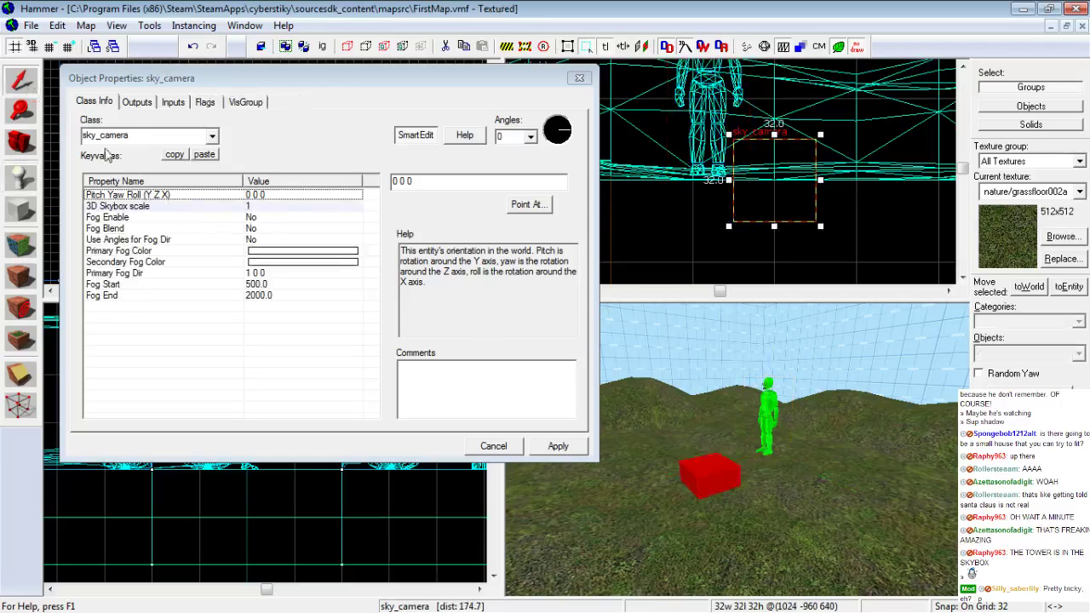
pyautogui.click(130, 207)
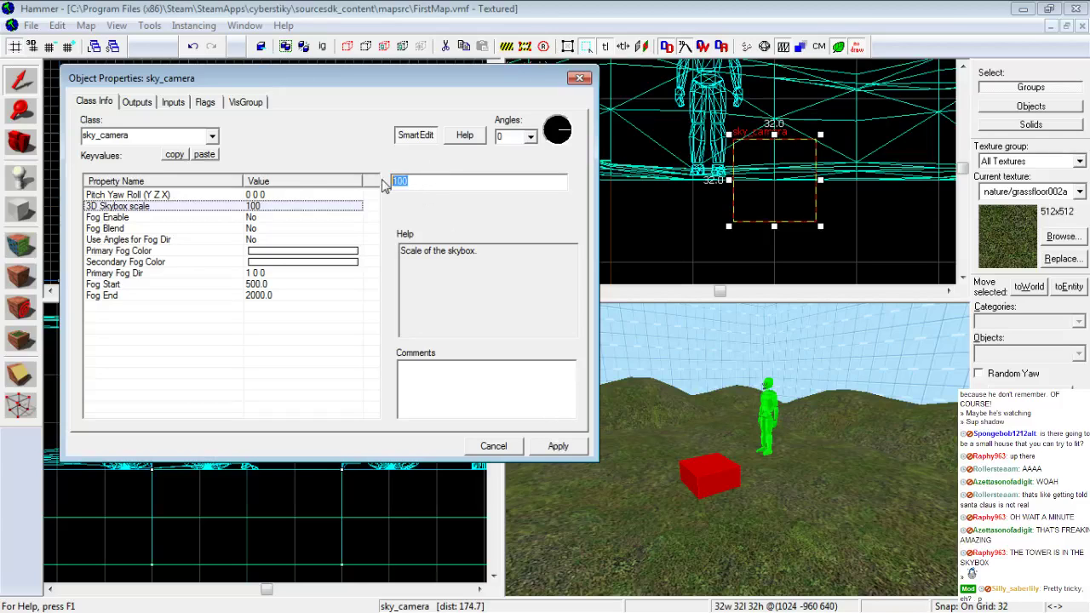
pyautogui.write('16')
pyautogui.click(555, 444)
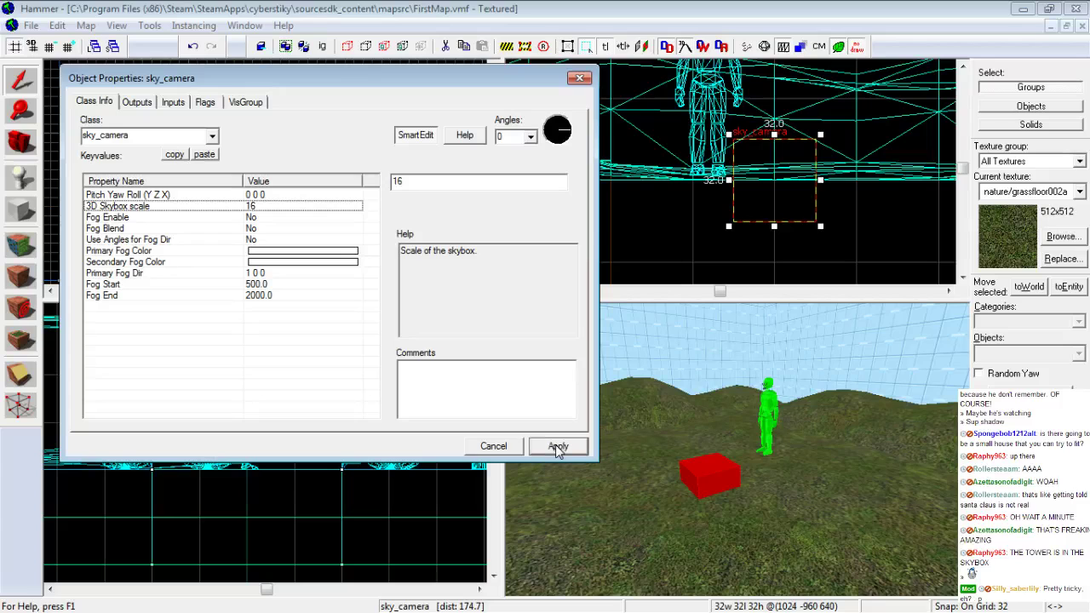
pyautogui.click(512, 452)
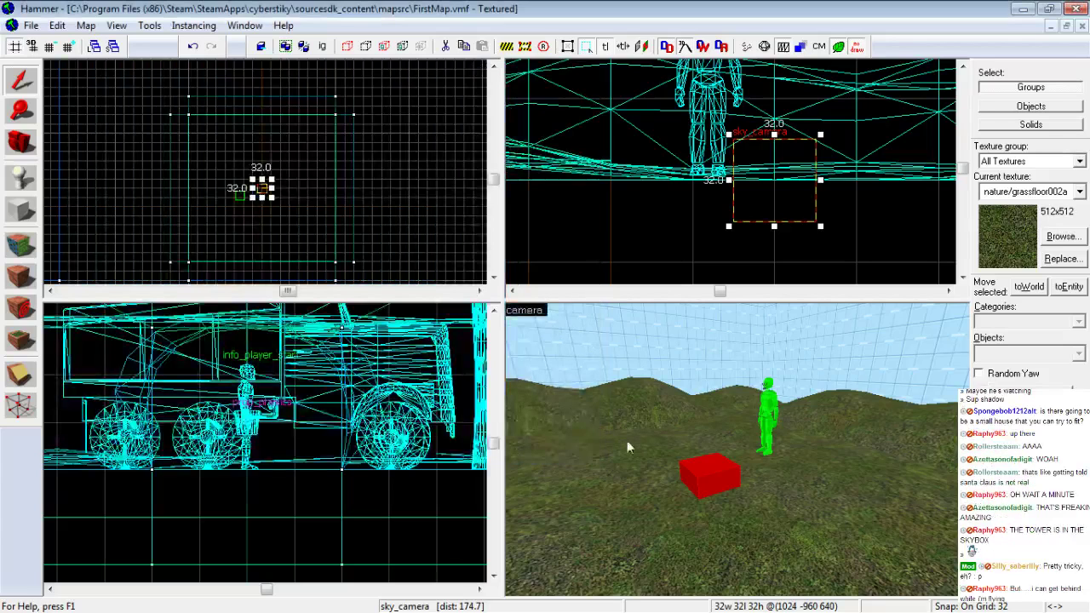
# Examine the grass texture up close on the ground around the sky_camera and the player model
pyautogui.press('z')
pyautogui.press('w')
pyautogui.press('s')
pyautogui.press('w')
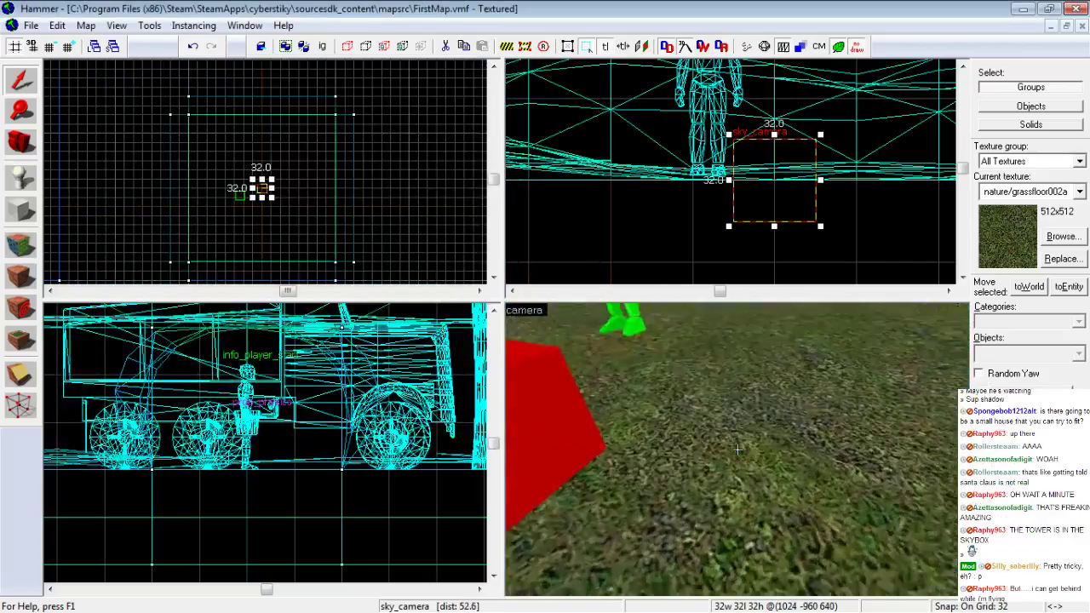
pyautogui.press('Up')
pyautogui.press('s')
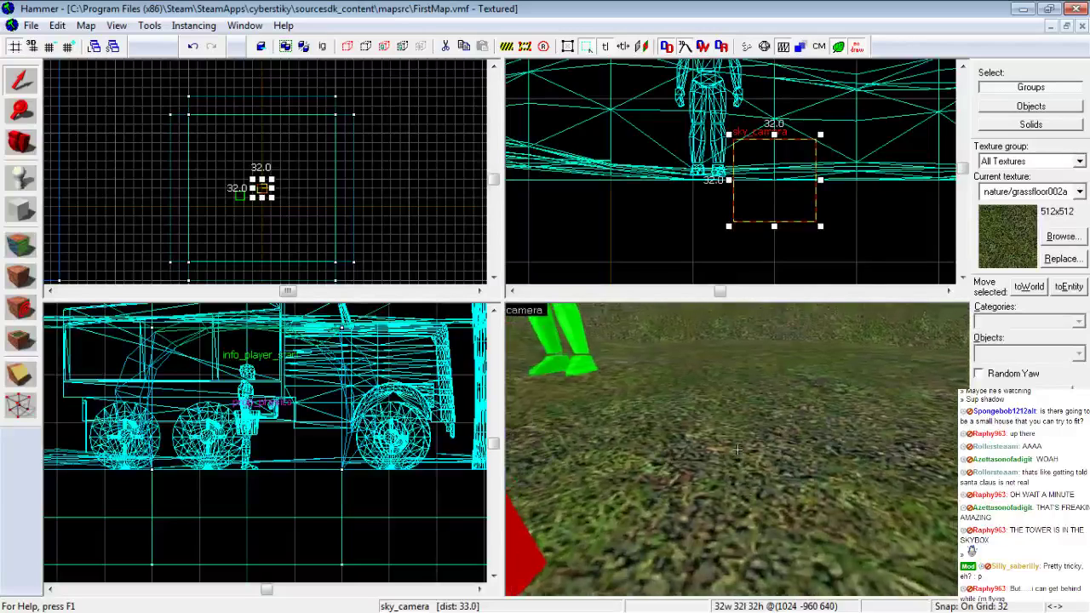
pyautogui.press('w')
pyautogui.press('z')
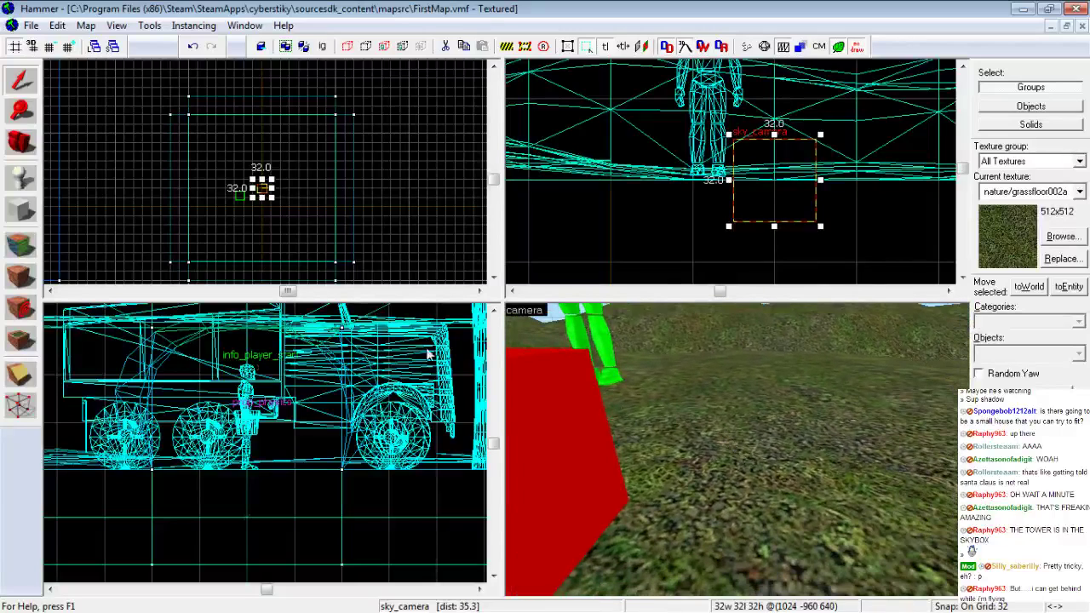
# Set the grass displacement's texture scale to 0.05 in X and Y and apply it
pyautogui.click(20, 244)
pyautogui.click(773, 418)
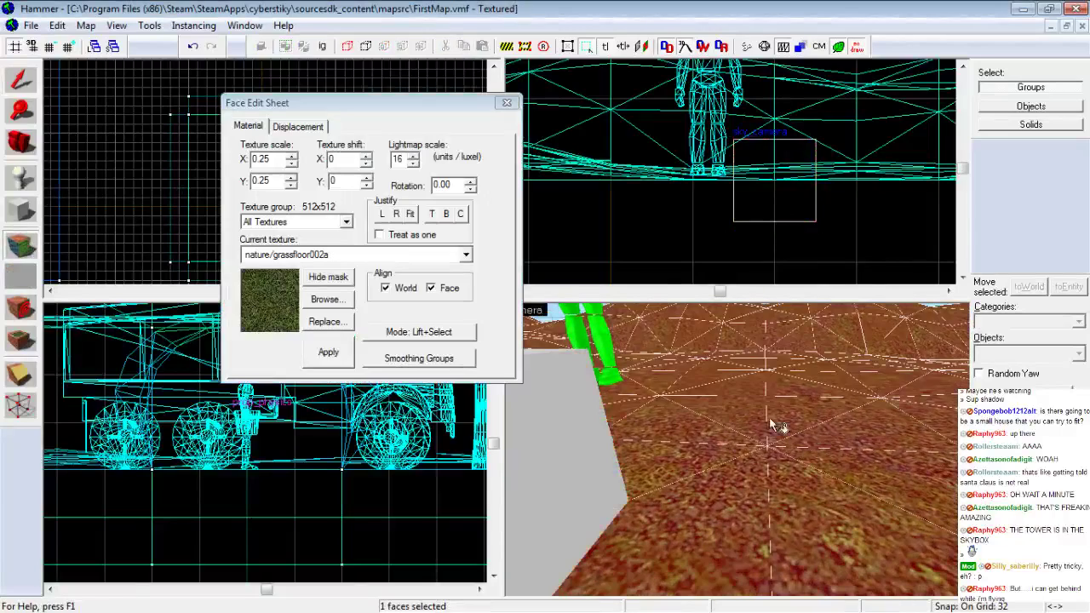
pyautogui.click(291, 184)
pyautogui.click(291, 163)
pyautogui.click(292, 162)
pyautogui.click(291, 185)
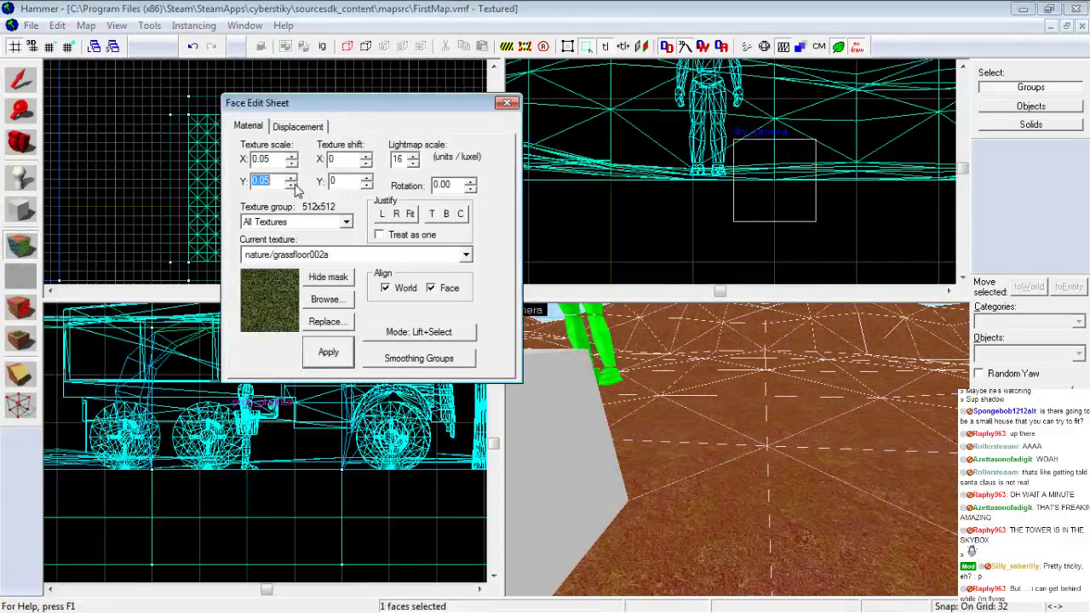
pyautogui.click(342, 357)
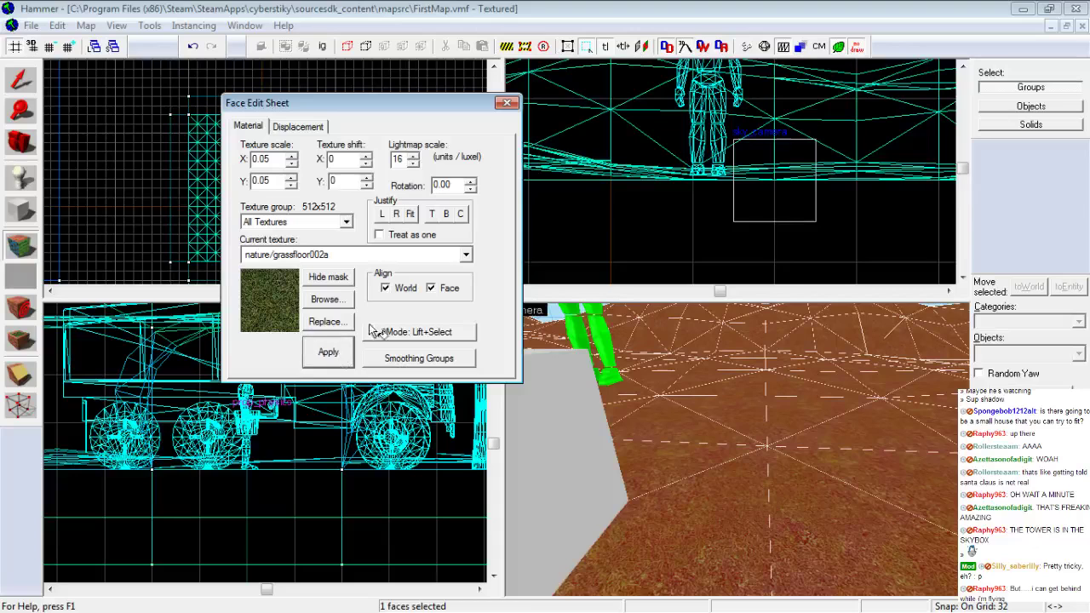
pyautogui.click(510, 106)
# Set the grass displacement's texture scale to 0.15 in X and Y and apply it
pyautogui.press('z')
pyautogui.press('s')
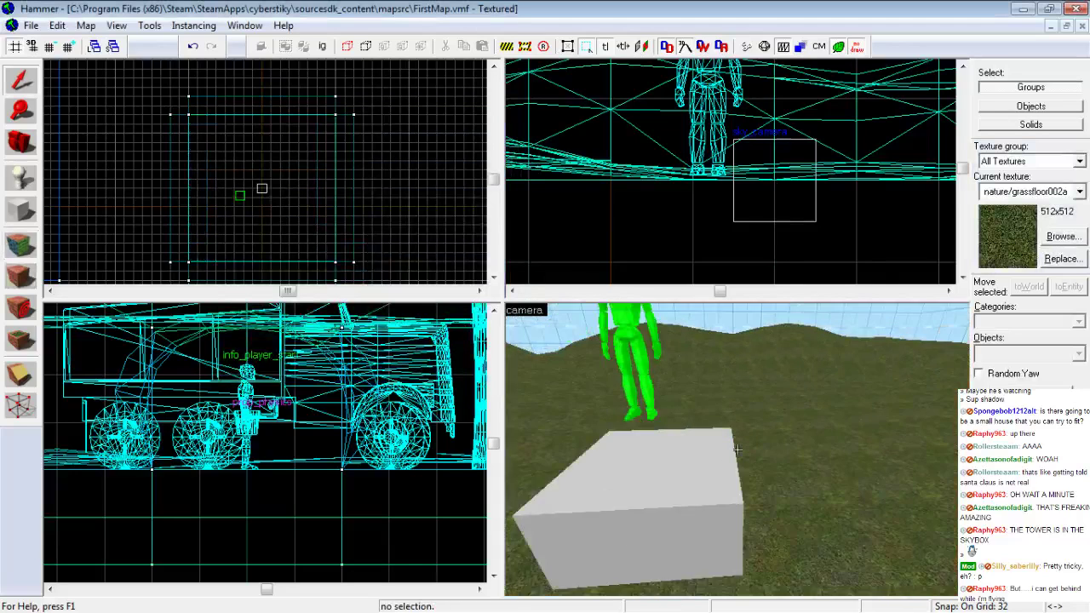
pyautogui.press('w')
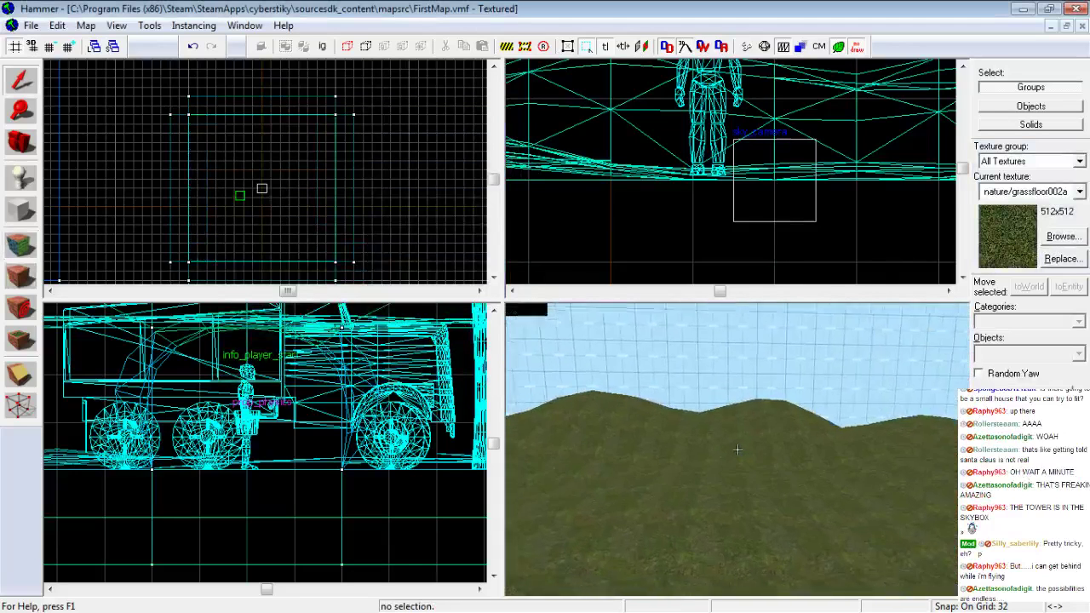
pyautogui.press('s')
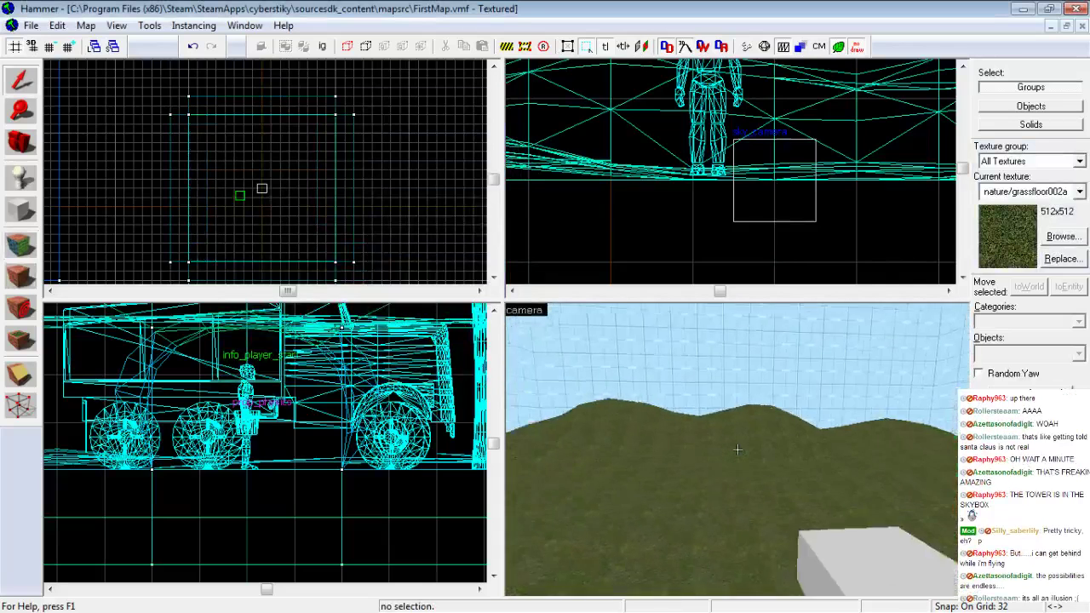
pyautogui.press('z')
pyautogui.click(23, 247)
pyautogui.click(559, 377)
pyautogui.click(292, 176)
pyautogui.click(292, 155)
pyautogui.click(342, 352)
pyautogui.click(344, 356)
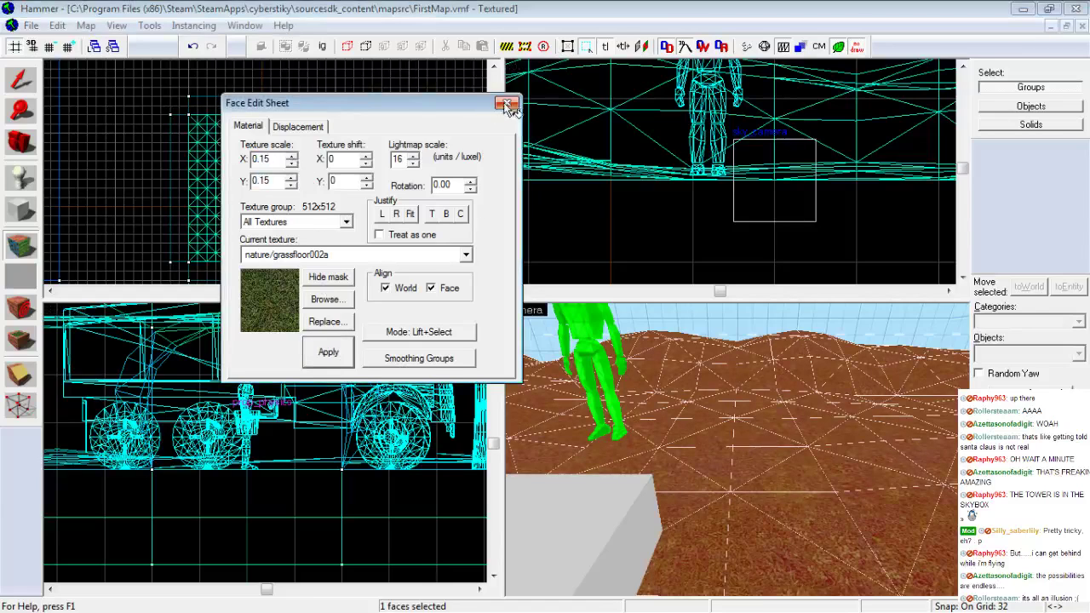
pyautogui.click(505, 103)
# Examine the rescaled grass texture across the terrain and hills in the 3D view
pyautogui.press('z')
pyautogui.press('w')
pyautogui.press('s')
pyautogui.press('Up')
pyautogui.press('Left')
pyautogui.press('s')
pyautogui.press('s')
pyautogui.press('s')
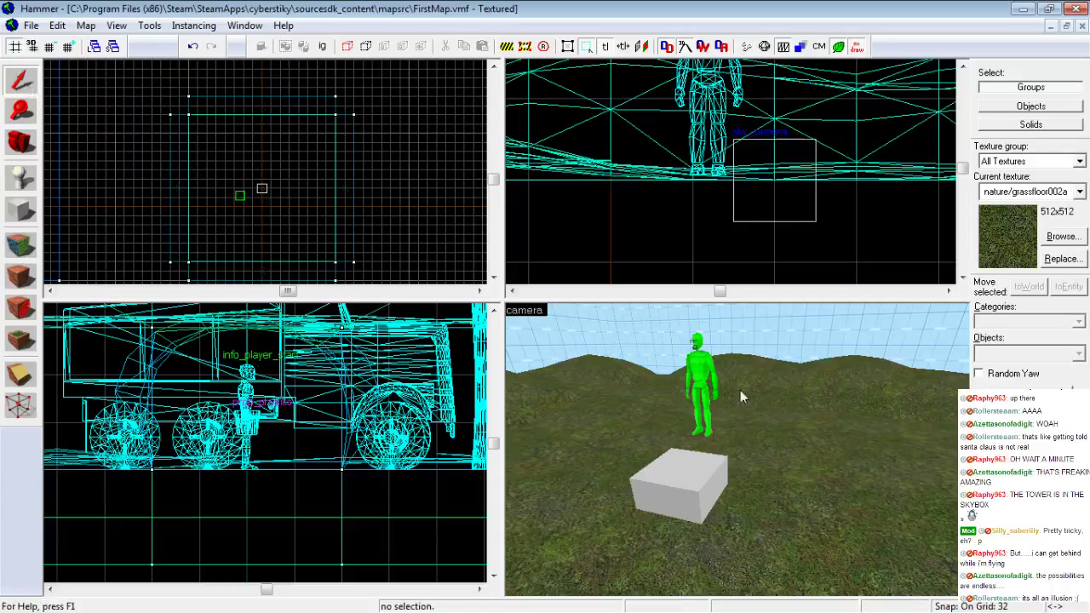
# Delete the info_player_start placed beside the sky_camera in the skybox room
pyautogui.click(697, 379)
pyautogui.press('Delete')
pyautogui.press('z')
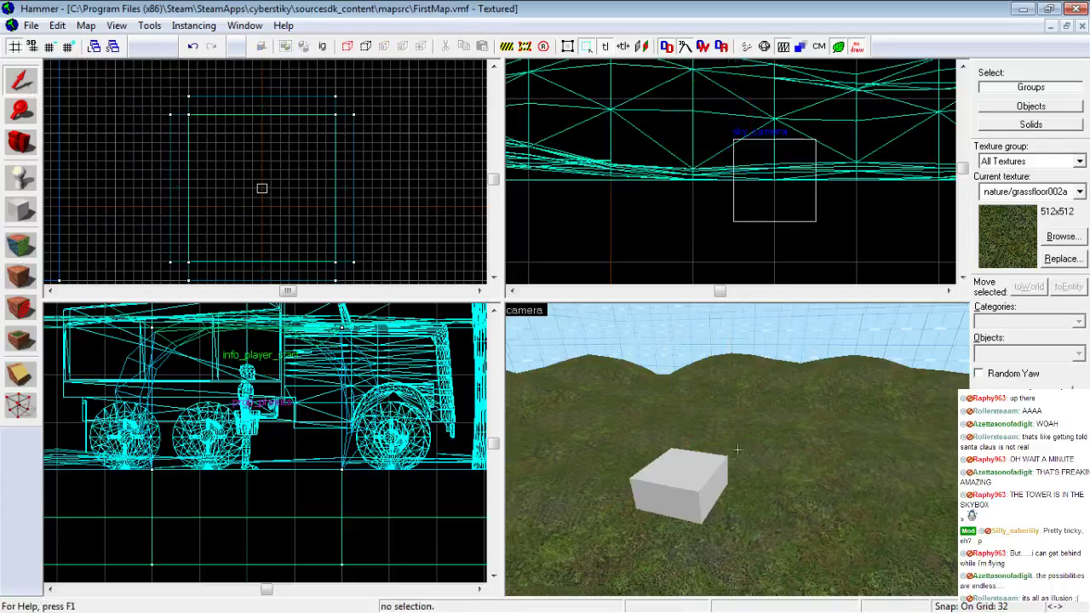
# Place a prop_static entity on the grass terrain near the sky_camera
pyautogui.press('a')
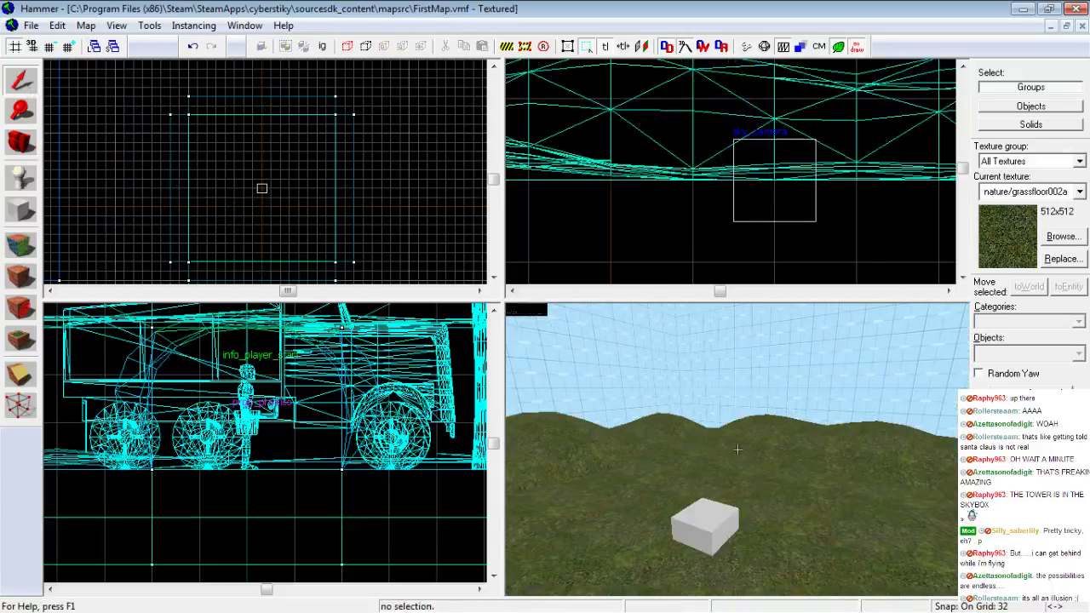
pyautogui.press('w')
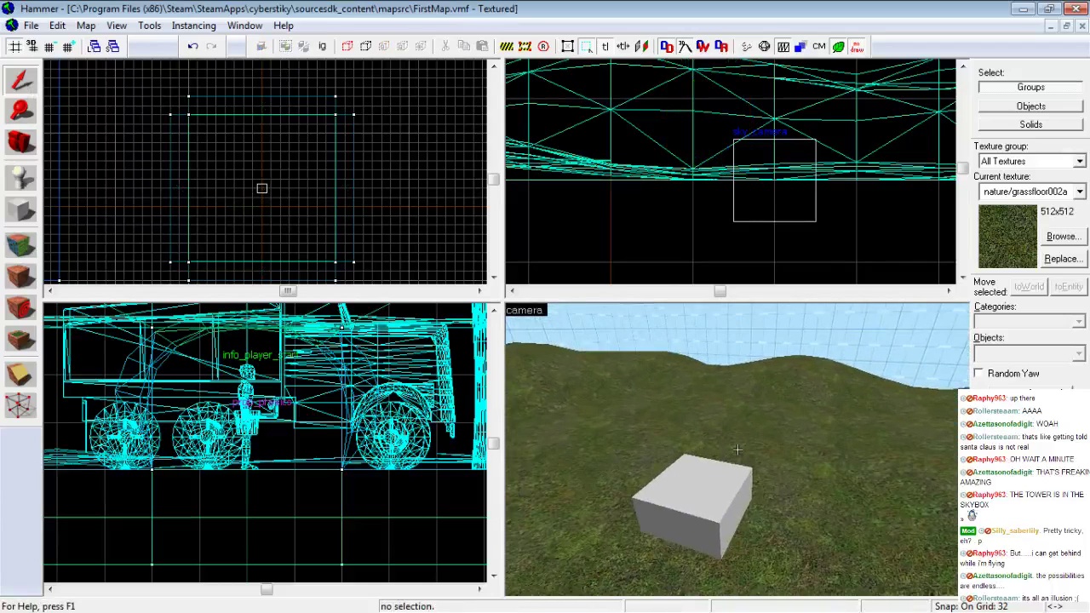
pyautogui.press('a')
pyautogui.press('s')
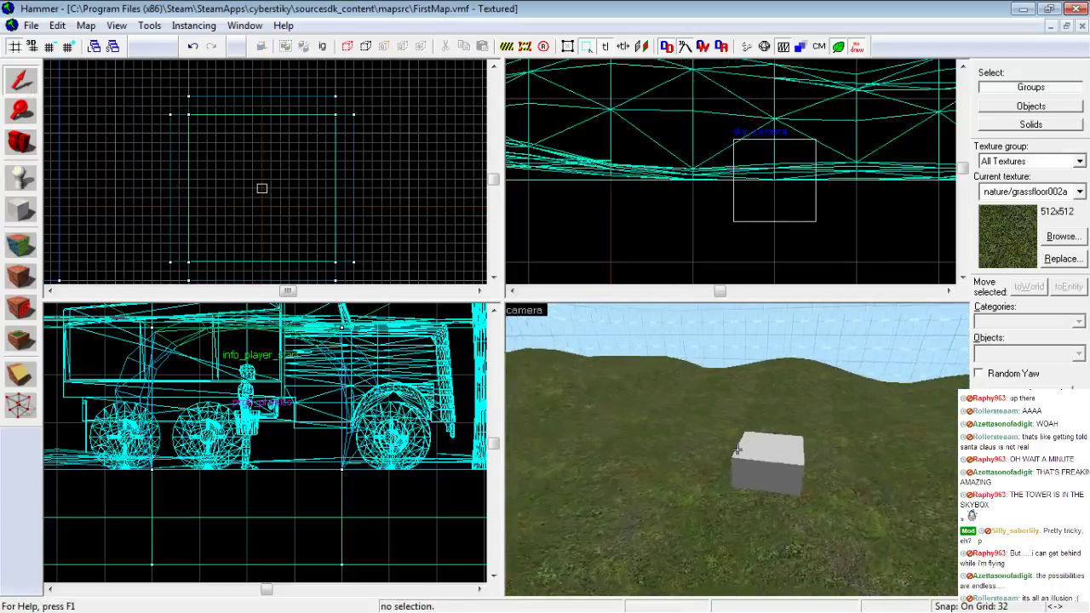
pyautogui.press('w')
pyautogui.press('d')
pyautogui.press('s')
pyautogui.press('z')
pyautogui.click(22, 179)
pyautogui.click(1023, 352)
pyautogui.write('stat')
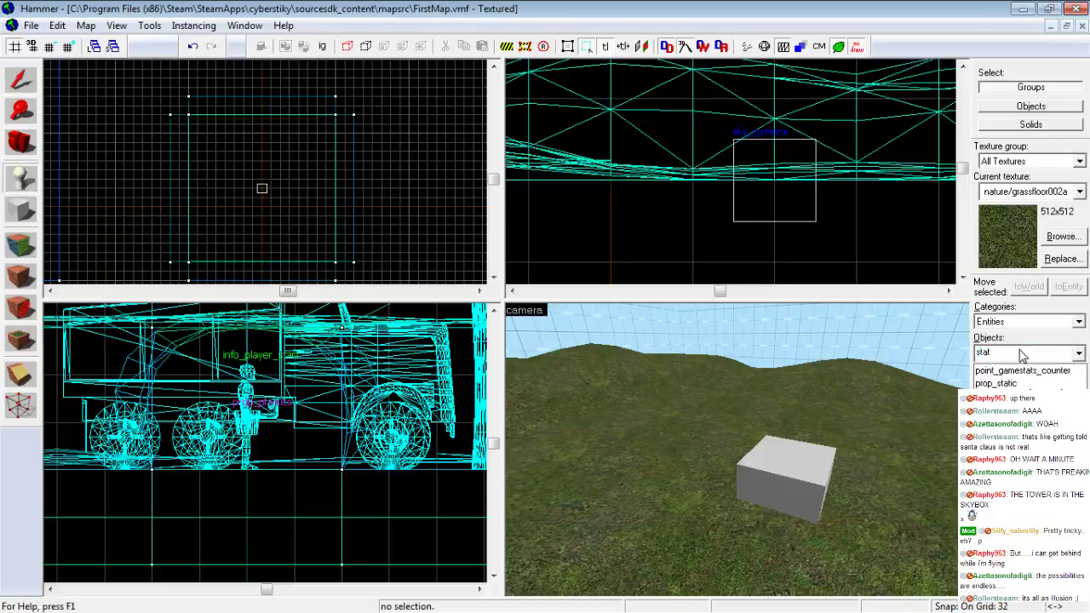
pyautogui.click(998, 383)
pyautogui.click(692, 417)
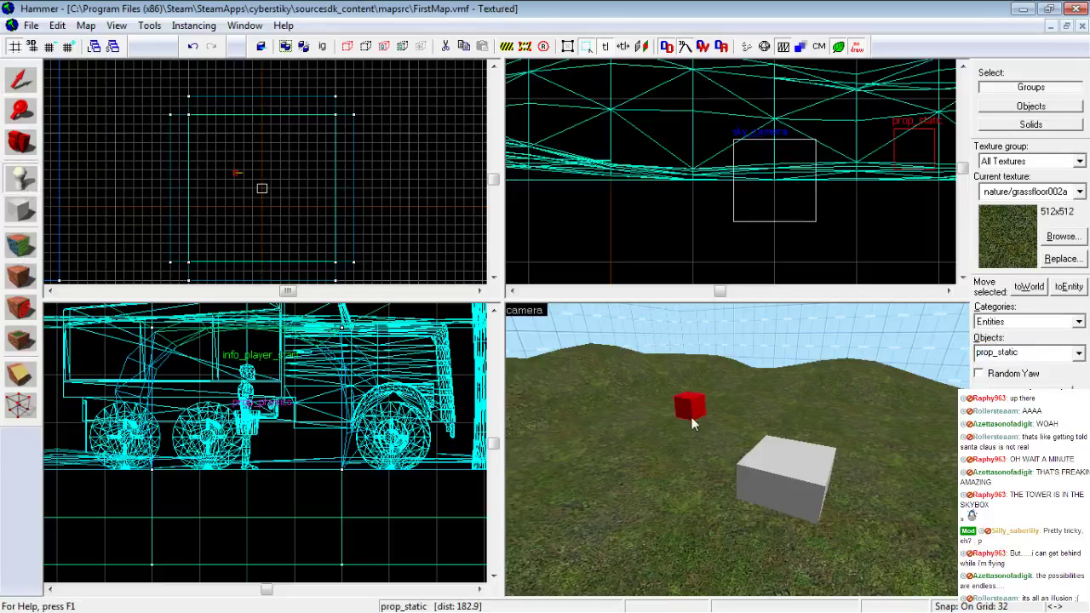
# Browse world models for the new prop_static, filtering by "city", and preview the destroyed_cityblock01 variants
pyautogui.hotkey('alt', 'Return')
pyautogui.click(191, 228)
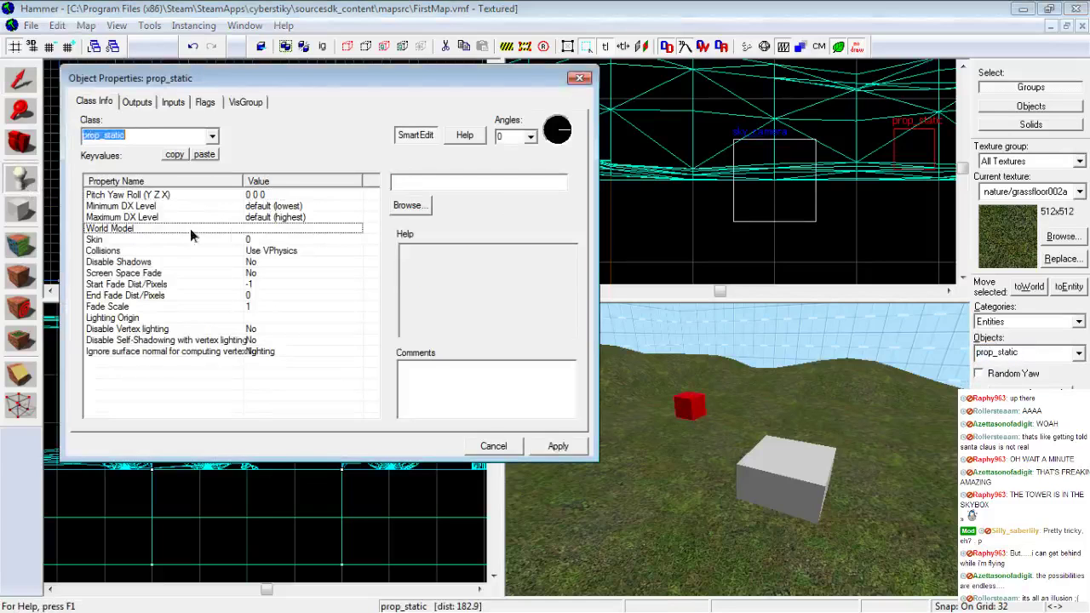
pyautogui.click(406, 209)
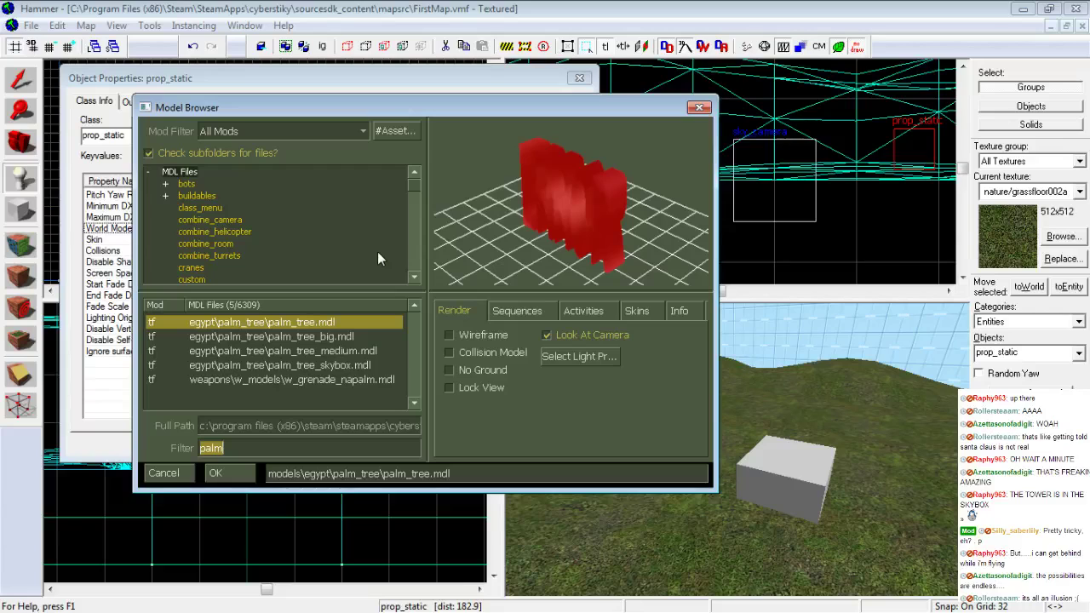
pyautogui.write('city')
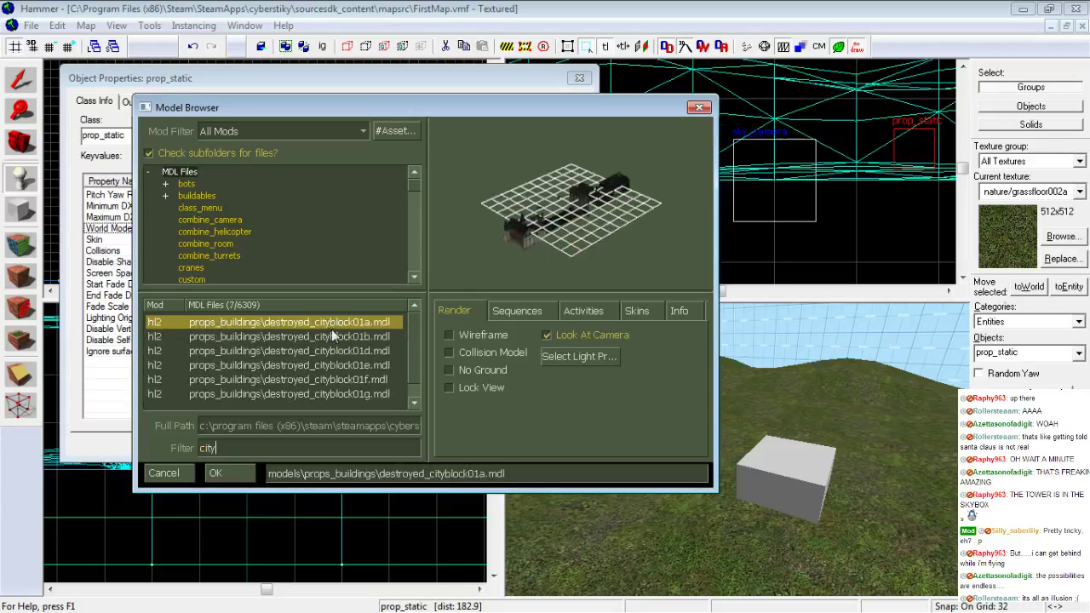
pyautogui.click(332, 337)
pyautogui.click(330, 350)
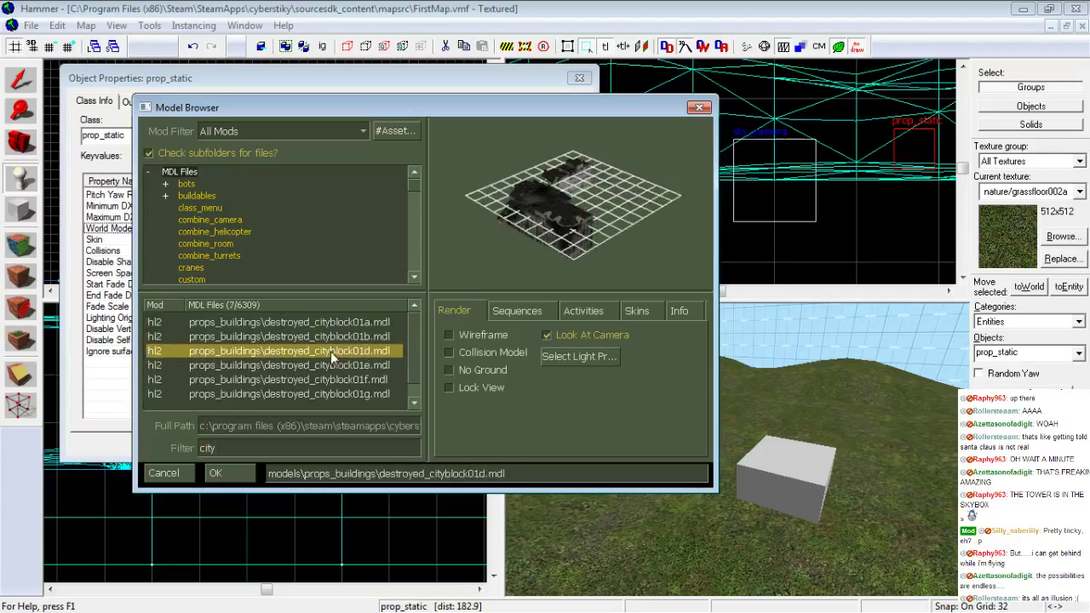
pyautogui.click(335, 365)
pyautogui.press('Down')
pyautogui.press('Down')
pyautogui.press('Down')
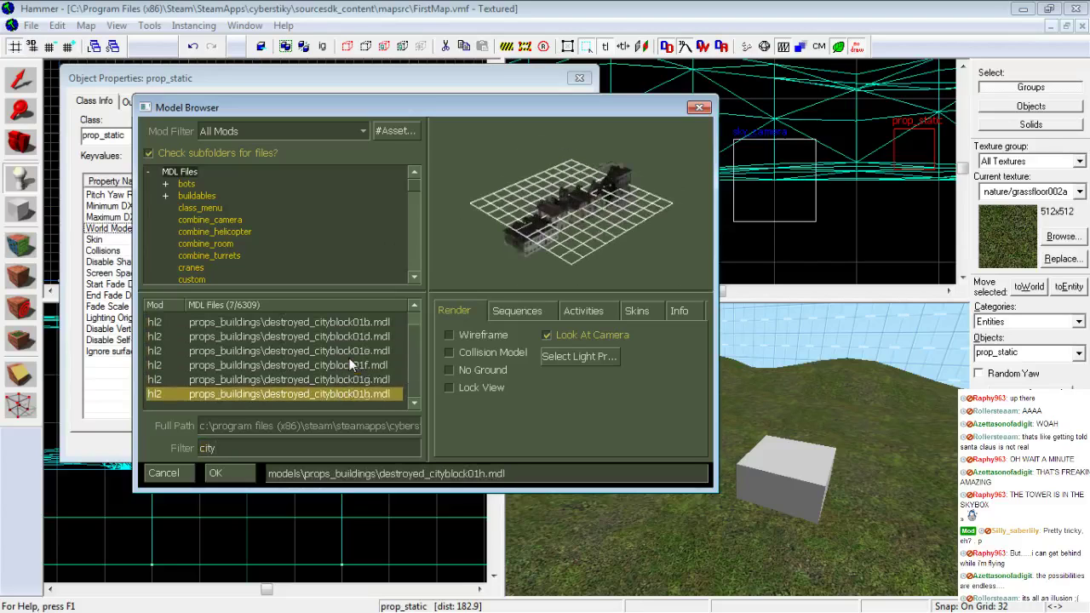
pyautogui.press('Up')
pyautogui.press('Up')
pyautogui.press('Up')
pyautogui.press('Up')
pyautogui.press('Up')
pyautogui.press('Up')
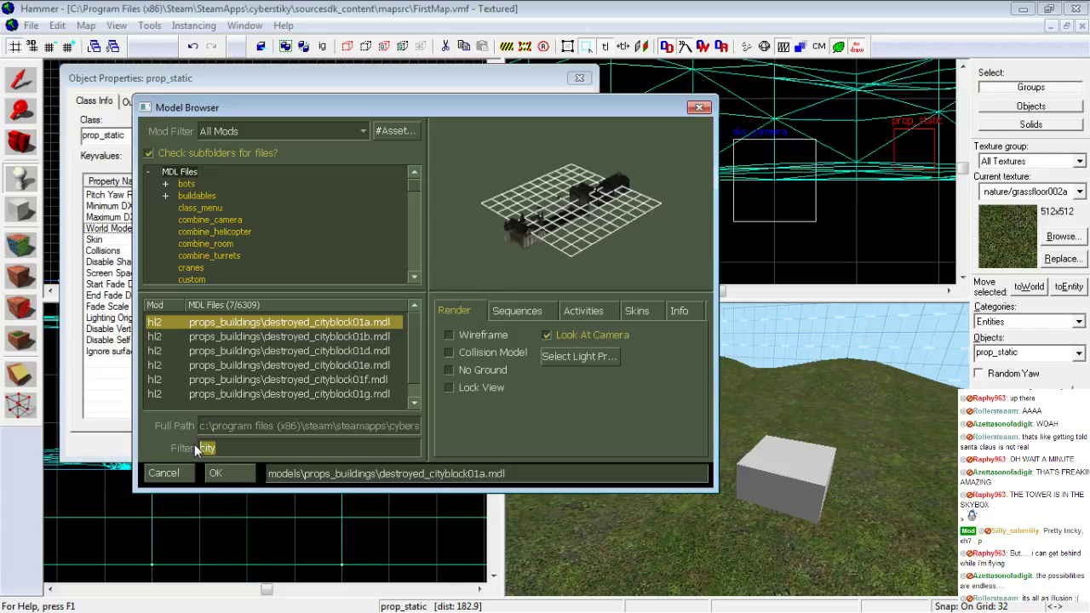
# Filter the models by "building" and preview the building detail and courtyard template models
pyautogui.write('building')
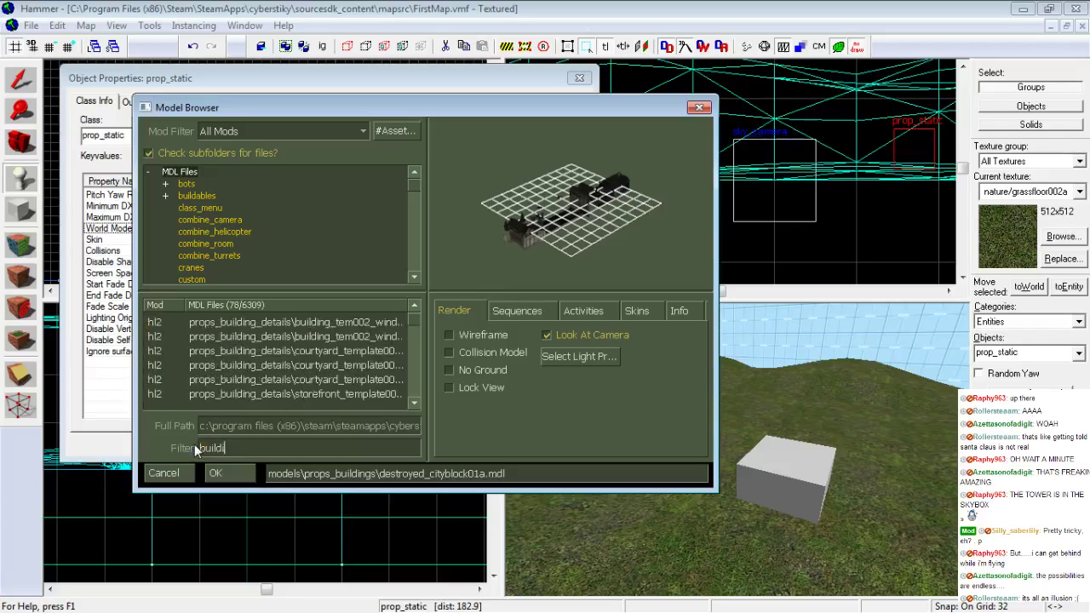
pyautogui.click(332, 322)
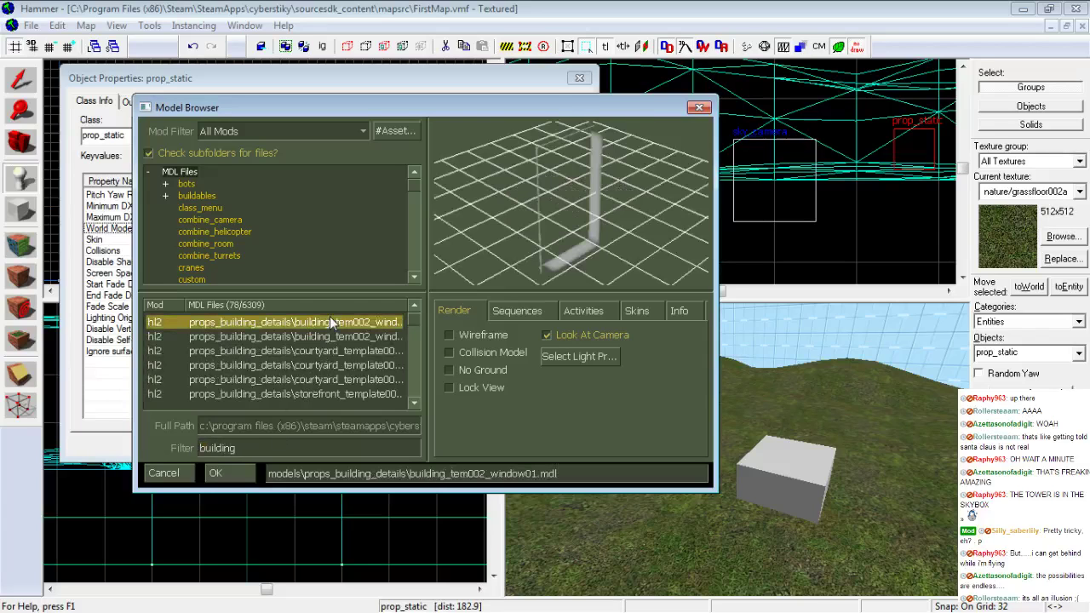
pyautogui.click(379, 365)
pyautogui.click(377, 378)
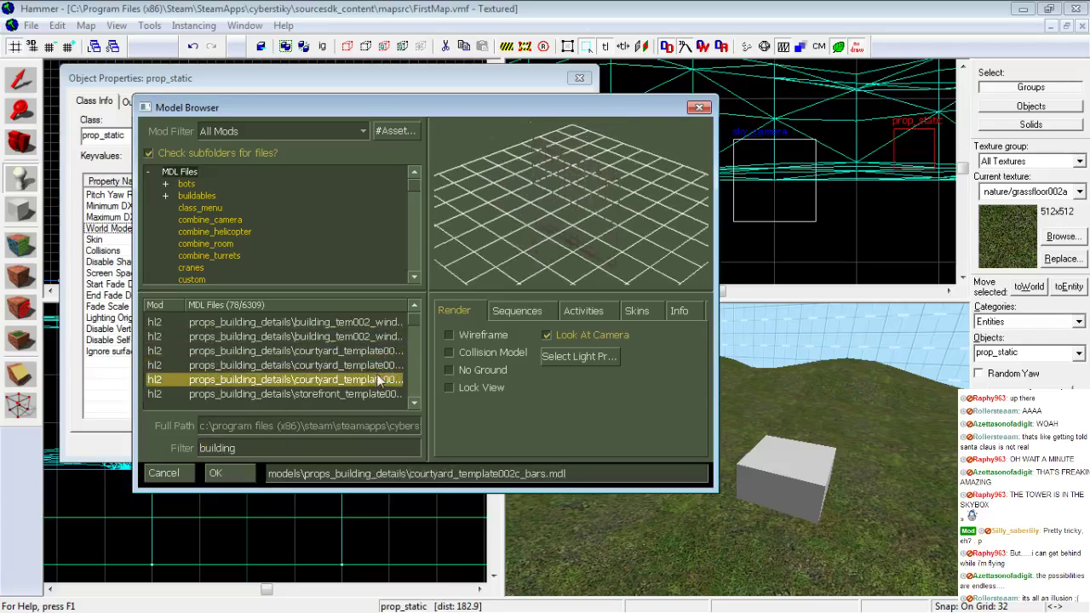
pyautogui.scroll(-2, 417, 326)
# Filter the models by "skybox" and examine palm_tree_skybox.mdl from different angles and distances
pyautogui.doubleClick(218, 448)
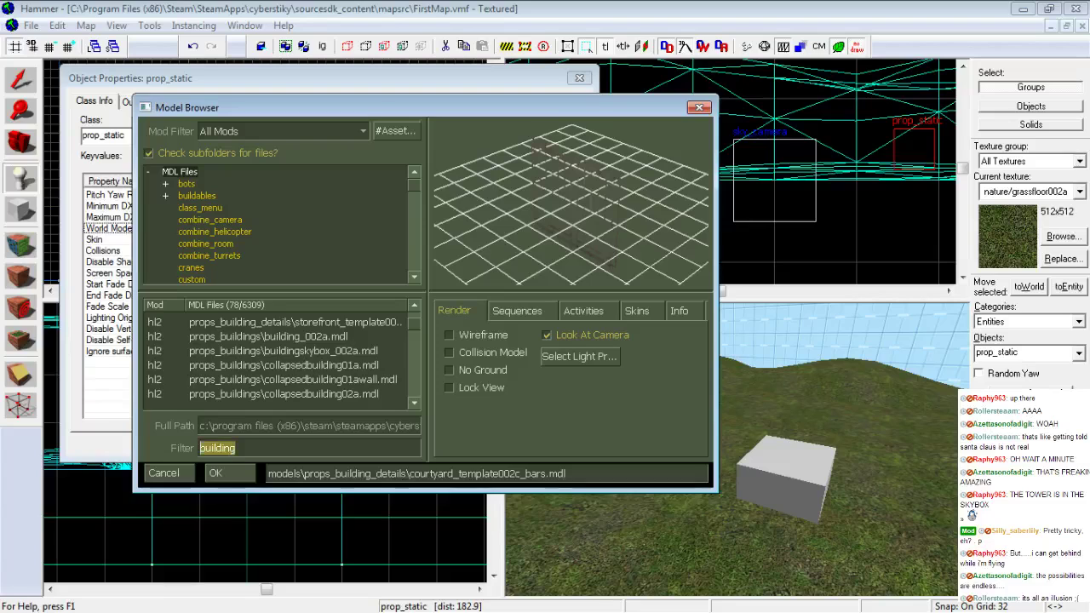
pyautogui.write('skybox')
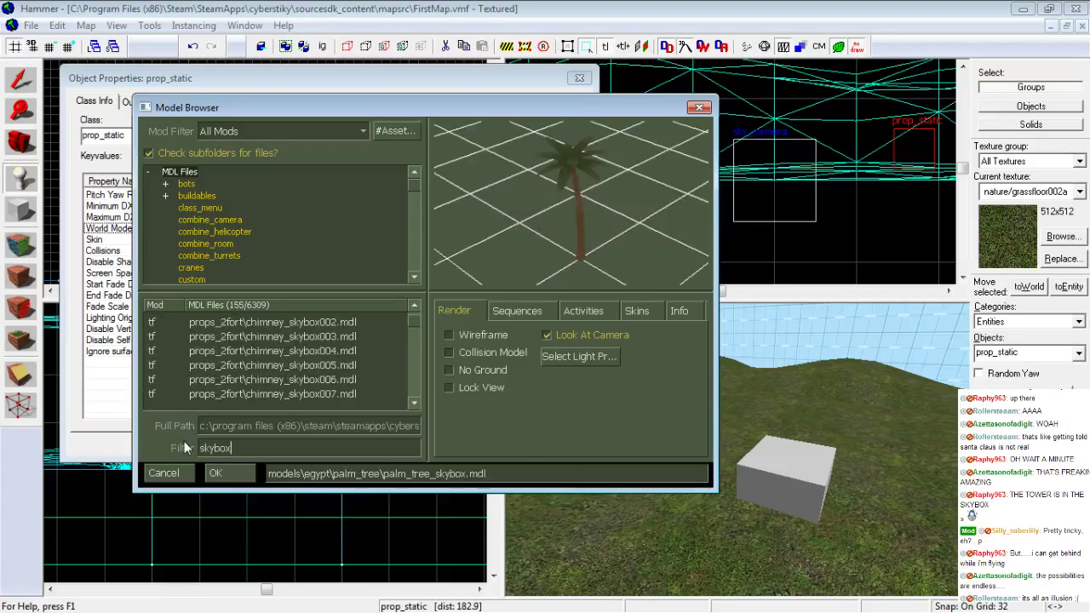
pyautogui.click(417, 319)
pyautogui.moveTo(552, 210); pyautogui.dragTo(551, 268, button='right')
pyautogui.moveTo(572, 204); pyautogui.dragTo(594, 191)
pyautogui.moveTo(594, 211)
pyautogui.mouseDown(button='right')
pyautogui.moveTo(594, 128)
pyautogui.moveTo(595, 196)
pyautogui.mouseUp(button='right')
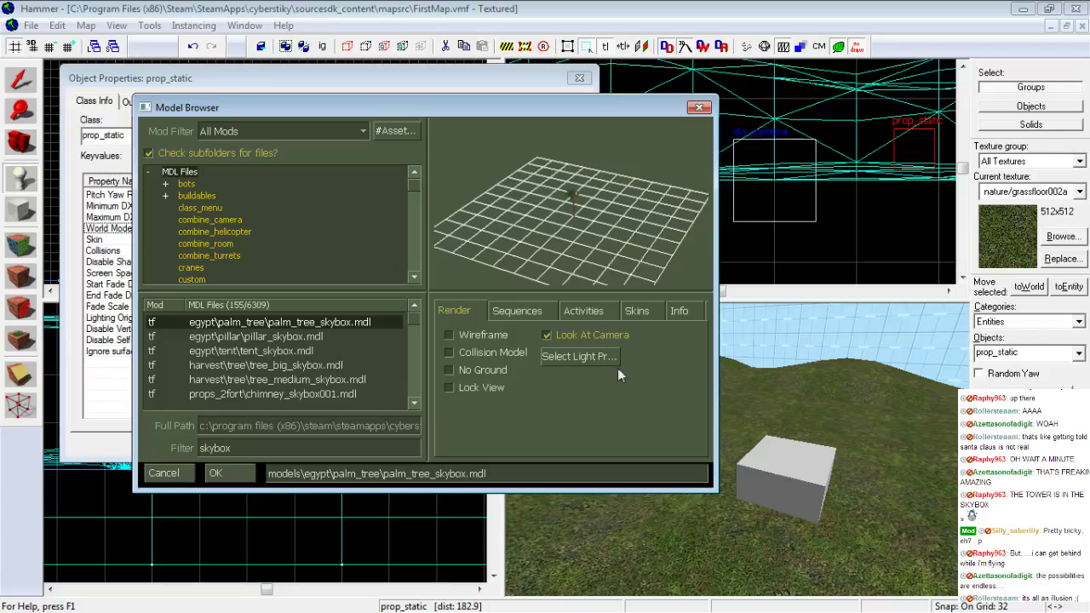
# Preview the pillar, tent and harvest tree skybox models, and look further through the skybox model list
pyautogui.click(291, 338)
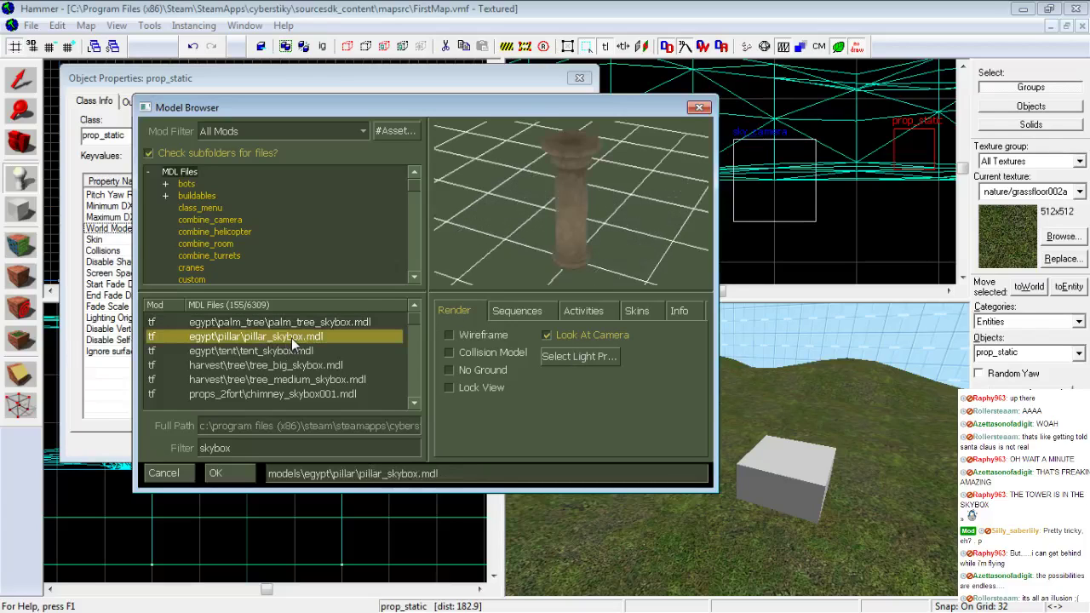
pyautogui.click(291, 350)
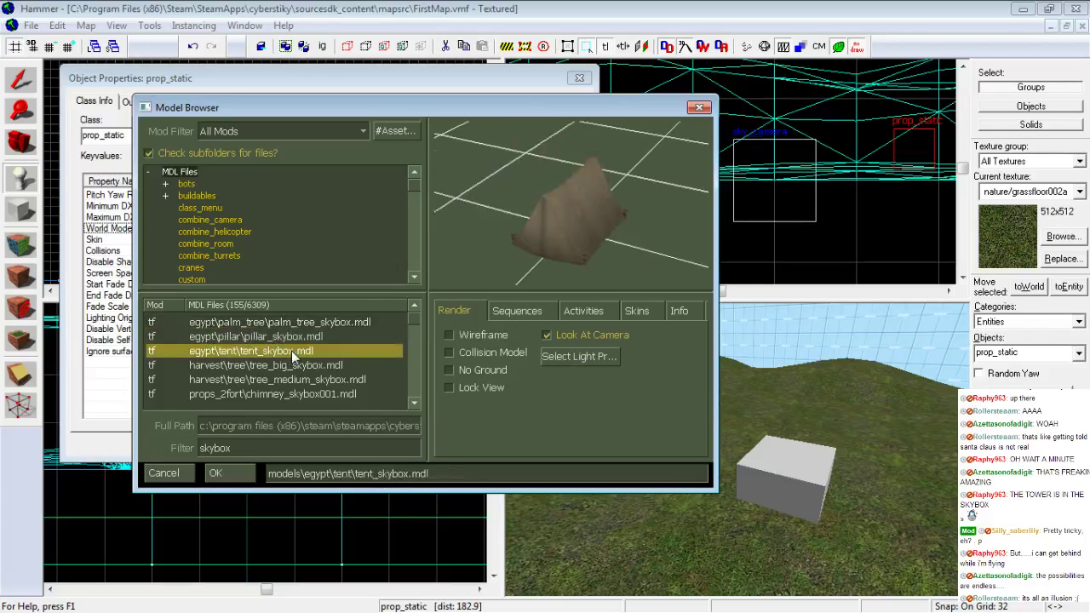
pyautogui.click(305, 366)
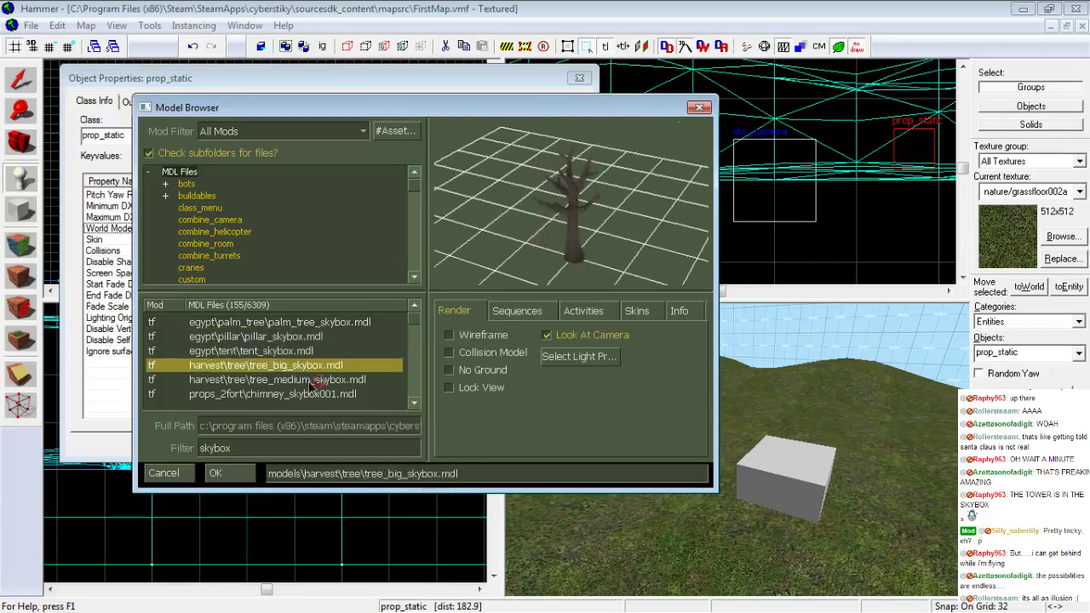
pyautogui.click(308, 380)
pyautogui.scroll(-3, 308, 381)
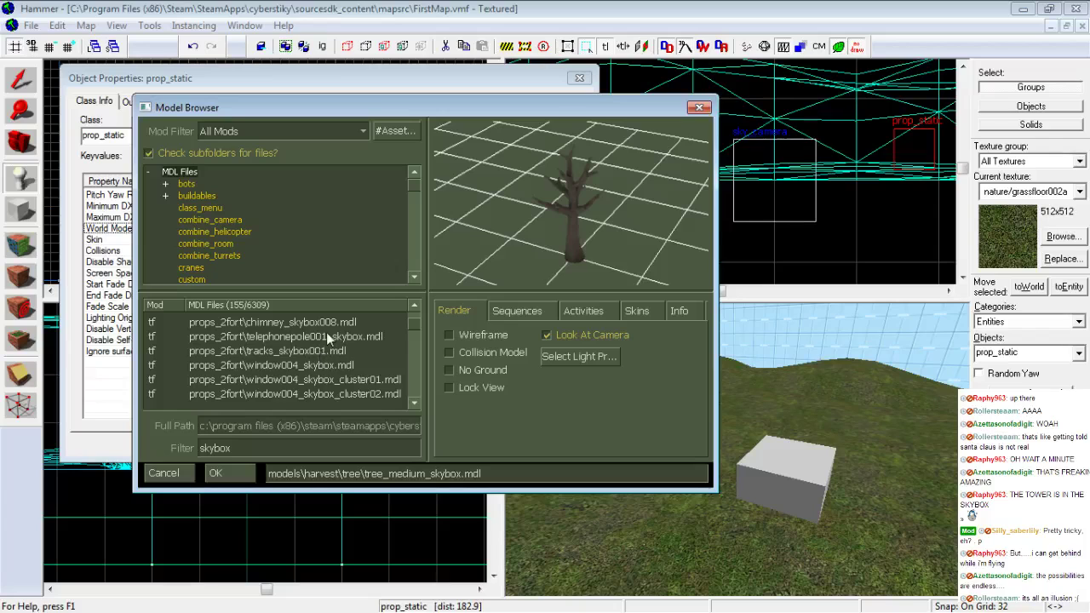
pyautogui.scroll(-1, 325, 345)
pyautogui.scroll(-1, 325, 351)
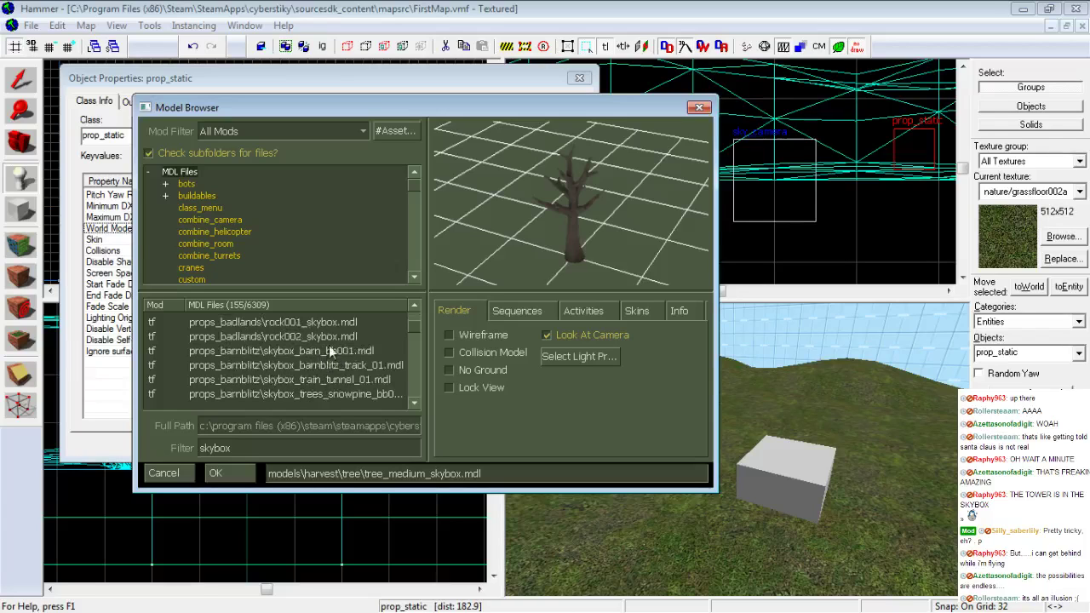
# Assign props_barnblitz/skybox_barn_bb001.mdl as the prop_static's world model and apply it
pyautogui.click(333, 358)
pyautogui.moveTo(496, 259); pyautogui.dragTo(594, 255)
pyautogui.moveTo(595, 255)
pyautogui.mouseDown(button='right')
pyautogui.moveTo(594, 204)
pyautogui.moveTo(594, 255)
pyautogui.mouseUp(button='right')
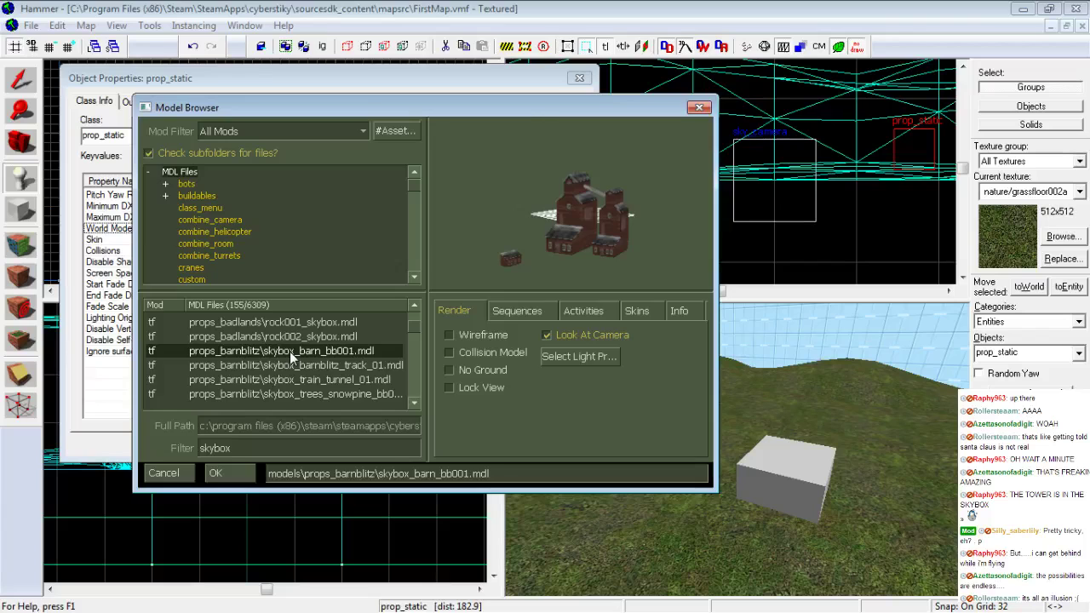
pyautogui.doubleClick(289, 351)
pyautogui.click(545, 449)
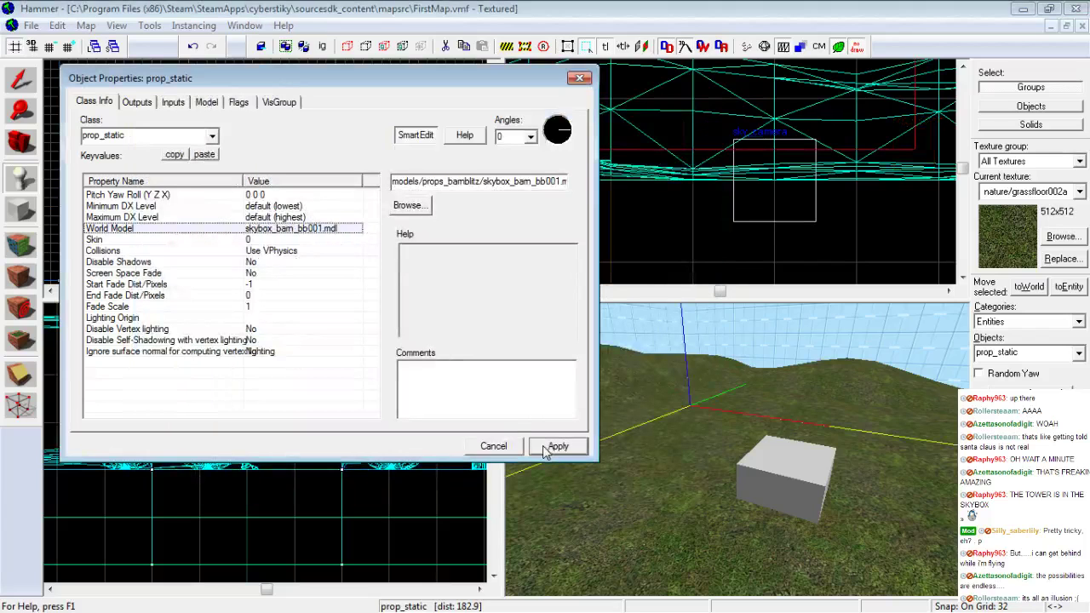
pyautogui.press('z')
pyautogui.press('s')
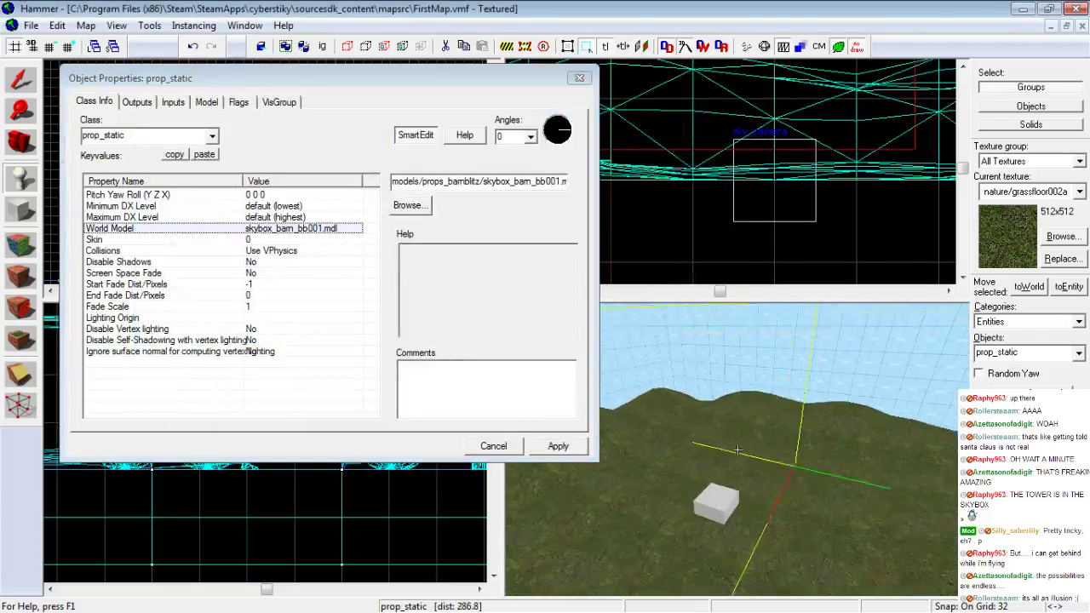
pyautogui.press('d')
pyautogui.press('z')
pyautogui.click(547, 447)
pyautogui.click(508, 449)
# Move the barn prop across the skybox room in plan, lower it toward the terrain, and check its placement
pyautogui.click(32, 82)
pyautogui.moveTo(283, 204); pyautogui.dragTo(231, 185)
pyautogui.scroll(-5, 732, 162)
pyautogui.scroll(1, 711, 168)
pyautogui.moveTo(704, 144); pyautogui.dragTo(700, 182)
pyautogui.press('z')
pyautogui.press('w')
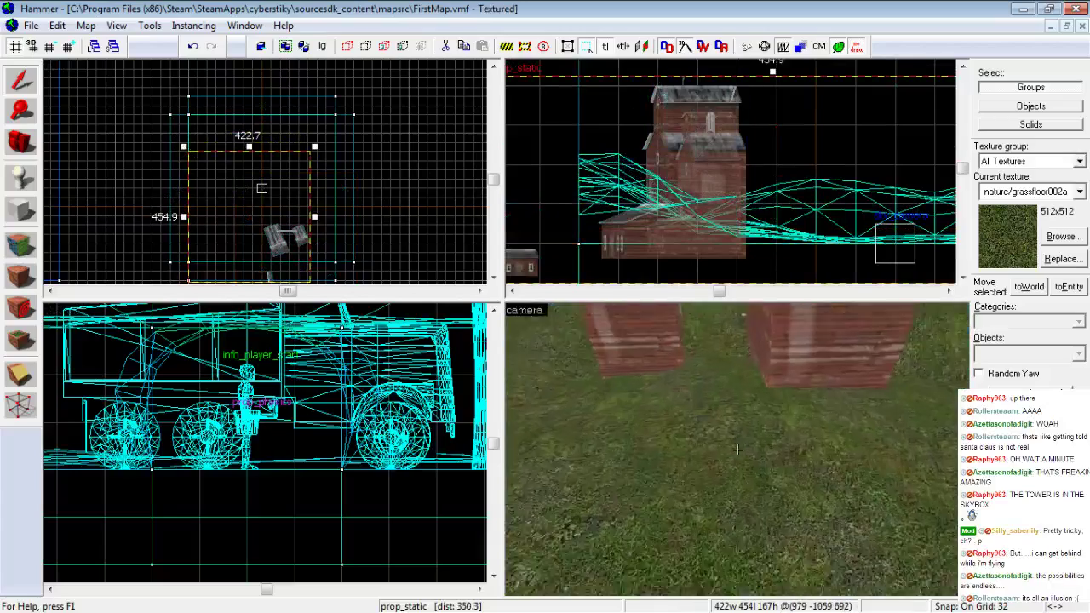
pyautogui.press('s')
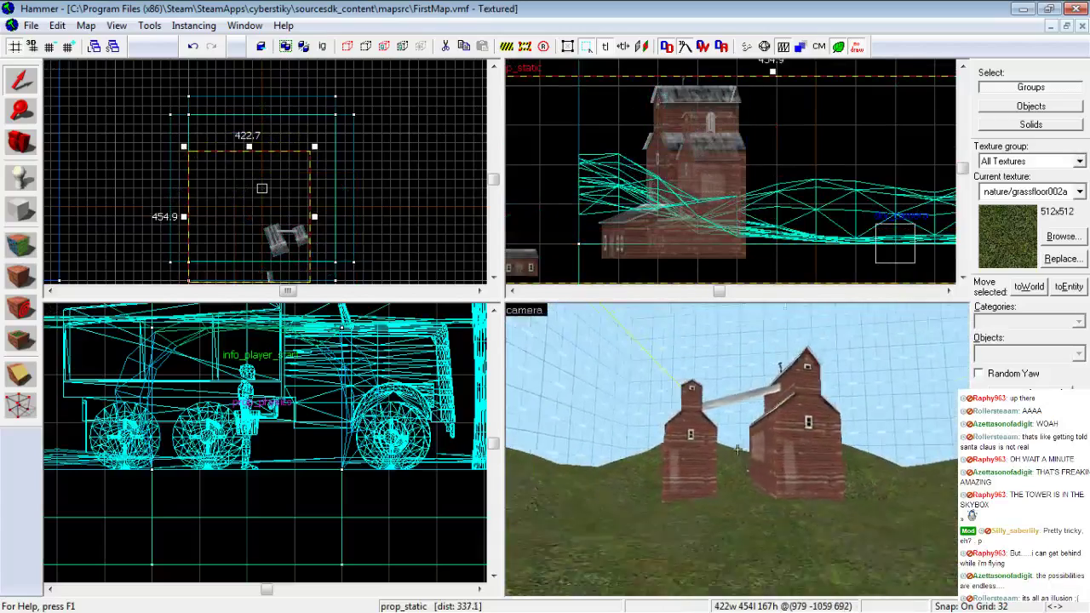
pyautogui.press('w')
pyautogui.press('s')
pyautogui.press('z')
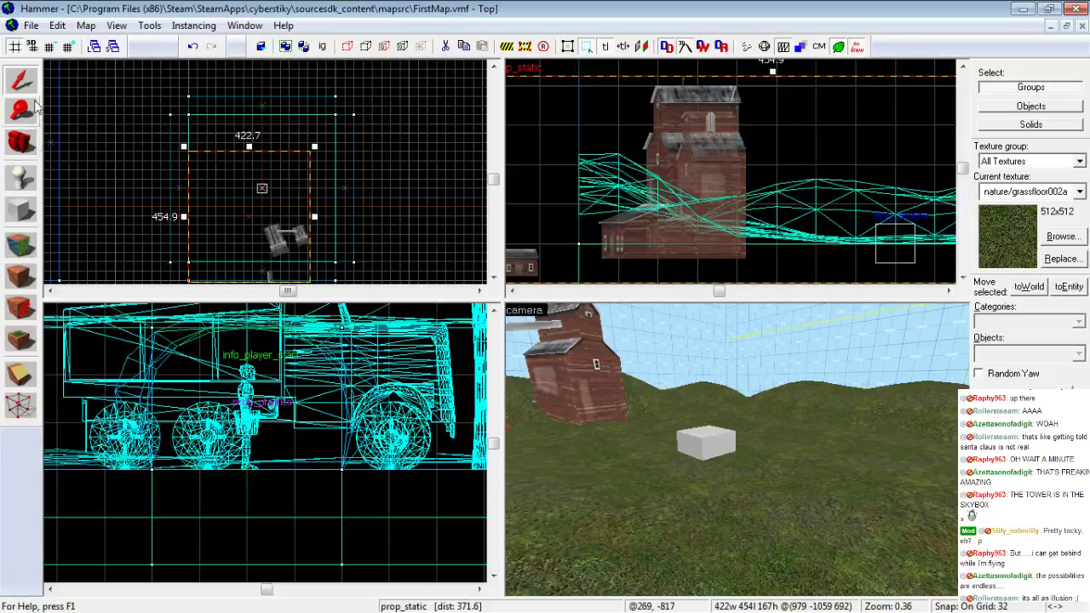
# Replace the prop_static's world model with props_buildings/buildingskybox_002a.mdl and apply it
pyautogui.hotkey('alt', 'Return')
pyautogui.click(414, 207)
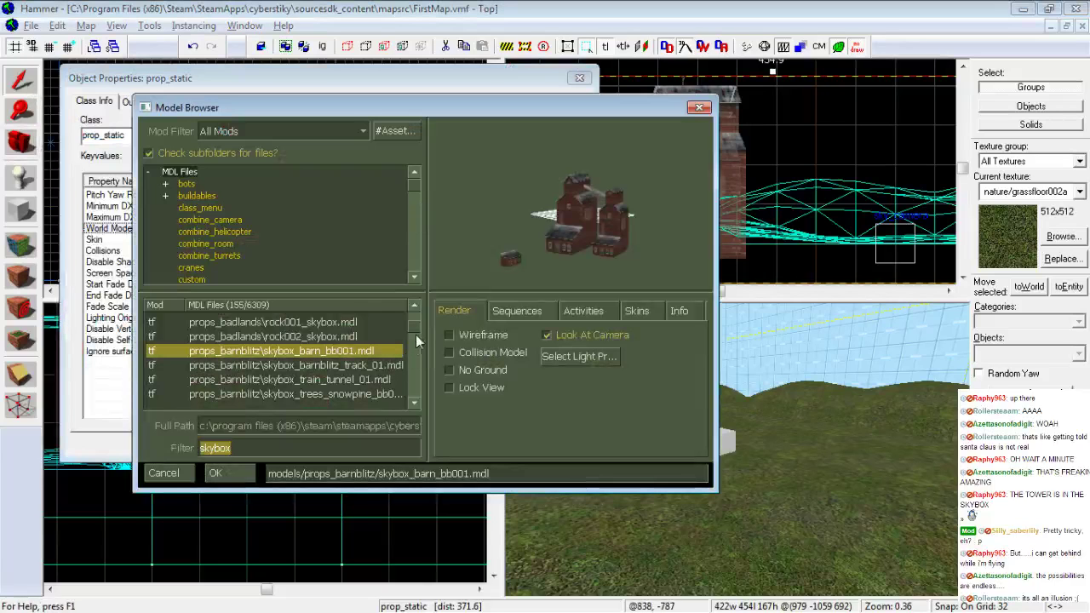
pyautogui.click(414, 403)
pyautogui.click(413, 403)
pyautogui.click(413, 403)
pyautogui.click(414, 404)
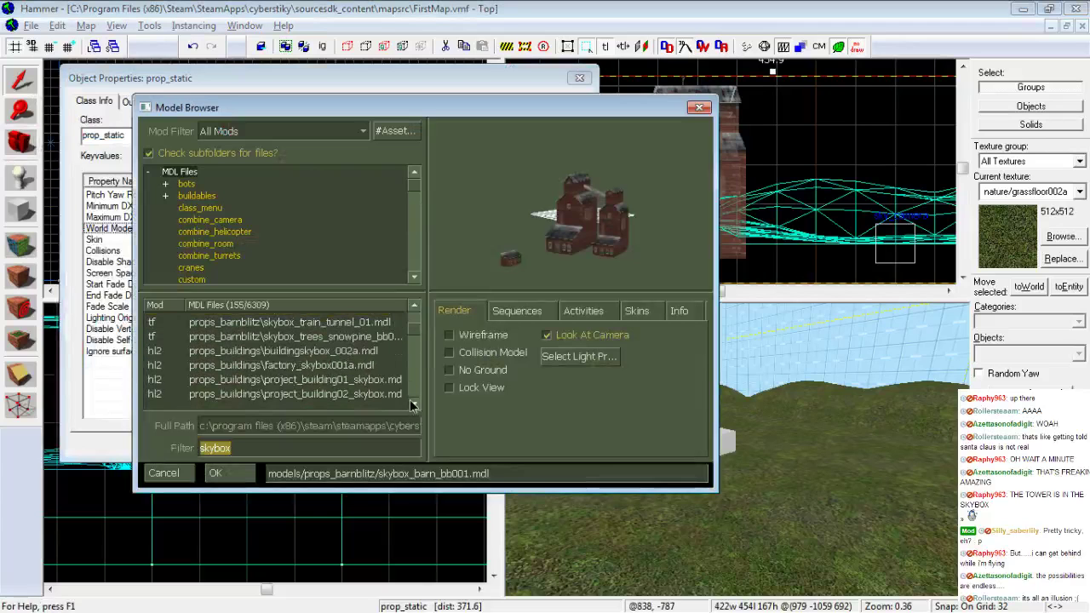
pyautogui.click(332, 353)
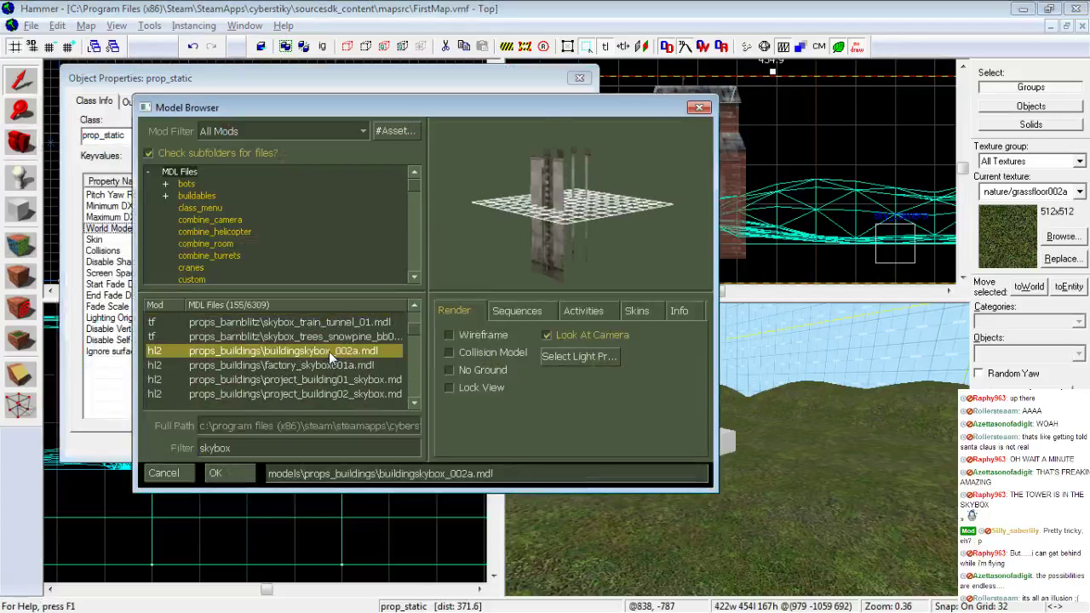
pyautogui.doubleClick(329, 351)
pyautogui.click(556, 447)
pyautogui.click(511, 447)
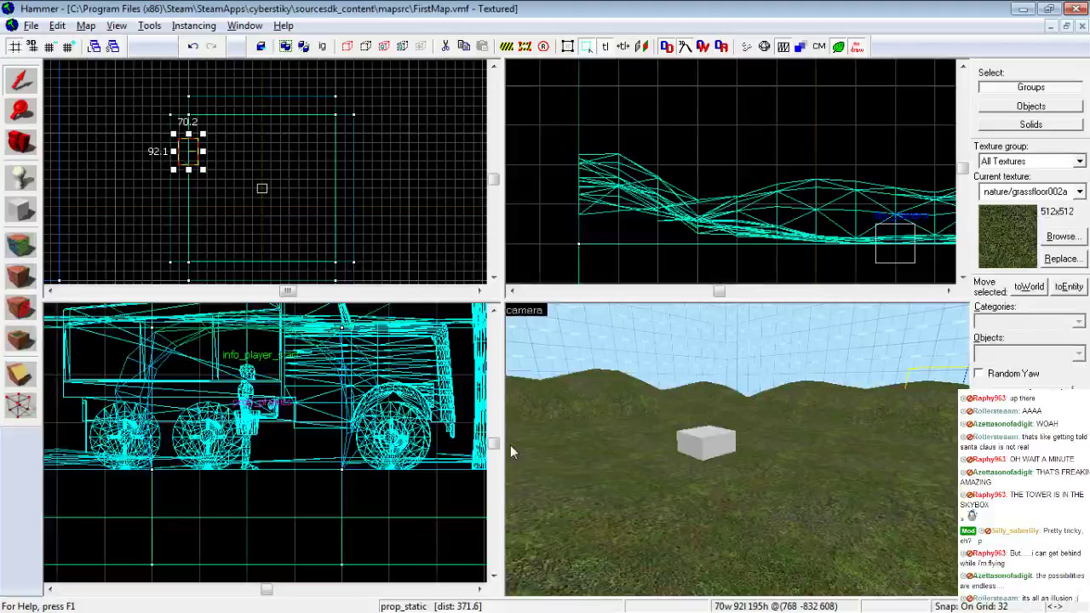
# Move the building prop inside the skybox room onto the terrain just beyond the sky_camera
pyautogui.moveTo(216, 193); pyautogui.dragTo(271, 147)
pyautogui.press('z')
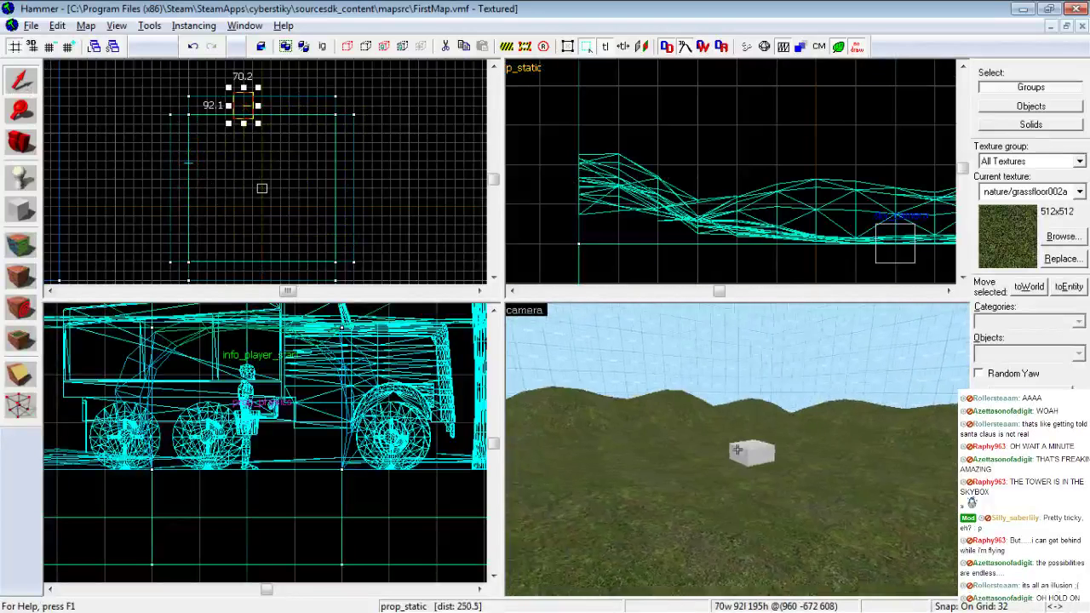
pyautogui.press('s')
pyautogui.press('w')
pyautogui.press('z')
pyautogui.scroll(2, 210, 114)
pyautogui.moveTo(251, 111); pyautogui.dragTo(262, 175)
pyautogui.press('z')
pyautogui.press('s')
pyautogui.press('s')
pyautogui.press('a')
pyautogui.press('z')
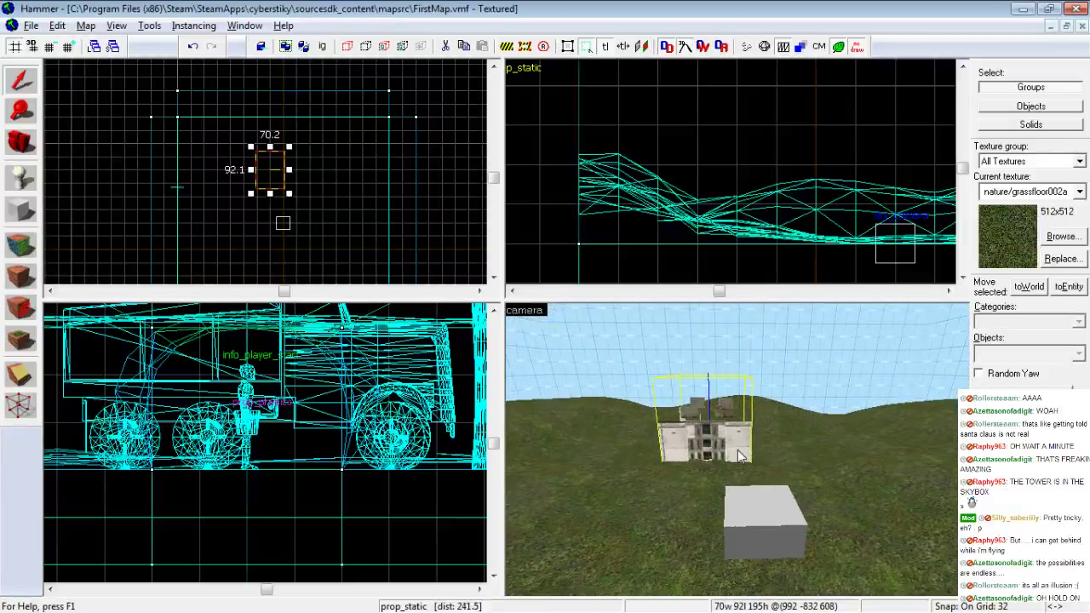
# Rotate the building prop to a yaw of 84 degrees and apply it
pyautogui.hotkey('alt', 'Return')
pyautogui.click(558, 118)
pyautogui.click(555, 447)
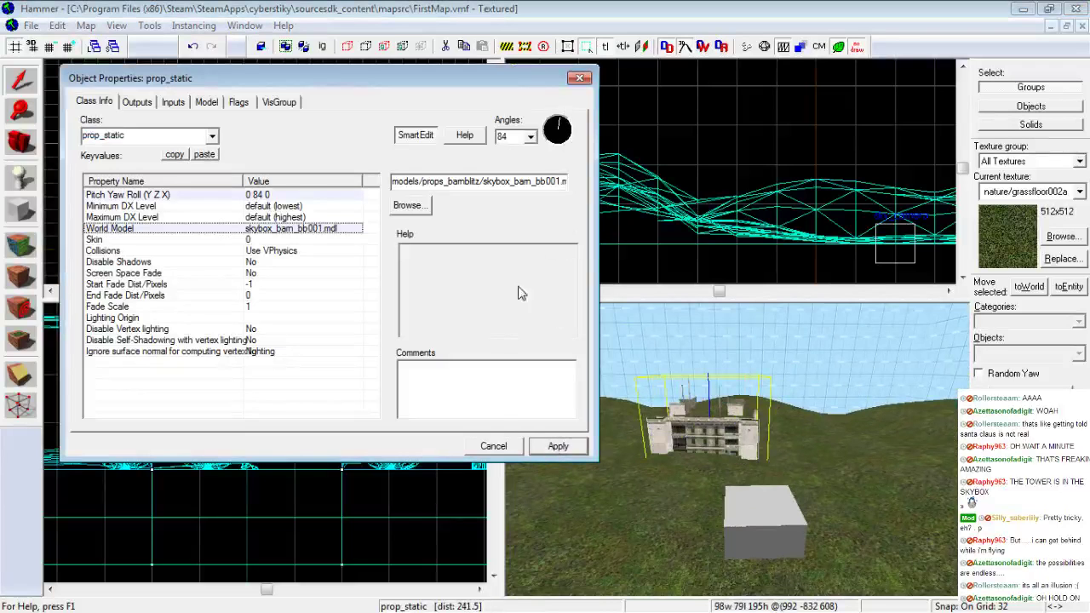
# Close the prop's properties and raise the building prop about 96 units so it stands on the terrain
pyautogui.click(493, 446)
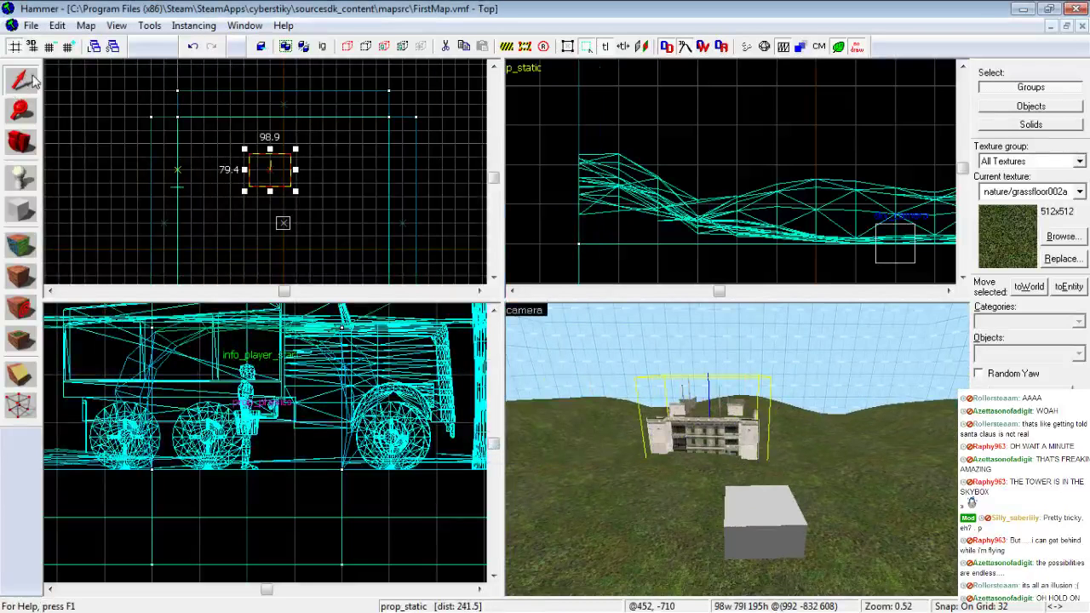
pyautogui.scroll(-7, 645, 165)
pyautogui.scroll(2, 778, 182)
pyautogui.moveTo(719, 224); pyautogui.dragTo(721, 174)
pyautogui.press('z')
pyautogui.press('d')
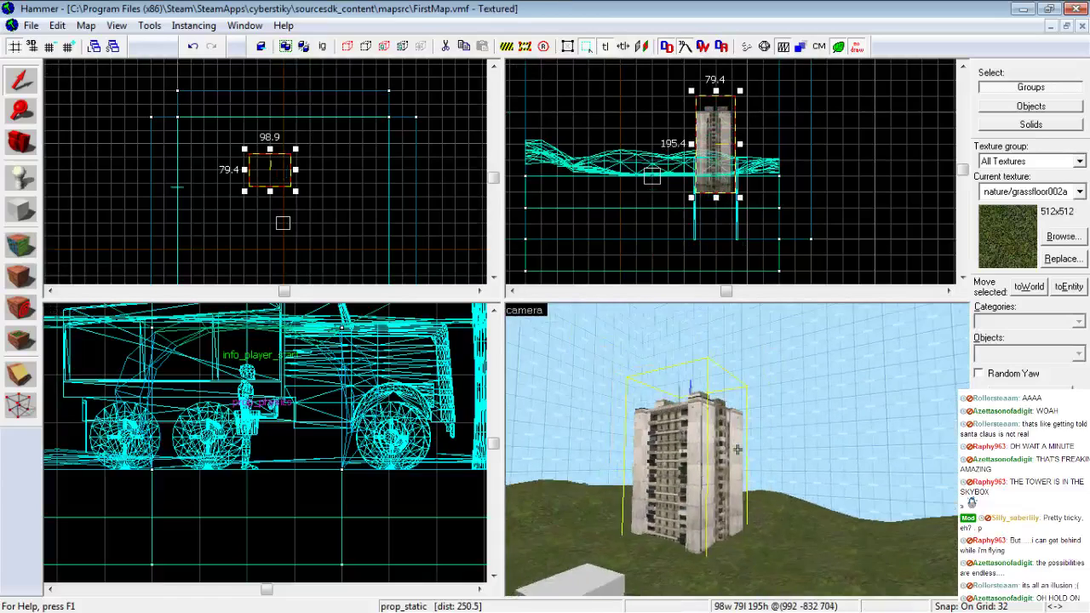
# Examine the building prop from several sides in 3D, checking its faces, roof and how its base meets the terrain
pyautogui.press('w')
pyautogui.press('w')
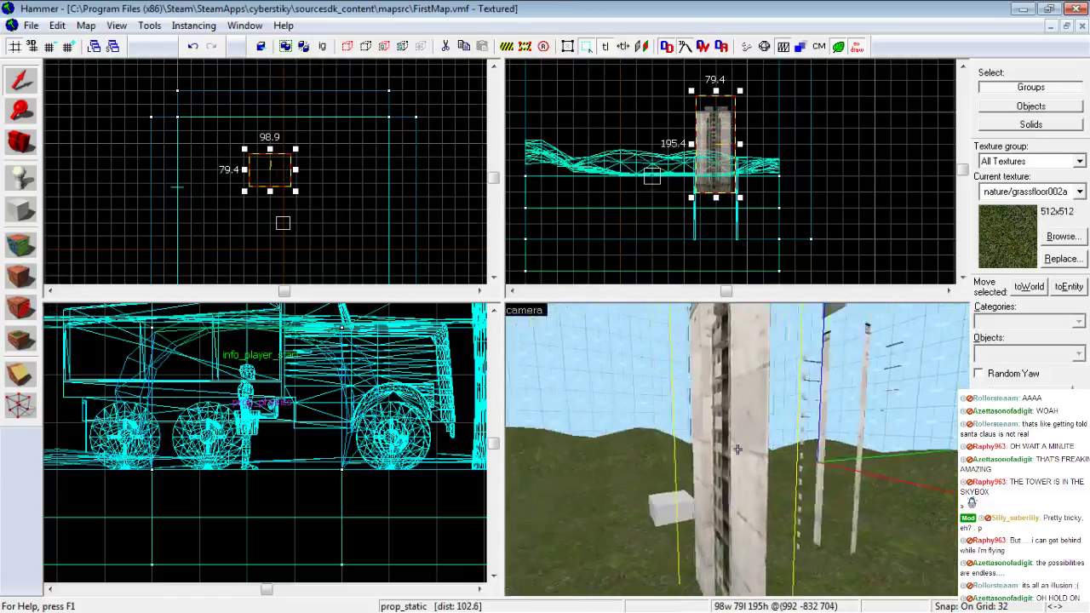
pyautogui.press('s')
pyautogui.press('a')
pyautogui.press('s')
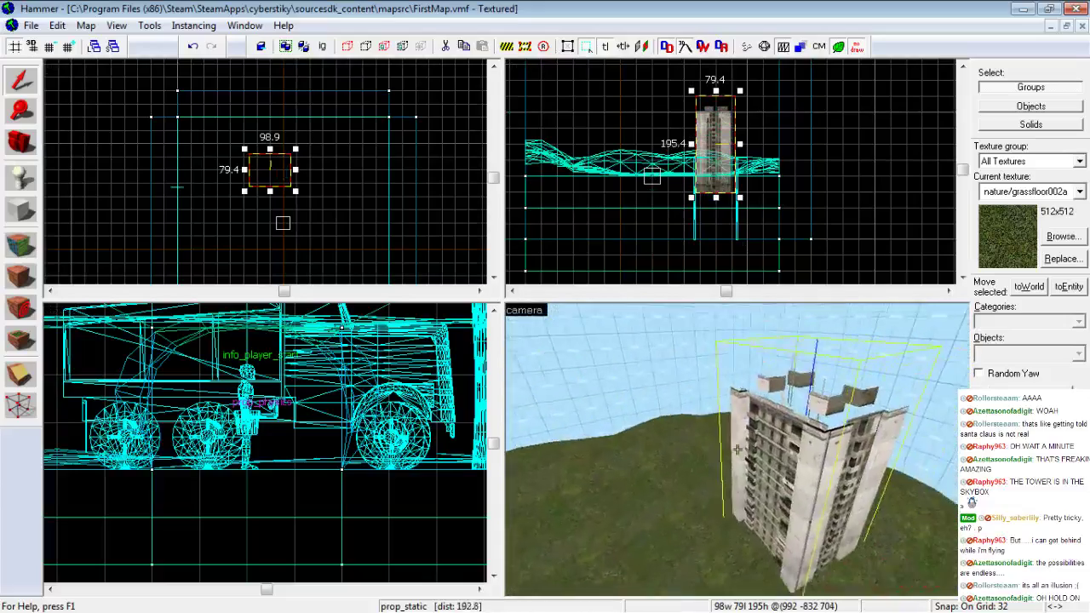
pyautogui.press('w')
pyautogui.press('d')
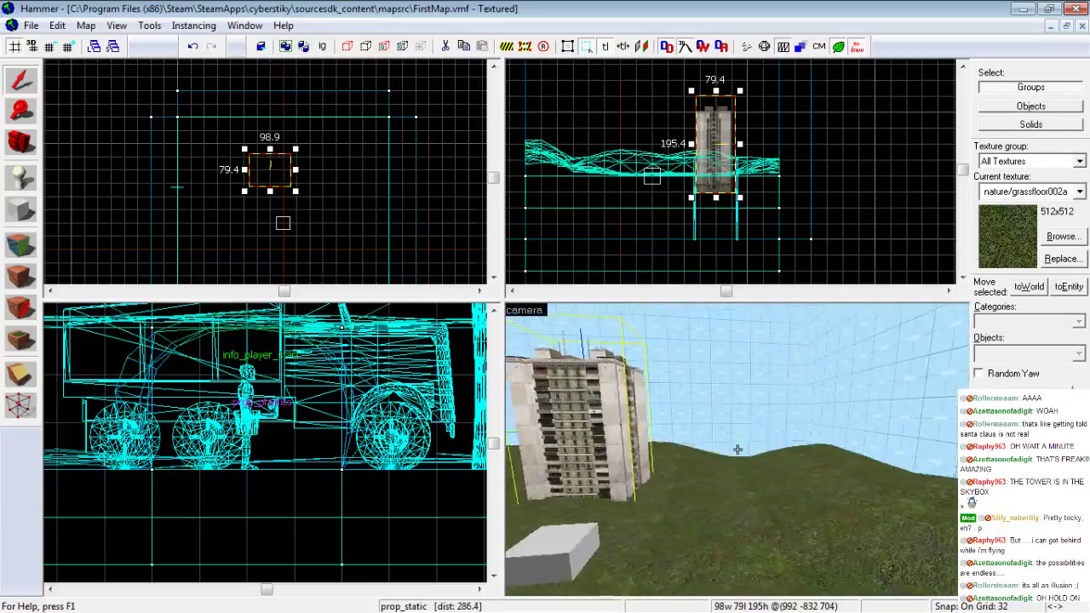
pyautogui.press('d')
pyautogui.press('z')
# Move the building prop in plan farther from the sky_camera, to about X 1088, Y -768, and check it in 3D
pyautogui.moveTo(282, 168); pyautogui.dragTo(332, 143)
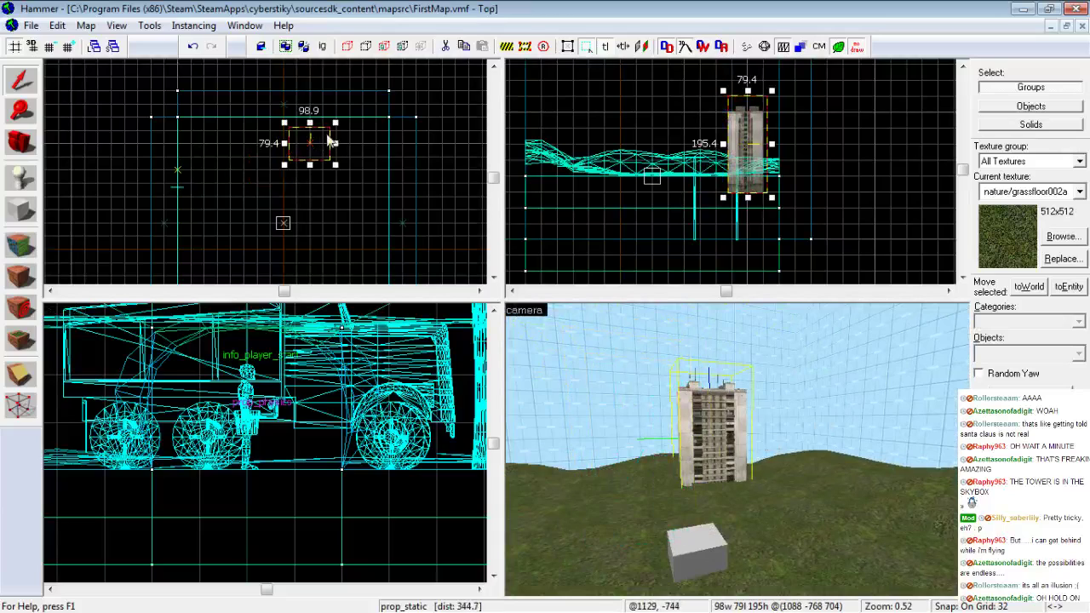
pyautogui.press('z')
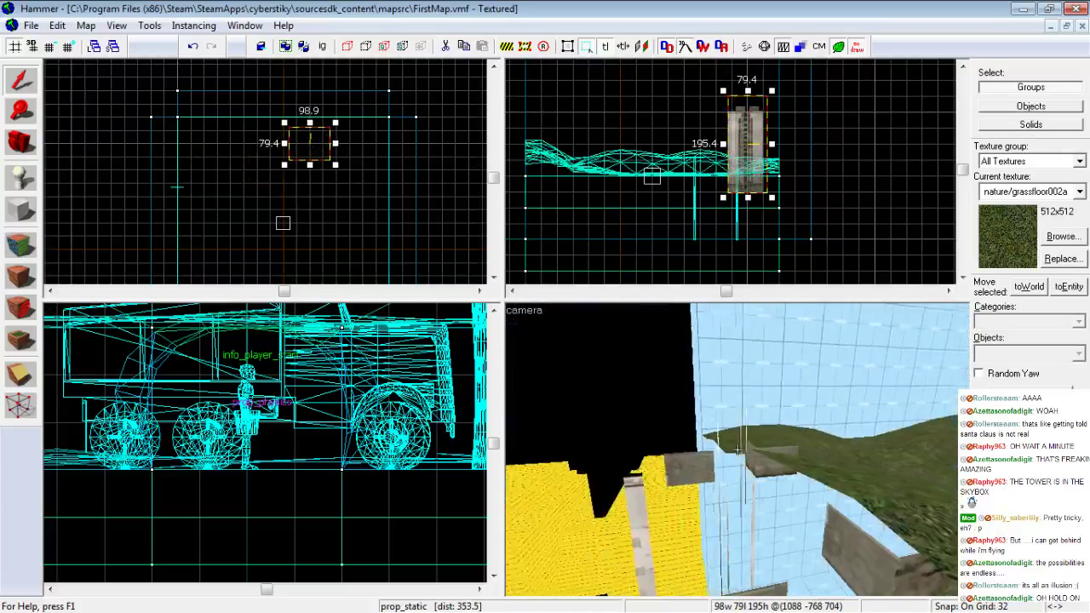
pyautogui.press('w')
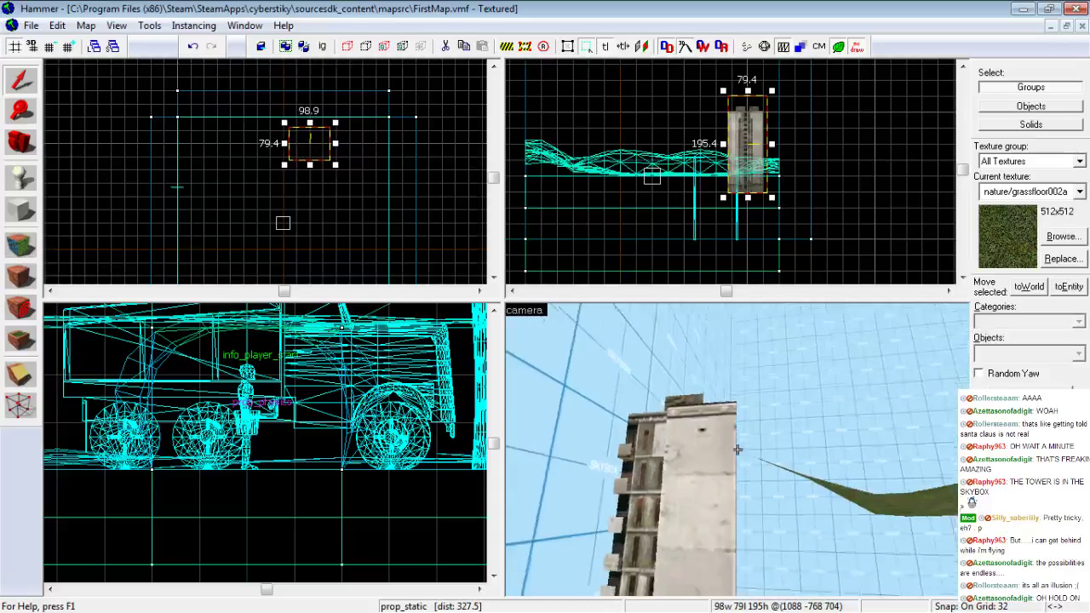
pyautogui.press('z')
# Try to move the other prop_static from the edge of the skybox room onto the sky_camera position in plan
pyautogui.click(738, 451)
pyautogui.press('z')
pyautogui.press('s')
pyautogui.press('z')
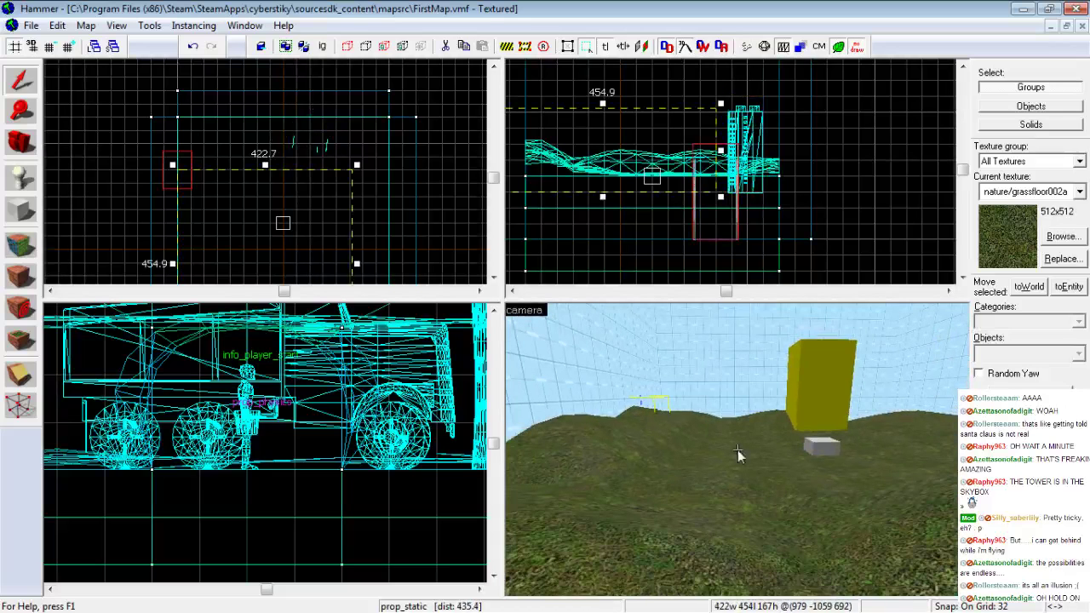
pyautogui.click(284, 223)
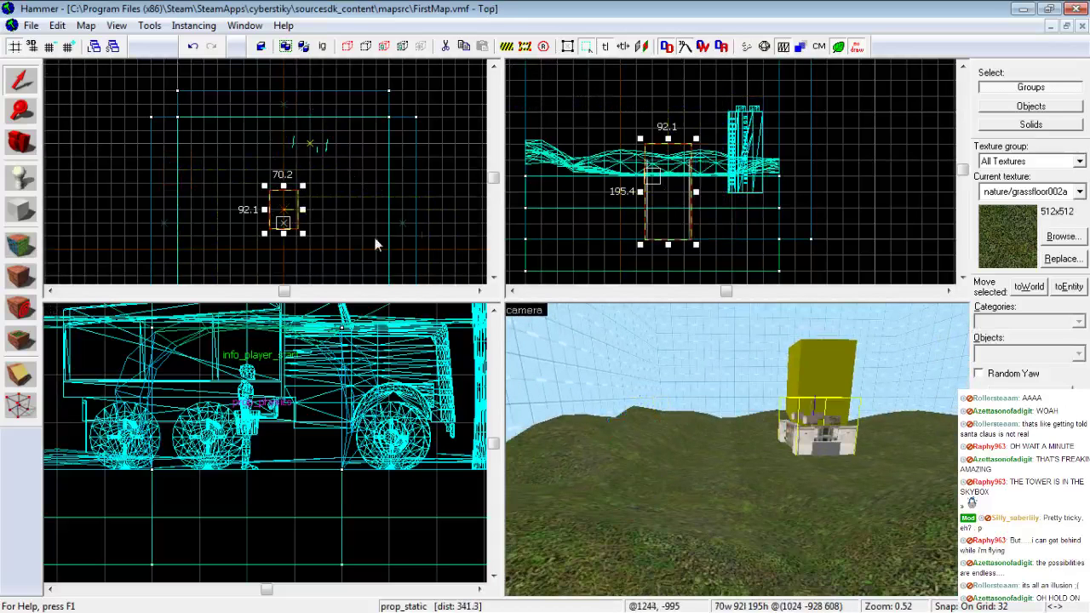
# Open the model browser for the other prop_static and filter the models by "barn", then by "skybox"
pyautogui.click(647, 189)
pyautogui.doubleClick(634, 191)
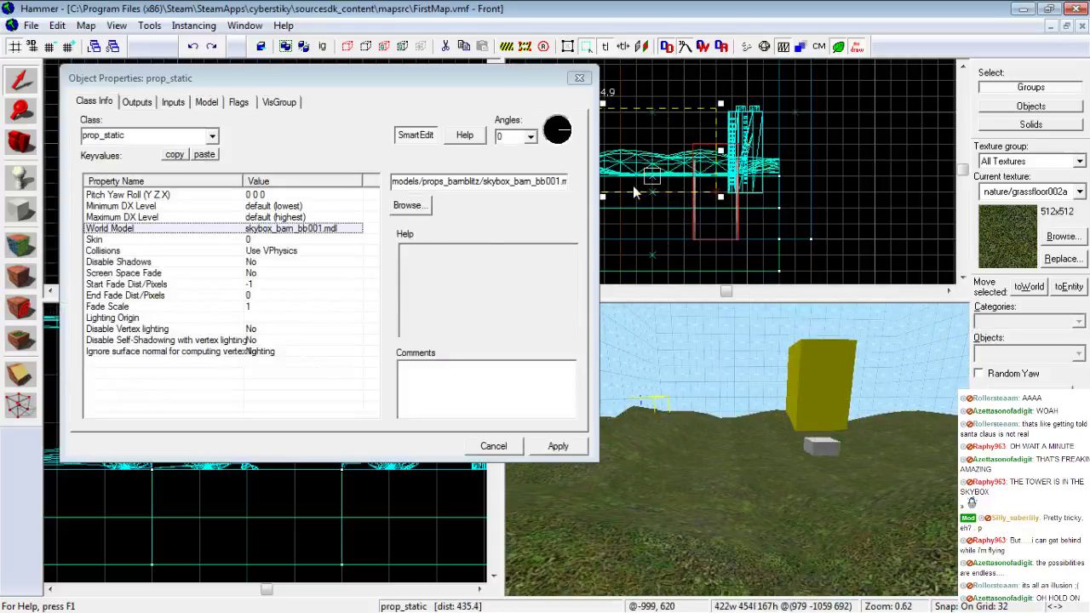
pyautogui.click(397, 202)
pyautogui.write('barn')
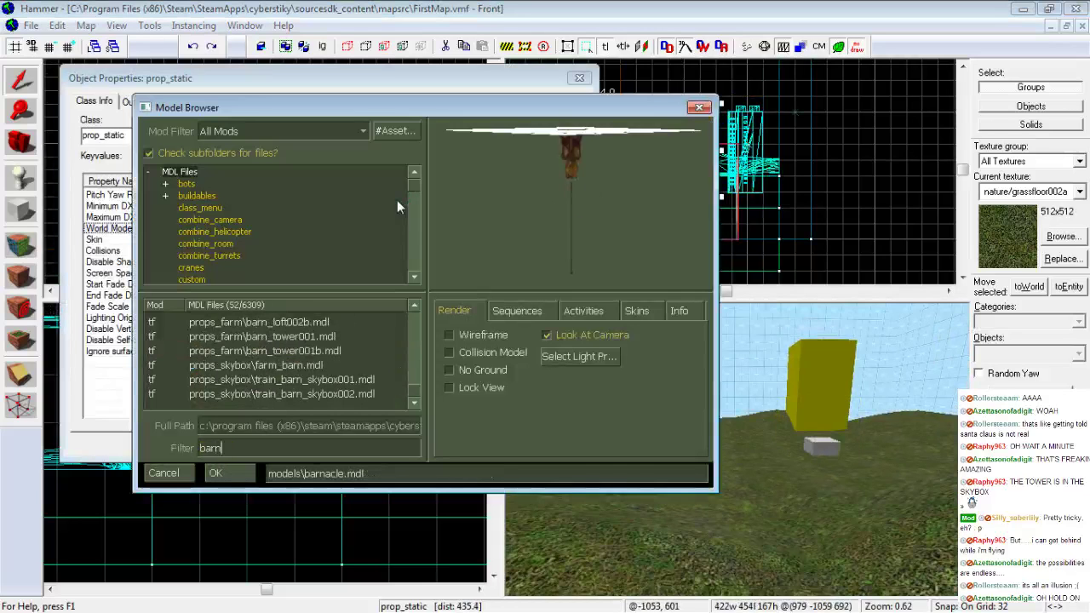
pyautogui.press('BackSpace')
pyautogui.press('BackSpace')
pyautogui.press('BackSpace')
pyautogui.press('BackSpace')
pyautogui.write('sky')
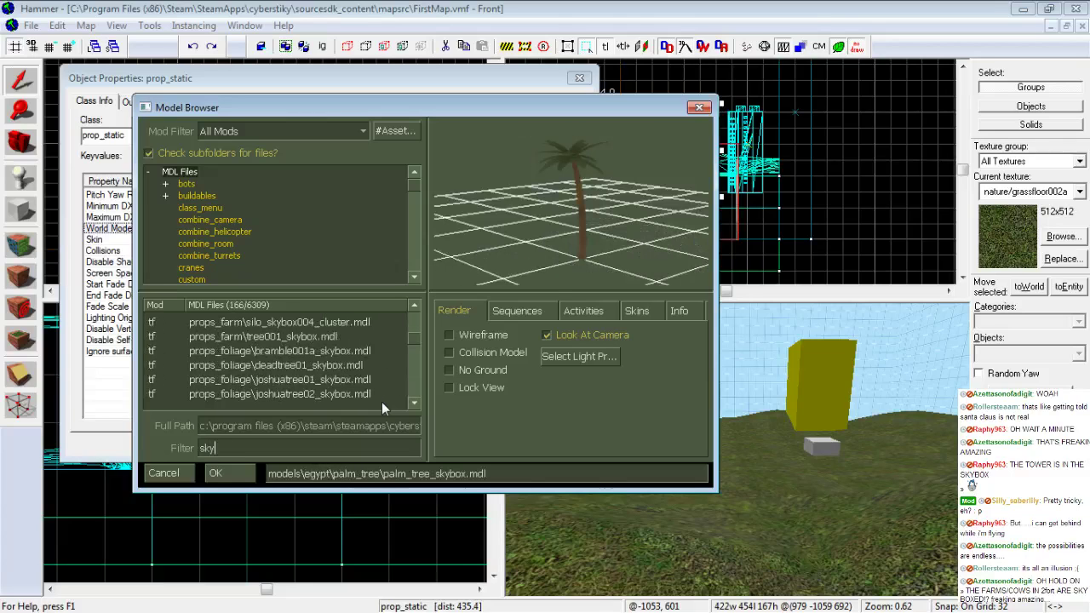
pyautogui.write('box')
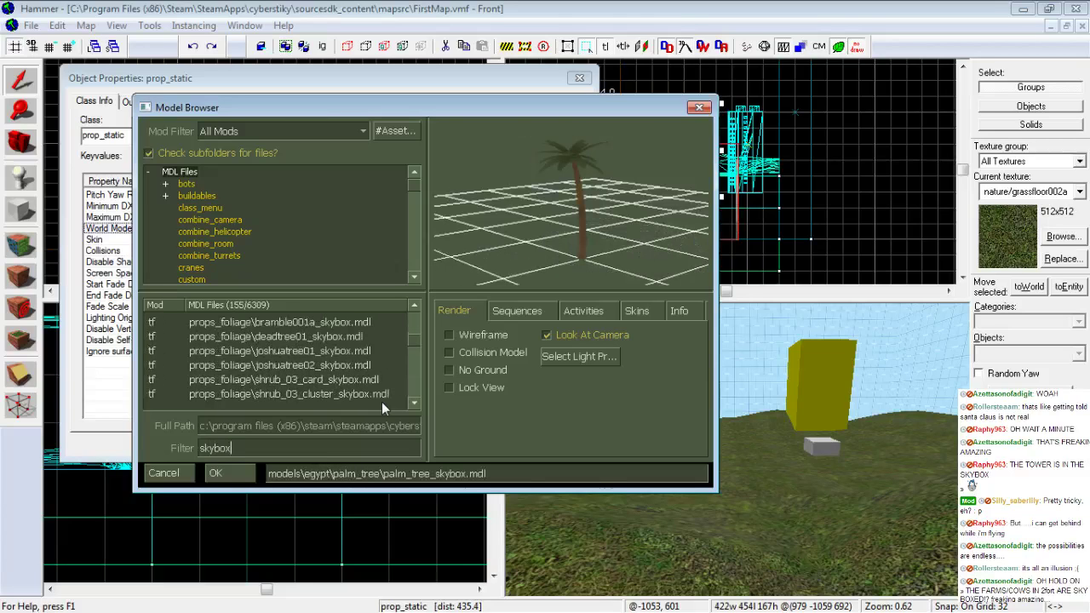
# Choose props_barnblitz/skybox_barn_bb001.mdl as the prop_static's world model and apply it
pyautogui.moveTo(418, 345); pyautogui.dragTo(417, 316)
pyautogui.click(340, 364)
pyautogui.scroll(-3, 341, 364)
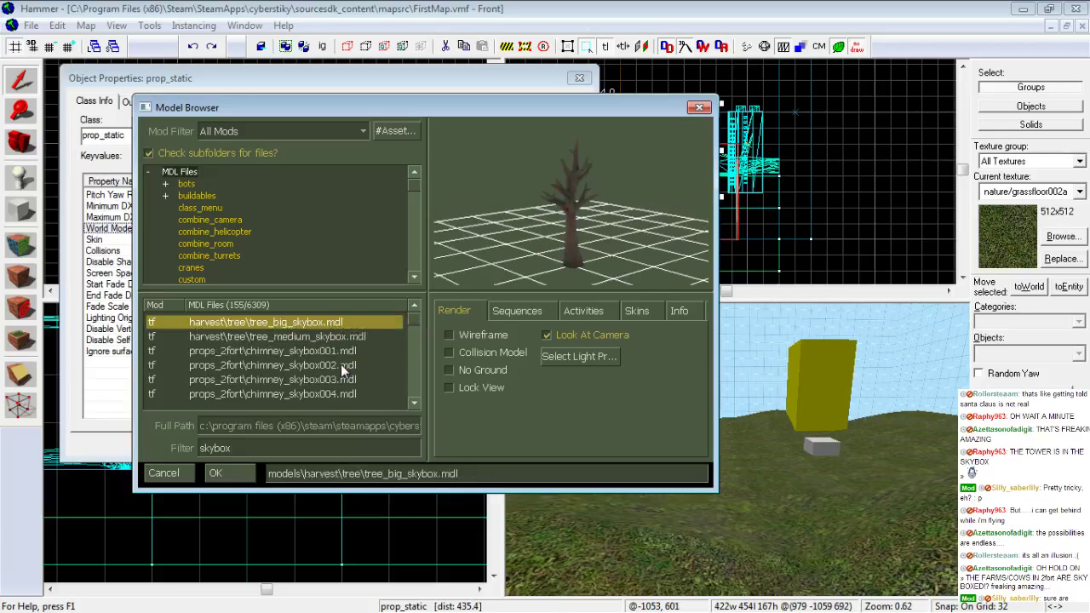
pyautogui.scroll(-5, 340, 363)
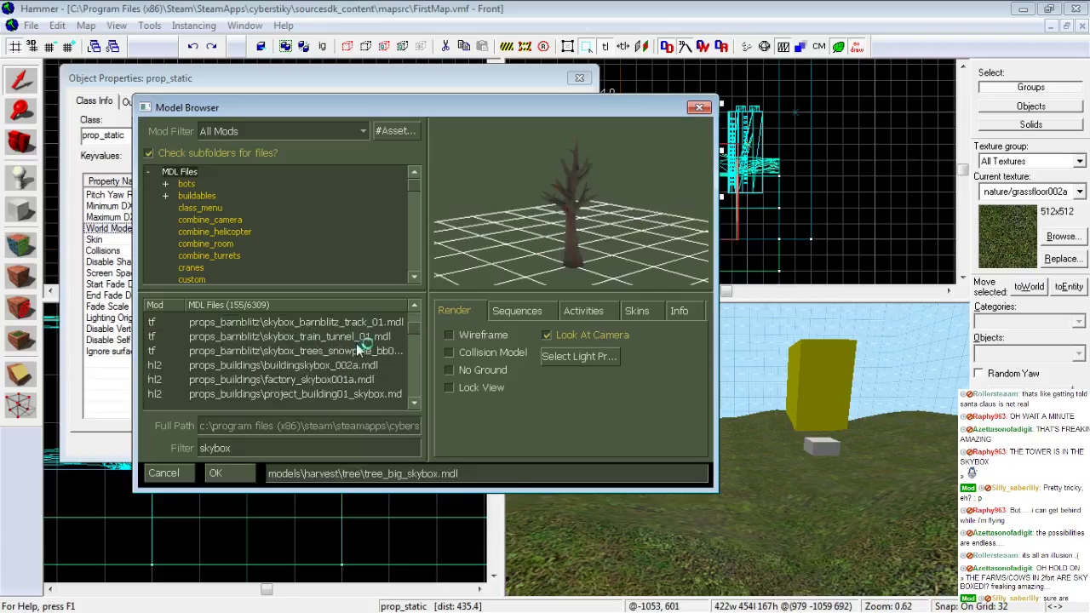
pyautogui.scroll(1, 358, 349)
pyautogui.doubleClick(333, 351)
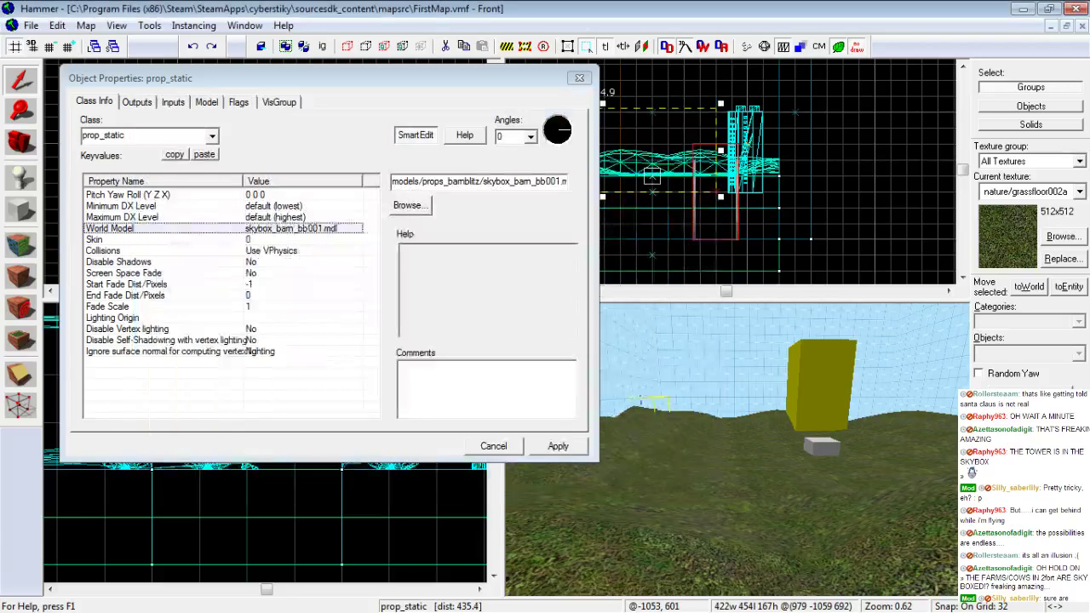
pyautogui.click(558, 446)
pyautogui.click(509, 448)
# Shift the half-buried prop_static inside the skybox room, reapply its properties, check it in 3D, and delete it
pyautogui.moveTo(179, 177); pyautogui.dragTo(205, 177)
pyautogui.hotkey('alt', 'Return')
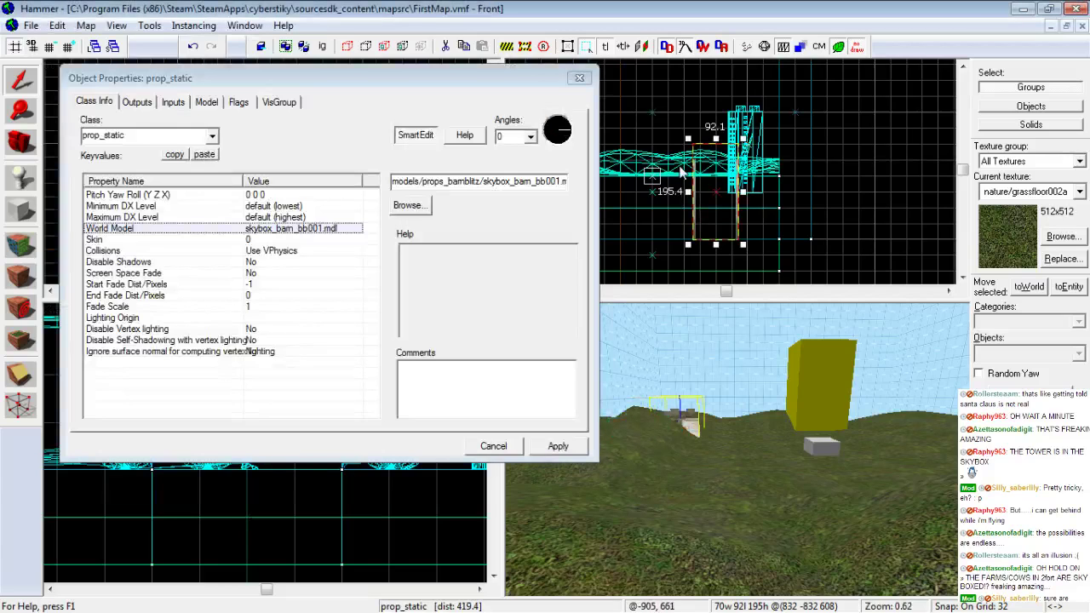
pyautogui.click(557, 445)
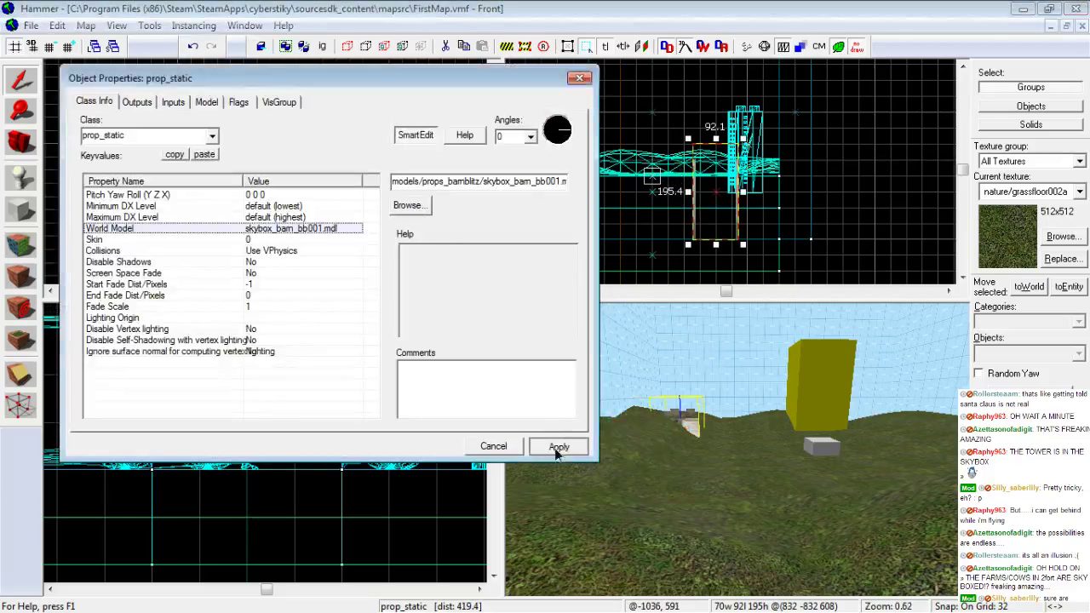
pyautogui.press('w')
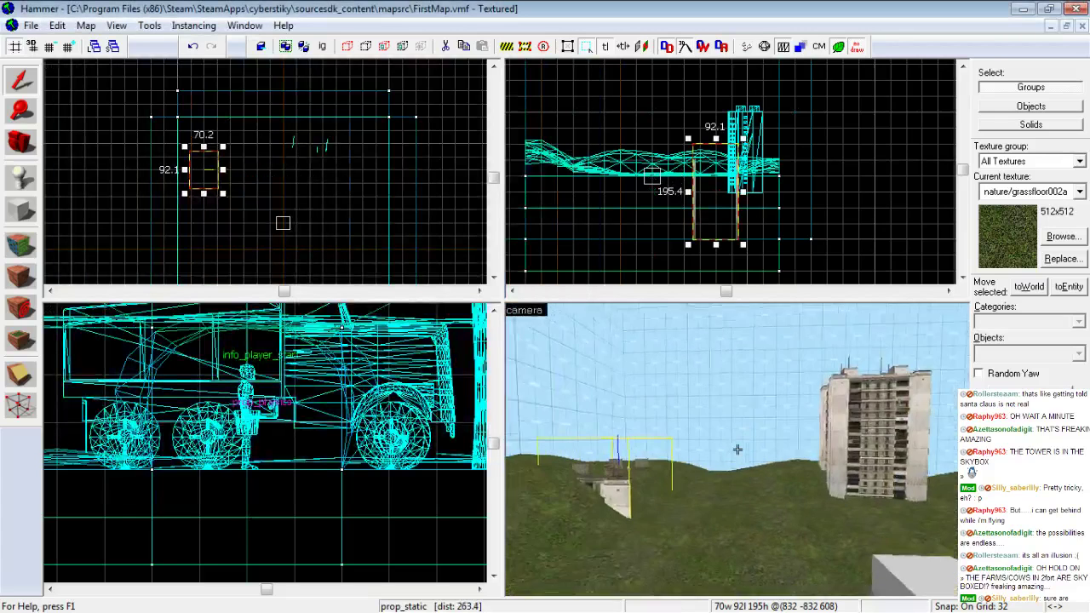
pyautogui.press('s')
pyautogui.press('z')
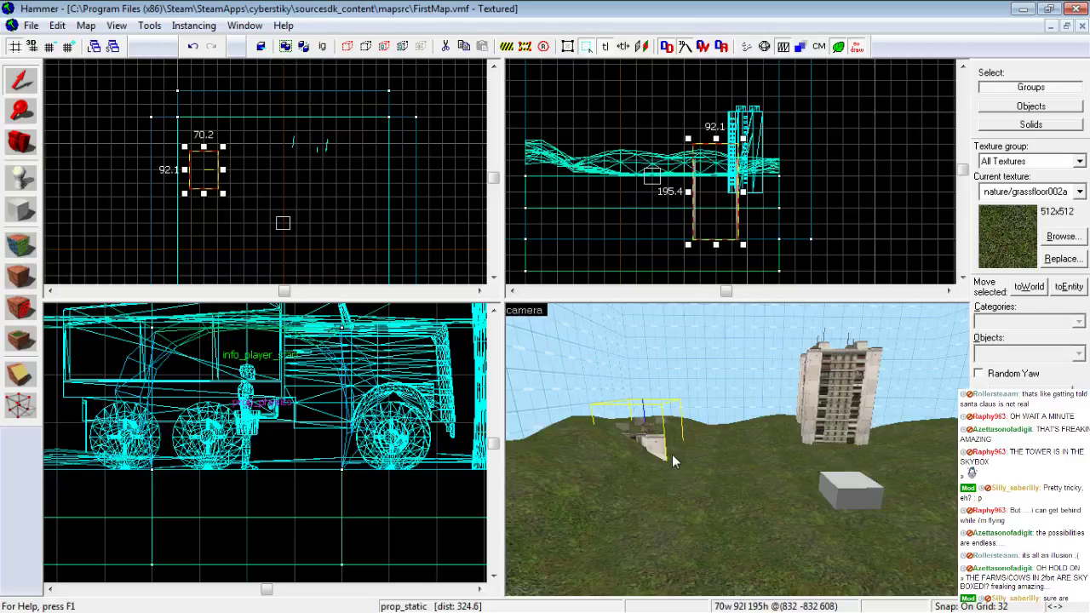
pyautogui.press('Delete')
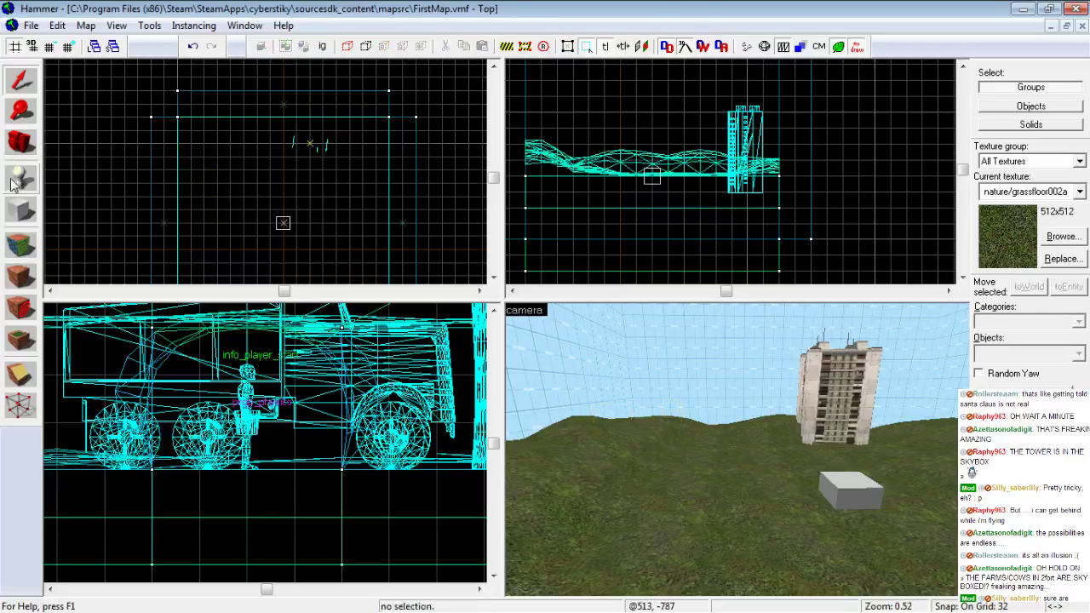
# Place a new prop_static on the terrain and set its world model to props_barnblitz/skybox_barn_bb001.mdl
pyautogui.click(20, 177)
pyautogui.click(669, 434)
pyautogui.hotkey('alt', 'Return')
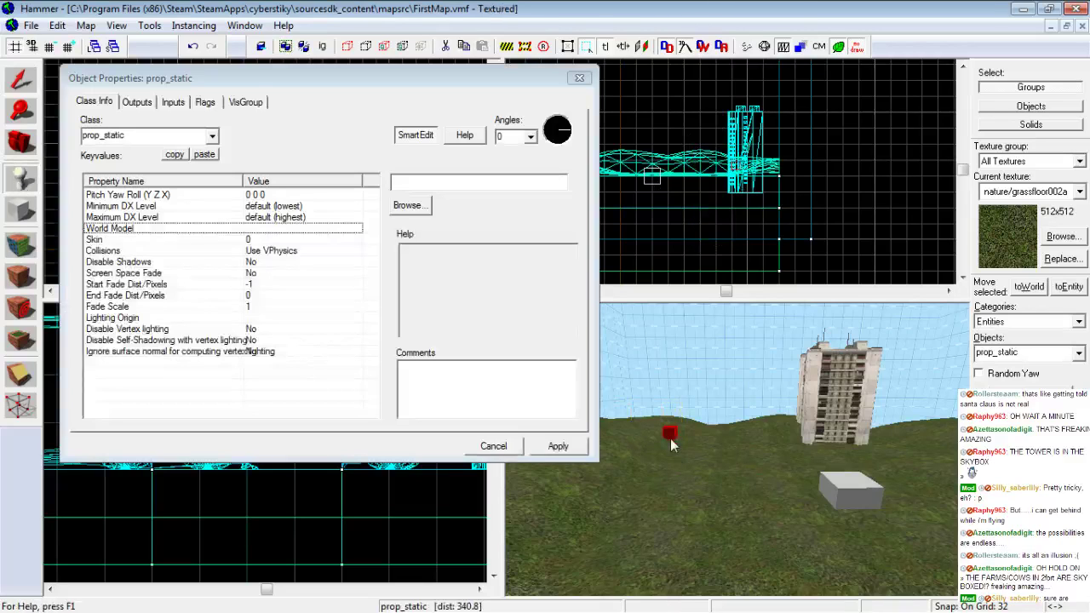
pyautogui.click(407, 206)
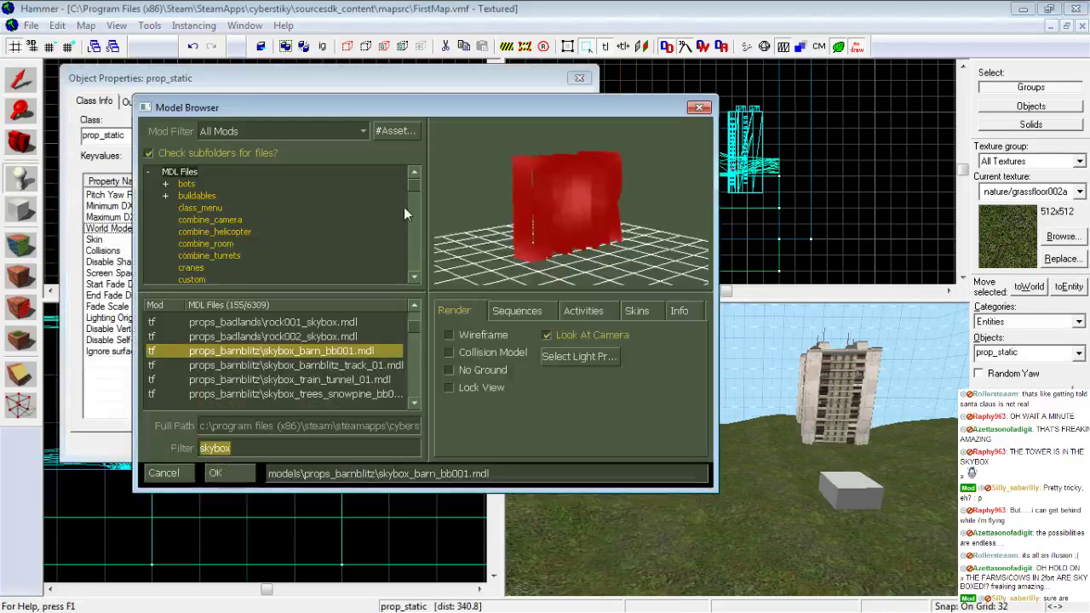
pyautogui.click(306, 355)
pyautogui.doubleClick(309, 353)
pyautogui.click(558, 446)
pyautogui.click(507, 450)
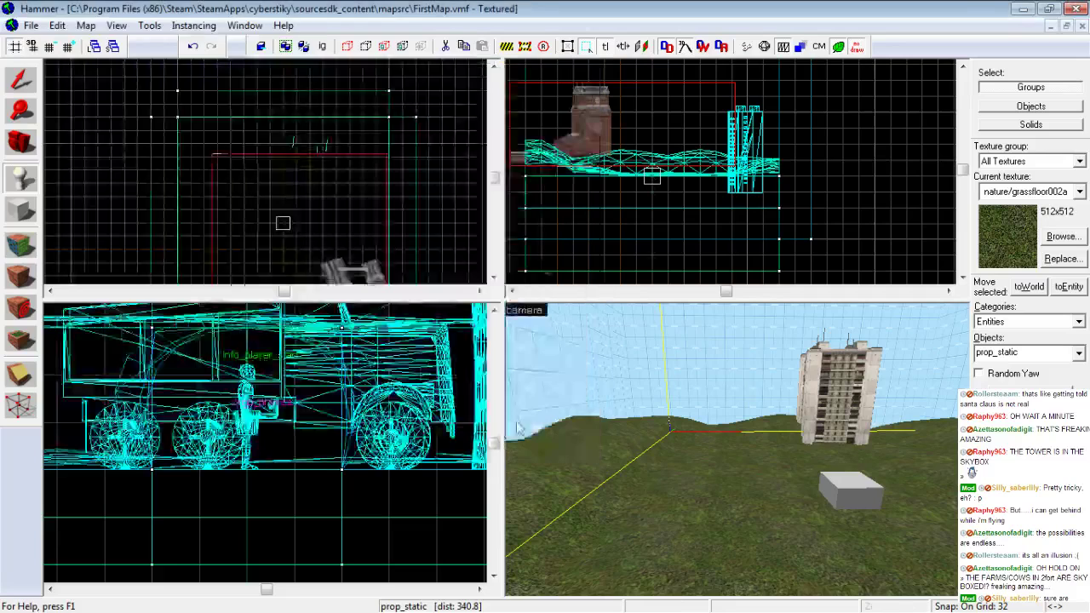
# Lower the new barn prop toward the terrain and check its height in 3D
pyautogui.click(20, 79)
pyautogui.moveTo(580, 137); pyautogui.dragTo(578, 179)
pyautogui.press('z')
pyautogui.press('s')
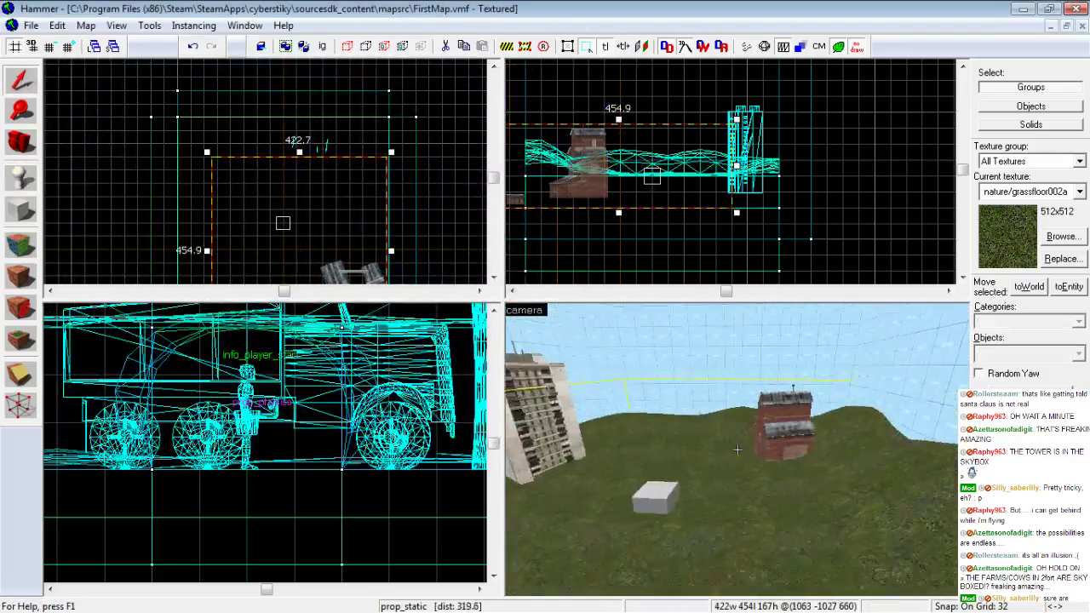
pyautogui.press('z')
# Shift the barn prop in plan to about X 1011 and raise it 32 units, checking the result in 3D
pyautogui.moveTo(323, 239); pyautogui.dragTo(268, 217)
pyautogui.moveTo(611, 187); pyautogui.dragTo(617, 169)
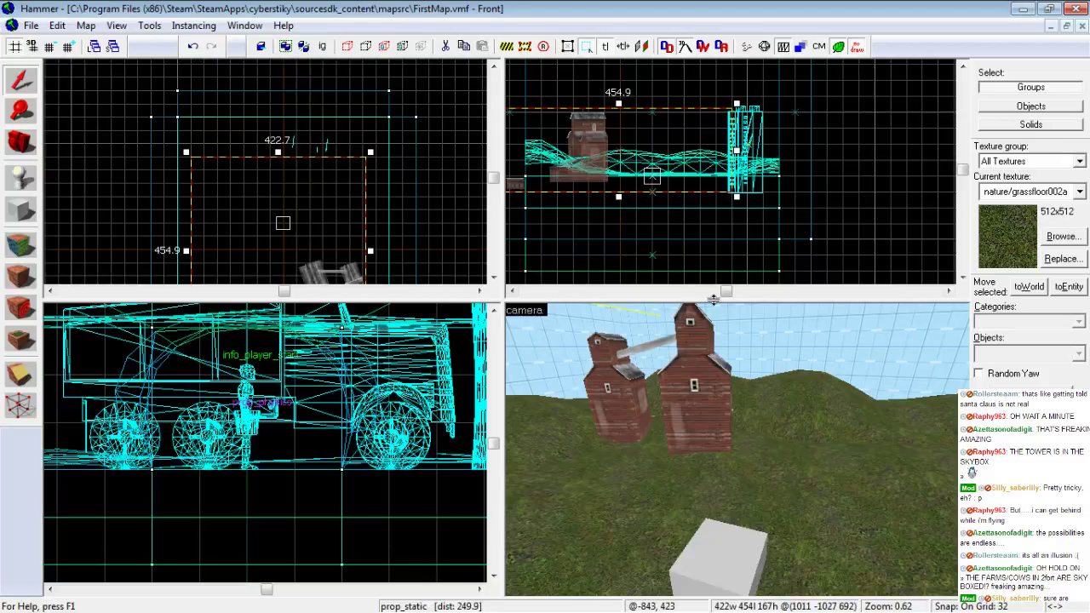
pyautogui.press('z')
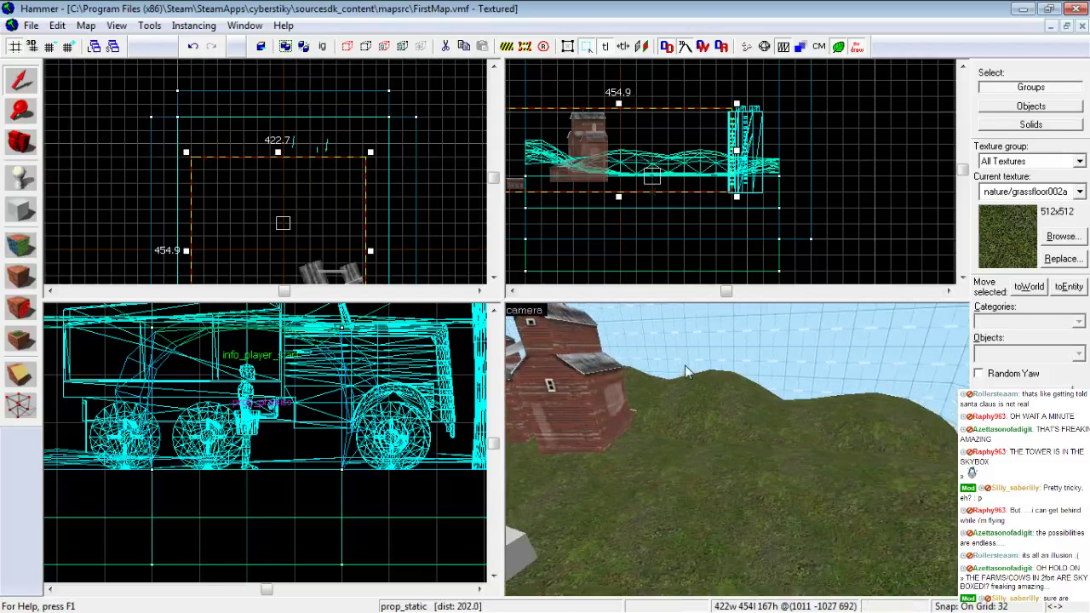
pyautogui.press('s')
pyautogui.press('z')
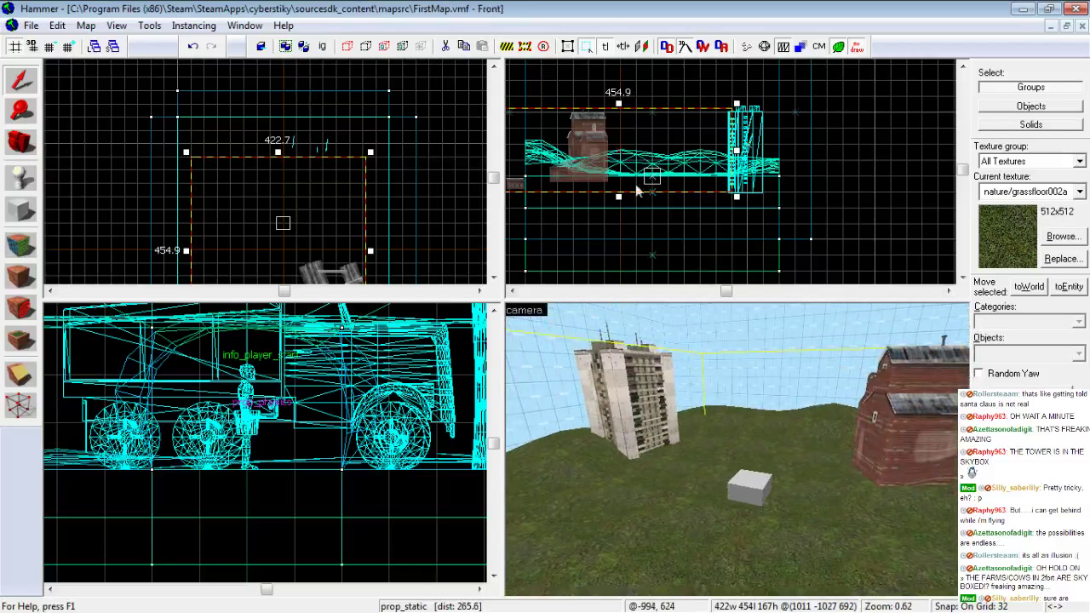
# Move the barn prop in plan to the corner of the skybox room beside the tower building, at about X 755, Y -707
pyautogui.moveTo(349, 228); pyautogui.dragTo(219, 109)
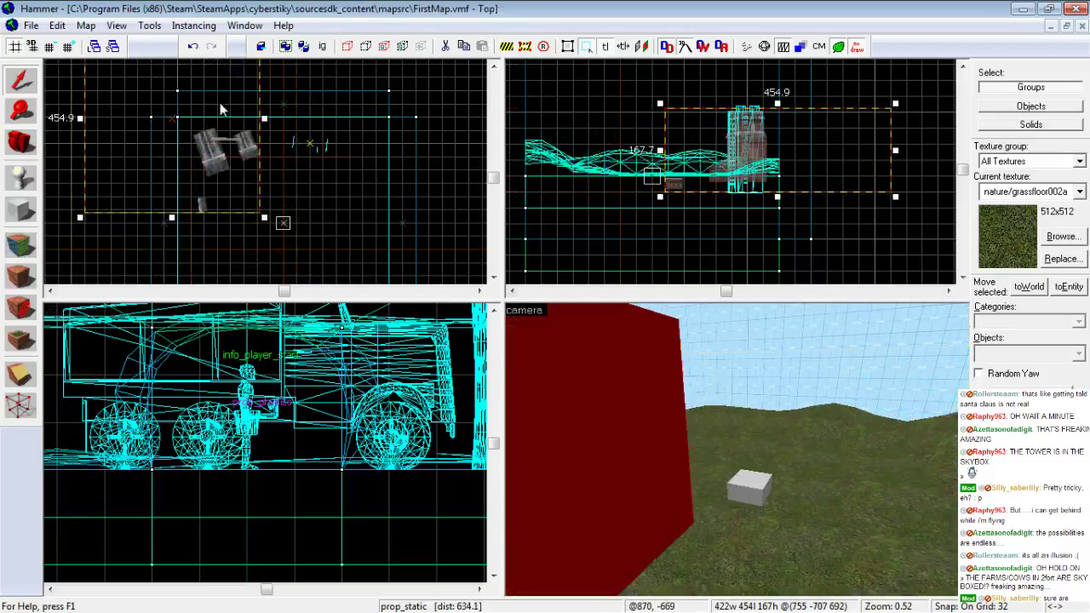
pyautogui.press('s')
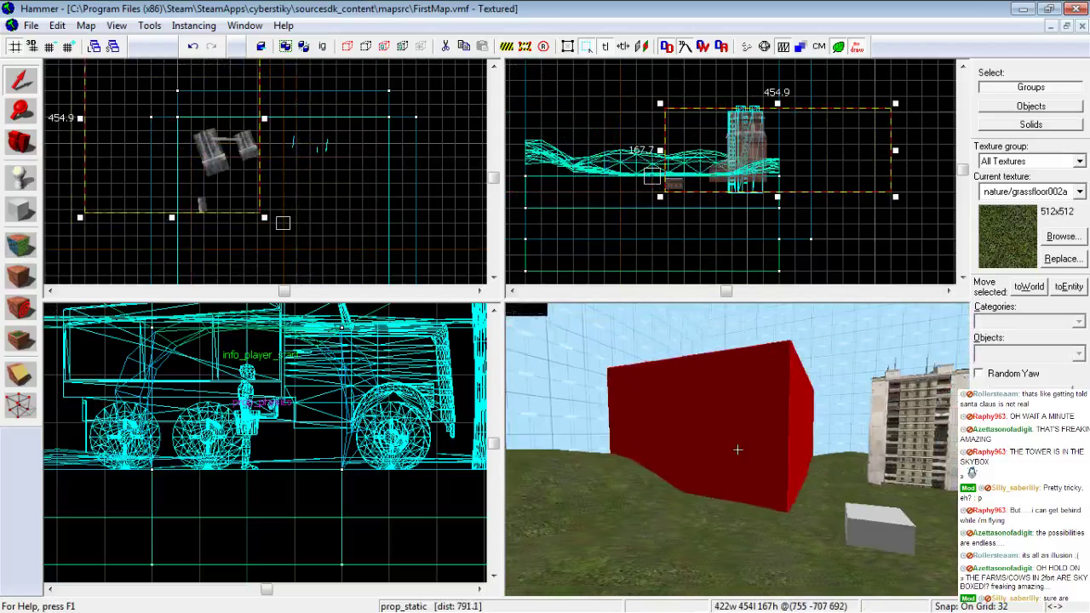
pyautogui.press('w')
pyautogui.press('s')
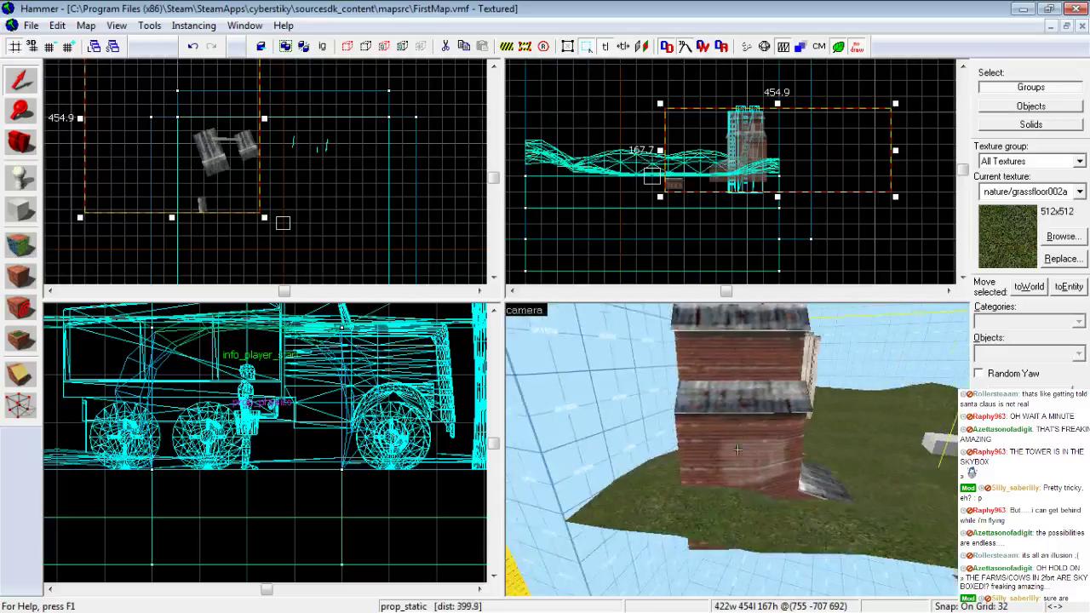
pyautogui.press('w')
pyautogui.press('w')
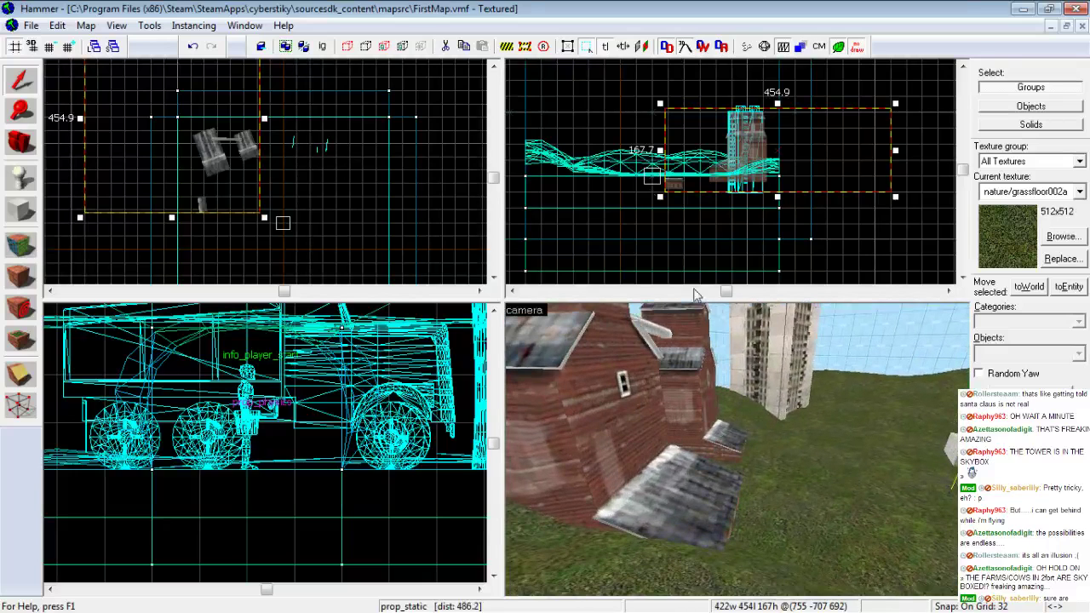
# Raise the barn prop another 32 units and check how it sits on the terrain in 3D
pyautogui.moveTo(766, 156); pyautogui.dragTo(770, 140)
pyautogui.press('z')
pyautogui.press('w')
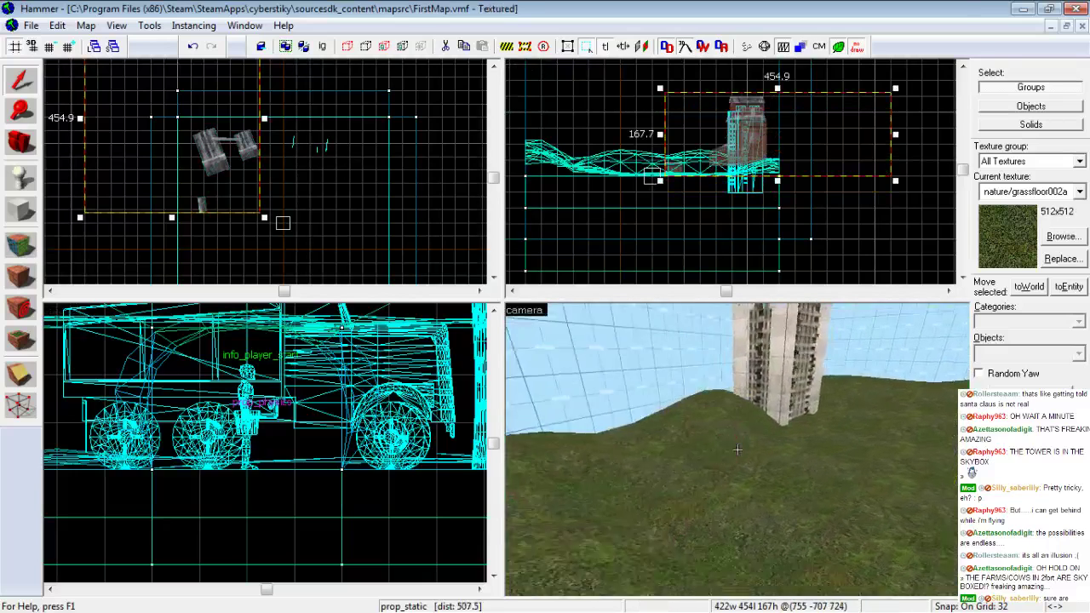
pyautogui.press('s')
pyautogui.press('s')
pyautogui.press('w')
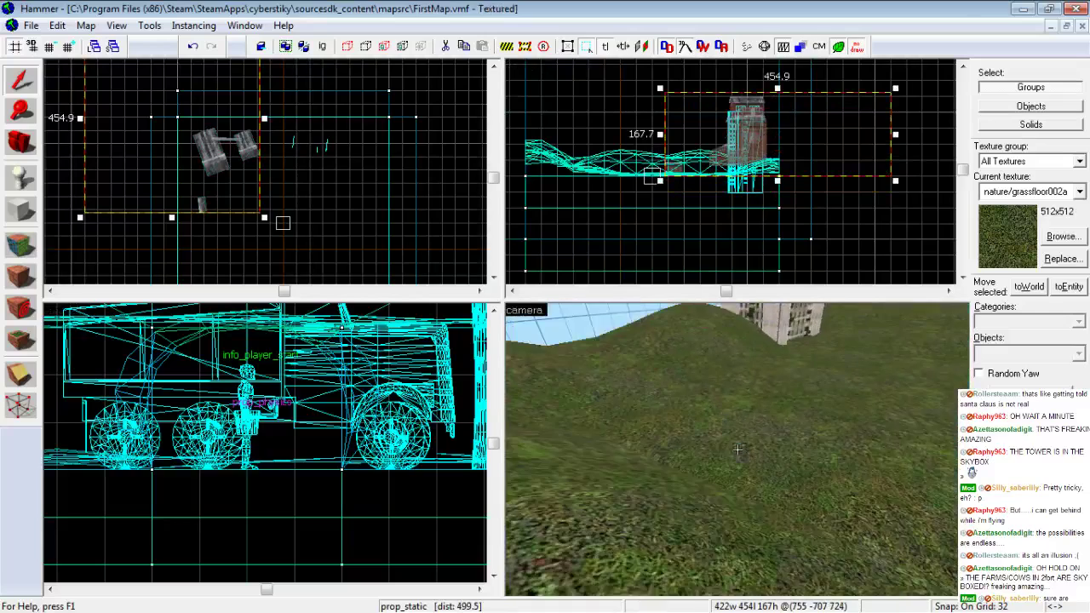
# Set the 3D views' model render distance to about 1282 so distant skybox props render as full models
pyautogui.press('w')
pyautogui.press('s')
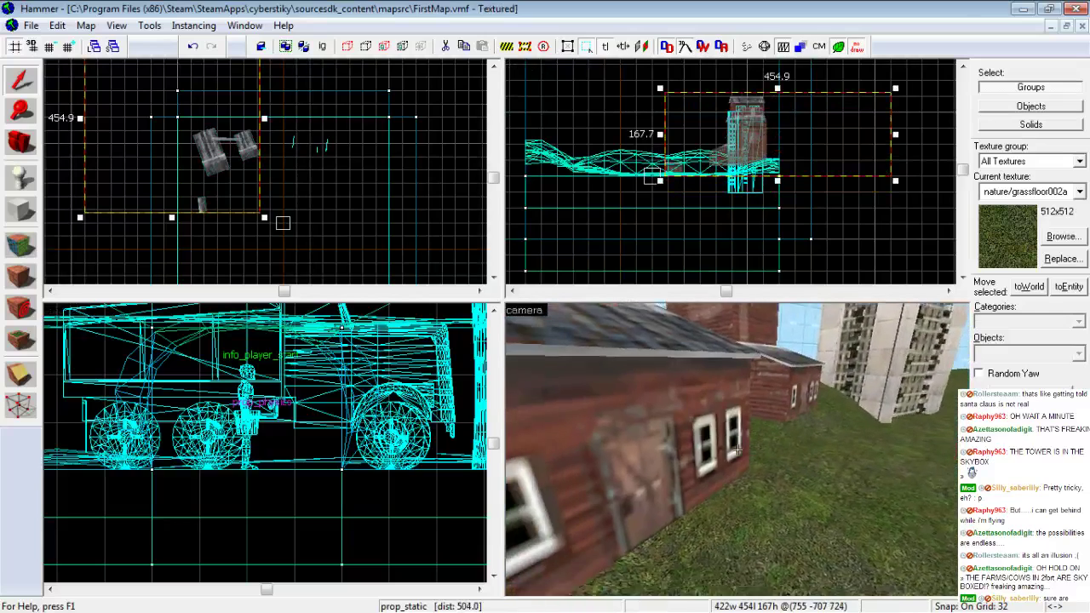
pyautogui.press('s')
pyautogui.press('w')
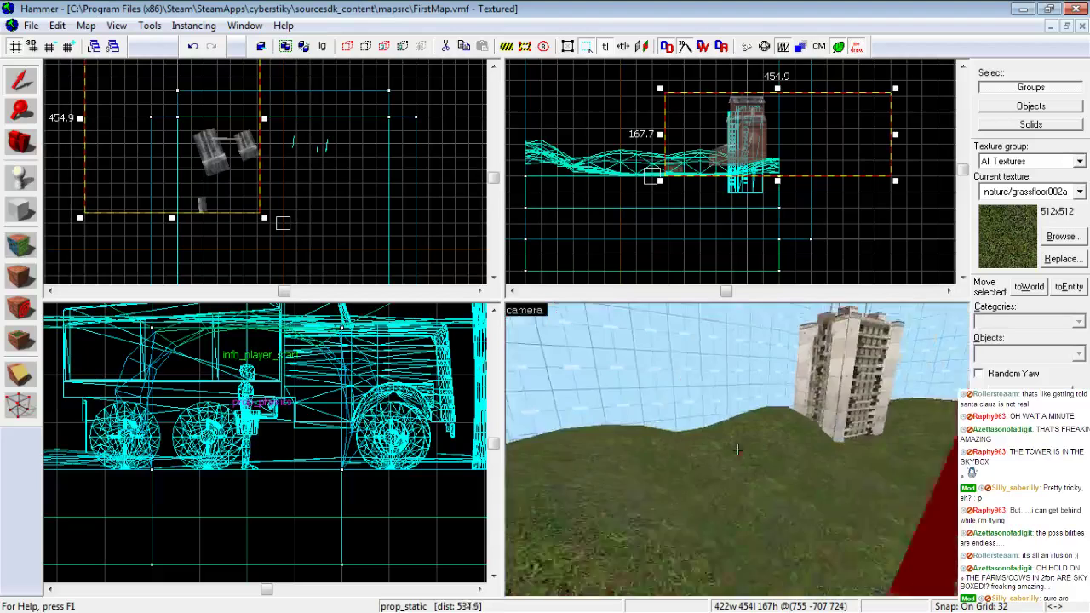
pyautogui.press('s')
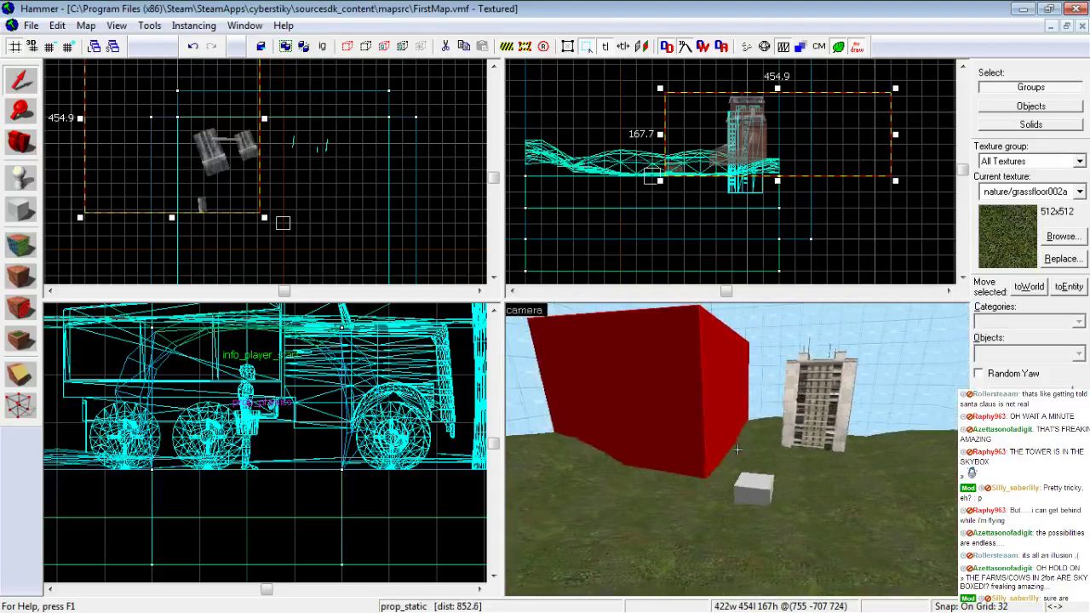
pyautogui.click(156, 29)
pyautogui.click(174, 371)
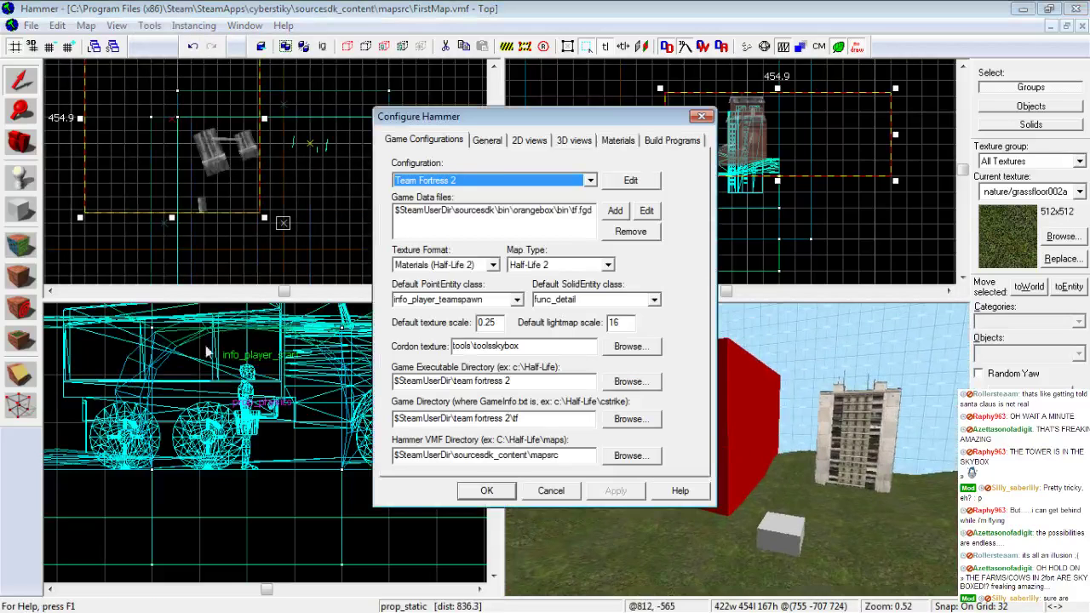
pyautogui.click(573, 141)
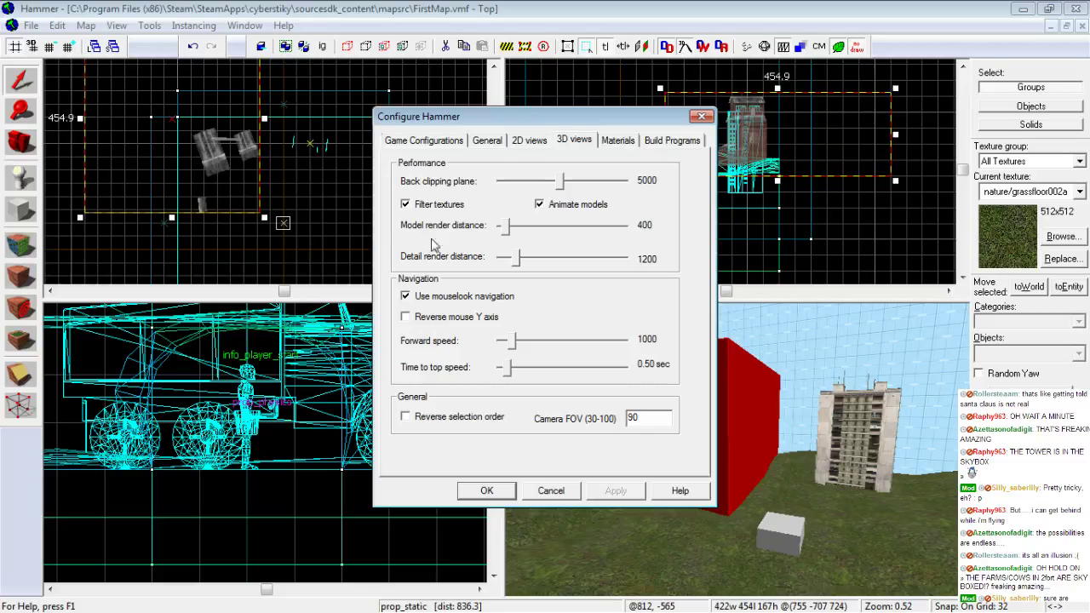
pyautogui.moveTo(533, 114); pyautogui.dragTo(279, 105)
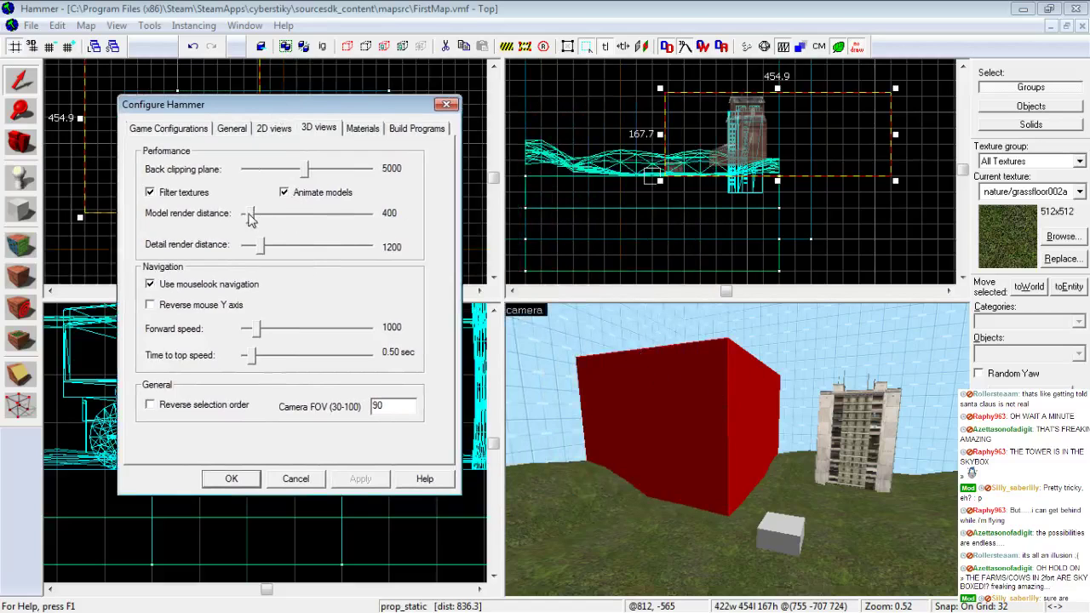
pyautogui.moveTo(250, 220)
pyautogui.mouseDown()
pyautogui.moveTo(233, 217)
pyautogui.moveTo(260, 219)
pyautogui.mouseUp()
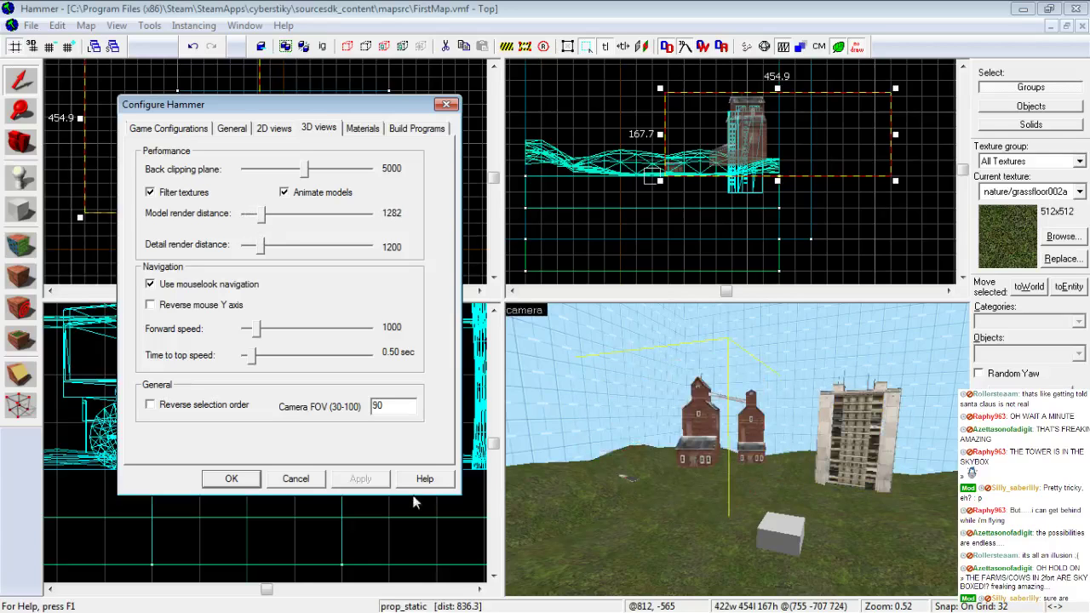
pyautogui.click(249, 479)
# Fly around the barn prop and tower building in 3D and examine how they sit on the terrain
pyautogui.press('z')
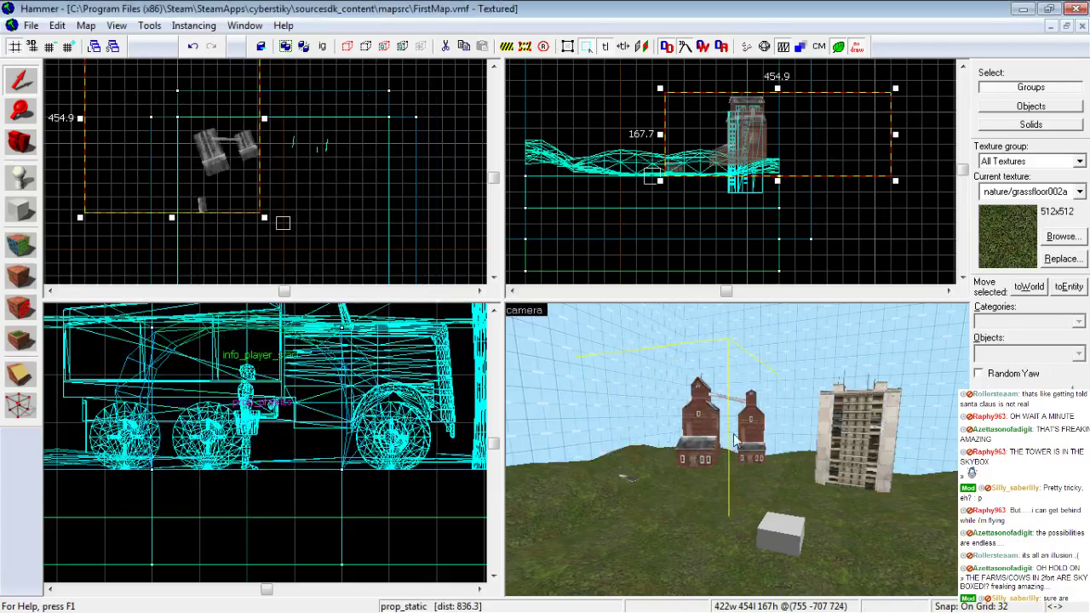
pyautogui.press('w')
pyautogui.scroll(-6, 737, 450)
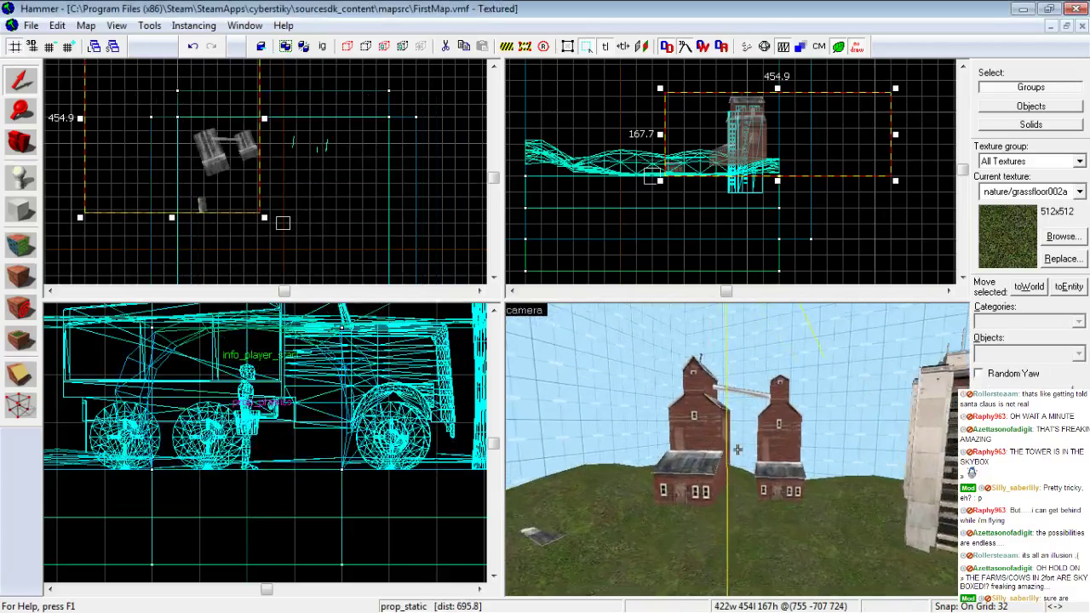
pyautogui.scroll(7, 738, 450)
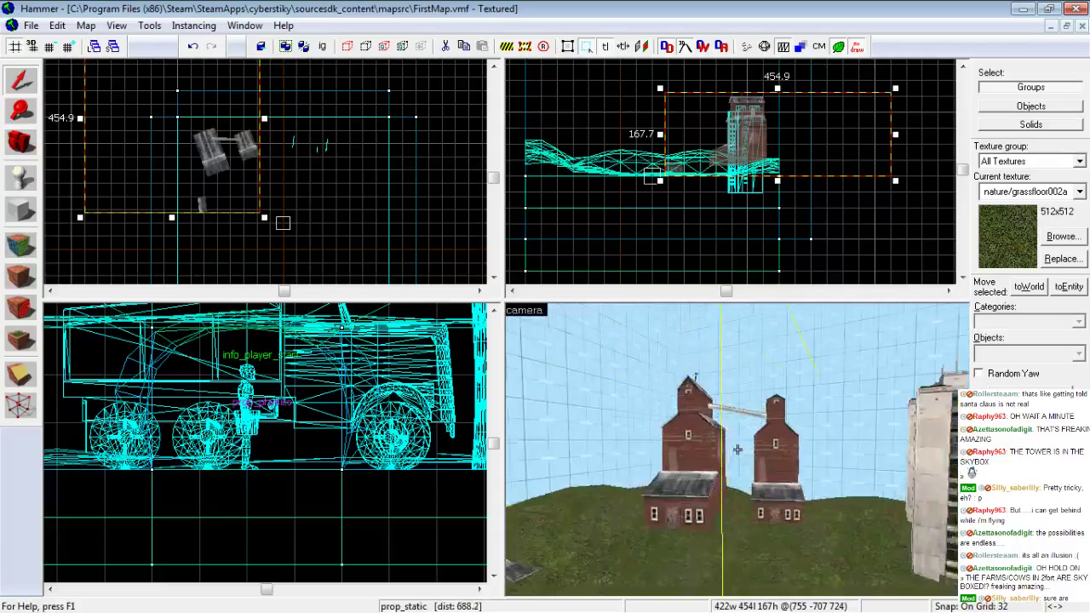
pyautogui.press('s')
pyautogui.press('w')
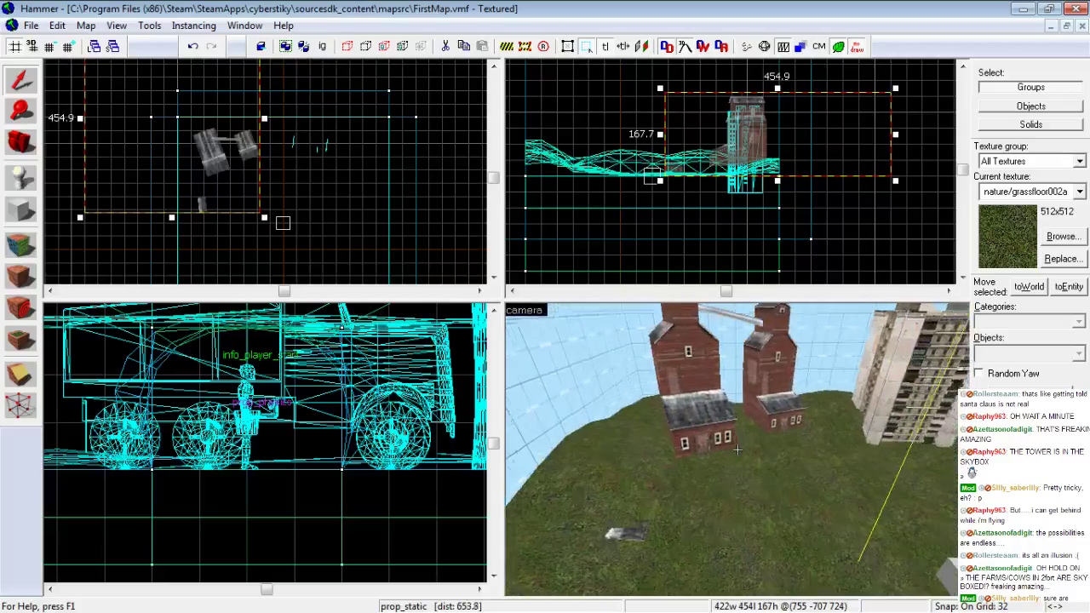
pyautogui.press('s')
pyautogui.press('z')
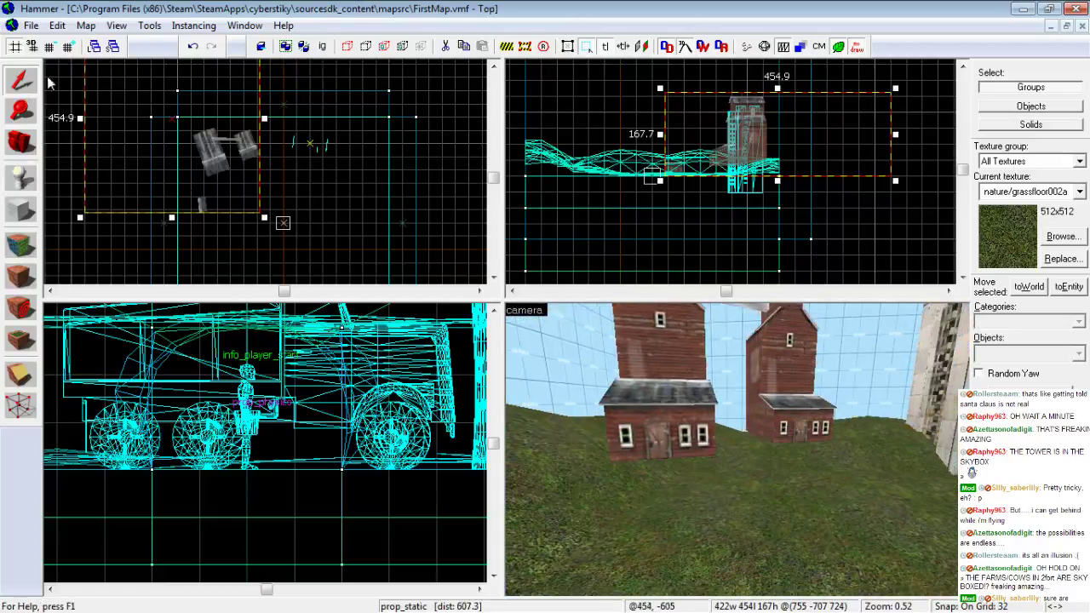
# Reduce the grid to 8 units, lower the barn prop to about Z 700, and check it in 3D
pyautogui.click(50, 51)
pyautogui.click(51, 51)
pyautogui.scroll(3, 704, 166)
pyautogui.moveTo(749, 148); pyautogui.dragTo(742, 172)
pyautogui.press('z')
pyautogui.press('s')
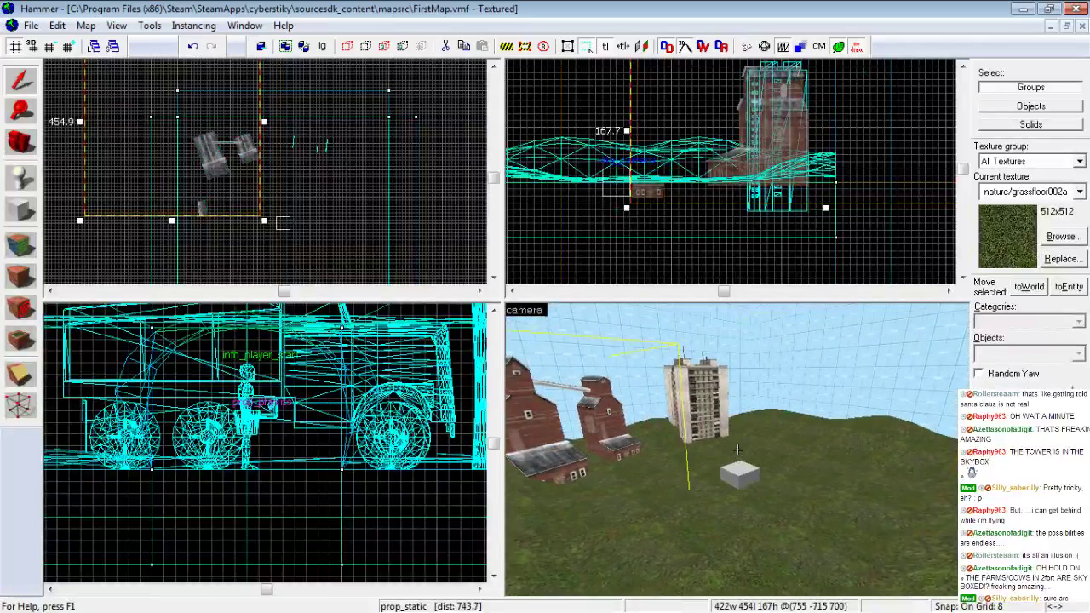
pyautogui.press('w')
pyautogui.press('d')
pyautogui.press('z')
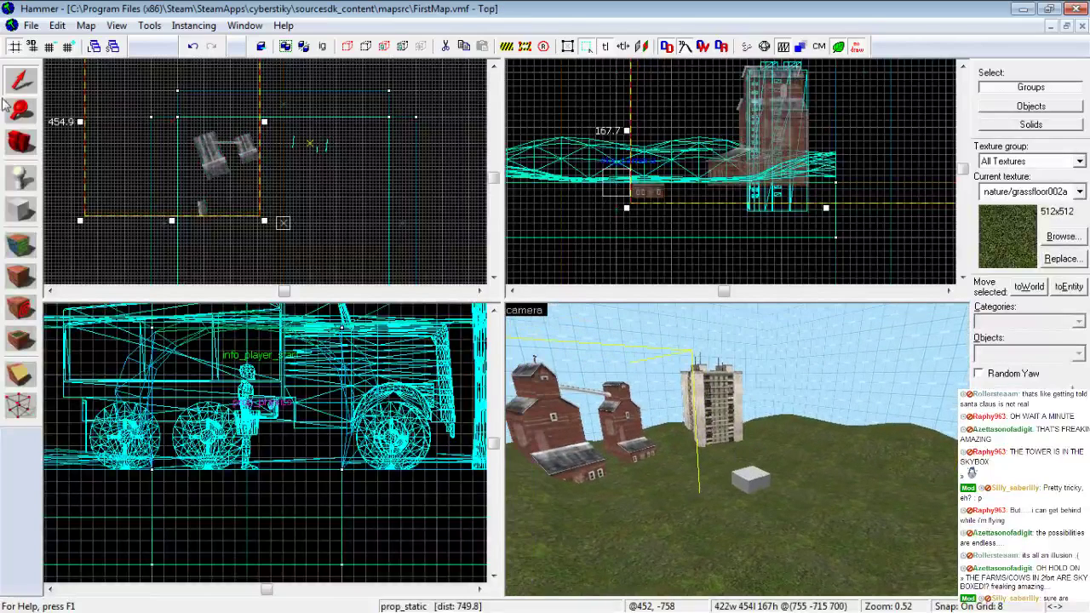
# Move the tower building prop in plan away from the barn, to about X 1216, Y -776
pyautogui.click(330, 151)
pyautogui.moveTo(314, 154); pyautogui.dragTo(366, 157)
pyautogui.press('z')
pyautogui.press('w')
pyautogui.press('a')
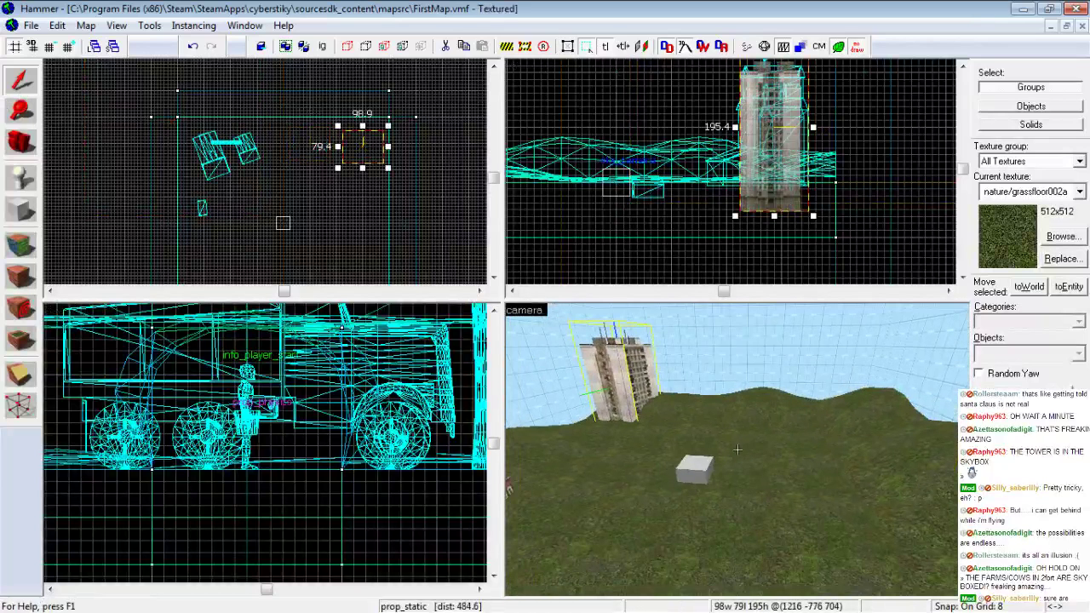
pyautogui.press('z')
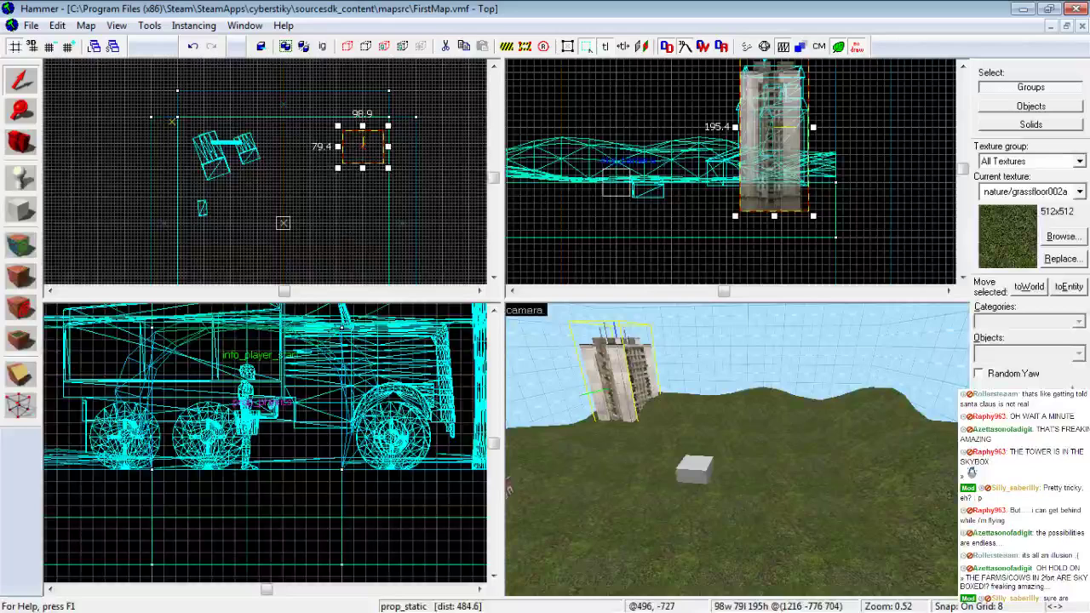
# Place a new prop_static entity on the open grass terrain beyond the sky camera block and open its properties
pyautogui.click(21, 176)
pyautogui.press('w')
pyautogui.press('z')
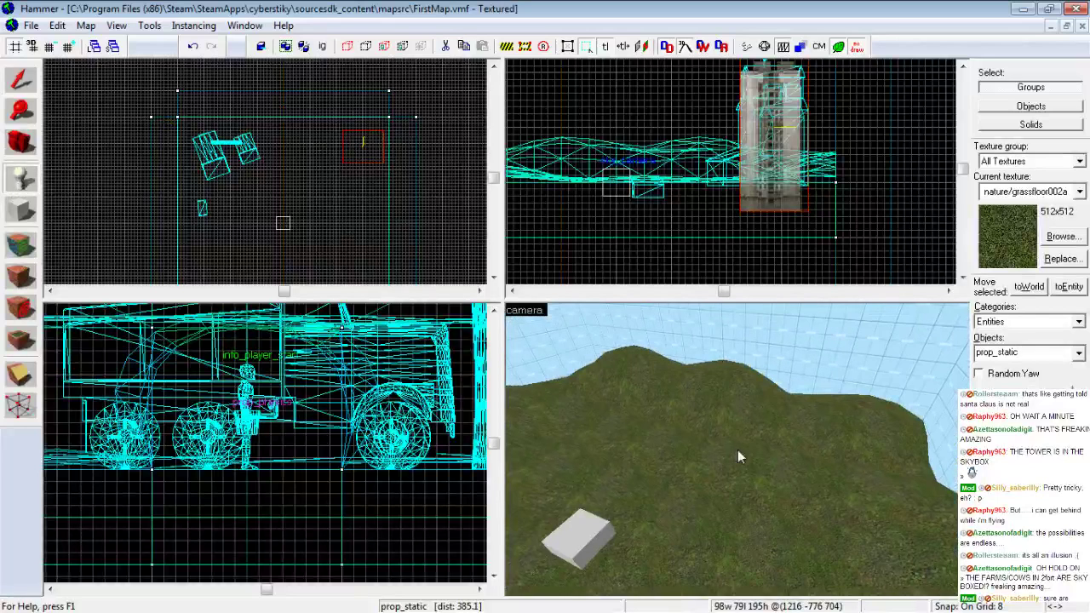
pyautogui.click(754, 449)
pyautogui.hotkey('alt', 'Return')
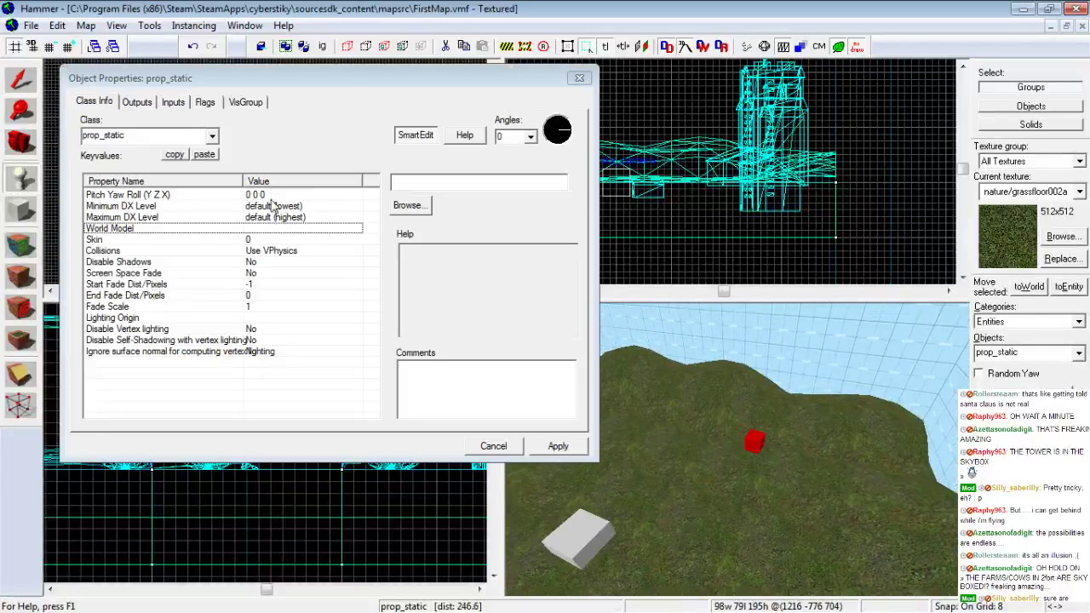
# Browse the skybox models and set the new prop's world model to props_spytech/rocket_tower_skybox.mdl
pyautogui.click(412, 208)
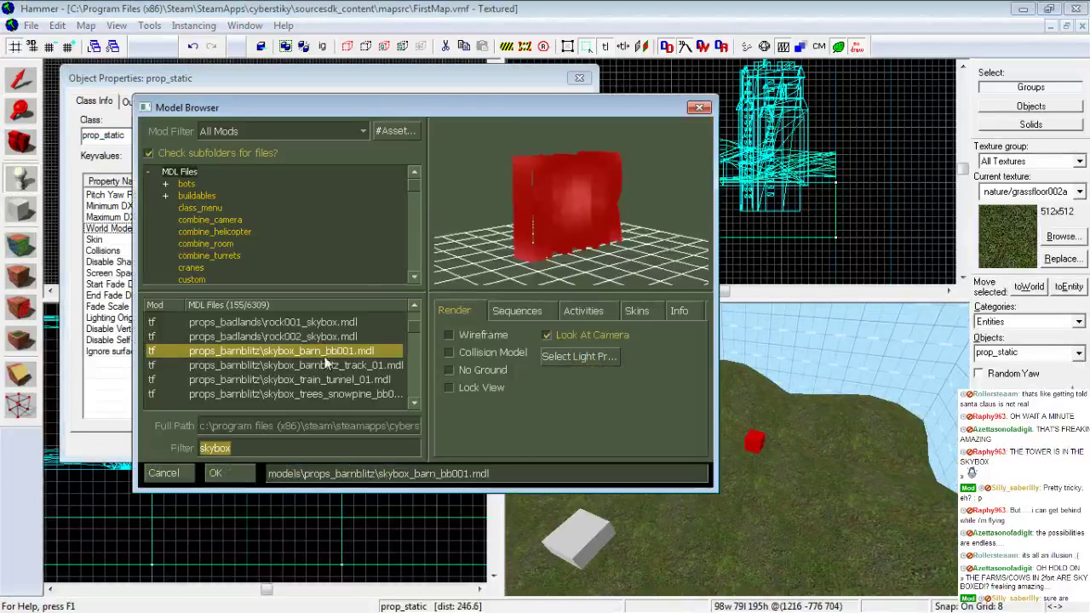
pyautogui.moveTo(417, 337); pyautogui.dragTo(382, 397)
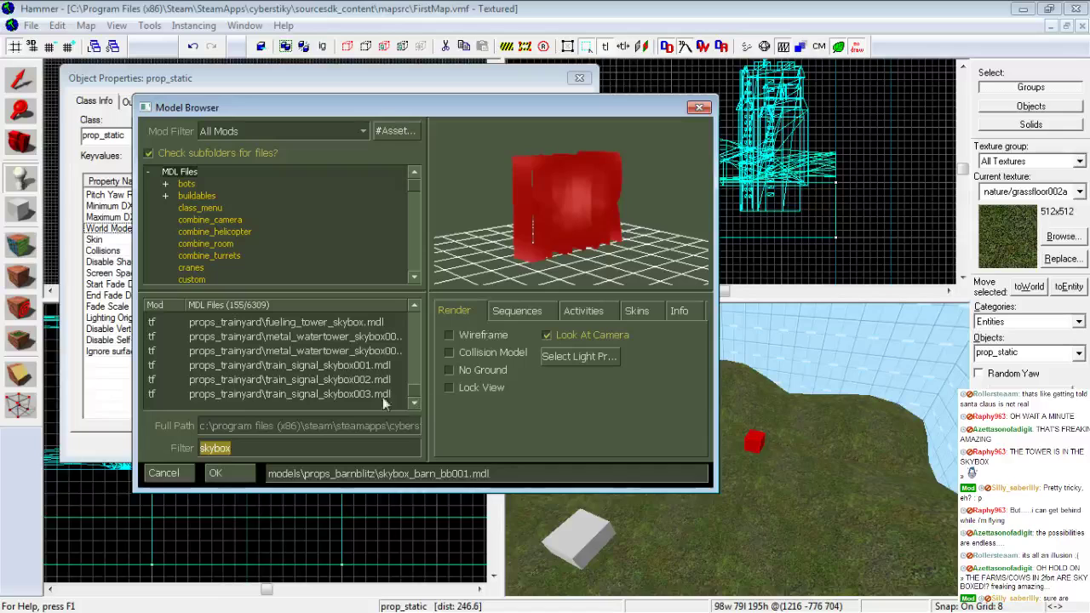
pyautogui.click(328, 379)
pyautogui.scroll(2, 336, 380)
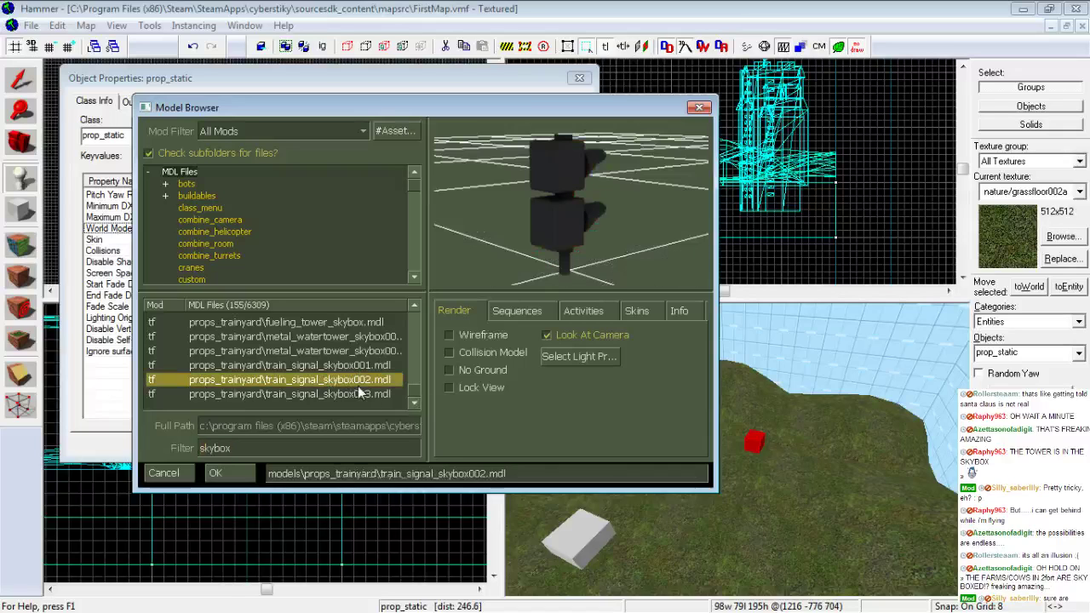
pyautogui.scroll(5, 334, 382)
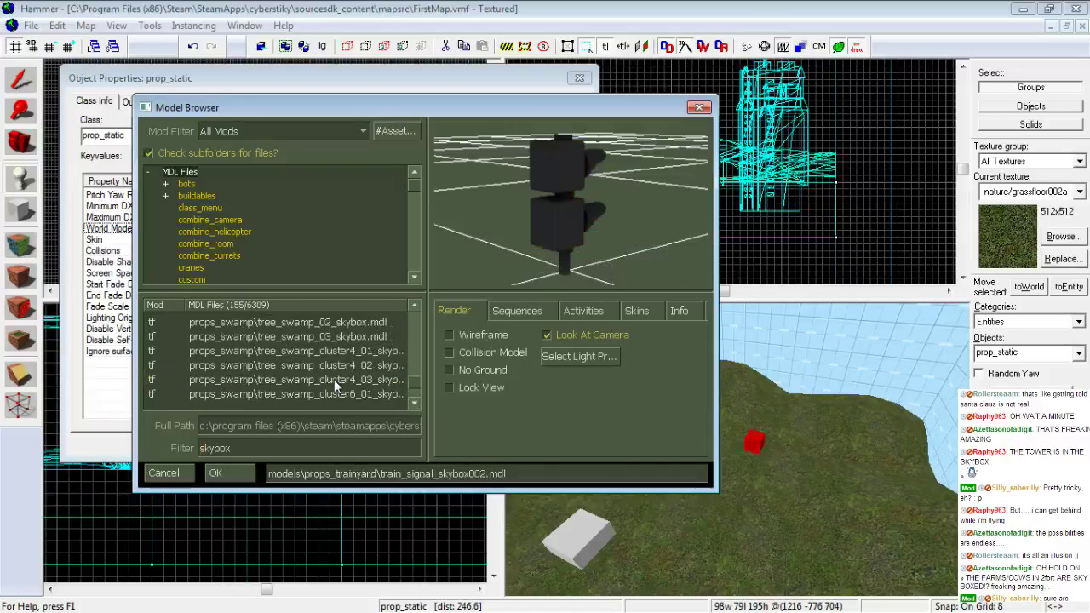
pyautogui.scroll(3, 330, 379)
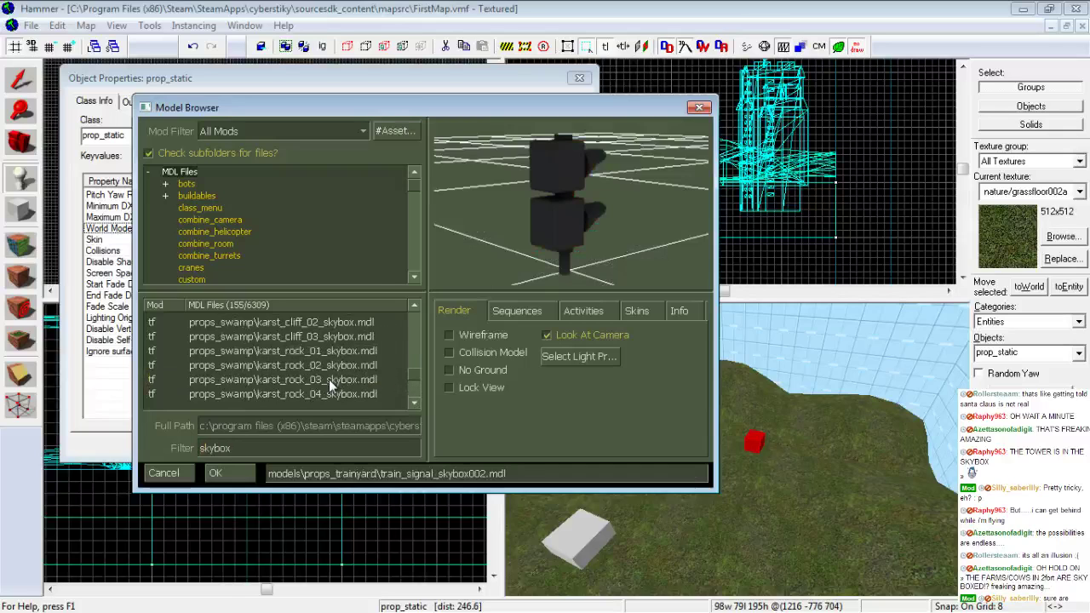
pyautogui.scroll(-1, 328, 379)
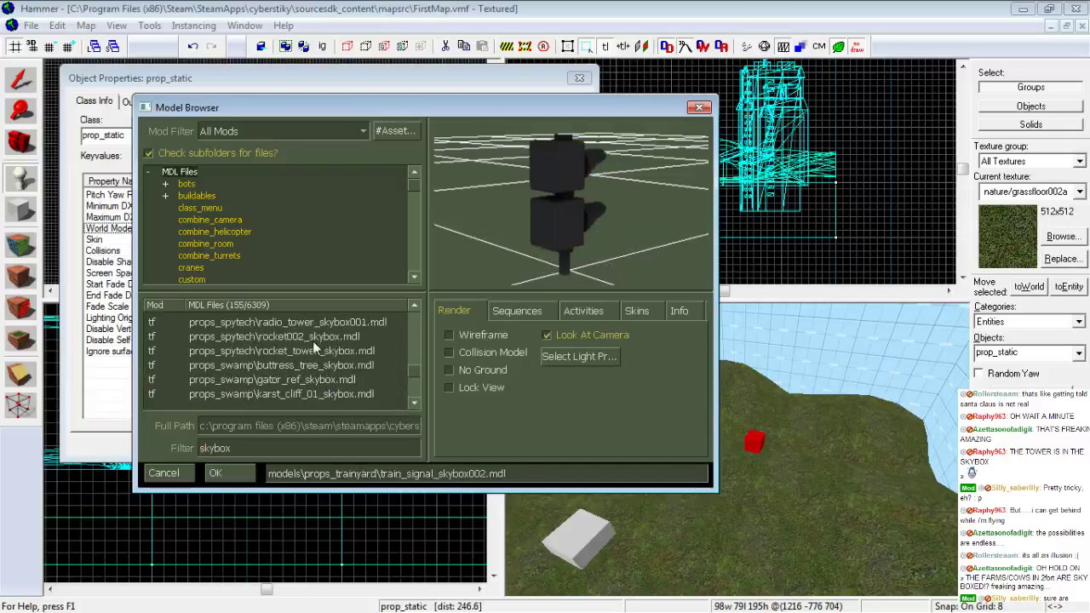
pyautogui.click(313, 339)
pyautogui.click(311, 350)
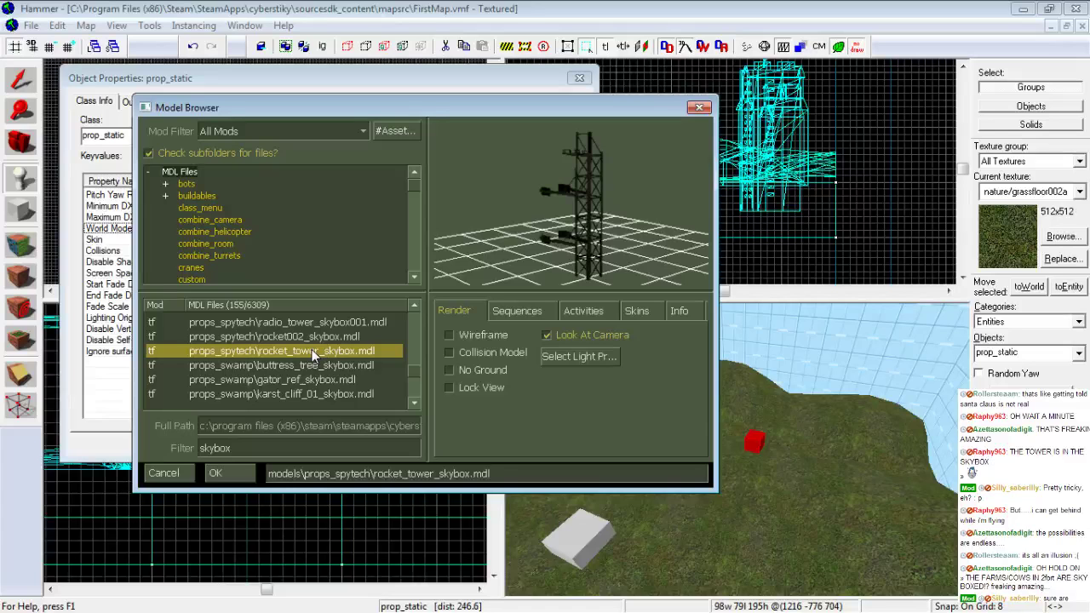
pyautogui.doubleClick(312, 351)
pyautogui.click(559, 448)
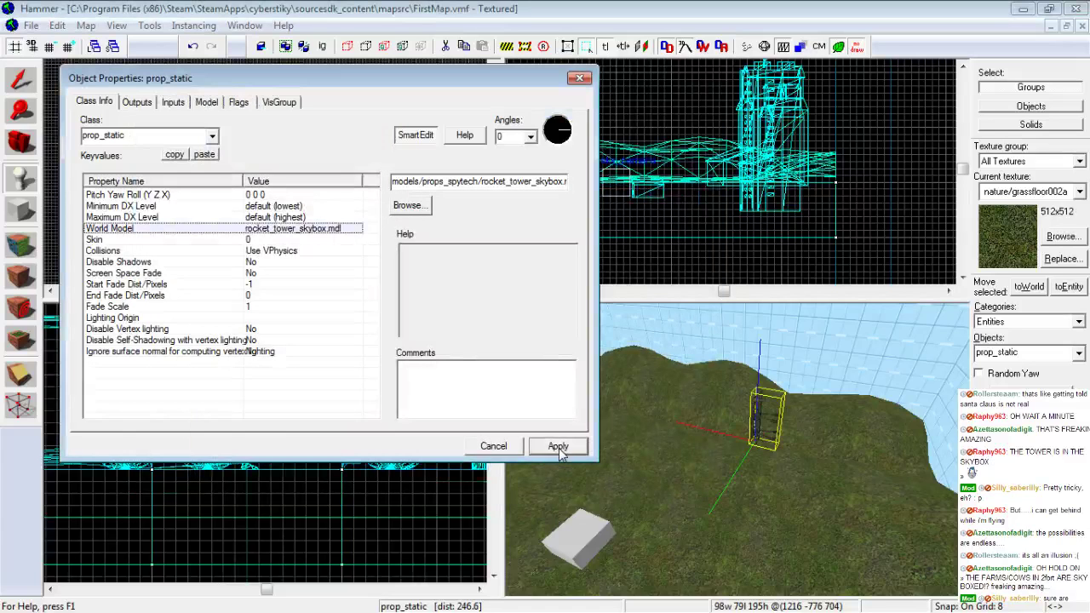
pyautogui.click(512, 445)
# Duplicate the rocket tower prop close to the original, placing the copy at about X 926, Y -1112, Z 677
pyautogui.press('z')
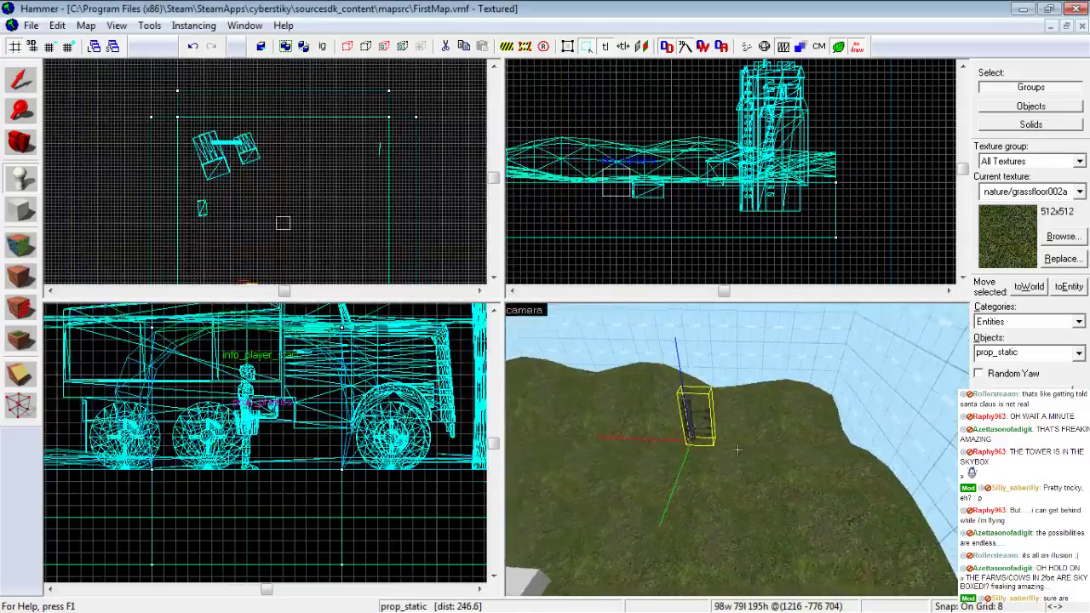
pyautogui.press('w')
pyautogui.press('z')
pyautogui.scroll(3, 553, 196)
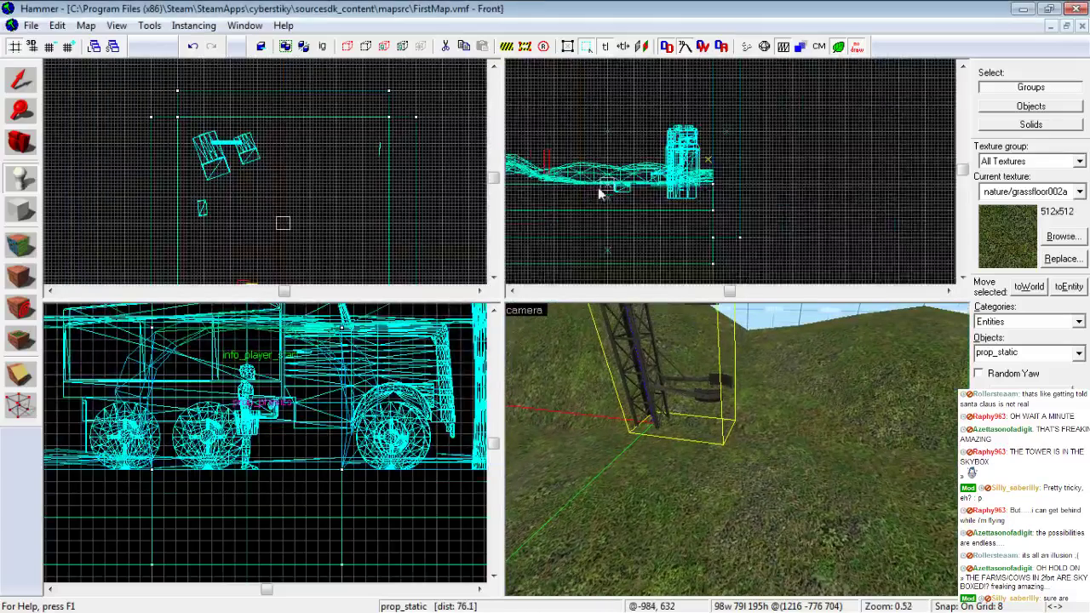
pyautogui.click(21, 79)
pyautogui.scroll(3, 567, 128)
pyautogui.click(568, 124)
pyautogui.moveTo(563, 154)
pyautogui.mouseDown()
pyautogui.moveTo(608, 158)
pyautogui.moveTo(575, 164)
pyautogui.mouseUp()
# Change the duplicated prop's world model to props_spytech/rocket002_skybox.mdl
pyautogui.hotkey('alt', 'Return')
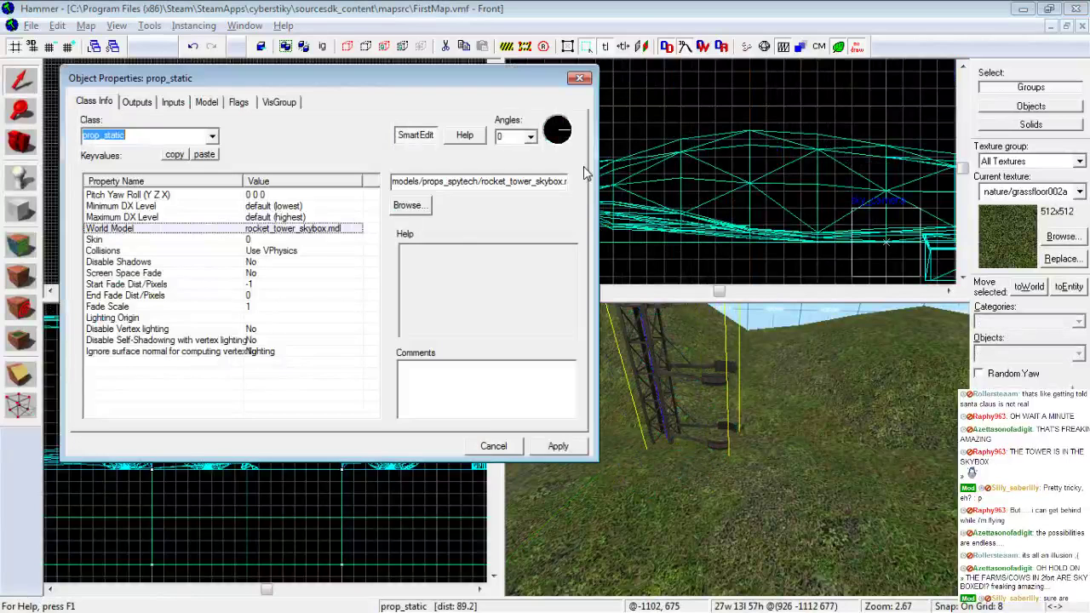
pyautogui.click(399, 205)
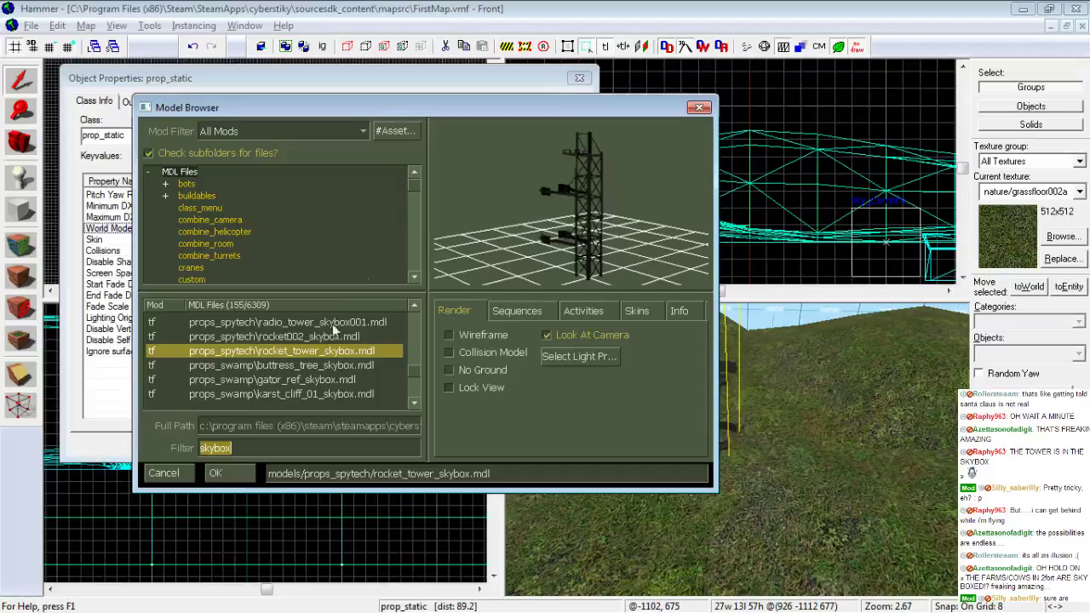
pyautogui.click(315, 361)
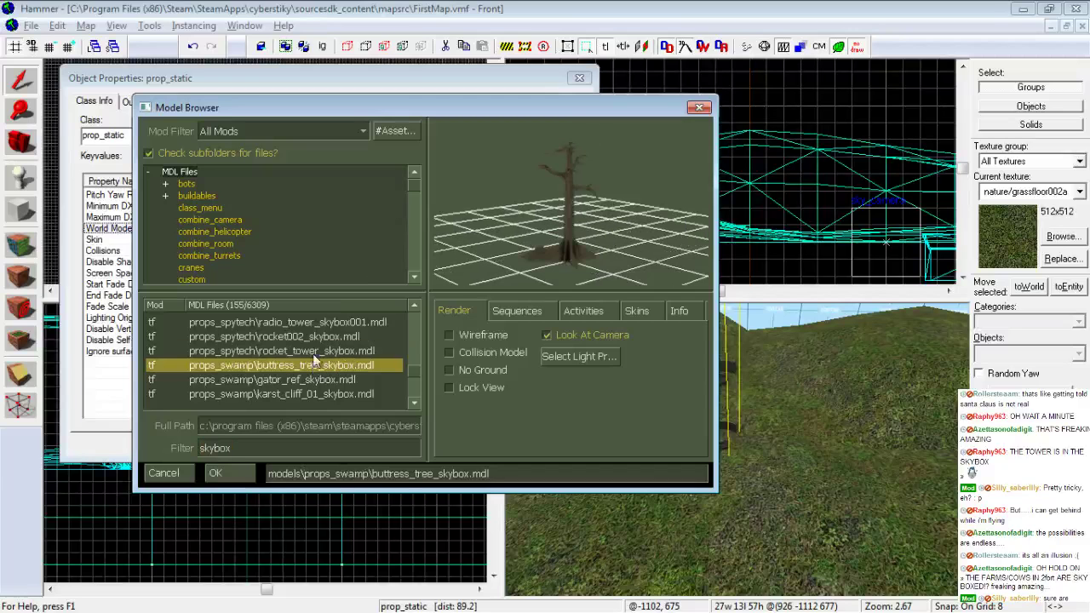
pyautogui.click(314, 335)
pyautogui.doubleClick(314, 336)
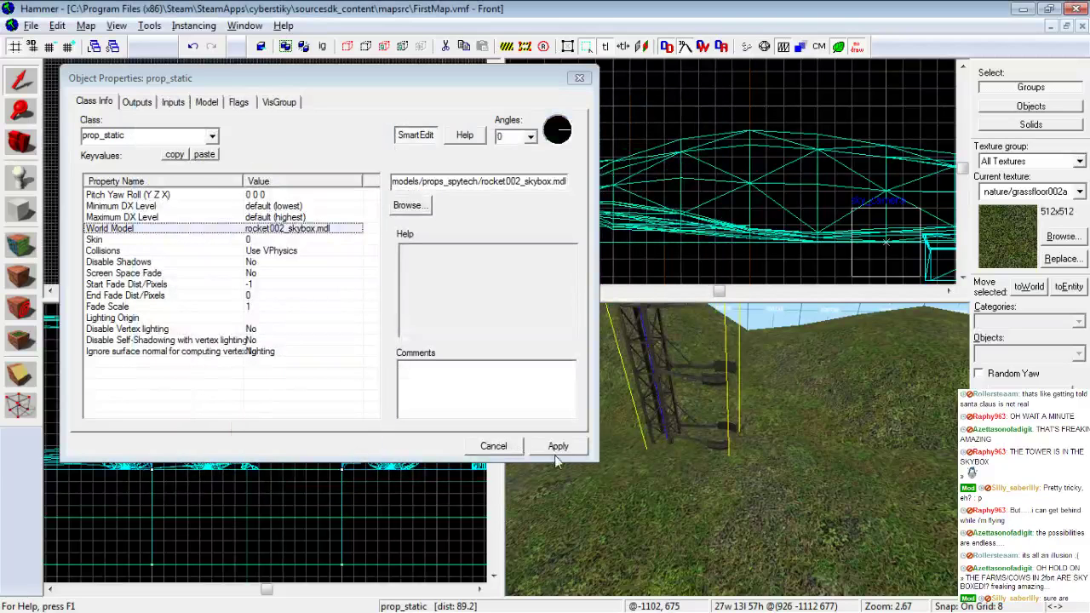
pyautogui.click(558, 448)
pyautogui.click(494, 446)
# Move the rocket prop in plan into the launch tower's clamps at about X 911, Y -1112, and reduce the grid to 4 units
pyautogui.scroll(4, 264, 183)
pyautogui.scroll(10, 264, 183)
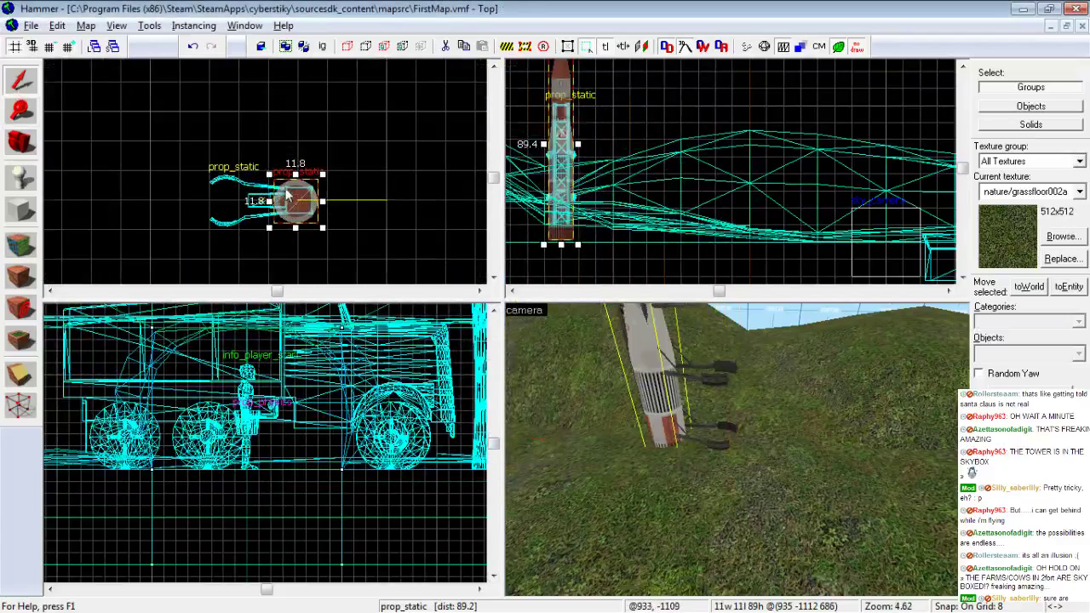
pyautogui.moveTo(226, 198); pyautogui.dragTo(198, 198)
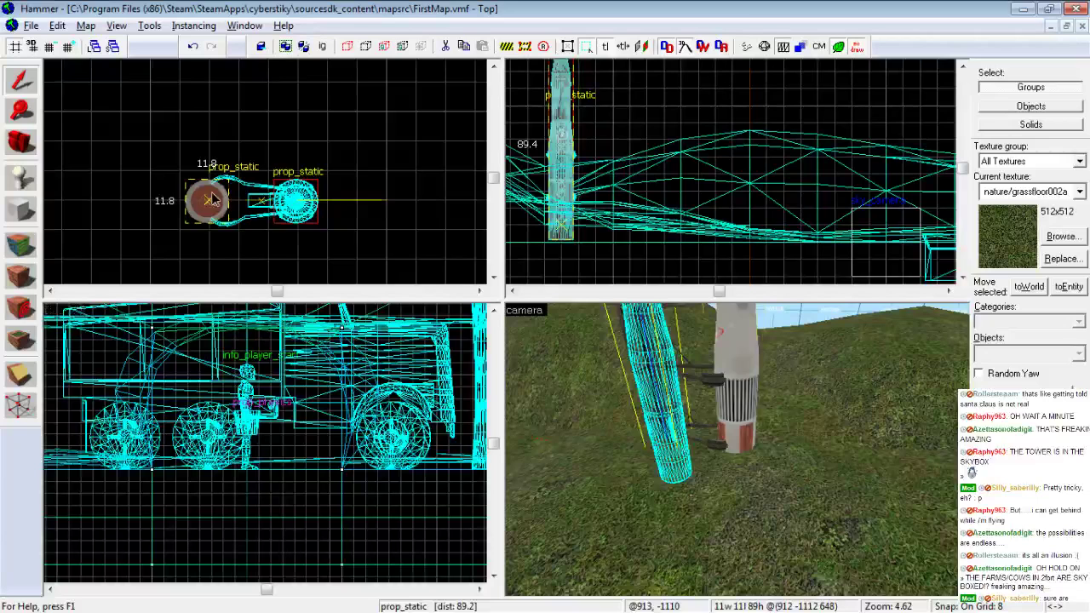
pyautogui.click(49, 47)
pyautogui.scroll(5, 260, 176)
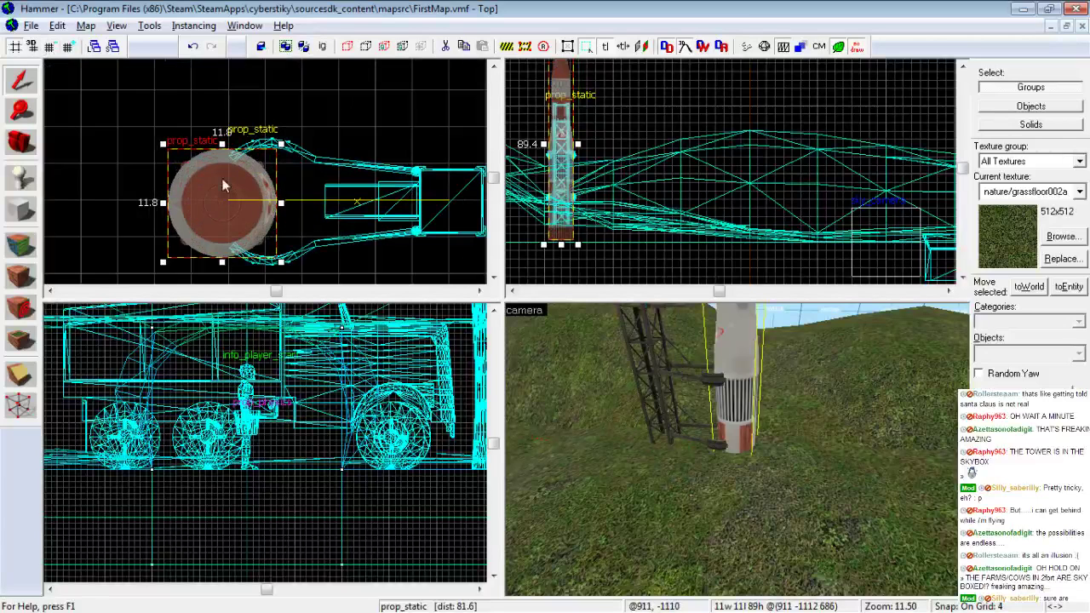
# Move the rocket prop into the launch tower's clamps and raise it to about X 915, Y -1112, Z 702
pyautogui.click(737, 449)
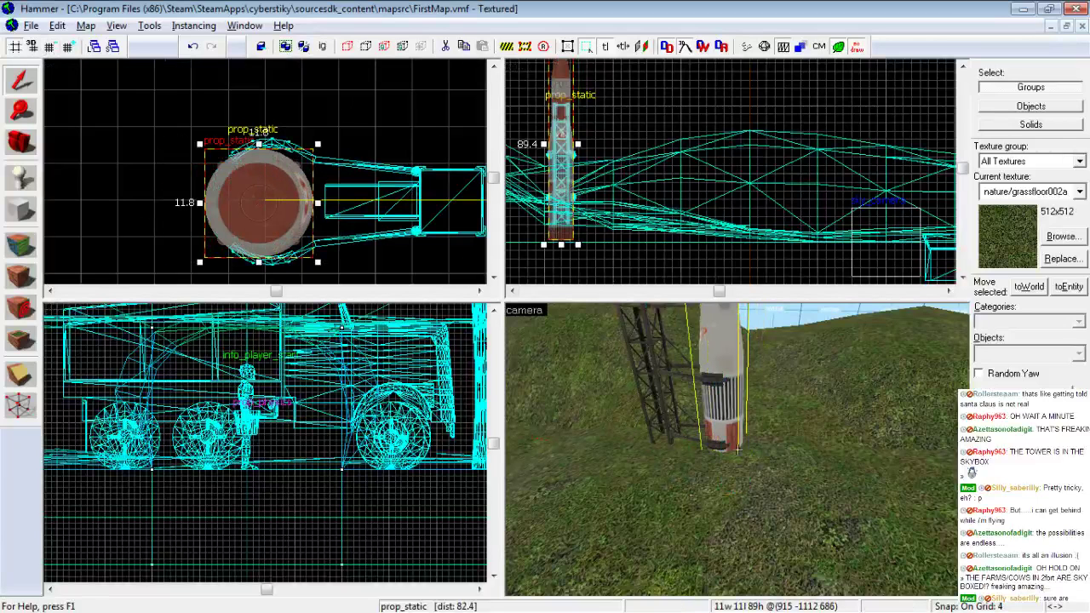
pyautogui.scroll(-5, 737, 450)
pyautogui.scroll(3, 721, 457)
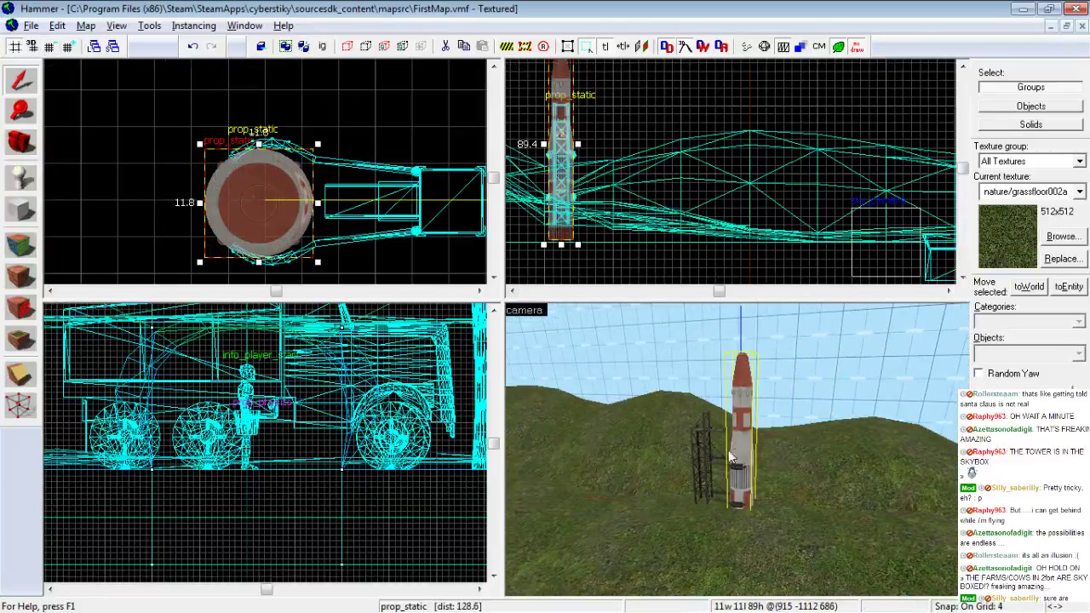
pyautogui.moveTo(555, 196); pyautogui.dragTo(558, 136)
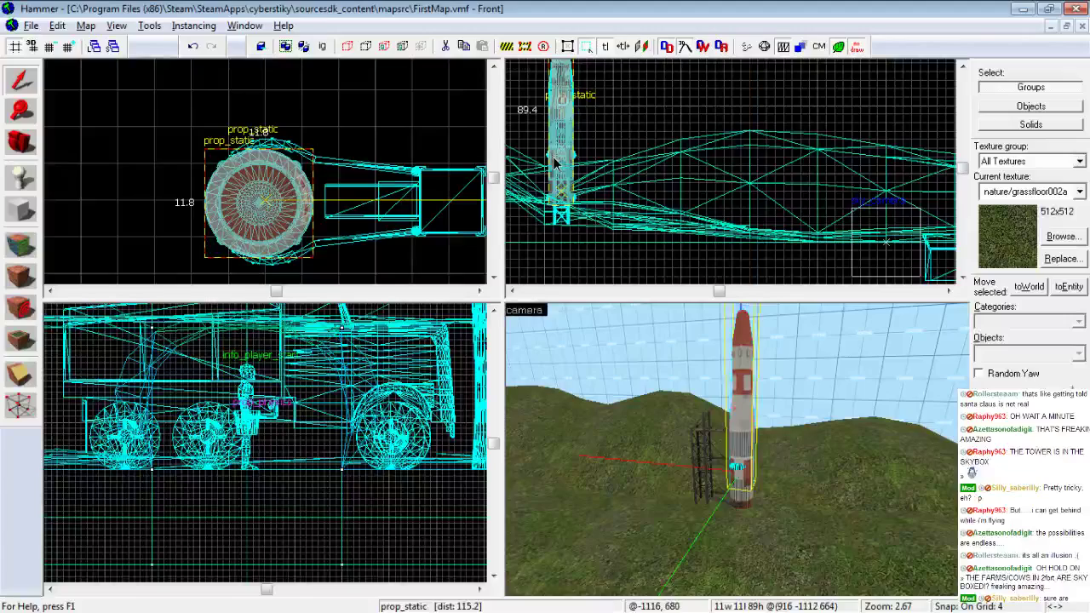
pyautogui.click(555, 152)
pyautogui.scroll(3, 738, 449)
pyautogui.press('a')
pyautogui.press('w')
pyautogui.press('s')
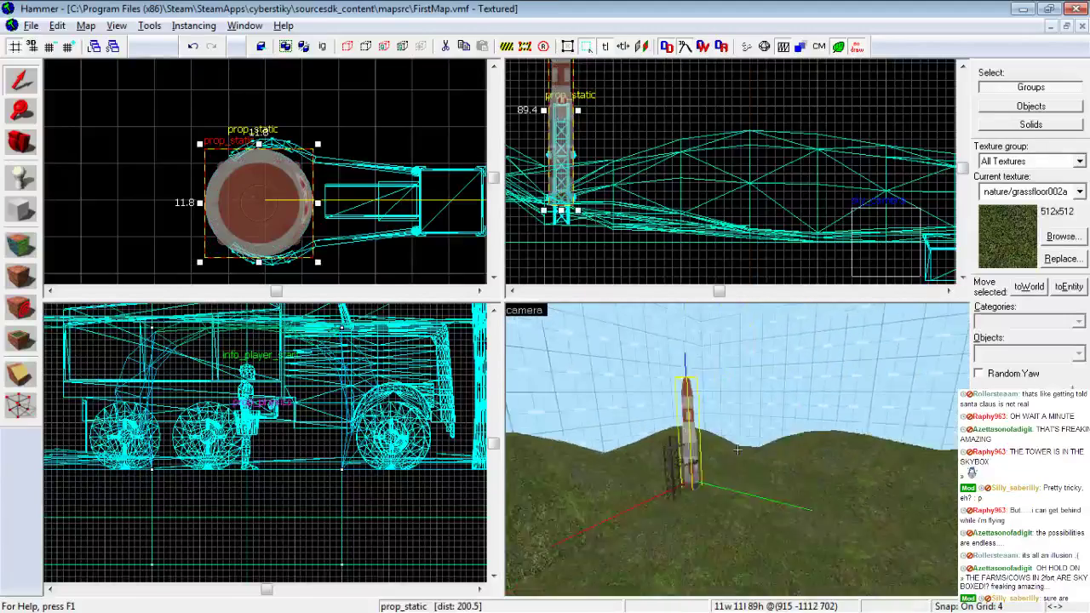
pyautogui.press('z')
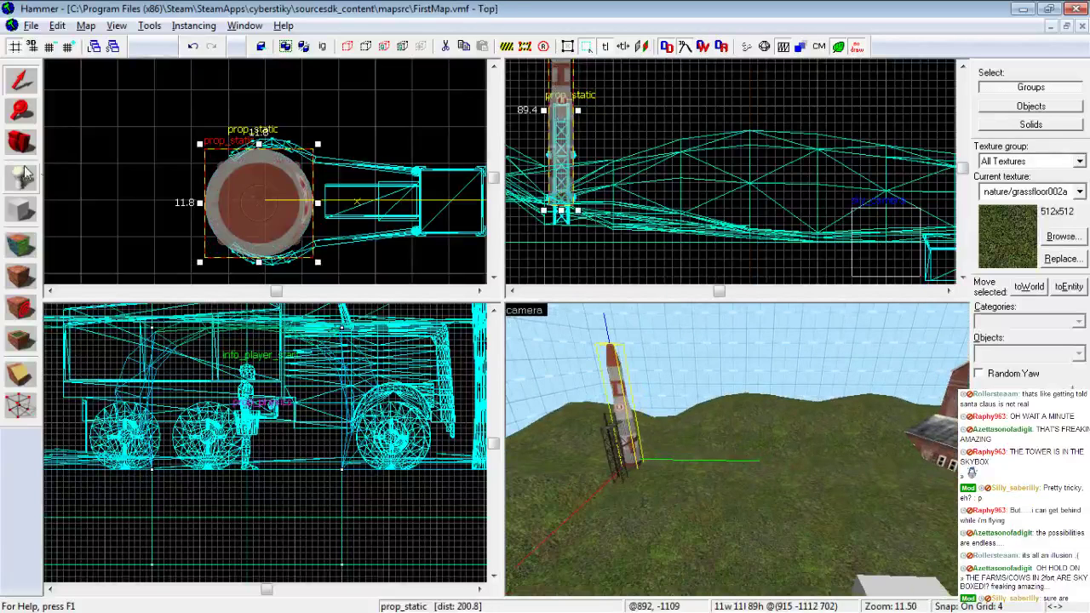
# Place an info_player_start entity on the skybox terrain beside the rocket and compare its size with the surrounding skybox props
pyautogui.hotkey('shift', 'e')
pyautogui.write('player')
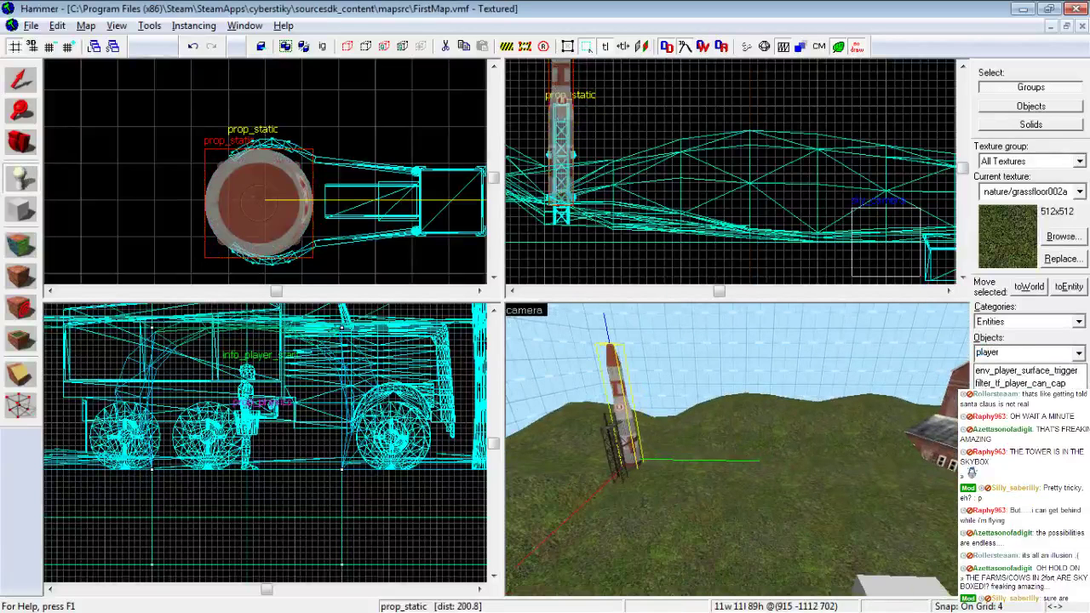
pyautogui.click(1015, 432)
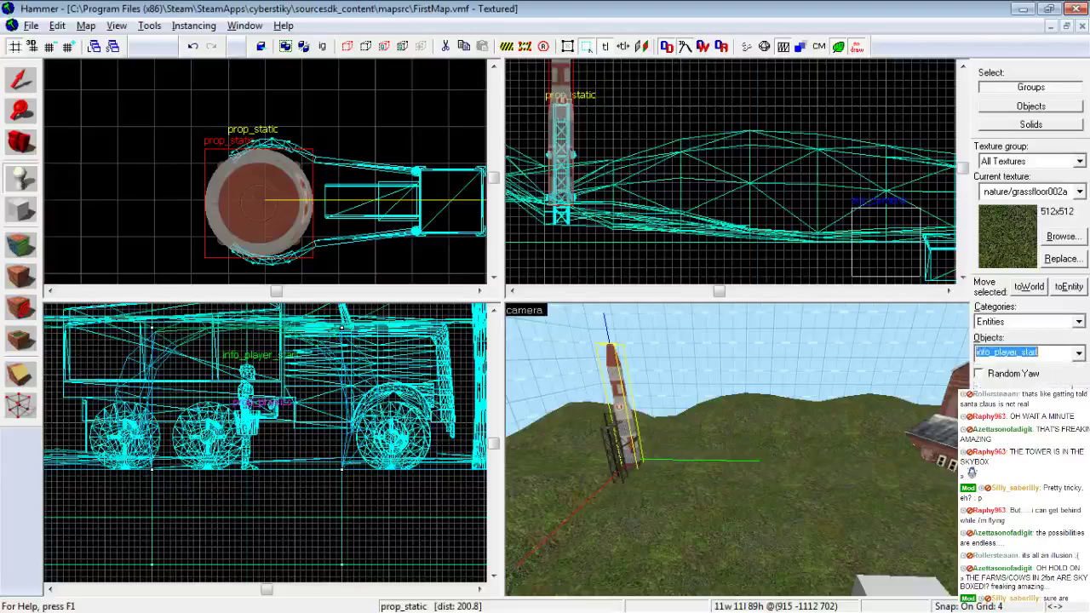
pyautogui.click(690, 467)
pyautogui.press('z')
pyautogui.press('w')
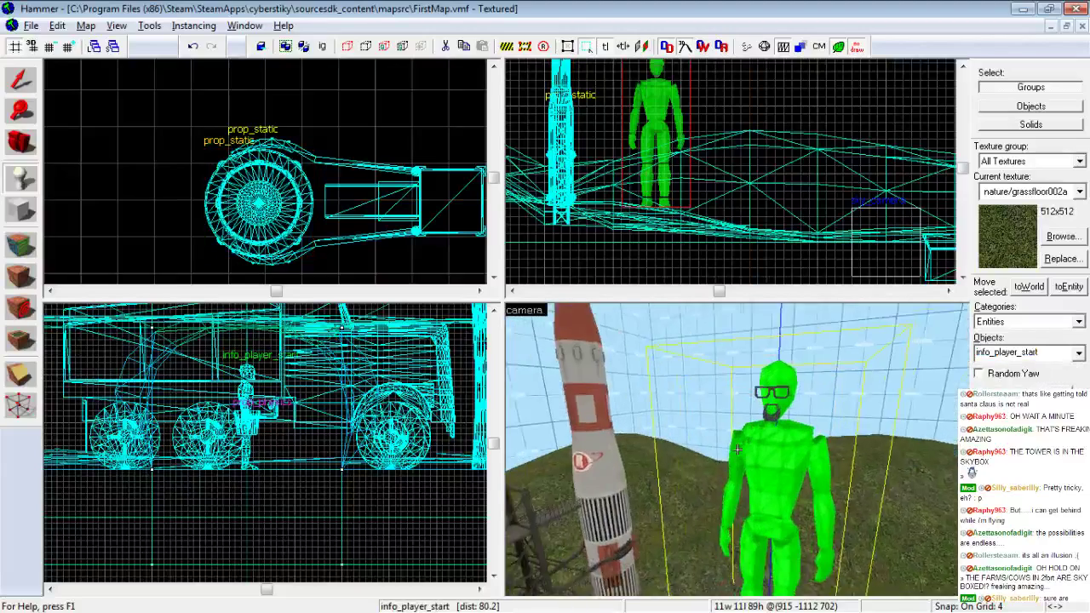
pyautogui.press('s')
pyautogui.press('a')
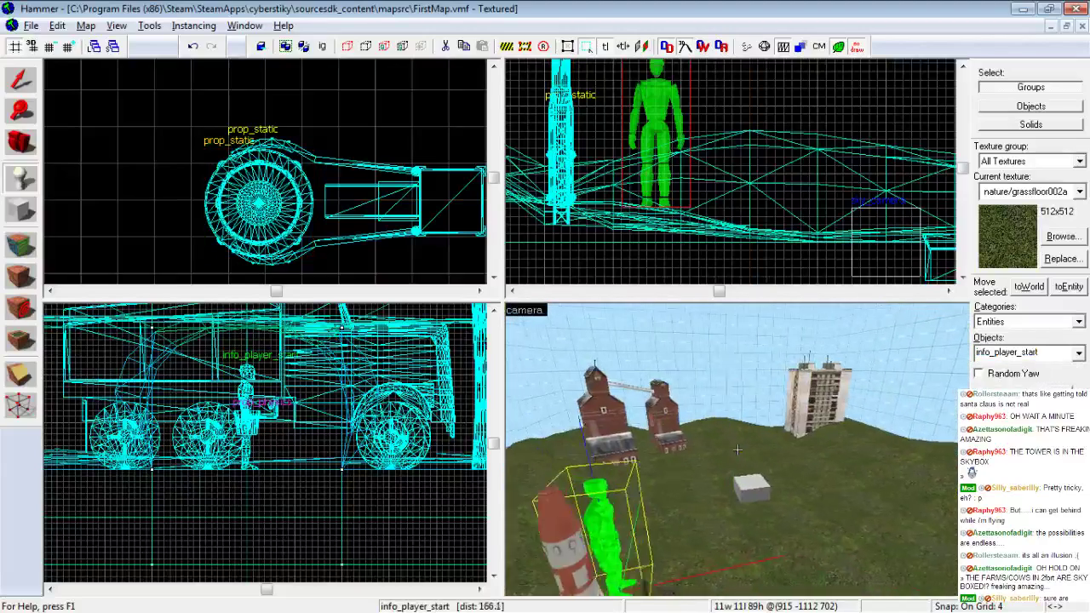
pyautogui.press('d')
pyautogui.press('z')
# Delete the info_player_start entity placed beside the rocket
pyautogui.click(20, 79)
pyautogui.press('Delete')
pyautogui.press('z')
pyautogui.press('w')
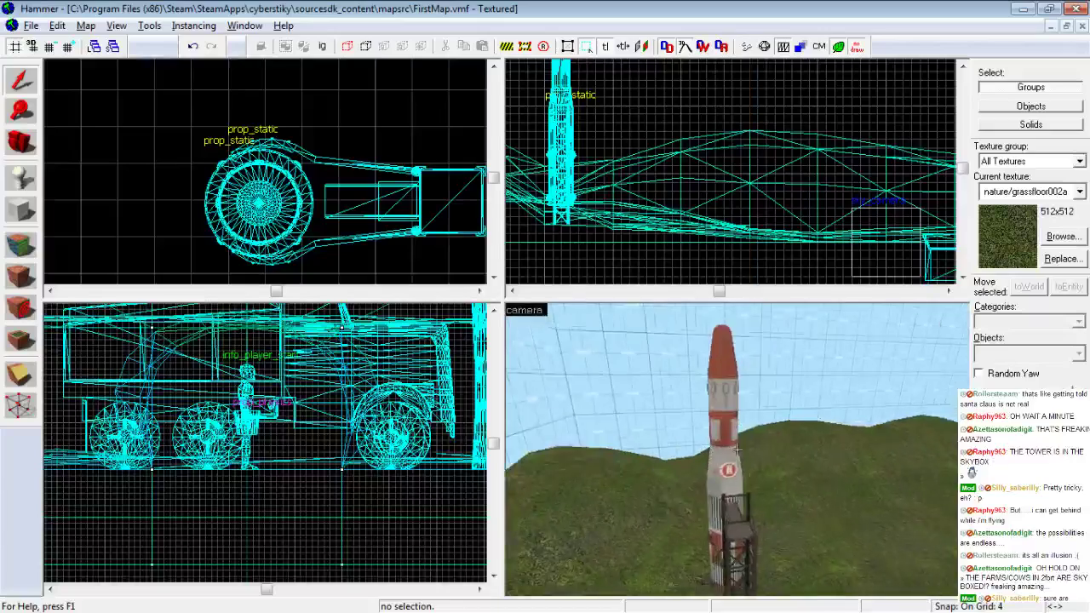
# Save the current map
pyautogui.press('s')
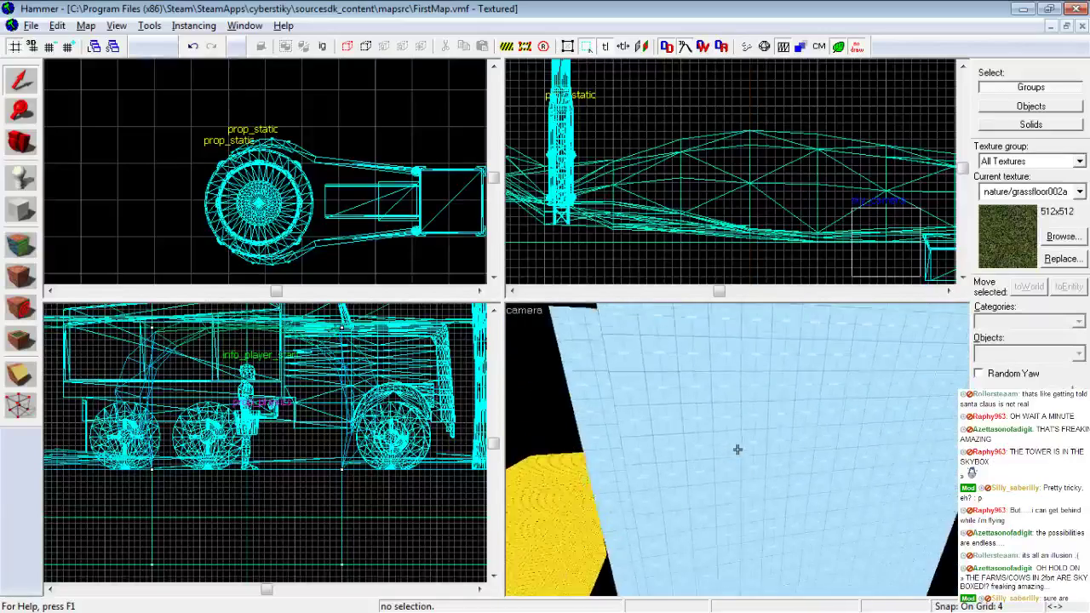
pyautogui.press('w')
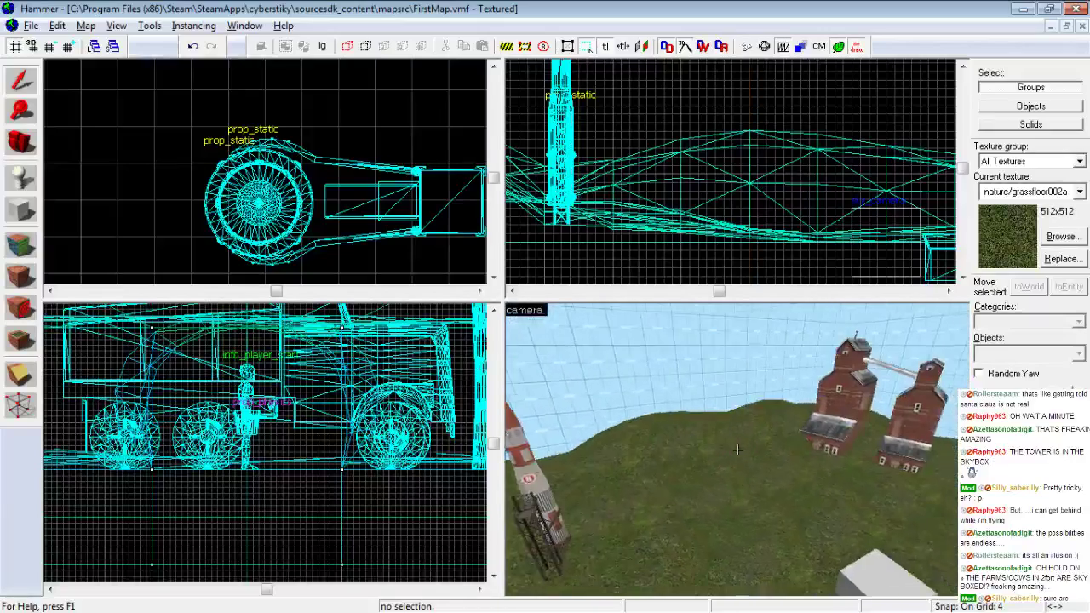
pyautogui.press('z')
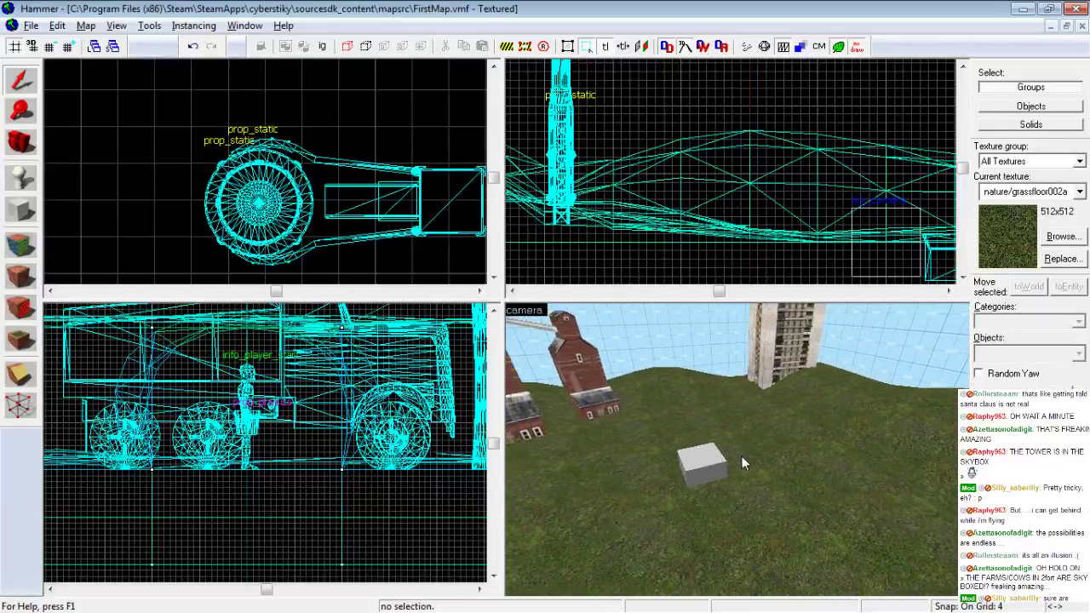
pyautogui.click(31, 26)
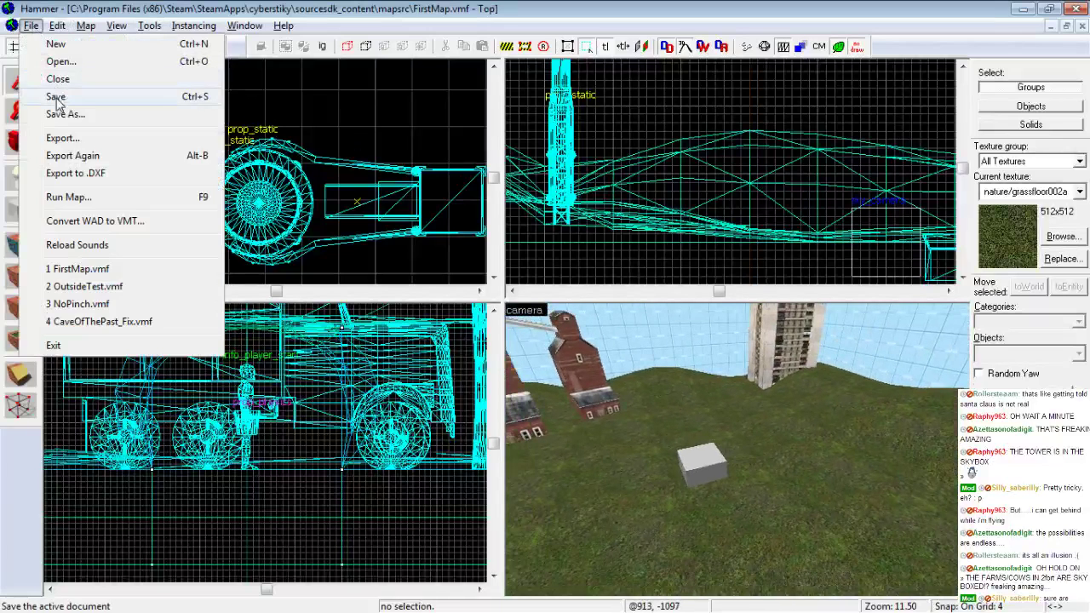
pyautogui.click(56, 97)
pyautogui.press('z')
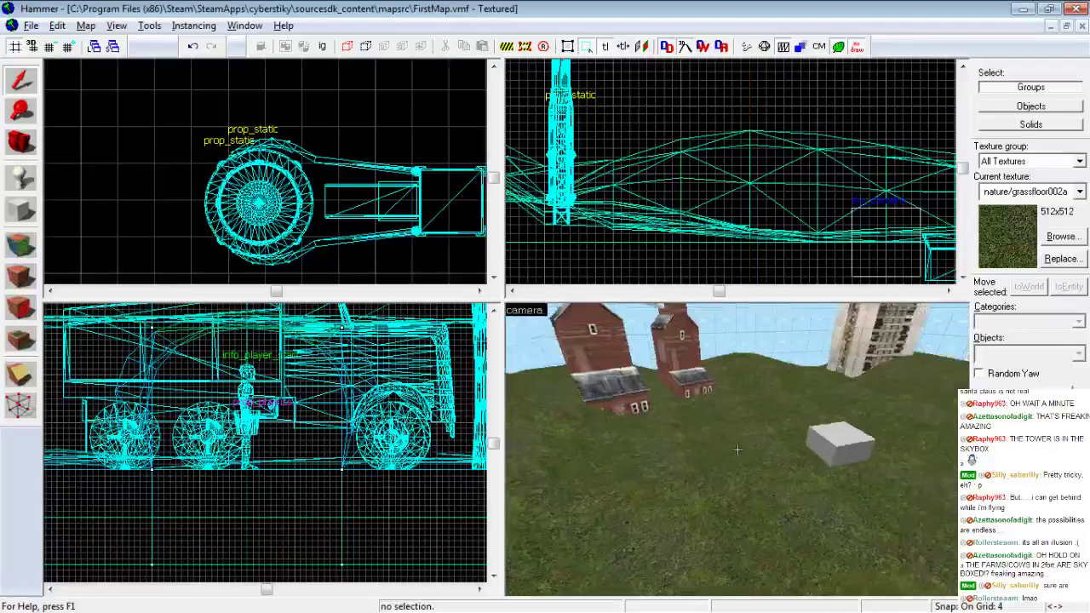
pyautogui.press('w')
pyautogui.press('s')
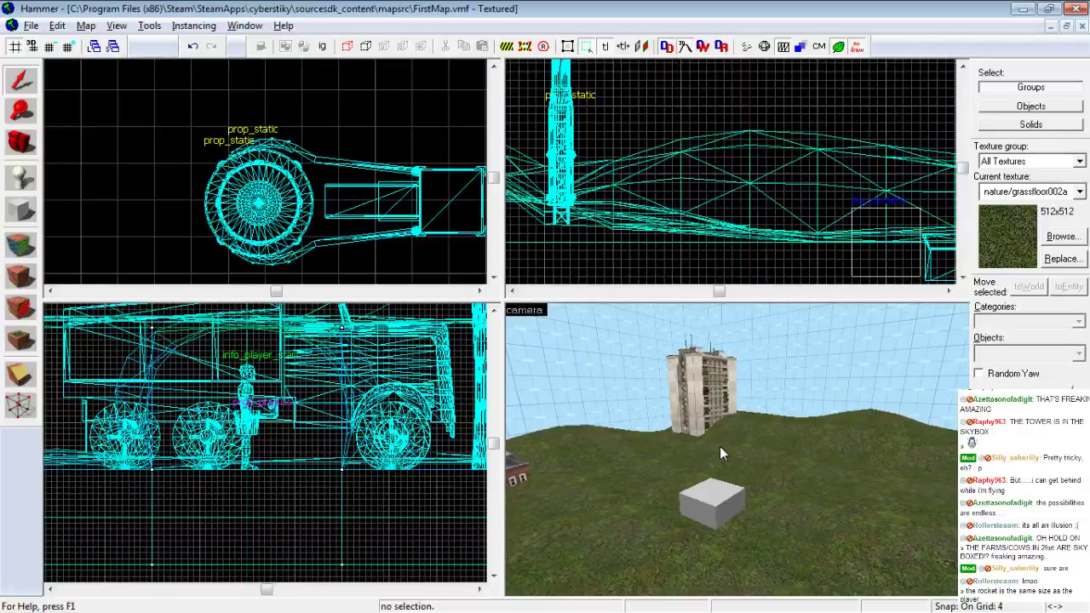
pyautogui.press('z')
pyautogui.press('z')
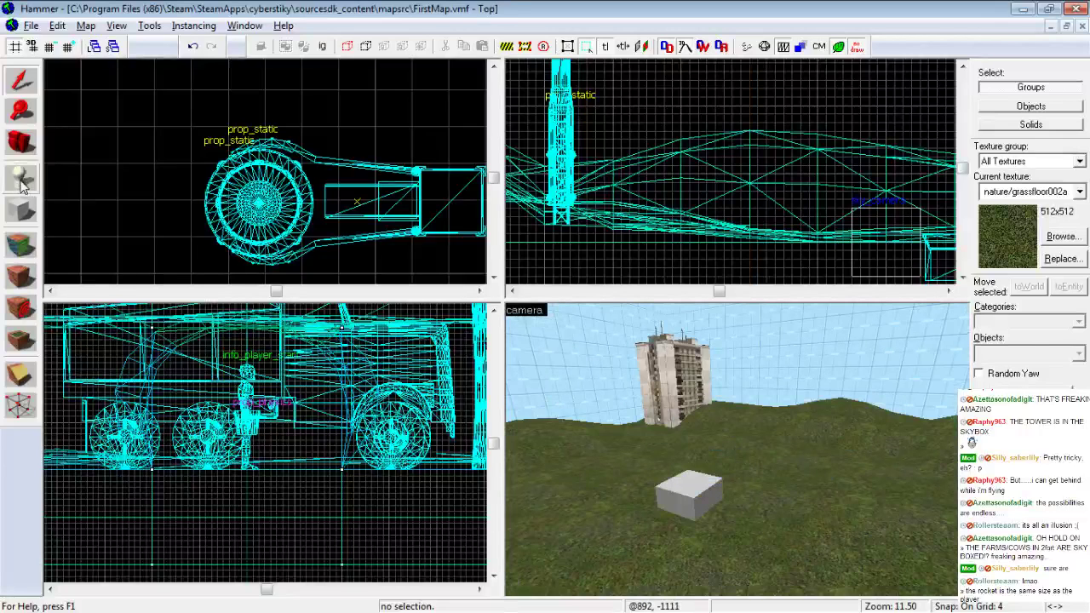
# Activate the Entity tool and choose env_sun as the entity class to place
pyautogui.click(21, 179)
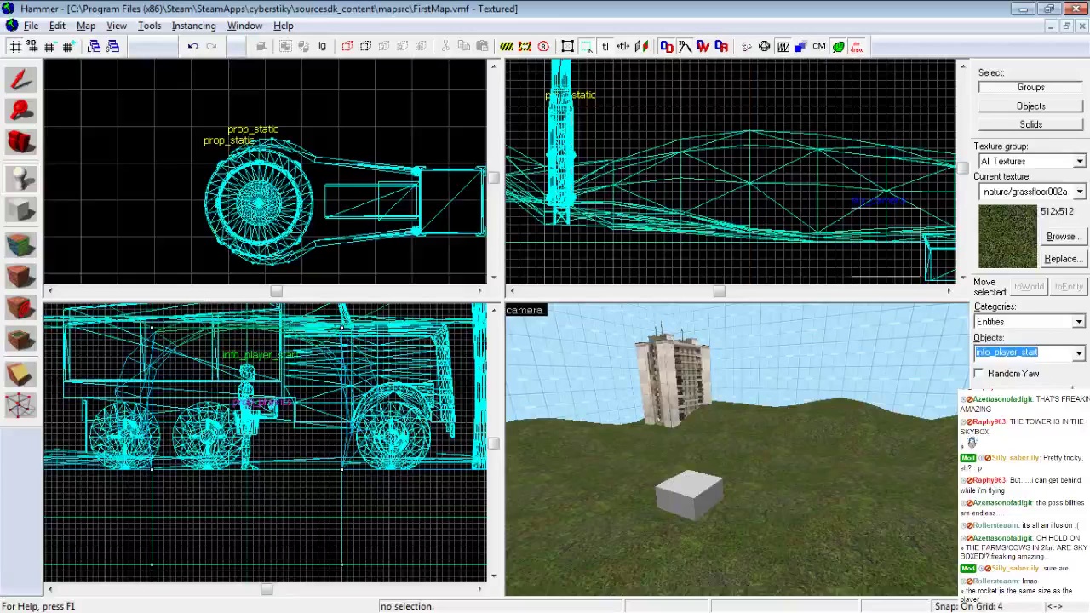
pyautogui.write('sun')
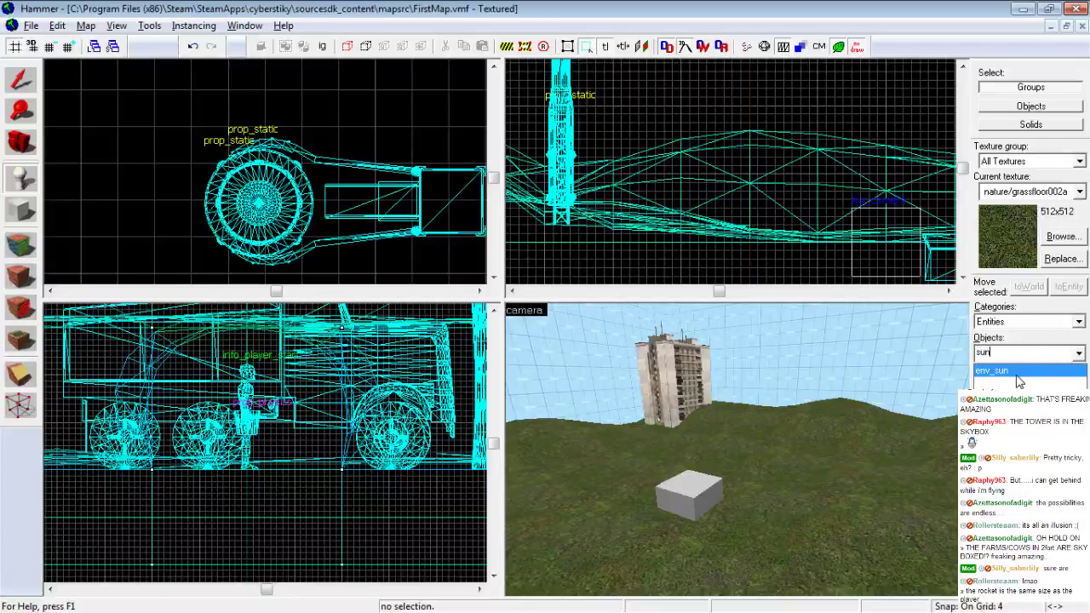
pyautogui.click(1004, 371)
# Raise the grid size to 32
pyautogui.scroll(-15, 303, 198)
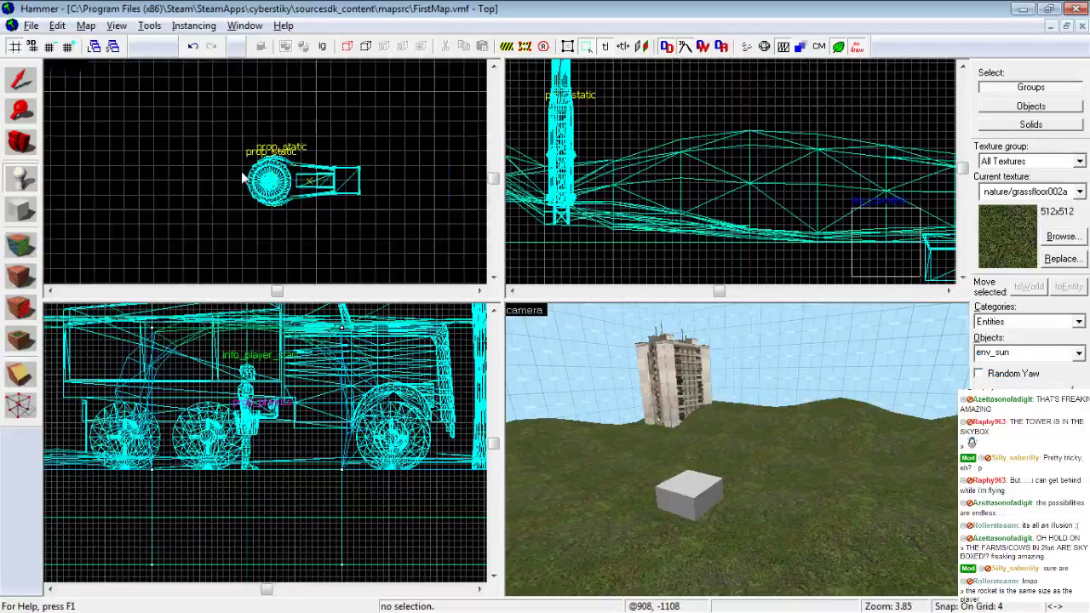
pyautogui.click(70, 48)
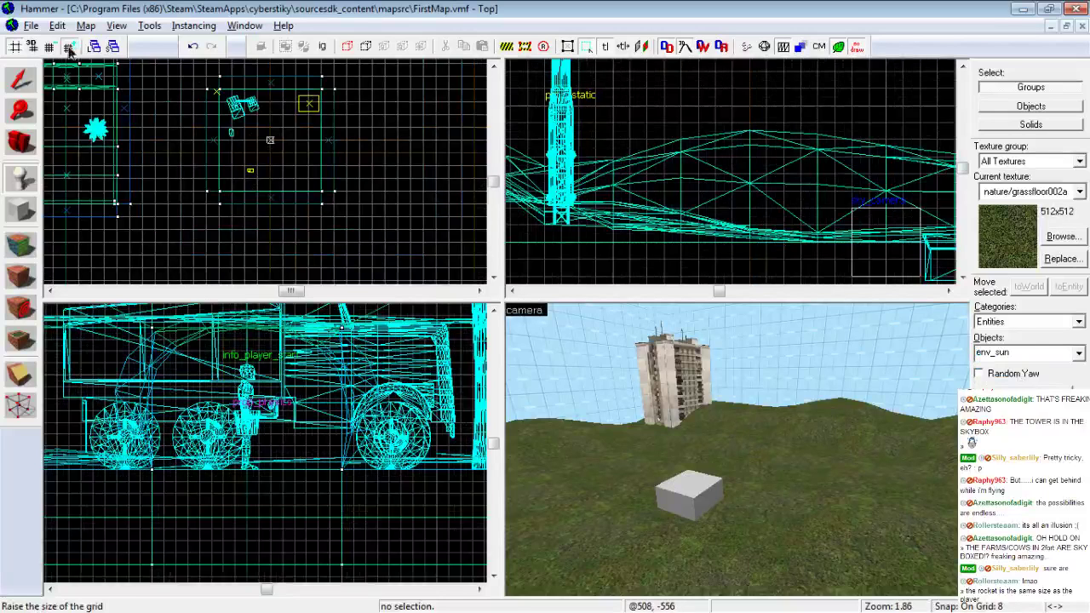
pyautogui.click(70, 49)
pyautogui.click(70, 48)
# Position the entity placement marker inside the skybox room, southeast of the sky camera at about 1152, -1088 in the Top view
pyautogui.scroll(6, 293, 108)
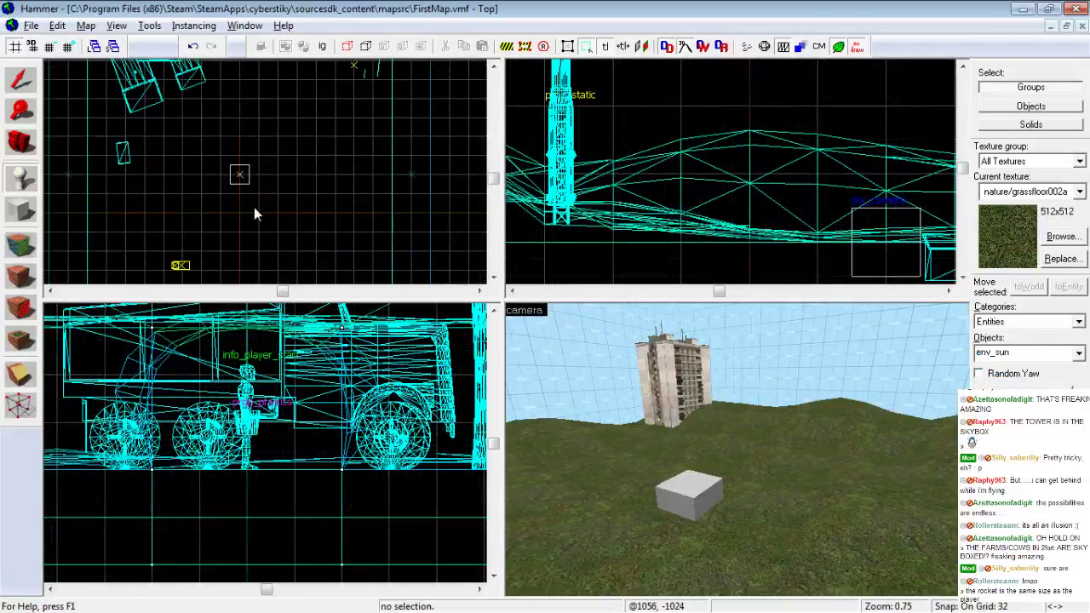
pyautogui.scroll(-2, 256, 214)
pyautogui.click(278, 224)
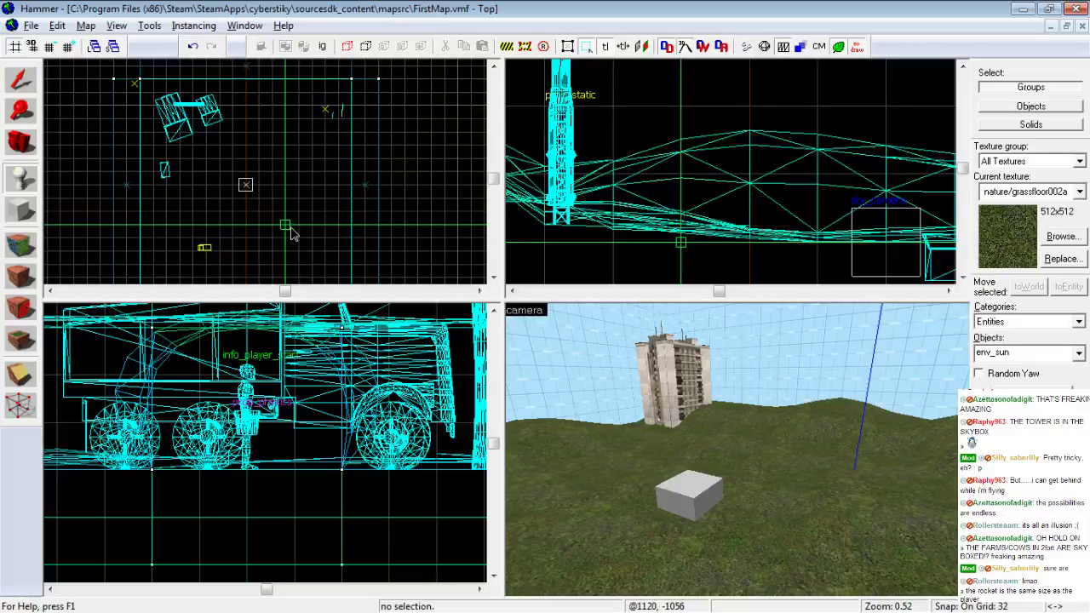
pyautogui.moveTo(290, 234); pyautogui.dragTo(300, 243)
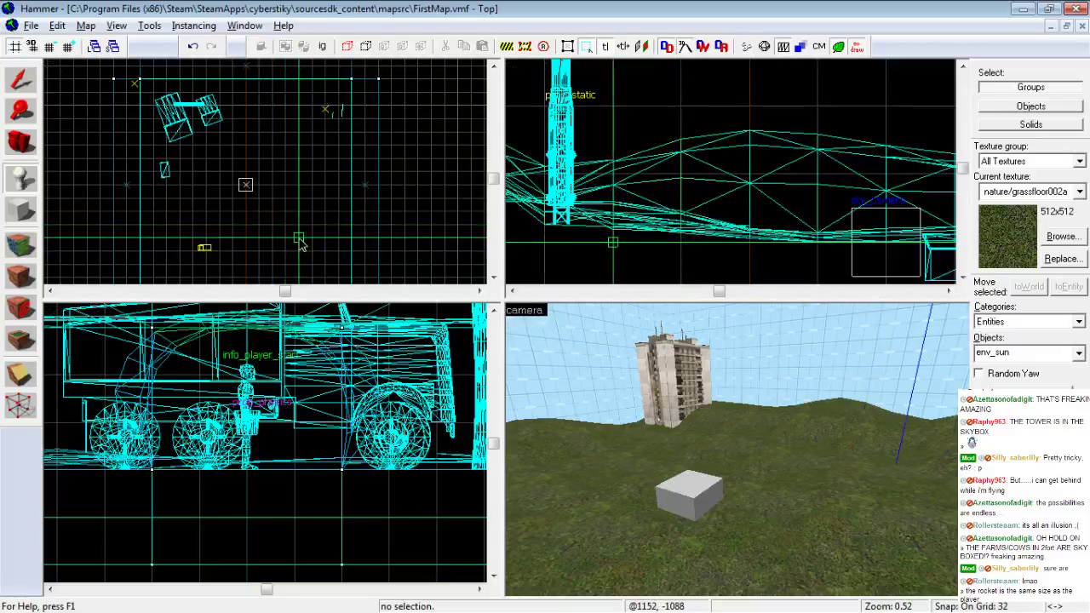
pyautogui.scroll(-2, 281, 239)
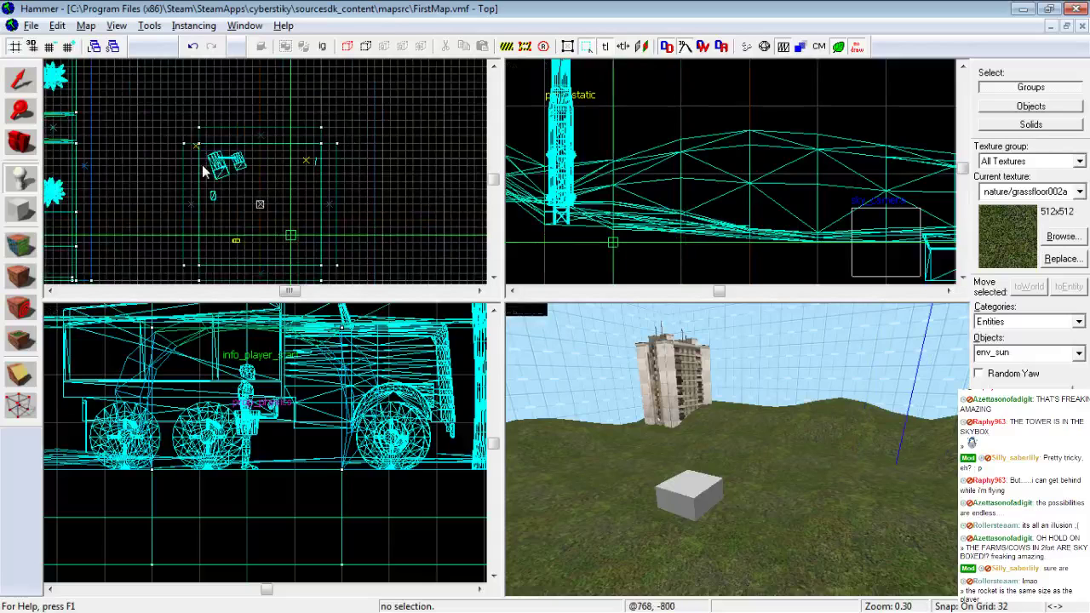
pyautogui.scroll(1, 250, 256)
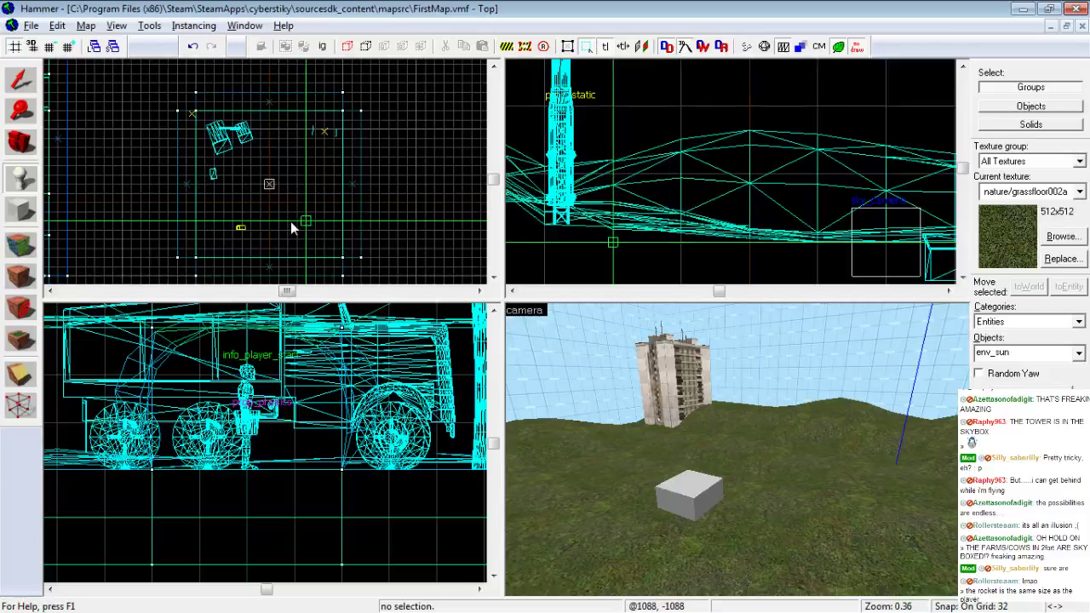
# Raise the placement marker close to the skybox ceiling in the Front view and create the env_sun entity there
pyautogui.scroll(-10, 614, 221)
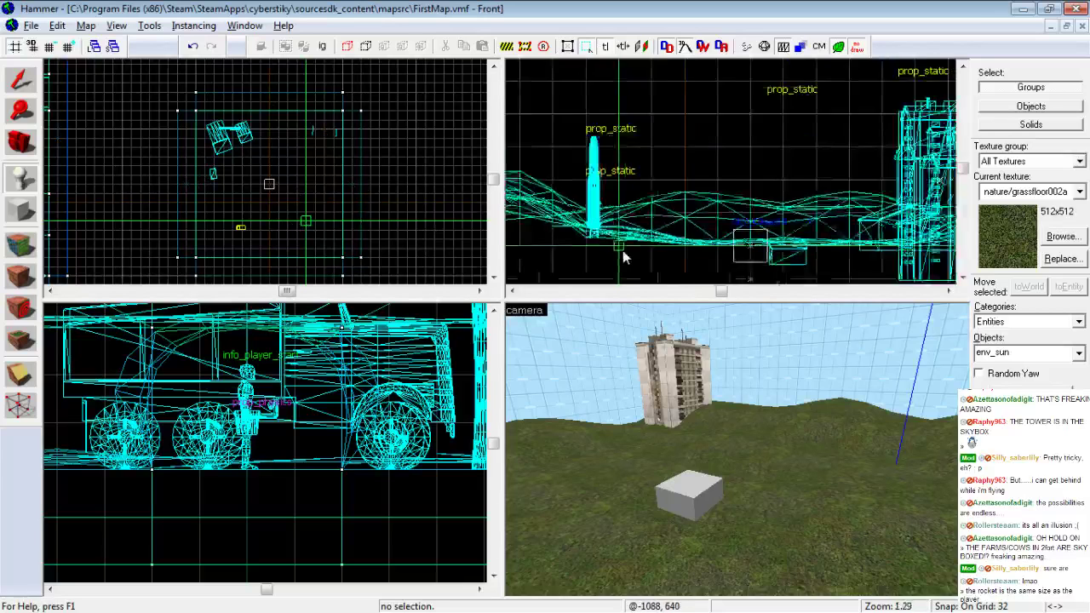
pyautogui.scroll(1, 611, 218)
pyautogui.click(611, 129)
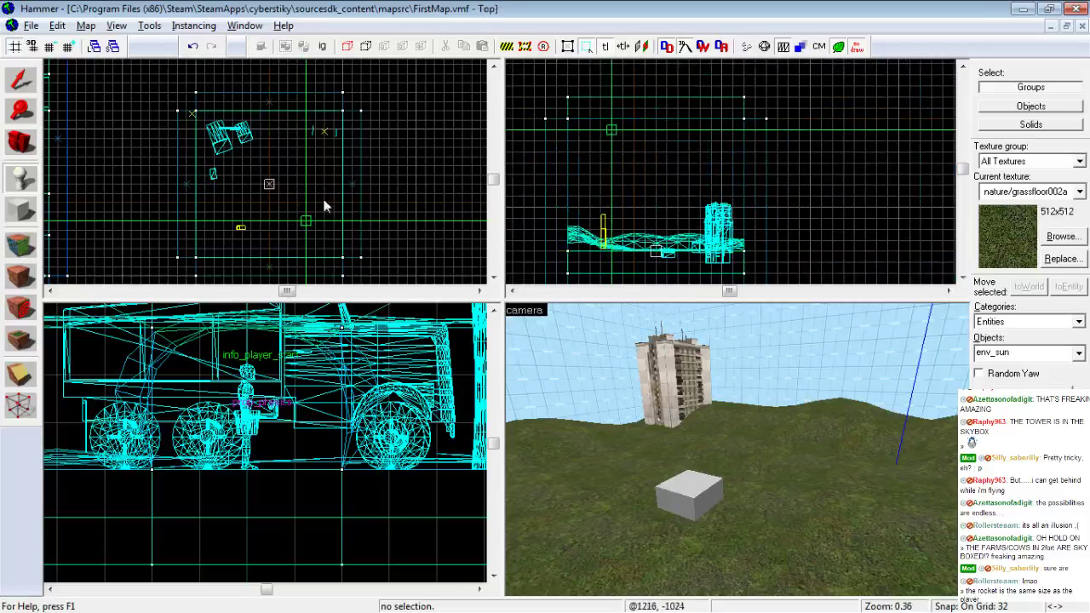
pyautogui.scroll(2, 288, 226)
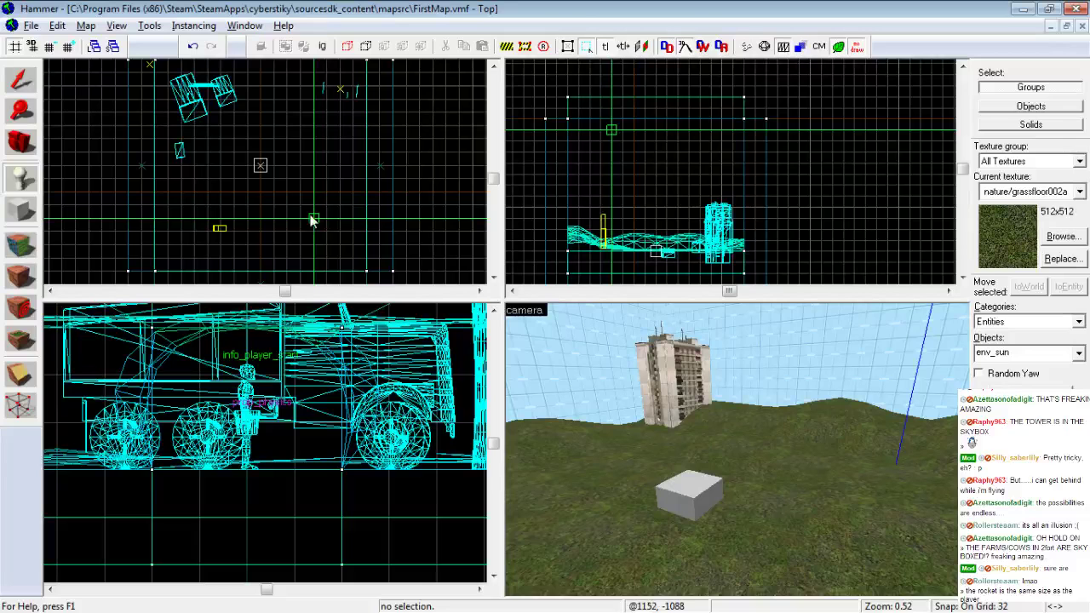
pyautogui.press('z')
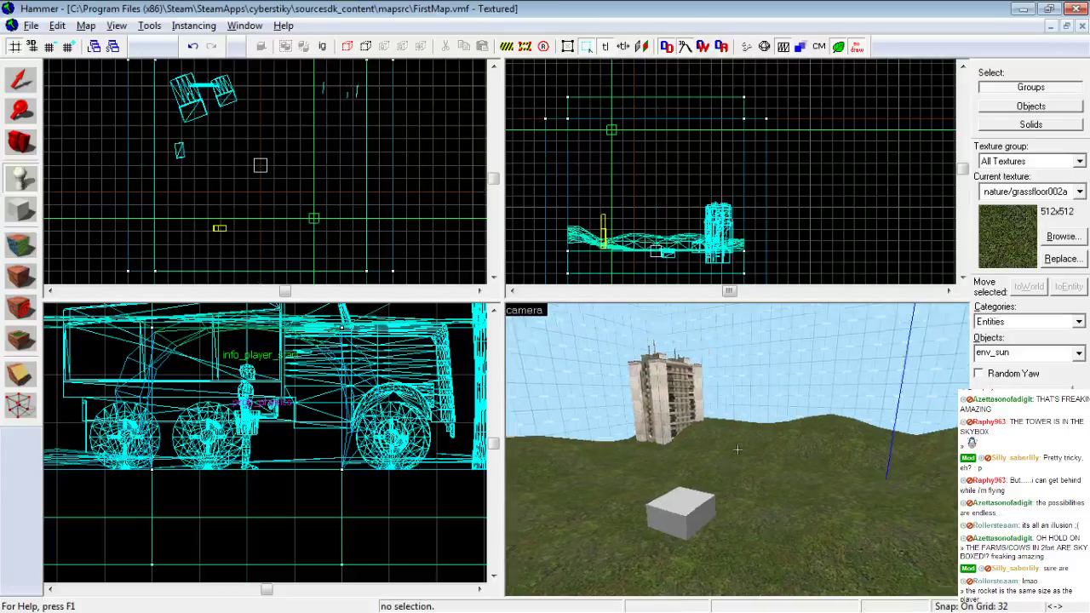
pyautogui.press('a')
pyautogui.press('z')
pyautogui.press('Return')
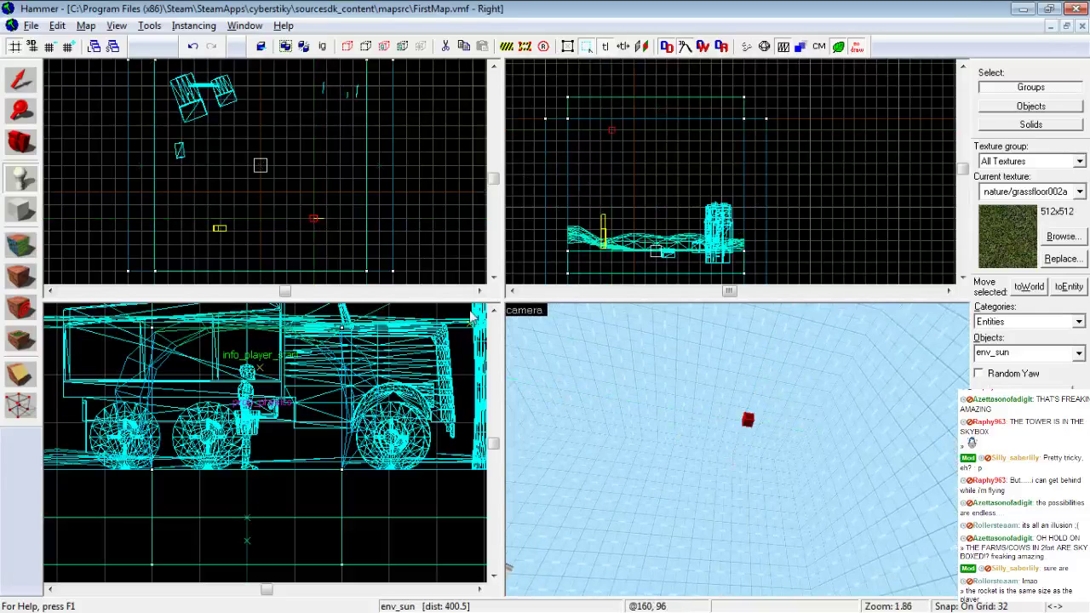
# Examine the env_sun entity's placement against the skybox walls and scenery in the 3D view
pyautogui.moveTo(584, 401); pyautogui.dragTo(644, 397)
pyautogui.press('s')
pyautogui.press('w')
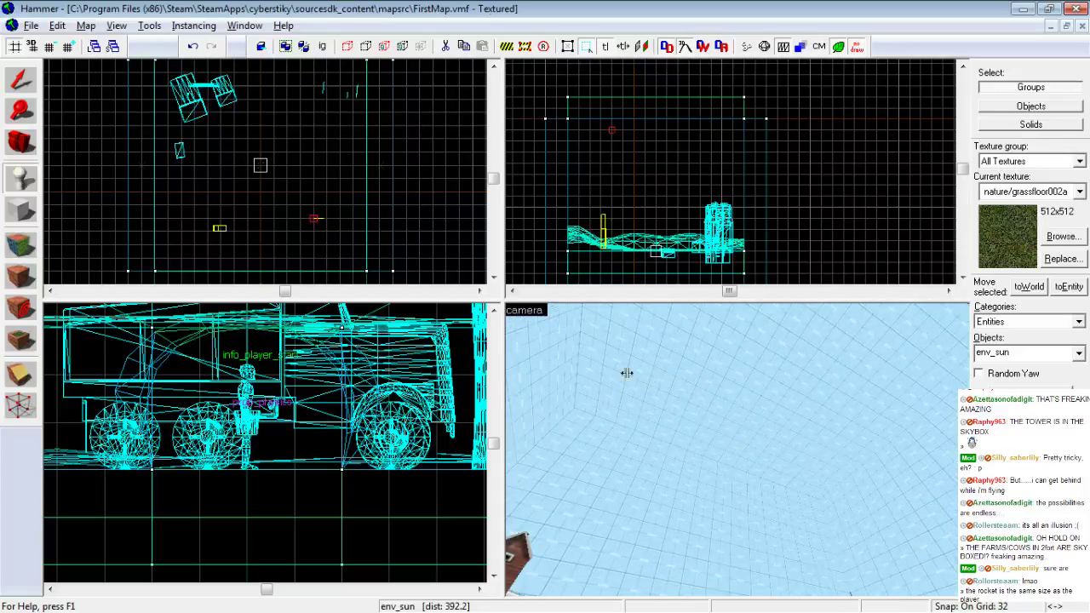
pyautogui.scroll(-3, 370, 233)
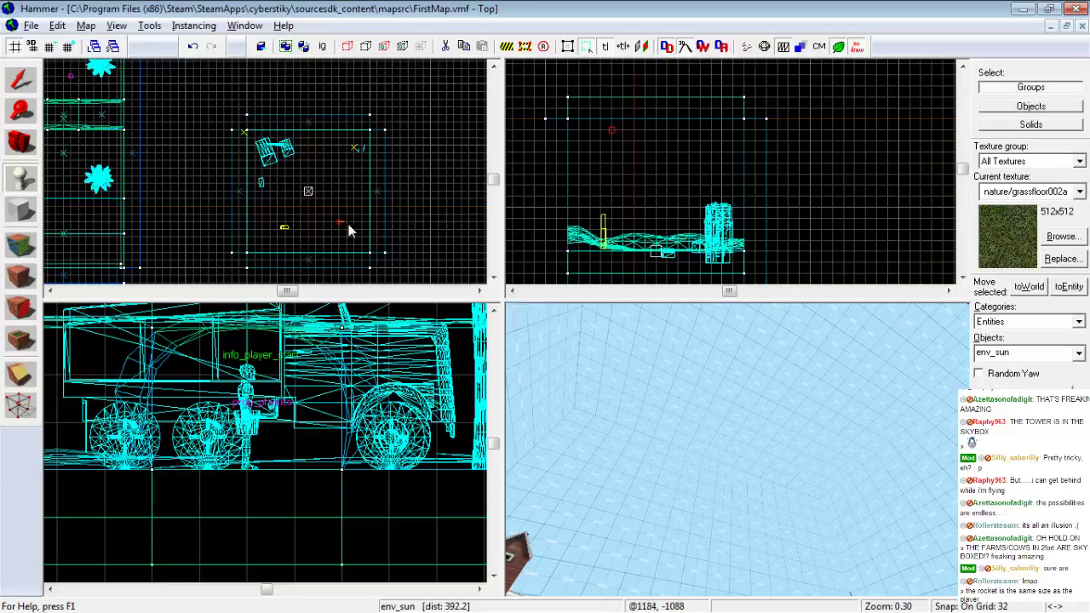
pyautogui.press('z')
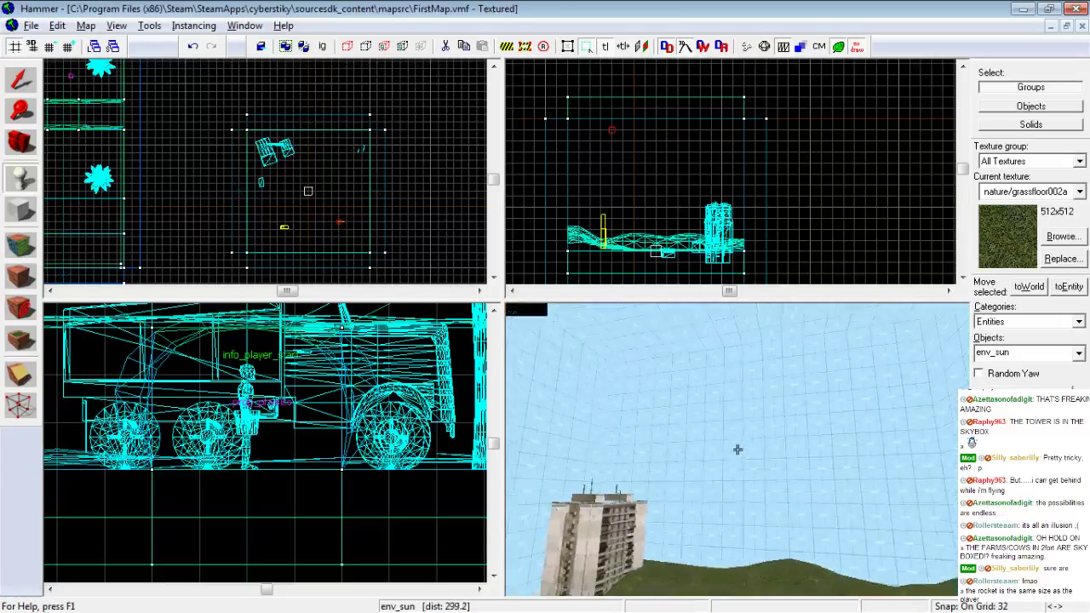
pyautogui.press('w')
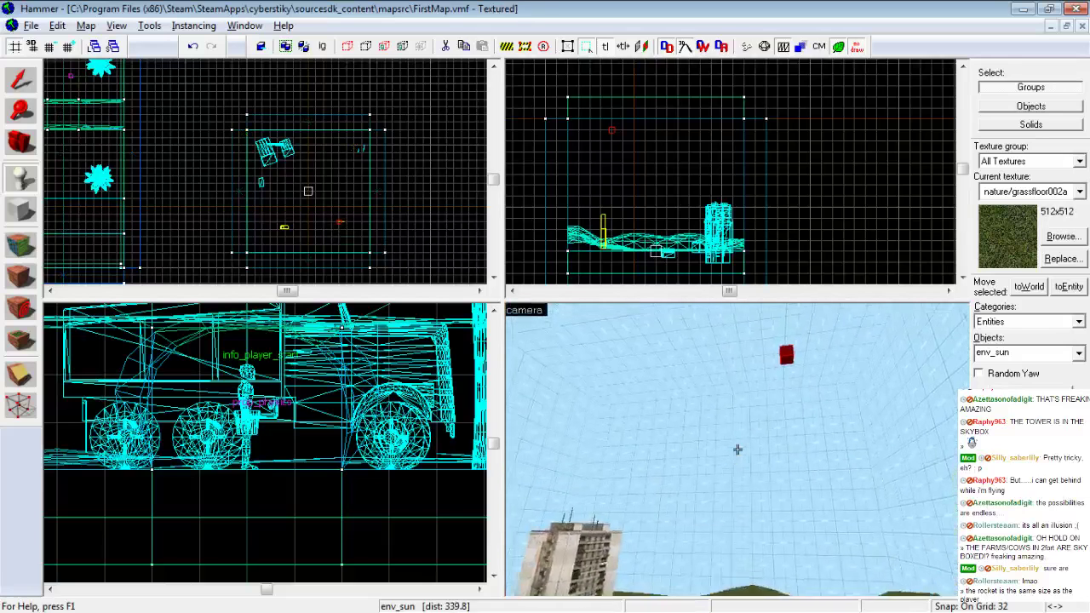
pyautogui.press('z')
pyautogui.press('w')
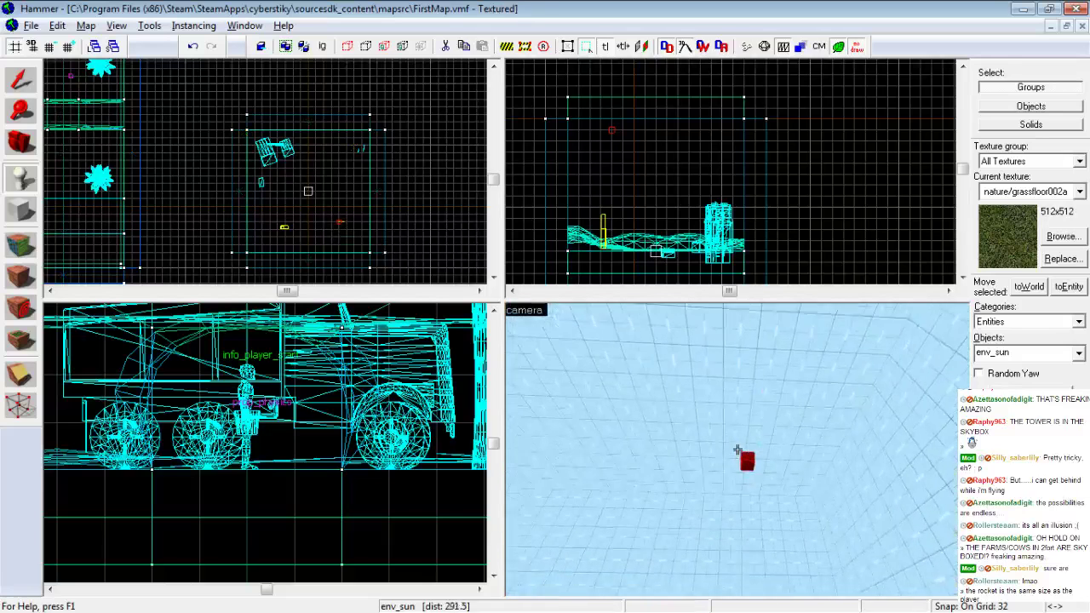
pyautogui.press('s')
pyautogui.press('w')
pyautogui.press('s')
pyautogui.press('w')
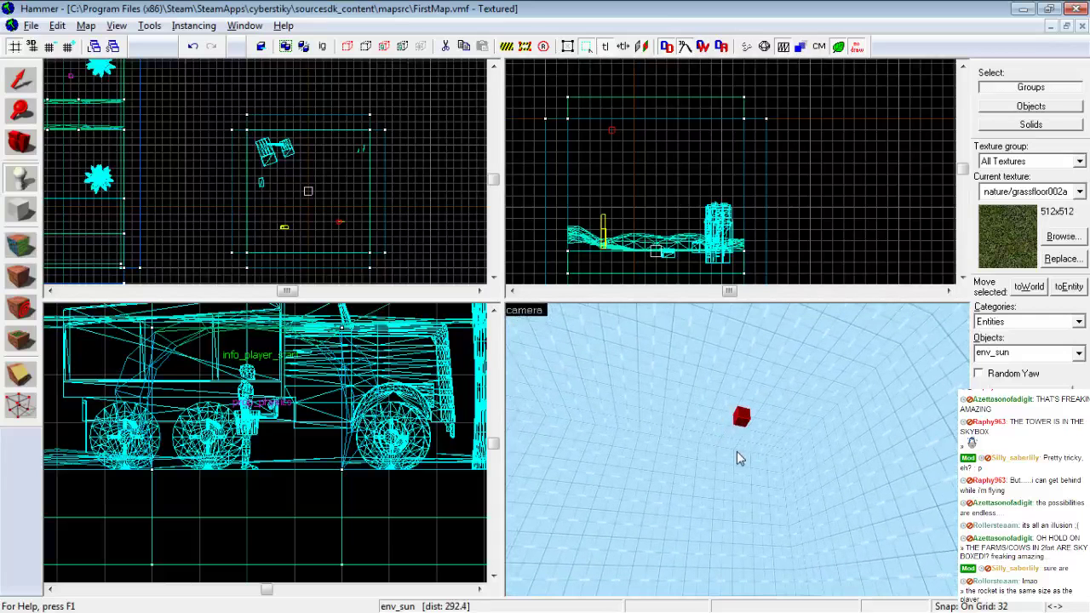
# Open the env_sun entity's properties and set its yaw angle to 131
pyautogui.hotkey('alt', 'Return')
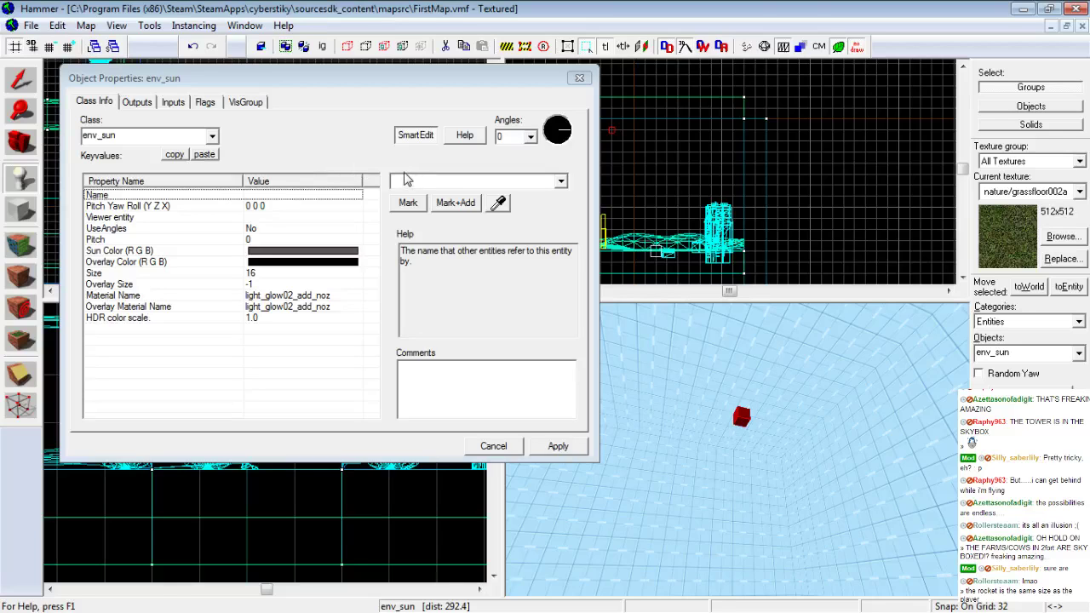
pyautogui.click(558, 135)
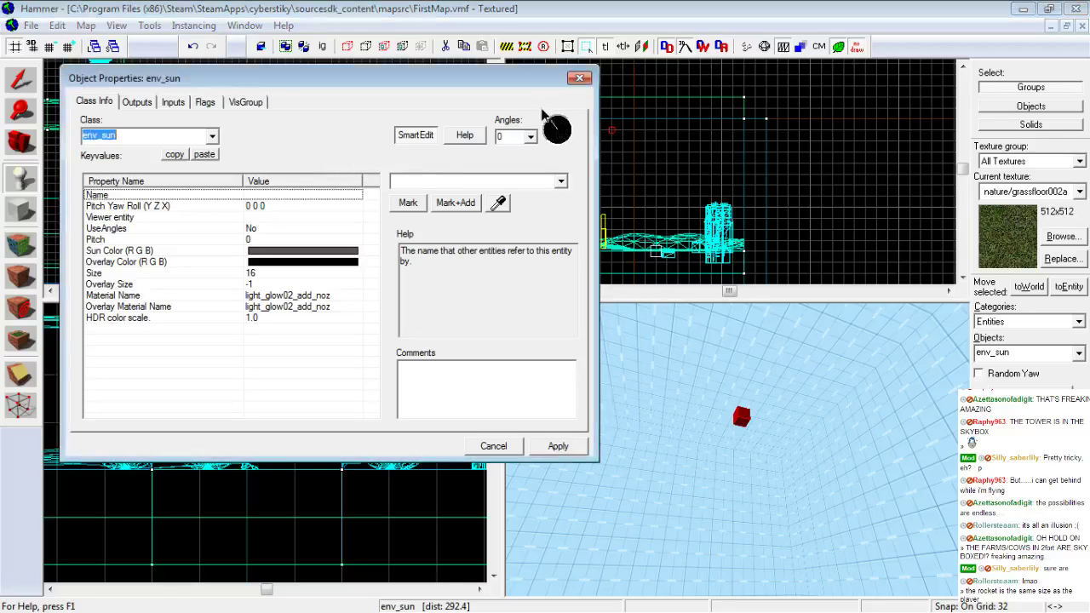
pyautogui.click(538, 111)
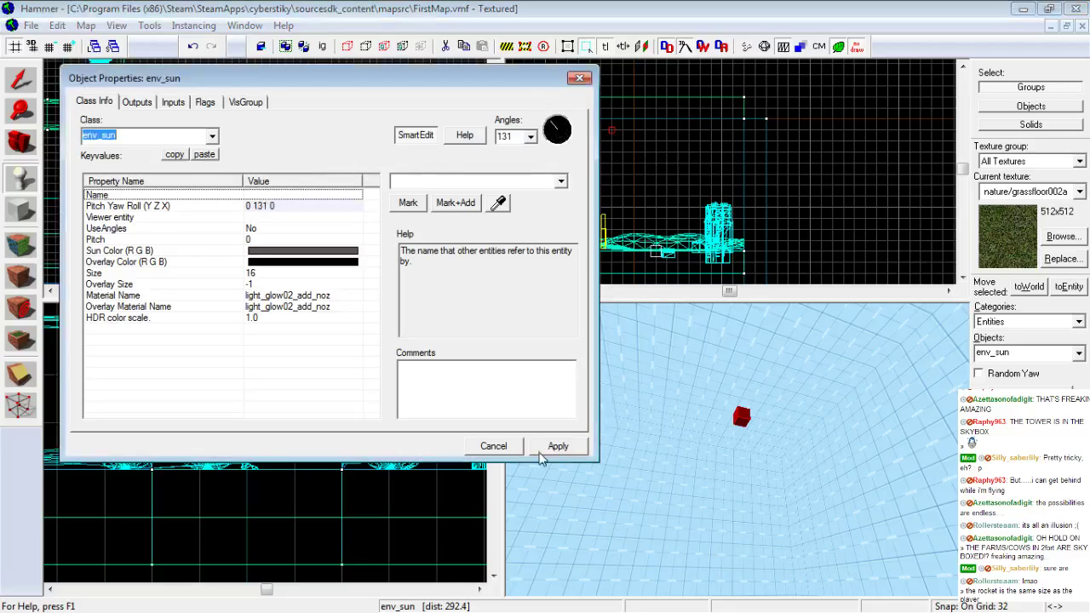
# Set the env_sun entity's UseAngles property to Yes and apply it
pyautogui.click(199, 229)
pyautogui.moveTo(417, 181); pyautogui.dragTo(352, 189)
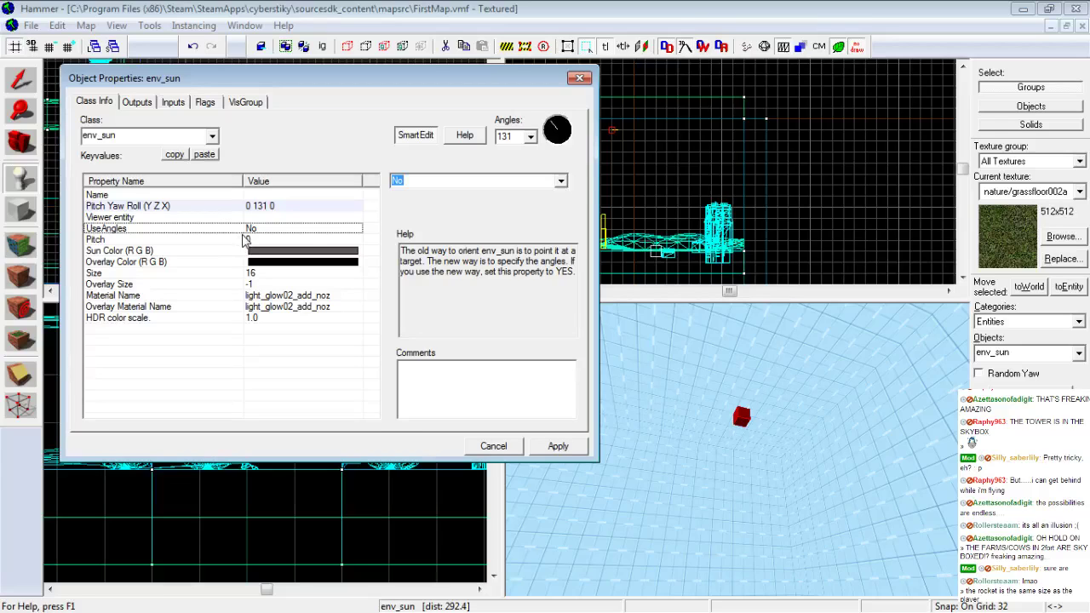
pyautogui.click(562, 182)
pyautogui.click(537, 206)
pyautogui.click(558, 445)
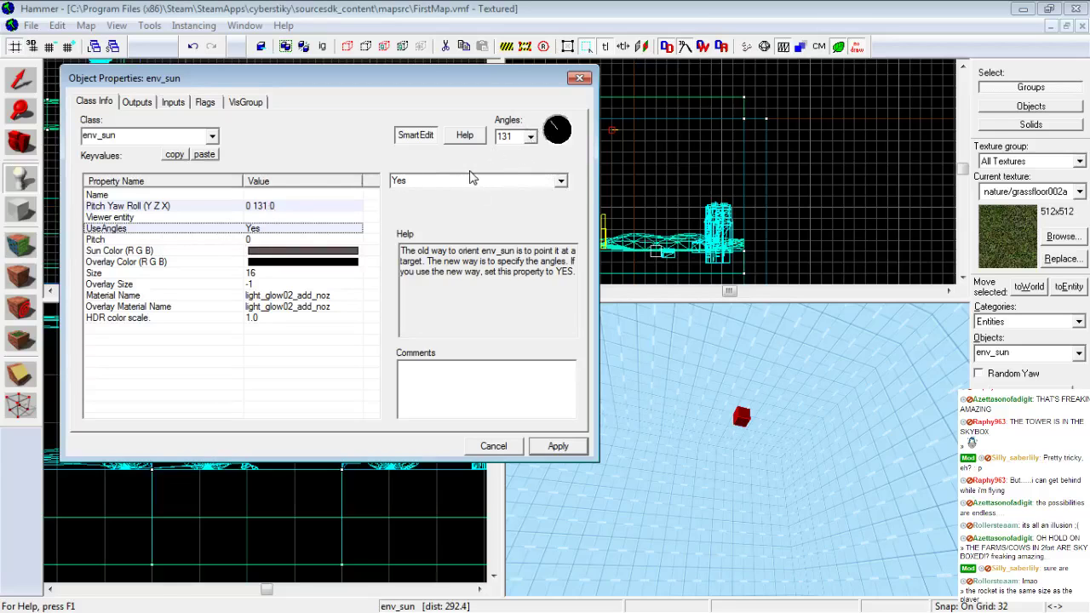
# Set the env_sun entity's Pitch to -65 and apply it
pyautogui.click(169, 241)
pyautogui.moveTo(401, 181); pyautogui.dragTo(365, 182)
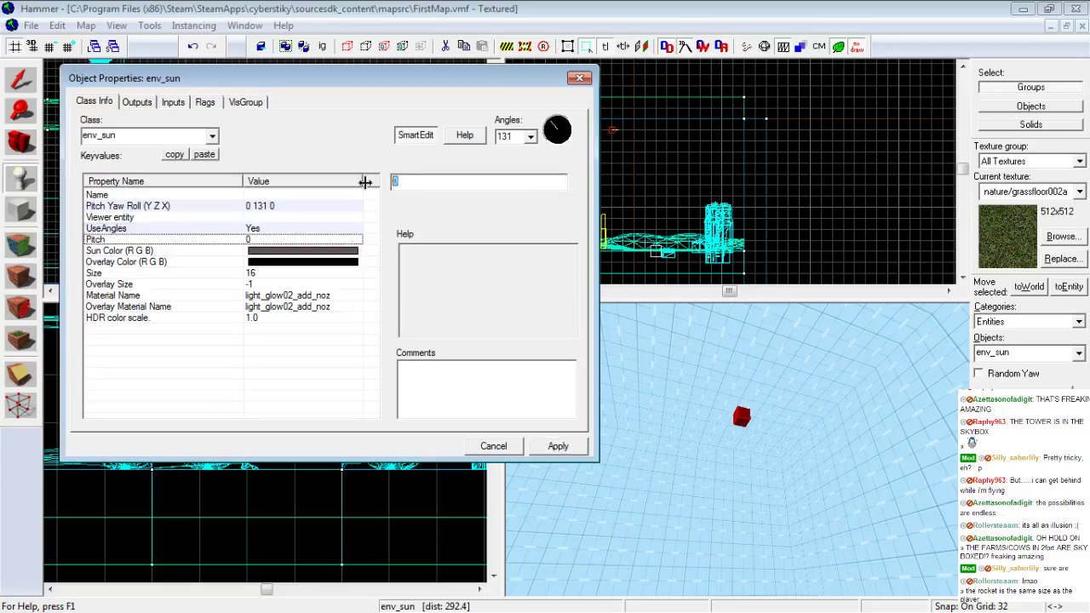
pyautogui.write('-65')
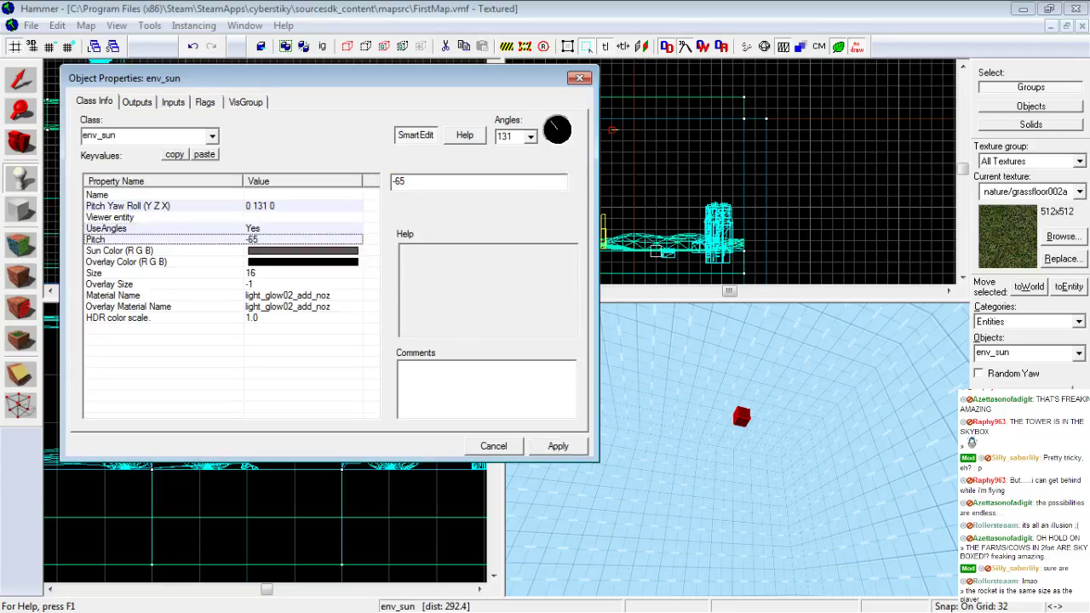
pyautogui.click(558, 445)
# Set the env_sun entity's Sun Color to the pale yellow 255 254 196 and apply it
pyautogui.click(275, 252)
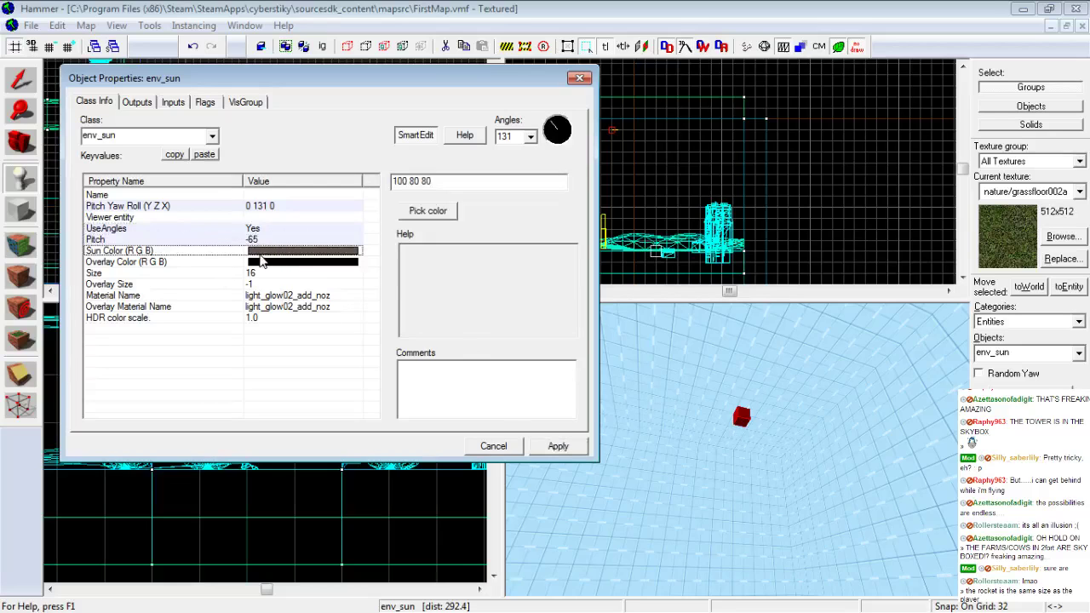
pyautogui.click(425, 210)
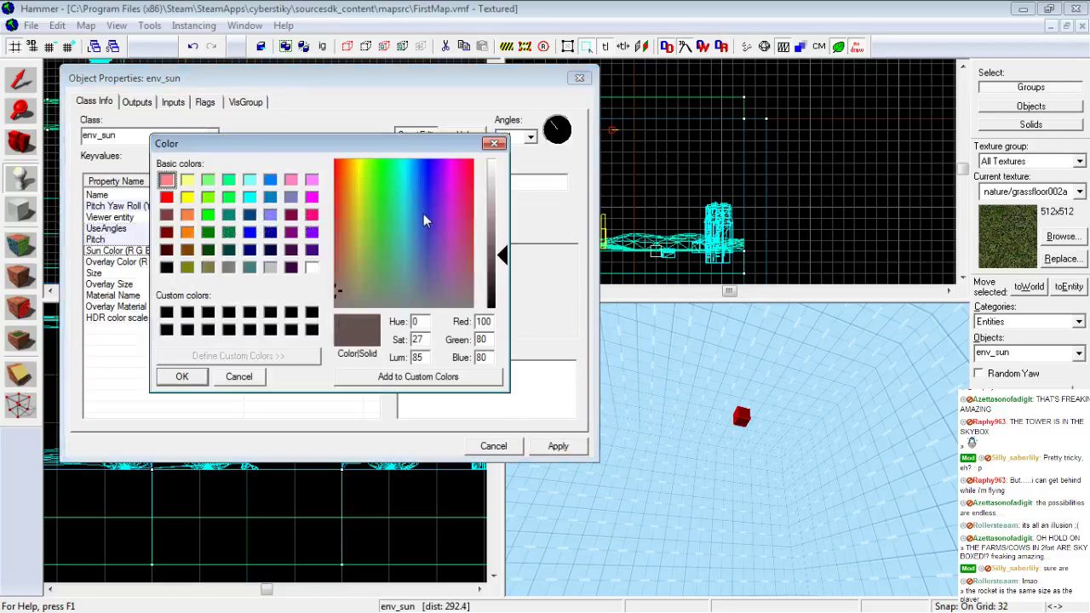
pyautogui.click(358, 160)
pyautogui.moveTo(493, 234); pyautogui.dragTo(495, 175)
pyautogui.click(202, 376)
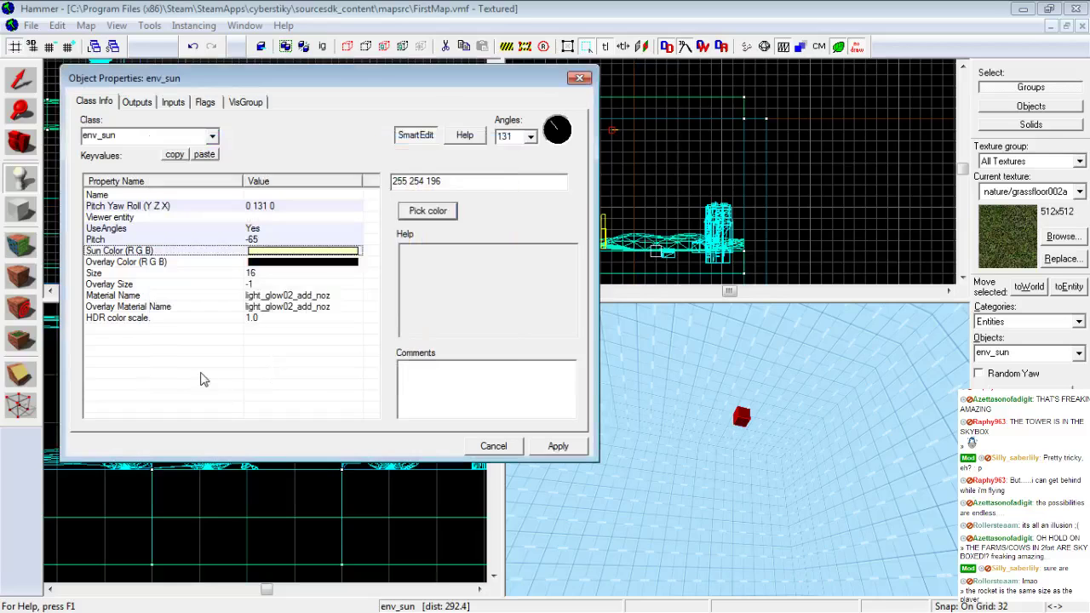
pyautogui.click(148, 273)
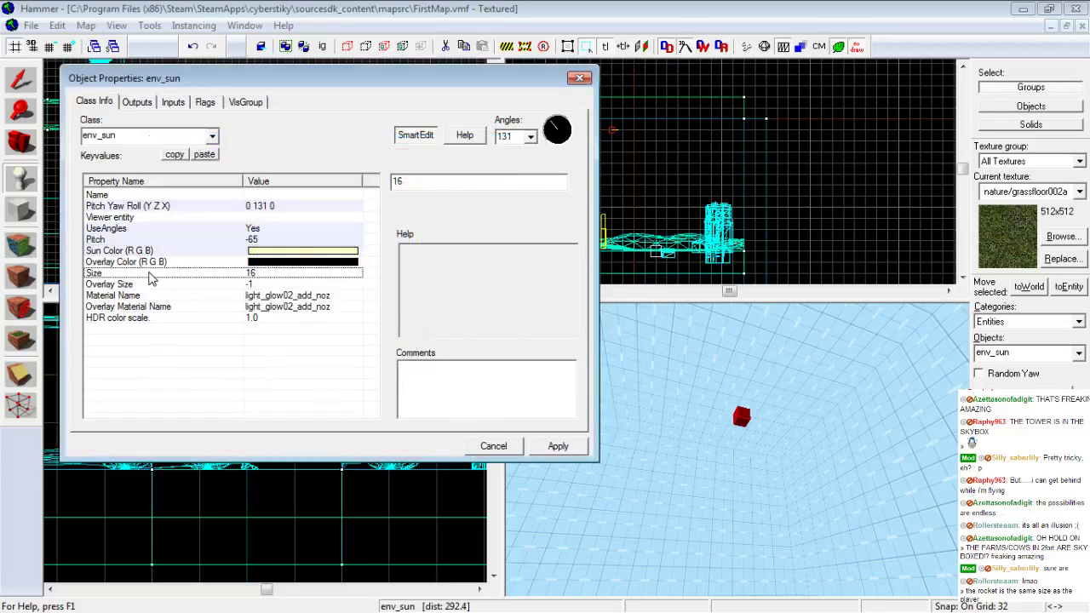
pyautogui.click(557, 446)
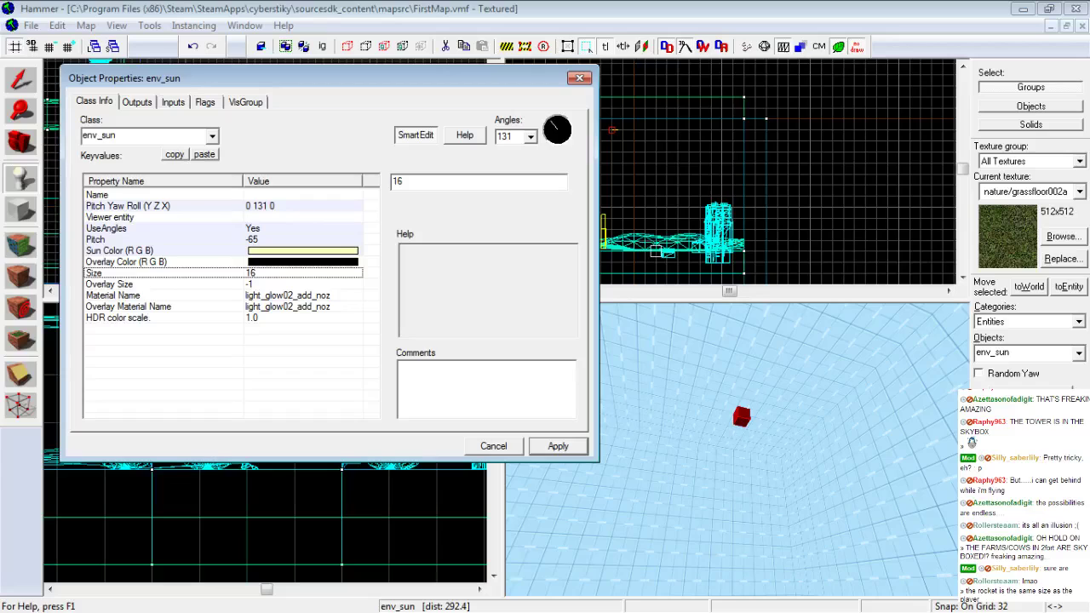
# Review the env_sun entity's Pitch, UseAngles and Sun Color properties, apply the settings and close its properties
pyautogui.click(242, 240)
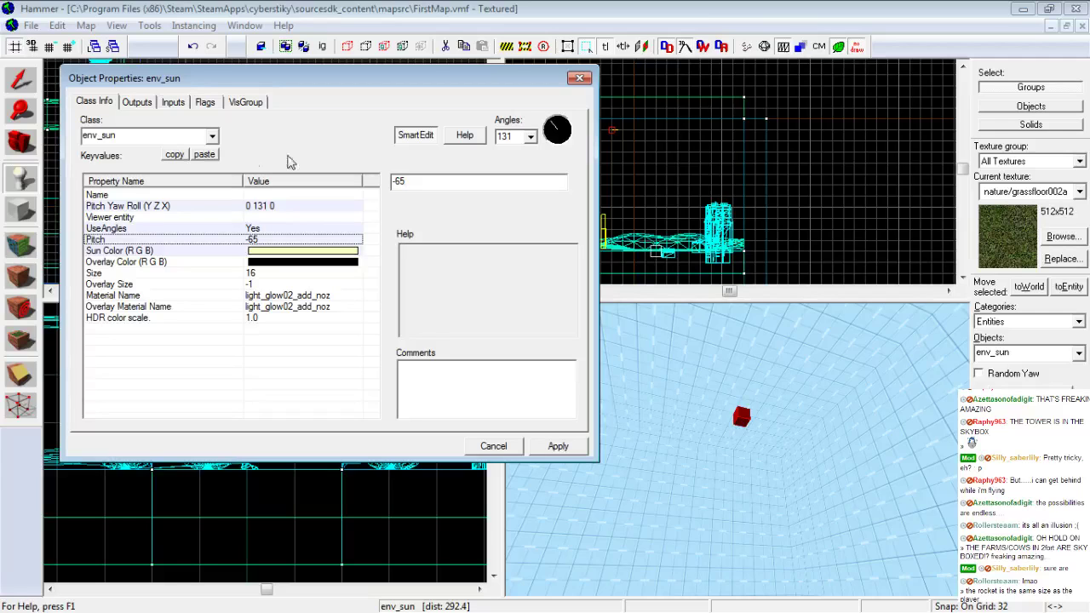
pyautogui.click(227, 229)
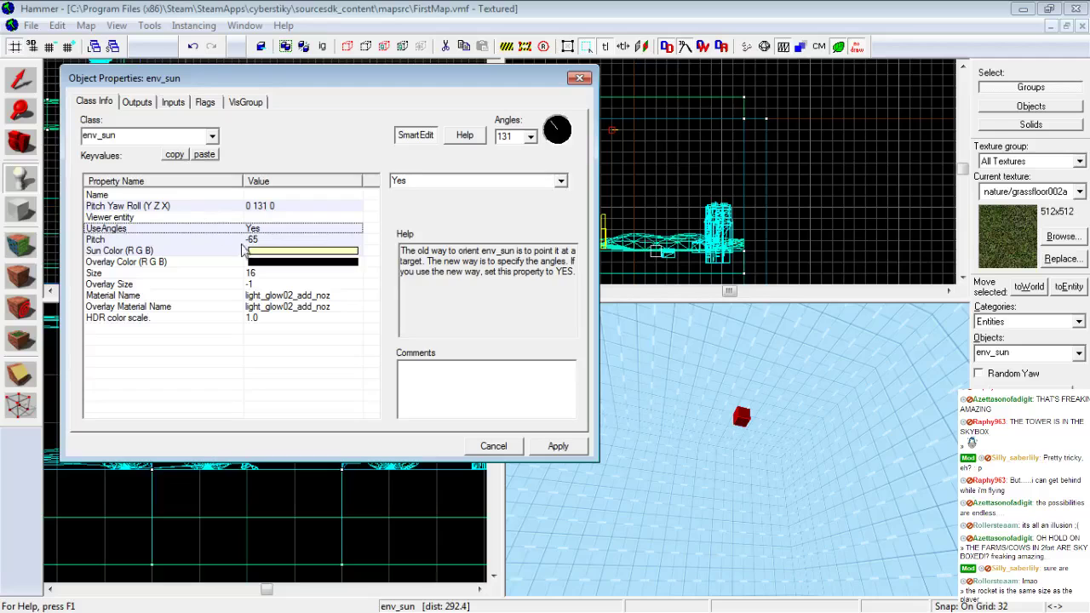
pyautogui.click(238, 251)
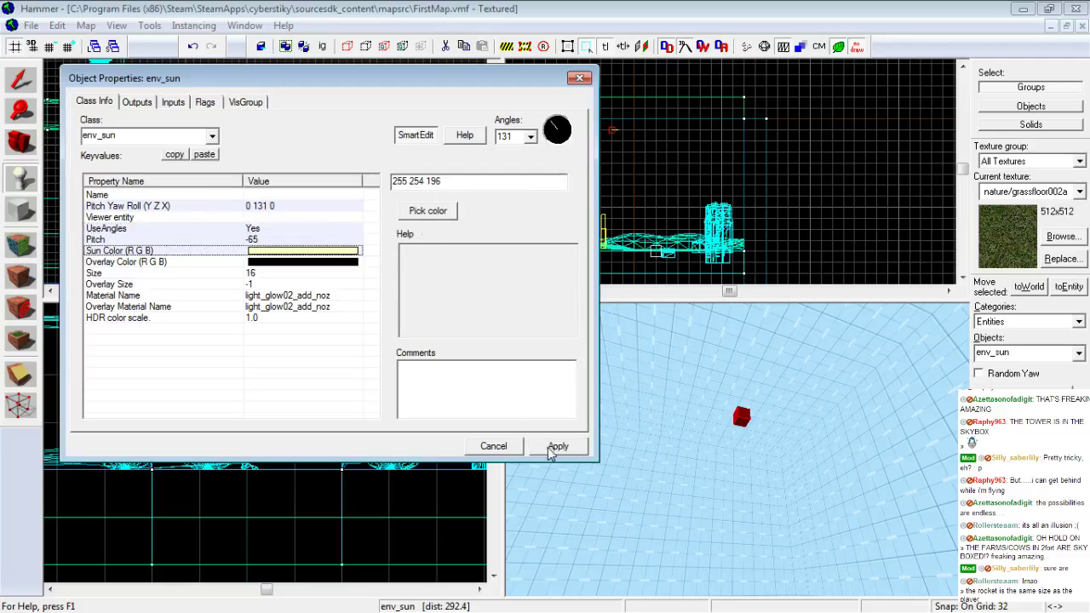
pyautogui.click(244, 230)
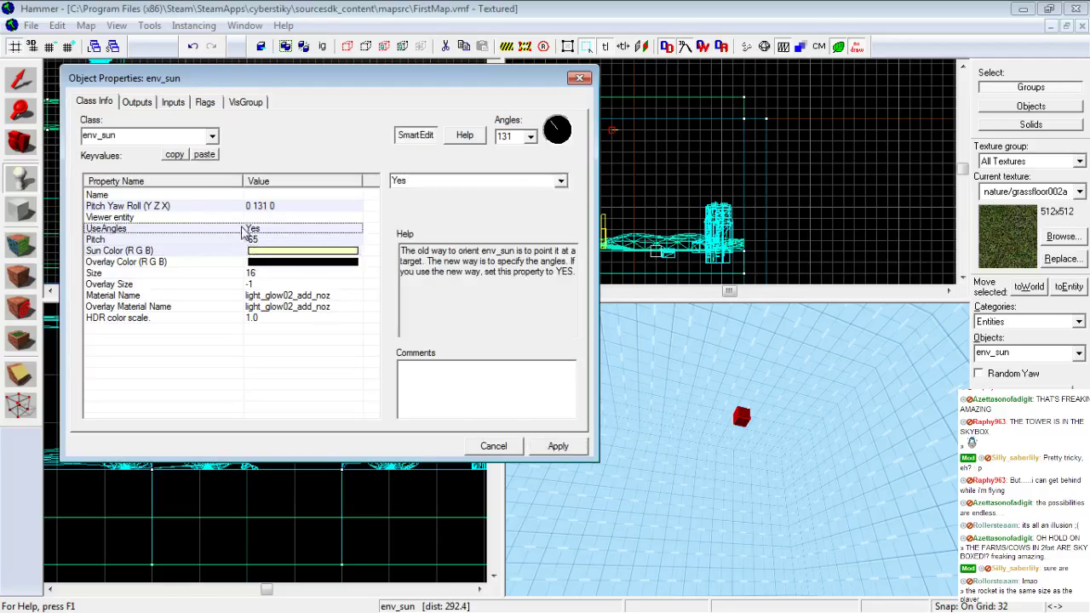
pyautogui.click(560, 447)
pyautogui.click(494, 447)
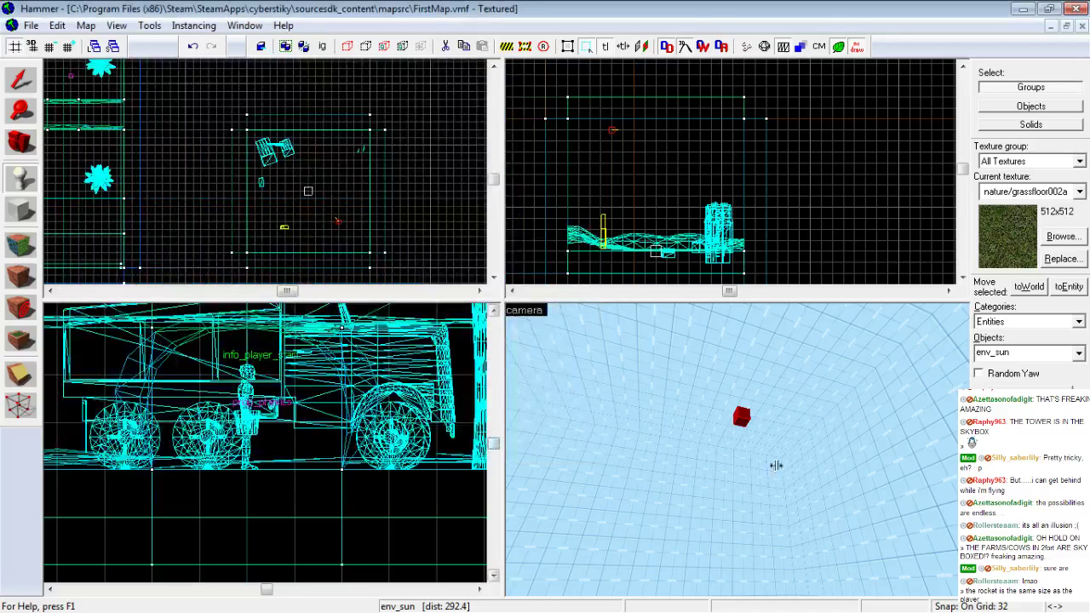
# Save the FirstMap level, compile and run it with BSP on Normal, and dismiss the compile log
pyautogui.press('z')
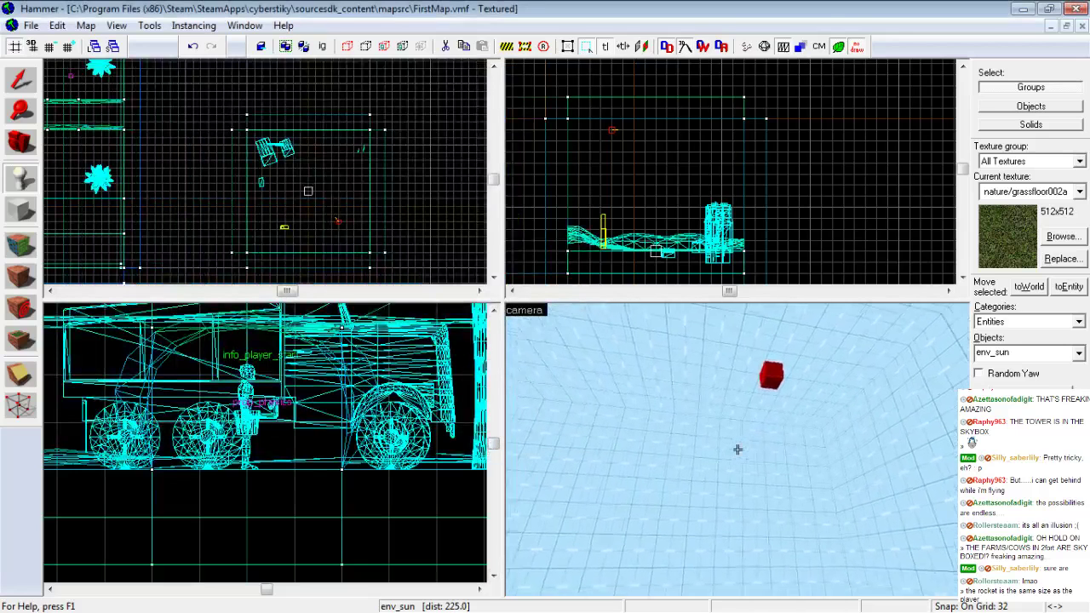
pyautogui.press('w')
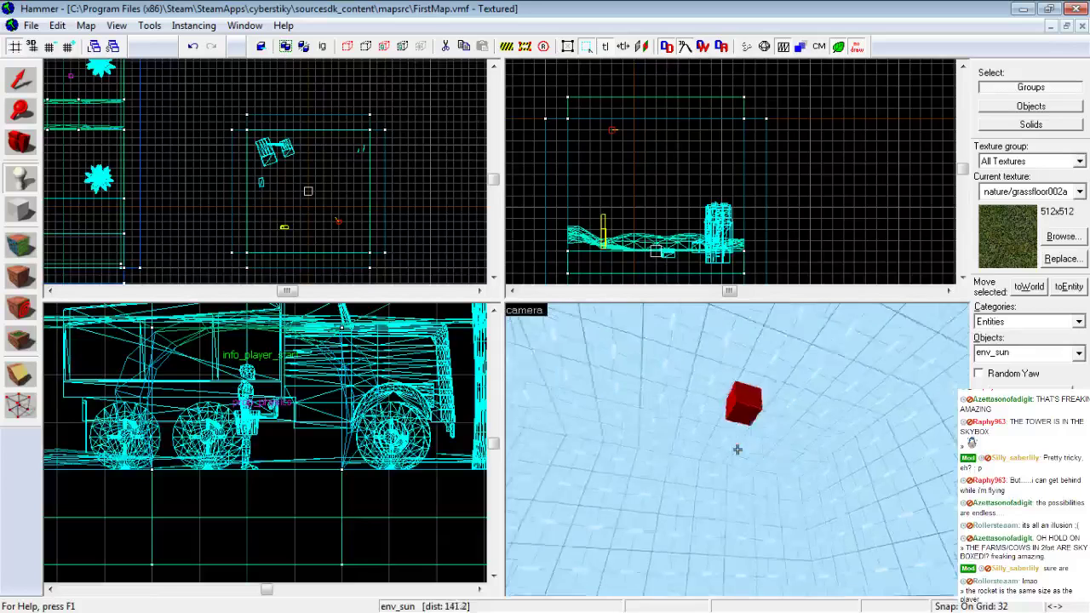
pyautogui.press('w')
pyautogui.press('z')
pyautogui.press('z')
pyautogui.click(31, 25)
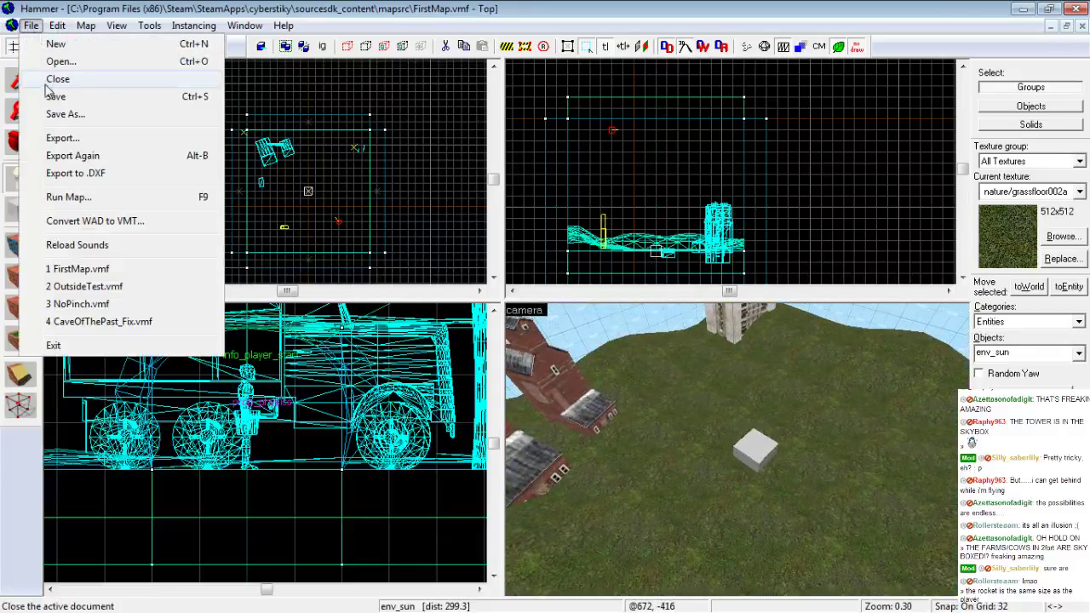
pyautogui.click(29, 95)
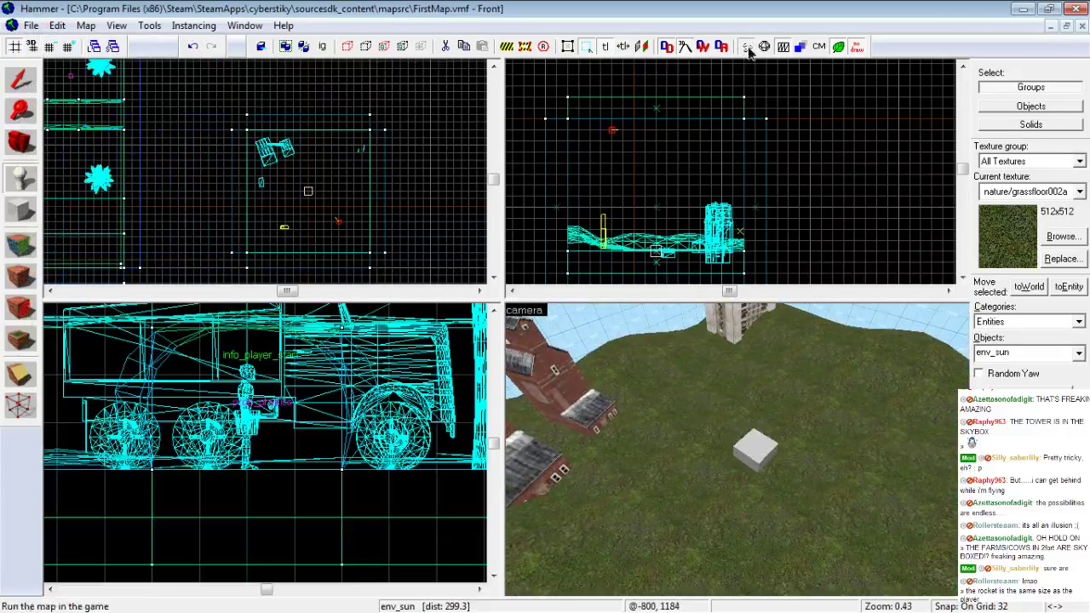
pyautogui.click(746, 46)
pyautogui.click(555, 450)
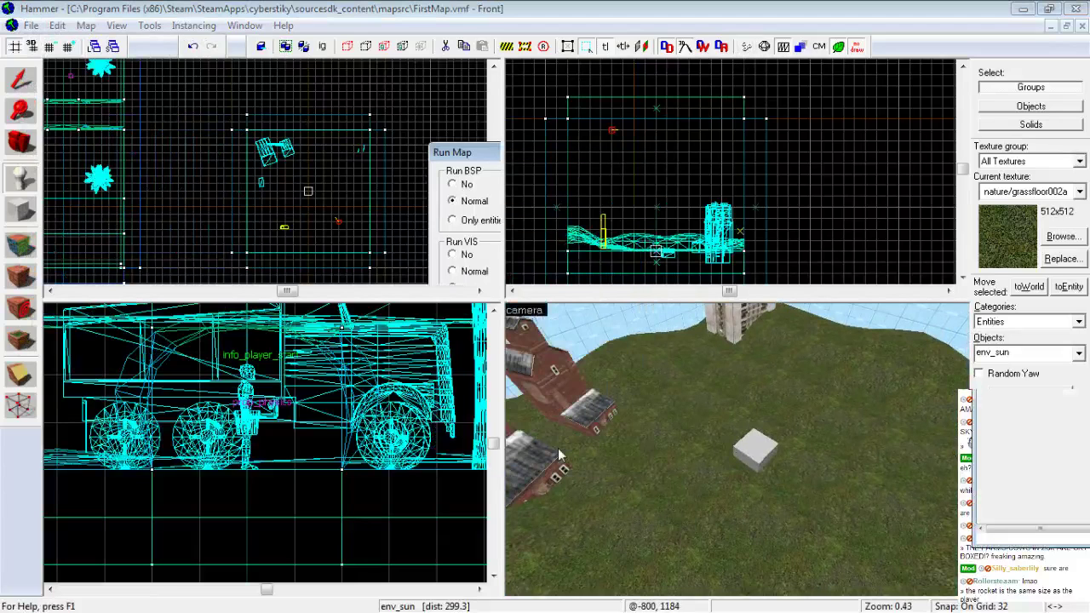
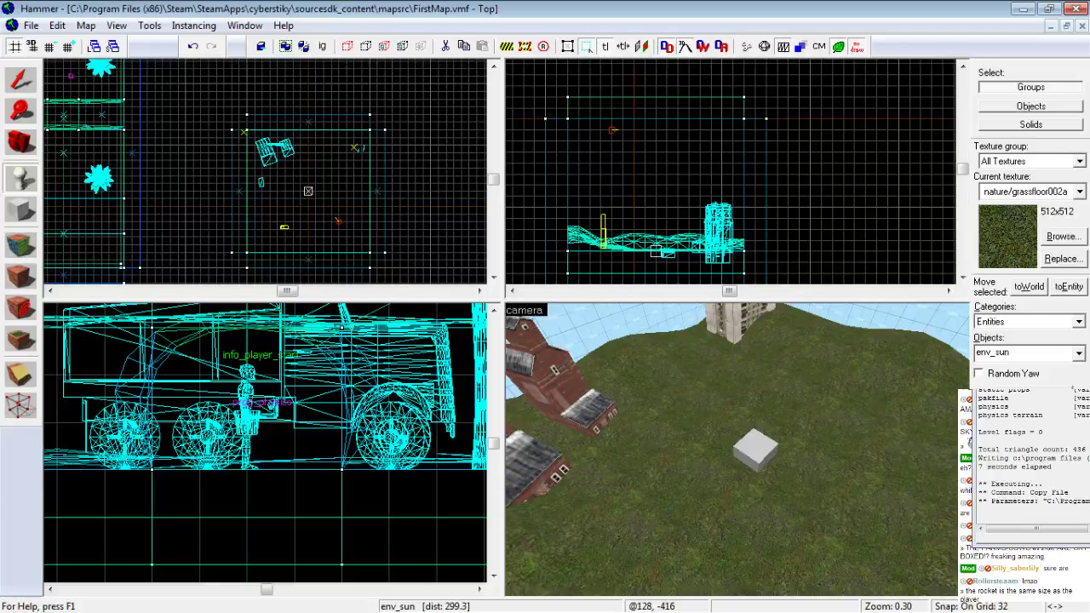
pyautogui.moveTo(0, 247); pyautogui.dragTo(398, 88)
pyautogui.click(517, 88)
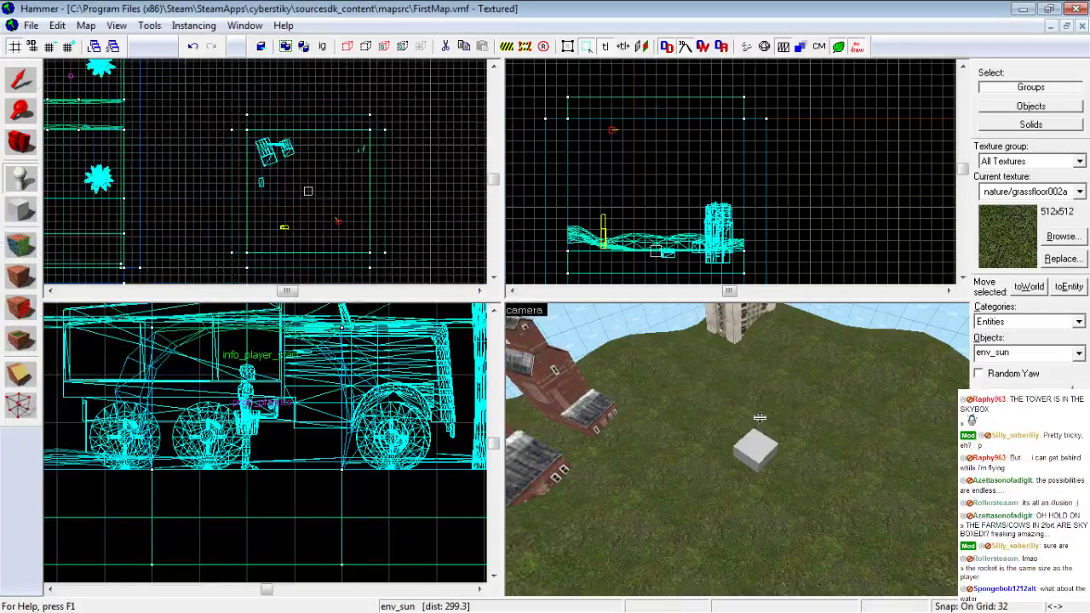
# Move the 512-unit-wide sky wall at the end of the grass yard 576 units outward, away from the yard
pyautogui.press('z')
pyautogui.press('a')
pyautogui.press('w')
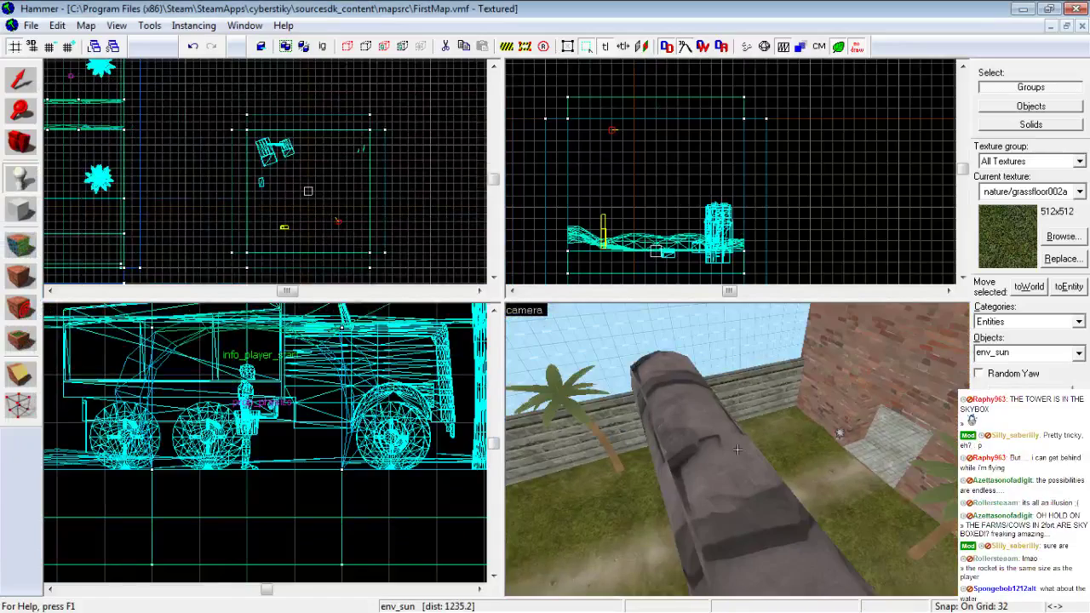
pyautogui.press('w')
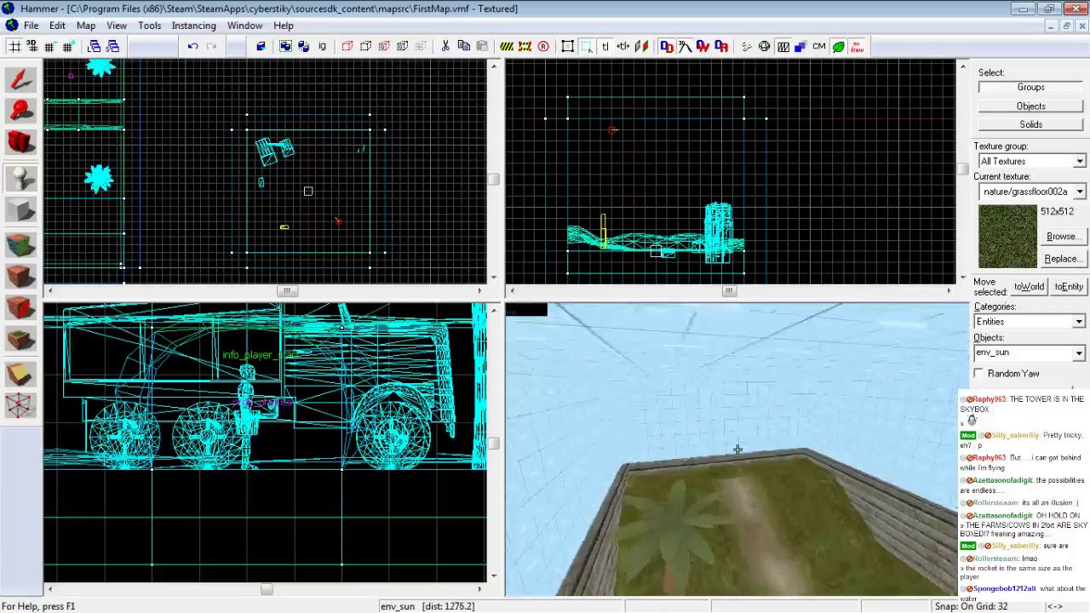
pyautogui.press('Right')
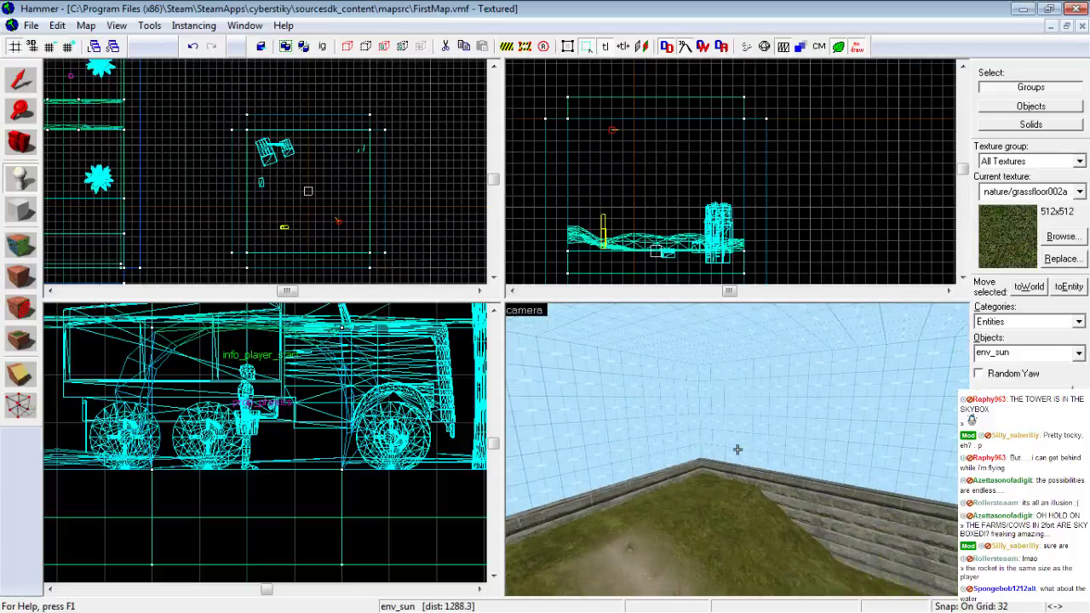
pyautogui.press('Left')
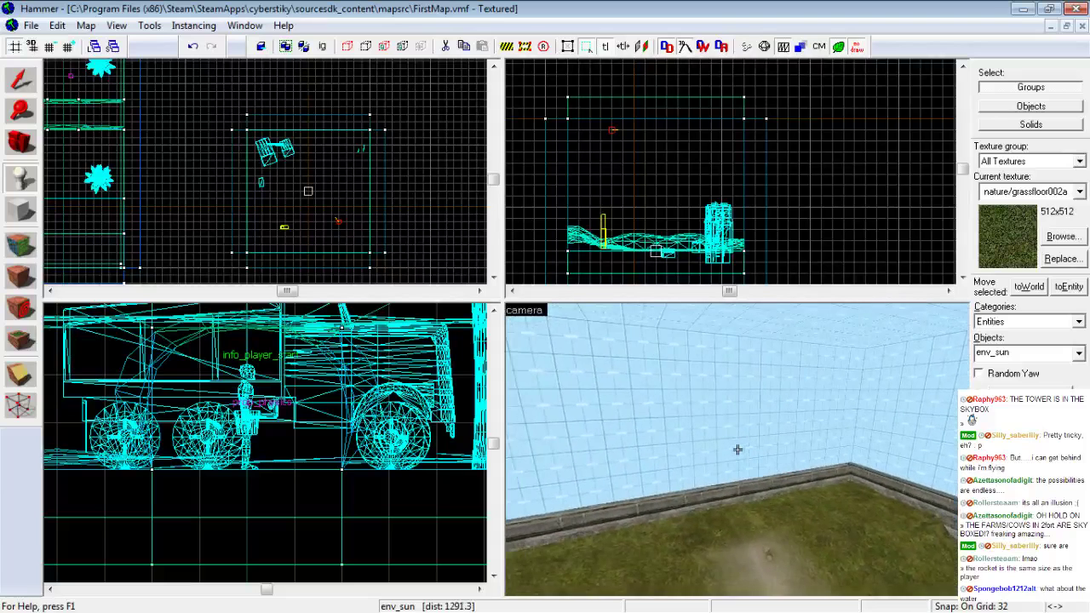
pyautogui.press('Left')
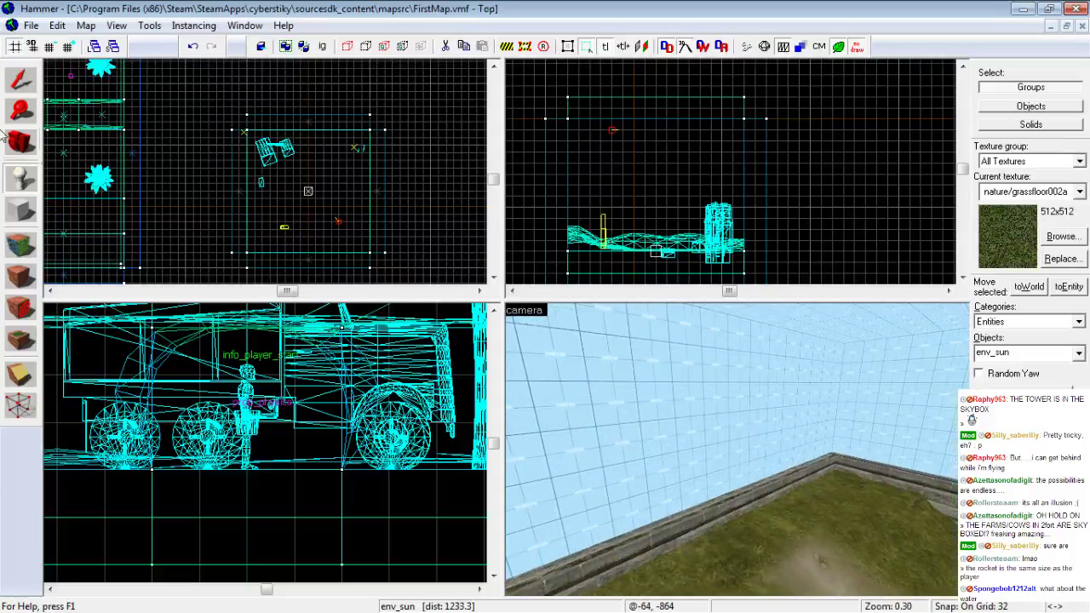
pyautogui.click(29, 81)
pyautogui.click(681, 460)
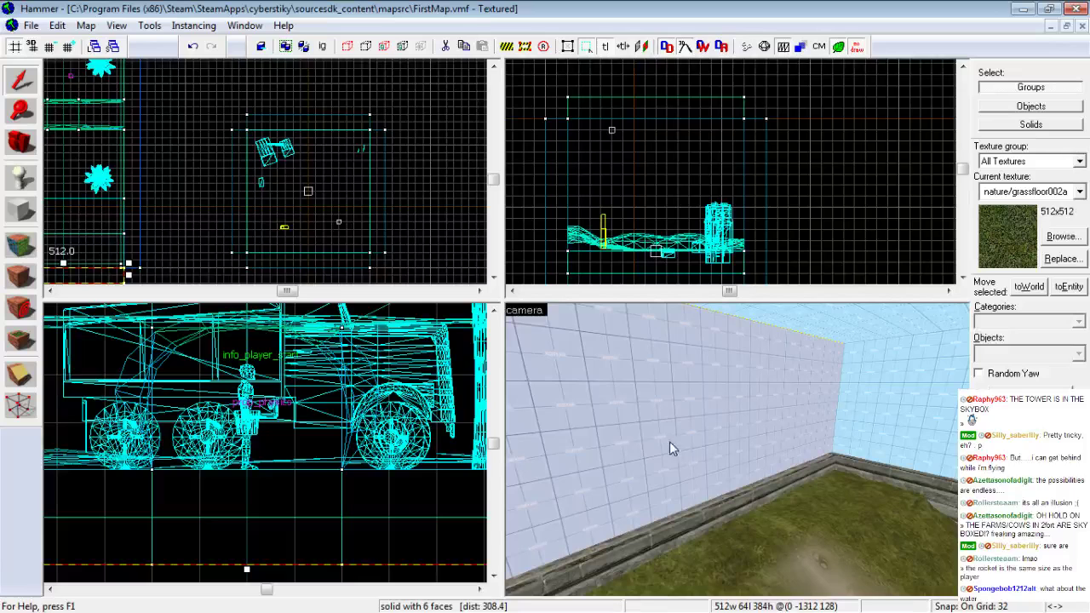
pyautogui.scroll(-5, 188, 161)
pyautogui.scroll(10, 188, 161)
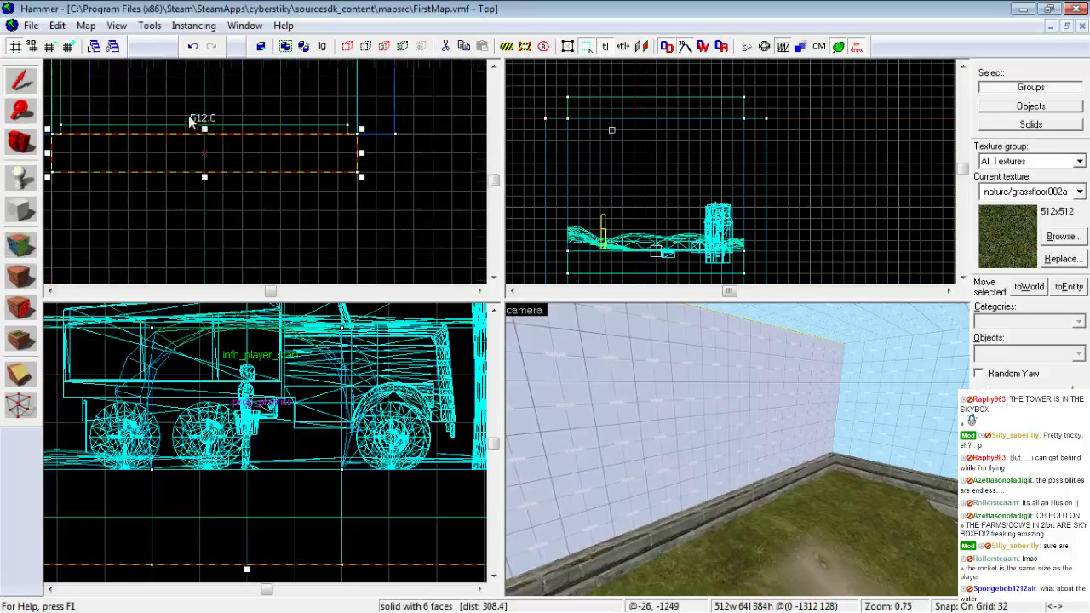
pyautogui.moveTo(230, 152); pyautogui.dragTo(246, 281)
pyautogui.scroll(-5, 237, 200)
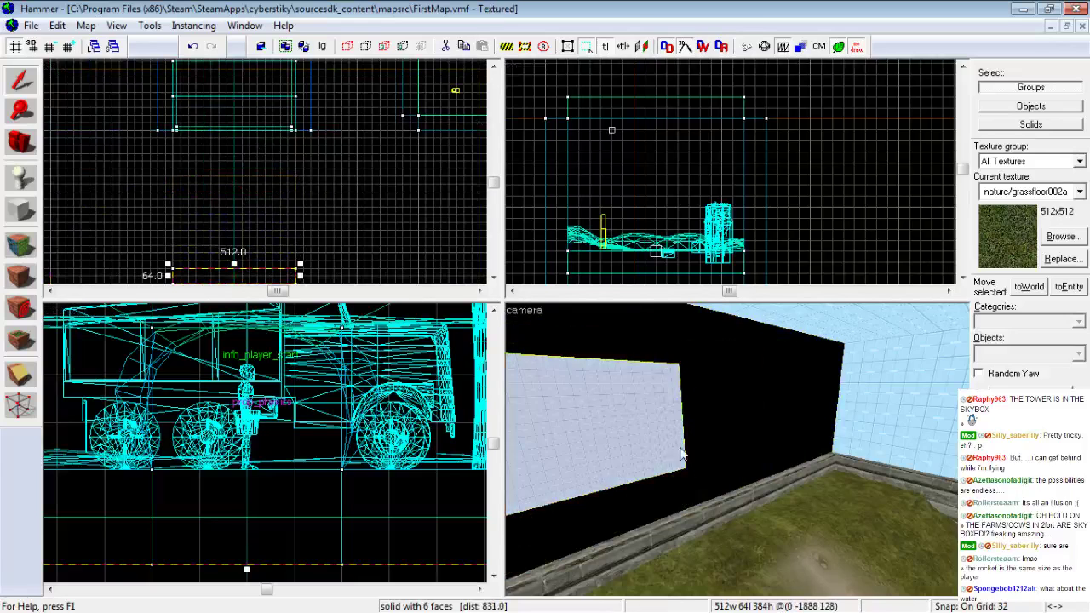
# Draw a 512 by 512 block footprint in the gap between the yard's end and the relocated sky wall
pyautogui.press('z')
pyautogui.press('z')
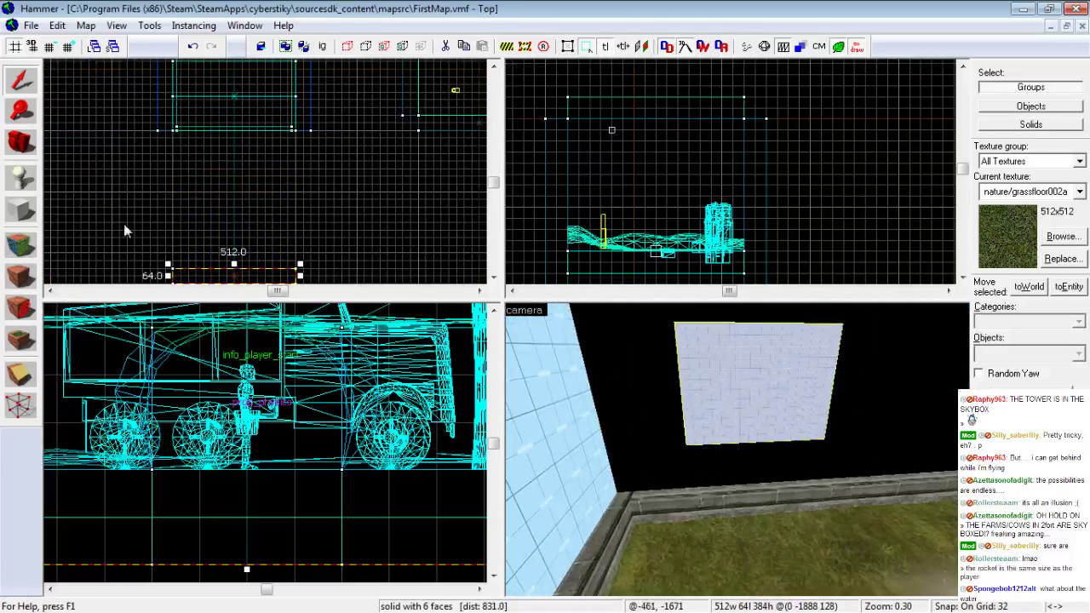
pyautogui.click(20, 208)
pyautogui.scroll(2, 165, 141)
pyautogui.moveTo(178, 127); pyautogui.dragTo(353, 209)
pyautogui.scroll(-2, 353, 206)
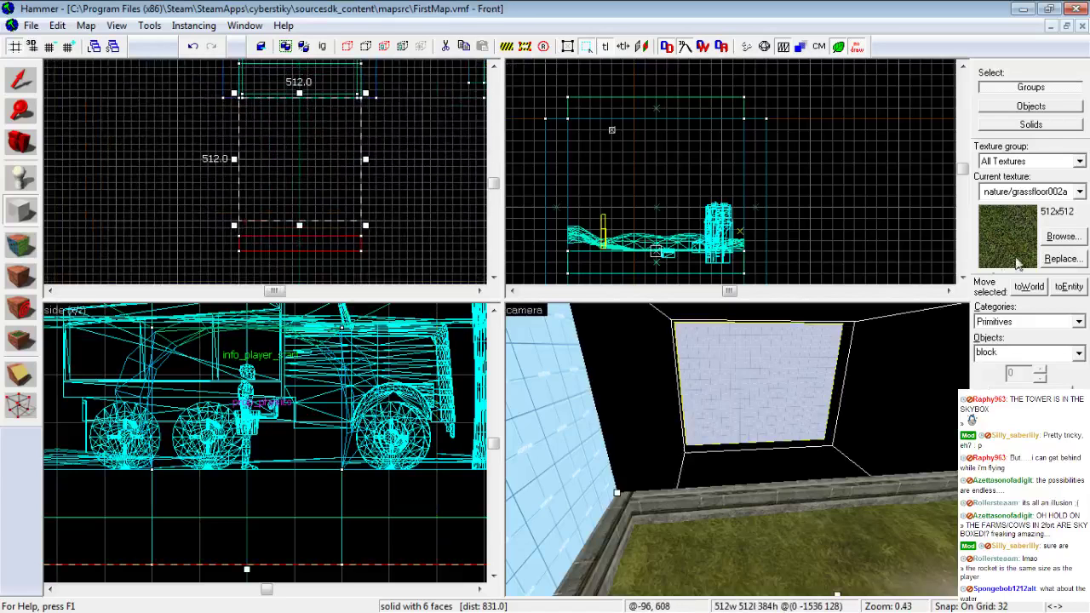
# Reduce the new block's height to 192 units and create the brush
pyautogui.scroll(-5, 198, 405)
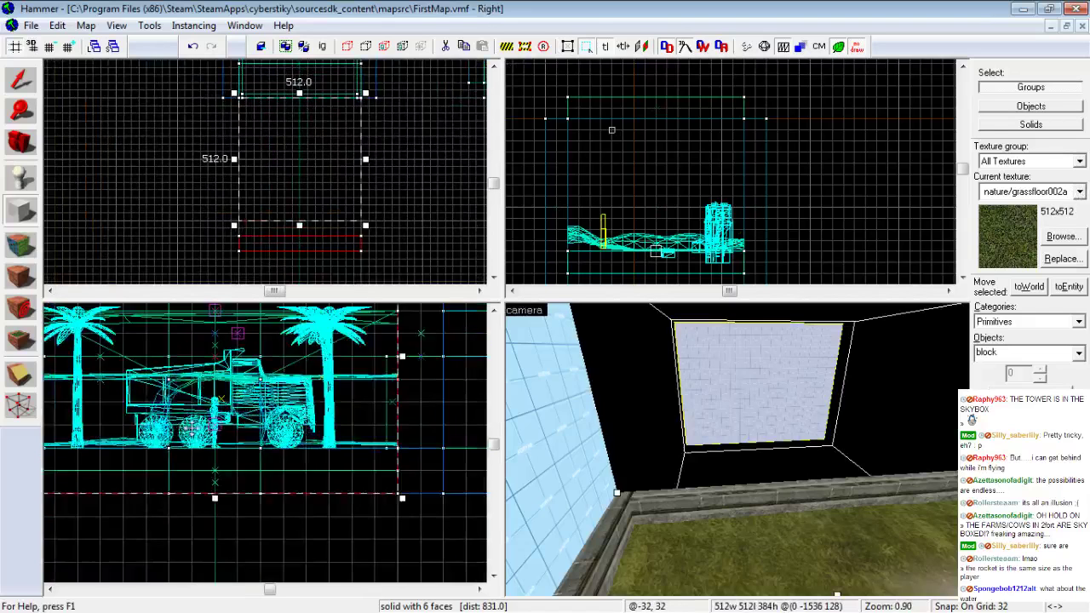
pyautogui.scroll(1, 198, 406)
pyautogui.moveTo(205, 308); pyautogui.dragTo(205, 386)
pyautogui.scroll(2, 295, 115)
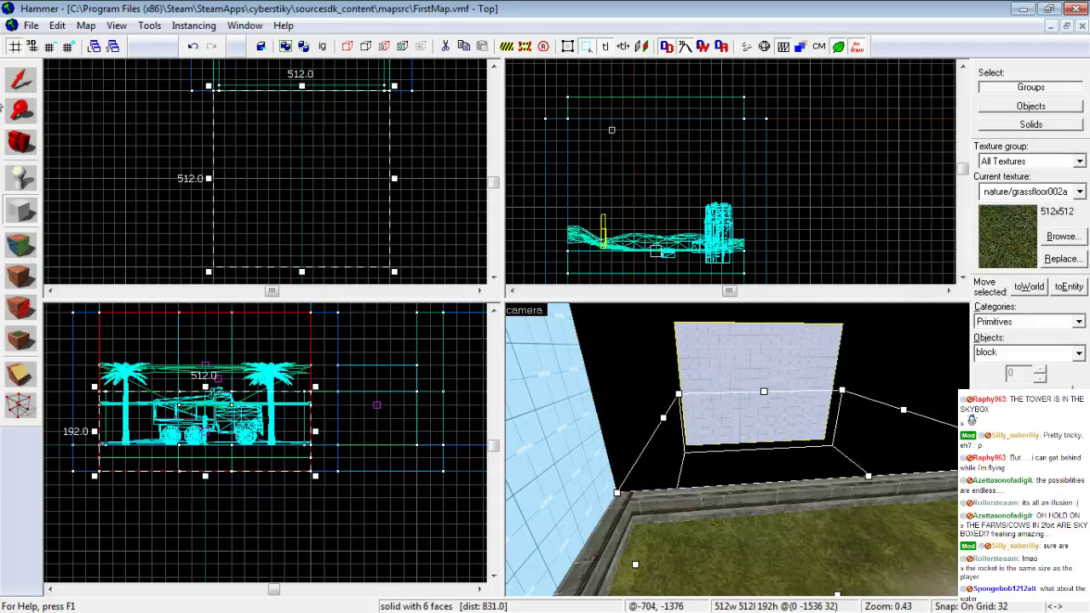
pyautogui.click(21, 81)
pyautogui.click(21, 215)
pyautogui.press('Return')
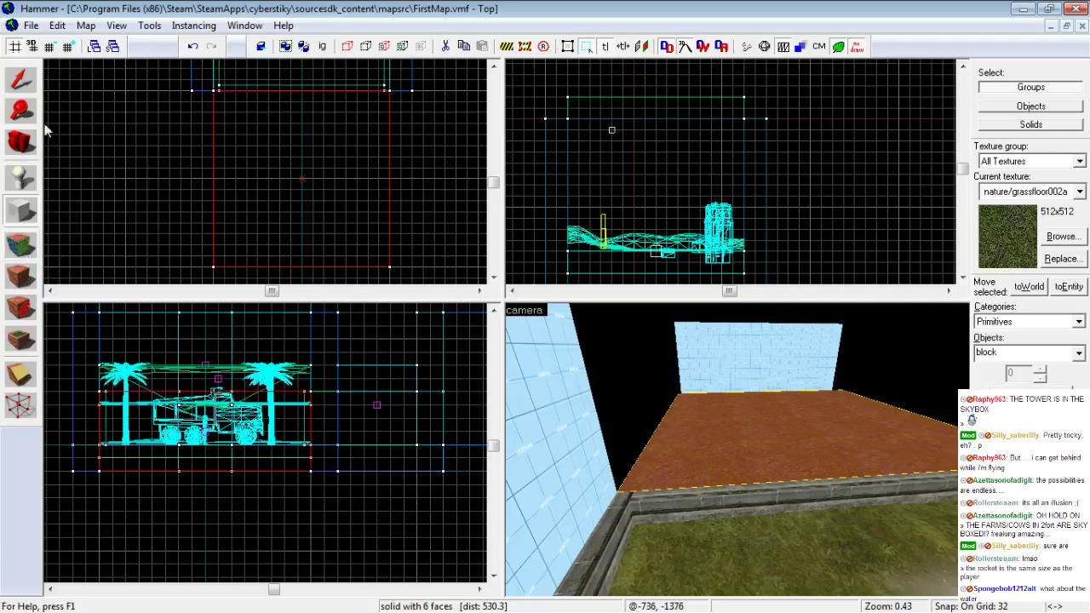
# Select the new ground block and lower its upper edge to a height of 160 units, level with the adjoining terrain
pyautogui.click(24, 252)
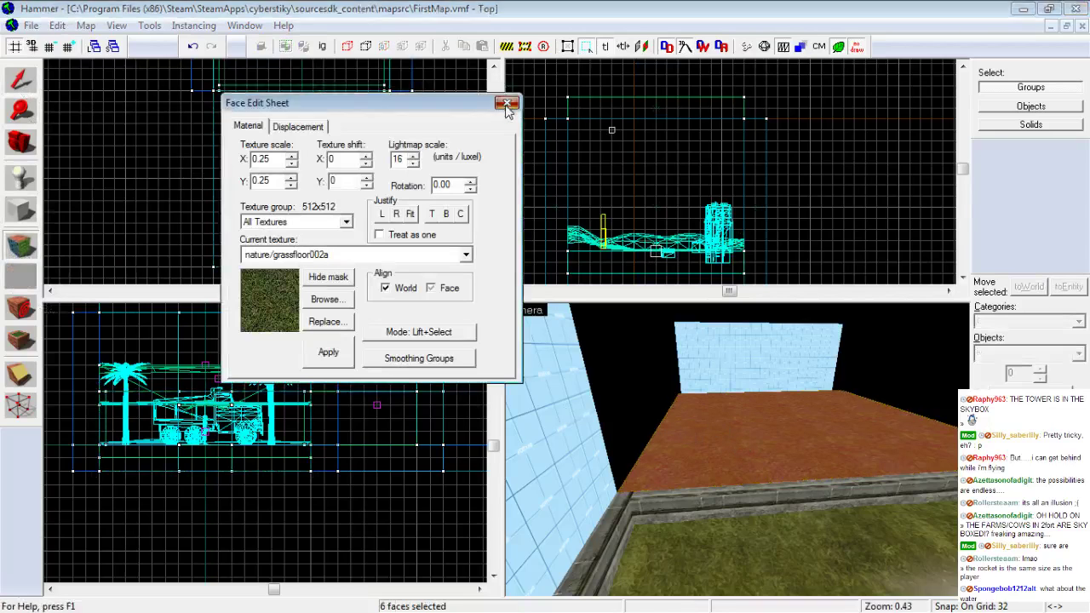
pyautogui.click(507, 103)
pyautogui.click(755, 447)
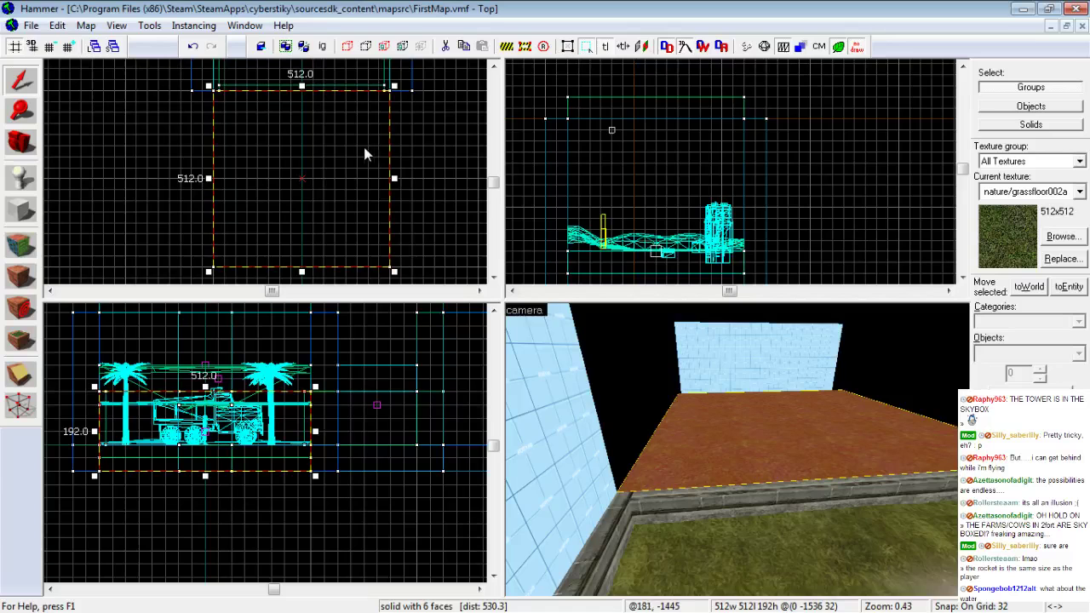
pyautogui.scroll(-4, 569, 163)
pyautogui.scroll(4, 574, 207)
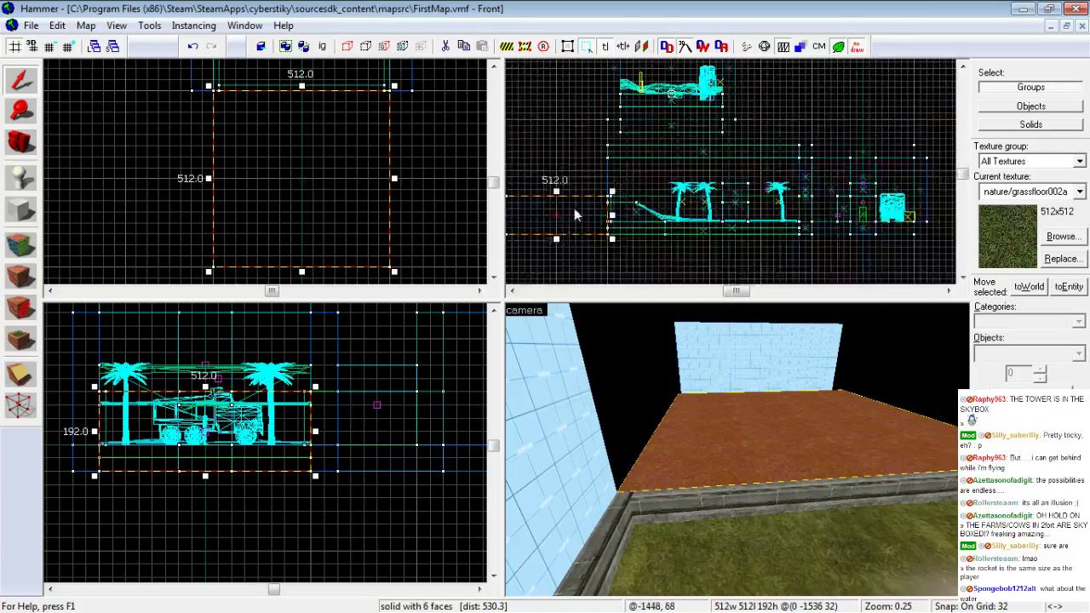
pyautogui.moveTo(531, 183); pyautogui.dragTo(531, 199)
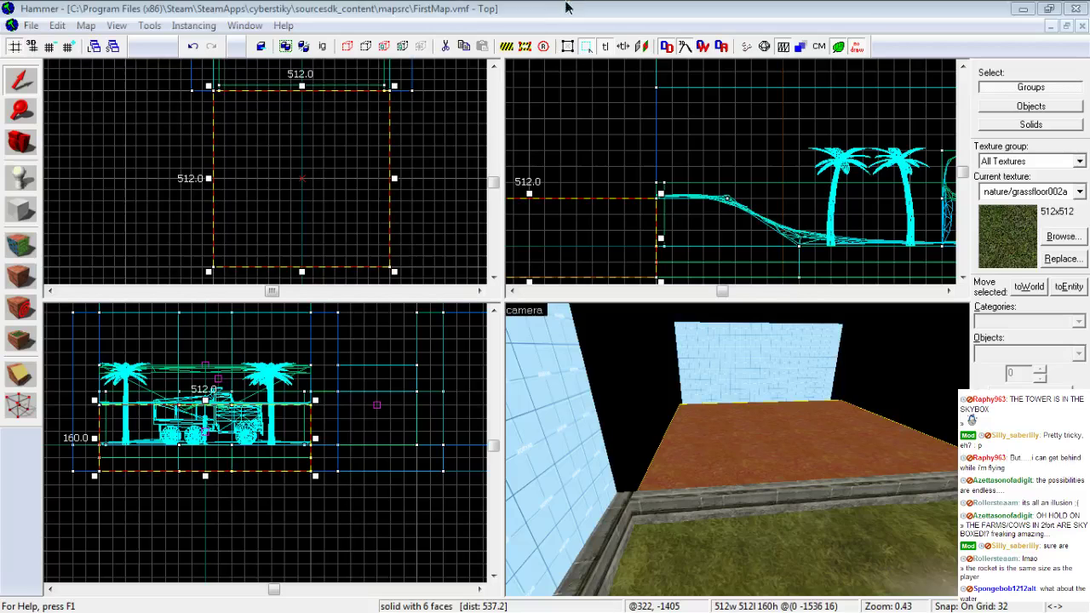
pyautogui.press('d')
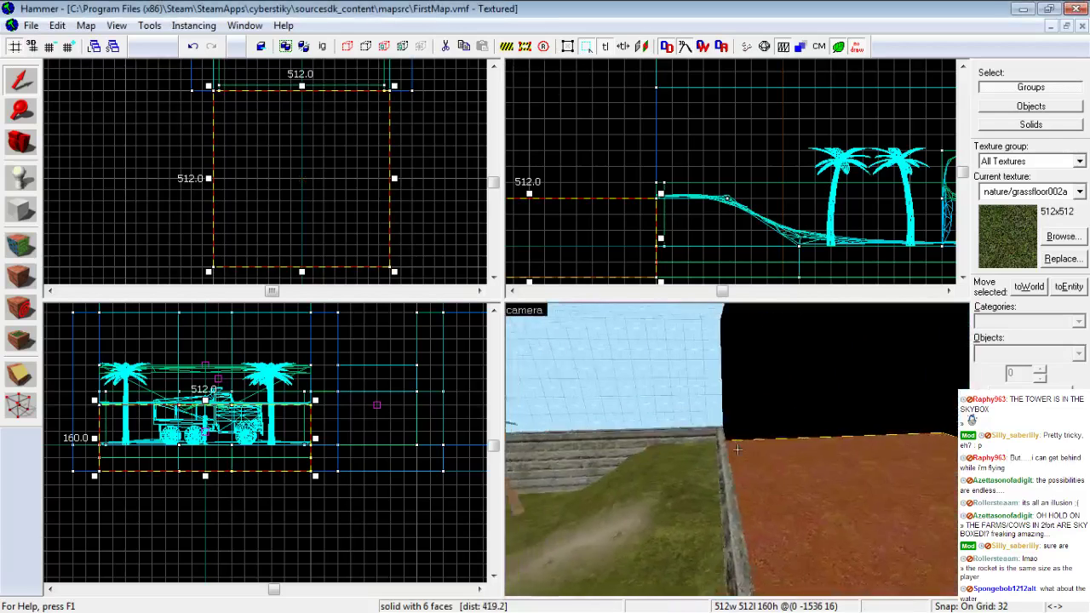
# Reduce the grid size to 16 and raise the new ground block's upper edge to a height of 176 units
pyautogui.moveTo(738, 450); pyautogui.dragTo(738, 449)
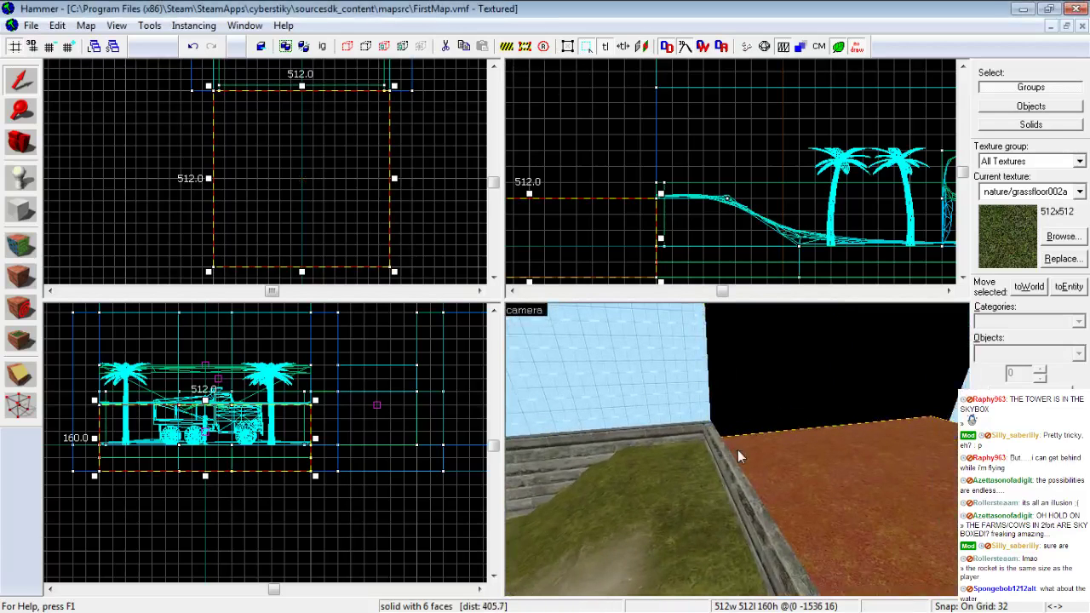
pyautogui.scroll(4, 554, 194)
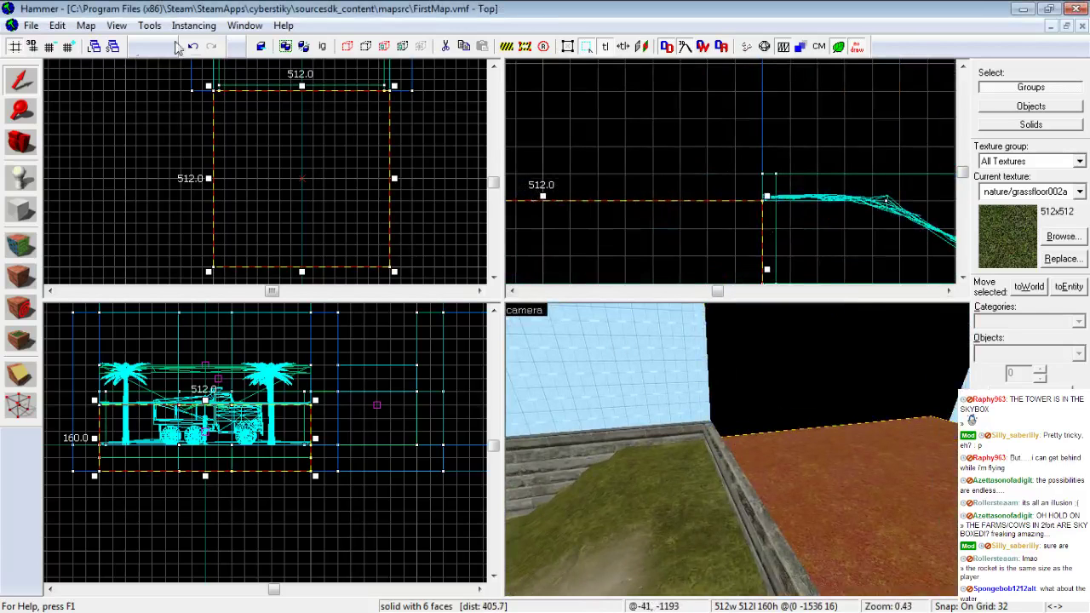
pyautogui.click(50, 47)
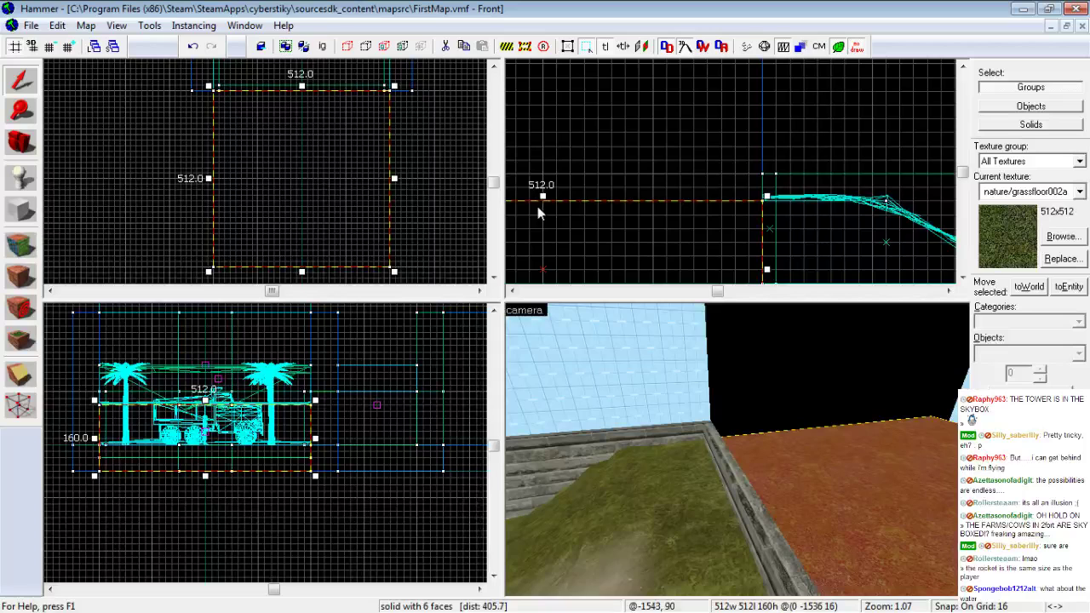
pyautogui.moveTo(543, 197); pyautogui.dragTo(544, 185)
pyautogui.press('z')
pyautogui.press('d')
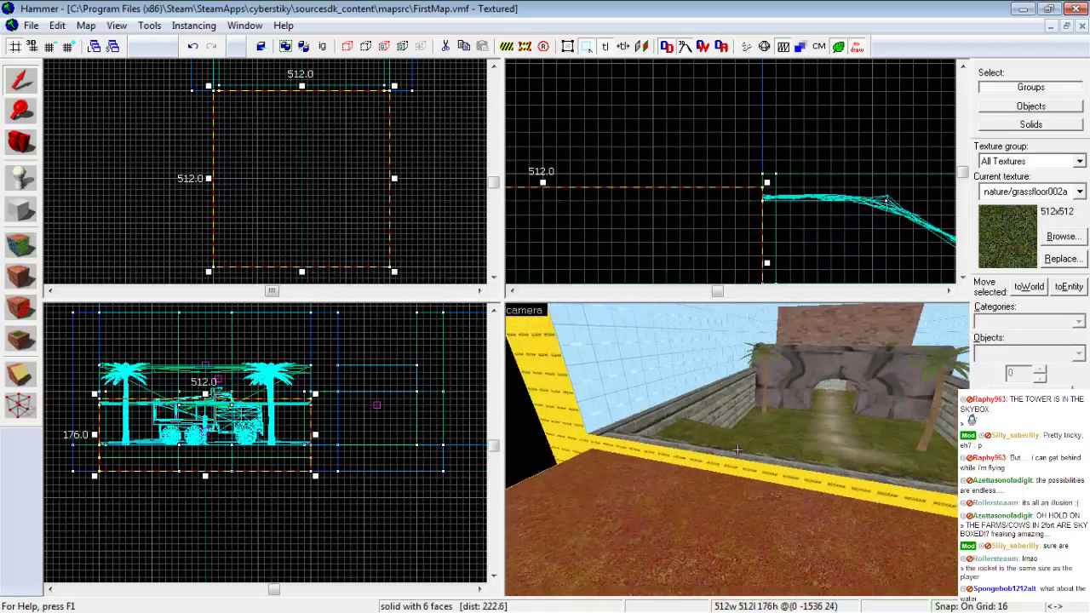
# Select both long stone side walls of the yard and extend them to a length of 1472 units along the new ground
pyautogui.press('z')
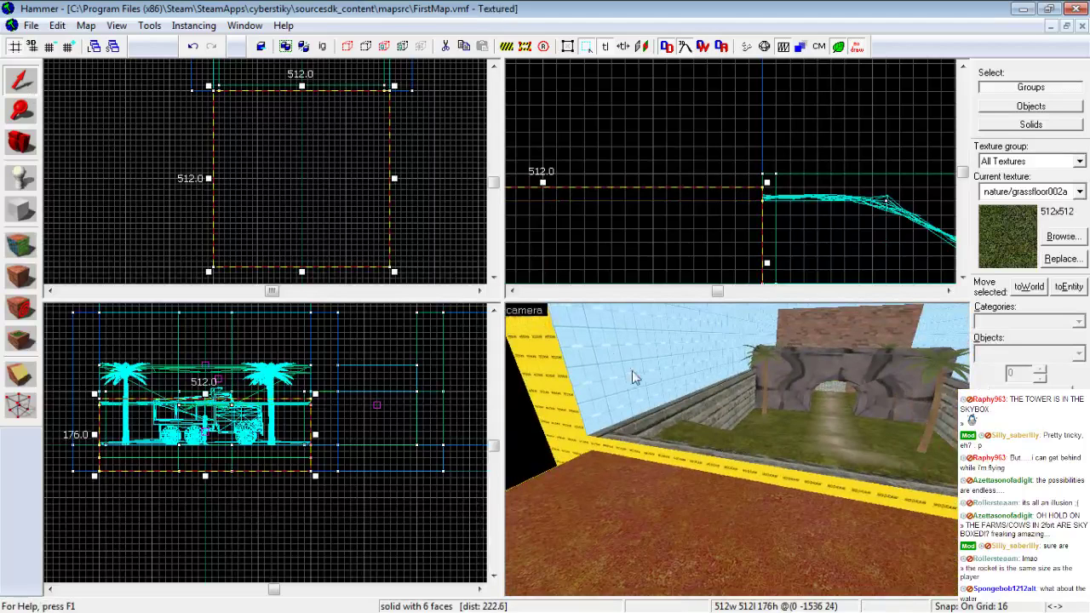
pyautogui.click(681, 413)
pyautogui.press('z')
pyautogui.press('z')
pyautogui.keyDown('ctrl'); pyautogui.click(744, 417); pyautogui.keyUp('ctrl')
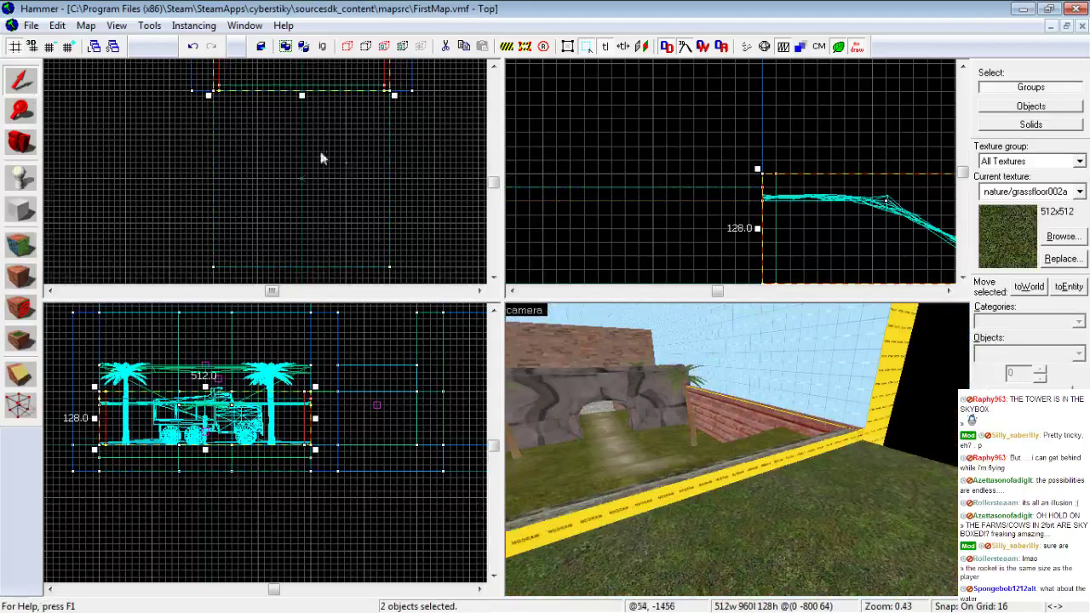
pyautogui.scroll(-4, 307, 133)
pyautogui.moveTo(306, 136); pyautogui.dragTo(315, 219)
pyautogui.press('z')
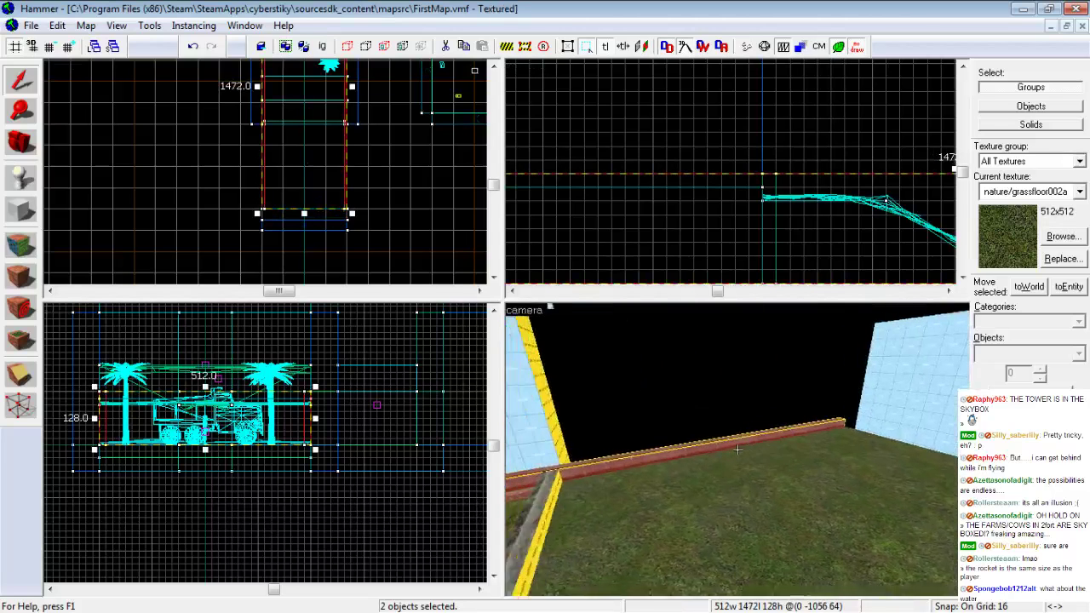
# Replace the nodraw texture on the yard end wall's face towards the new ground with stone/stonewall006b
pyautogui.hotkey('shift', 'a')
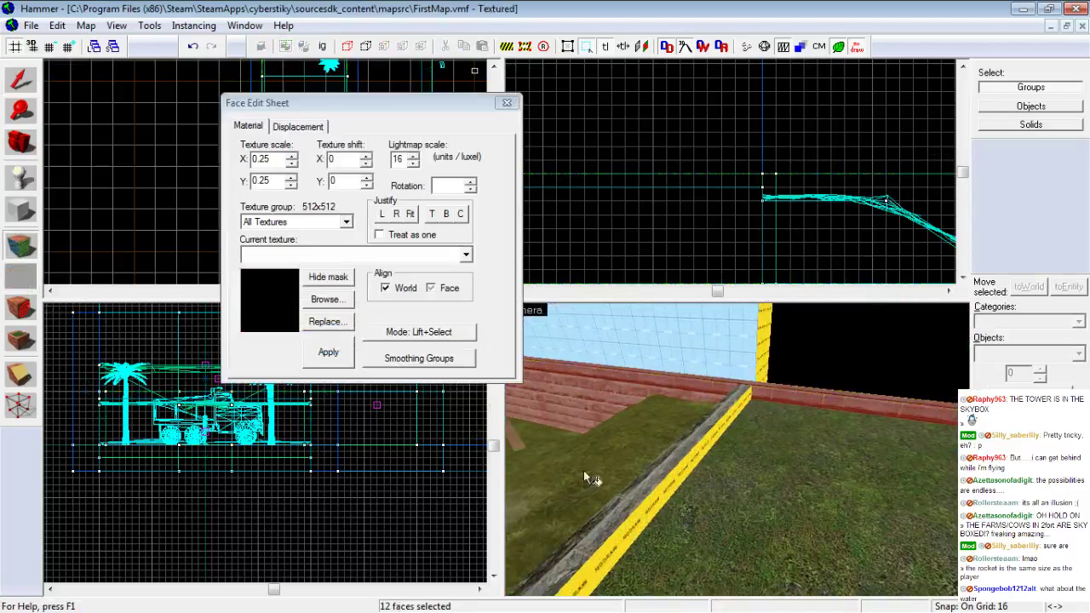
pyautogui.click(645, 503)
pyautogui.click(464, 256)
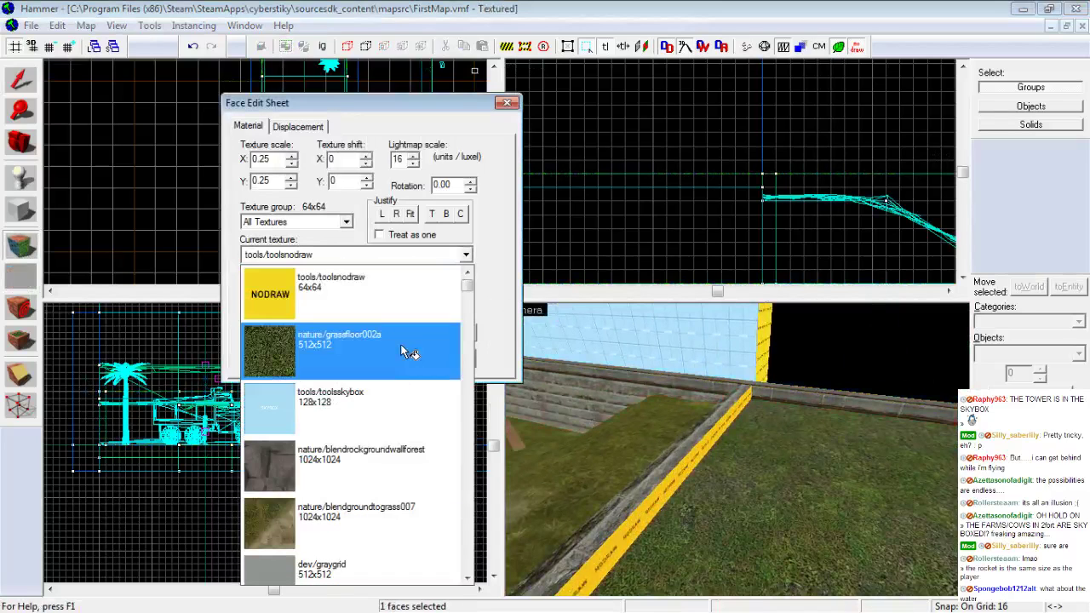
pyautogui.scroll(-1, 353, 428)
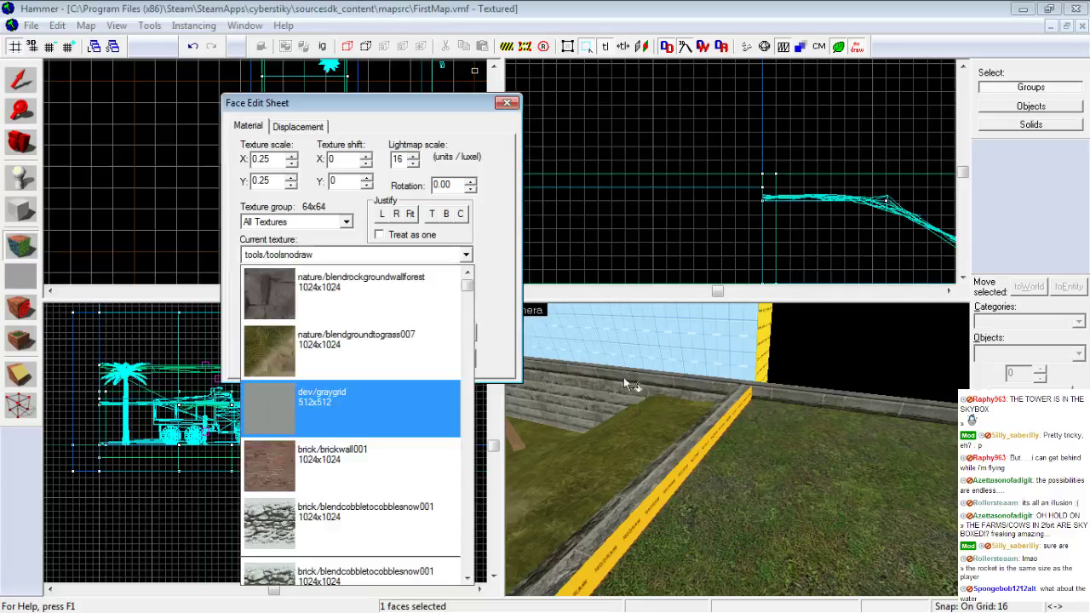
pyautogui.click(622, 375)
pyautogui.click(716, 443)
pyautogui.click(466, 254)
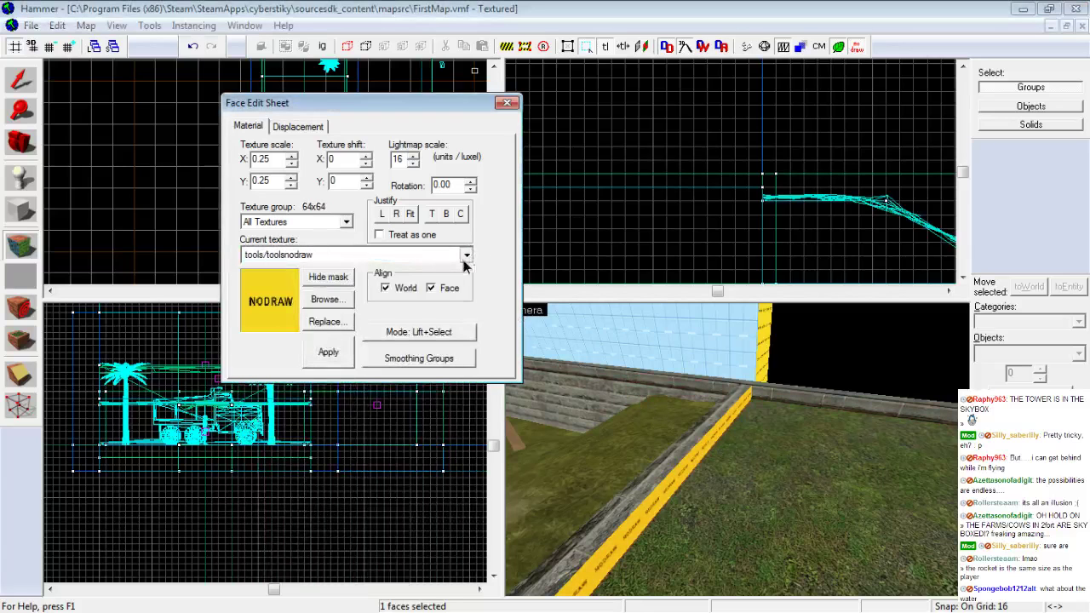
pyautogui.click(389, 328)
pyautogui.click(328, 353)
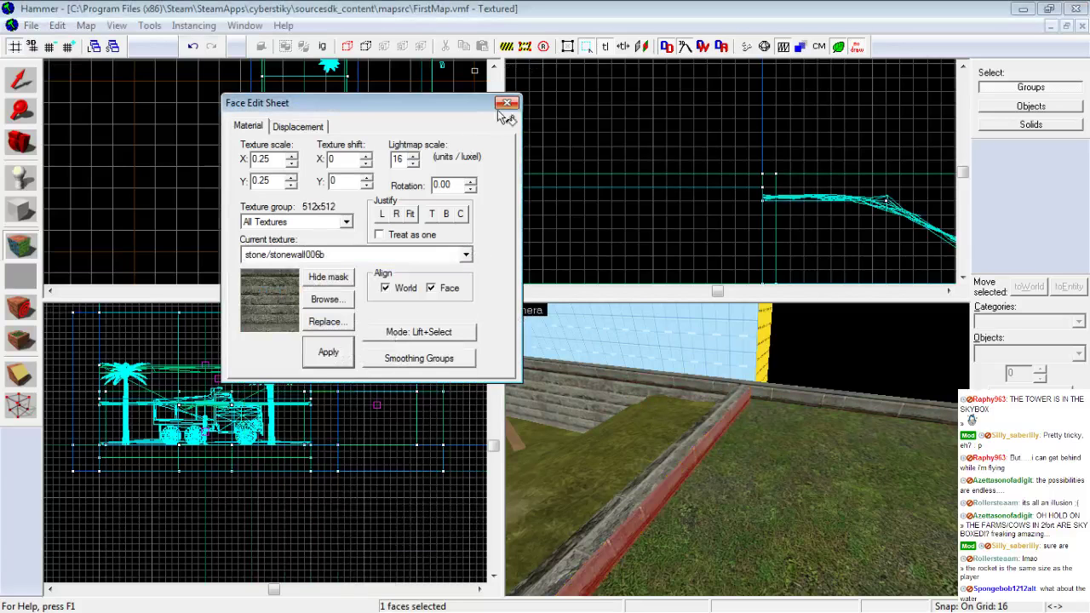
pyautogui.click(506, 103)
# Copy the 480-unit-wide stone wall between the two yards 512 units outward to the new ground's far end
pyautogui.press('z')
pyautogui.press('a')
pyautogui.press('z')
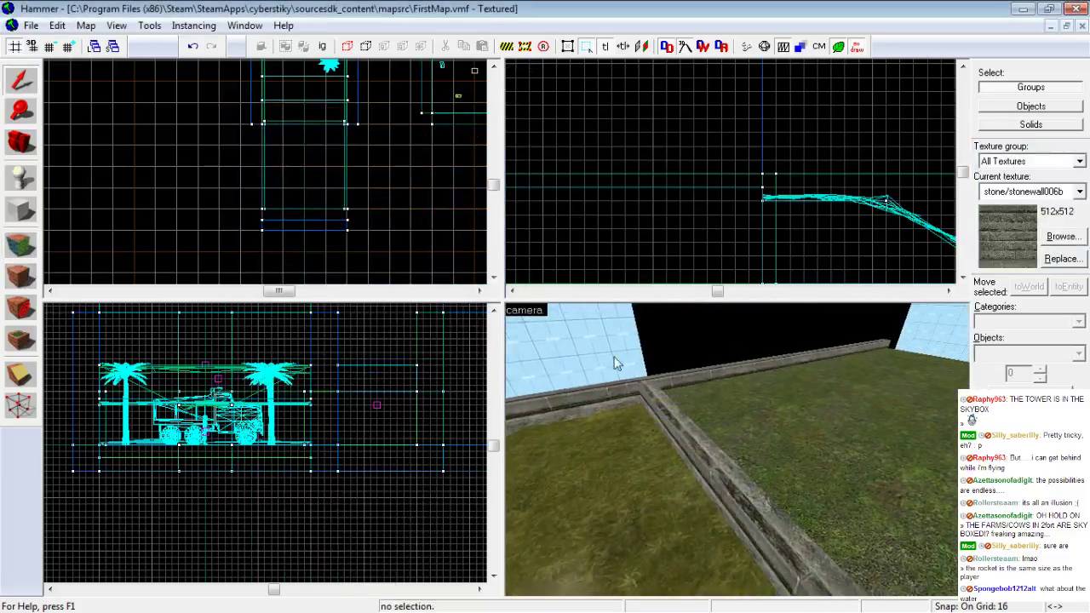
pyautogui.click(692, 445)
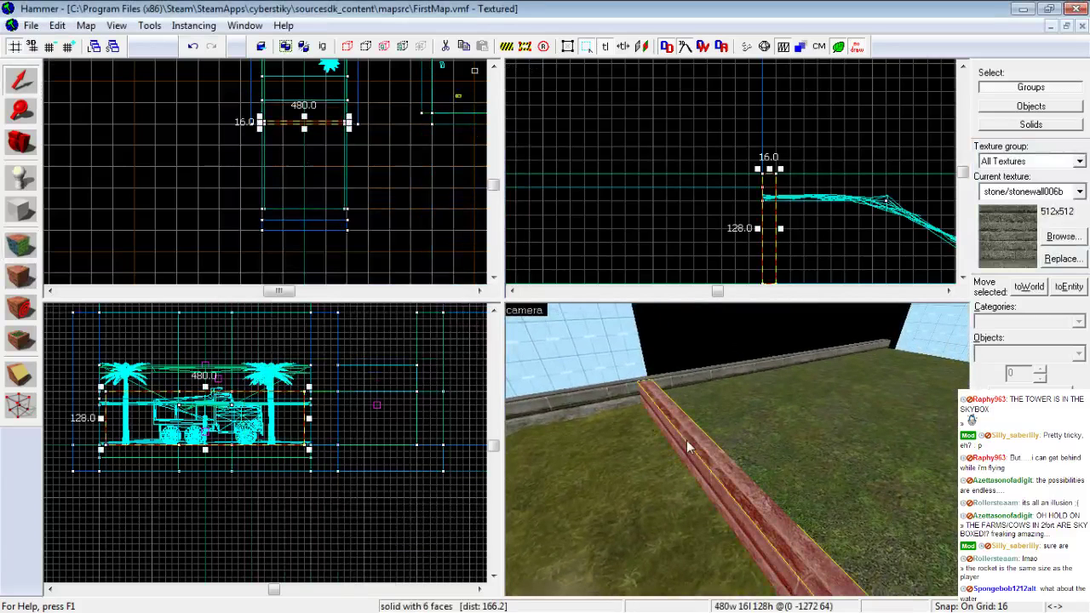
pyautogui.scroll(3, 287, 144)
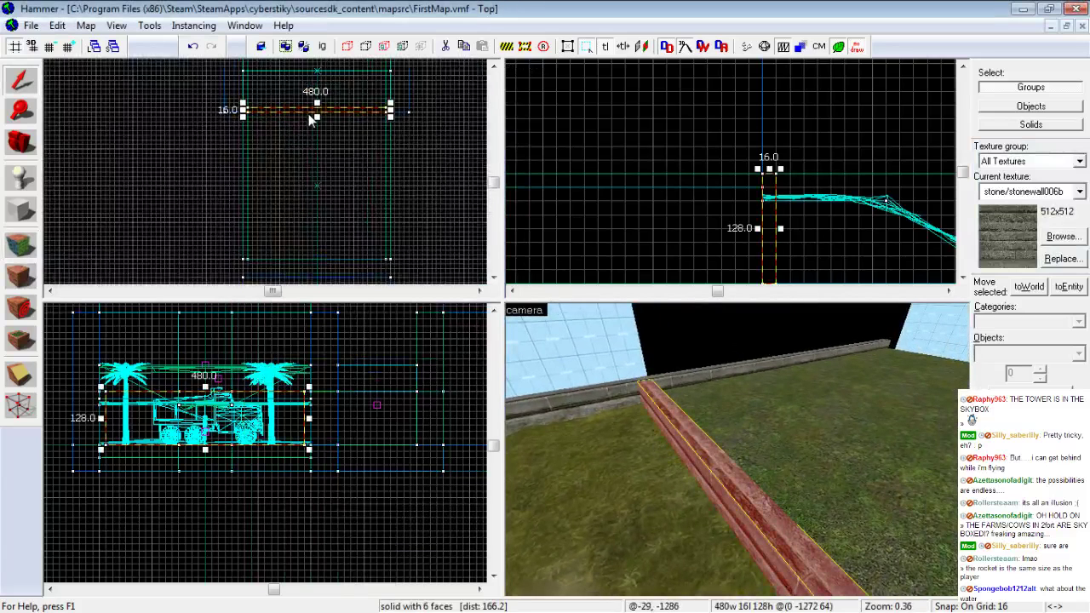
pyautogui.moveTo(308, 113); pyautogui.dragTo(311, 262)
pyautogui.press('z')
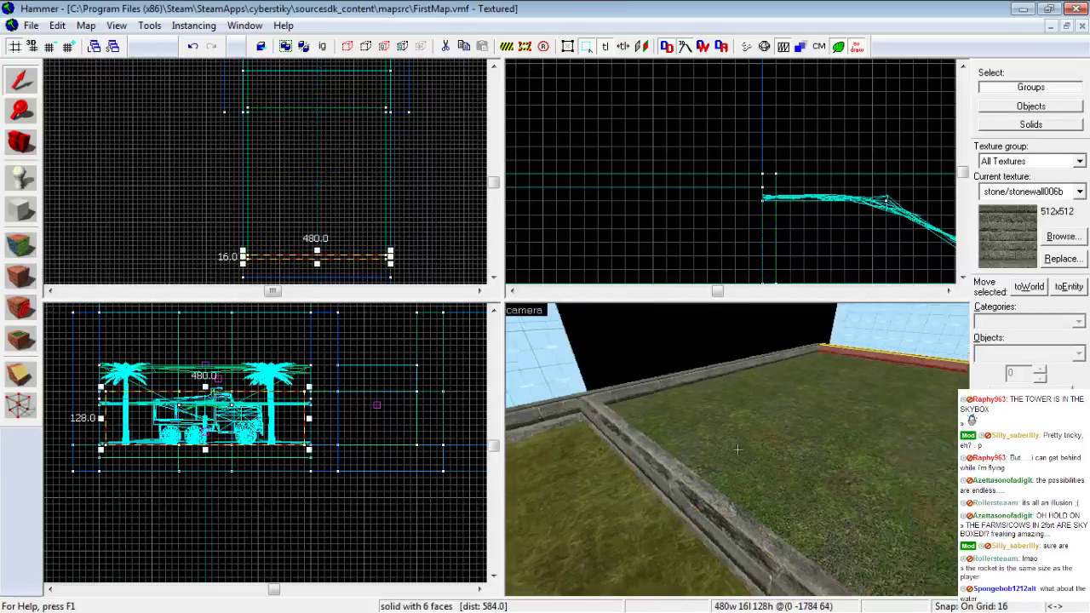
# Apply tools/toolsnodraw to the outer face of the copied stone wall, facing the sky wall
pyautogui.press('w')
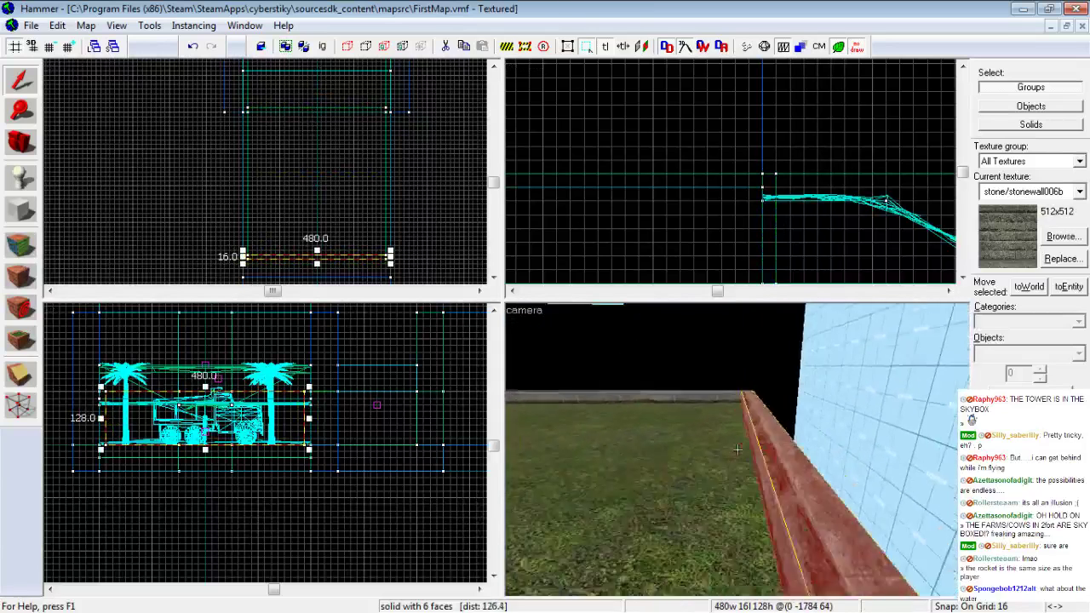
pyautogui.hotkey('shift', 'a')
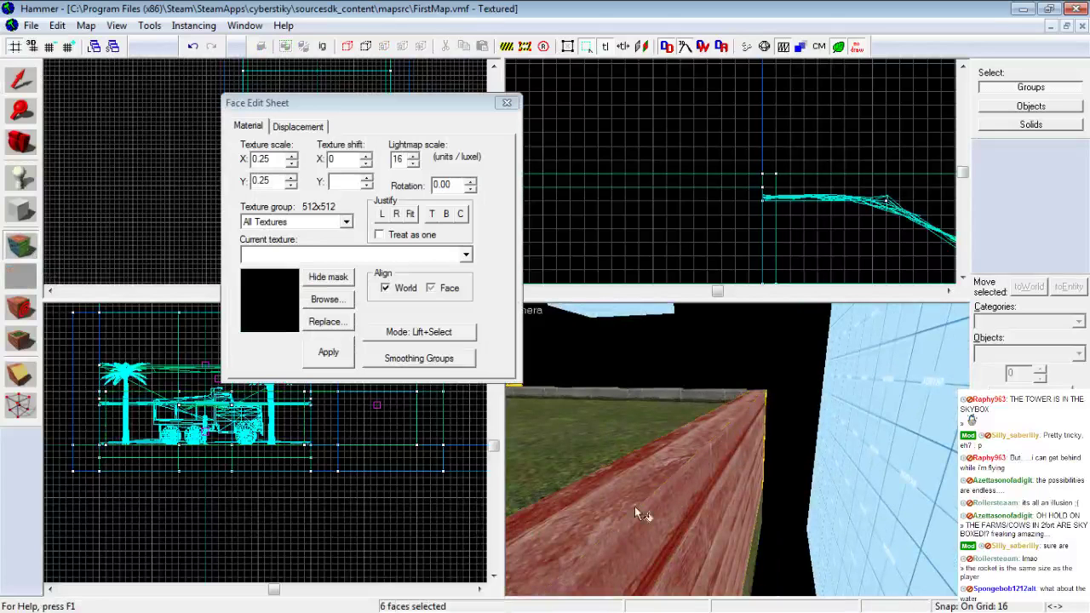
pyautogui.click(675, 521)
pyautogui.click(466, 255)
pyautogui.click(387, 324)
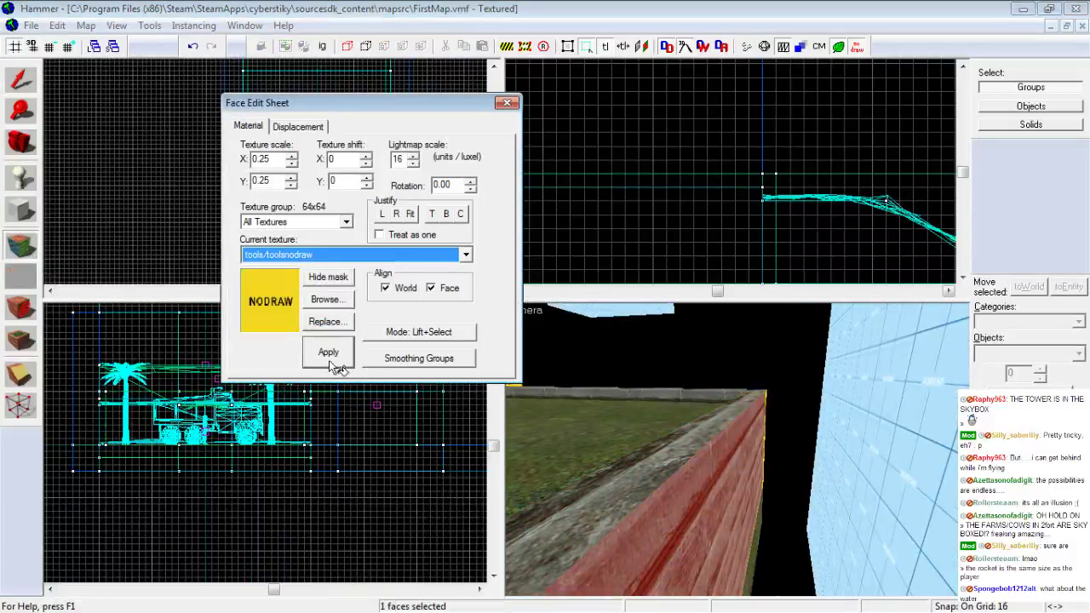
pyautogui.click(328, 352)
pyautogui.click(506, 103)
# Move the relocated 512-unit-wide sky wall 64 units inward, flush against the far end of the new ground
pyautogui.press('z')
pyautogui.press('a')
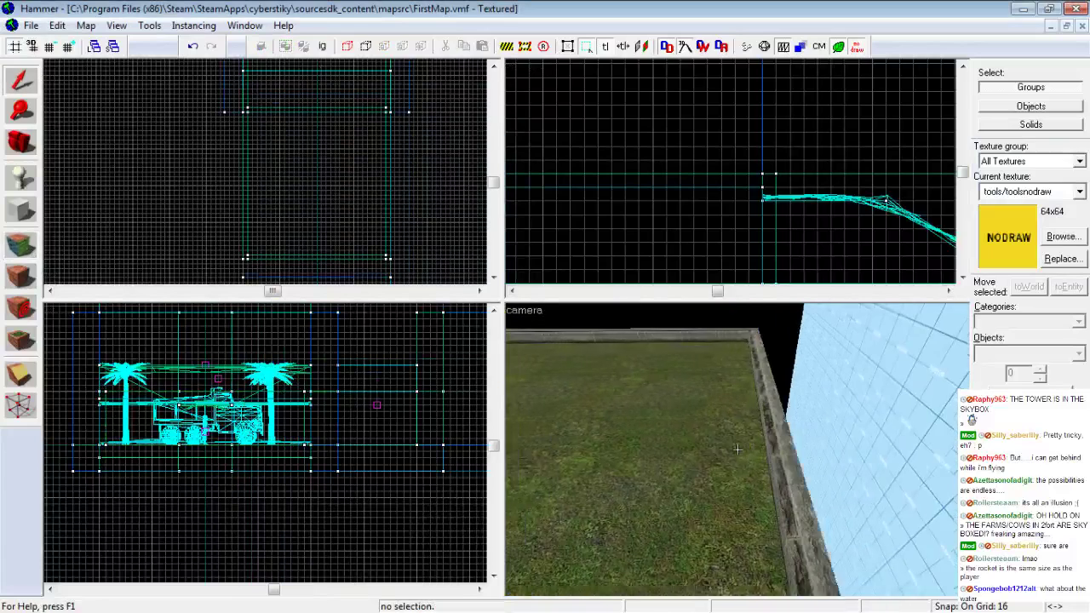
pyautogui.press('z')
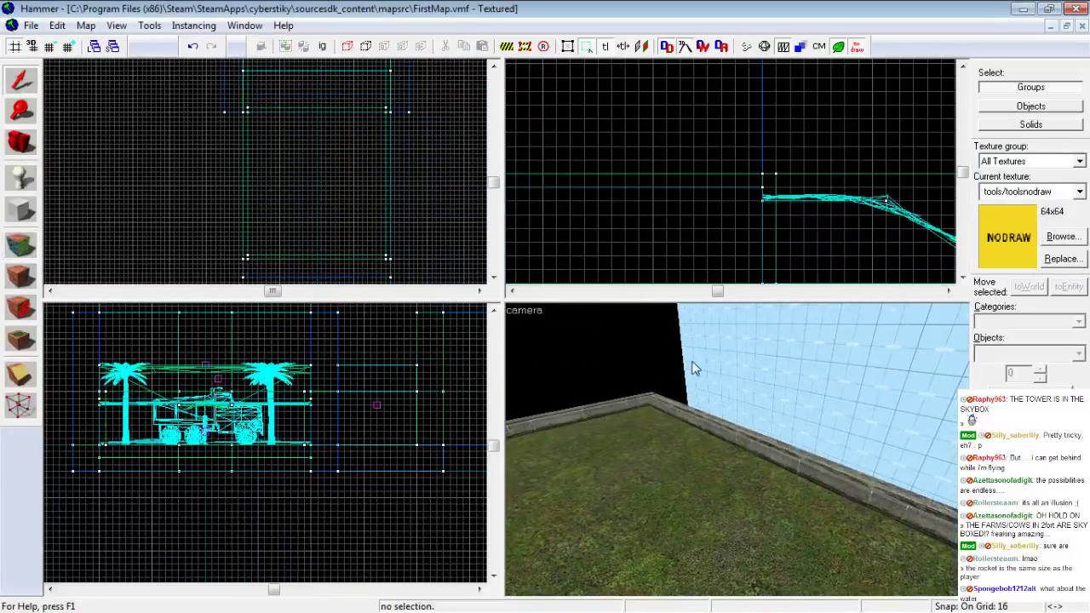
pyautogui.click(745, 375)
pyautogui.scroll(-2, 332, 251)
pyautogui.scroll(5, 332, 251)
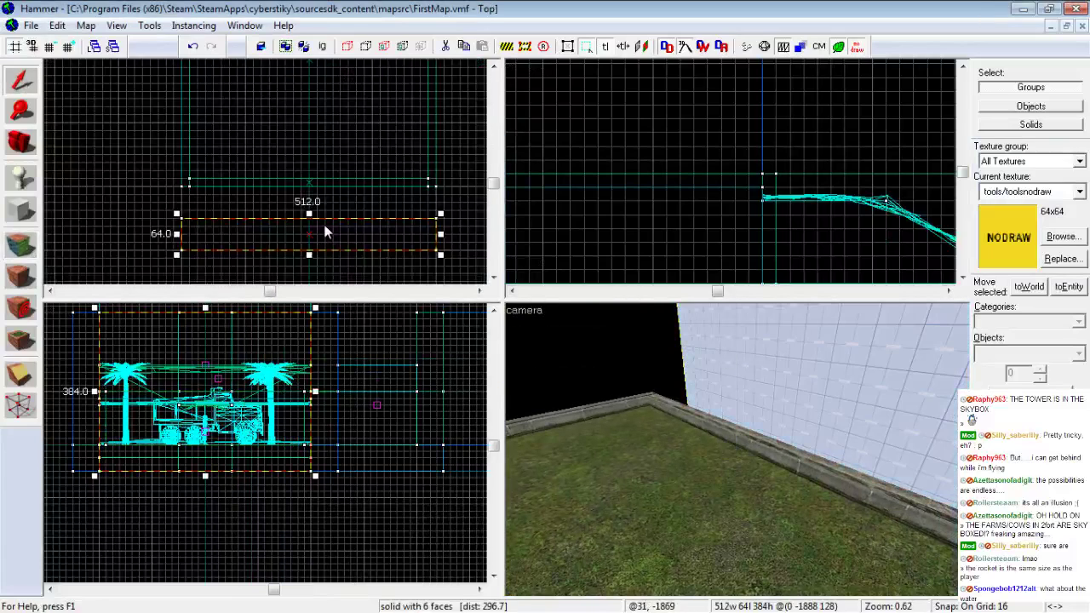
pyautogui.press('z')
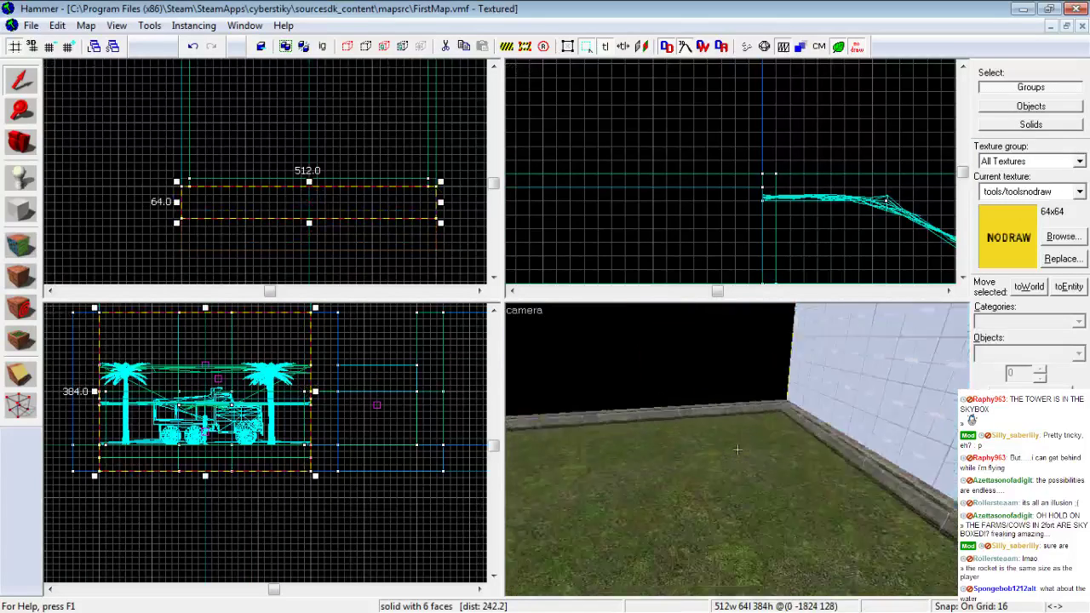
# Select both side sky walls, the sky ceiling and the brick floor, and extend them to a length of 1472 units to reach the far sky wall
pyautogui.press('z')
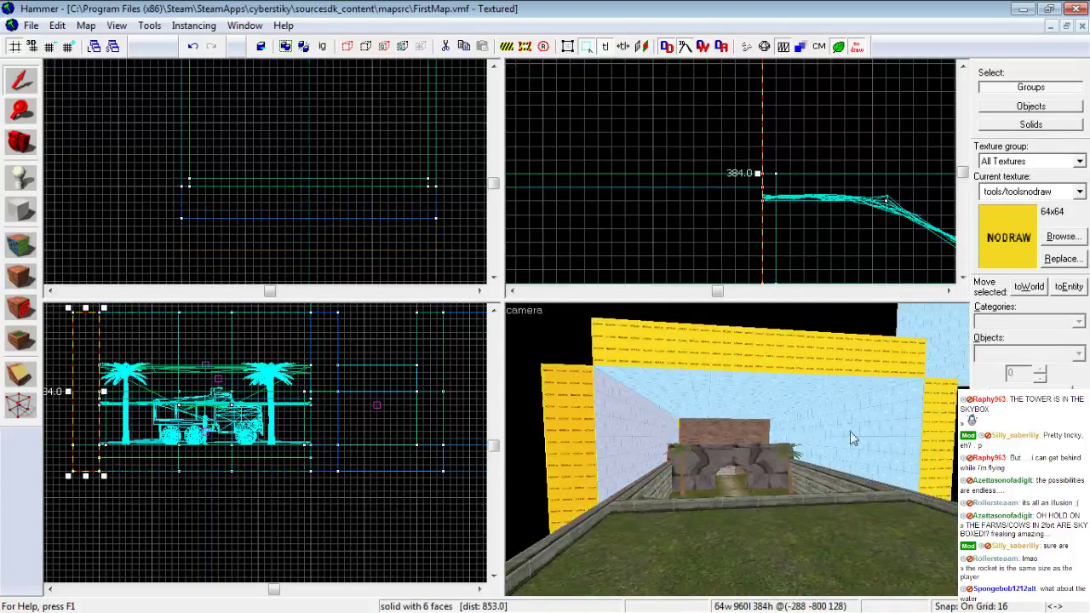
pyautogui.click(829, 373)
pyautogui.moveTo(829, 373); pyautogui.dragTo(737, 449)
pyautogui.press('w')
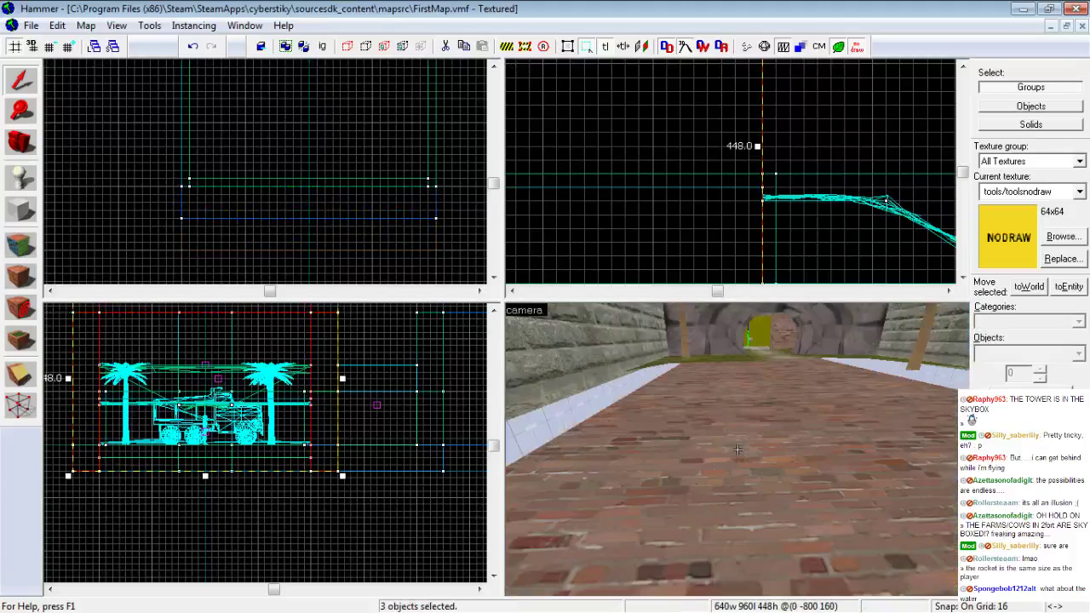
pyautogui.press('z')
pyautogui.keyDown('ctrl'); pyautogui.click(737, 450); pyautogui.keyUp('ctrl')
pyautogui.press('z')
pyautogui.press('z')
pyautogui.scroll(-7, 647, 155)
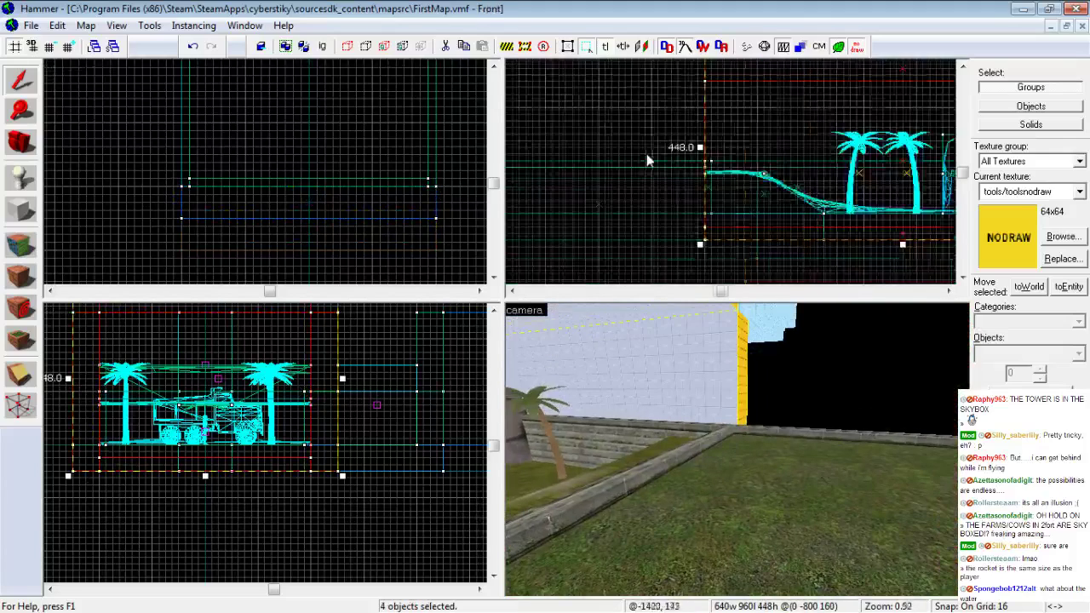
pyautogui.scroll(-3, 346, 191)
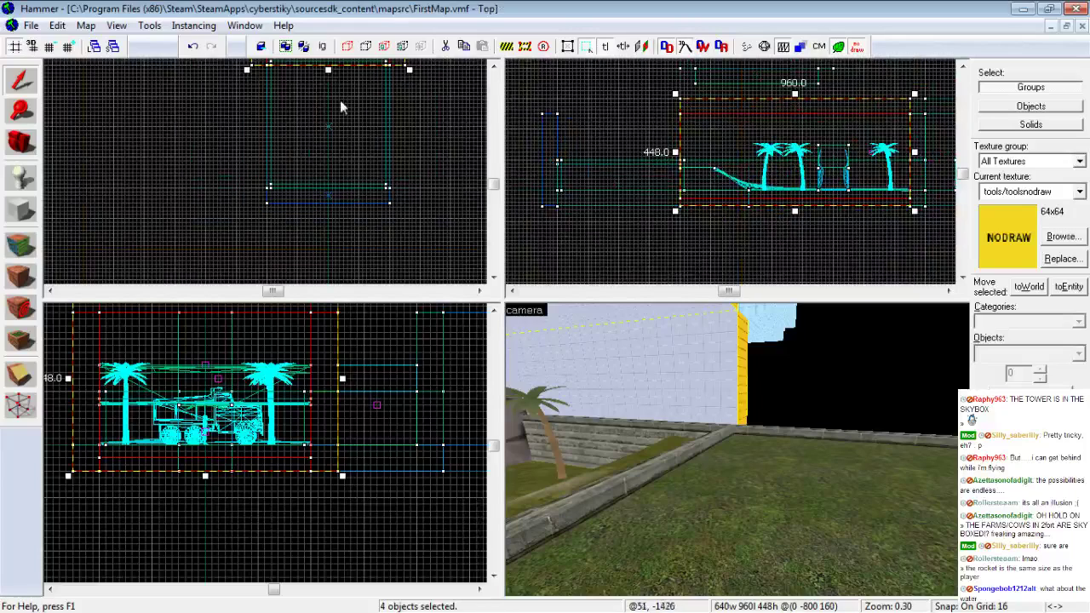
pyautogui.moveTo(330, 75); pyautogui.dragTo(319, 193)
pyautogui.scroll(6, 261, 192)
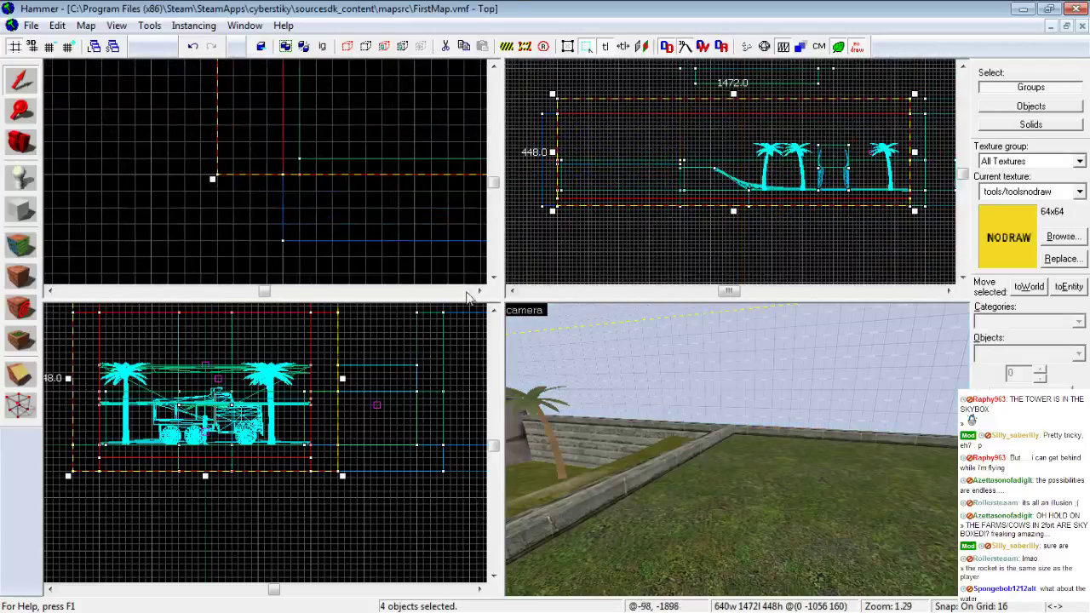
# Apply the nature/blendgroundtograss007 texture to the top face of the new ground block
pyautogui.press('z')
pyautogui.press('s')
pyautogui.press('w')
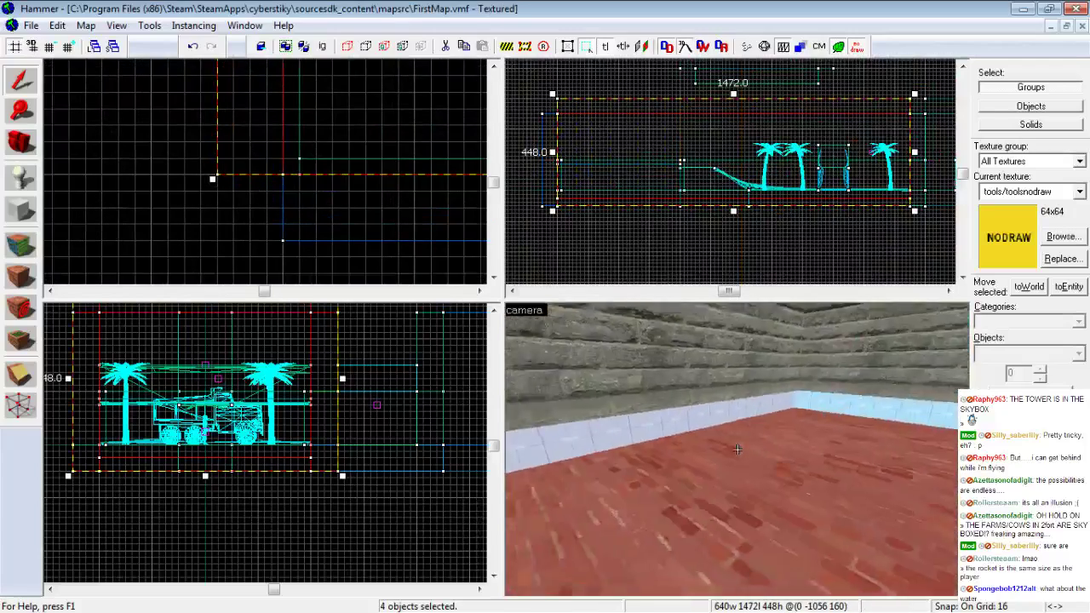
pyautogui.press('w')
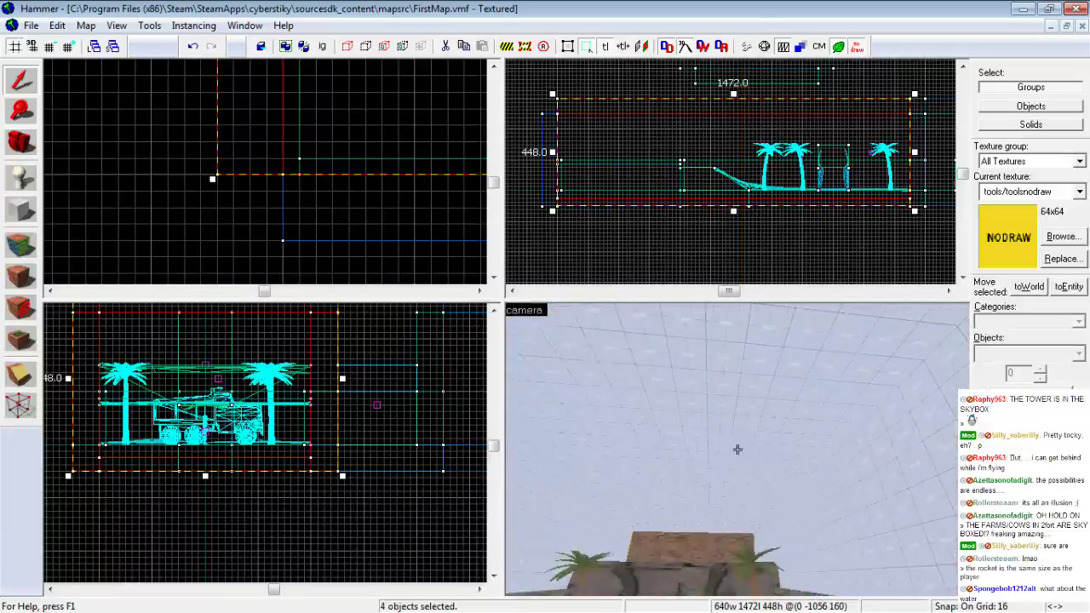
pyautogui.press('w')
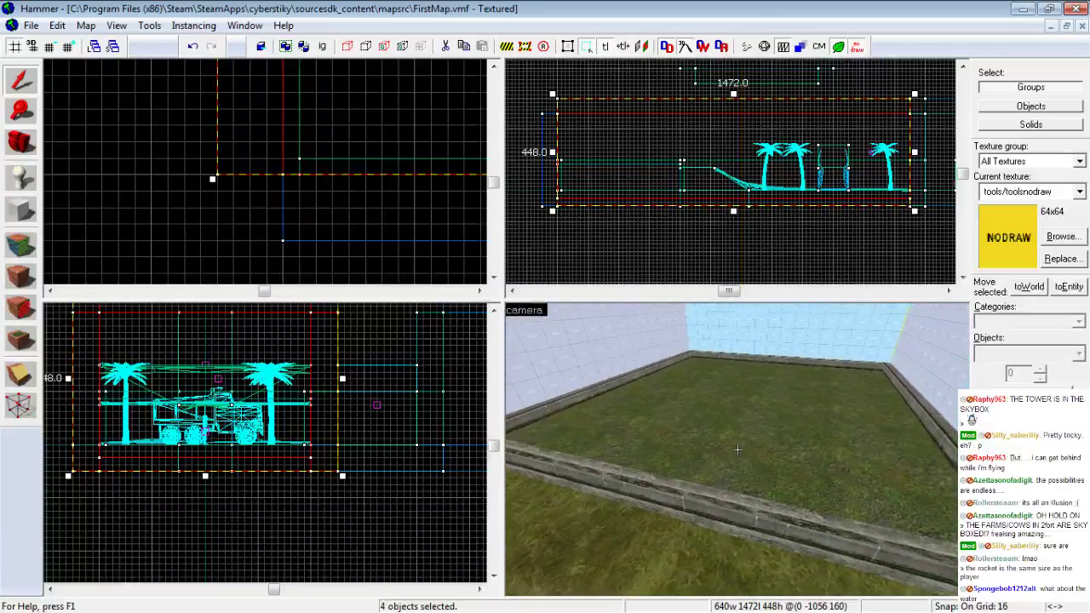
pyautogui.click(21, 244)
pyautogui.click(703, 463)
pyautogui.click(806, 407)
pyautogui.click(458, 260)
pyautogui.click(413, 332)
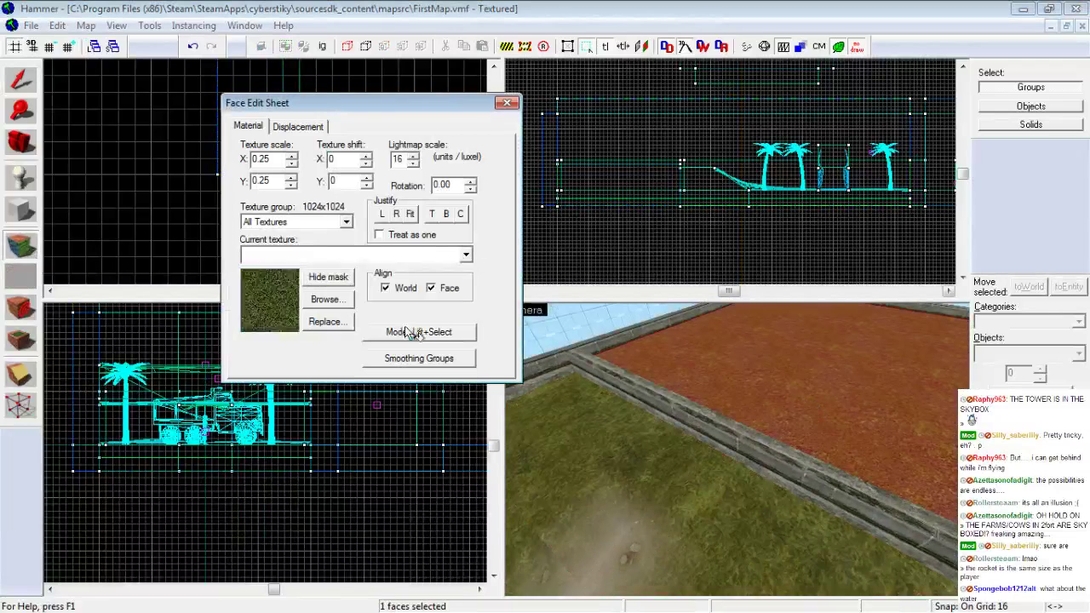
pyautogui.click(345, 351)
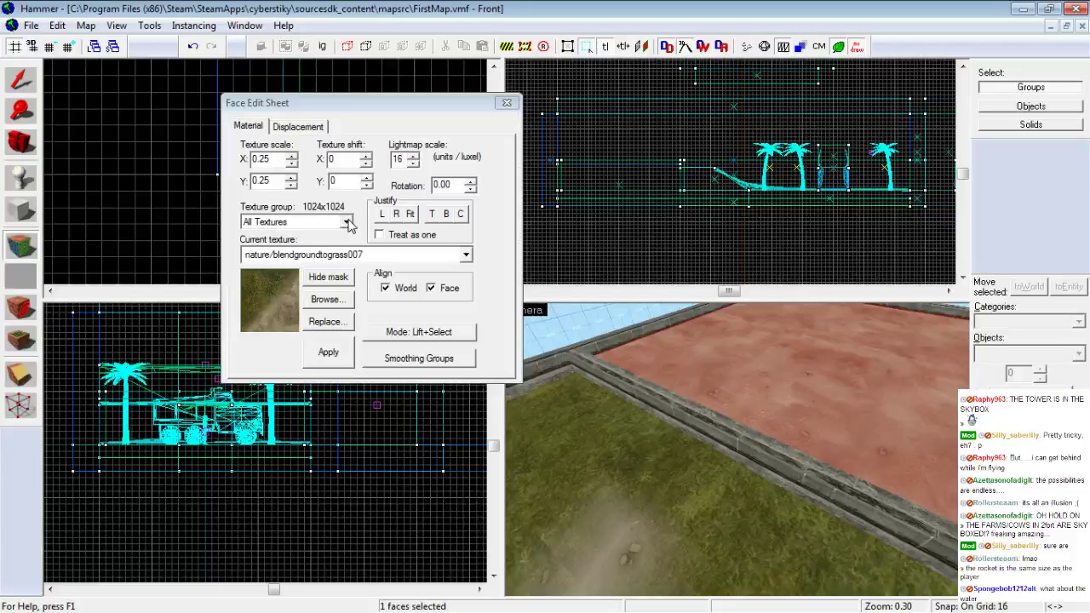
# Create a displacement with power 3 on the new ground's top face
pyautogui.click(300, 126)
pyautogui.click(276, 218)
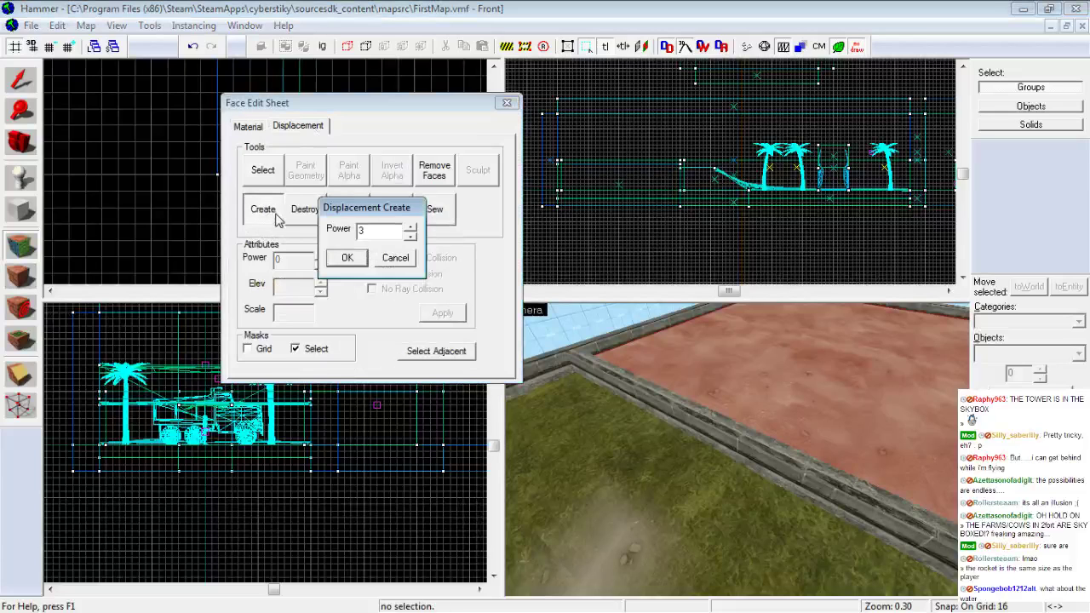
pyautogui.click(348, 259)
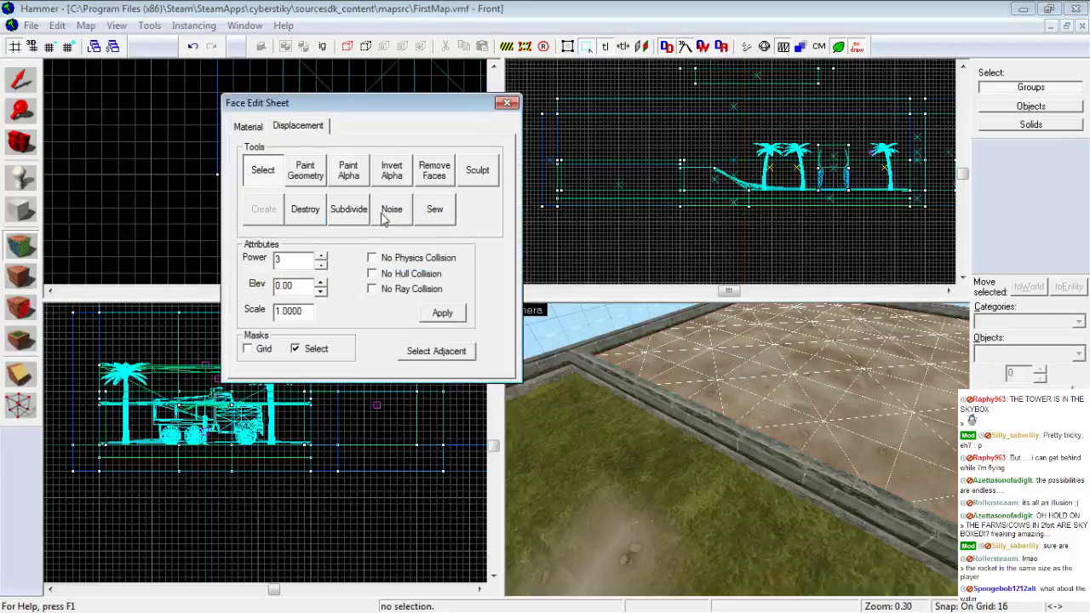
# Invert the alpha of the new ground's displacement, switching its blended texture from dirt to grass
pyautogui.click(400, 186)
pyautogui.press('z')
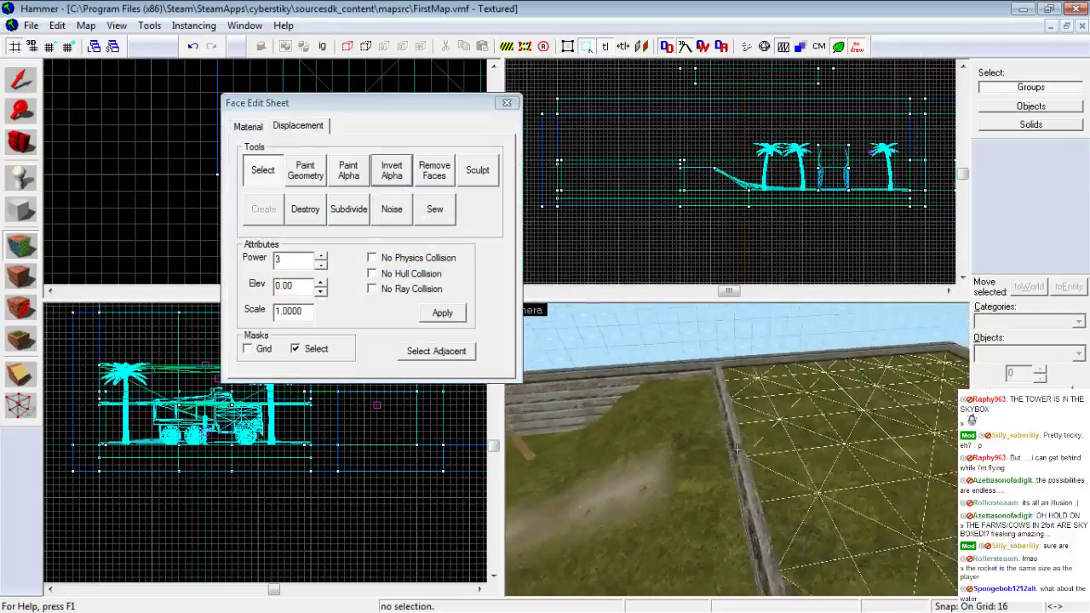
pyautogui.press('a')
pyautogui.press('w')
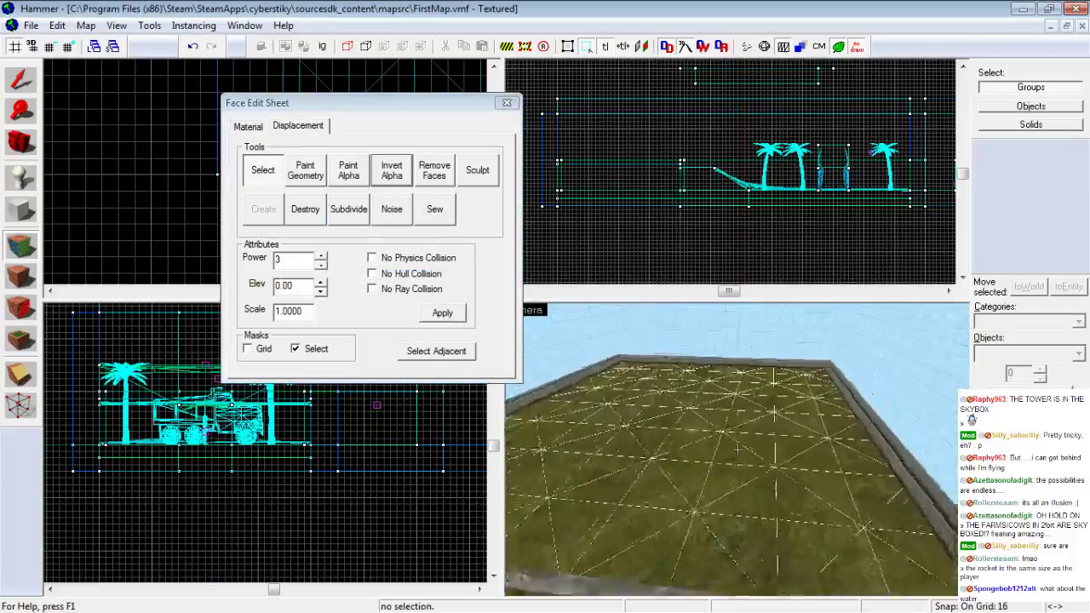
pyautogui.press('z')
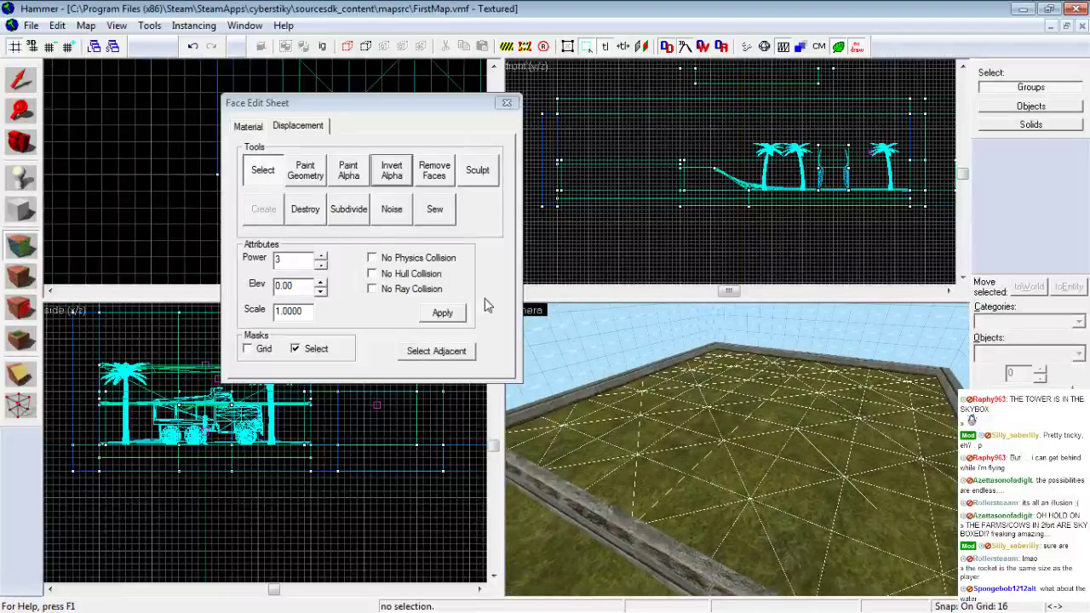
# Lower the middle of the new ground displacement into a deep bowl with Paint Geometry, using distance 3 and a spatial radius of 235
pyautogui.click(305, 173)
pyautogui.moveTo(299, 324)
pyautogui.mouseDown()
pyautogui.moveTo(327, 330)
pyautogui.moveTo(318, 325)
pyautogui.mouseUp()
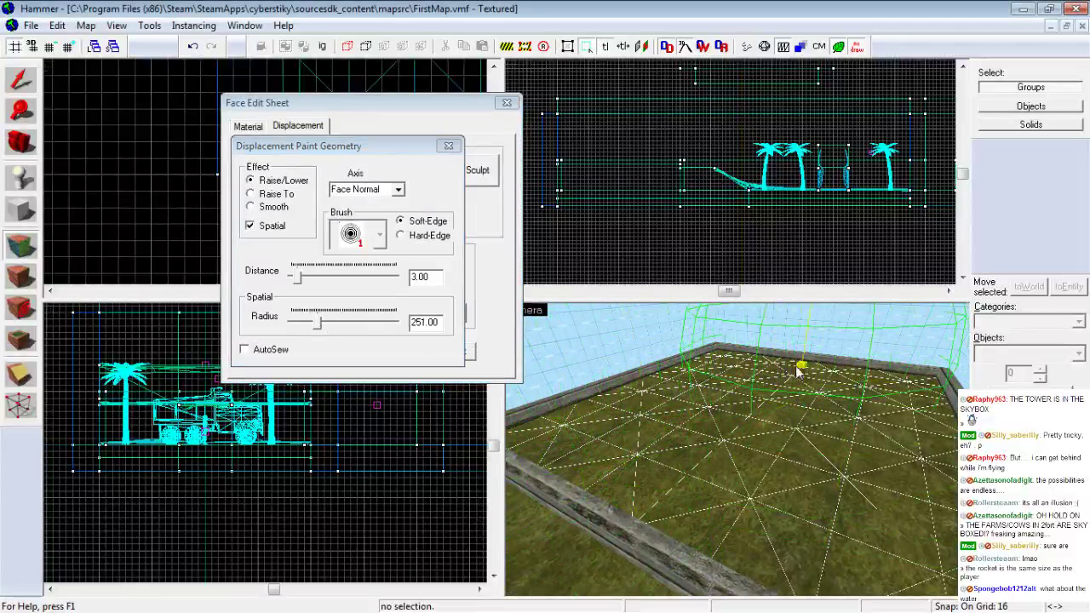
pyautogui.click(761, 407)
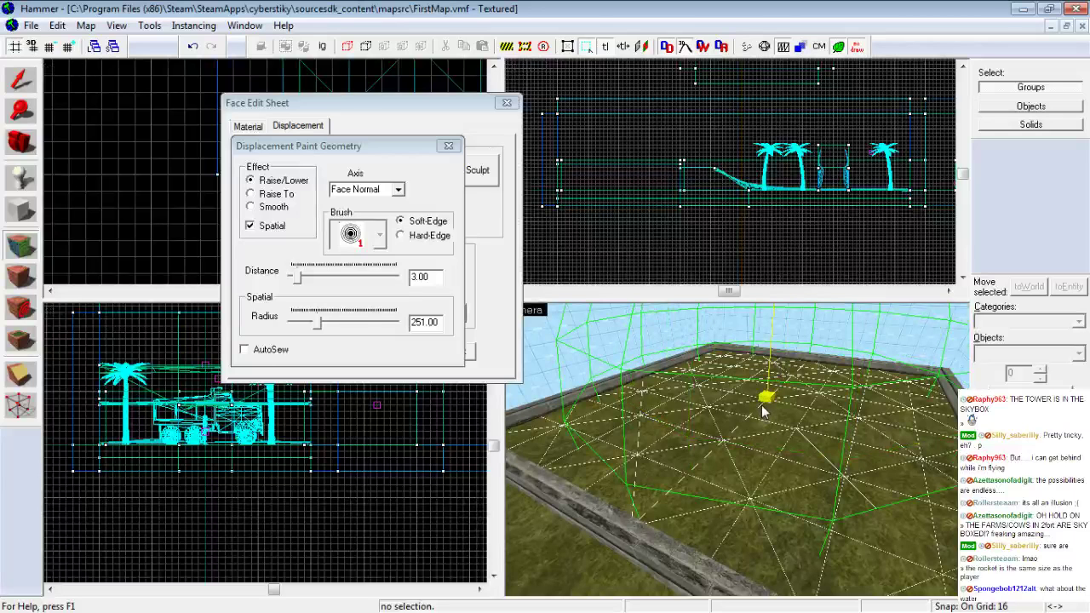
pyautogui.press('z')
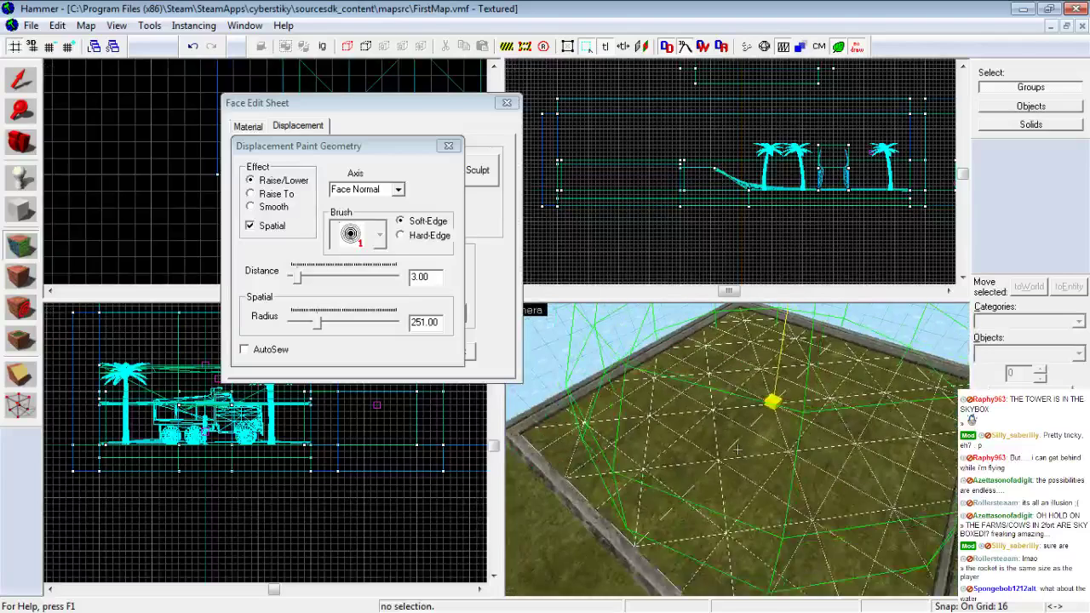
pyautogui.press('z')
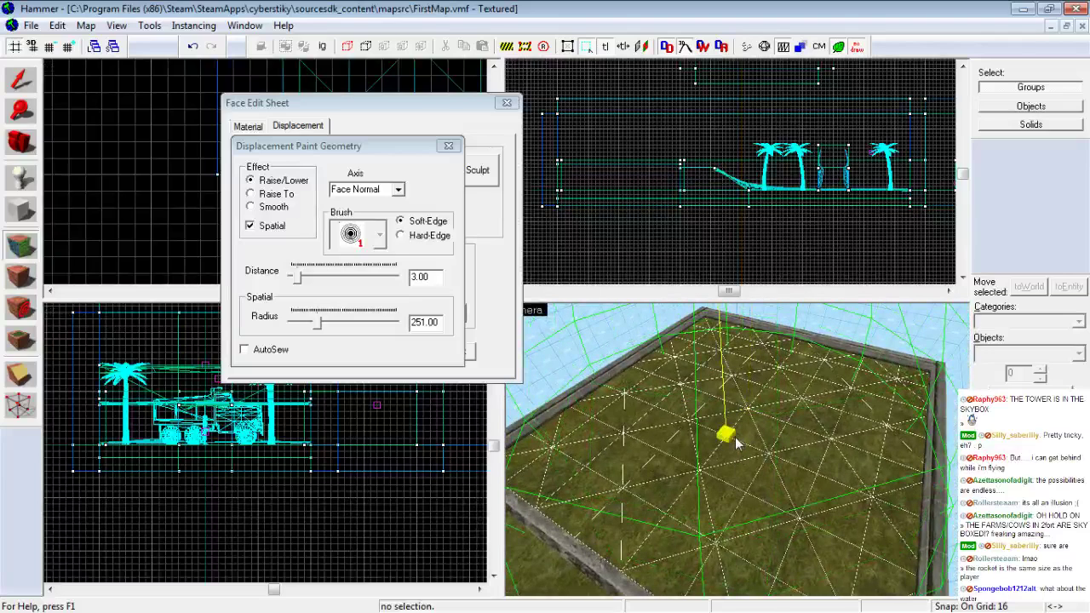
pyautogui.click(734, 436)
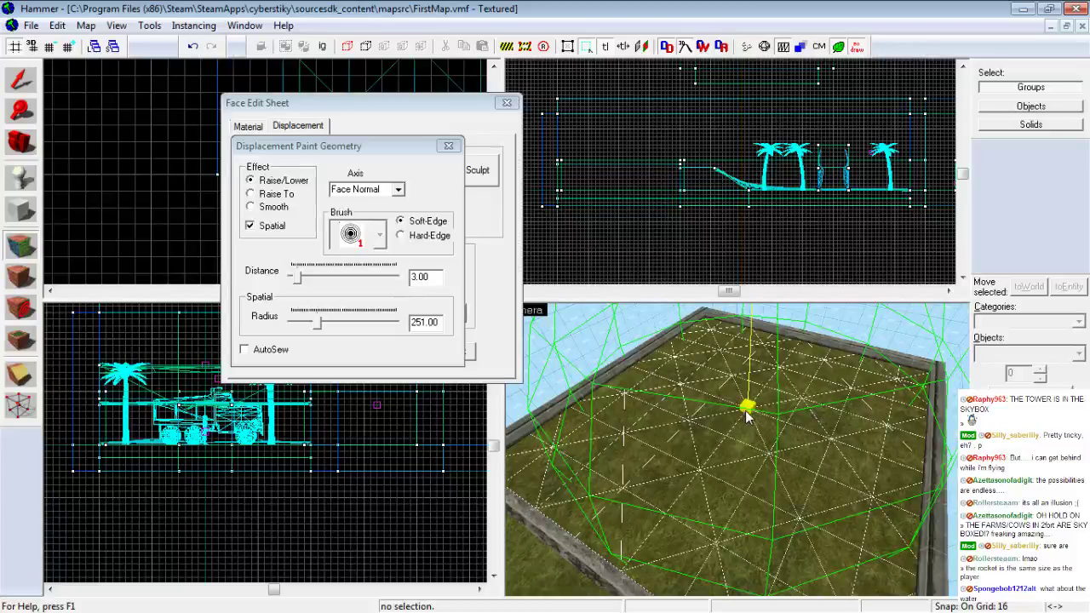
pyautogui.moveTo(318, 325); pyautogui.dragTo(315, 328)
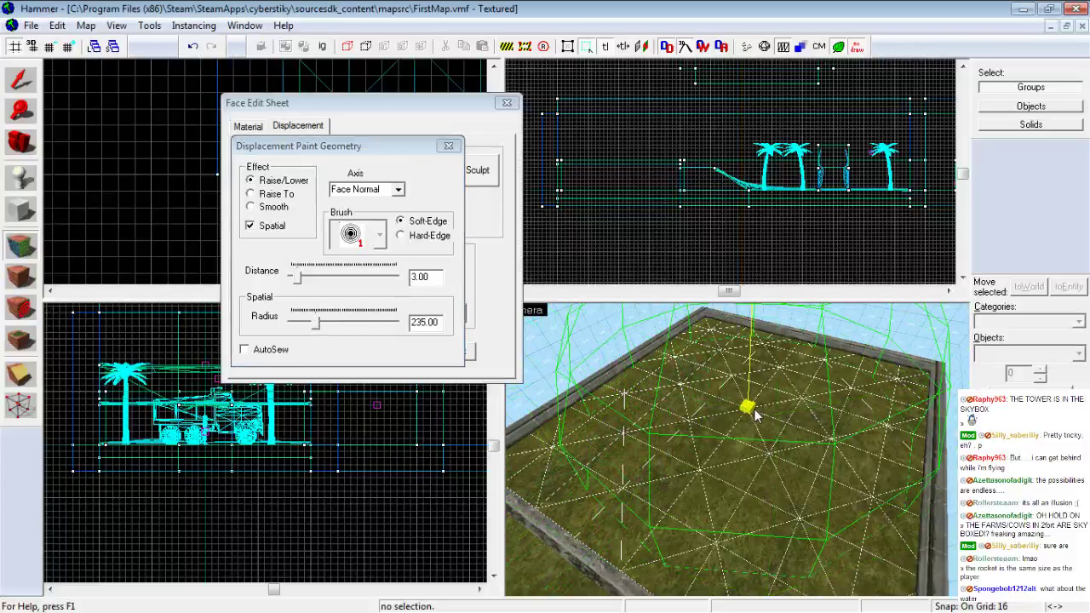
pyautogui.moveTo(755, 410); pyautogui.dragTo(746, 467)
pyautogui.press('z')
pyautogui.press('w')
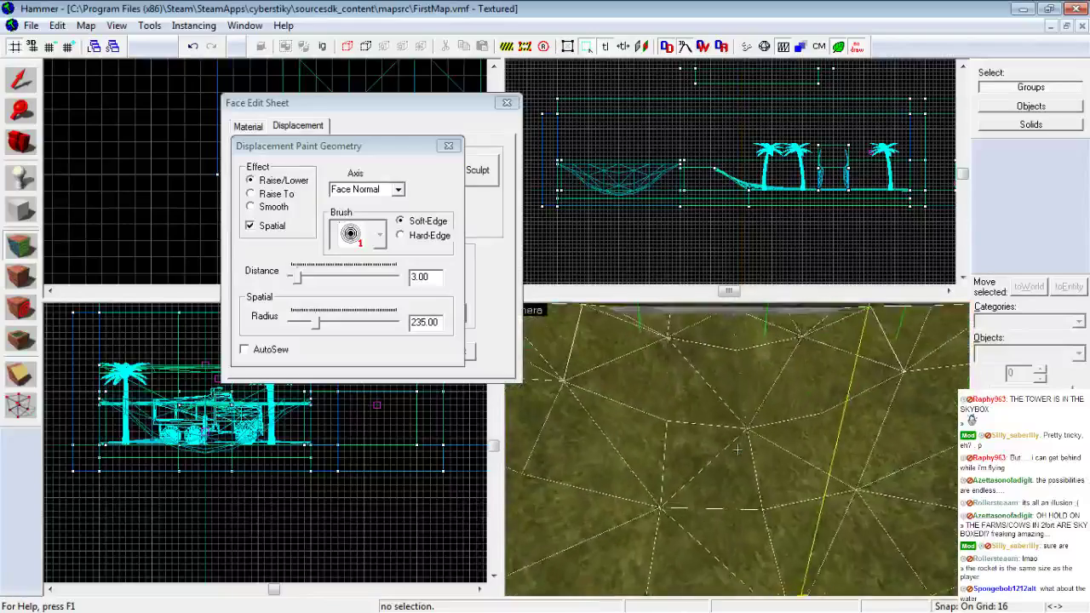
pyautogui.press('s')
pyautogui.press('w')
pyautogui.press('s')
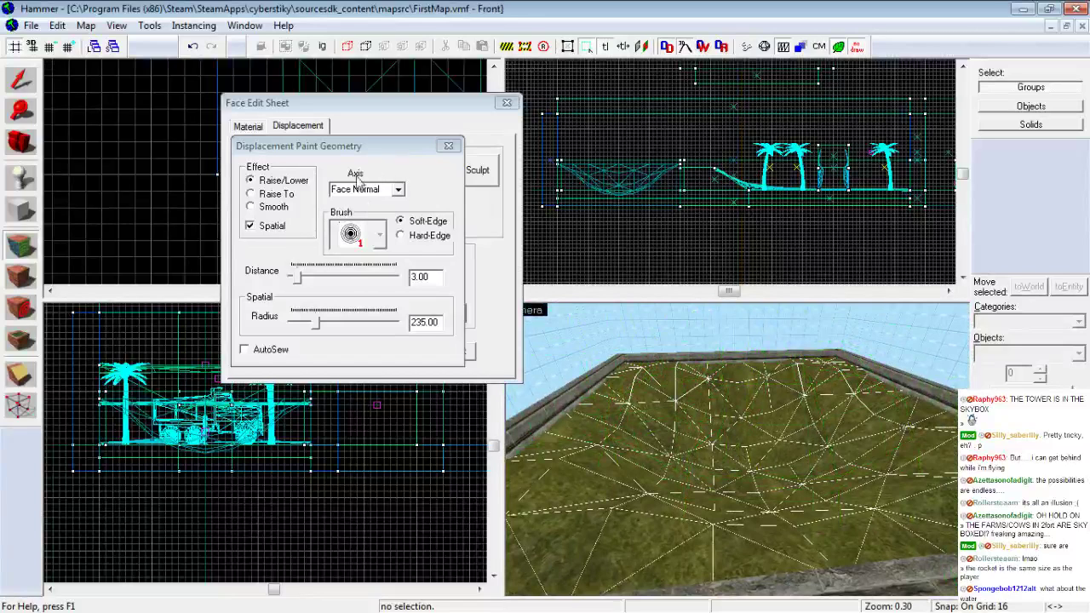
# Paint alpha at value 25 over the bowl of the displacement to blend in dirt, and finish face editing
pyautogui.click(449, 146)
pyautogui.click(353, 172)
pyautogui.moveTo(767, 497)
pyautogui.mouseDown()
pyautogui.moveTo(749, 479)
pyautogui.moveTo(763, 487)
pyautogui.moveTo(789, 462)
pyautogui.moveTo(707, 436)
pyautogui.moveTo(762, 402)
pyautogui.moveTo(709, 408)
pyautogui.moveTo(813, 401)
pyautogui.moveTo(865, 460)
pyautogui.moveTo(843, 490)
pyautogui.moveTo(715, 519)
pyautogui.moveTo(679, 502)
pyautogui.moveTo(706, 486)
pyautogui.moveTo(613, 494)
pyautogui.moveTo(673, 451)
pyautogui.moveTo(703, 464)
pyautogui.moveTo(668, 435)
pyautogui.moveTo(615, 423)
pyautogui.moveTo(609, 436)
pyautogui.moveTo(645, 420)
pyautogui.mouseUp()
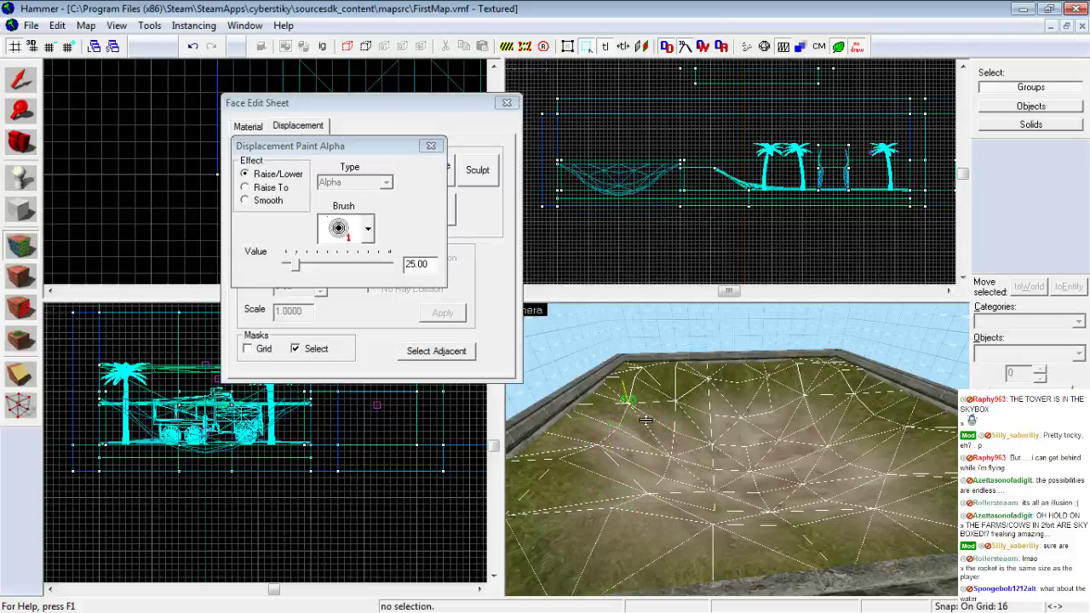
pyautogui.moveTo(645, 457)
pyautogui.mouseDown()
pyautogui.moveTo(681, 400)
pyautogui.moveTo(809, 392)
pyautogui.moveTo(901, 460)
pyautogui.moveTo(830, 388)
pyautogui.moveTo(843, 392)
pyautogui.moveTo(690, 472)
pyautogui.mouseUp()
pyautogui.press('z')
pyautogui.press('w')
pyautogui.press('z')
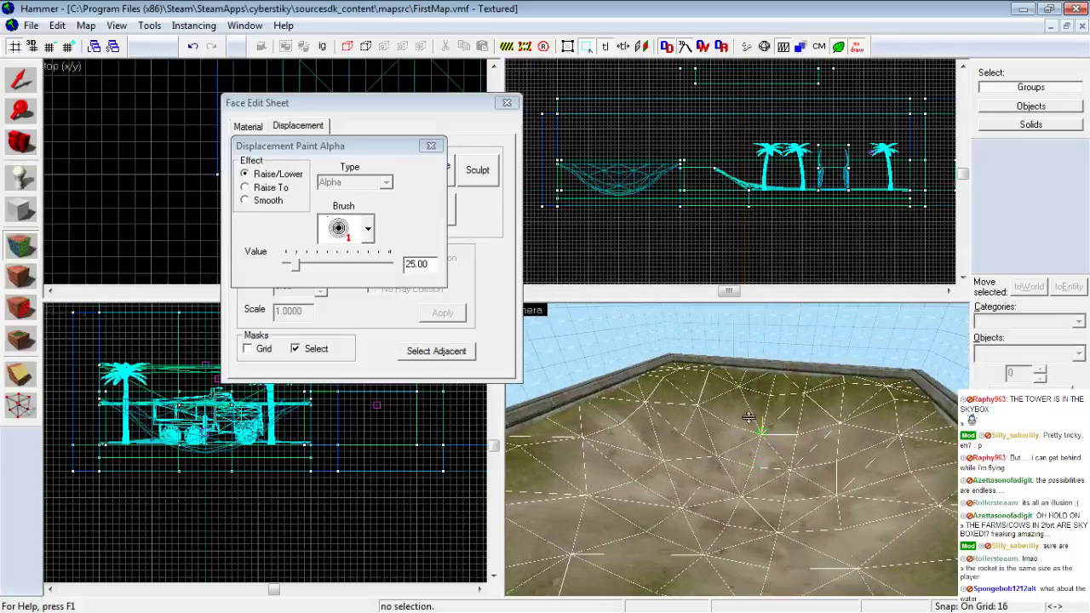
pyautogui.press('z')
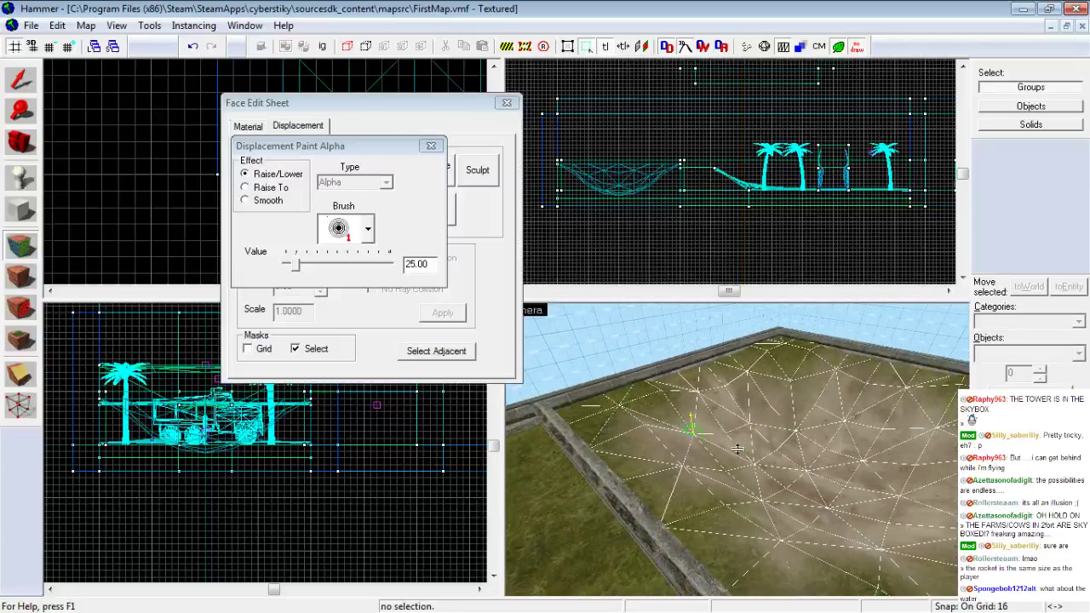
pyautogui.click(432, 146)
pyautogui.click(509, 107)
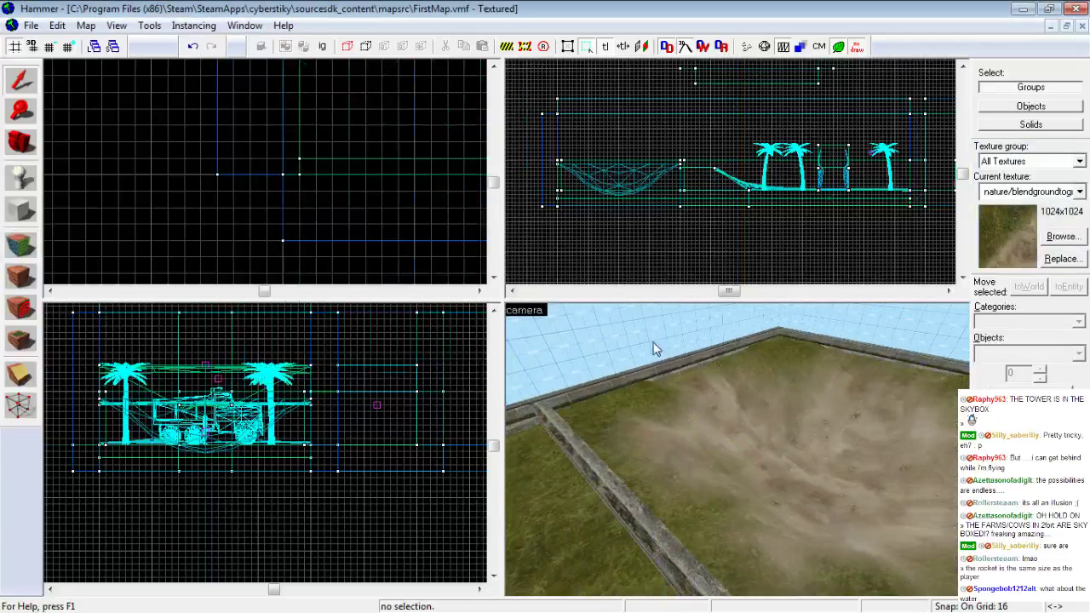
# Inspect the bowl-shaped displacement from above and from underneath, including its edges along the stone walls
pyautogui.press('Up')
pyautogui.press('w')
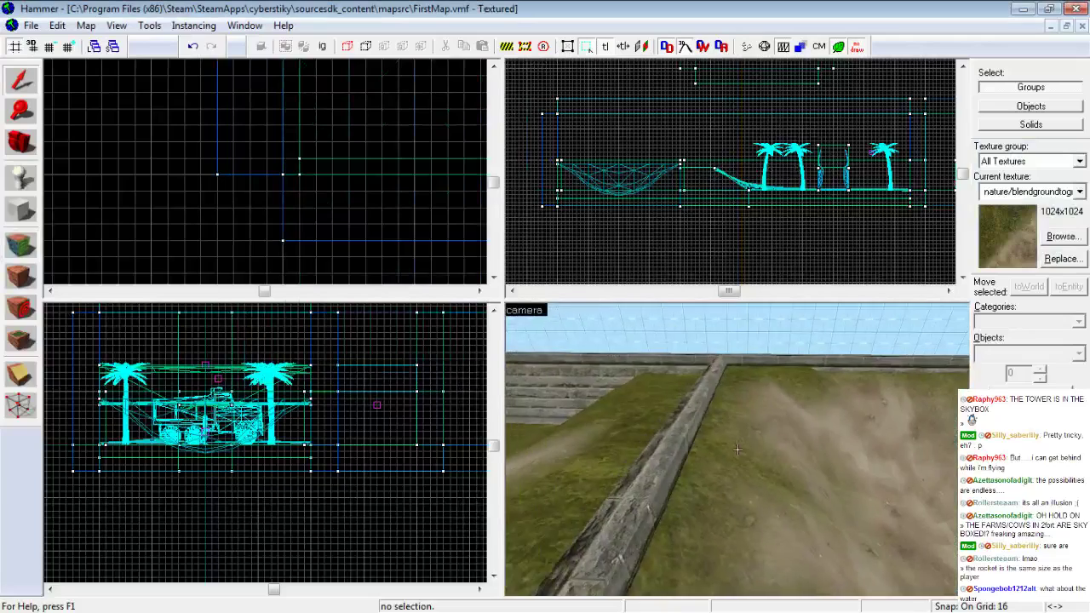
pyautogui.press('w')
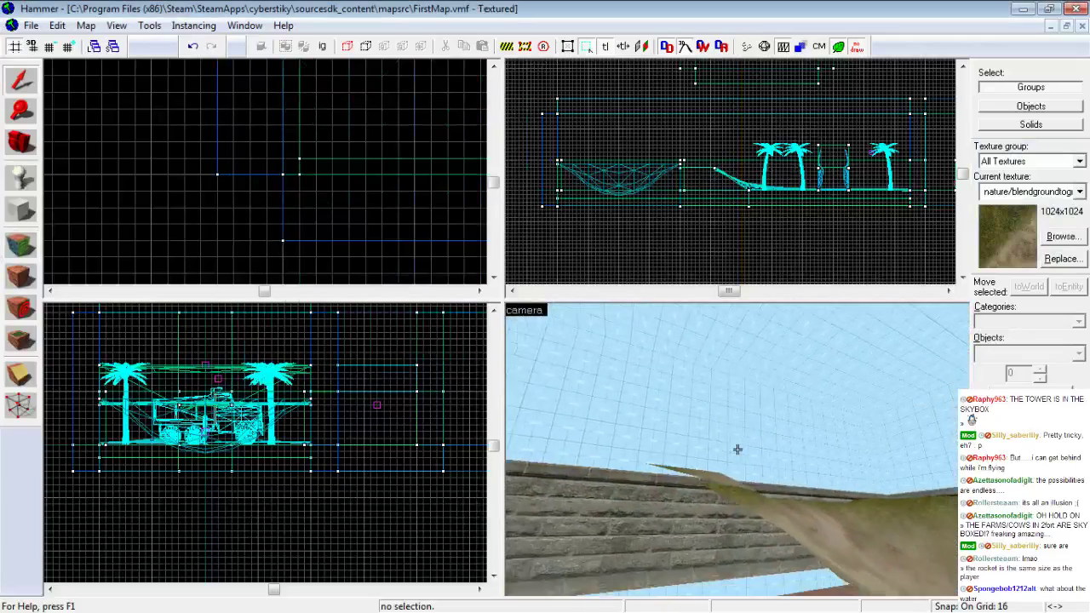
pyautogui.press('w')
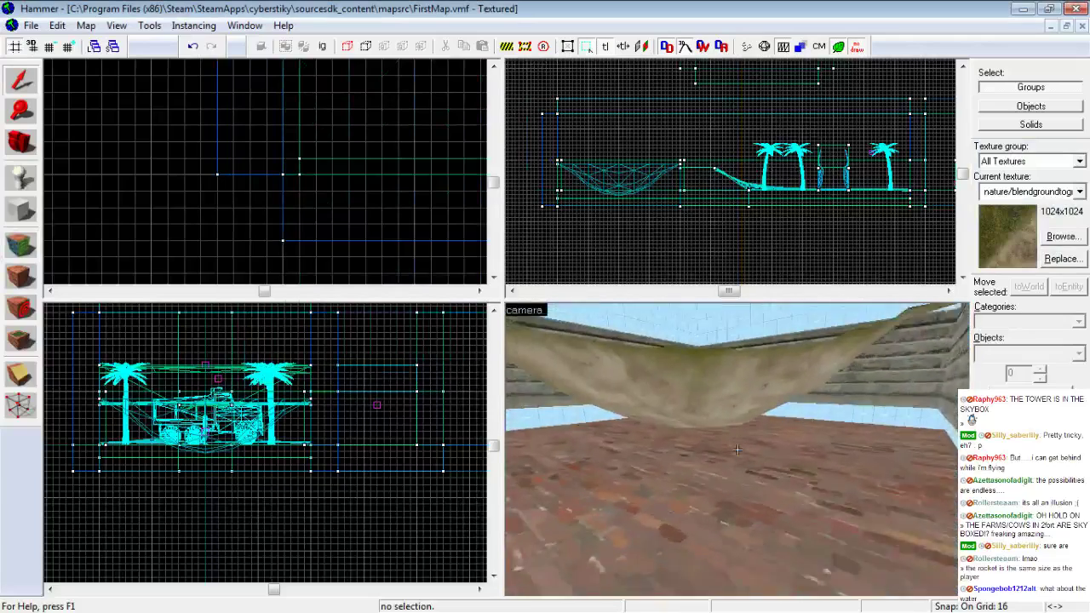
pyautogui.press('w')
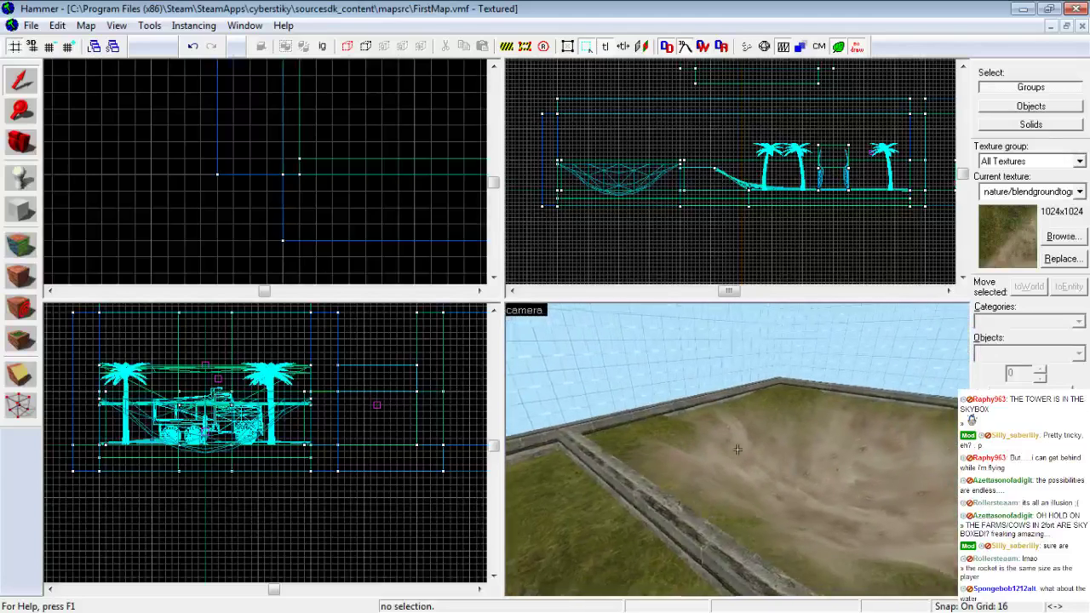
pyautogui.press('w')
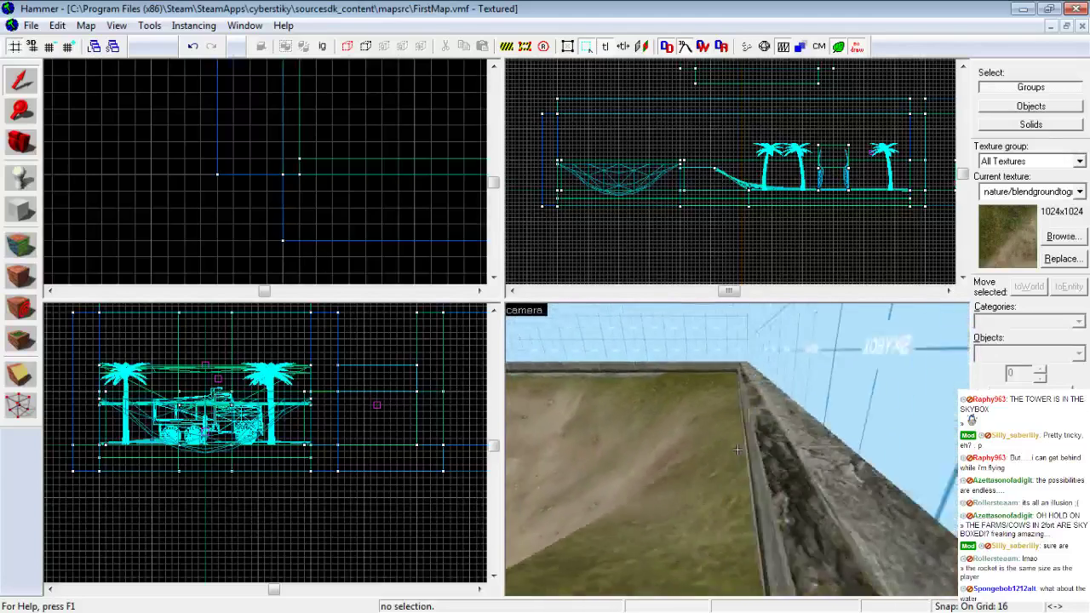
pyautogui.press('a')
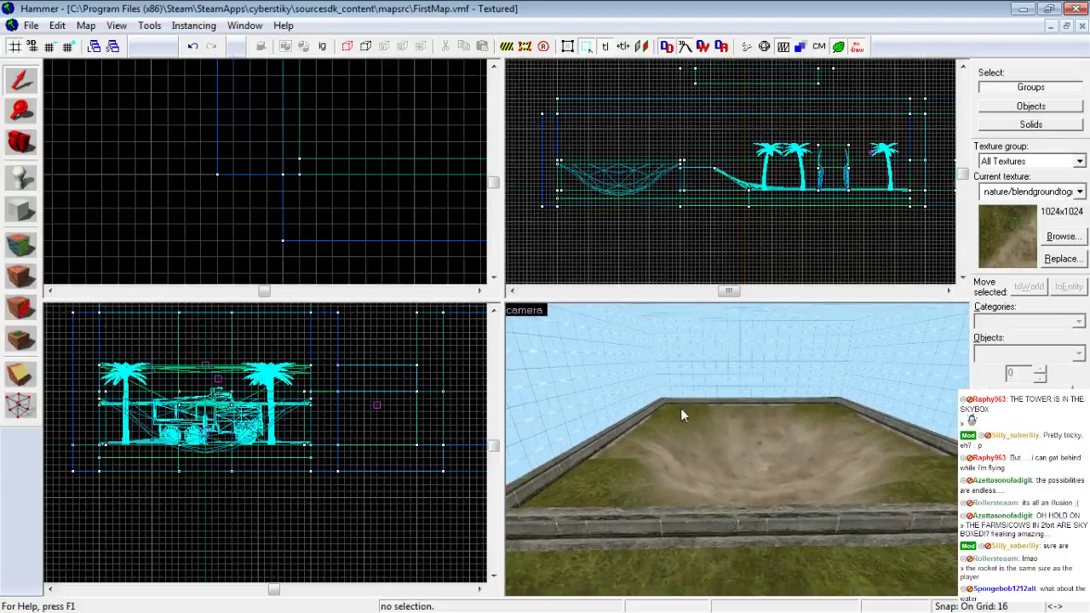
# Outline a block over the new displacement area, 496 wide, 512 long and 448 high, using the tools/toolsnodraw texture
pyautogui.click(1078, 192)
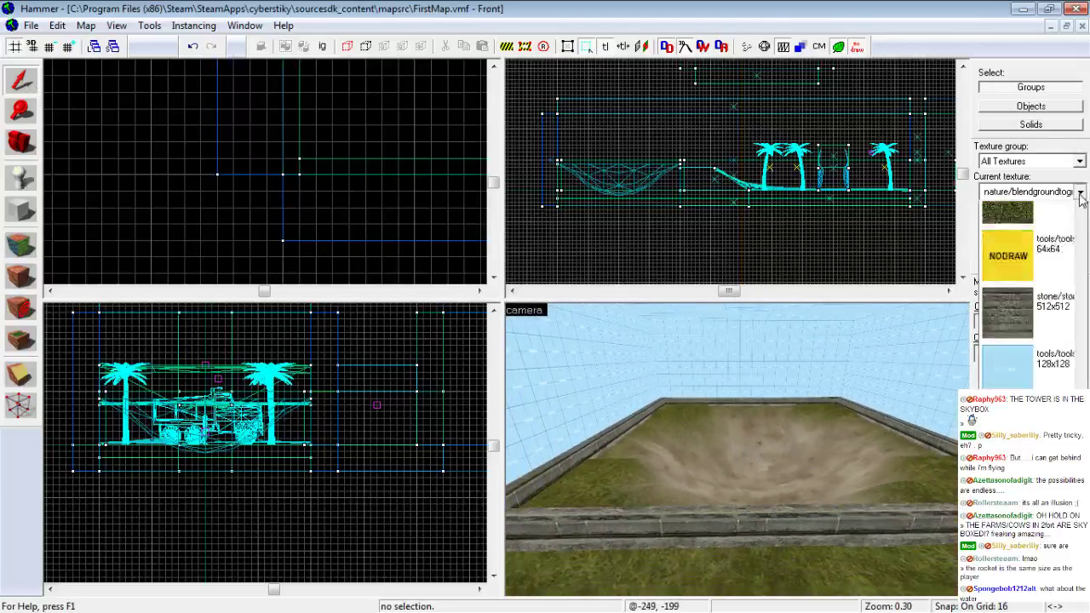
pyautogui.click(1037, 362)
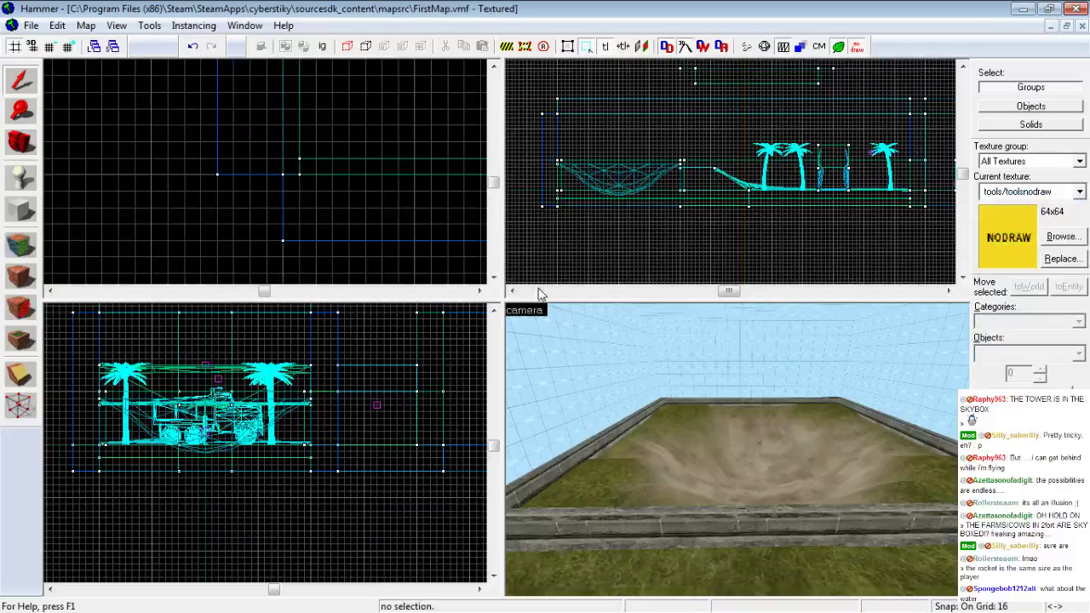
pyautogui.click(12, 213)
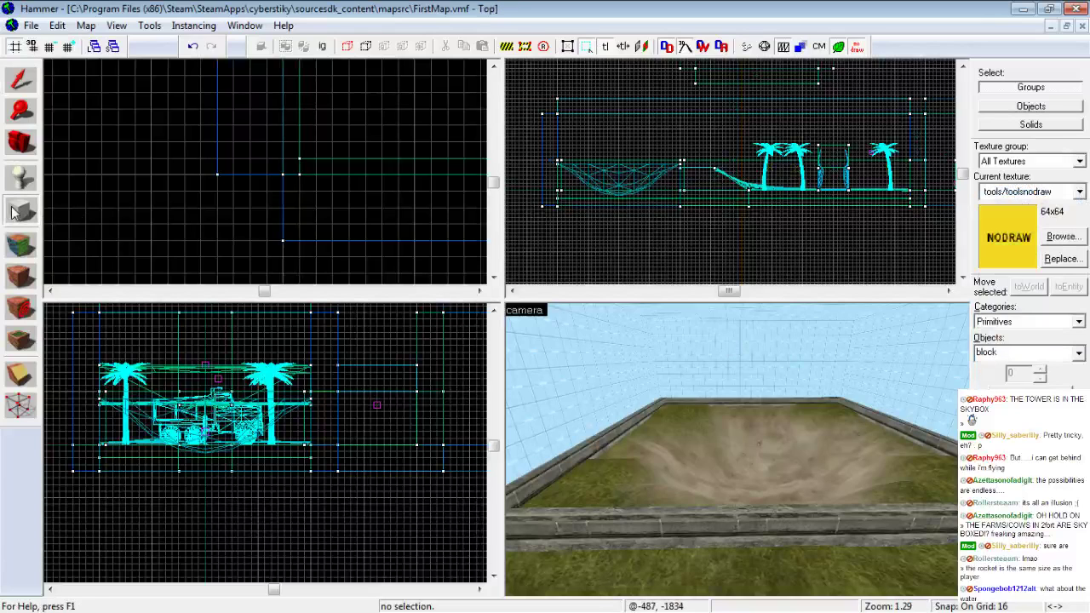
pyautogui.scroll(-3, 56, 213)
pyautogui.scroll(-7, 72, 232)
pyautogui.scroll(8, 136, 100)
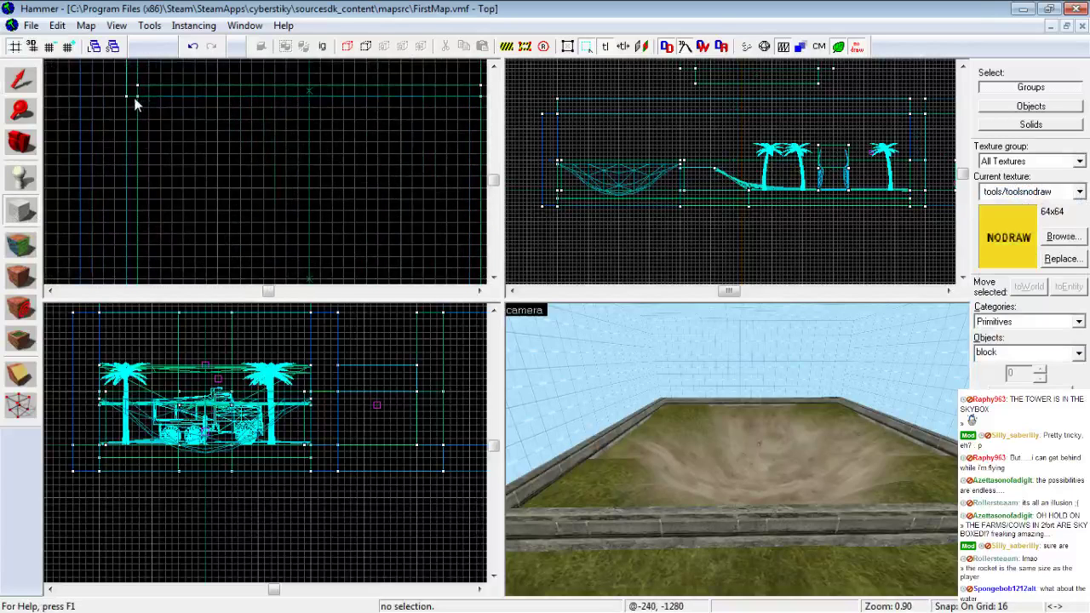
pyautogui.moveTo(138, 96); pyautogui.dragTo(408, 238)
pyautogui.scroll(-4, 263, 164)
pyautogui.moveTo(289, 179); pyautogui.dragTo(332, 201)
pyautogui.scroll(-3, 331, 201)
pyautogui.scroll(3, 252, 112)
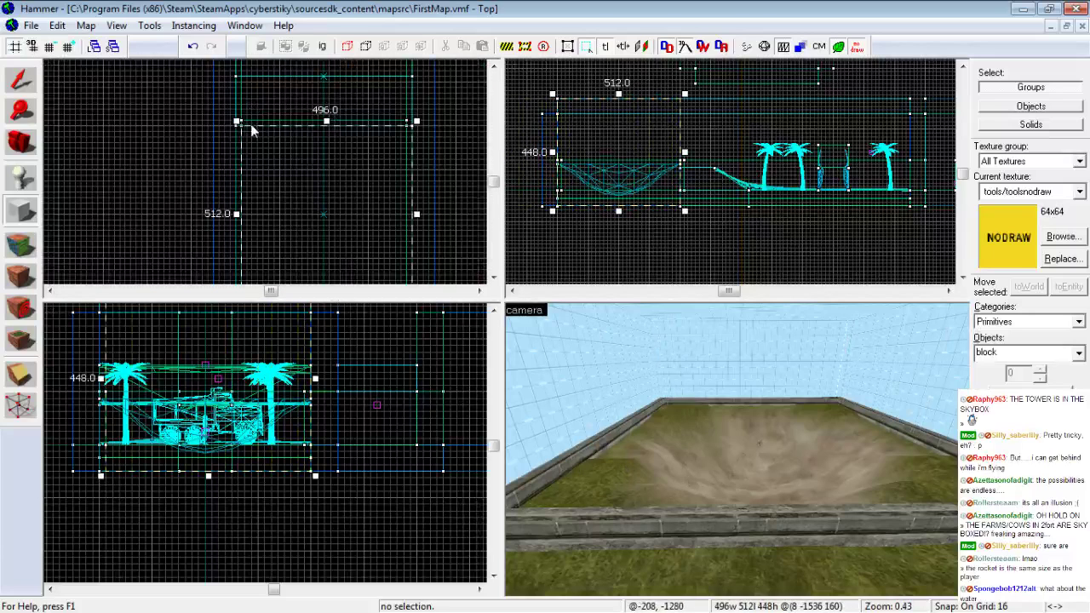
# Adjust the block outline to 512 by 512 units and 224 units high, and create the nodraw block
pyautogui.moveTo(326, 124); pyautogui.dragTo(325, 120)
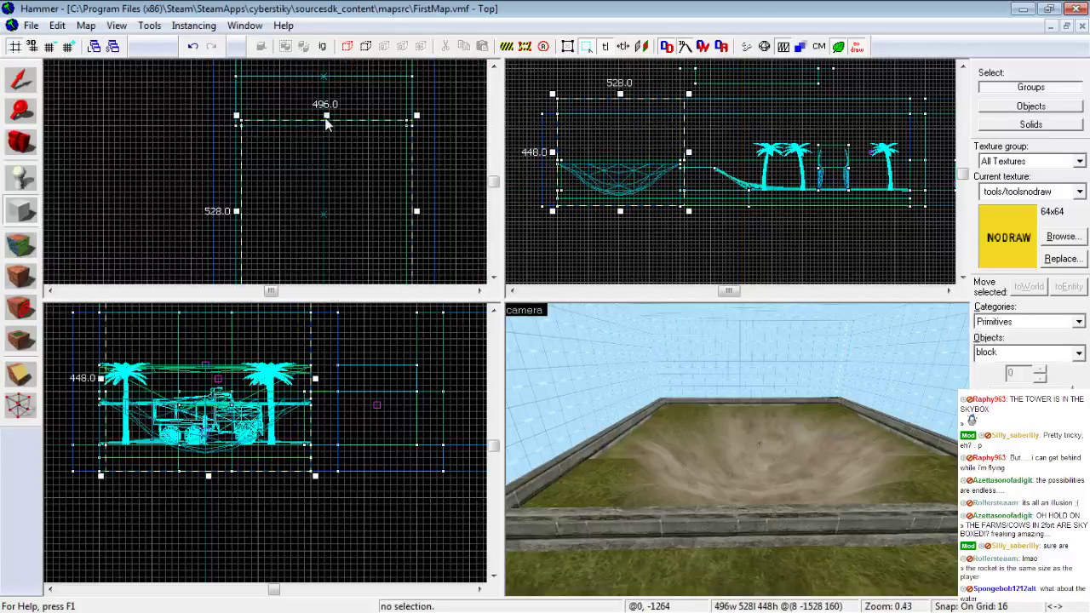
pyautogui.moveTo(237, 120); pyautogui.dragTo(231, 122)
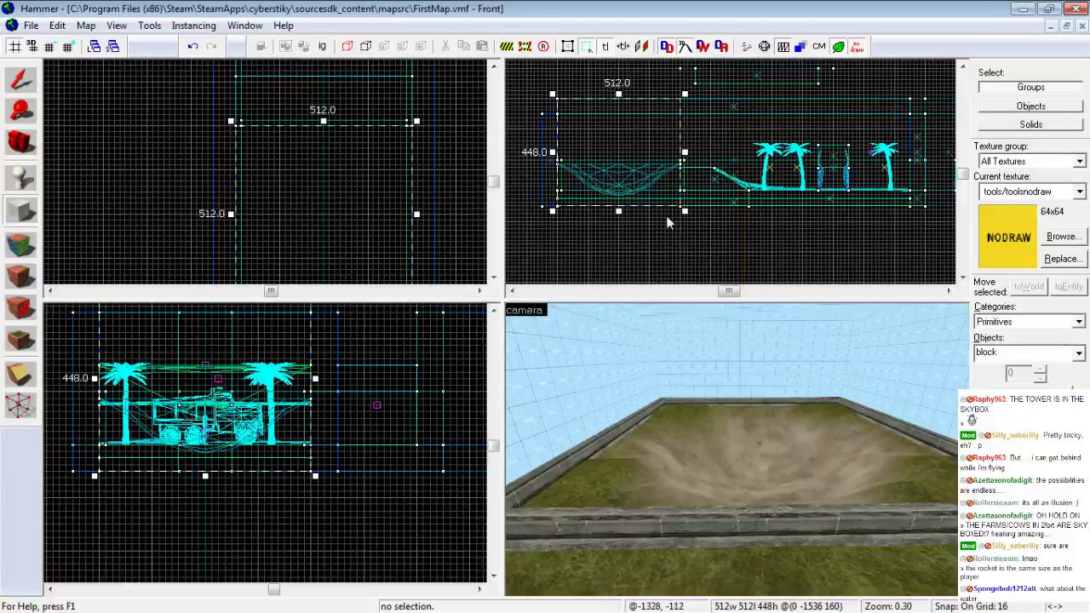
pyautogui.moveTo(619, 98); pyautogui.dragTo(619, 149)
pyautogui.press('Return')
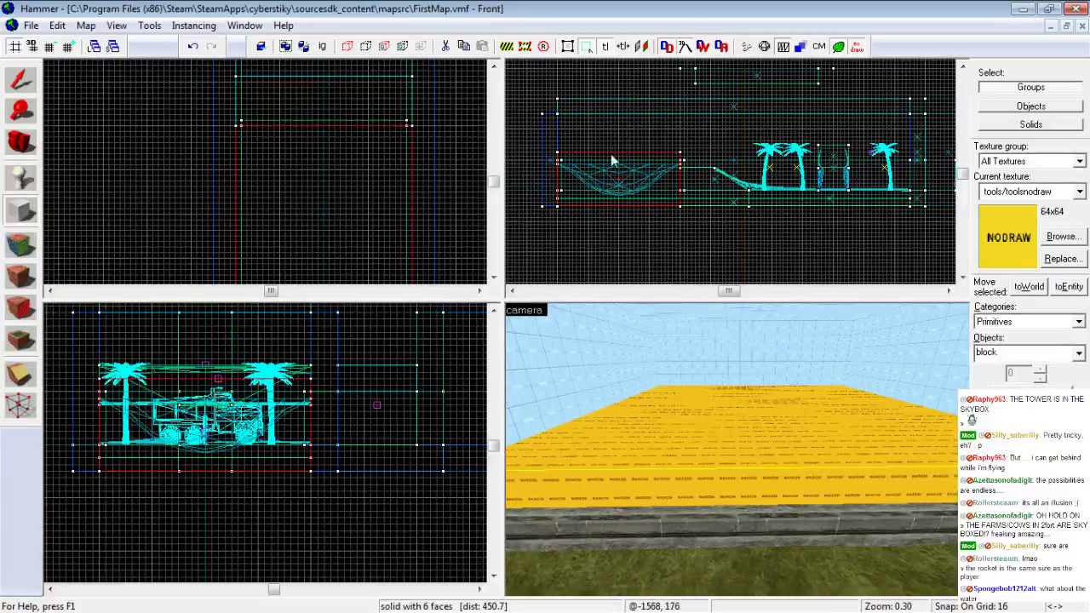
pyautogui.press('z')
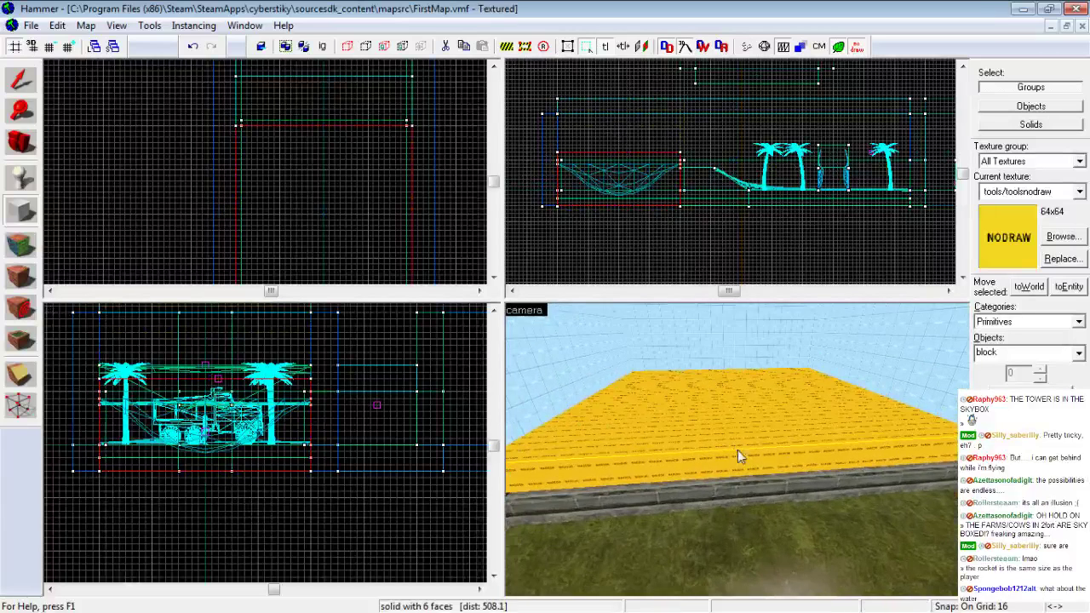
# Select the nodraw block and raise its underside by 32 units, making it 192 units high
pyautogui.click(21, 82)
pyautogui.scroll(2, 626, 234)
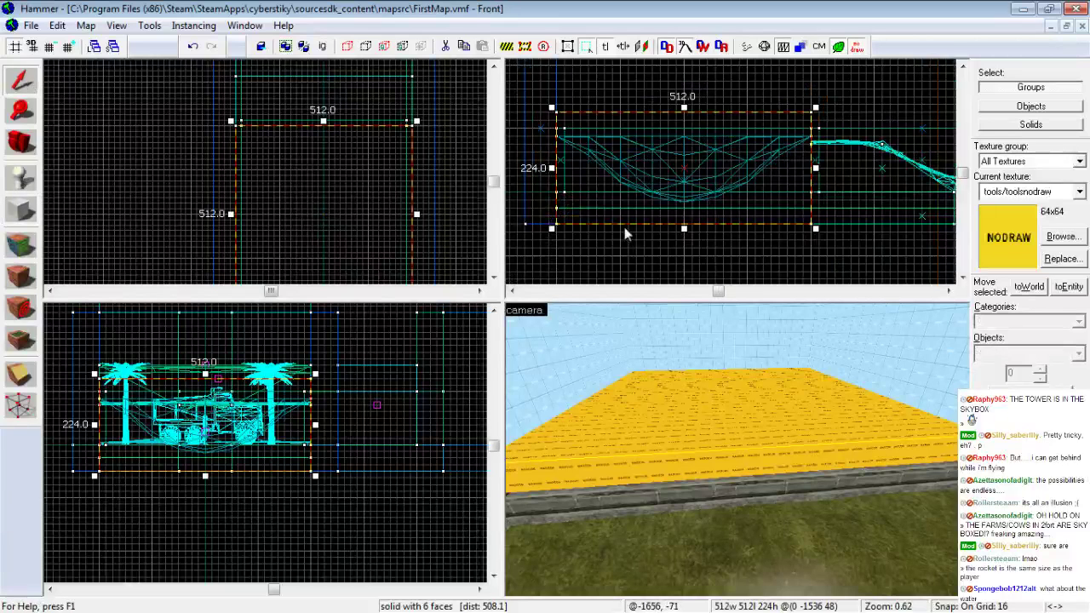
pyautogui.moveTo(685, 230); pyautogui.dragTo(687, 214)
pyautogui.press('z')
pyautogui.press('w')
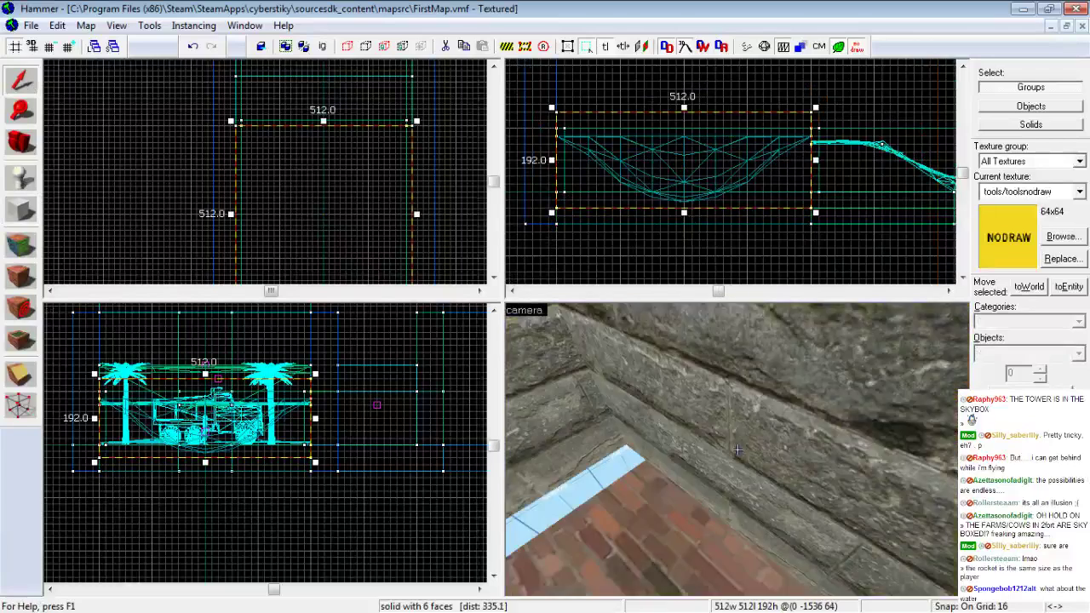
pyautogui.press('w')
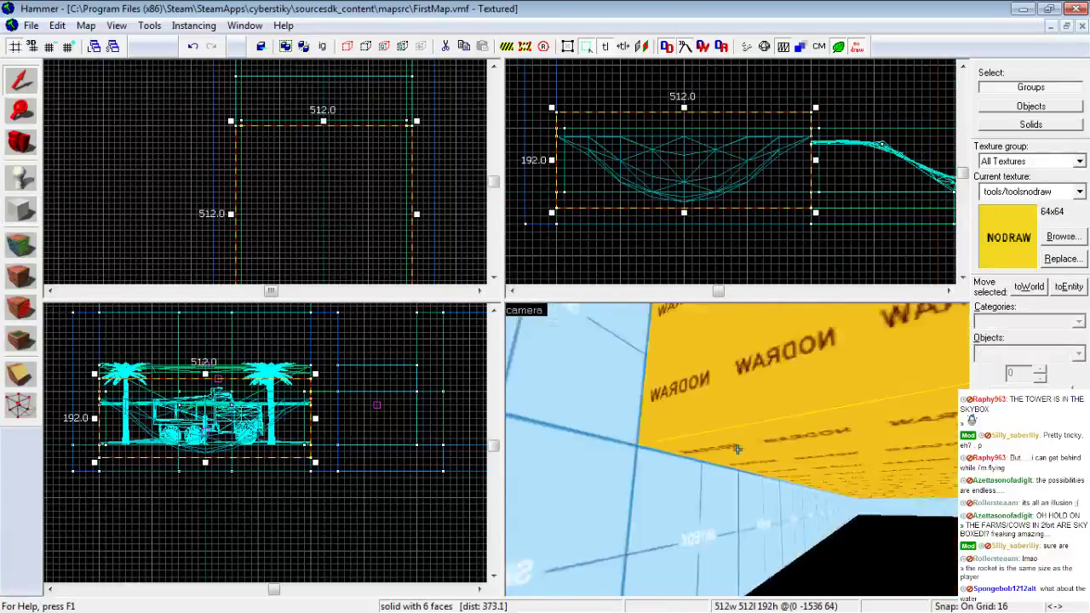
# Try extending the nodraw block's underside down to a height of 224 units, and return it to 192 units
pyautogui.moveTo(686, 214); pyautogui.dragTo(685, 228)
pyautogui.press('z')
pyautogui.press('s')
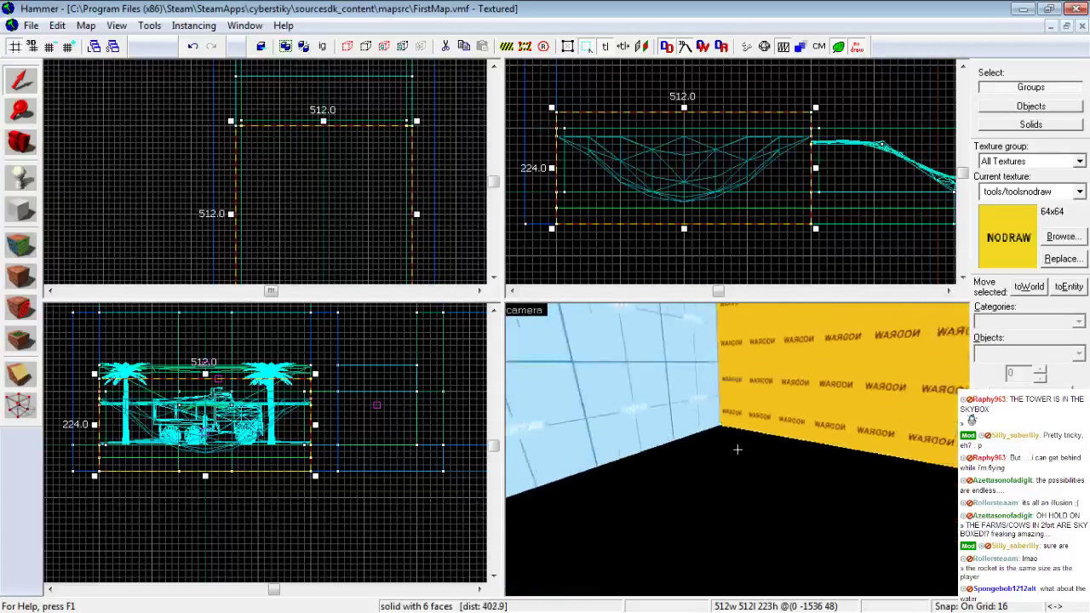
pyautogui.moveTo(737, 450); pyautogui.dragTo(737, 450)
pyautogui.moveTo(686, 231); pyautogui.dragTo(686, 211)
pyautogui.moveTo(737, 450); pyautogui.dragTo(737, 450)
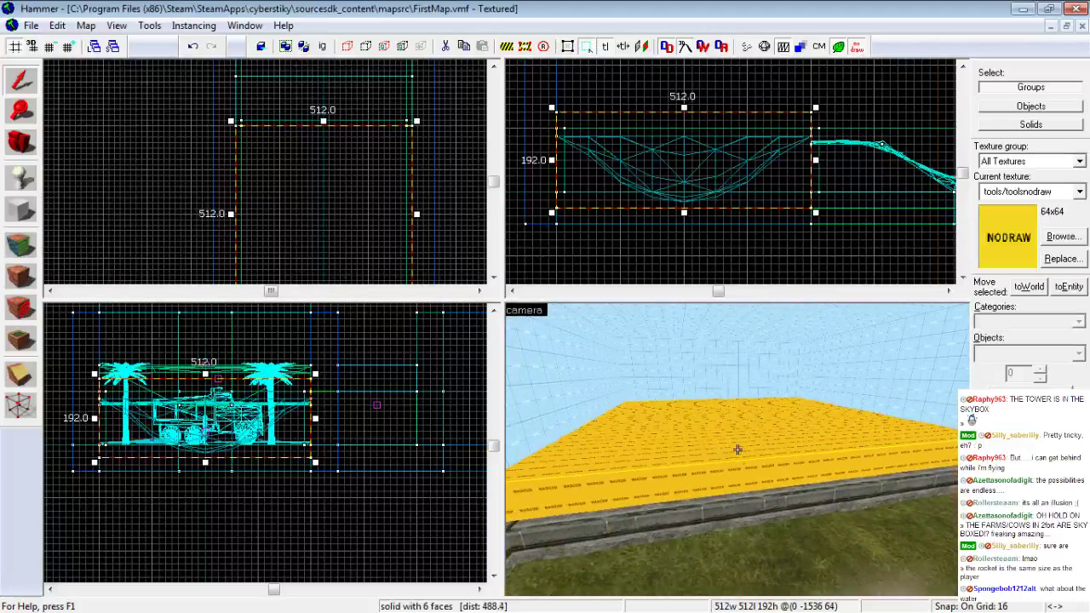
# Select the nodraw block's top face for texturing and browse the water textures, trying nature/sewer_waterdarkfog2 and nature/water_canals_water_clear
pyautogui.click(21, 247)
pyautogui.click(656, 439)
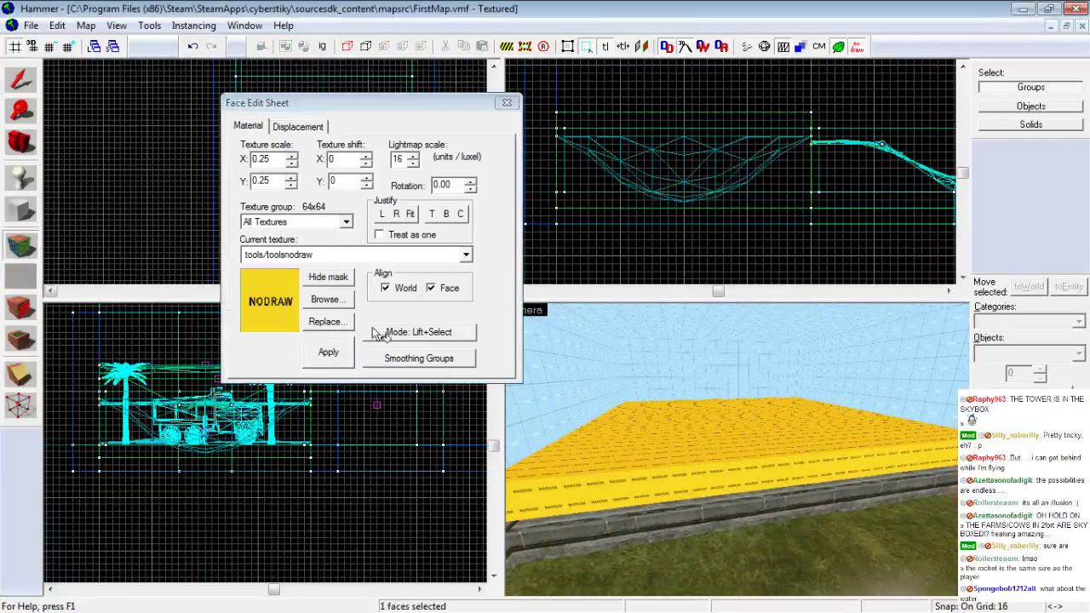
pyautogui.click(331, 302)
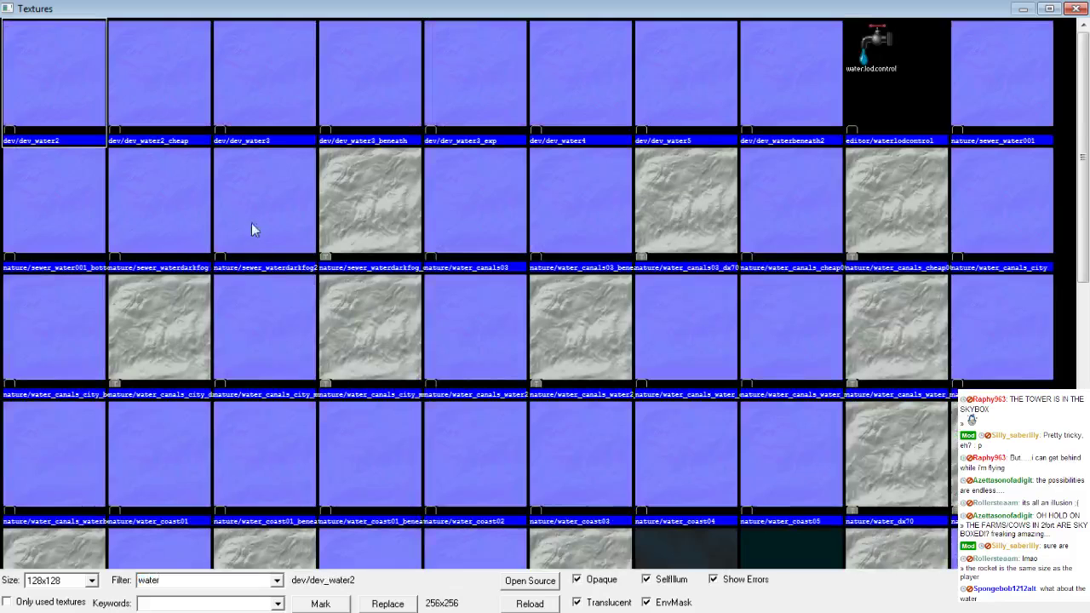
pyautogui.click(291, 242)
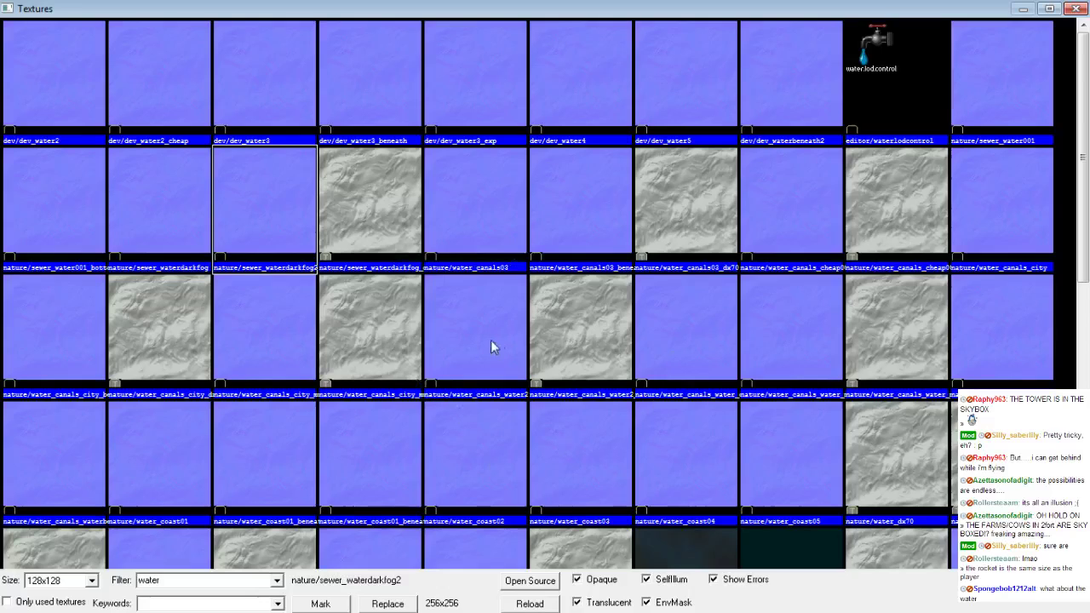
pyautogui.click(652, 322)
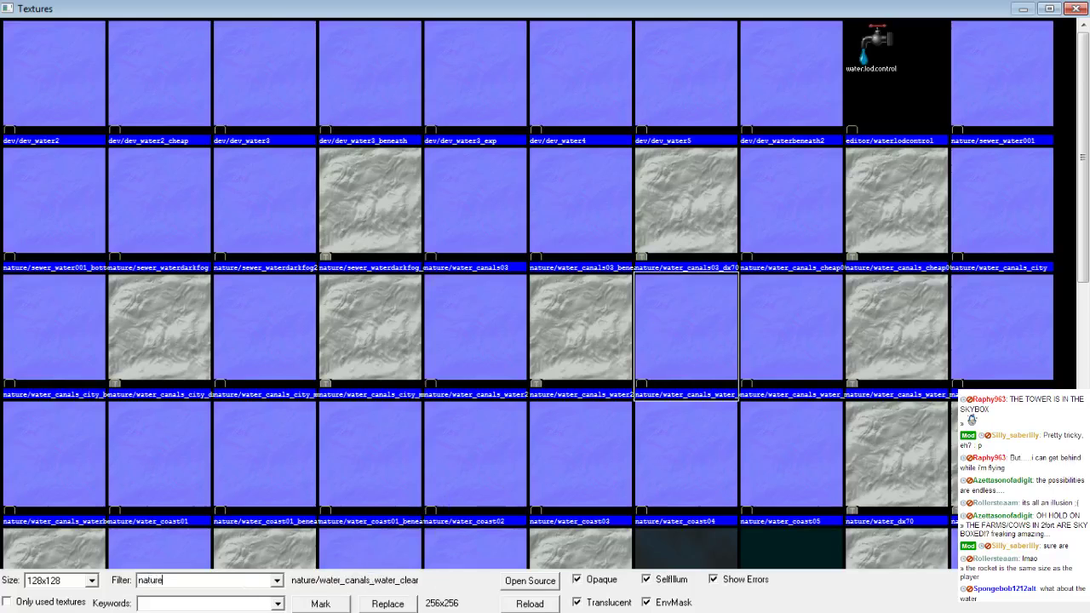
# Filter the textures by nature and look through the water_canals variants
pyautogui.scroll(-2, 511, 323)
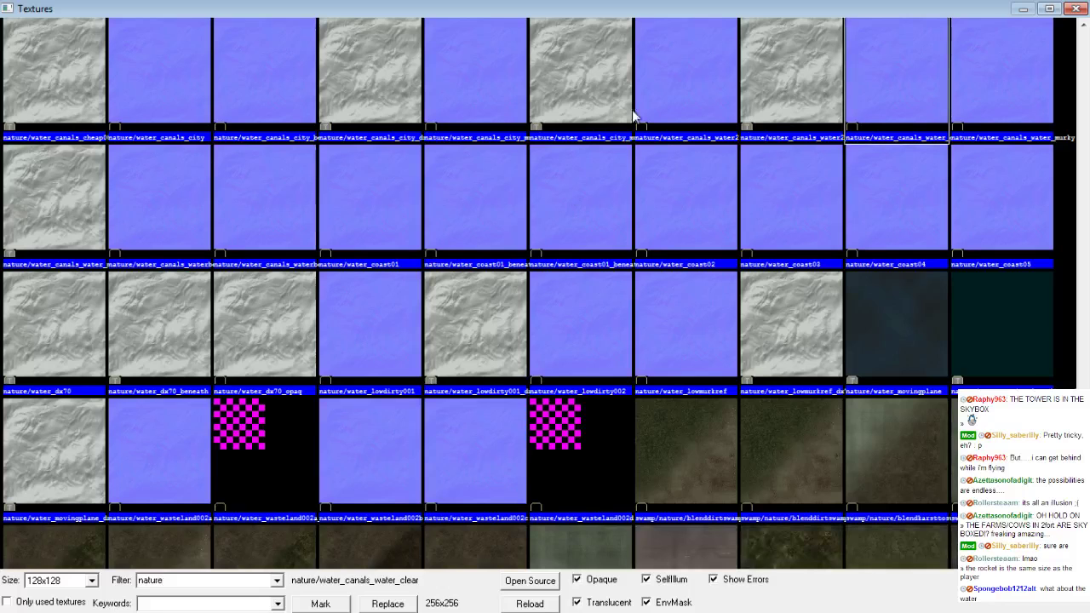
pyautogui.click(496, 95)
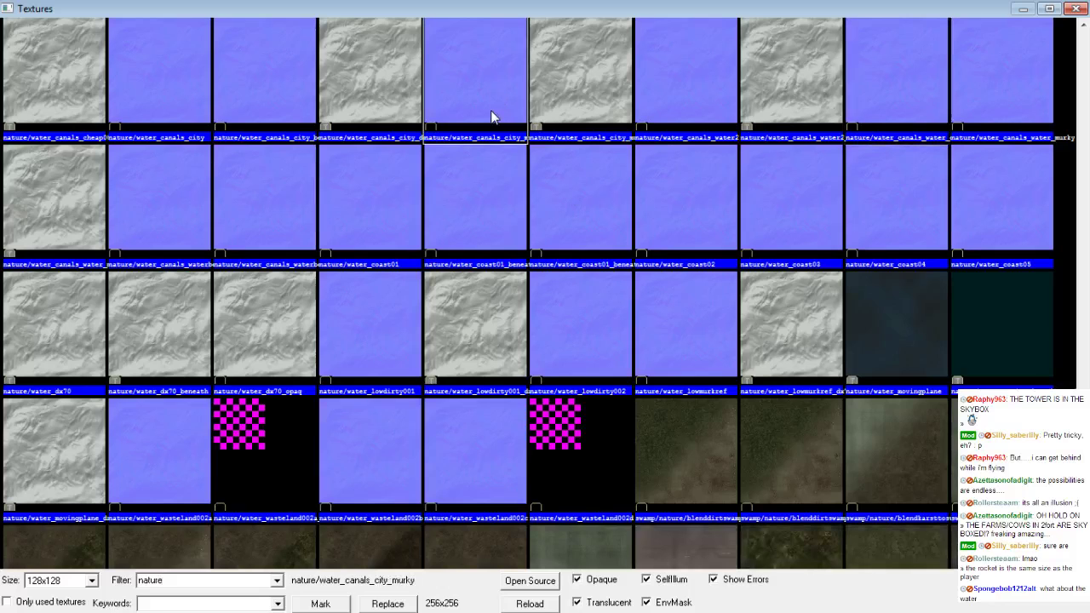
pyautogui.scroll(2, 490, 109)
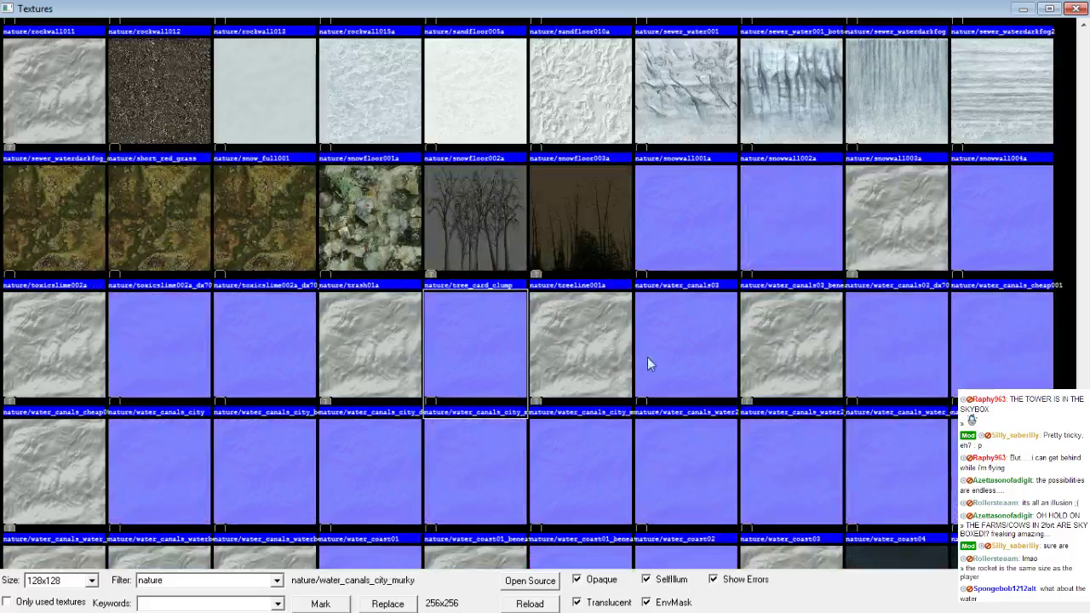
pyautogui.click(272, 375)
pyautogui.click(187, 367)
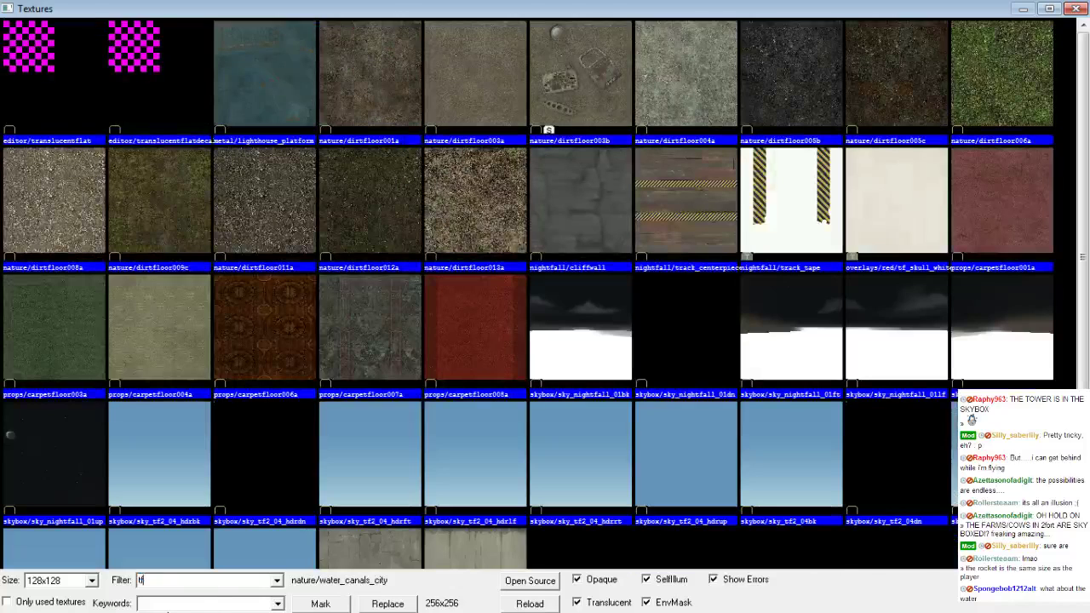
# Filter the textures by water and apply water/water_2fort to the block's top face
pyautogui.press('BackSpace')
pyautogui.press('BackSpace')
pyautogui.write('water')
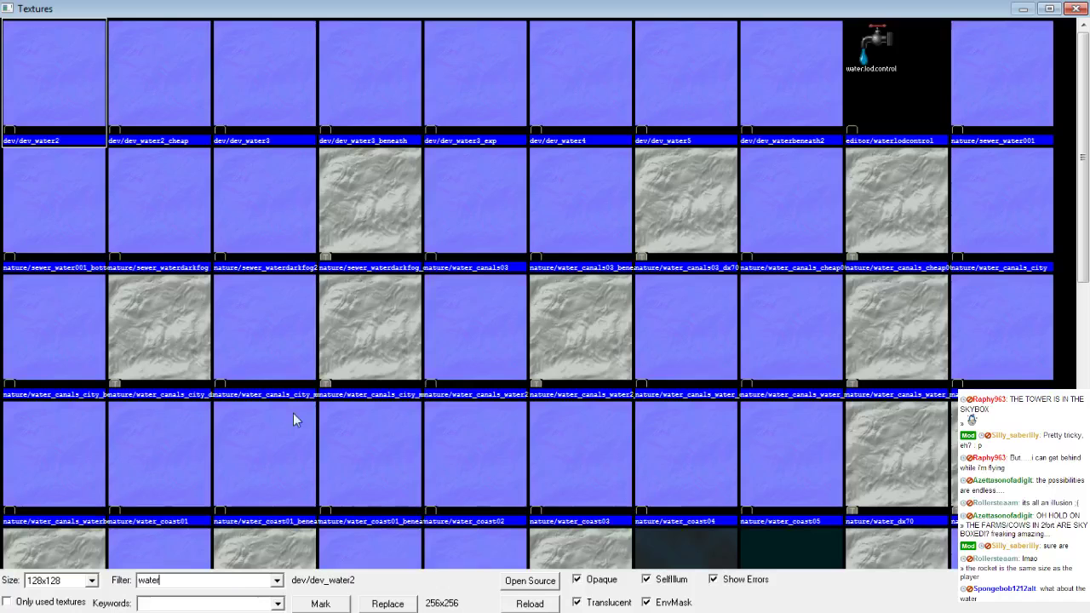
pyautogui.click(480, 230)
pyautogui.scroll(-1, 480, 231)
pyautogui.scroll(-4, 481, 231)
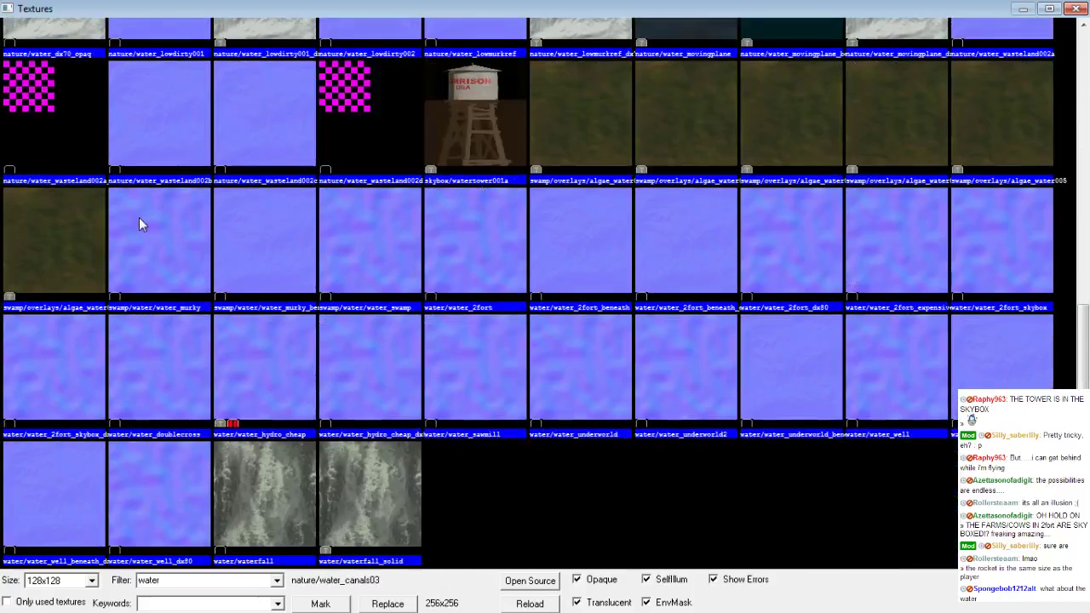
pyautogui.click(140, 228)
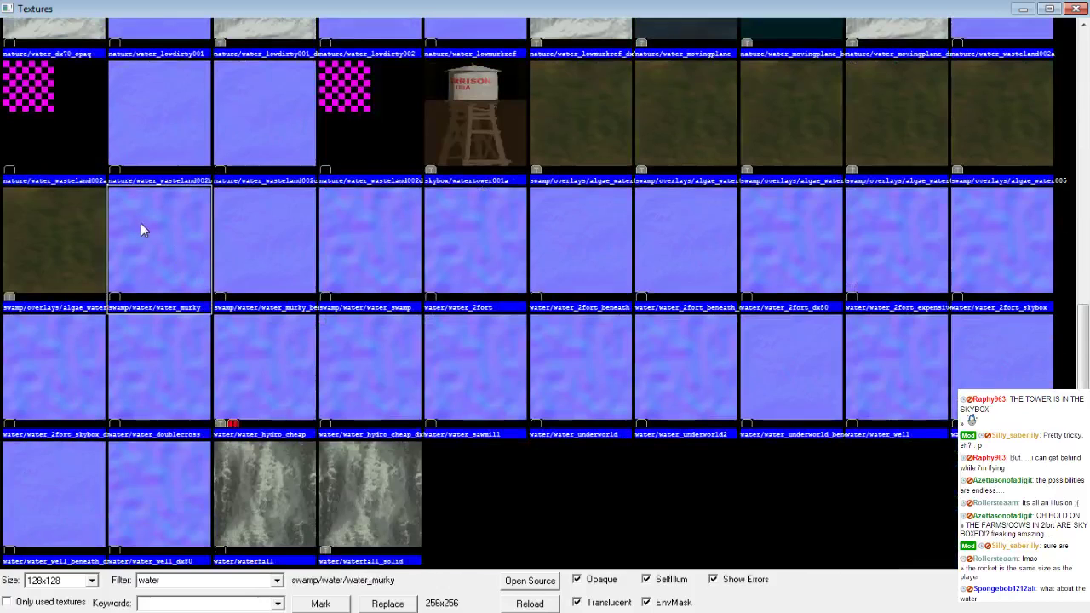
pyautogui.click(385, 245)
pyautogui.click(434, 245)
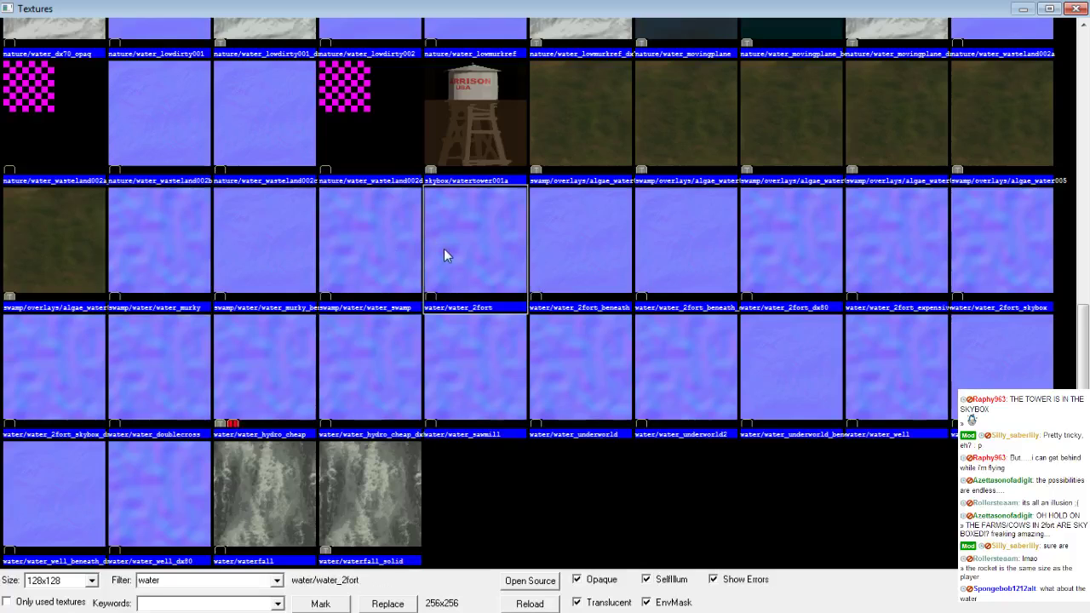
pyautogui.doubleClick(443, 249)
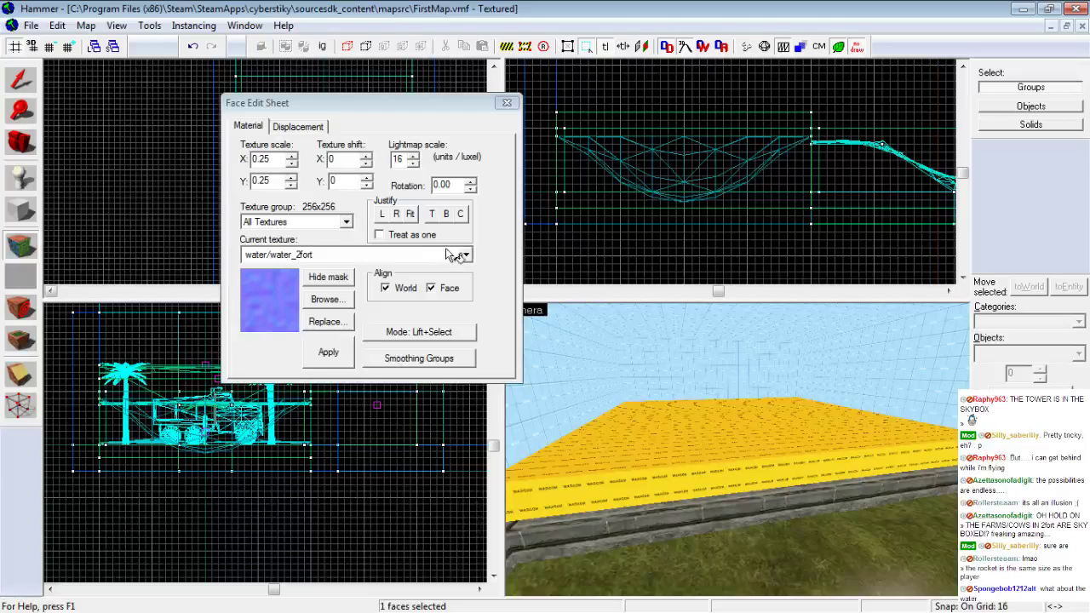
pyautogui.click(330, 353)
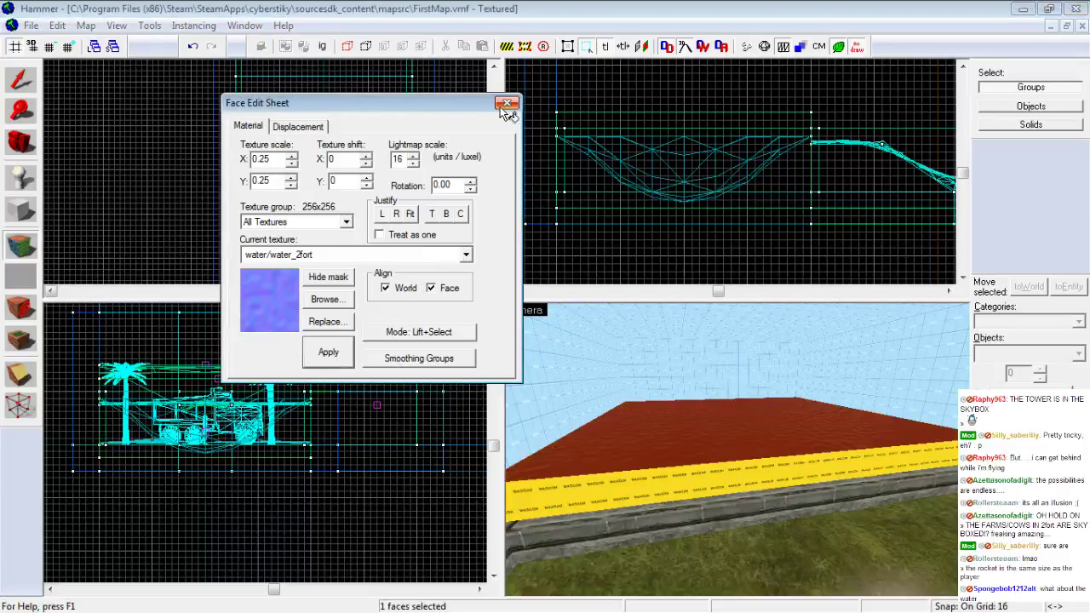
pyautogui.click(507, 103)
# Select the water block and lower its top until the block is 112 units high
pyautogui.press('z')
pyautogui.press('w')
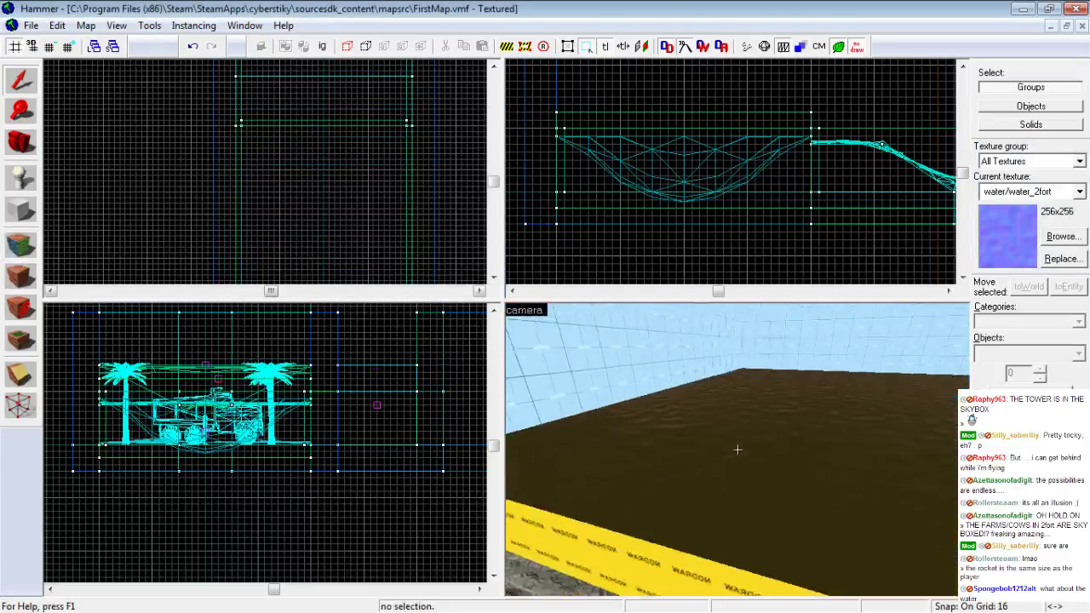
pyautogui.press('w')
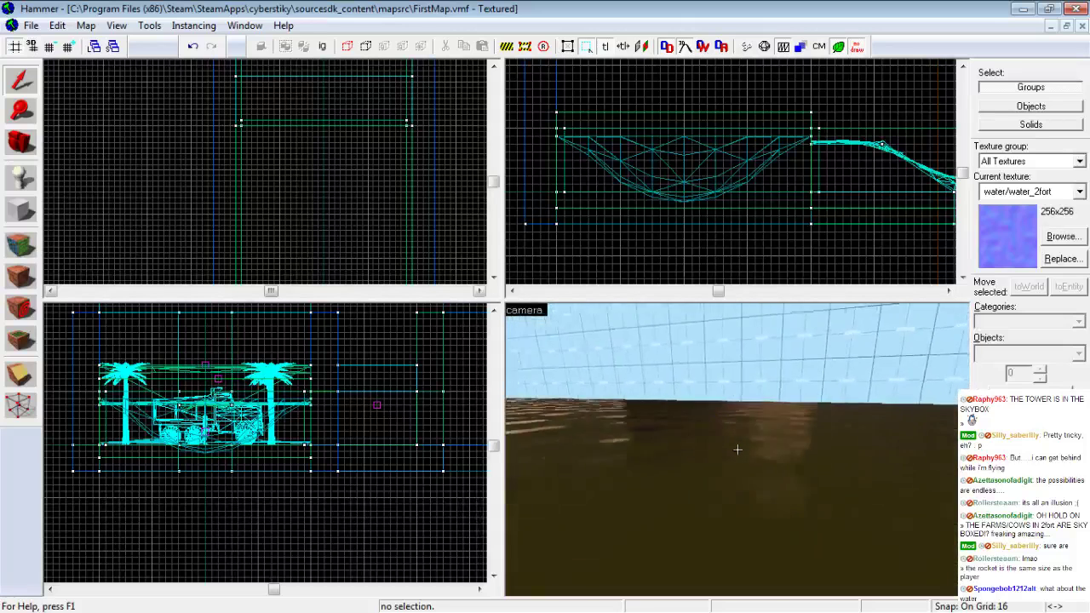
pyautogui.press('w')
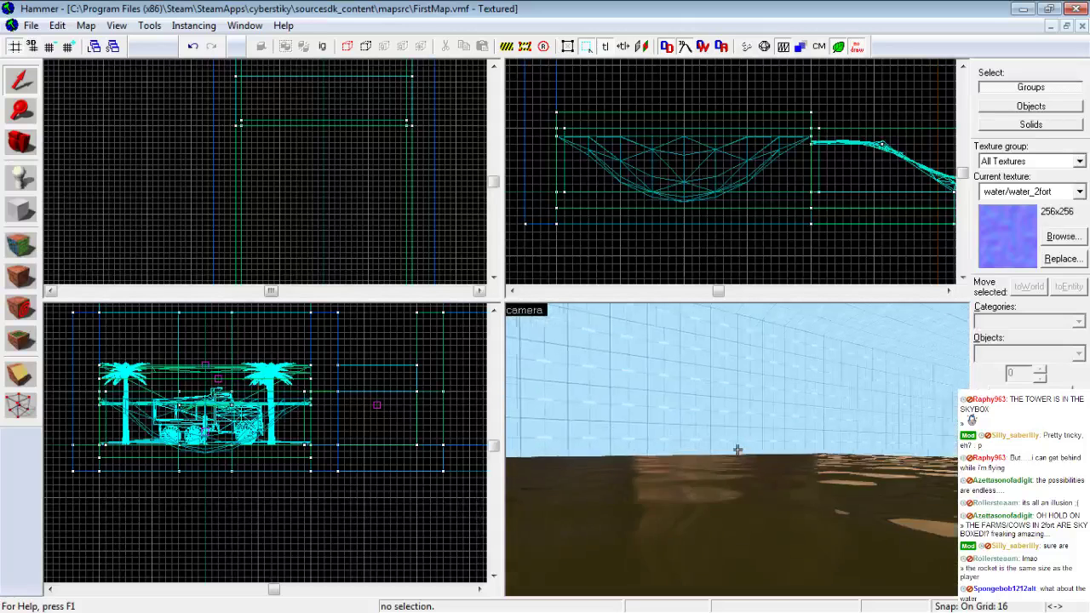
pyautogui.press('d')
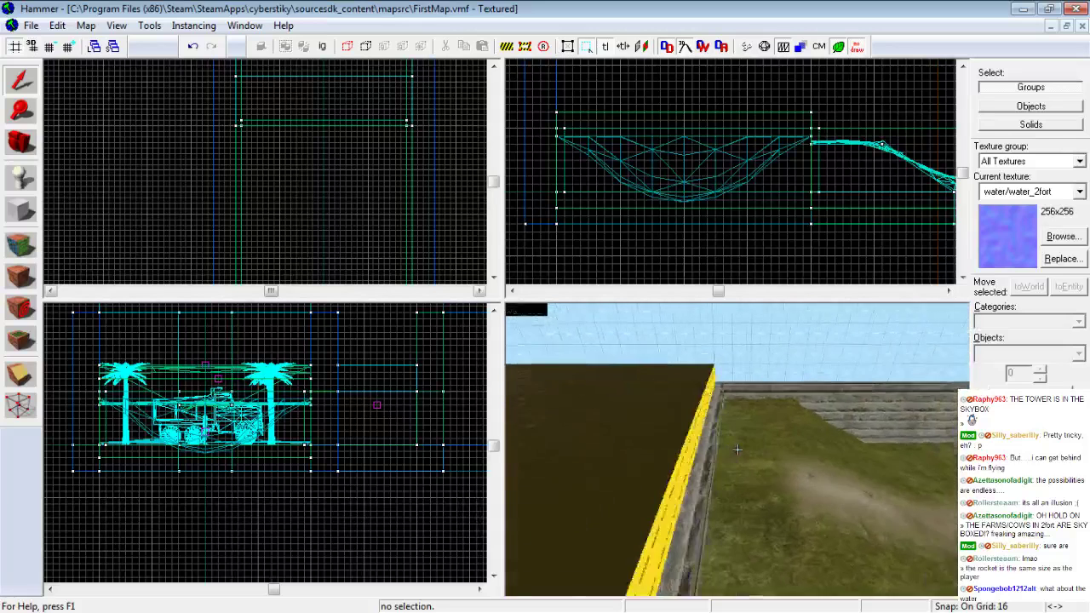
pyautogui.press('z')
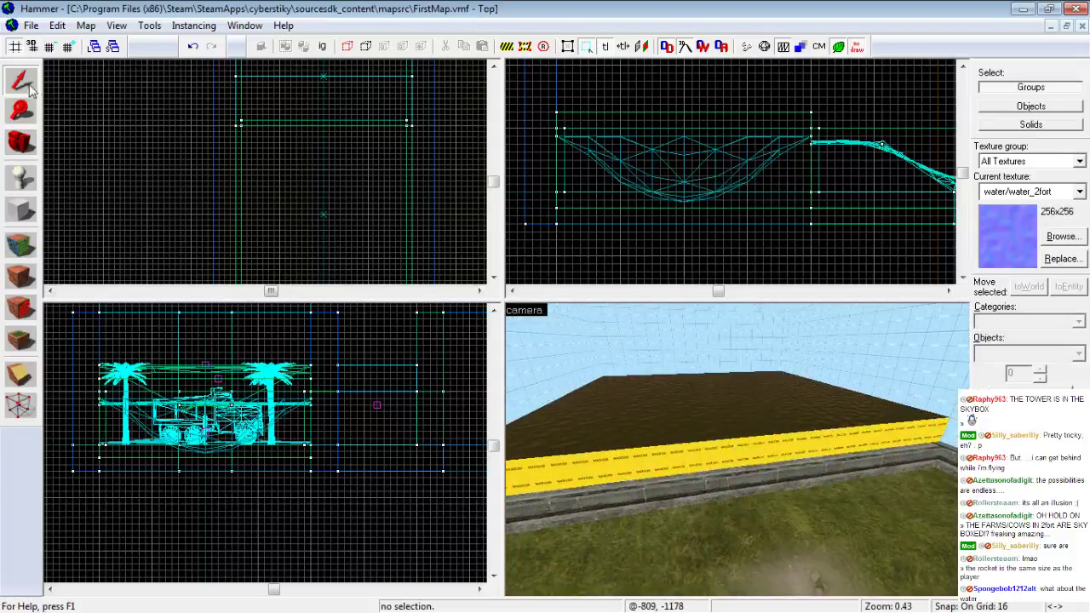
pyautogui.click(679, 412)
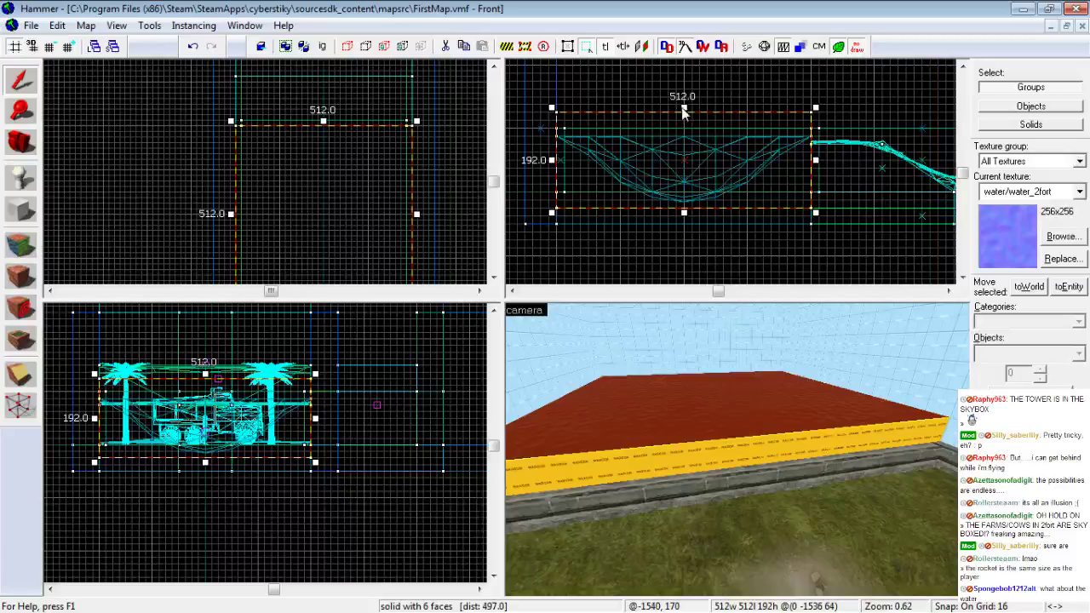
pyautogui.moveTo(683, 107)
pyautogui.mouseDown()
pyautogui.moveTo(688, 194)
pyautogui.moveTo(691, 142)
pyautogui.mouseUp()
pyautogui.press('z')
pyautogui.press('w')
pyautogui.press('z')
pyautogui.moveTo(684, 142); pyautogui.dragTo(687, 152)
# Check the waterline along the edges of the bowl displacement and save the map
pyautogui.press('z')
pyautogui.press('a')
pyautogui.press('w')
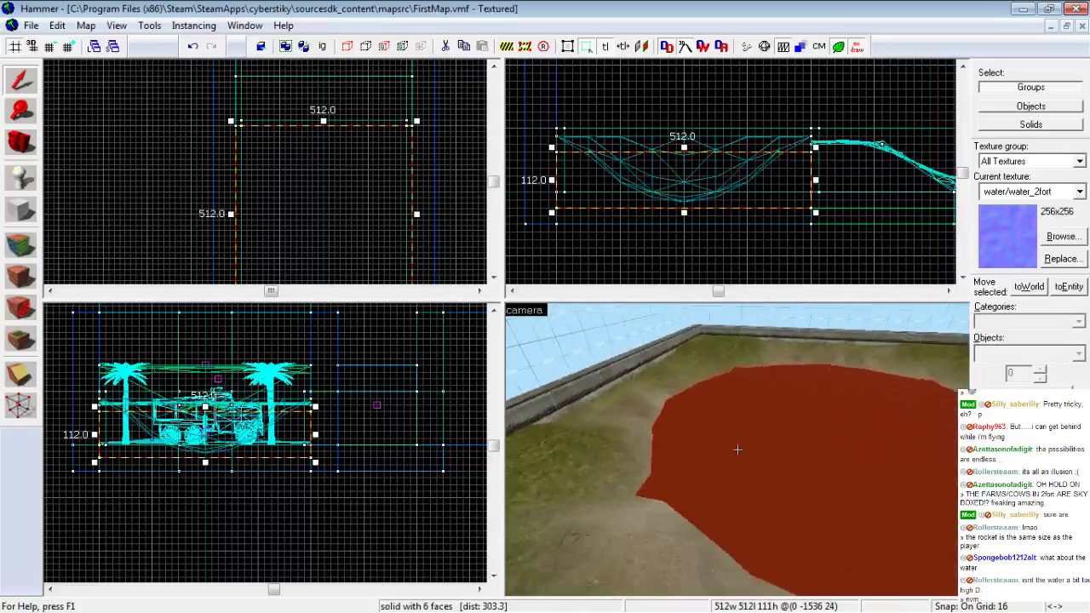
pyautogui.press('w')
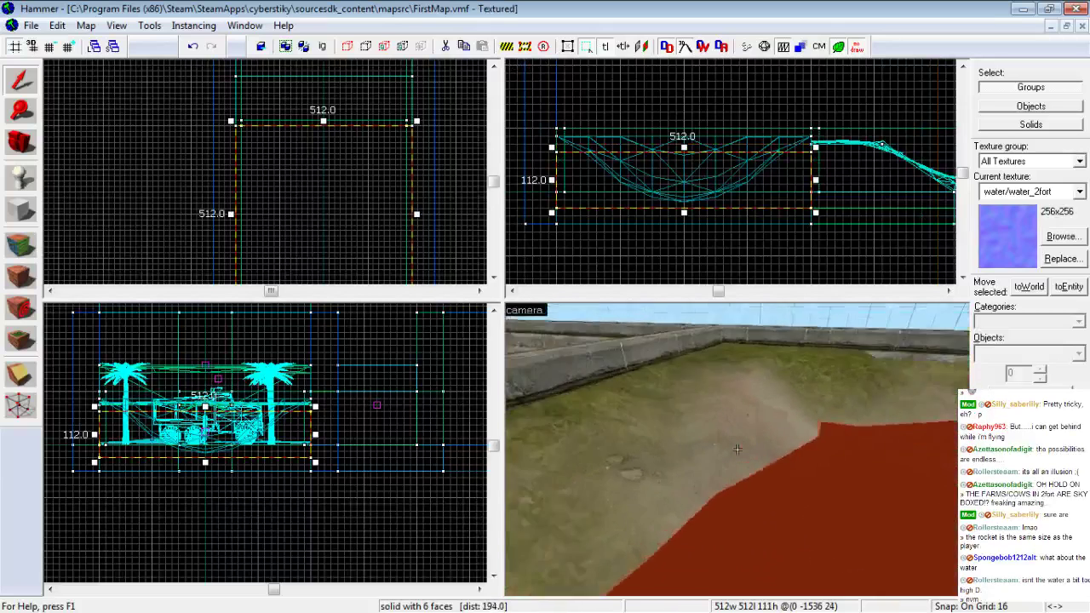
pyautogui.press('s')
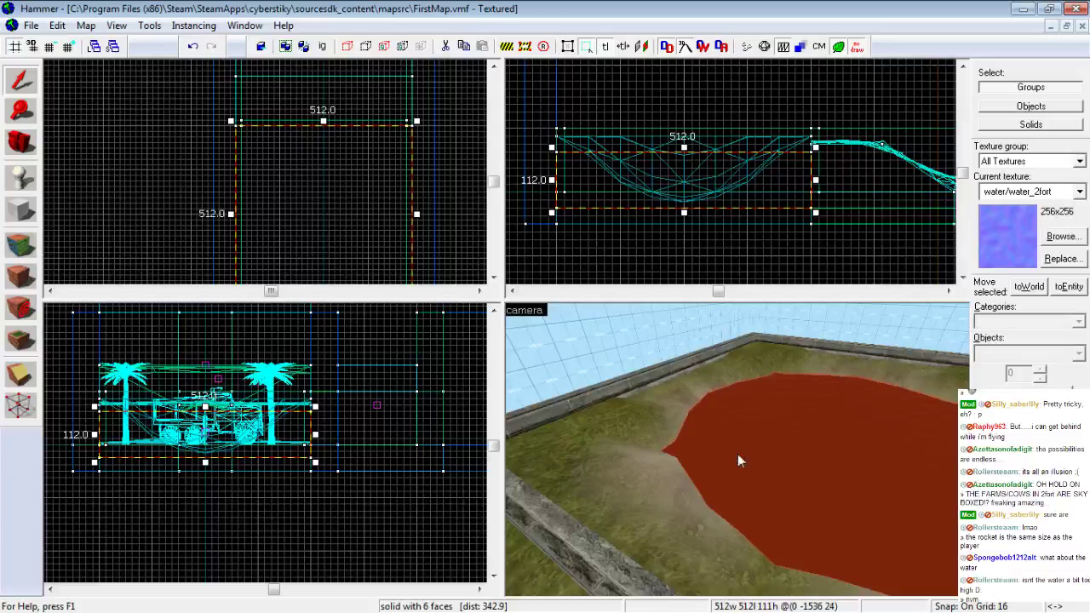
pyautogui.click(30, 25)
pyautogui.click(56, 96)
# Inspect the water block's nodraw sides beneath the terrain and save the map again
pyautogui.press('z')
pyautogui.press('w')
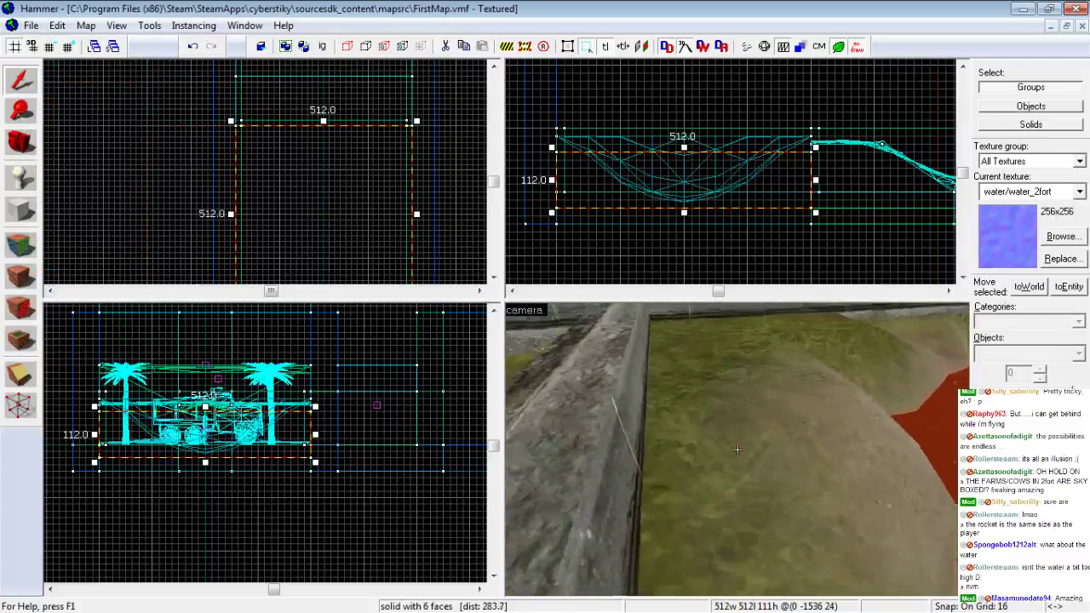
pyautogui.press('w')
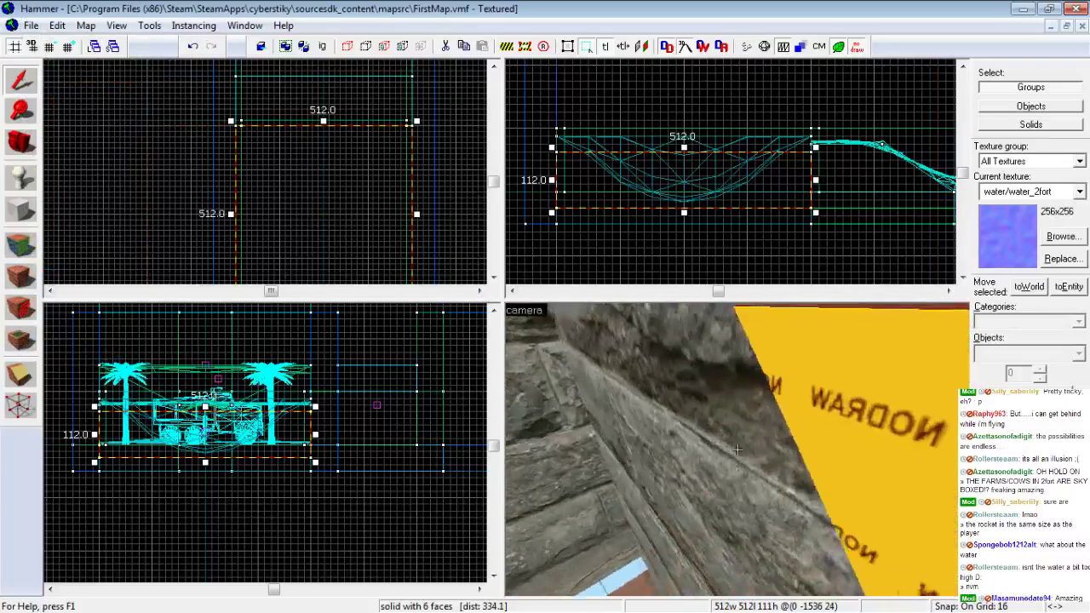
pyautogui.press('z')
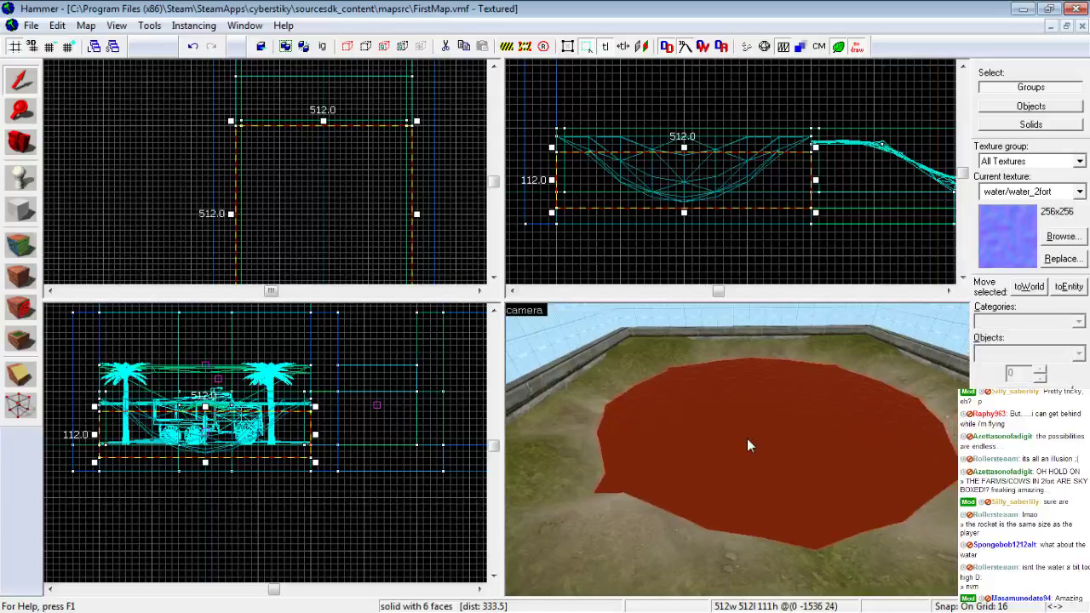
pyautogui.click(31, 26)
pyautogui.click(68, 100)
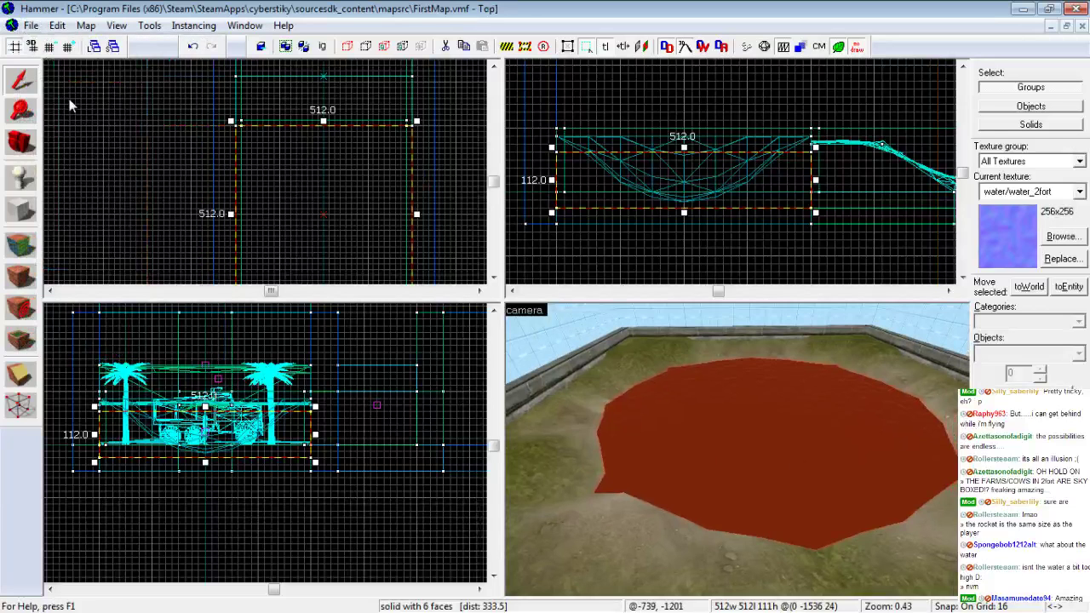
# Compile the map with BSP, VIS and RAD set to Normal, without running the game after compiling
pyautogui.press('z')
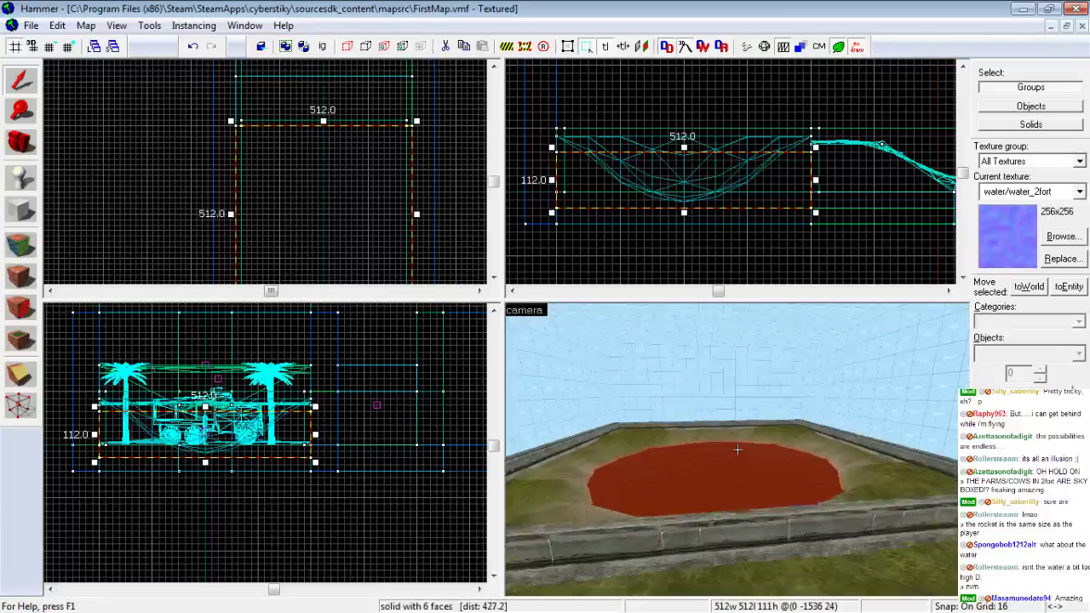
pyautogui.press('z')
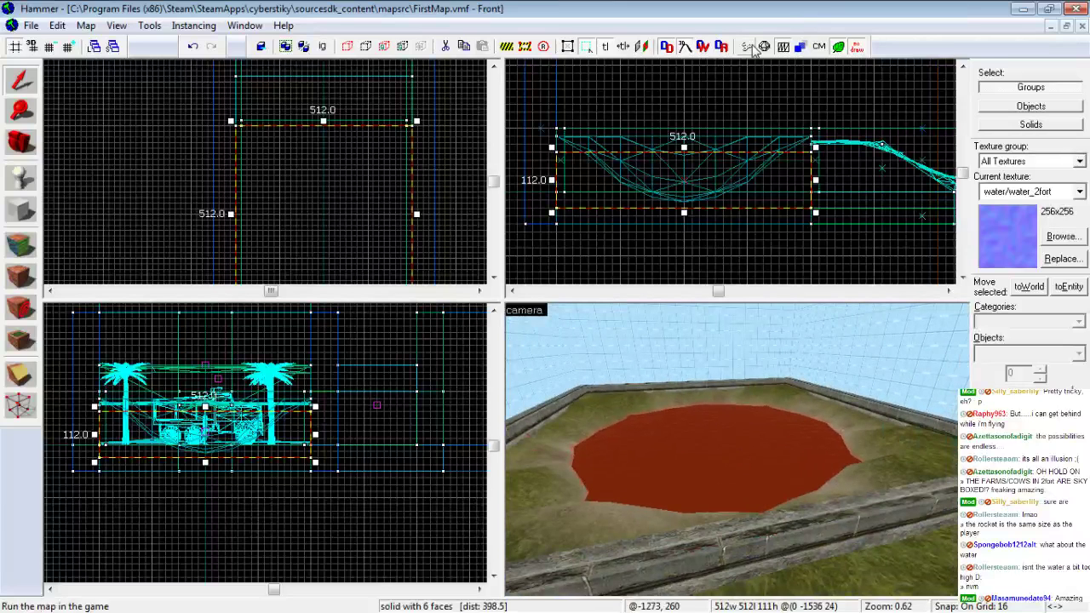
pyautogui.click(749, 47)
pyautogui.moveTo(537, 154); pyautogui.dragTo(316, 108)
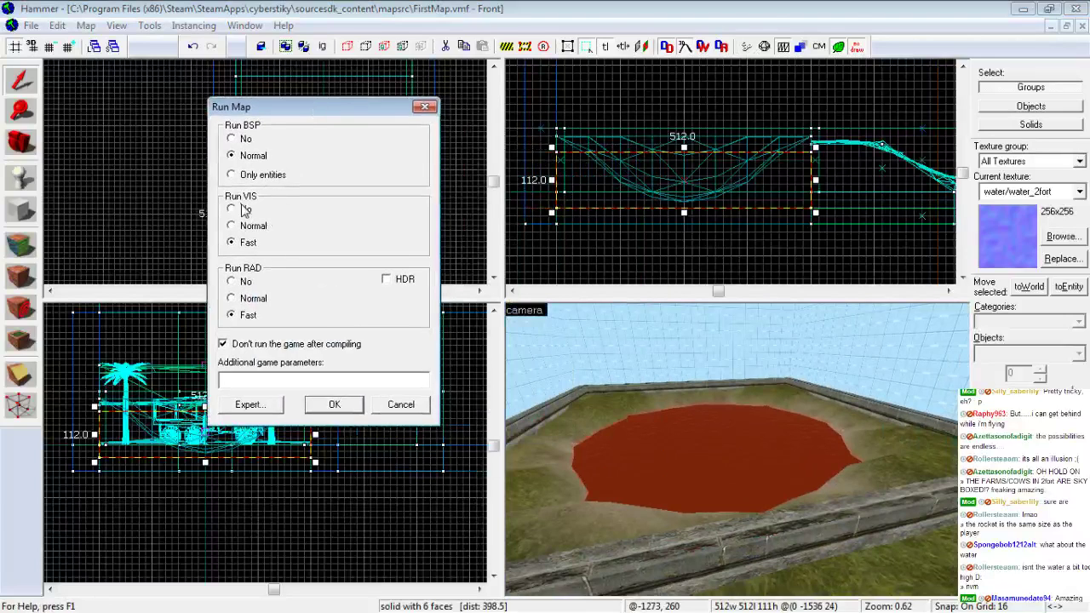
pyautogui.click(246, 210)
pyautogui.click(254, 227)
pyautogui.click(336, 405)
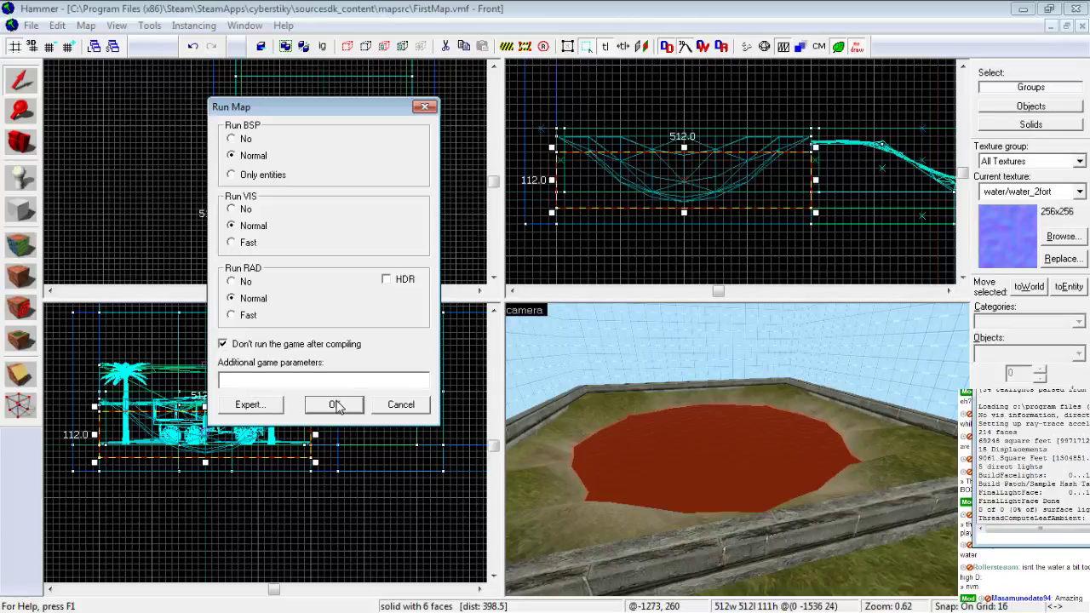
pyautogui.click(337, 406)
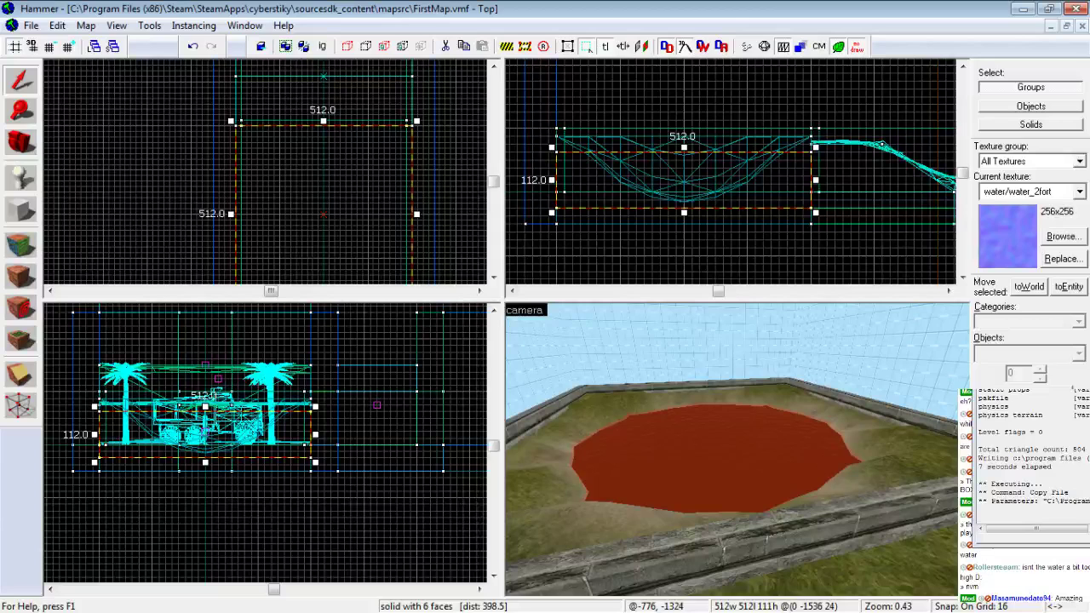
# Bring the compile log into view and close it, then close the untitled Paint drawing
pyautogui.moveTo(0, 182); pyautogui.dragTo(482, 100)
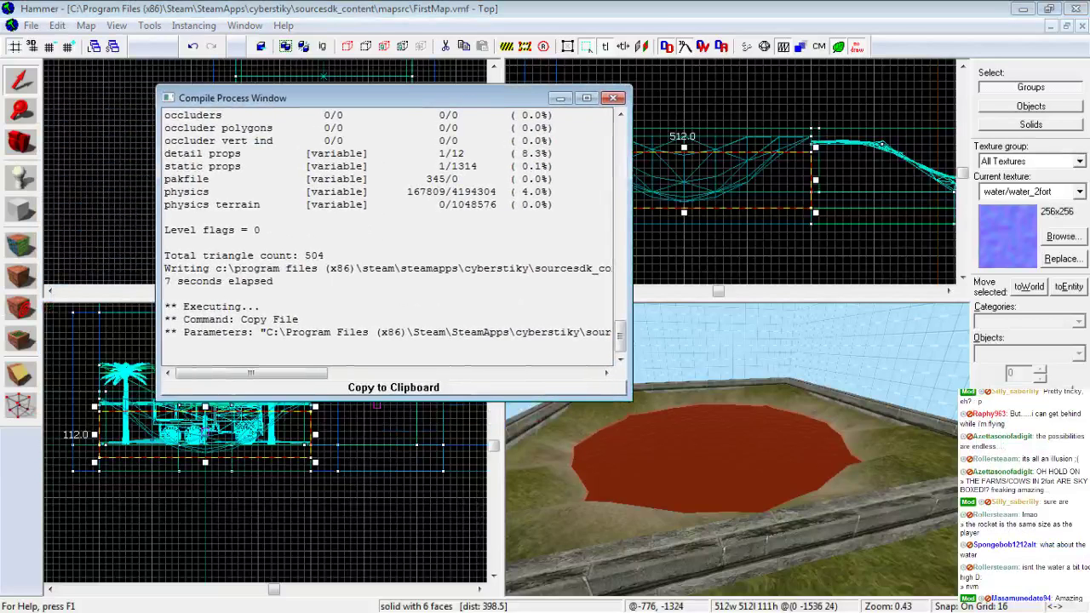
pyautogui.click(613, 98)
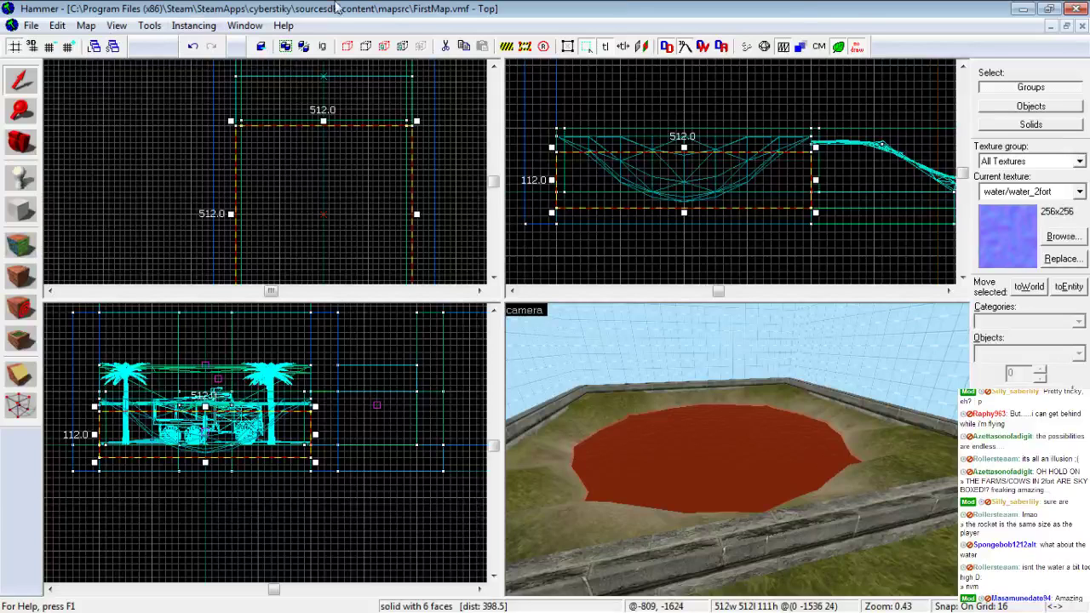
pyautogui.click(1078, 8)
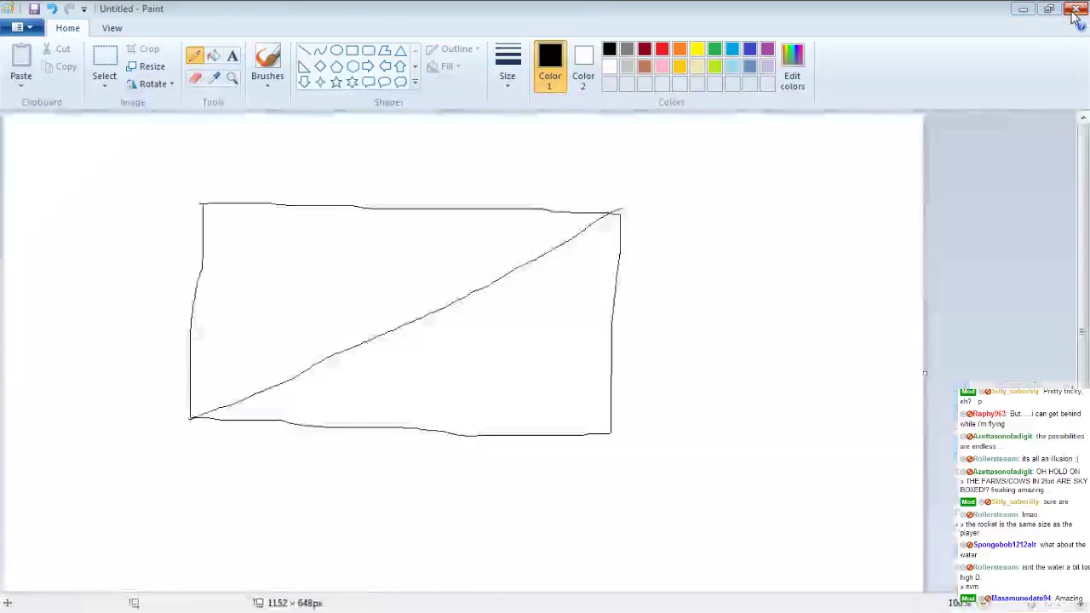
# Close the untitled Paint drawing without saving it and launch Garry's Mod from the Steam library
pyautogui.click(1075, 9)
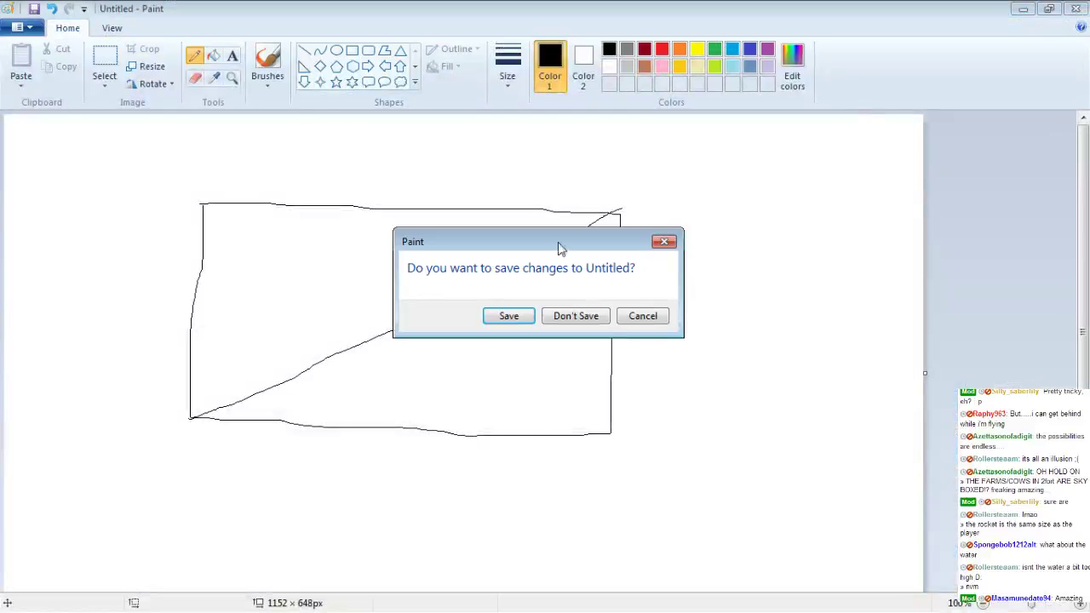
pyautogui.click(599, 325)
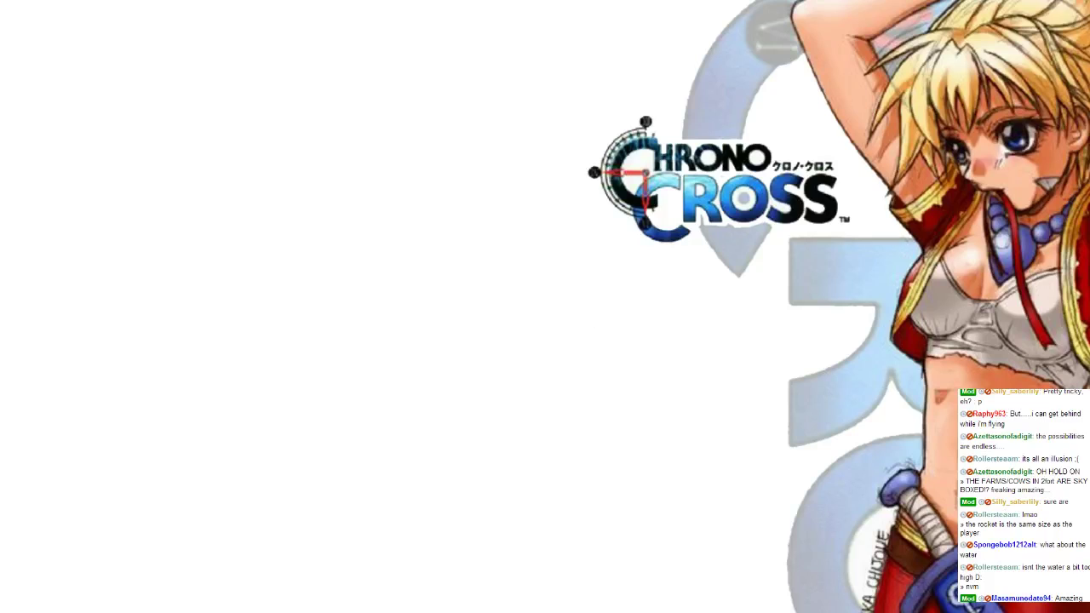
pyautogui.moveTo(0, 112); pyautogui.dragTo(399, 114)
pyautogui.click(436, 271)
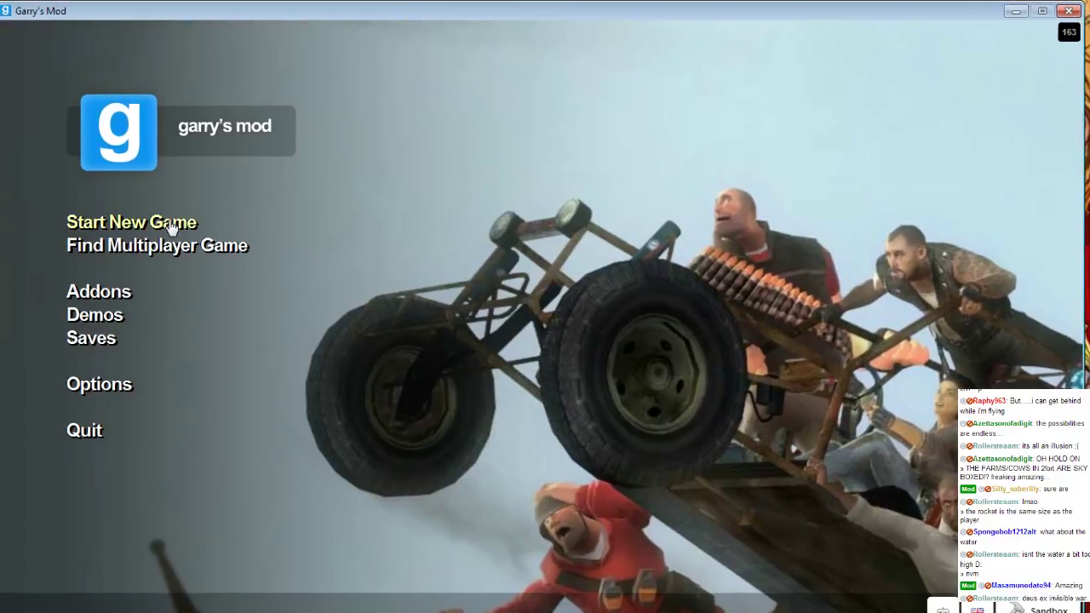
# Start a new single-player game on the compiled FirstMap from the Other map category
pyautogui.click(167, 220)
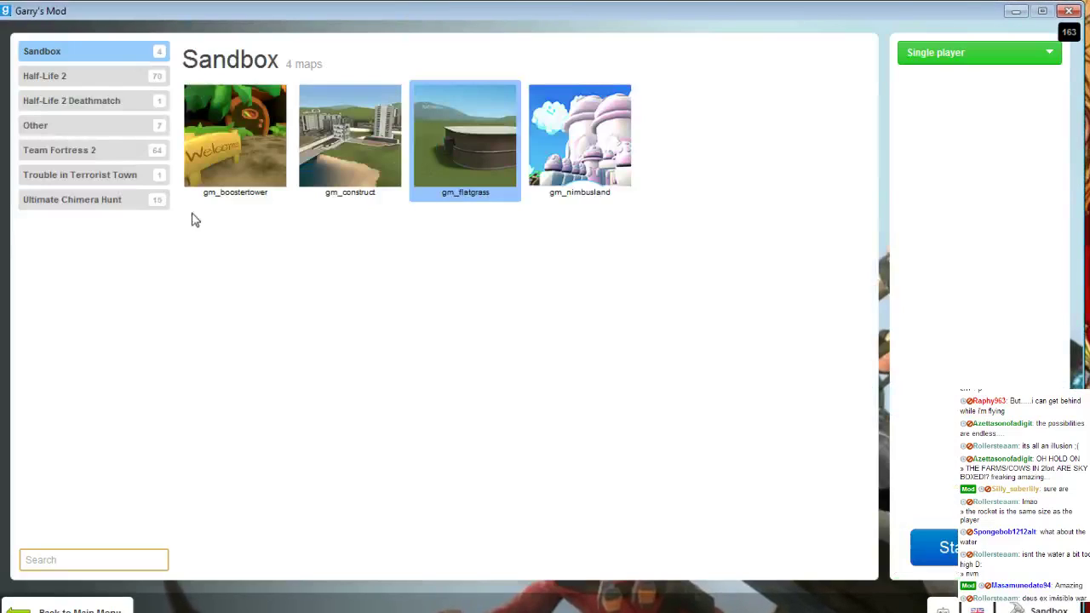
pyautogui.click(86, 129)
pyautogui.doubleClick(565, 145)
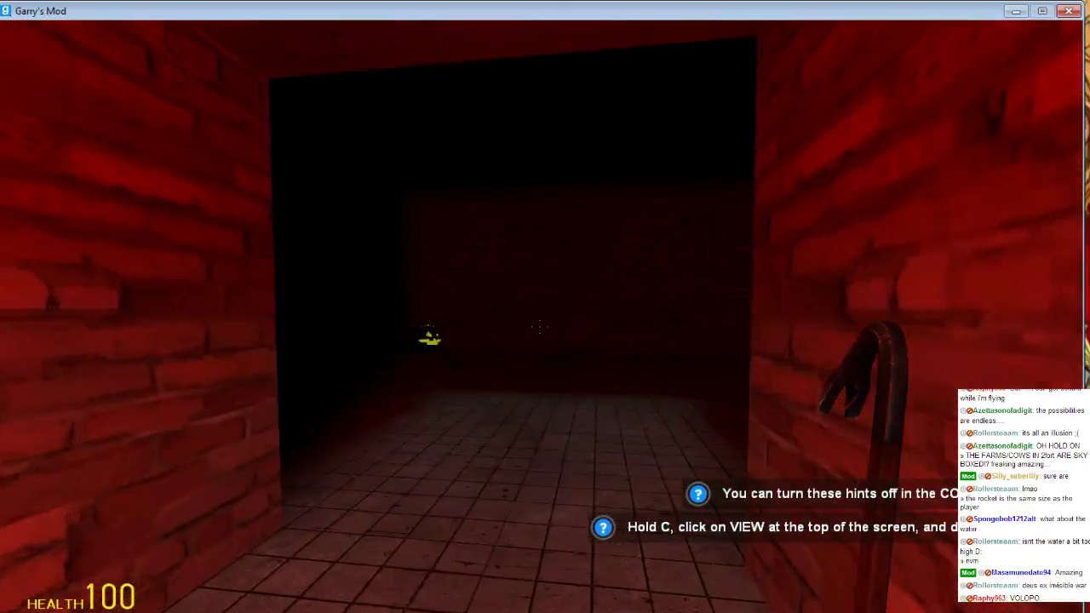
# Walk from the red-lit spawn area through the brick room and the rock arch to check the compiled yard
pyautogui.press('w')
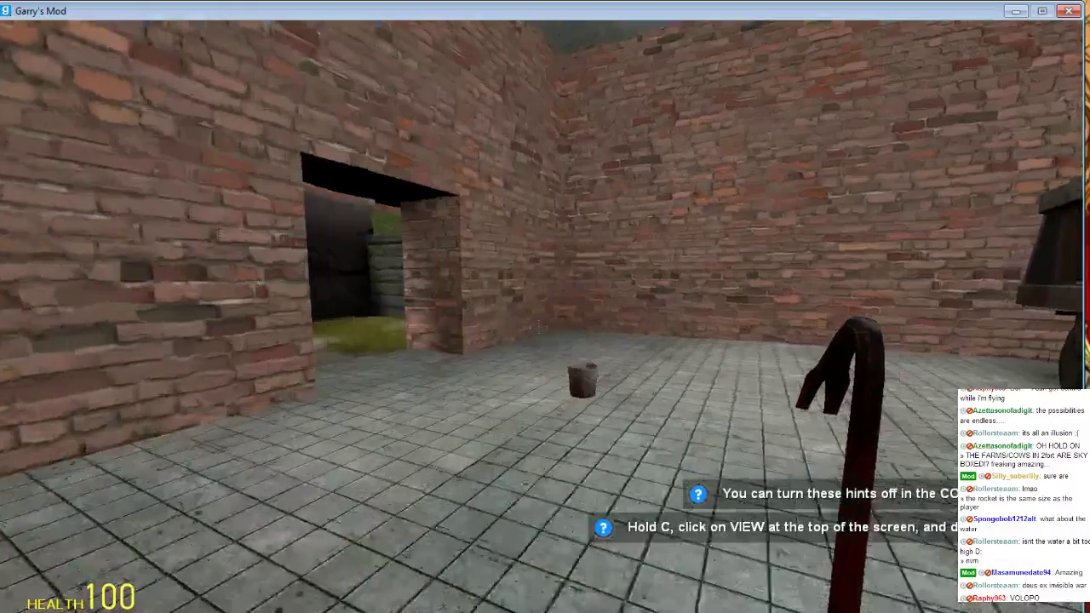
pyautogui.press('w')
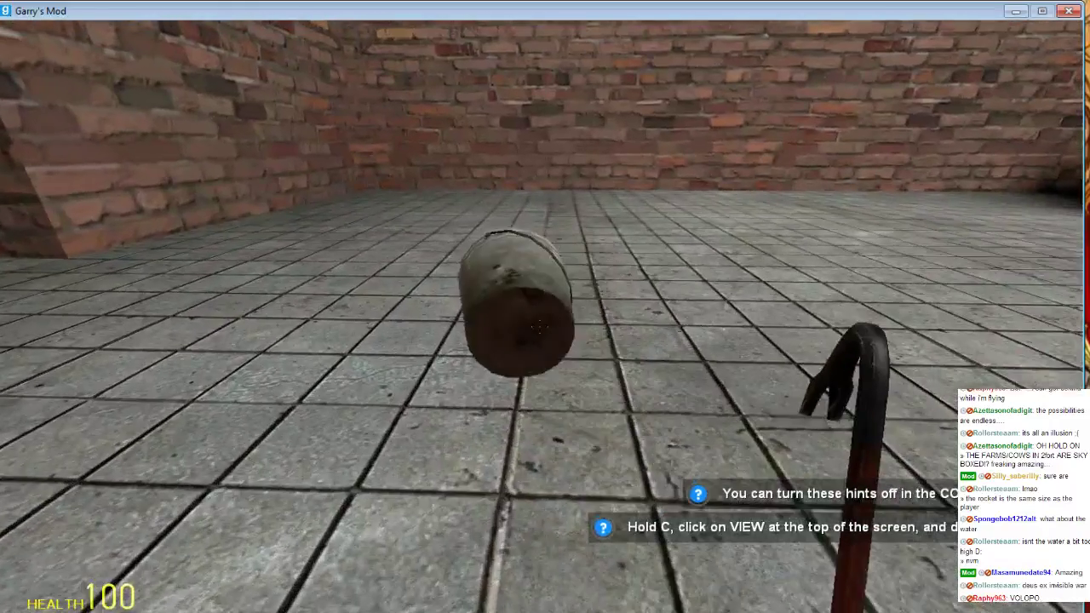
pyautogui.press('e')
pyautogui.press('w')
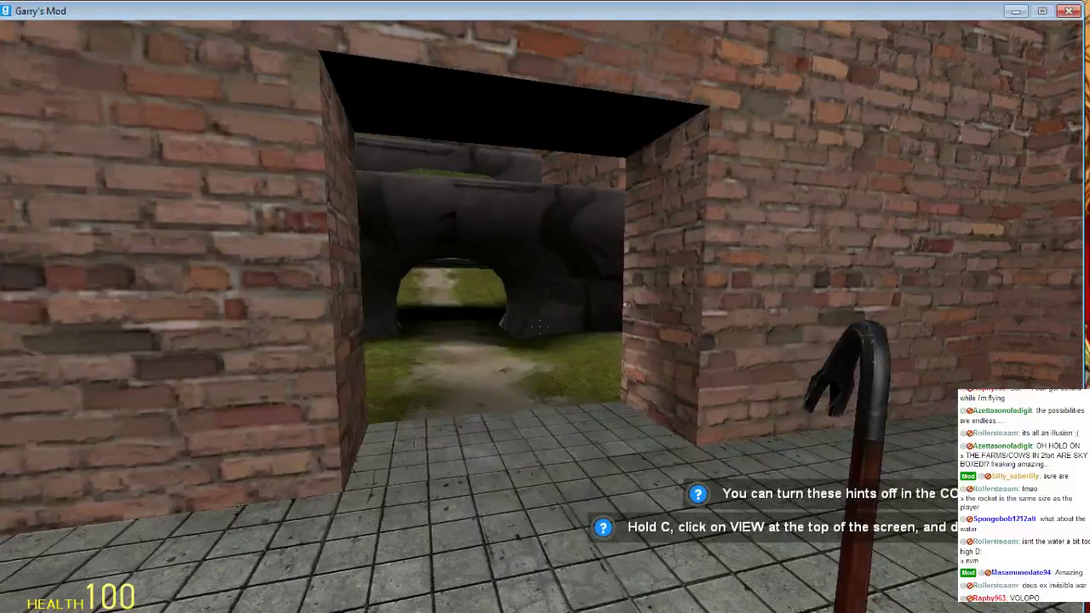
pyautogui.press('w')
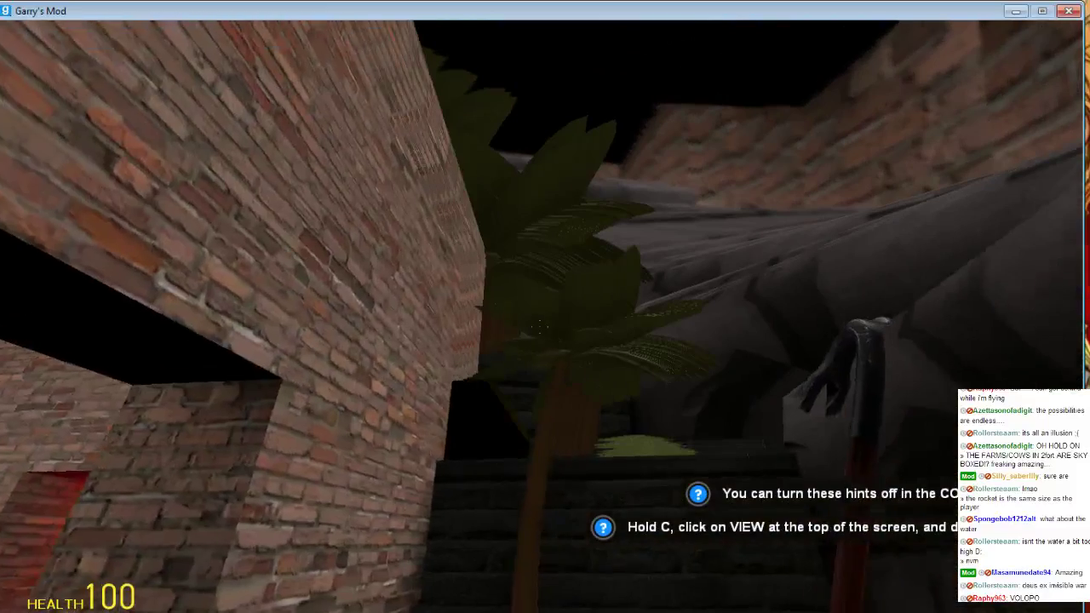
pyautogui.press('d')
pyautogui.press('a')
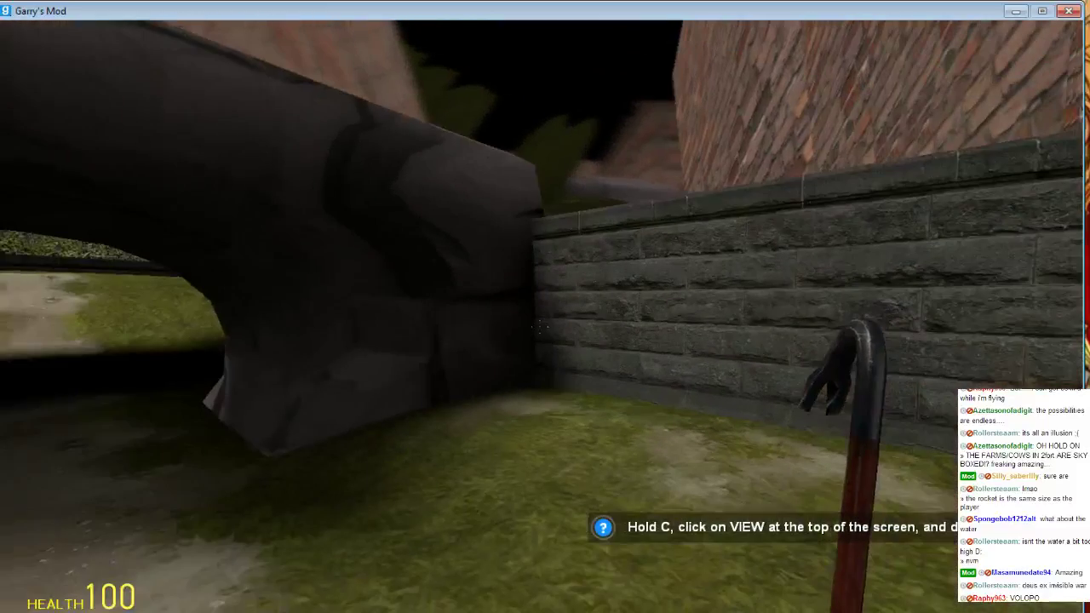
pyautogui.press('w')
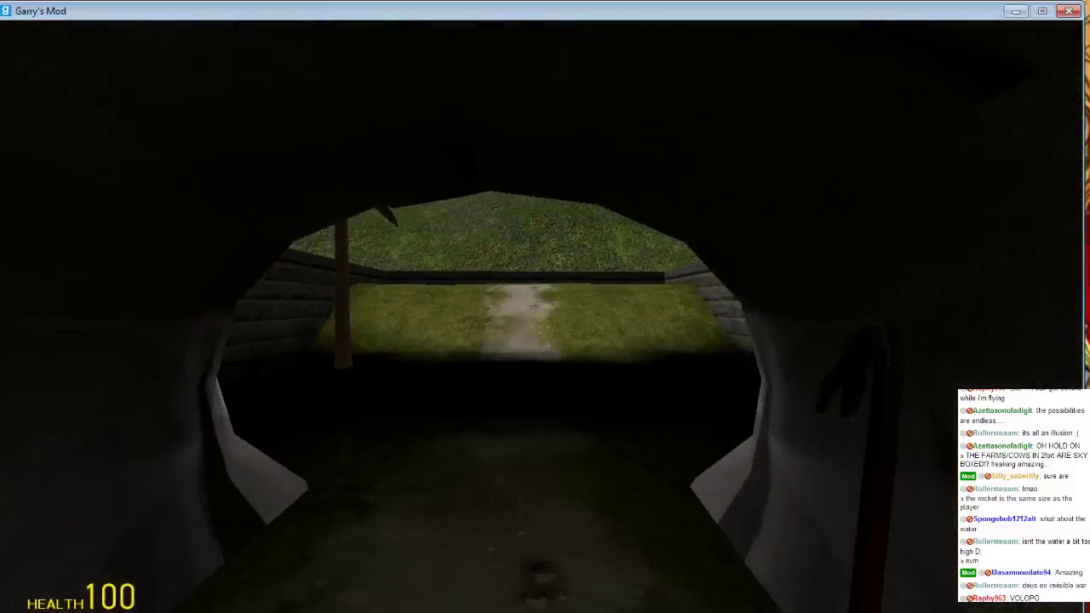
pyautogui.press('w')
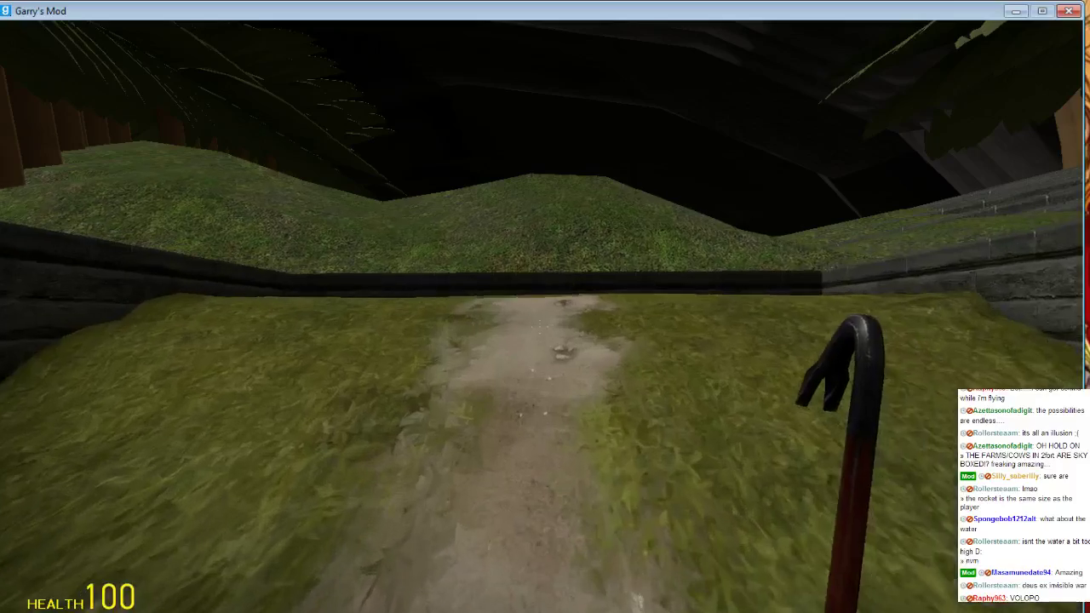
# Examine the water inside the walled dirt bowl from several angles along its stone rim
pyautogui.press('w')
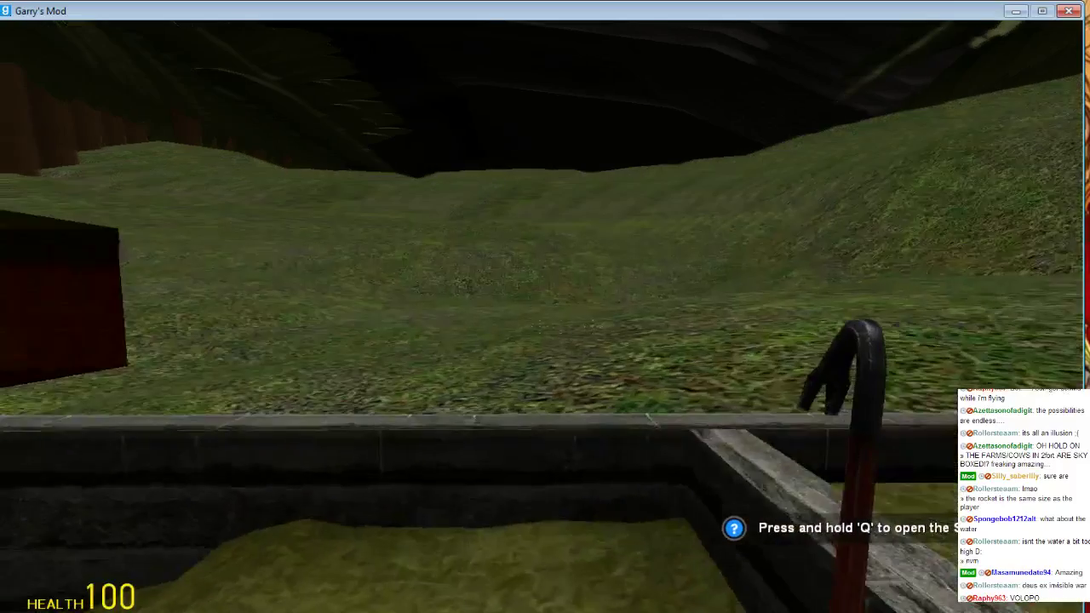
pyautogui.press('w')
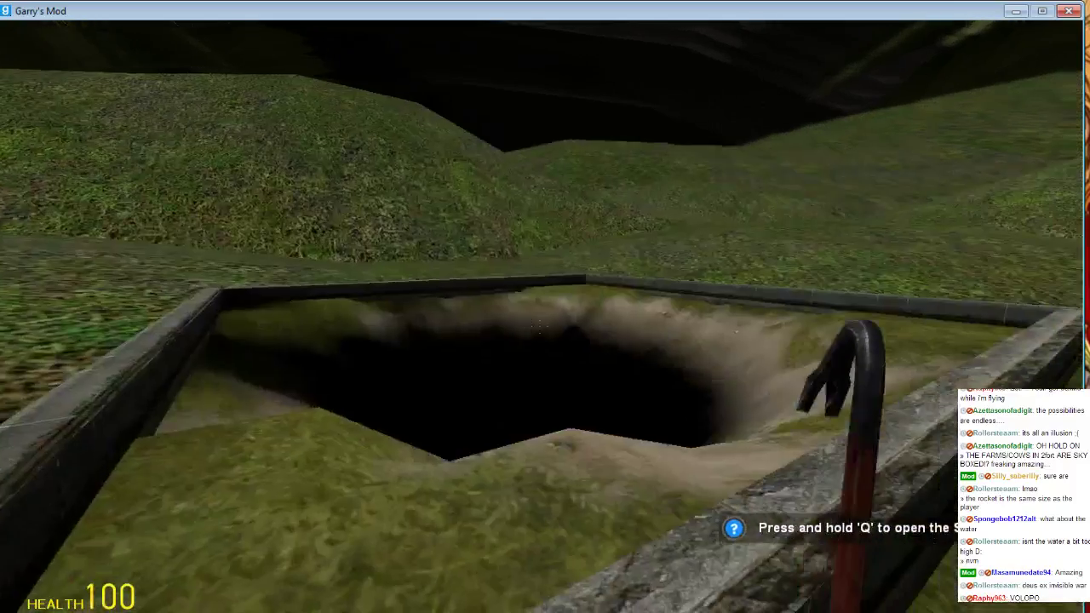
pyautogui.press('w')
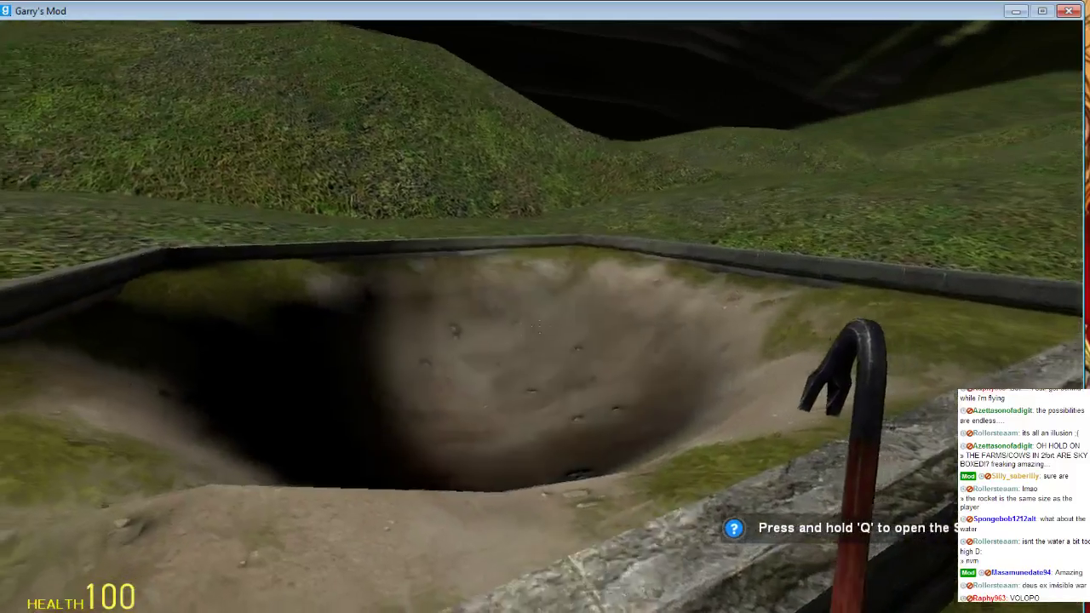
pyautogui.press('f')
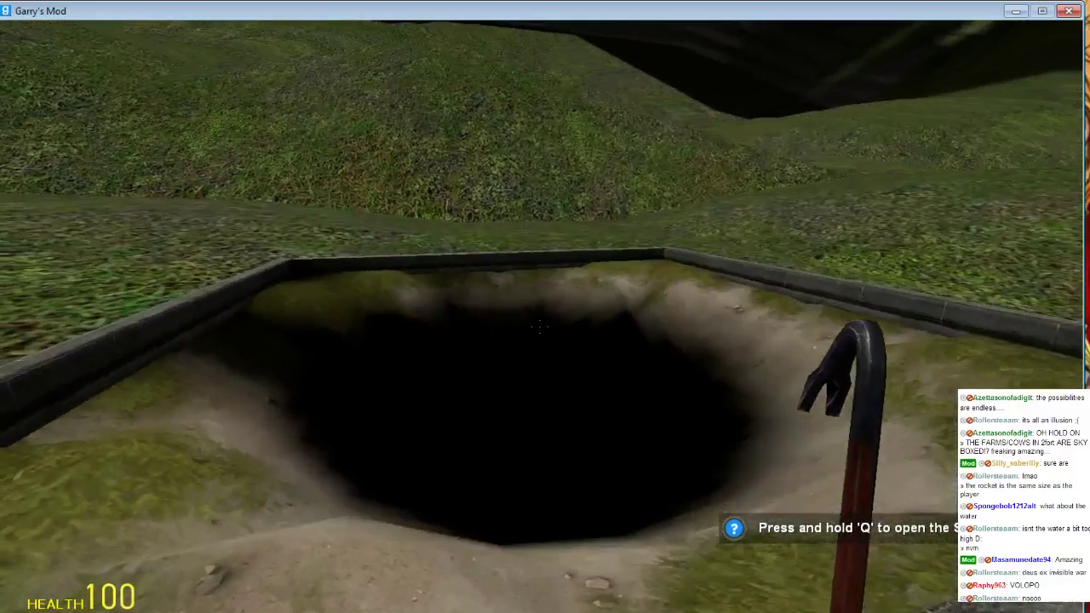
pyautogui.press('w')
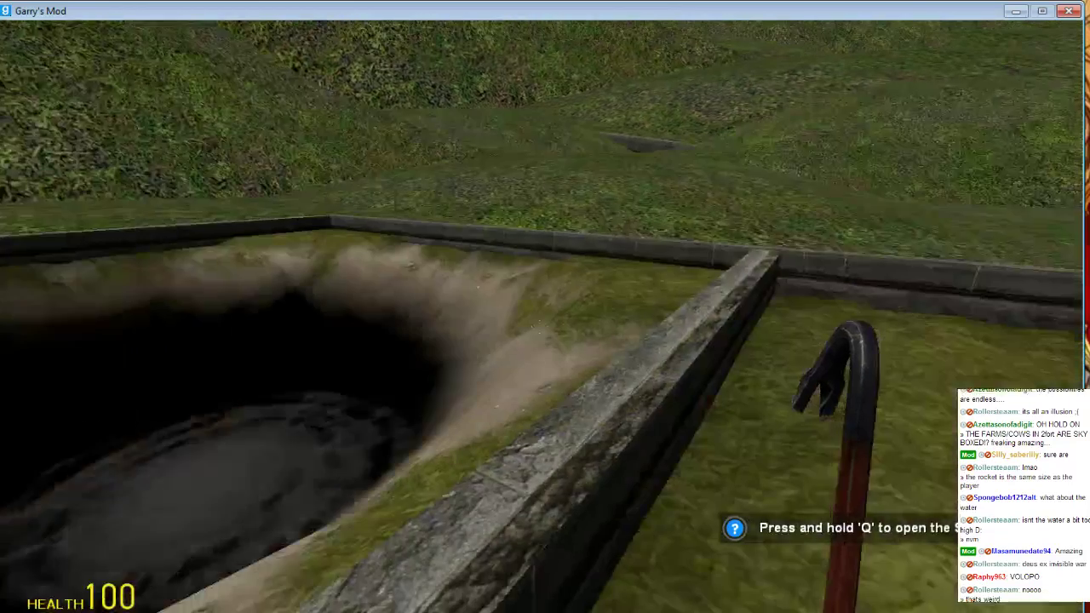
# Disconnect from the running map, minimize Garry's Mod, and start the Hammer editor
pyautogui.press('Escape')
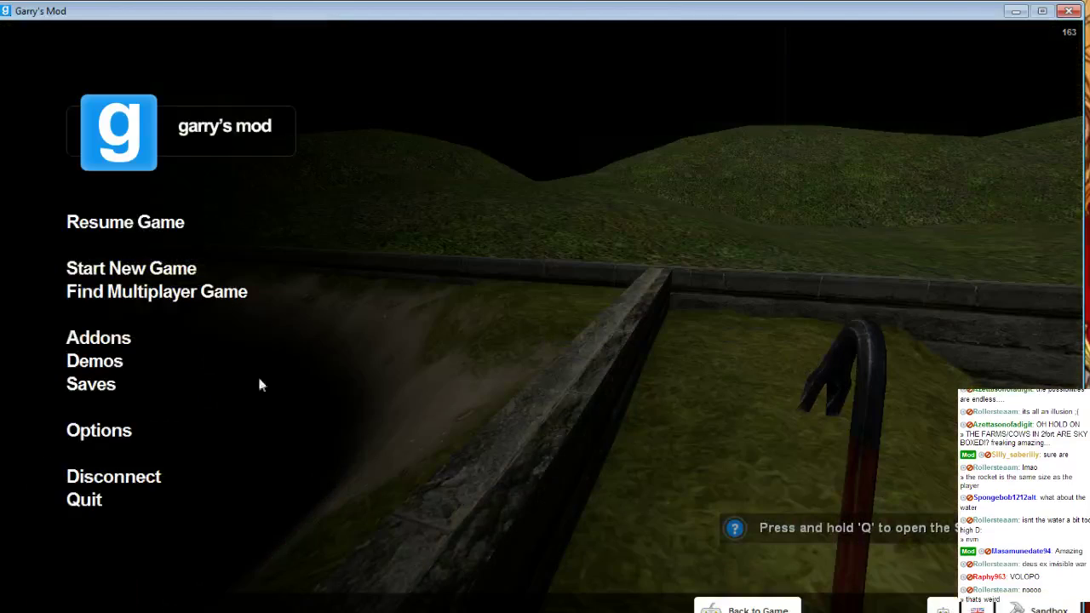
pyautogui.click(125, 481)
pyautogui.click(1015, 11)
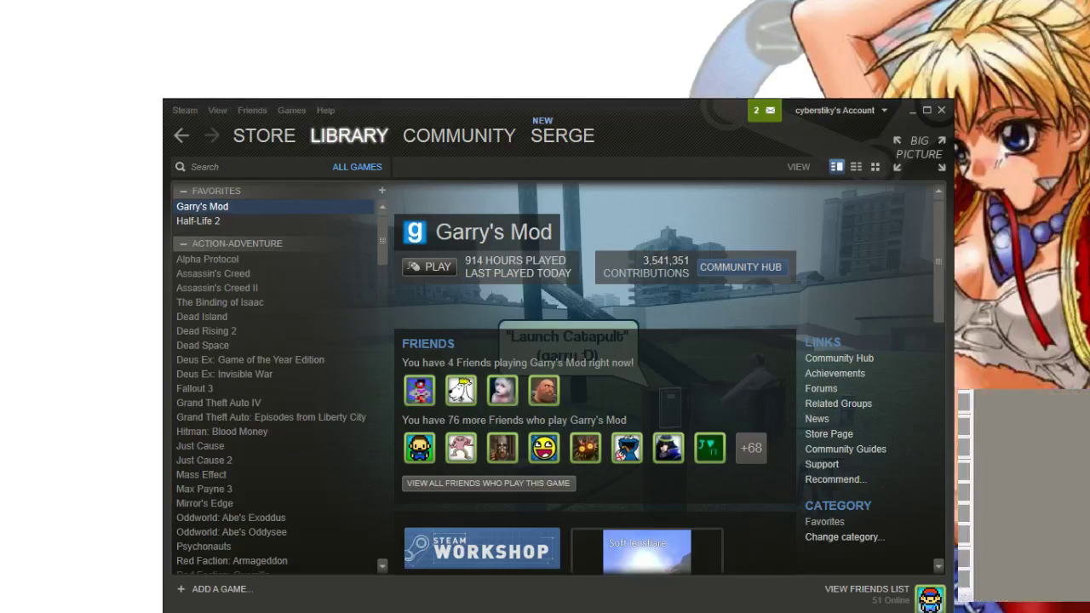
pyautogui.moveTo(0, 25); pyautogui.dragTo(381, 23)
pyautogui.doubleClick(381, 23)
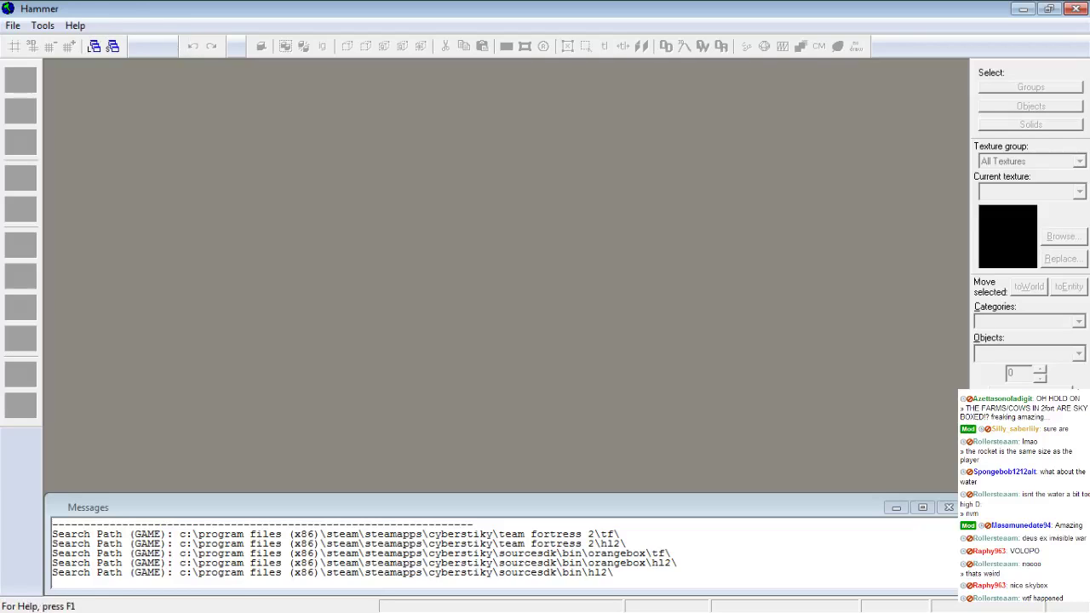
# Open ch_Millenial_Fair.vmf from the MillenialFair folder and look over its skybox geometry in the 3D view
pyautogui.click(13, 26)
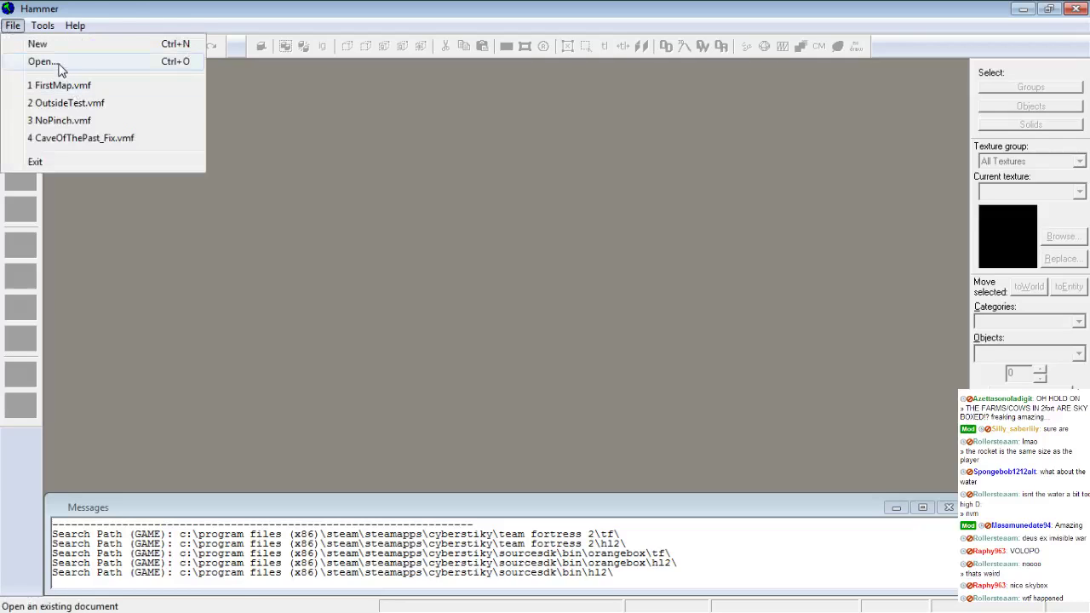
pyautogui.click(42, 61)
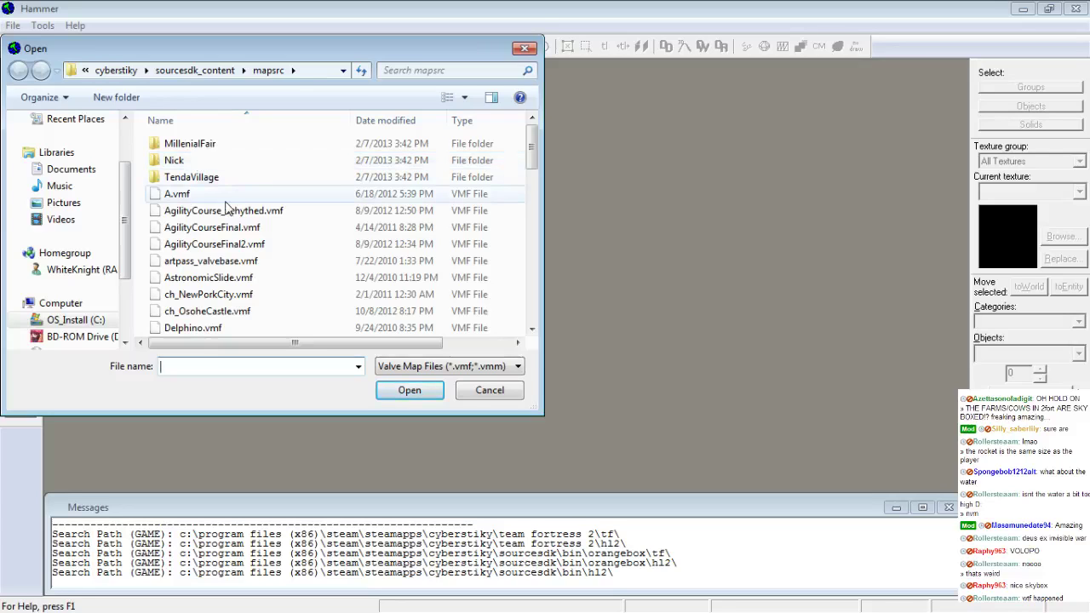
pyautogui.doubleClick(211, 149)
pyautogui.doubleClick(211, 145)
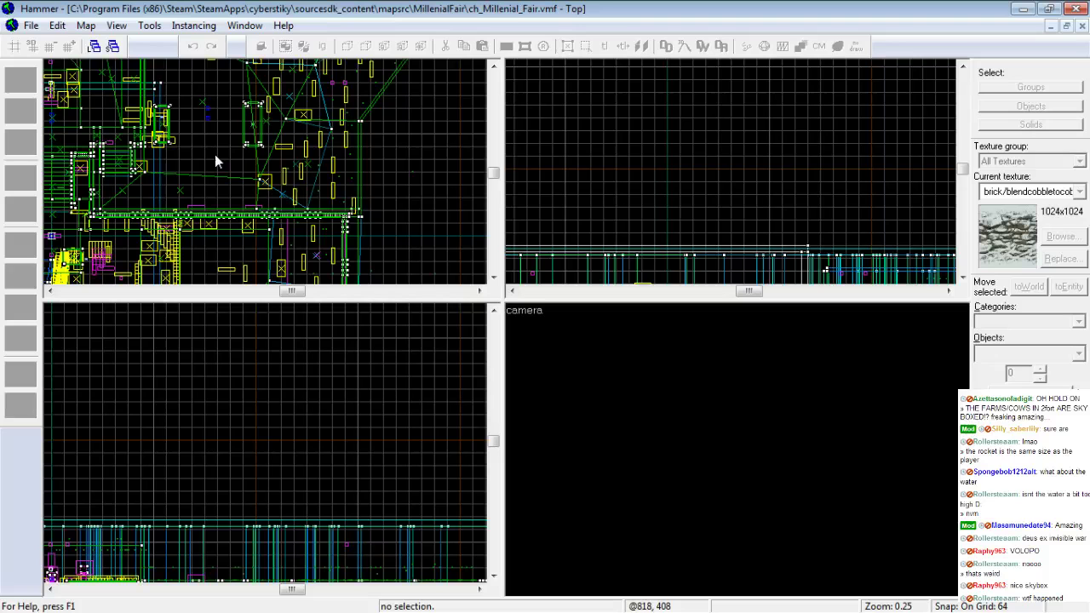
pyautogui.press('z')
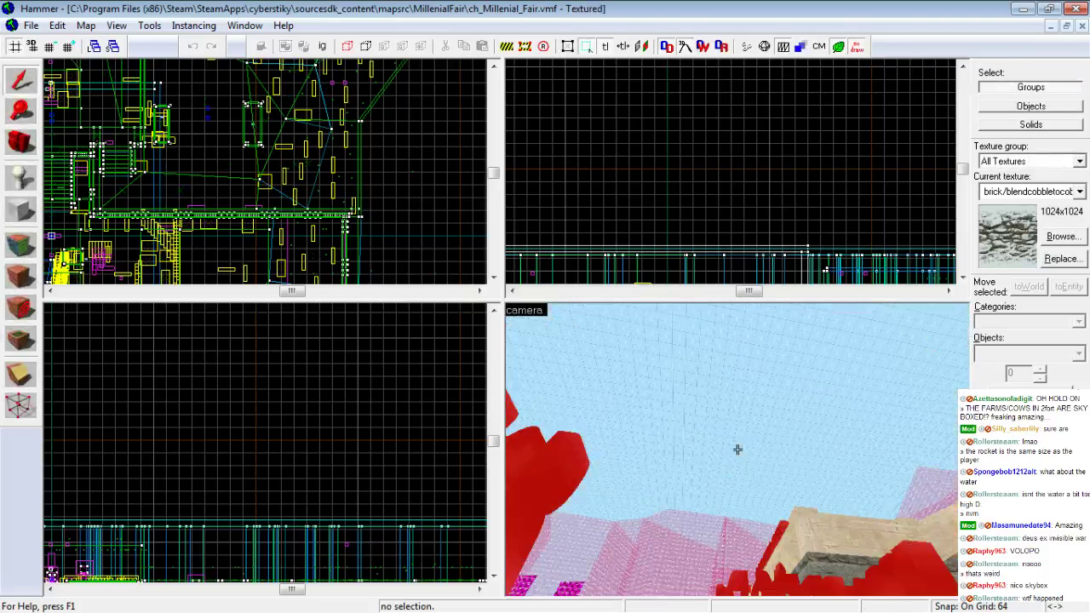
pyautogui.press('w')
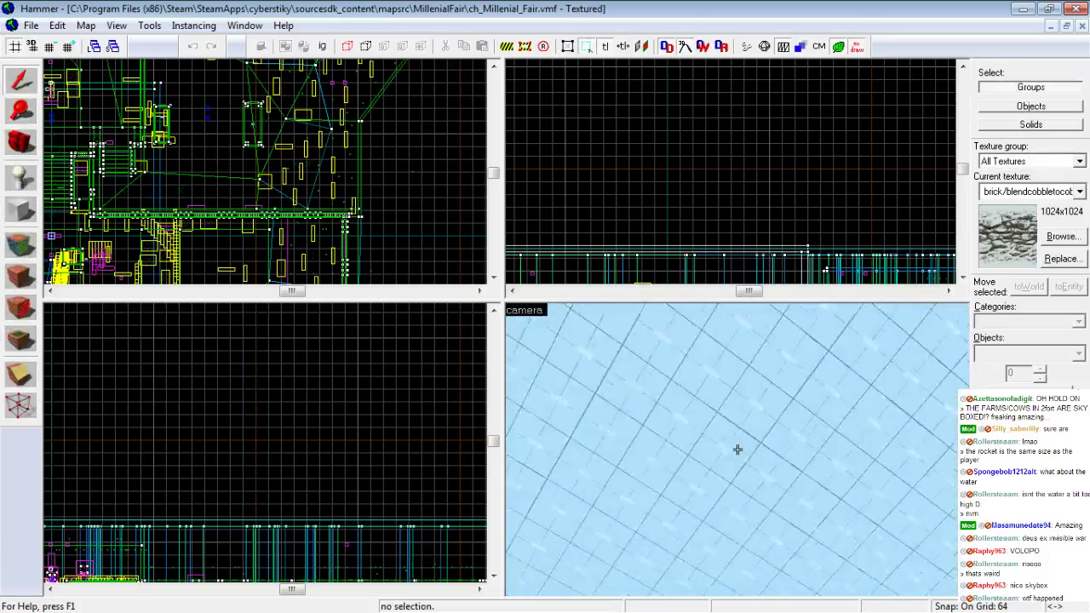
pyautogui.press('w')
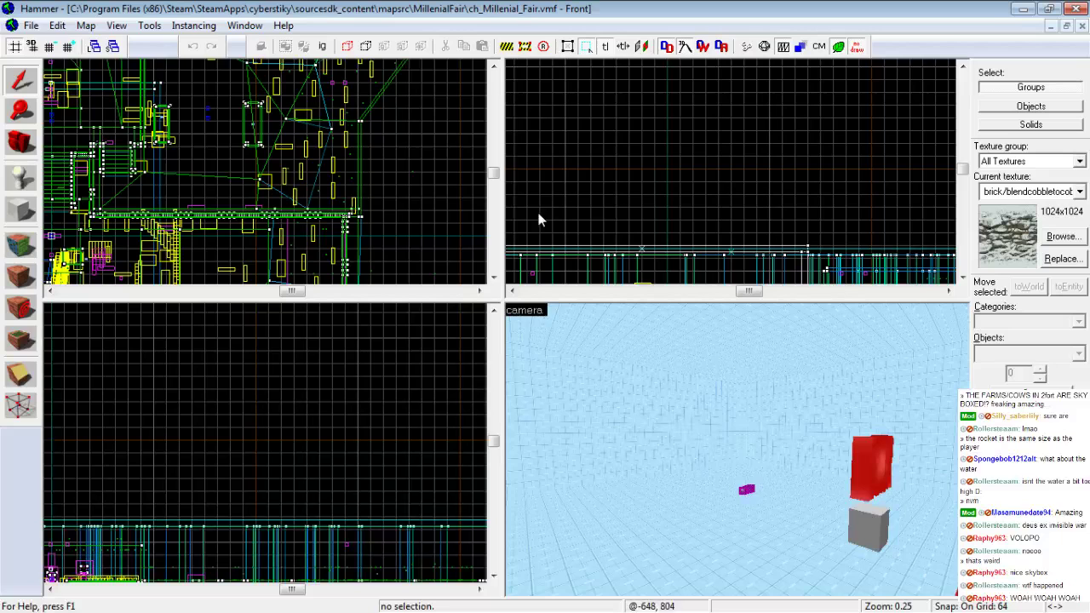
# Close the ch_Millenial_Fair map and reopen FirstMap.vmf
pyautogui.click(30, 25)
pyautogui.click(51, 77)
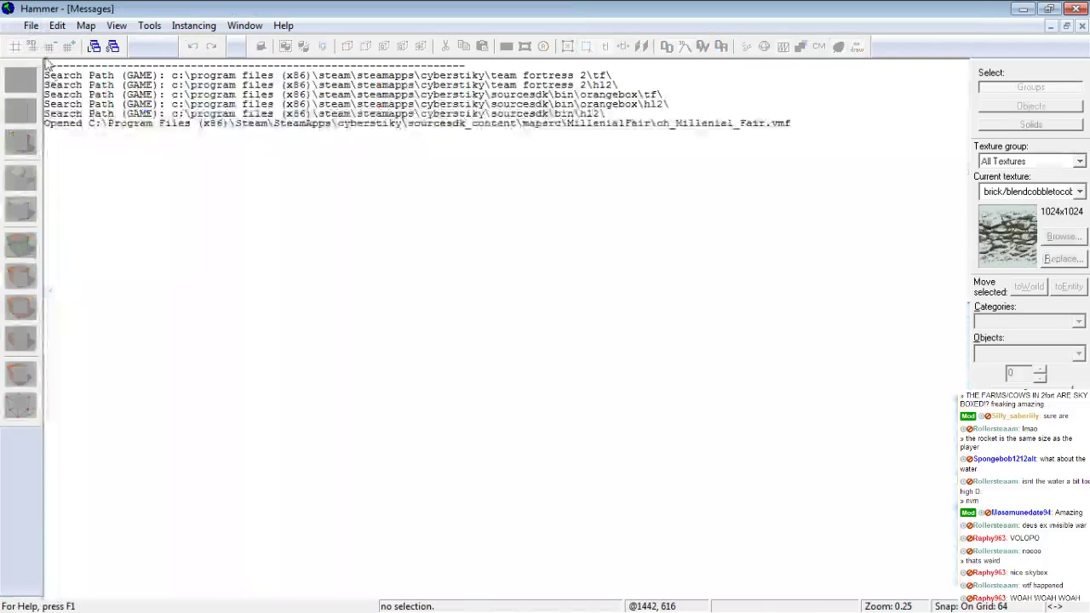
pyautogui.click(31, 24)
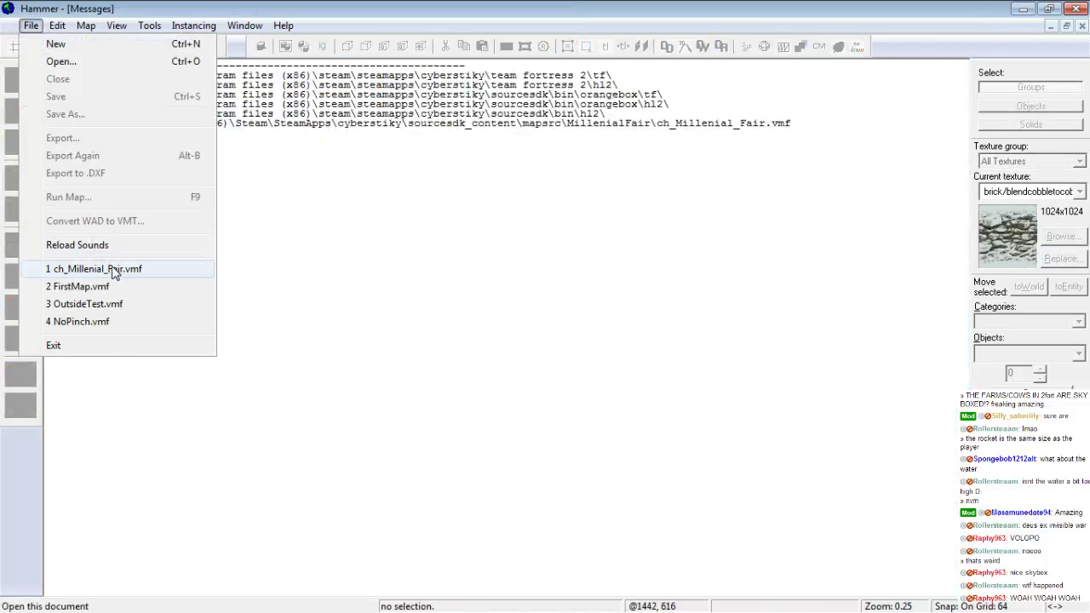
pyautogui.click(80, 287)
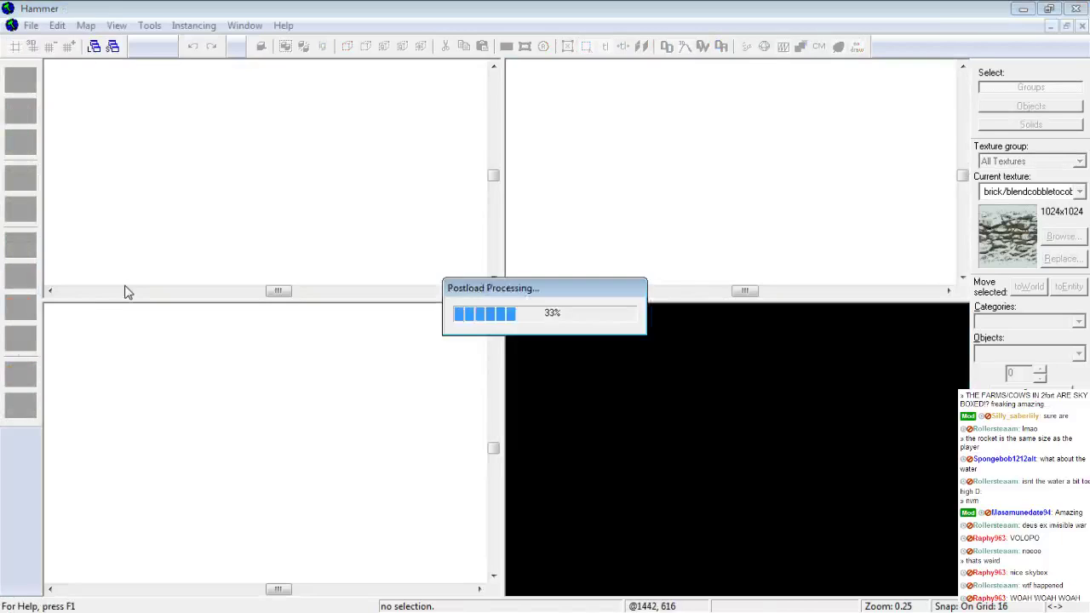
# Reduce the grid to 8 units and raise the underside of the water block beneath the bowl, making the block 104 units high
pyautogui.press('w')
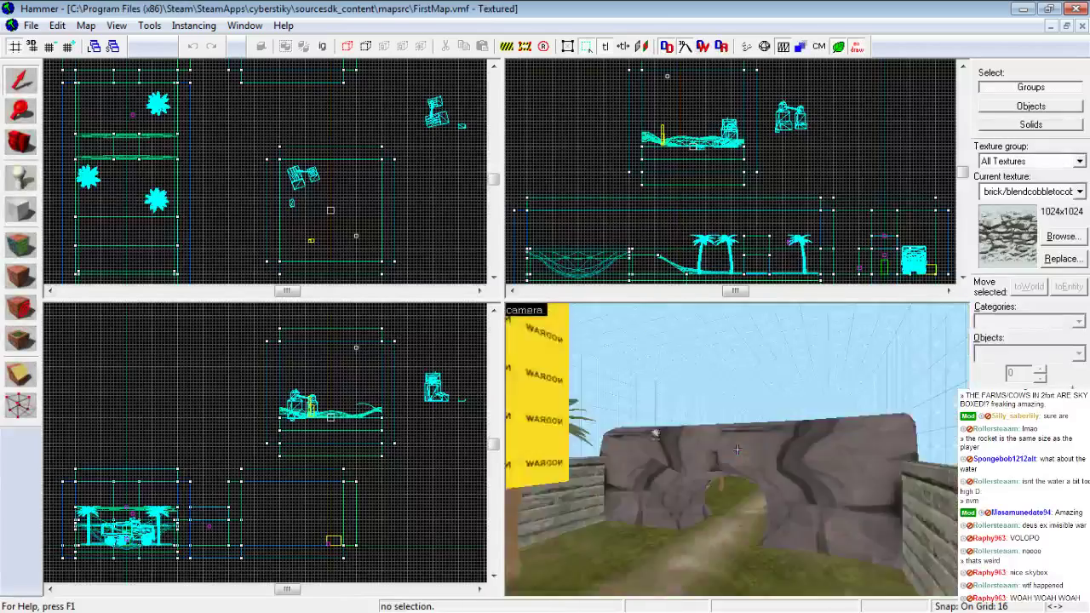
pyautogui.moveTo(737, 449); pyautogui.dragTo(738, 449)
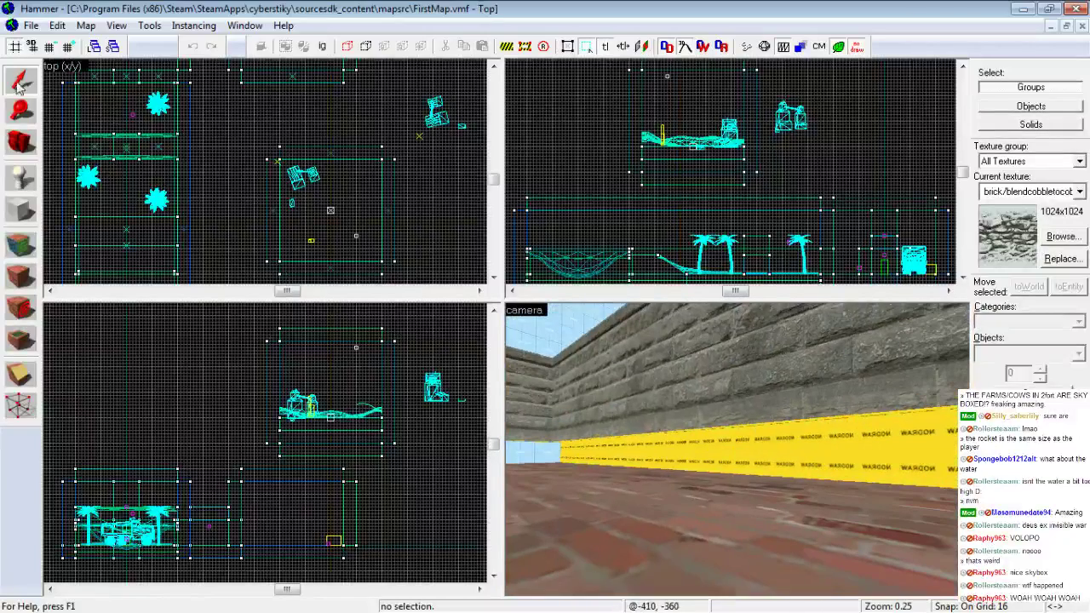
pyautogui.click(655, 457)
pyautogui.scroll(5, 655, 183)
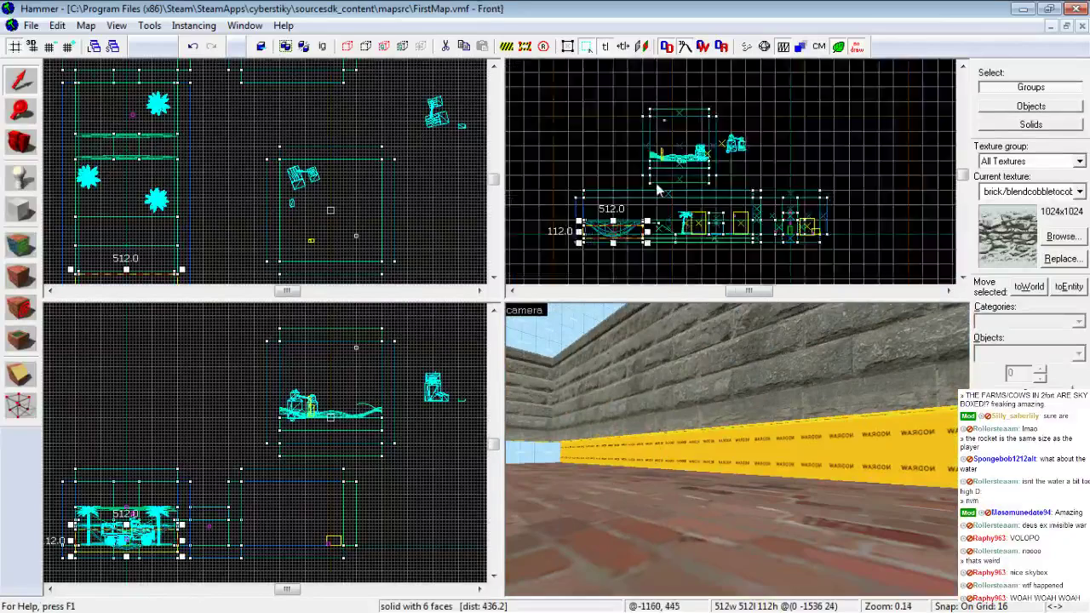
pyautogui.scroll(4, 638, 247)
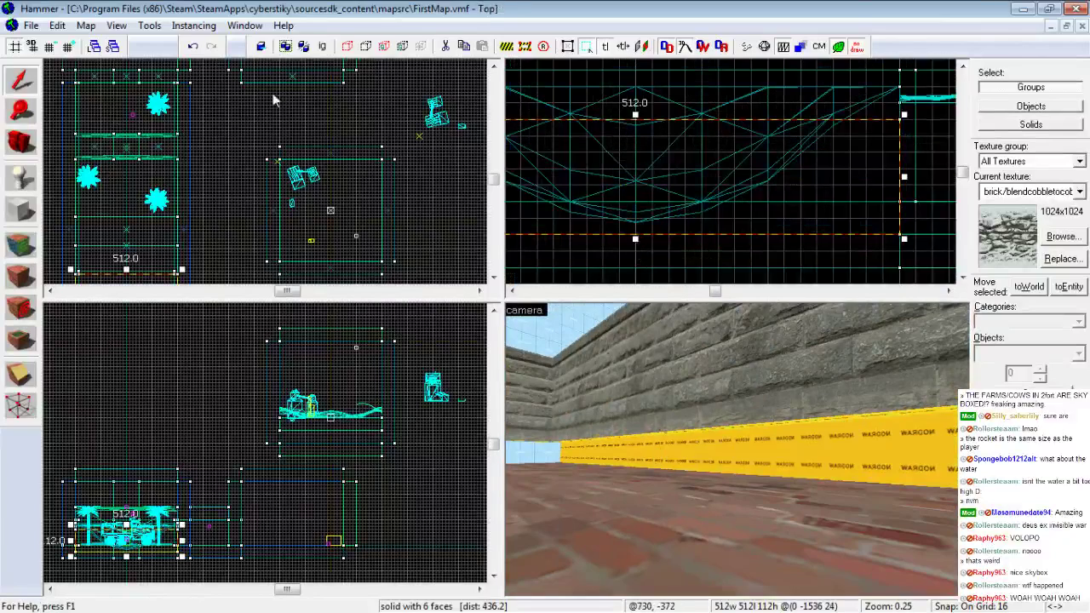
pyautogui.click(50, 47)
pyautogui.moveTo(634, 240); pyautogui.dragTo(636, 233)
pyautogui.press('z')
pyautogui.press('w')
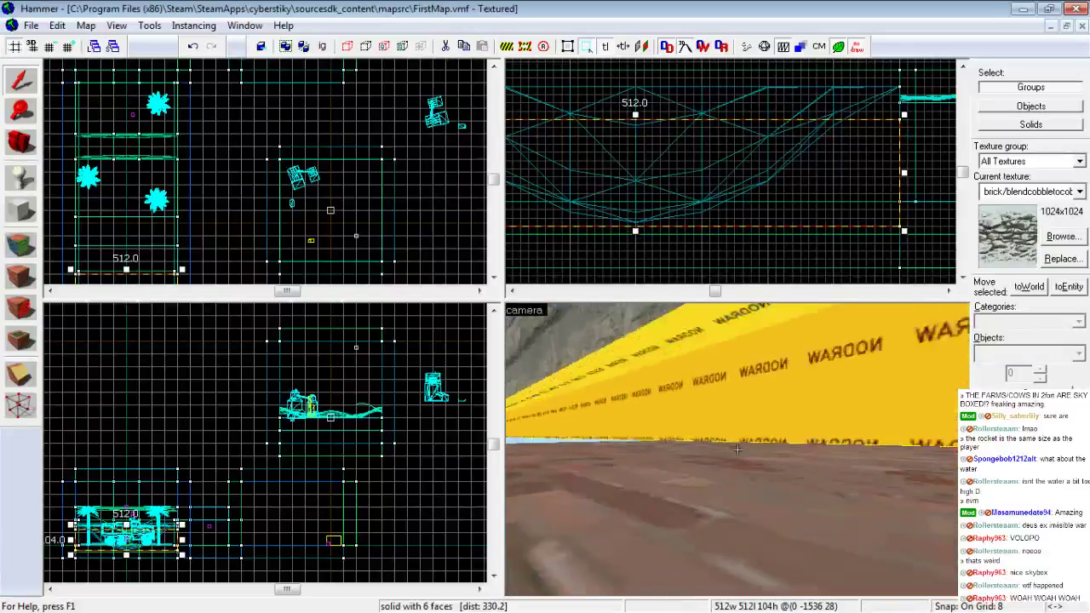
pyautogui.press('s')
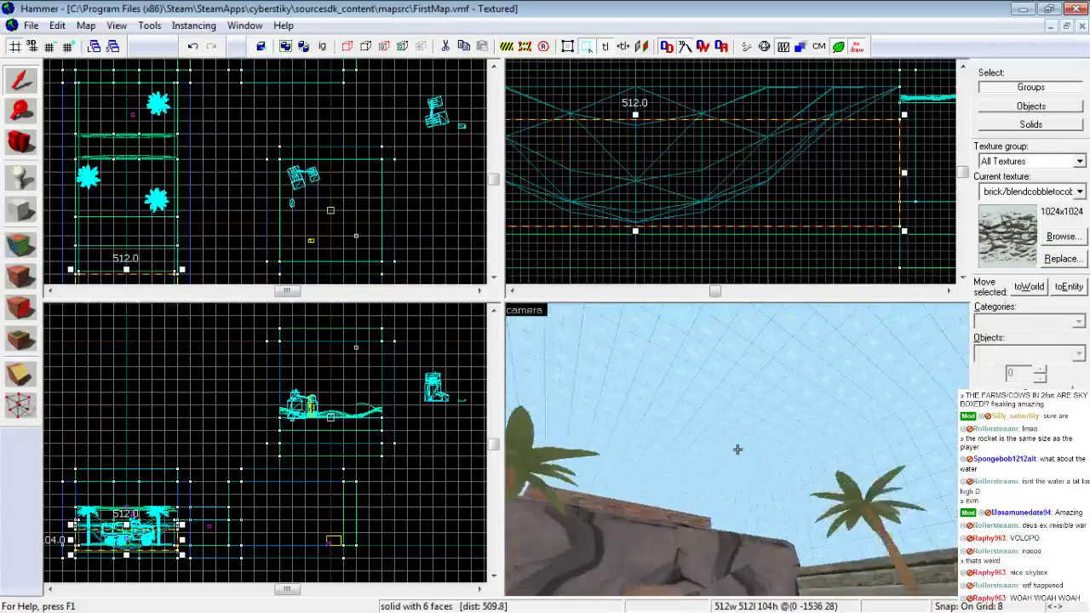
# Delete the stray barn prop floating in the void outside the skybox room
pyautogui.press('w')
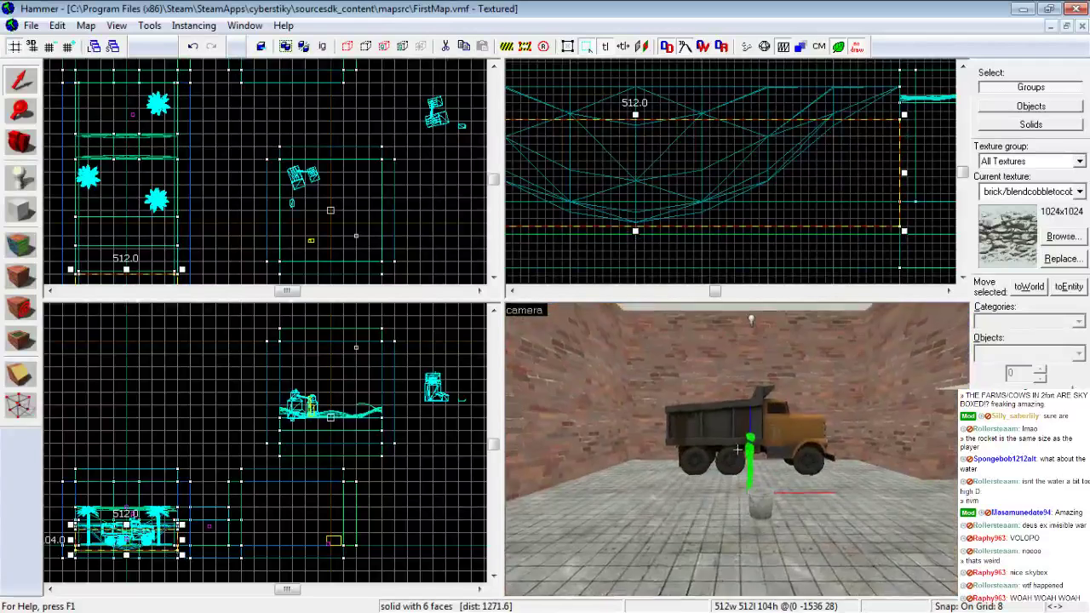
pyautogui.press('w')
pyautogui.press('w')
pyautogui.press('z')
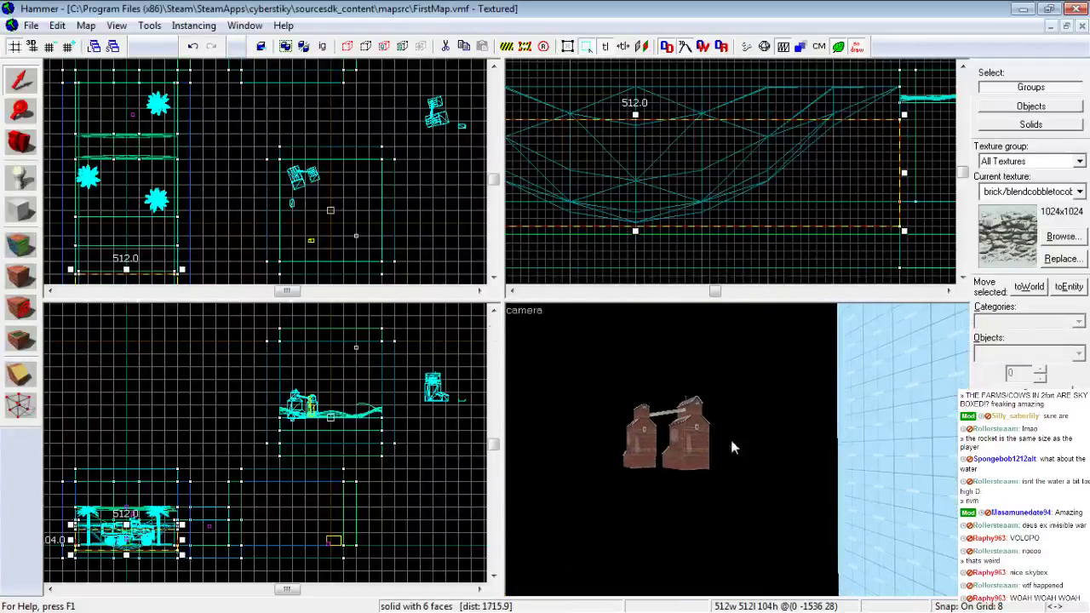
pyautogui.click(680, 444)
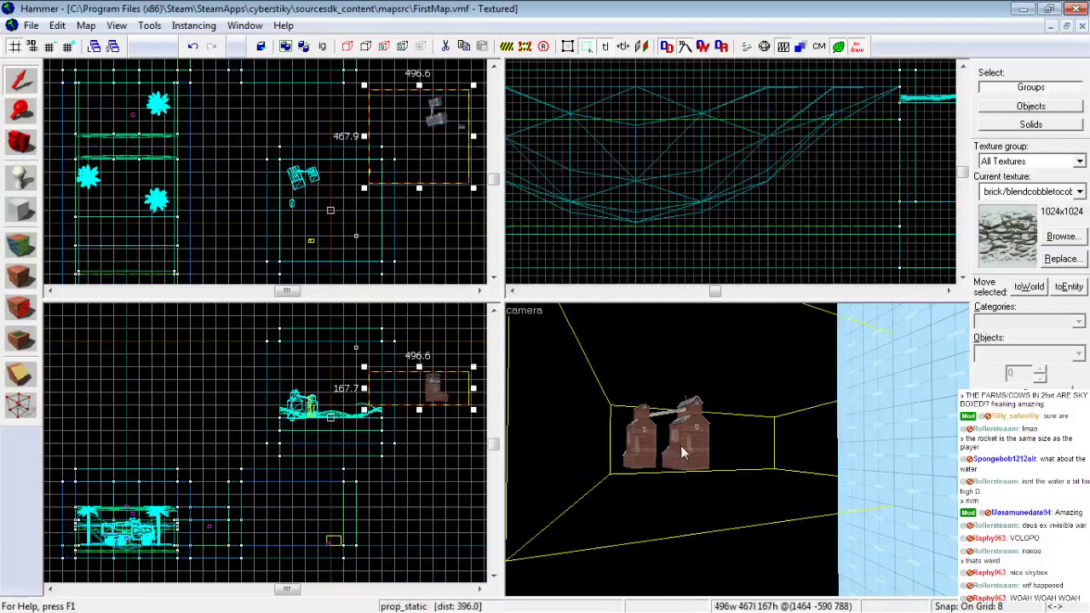
pyautogui.press('Delete')
# Go back inside the 3D skybox room and shift the barn prop slightly across the grassy terrain
pyautogui.press('z')
pyautogui.press('w')
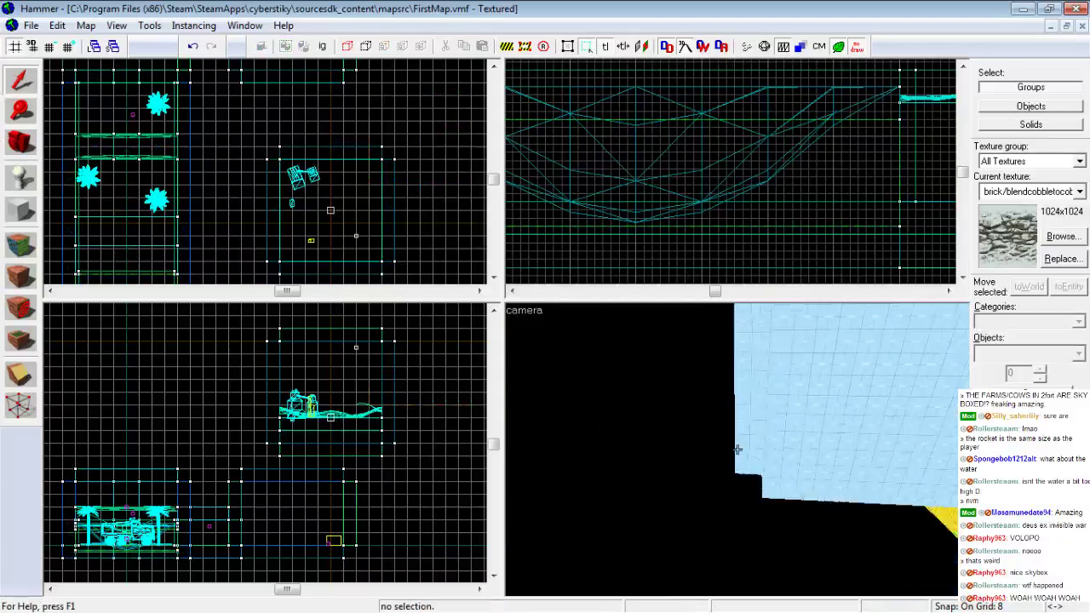
pyautogui.press('w')
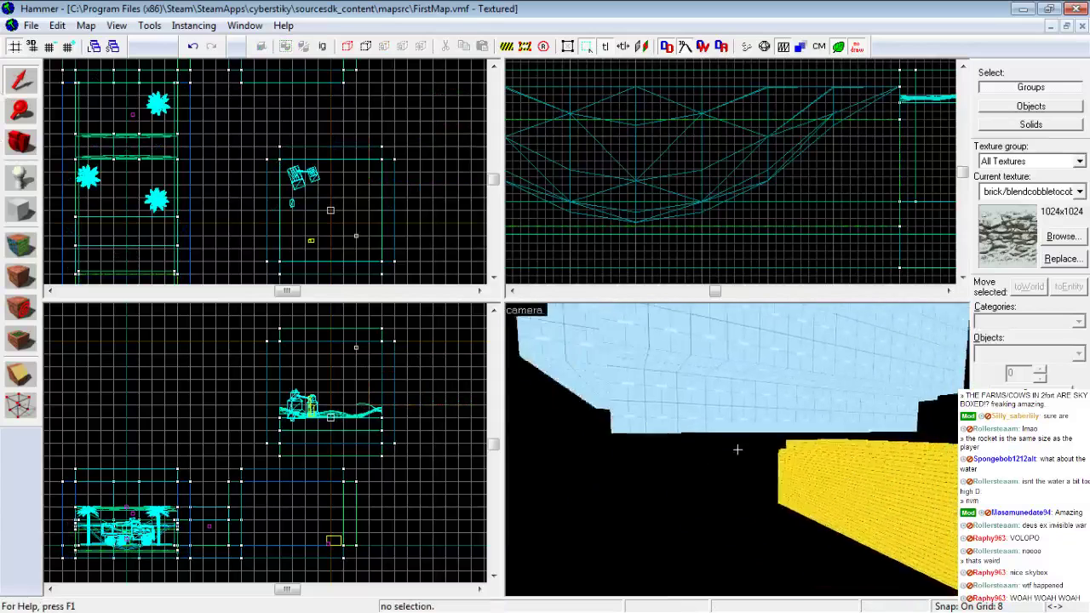
pyautogui.press('w')
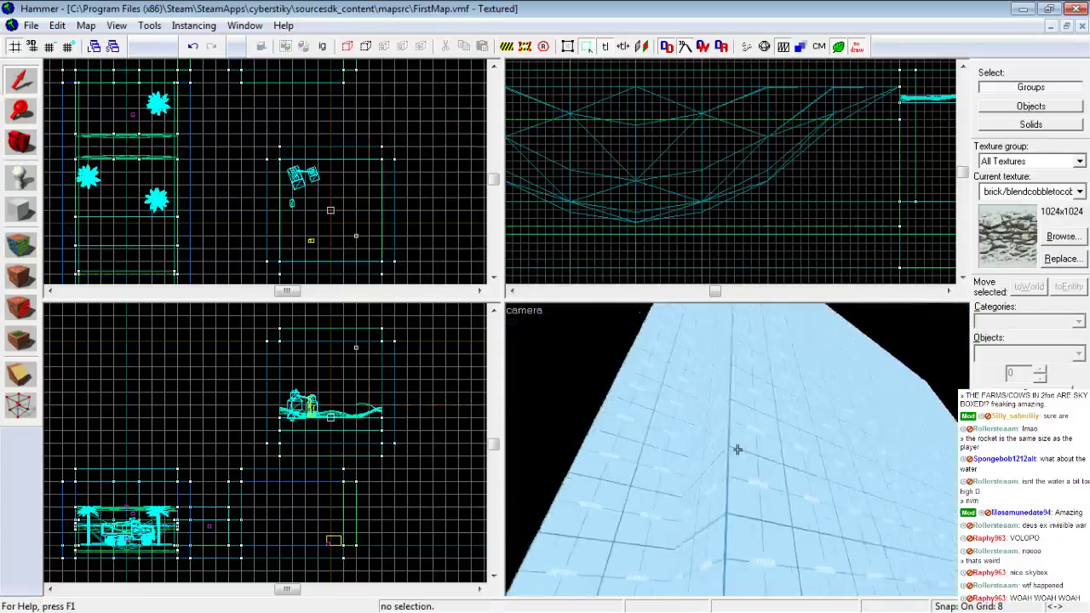
pyautogui.press('w')
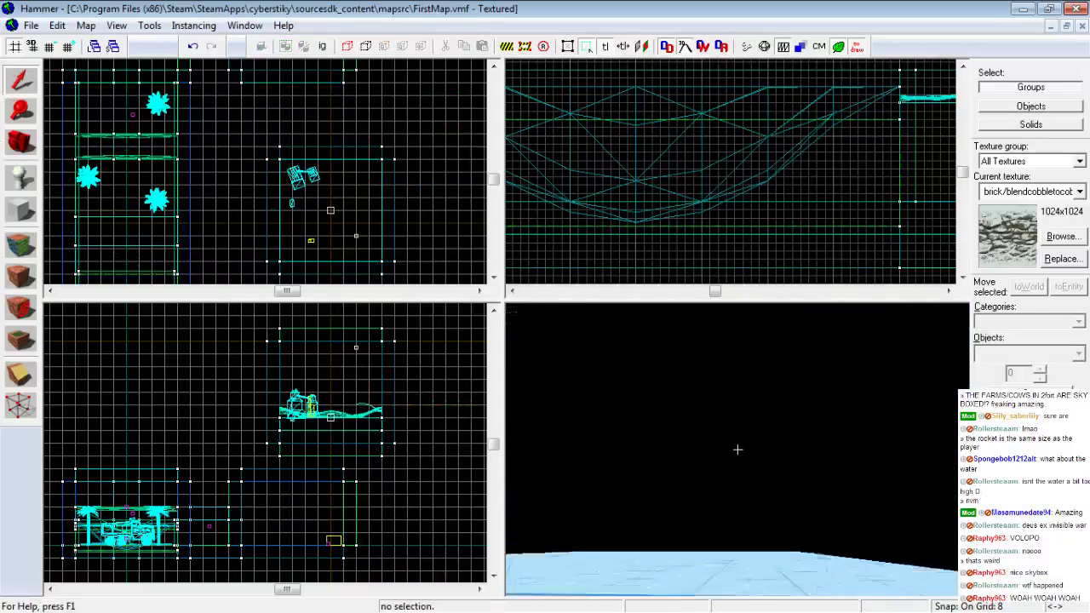
pyautogui.press('w')
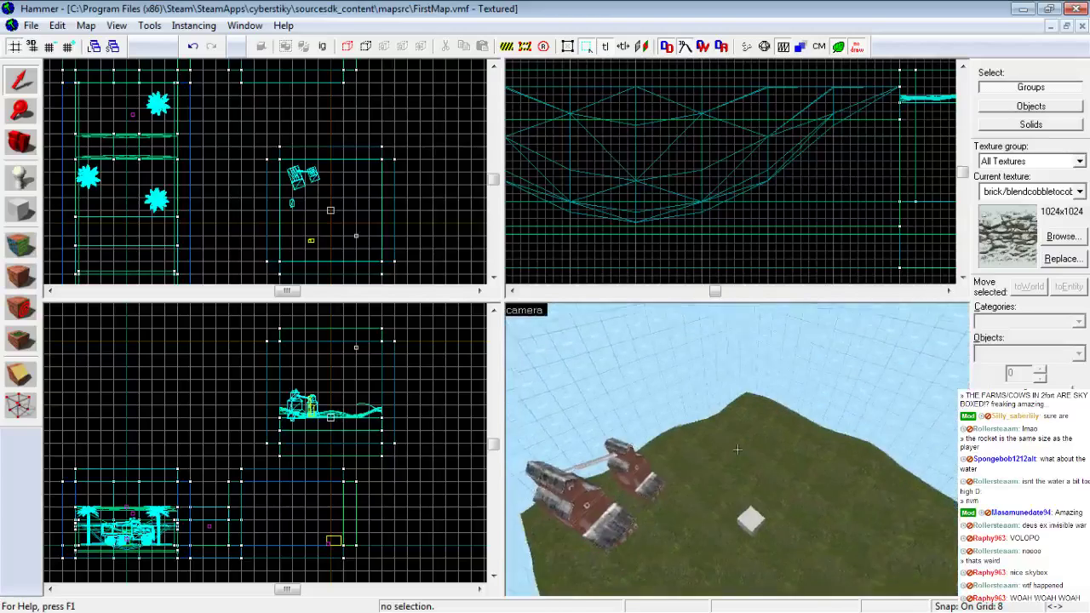
pyautogui.press('Left')
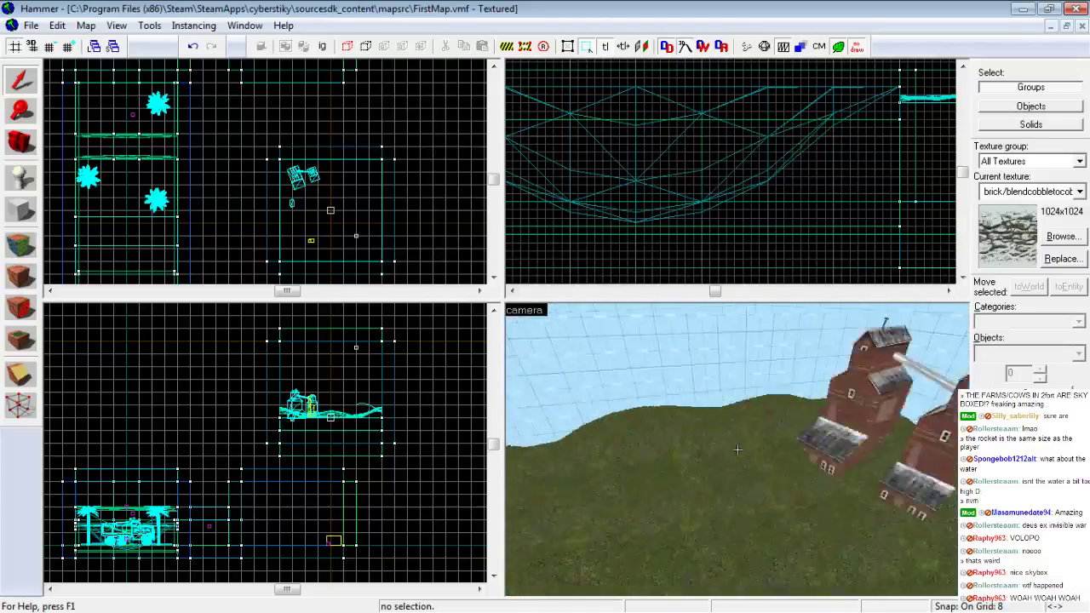
pyautogui.press('Right')
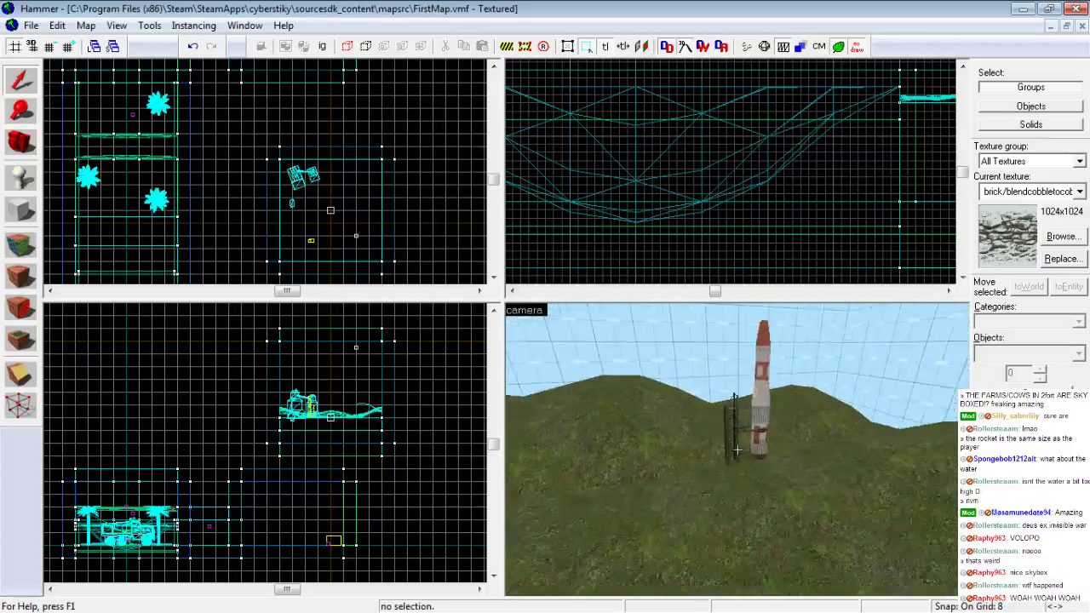
pyautogui.press('s')
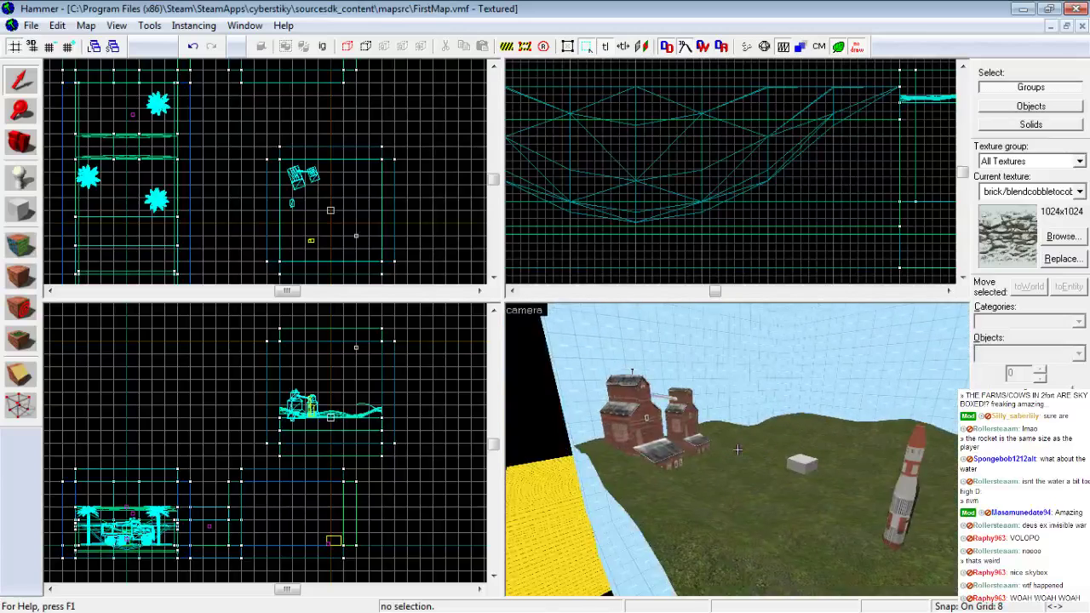
pyautogui.press('w')
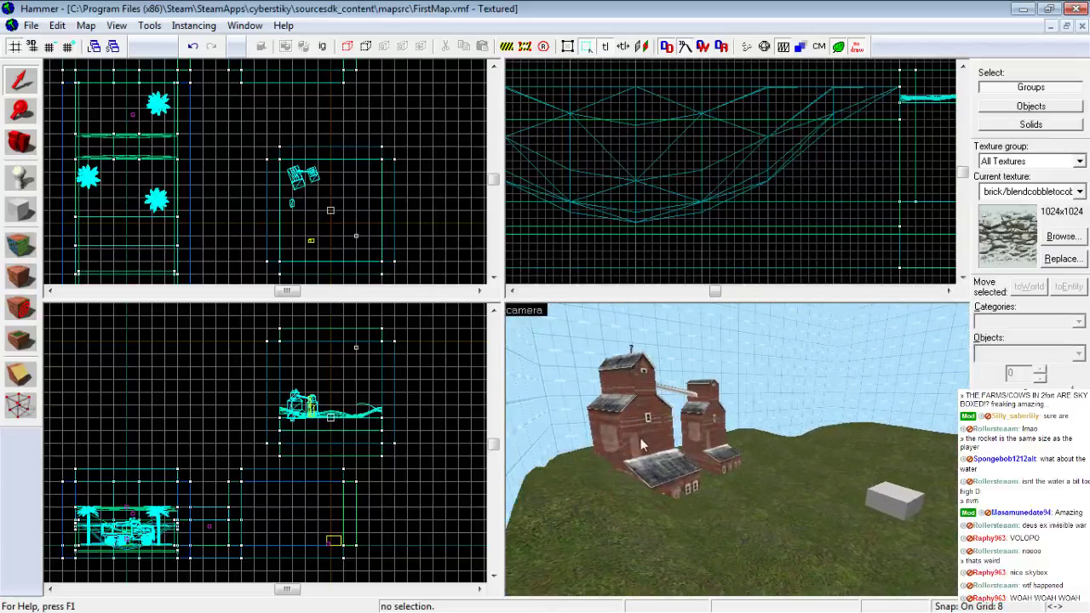
pyautogui.click(641, 438)
pyautogui.scroll(3, 318, 208)
pyautogui.scroll(-1, 320, 204)
pyautogui.scroll(1, 349, 213)
pyautogui.moveTo(320, 216); pyautogui.dragTo(338, 220)
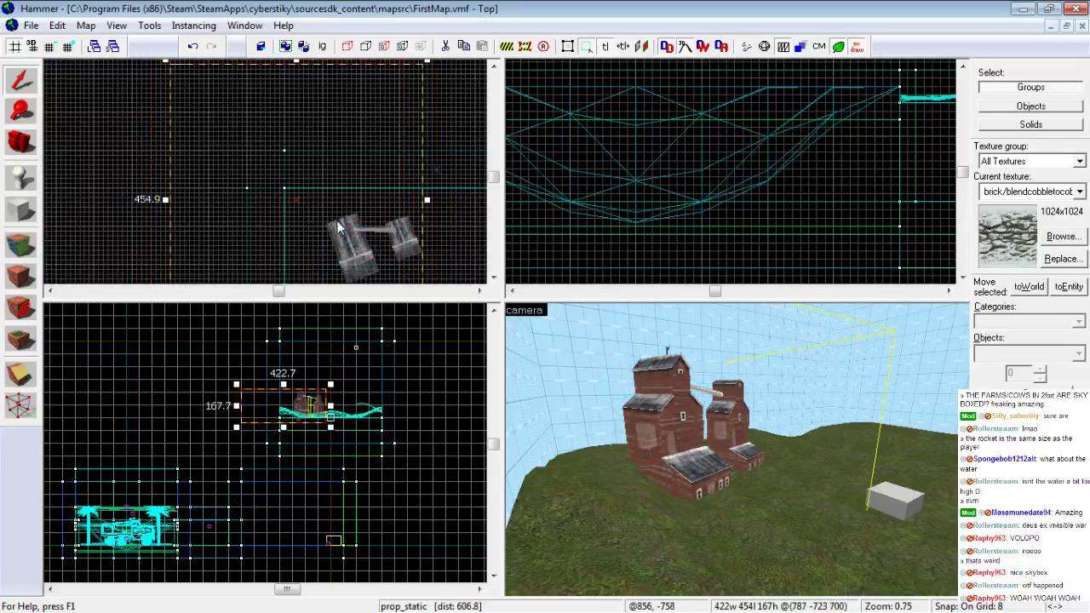
# Clone the skybox barn and place the copy on the opposite side of the grassy terrain
pyautogui.press('z')
pyautogui.press('d')
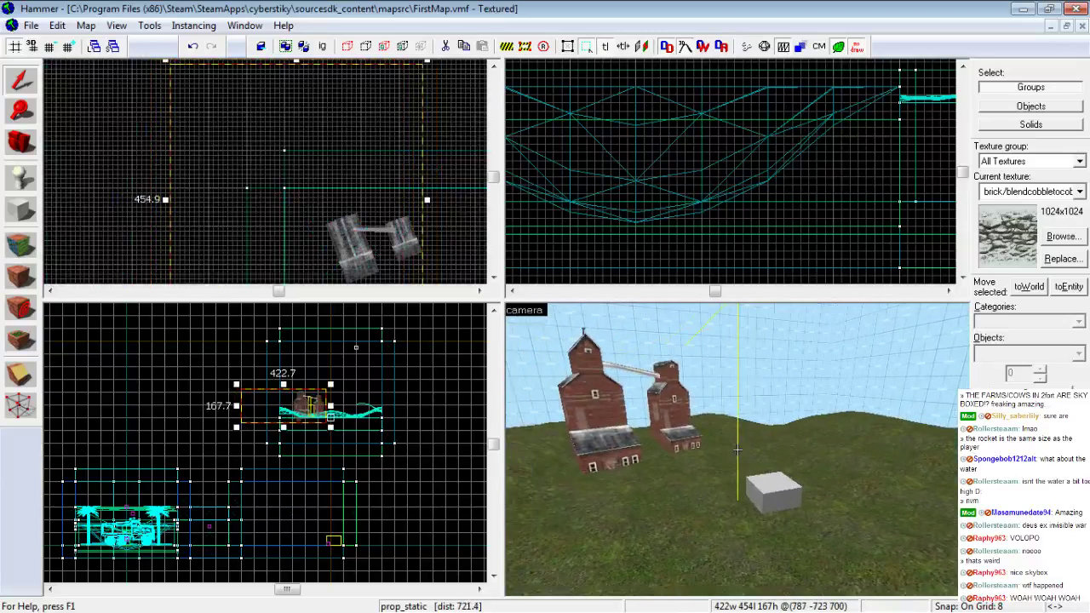
pyautogui.press('s')
pyautogui.press('z')
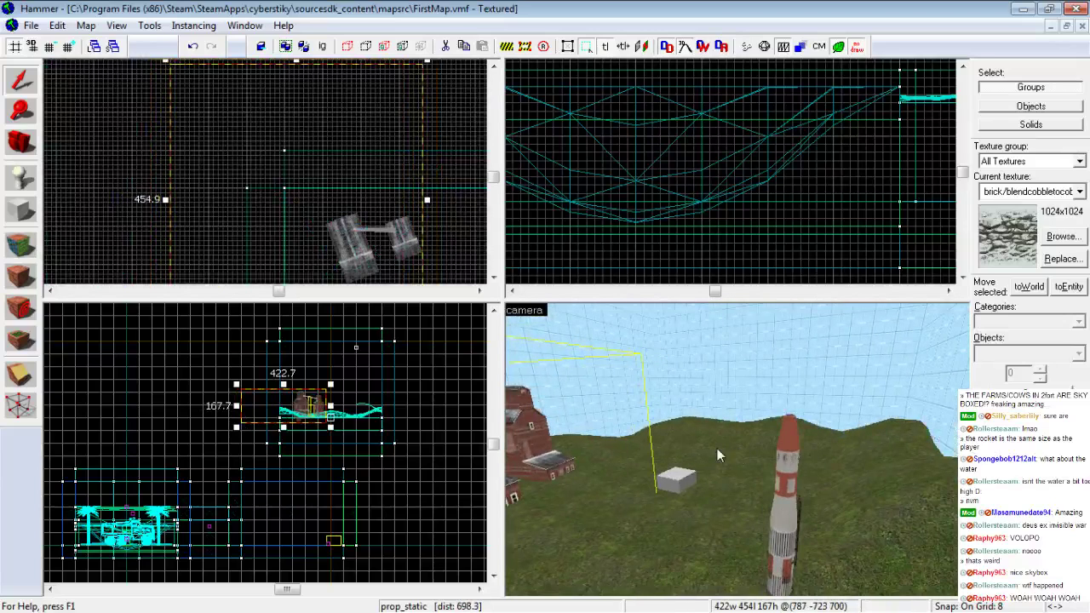
pyautogui.scroll(-3, 371, 192)
pyautogui.scroll(2, 372, 191)
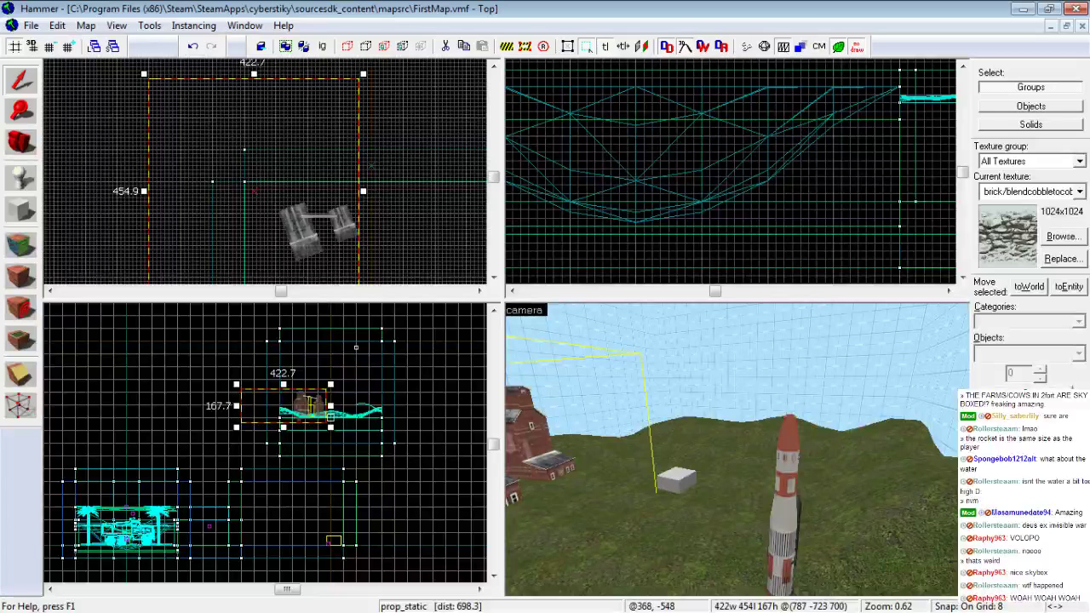
pyautogui.scroll(-3, 287, 167)
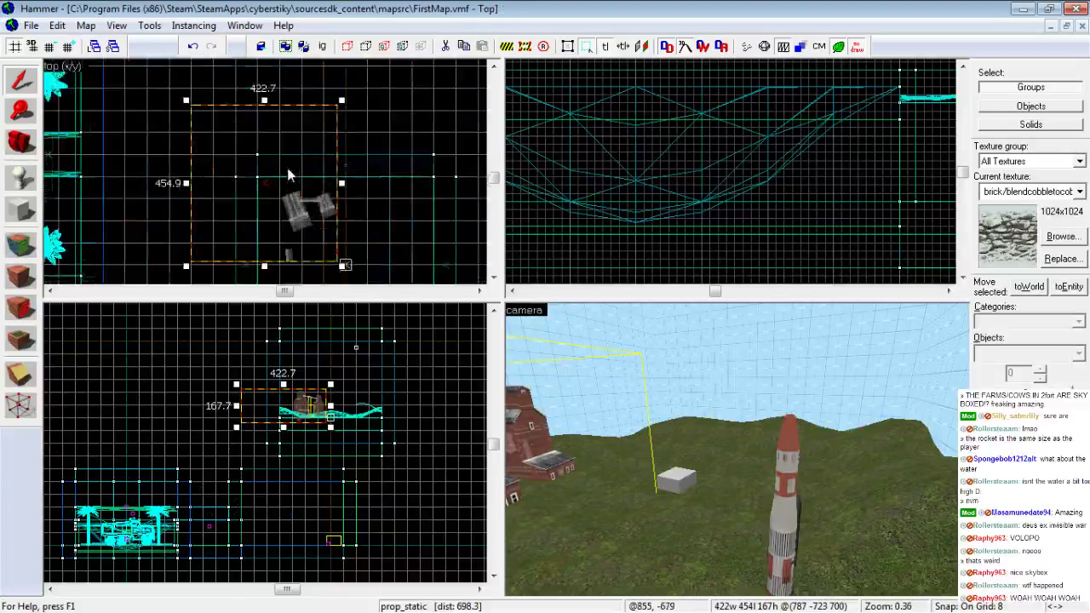
pyautogui.scroll(-2, 192, 168)
pyautogui.scroll(4, 293, 195)
pyautogui.moveTo(243, 186); pyautogui.dragTo(345, 214)
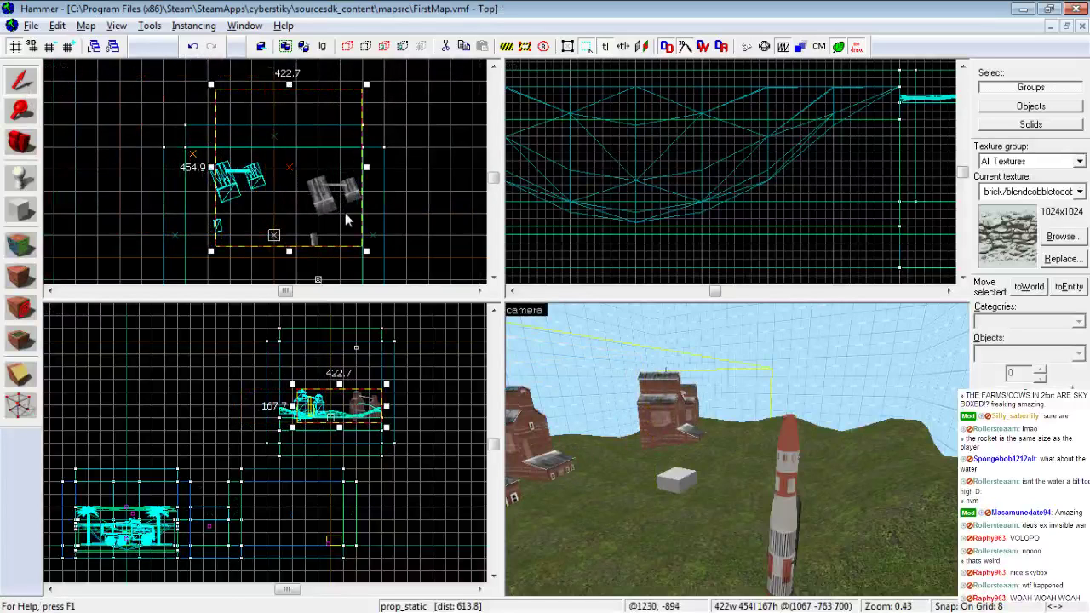
# Change the copied barn's world model to props_buildings/buildingskybox_002a.mdl and apply it
pyautogui.hotkey('alt', 'Return')
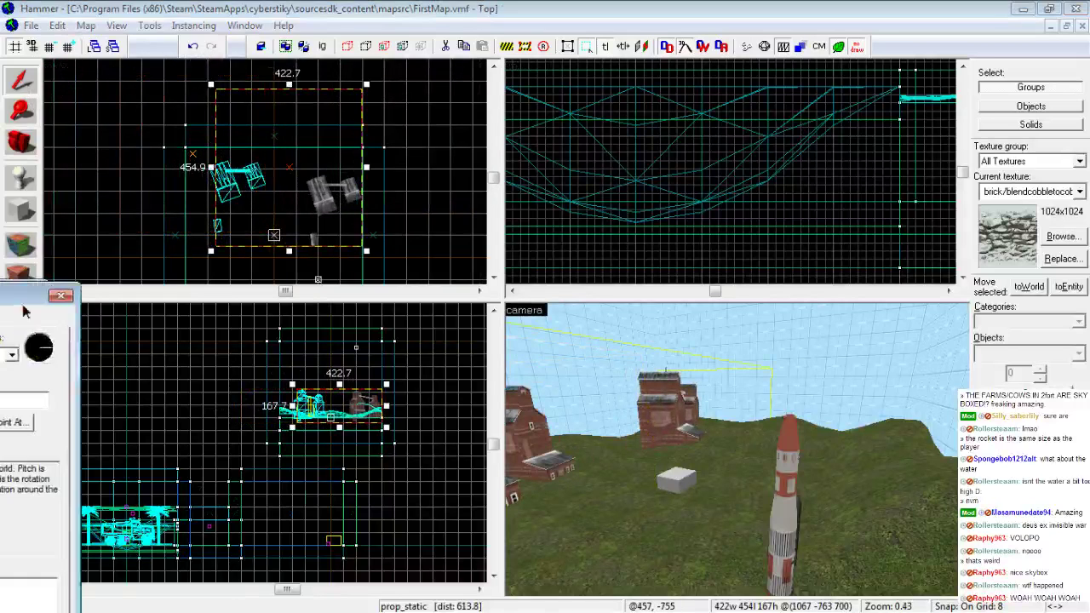
pyautogui.click(386, 309)
pyautogui.click(386, 300)
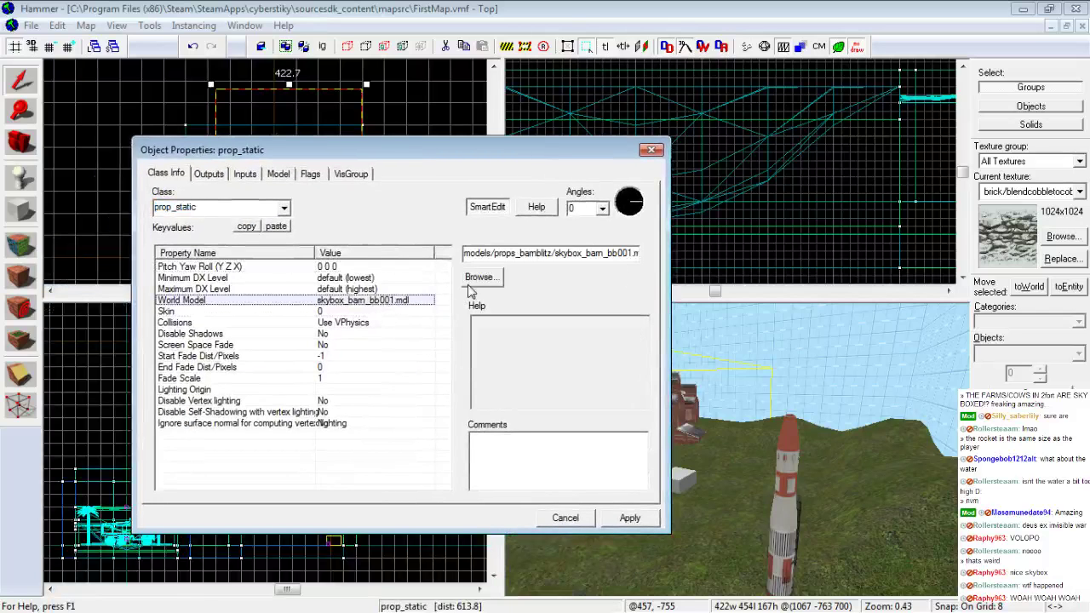
pyautogui.click(471, 280)
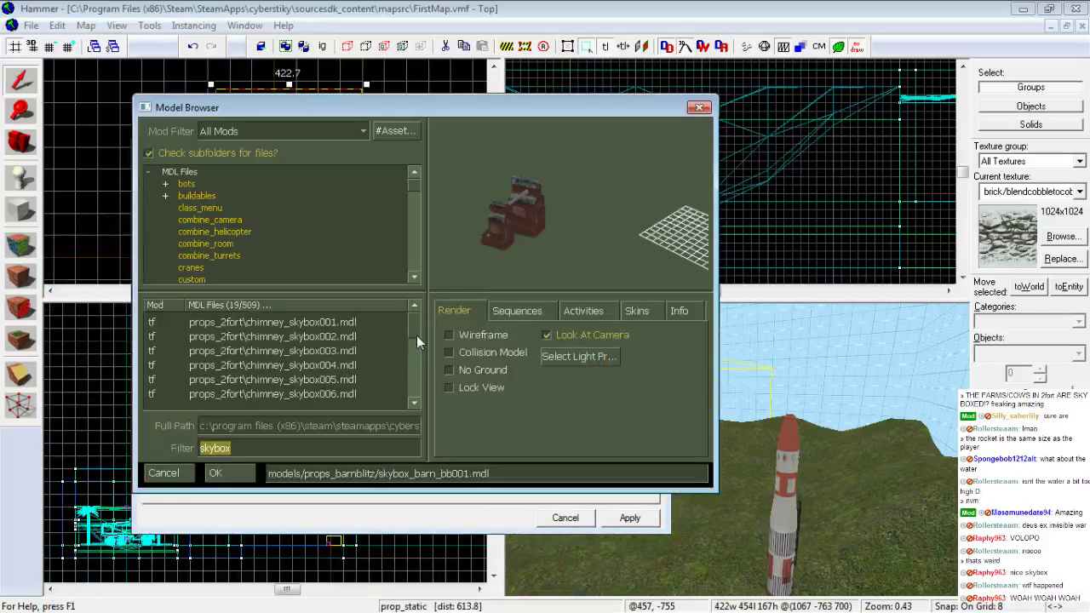
pyautogui.moveTo(415, 336)
pyautogui.mouseDown()
pyautogui.moveTo(413, 385)
pyautogui.moveTo(401, 377)
pyautogui.moveTo(425, 331)
pyautogui.mouseUp()
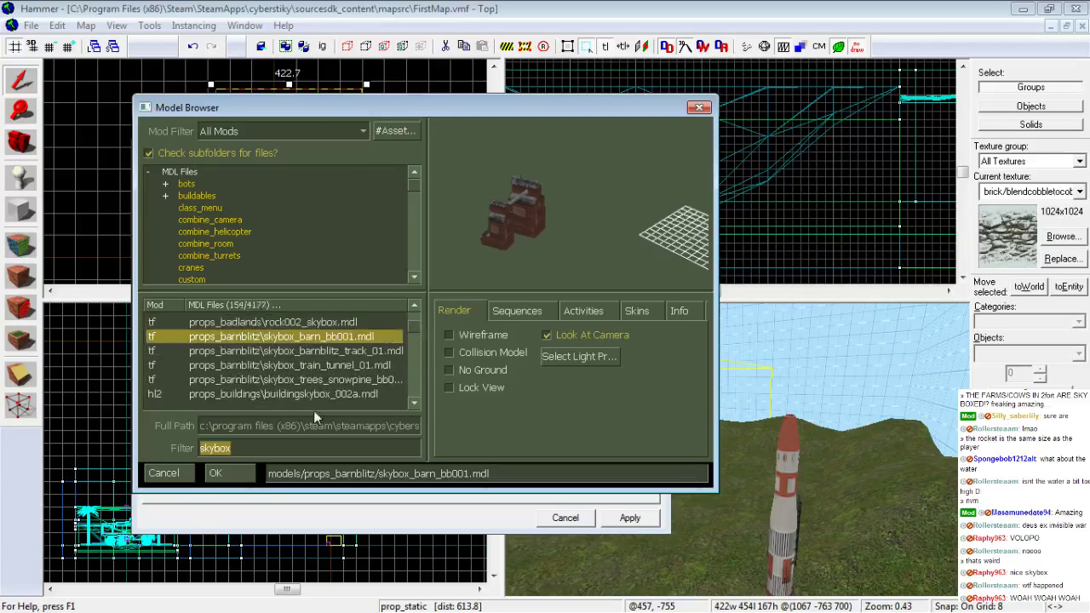
pyautogui.click(308, 380)
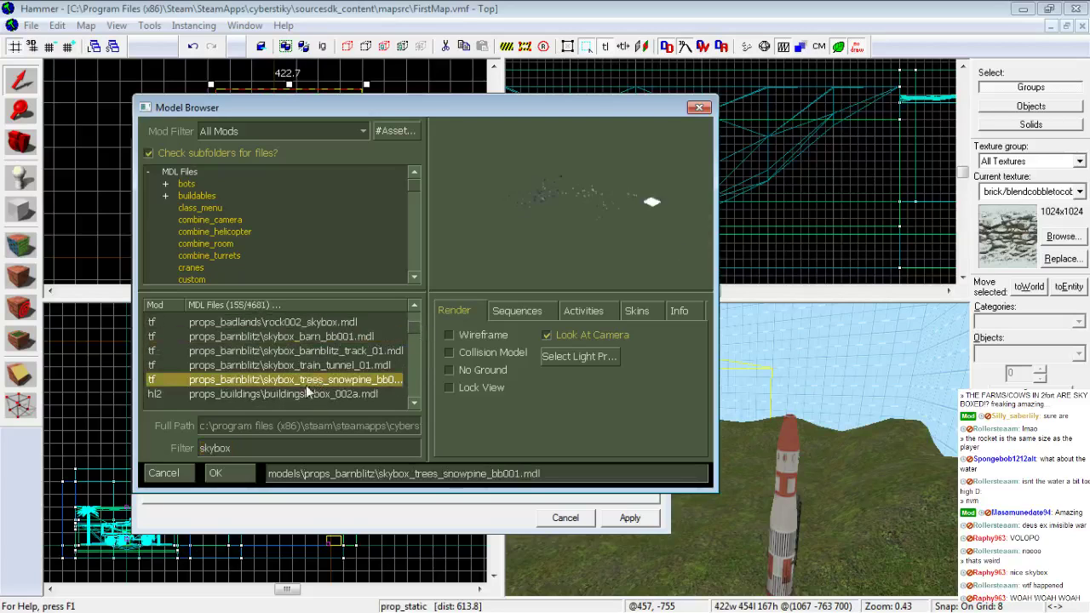
pyautogui.click(307, 394)
pyautogui.doubleClick(308, 393)
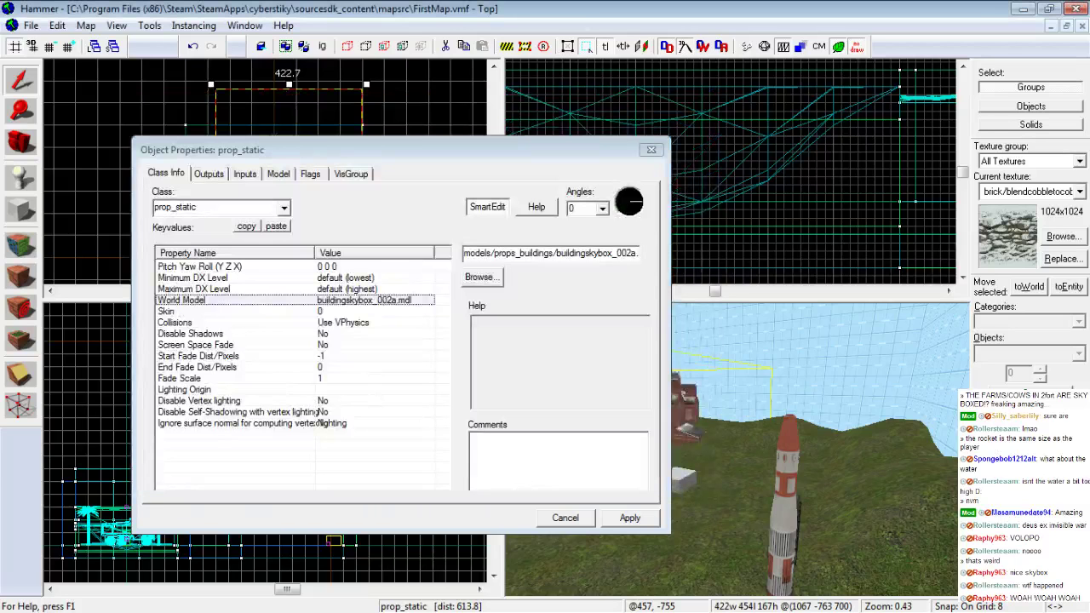
pyautogui.click(631, 525)
pyautogui.click(570, 520)
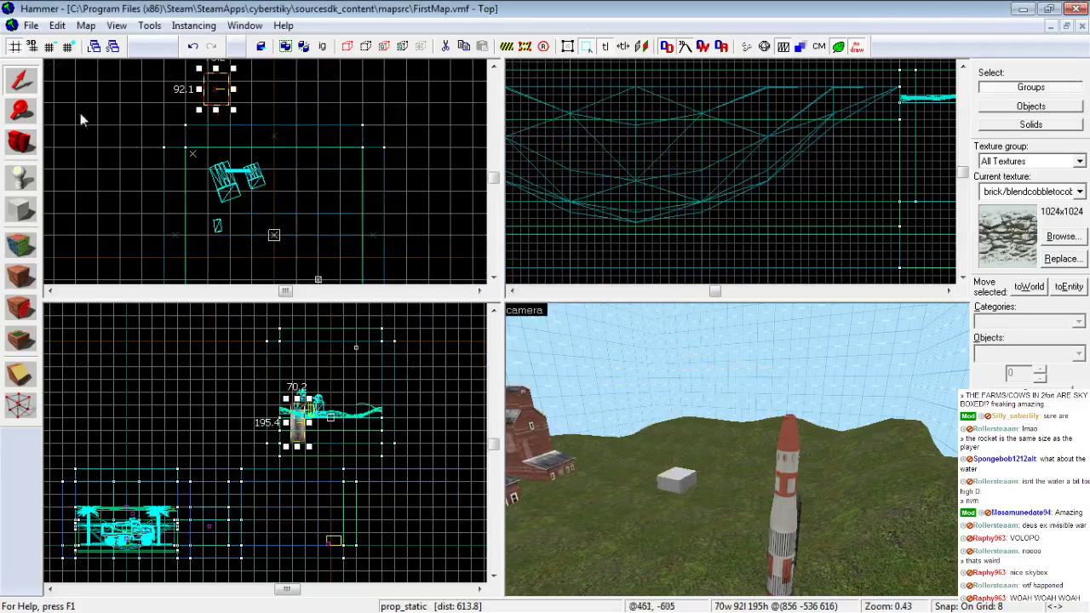
# Move the apartment building prop onto the skybox terrain across from the barn and raise it to stand on the ground
pyautogui.moveTo(216, 99); pyautogui.dragTo(318, 195)
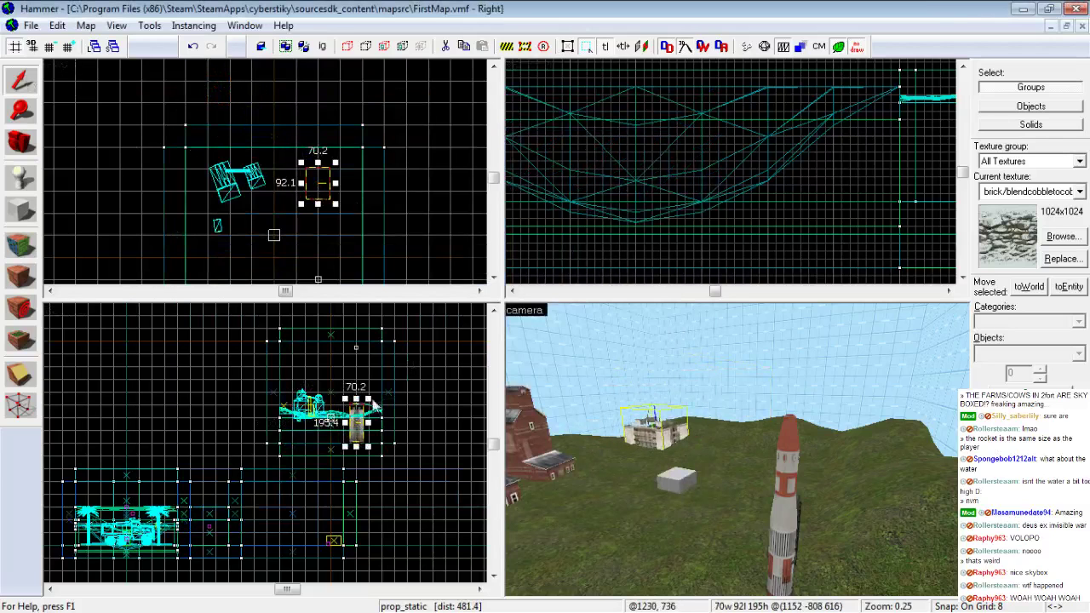
pyautogui.scroll(2, 357, 417)
pyautogui.moveTo(358, 413); pyautogui.dragTo(363, 359)
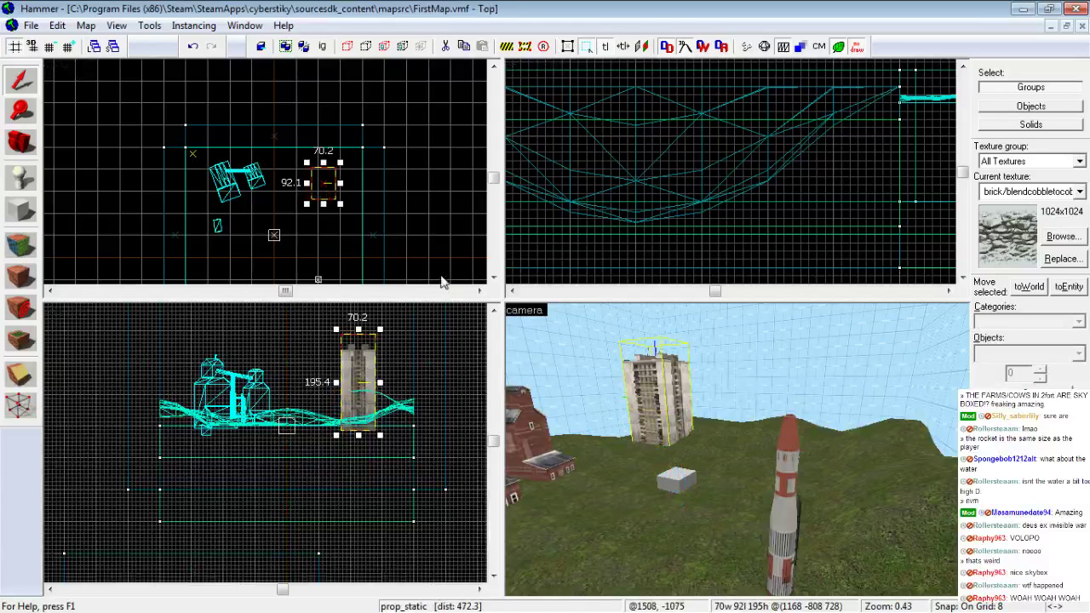
pyautogui.scroll(4, 325, 202)
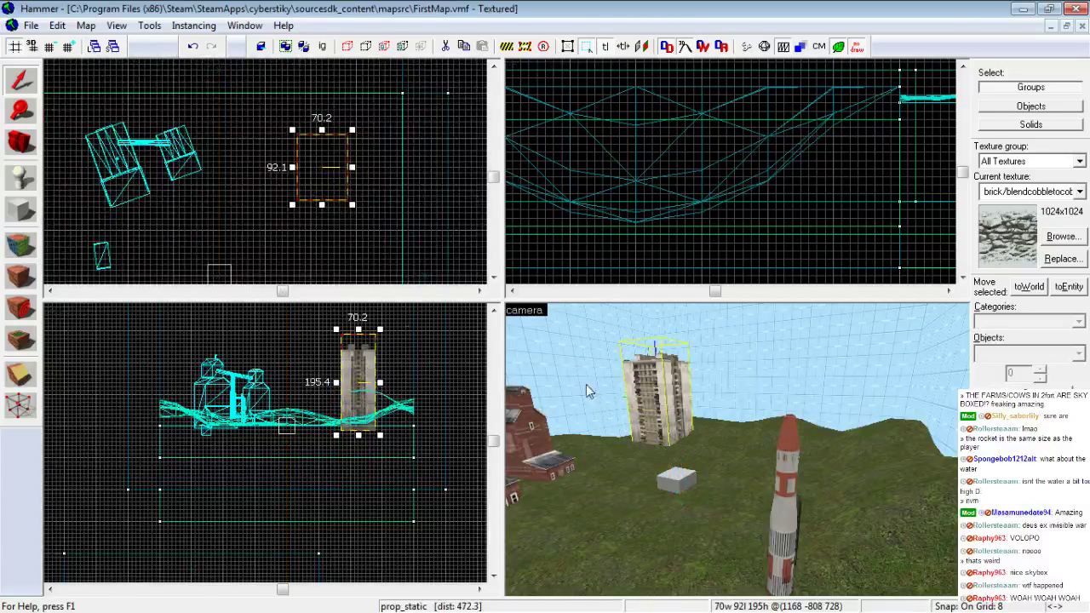
pyautogui.scroll(-1, 659, 415)
# Select the original skybox barn and nudge it slightly toward the middle of the terrain
pyautogui.press('z')
pyautogui.press('z')
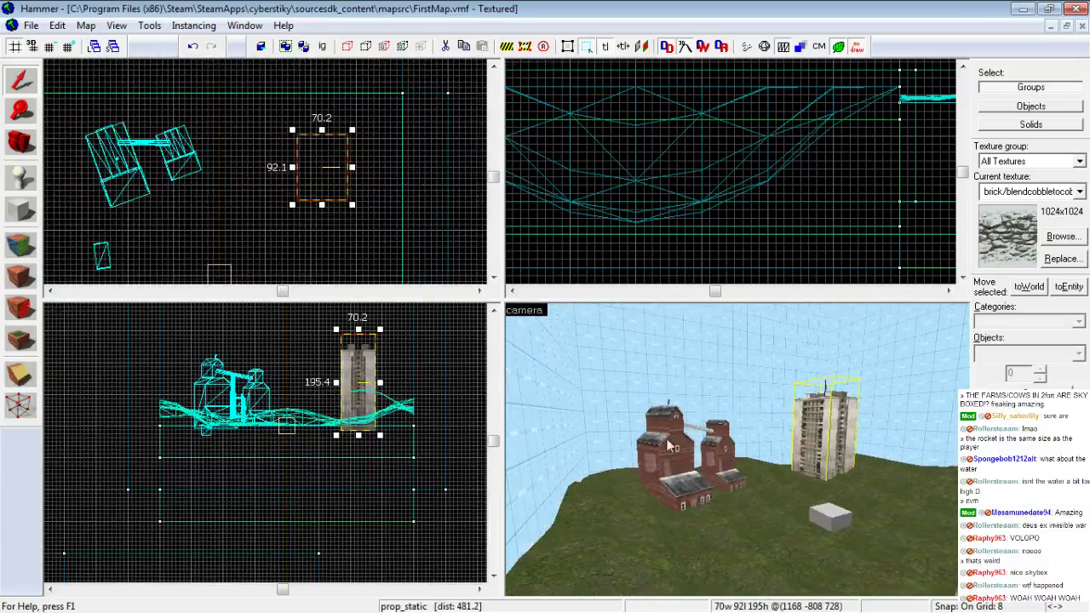
pyautogui.click(660, 442)
pyautogui.scroll(-3, 264, 239)
pyautogui.scroll(4, 127, 158)
pyautogui.moveTo(160, 164); pyautogui.dragTo(173, 171)
pyautogui.moveTo(602, 392); pyautogui.dragTo(737, 450)
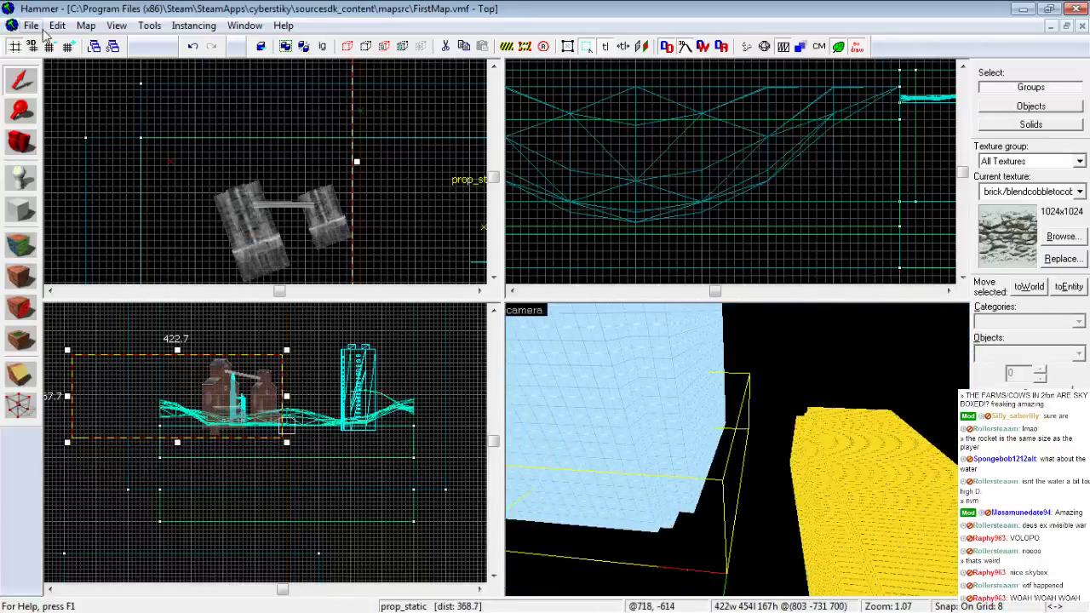
# Save FirstMap and compile it with normal BSP, fast VIS and normal RAD, without running the game
pyautogui.click(31, 26)
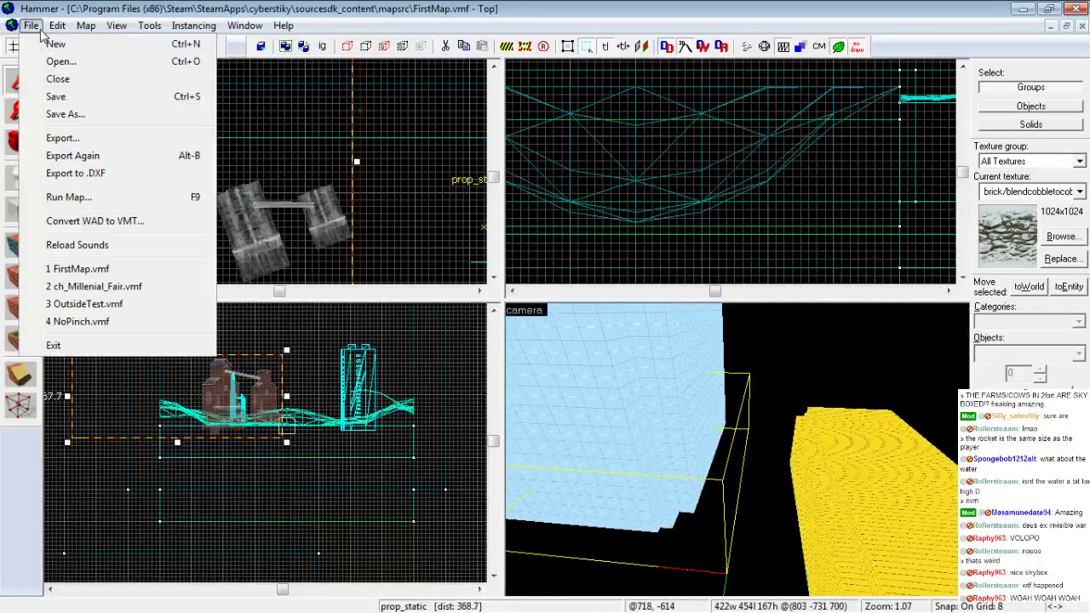
pyautogui.click(60, 96)
pyautogui.click(746, 48)
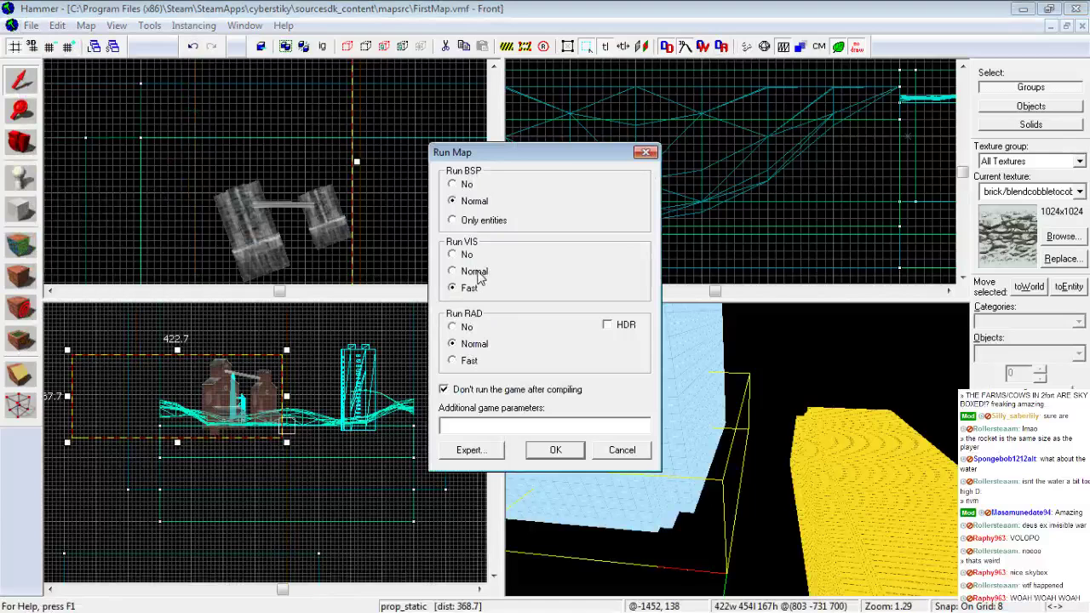
pyautogui.click(556, 455)
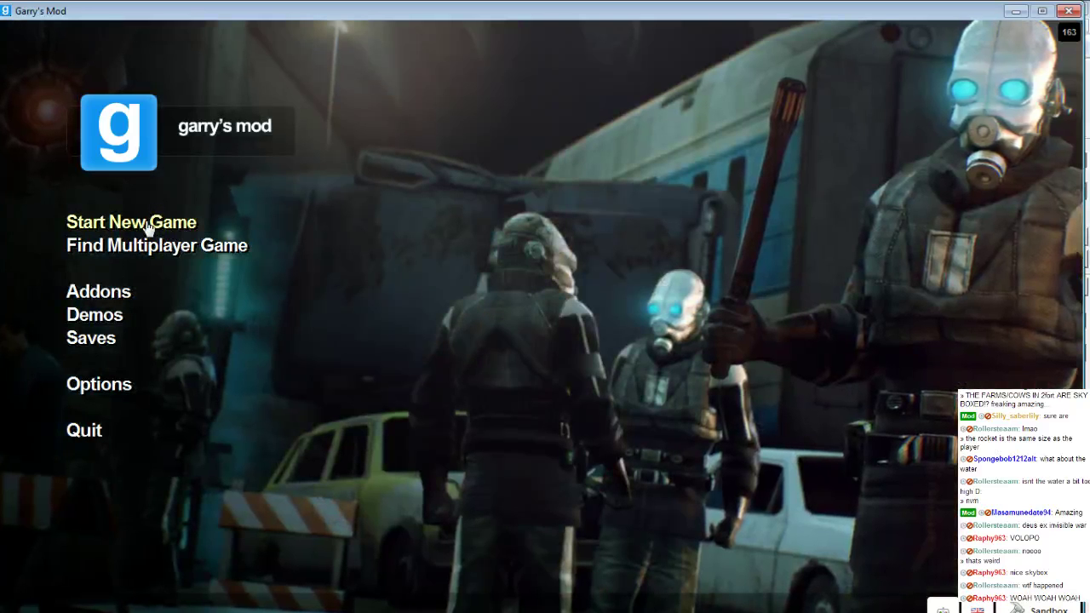
# In Garry's Mod, start a new single-player game on FirstMap from the Other maps category
pyautogui.click(147, 223)
pyautogui.click(121, 128)
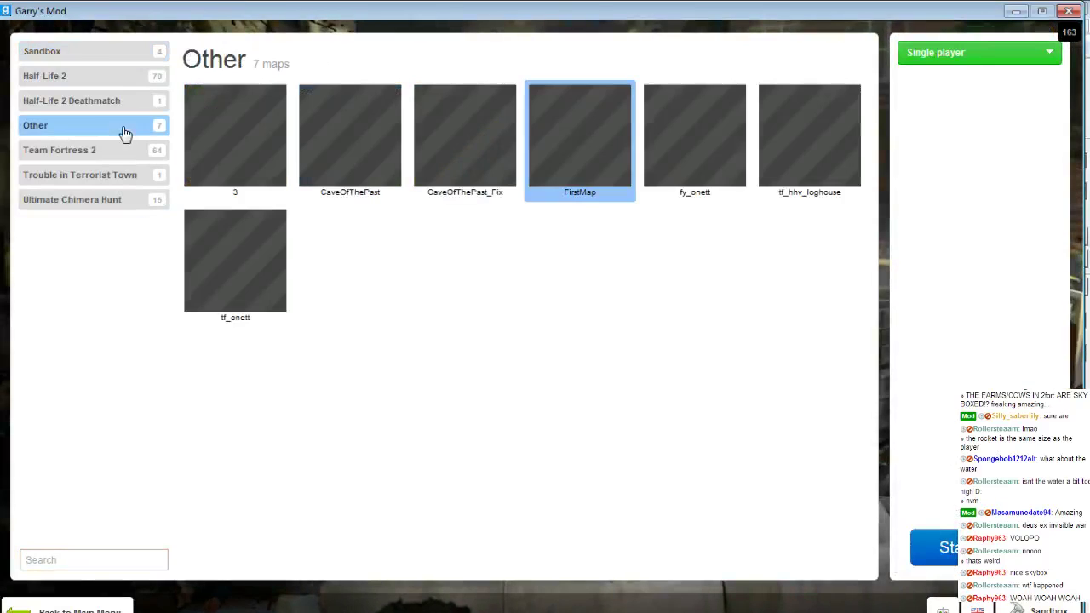
pyautogui.doubleClick(549, 150)
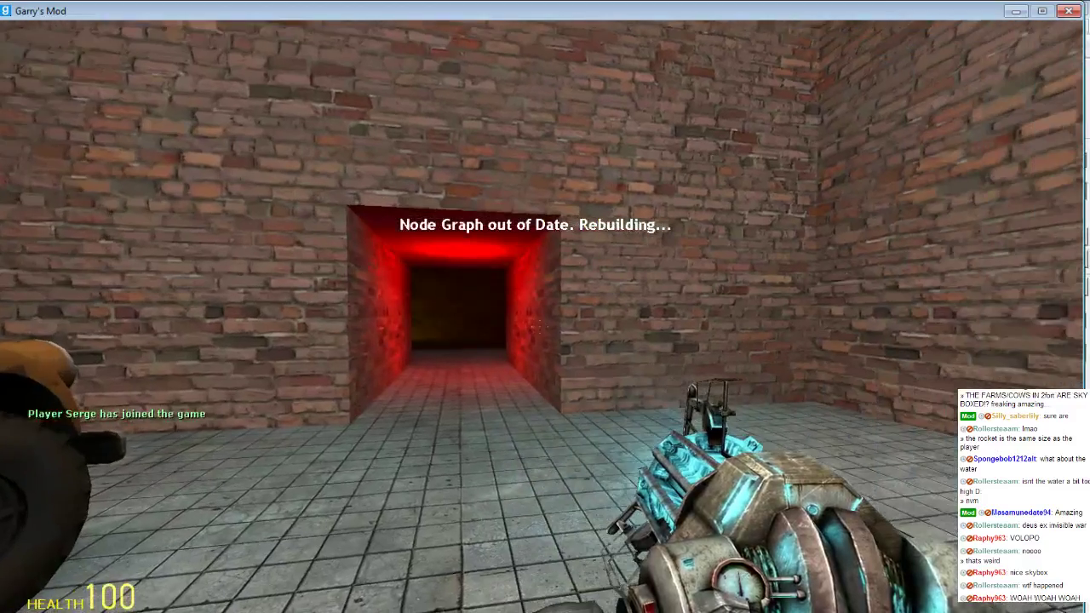
# Walk through FirstMap from the brick room past the rock arch to the bowl, examining the sky, skybox props and water
pyautogui.press('w')
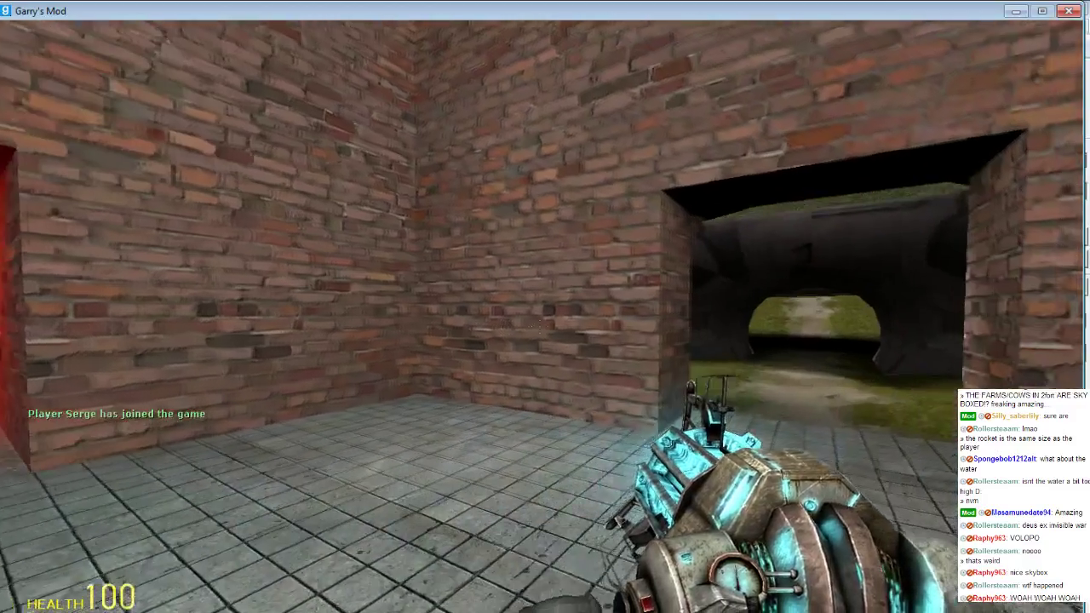
pyautogui.press('w')
pyautogui.press('w')
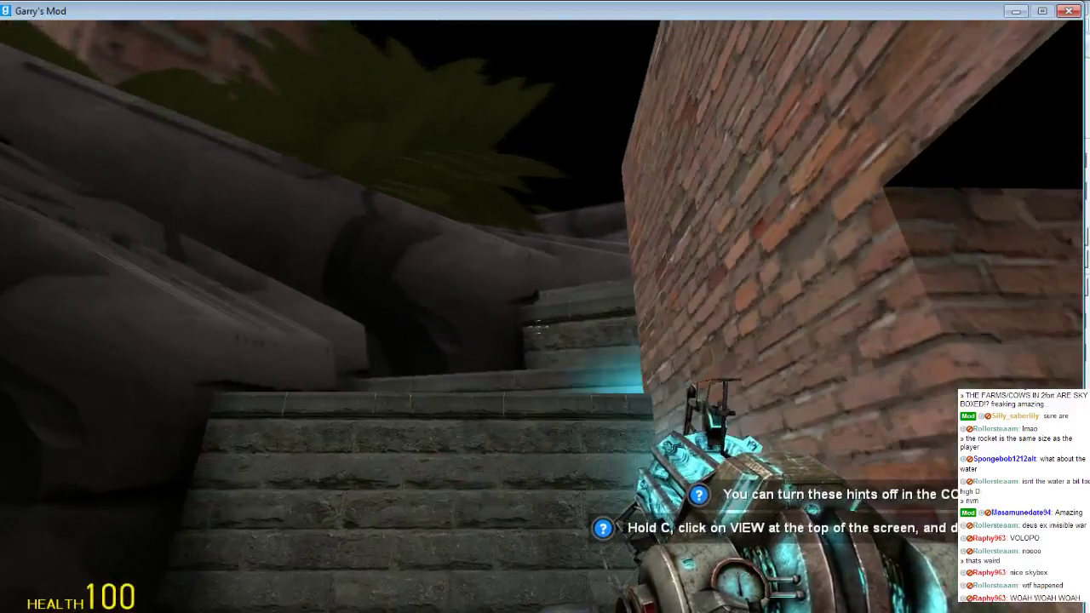
pyautogui.press('w')
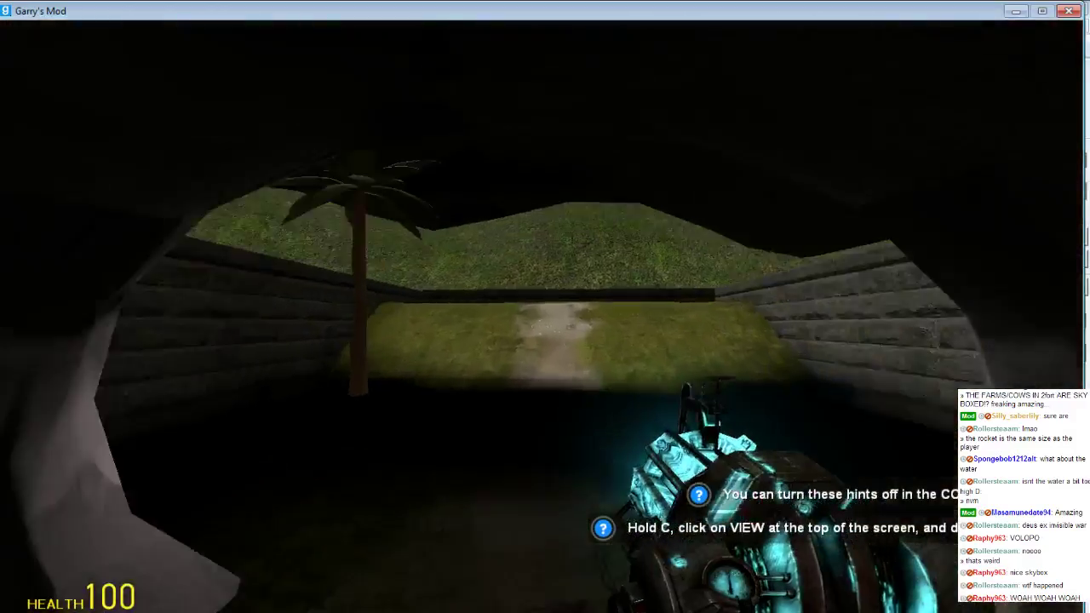
pyautogui.press('w')
pyautogui.press('s')
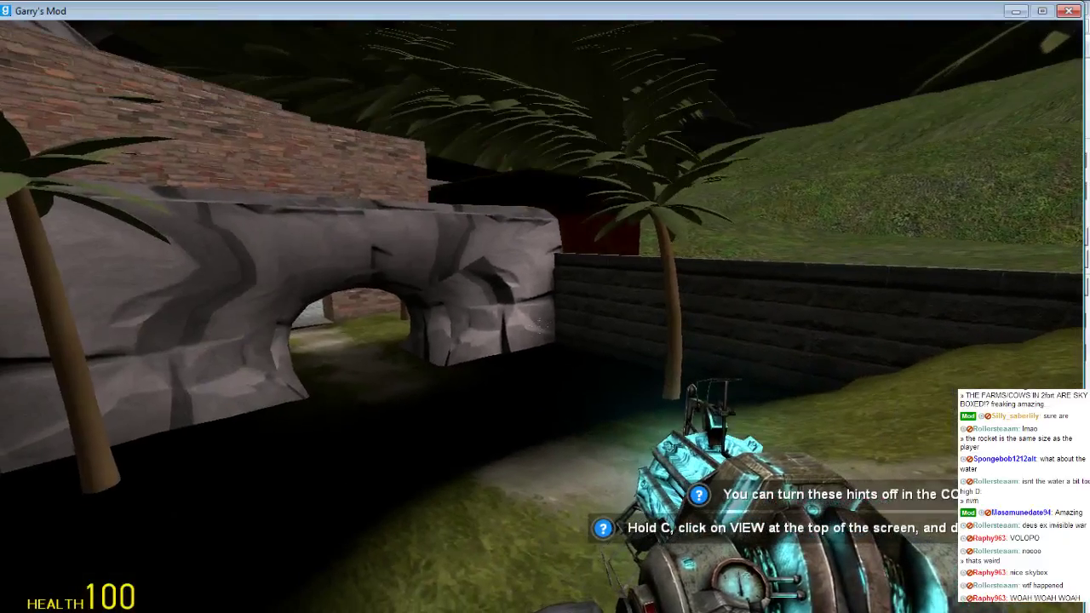
pyautogui.press('w')
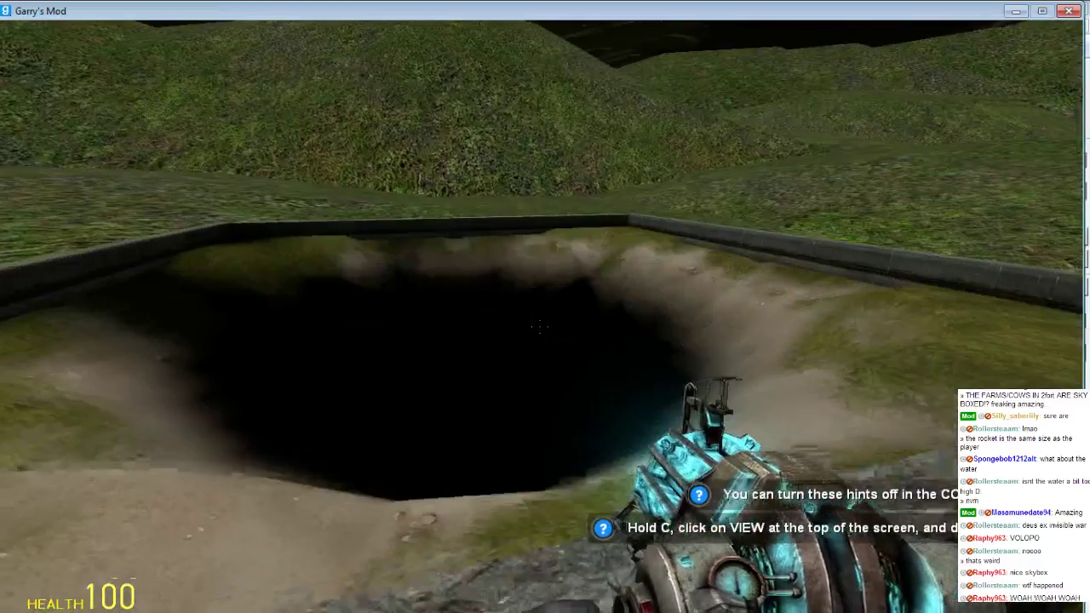
pyautogui.press('w')
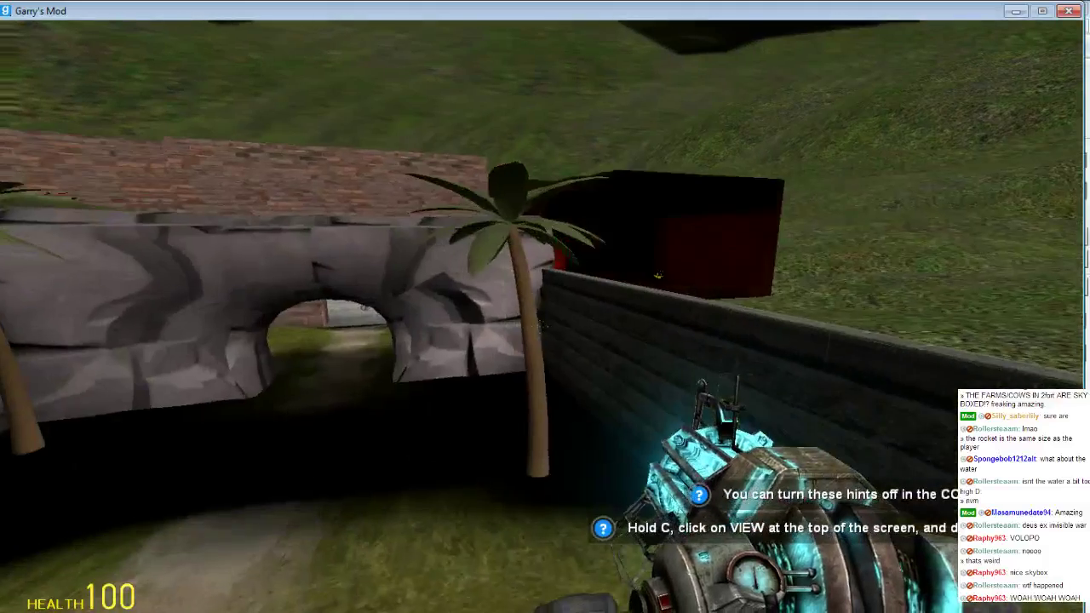
pyautogui.press('w')
# Disconnect from the FirstMap game and switch back to Hammer
pyautogui.press('Escape')
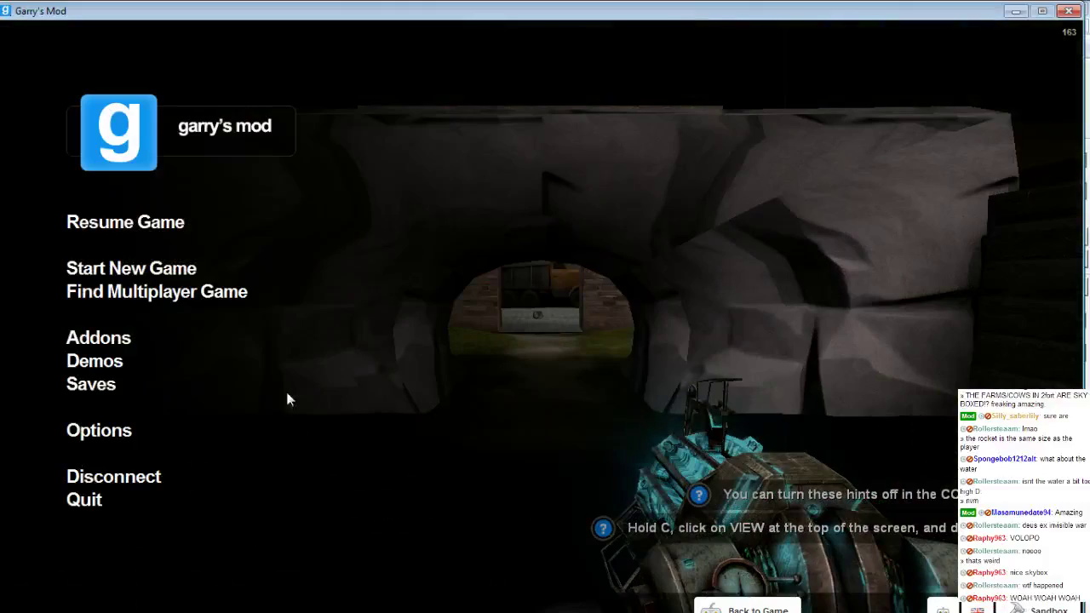
pyautogui.click(85, 481)
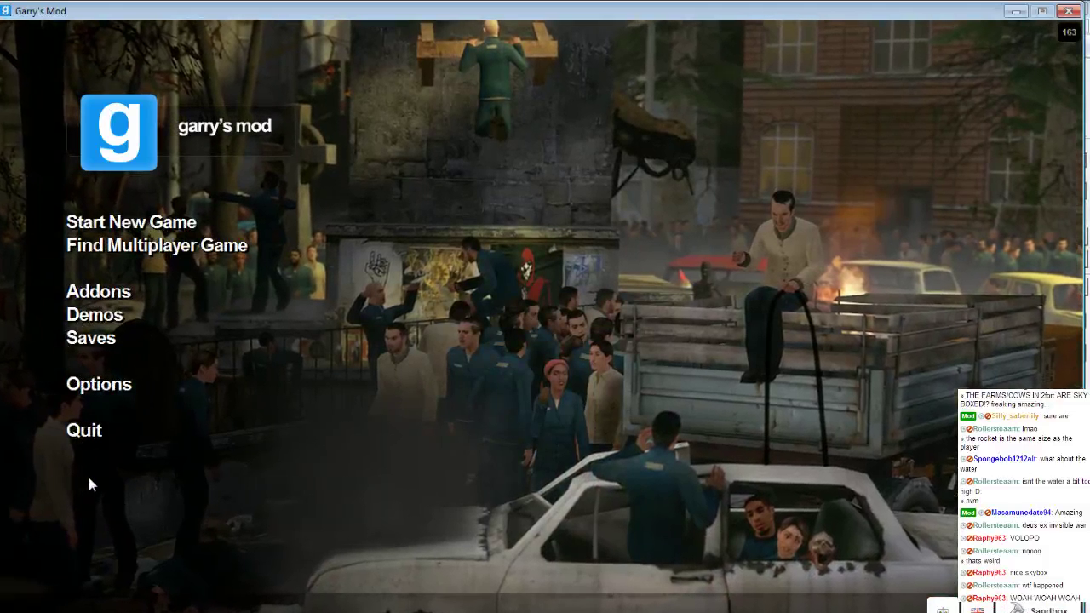
pyautogui.click(1020, 13)
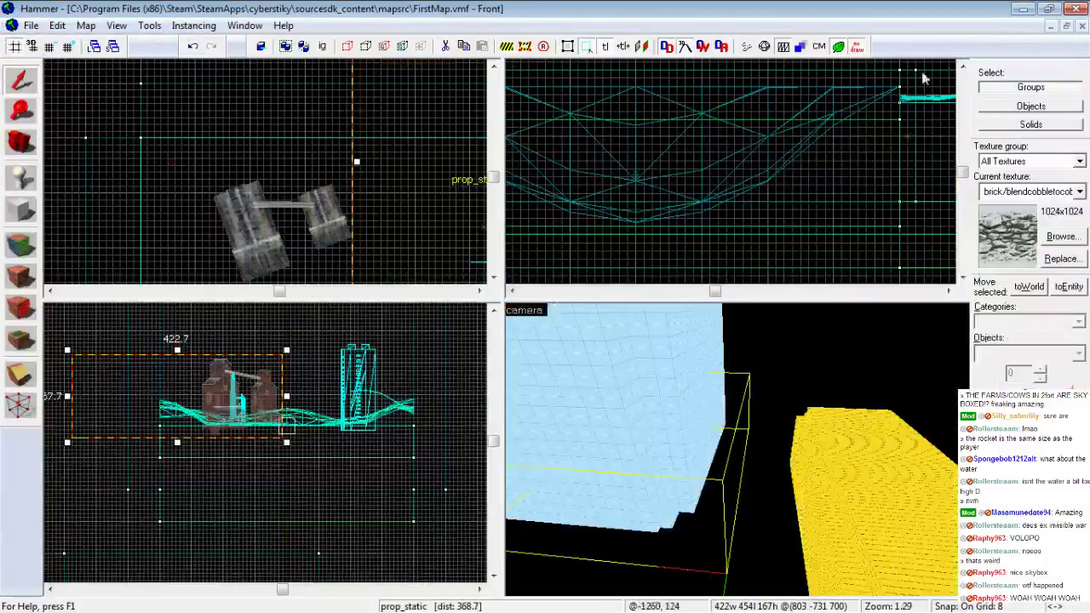
# Select the barns, the apartment building and the remaining prop on the 3D skybox terrain and delete them all together
pyautogui.press('z')
pyautogui.press('s')
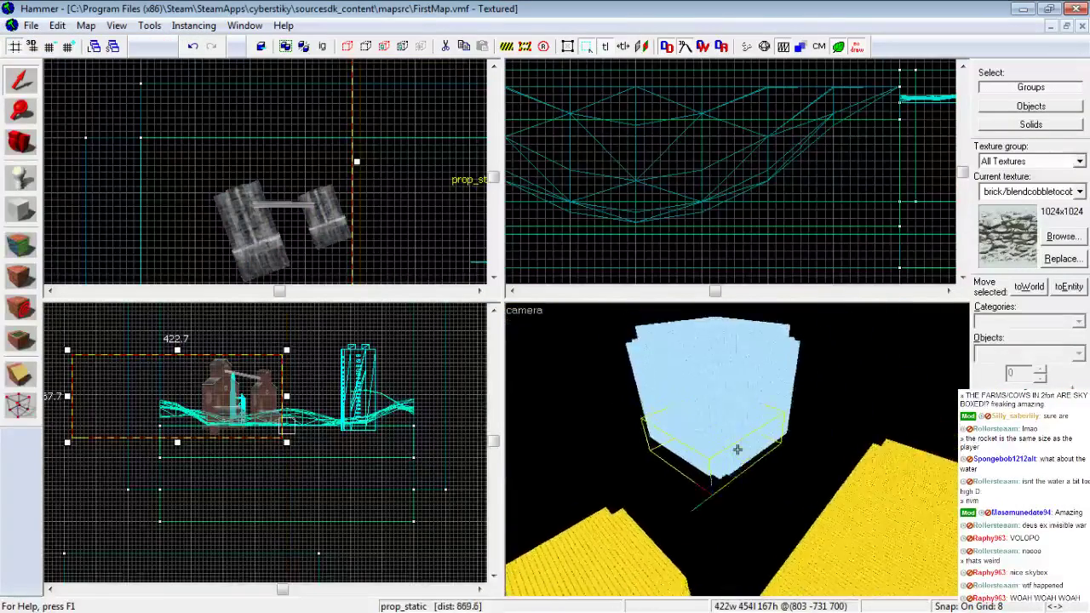
pyautogui.press('a')
pyautogui.press('d')
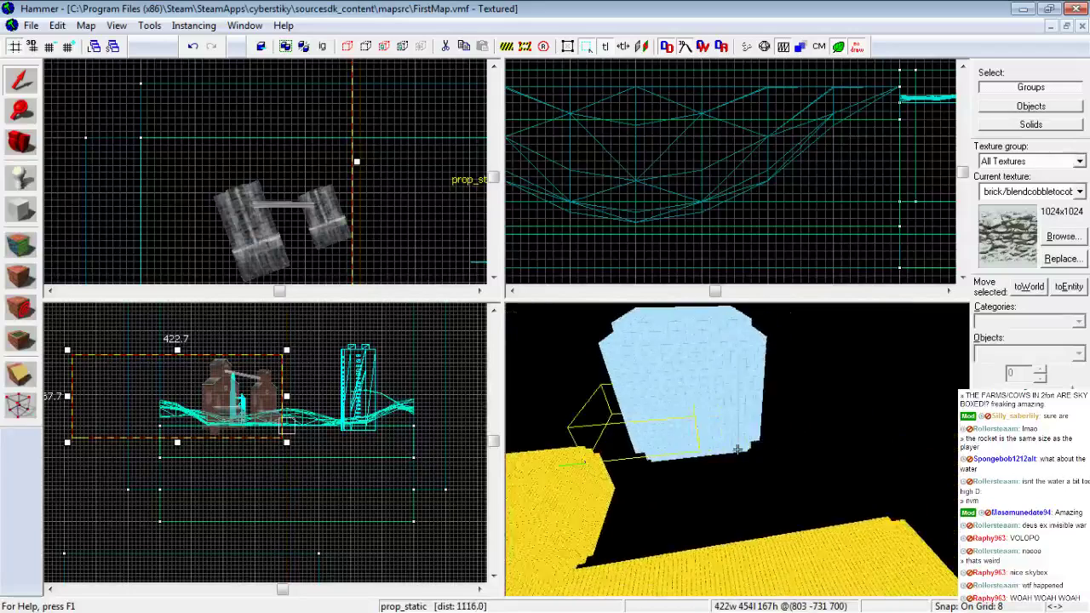
pyautogui.press('w')
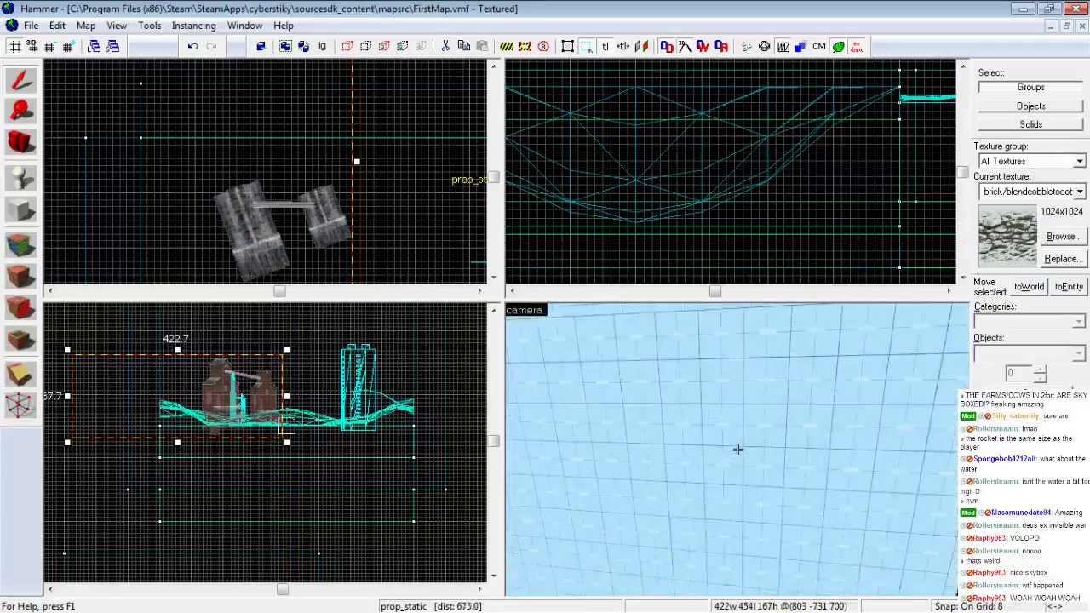
pyautogui.press('s')
pyautogui.press('z')
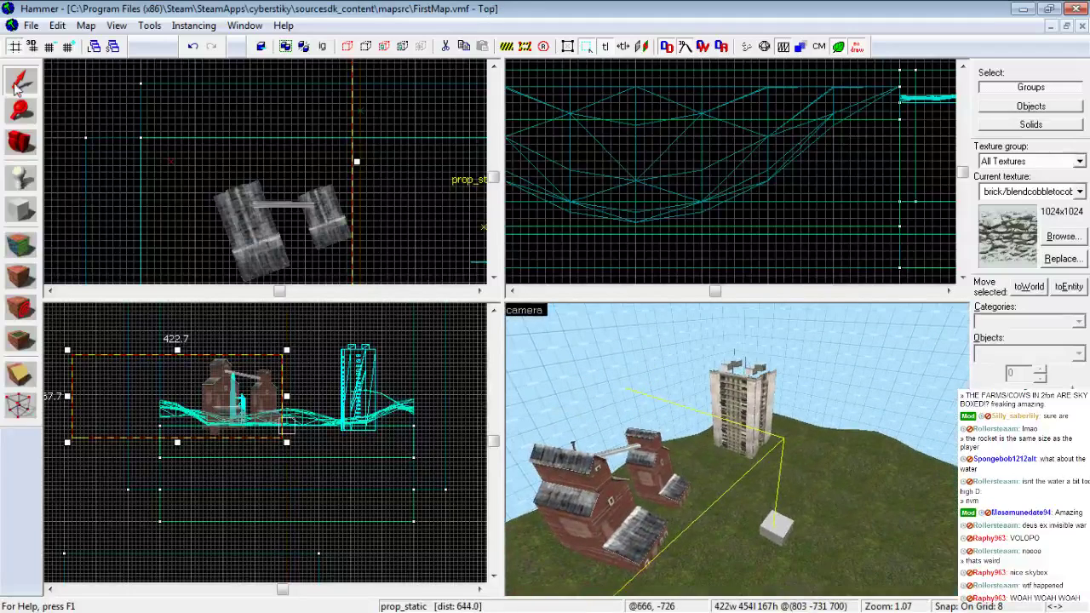
pyautogui.keyDown('ctrl'); pyautogui.click(742, 397); pyautogui.keyUp('ctrl')
pyautogui.press('z')
pyautogui.press('w')
pyautogui.press('z')
pyautogui.keyDown('ctrl'); pyautogui.click(744, 459); pyautogui.keyUp('ctrl')
pyautogui.press('z')
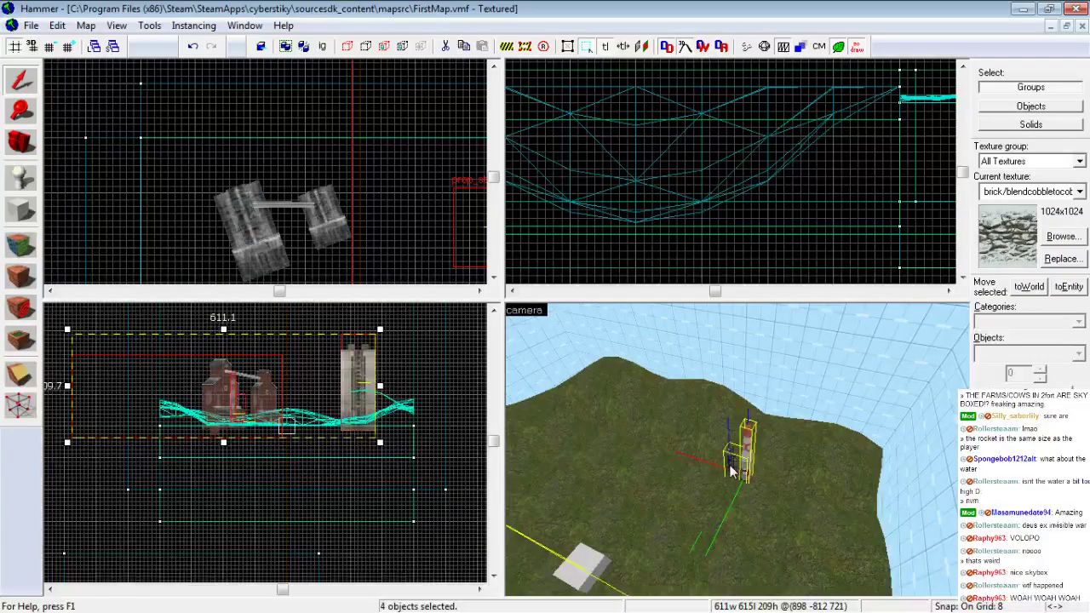
pyautogui.press('z')
pyautogui.press('Delete')
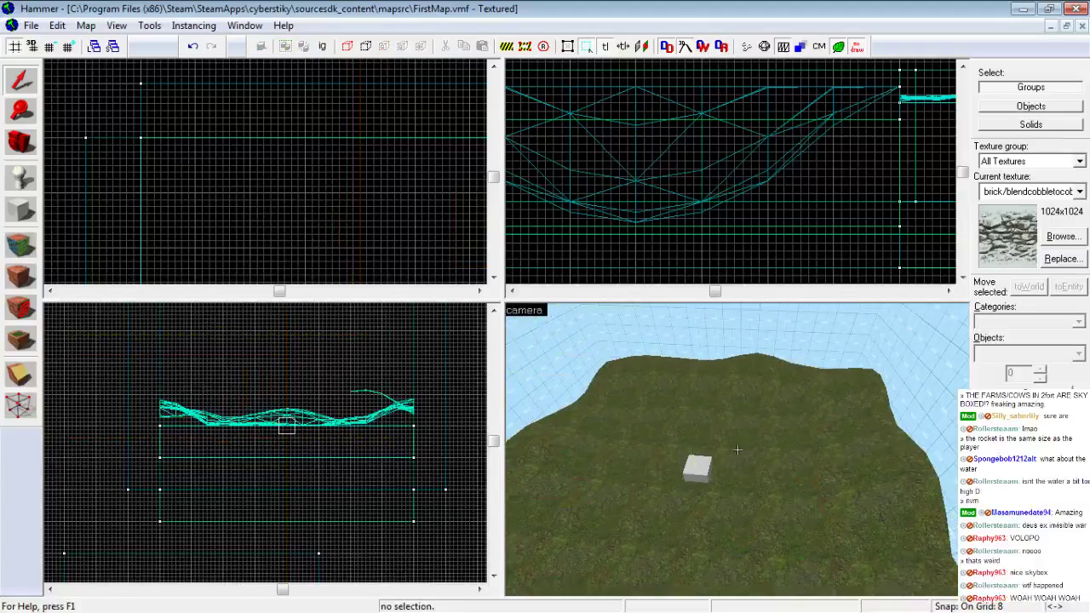
# Examine the cleared skybox terrain, the remaining block on it and the surrounding sky enclosure from inside and outside
pyautogui.press('z')
pyautogui.press('w')
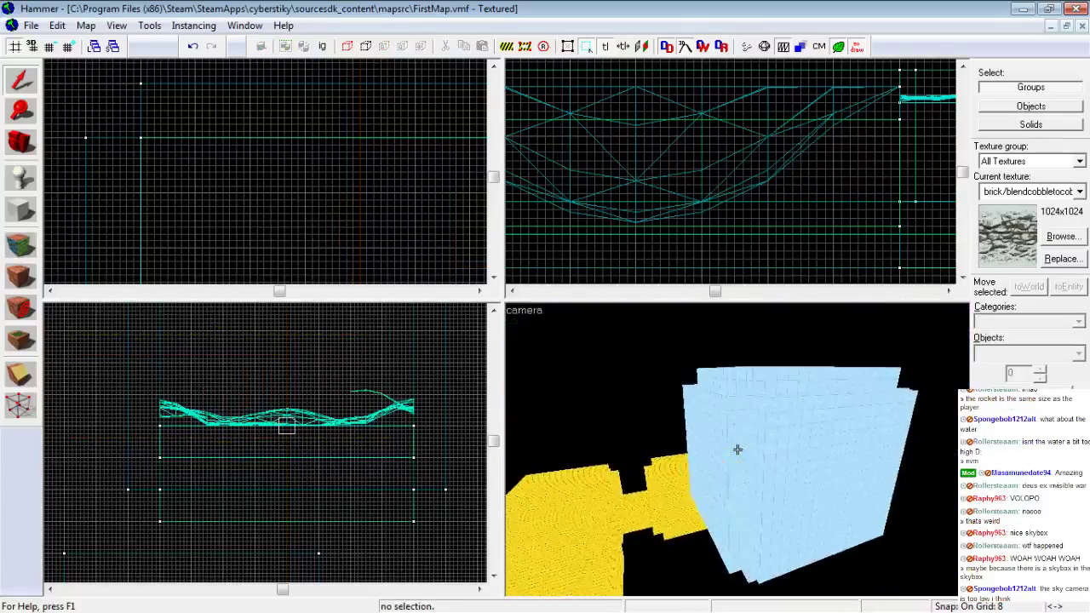
pyautogui.press('w')
pyautogui.press('w')
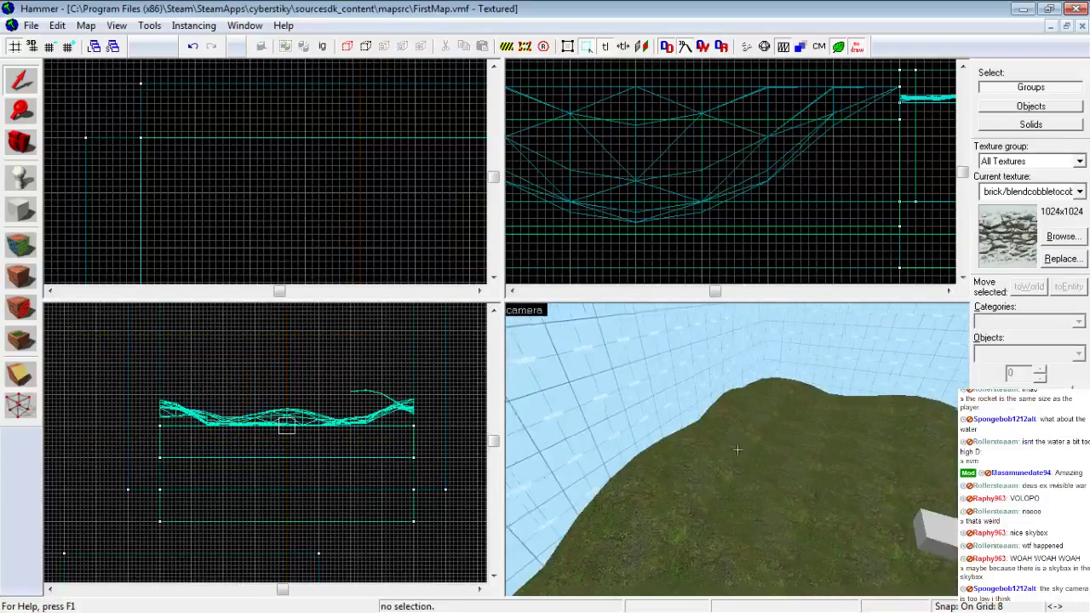
pyautogui.press('s')
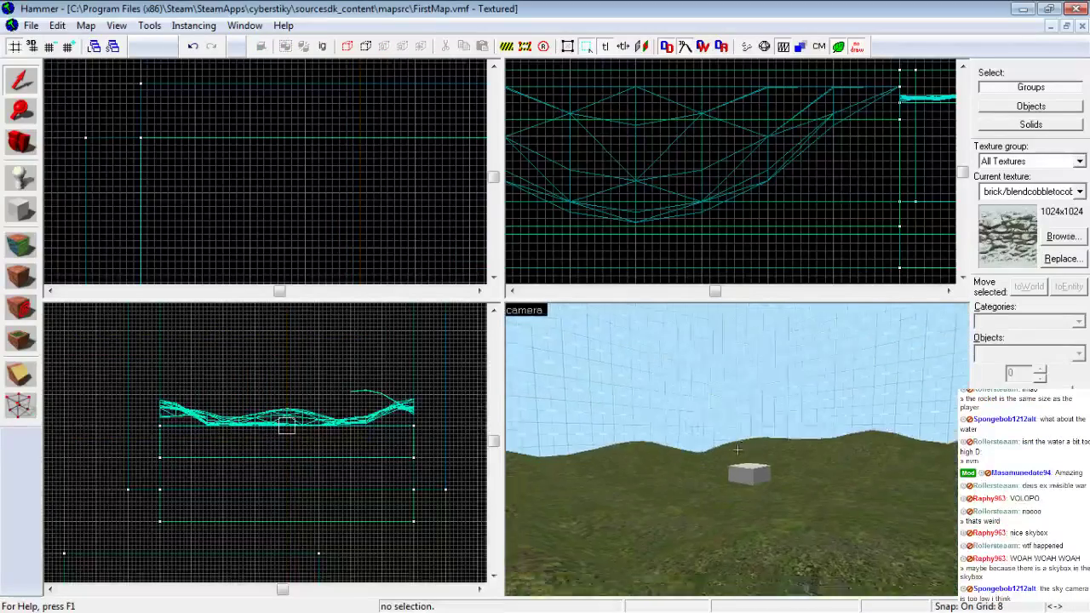
pyautogui.press('z')
pyautogui.click(742, 323)
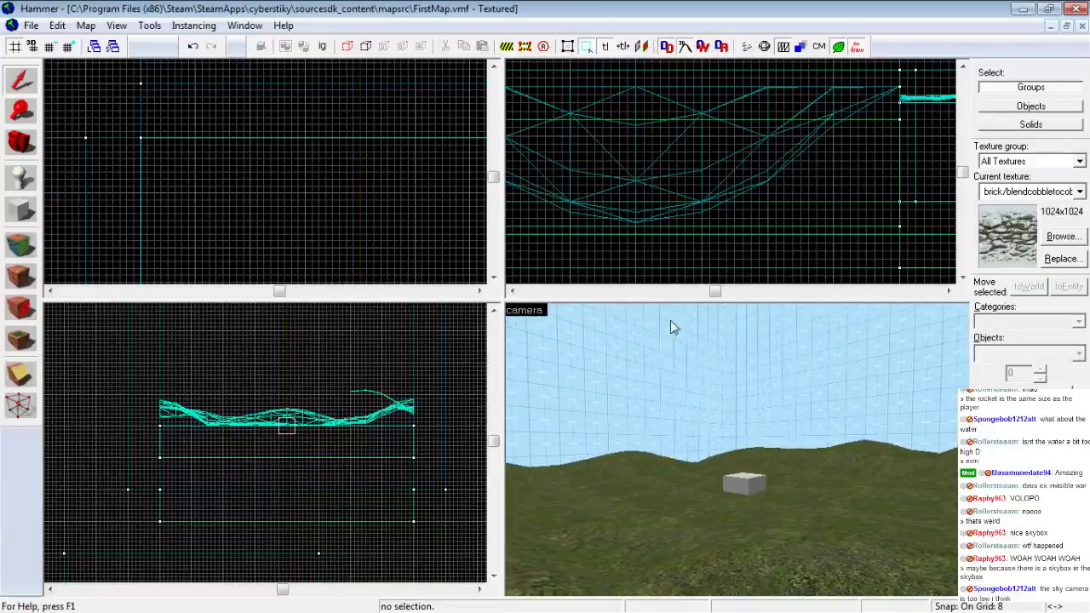
pyautogui.press('z')
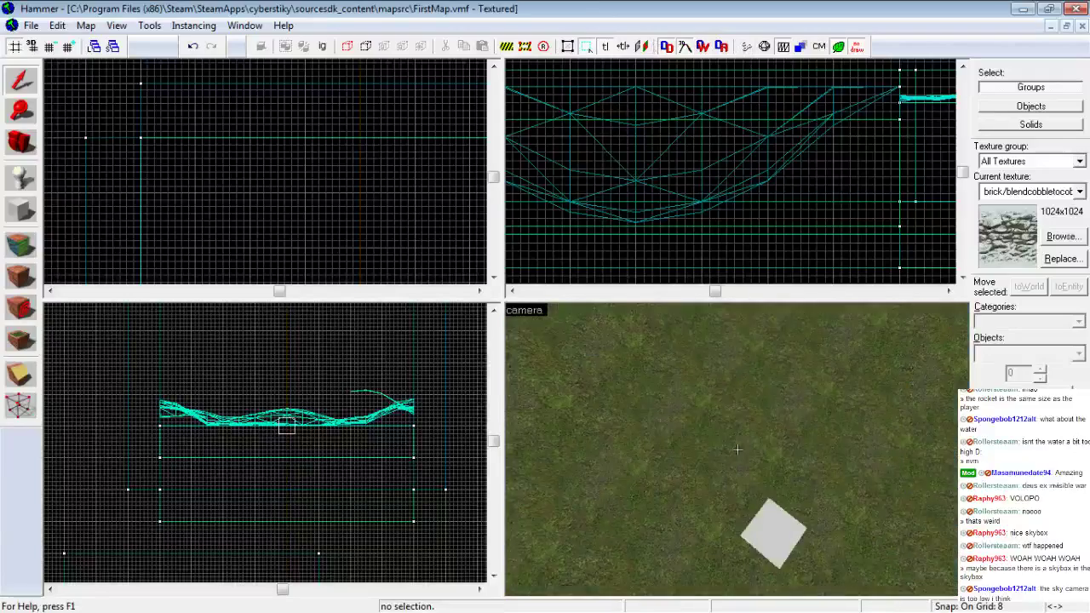
pyautogui.press('w')
pyautogui.press('s')
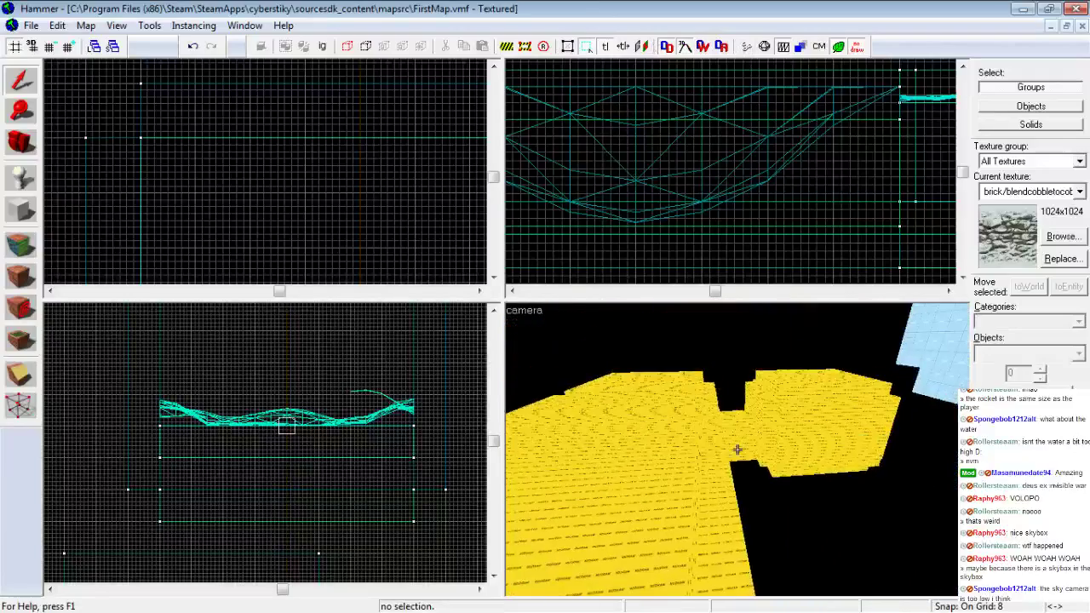
pyautogui.press('z')
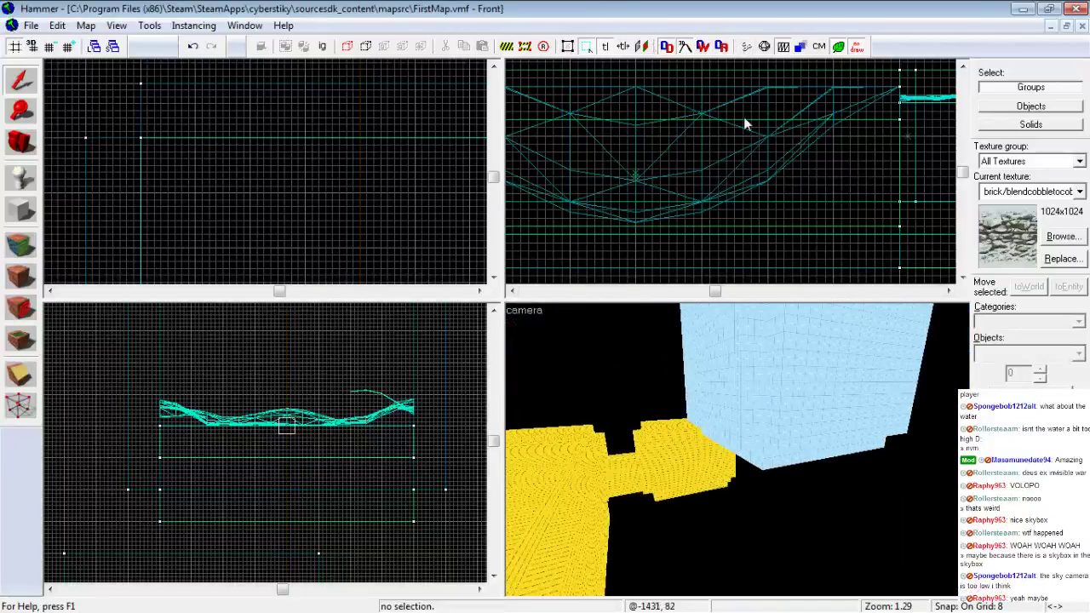
# Compile FirstMap with normal BSP and without running the game, and close the compile log
pyautogui.click(740, 55)
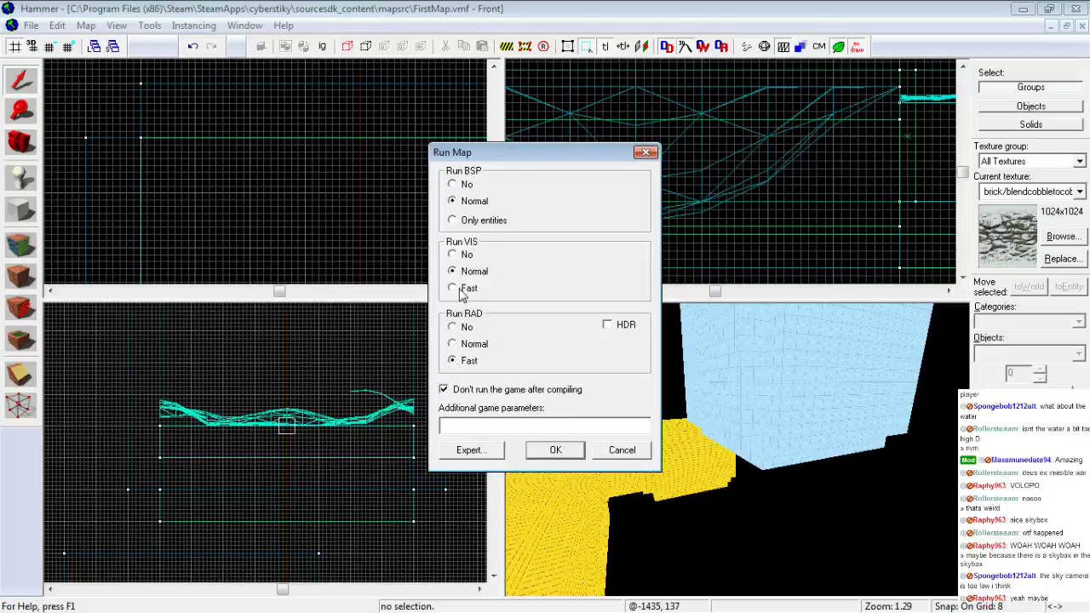
pyautogui.click(539, 457)
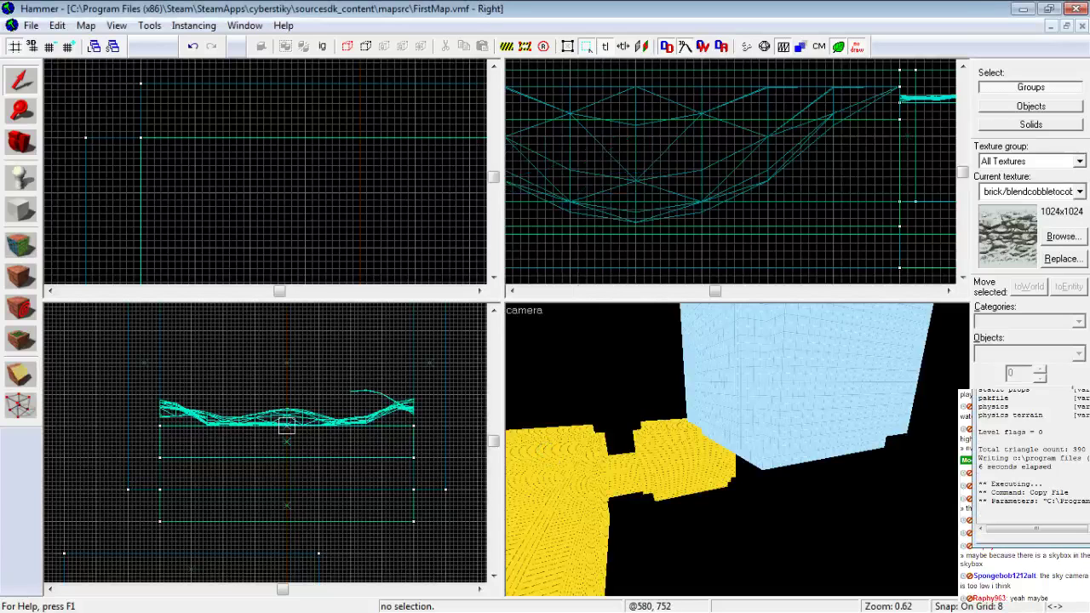
pyautogui.moveTo(0, 77); pyautogui.dragTo(598, 168)
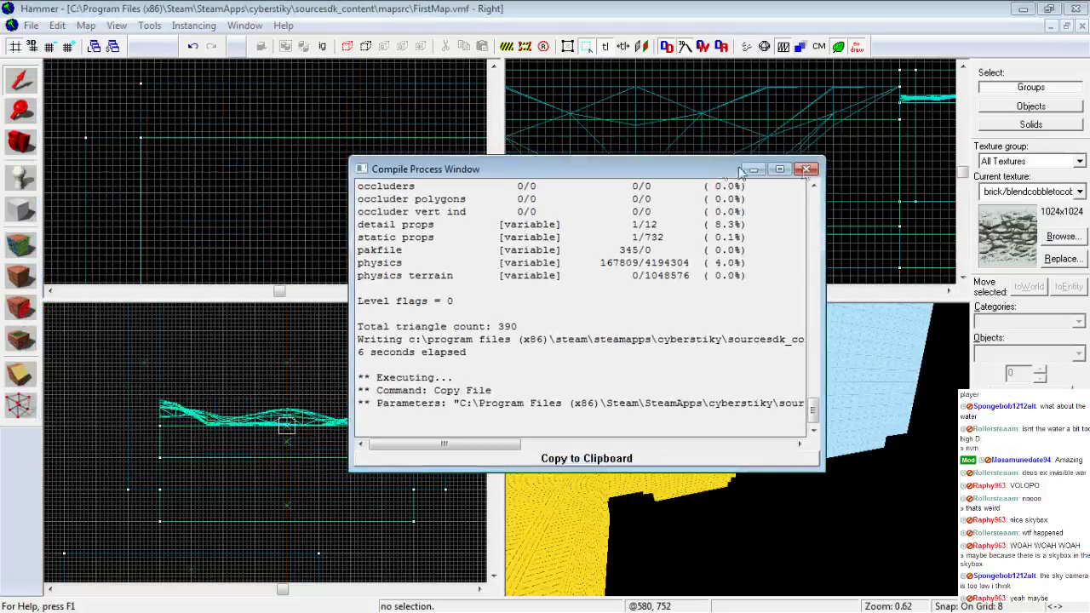
pyautogui.click(806, 169)
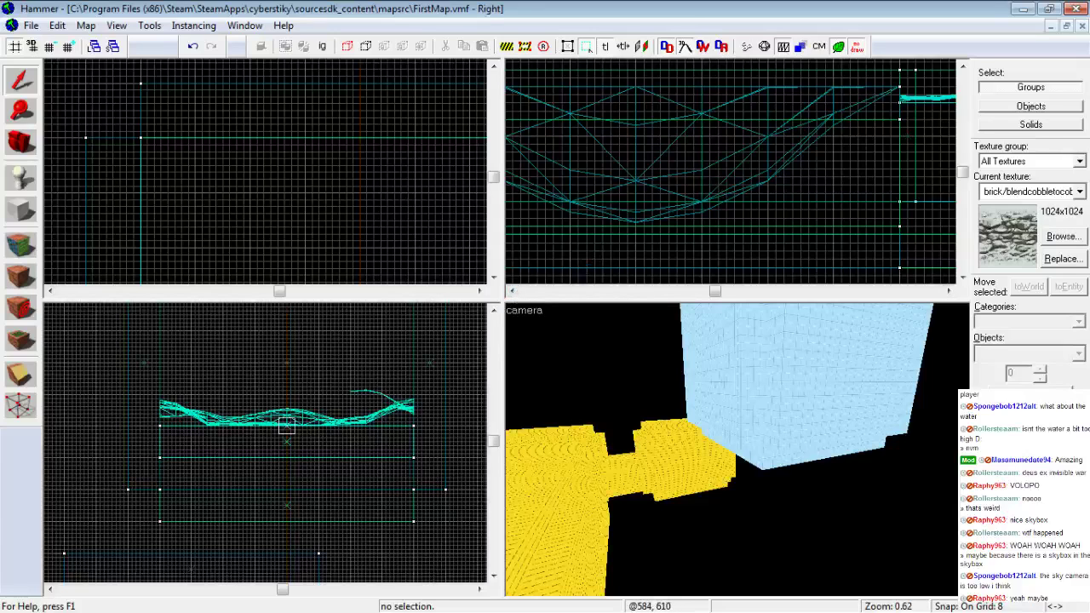
# Switch to Garry's Mod and start a new single-player game on FirstMap from the Other maps category
pyautogui.hotkey('alt', 'Tab')
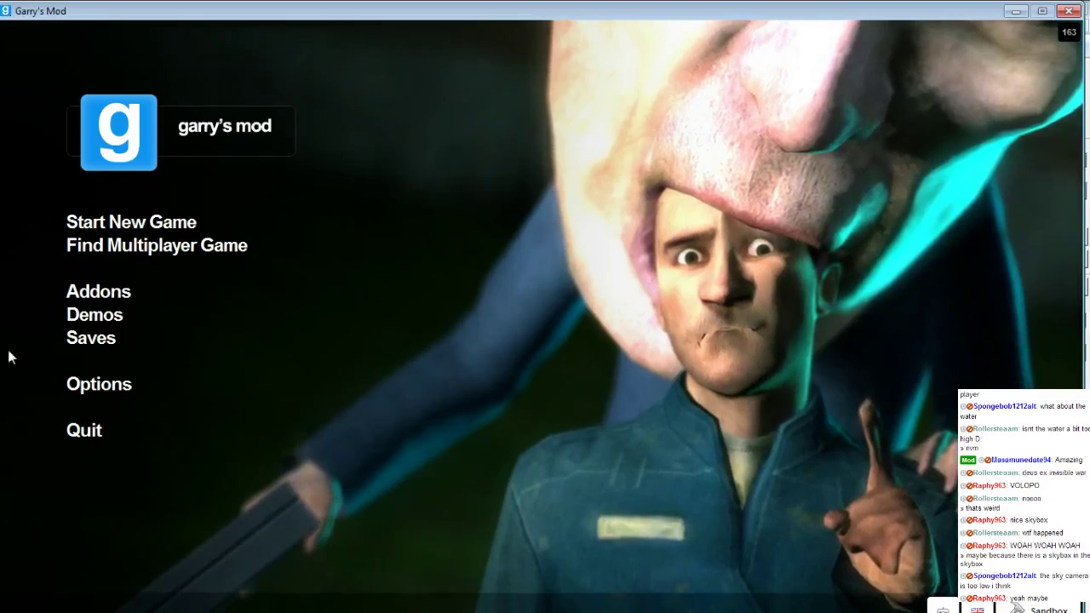
pyautogui.click(114, 224)
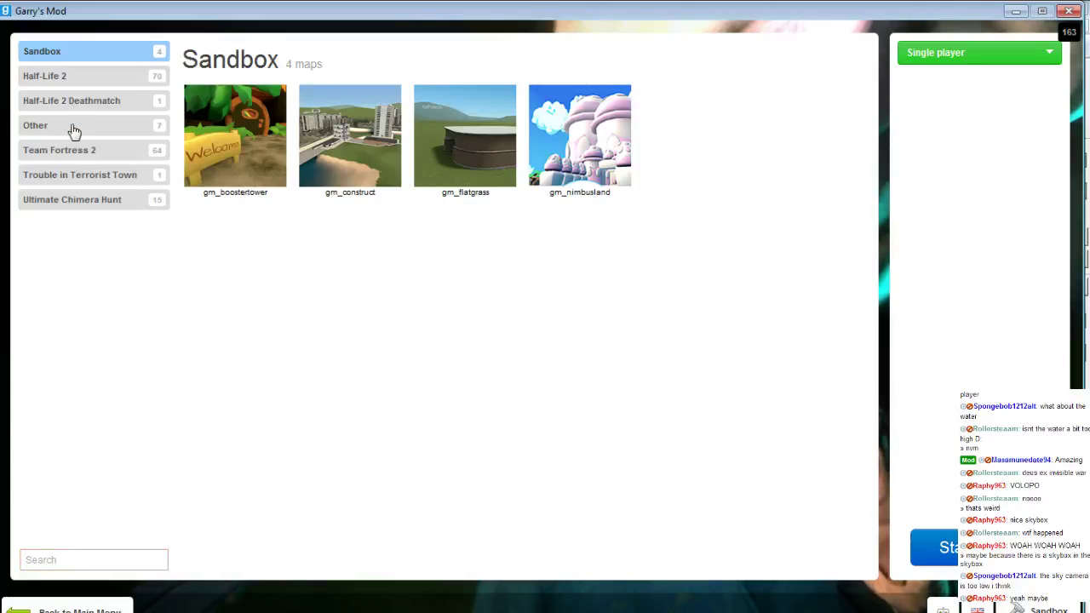
pyautogui.click(73, 127)
pyautogui.doubleClick(594, 141)
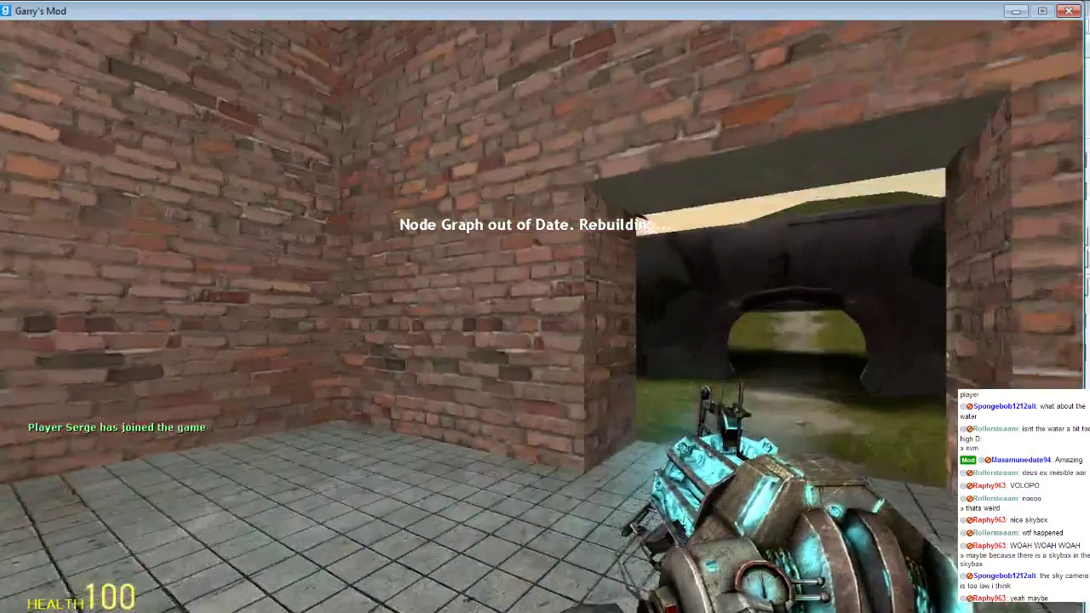
# Walk outside through the rock arch and up to the bowl's wall to examine the sky, the skybox hills and the water
pyautogui.press('w')
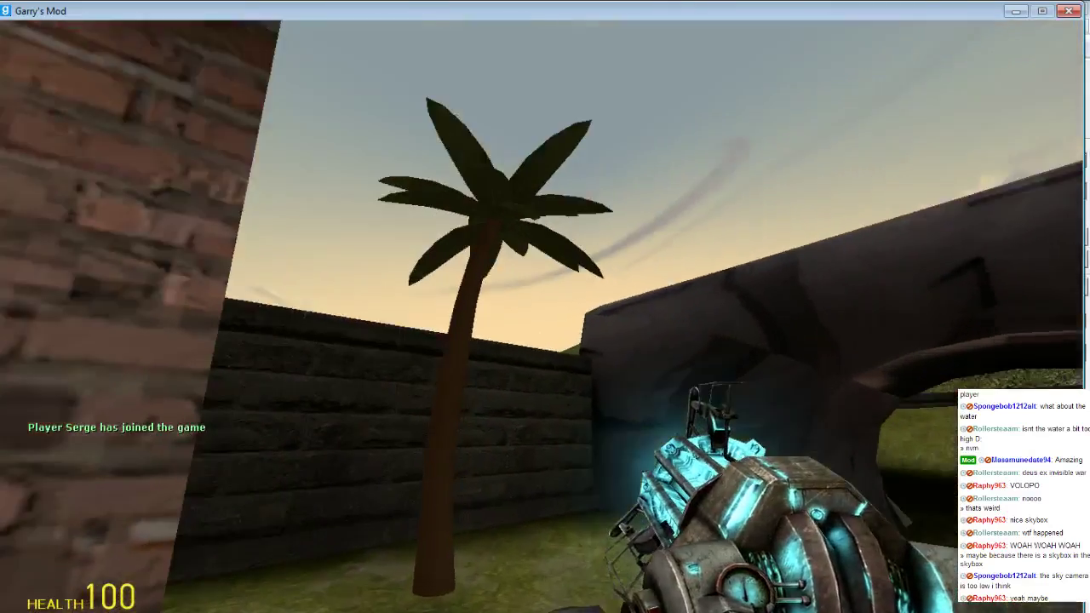
pyautogui.press('w')
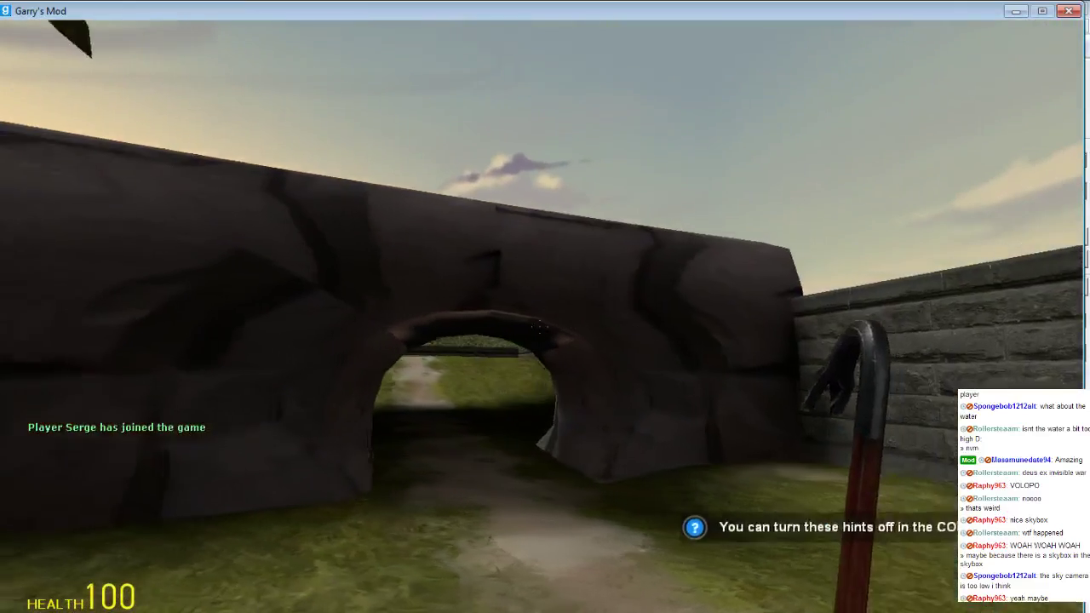
pyautogui.press('w')
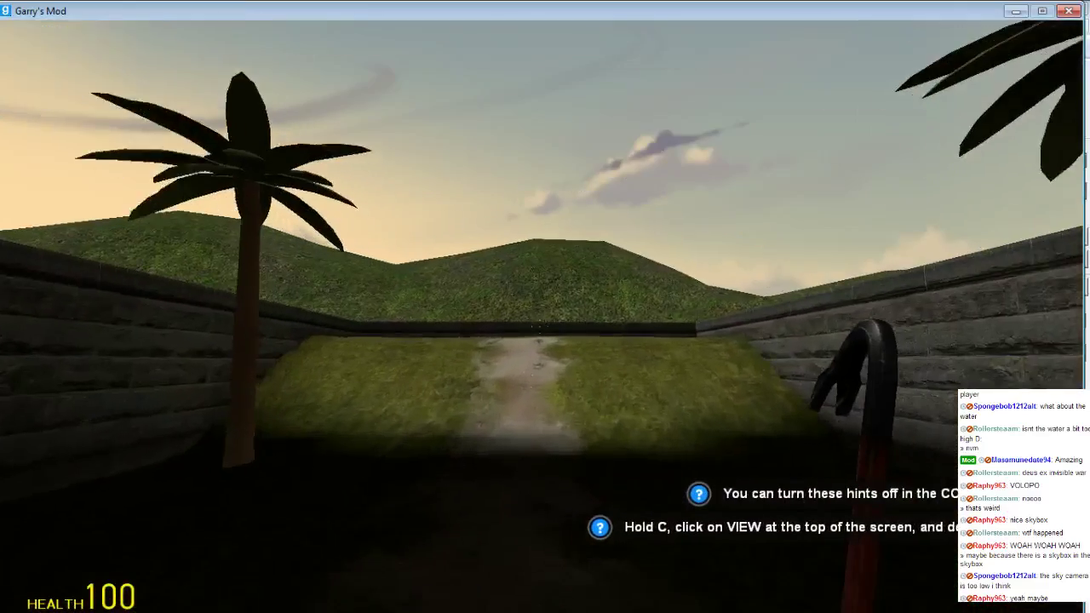
pyautogui.press('w')
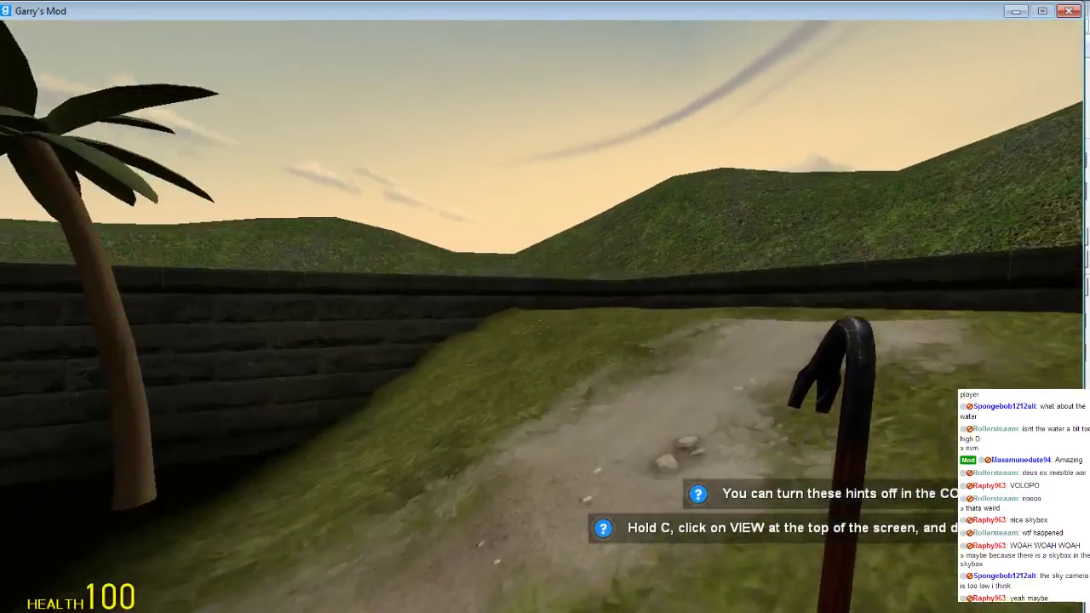
pyautogui.press('w')
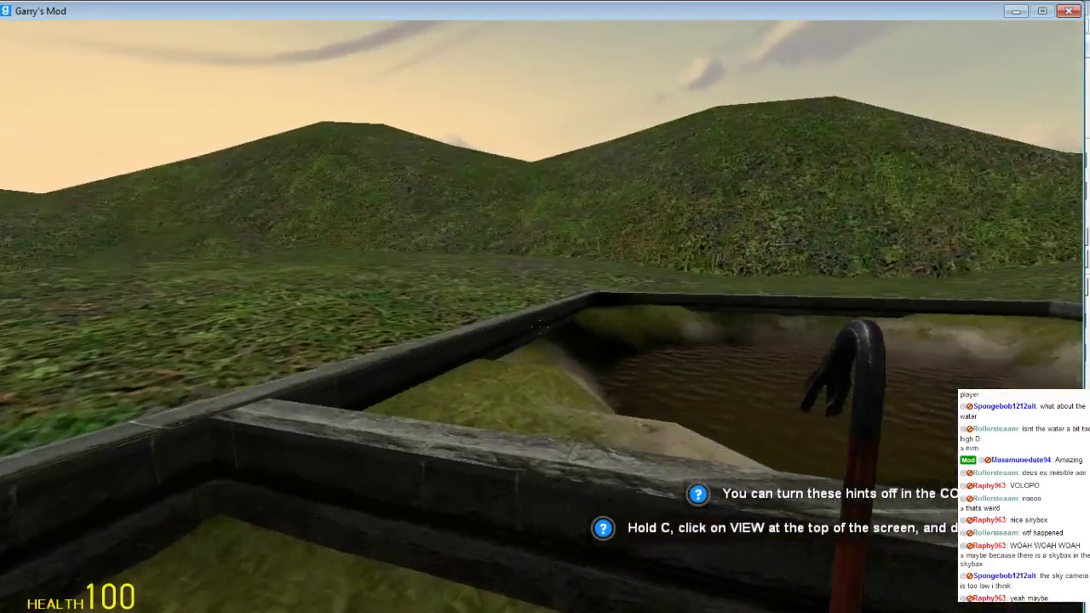
pyautogui.press('w')
pyautogui.press('space')
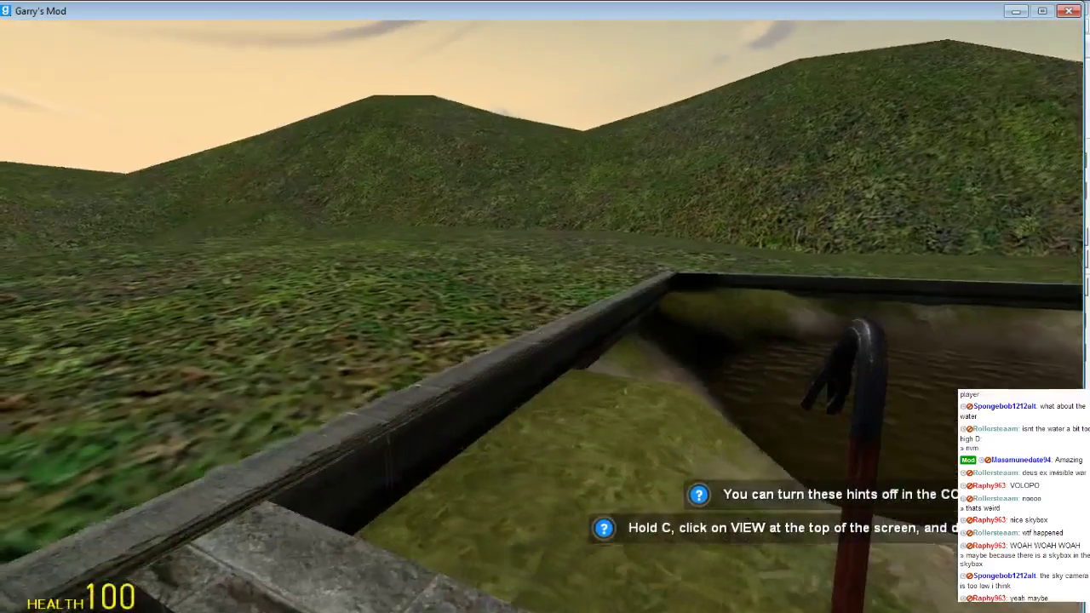
# Walk along the bowl's wall and over the rock arch to examine the sky, the skybox hills and the map's buildings
pyautogui.press('w')
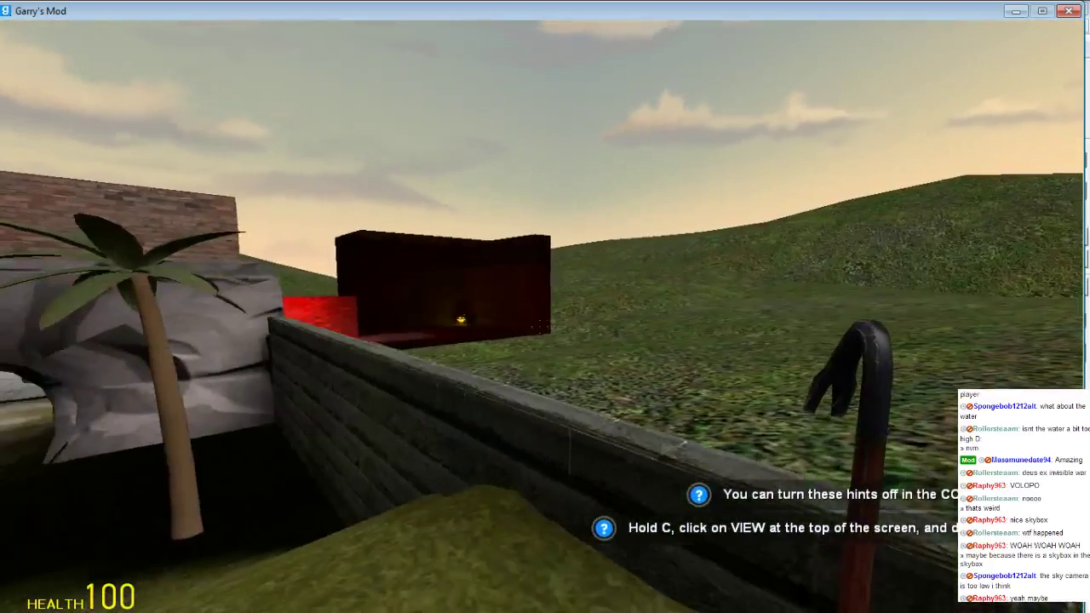
pyautogui.press('w')
pyautogui.press('a')
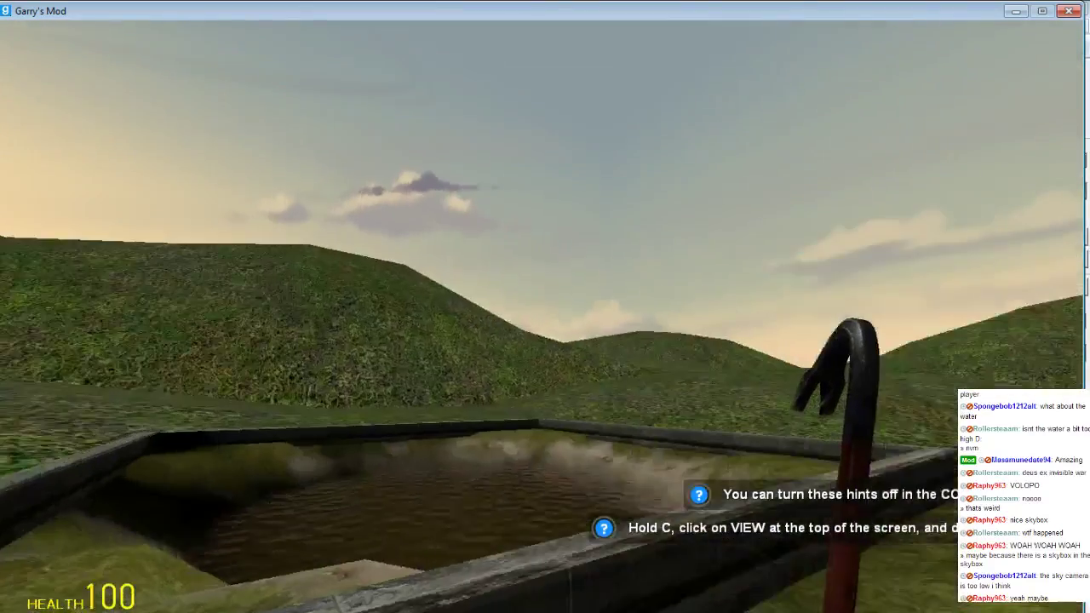
pyautogui.press('w')
pyautogui.press('w')
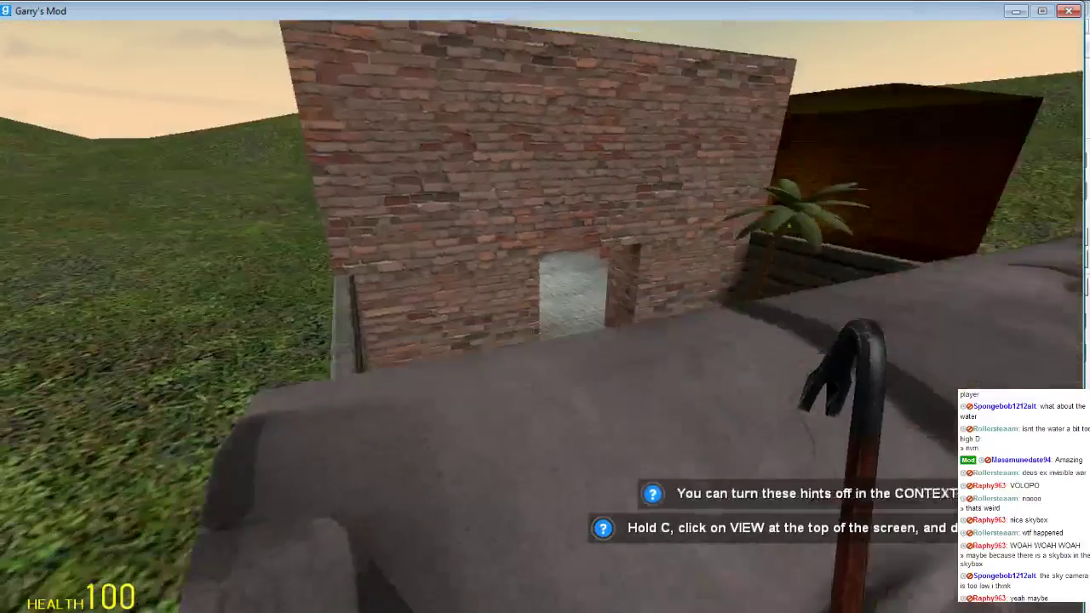
pyautogui.press('w')
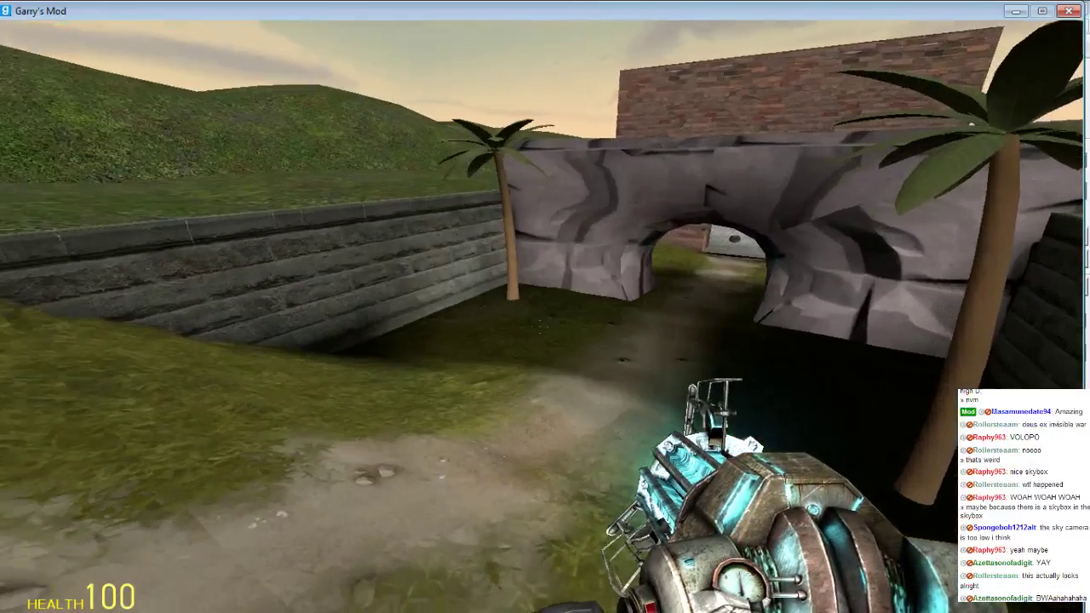
# Walk along the dirt path between the palms and dive into the bowl to examine its water from above and below
pyautogui.press('w')
pyautogui.press('f')
pyautogui.press('s')
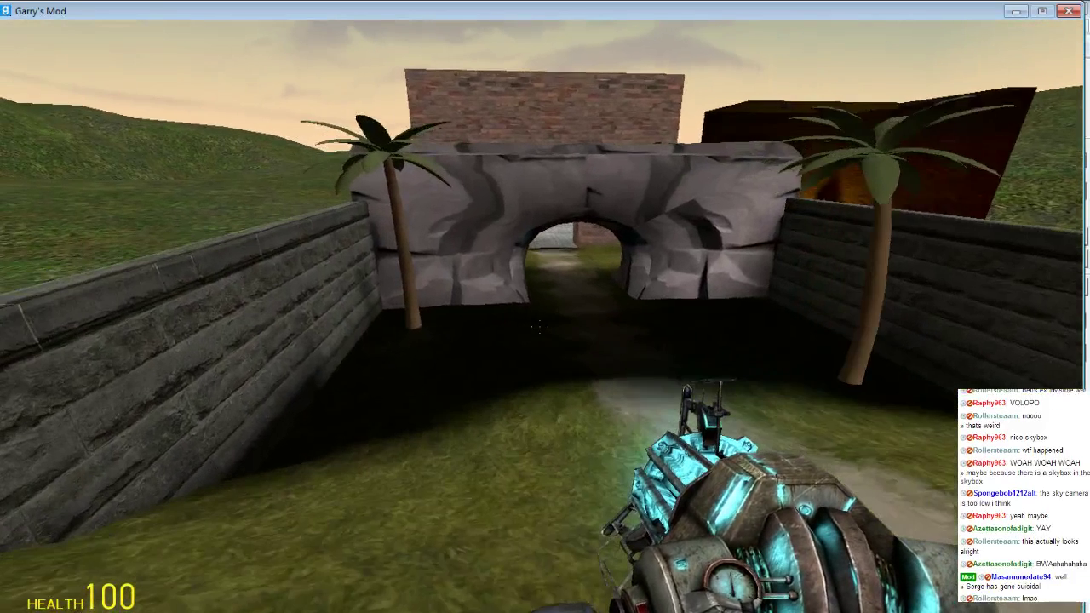
pyautogui.press('w')
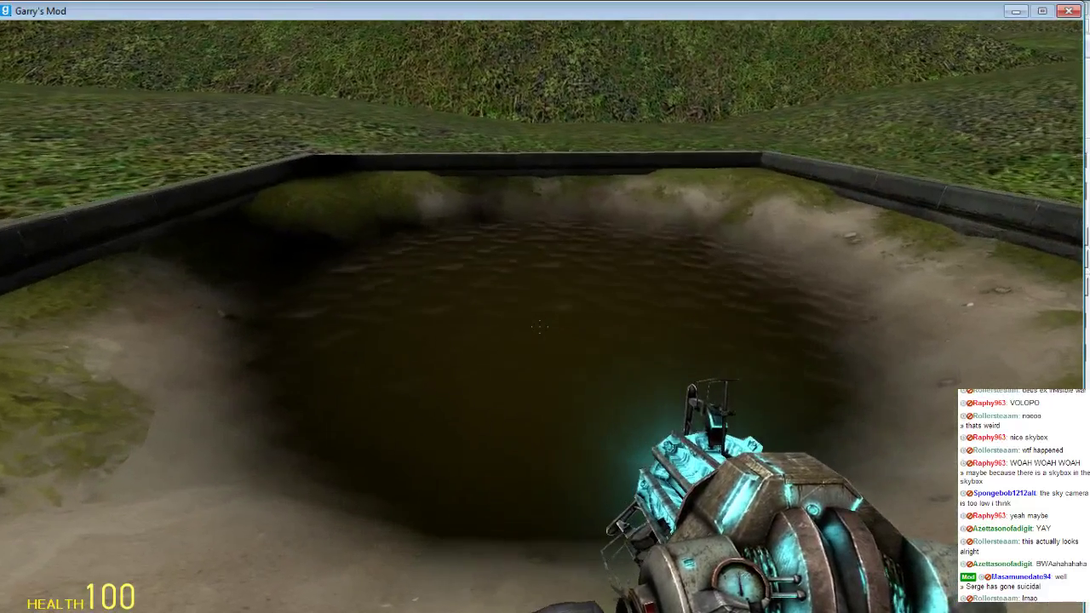
pyautogui.press('f')
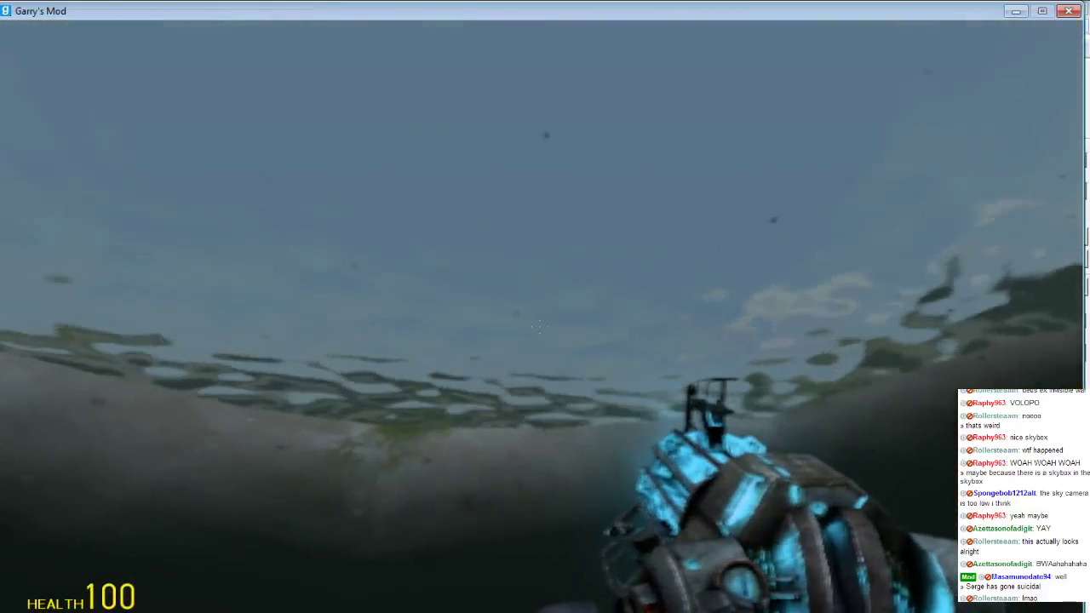
pyautogui.press('w')
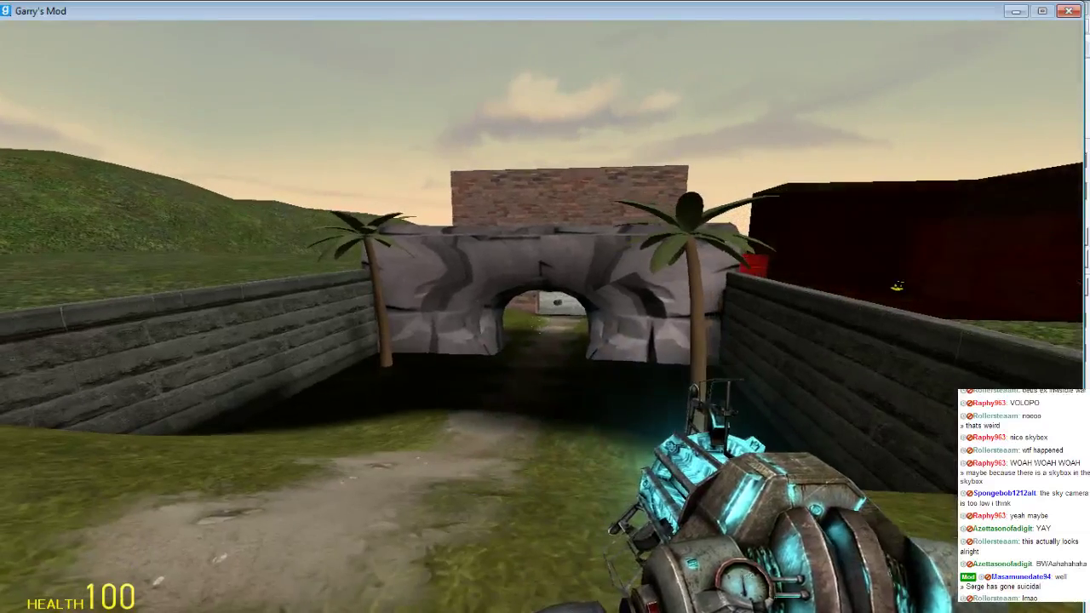
# Return to the bowl, leap into the water, kill the player there and respawn inside the brick room
pyautogui.press('w')
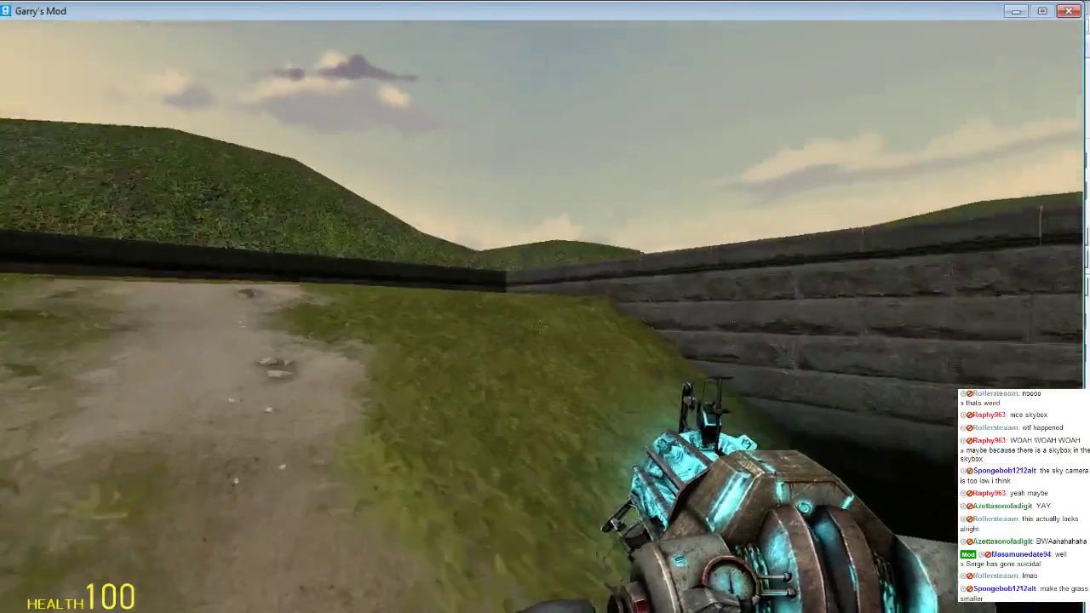
pyautogui.press('w')
pyautogui.press('space')
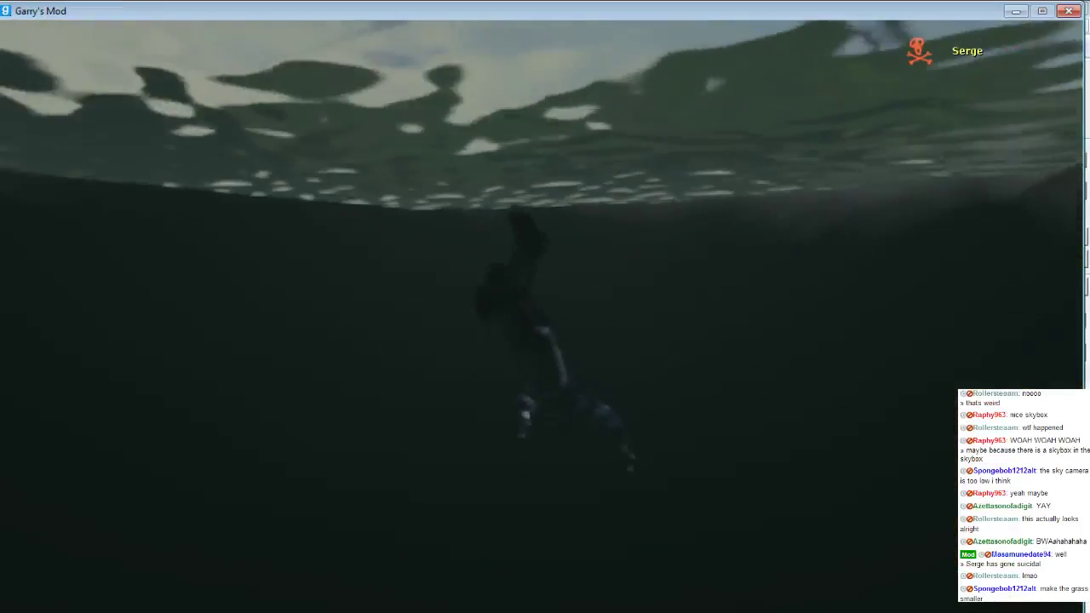
pyautogui.press('space')
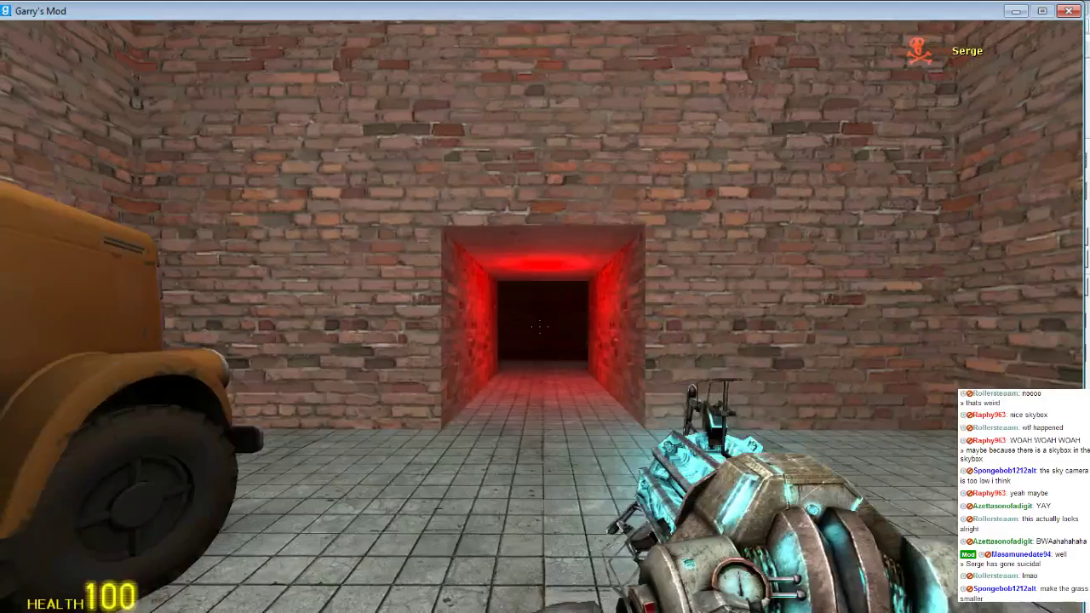
# Disconnect from the FirstMap game and switch back to Hammer
pyautogui.press('Escape')
pyautogui.click(111, 484)
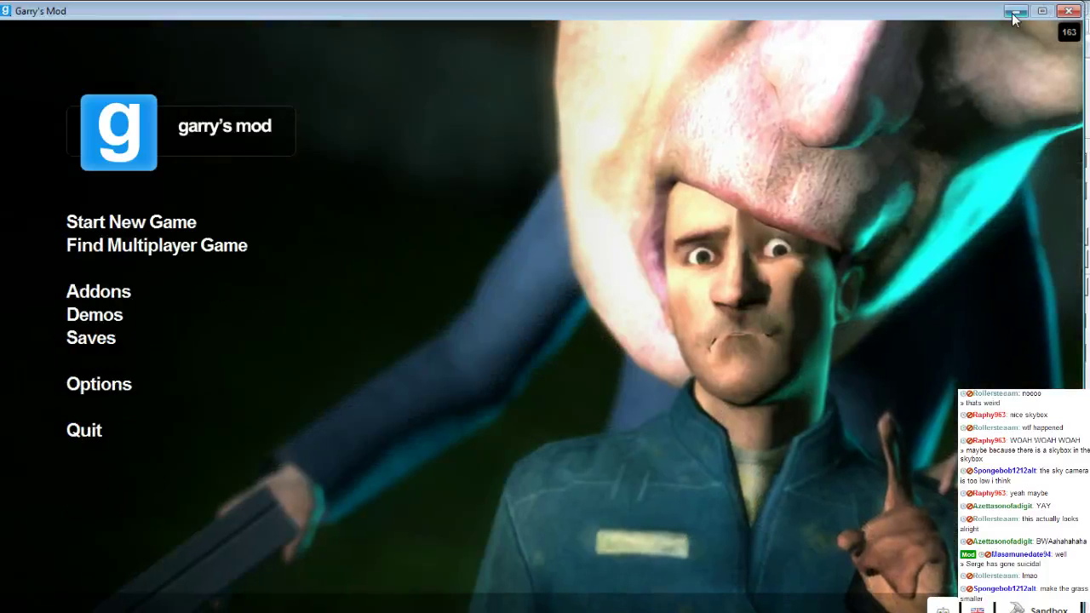
pyautogui.click(1013, 14)
# Raise the sky_camera on the skybox terrain by 1 unit with the grid set to 1, and compile FirstMap
pyautogui.press('z')
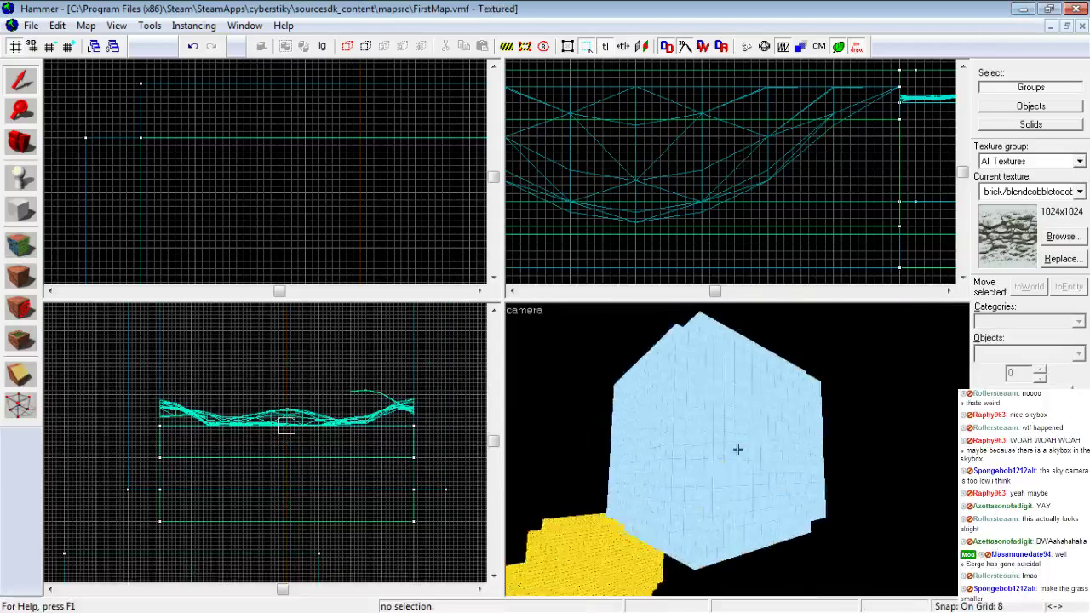
pyautogui.press('w')
pyautogui.press('z')
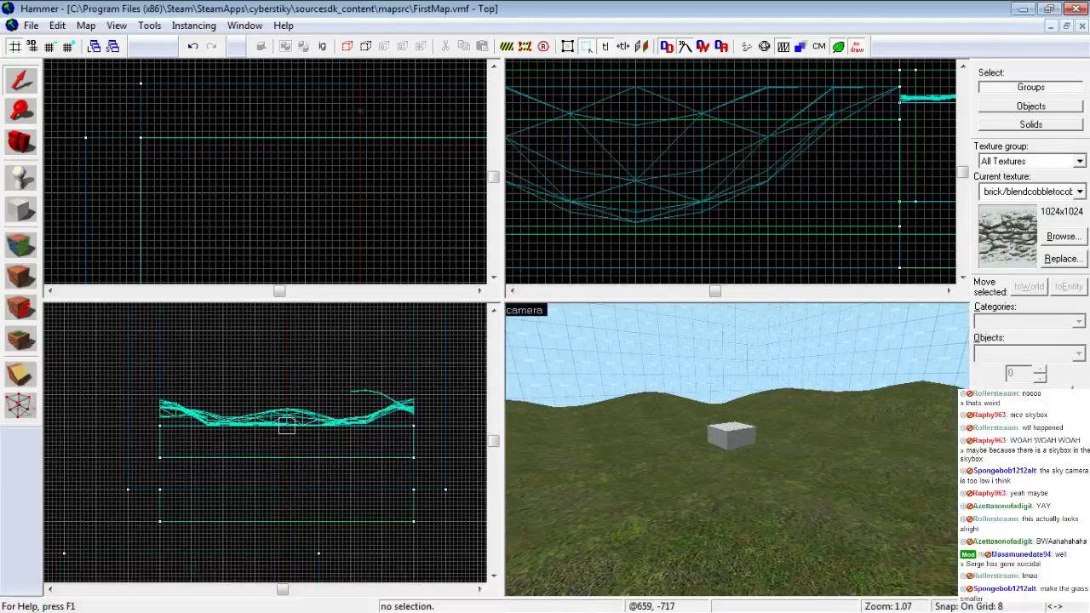
pyautogui.click(741, 432)
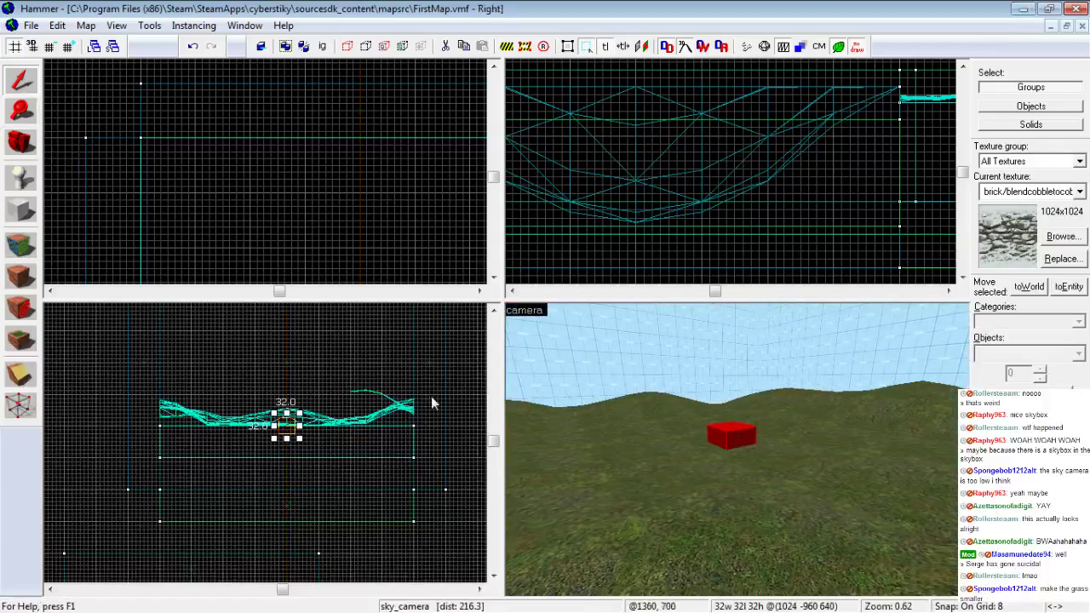
pyautogui.scroll(10, 281, 408)
pyautogui.click(47, 50)
pyautogui.scroll(4, 332, 460)
pyautogui.click(324, 451)
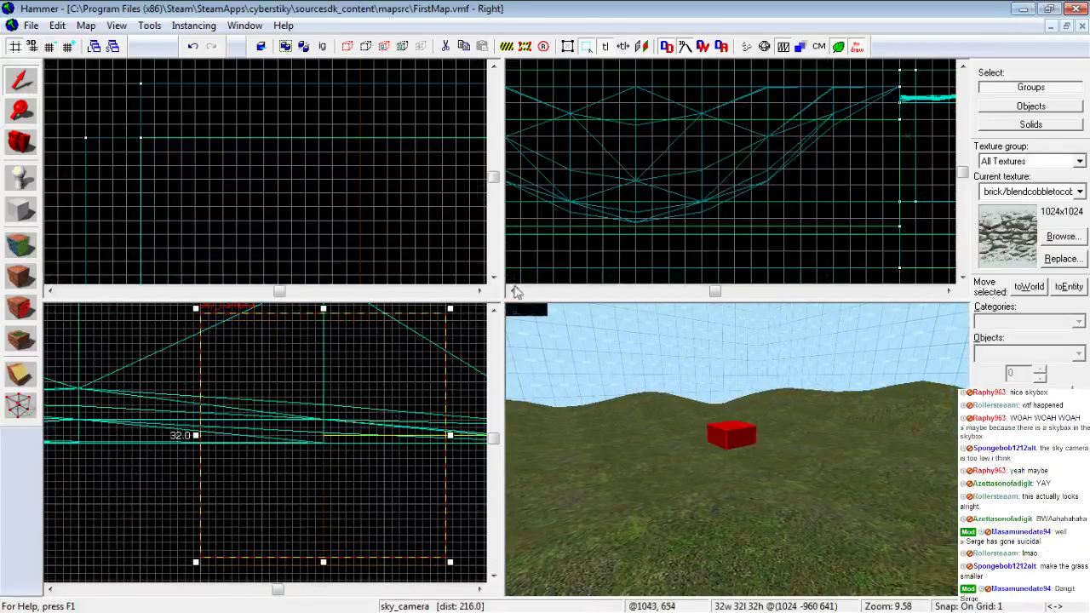
pyautogui.click(747, 49)
pyautogui.click(556, 448)
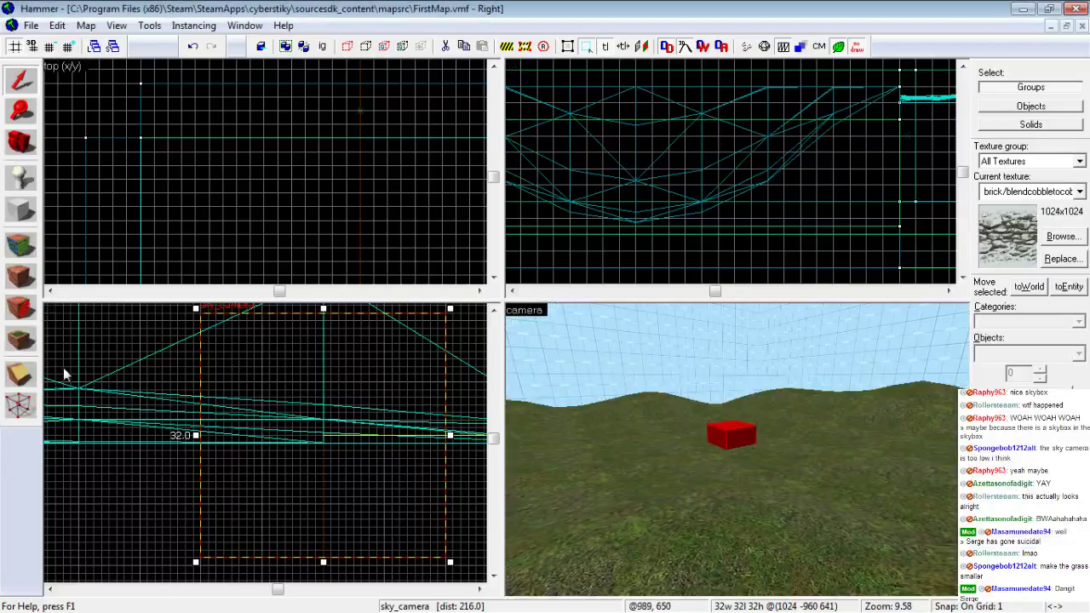
# Reduce the X and Y texture scale of nature/grassfloor002a on the skybox terrain face and apply it
pyautogui.click(672, 485)
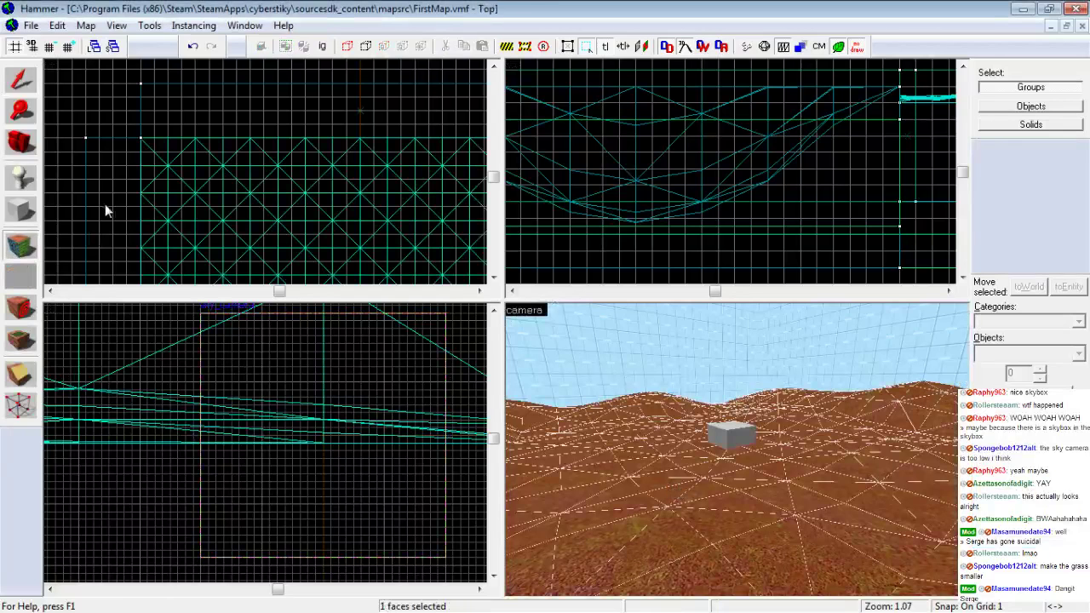
pyautogui.click(27, 253)
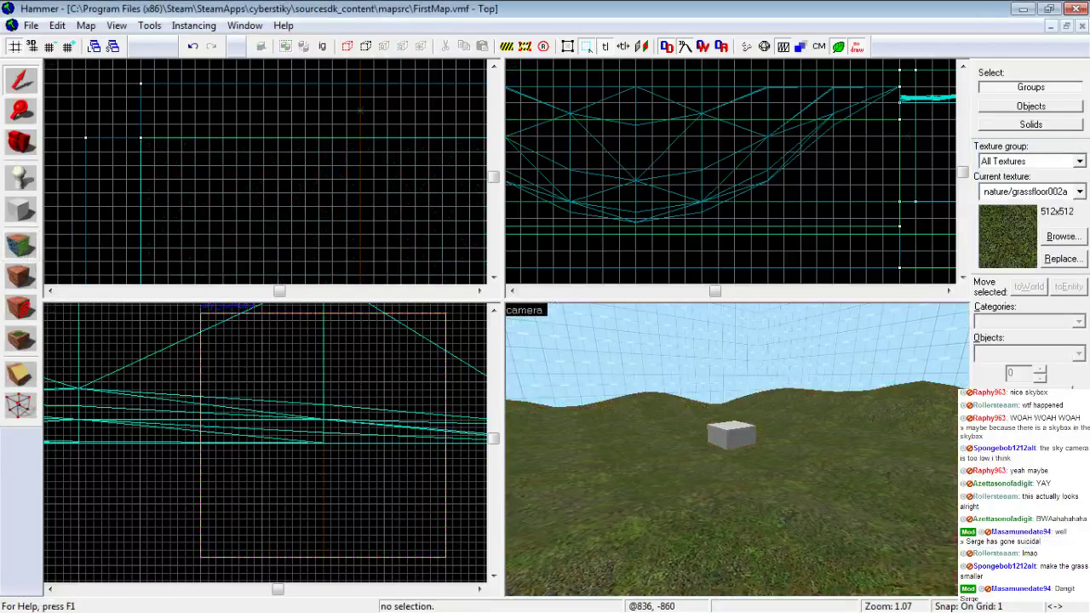
pyautogui.click(28, 254)
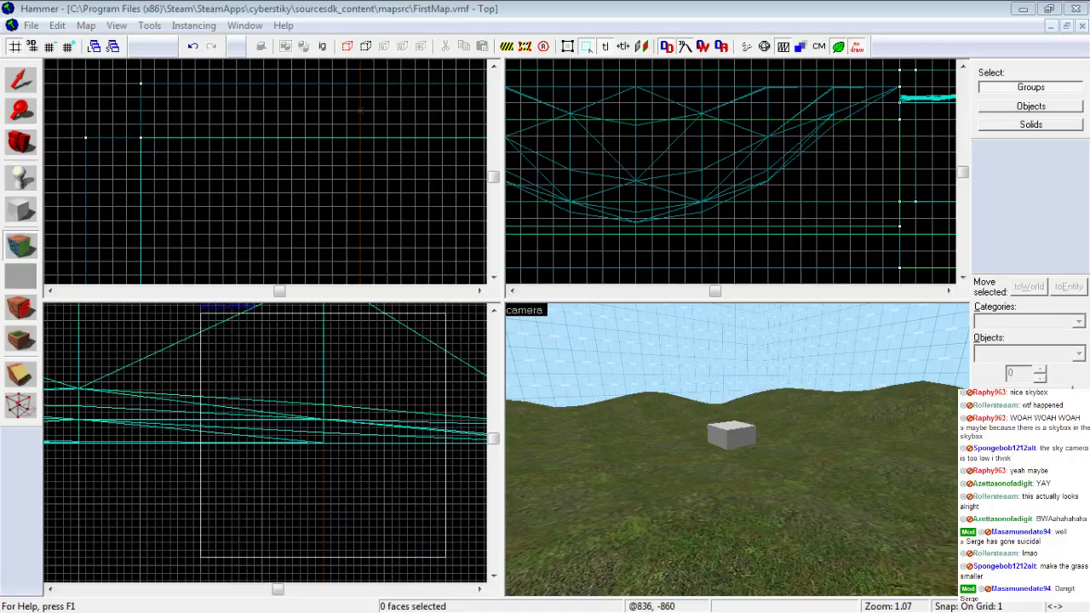
pyautogui.click(677, 449)
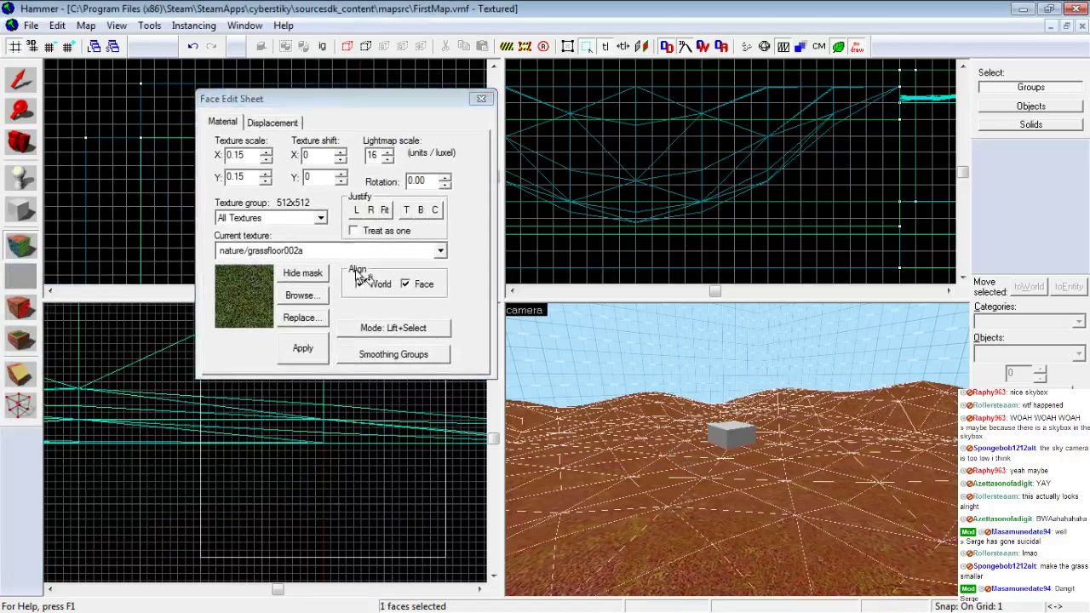
pyautogui.click(266, 181)
pyautogui.click(265, 160)
pyautogui.click(303, 348)
pyautogui.click(481, 98)
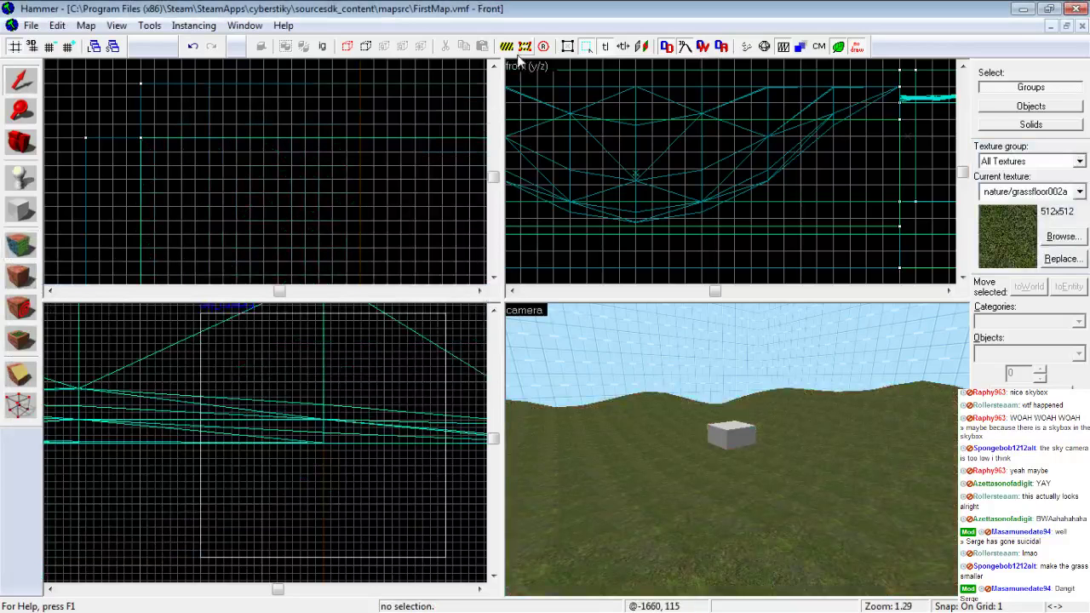
# Compile FirstMap with normal BSP, fast VIS and fast RAD without running it, and load it in a new Garry's Mod game
pyautogui.click(747, 47)
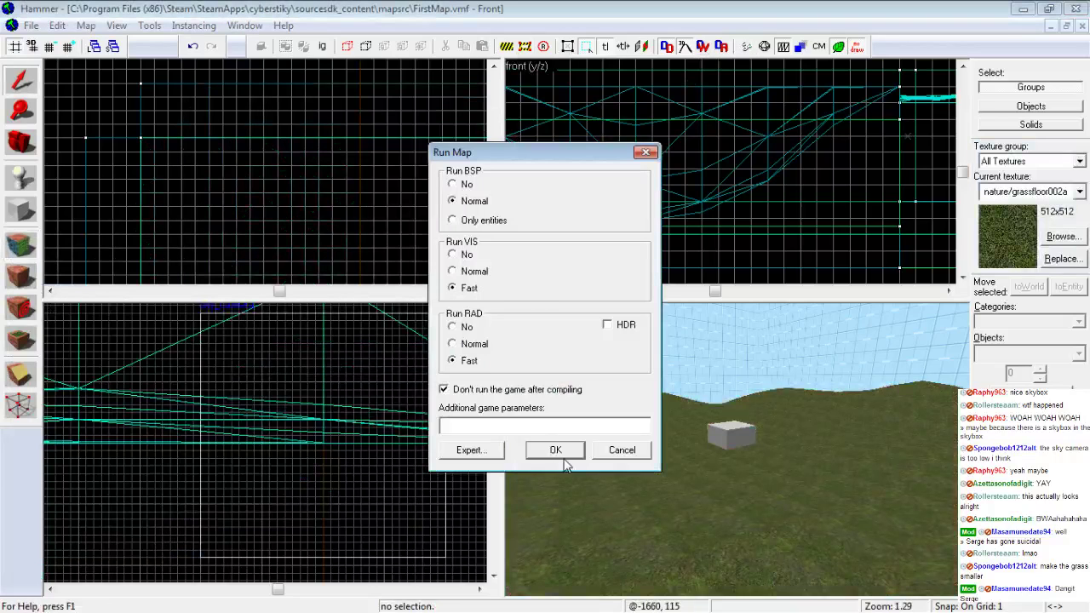
pyautogui.click(555, 452)
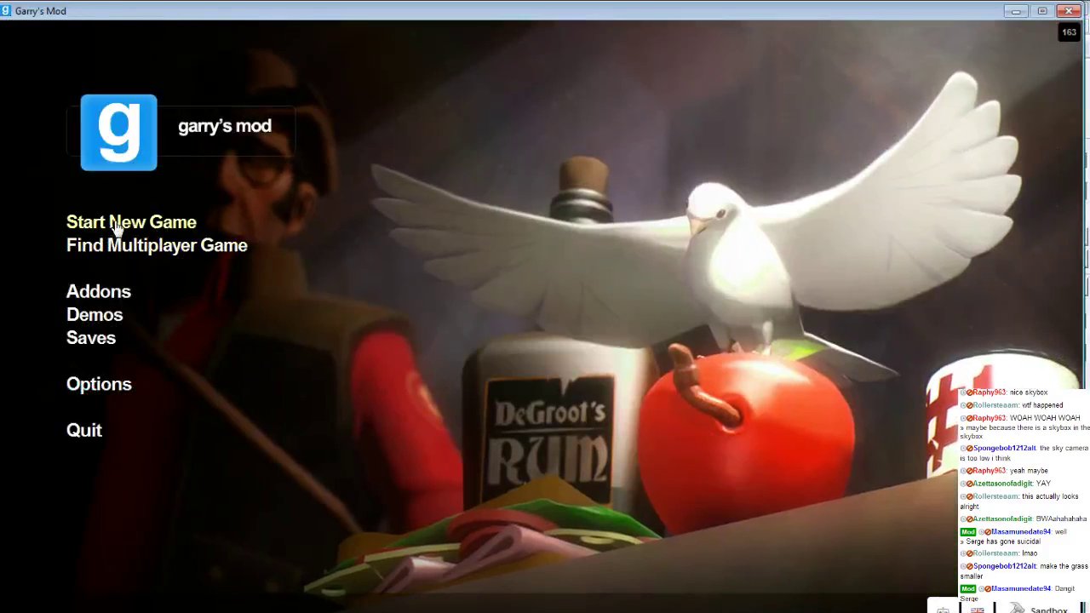
pyautogui.click(126, 223)
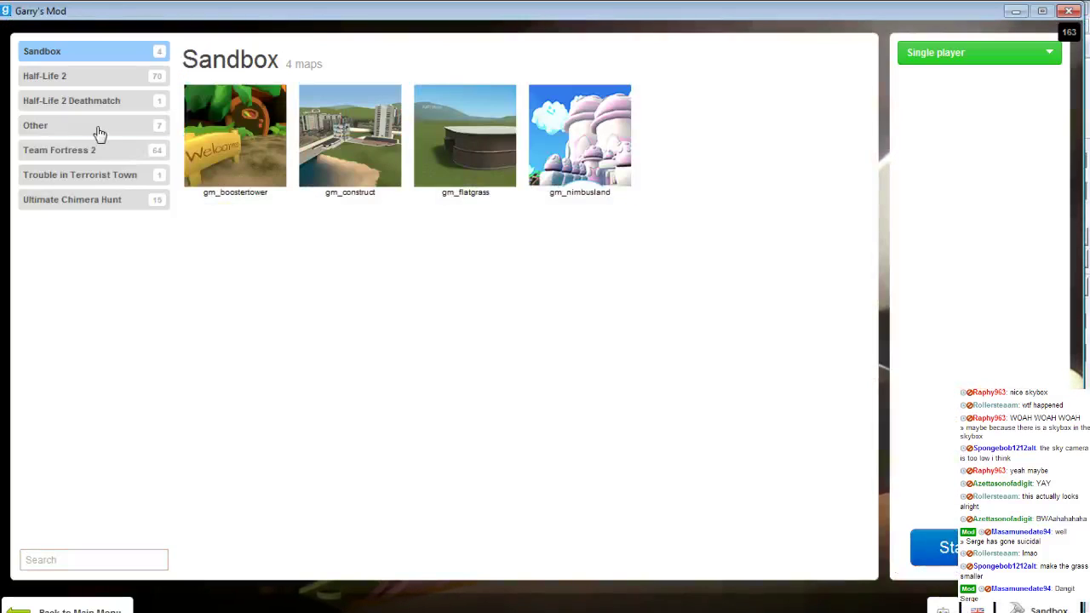
pyautogui.click(93, 126)
pyautogui.doubleClick(579, 144)
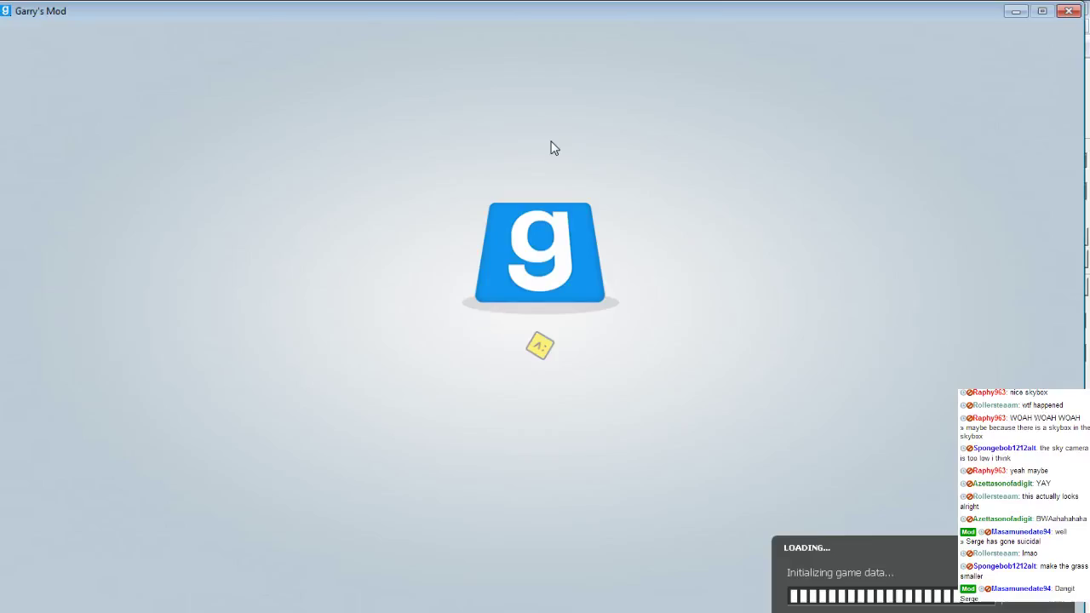
# Walk outside through the rock arch and along the path to the bowl to examine the rescaled grass on the hills
pyautogui.press('w')
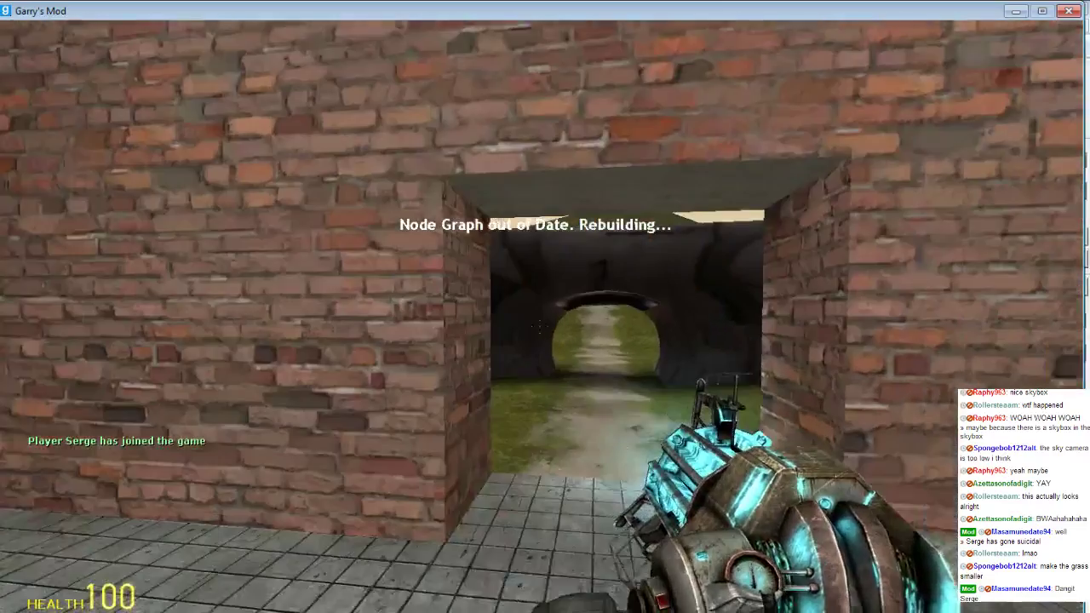
pyautogui.press('w')
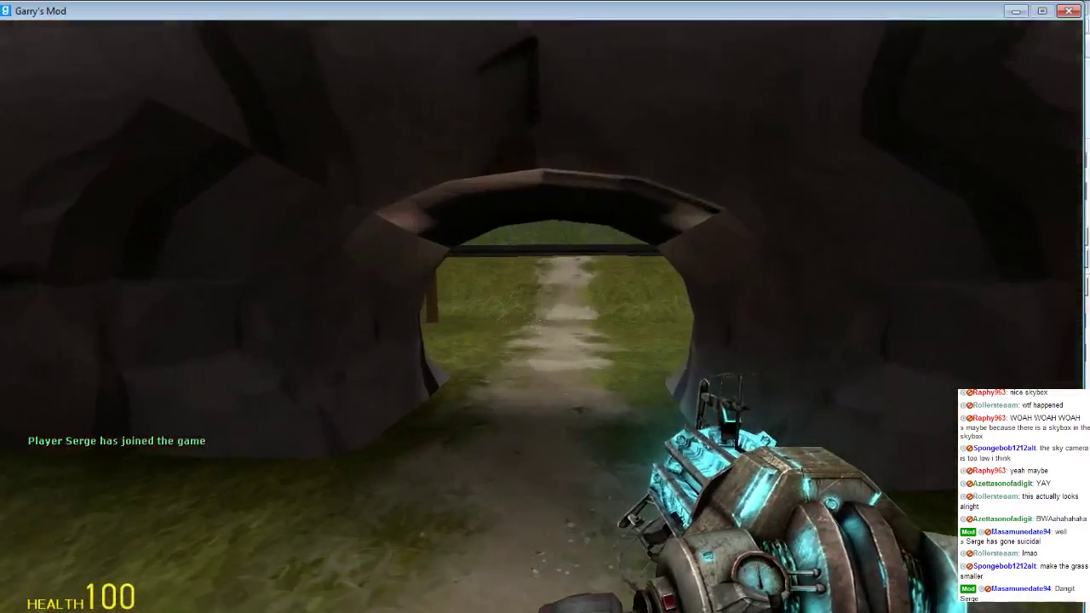
pyautogui.press('w')
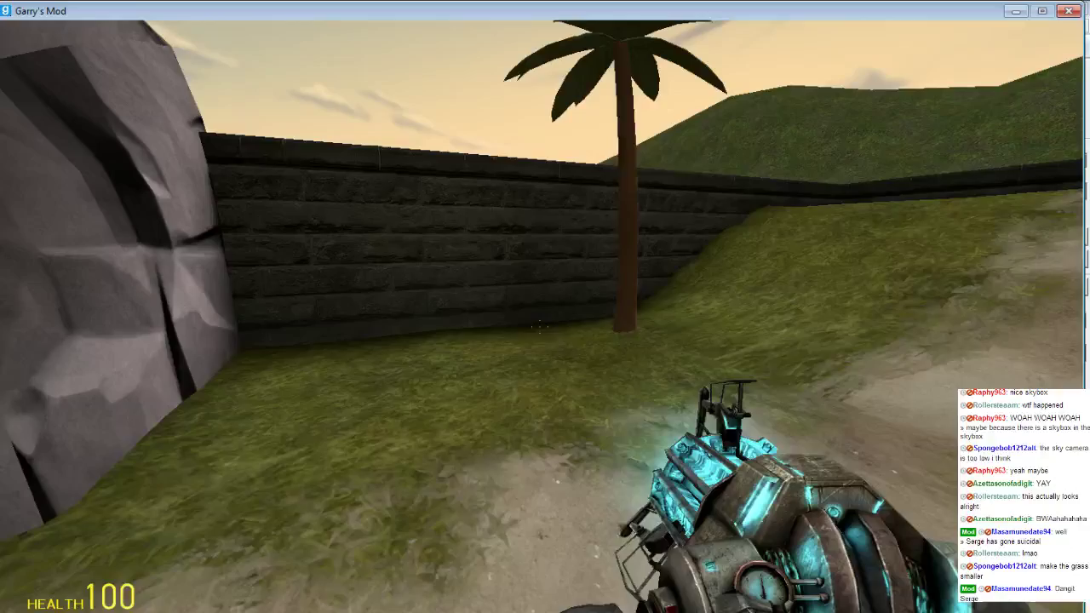
pyautogui.press('w')
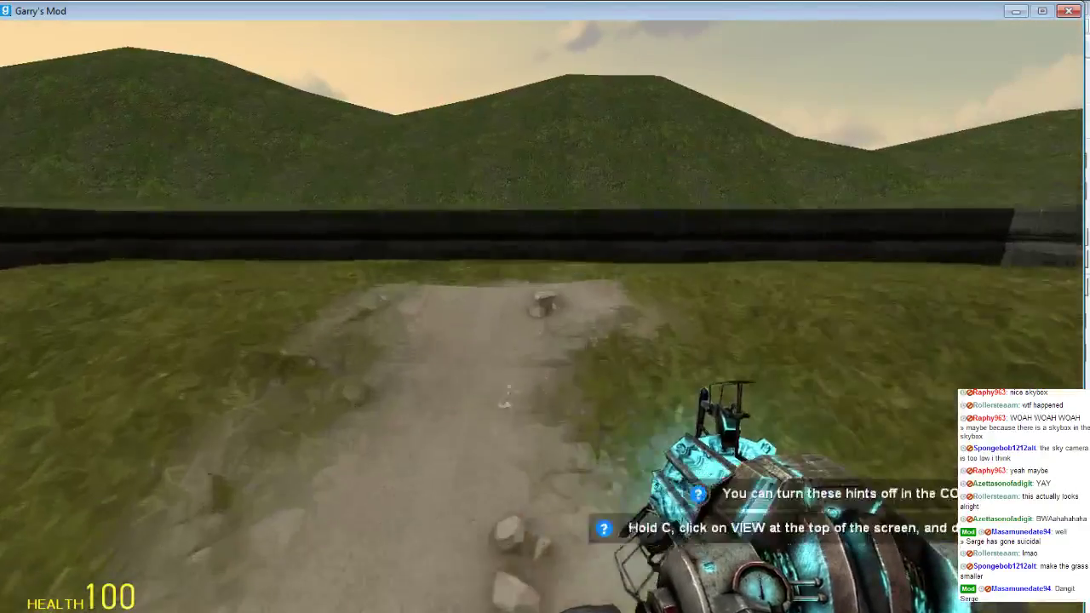
pyautogui.press('w')
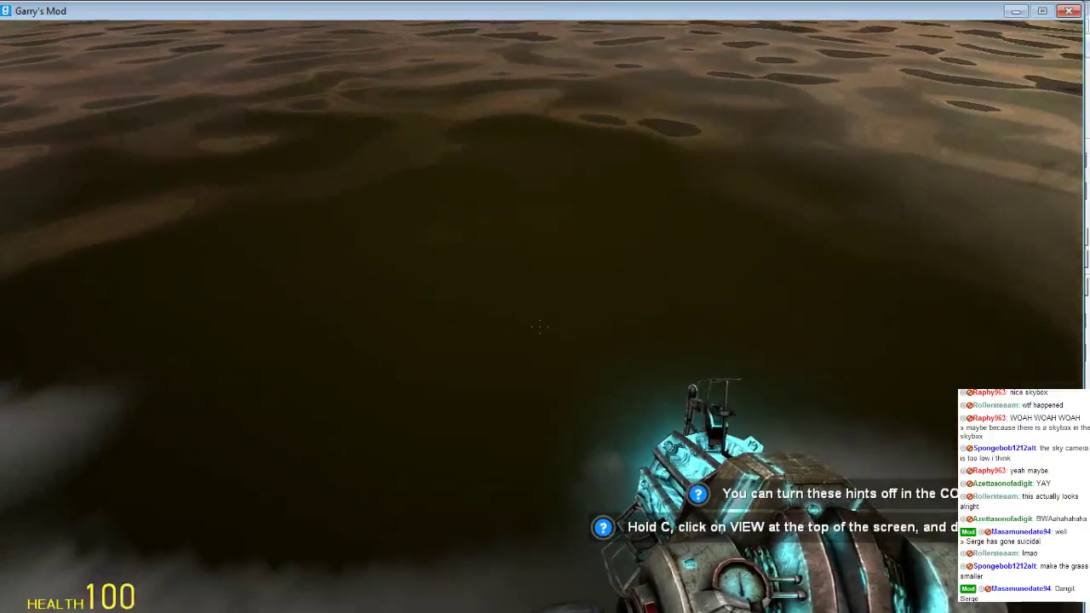
# Examine the bowl's water from below and the skybox grass from the wall, and kill the player in the bowl
pyautogui.press('w')
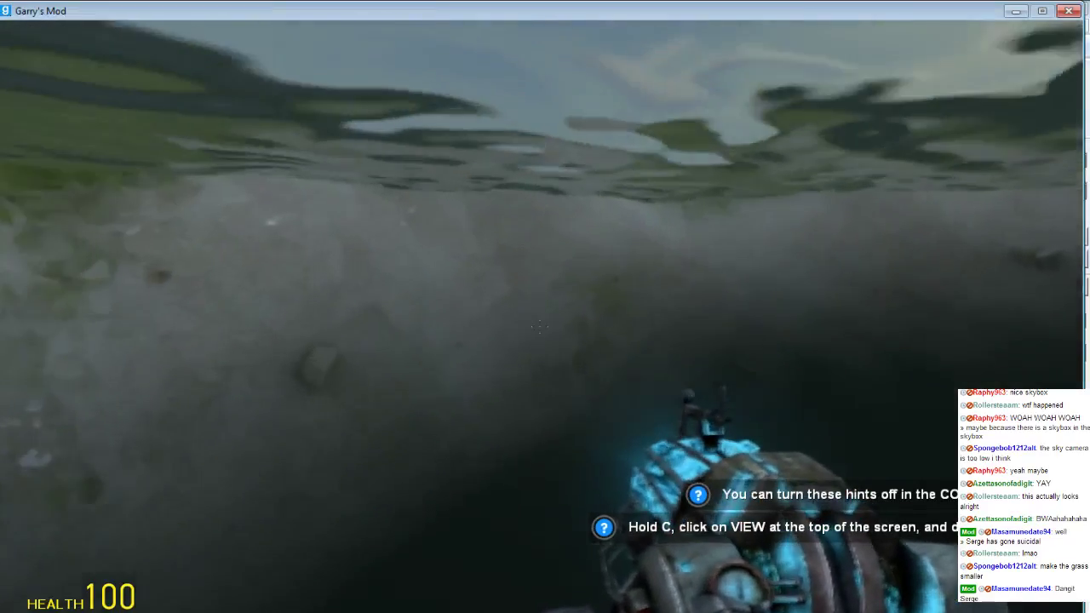
pyautogui.press('w')
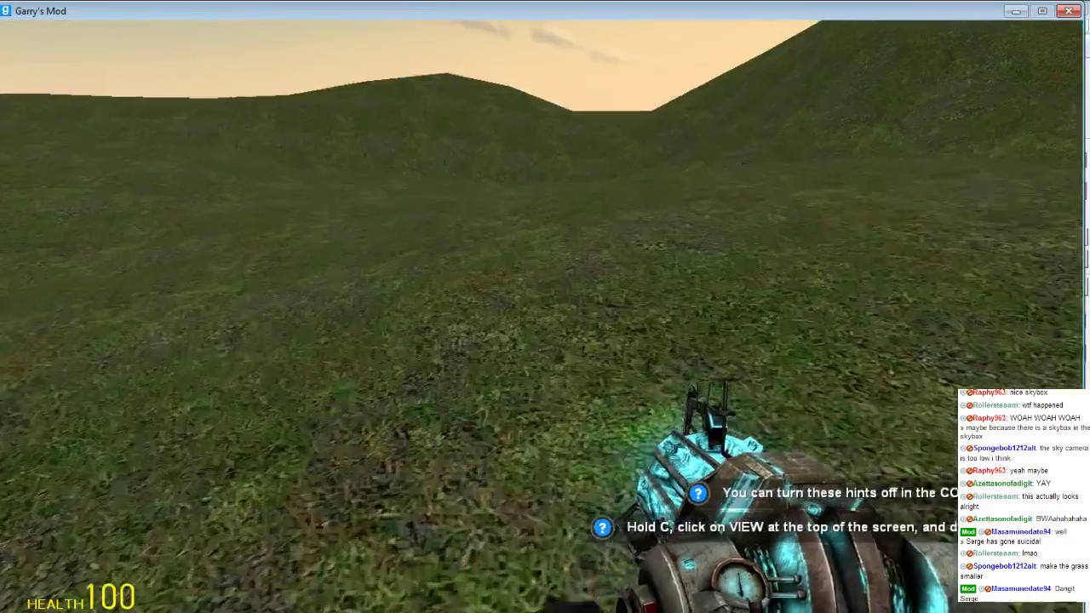
pyautogui.press('w')
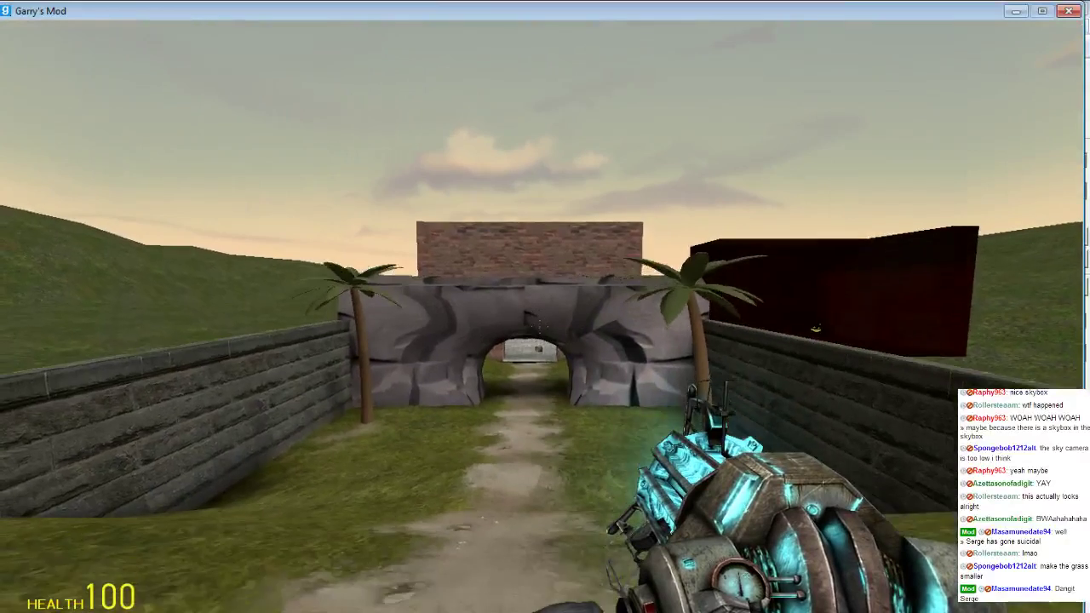
pyautogui.press('k')
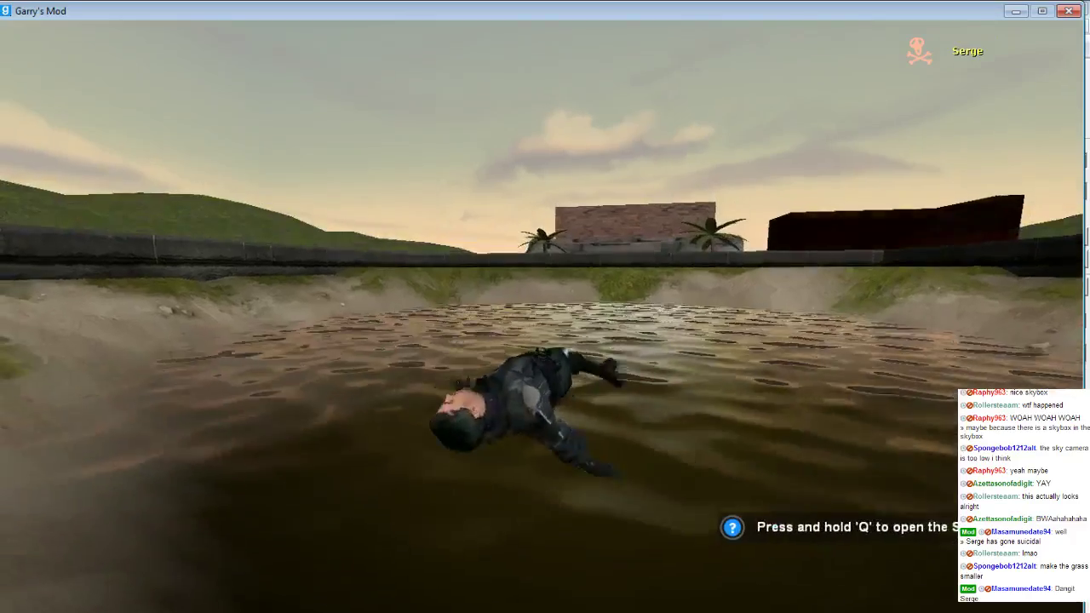
# Respawn the player and walk through the rock arch up the path to the bowl's wall to examine the surrounding hills
pyautogui.press('space')
pyautogui.press('w')
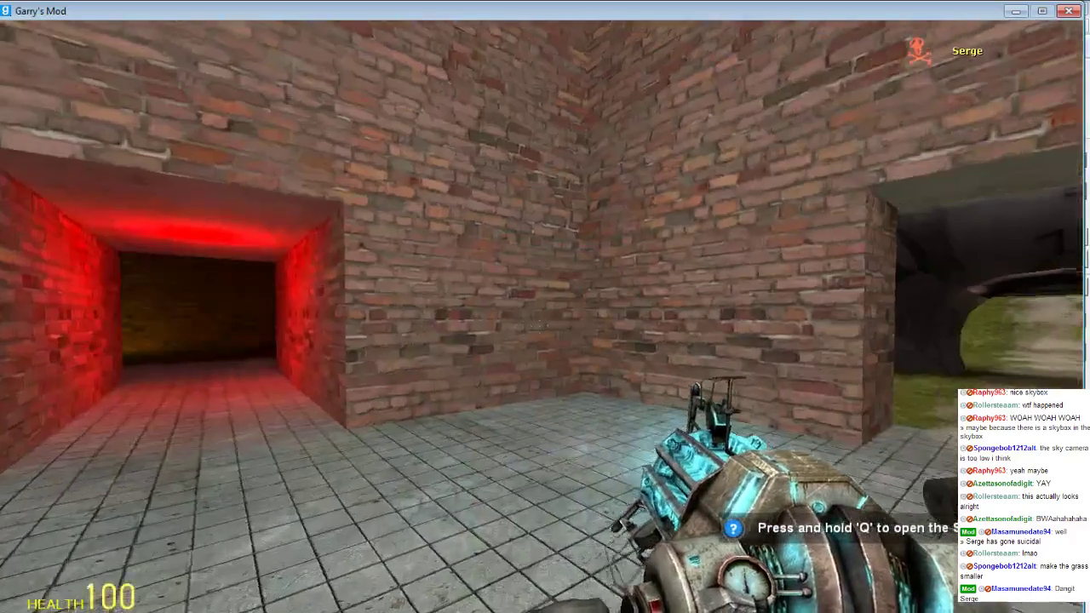
pyautogui.press('w')
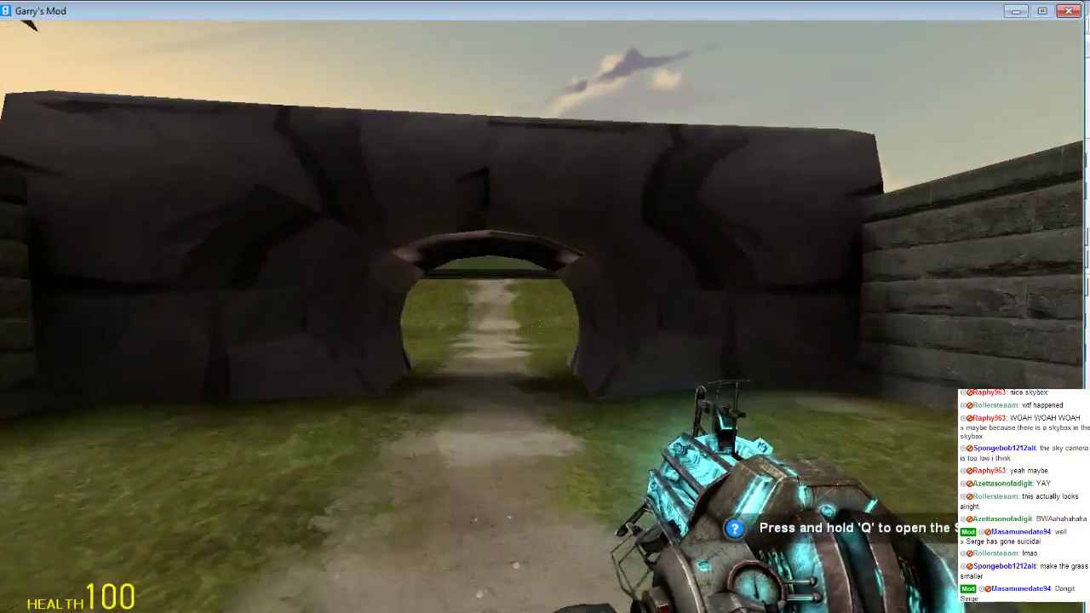
pyautogui.press('w')
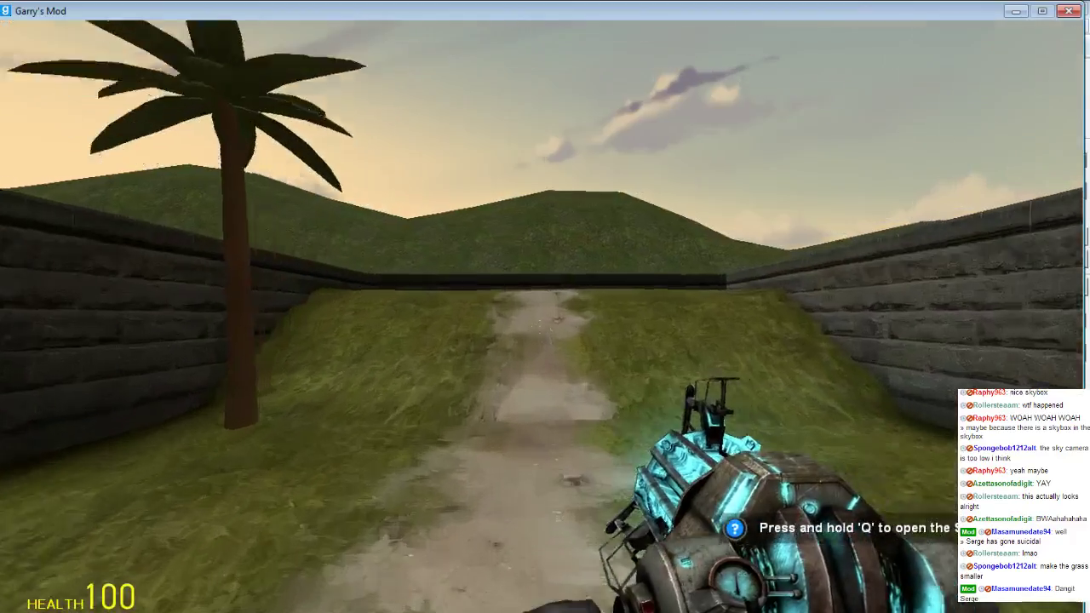
pyautogui.press('w')
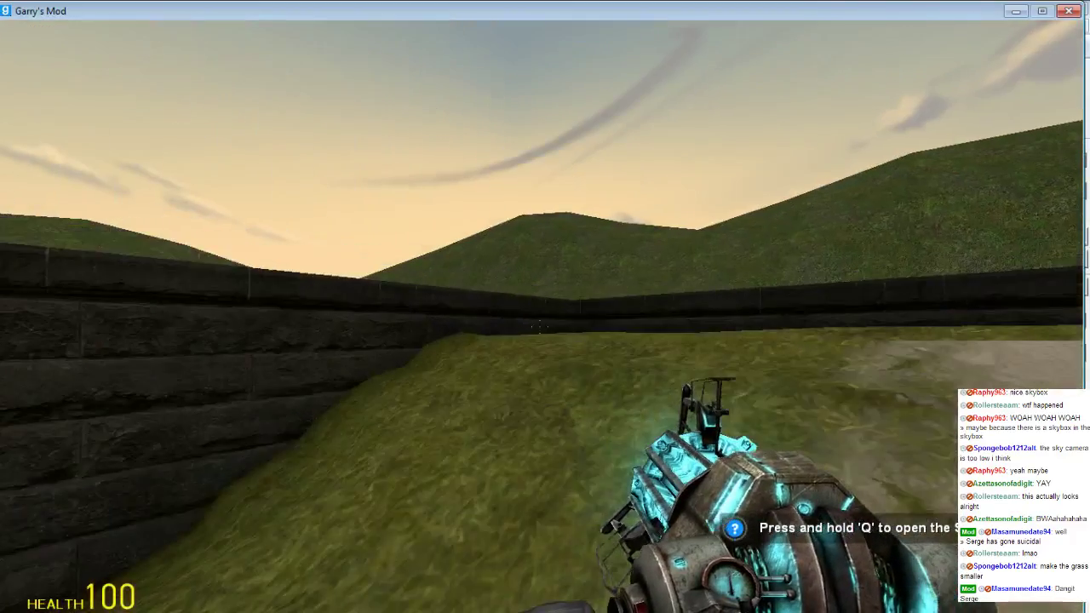
pyautogui.press('w')
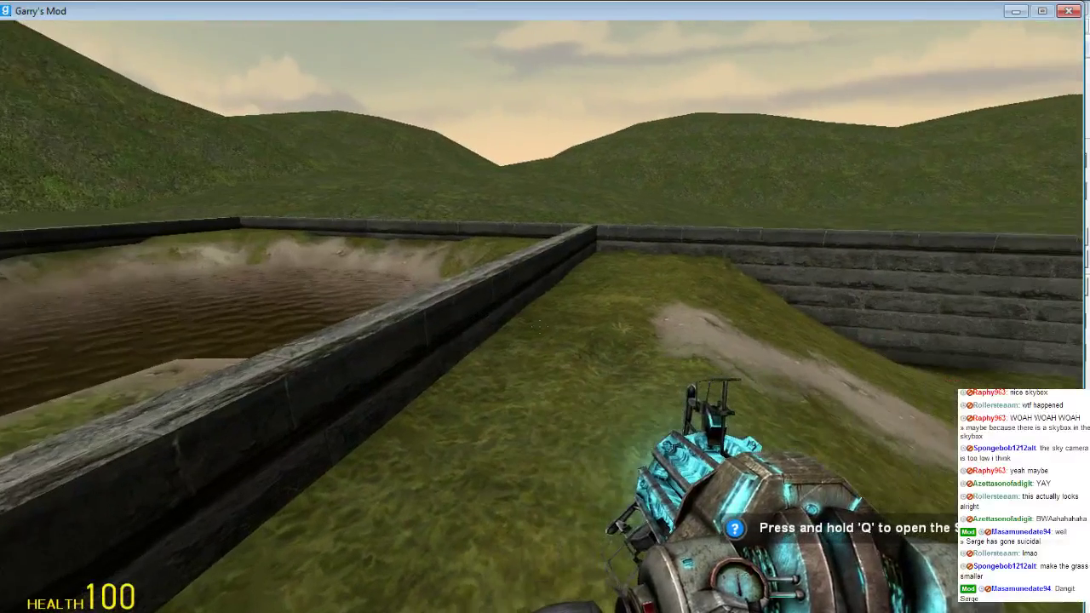
# Spawn the blue barrel from Construction Props, turn it onto its side with the physics gun, and release it over the grass near the path
pyautogui.press('Escape')
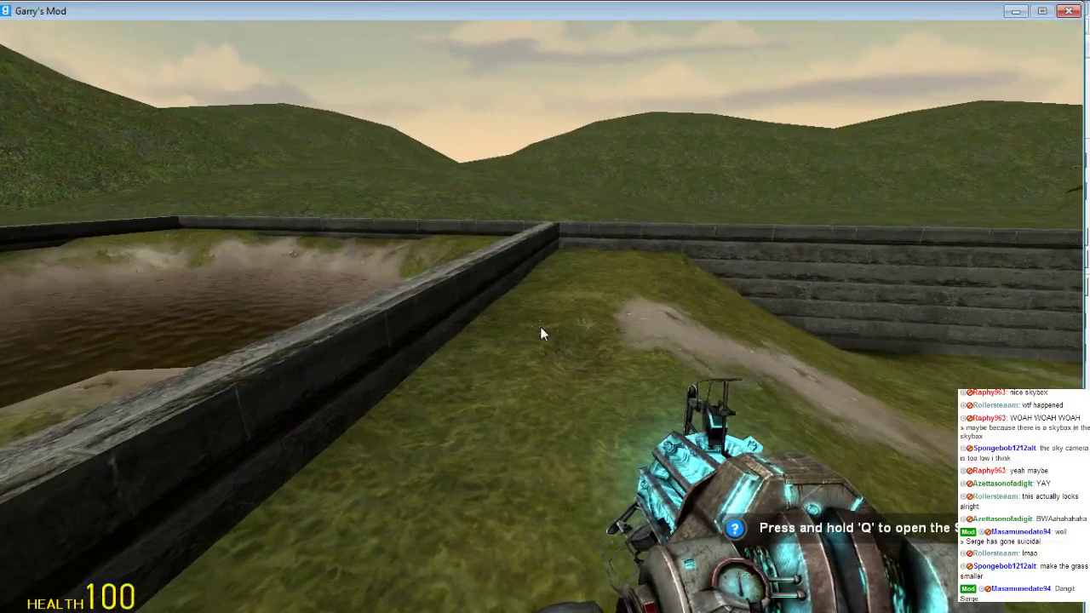
pyautogui.press('q')
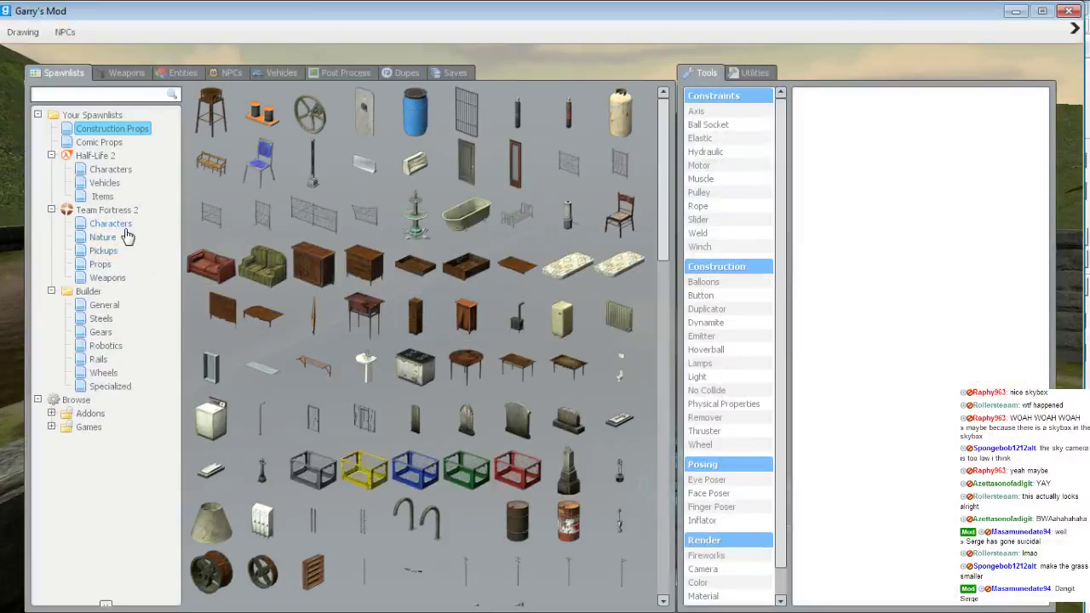
pyautogui.click(414, 113)
pyautogui.click(545, 307)
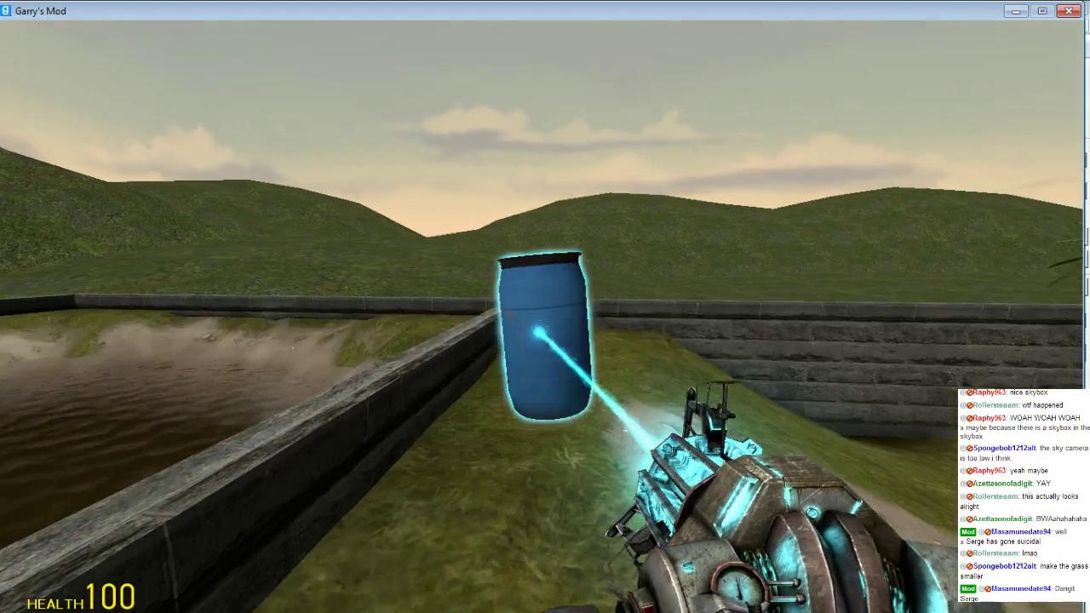
pyautogui.press('e')
pyautogui.press('d')
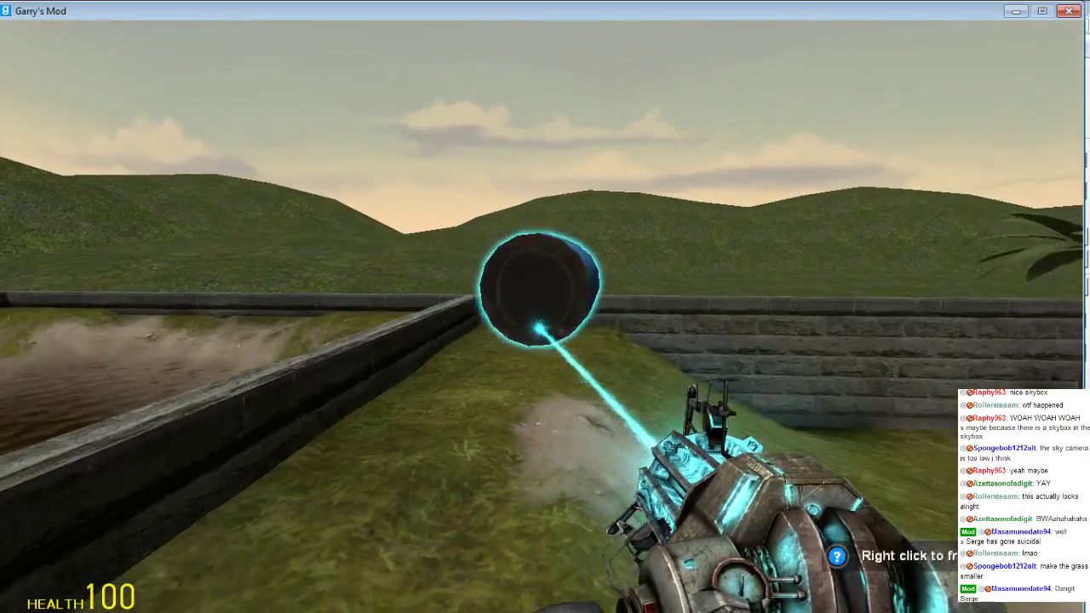
pyautogui.moveTo(545, 306); pyautogui.dragTo(544, 307)
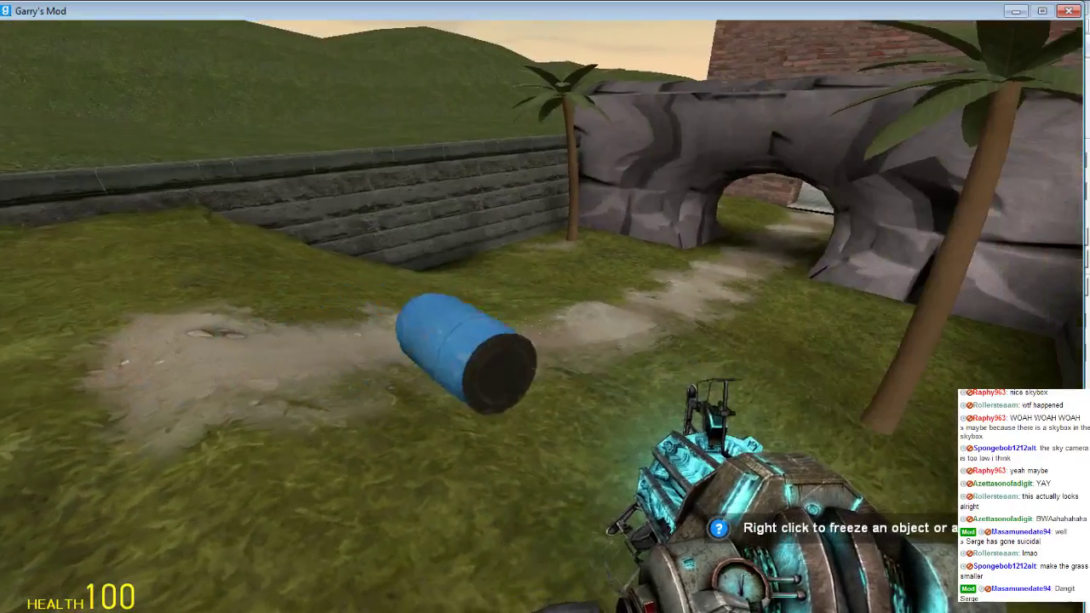